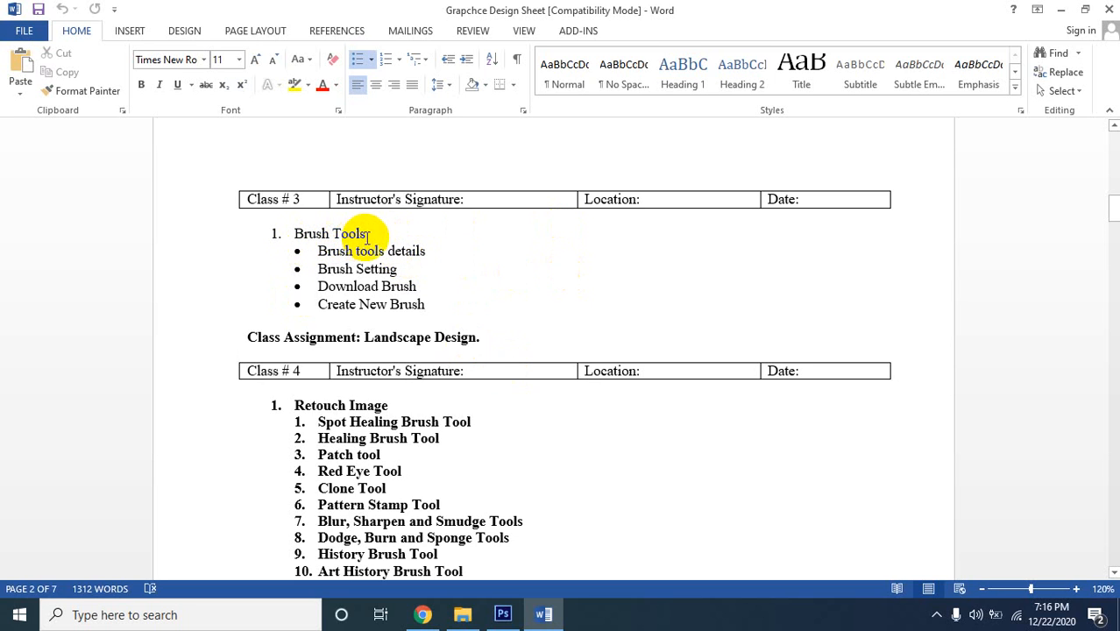
Review the Class # 3 Brush Tools topics and the class assignment line in the course outline
left_click_drag(375, 232, 291, 233)
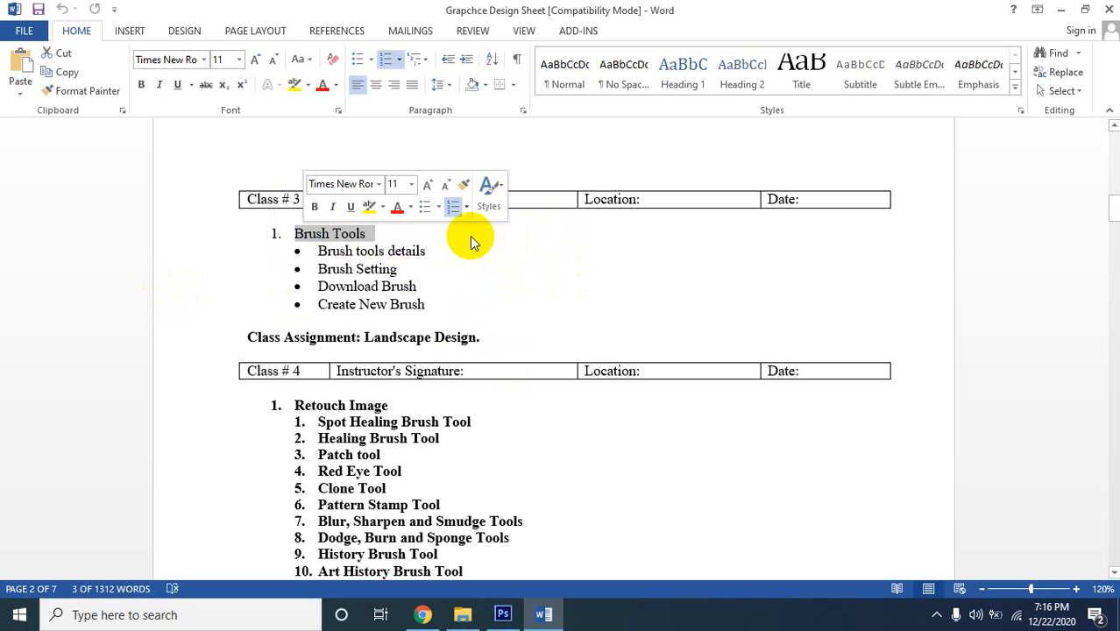
left_click(332, 252)
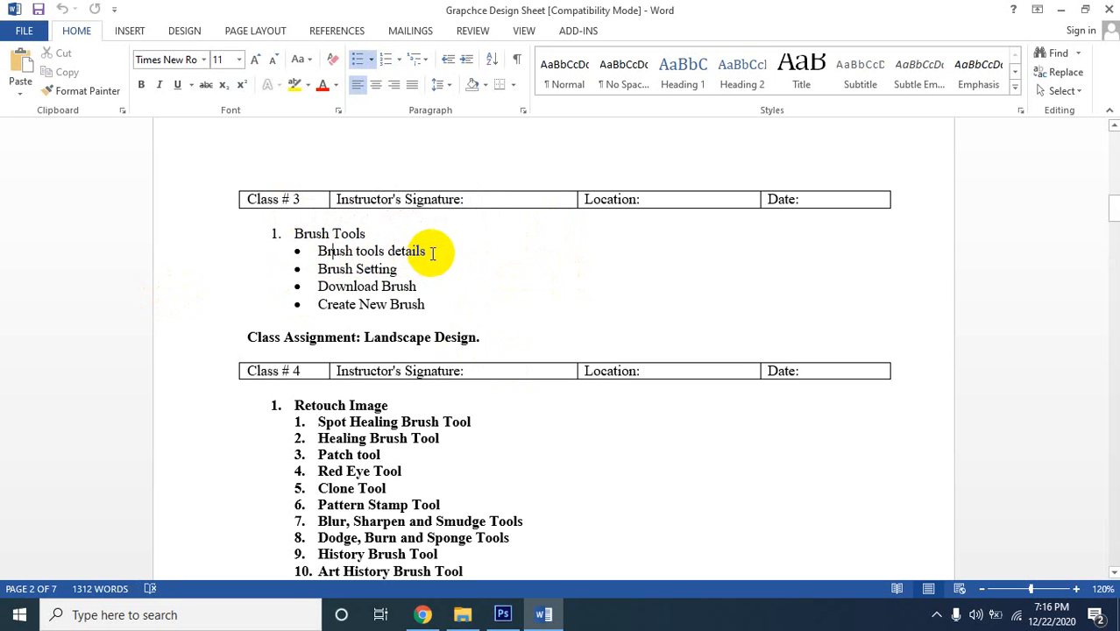
left_click_drag(429, 251, 334, 246)
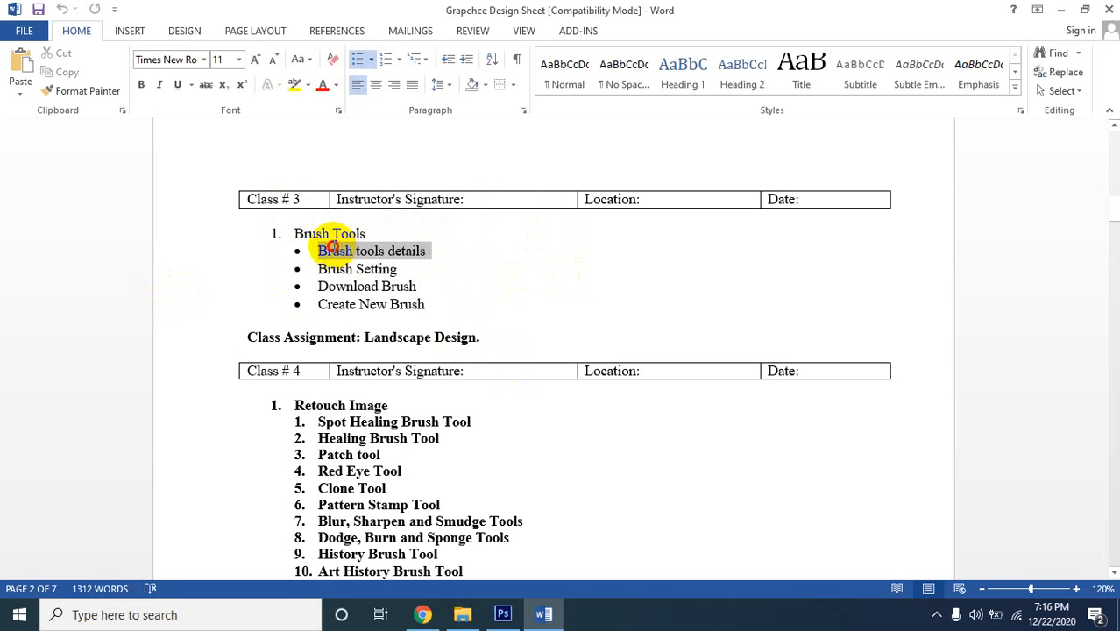
left_click(440, 259)
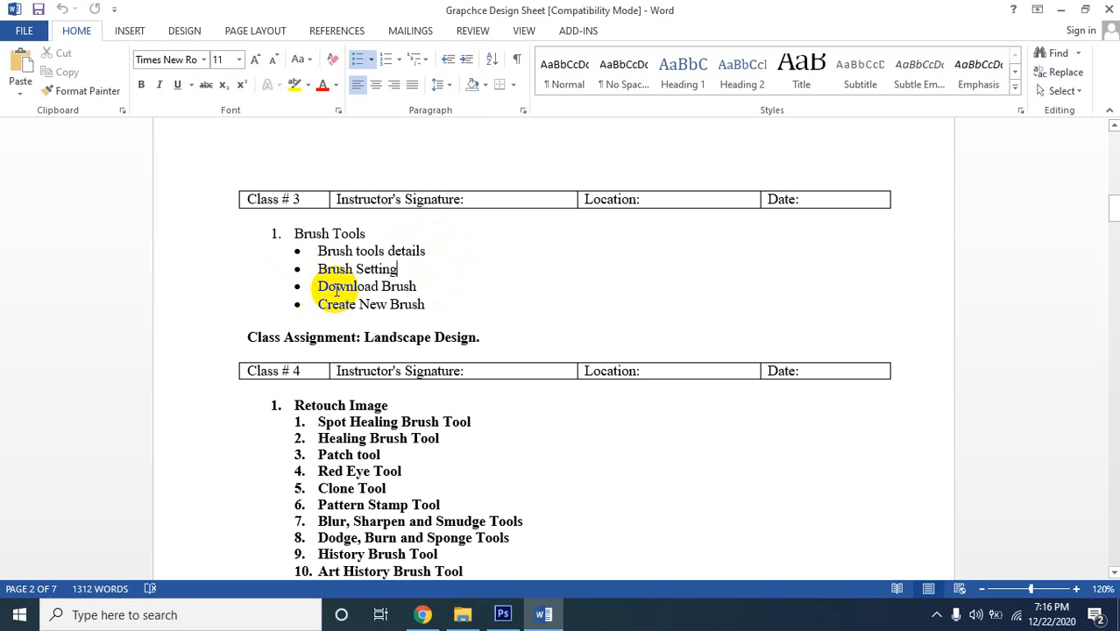
left_click(438, 287)
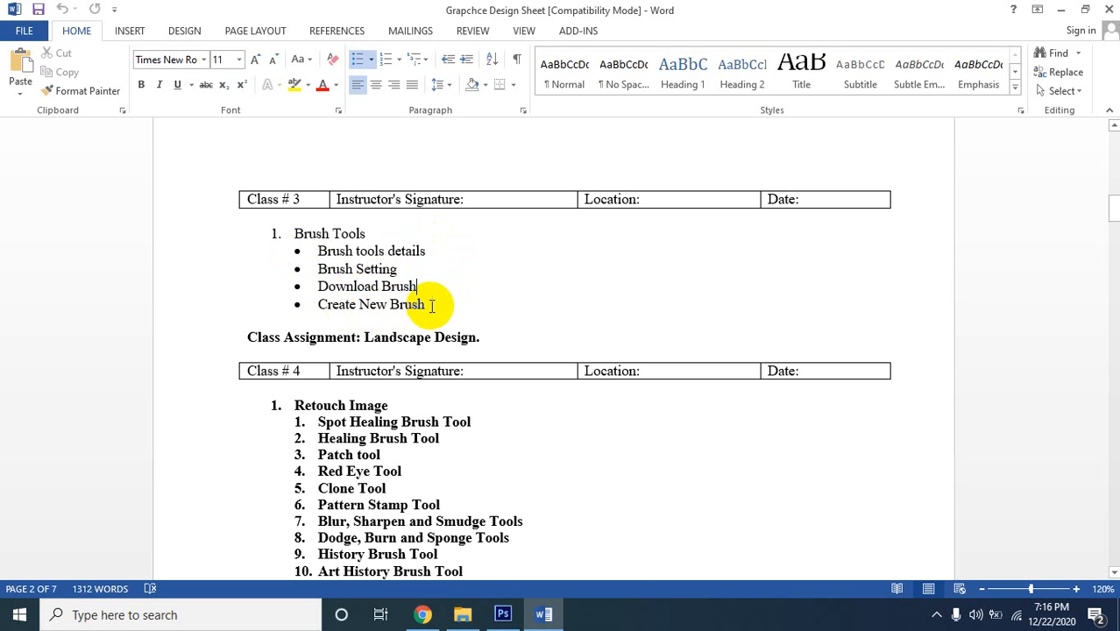
left_click_drag(428, 304, 317, 305)
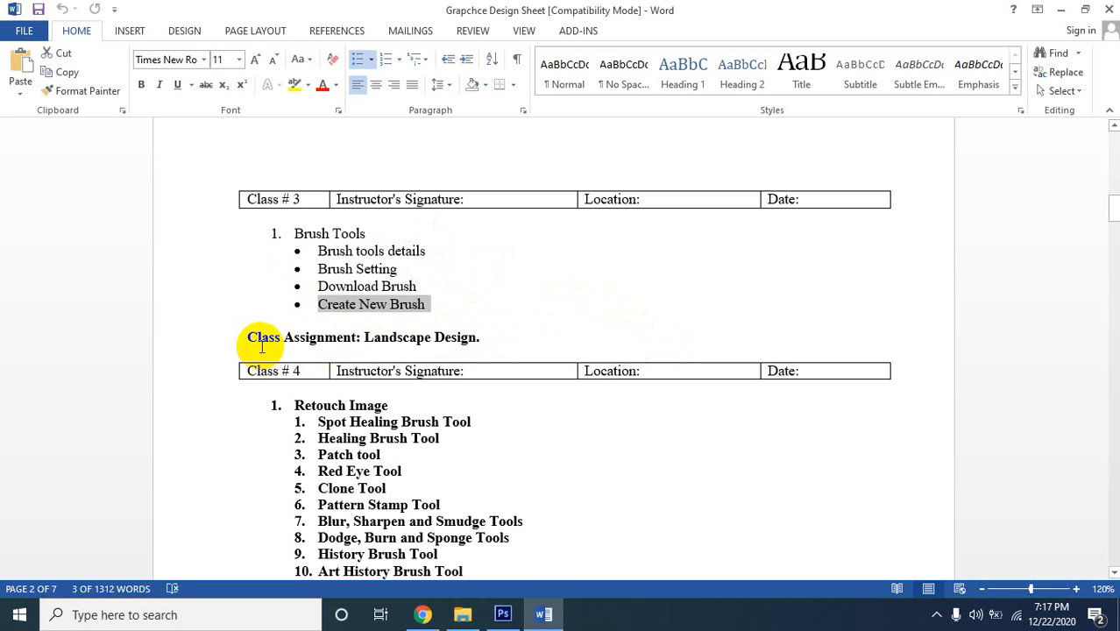
left_click(348, 338)
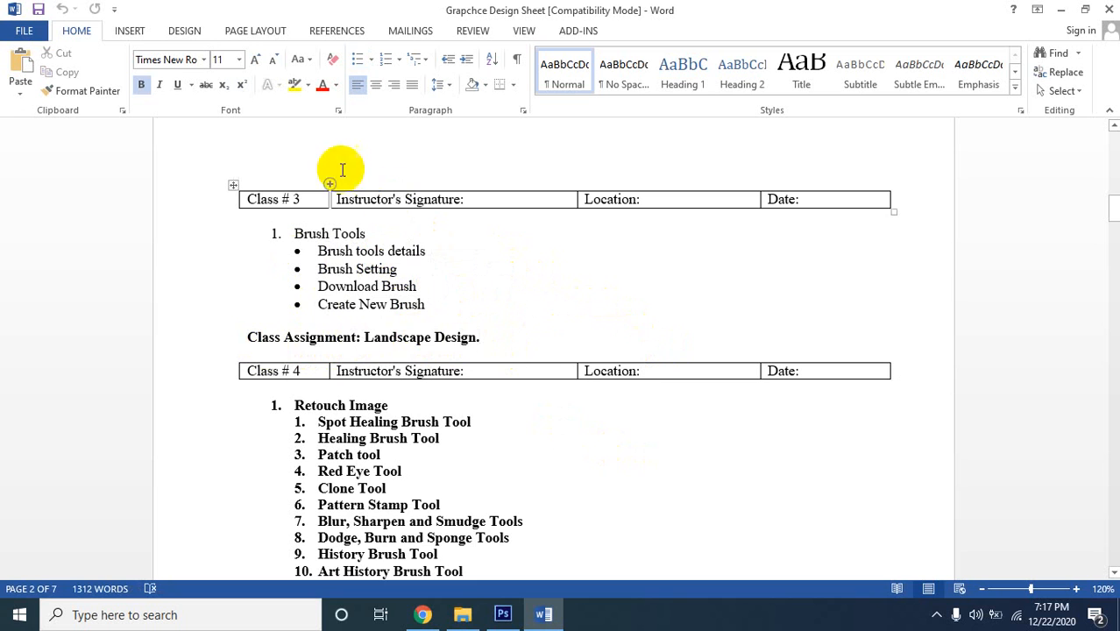
Switch to Photoshop and open the settings for a new document
left_click(503, 614)
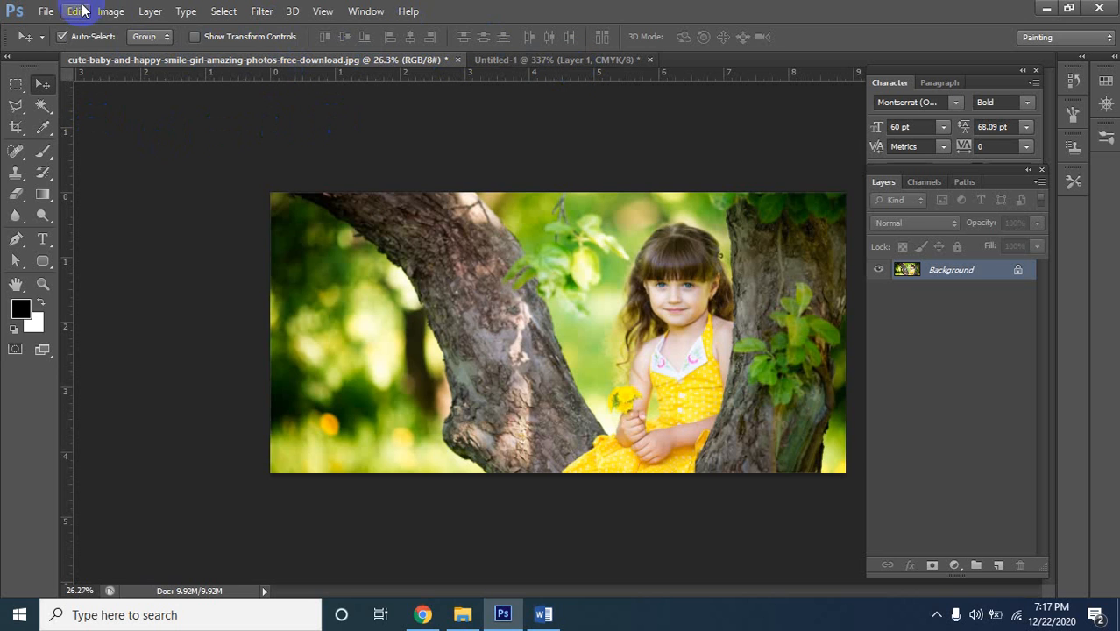
left_click(45, 10)
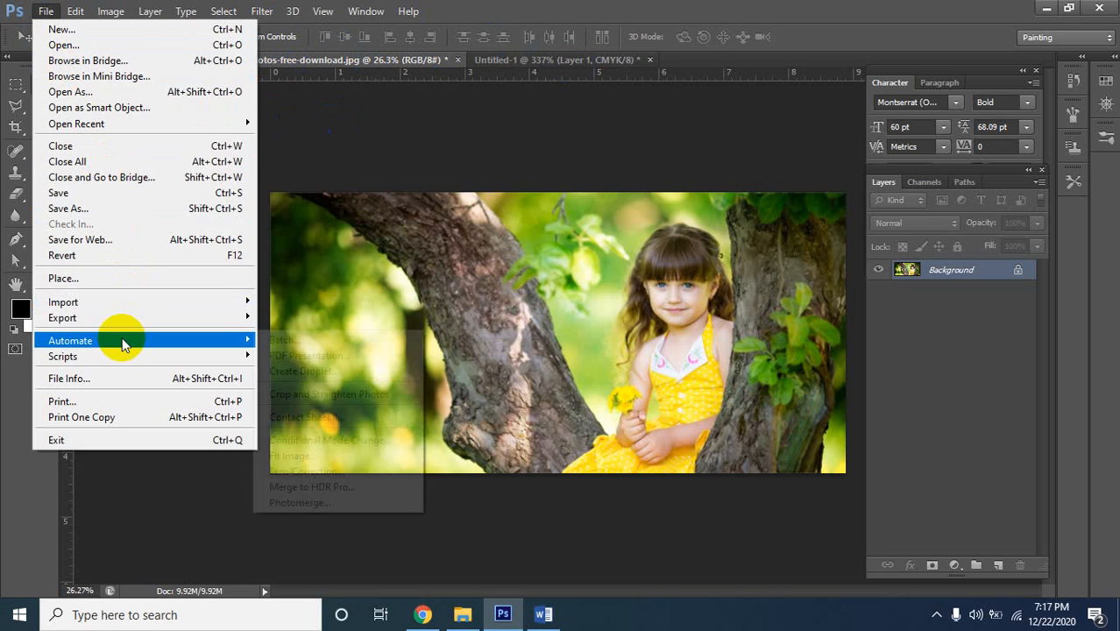
left_click(439, 235)
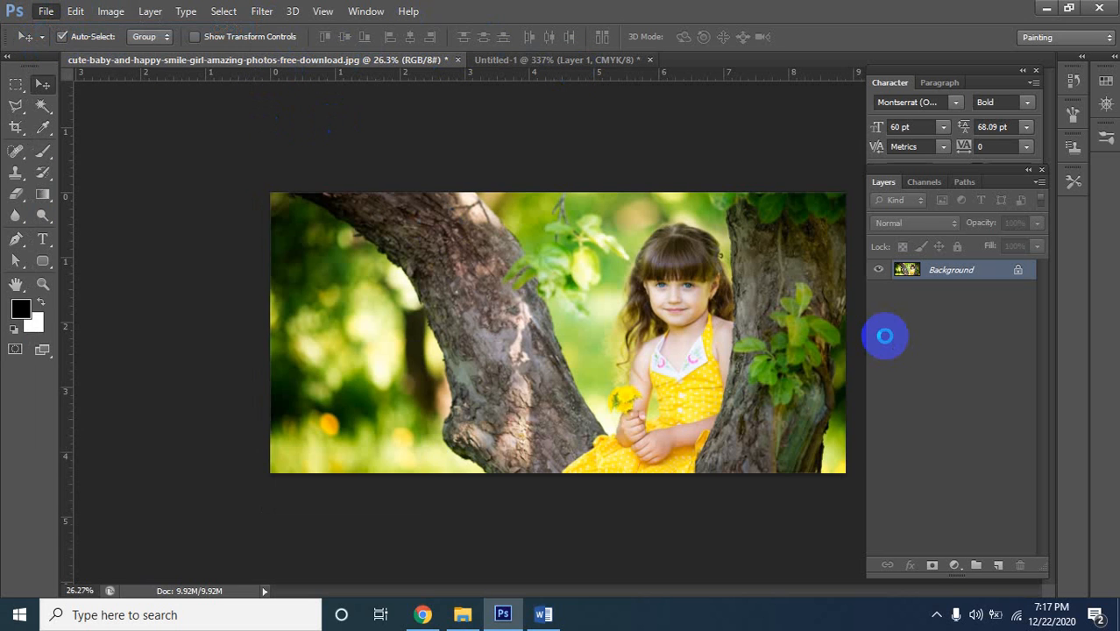
key("ctrl+n")
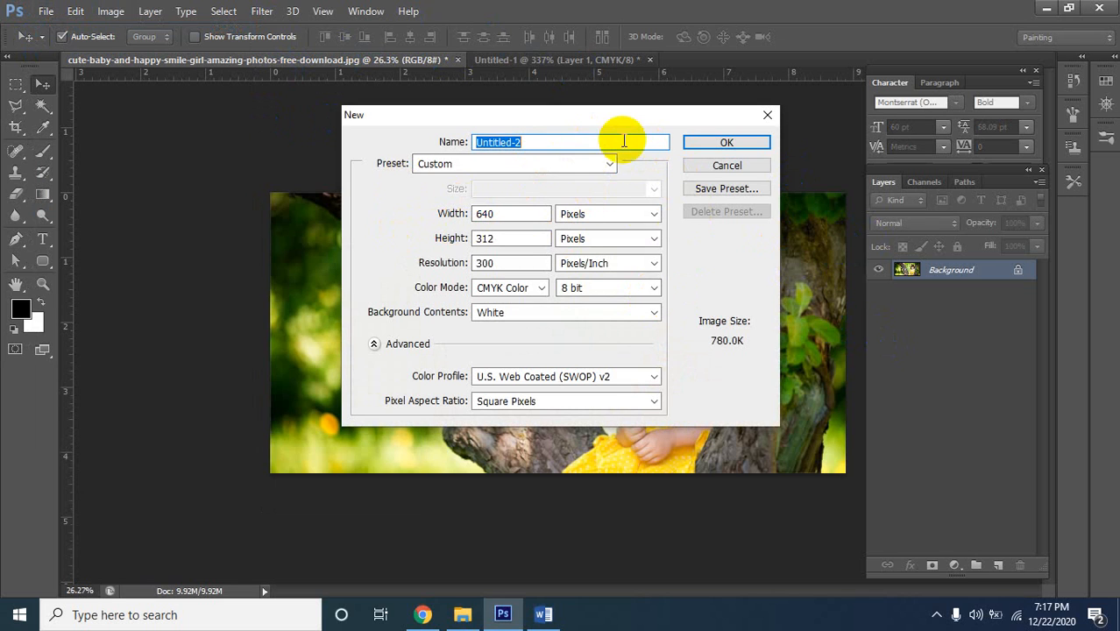
Copy the assignment title "Landscape Design" from the Word outline and use it as the new Photoshop document's name
left_click(544, 614)
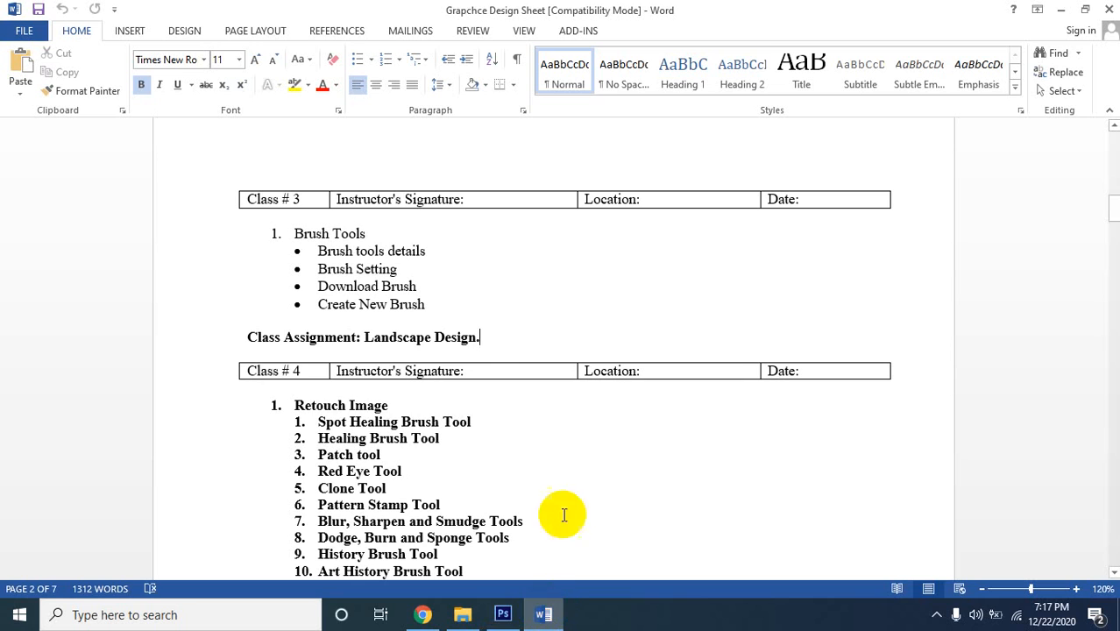
left_click(482, 341)
left_click_drag(480, 338, 384, 338)
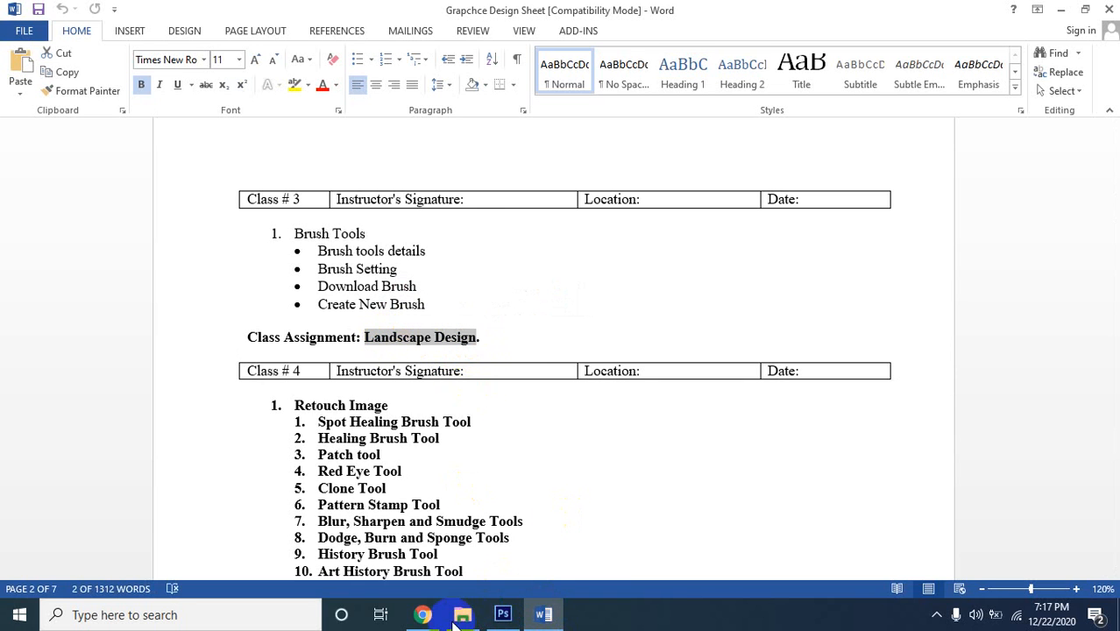
left_click(423, 616)
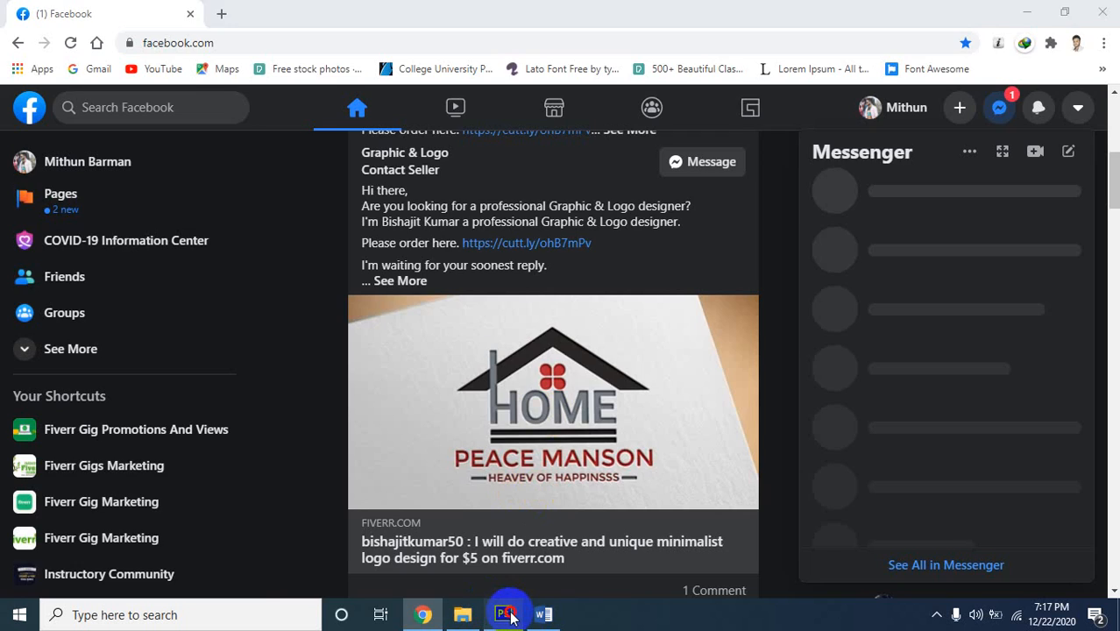
left_click(503, 615)
left_click_drag(538, 143, 465, 146)
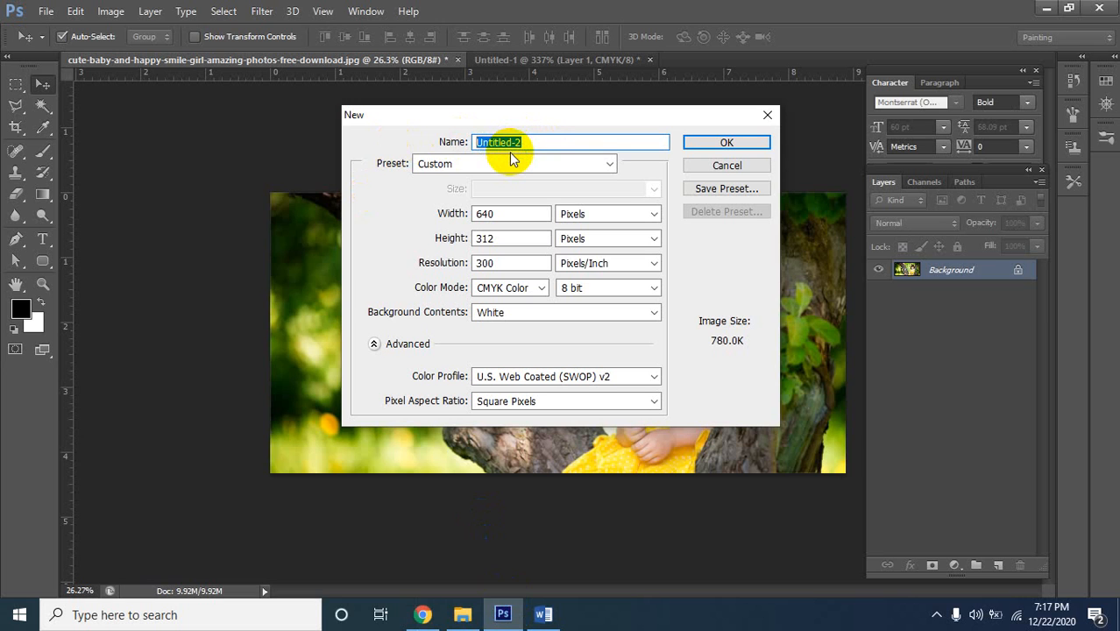
Apply the International Paper preset to the new document and set its size units to inches
left_click(481, 167)
left_click(493, 169)
left_click(494, 169)
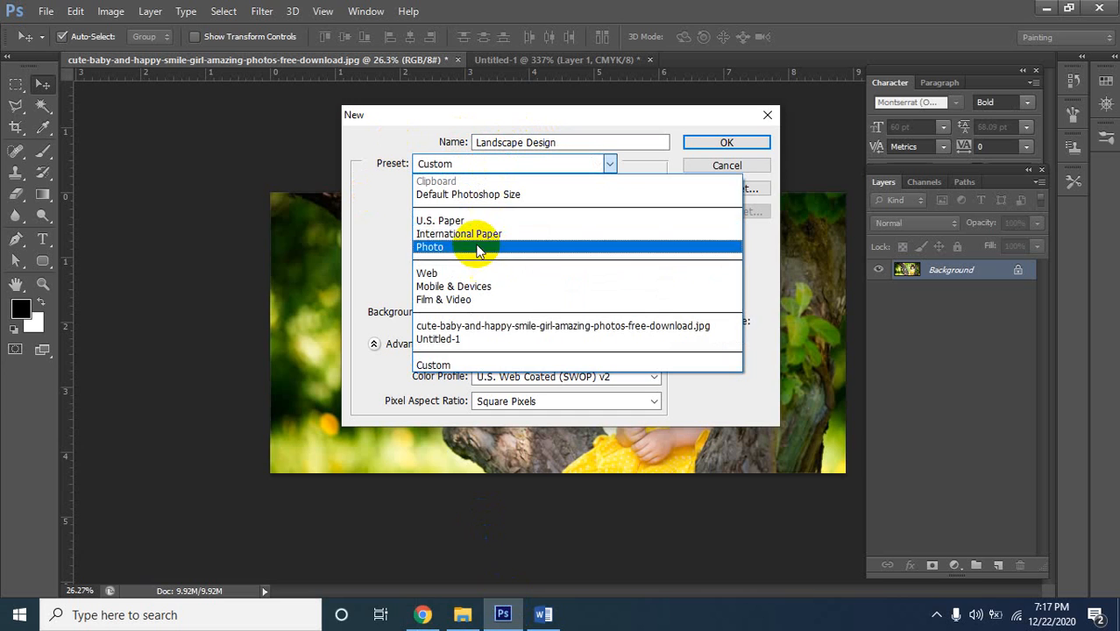
left_click(474, 235)
left_click(580, 214)
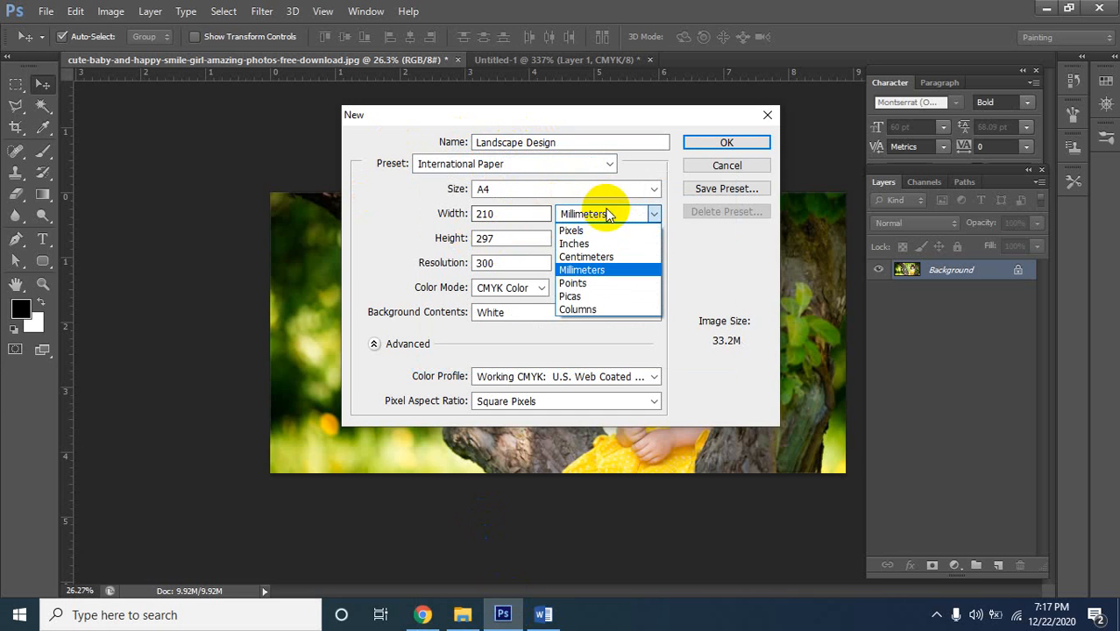
left_click(585, 257)
left_click(600, 216)
left_click(579, 241)
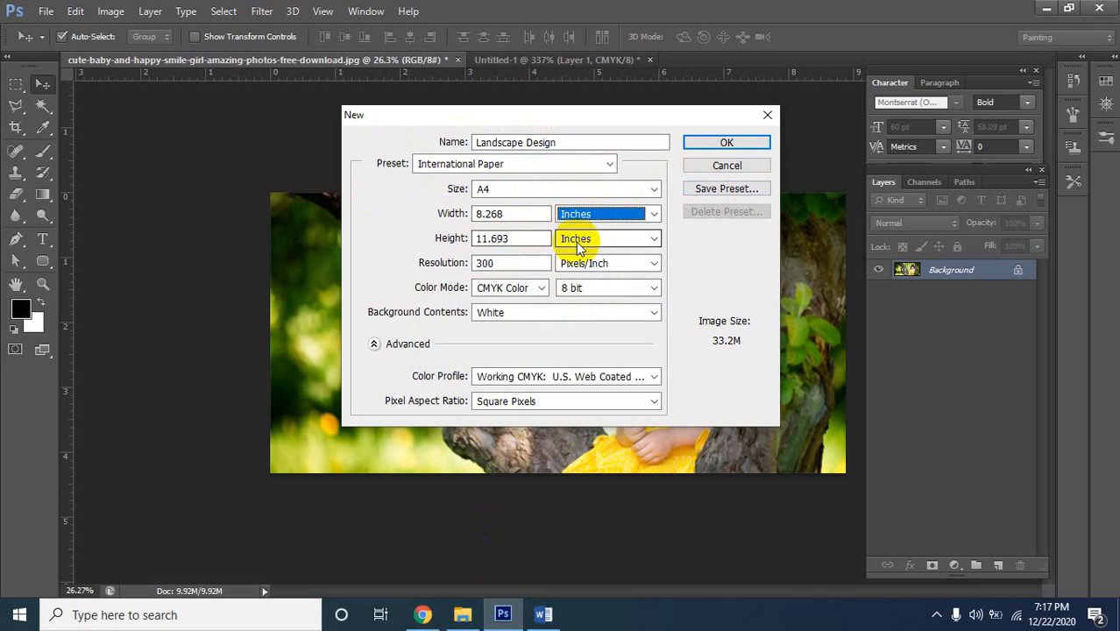
Create the document with a width of 11.268 inches and a height of 8.693 inches, and close it
left_click(503, 215)
left_click(510, 237)
left_click_drag(480, 214, 445, 221)
type("11")
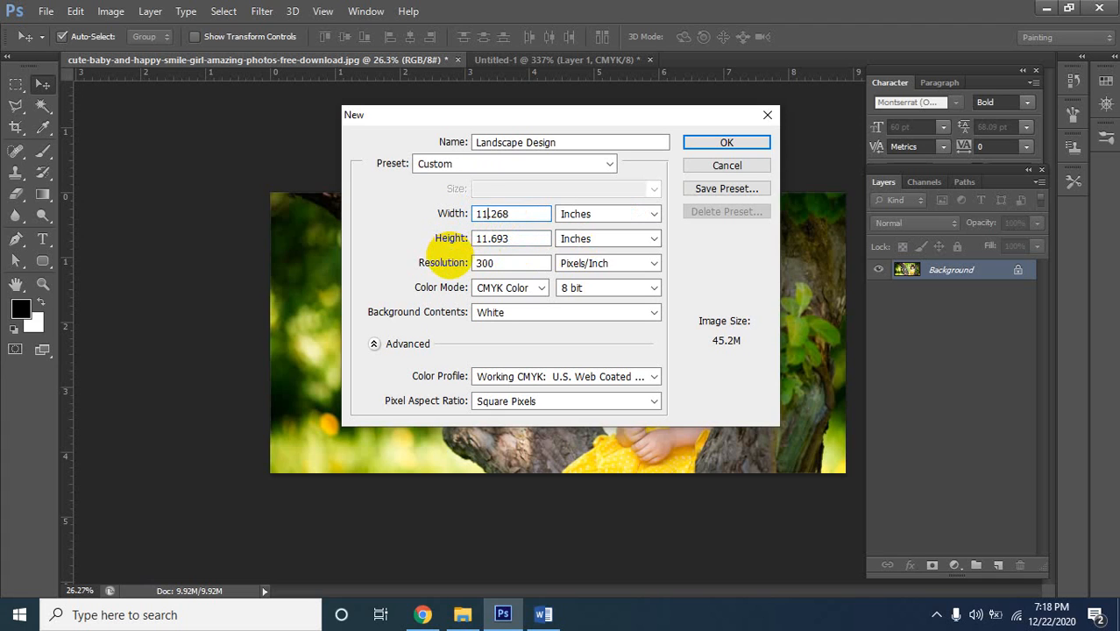
left_click_drag(488, 238, 445, 251)
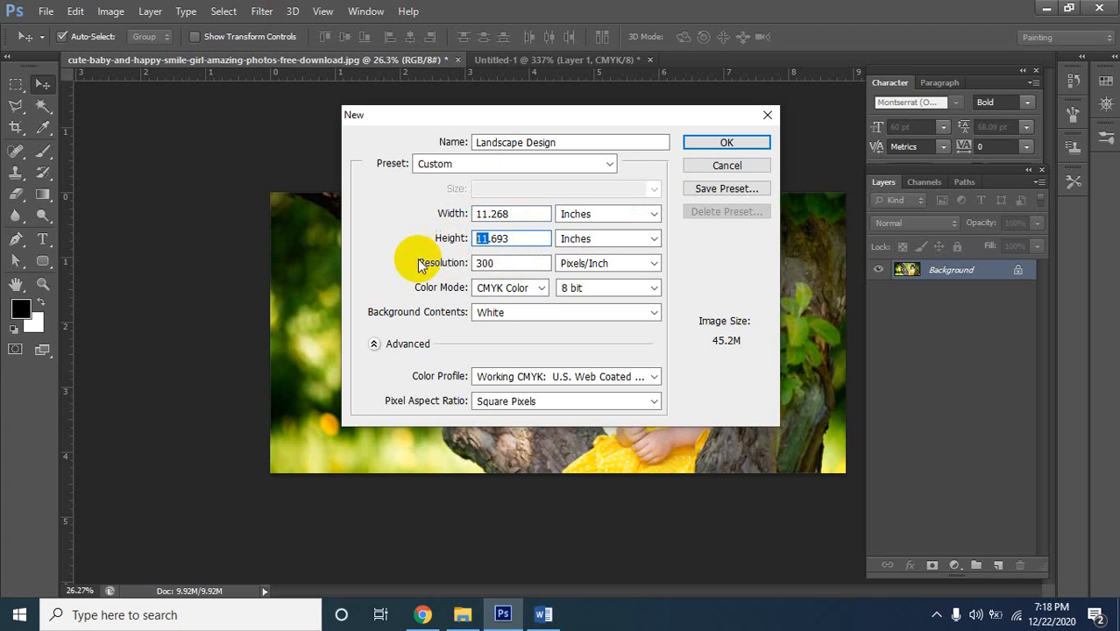
type("8")
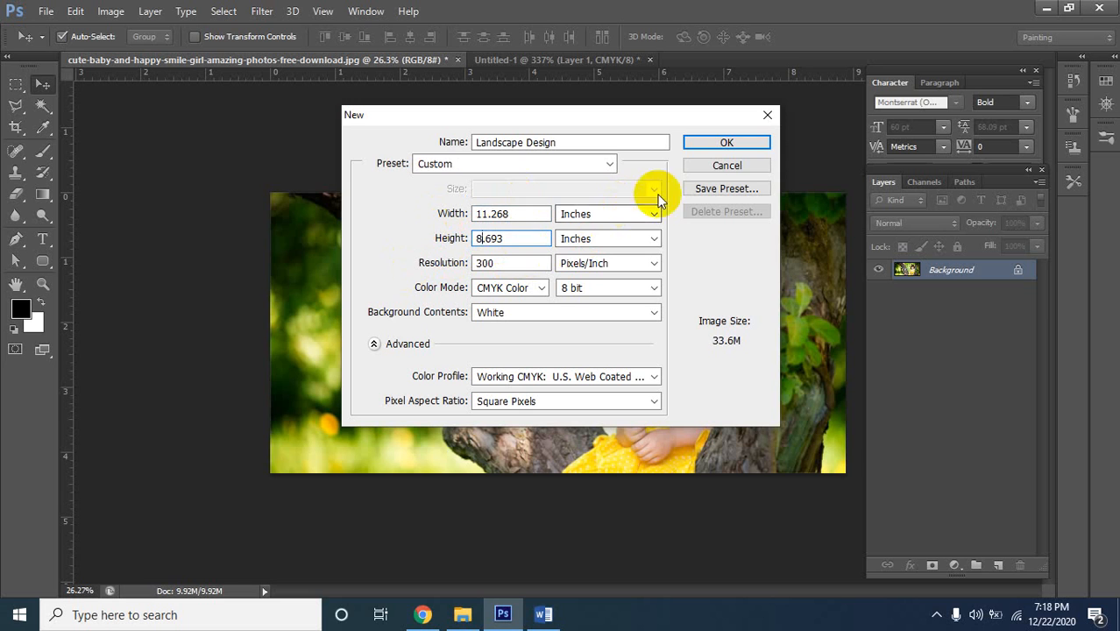
left_click(687, 149)
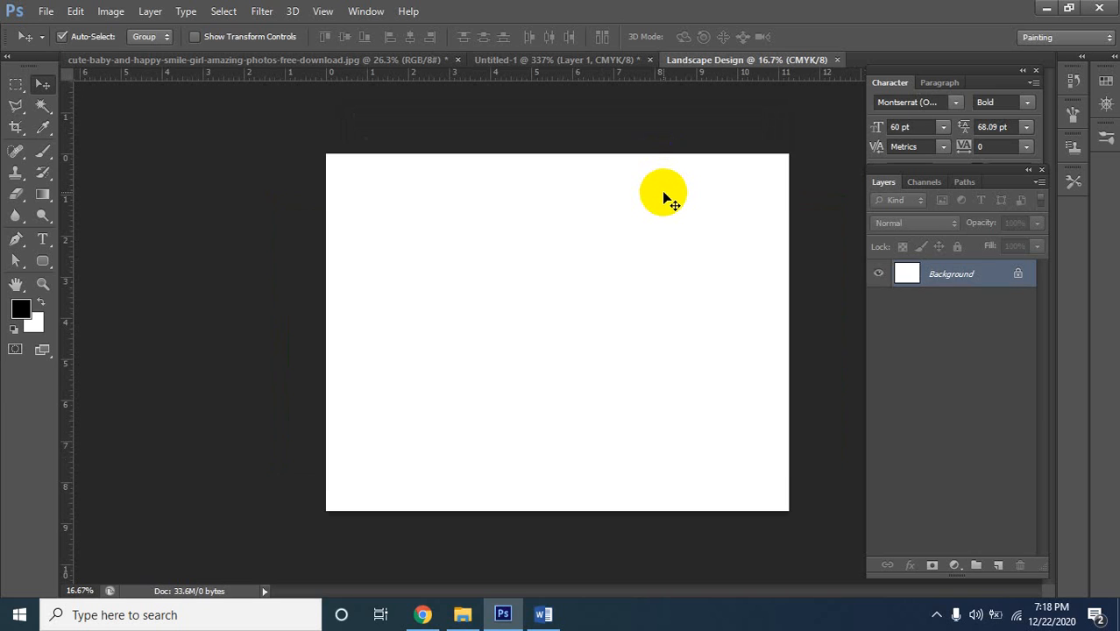
left_click(837, 59)
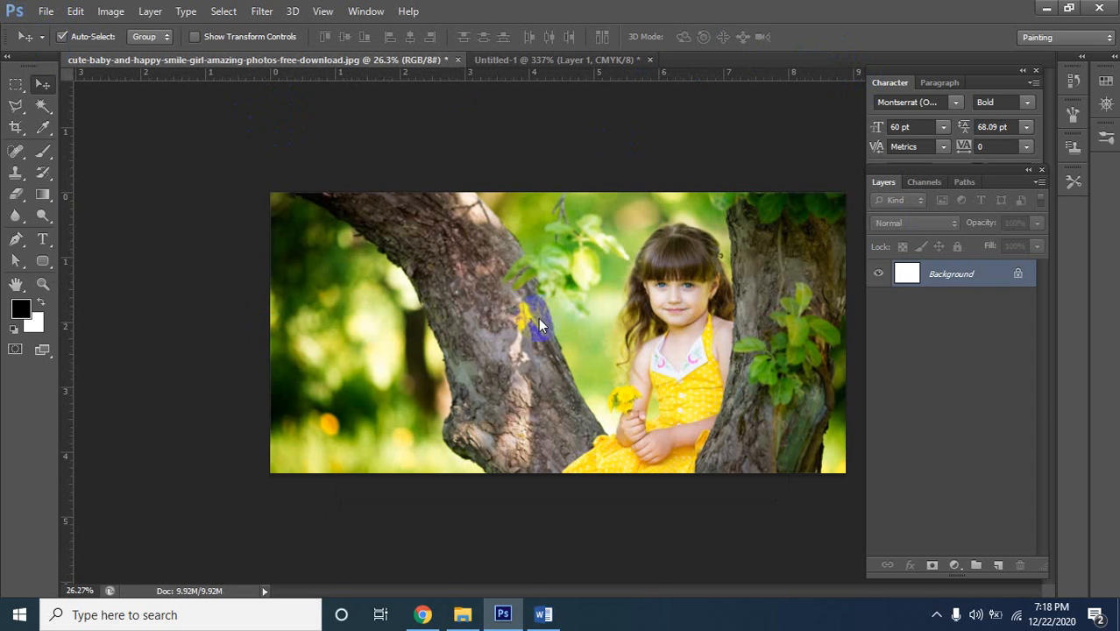
Start a new document named "Landscape Design" with the International Paper preset and inches as size units
left_click(44, 13)
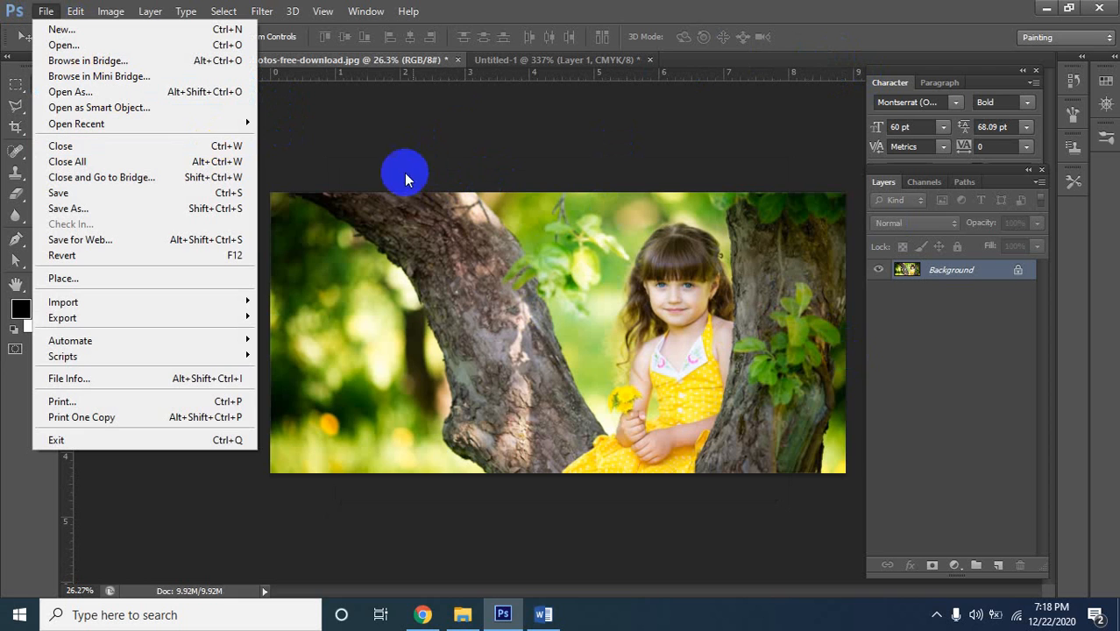
left_click(52, 11)
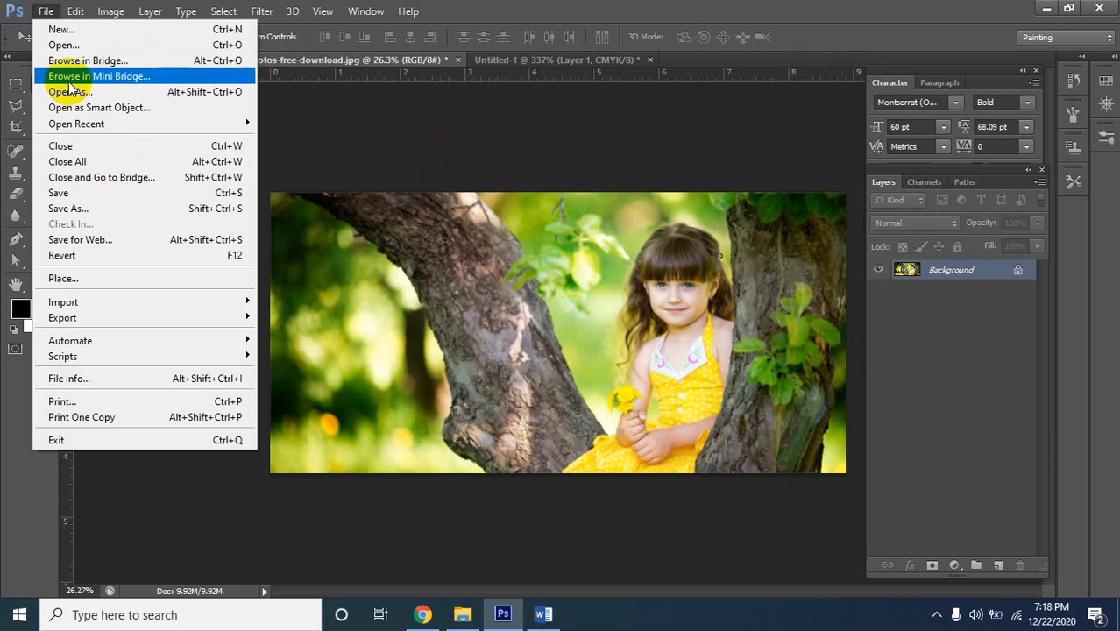
left_click(57, 35)
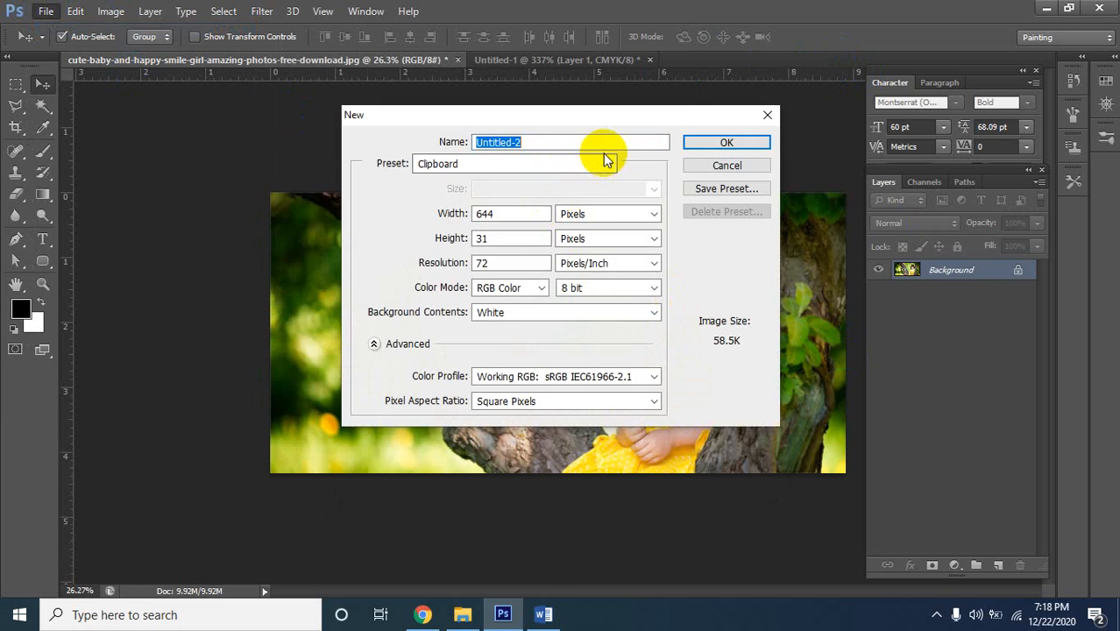
type("Landscape Design")
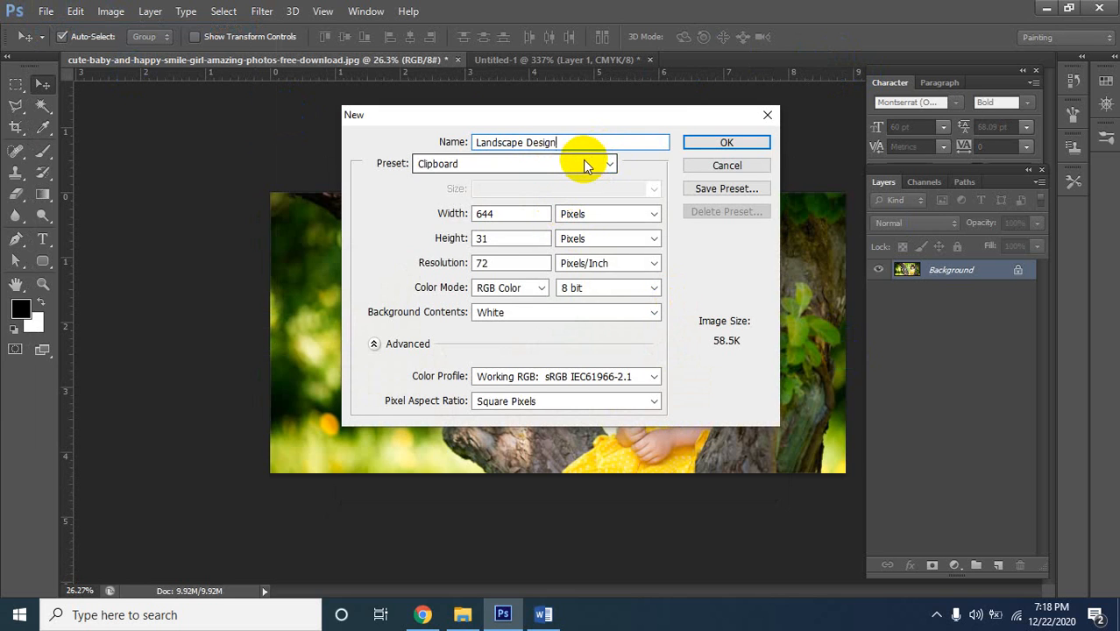
left_click(508, 163)
left_click(497, 235)
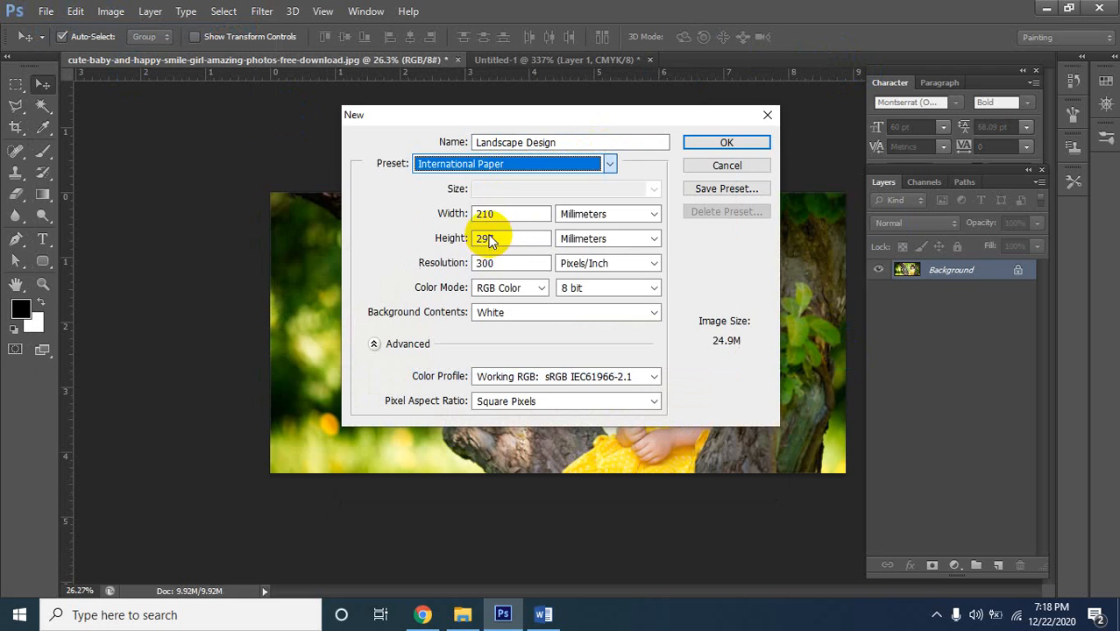
left_click(613, 219)
left_click(603, 241)
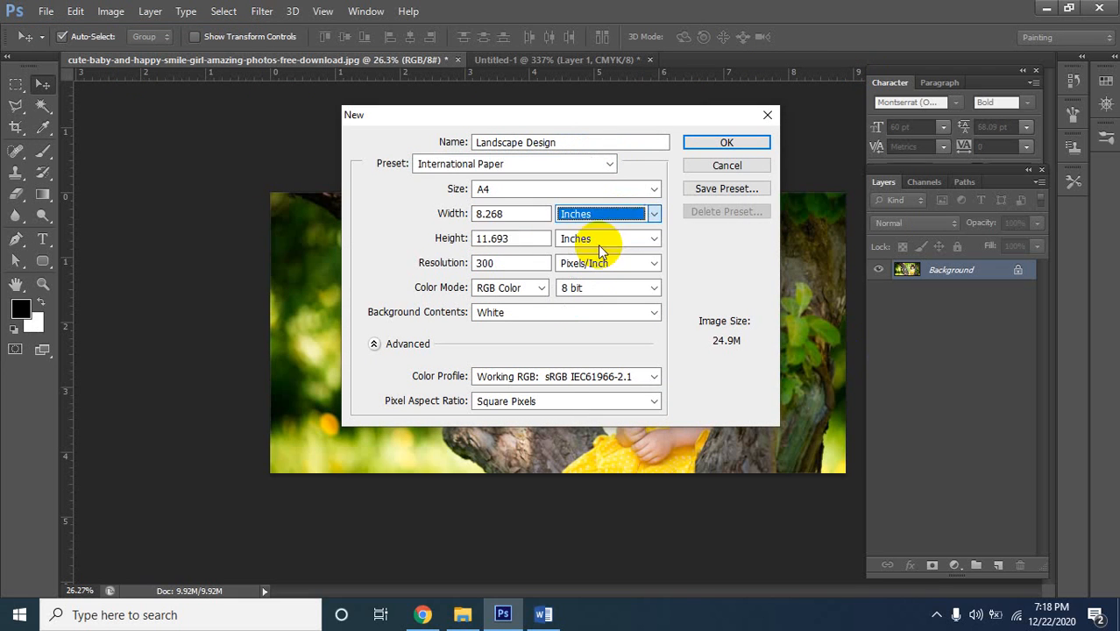
Set the width to 11 inches and the height to 8 inches, and create the document
left_click(508, 214)
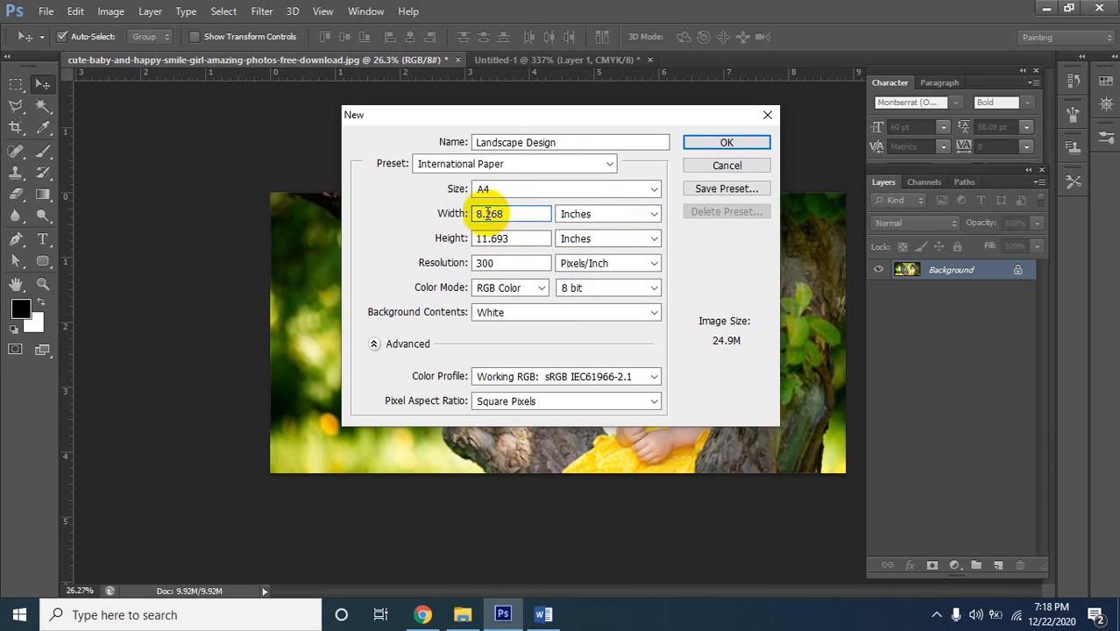
left_click_drag(482, 213, 470, 214)
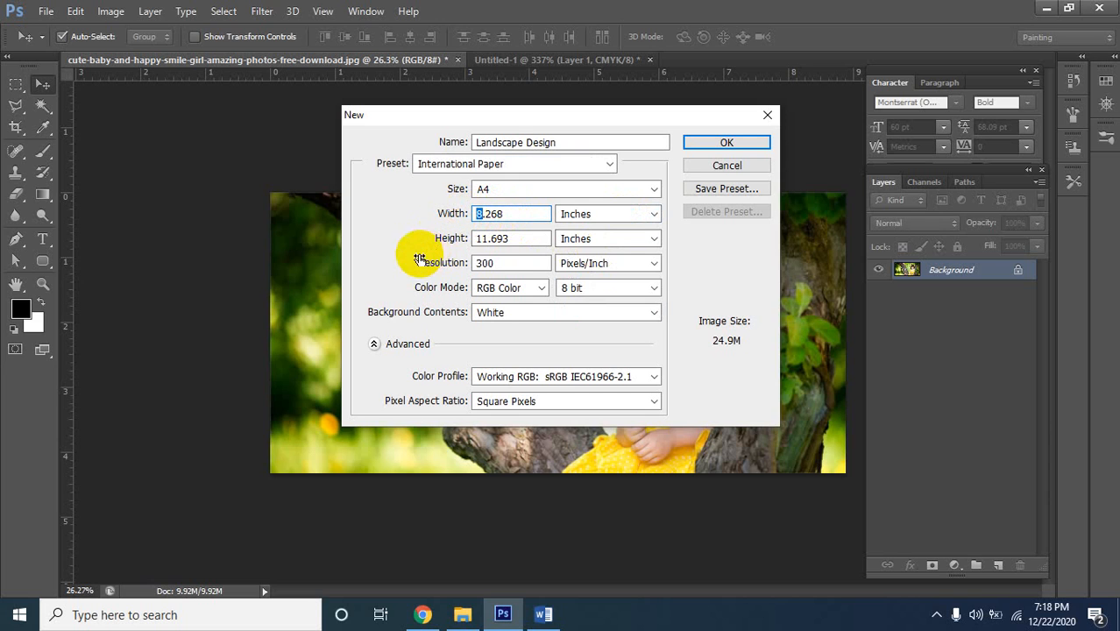
type("11")
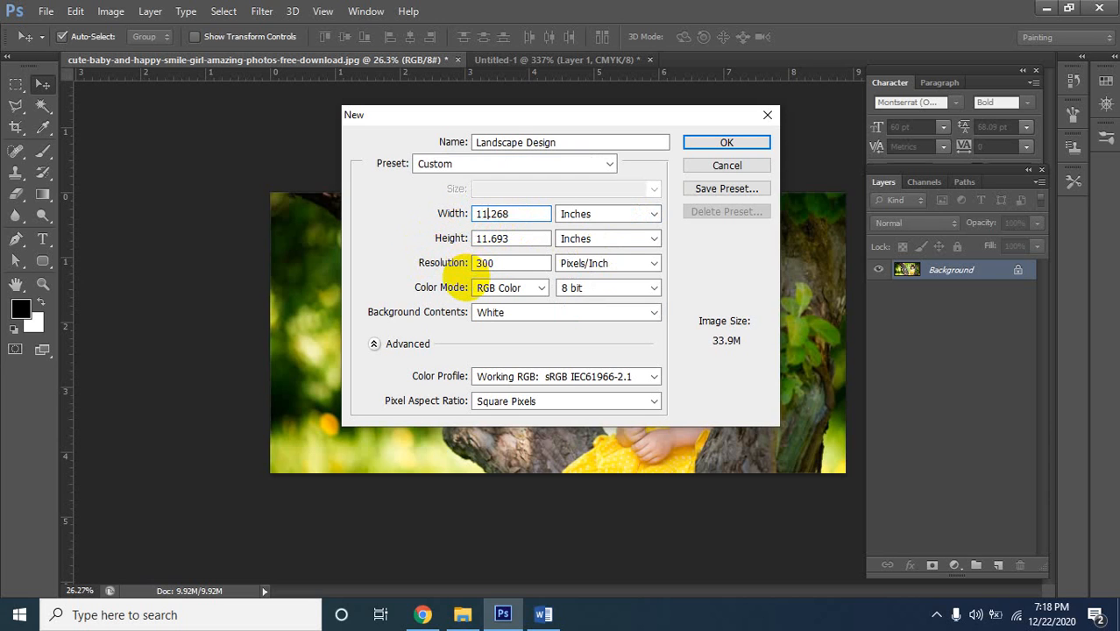
left_click_drag(515, 214, 467, 244)
key("BackSpace")
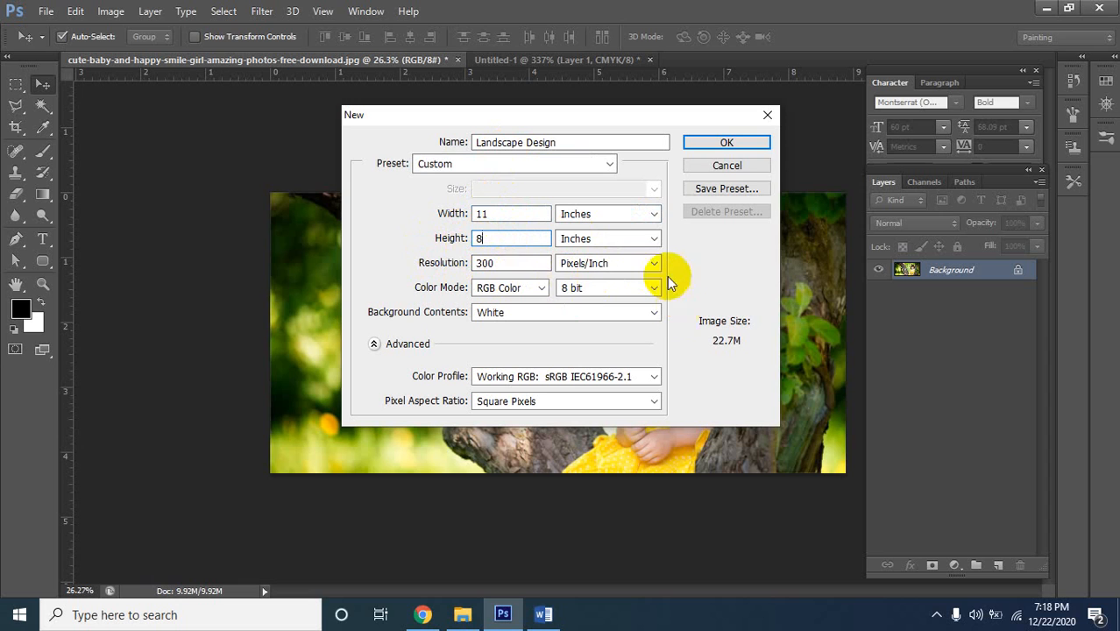
left_click(732, 143)
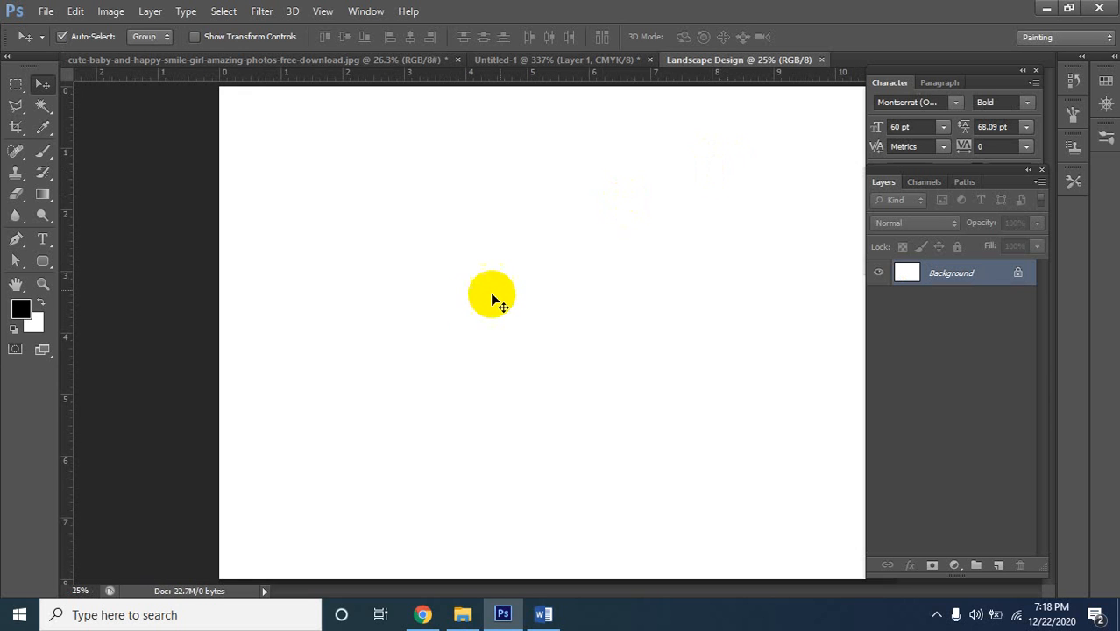
scroll(465, 282, "down", 1)
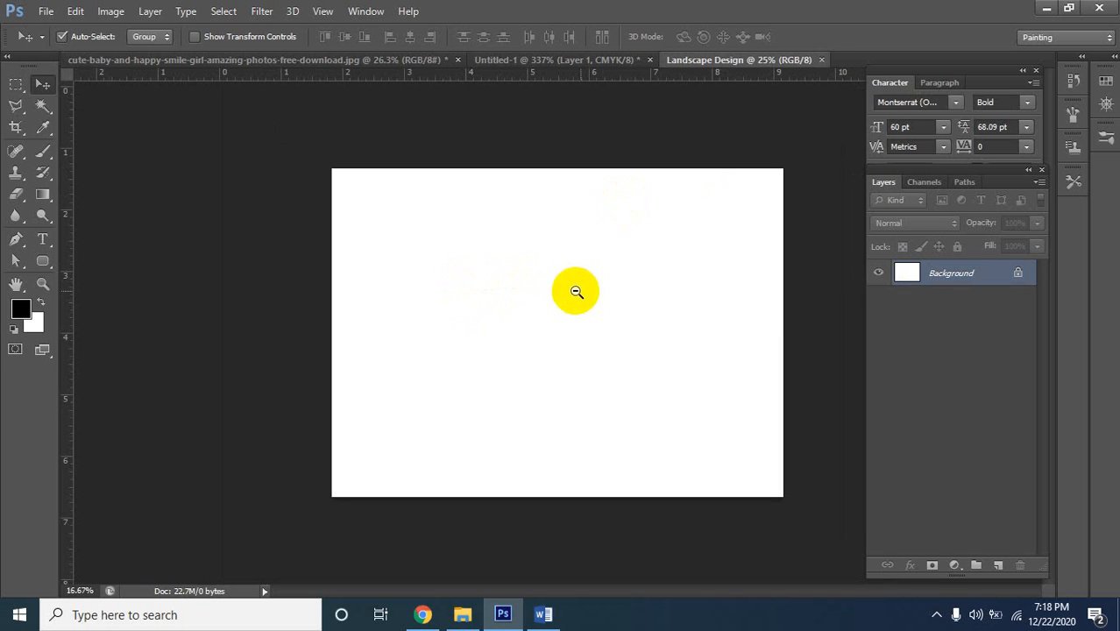
Choose the Brush Tool from the group that also holds the Pencil, Color Replacement and Mixer Brush tools
scroll(658, 283, "up", 1)
scroll(659, 283, "down", 1)
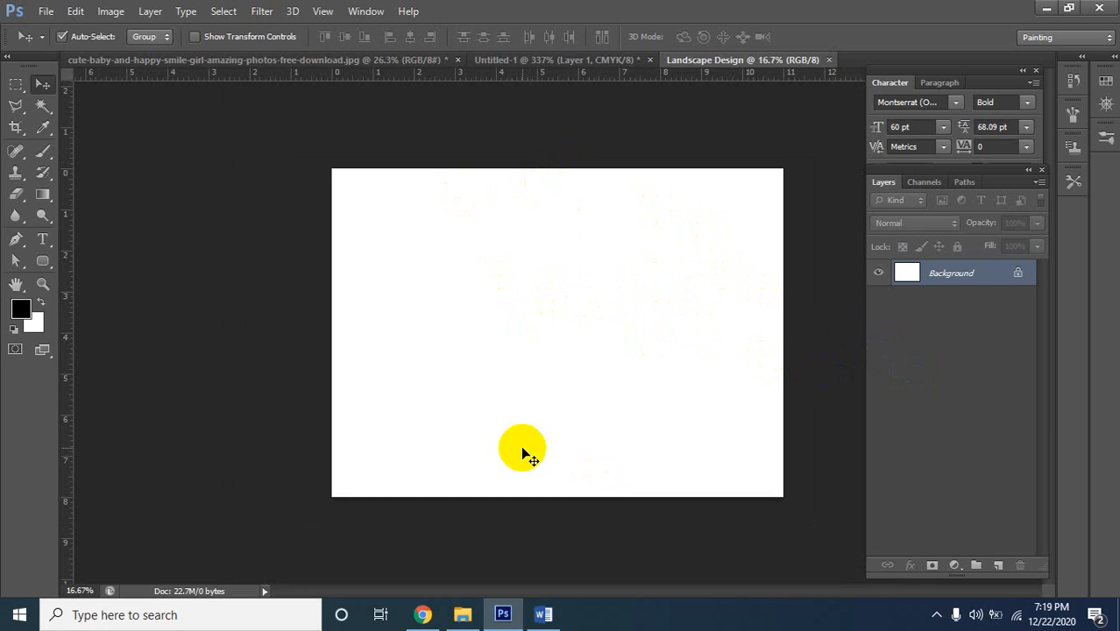
left_click(36, 151)
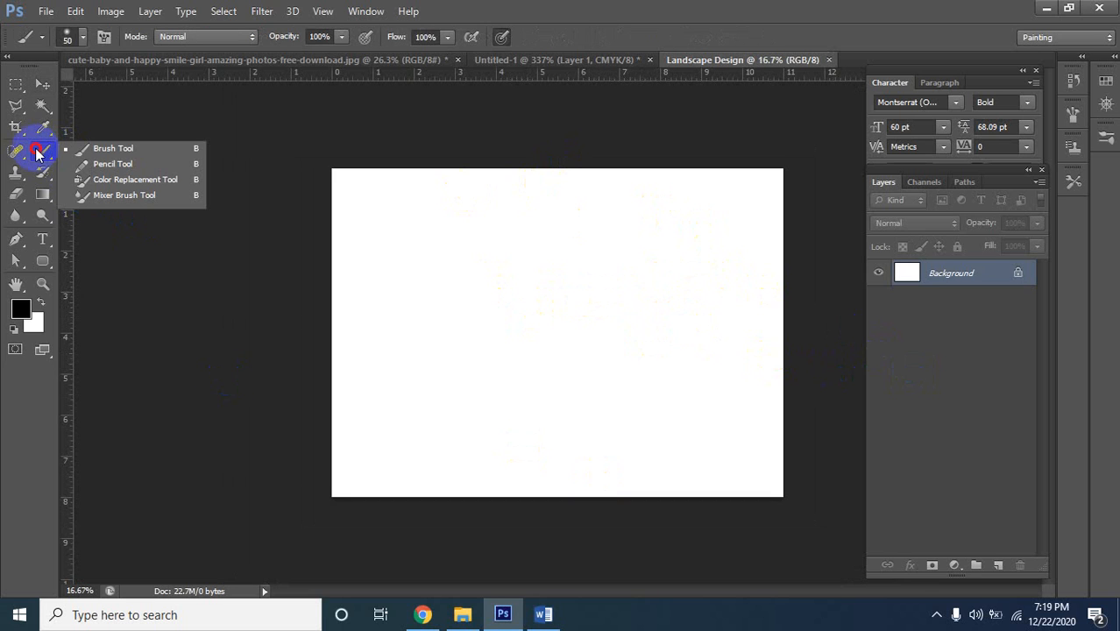
left_click_drag(37, 153, 69, 155)
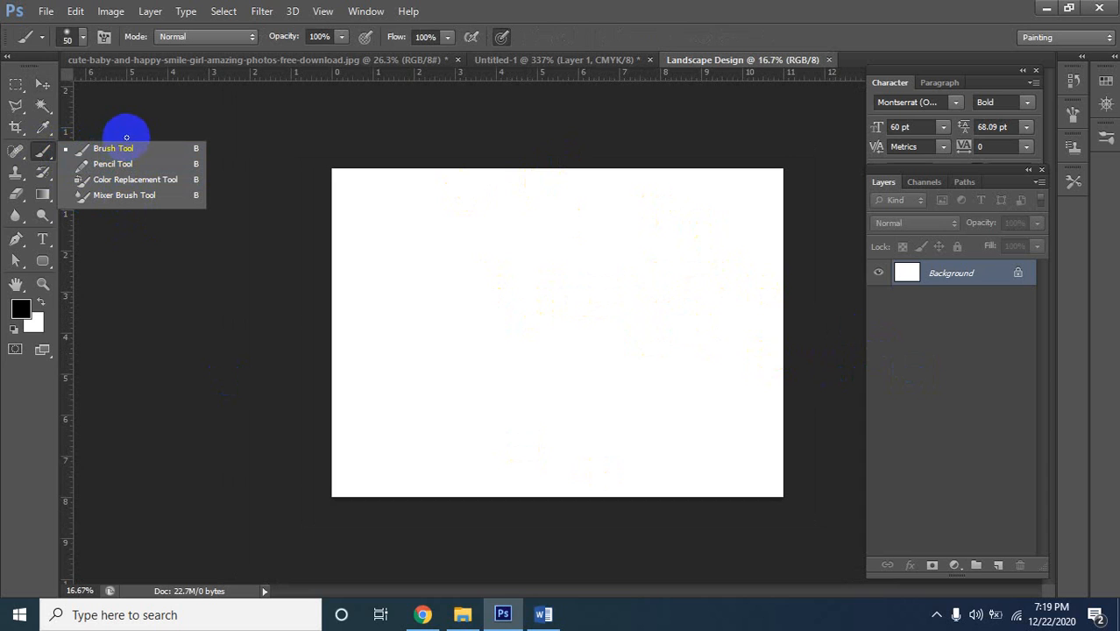
left_click(101, 156)
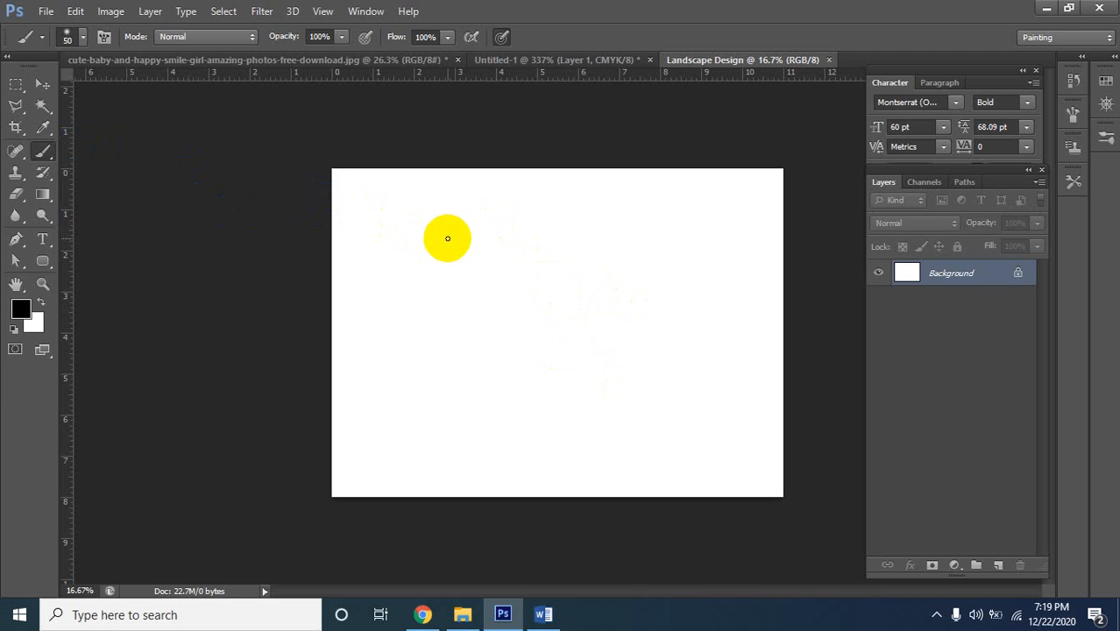
Set the brush size to 339 px and paint a short straight diagonal black test stroke on the canvas
key("bracketright")
left_click(83, 37)
left_click(148, 89)
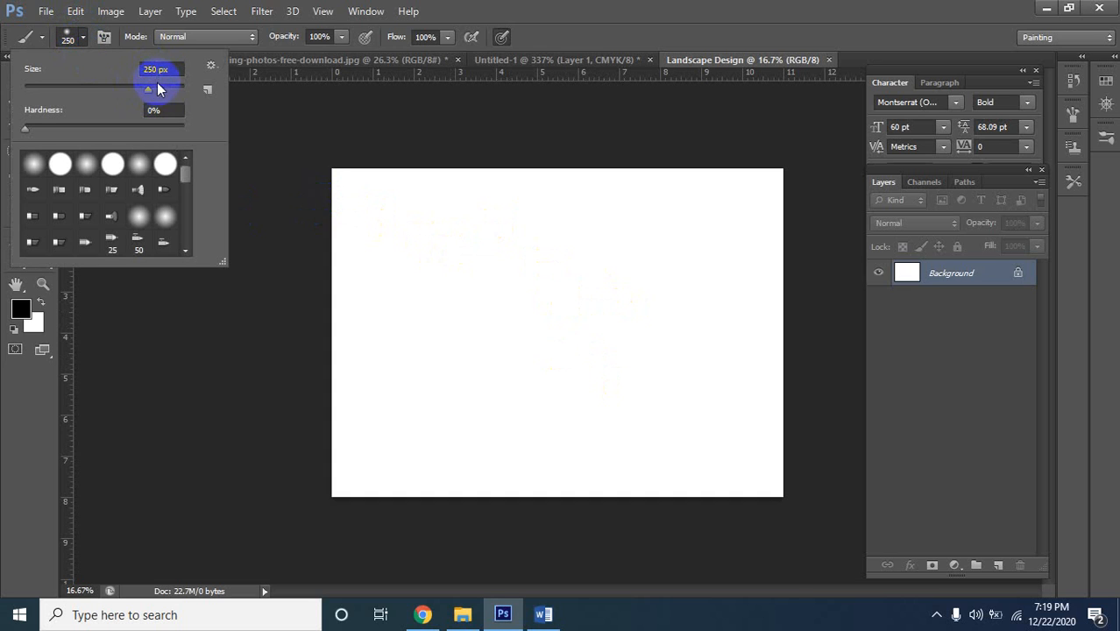
left_click_drag(148, 92, 152, 94)
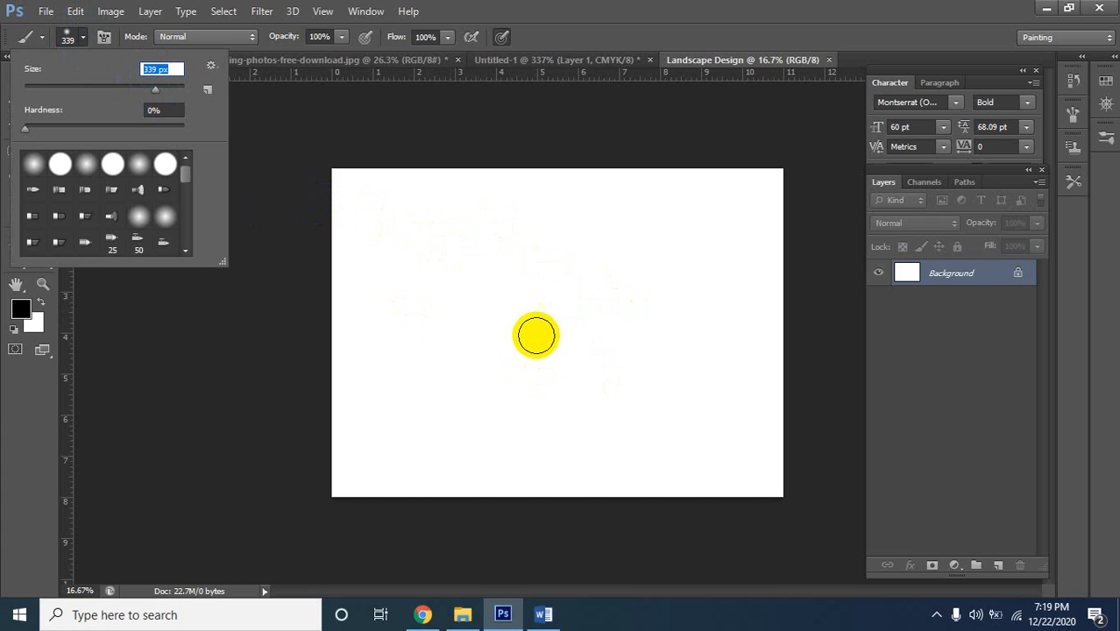
left_click(438, 255)
left_click(507, 331, "shift")
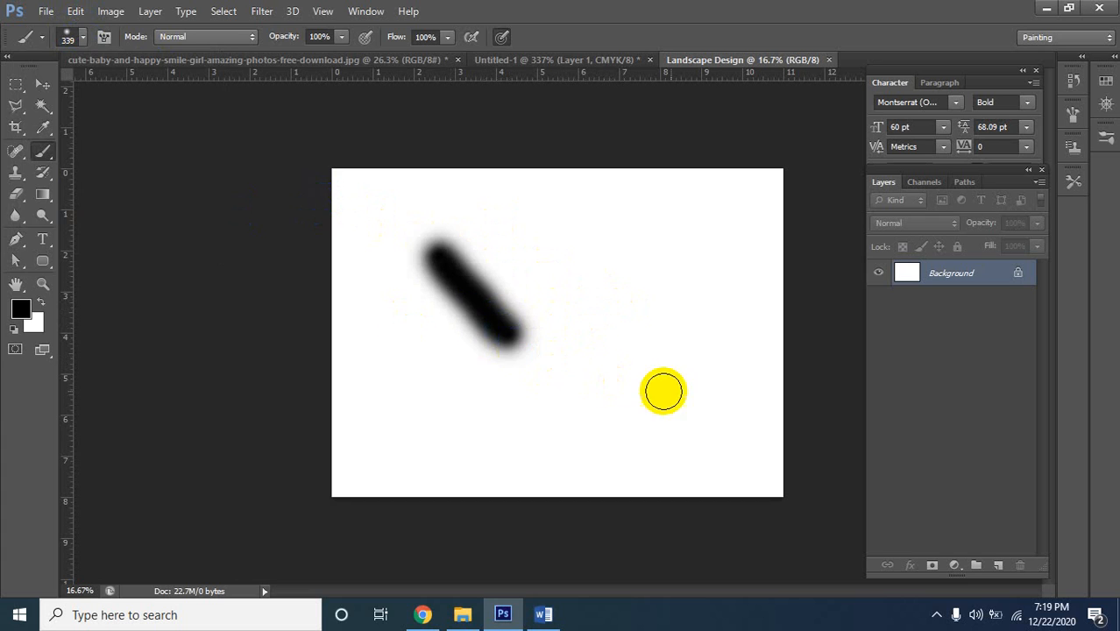
Set the foreground color to bright green, hex 07e947
left_click(14, 326)
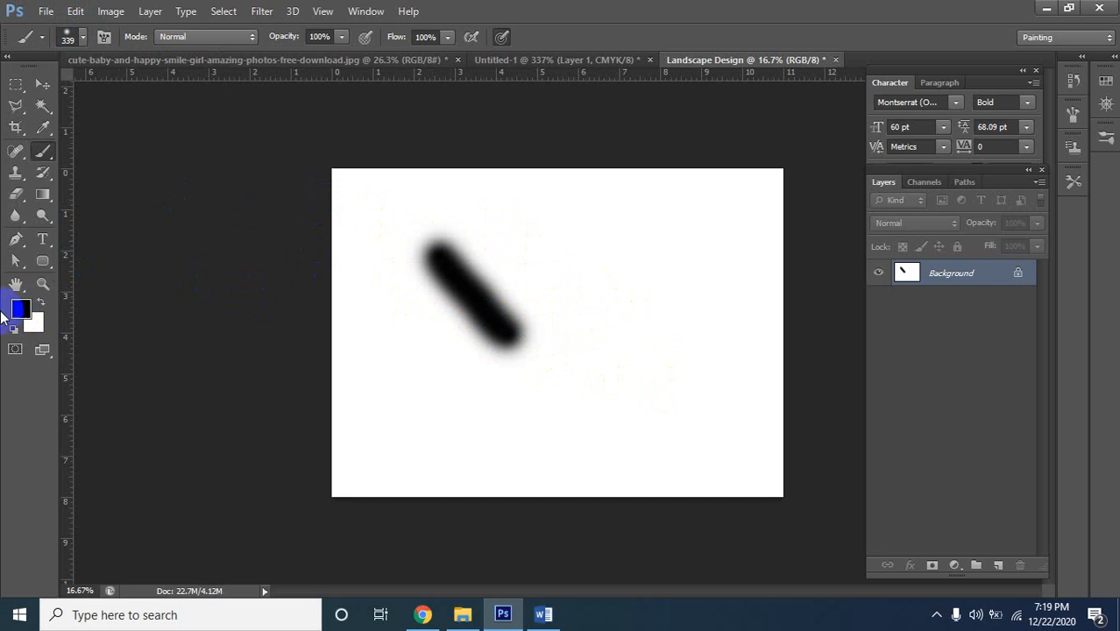
left_click(22, 307)
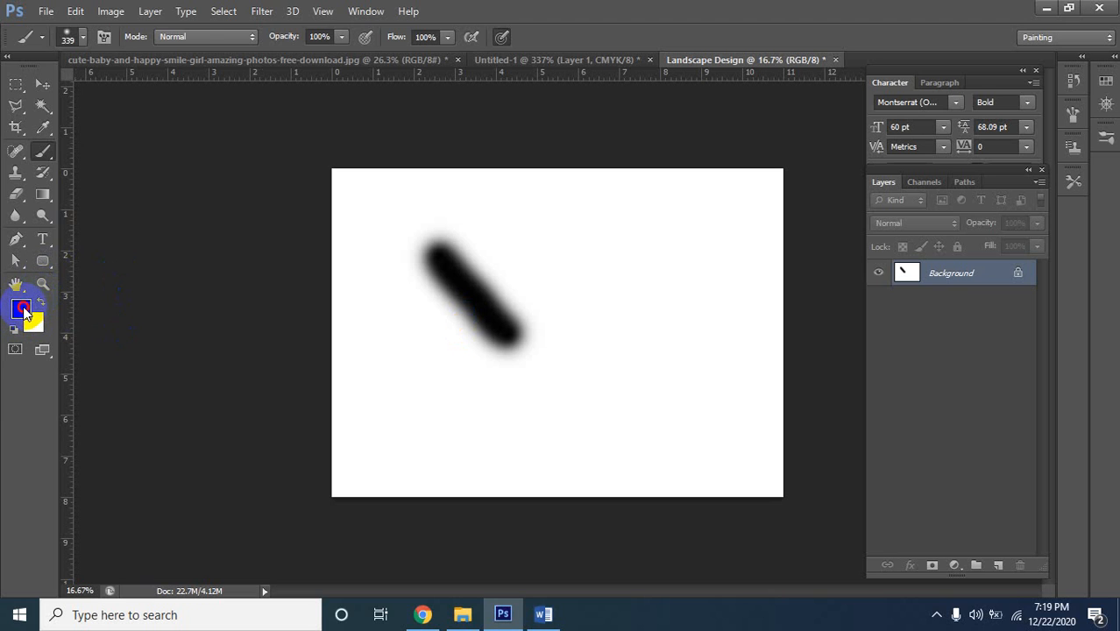
left_click(22, 309)
left_click(808, 342)
left_click(785, 227)
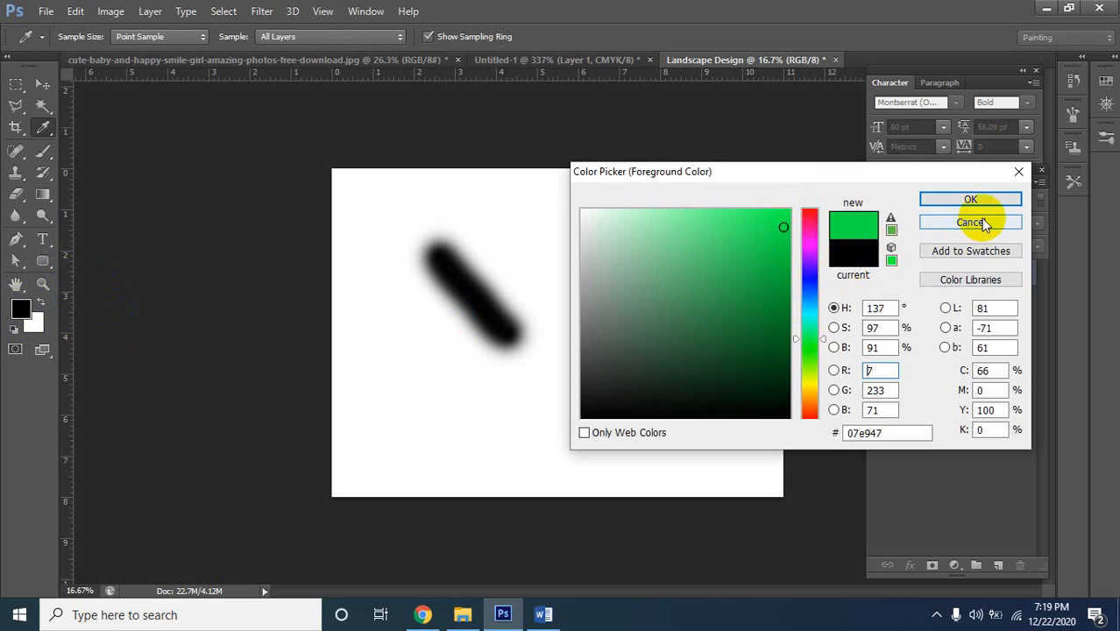
key("Return")
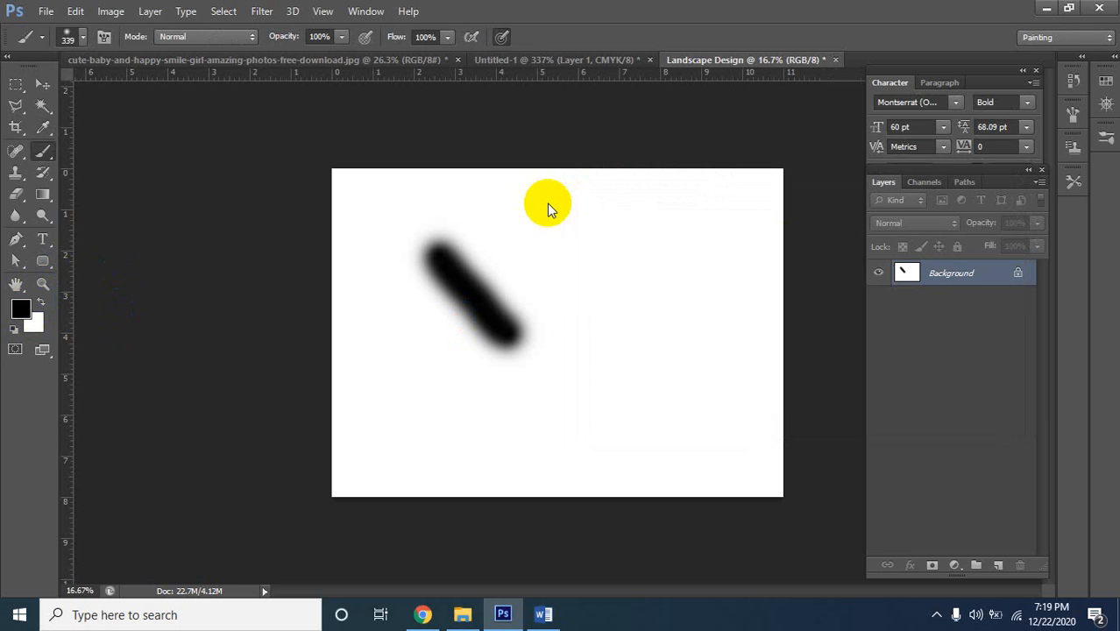
Paint a long curved green stroke across the canvas, and undo both the green and the black test strokes
mouse_move(548, 220)
left_mouse_down()
mouse_move(579, 265)
mouse_move(556, 351)
mouse_move(382, 275)
mouse_move(176, 255)
left_mouse_up()
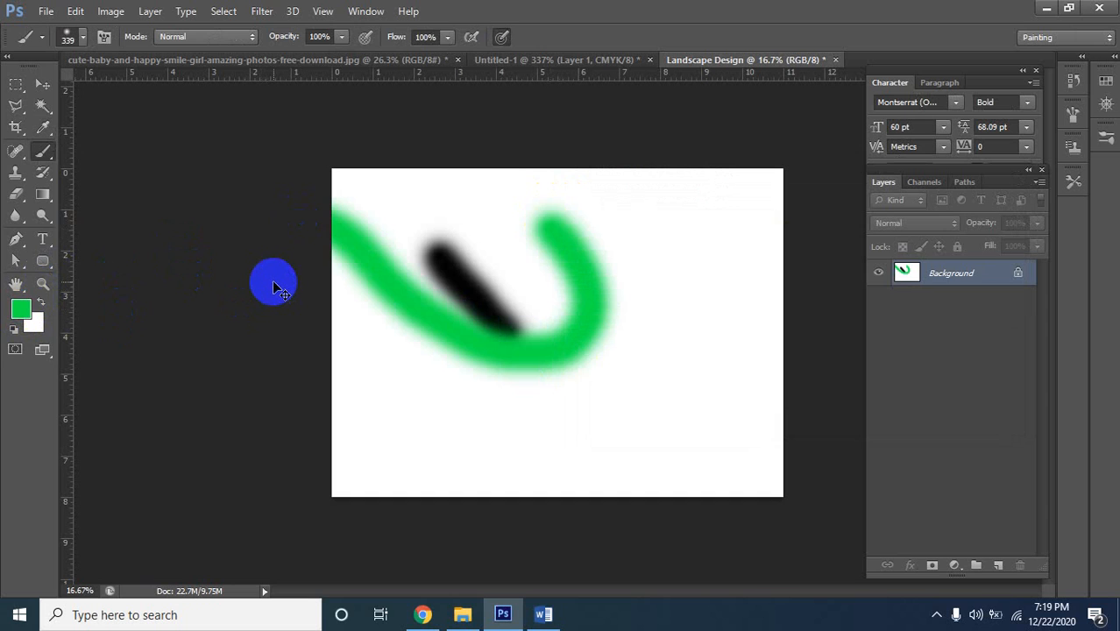
key("ctrl+z")
key("ctrl+z")
key("ctrl+alt+z")
key("ctrl+alt+z")
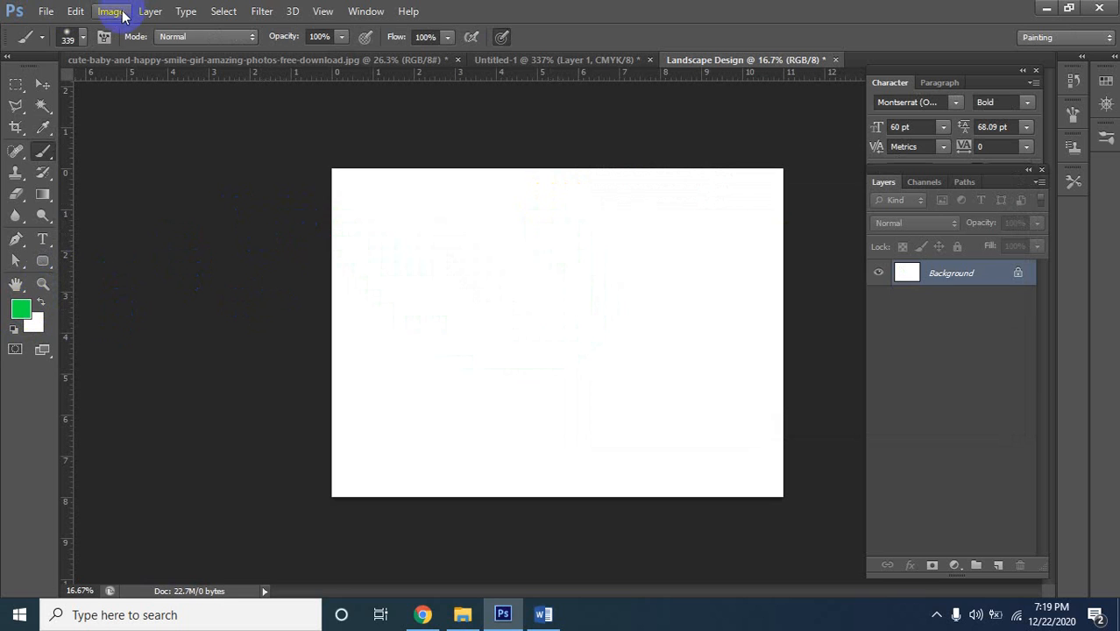
Paint a soft vertical green stroke and, beside it, a second one using the hard round brush at 100% hardness
left_click(86, 36)
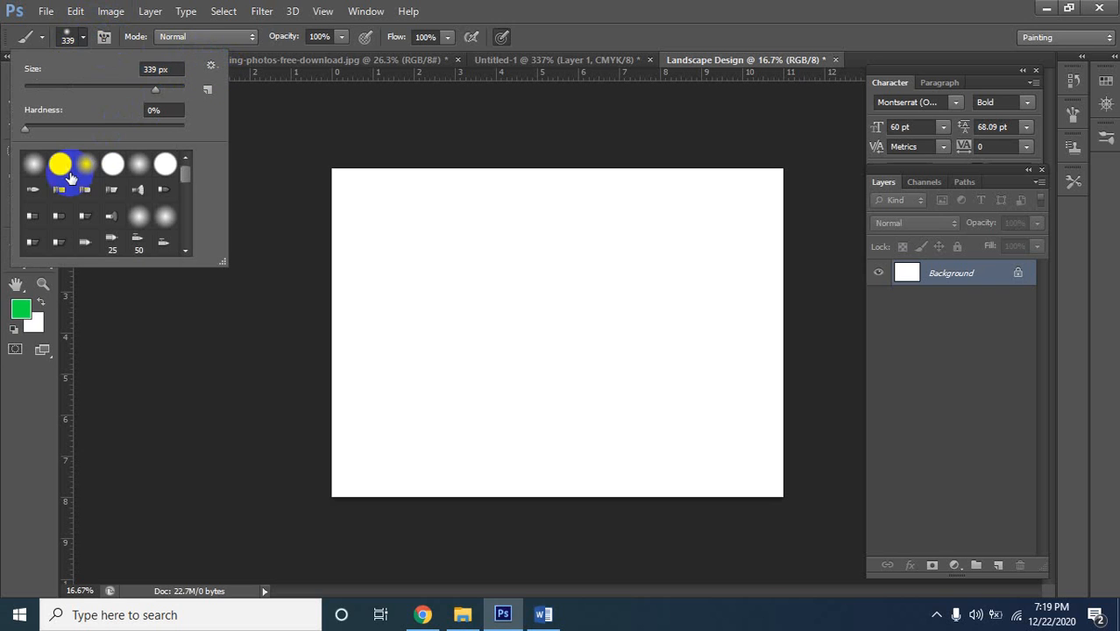
mouse_move(440, 212)
left_mouse_down()
mouse_move(447, 278)
mouse_move(432, 317)
left_mouse_up()
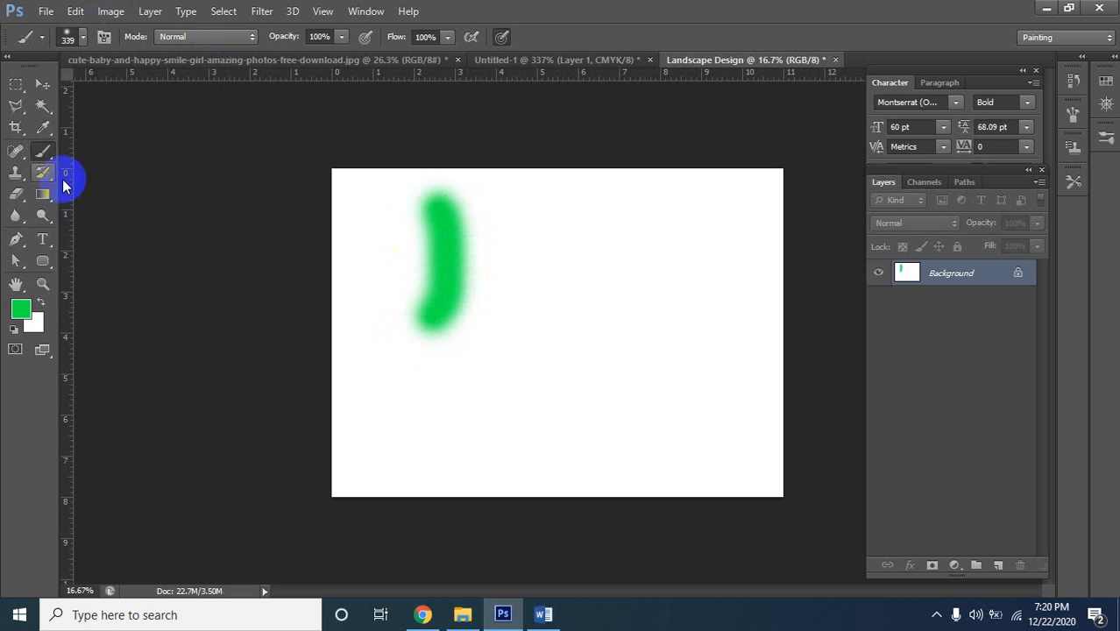
left_click(82, 39)
left_click(60, 166)
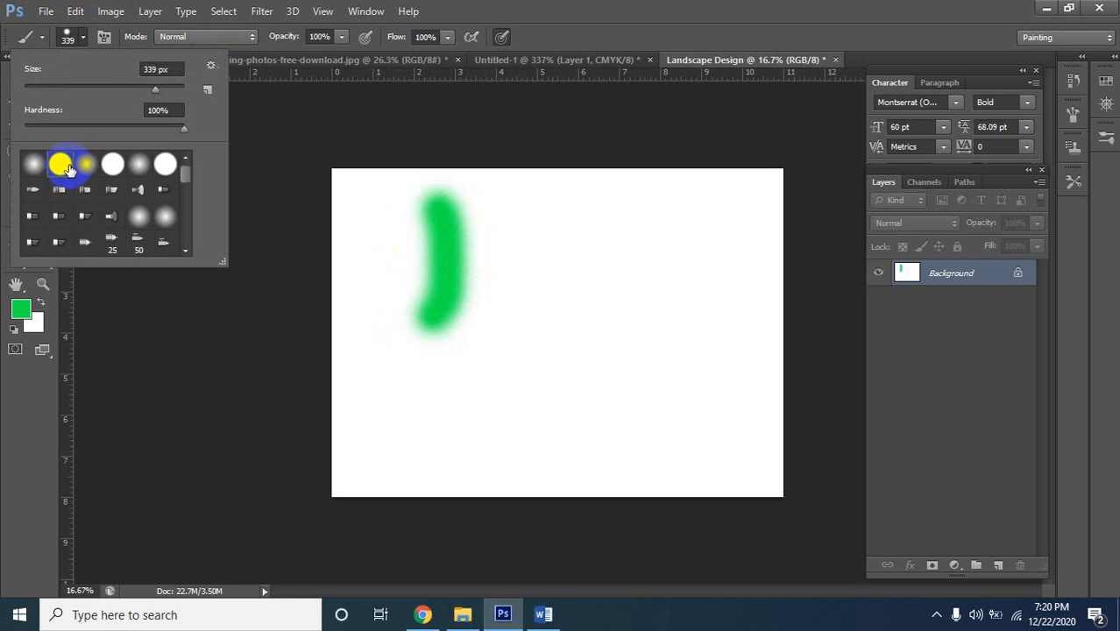
left_click_drag(510, 208, 510, 323)
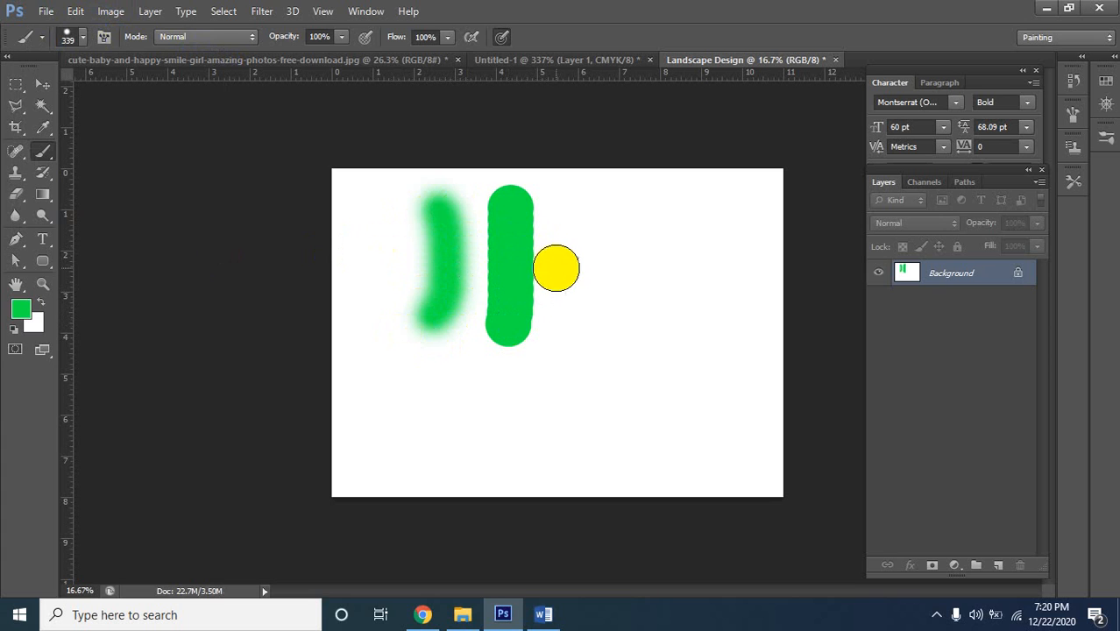
Switch back to the soft round brush at 0% hardness and paint two more vertical green strokes beside the hard-edged one
left_click(530, 256, "ctrl")
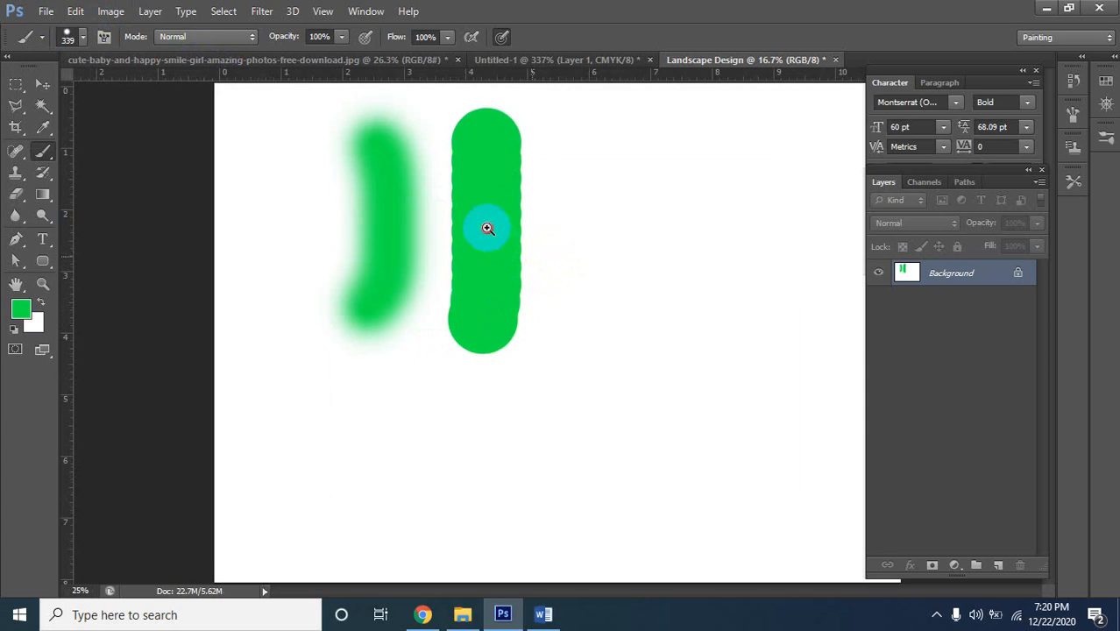
left_click(491, 241, "ctrl")
left_click(449, 229, "ctrl")
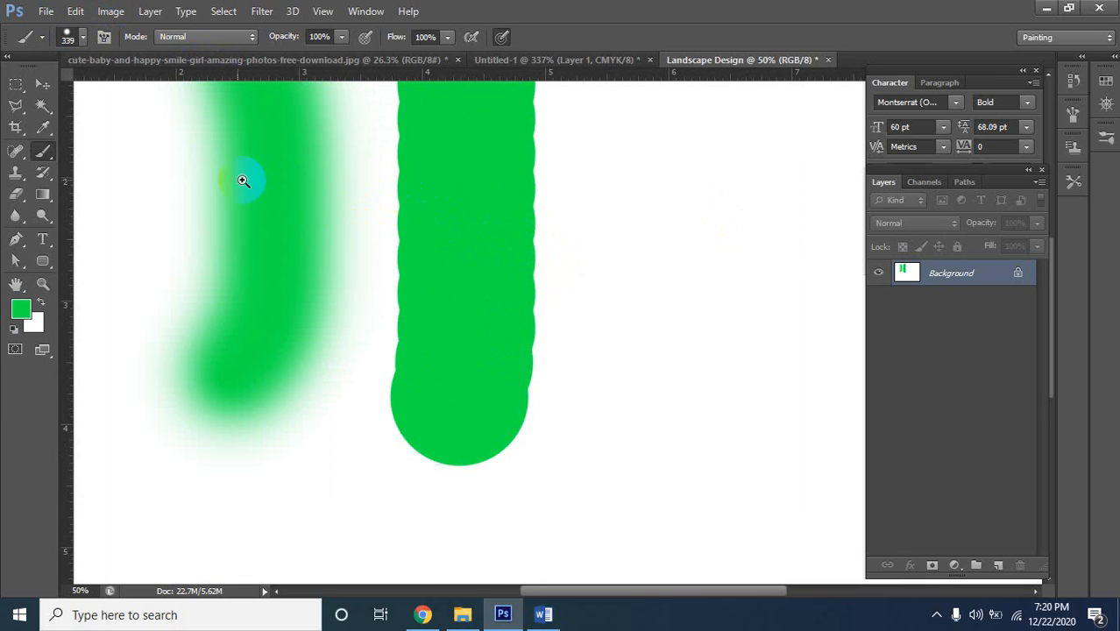
left_click(364, 172, "alt")
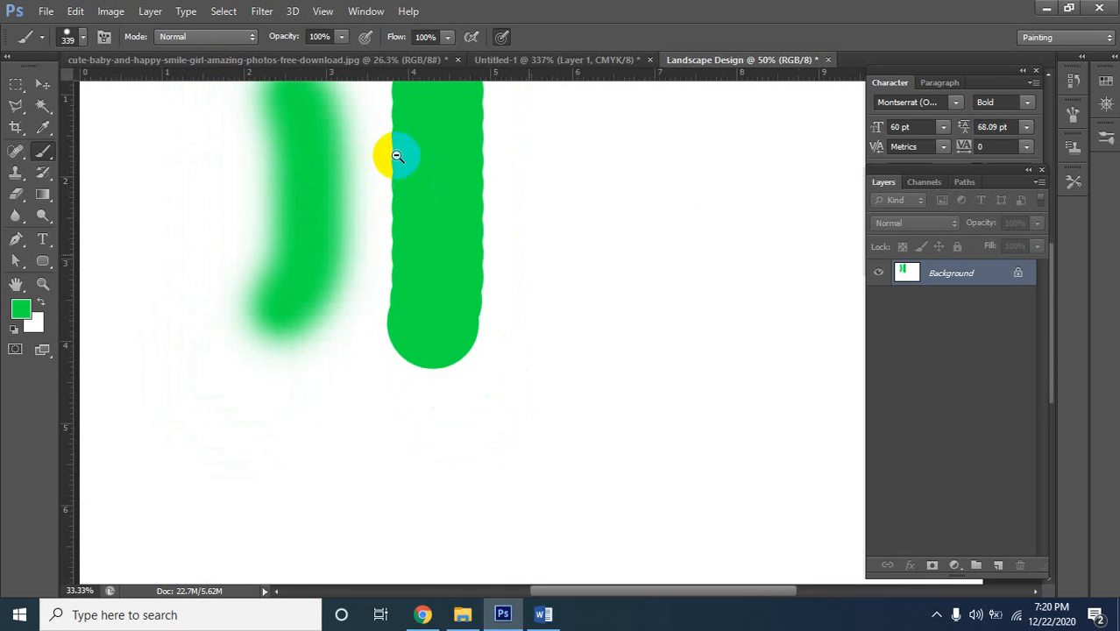
left_click(393, 155, "alt")
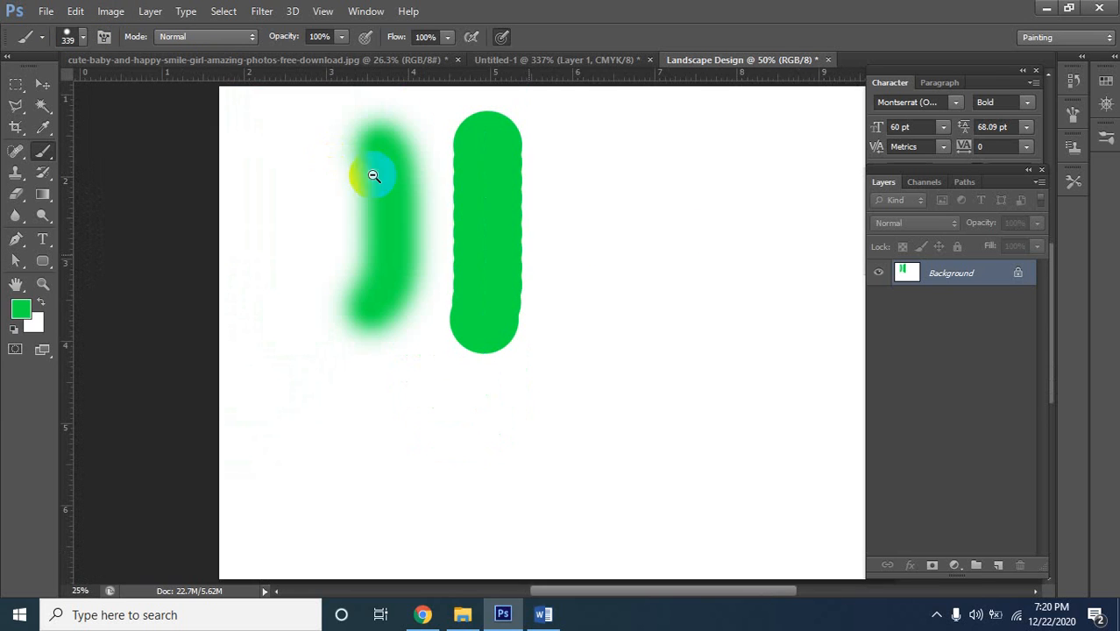
left_click(82, 37)
left_click(32, 163)
left_click_drag(593, 137, 574, 355)
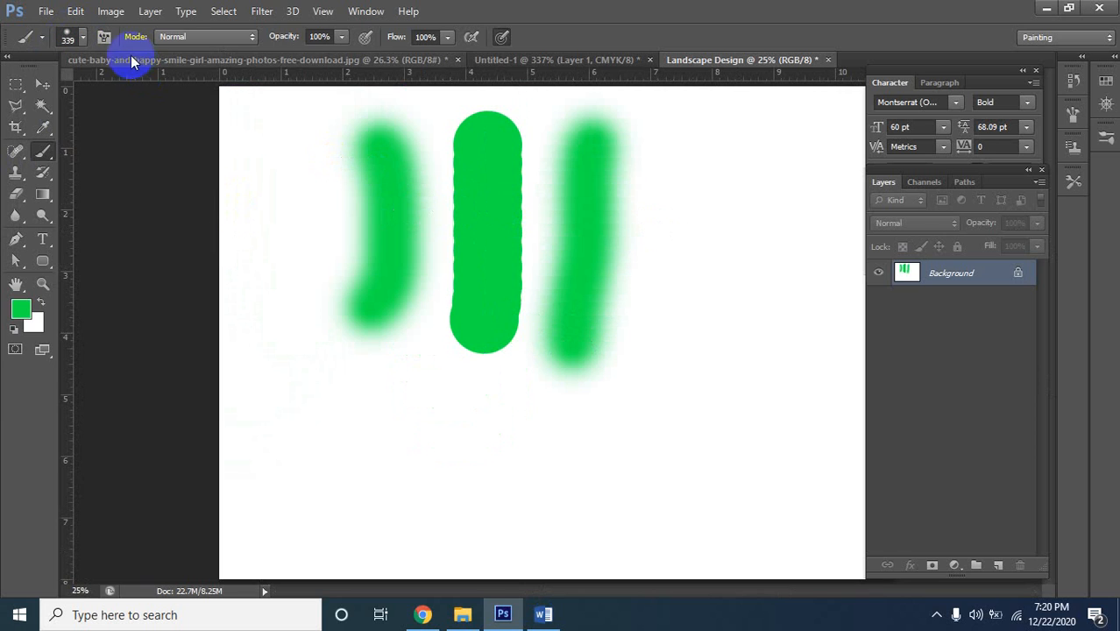
left_click(83, 37)
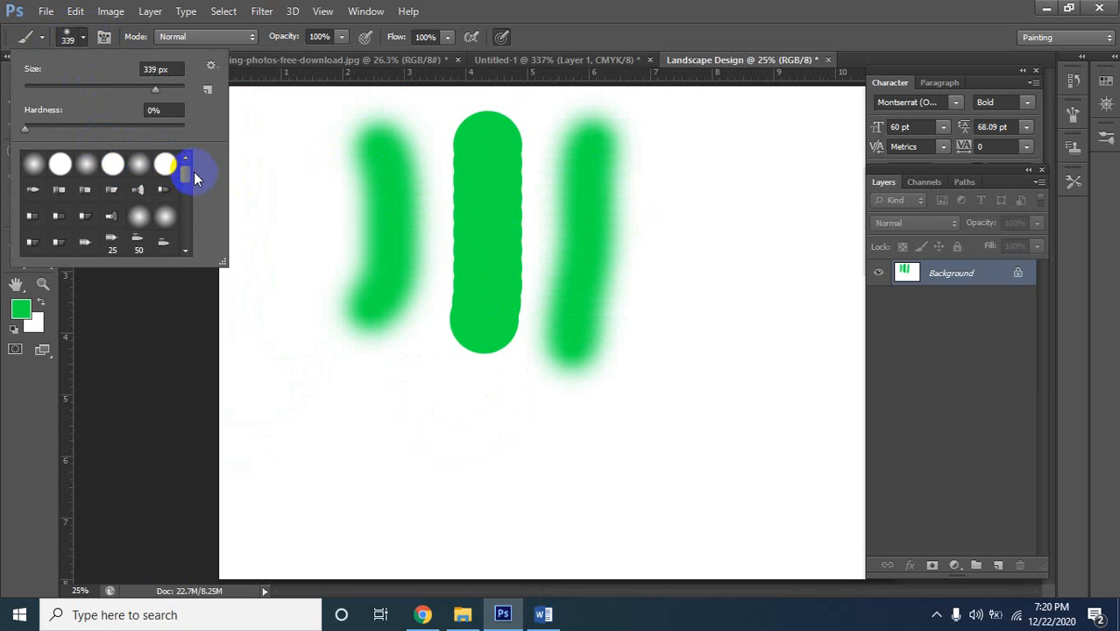
mouse_move(184, 175)
left_mouse_down()
mouse_move(185, 234)
mouse_move(187, 142)
left_mouse_up()
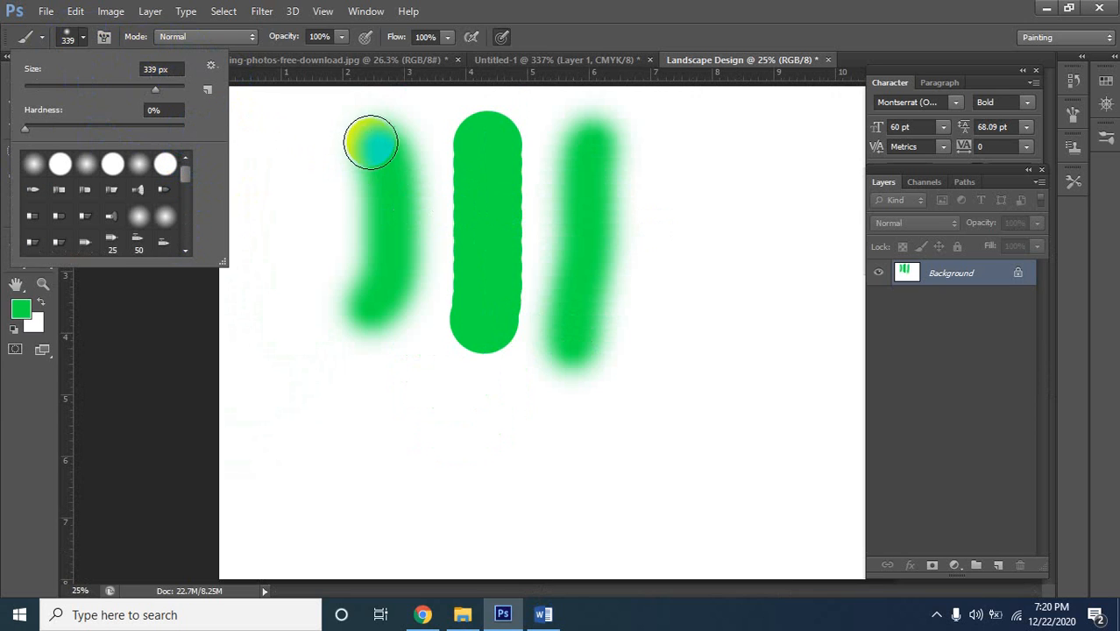
mouse_move(659, 162)
left_mouse_down()
mouse_move(679, 219)
mouse_move(673, 292)
left_mouse_up()
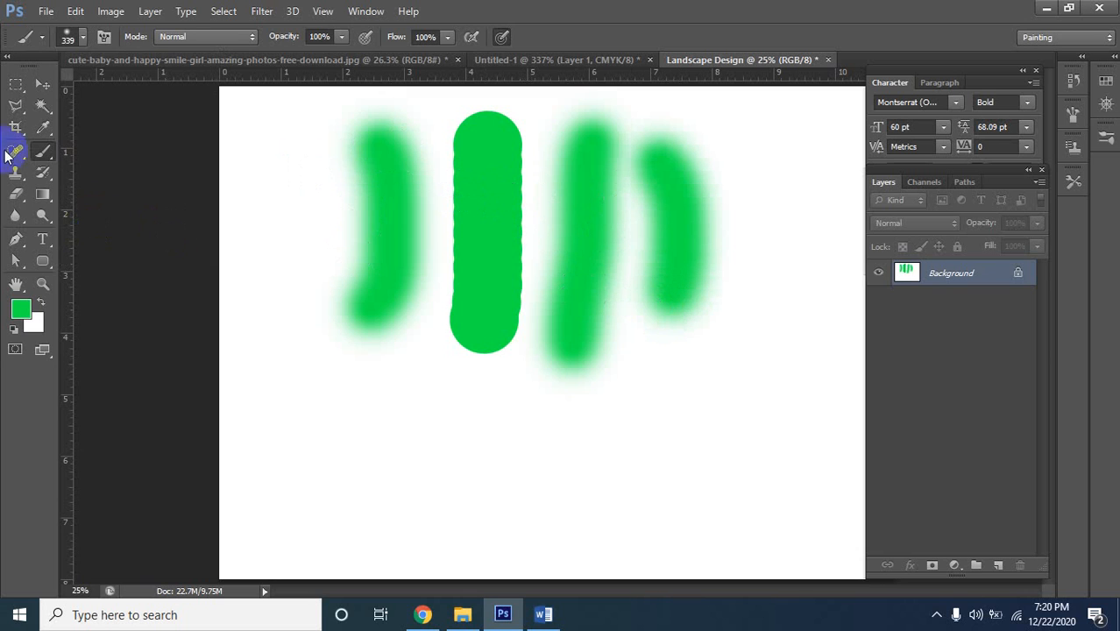
Check the foreground color's values, and consult the Class # 3 Brush Tools topics in the Word course sheet
left_click(21, 312)
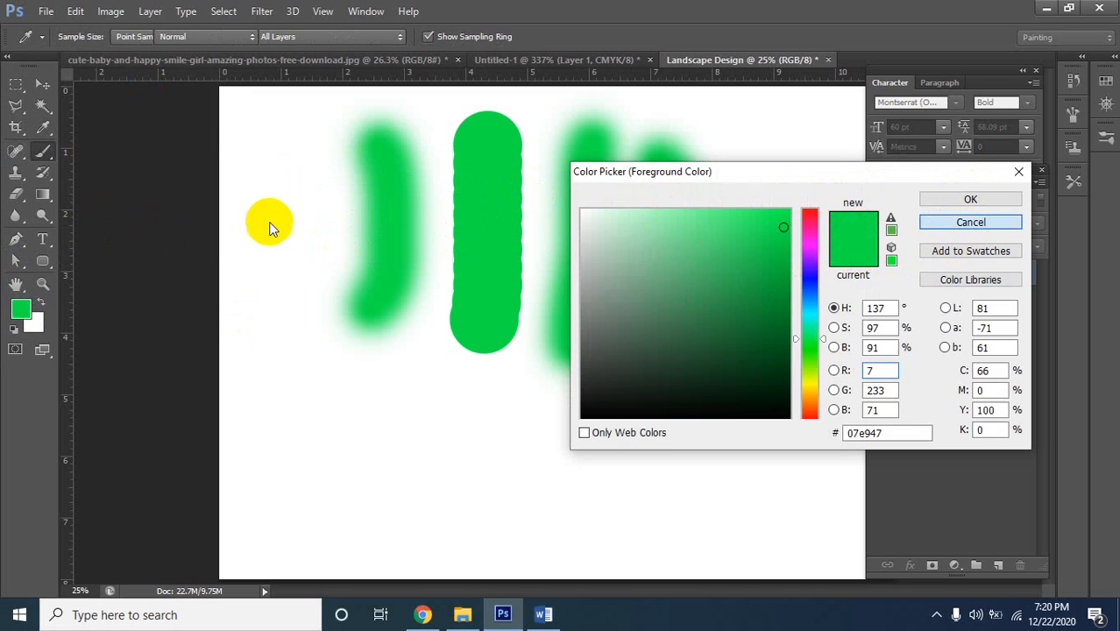
key("Return")
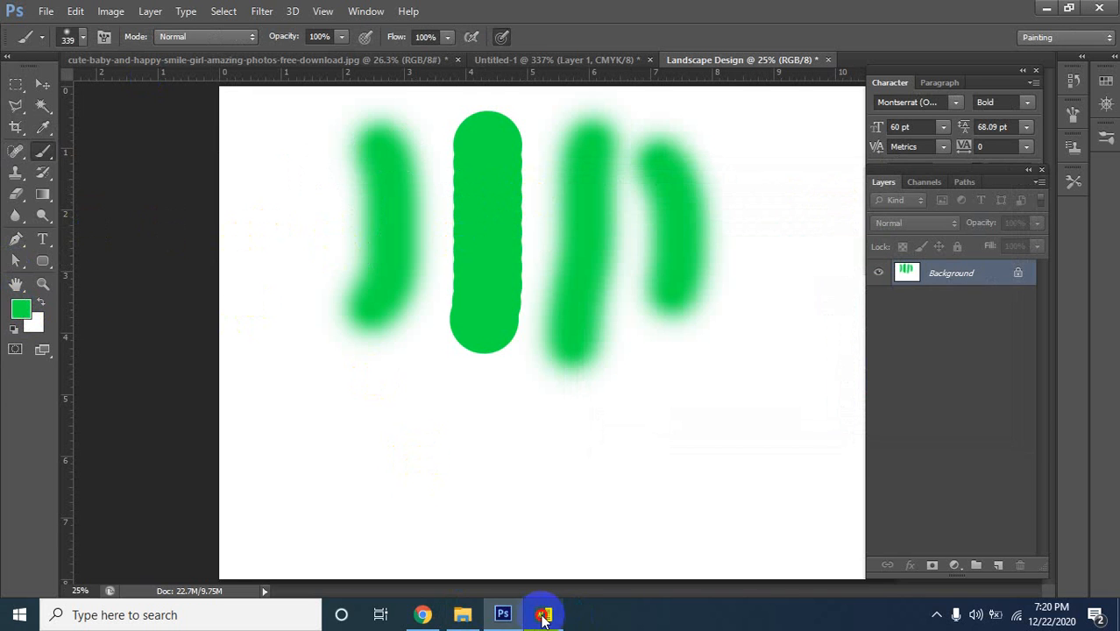
left_click(543, 618)
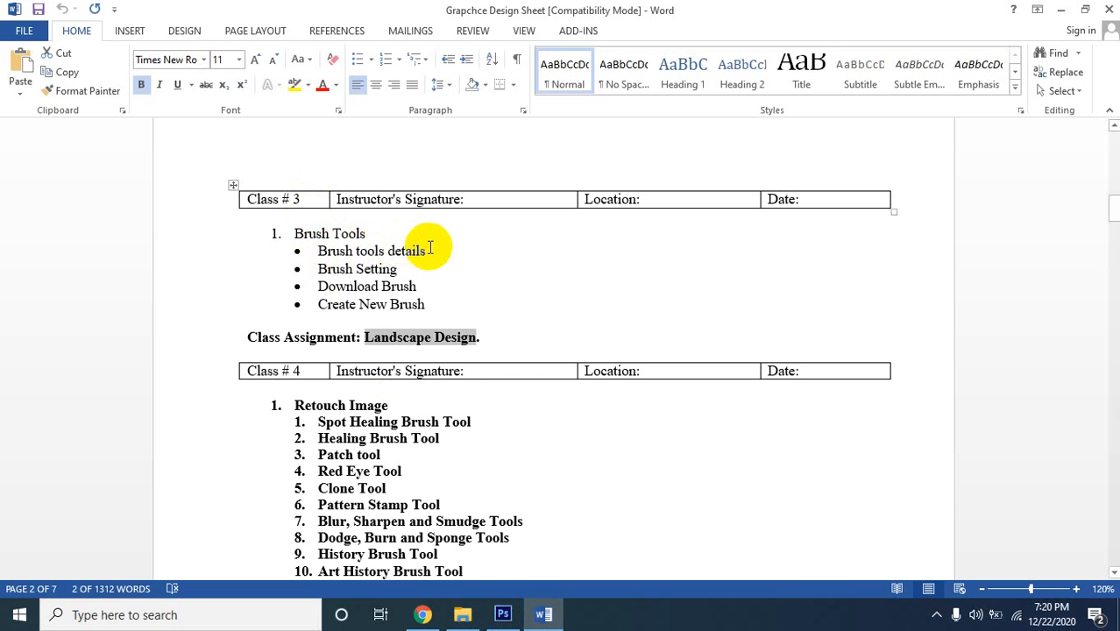
left_click(1062, 9)
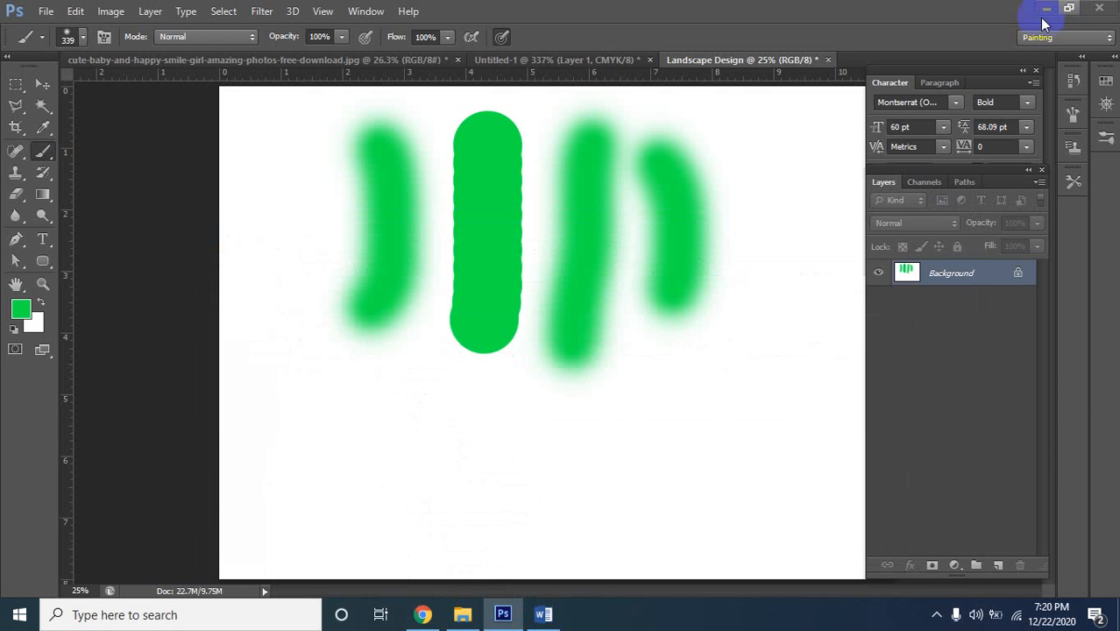
left_click(545, 614)
left_click(546, 614)
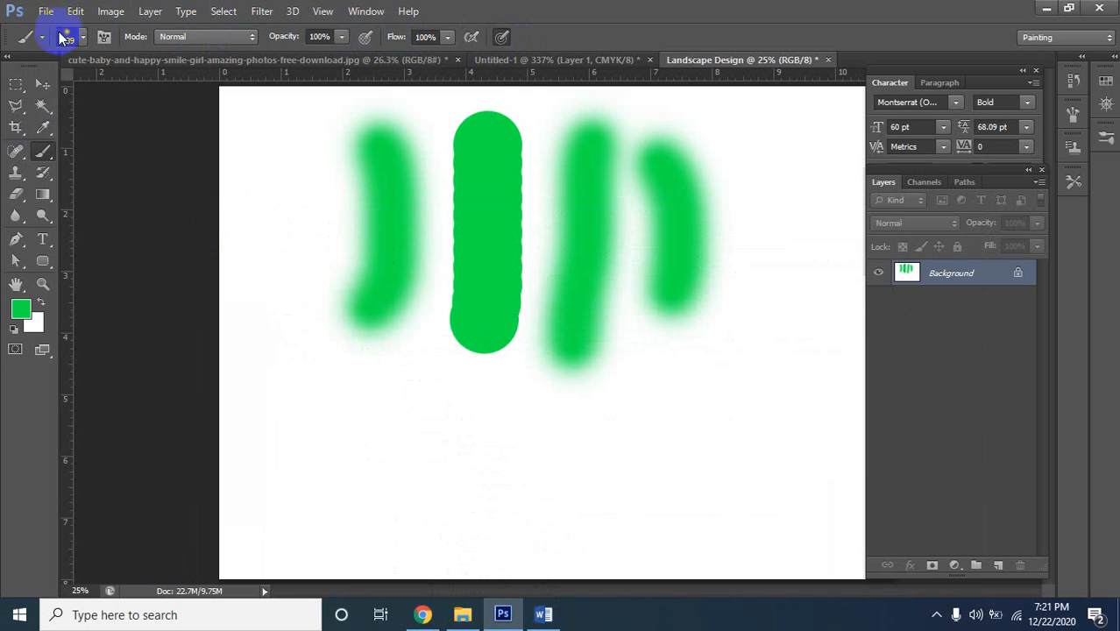
Compare the options of the Move and Brush tools, and review the brush's available blending modes
left_click(44, 85)
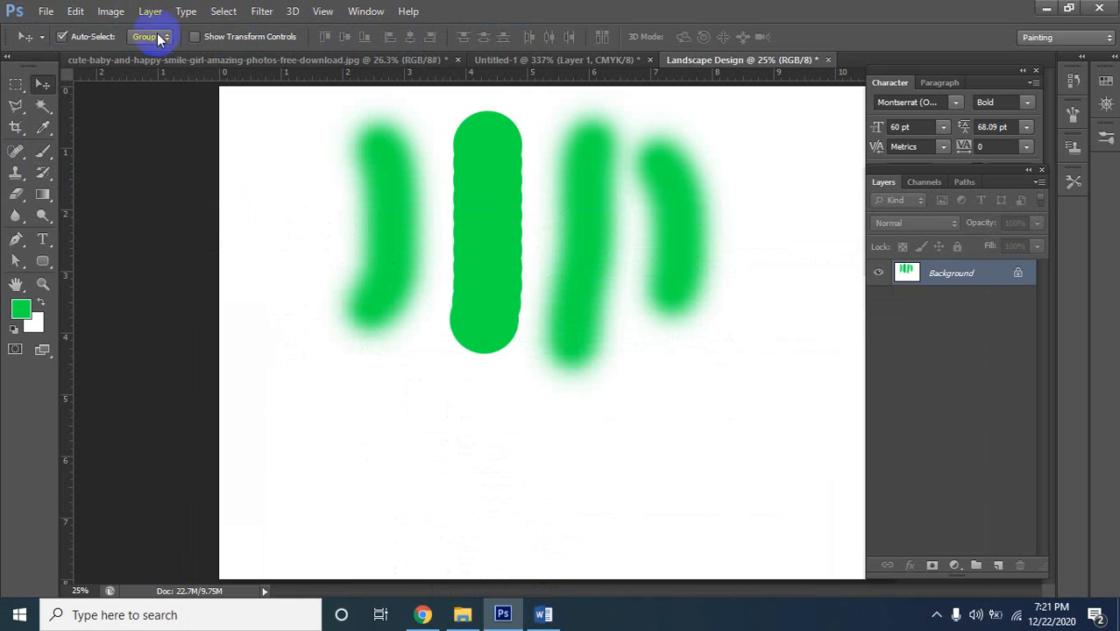
left_click(46, 152)
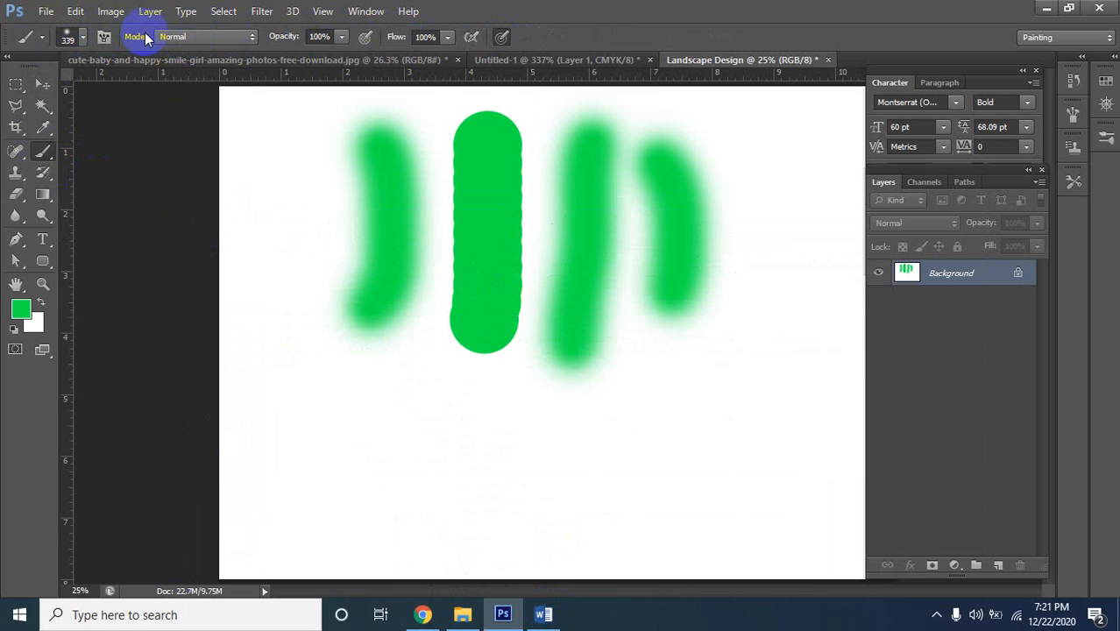
left_click(188, 37)
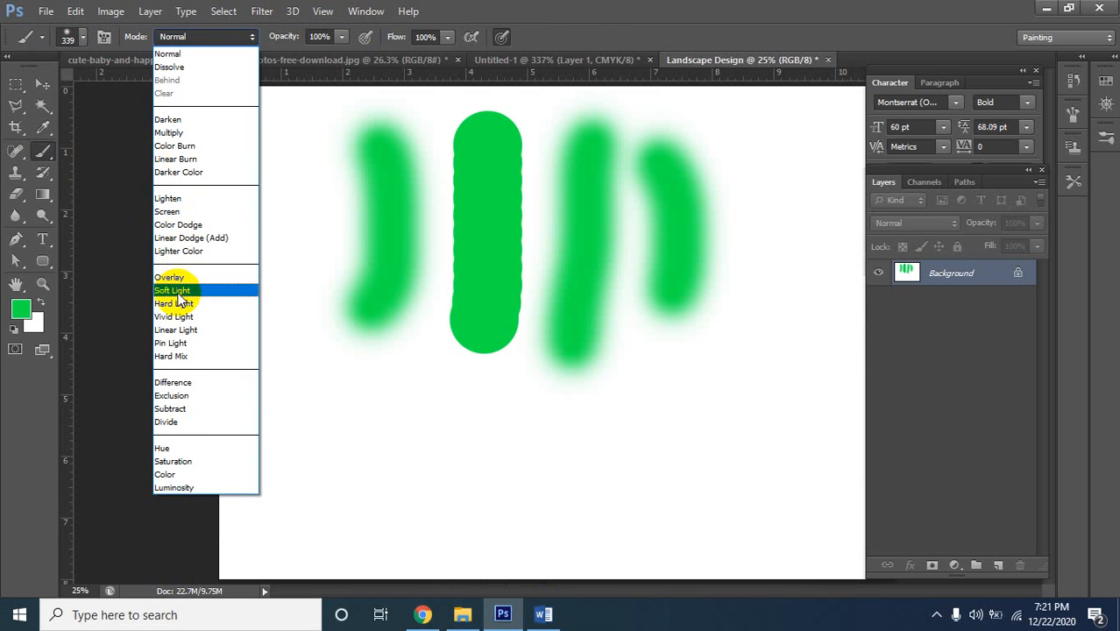
left_click(715, 419)
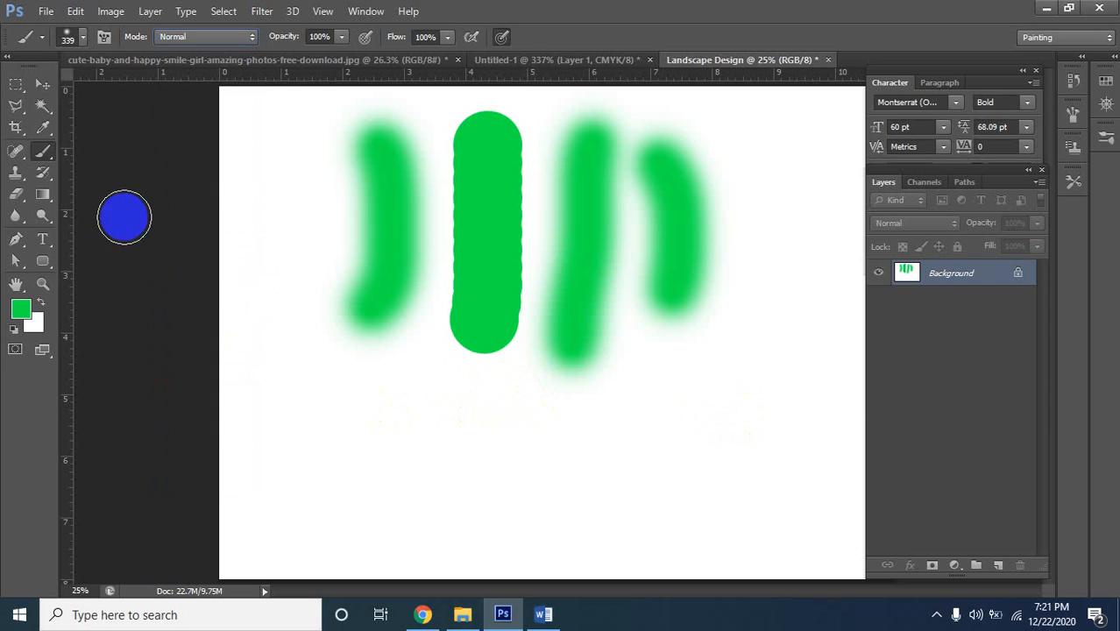
Add a new blank layer above the Background
left_click(992, 566)
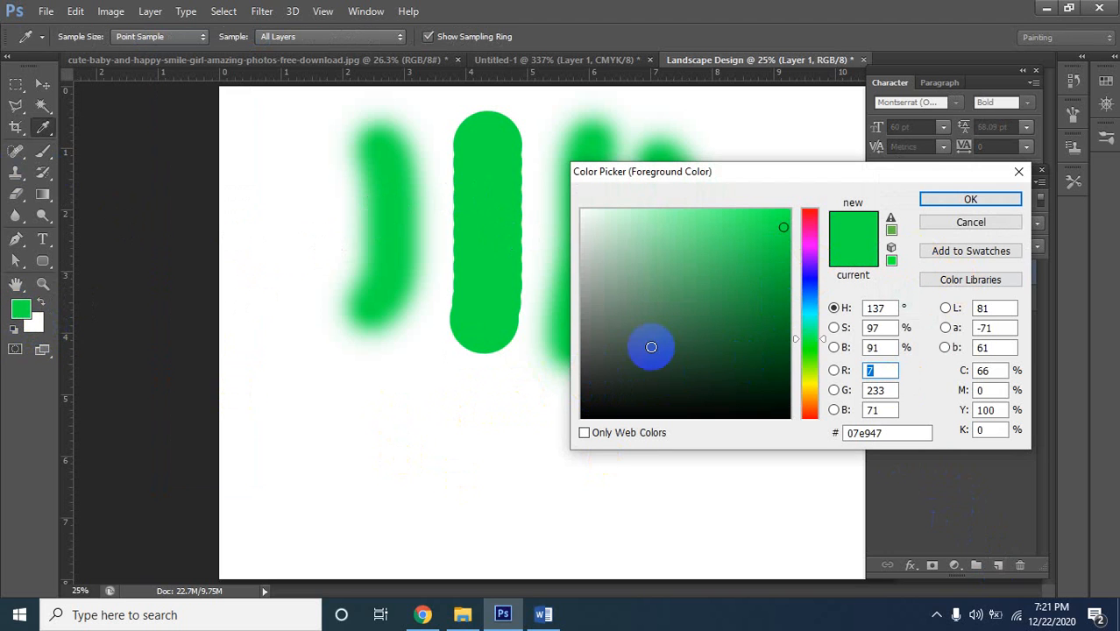
Set the foreground color to dark gray 222423 and paint a long, slightly slanted soft brush stroke below the green ones on Layer 1
left_click(589, 389)
left_click(973, 199)
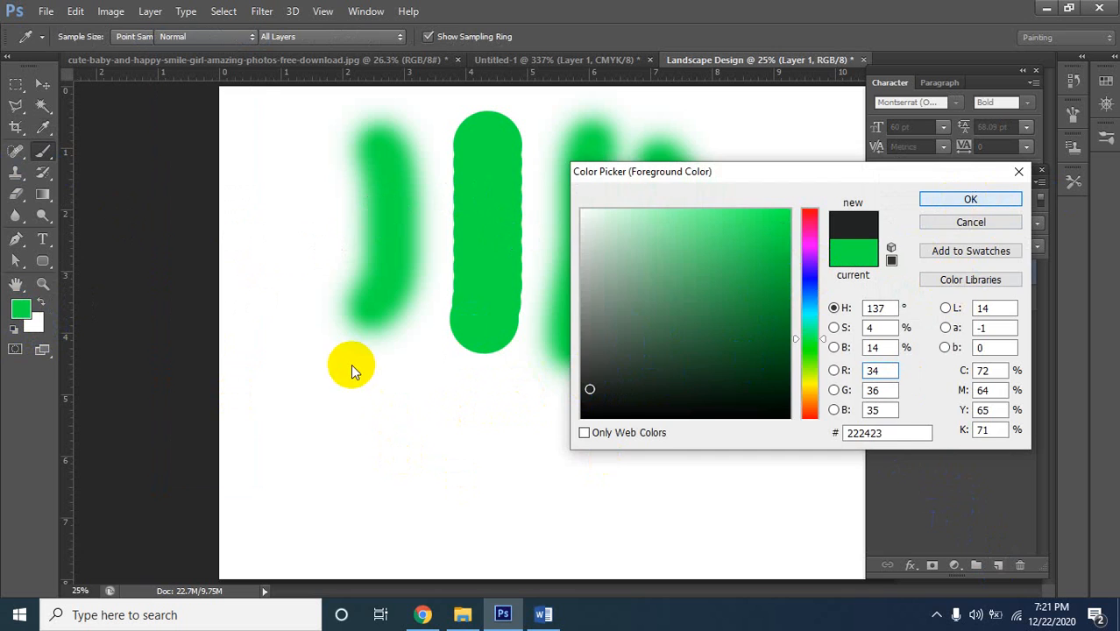
key("b")
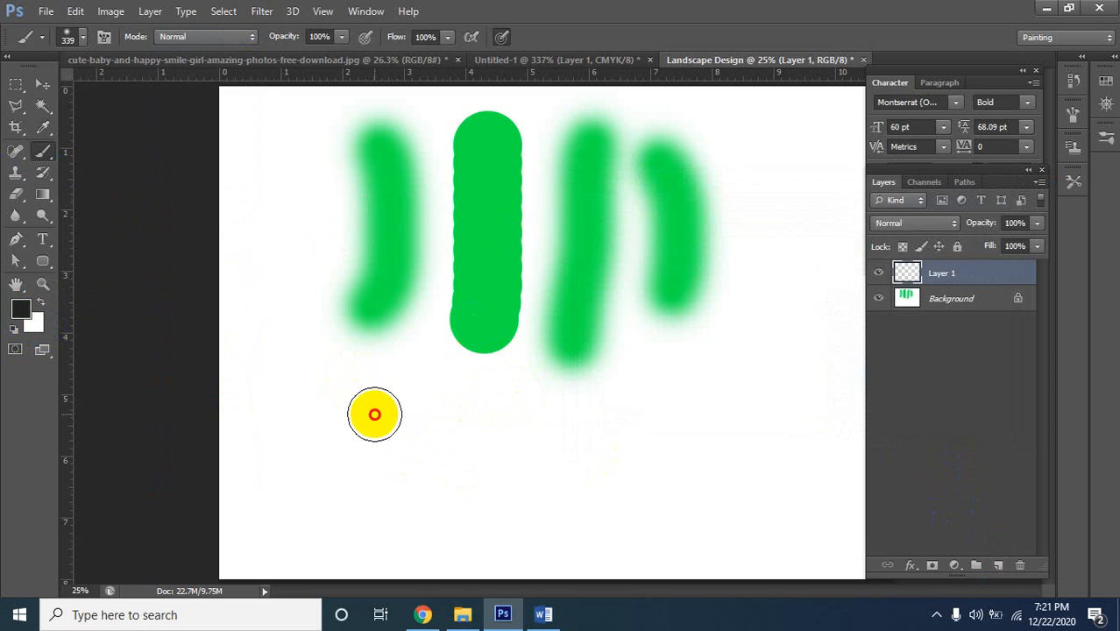
left_click_drag(374, 414, 715, 457)
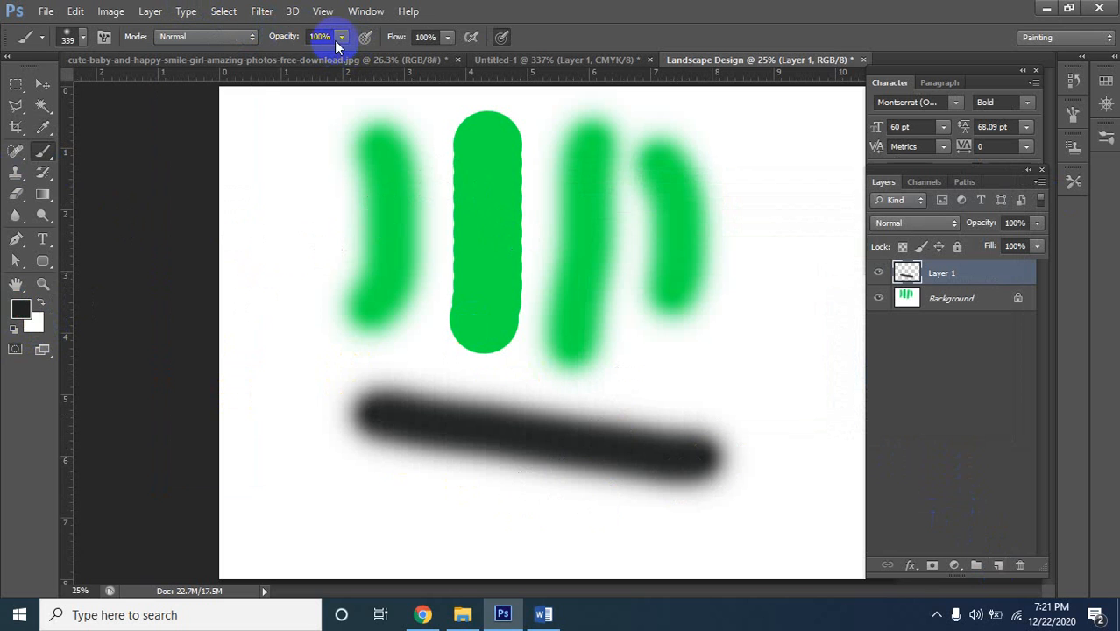
Switch the brush's blending mode to Multiply and paint a diagonal soft stroke crossing the dark gray one
left_click(213, 36)
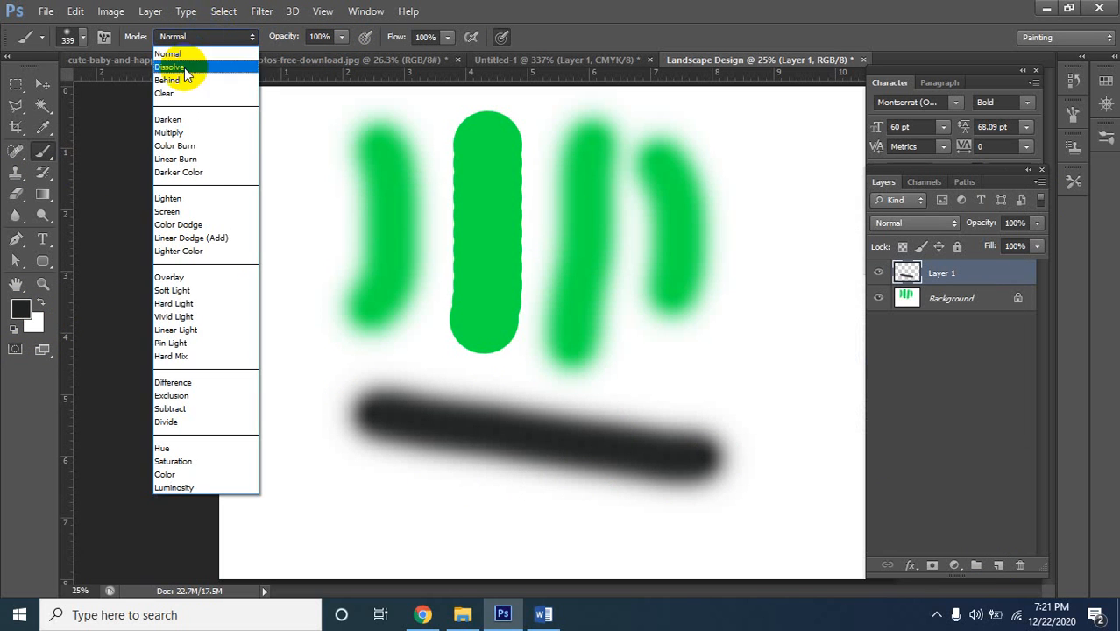
left_click(175, 133)
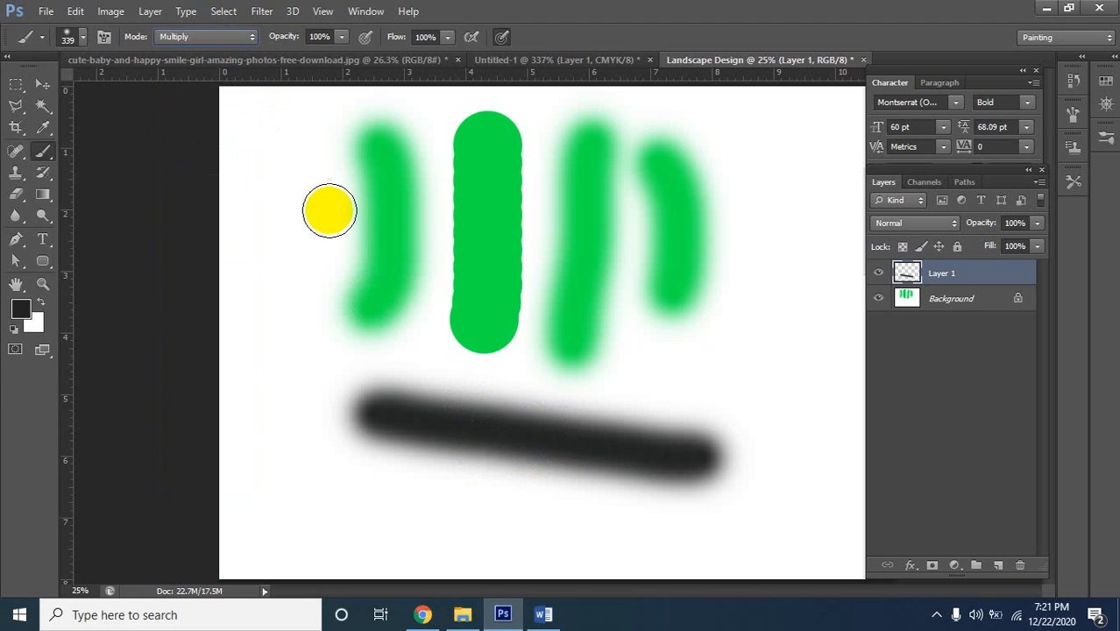
left_click_drag(632, 355, 575, 451)
left_click(476, 512, "shift")
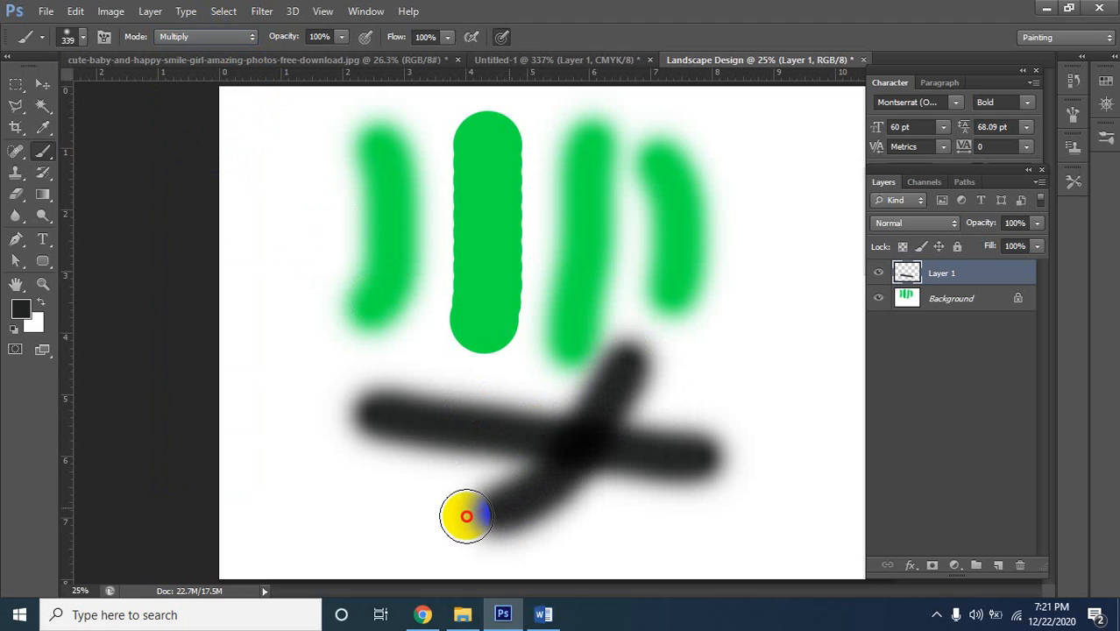
Choose the hard round brush at 100% hardness and paint a long stroke across the soft dark ones
left_click(81, 36)
left_click(59, 163)
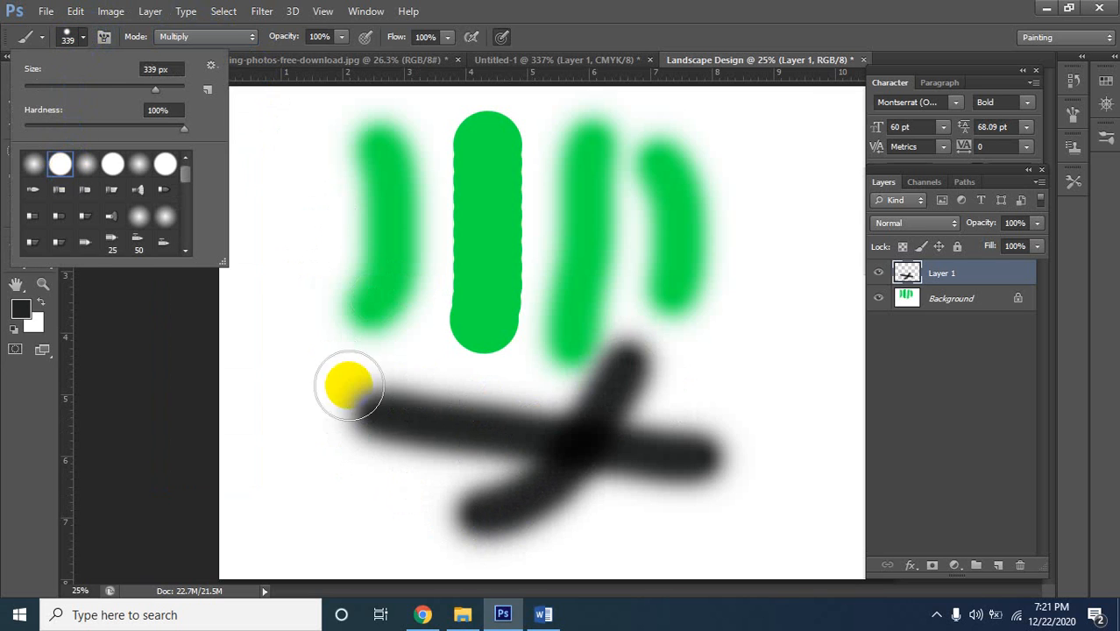
left_click(379, 430)
mouse_move(325, 468)
left_mouse_down()
mouse_move(518, 459)
mouse_move(759, 408)
left_mouse_up()
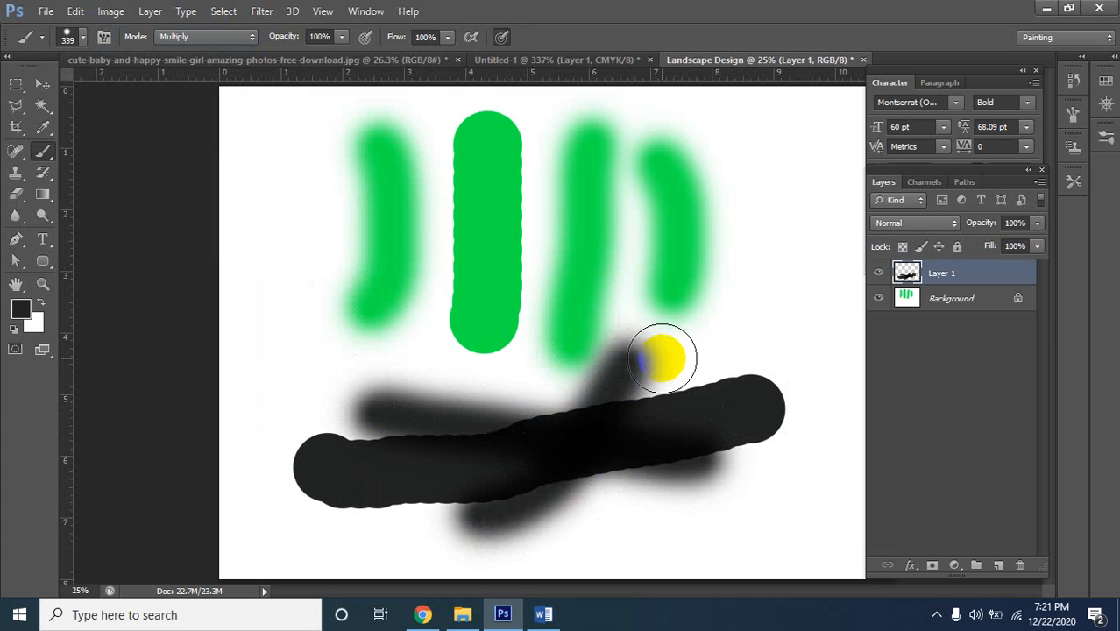
Paint several overlapping hard-edged dark strokes in Multiply mode across the green strokes
left_click_drag(383, 178, 551, 255)
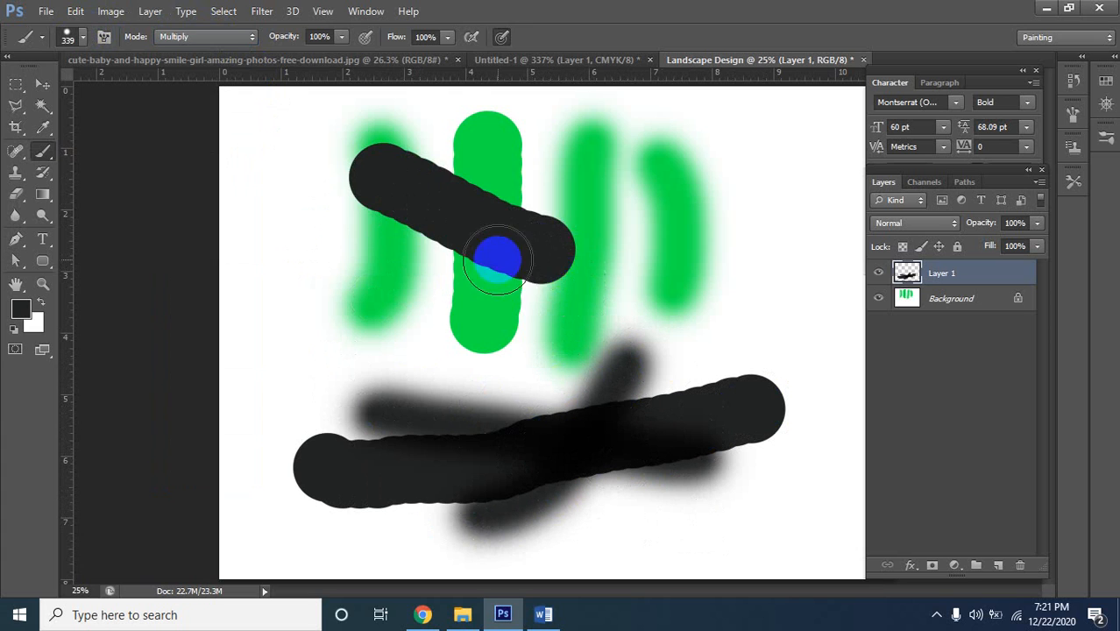
mouse_move(631, 160)
left_mouse_down()
mouse_move(408, 222)
mouse_move(401, 235)
left_mouse_up()
mouse_move(414, 137)
left_mouse_down()
mouse_move(440, 163)
mouse_move(448, 370)
left_mouse_up()
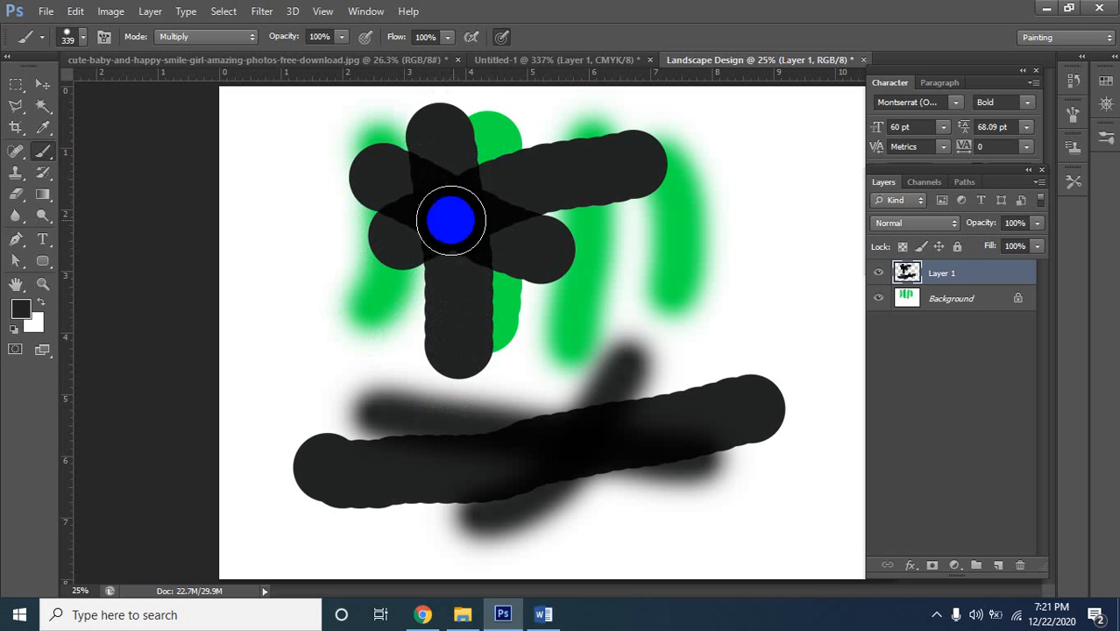
mouse_move(449, 342)
left_mouse_down()
mouse_move(594, 247)
mouse_move(585, 162)
mouse_move(518, 140)
mouse_move(430, 177)
mouse_move(456, 340)
left_mouse_up()
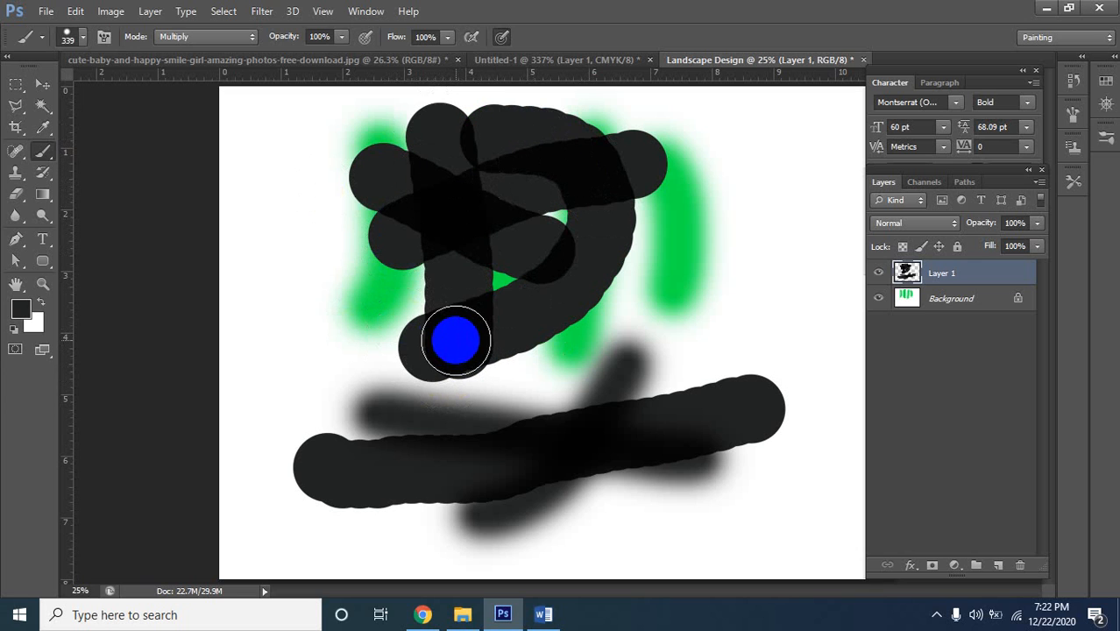
Return the brush's blending mode to Normal and paint dark strokes over both the upper and lower groups of strokes
left_click(228, 35)
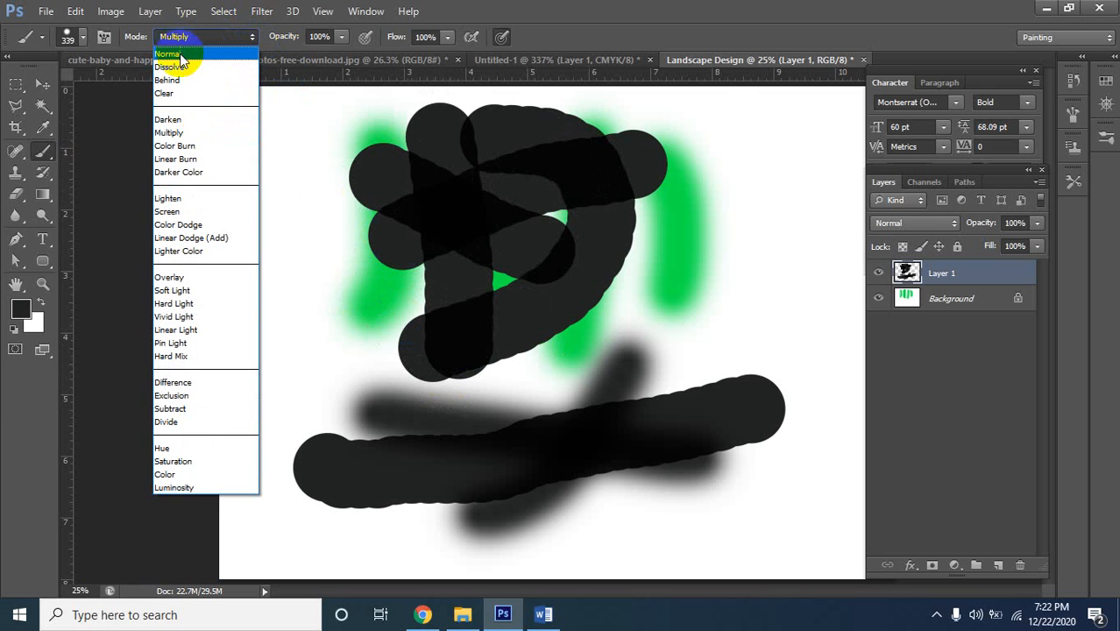
left_click(180, 57)
mouse_move(315, 298)
left_mouse_down()
mouse_move(511, 271)
mouse_move(504, 211)
mouse_move(459, 144)
mouse_move(383, 129)
mouse_move(384, 165)
mouse_move(499, 279)
mouse_move(510, 311)
mouse_move(497, 321)
mouse_move(411, 223)
mouse_move(515, 254)
mouse_move(649, 182)
mouse_move(656, 133)
mouse_move(461, 368)
mouse_move(435, 361)
mouse_move(517, 372)
mouse_move(483, 395)
mouse_move(559, 153)
mouse_move(541, 159)
mouse_move(561, 154)
mouse_move(463, 193)
mouse_move(442, 179)
mouse_move(582, 163)
left_mouse_up()
mouse_move(346, 402)
left_mouse_down()
mouse_move(578, 515)
mouse_move(630, 419)
mouse_move(561, 474)
left_mouse_up()
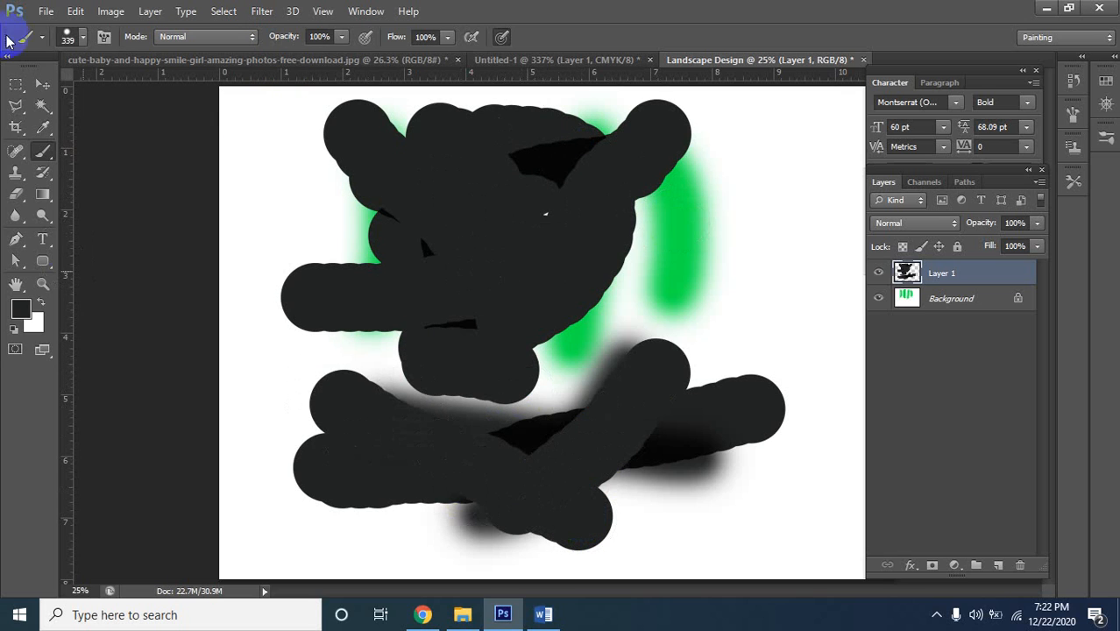
Set the brush's blending mode to Color Burn and paint overlapping strokes over most of the canvas, including its edges and corners
left_click(187, 36)
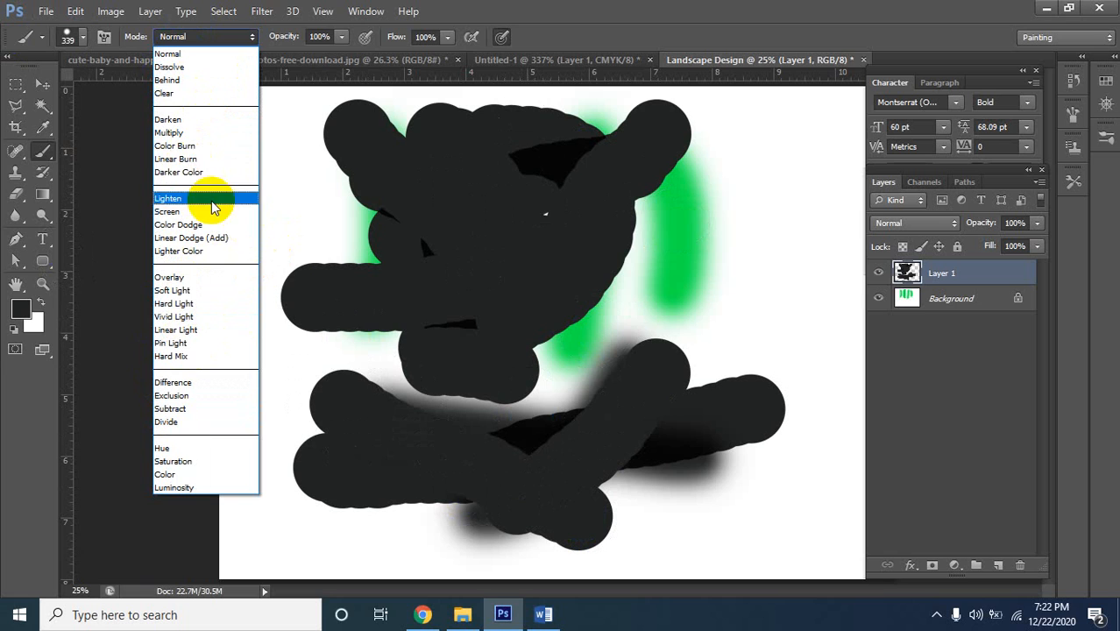
left_click(174, 146)
mouse_move(670, 215)
left_mouse_down()
mouse_move(684, 302)
mouse_move(783, 317)
mouse_move(712, 275)
mouse_move(535, 279)
left_mouse_up()
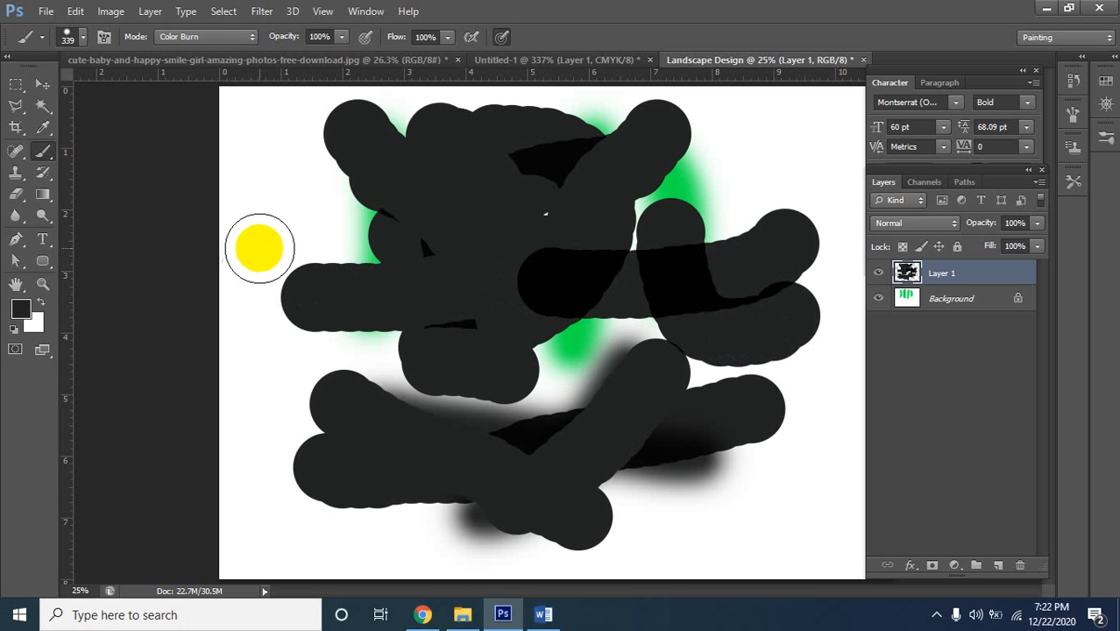
mouse_move(419, 177)
left_mouse_down()
mouse_move(522, 292)
mouse_move(431, 408)
mouse_move(569, 183)
mouse_move(554, 195)
mouse_move(569, 302)
mouse_move(622, 244)
mouse_move(579, 277)
mouse_move(745, 225)
mouse_move(775, 308)
mouse_move(672, 387)
mouse_move(633, 349)
mouse_move(938, 270)
mouse_move(614, 162)
left_mouse_up()
mouse_move(513, 143)
left_mouse_down()
mouse_move(333, 461)
mouse_move(607, 483)
mouse_move(596, 406)
mouse_move(318, 473)
mouse_move(706, 487)
mouse_move(570, 479)
mouse_move(744, 473)
mouse_move(599, 449)
mouse_move(738, 444)
mouse_move(745, 475)
left_mouse_up()
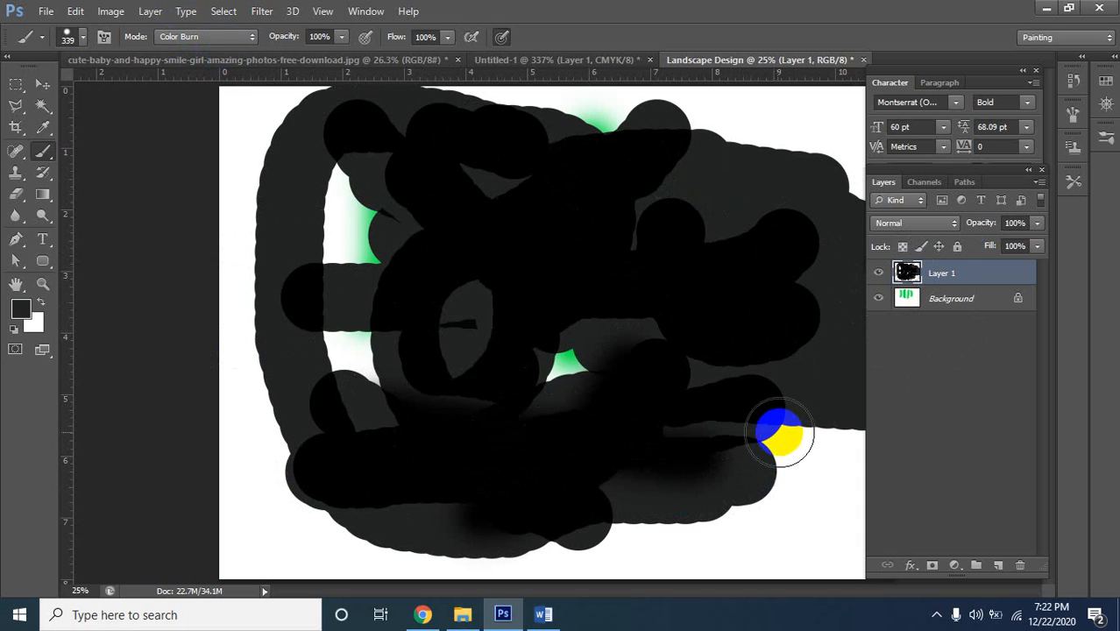
mouse_move(761, 502)
left_mouse_down()
mouse_move(768, 481)
mouse_move(780, 518)
mouse_move(795, 499)
left_mouse_up()
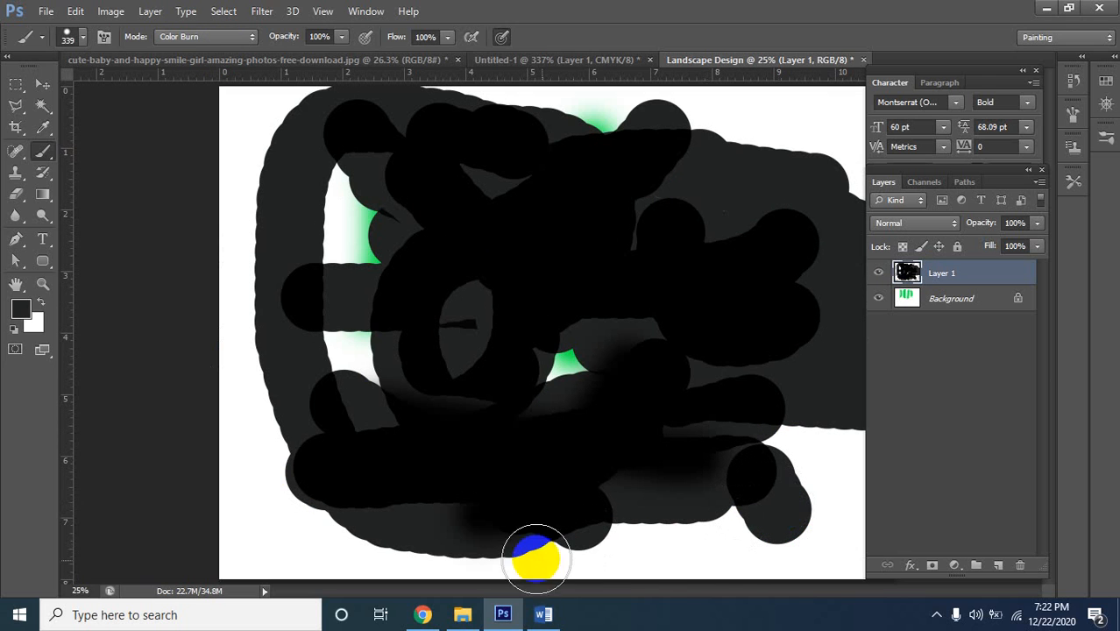
mouse_move(698, 565)
left_mouse_down()
mouse_move(728, 566)
mouse_move(692, 569)
mouse_move(700, 575)
mouse_move(732, 568)
mouse_move(677, 565)
left_mouse_up()
left_click(721, 471)
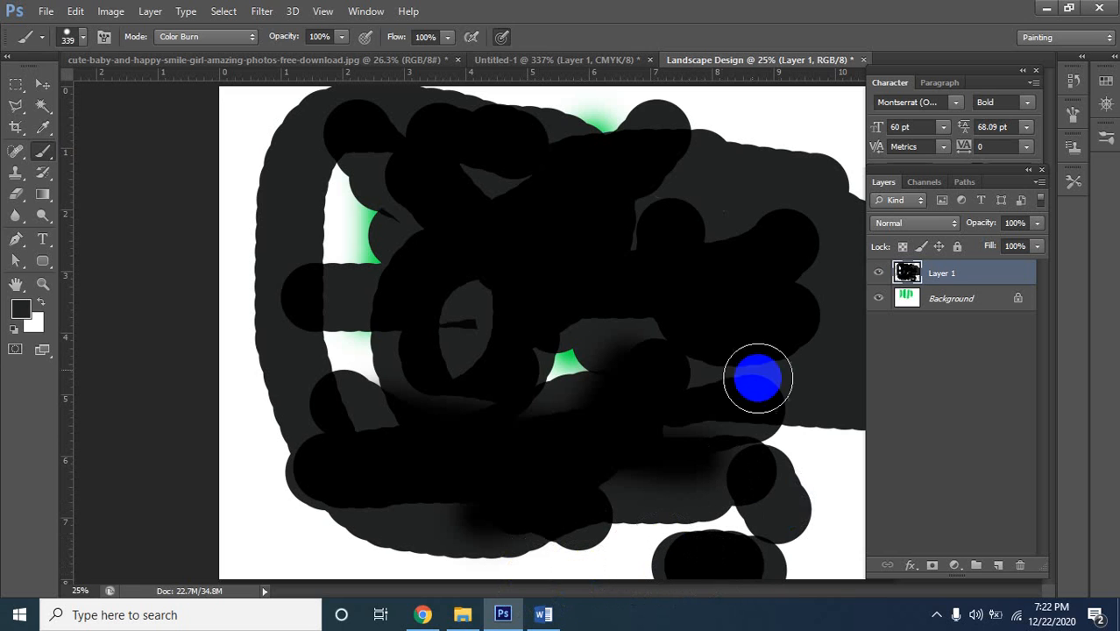
left_click_drag(806, 144, 801, 111)
left_click(805, 125)
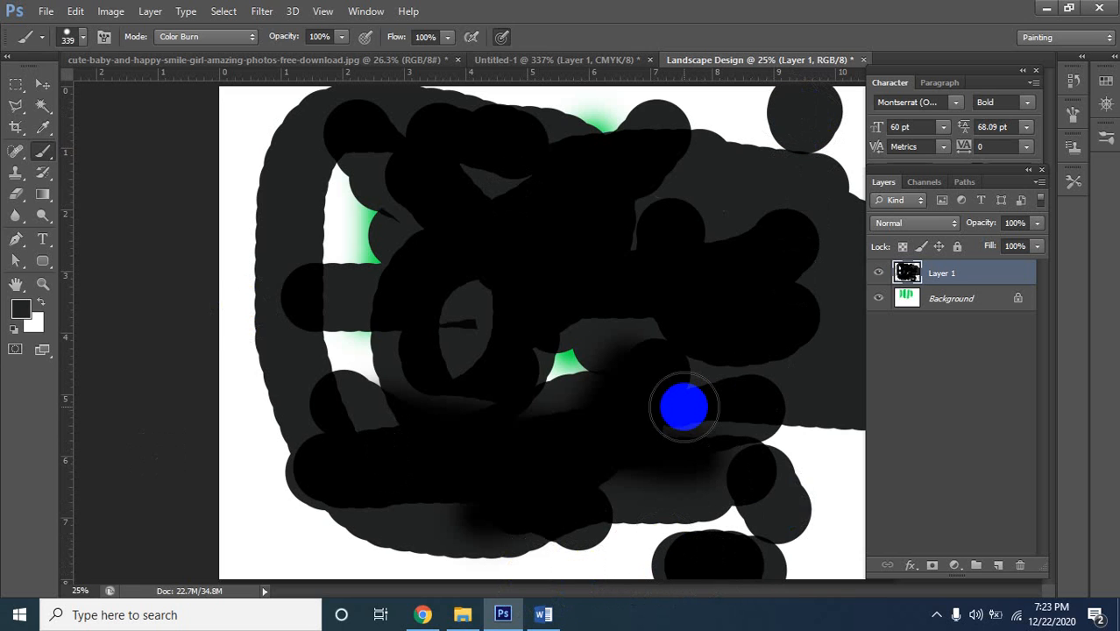
Step back through the history until all dark strokes over the green ones are undone
key("ctrl+z")
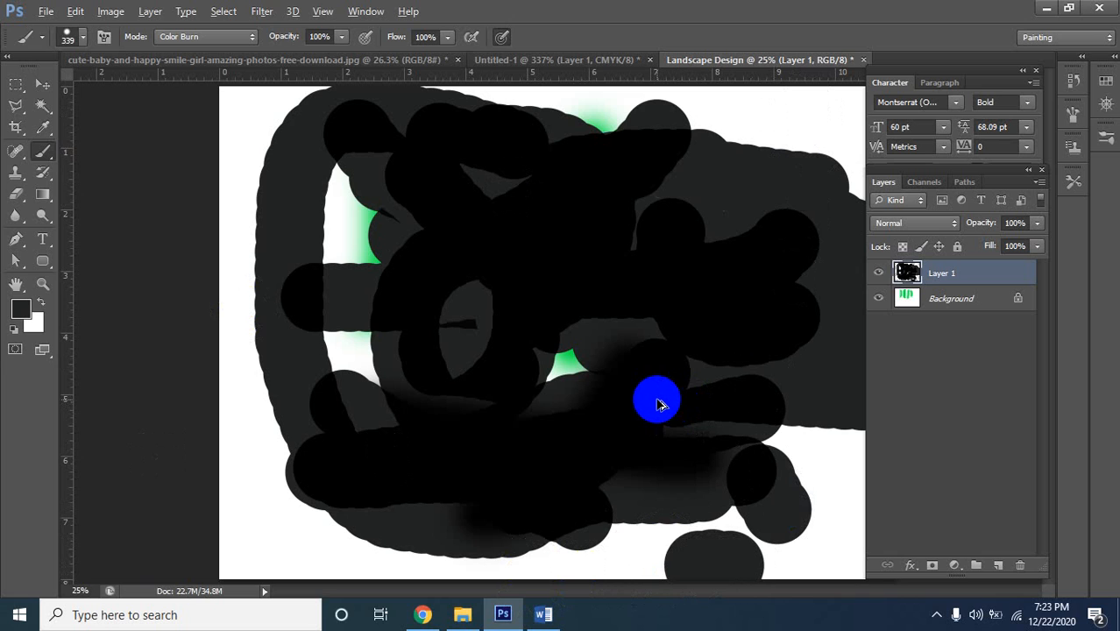
key("ctrl+alt+z")
key("ctrl+alt+z")
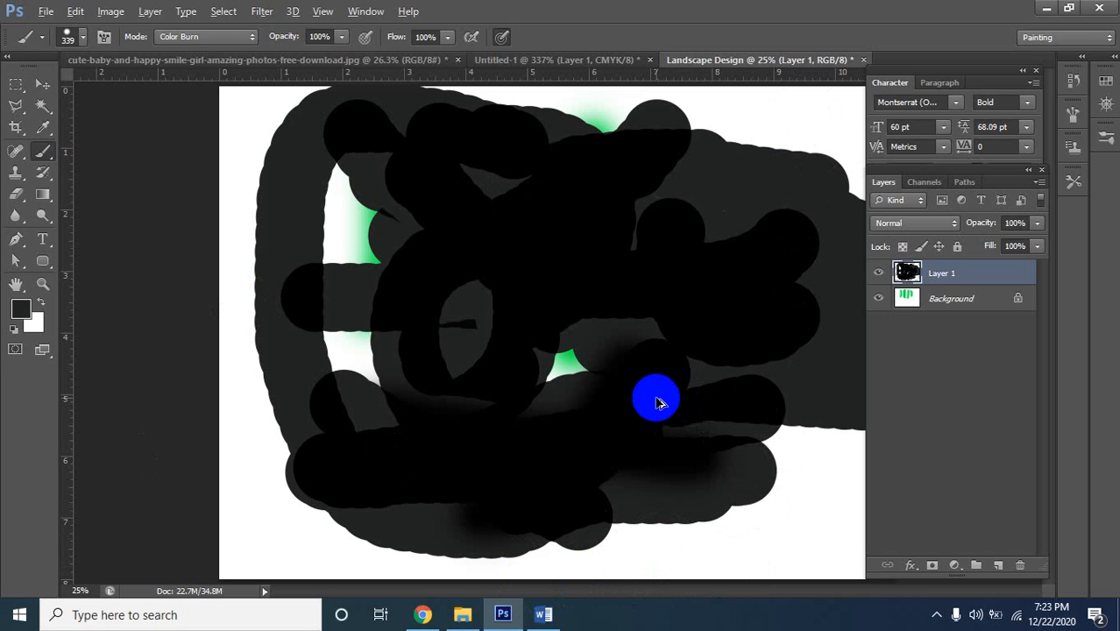
key("ctrl+alt+z")
key("ctrl+alt+z")
key("ctrl+alt+z")
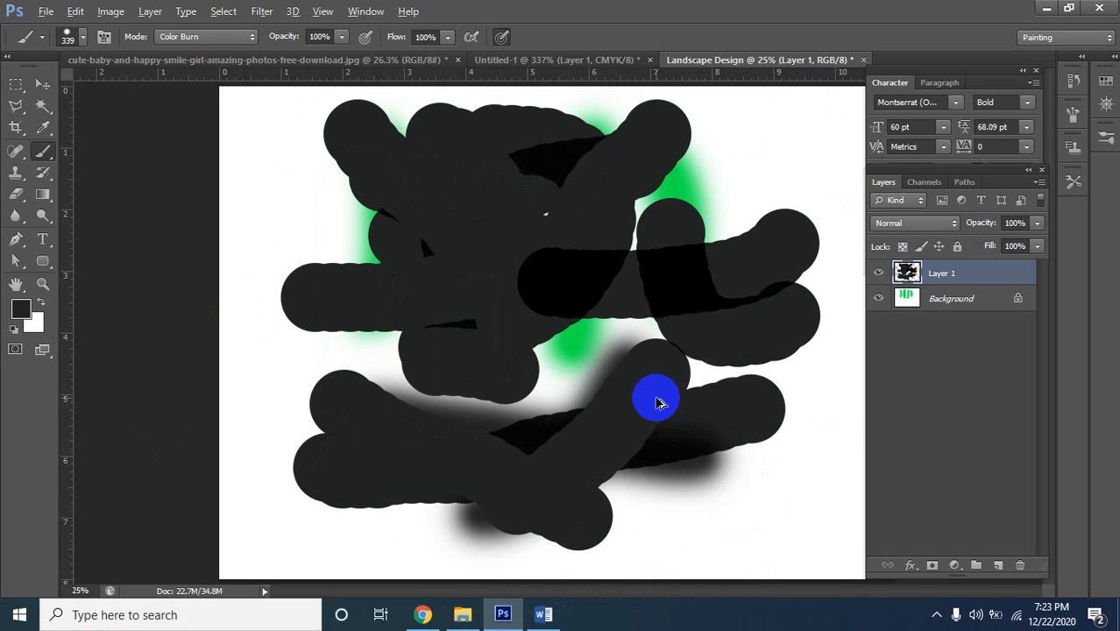
key("ctrl+alt+z")
key("ctrl+alt+z")
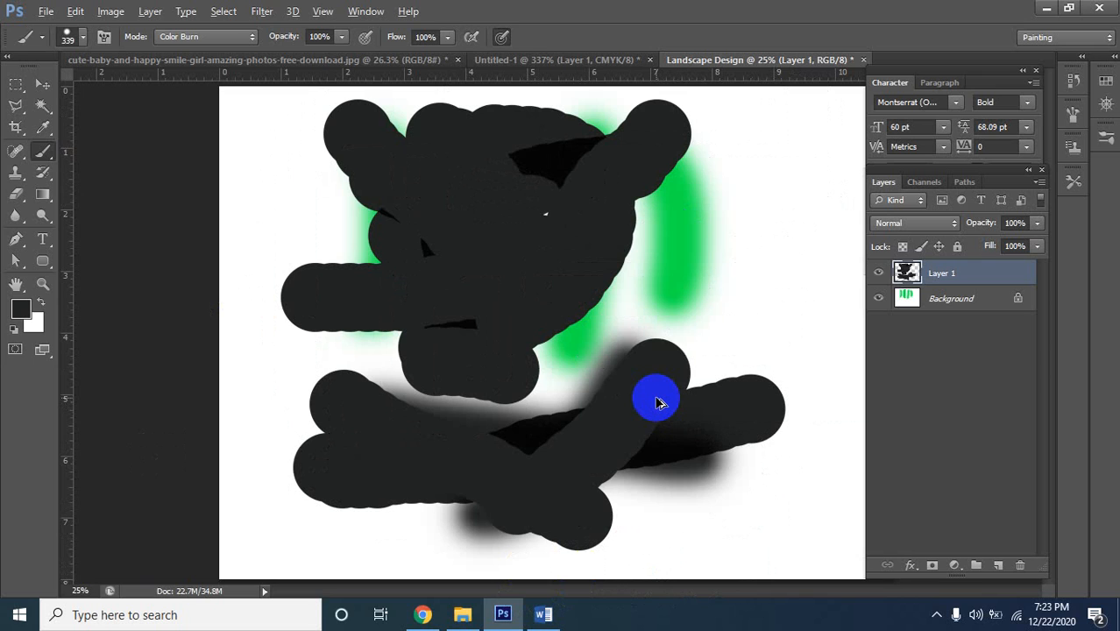
key("ctrl+alt+z")
key("ctrl+alt+z")
key("ctrl+alt+z")
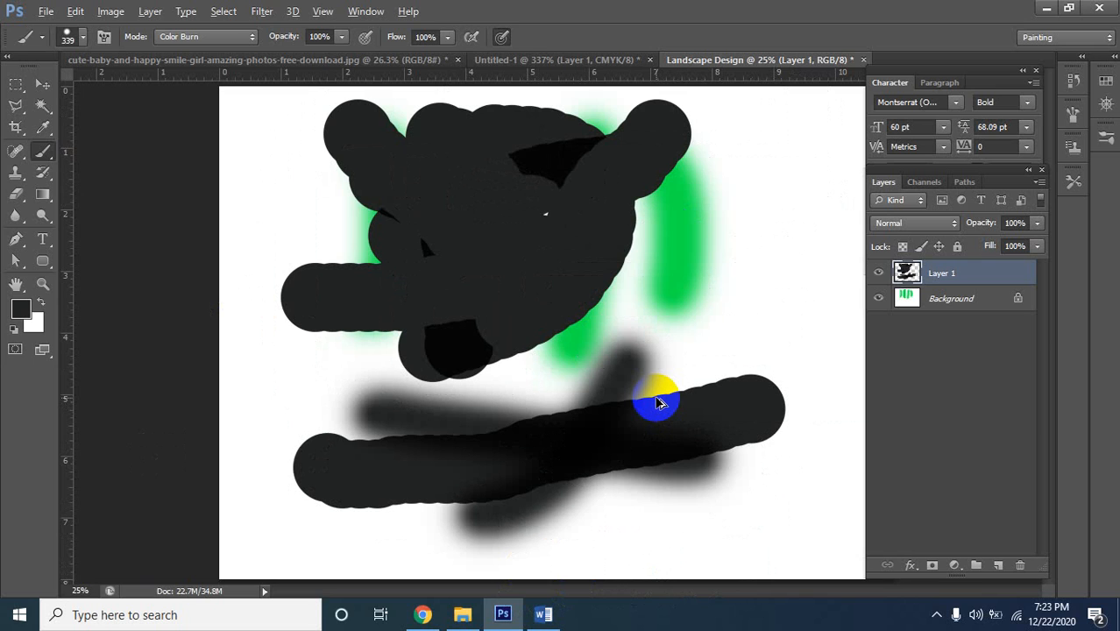
key("ctrl+alt+z")
key("ctrl+alt+z")
key("ctrl+alt+z")
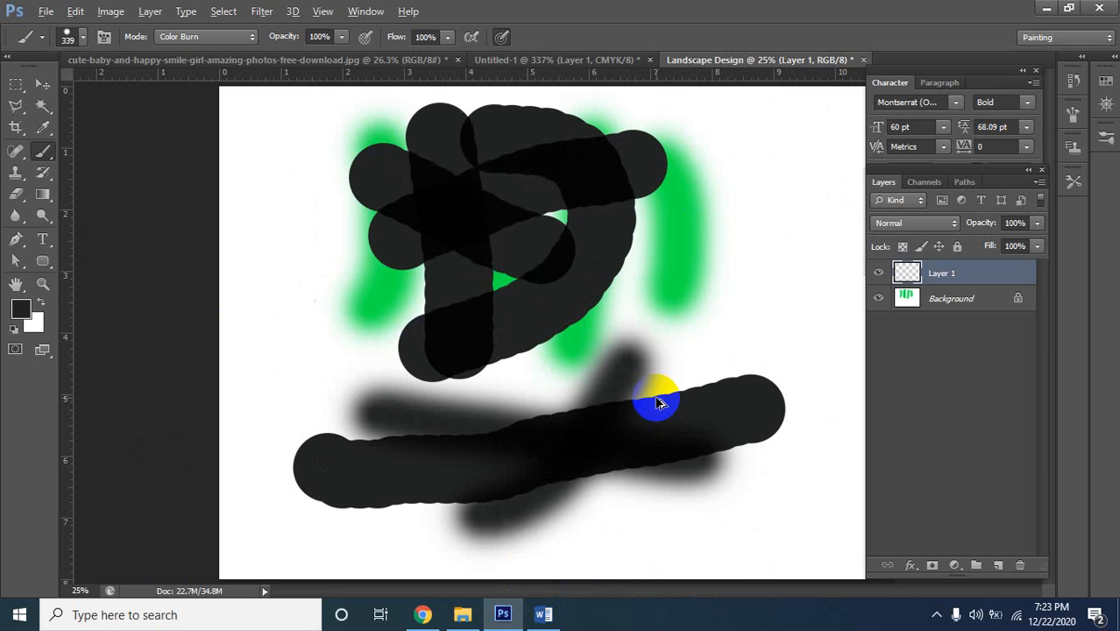
key("ctrl+alt+z")
key("ctrl+alt+z")
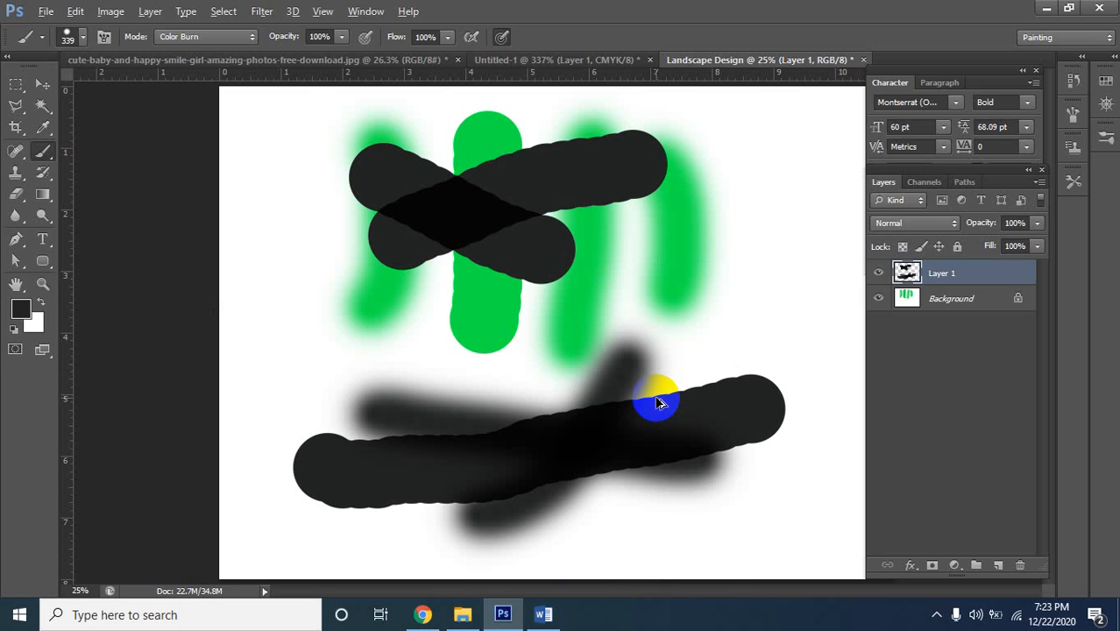
key("ctrl+alt+z")
key("ctrl+alt+z")
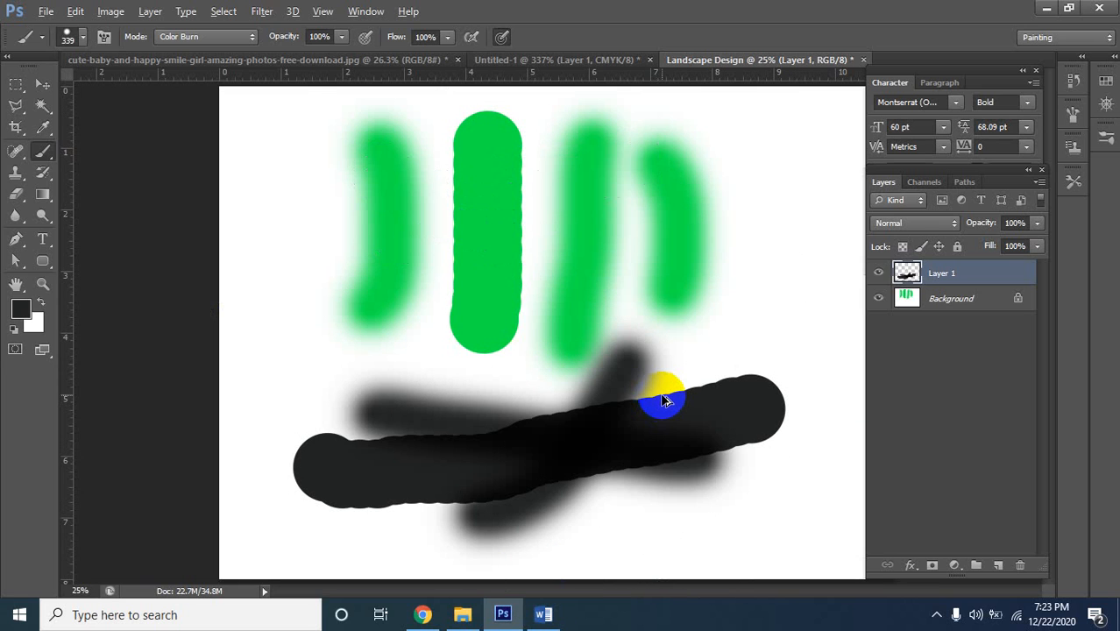
Delete Layer 1 with its dark test strokes
right_click(947, 282)
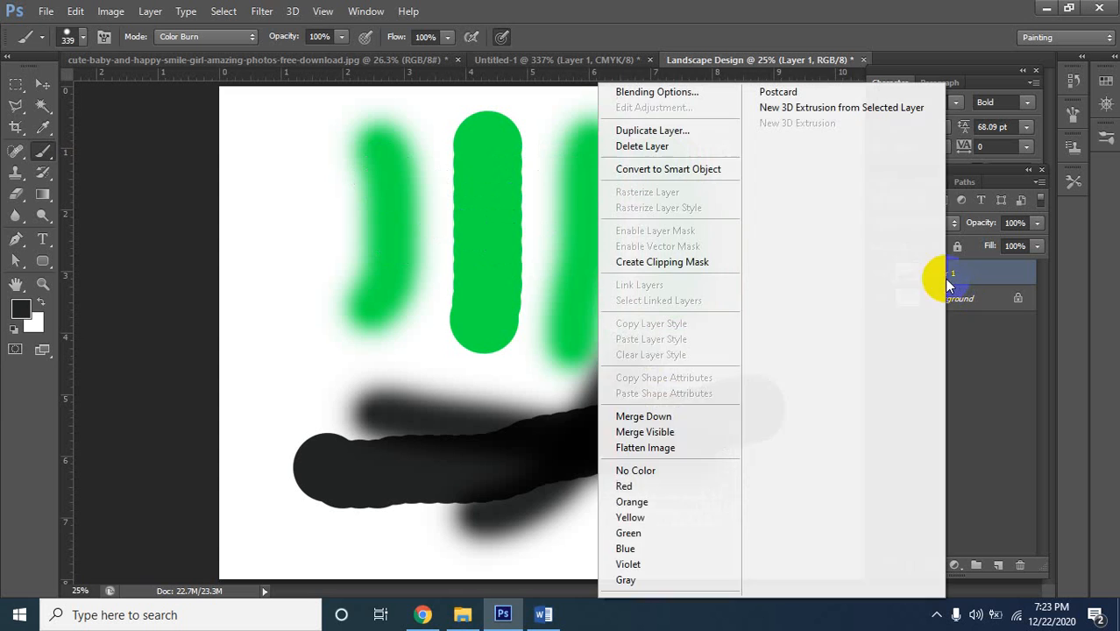
left_click(644, 149)
left_click(501, 247)
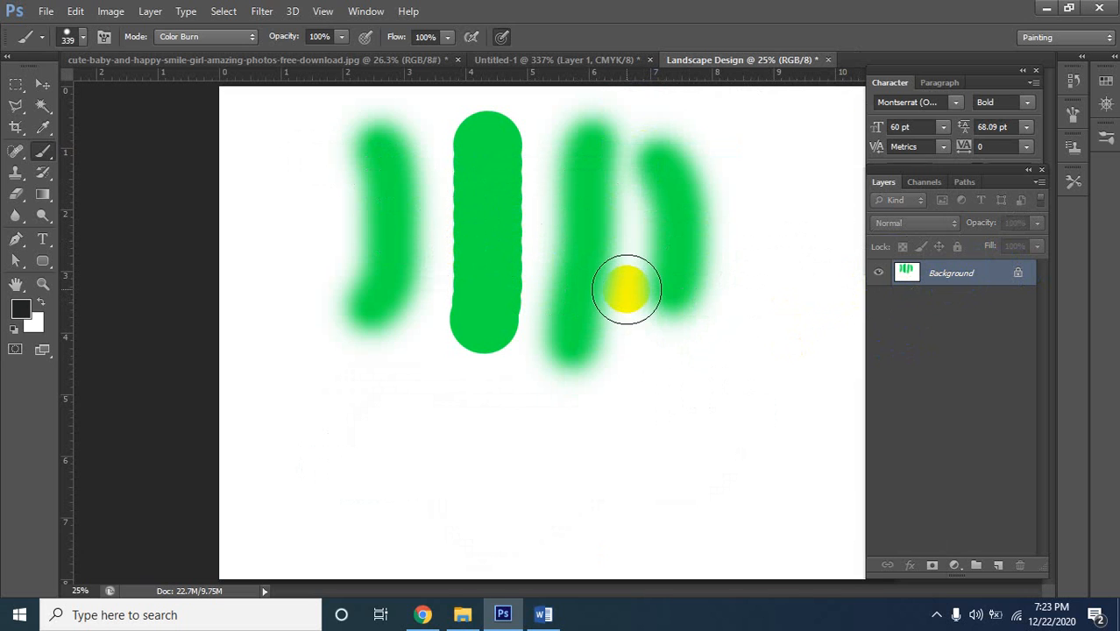
Undo the deletion of Layer 1 and remove the layer again
key("ctrl+z")
left_click(943, 275)
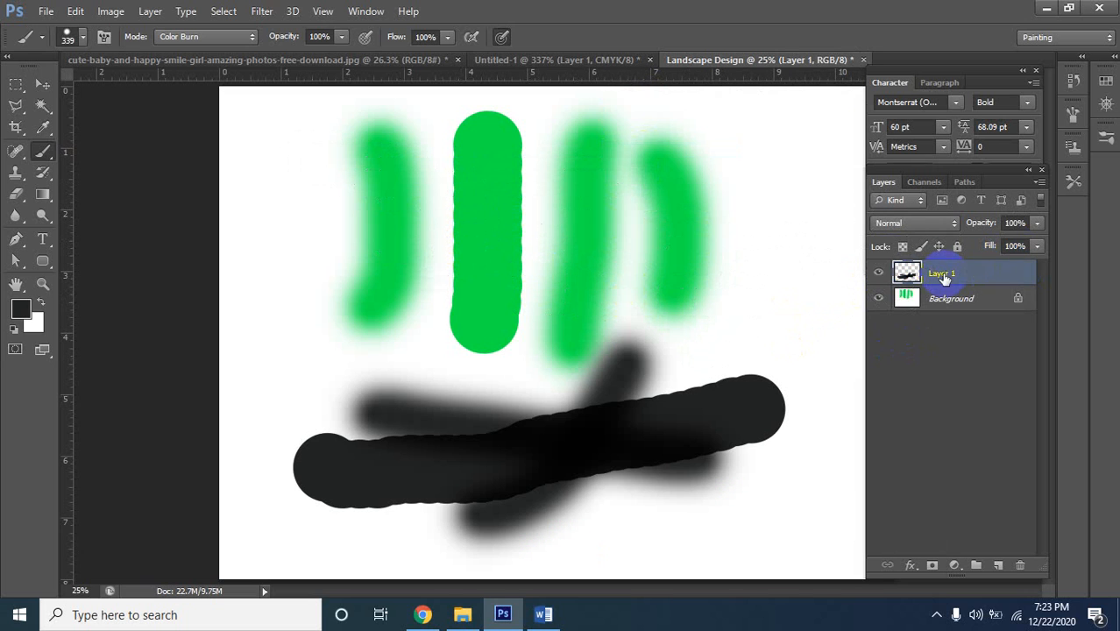
key("ctrl+e")
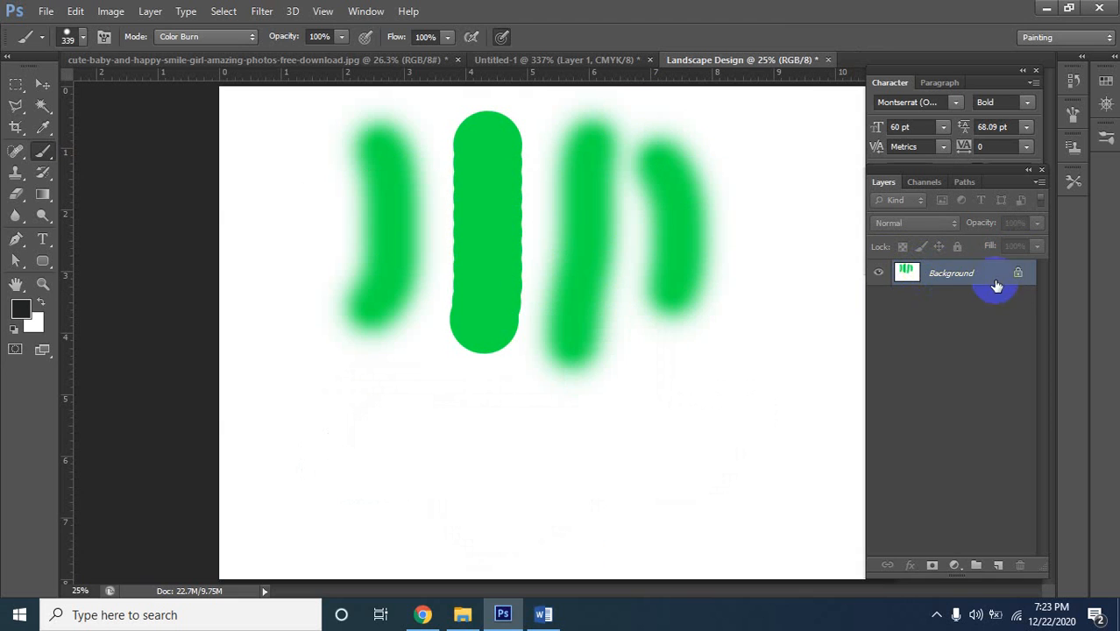
Convert the locked Background into a regular layer with the default name, and test moving it around with the Move tool
double_click(1021, 276)
key("Return")
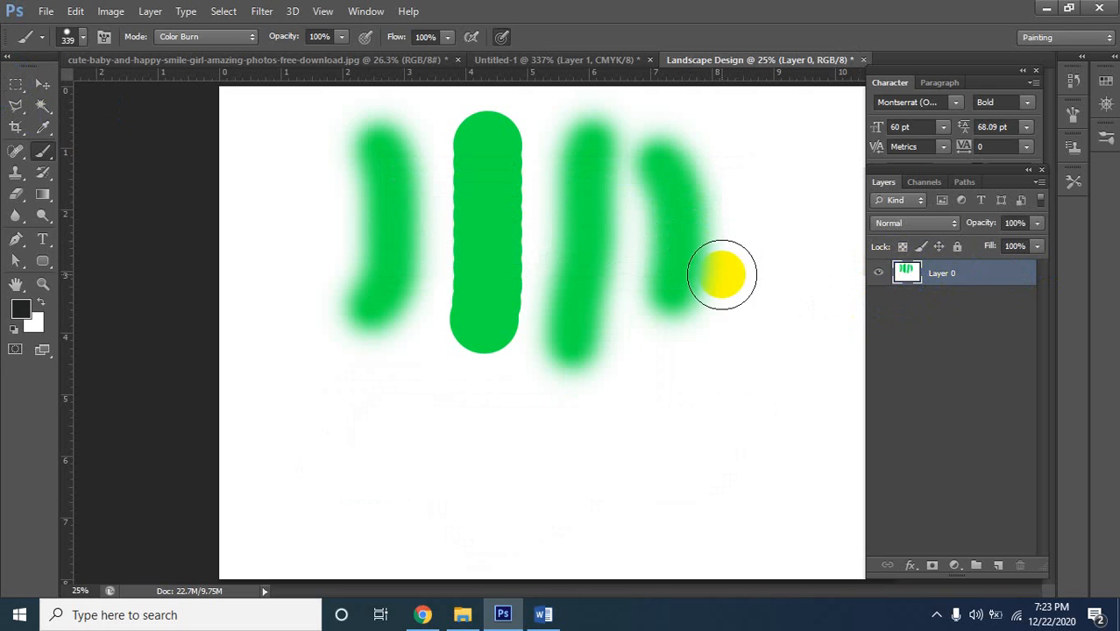
left_click(41, 83)
left_click_drag(538, 290, 214, 300)
left_click_drag(432, 309, 659, 244)
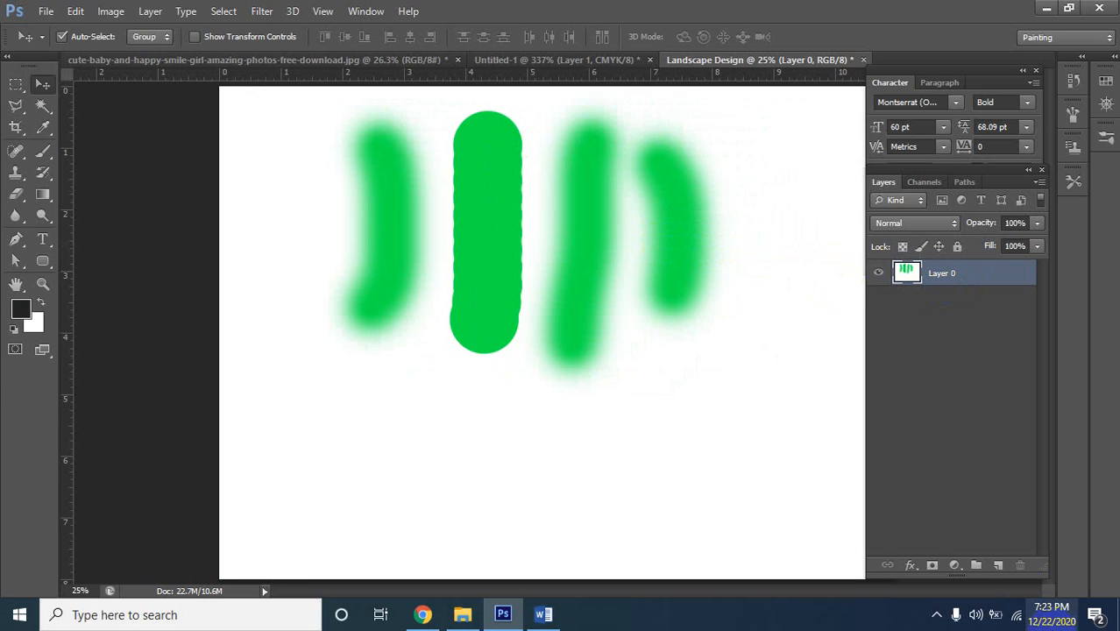
Add a new blank layer and delete Layer 0 with the green strokes
left_click(999, 566)
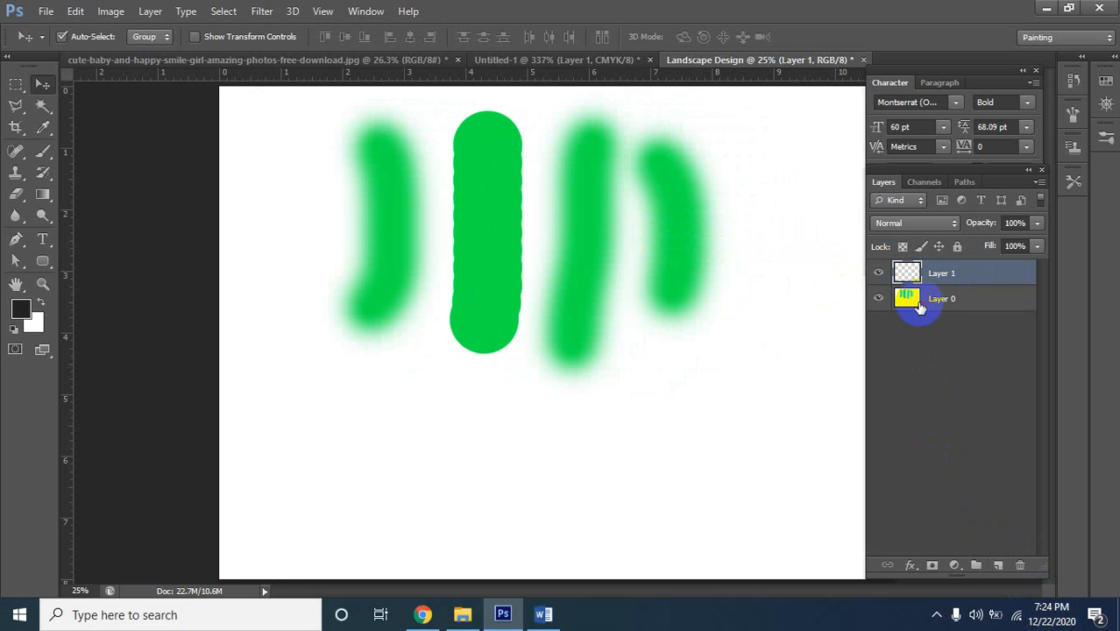
left_click(917, 303)
key("Delete")
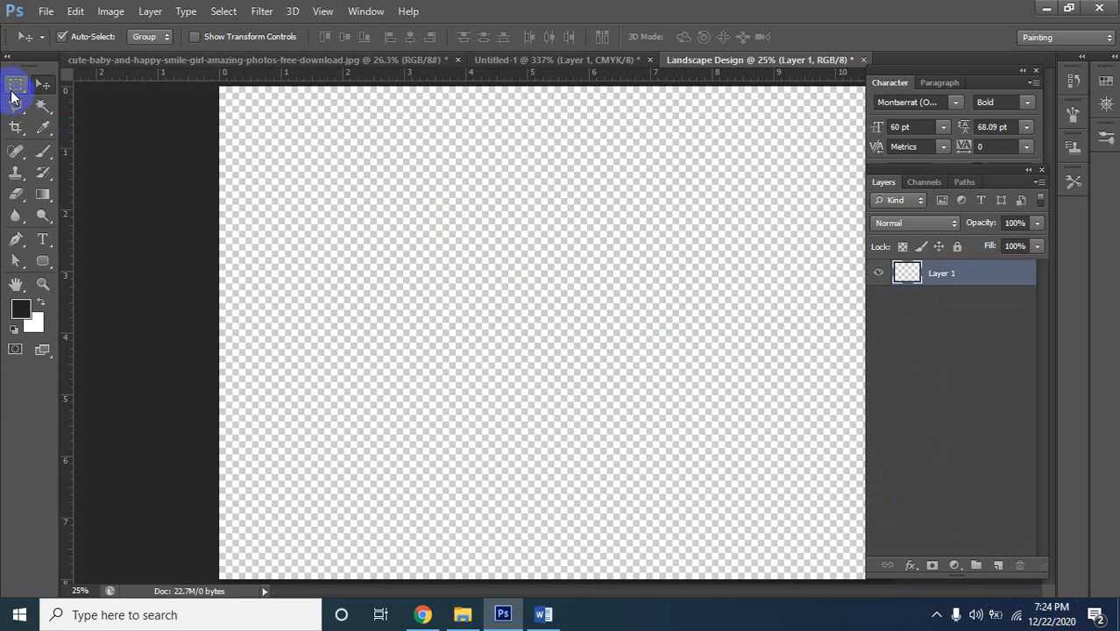
Select the entire canvas with the Rectangular Marquee, fill Layer 1 with the white background colour, and deselect
left_click(15, 85)
left_click_drag(213, 85, 805, 574)
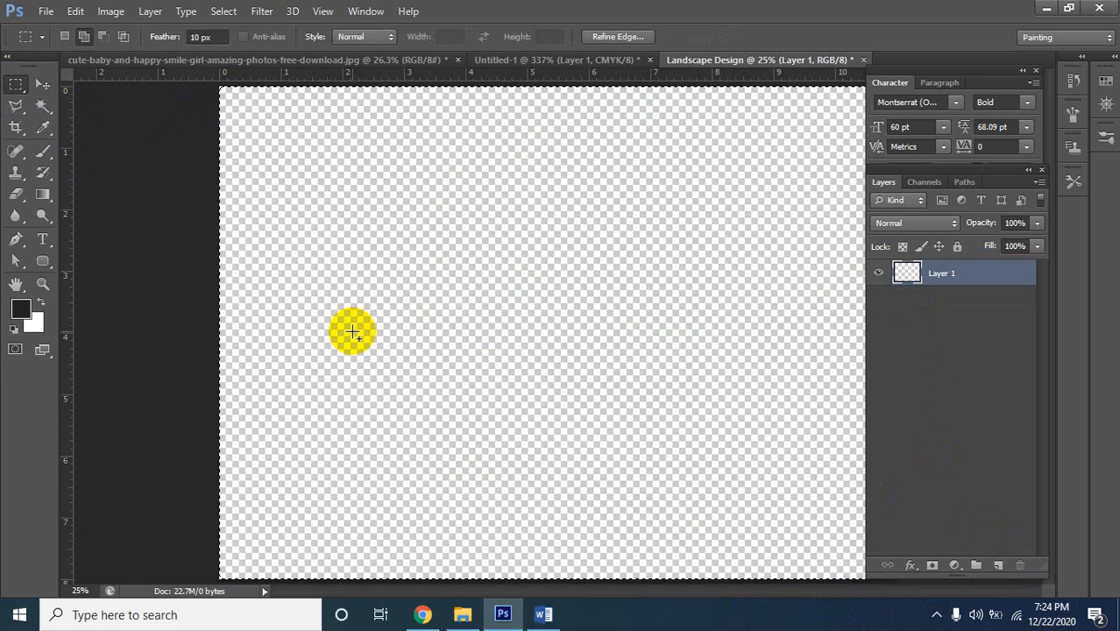
key("alt")
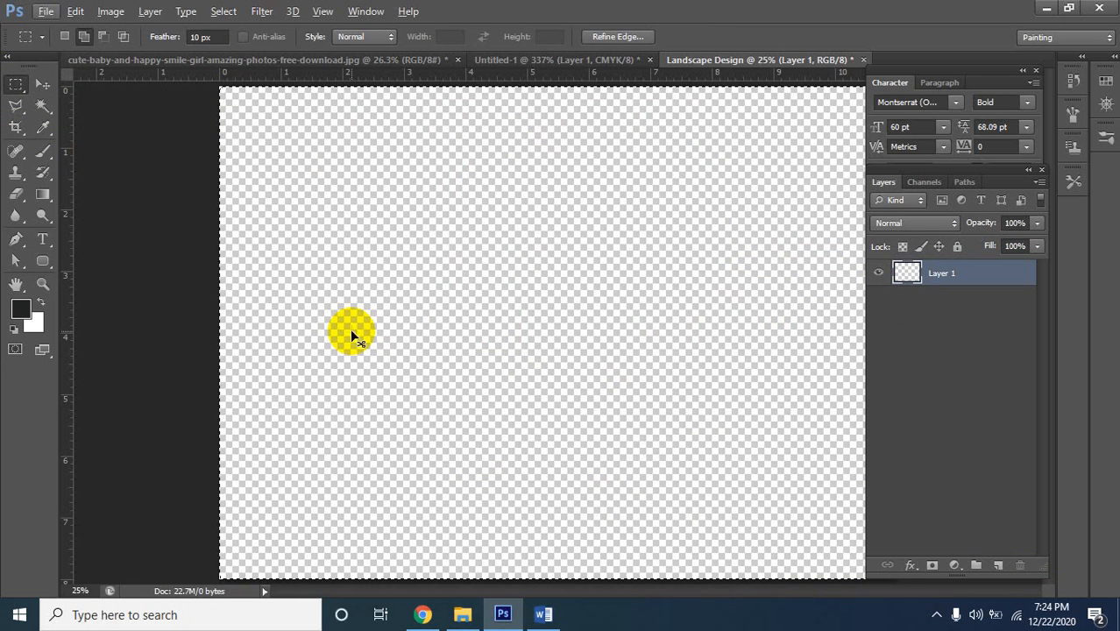
key("ctrl+BackSpace")
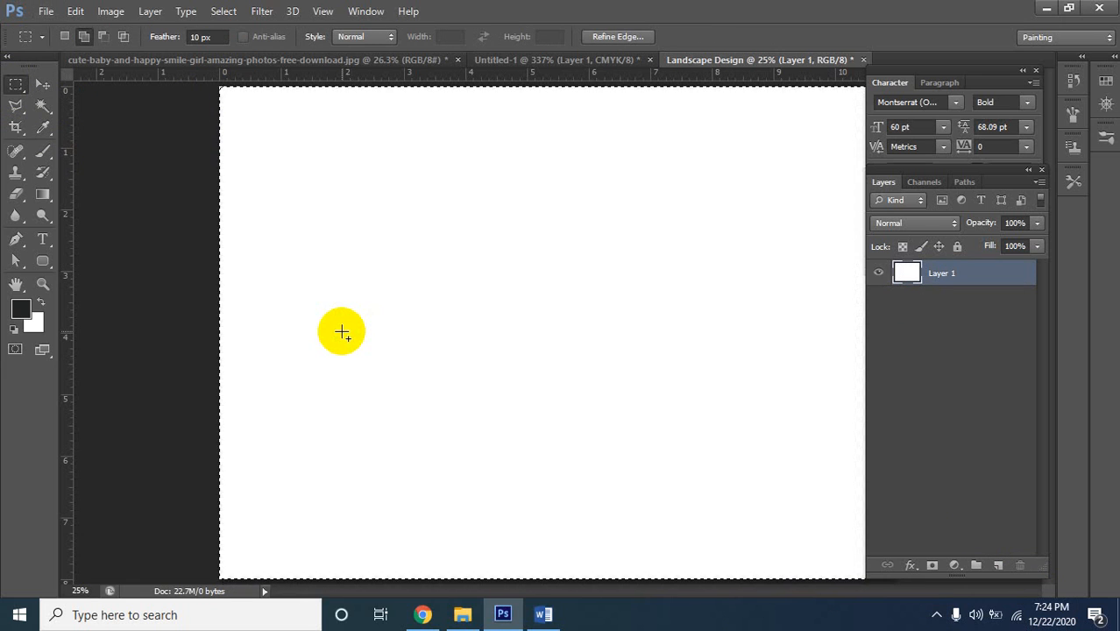
left_click(339, 332)
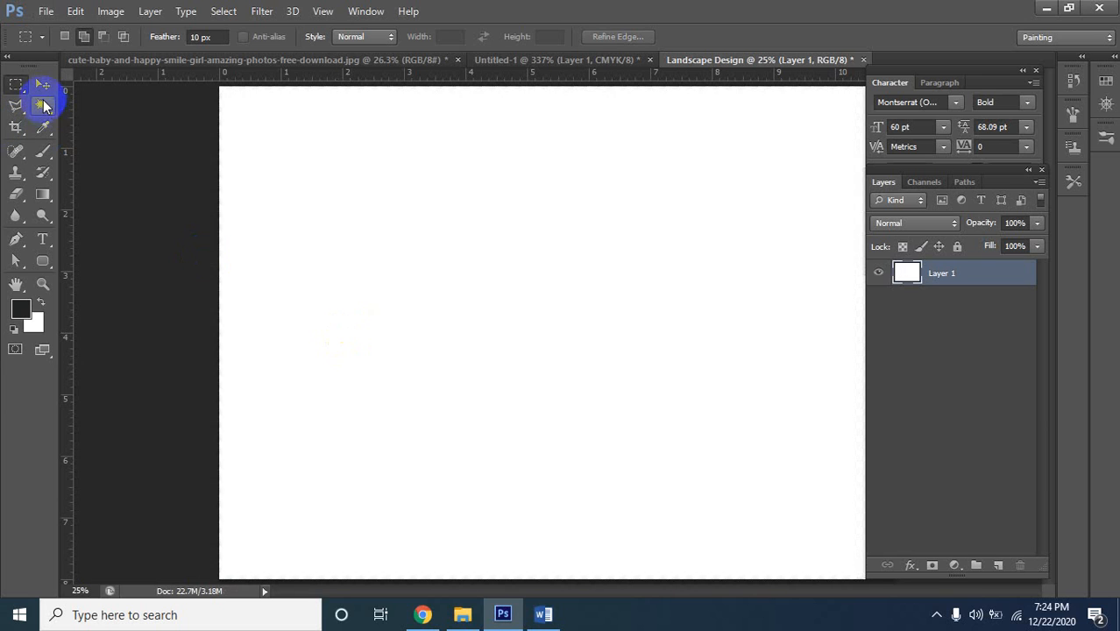
Lock all attributes of the white Layer 1
left_click(42, 85)
left_click(976, 285)
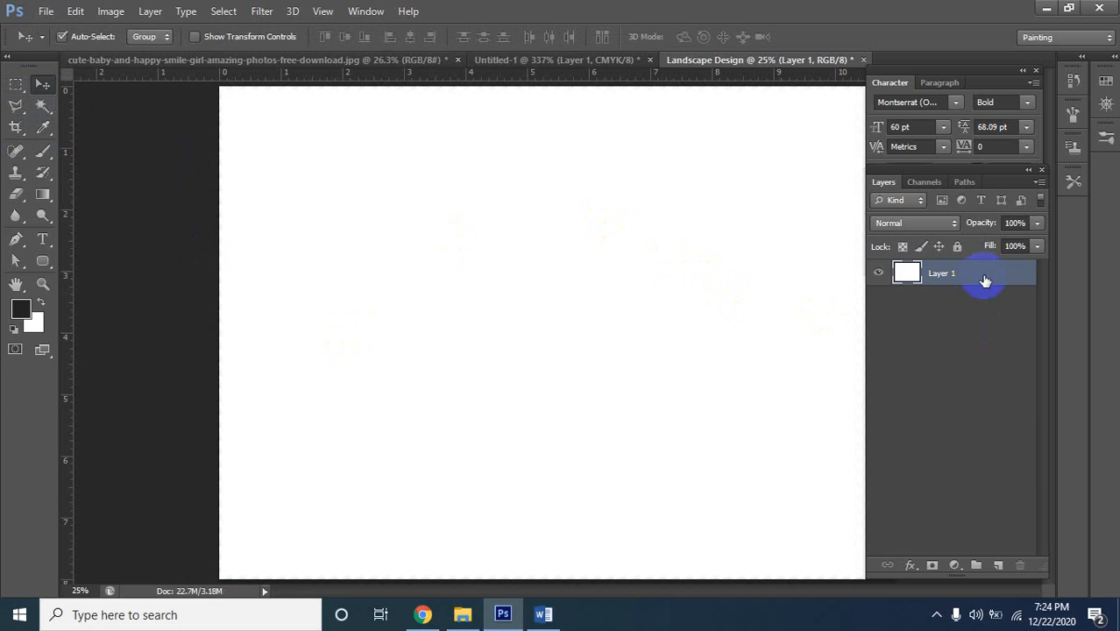
left_click(958, 245)
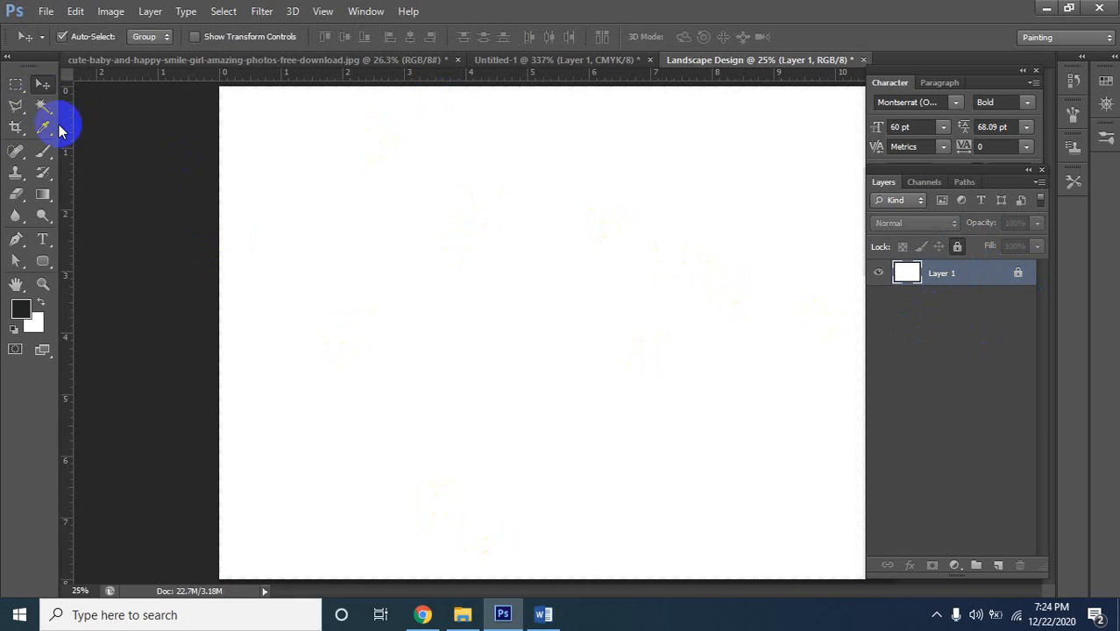
Activate the Brush tool and load the 2B Pencil tool preset
left_click(41, 151)
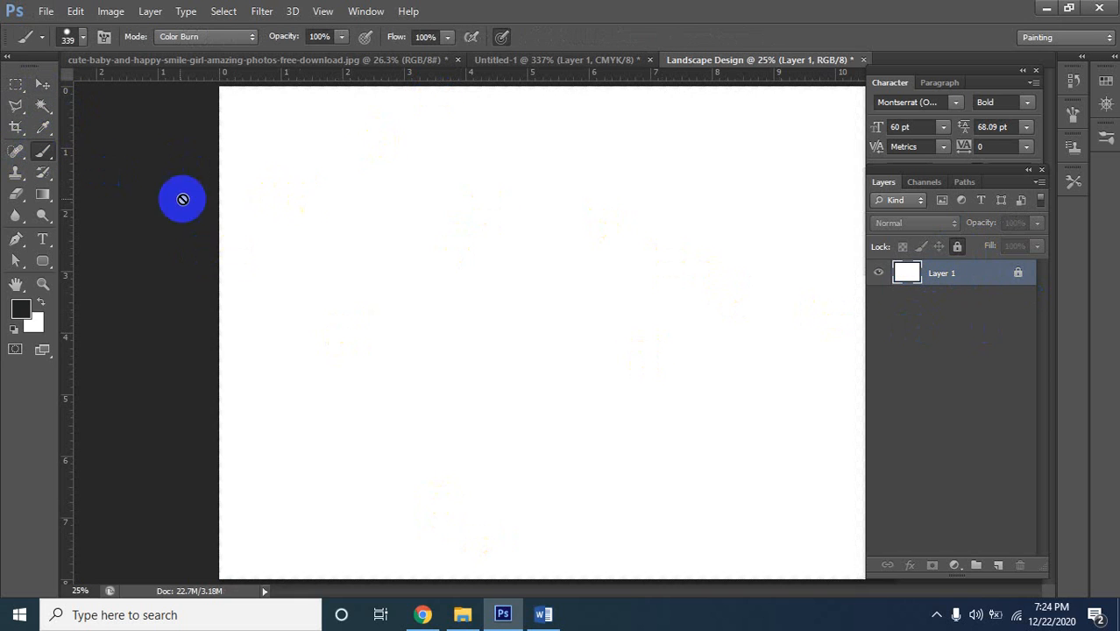
left_click(42, 83)
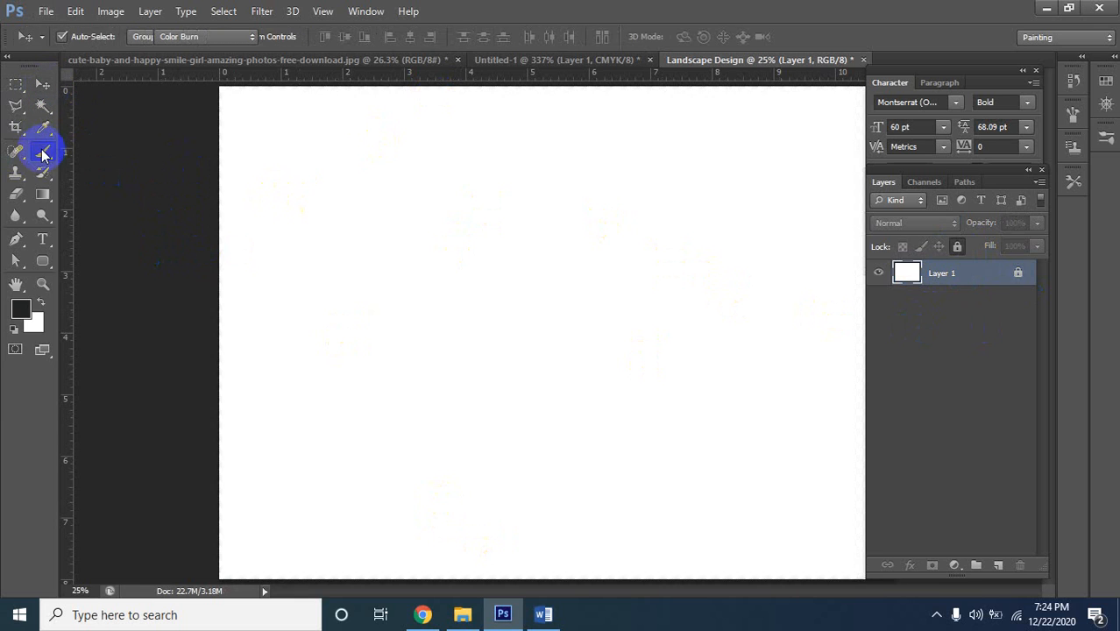
left_click(42, 151)
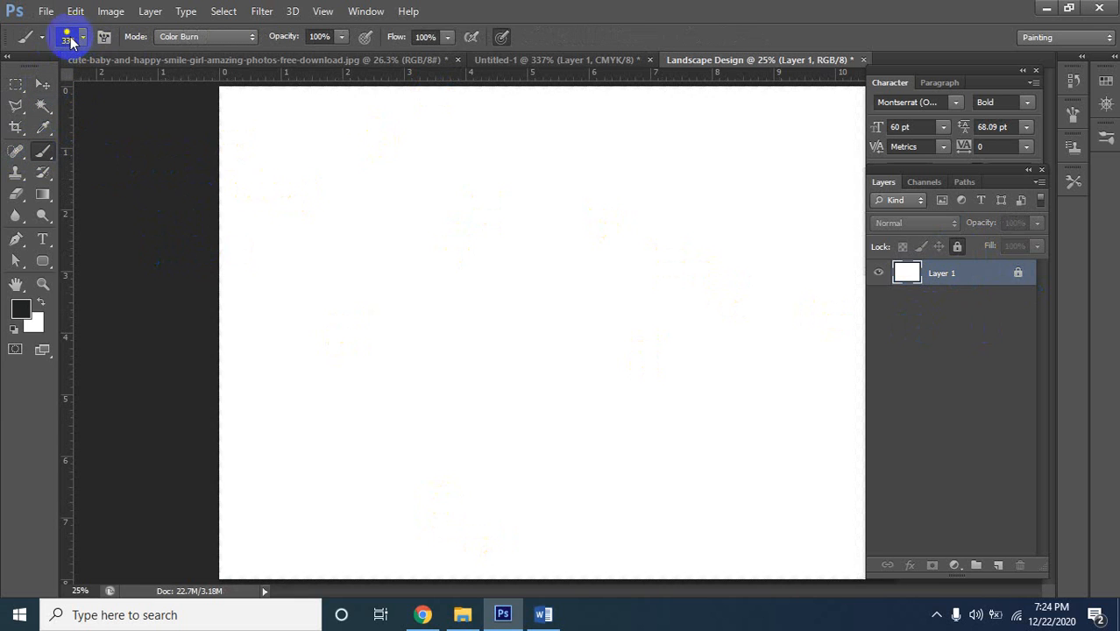
left_click(81, 39)
left_click(41, 37)
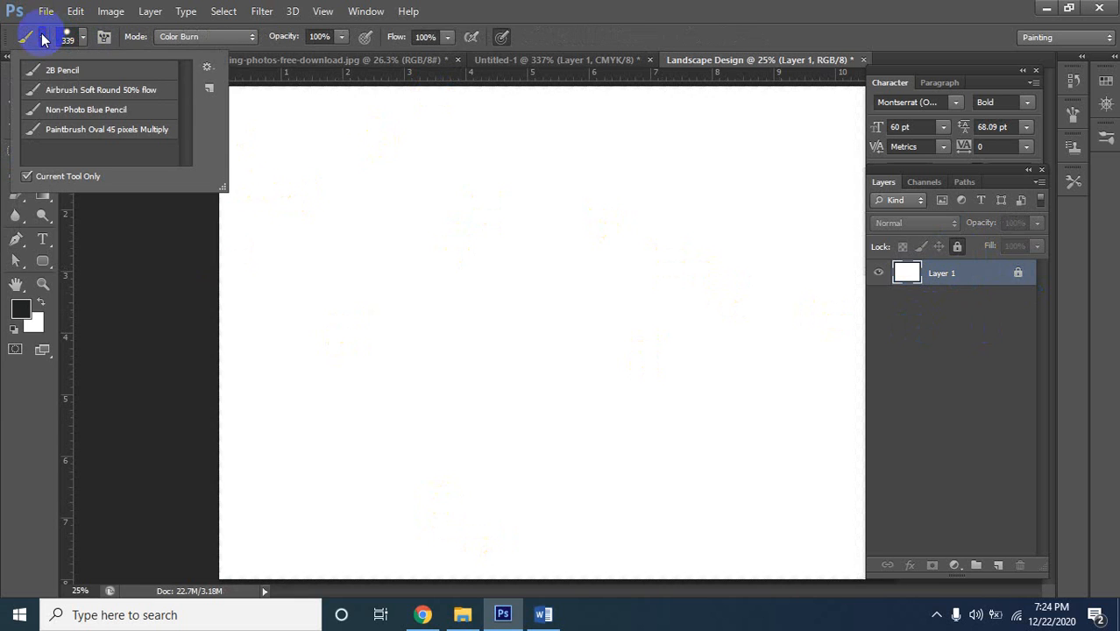
left_click(35, 72)
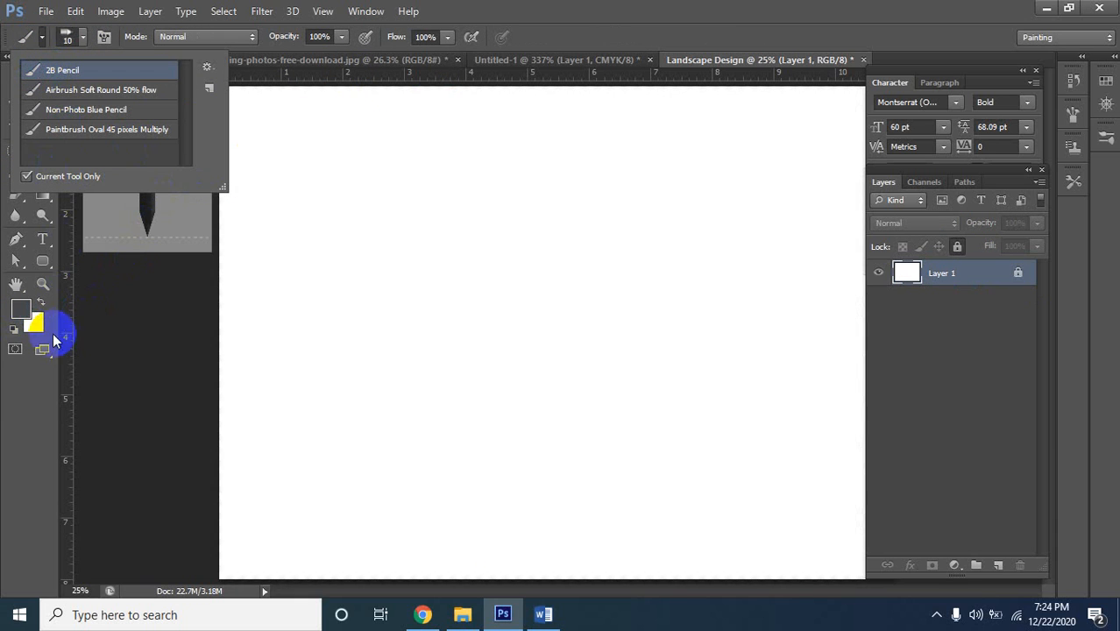
Set the foreground colour to a strong medium green
left_click(21, 307)
left_click(21, 308)
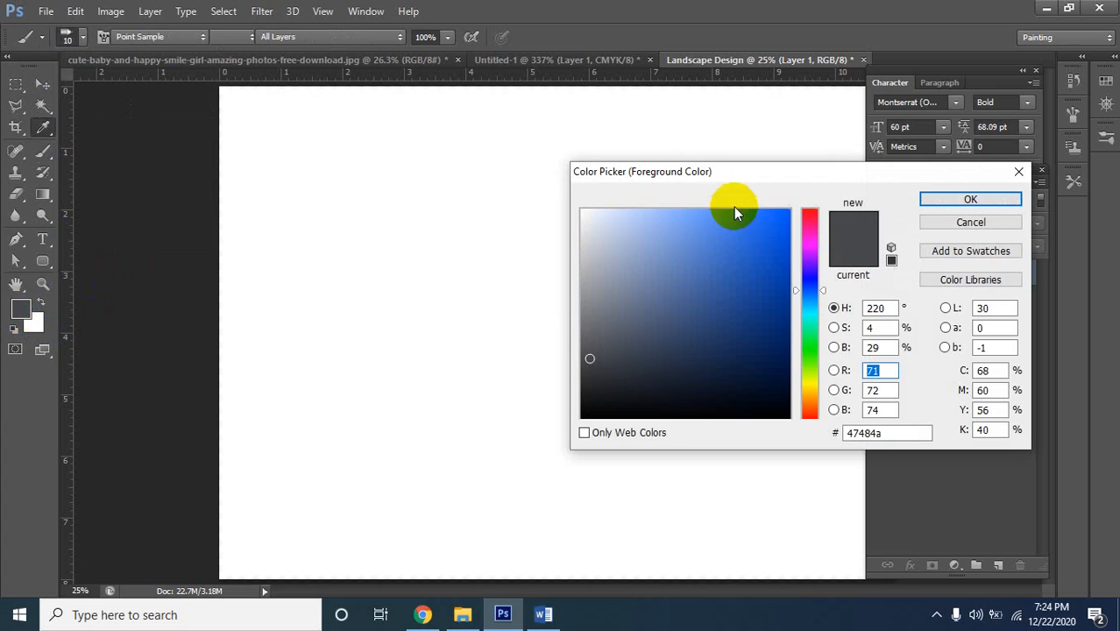
left_click(814, 354)
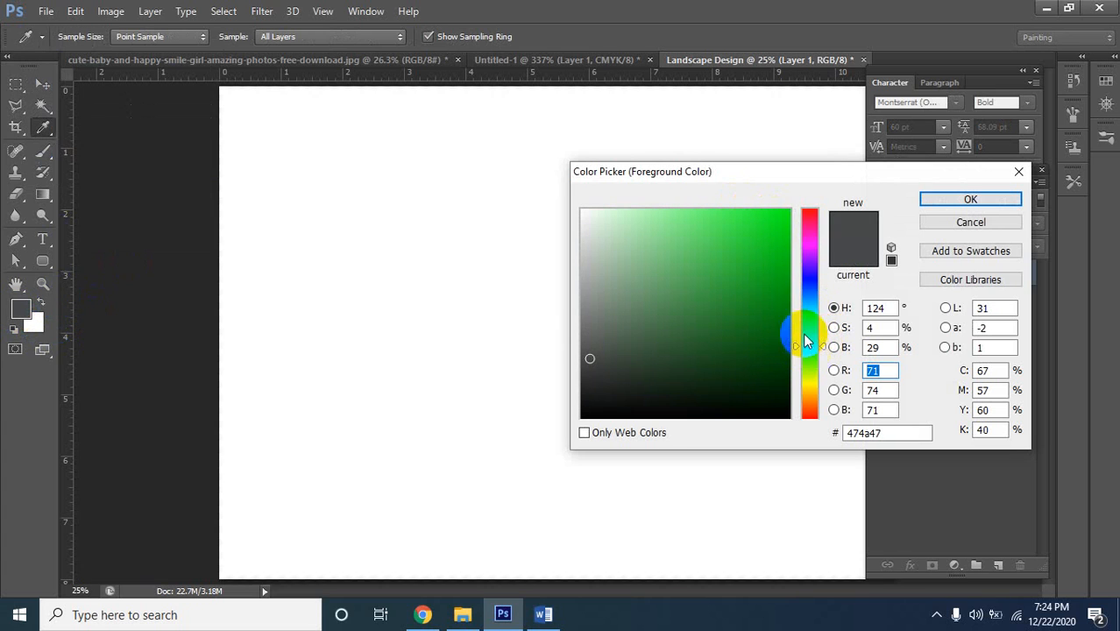
left_click(787, 268)
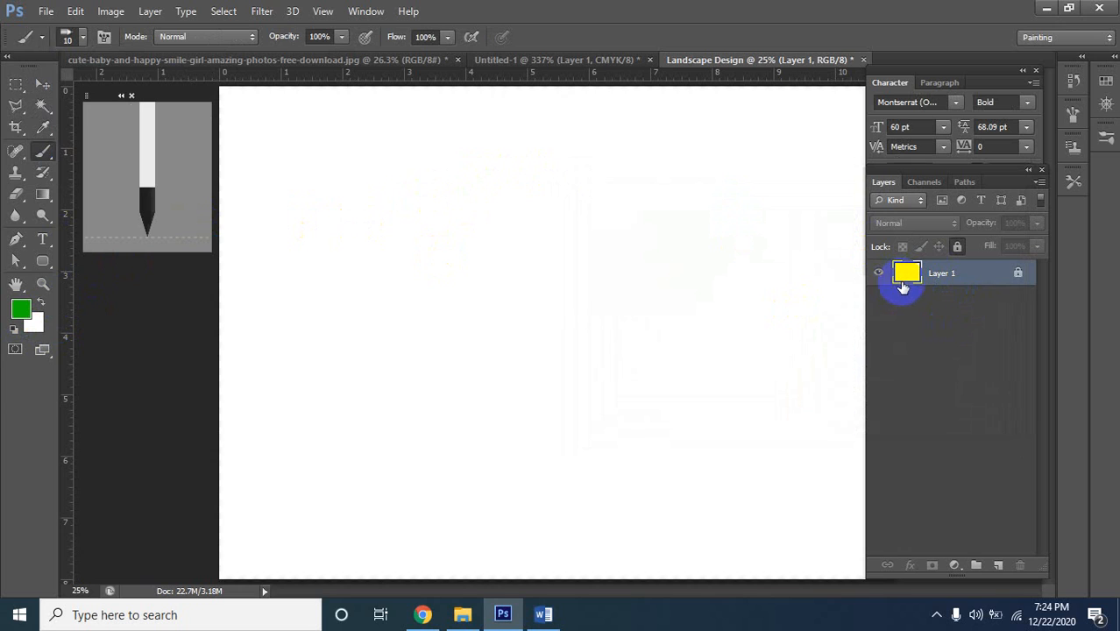
Add a new layer, enlarge the pencil brush to 100 px, and paint a long horizontal green stroke across the upper canvas
left_click(996, 565)
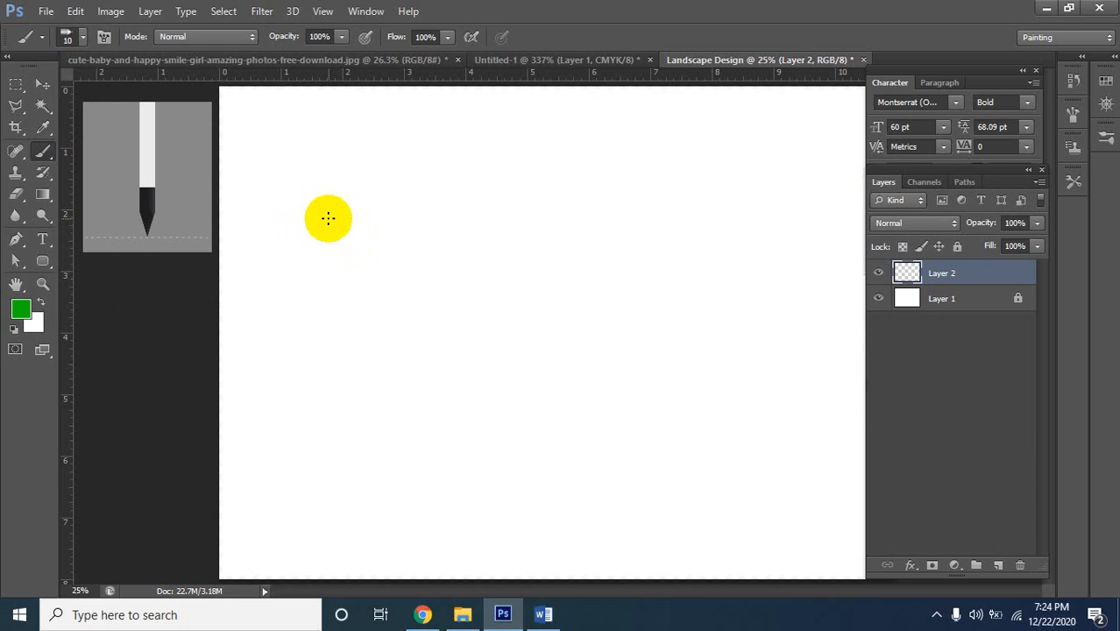
key("bracketright")
key("bracketright")
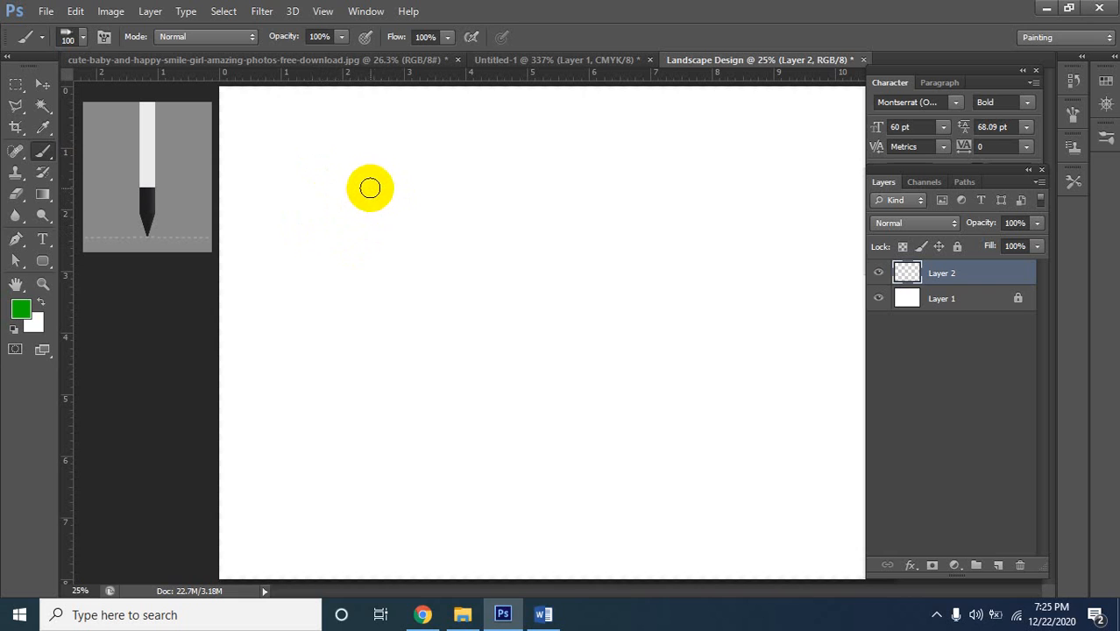
mouse_move(366, 177)
left_mouse_down()
mouse_move(496, 193)
mouse_move(719, 183)
left_mouse_up()
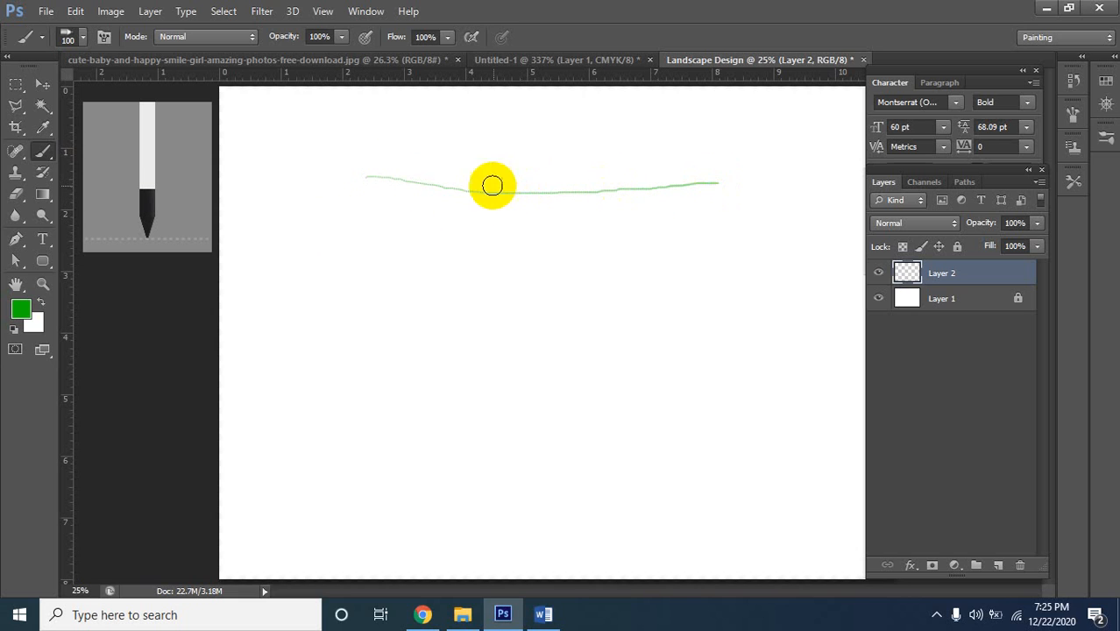
Paint a vertical green stroke crossing the first line and a shorter horizontal stroke beneath that line
left_click(45, 152)
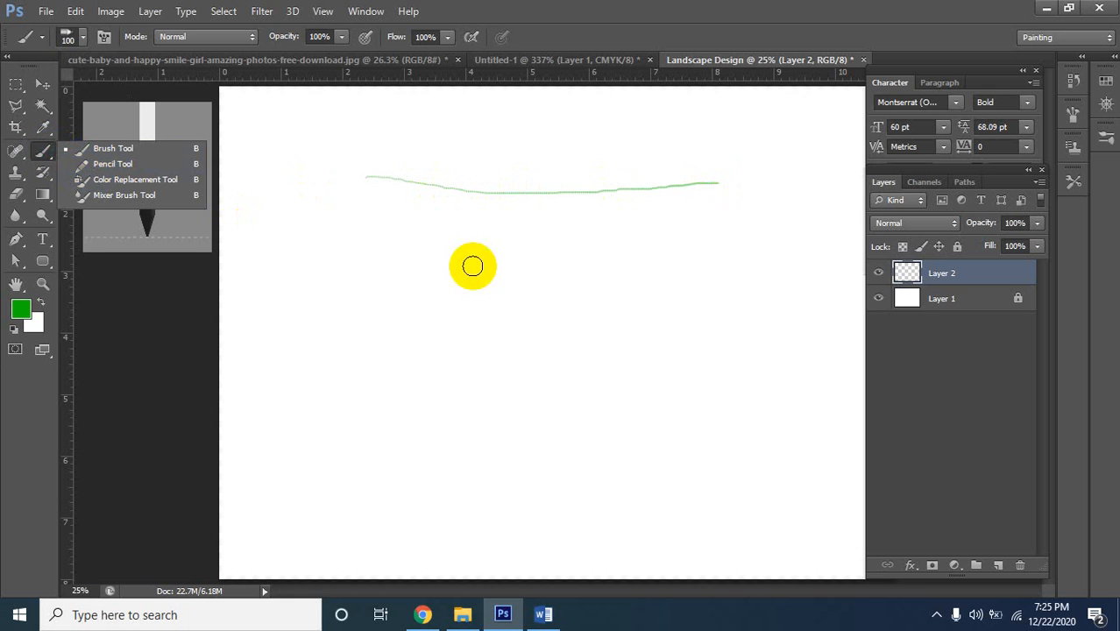
left_click_drag(535, 165, 516, 323)
left_click_drag(426, 254, 630, 265)
Try the Color Replacement Tool across the green strokes, and return to the Brush Tool
left_click(37, 156)
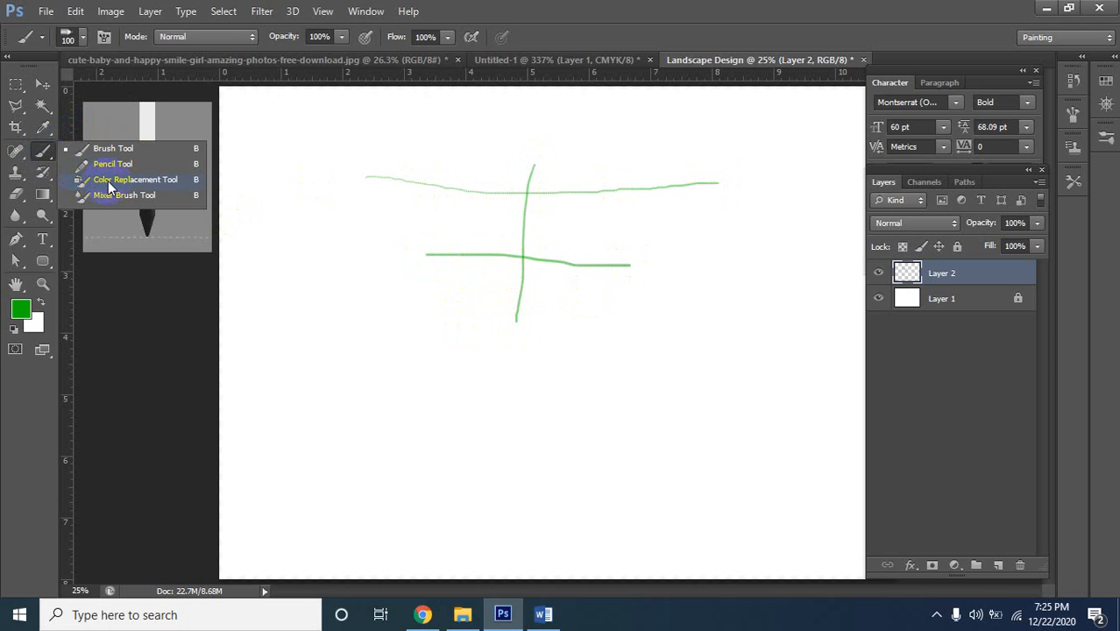
left_click(107, 181)
left_click(368, 260)
mouse_move(377, 229)
left_mouse_down()
mouse_move(469, 256)
mouse_move(452, 370)
mouse_move(484, 244)
mouse_move(489, 261)
mouse_move(533, 251)
left_mouse_up()
left_click_drag(529, 179, 533, 301)
left_click(46, 151)
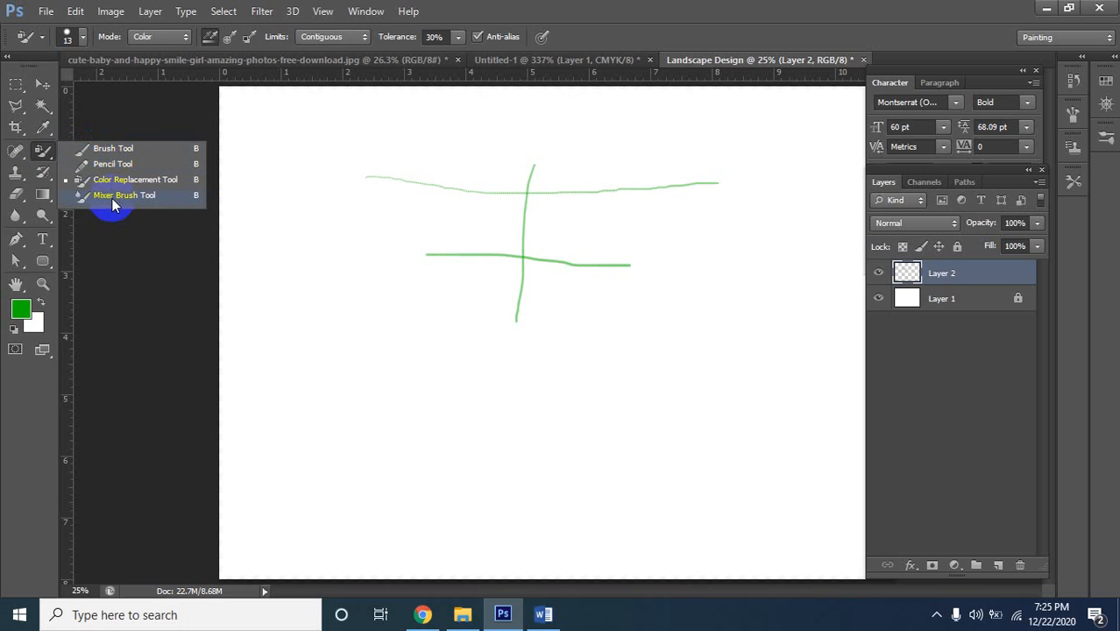
left_click(103, 151)
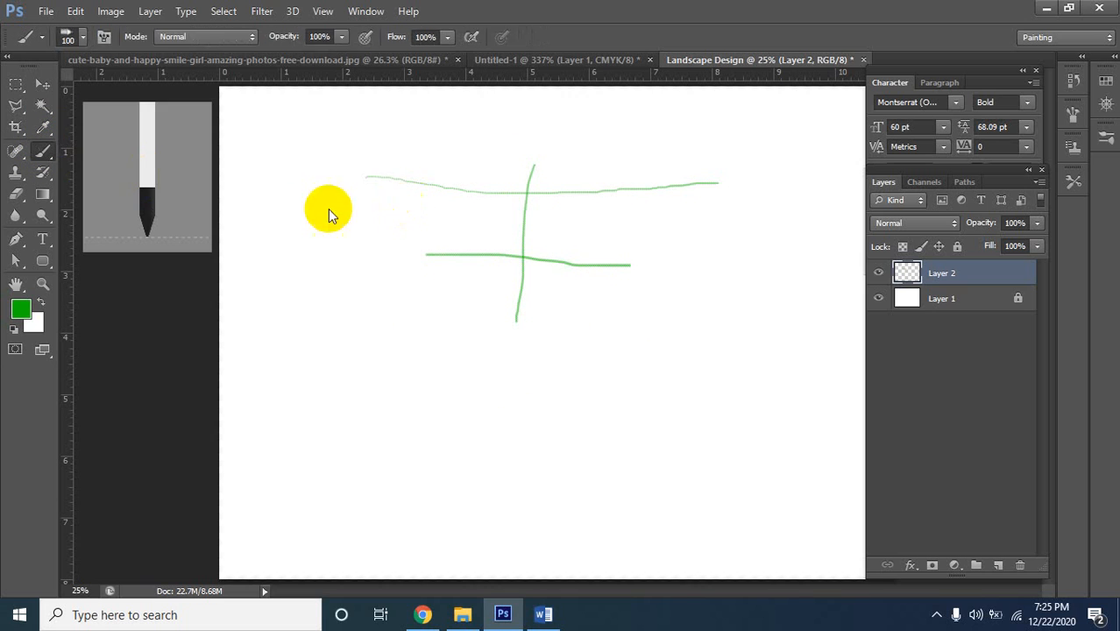
Paint several crossing green pencil strokes in the middle of the canvas, below the existing lines
left_click(37, 149)
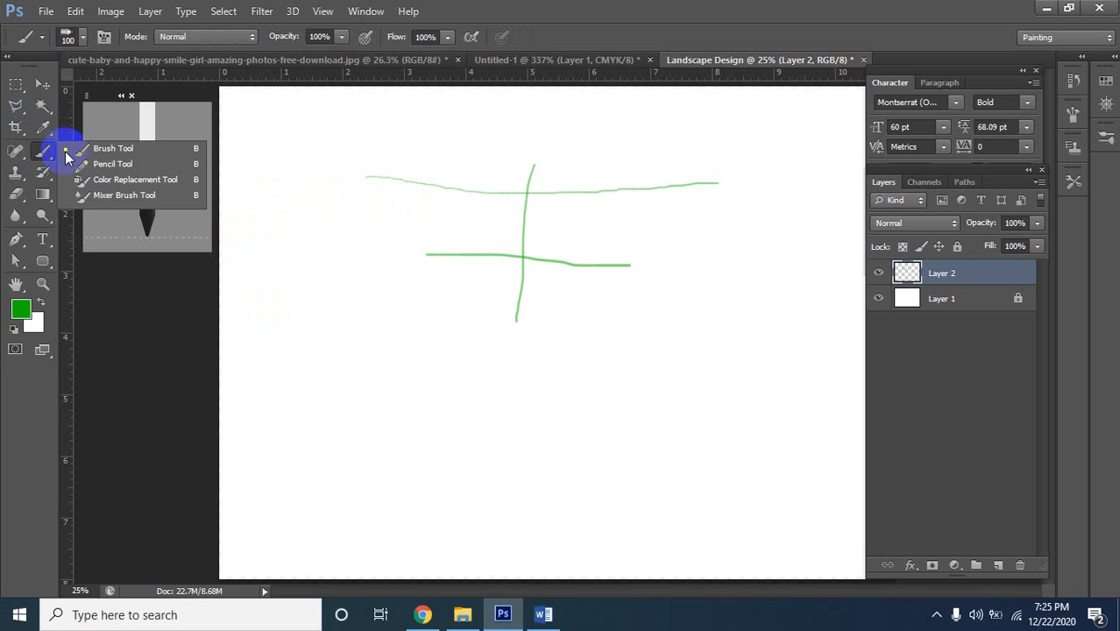
left_click(71, 146)
mouse_move(331, 350)
left_mouse_down()
mouse_move(626, 379)
mouse_move(608, 353)
mouse_move(521, 405)
mouse_move(479, 403)
left_mouse_up()
left_click_drag(419, 323, 444, 345)
left_click_drag(545, 400, 549, 403)
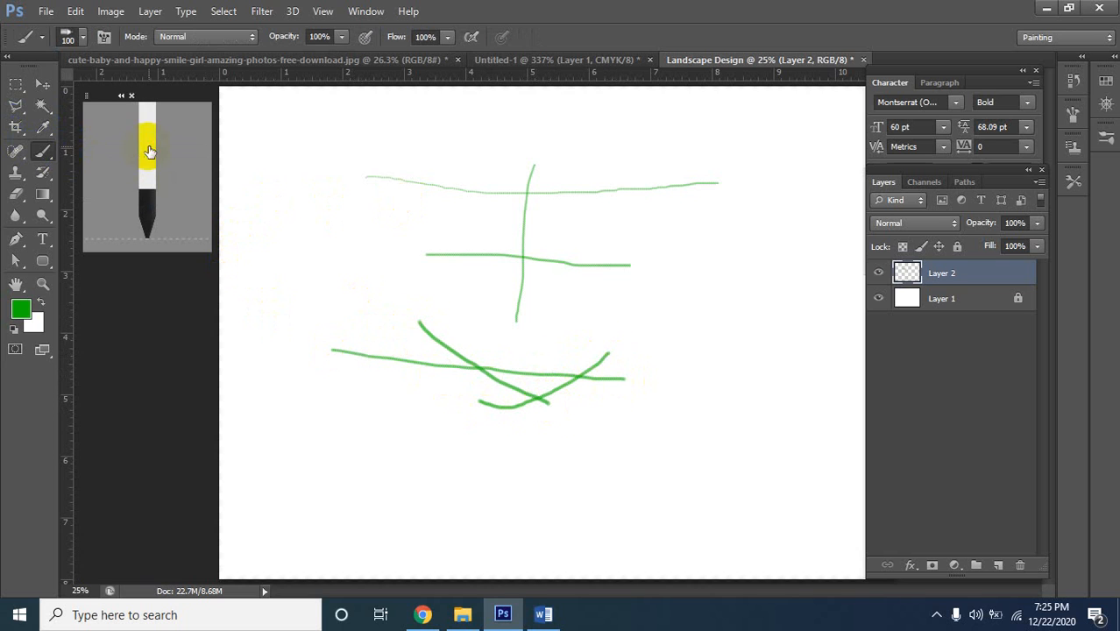
Change the view in the bristle brush preview, close the preview, and paint more green strokes around the canvas centre
left_click(153, 178)
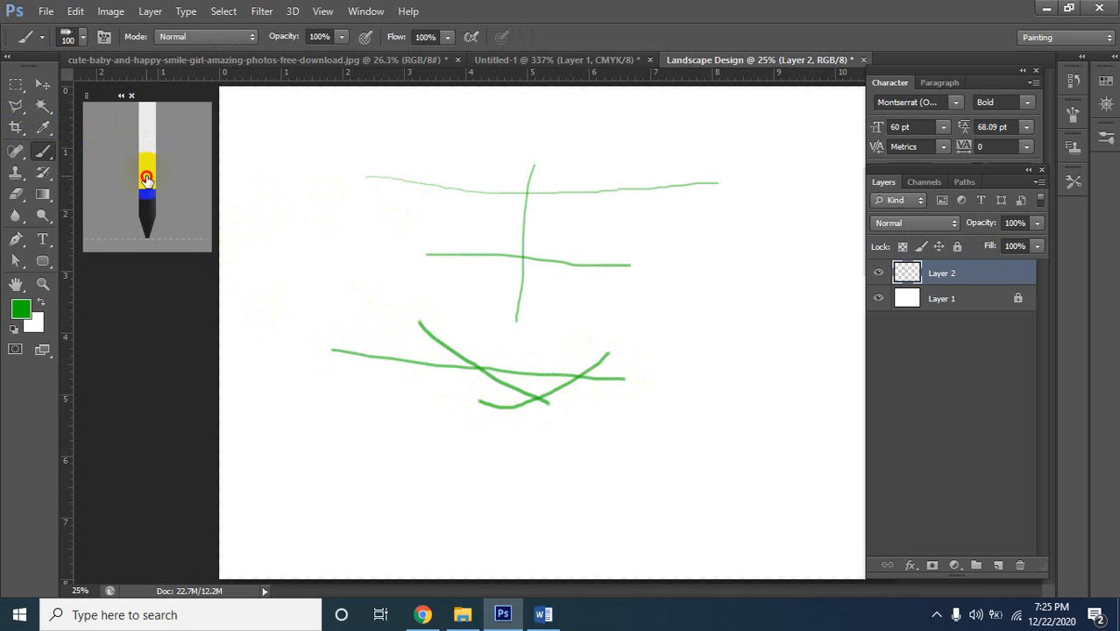
left_click(149, 183)
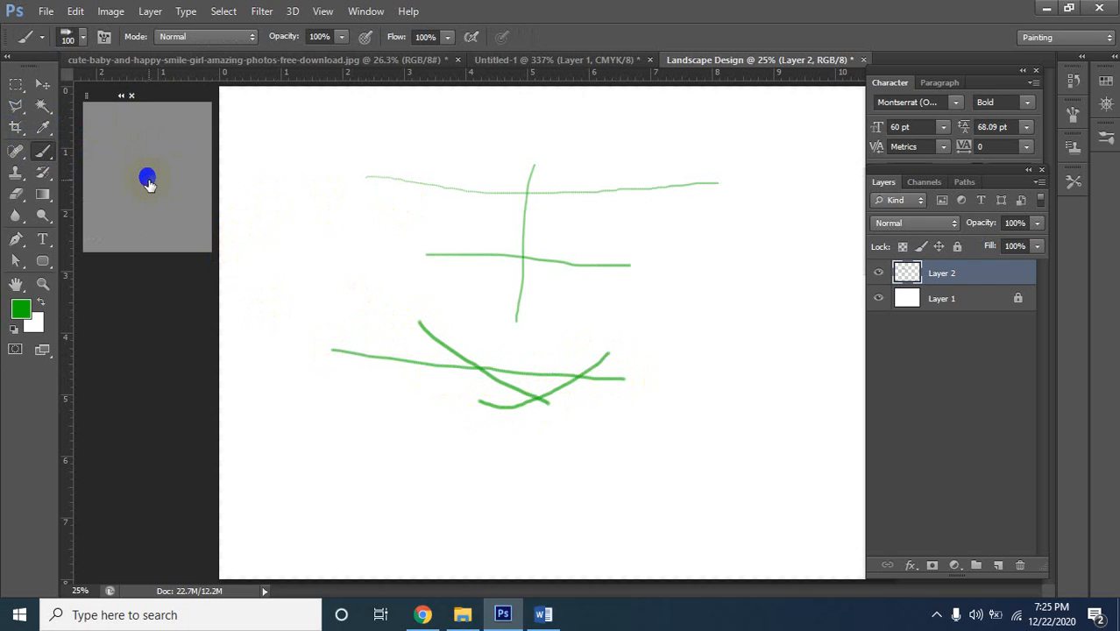
left_click(131, 97)
mouse_move(373, 279)
left_mouse_down()
mouse_move(596, 301)
mouse_move(595, 330)
left_mouse_up()
mouse_move(653, 281)
left_mouse_down()
mouse_move(642, 347)
mouse_move(574, 377)
left_mouse_up()
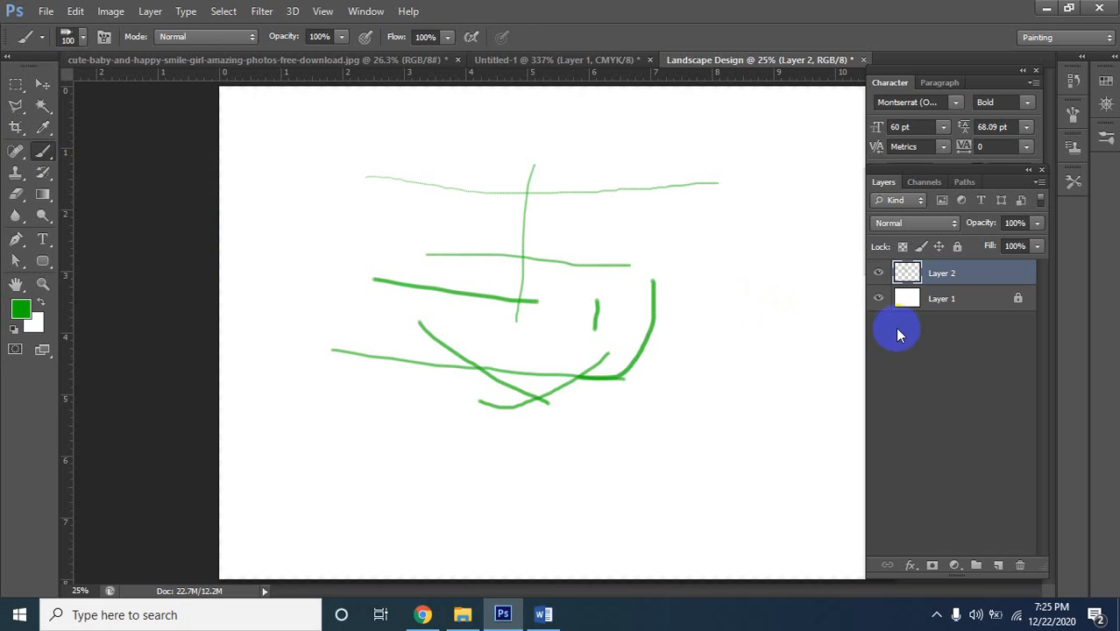
Choose the fan-shaped bristle brush and paint a wide horizontal green stroke along the lower canvas
left_click(84, 38)
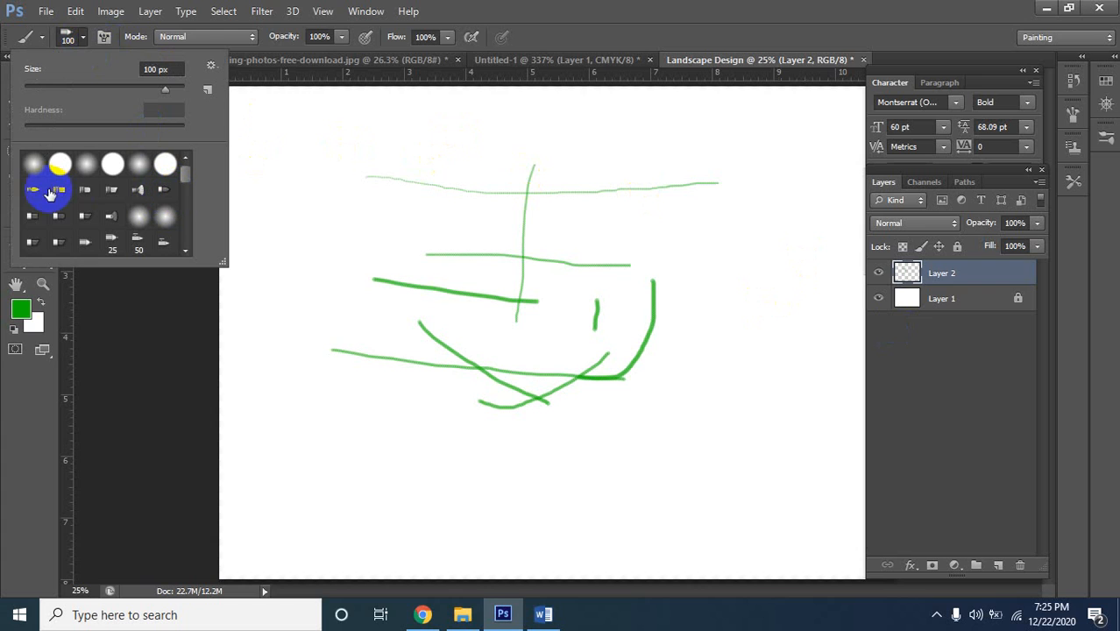
scroll(110, 215, "down", 1)
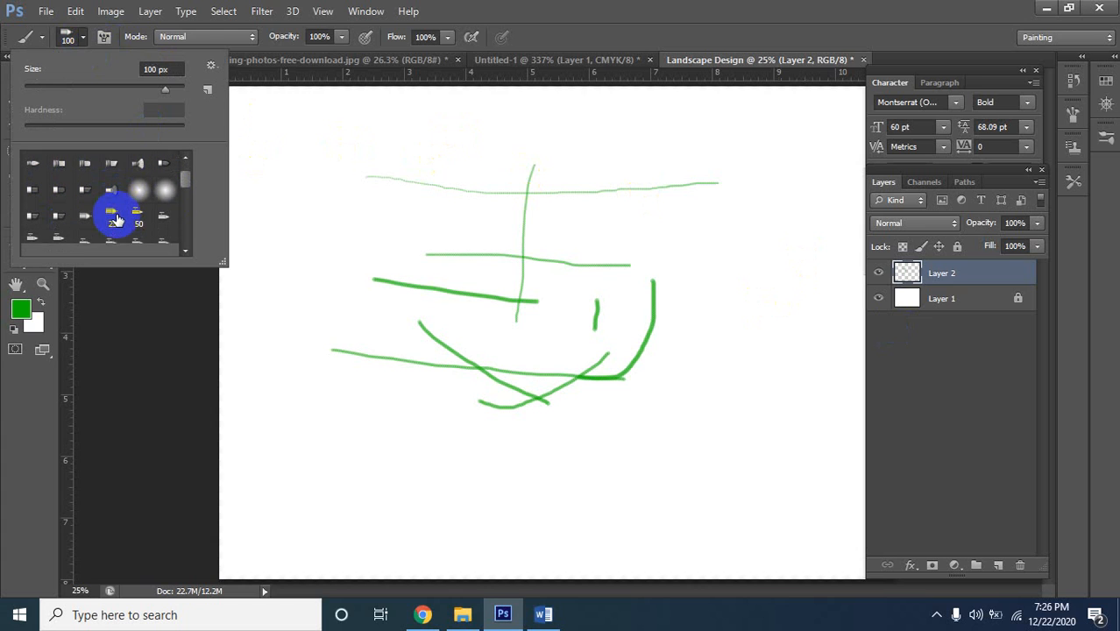
left_click(137, 166)
mouse_move(370, 486)
left_mouse_down()
mouse_move(726, 514)
mouse_move(639, 500)
left_mouse_up()
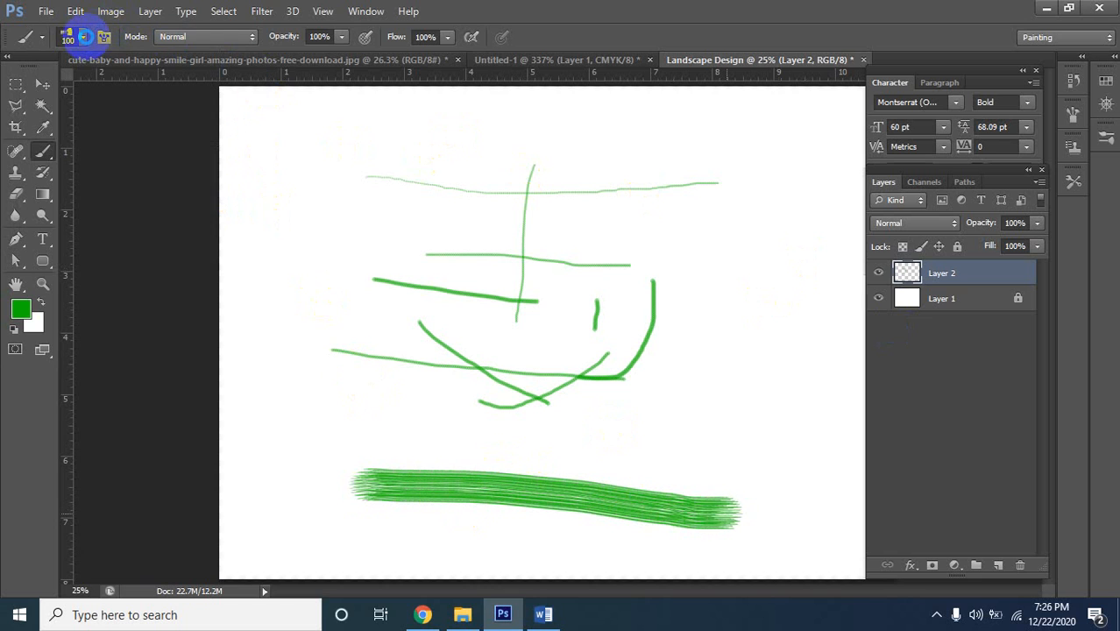
Choose a soft round brush at 100 px and paint a curved, blurred green stroke above the fan brush stroke
left_click(84, 38)
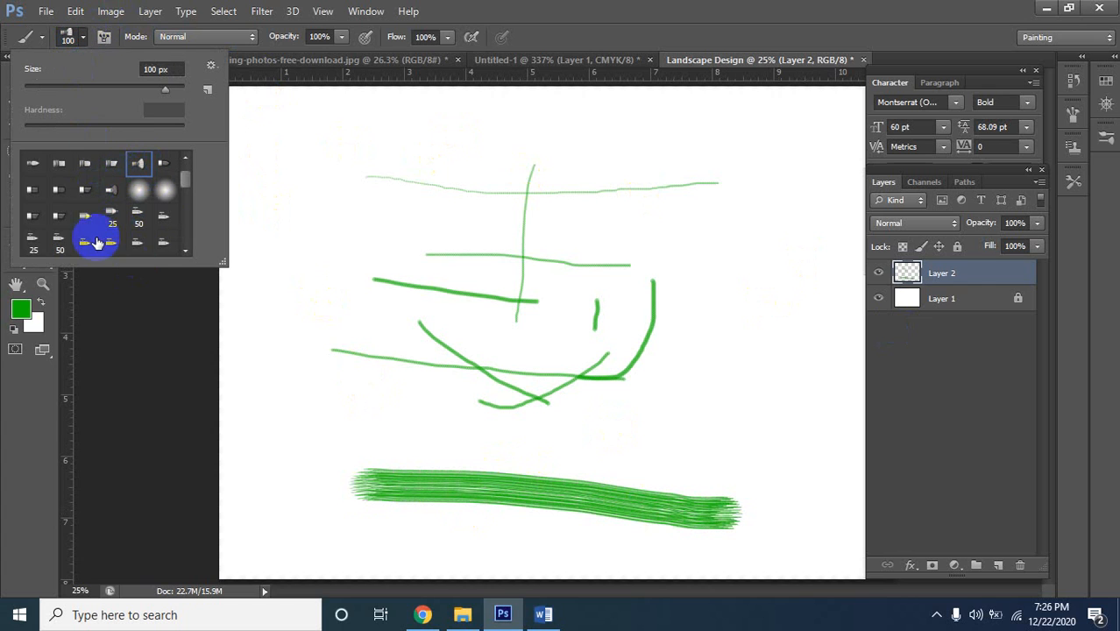
scroll(112, 196, "down", 1)
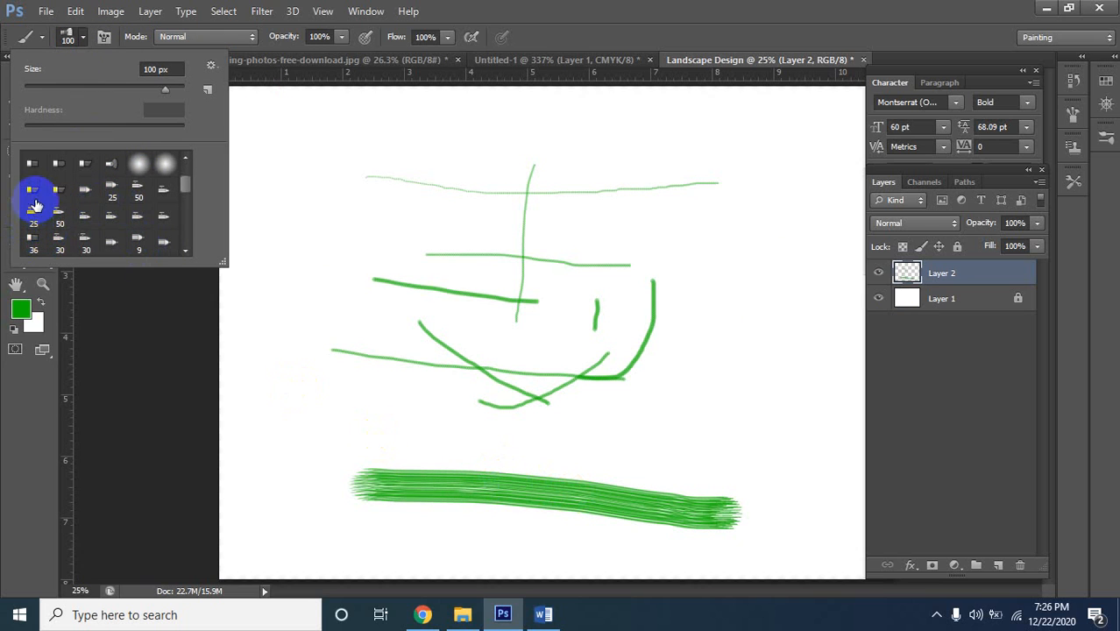
scroll(153, 216, "up", 1)
left_click(165, 189)
mouse_move(627, 431)
left_mouse_down()
mouse_move(801, 380)
mouse_move(421, 364)
left_mouse_up()
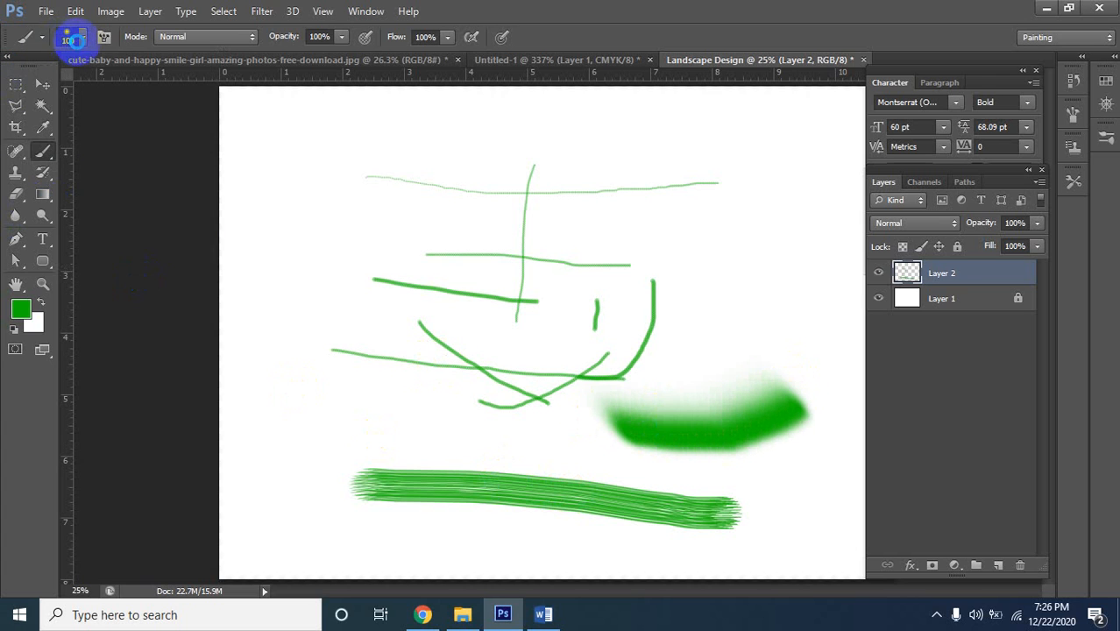
Choose a hard round brush at 100 px and paint a thick green cross beside the pencil strokes
left_click(83, 38)
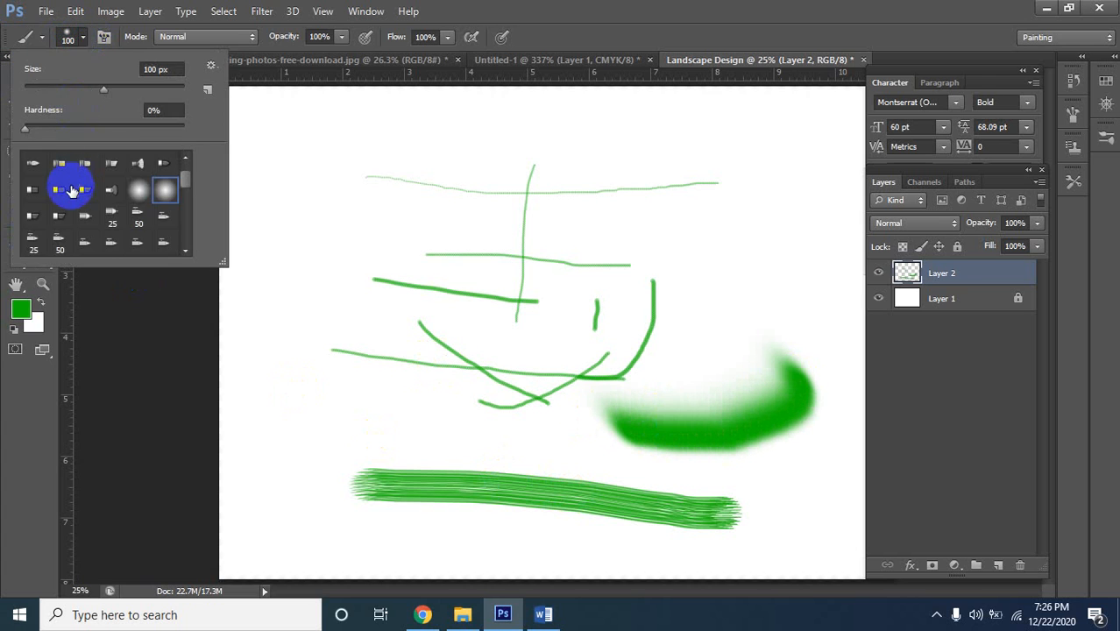
scroll(74, 183, "up", 1)
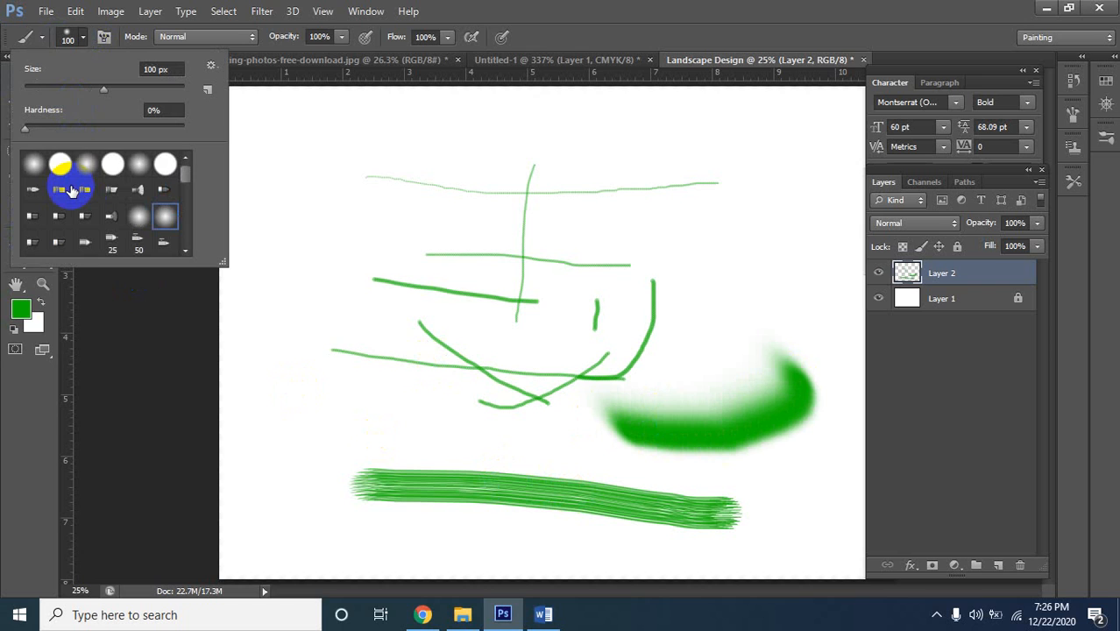
left_click(275, 410)
left_click(388, 431, "shift")
left_click(320, 312)
left_click(319, 420, "shift")
left_click_drag(319, 420, 317, 451)
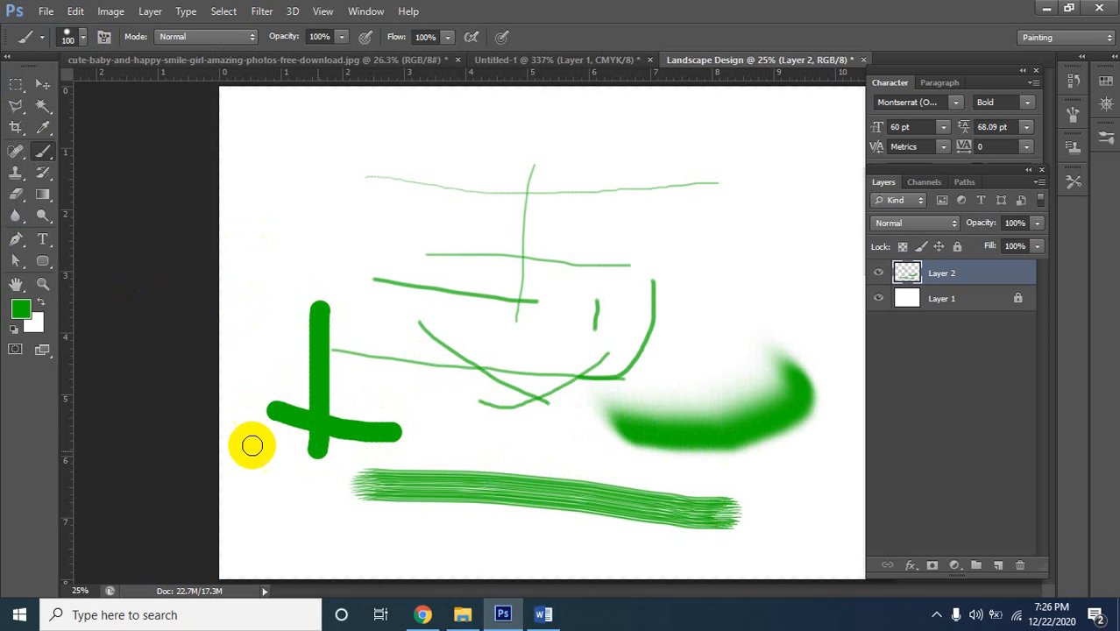
Paint thick freehand green strokes with the 100 px hard round brush across the upper half of the canvas
mouse_move(733, 219)
left_mouse_down()
mouse_move(668, 295)
mouse_move(734, 217)
left_mouse_up()
left_click(826, 332, "shift")
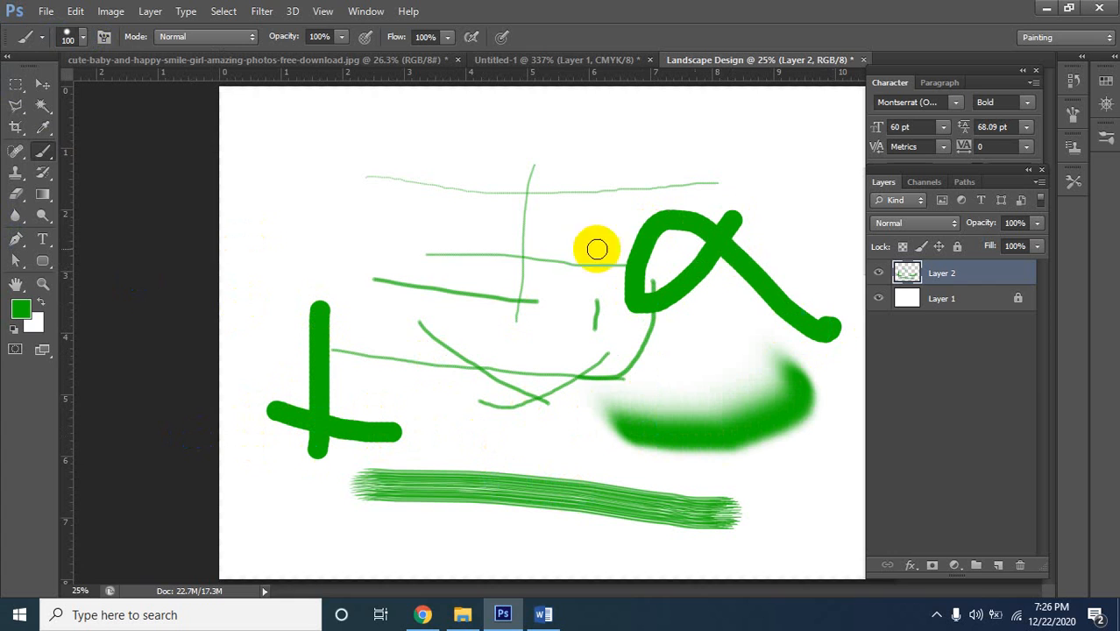
mouse_move(238, 227)
left_mouse_down()
mouse_move(270, 227)
mouse_move(502, 204)
left_mouse_up()
mouse_move(368, 209)
left_mouse_down()
mouse_move(353, 309)
mouse_move(610, 203)
left_mouse_up()
mouse_move(468, 202)
left_mouse_down()
mouse_move(427, 241)
mouse_move(495, 320)
mouse_move(613, 248)
mouse_move(554, 160)
left_mouse_up()
left_click_drag(352, 309, 355, 331)
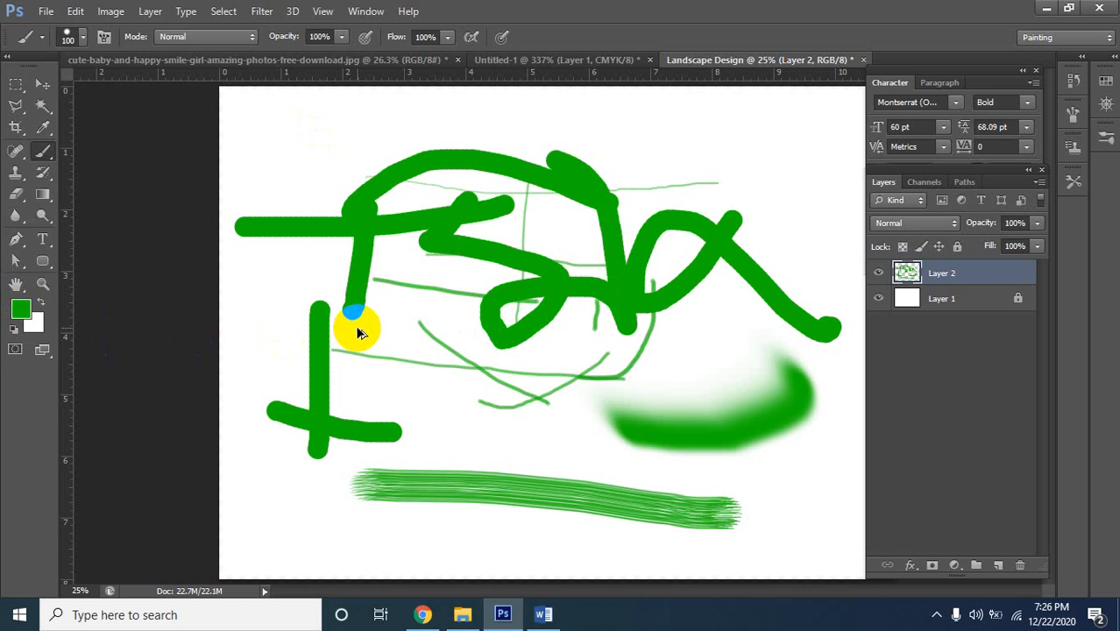
Step back and forth through the history, removing the thick round, soft round and fan brush strokes
key("ctrl+alt+z")
key("ctrl+alt+z")
key("ctrl+alt+z")
key("ctrl+shift+z")
key("ctrl+shift+z")
key("ctrl+shift+z")
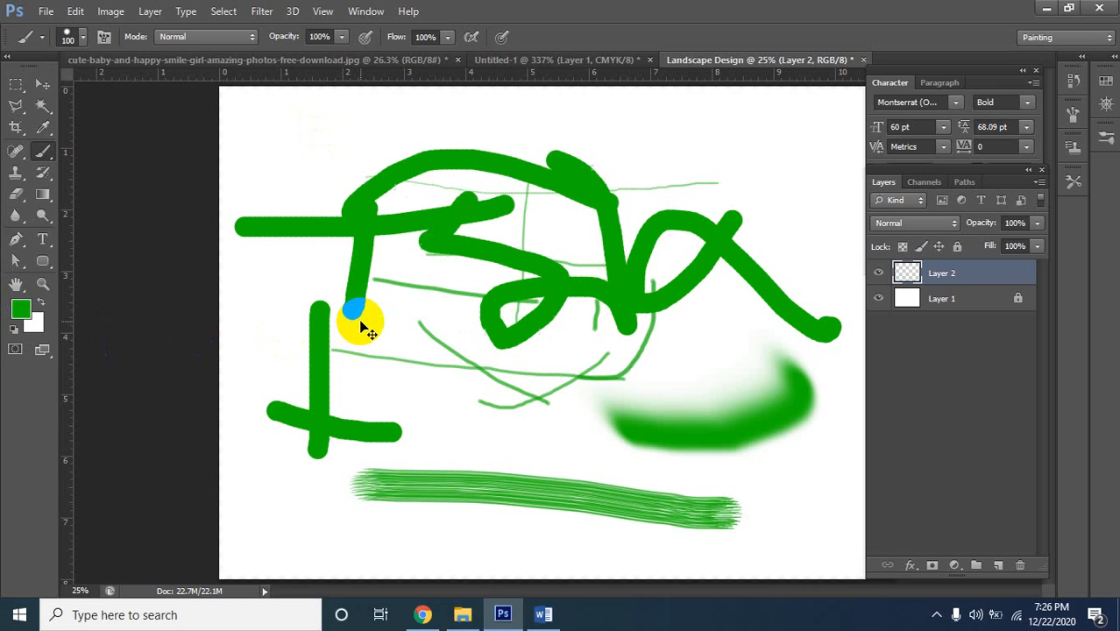
key("ctrl+alt+z")
key("ctrl+alt+z")
key("ctrl+alt+z")
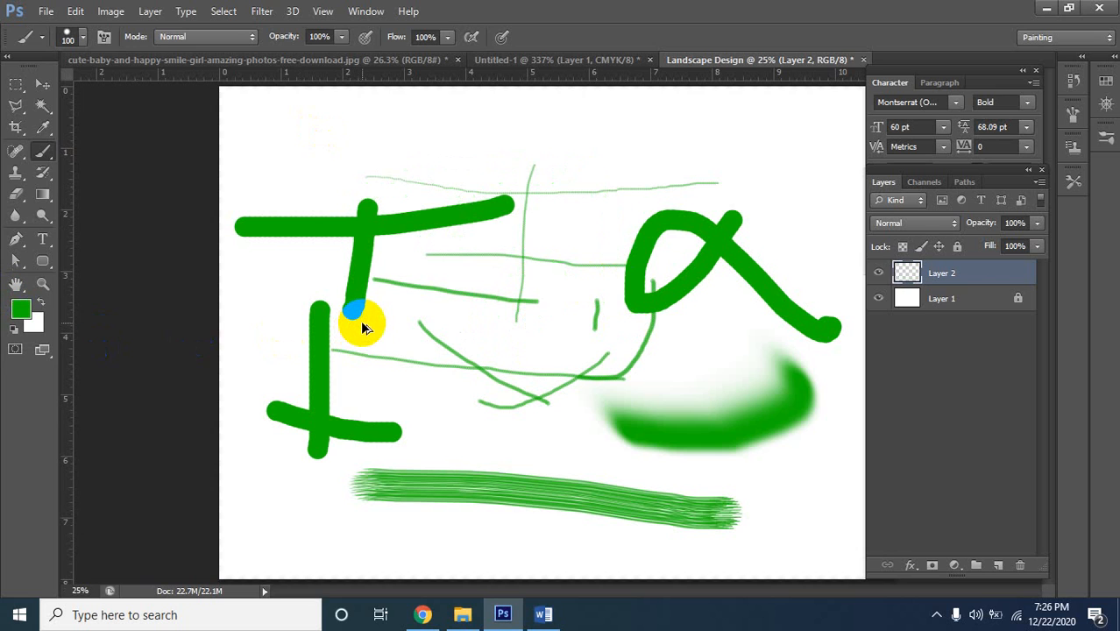
key("ctrl+alt+z")
key("ctrl+alt+z")
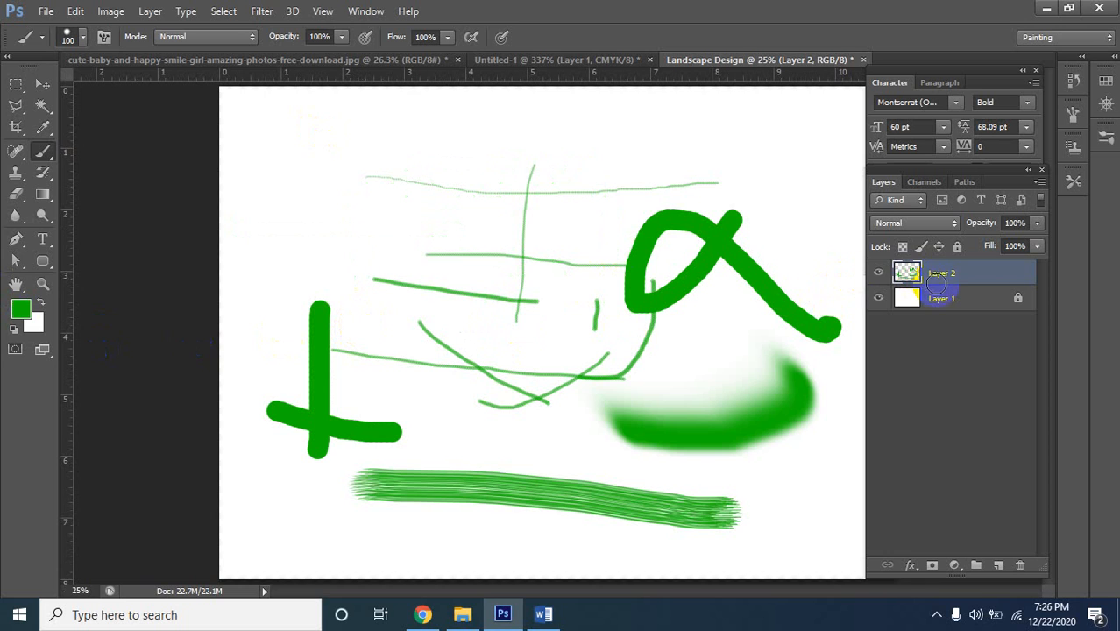
key("ctrl+alt+z")
key("ctrl+alt+z")
key("ctrl+alt+z")
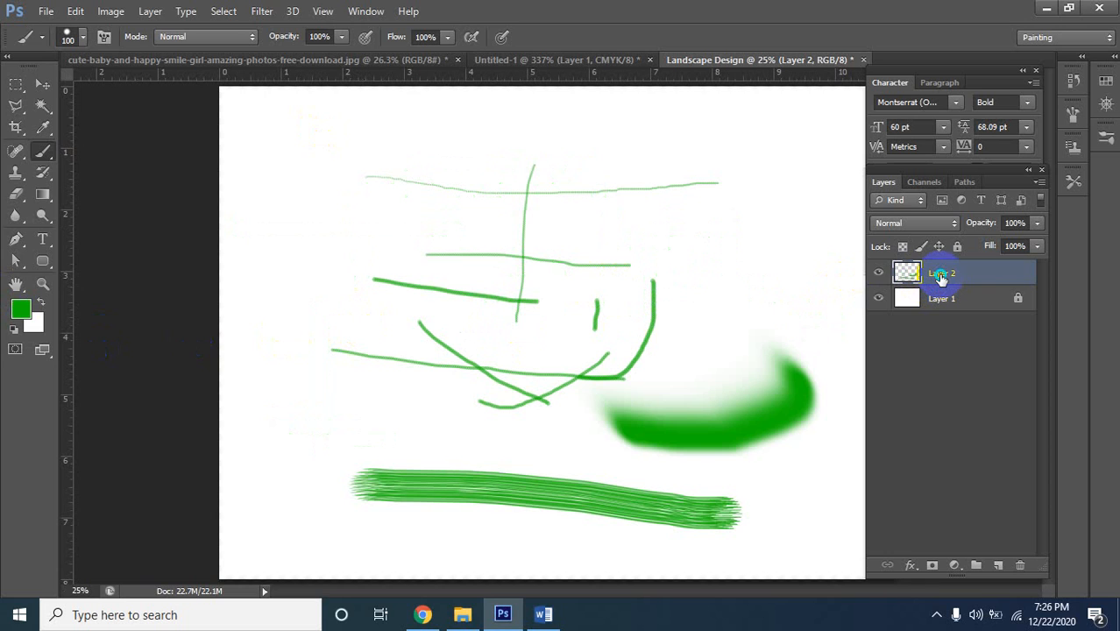
key("ctrl+alt+z")
key("ctrl+alt+z")
Delete Layer 2 with its strokes and add a new empty layer above Layer 1
right_click(939, 274)
right_click(940, 276)
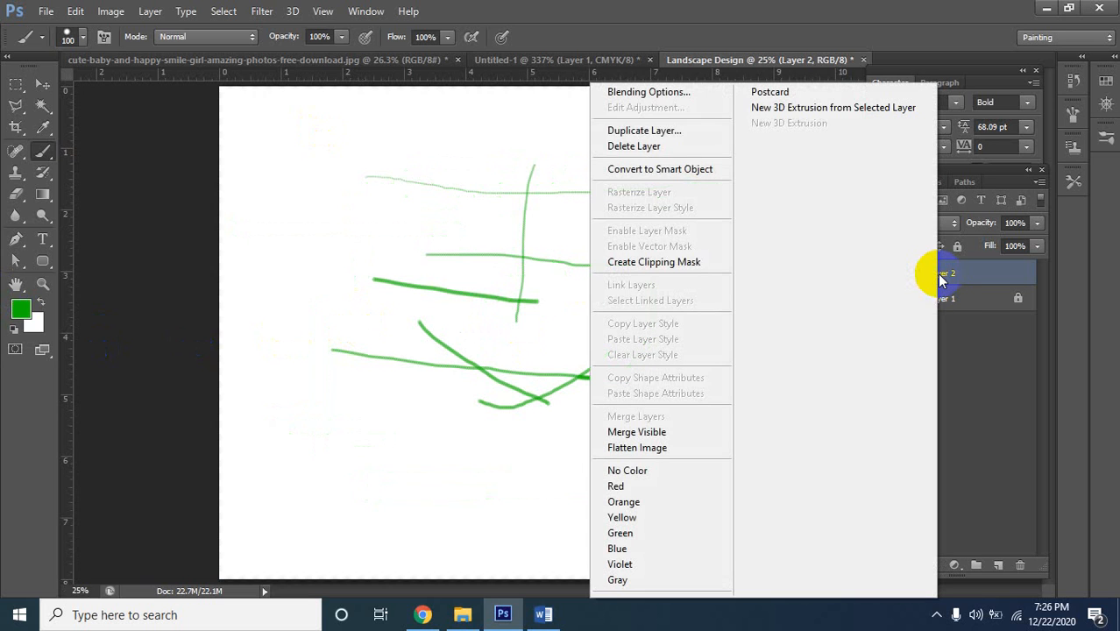
left_click(616, 144)
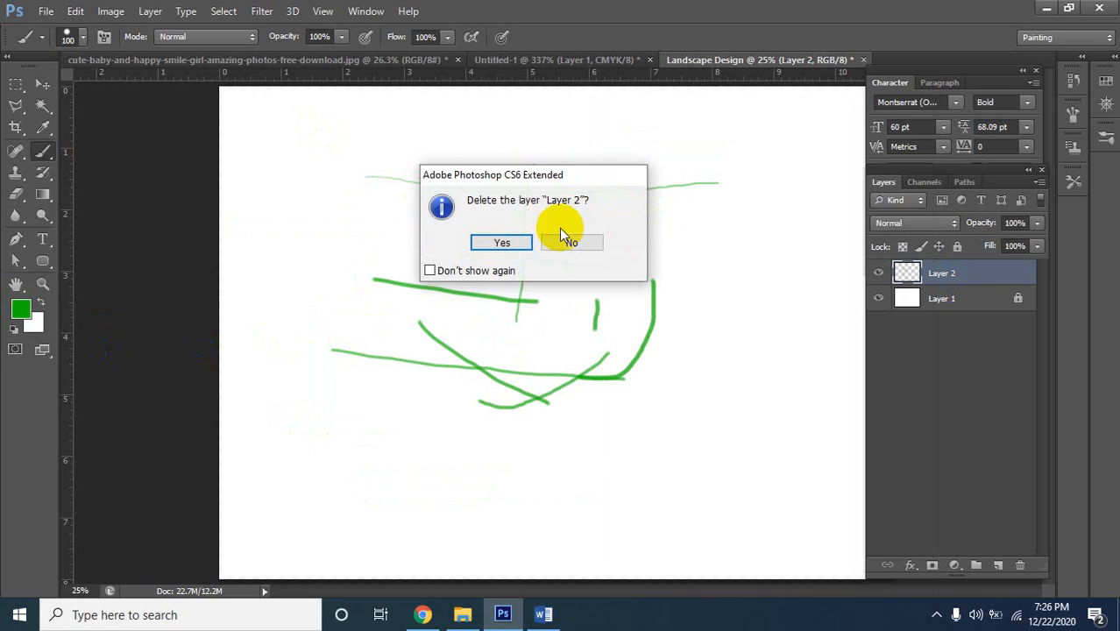
left_click(501, 244)
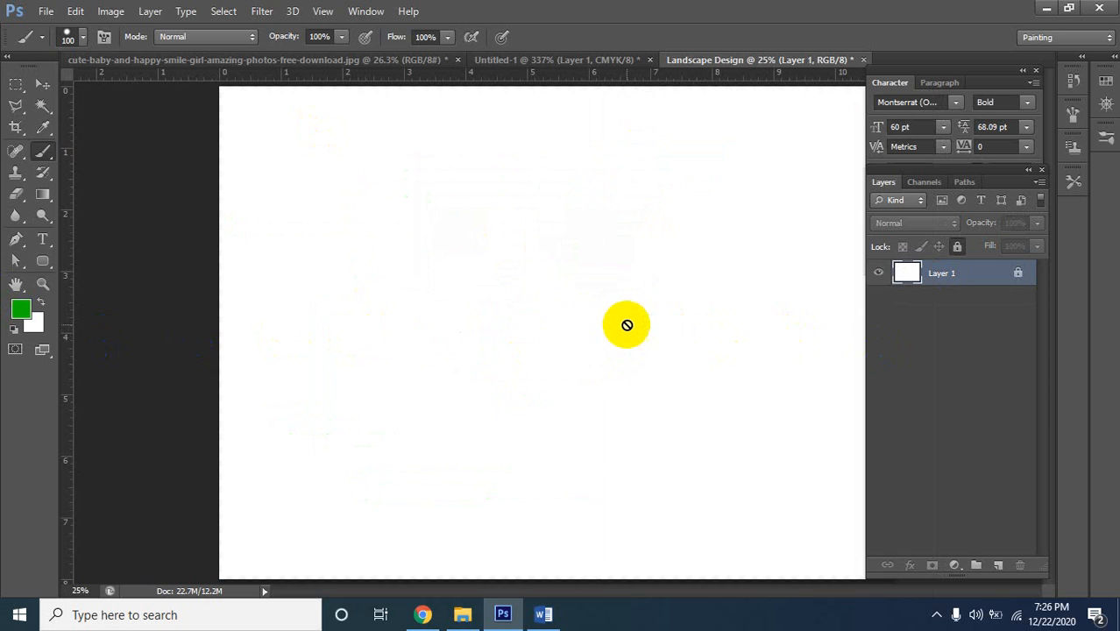
left_click(996, 568)
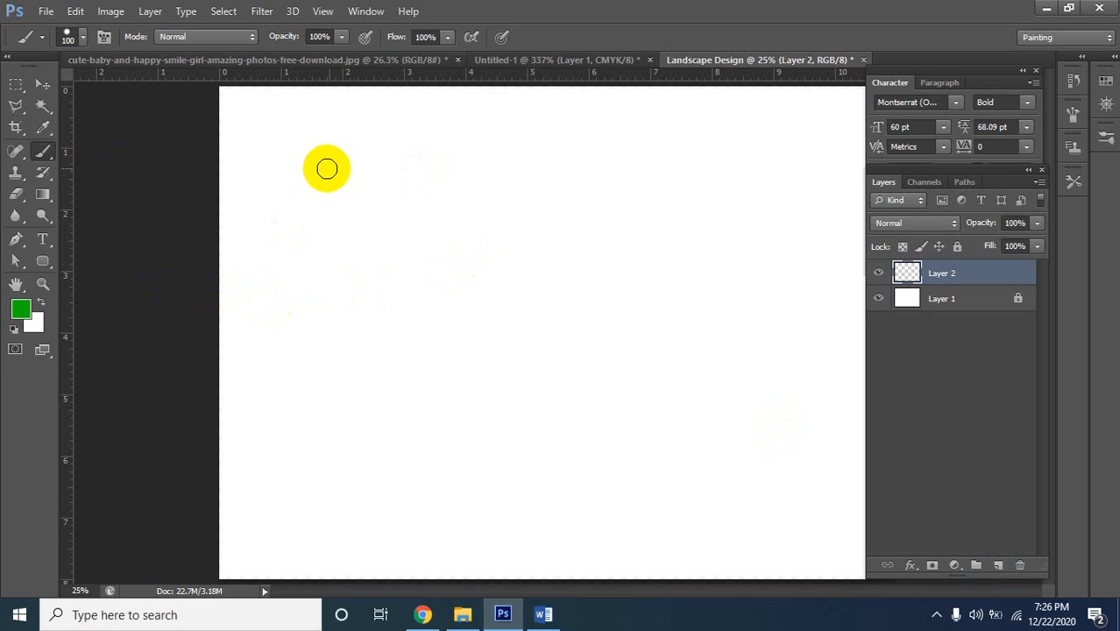
Paint a thick green house roof outline with a triangular gable, redoing the uneven lower edge as a straight line
mouse_move(348, 171)
left_mouse_down()
mouse_move(662, 201)
mouse_move(745, 201)
mouse_move(745, 178)
mouse_move(831, 260)
mouse_move(333, 254)
left_mouse_up()
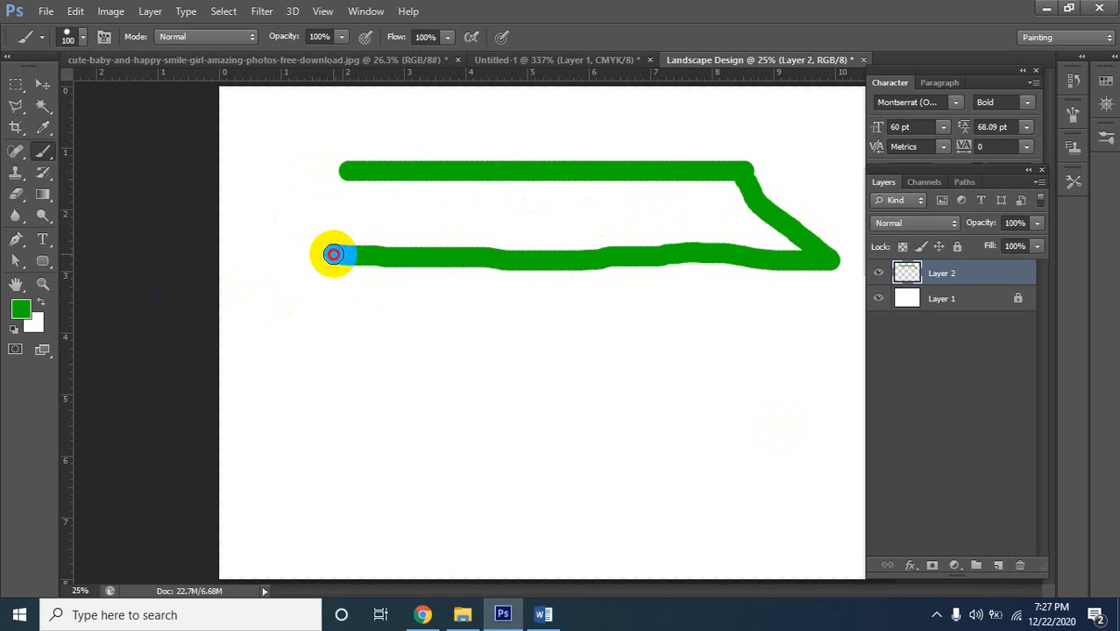
key("ctrl+z")
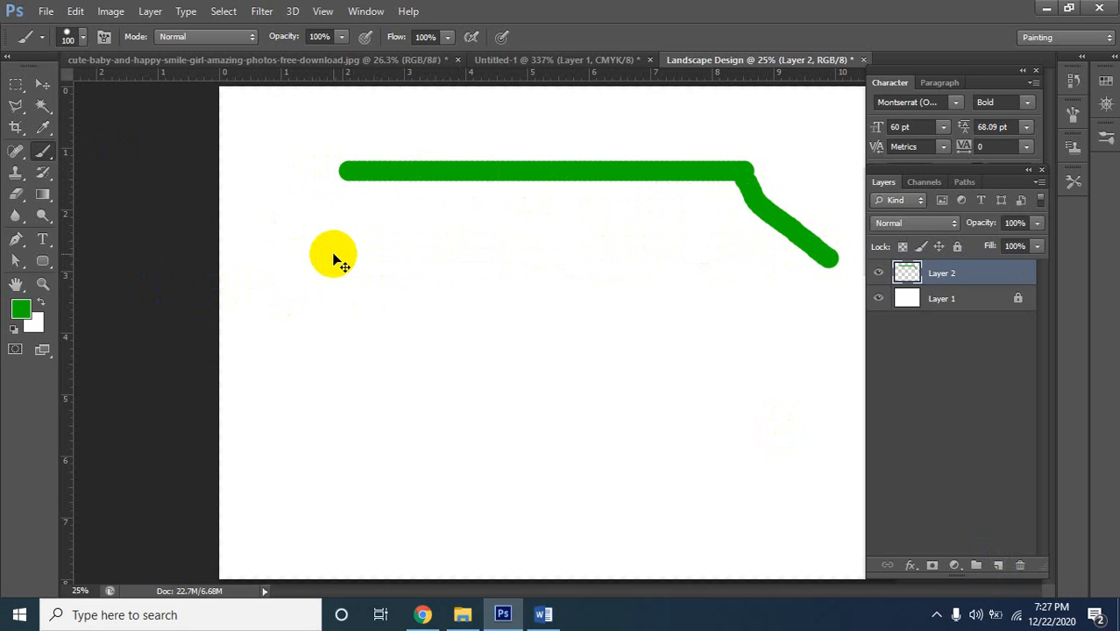
mouse_move(824, 261)
left_mouse_down()
mouse_move(483, 252)
mouse_move(204, 261)
mouse_move(356, 170)
mouse_move(343, 177)
mouse_move(398, 251)
left_mouse_up()
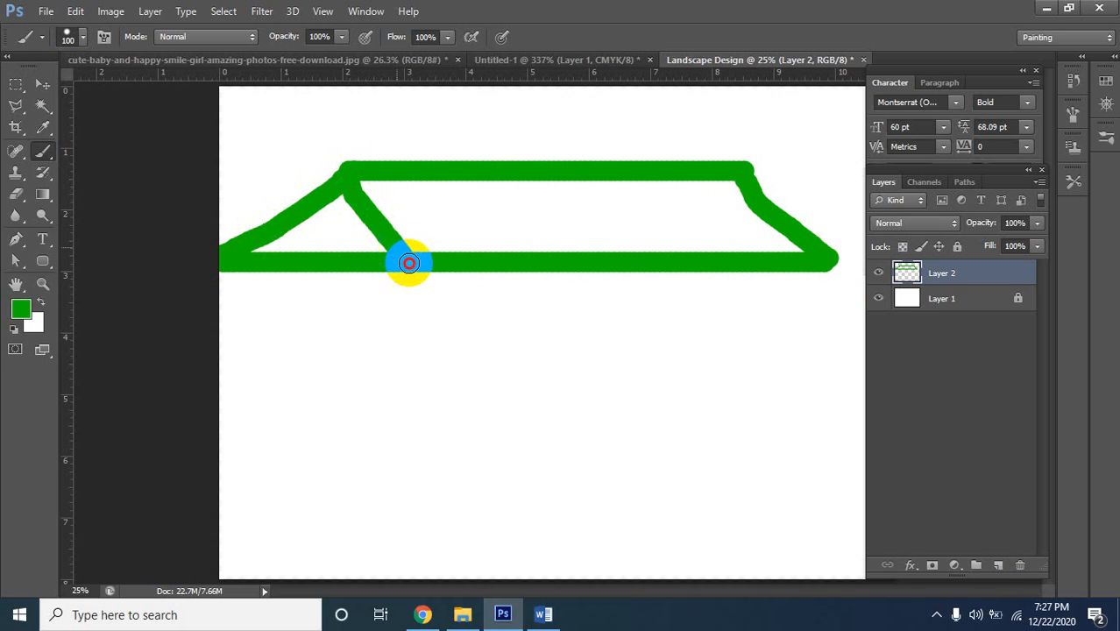
Paint the house's outer walls and base line below the roof, plus a vertical divider beneath the gable
mouse_move(258, 265)
left_mouse_down()
mouse_move(261, 437)
mouse_move(440, 452)
mouse_move(817, 453)
left_mouse_up()
left_click_drag(813, 279, 812, 457)
mouse_move(466, 321)
left_mouse_down()
mouse_move(461, 445)
mouse_move(462, 317)
mouse_move(577, 339)
mouse_move(518, 342)
left_mouse_up()
key("ctrl+z")
left_click(431, 452)
mouse_move(437, 432)
left_mouse_down()
mouse_move(451, 368)
mouse_move(433, 263)
left_mouse_up()
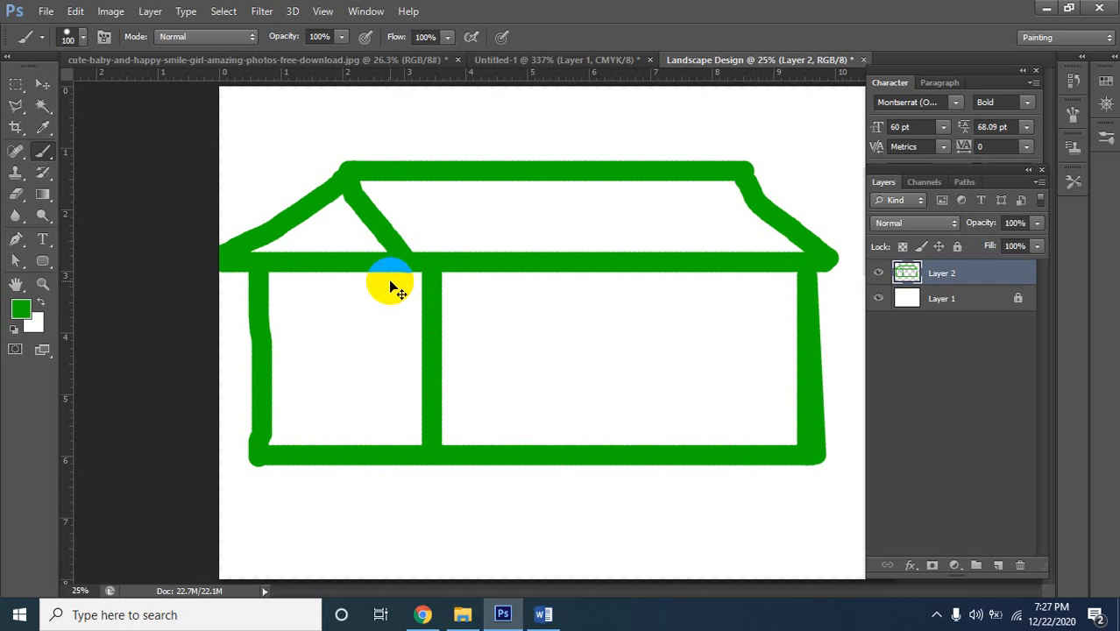
key("ctrl+z")
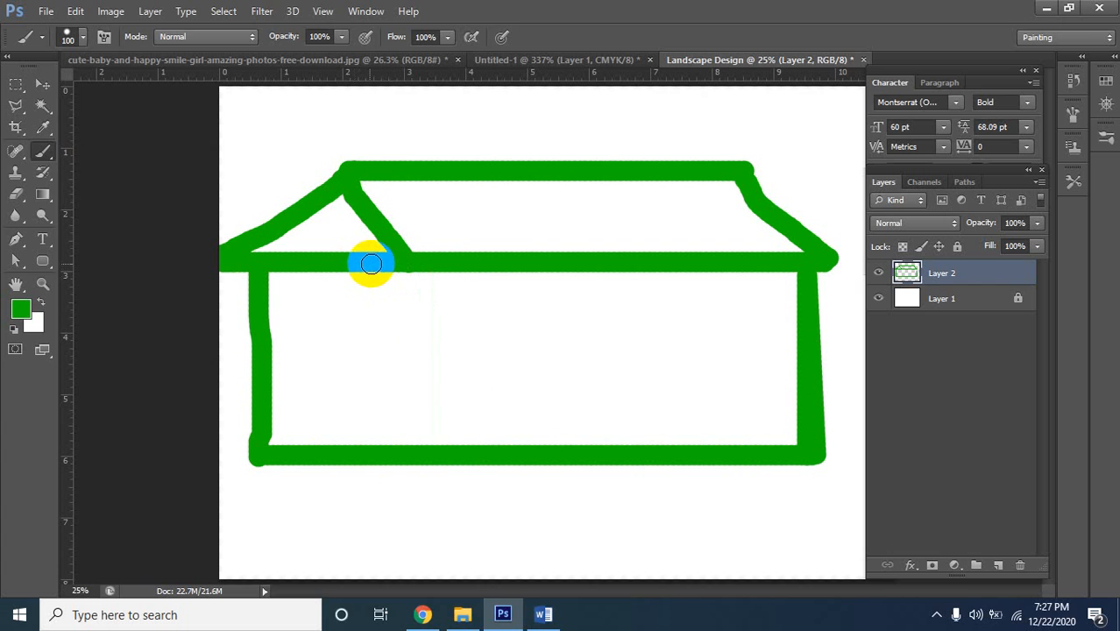
left_click_drag(381, 264, 381, 461)
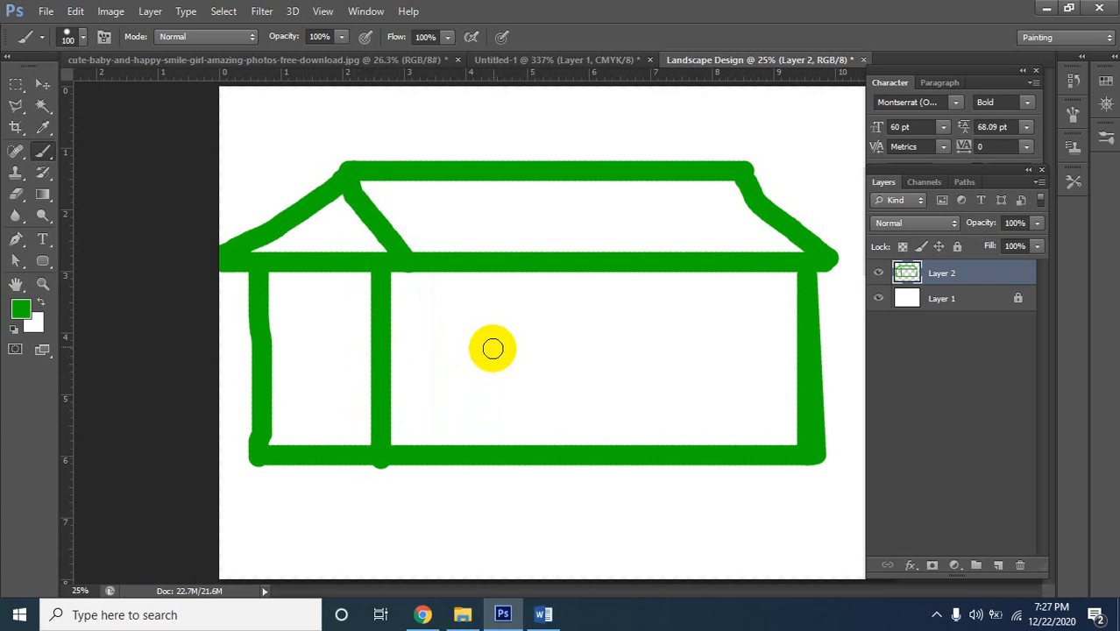
Undo the slanted first door stroke and paint a green door frame in the house's front wall
left_click_drag(501, 329, 501, 428)
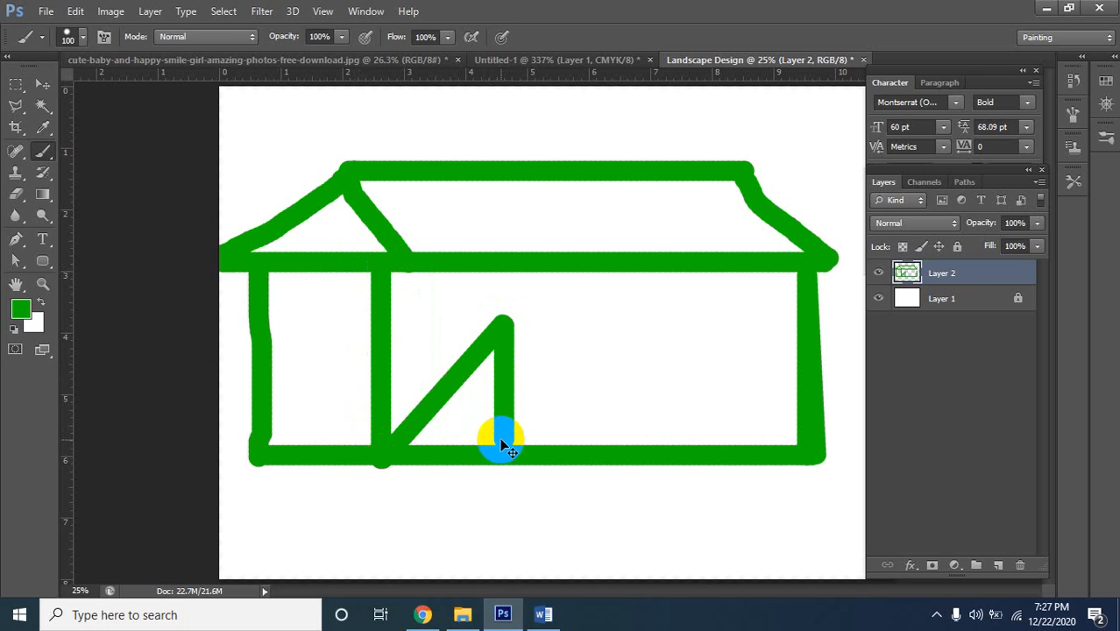
key("ctrl+z")
mouse_move(512, 355)
left_mouse_down()
mouse_move(510, 450)
mouse_move(522, 345)
mouse_move(602, 350)
mouse_move(617, 446)
left_mouse_up()
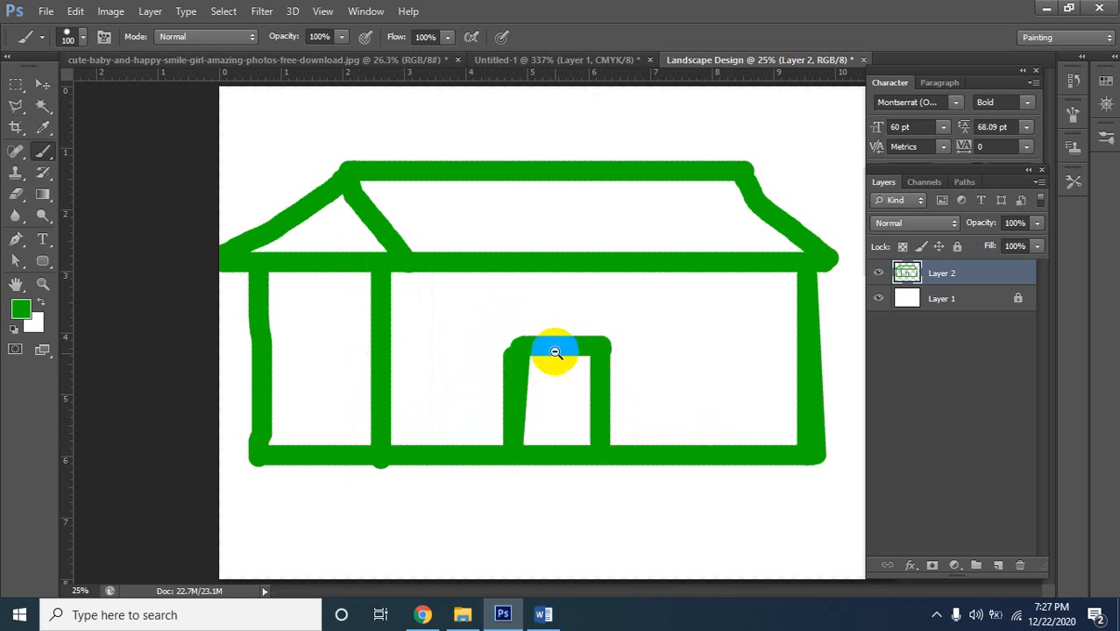
Undo all strokes of the house drawing to clear Layer 2
left_click(554, 306, "alt")
left_click(552, 383, "alt")
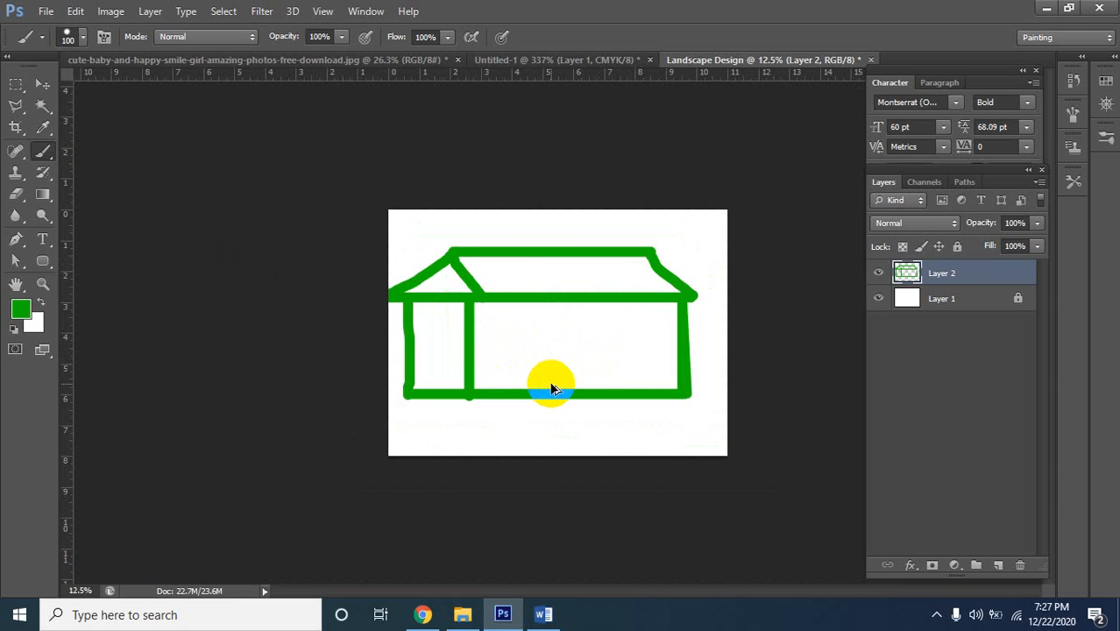
key("ctrl+z")
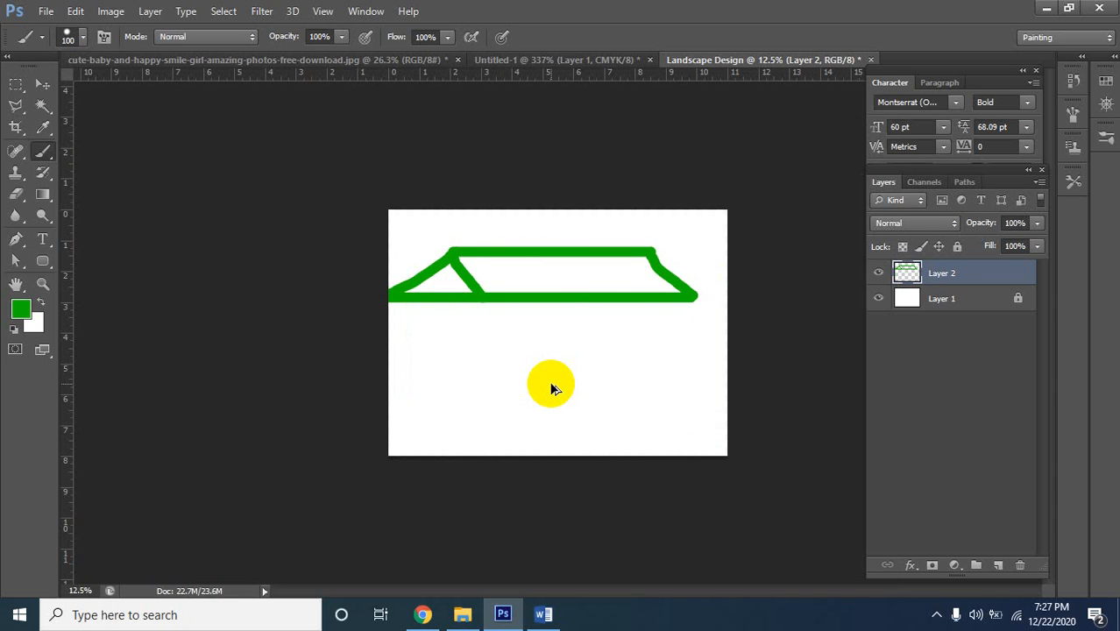
key("ctrl+z")
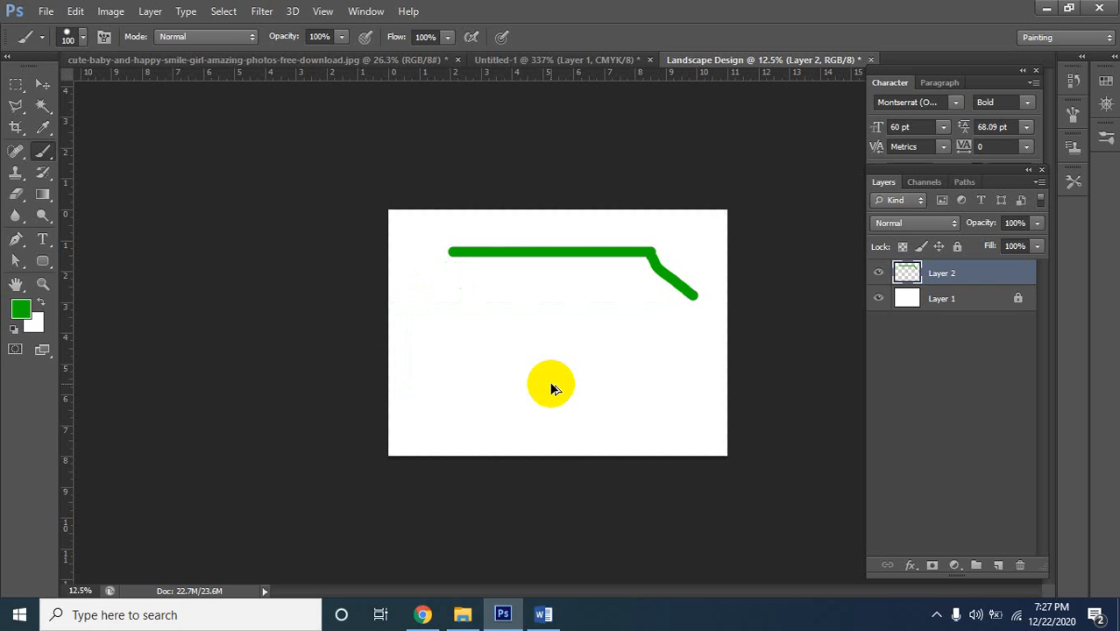
key("ctrl+z")
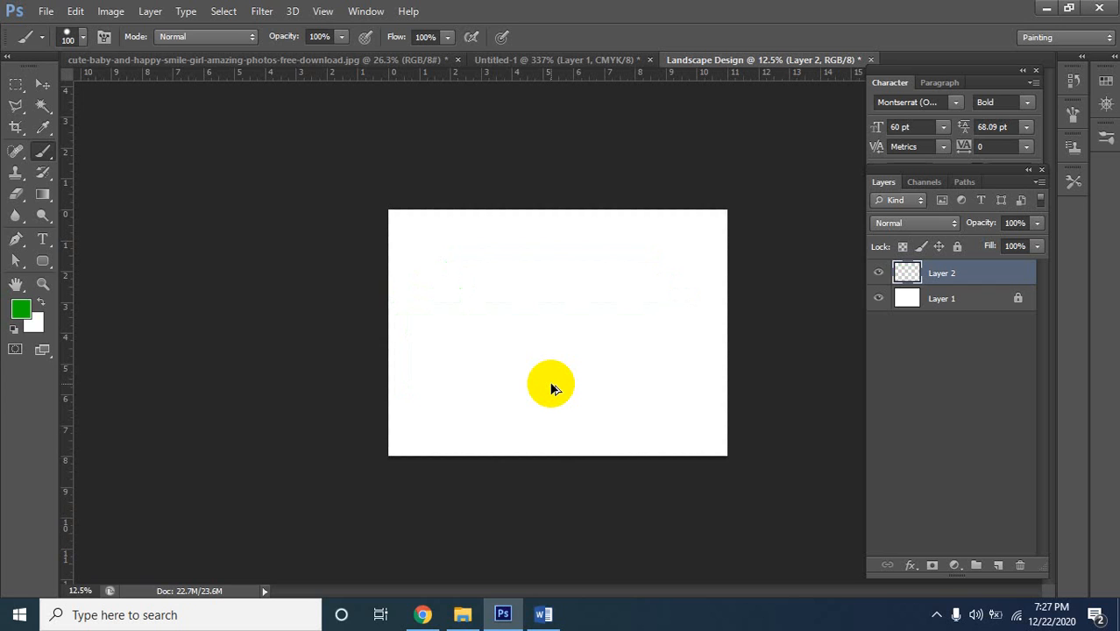
Enlarge the brush to 700 px and paint a wide green stroke across the upper canvas and another down its centre
left_click(529, 251)
left_click(527, 258)
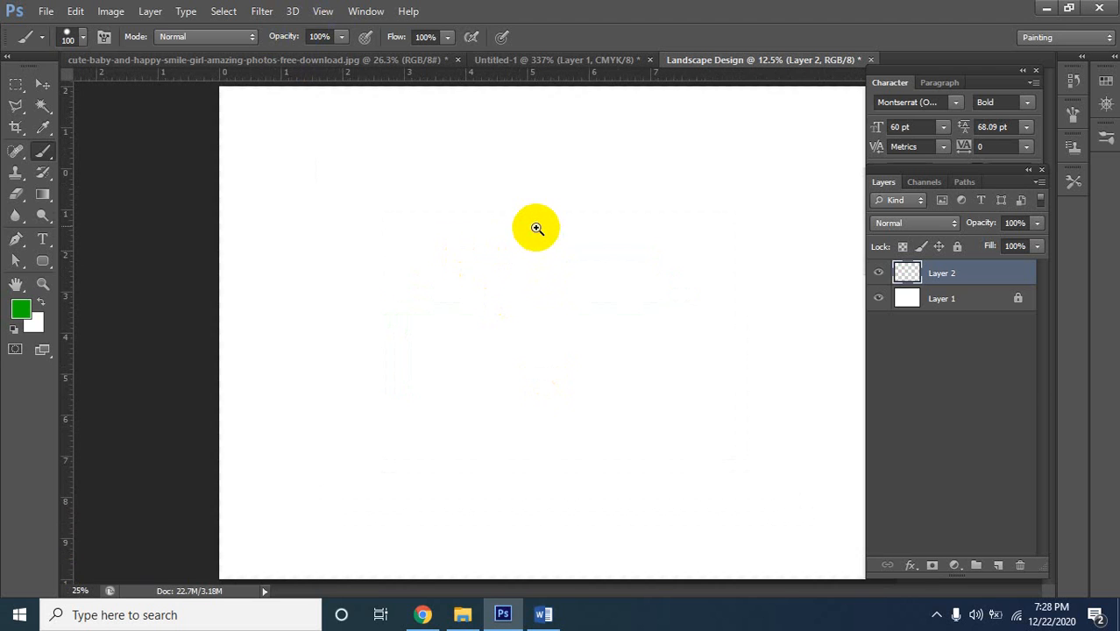
left_click(533, 228)
left_click(535, 189, "alt")
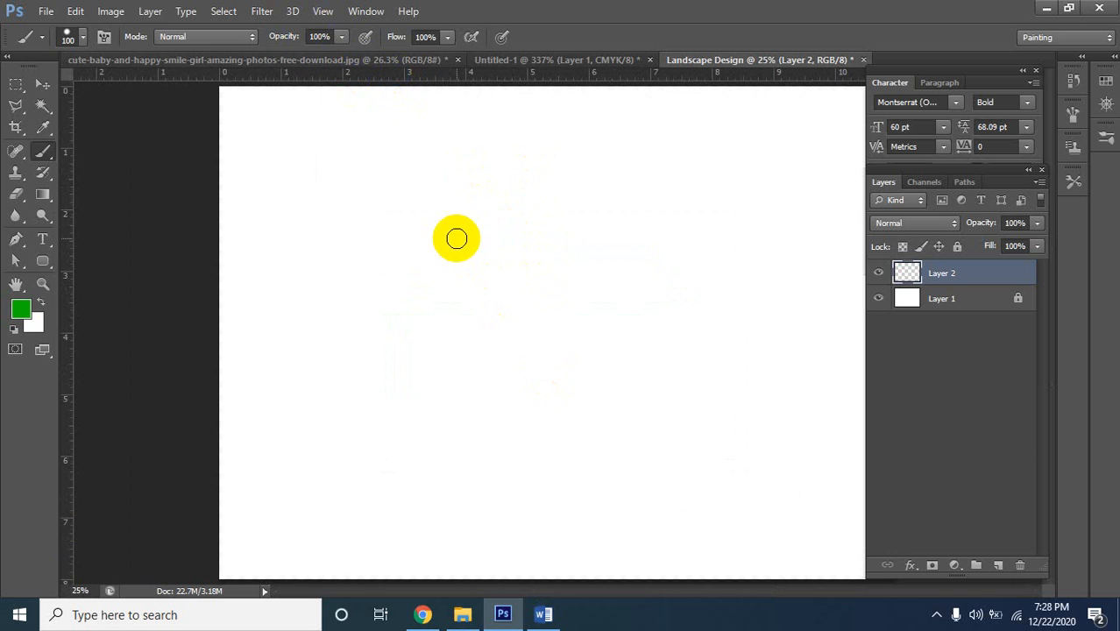
key("bracketright")
key("bracketright")
key("bracketright")
key("bracketright")
key("bracketright")
key("bracketright")
key("bracketright")
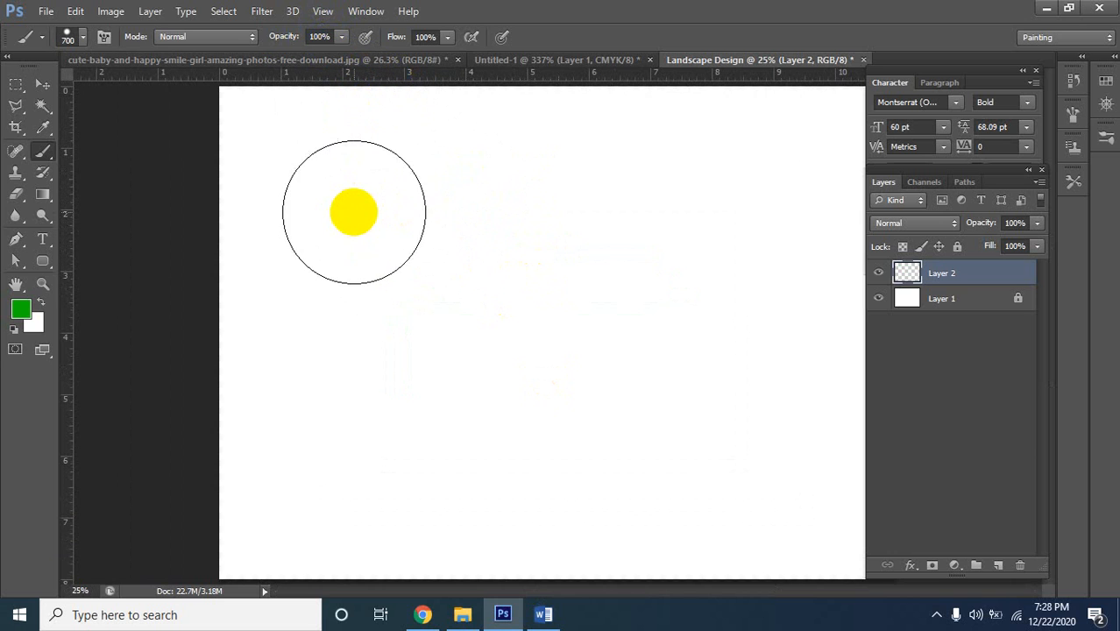
left_click_drag(320, 198, 568, 237)
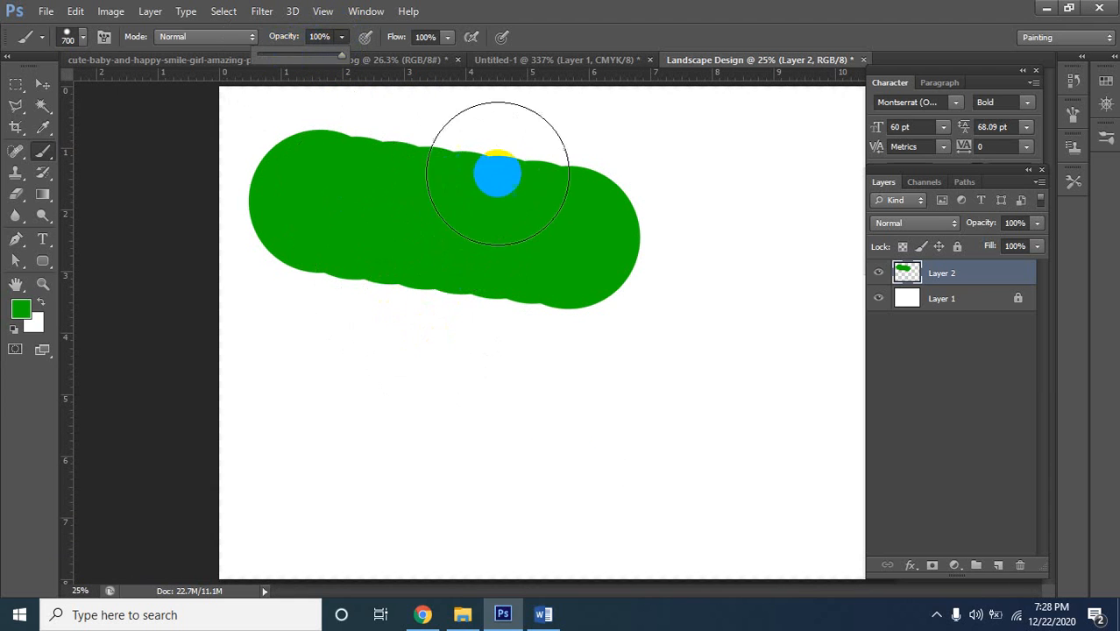
left_click_drag(556, 174, 529, 438)
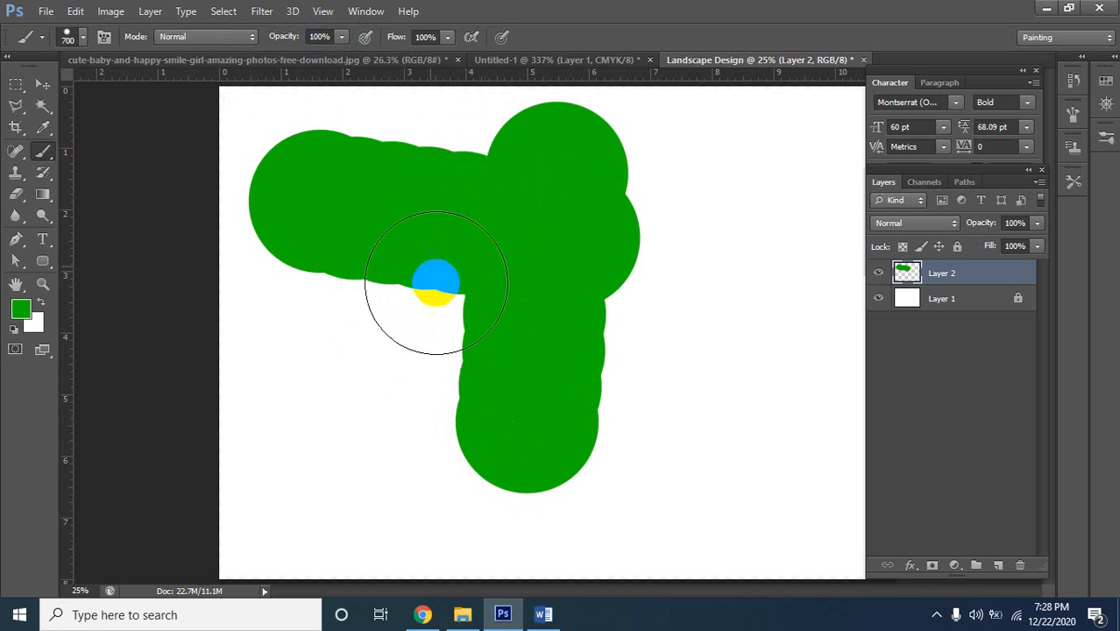
Set the brush opacity to 29% and paint a translucent horizontal band across the lower canvas
left_click(339, 37)
left_click_drag(285, 63, 283, 50)
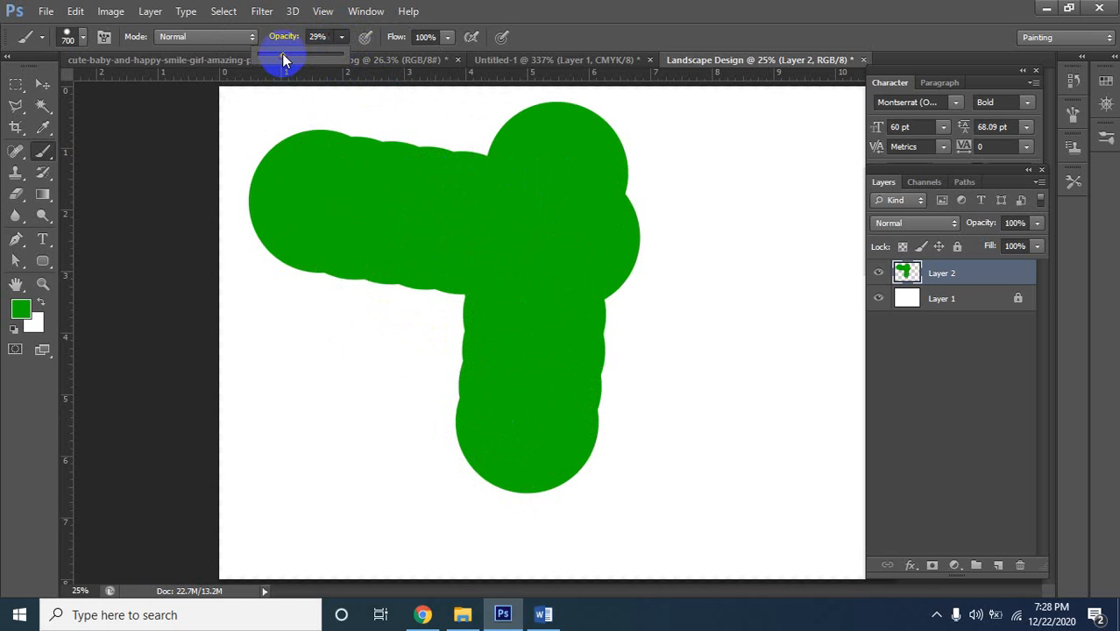
mouse_move(358, 406)
left_mouse_down()
mouse_move(349, 393)
mouse_move(410, 401)
left_mouse_up()
mouse_move(681, 419)
left_mouse_down()
mouse_move(718, 417)
mouse_move(712, 426)
left_mouse_up()
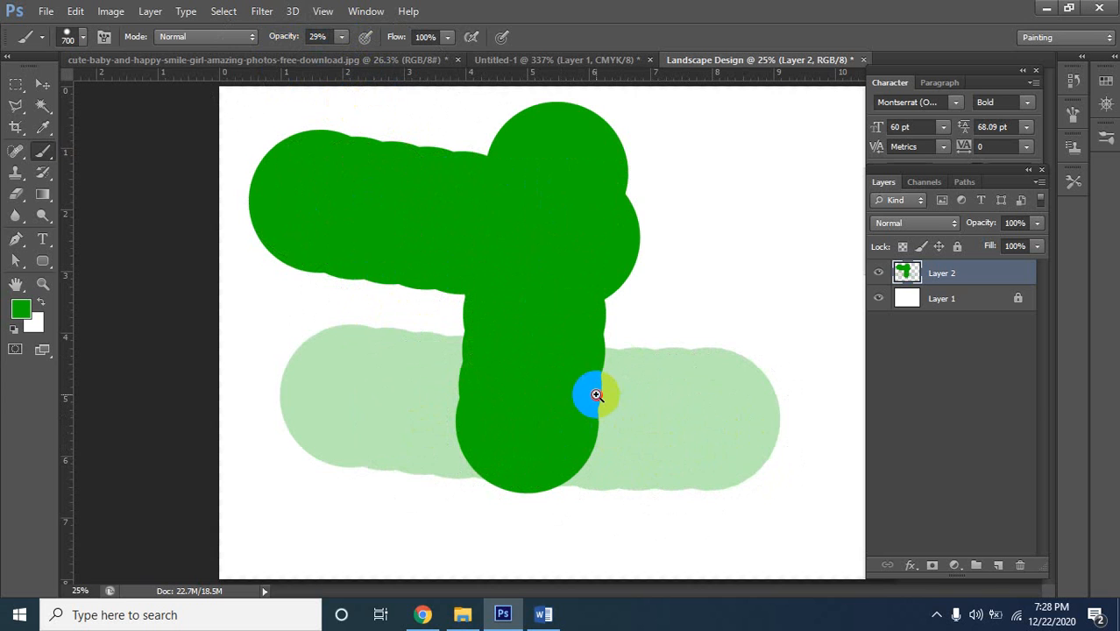
Inspect the overlapping strokes up close, and paint more translucent green strokes over both ends of the light band
left_click(593, 396)
left_click(579, 385)
left_click(528, 348)
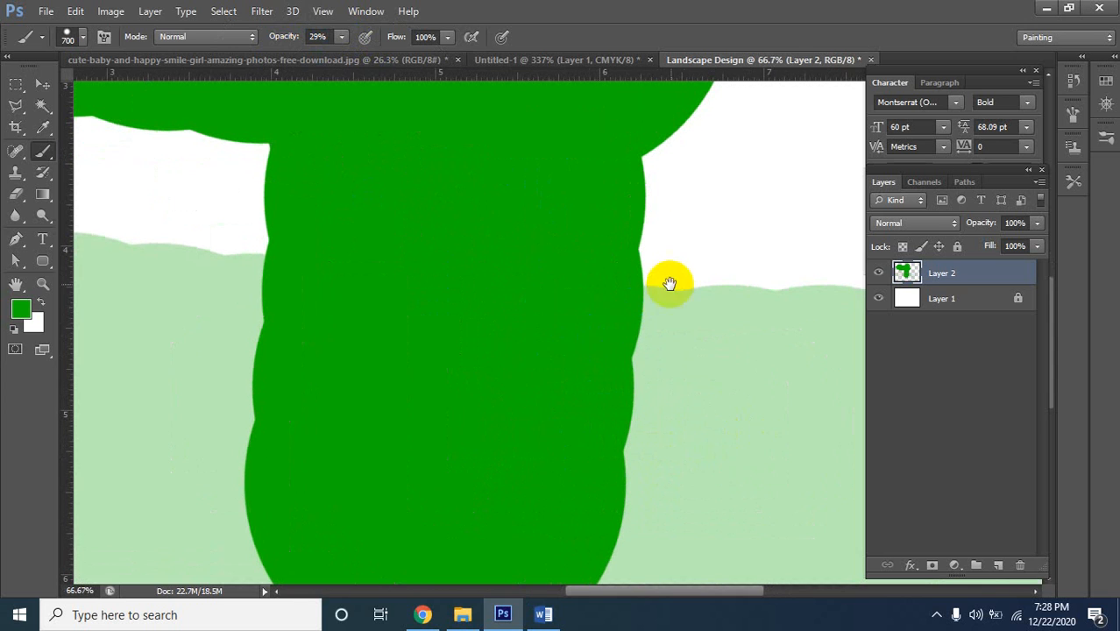
left_click(412, 309, "alt")
left_click(425, 298, "alt")
left_click(431, 342, "alt")
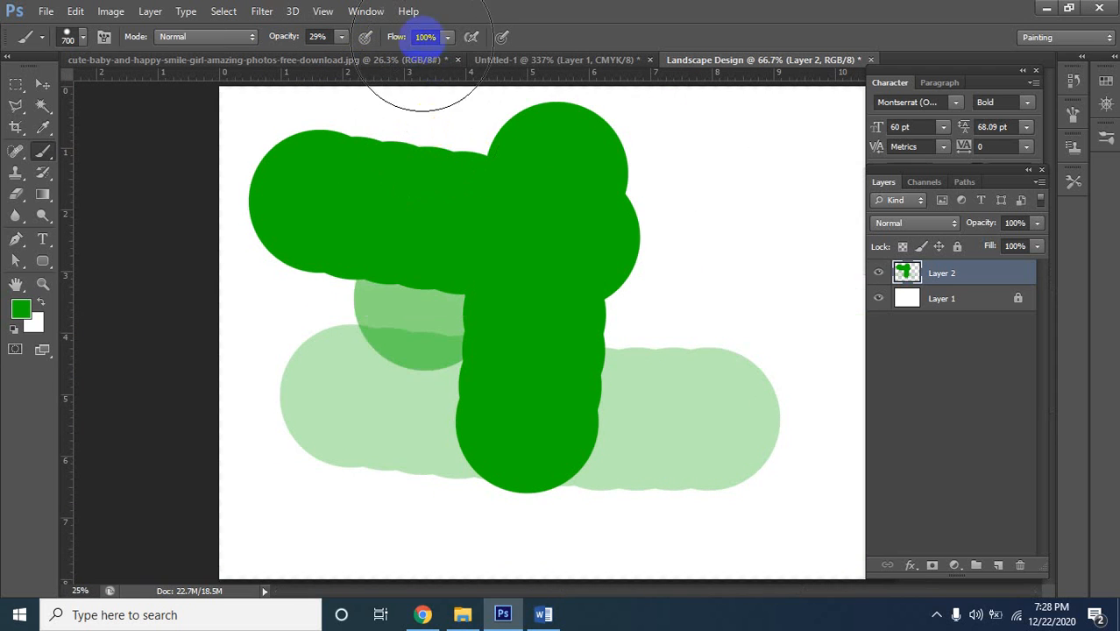
mouse_move(294, 355)
left_mouse_down()
mouse_move(321, 390)
mouse_move(383, 495)
left_mouse_up()
mouse_move(785, 372)
left_mouse_down()
mouse_move(738, 388)
mouse_move(678, 468)
left_mouse_up()
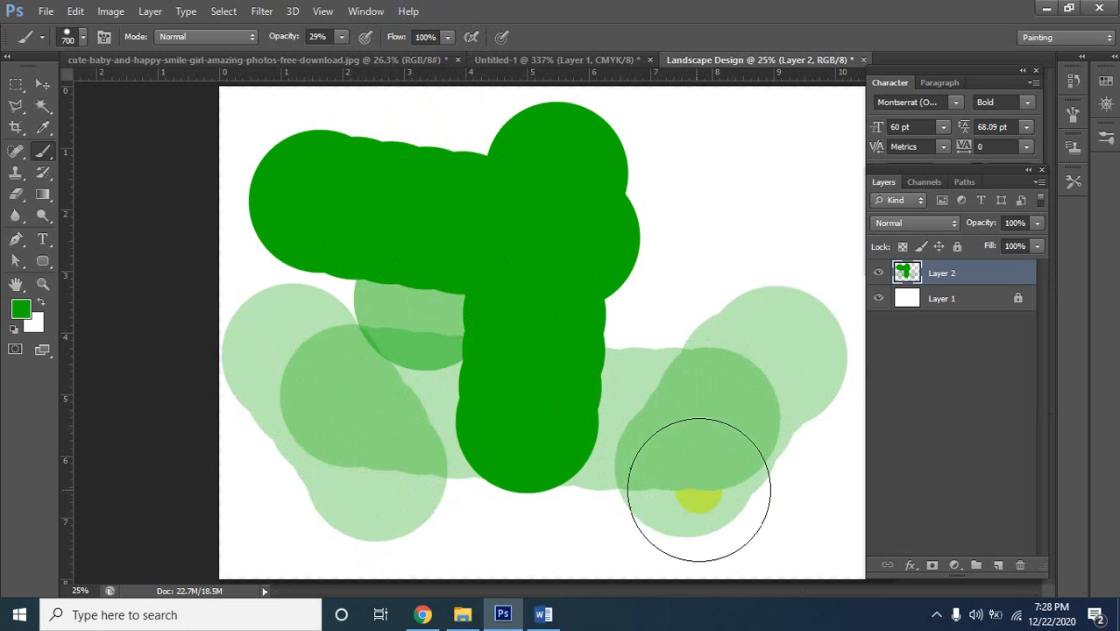
Set the brush flow to 41% and paint overlapping translucent strokes over the lower band and in the upper-right canvas corner
left_click(426, 37)
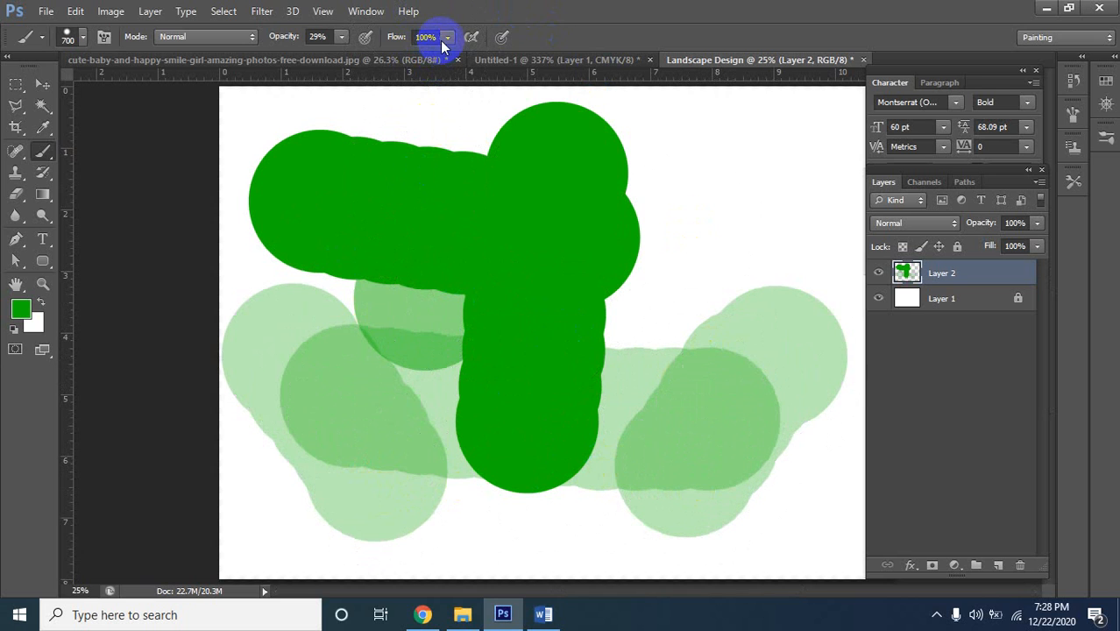
left_click(398, 57)
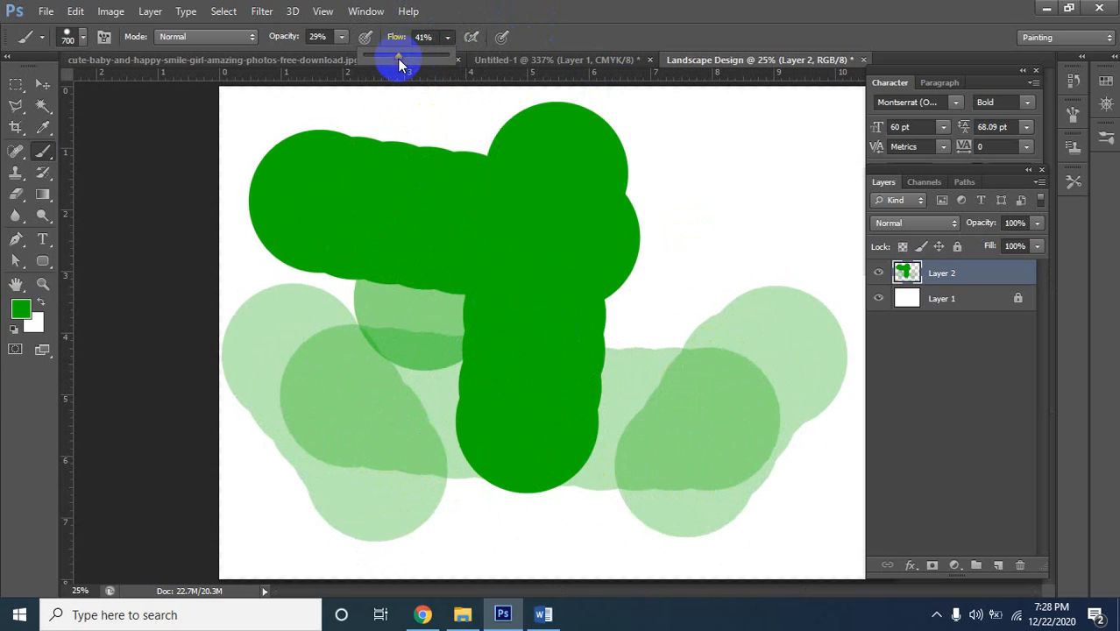
mouse_move(671, 339)
left_mouse_down()
mouse_move(643, 460)
mouse_move(415, 415)
mouse_move(375, 380)
mouse_move(400, 384)
mouse_move(325, 375)
mouse_move(334, 430)
mouse_move(379, 386)
left_mouse_up()
mouse_move(777, 152)
left_mouse_down()
mouse_move(795, 179)
mouse_move(773, 167)
mouse_move(783, 185)
mouse_move(827, 171)
mouse_move(805, 191)
mouse_move(808, 163)
mouse_move(795, 183)
mouse_move(794, 170)
left_mouse_up()
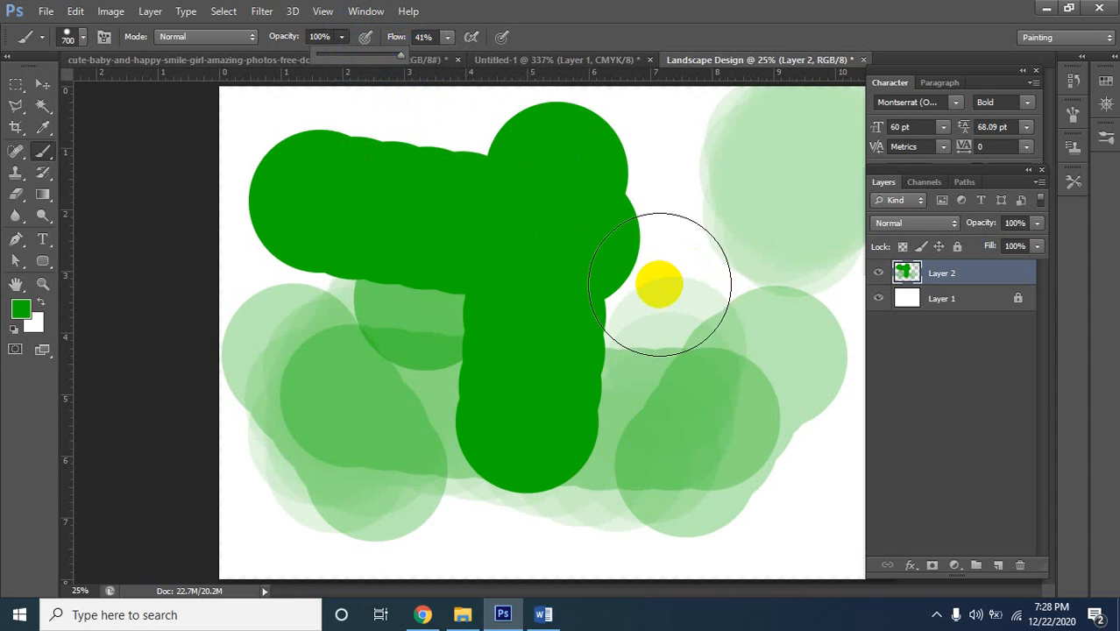
Undo all the green test strokes and the creation of the layer that holds them
key("ctrl+alt+z")
key("ctrl+alt+z")
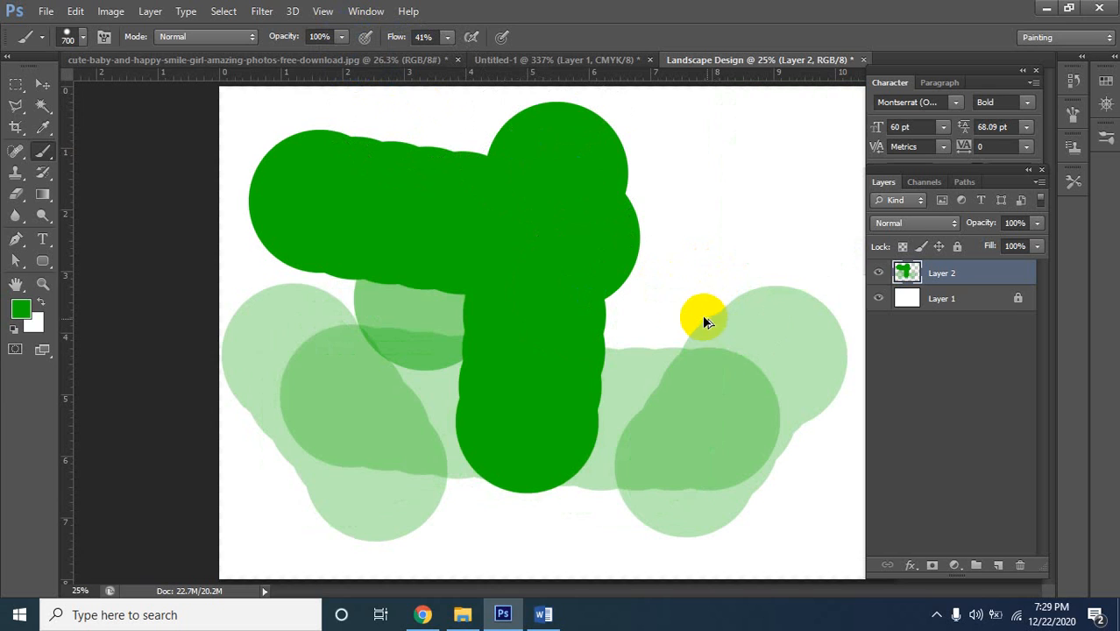
key("ctrl+alt+z")
key("ctrl+alt+z")
key("ctrl+alt+z")
key("ctrl+alt+z")
key("ctrl+alt+z")
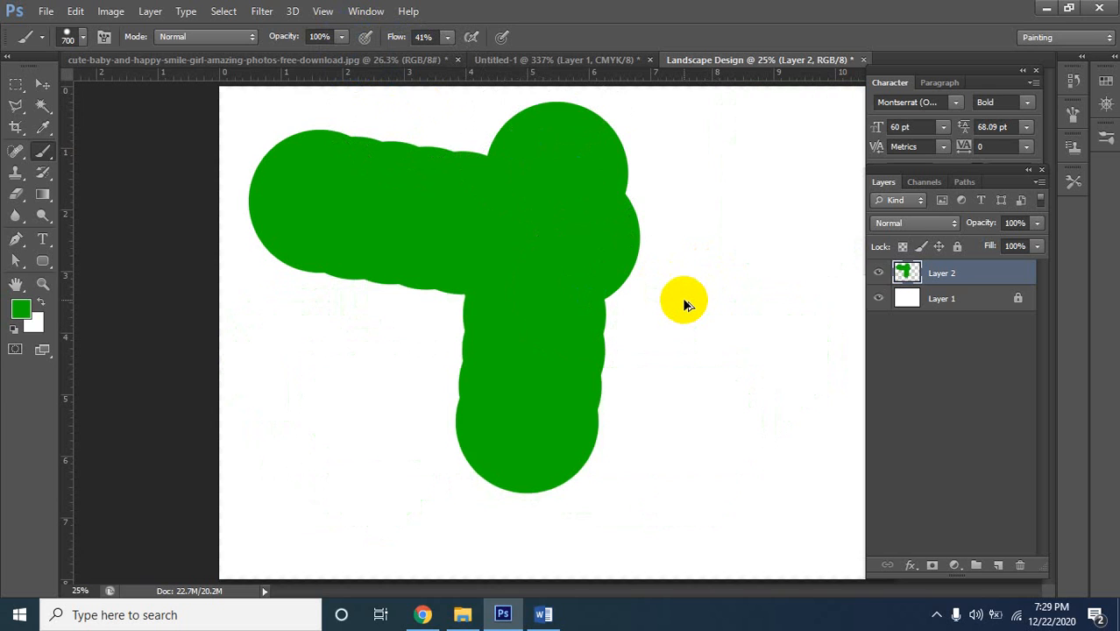
key("ctrl+alt+z")
key("ctrl+alt+z")
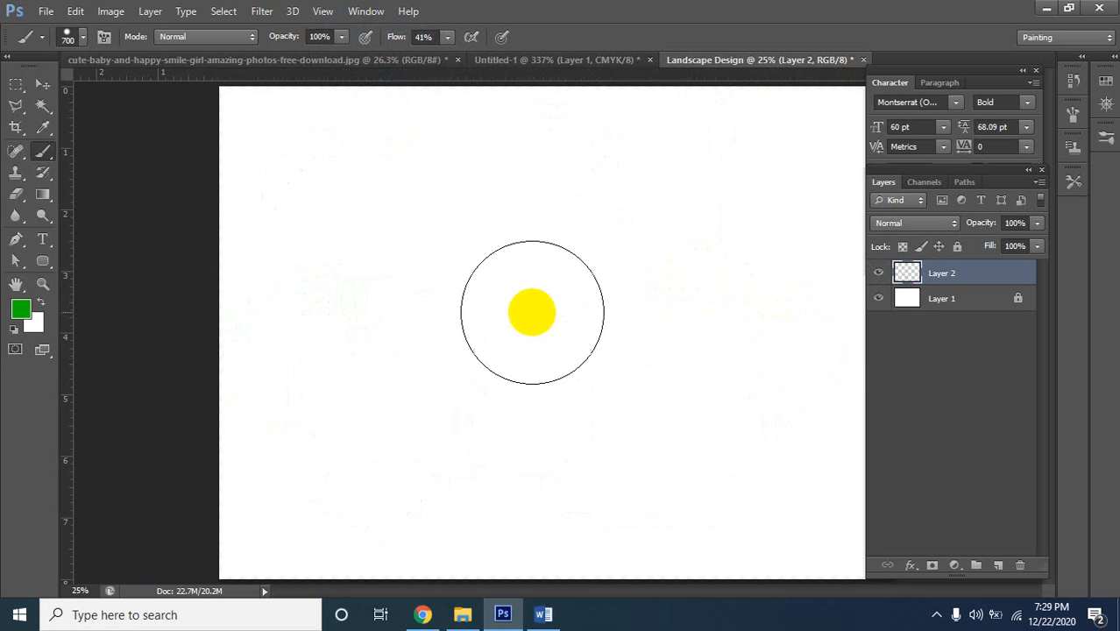
key("ctrl+alt+z")
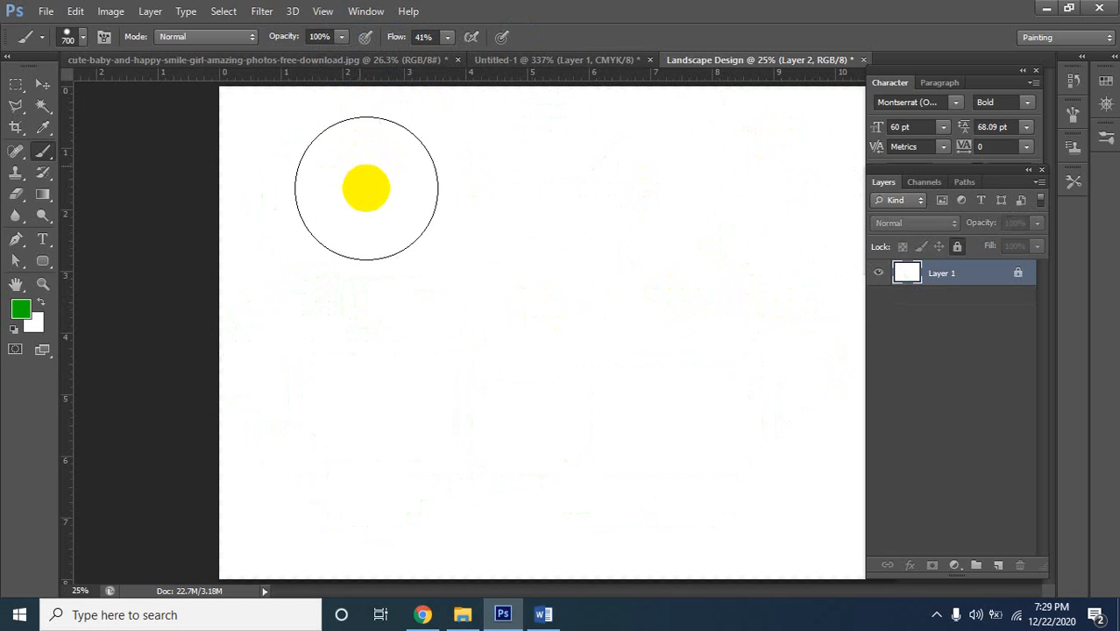
Add a new layer above Layer 1 and reduce the brush size to 175 px
key("bracketleft")
key("bracketleft")
key("bracketleft")
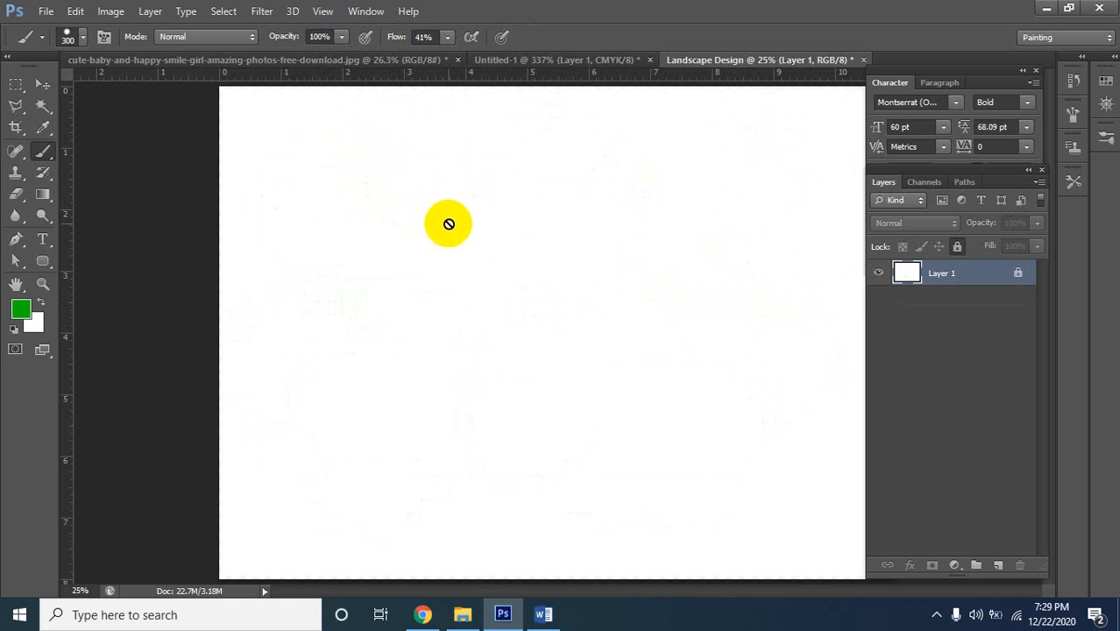
left_click(1001, 565)
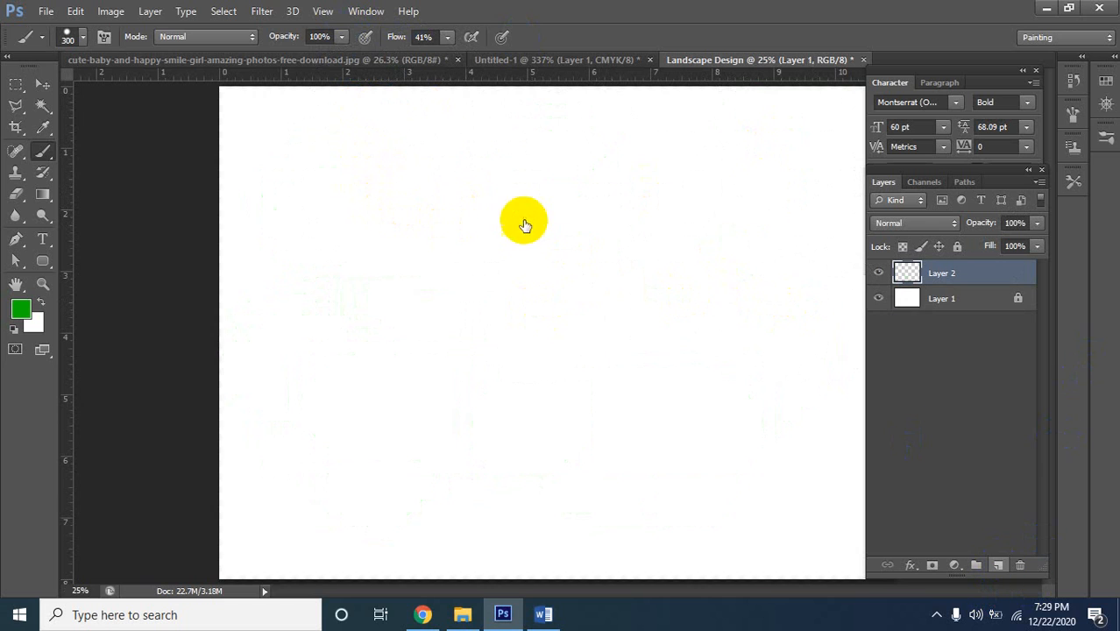
key("bracketleft")
key("bracketleft")
key("bracketleft")
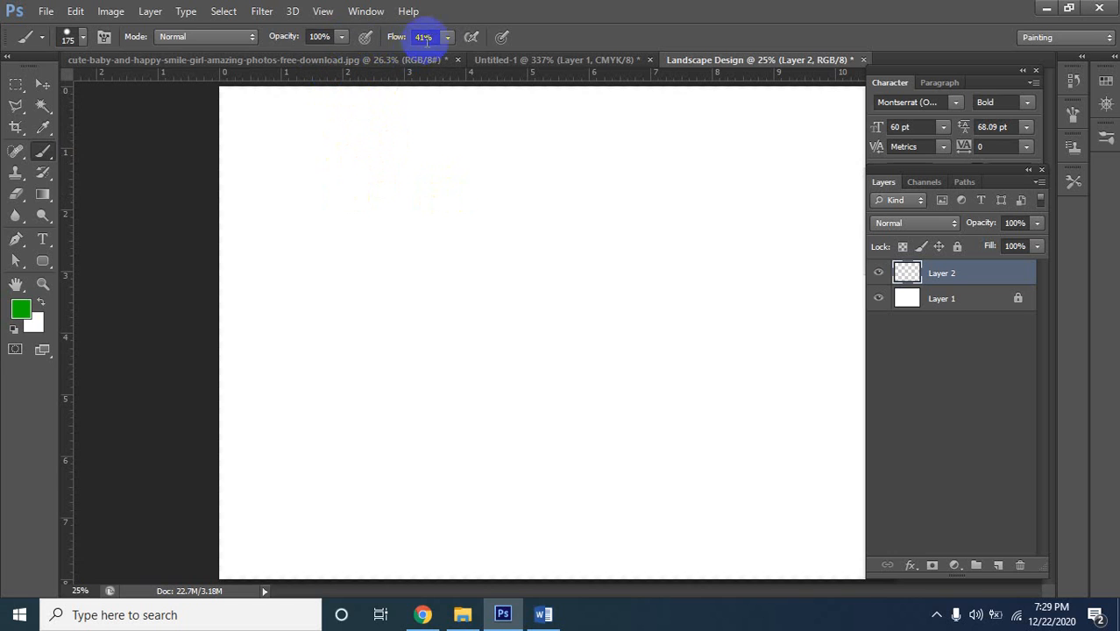
Restore the flow to 100% and paint a short vertical stroke at reduced opacity near the canvas centre, restoring opacity to 100%
left_click_drag(447, 38, 532, 58)
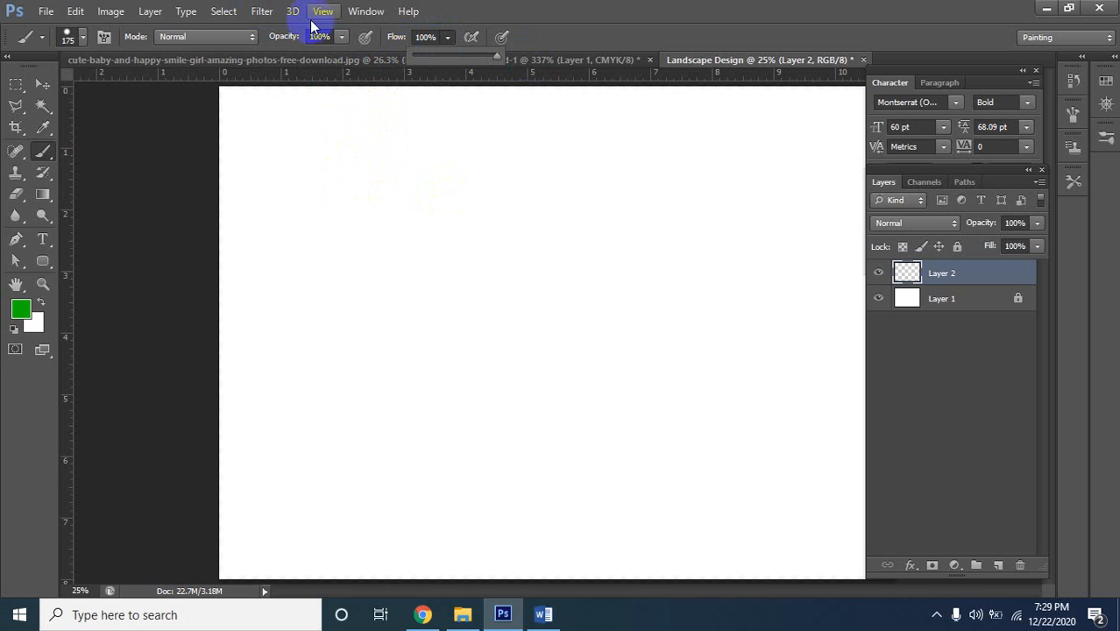
left_click_drag(333, 50, 343, 75)
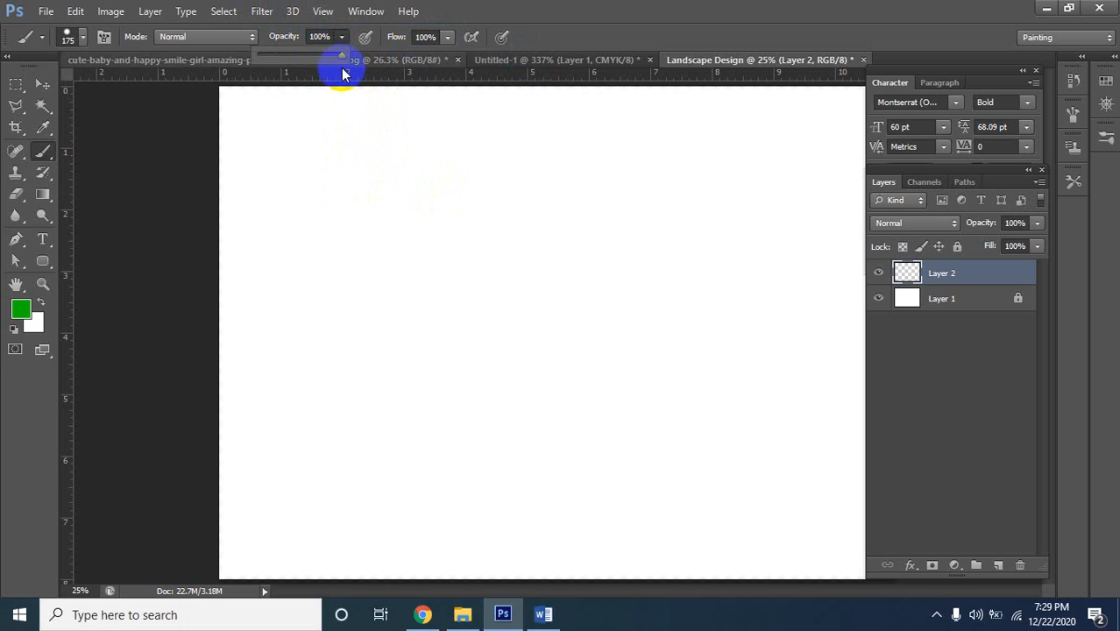
mouse_move(526, 200)
left_mouse_down()
mouse_move(540, 287)
mouse_move(533, 203)
mouse_move(540, 272)
mouse_move(541, 212)
mouse_move(542, 268)
mouse_move(551, 247)
left_mouse_up()
left_click(321, 47)
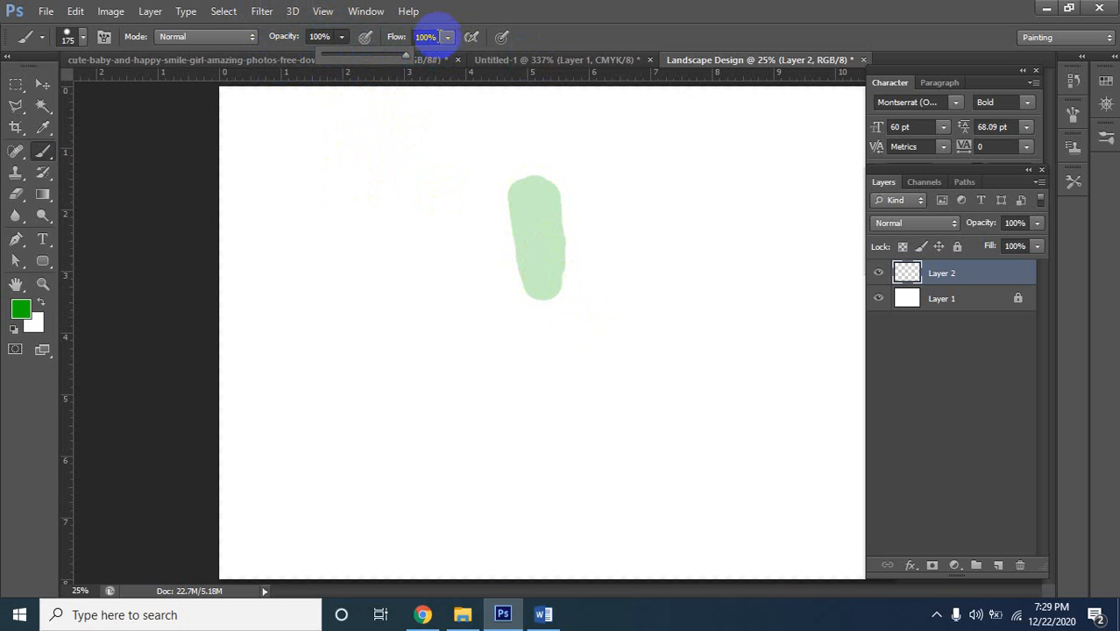
Set the brush flow to 45% and build up a short vertical green stroke beside the pale one
left_click_drag(442, 41, 400, 48)
left_click(601, 193)
mouse_move(603, 267)
left_mouse_down()
mouse_move(603, 219)
mouse_move(603, 268)
left_mouse_up()
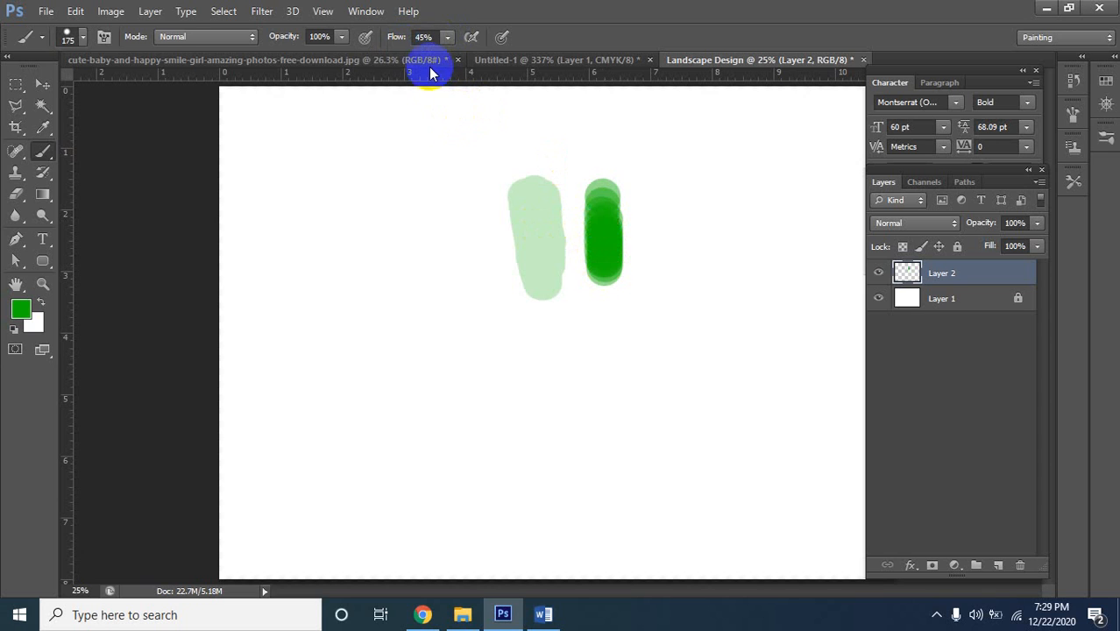
Lower the brush flow to 16% and paint layered vertical strokes on either side plus a long slanted stroke across the lower canvas
left_click(447, 37)
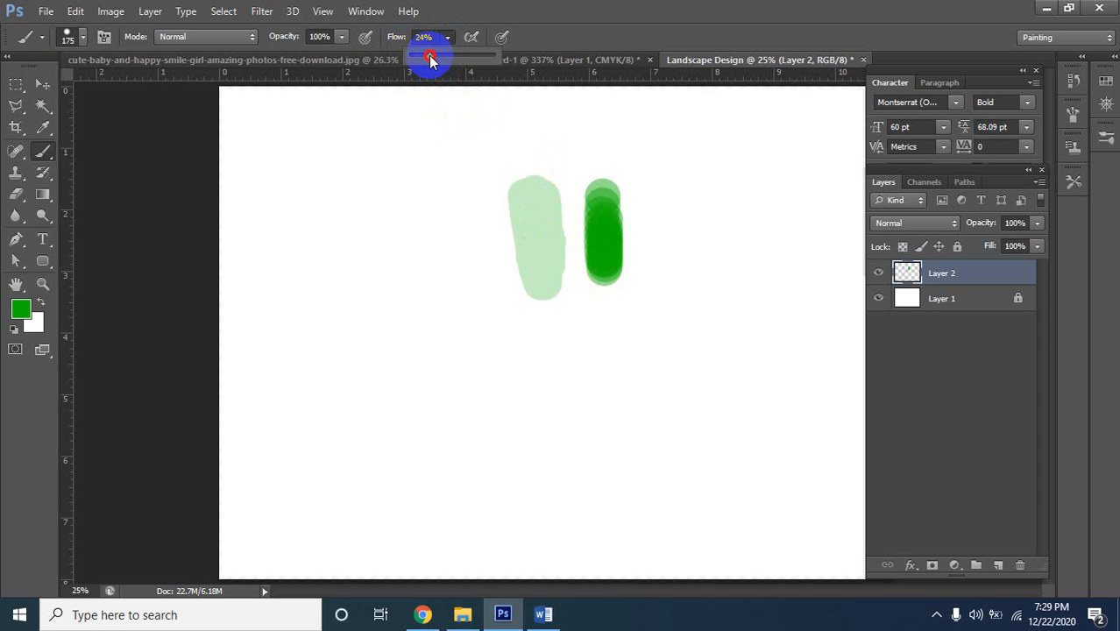
mouse_move(662, 189)
left_mouse_down()
mouse_move(662, 302)
mouse_move(661, 225)
mouse_move(660, 303)
mouse_move(660, 233)
mouse_move(660, 302)
mouse_move(667, 249)
mouse_move(651, 271)
mouse_move(686, 262)
mouse_move(698, 273)
mouse_move(665, 292)
mouse_move(674, 283)
mouse_move(640, 279)
mouse_move(718, 281)
left_mouse_up()
left_click(320, 36)
mouse_move(437, 139)
left_mouse_down()
mouse_move(440, 287)
mouse_move(449, 138)
mouse_move(451, 294)
mouse_move(450, 162)
mouse_move(451, 220)
left_mouse_up()
left_click_drag(309, 375, 797, 446)
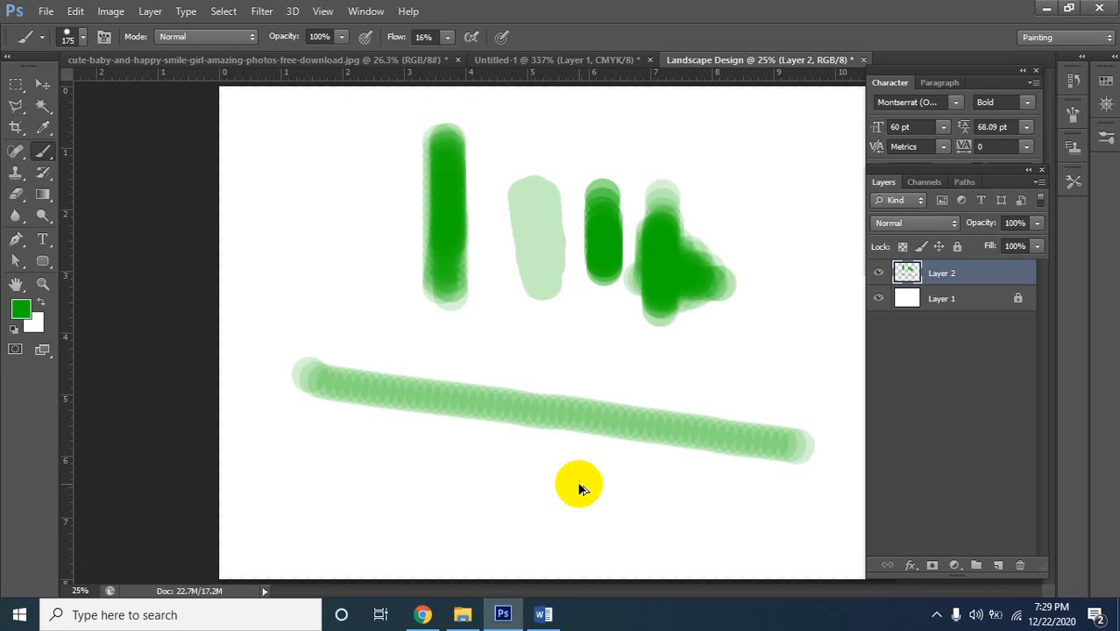
Undo all the opacity and flow test strokes on Layer 2
key("ctrl+alt+z")
key("ctrl+alt+z")
key("ctrl+alt+z")
key("ctrl+alt+z")
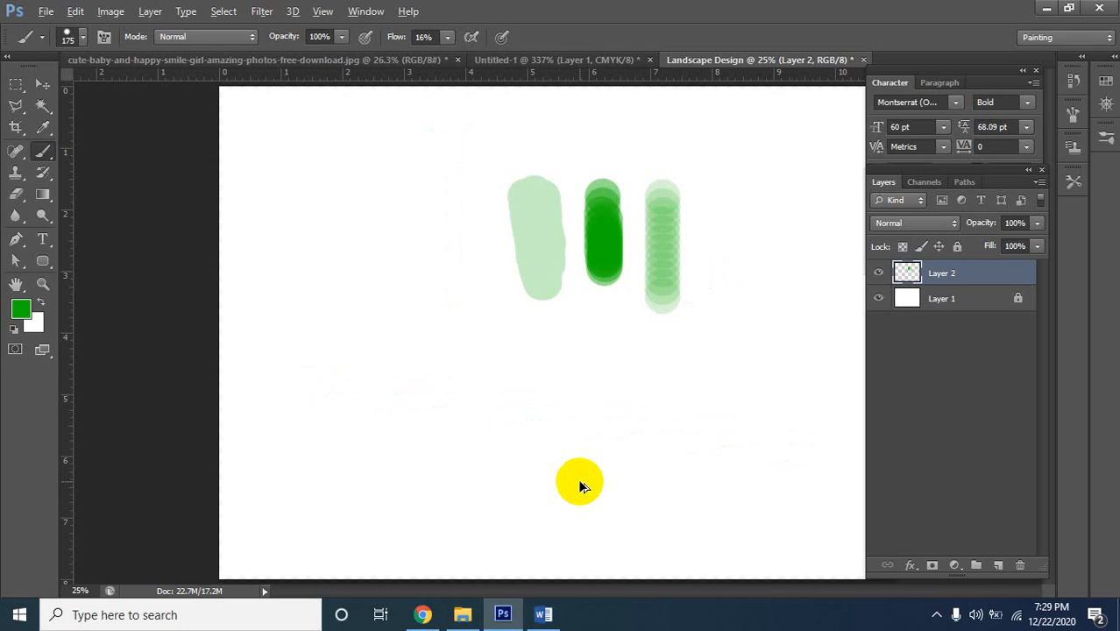
key("ctrl+alt+z")
key("ctrl+alt+z")
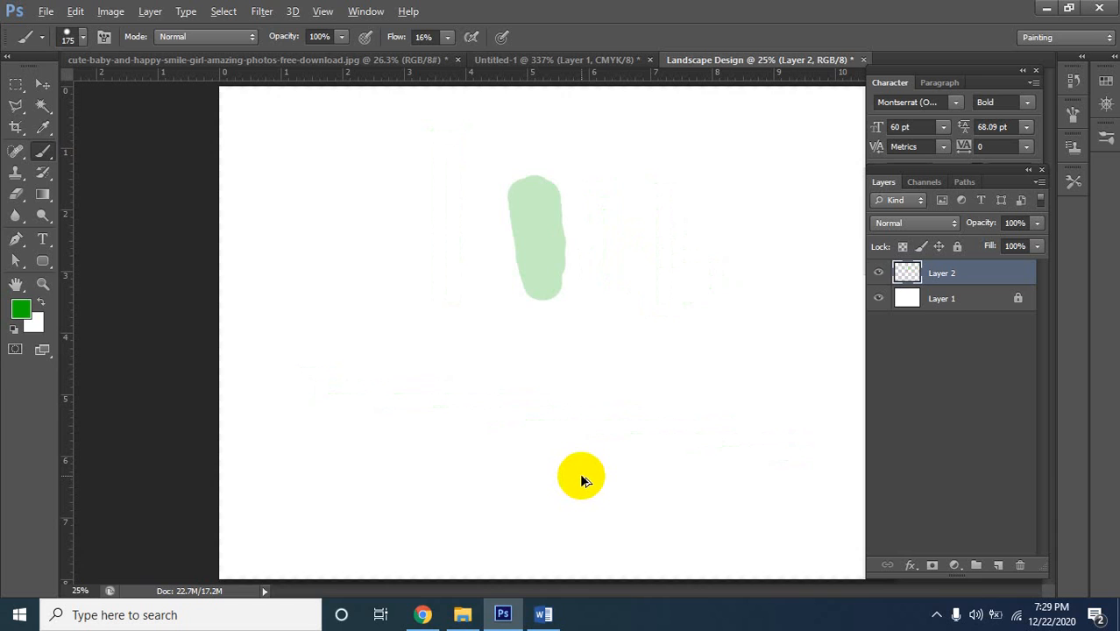
key("ctrl+alt+z")
Set the flow to 100%, enable airbrush-style build-up, and paint a curved green test stroke, undoing it again
left_click(448, 37)
left_click(472, 36)
mouse_move(495, 181)
left_mouse_down()
mouse_move(597, 391)
mouse_move(405, 392)
left_mouse_up()
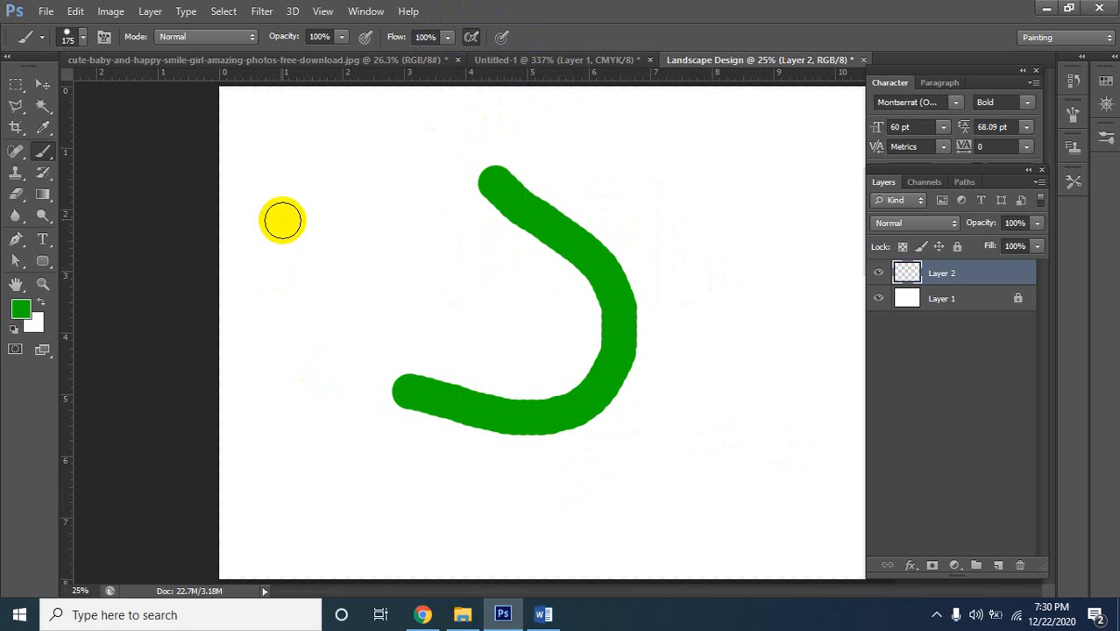
key("ctrl+z")
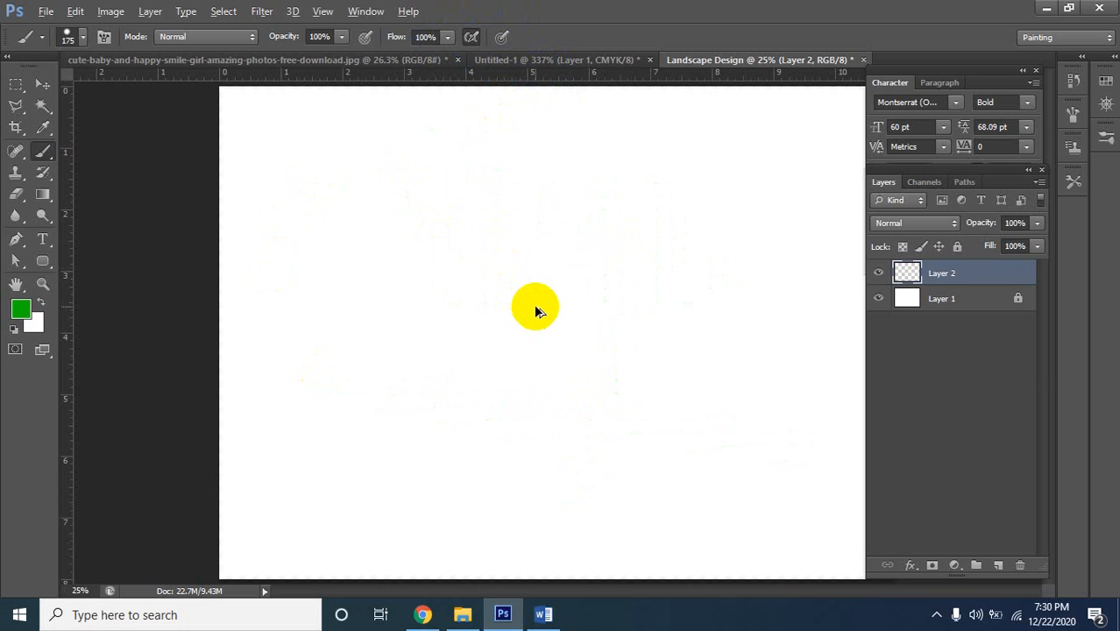
Toggle airbrush-style build-up off and on, and paint five crossing green strokes in the upper canvas with it enabled
left_click(473, 38)
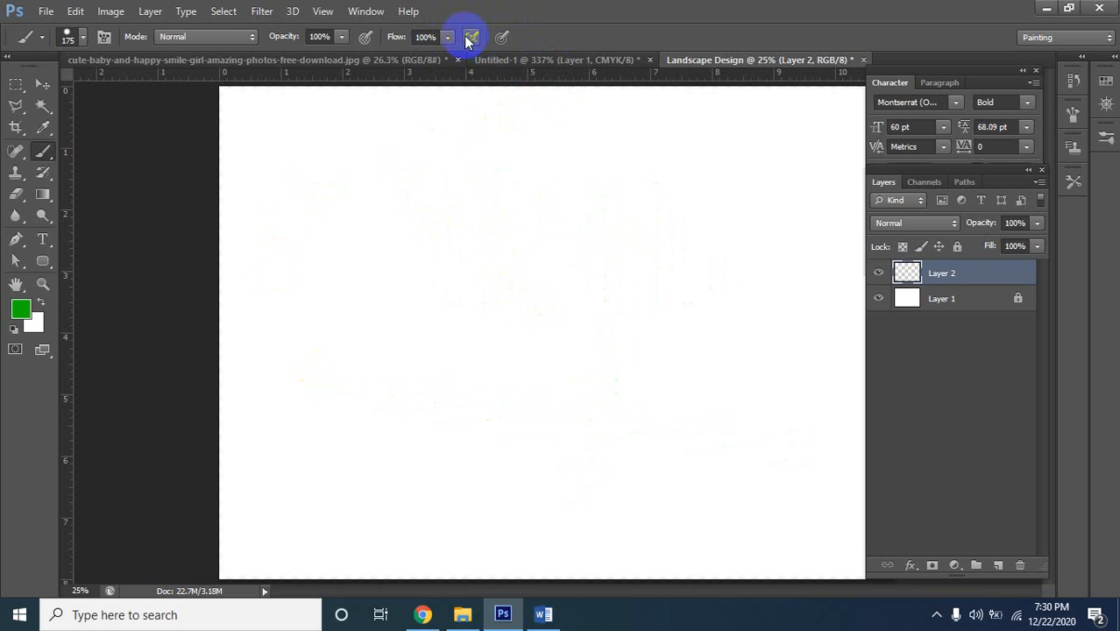
left_click(470, 38)
left_click(470, 40)
left_click_drag(395, 133, 603, 220)
left_click_drag(576, 120, 462, 222)
left_click_drag(409, 252, 465, 221)
left_click_drag(487, 117, 561, 326)
left_click_drag(402, 193, 682, 178)
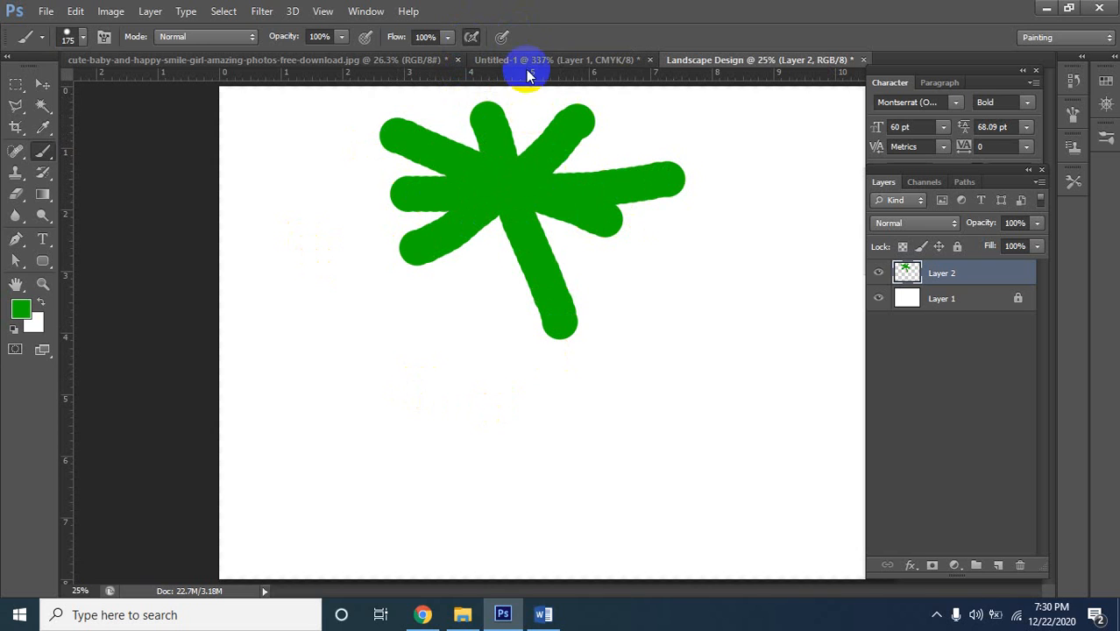
Enable pen pressure for brush size and paint a horizontal stroke, a curve crossing it, and a wavy vertical stroke
left_click(499, 37)
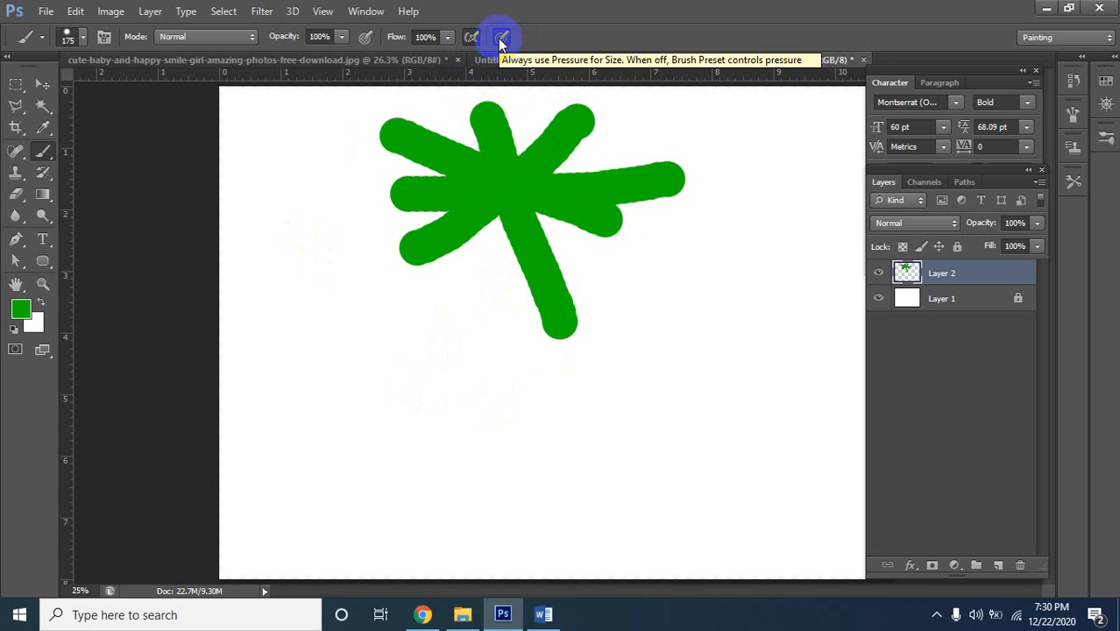
left_click_drag(357, 377, 734, 403)
mouse_move(632, 299)
left_mouse_down()
mouse_move(593, 430)
mouse_move(569, 445)
left_mouse_up()
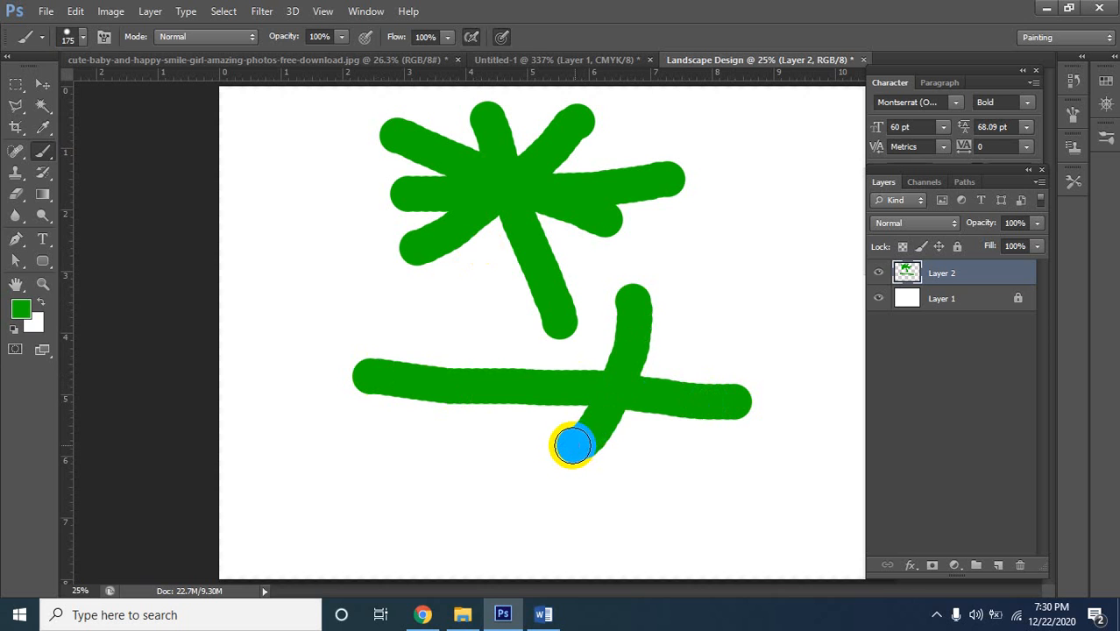
left_click_drag(813, 228, 809, 419)
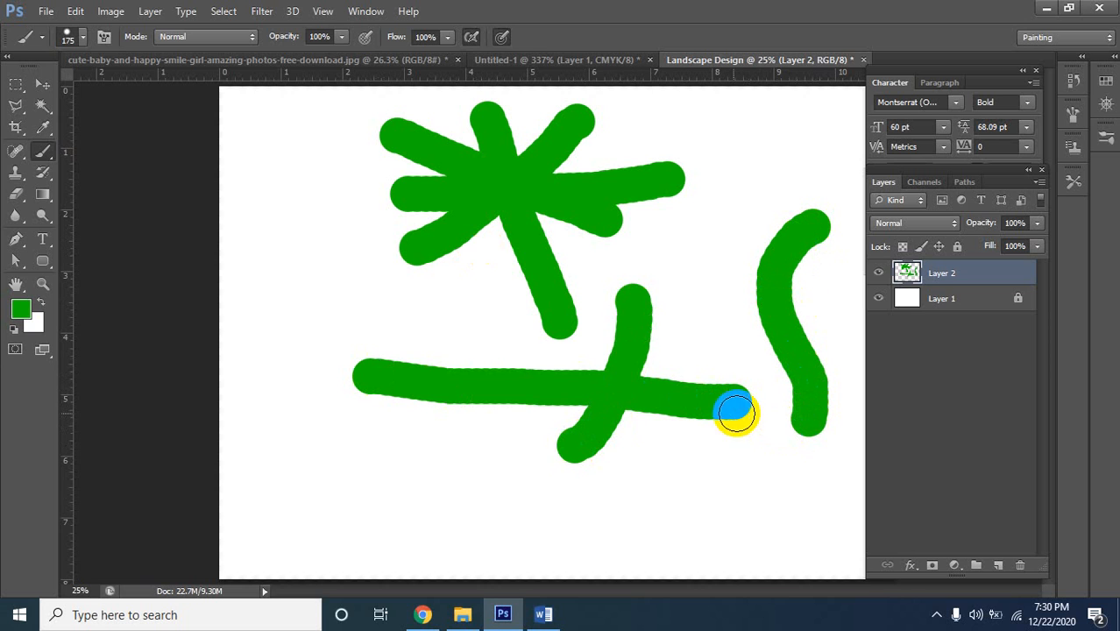
Undo all the airbrush and pressure test strokes along with the creation of Layer 2
key("ctrl+alt+z")
key("ctrl+alt+z")
key("ctrl+alt+z")
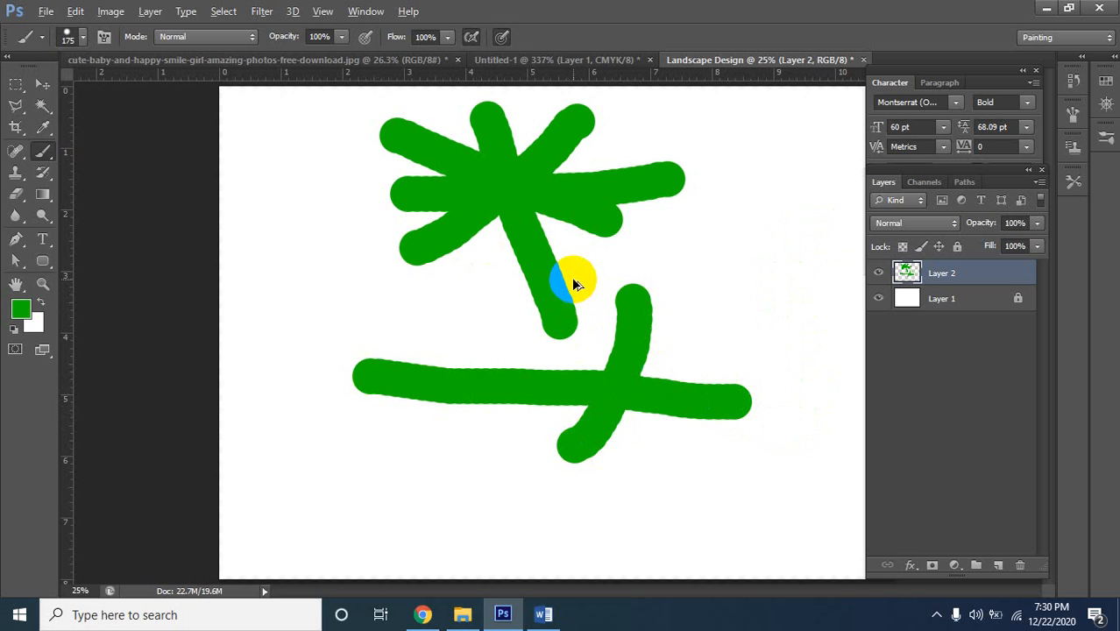
key("ctrl+alt+z")
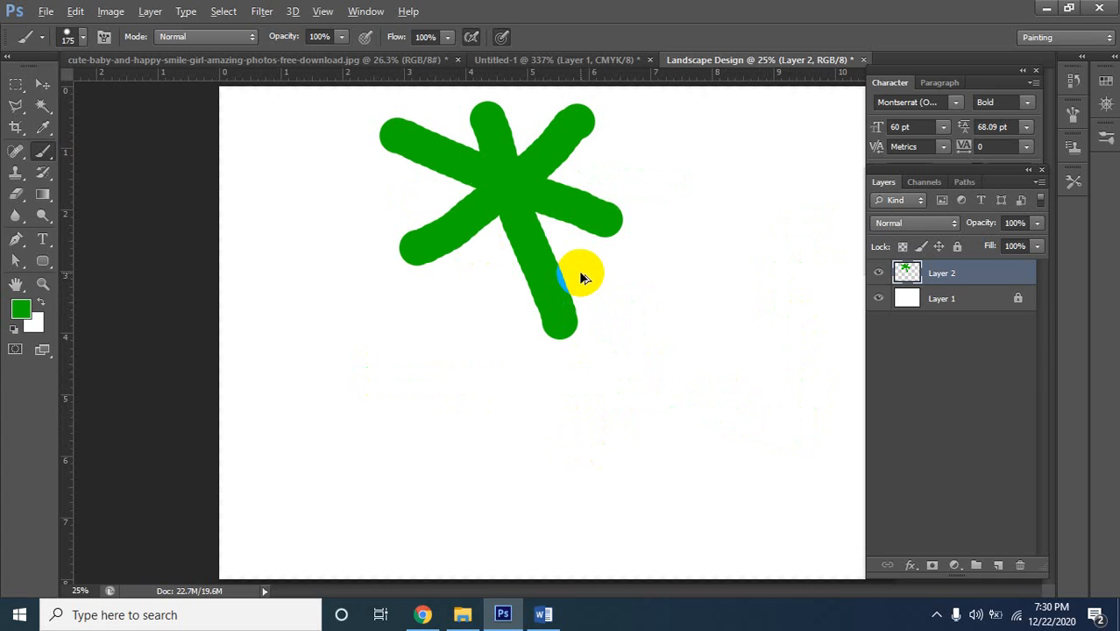
key("ctrl+alt+z")
key("ctrl+alt+z")
key("ctrl+alt+z")
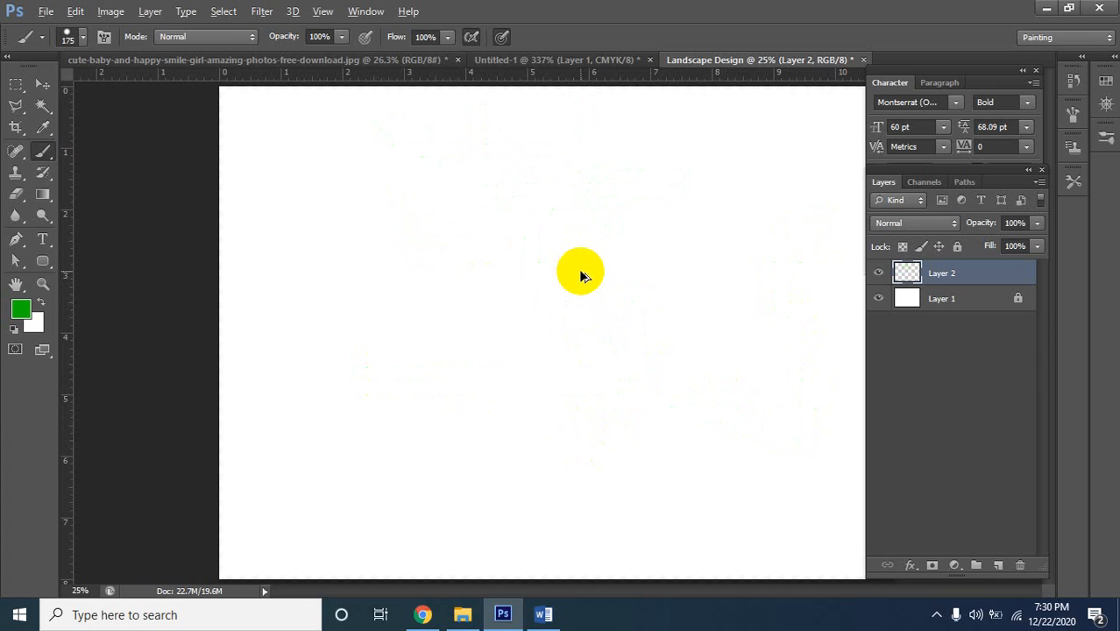
key("ctrl+alt+z")
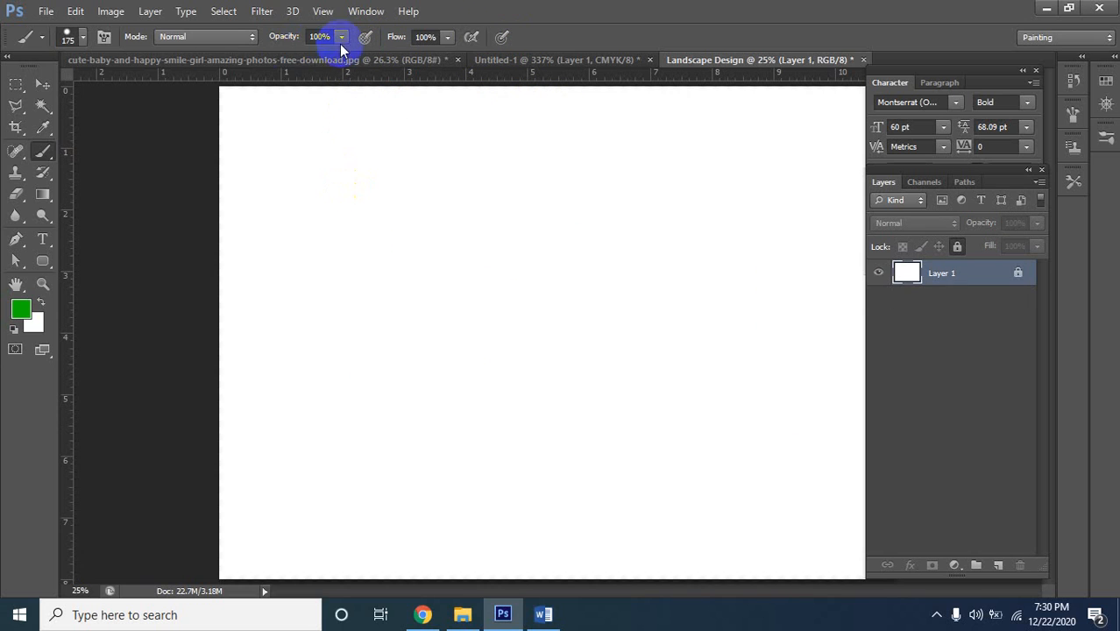
Add a new layer, enable pen pressure for opacity, and paint a diagonal green test stroke, undoing it again
left_click(997, 565)
left_click(364, 35)
mouse_move(408, 167)
left_mouse_down()
mouse_move(402, 190)
mouse_move(655, 351)
left_mouse_up()
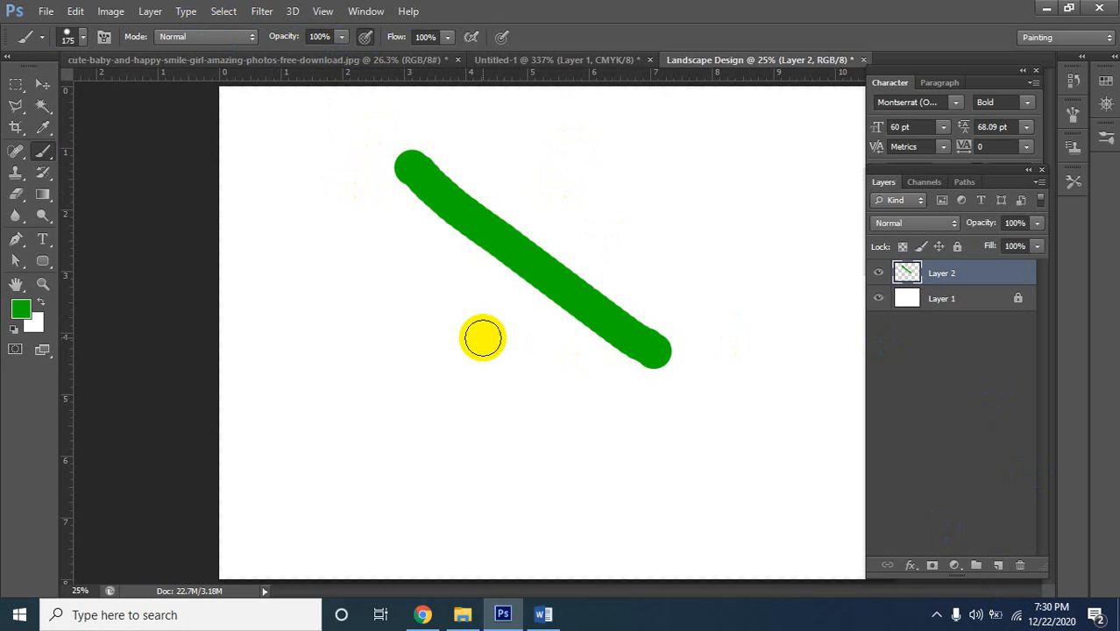
key("ctrl+z")
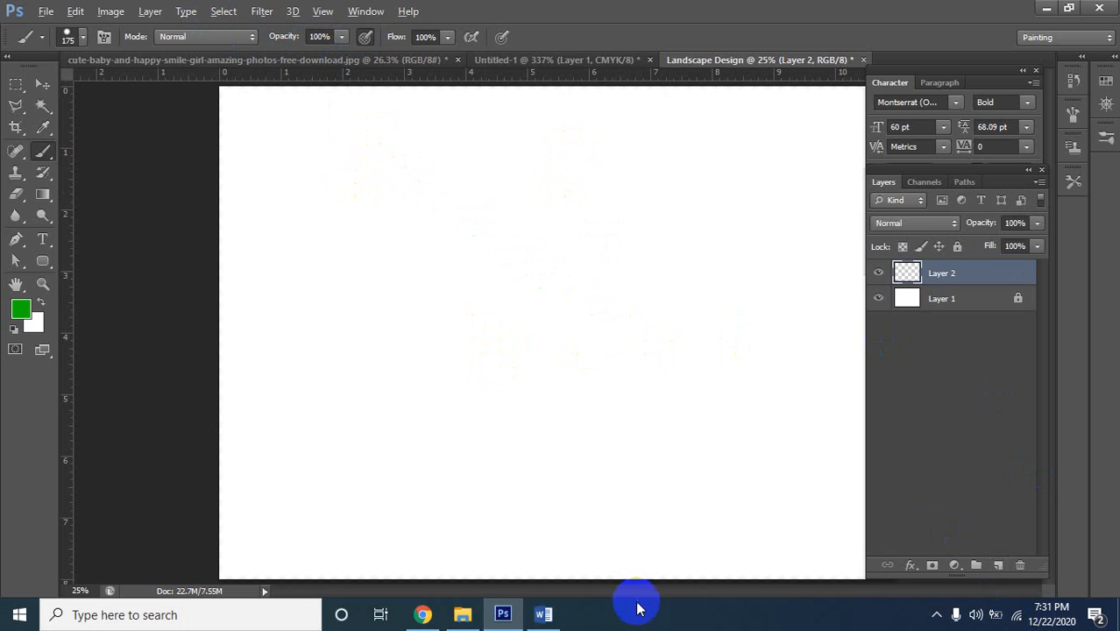
Check the Class # 3 brush topics in the Word sheet, return to Photoshop and show the Brush settings panel
left_click(543, 615)
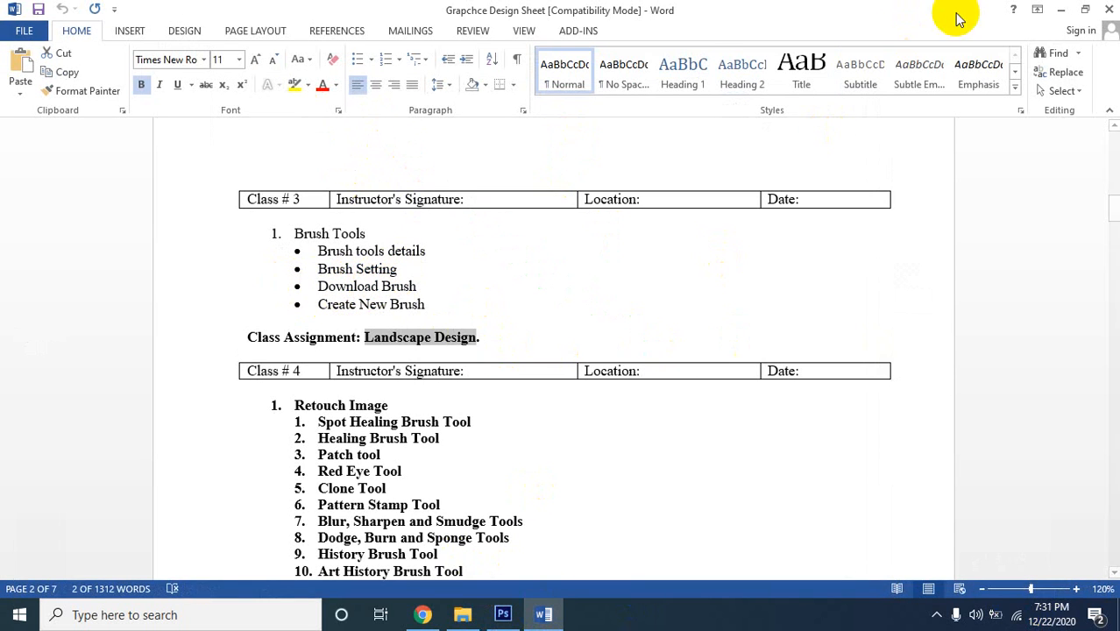
left_click(1060, 9)
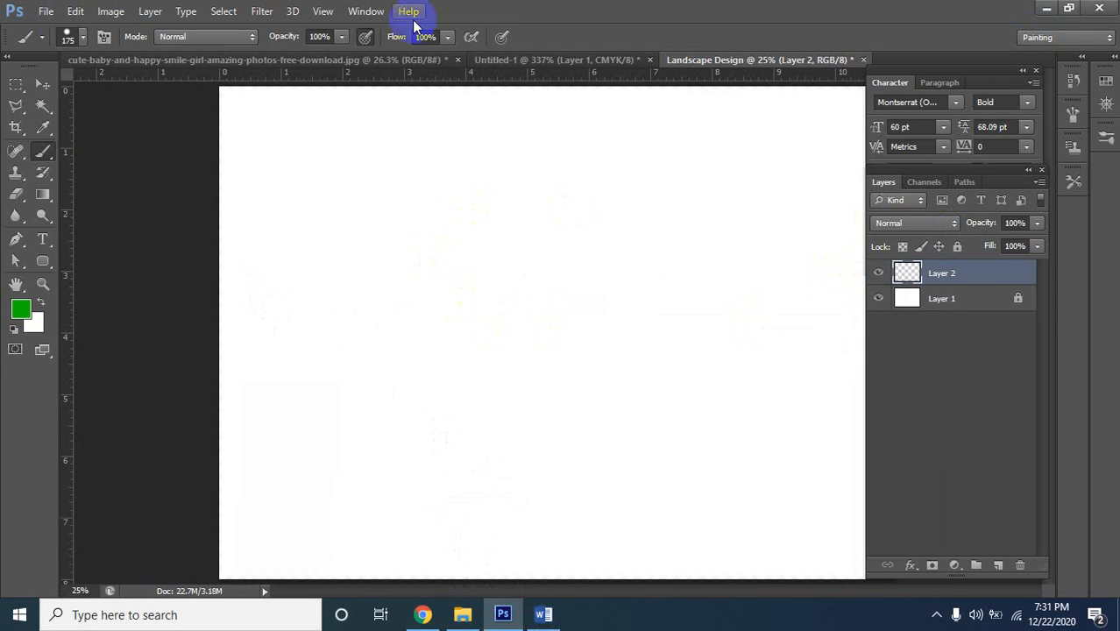
left_click(381, 12)
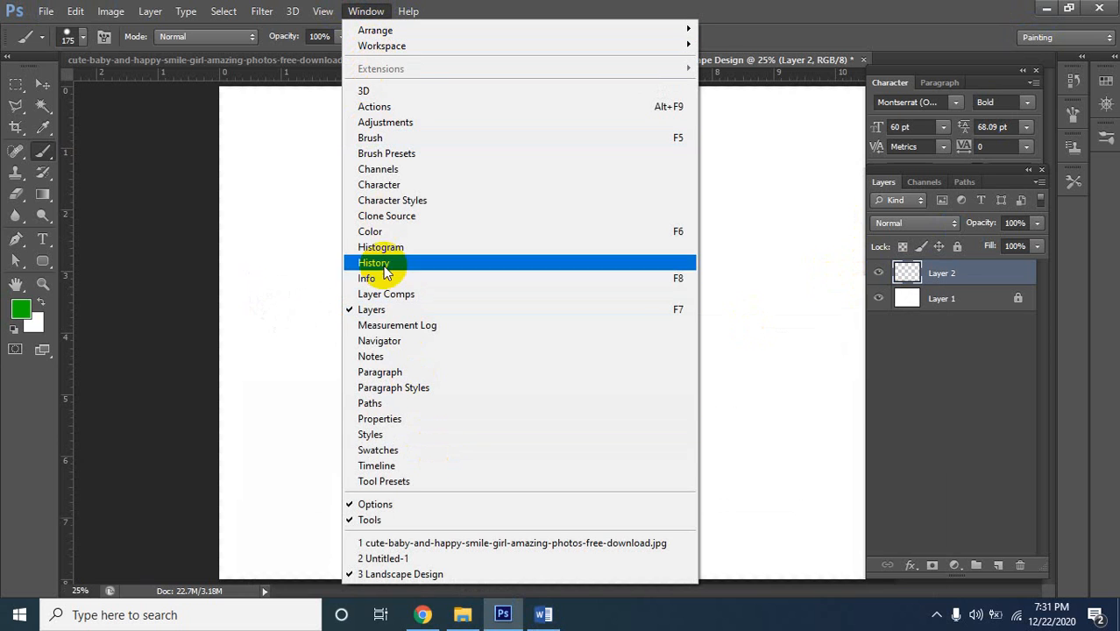
left_click(402, 143)
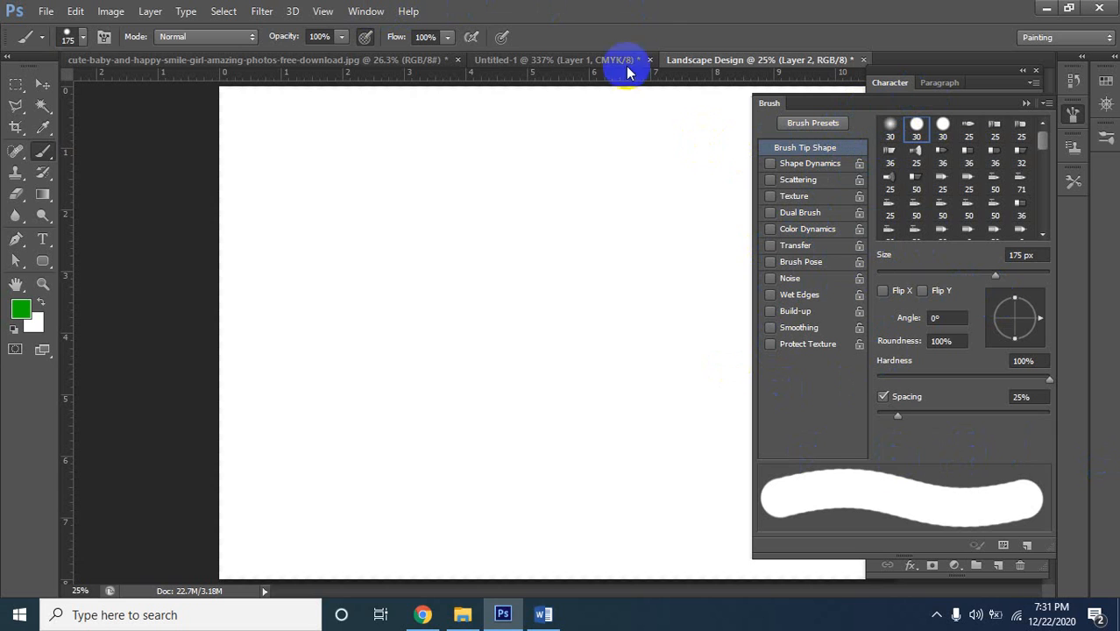
Show the Brush Presets panel and detach it as a floating panel beside the brush tip list
left_click(368, 11)
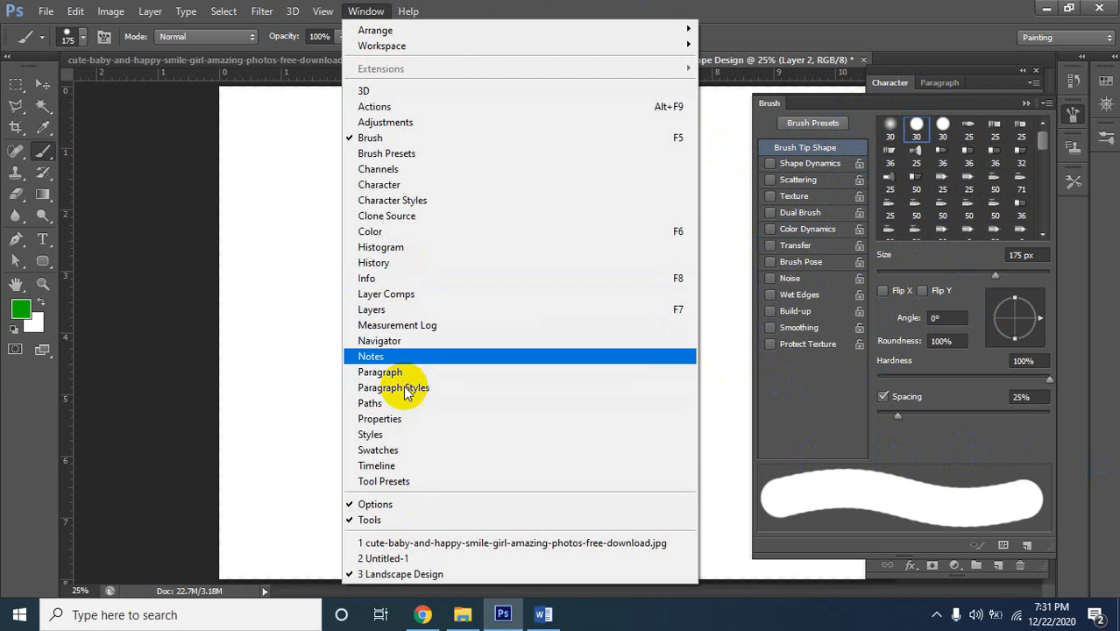
left_click(418, 153)
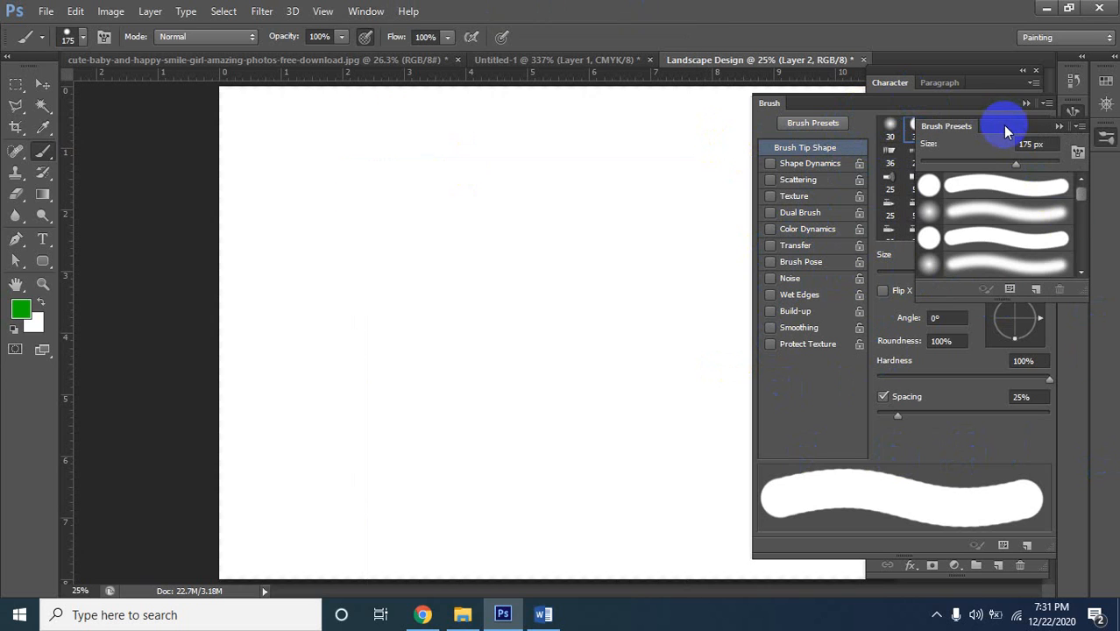
left_click_drag(1006, 129, 772, 130)
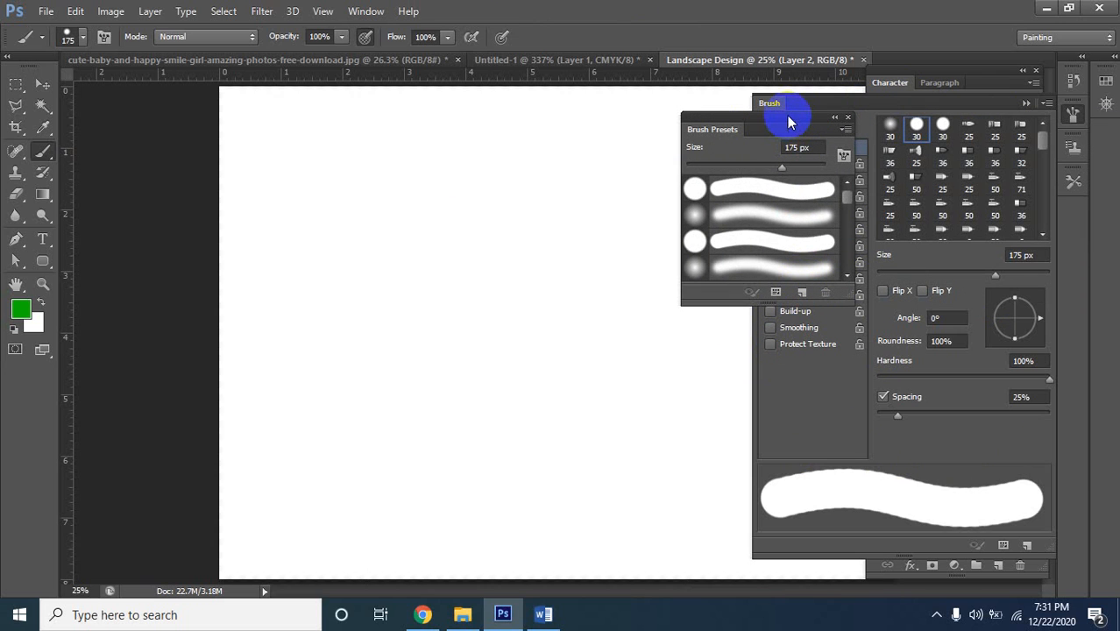
Place the floating Brush Presets panel near the lower-right corner of the workspace and detach the Brush settings panel beside the canvas
mouse_move(788, 120)
left_mouse_down()
mouse_move(1113, 220)
mouse_move(1005, 247)
mouse_move(1004, 433)
mouse_move(1006, 408)
mouse_move(1060, 395)
mouse_move(1027, 408)
left_mouse_up()
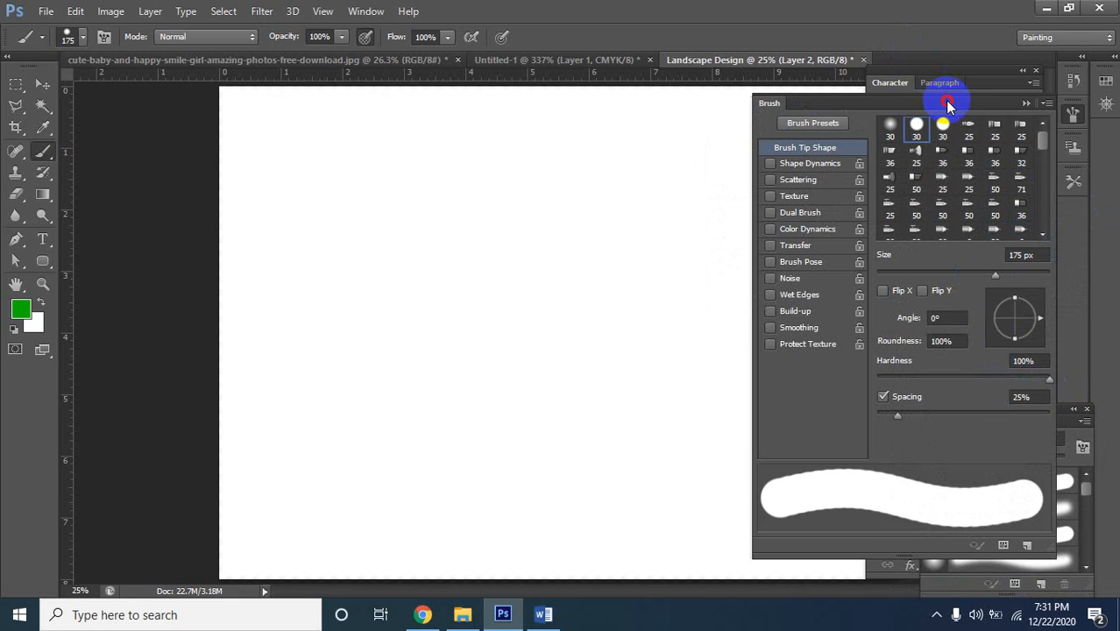
left_click_drag(921, 93, 940, 100)
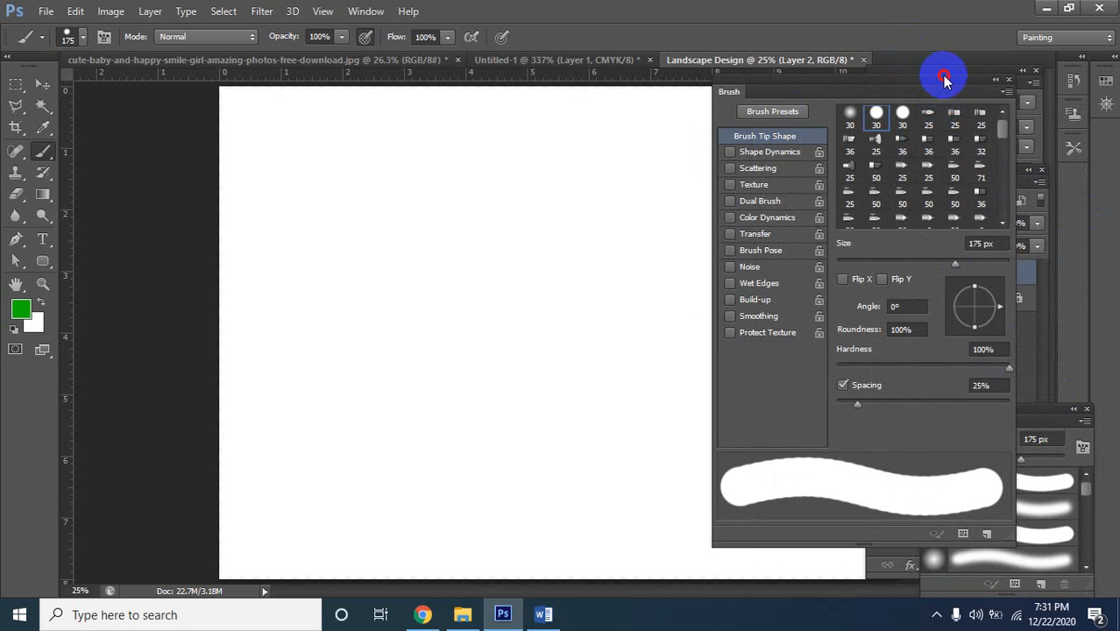
left_click_drag(943, 82, 948, 73)
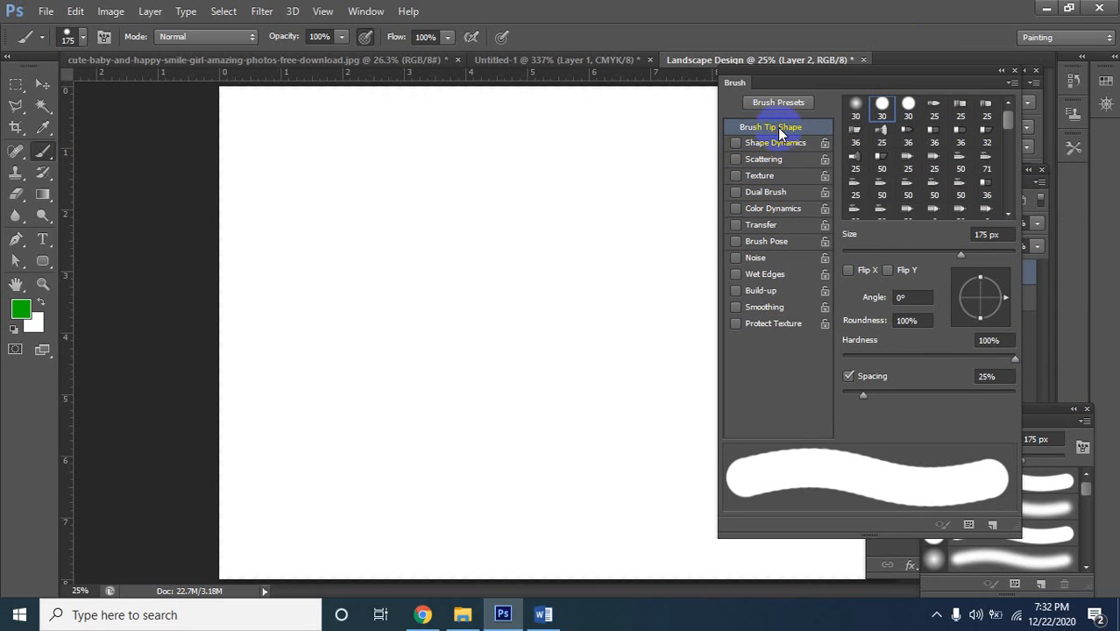
Choose the 500 px bare-branch brush tip and enlarge it to 1400 px
scroll(983, 187, "down", 2)
scroll(985, 204, "down", 8)
scroll(984, 204, "down", 10)
scroll(987, 205, "up", 2)
scroll(986, 205, "up", 3)
scroll(988, 204, "up", 2)
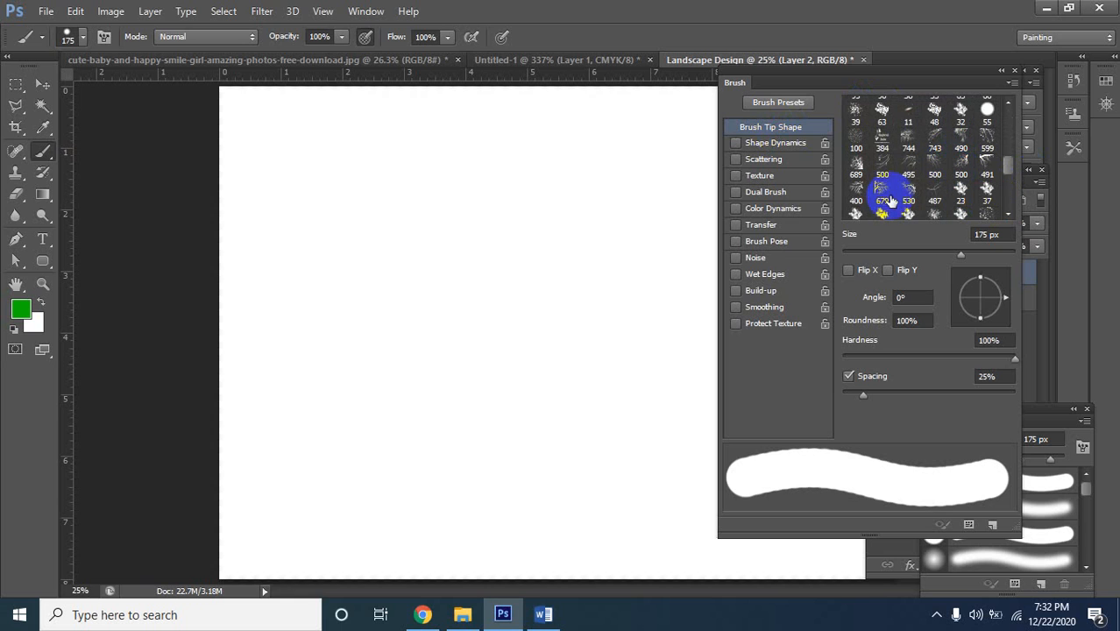
left_click(955, 172)
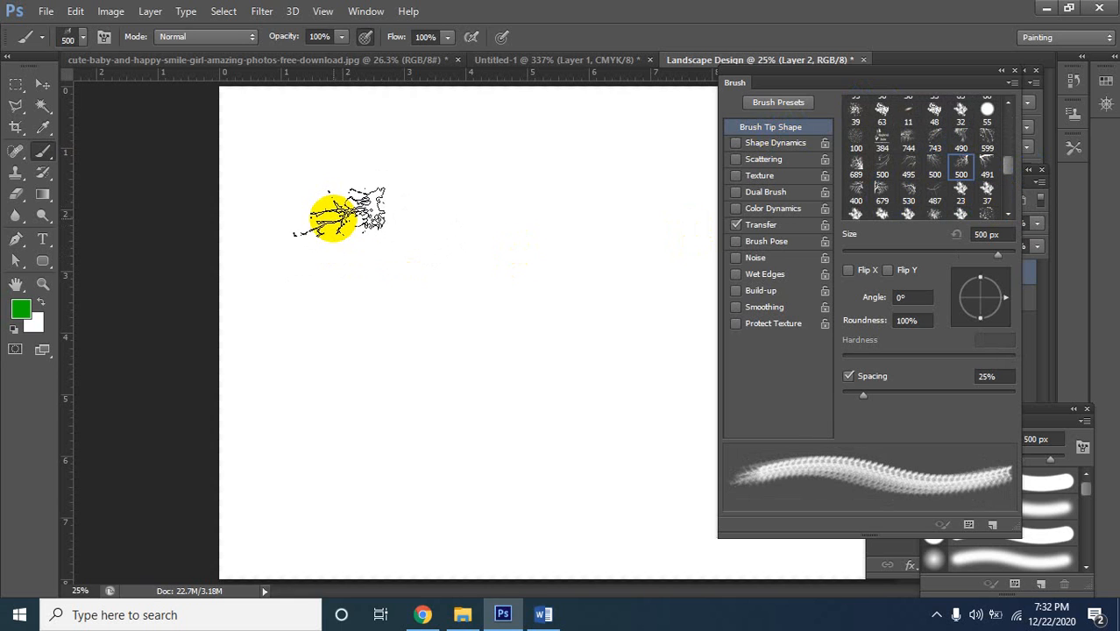
key("bracketright")
key("bracketright")
key("bracketright")
key("bracketright")
key("bracketright")
key("bracketright")
key("bracketright")
key("bracketright")
key("bracketright")
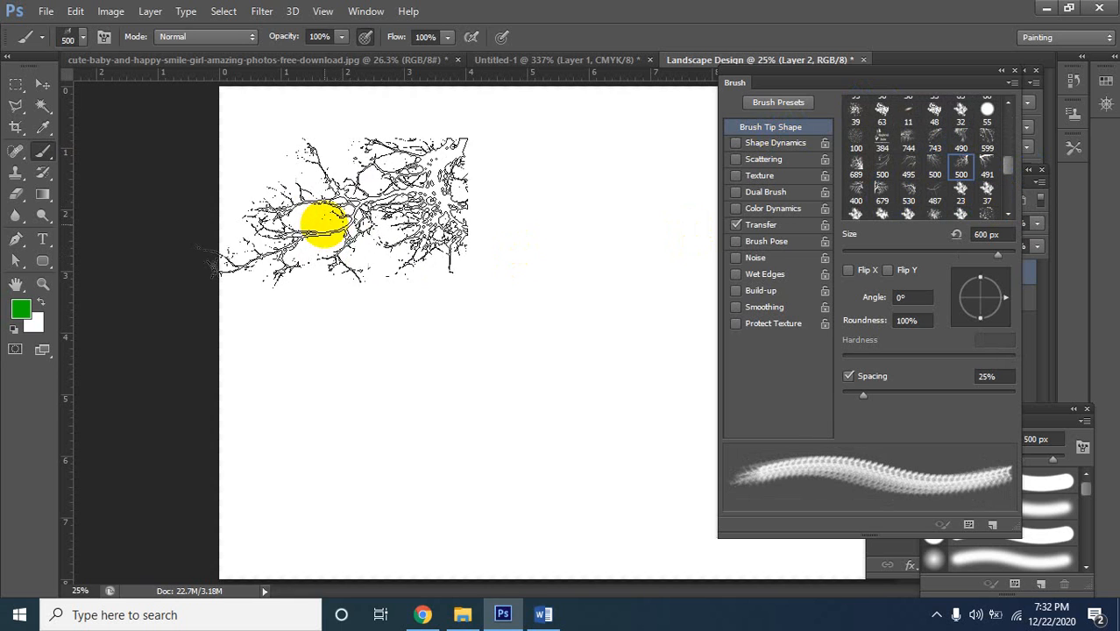
Stamp two green branches along the upper canvas and paint a continuous branch stroke across the lower half
left_click(351, 221)
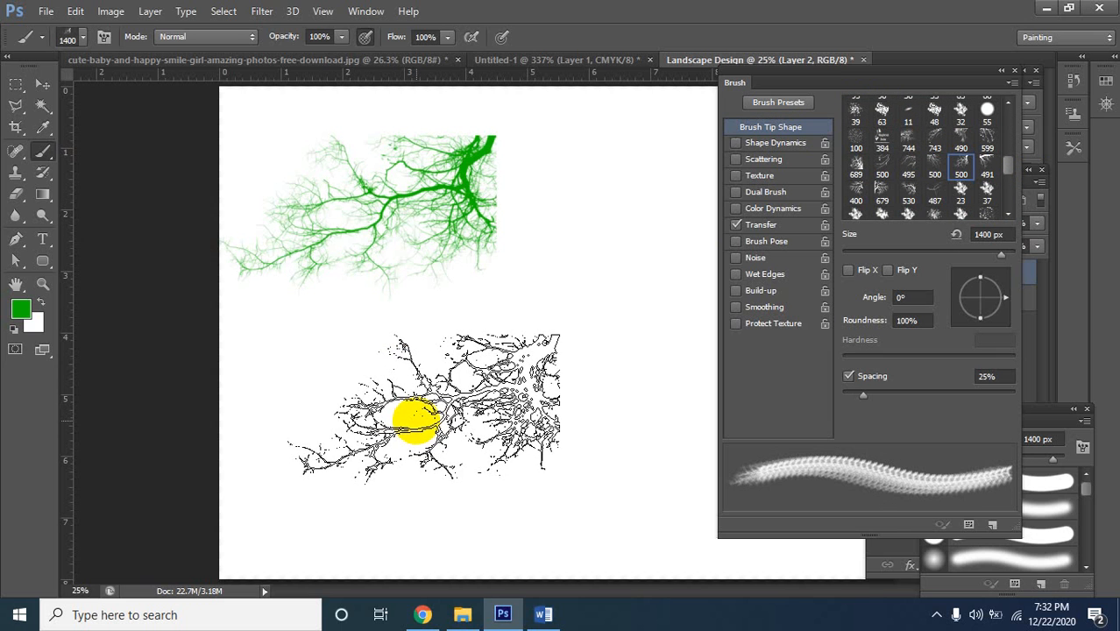
left_click(561, 191)
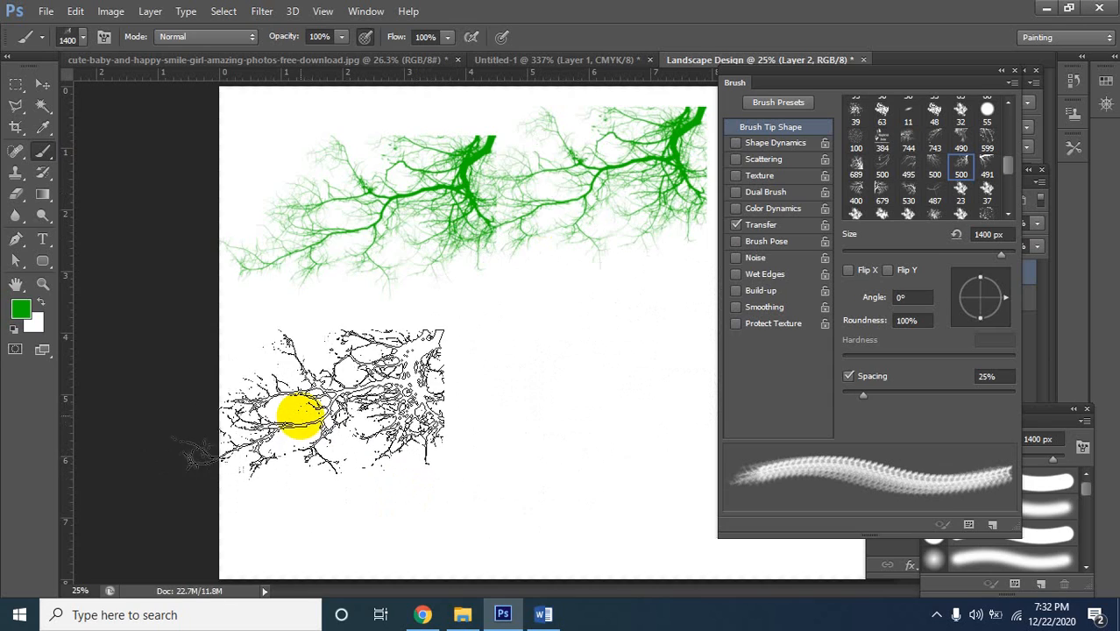
left_click_drag(299, 408, 533, 475)
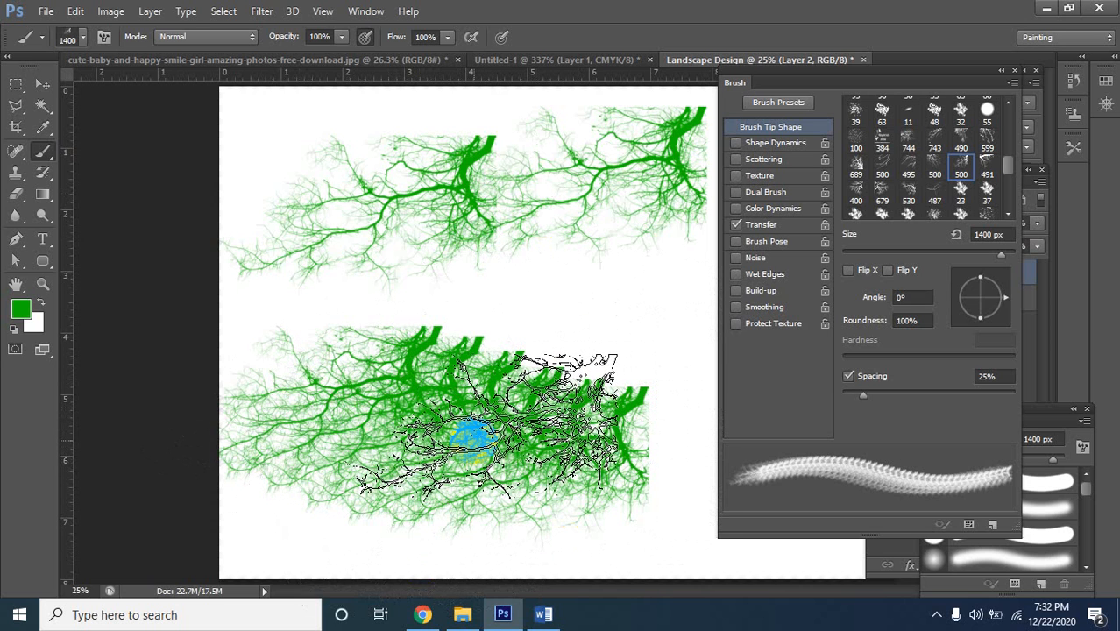
Undo all the green branch test marks
key("ctrl+alt+z")
key("ctrl+alt+z")
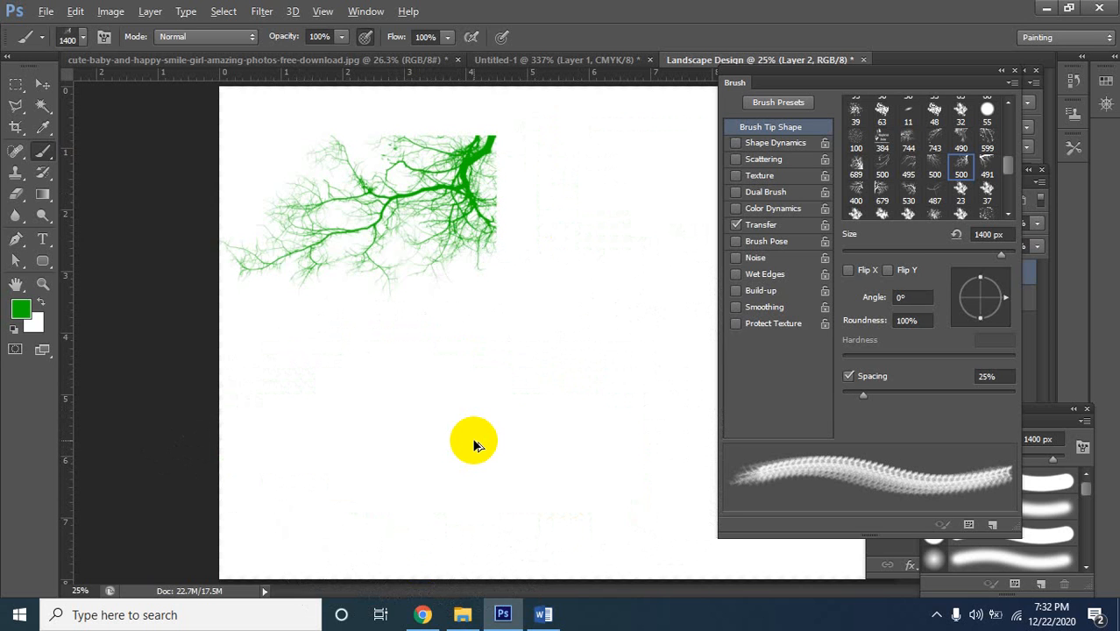
key("ctrl+alt+z")
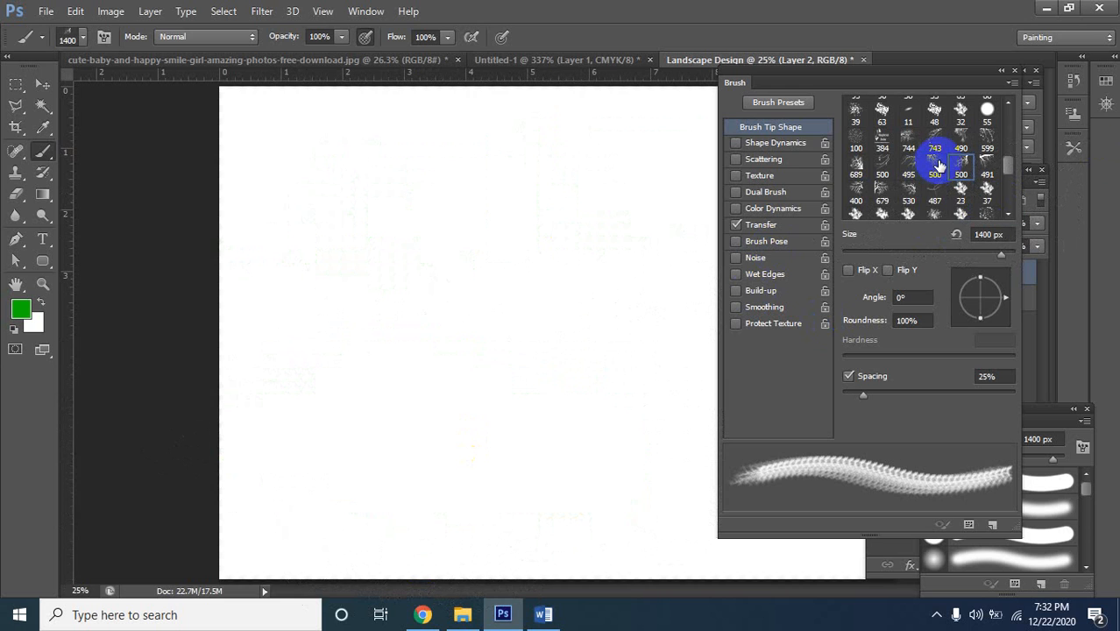
Choose the 74 px maple-leaf brush tip
scroll(942, 163, "up", 4)
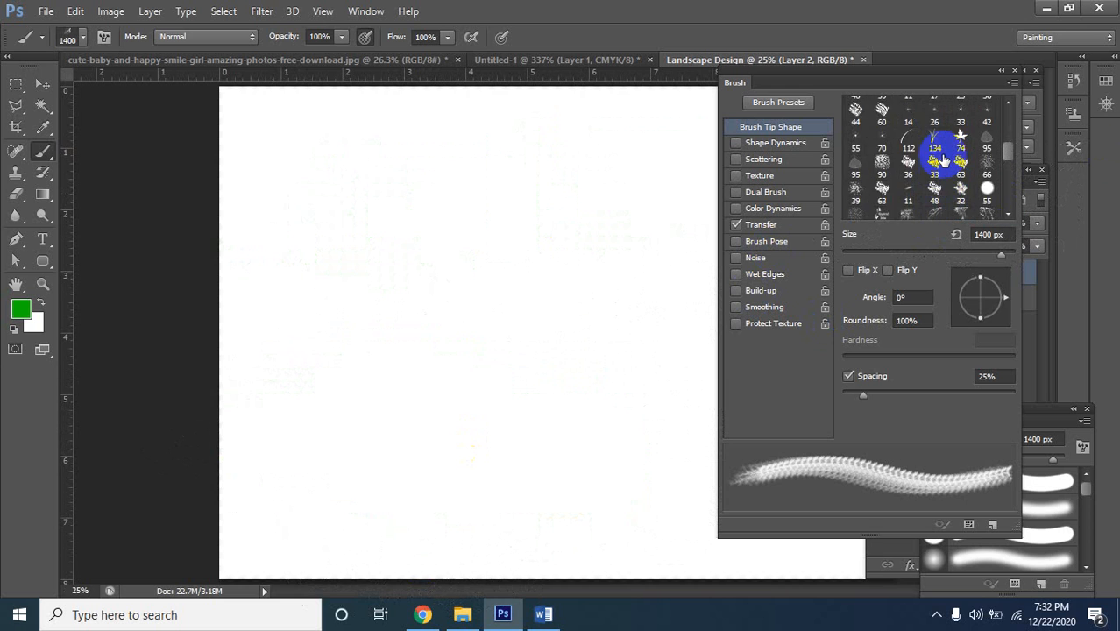
scroll(942, 160, "up", 3)
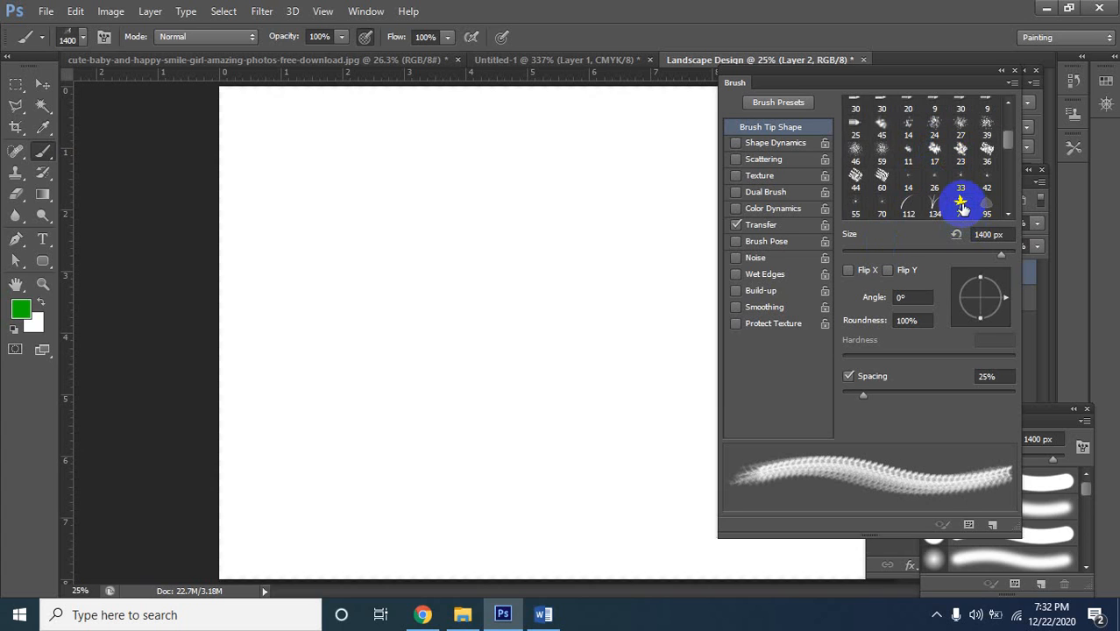
left_click(961, 206)
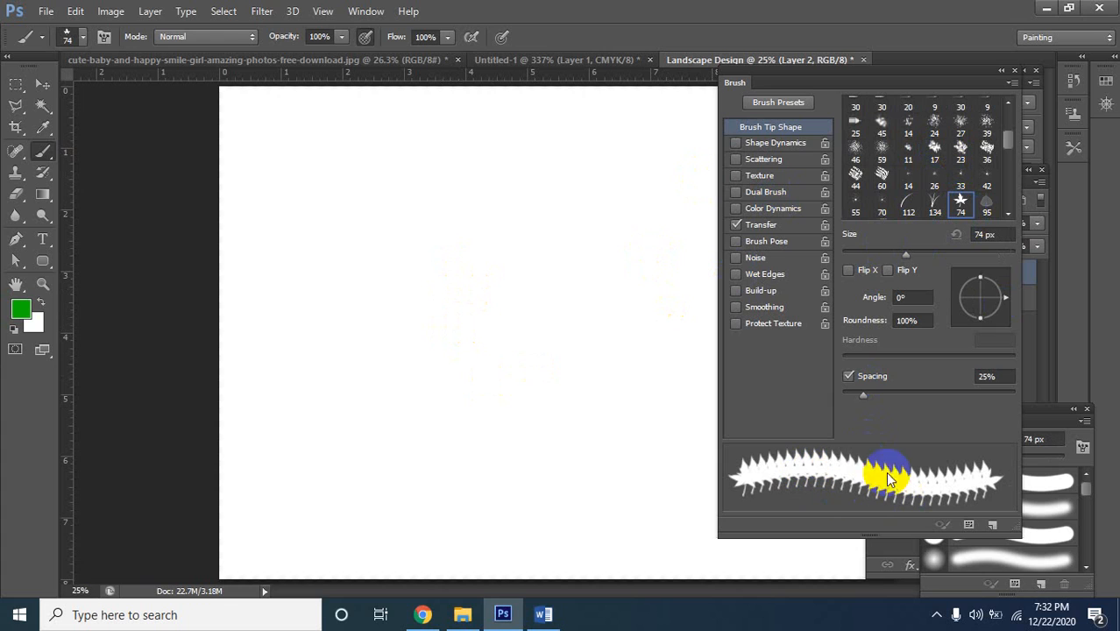
Enable Shape Dynamics for the leaf brush and set its size jitter to 16%
left_click(775, 160)
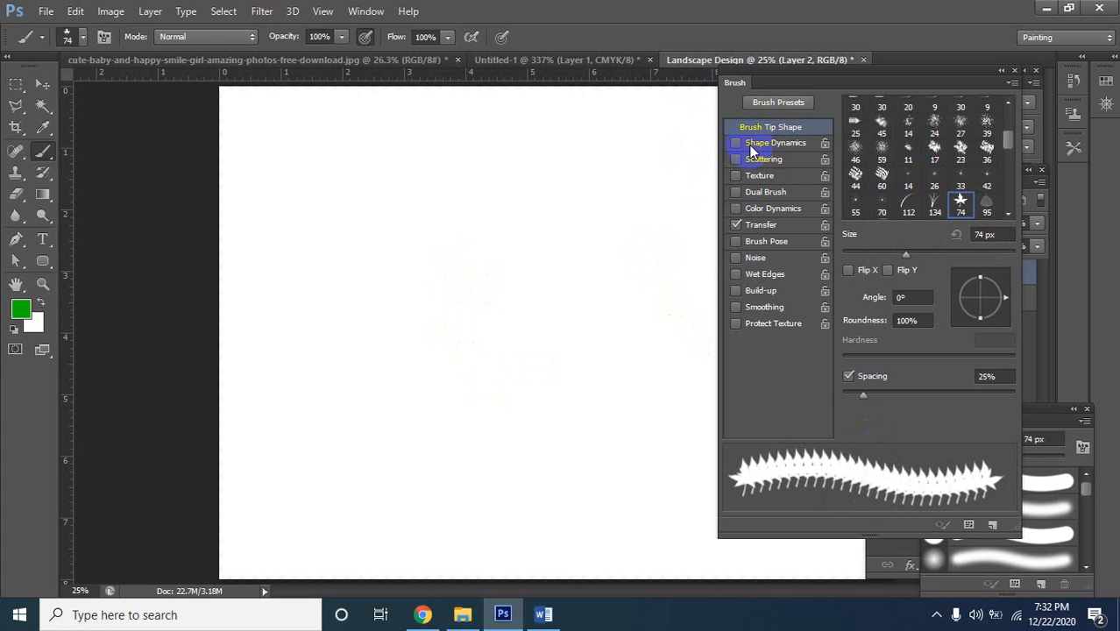
left_click(749, 146)
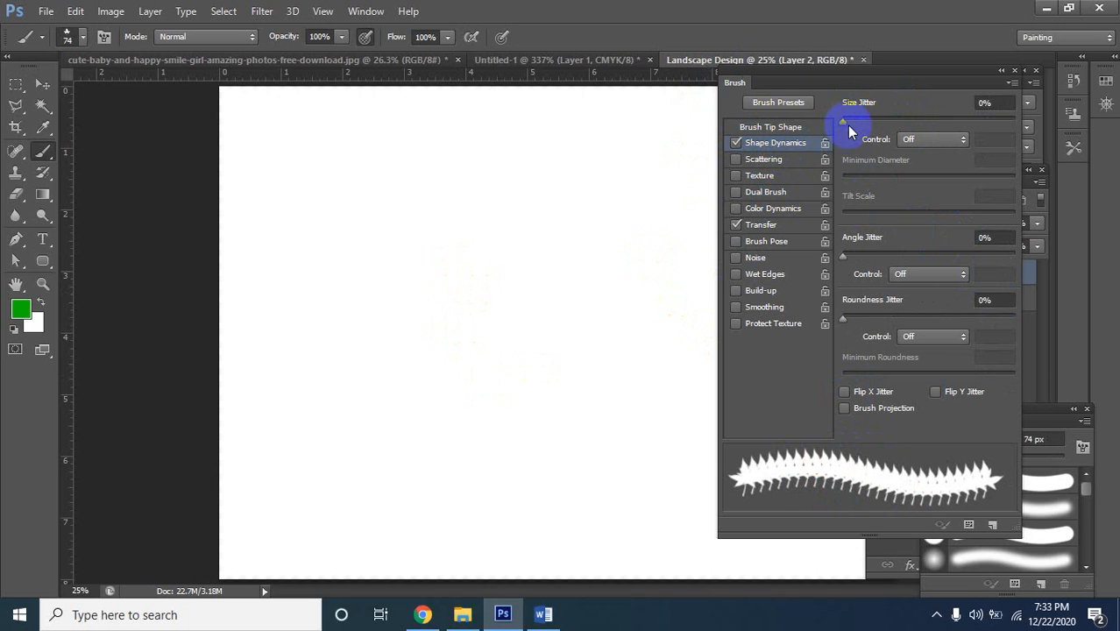
left_click_drag(845, 127, 853, 129)
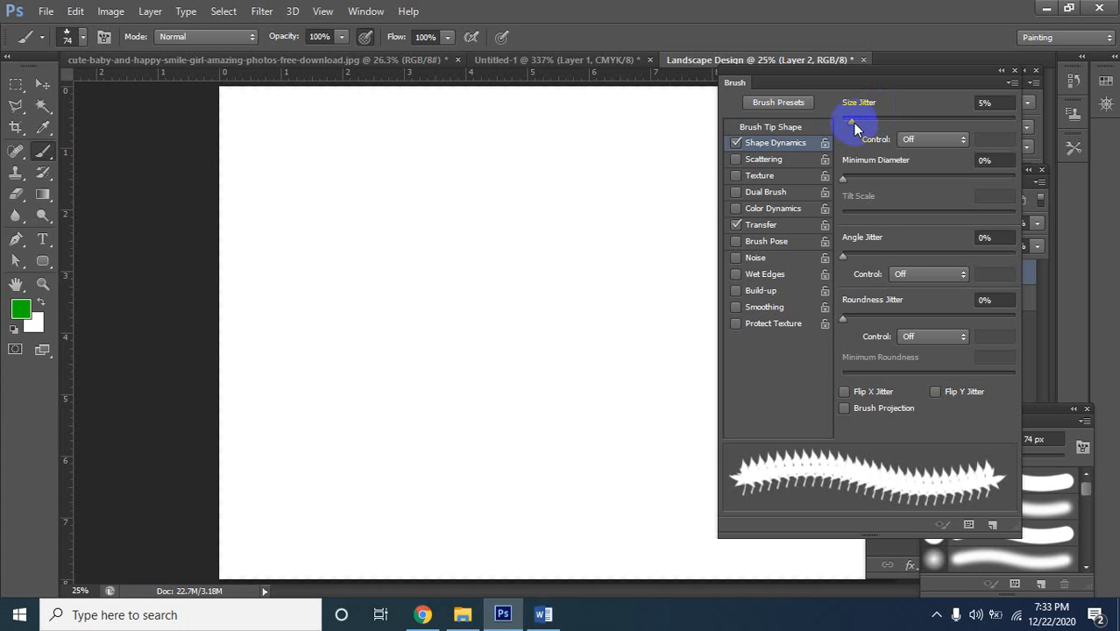
mouse_move(853, 124)
left_mouse_down()
mouse_move(918, 118)
mouse_move(967, 129)
mouse_move(1025, 116)
mouse_move(961, 129)
mouse_move(890, 109)
mouse_move(839, 115)
mouse_move(876, 125)
left_mouse_up()
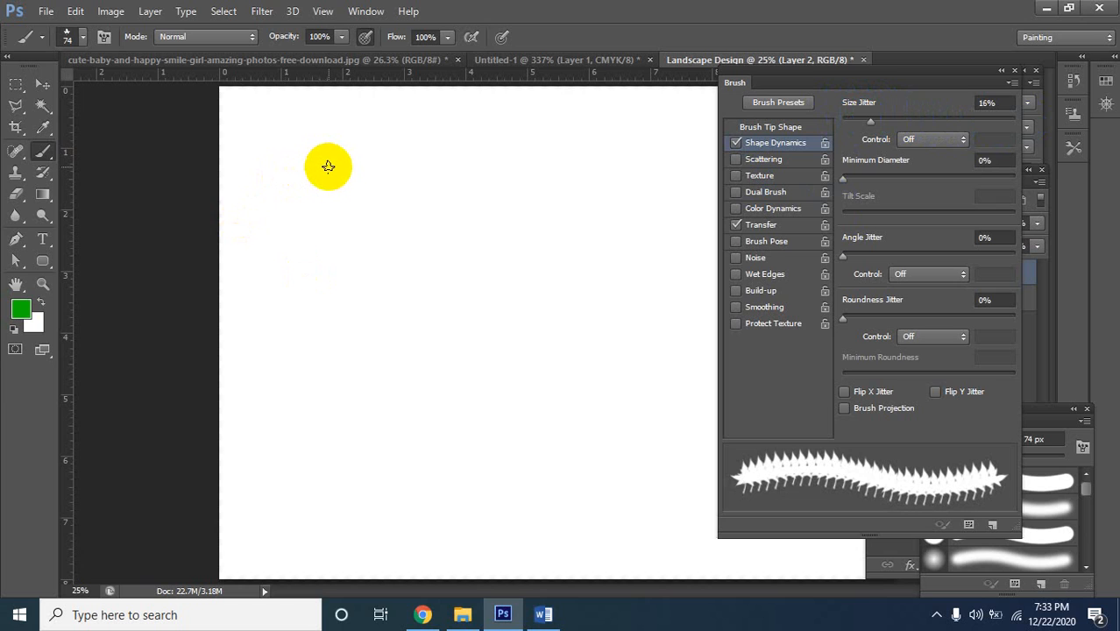
Enlarge the leaf brush to 800 px and paint two green leaf strokes, a diagonal one above a nearly horizontal one
key("bracketright")
key("bracketright")
key("bracketright")
key("bracketright")
key("bracketright")
key("bracketright")
key("bracketright")
key("bracketright")
key("bracketright")
key("bracketright")
key("bracketright")
key("bracketright")
key("bracketright")
key("bracketright")
left_click_drag(325, 186, 513, 263)
left_click_drag(330, 416, 537, 399)
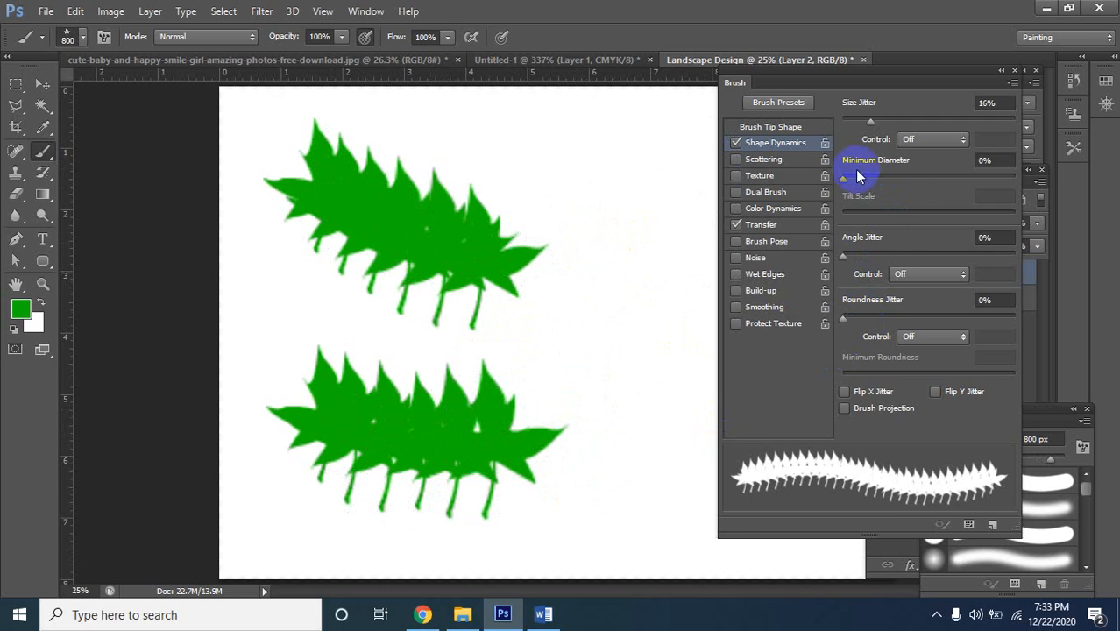
Set the size jitter to 0% and paint short leaf strokes in the empty areas beside the earlier ones
left_click_drag(870, 125, 812, 117)
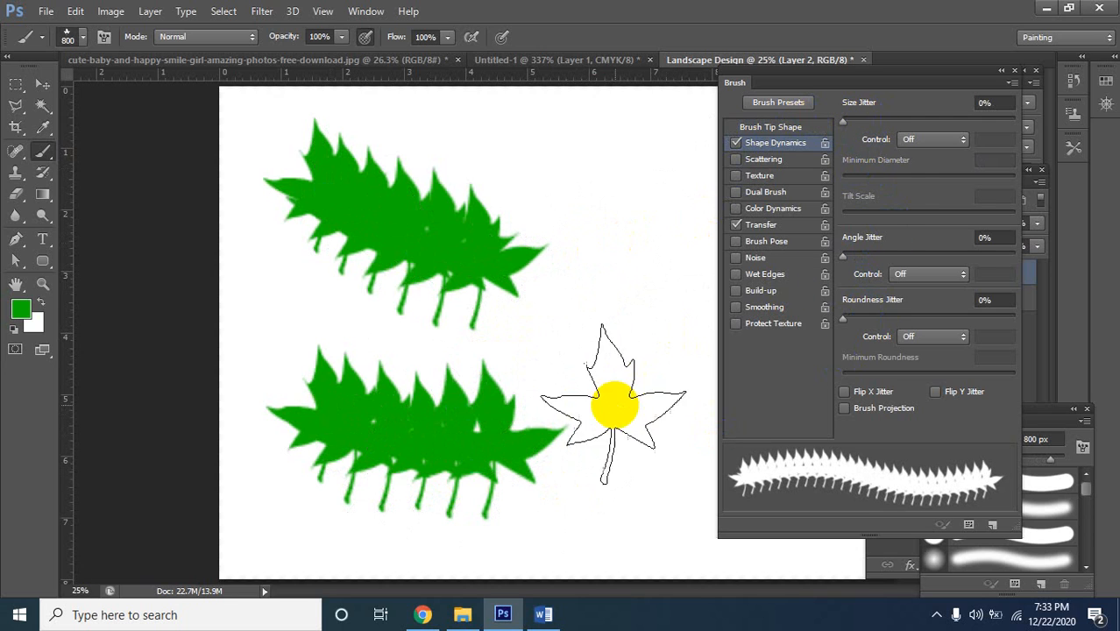
left_click_drag(583, 350, 649, 334)
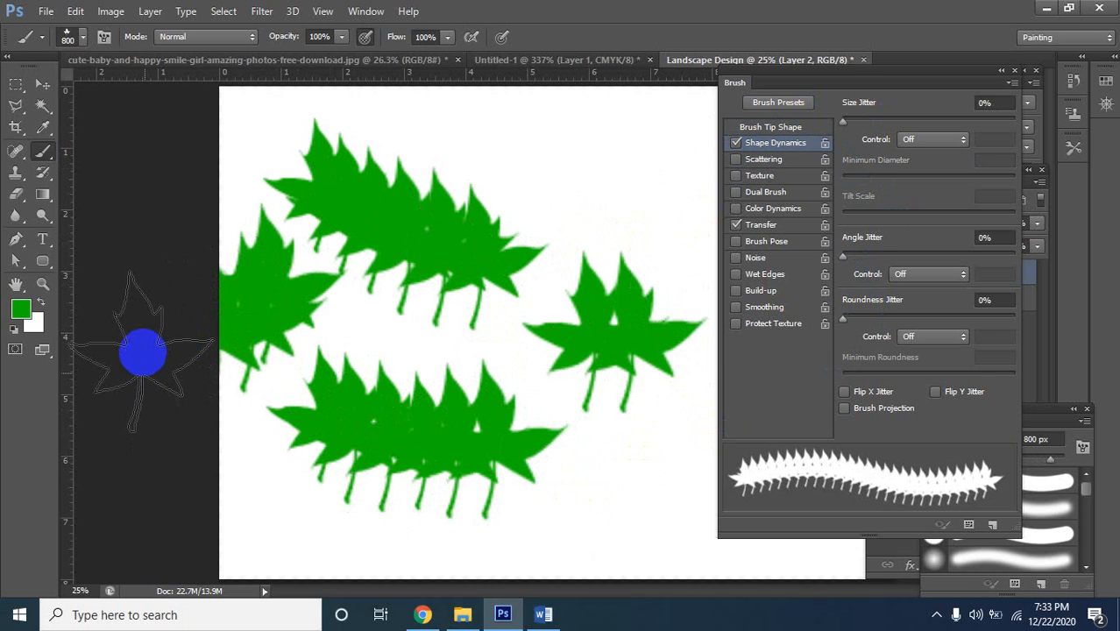
Undo all the green leaf test strokes
key("ctrl+alt+z")
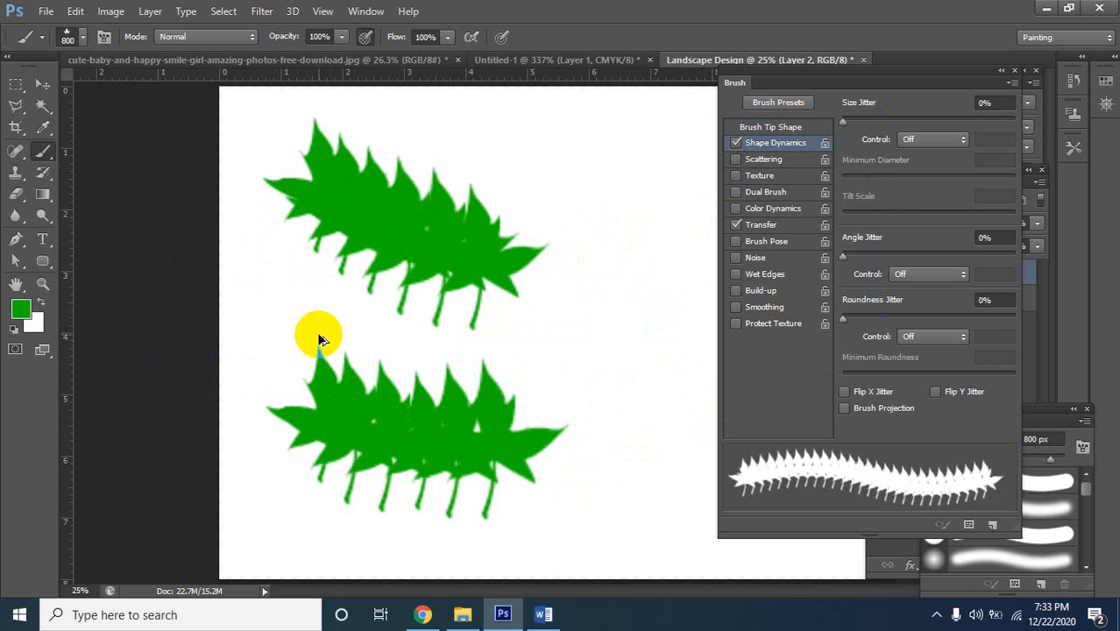
key("ctrl+alt+z")
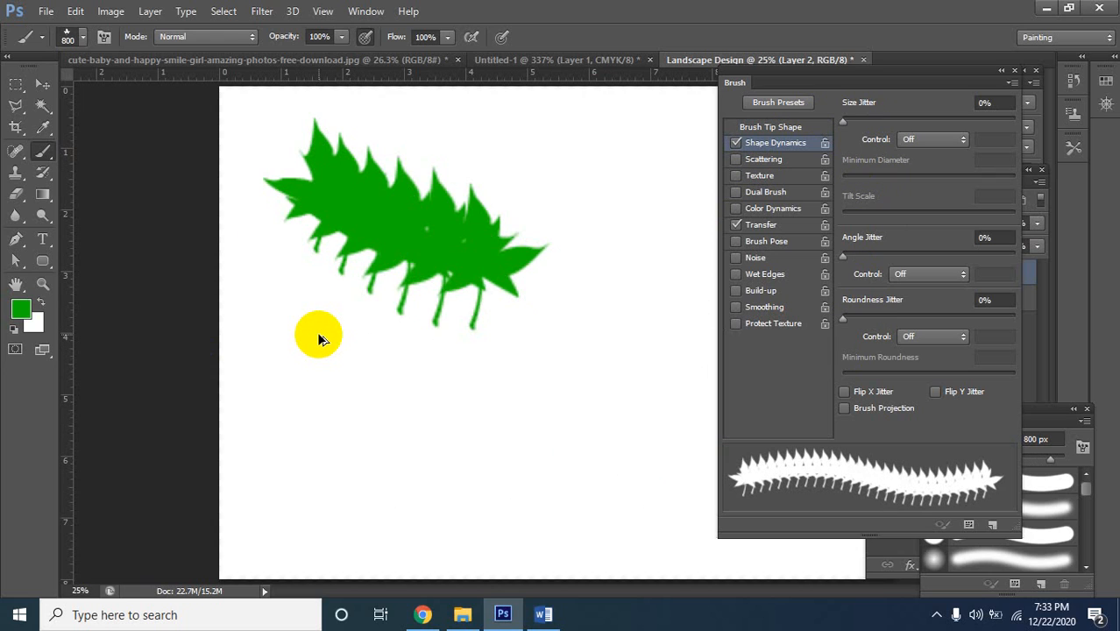
key("ctrl+alt+z")
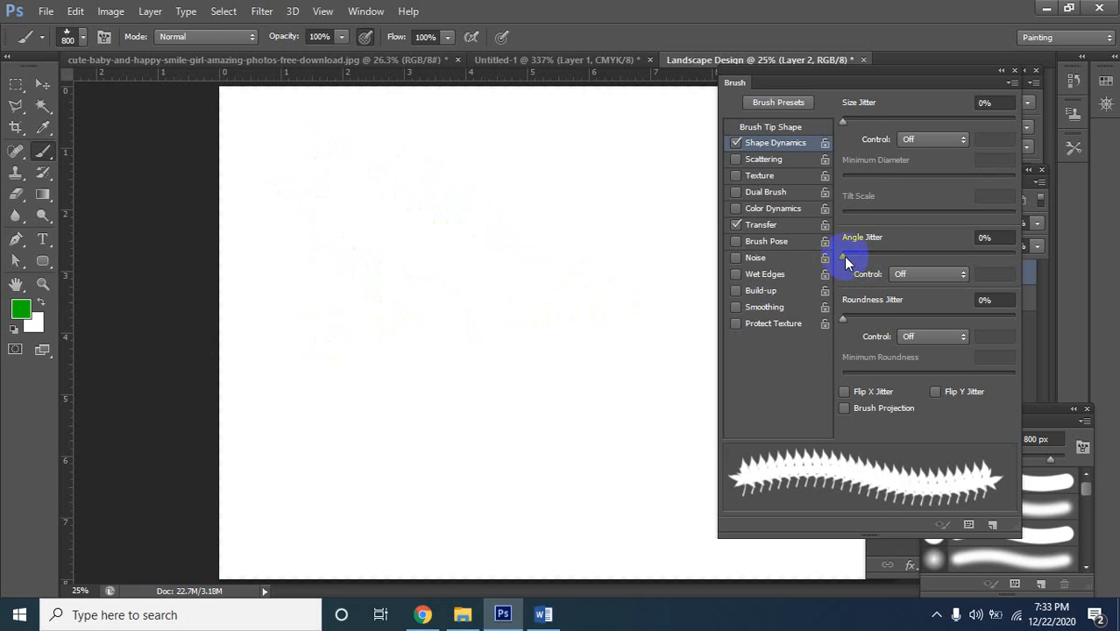
Set the angle jitter to 15% and paint a long leaf stroke across the upper canvas and a shorter one below it
left_click_drag(843, 256, 868, 256)
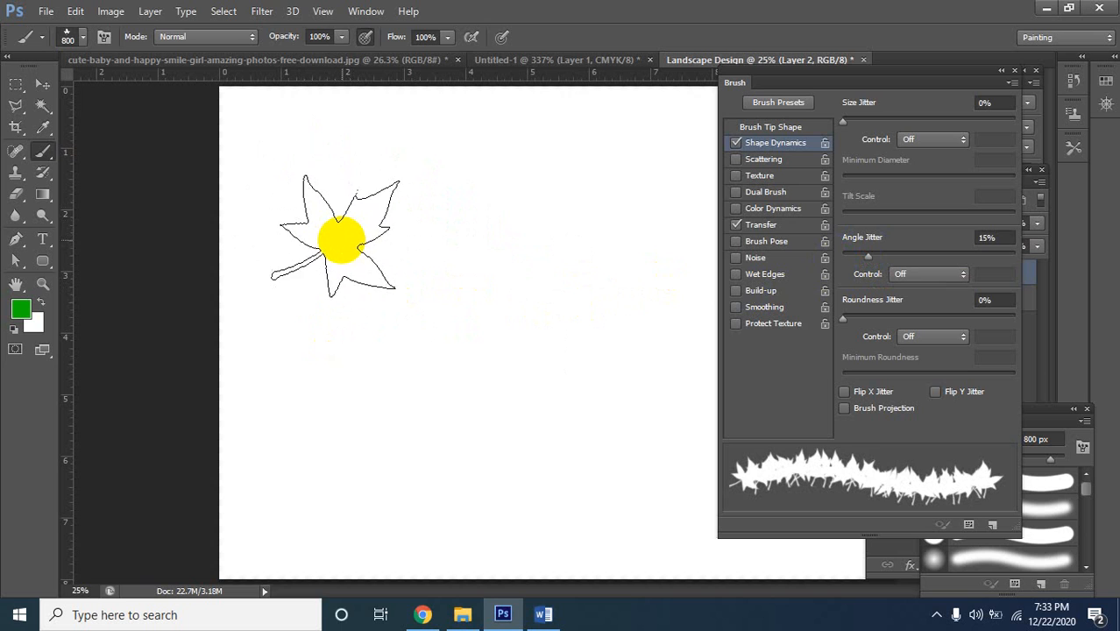
mouse_move(302, 215)
left_mouse_down()
mouse_move(458, 255)
mouse_move(550, 259)
mouse_move(574, 241)
left_mouse_up()
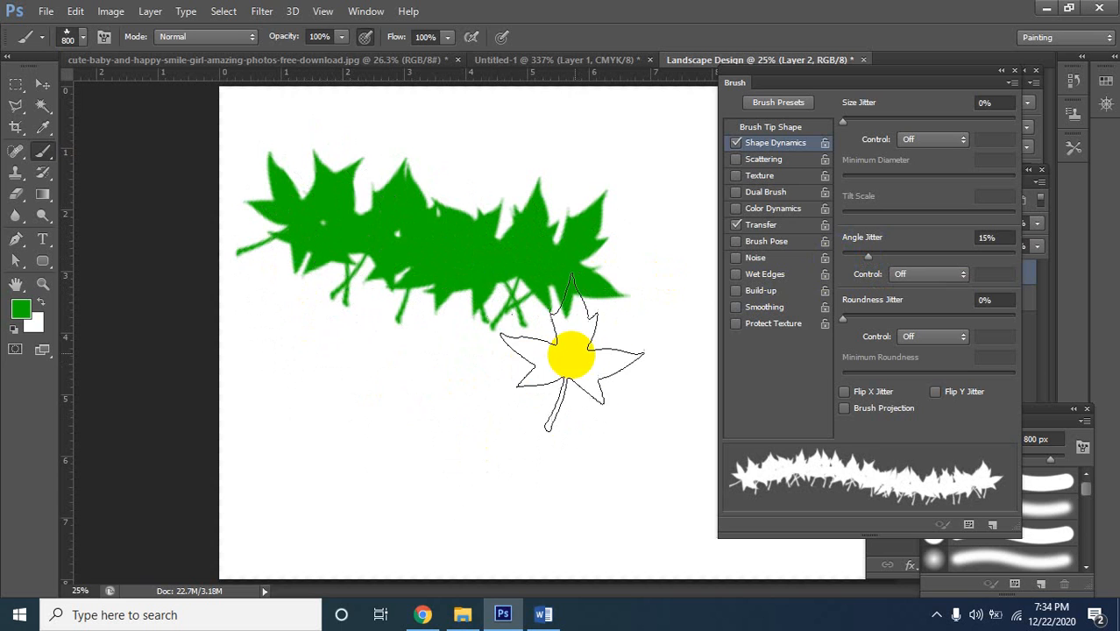
left_click_drag(317, 443, 425, 474)
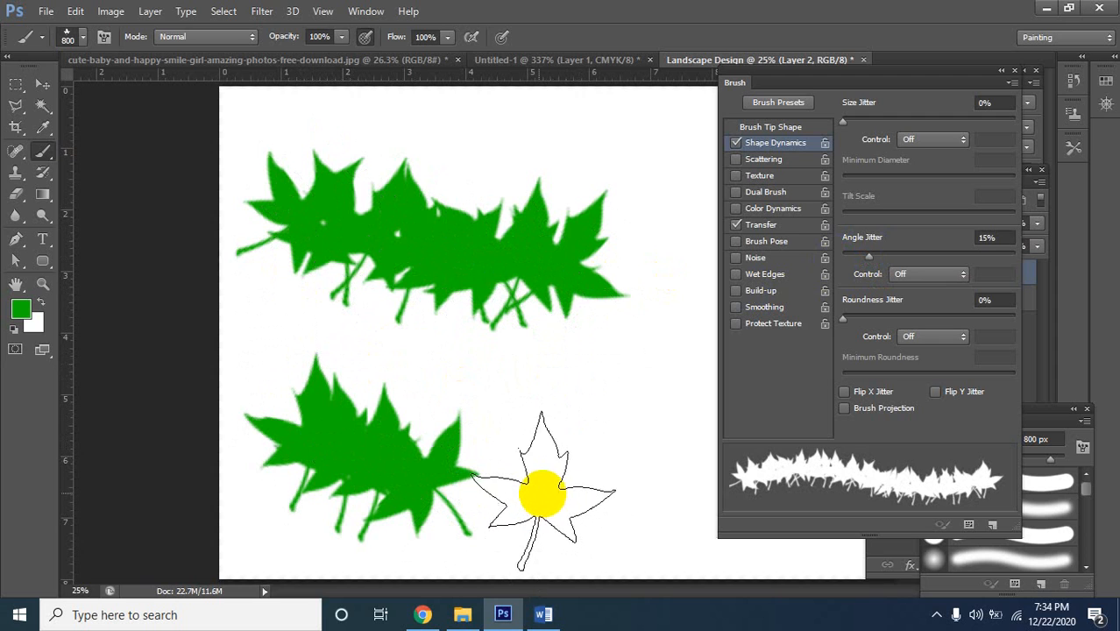
Examine the rotated leaves of the lower stroke up close, and zoom back out to 16.67%
left_click(430, 462, "ctrl")
left_click(380, 467, "ctrl")
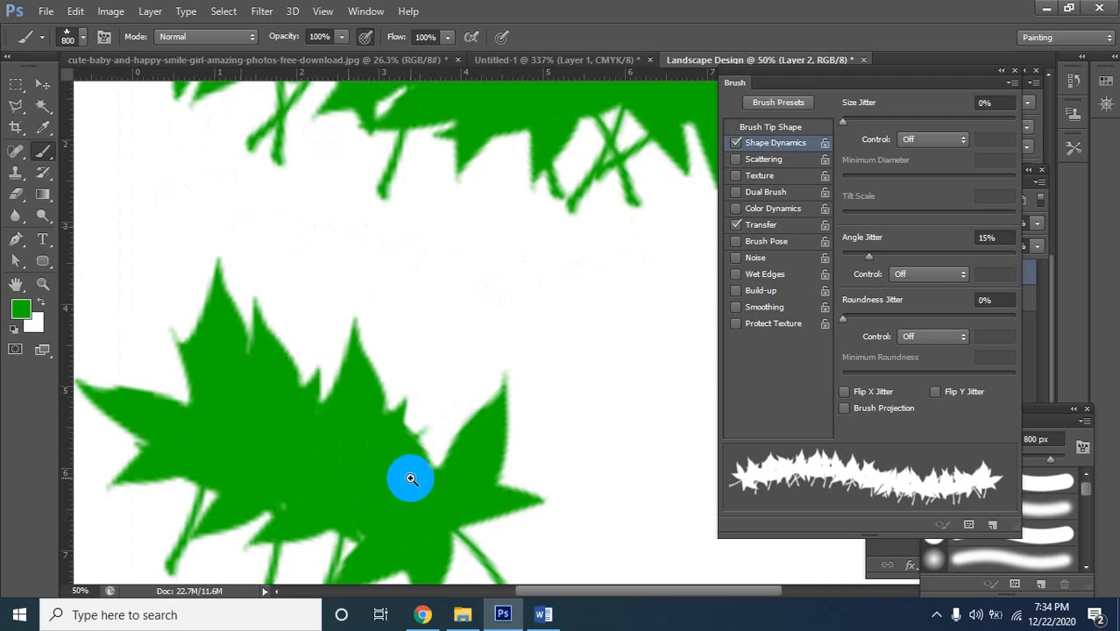
left_click(405, 474, "ctrl")
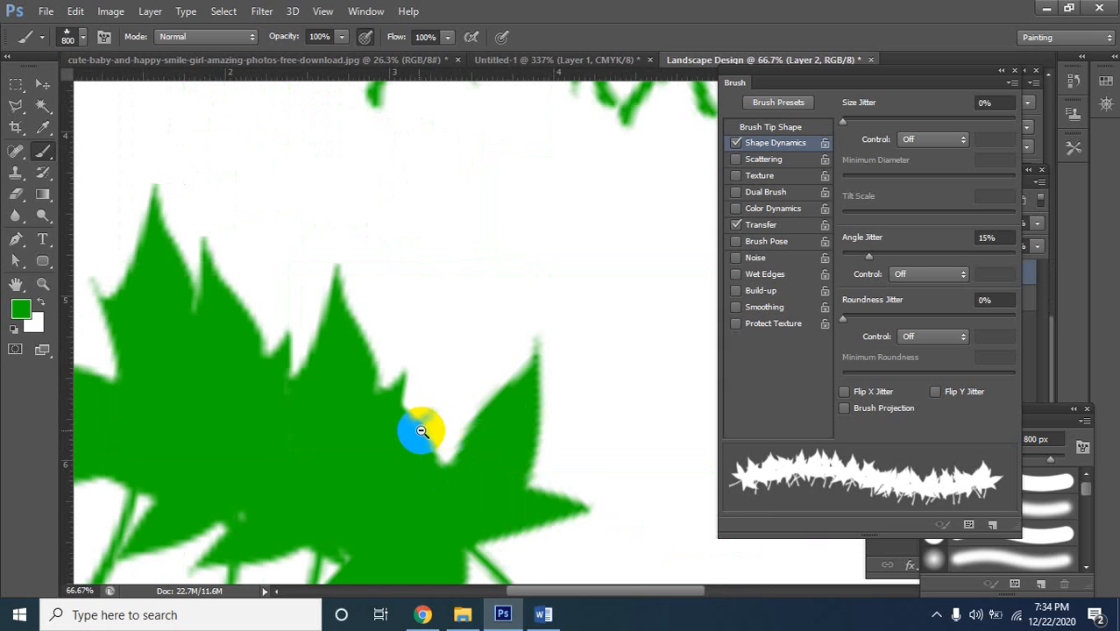
left_click(423, 430, "ctrl+alt")
left_click(445, 429, "ctrl+alt")
left_click(449, 424, "ctrl+alt")
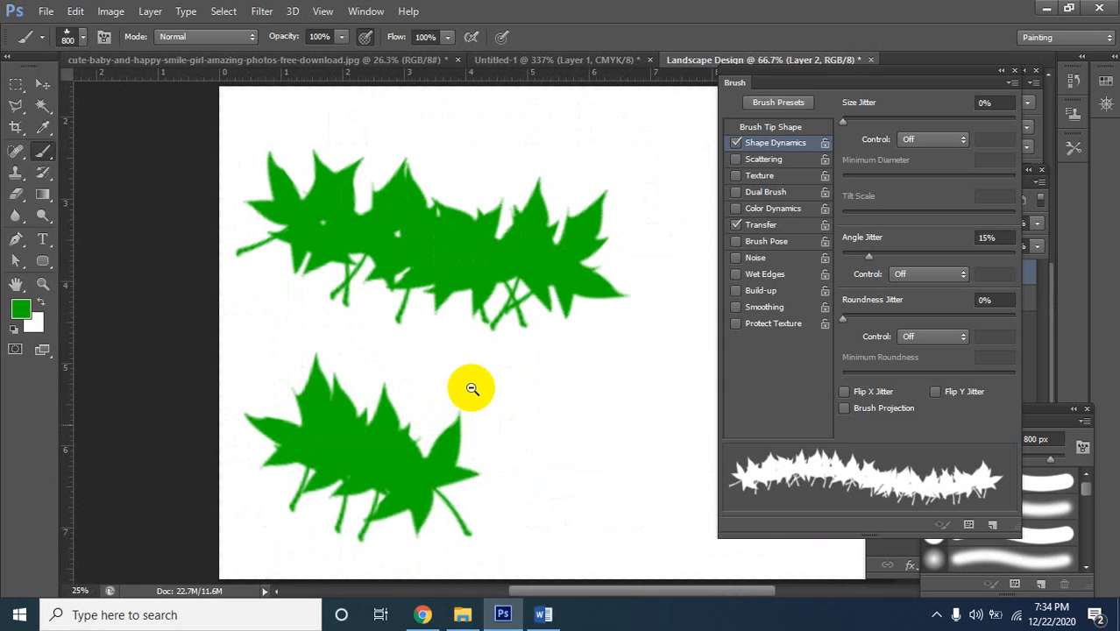
left_click(472, 388, "ctrl+alt")
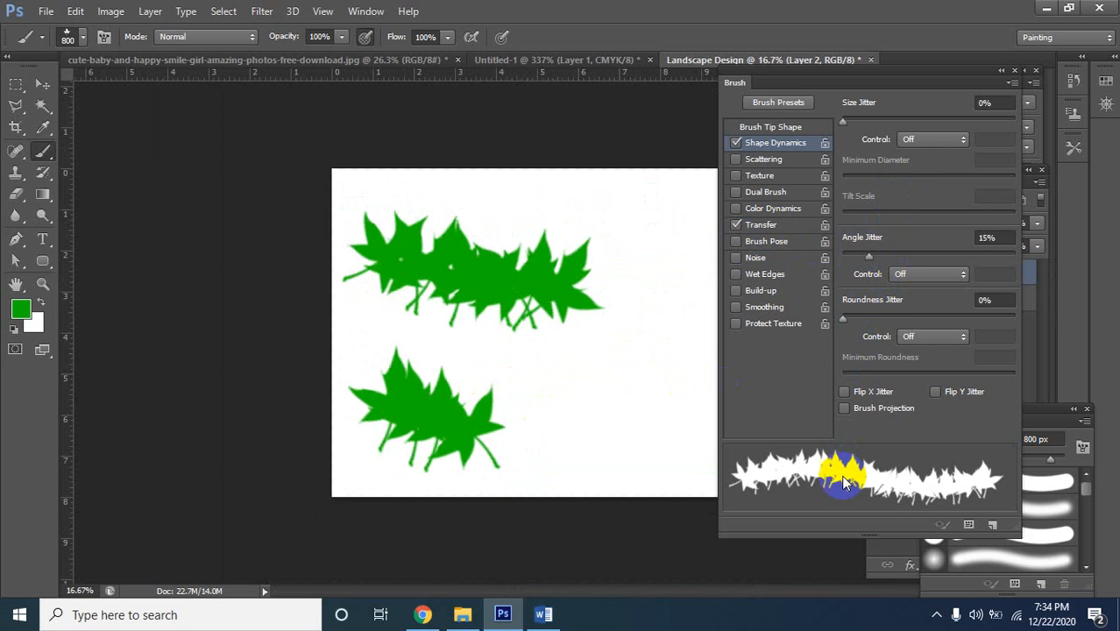
Set the angle jitter to 57% and stamp four separate green leaves around the empty areas of the canvas
mouse_move(868, 255)
left_mouse_down()
mouse_move(815, 258)
mouse_move(875, 251)
mouse_move(1020, 294)
mouse_move(1062, 293)
mouse_move(792, 278)
mouse_move(942, 274)
left_mouse_up()
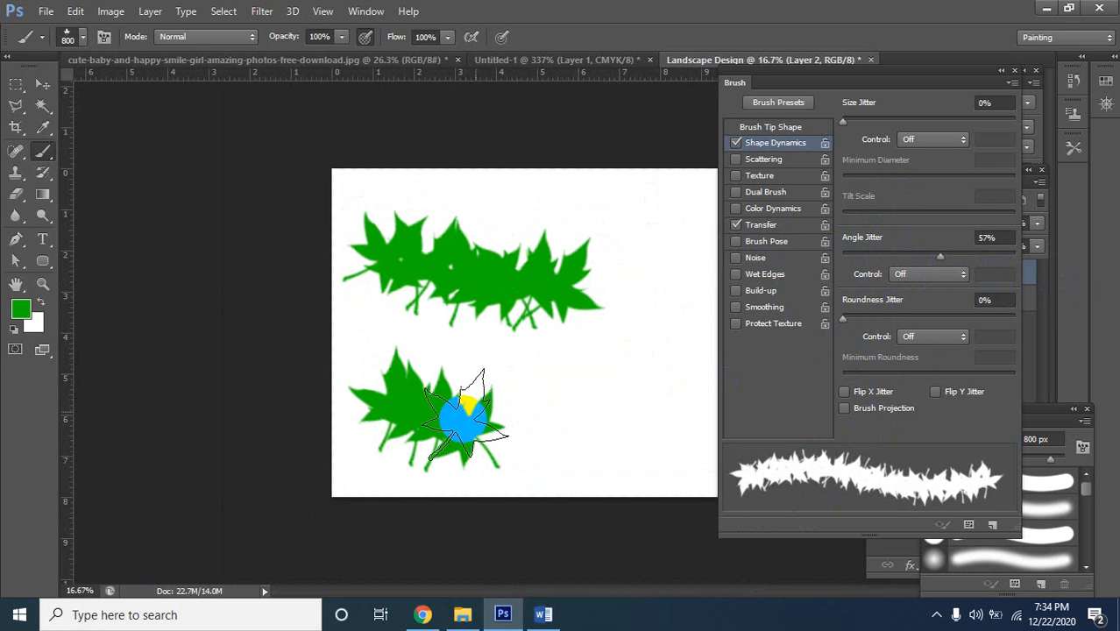
left_click(653, 372)
left_click(649, 274)
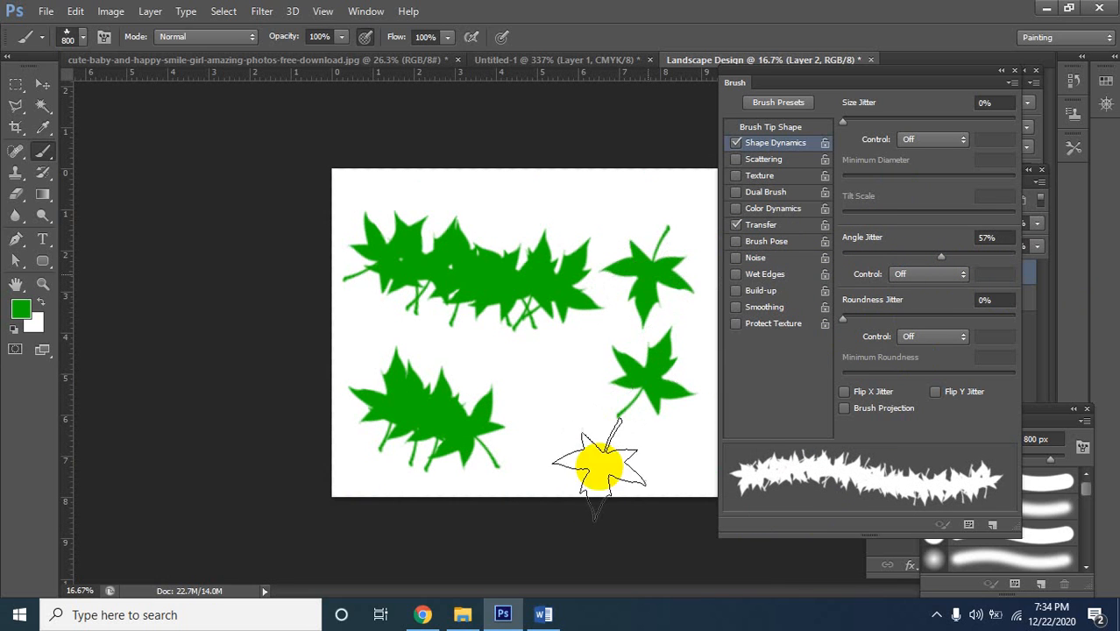
left_click(566, 442)
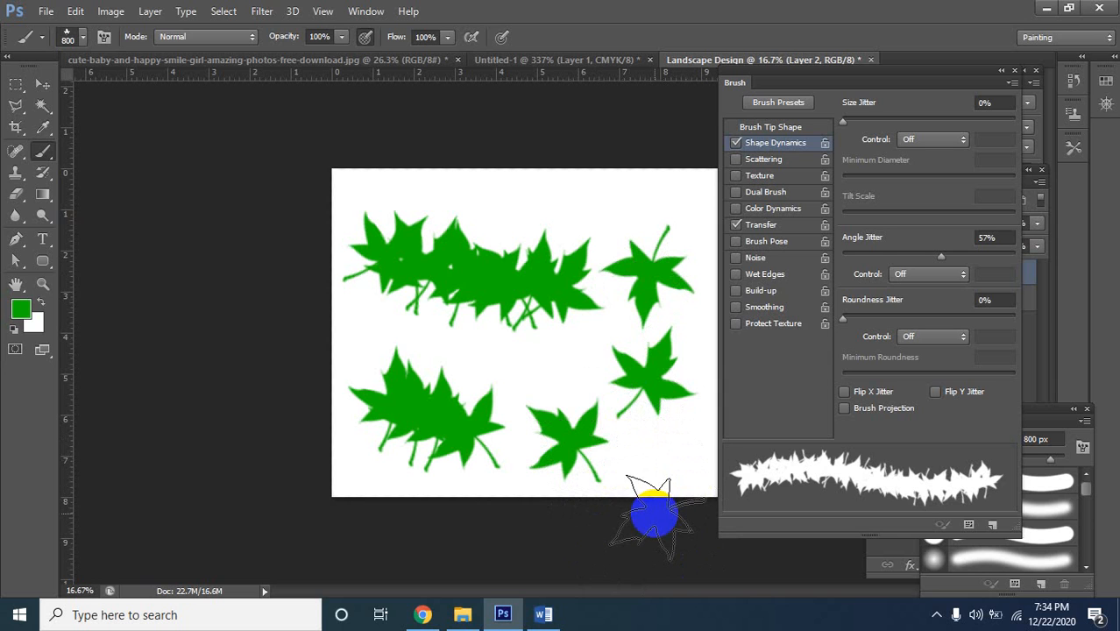
left_click(595, 203)
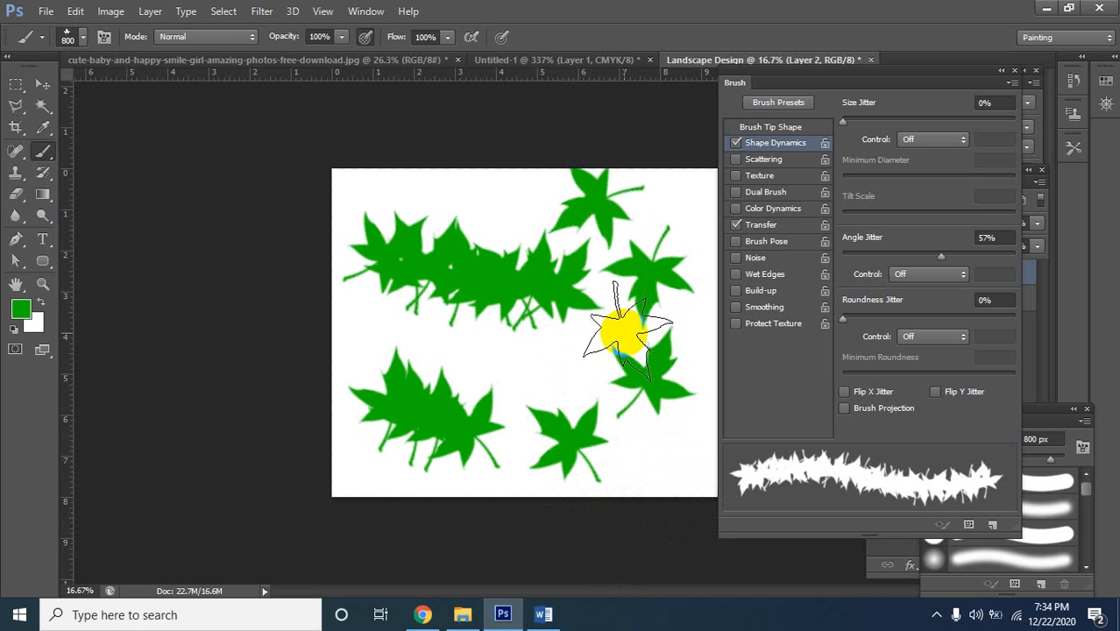
Stamp two more green leaves, one above the lower middle leaf and one near the canvas's lower edge
left_click(566, 377)
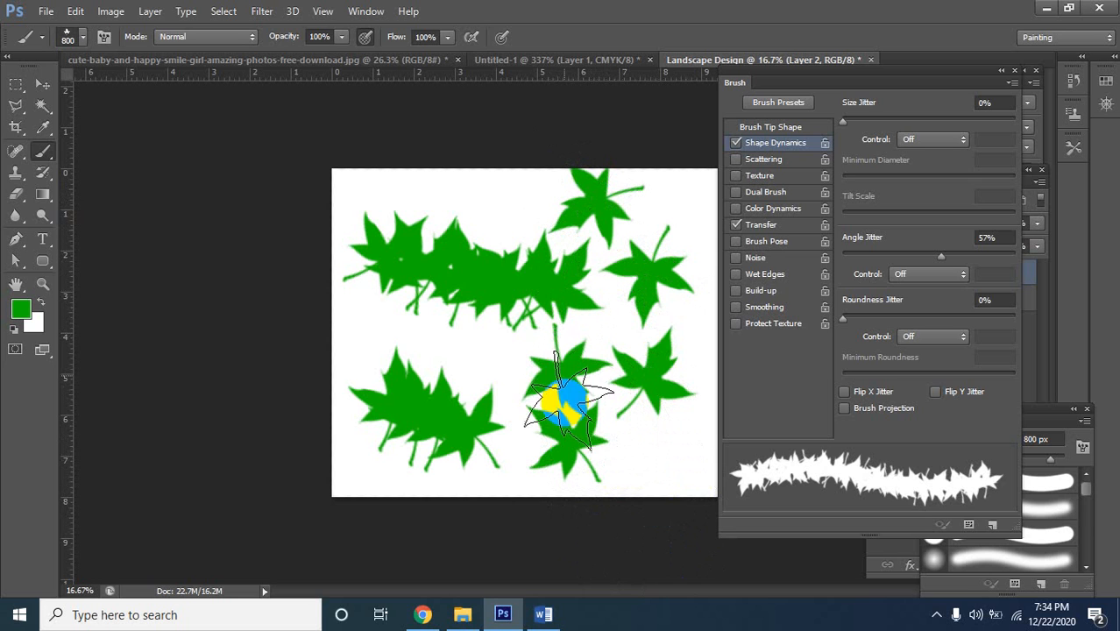
left_click(661, 473)
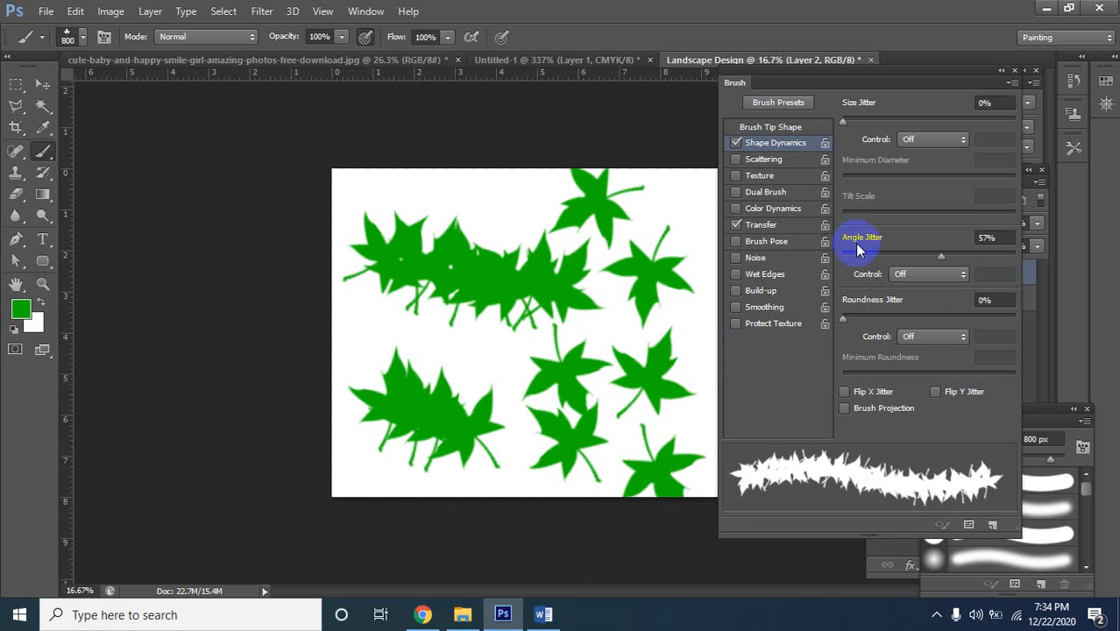
Set the angle jitter to 0% and the roundness jitter to 15%, and paint leaf strokes over the left part of the canvas
left_click_drag(936, 255, 840, 252)
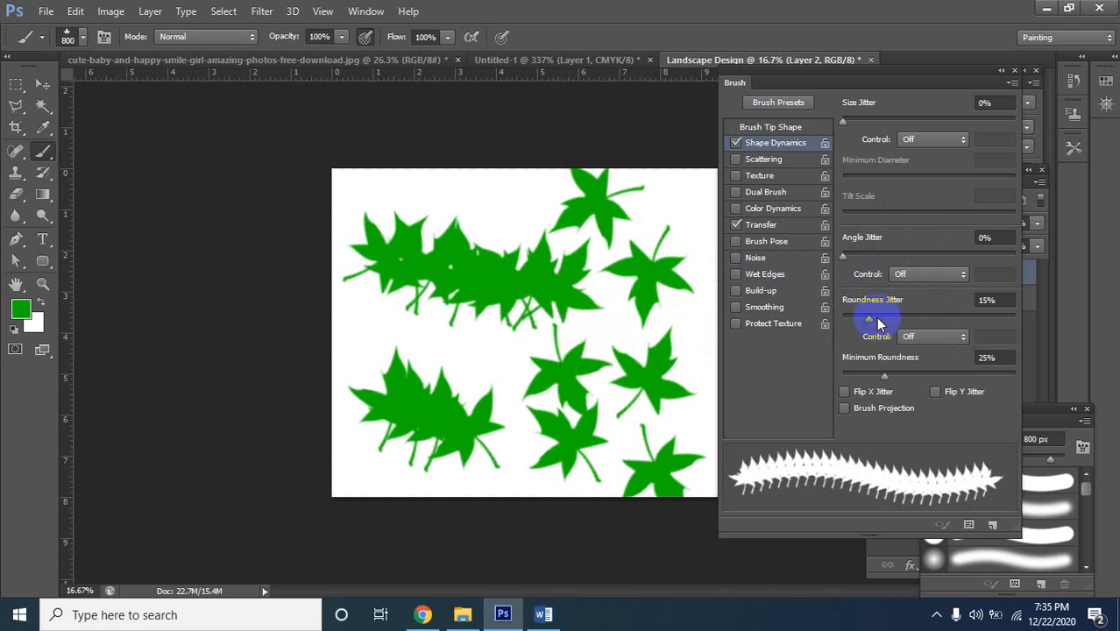
mouse_move(412, 333)
left_mouse_down()
mouse_move(492, 397)
mouse_move(505, 438)
mouse_move(485, 490)
mouse_move(437, 492)
mouse_move(322, 396)
mouse_move(348, 278)
mouse_move(398, 215)
mouse_move(512, 207)
mouse_move(523, 189)
mouse_move(512, 187)
mouse_move(507, 327)
left_mouse_up()
Undo all the green leaf strokes and stamps until the canvas is blank
key("ctrl+alt+z")
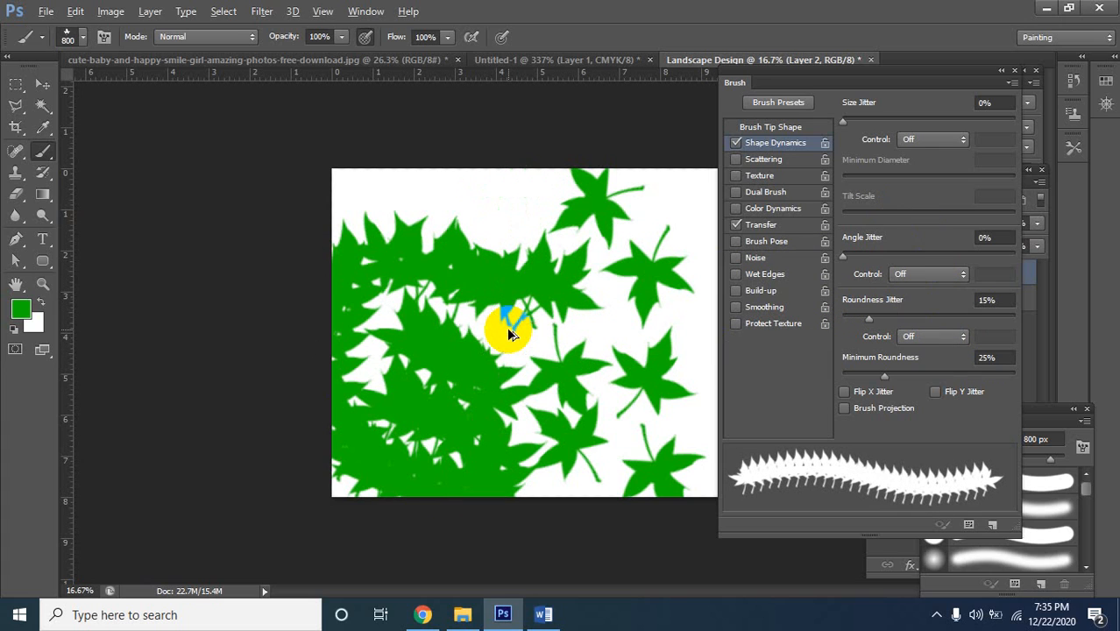
key("ctrl+alt+z")
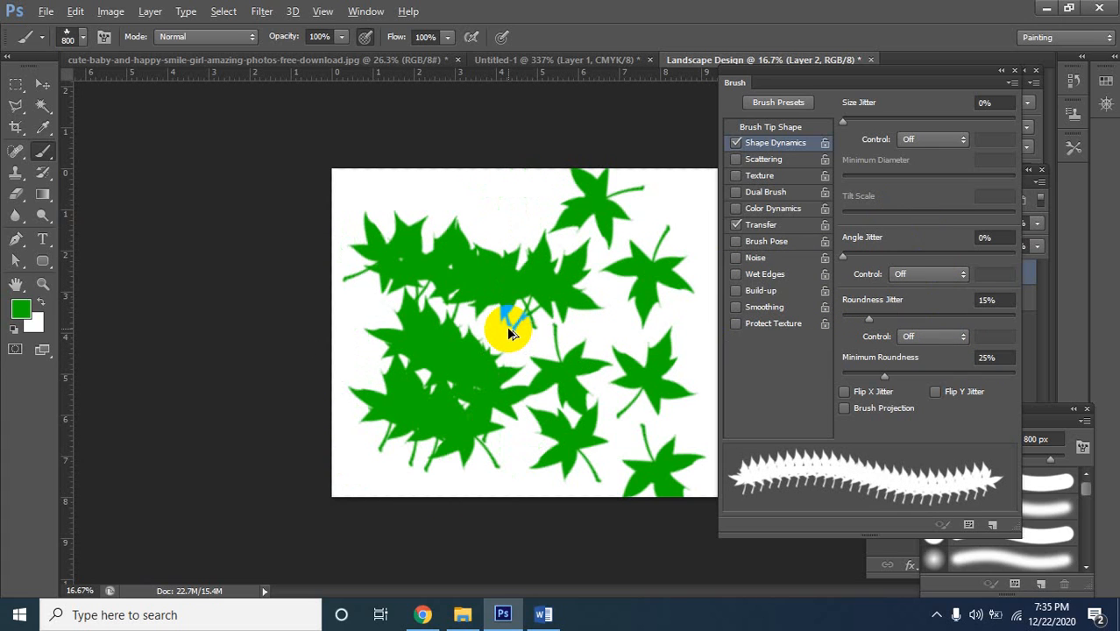
key("ctrl+alt+z")
key("ctrl+alt+z")
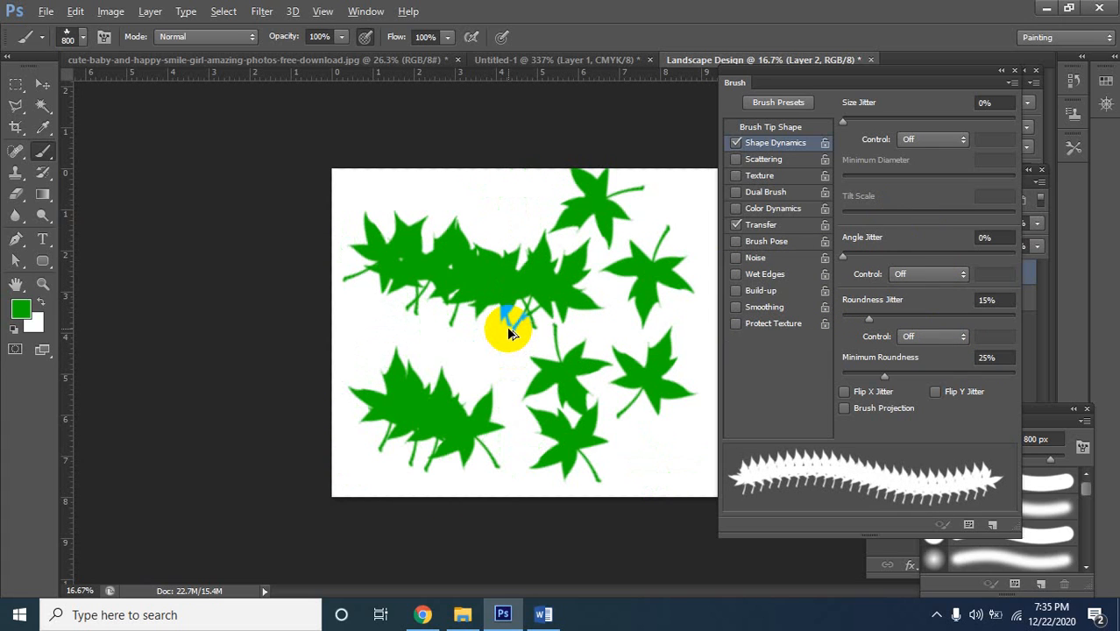
key("ctrl+alt+z")
key("ctrl+alt+z")
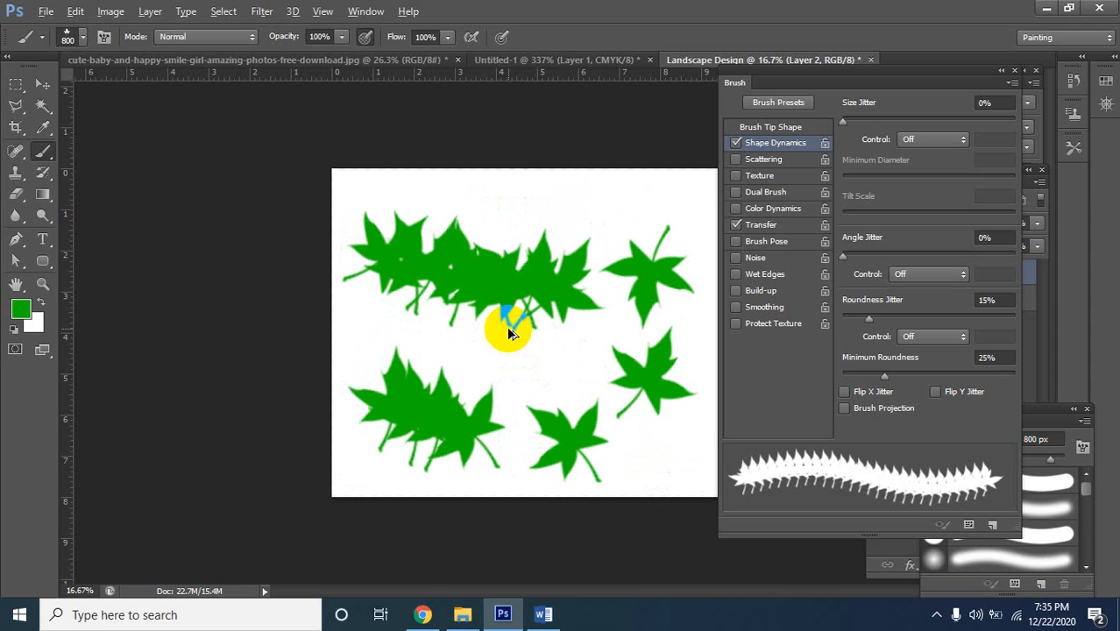
key("ctrl+alt+z")
key("ctrl+alt+z")
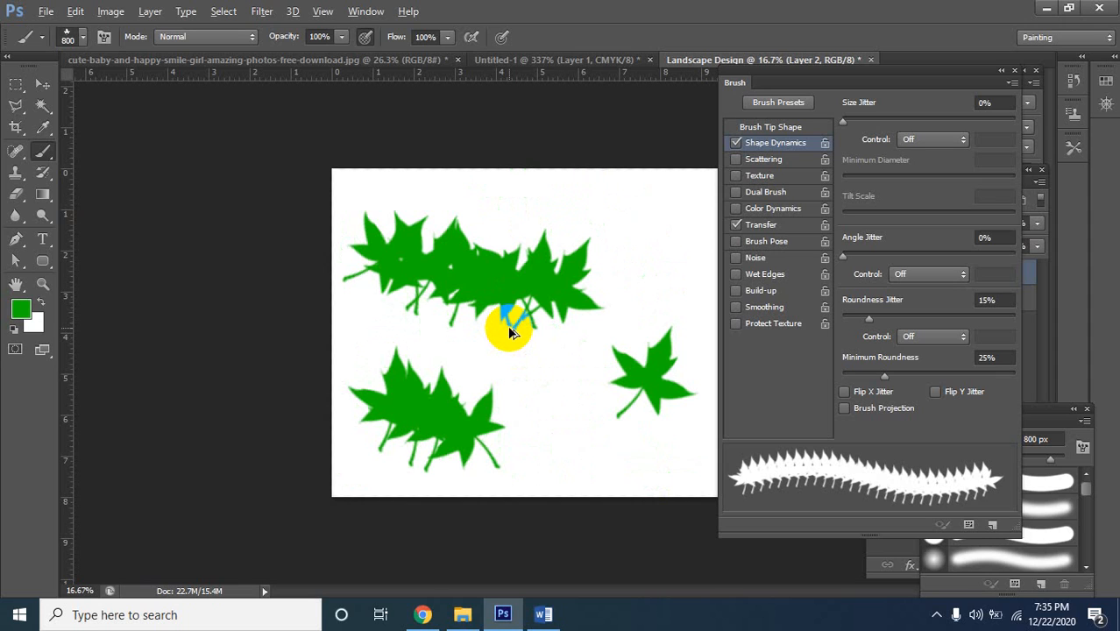
key("ctrl+alt+z")
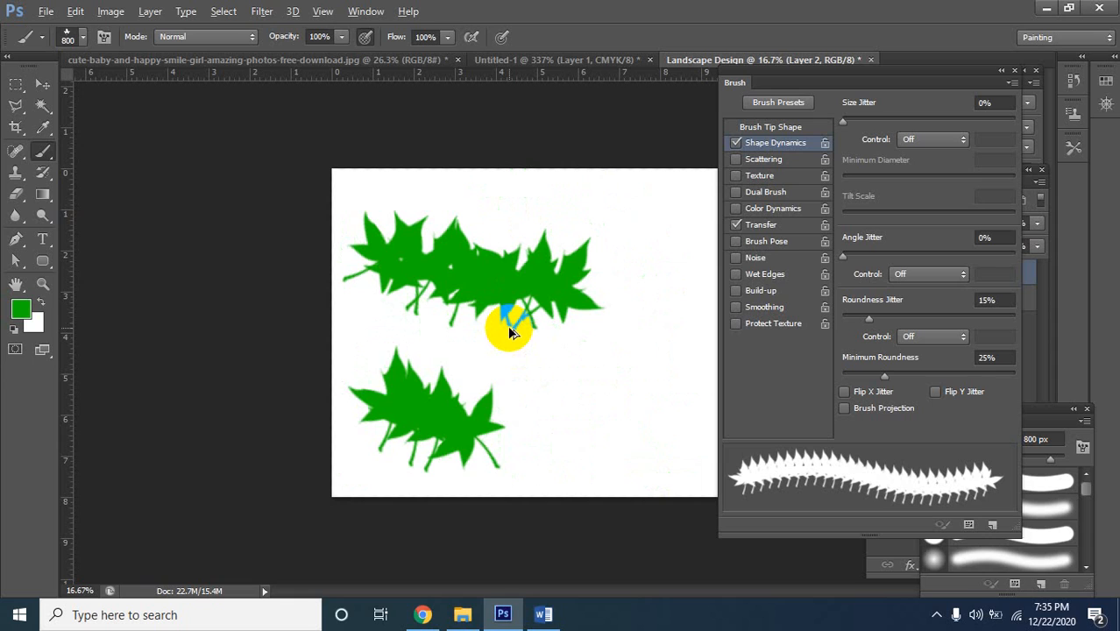
key("ctrl+alt+z")
key("ctrl+alt+z")
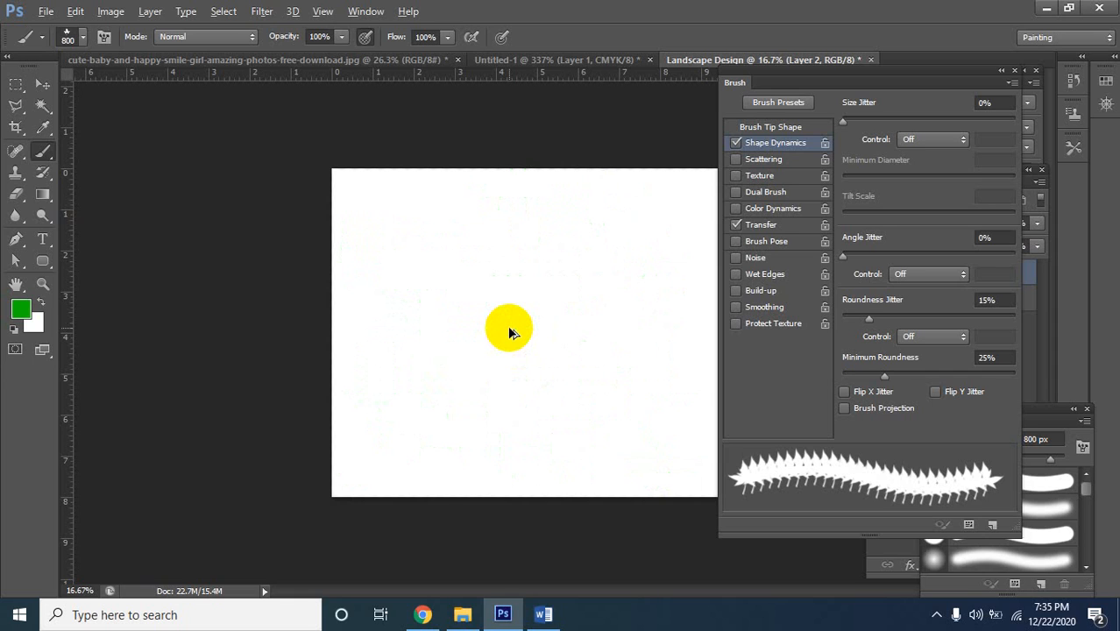
key("ctrl+alt+z")
key("ctrl+shift+z")
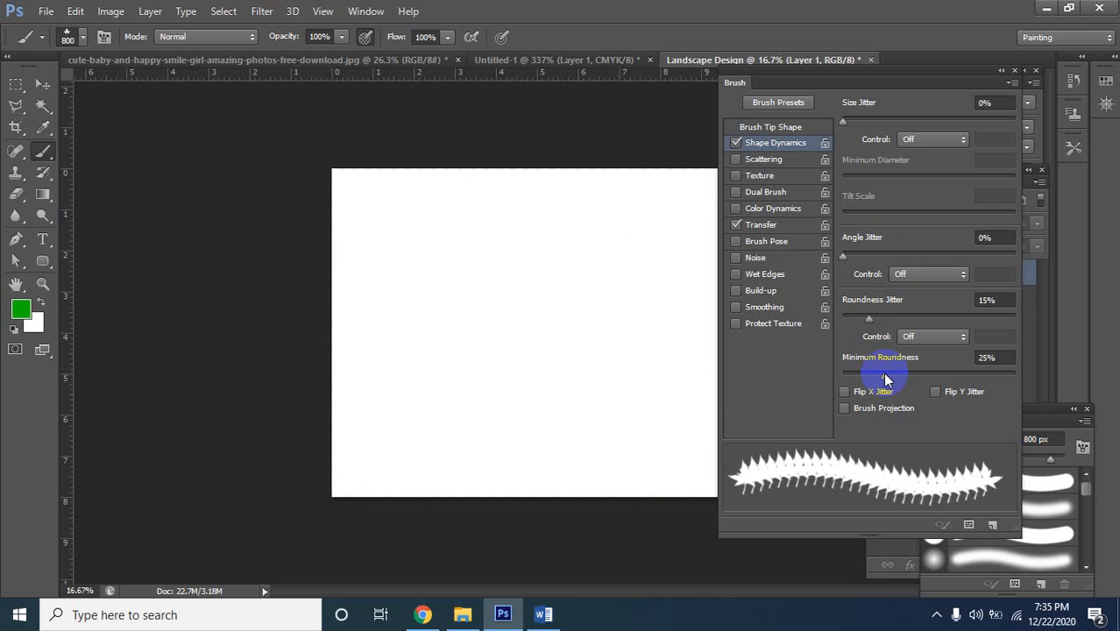
Lower the minimum roundness to 3% and reset the roundness jitter to 0%
left_click_drag(881, 373, 846, 375)
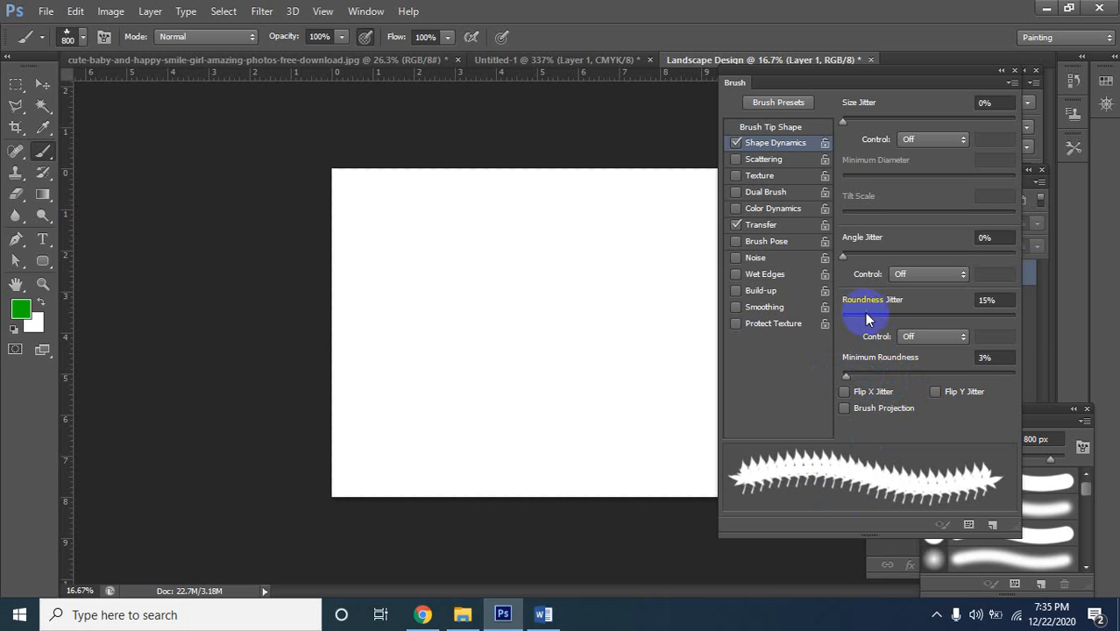
left_click_drag(868, 321, 823, 325)
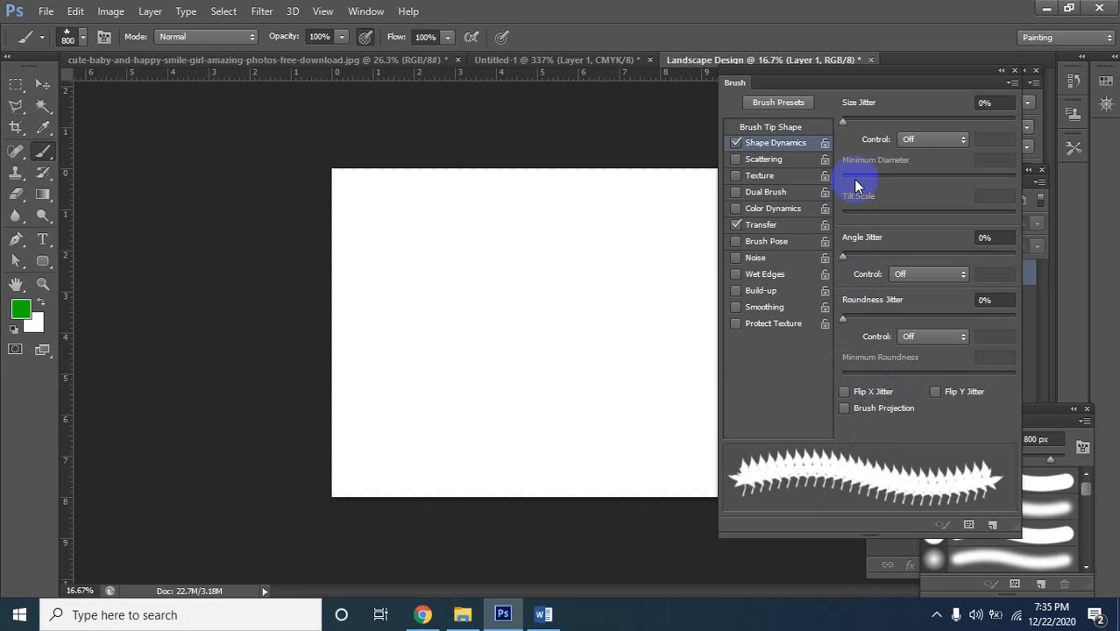
Set the Shape Dynamics size jitter to 2%, minimum diameter to 8% and angle jitter to 5%
left_click(847, 122)
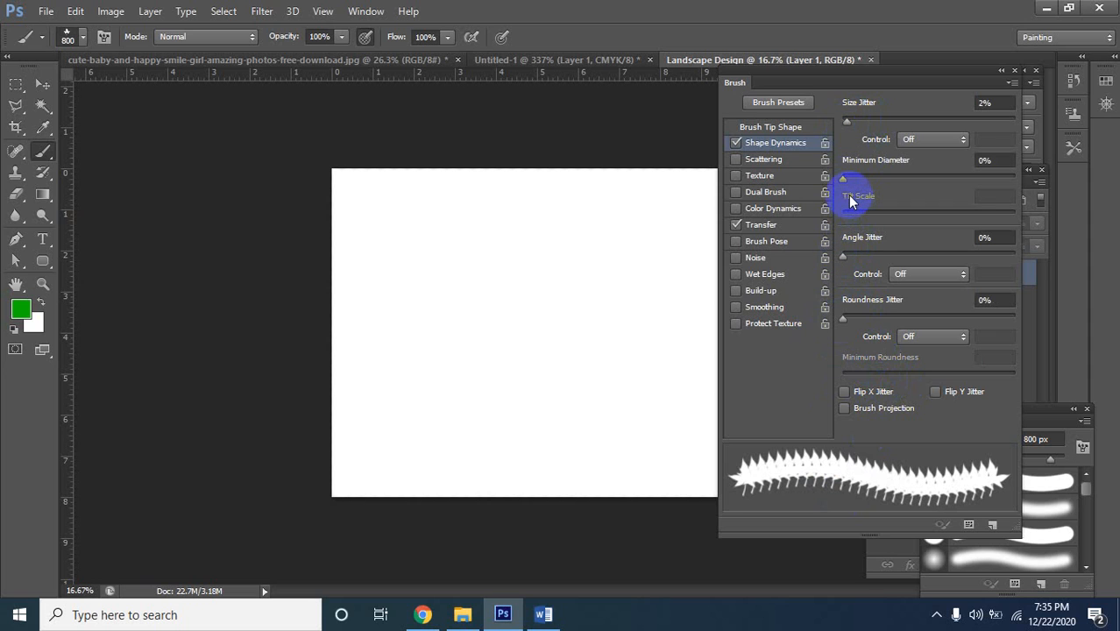
left_click_drag(842, 178, 857, 183)
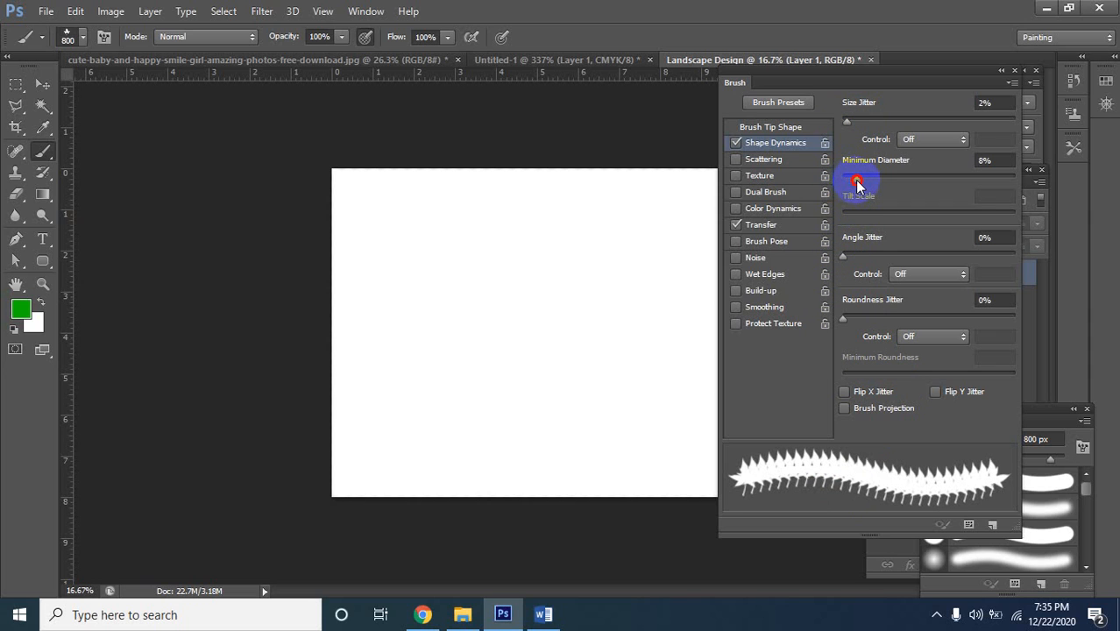
left_click_drag(845, 255, 850, 256)
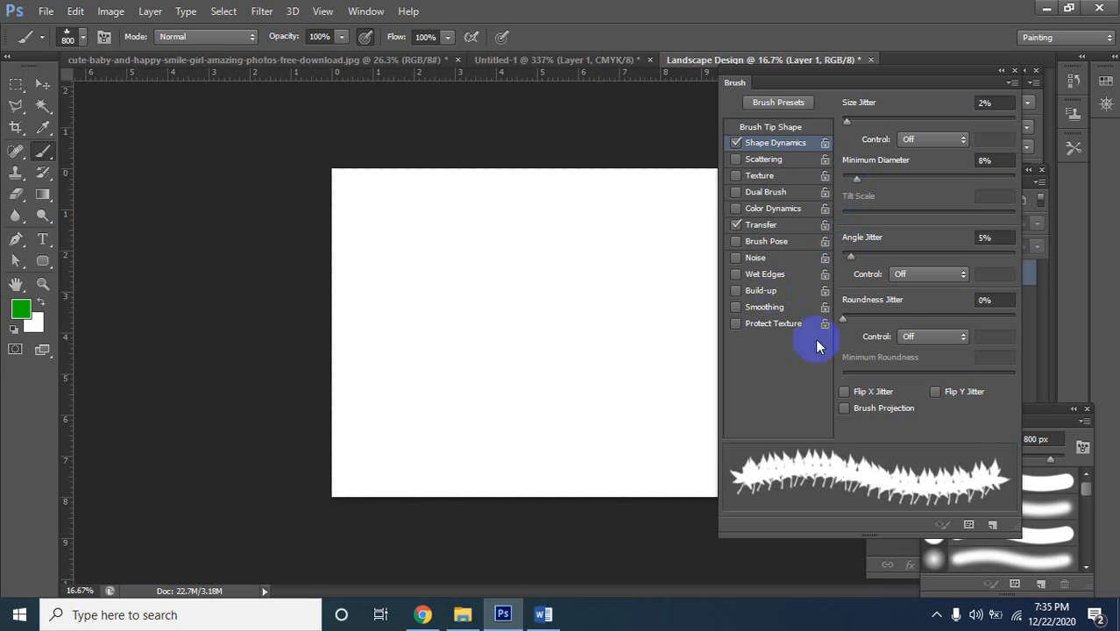
Turn on Scattering for the leaf brush, try a count of 3, and return the count to 1
left_click(776, 163)
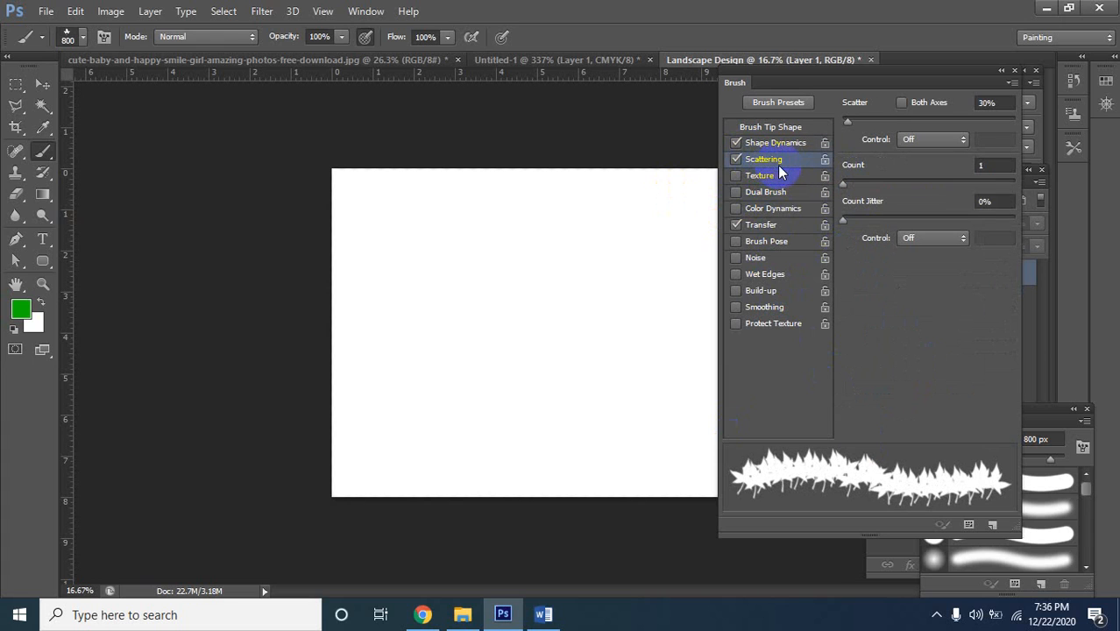
mouse_move(422, 262)
left_mouse_down()
mouse_move(413, 258)
mouse_move(493, 259)
left_mouse_up()
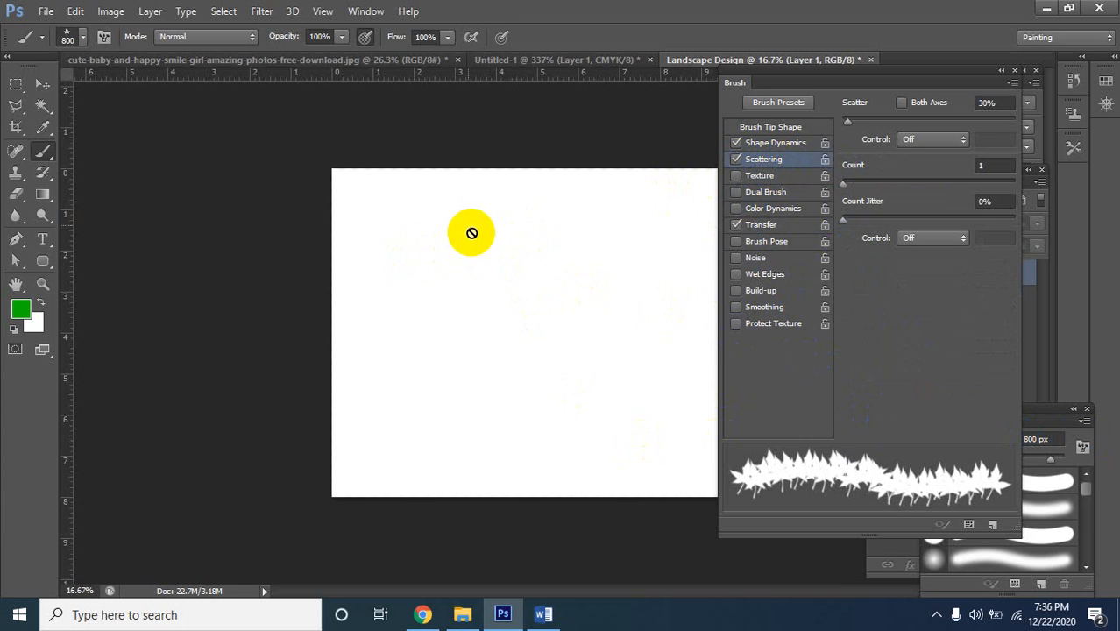
left_click_drag(860, 180, 868, 183)
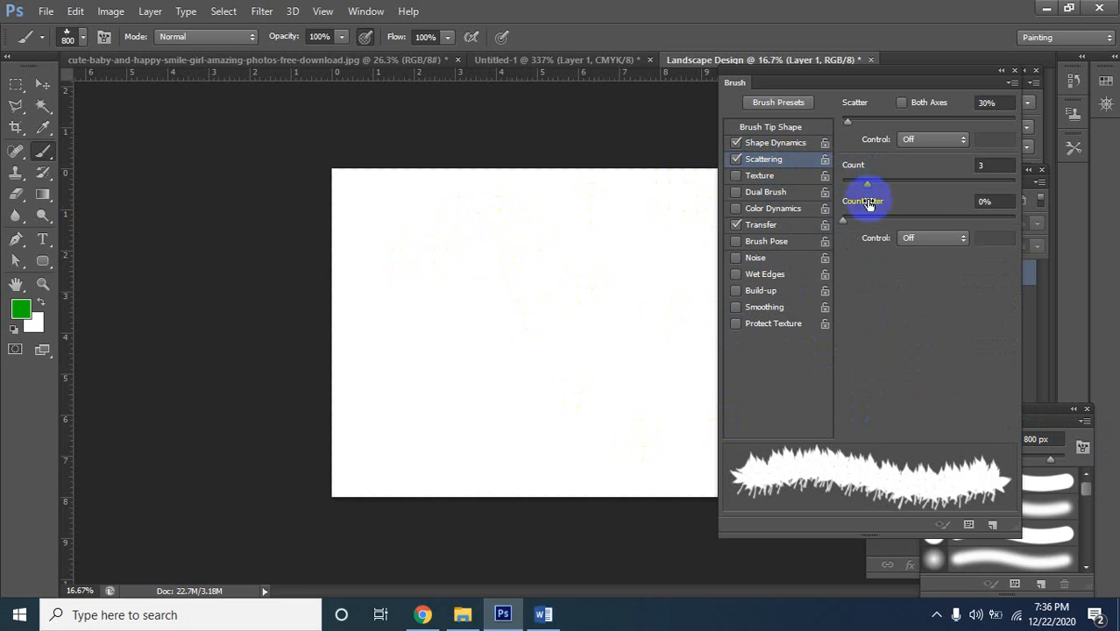
mouse_move(862, 182)
left_mouse_down()
mouse_move(893, 188)
mouse_move(844, 182)
mouse_move(885, 178)
mouse_move(847, 190)
left_mouse_up()
Turn off Shape Dynamics and go back to the Scattering settings
left_click(763, 141)
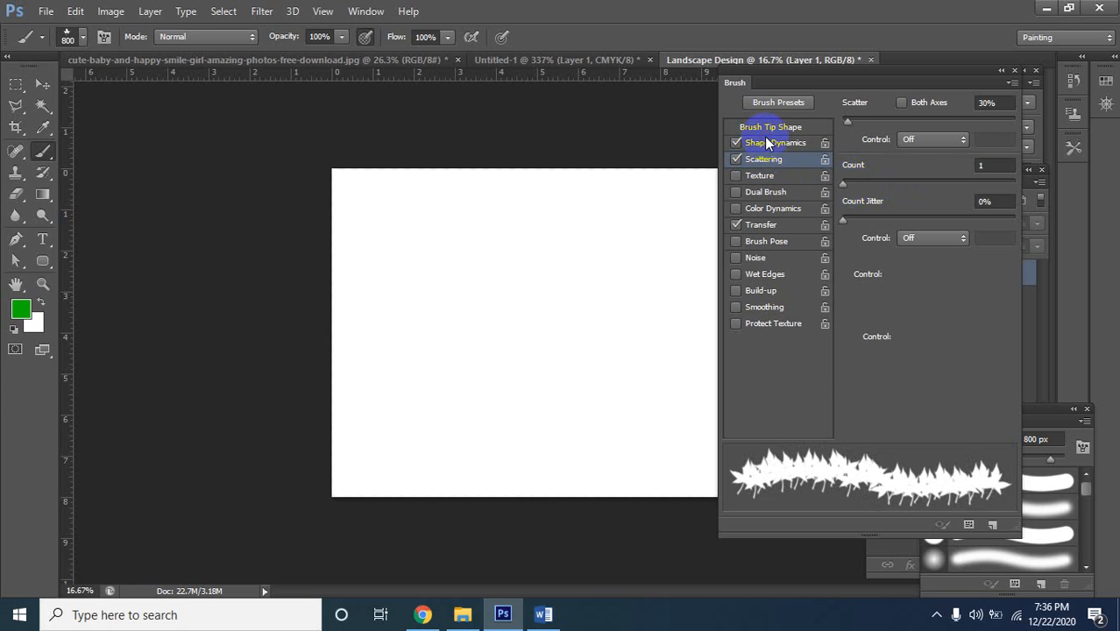
left_click(738, 143)
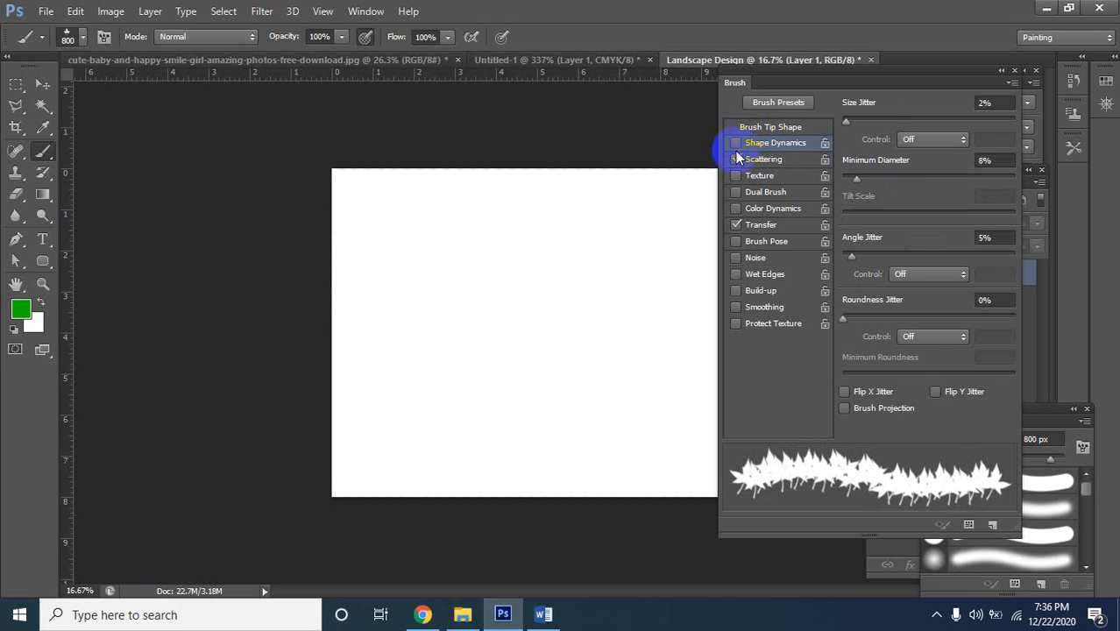
left_click(764, 162)
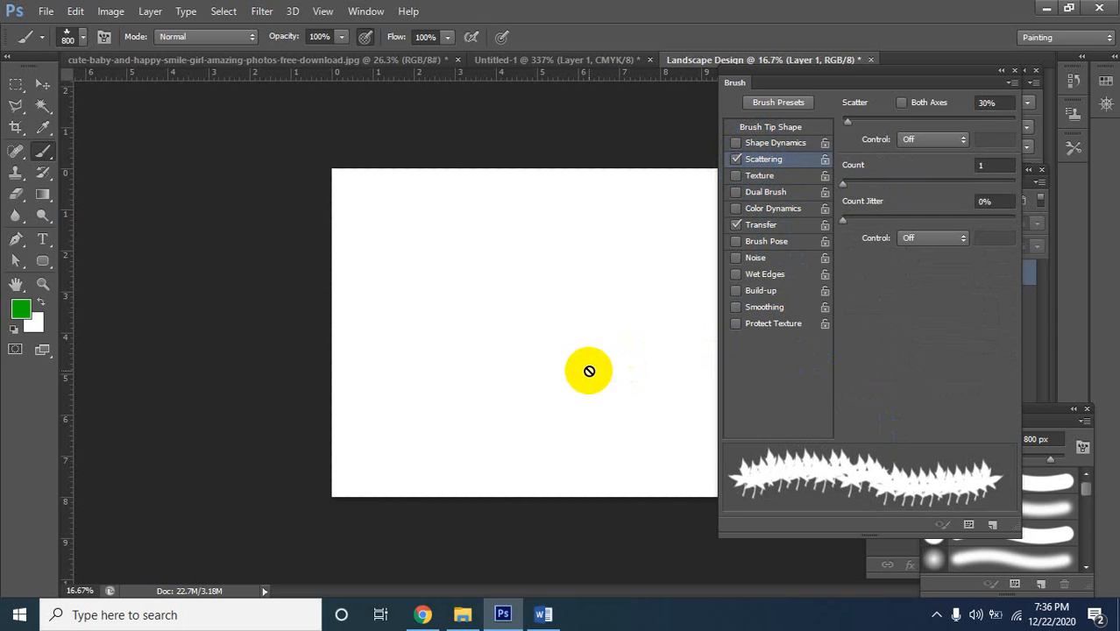
Replace the leaf brush with a soft round preset and switch to the hard round preset
left_click(981, 560)
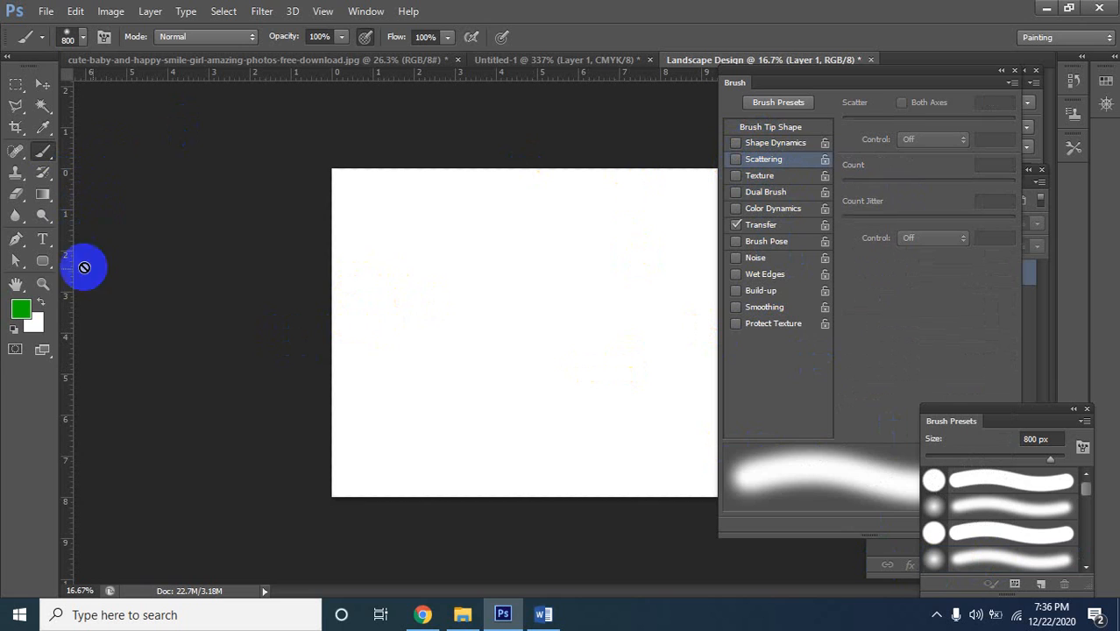
left_click(957, 478)
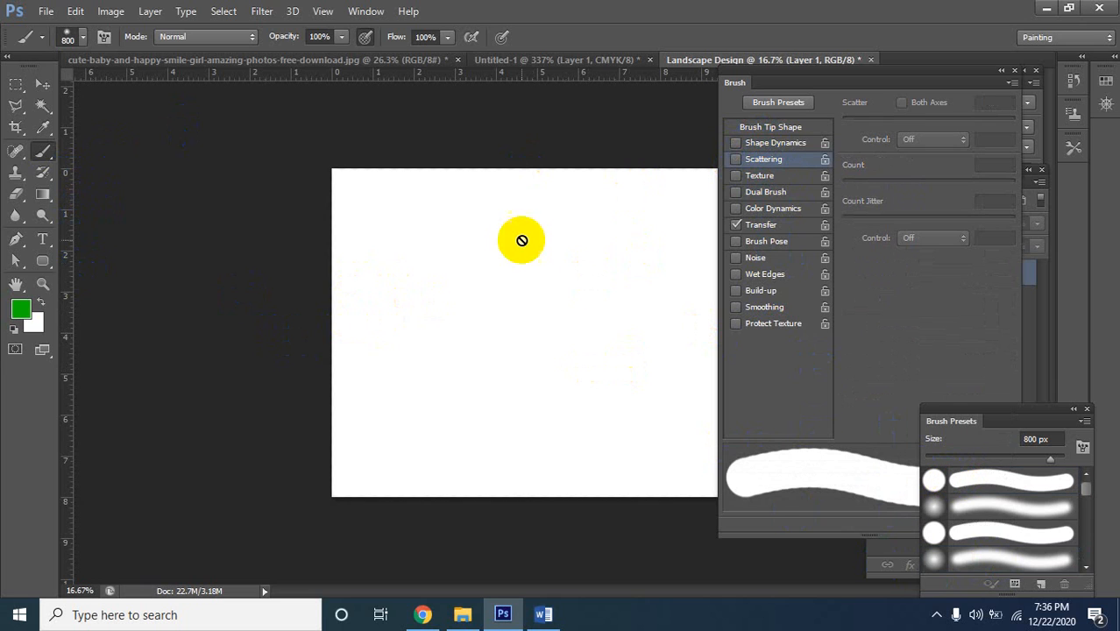
Try Scattering on the hard round brush, switch it back off, and turn off Transfer
left_click(763, 162)
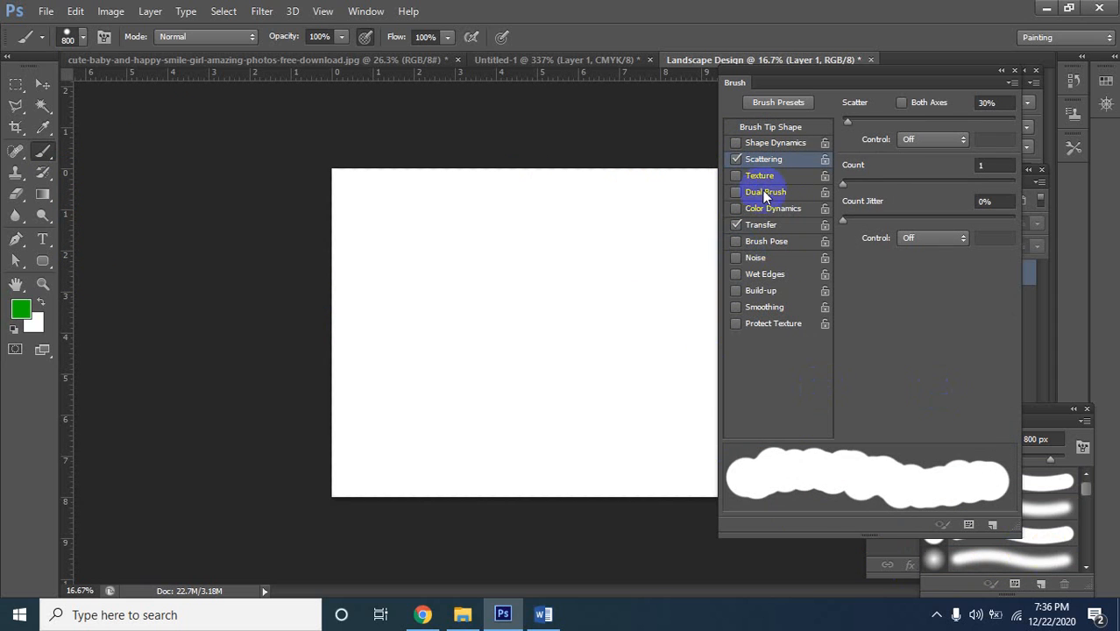
left_click(735, 159)
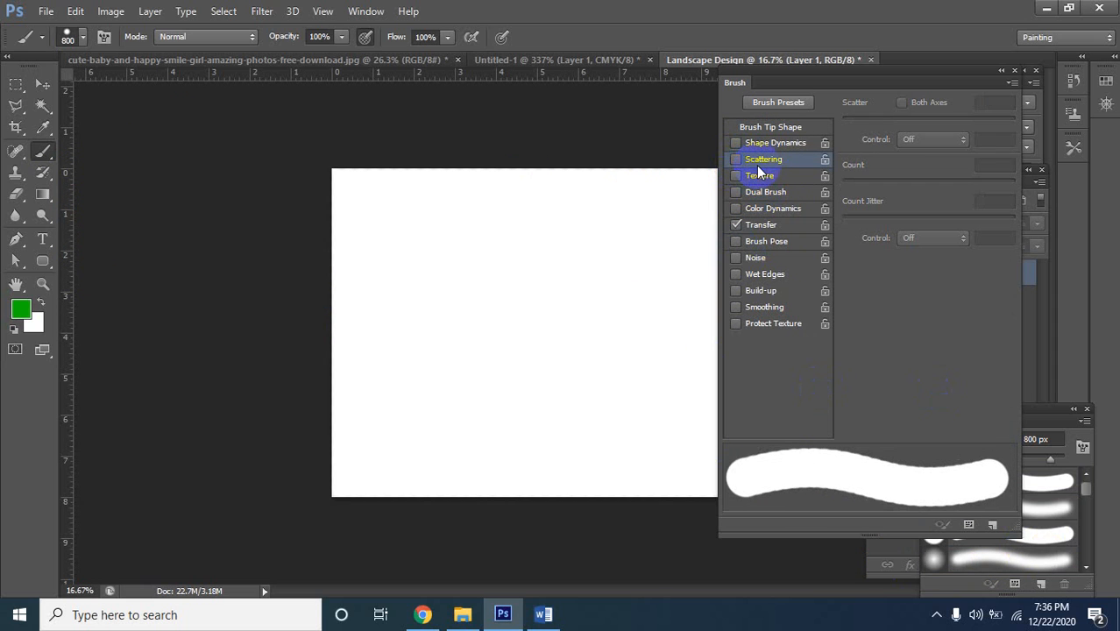
left_click(743, 222)
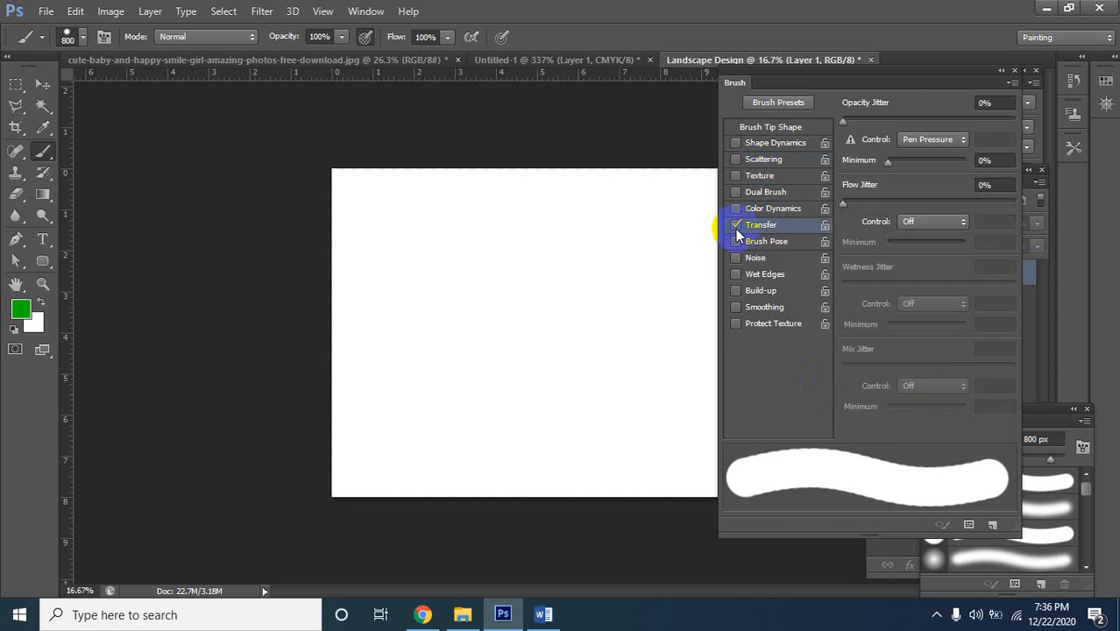
Add a new layer above Layer 1 and turn on Scattering for the hard round brush
left_click(891, 553)
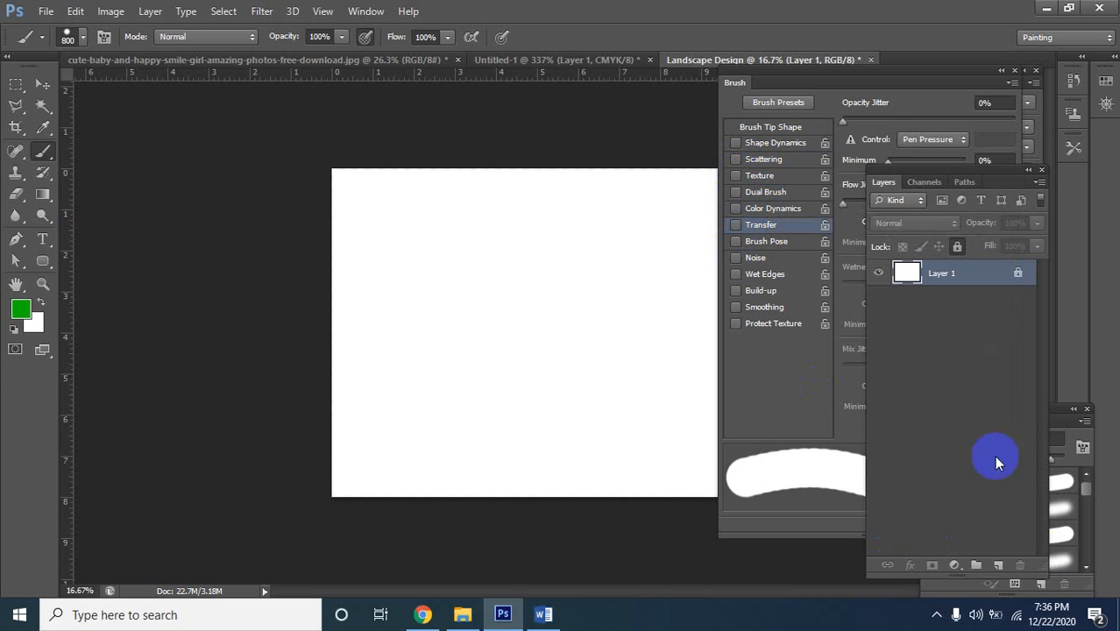
left_click(997, 565)
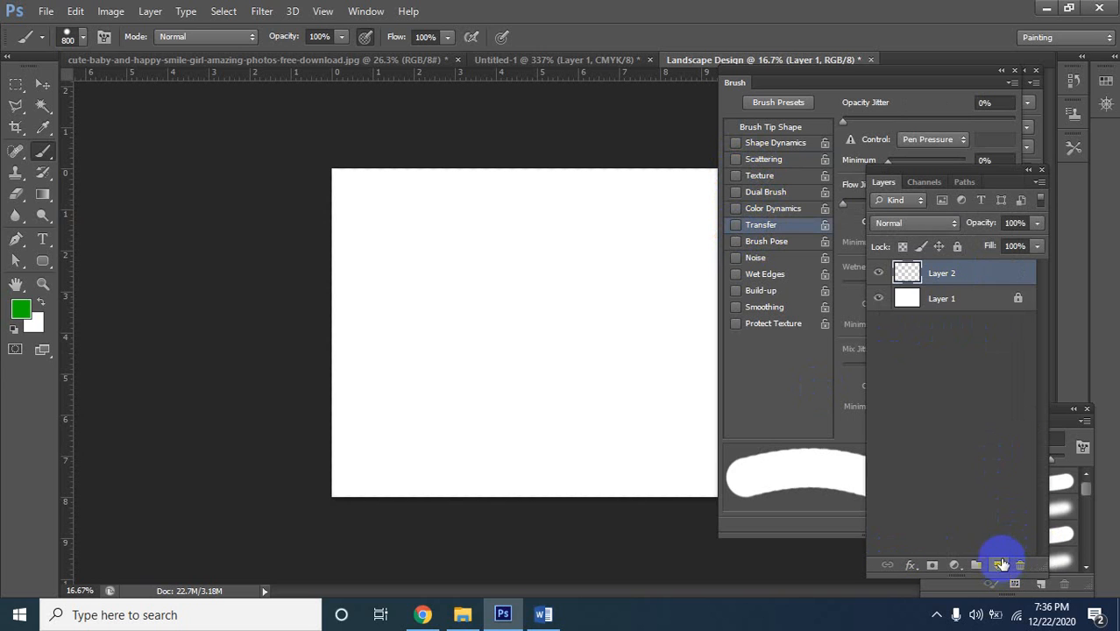
left_click(760, 163)
left_click(765, 161)
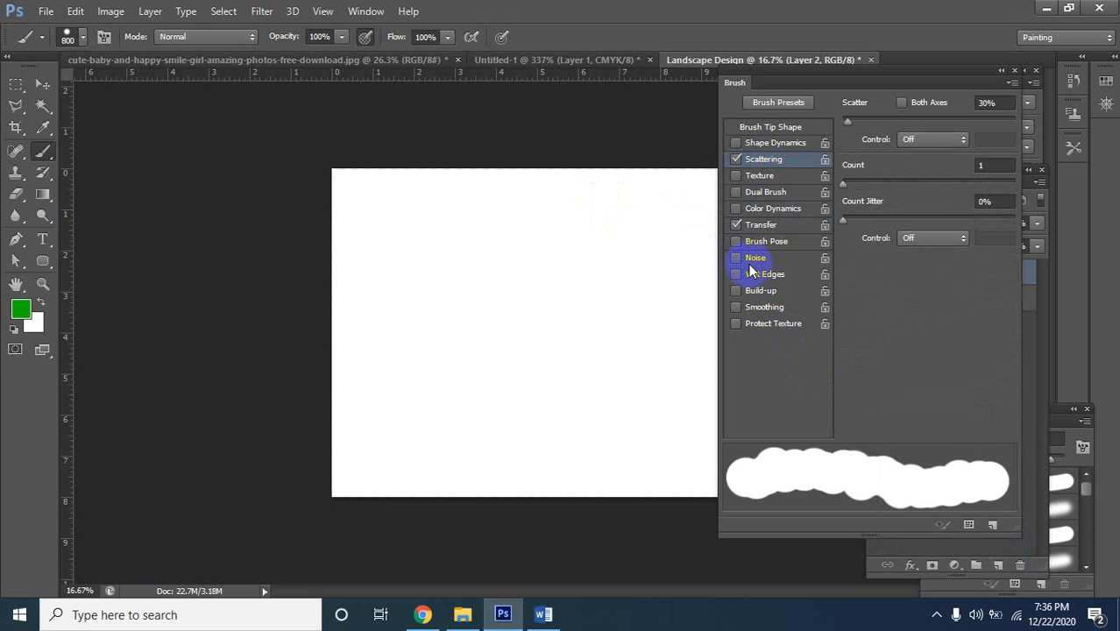
Browse the brush presets, open the Brush Tip Shape settings, and select a 30 px spatter tip
left_click(1091, 521)
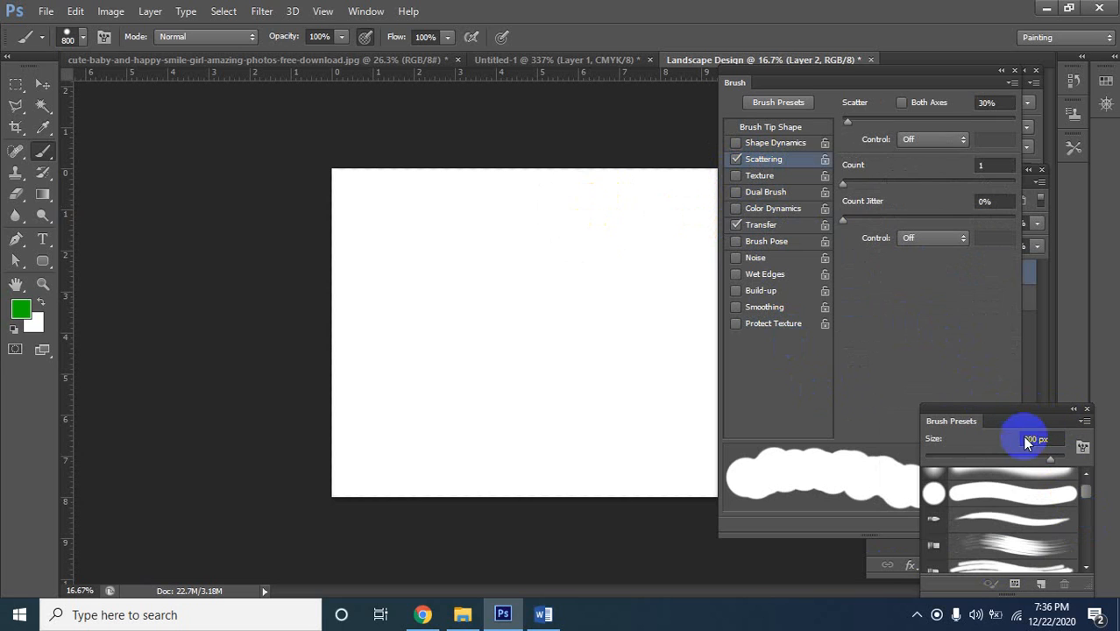
scroll(1050, 539, "down", 3)
scroll(1051, 541, "down", 4)
left_click_drag(1086, 500, 1081, 565)
mouse_move(1086, 501)
left_mouse_down()
mouse_move(1084, 569)
mouse_move(1090, 493)
mouse_move(1085, 551)
left_mouse_up()
left_click(877, 355)
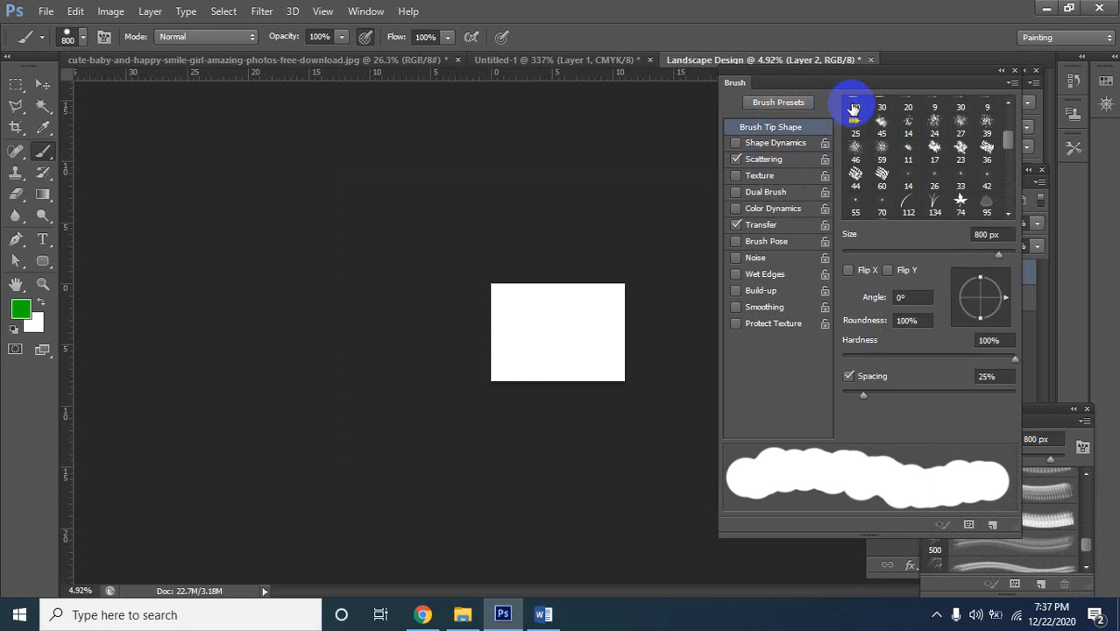
left_click(856, 104)
Choose the 134 px grass brush tip from the tip shapes
scroll(928, 204, "down", 8)
scroll(930, 202, "down", 5)
scroll(936, 203, "up", 4)
scroll(943, 199, "up", 3)
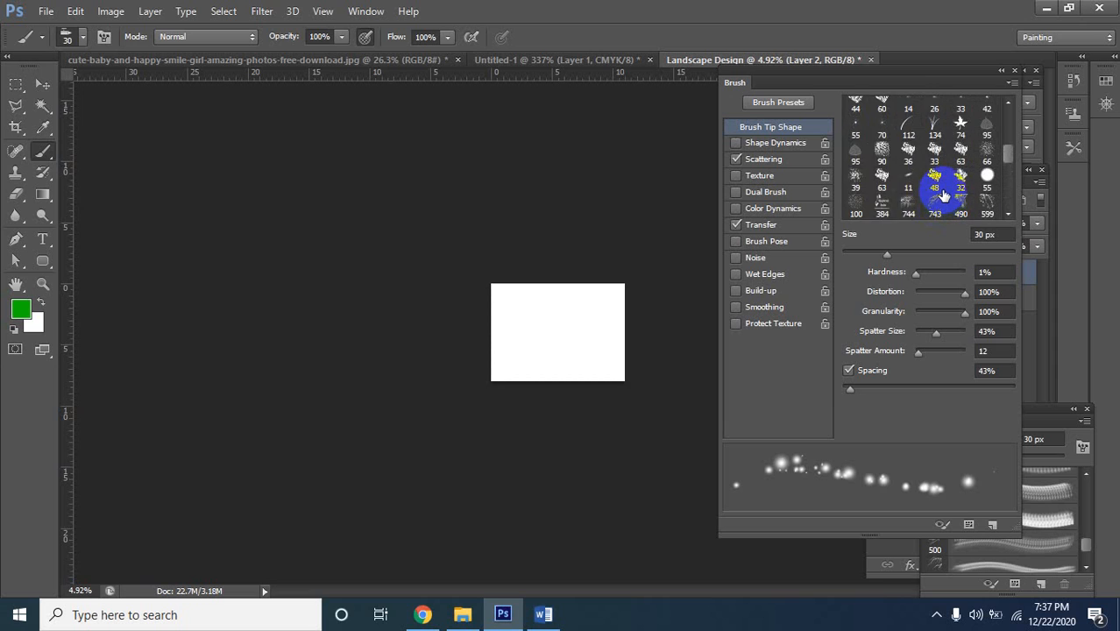
left_click(932, 166)
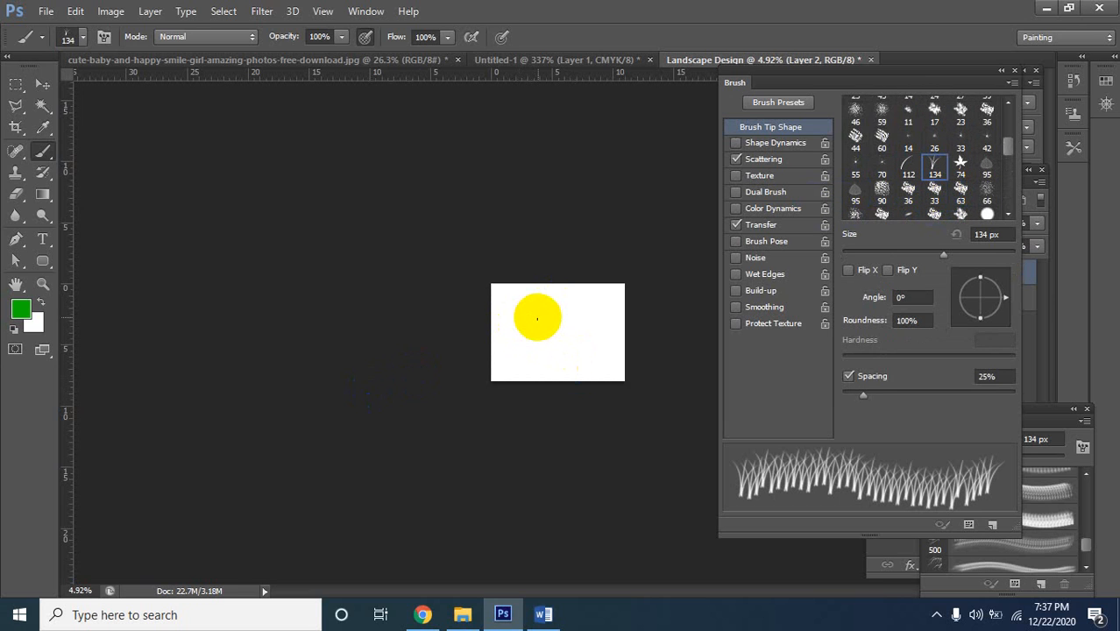
left_click(578, 326, "ctrl")
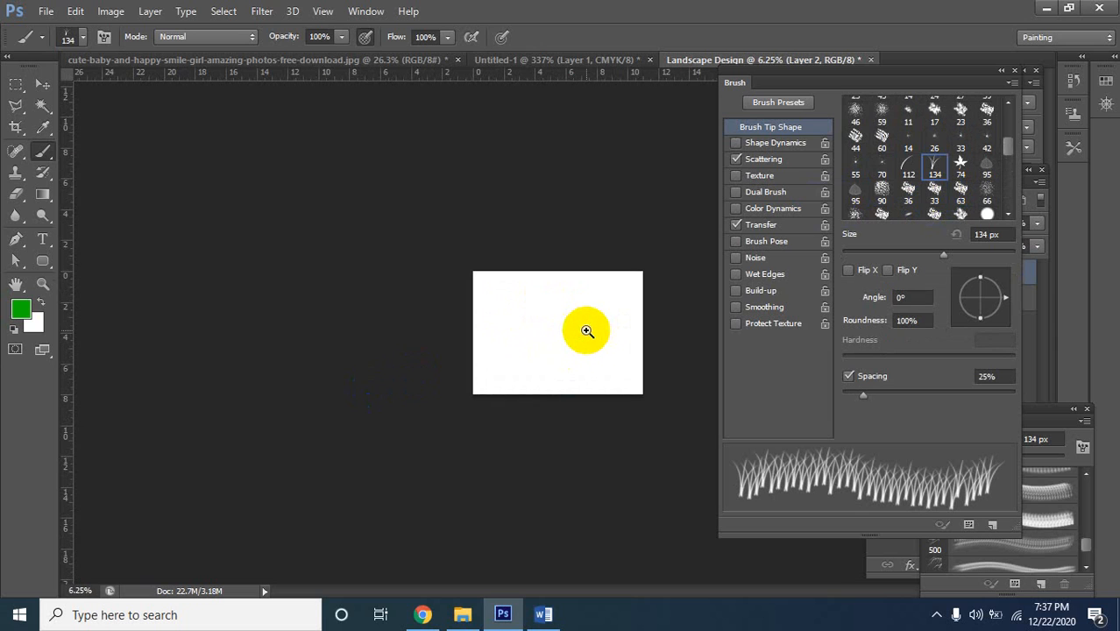
Enlarge the grass brush to 600 px
left_click(586, 330, "ctrl")
left_click(583, 314, "ctrl")
left_click(584, 335, "ctrl")
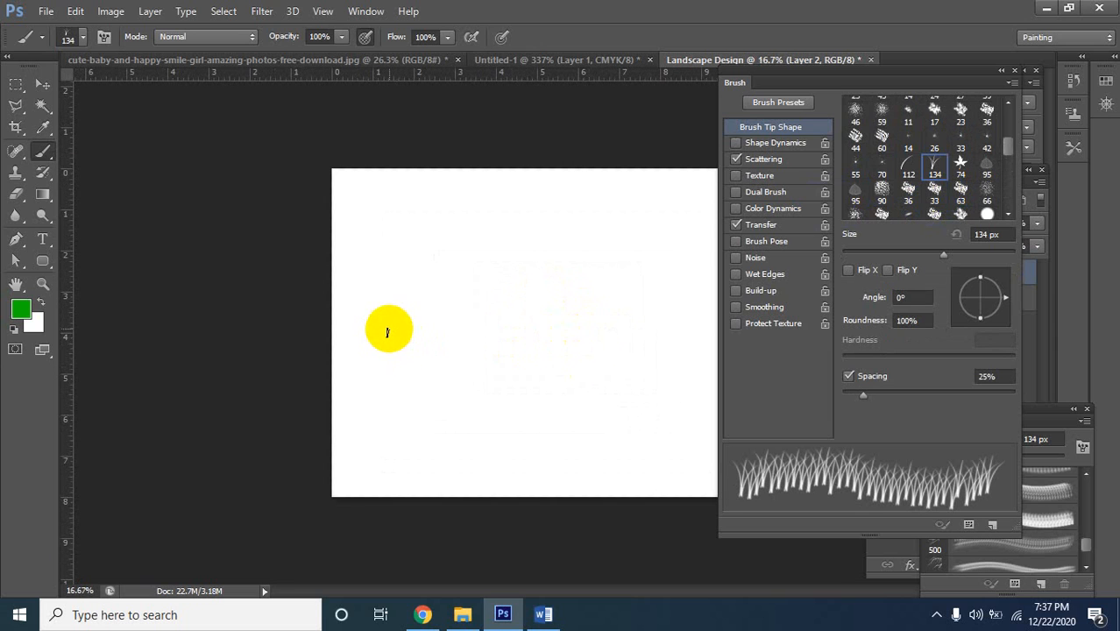
key("bracketright")
key("bracketright")
key("bracketright")
key("bracketright")
key("bracketleft")
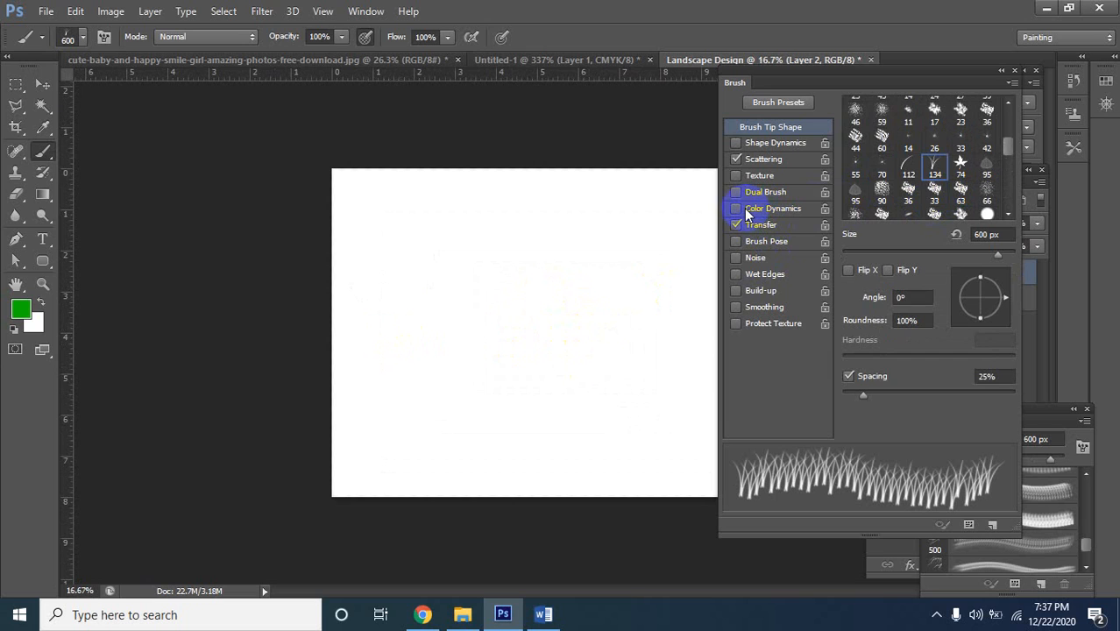
Turn on Color Dynamics for the grass brush and paint a test stroke across the canvas, undoing the stroke
left_click(745, 208)
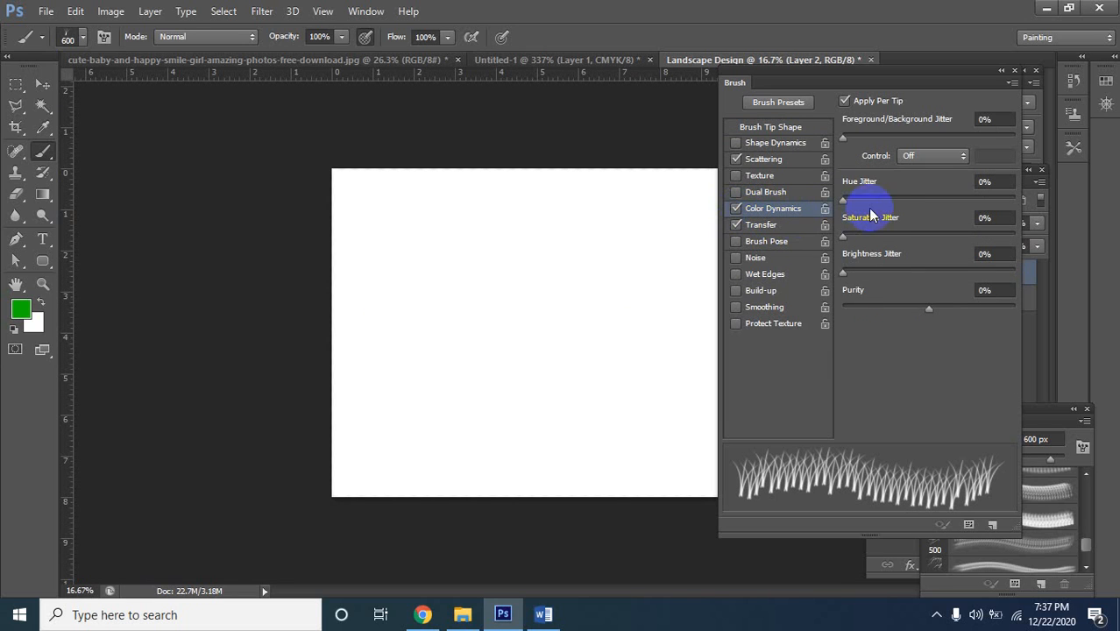
mouse_move(380, 347)
left_mouse_down()
mouse_move(451, 375)
mouse_move(572, 394)
mouse_move(603, 428)
left_mouse_up()
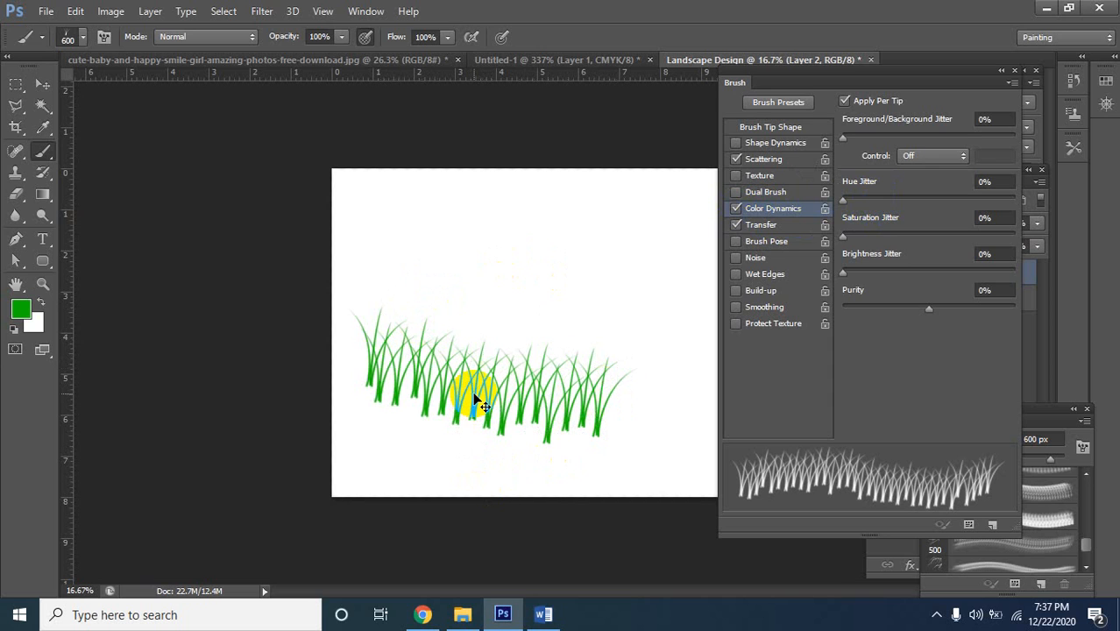
key("ctrl+z")
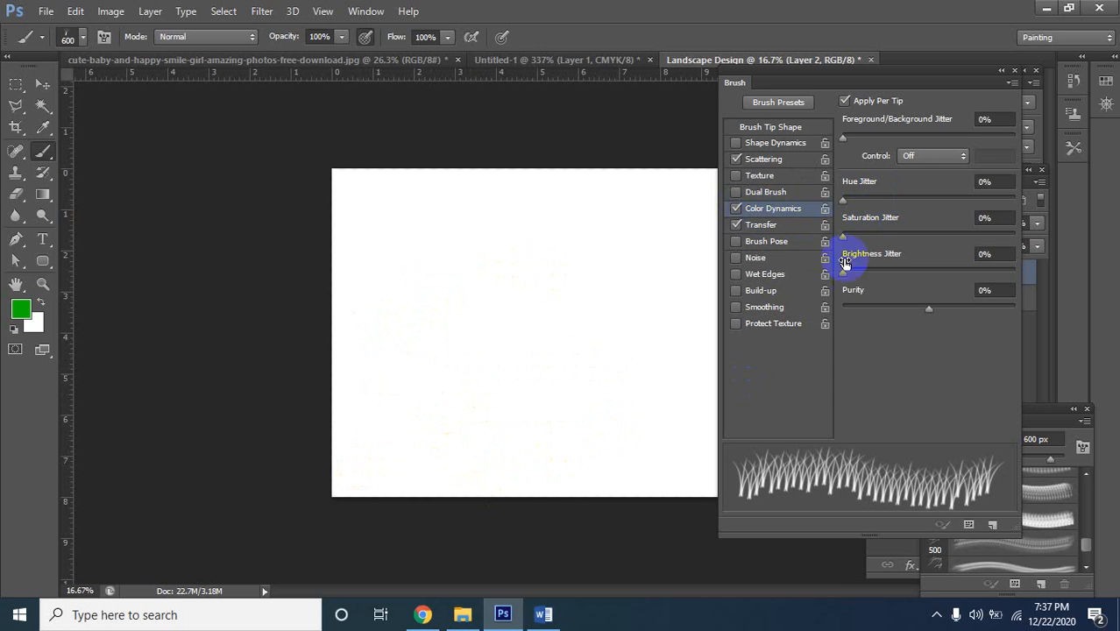
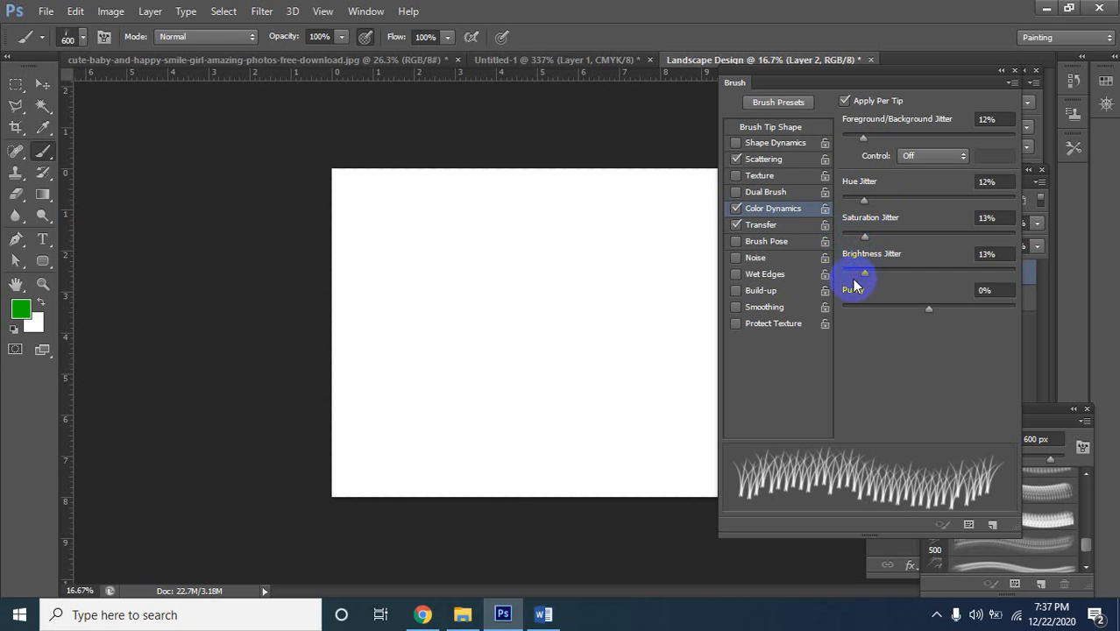
Set Foreground/Background and Hue Jitter to 12%, Saturation and Brightness Jitter to 13%, and paint overlapping grass rows along the canvas's lower edge
left_click_drag(864, 275, 865, 275)
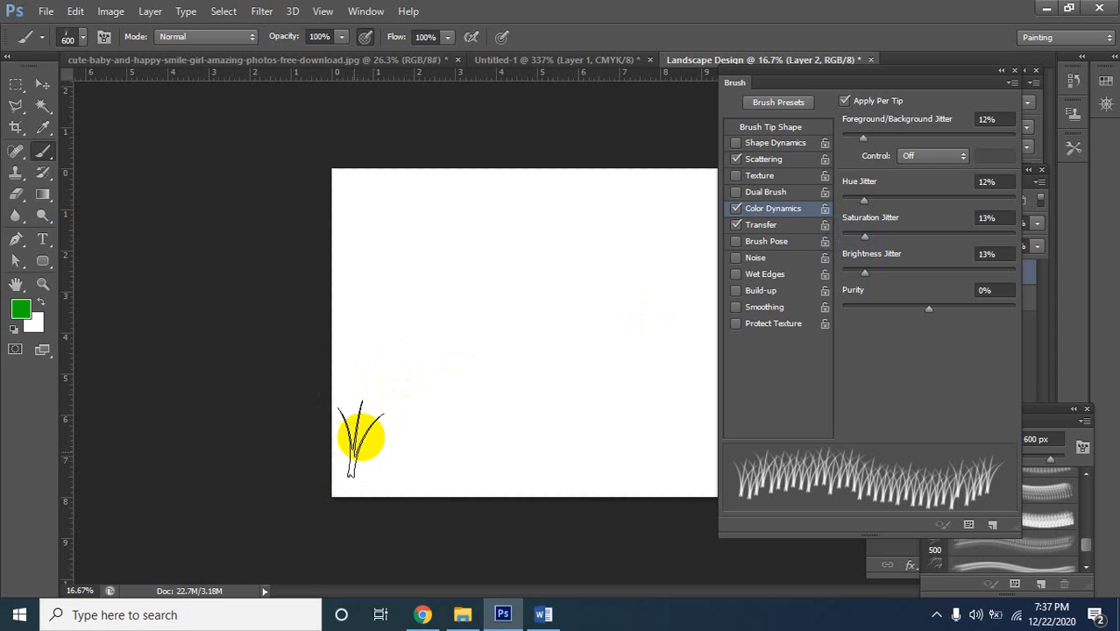
mouse_move(332, 459)
left_mouse_down()
mouse_move(512, 447)
mouse_move(713, 475)
left_mouse_up()
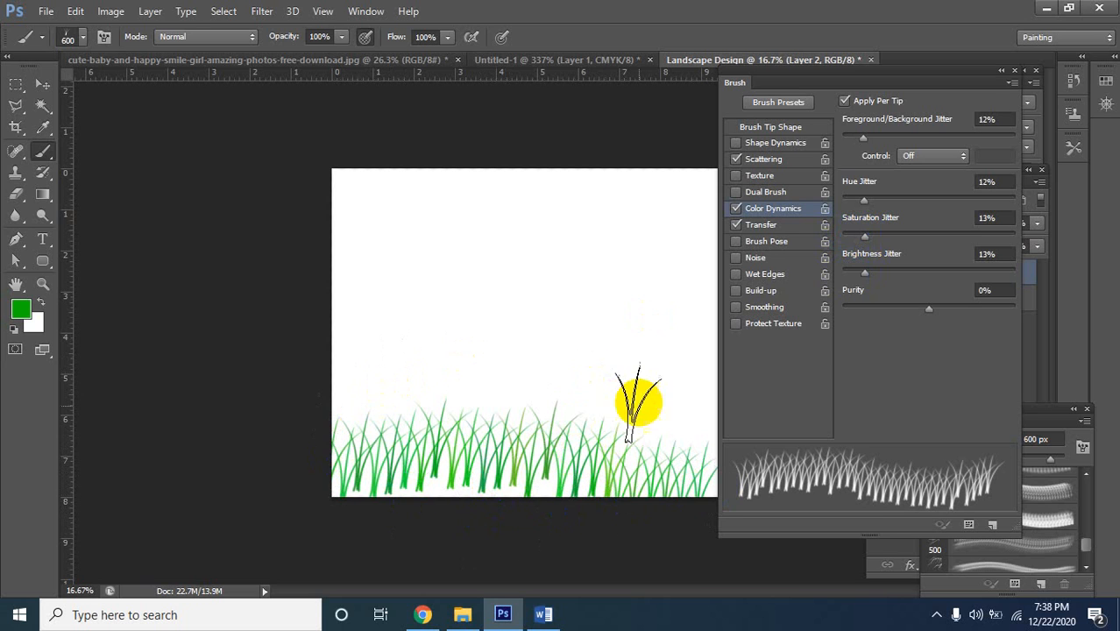
mouse_move(637, 400)
left_mouse_down()
mouse_move(561, 407)
mouse_move(348, 407)
mouse_move(738, 422)
mouse_move(705, 426)
left_mouse_up()
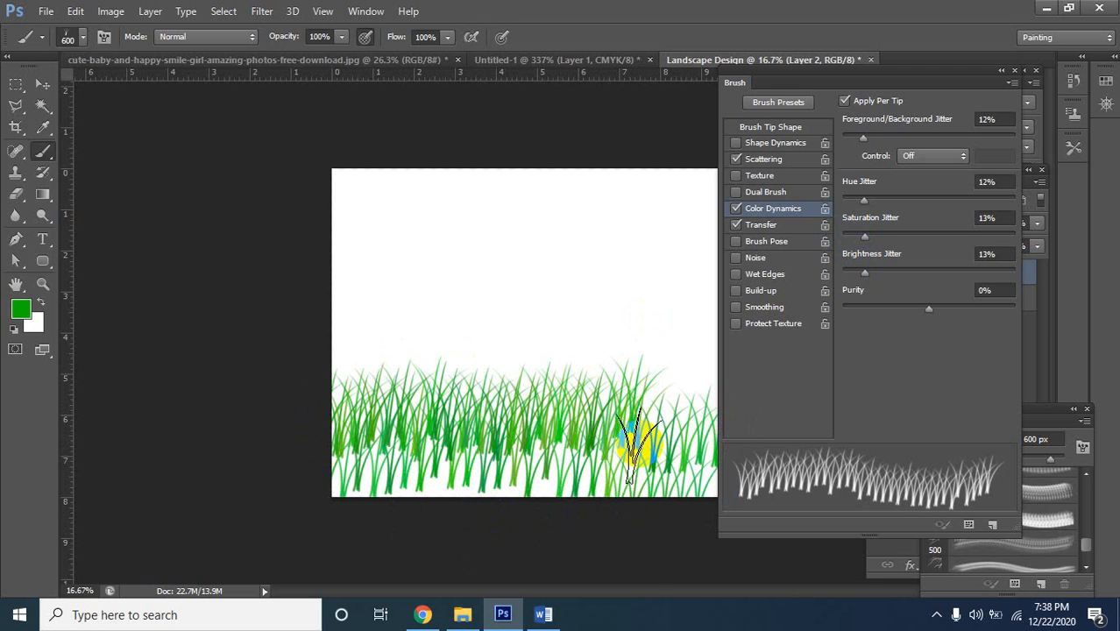
left_click(537, 402)
left_click(485, 496)
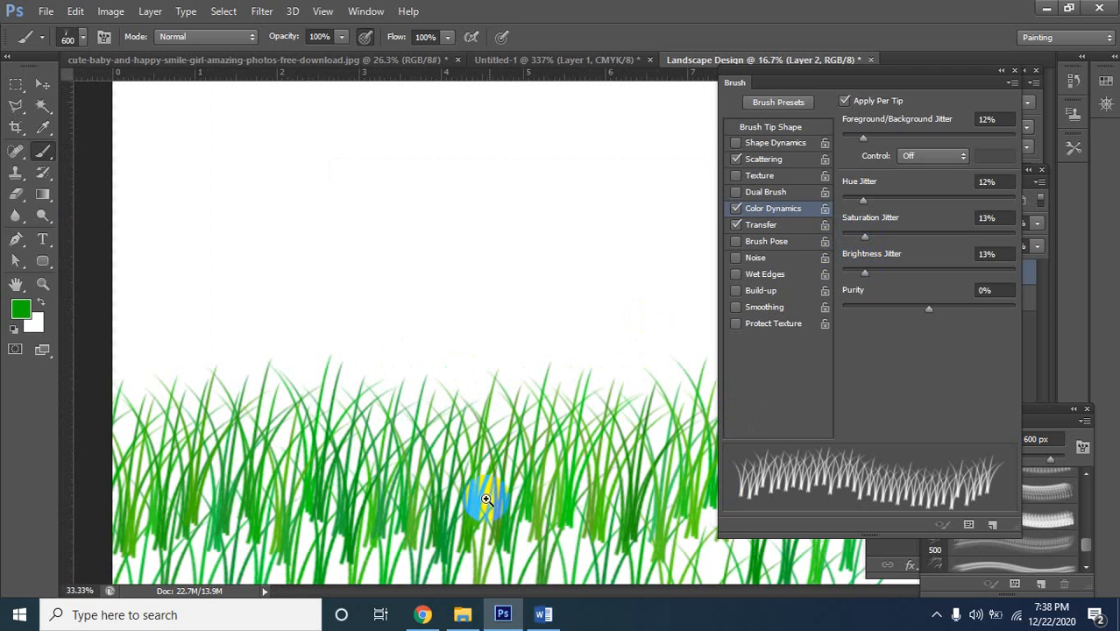
left_click(486, 497)
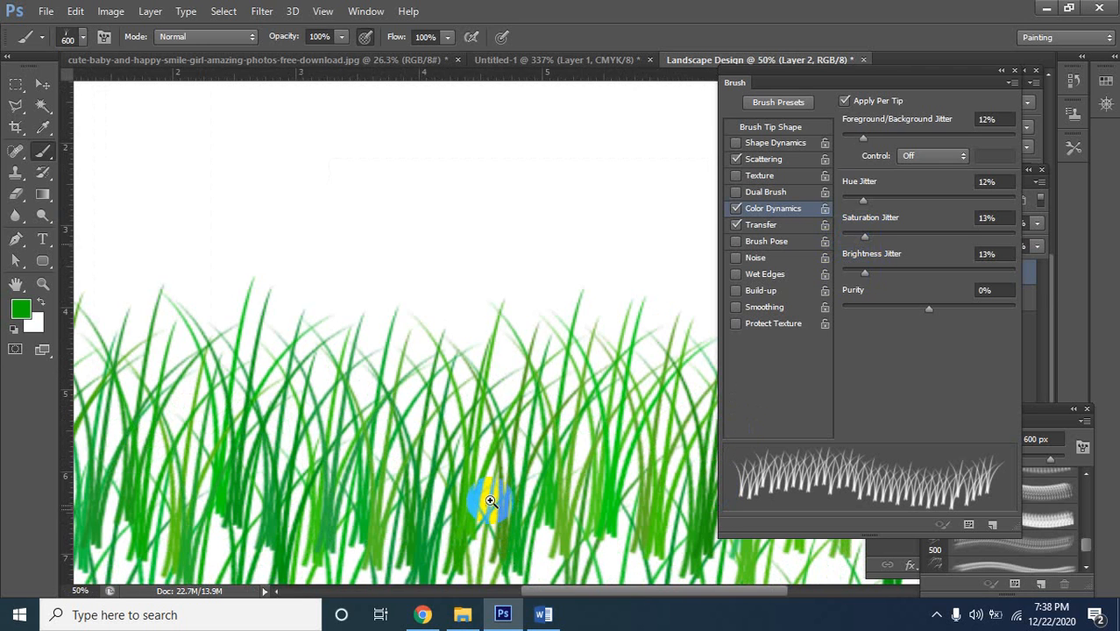
Stamp separate grass tufts in the blank area above the painted grass rows
left_click(441, 166)
left_click(558, 169)
left_click(266, 147)
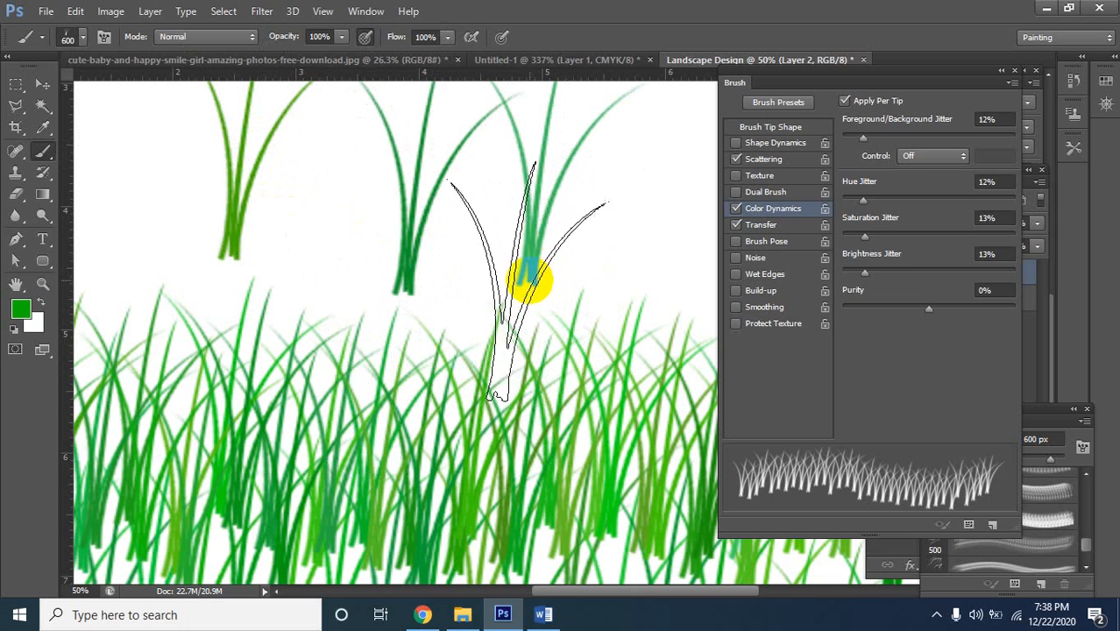
left_click(502, 205, "alt")
left_click(499, 207, "alt")
left_click(617, 290)
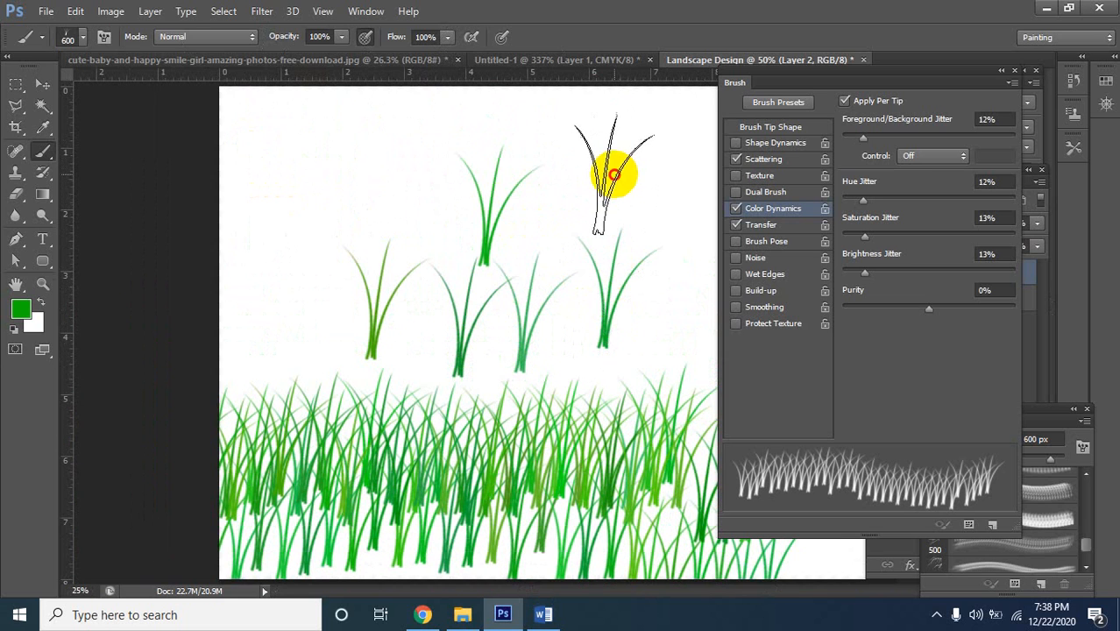
left_click(343, 145)
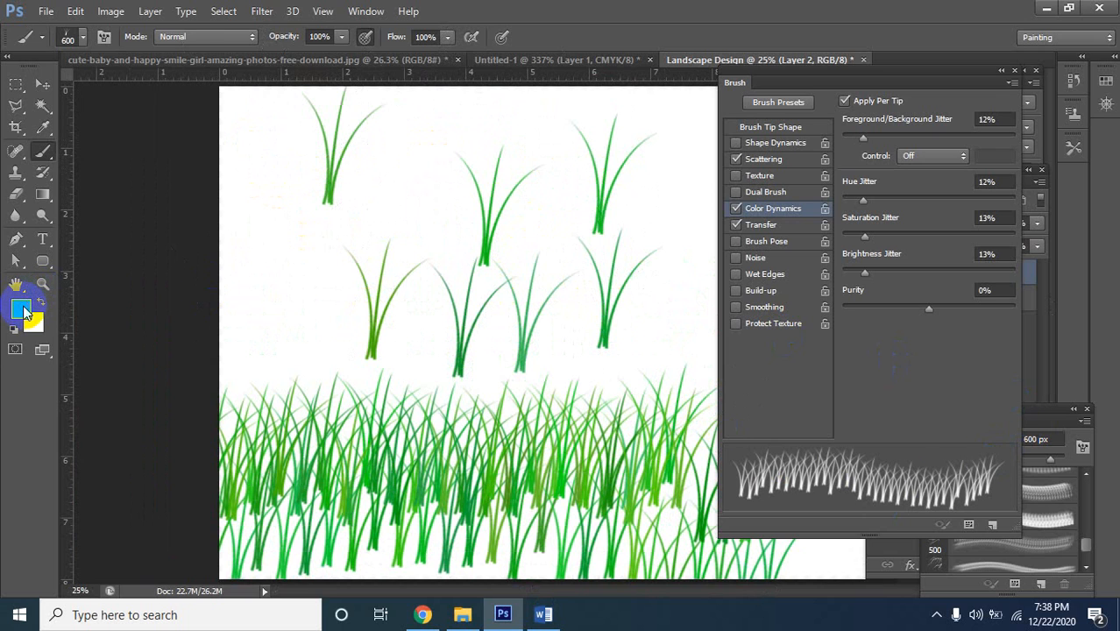
Set Foreground/Background, Hue, Saturation and Brightness Jitter all to 0%
left_click(21, 308)
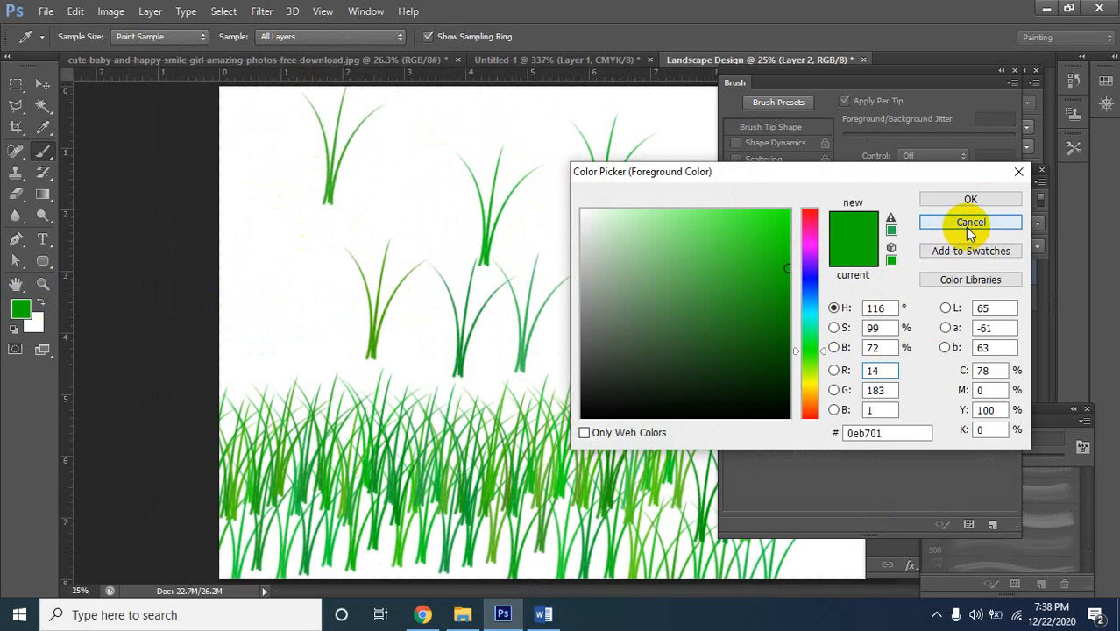
left_click(970, 224)
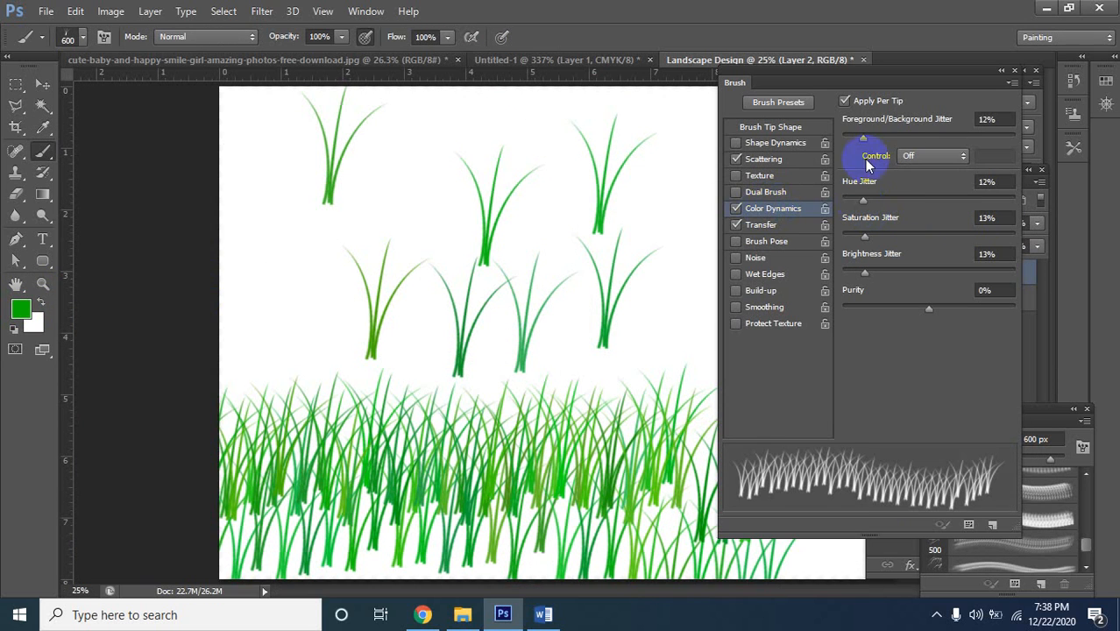
left_click_drag(864, 138, 828, 135)
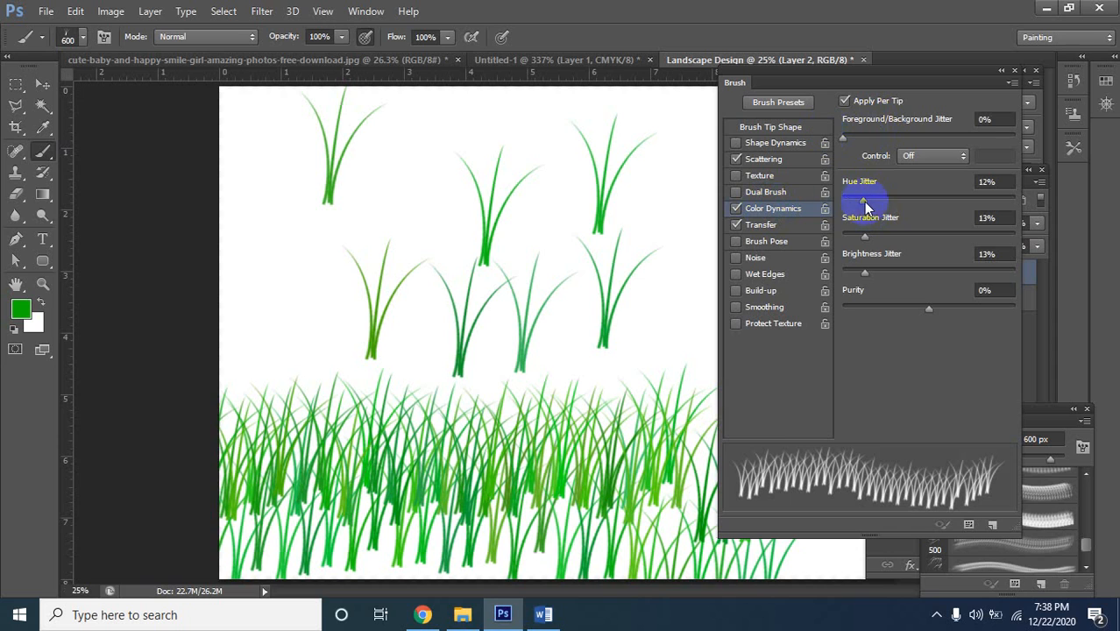
left_click_drag(864, 236, 832, 235)
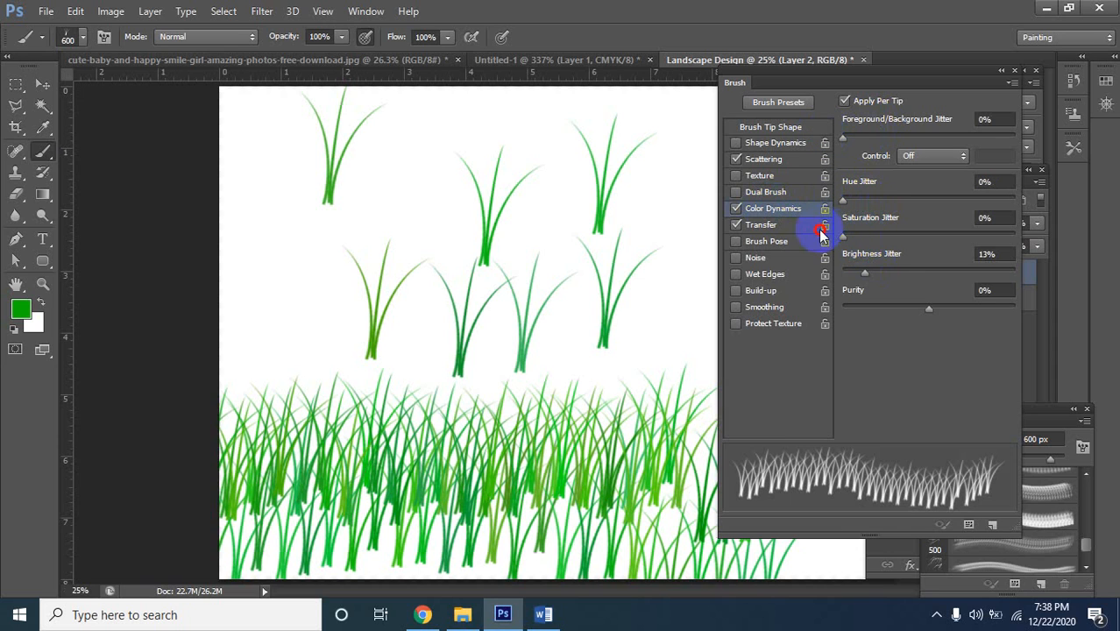
left_click_drag(864, 276, 822, 267)
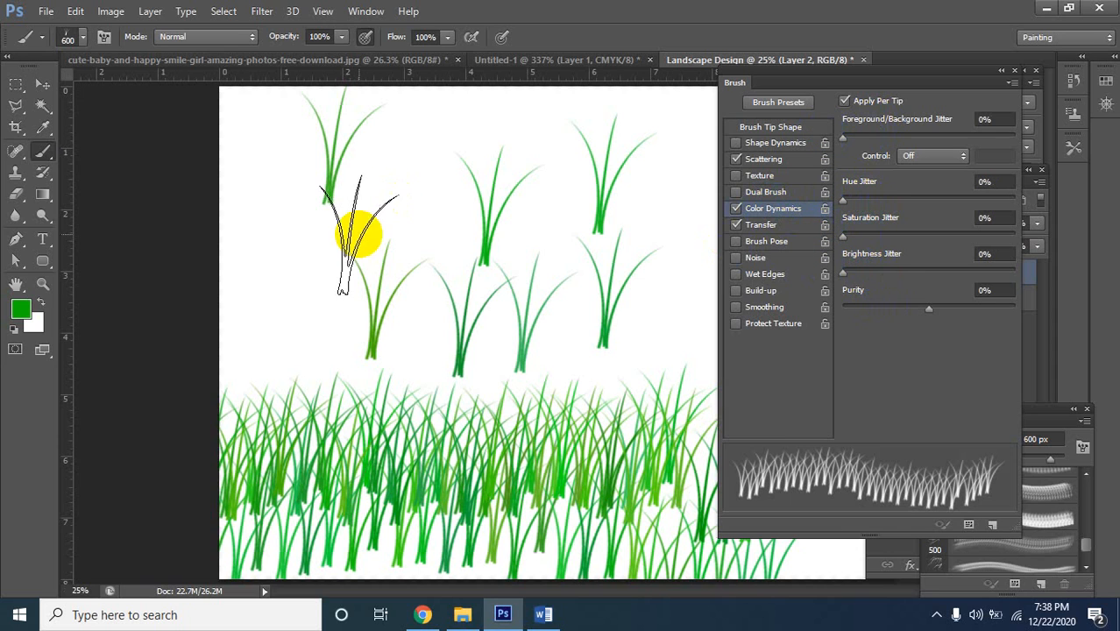
Change the foreground color to grey, 857f84
left_click(22, 304)
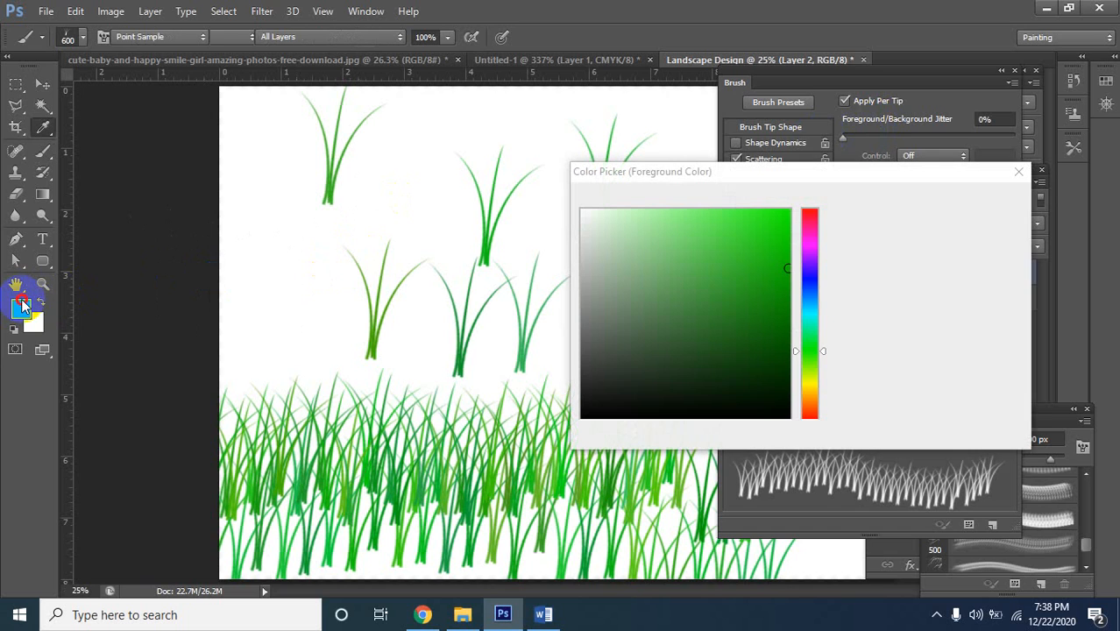
left_click_drag(807, 219, 801, 247)
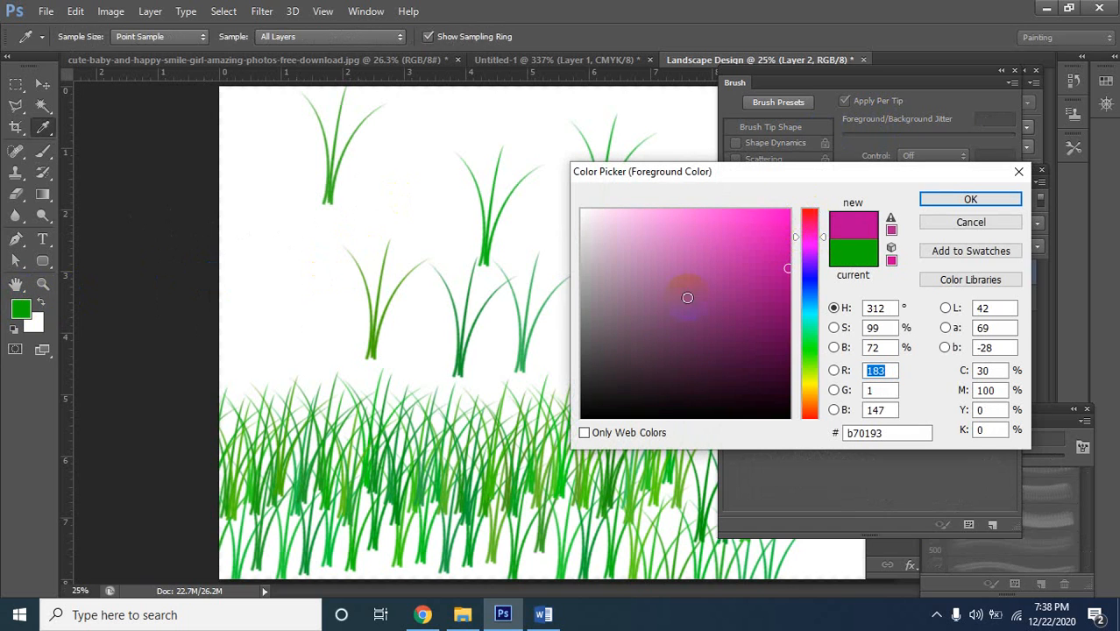
left_click(590, 308)
left_click(941, 204)
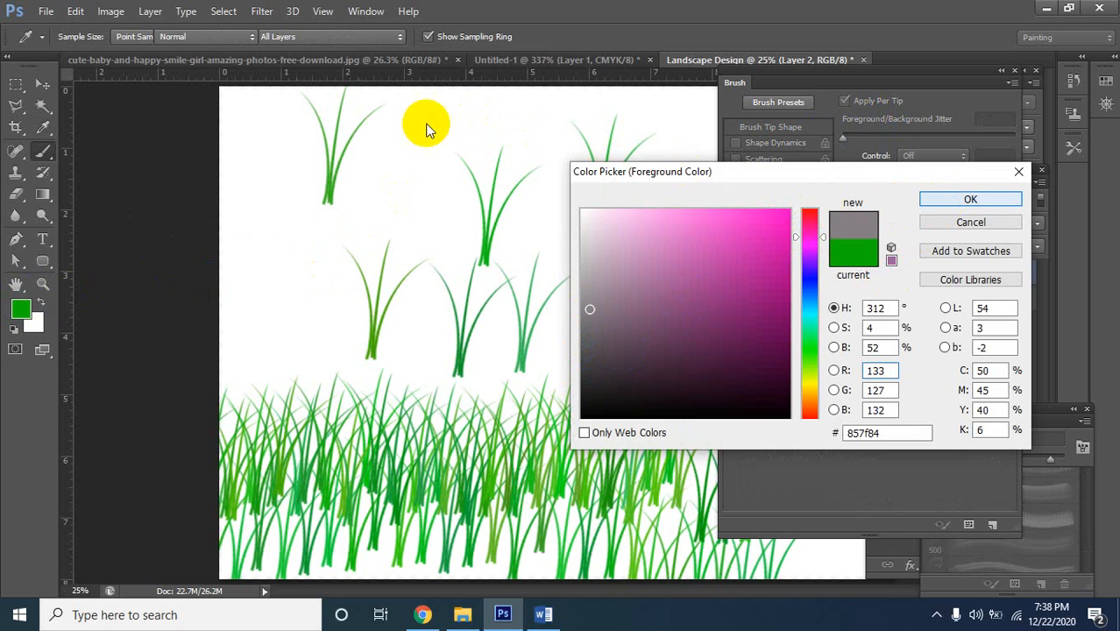
Stamp one grey grass tuft near the canvas's upper edge and paint a diagonal grey grass stroke across the middle
left_click(422, 146)
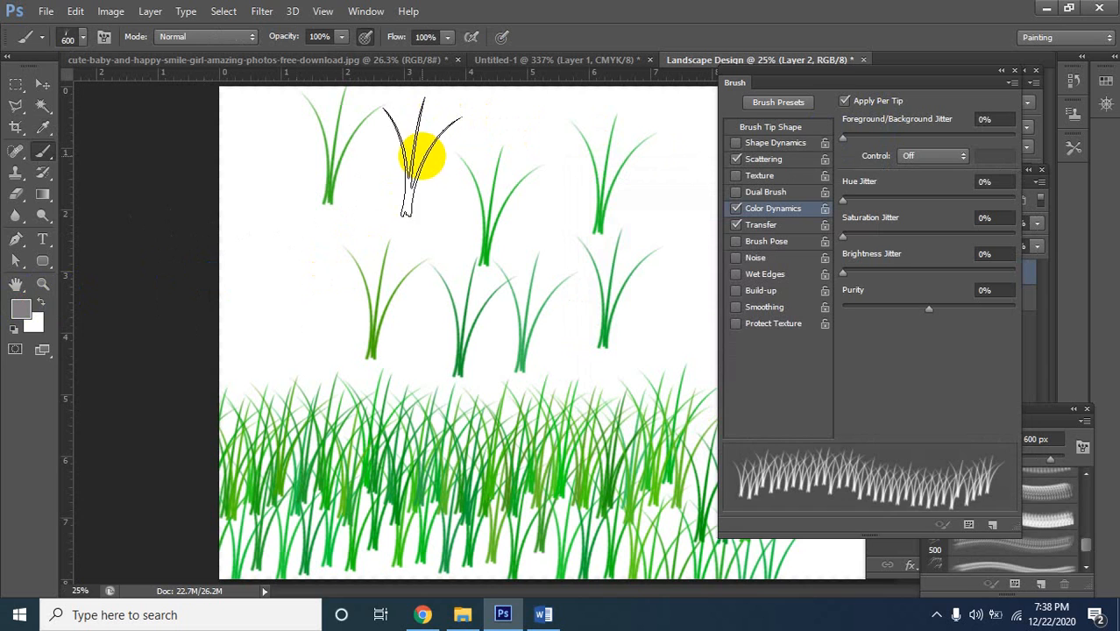
mouse_move(295, 250)
left_mouse_down()
mouse_move(368, 302)
mouse_move(583, 333)
left_mouse_up()
left_click_drag(840, 407, 829, 413)
left_click_drag(480, 352, 511, 349)
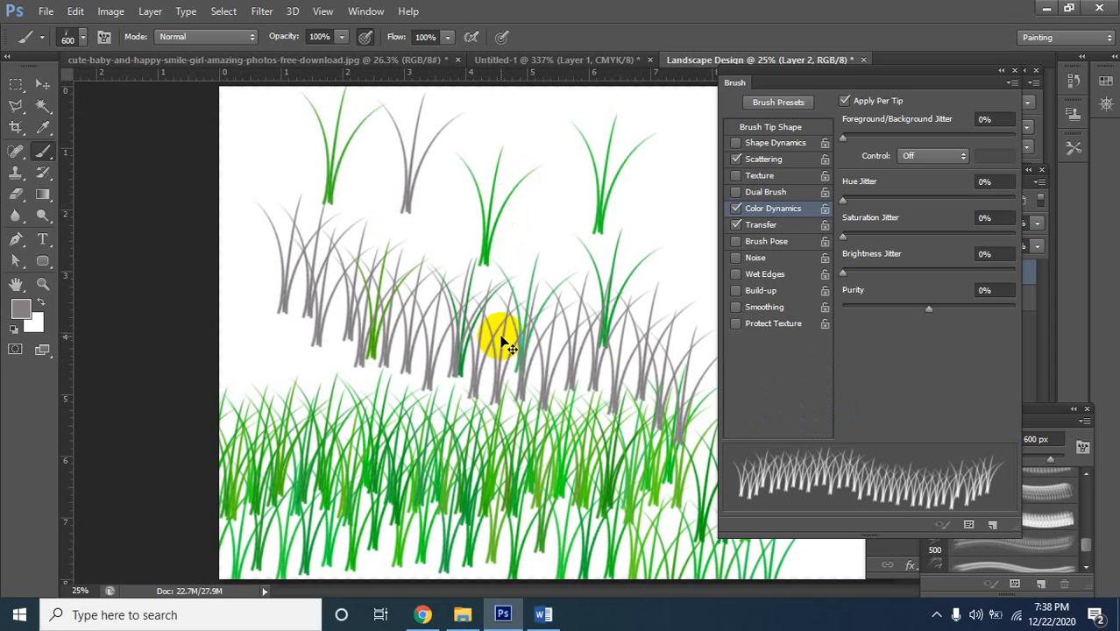
Undo all the grass strokes and tufts on Layer 2 until the canvas is blank
key("ctrl+alt+z")
key("ctrl+alt+z")
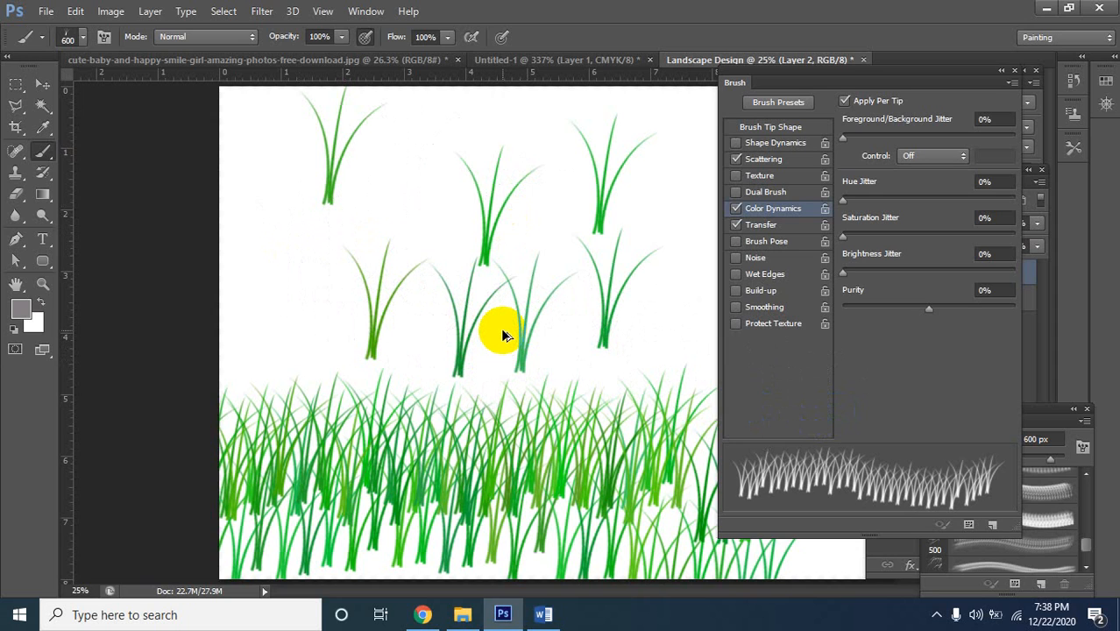
key("ctrl+alt+z")
key("ctrl+alt+z")
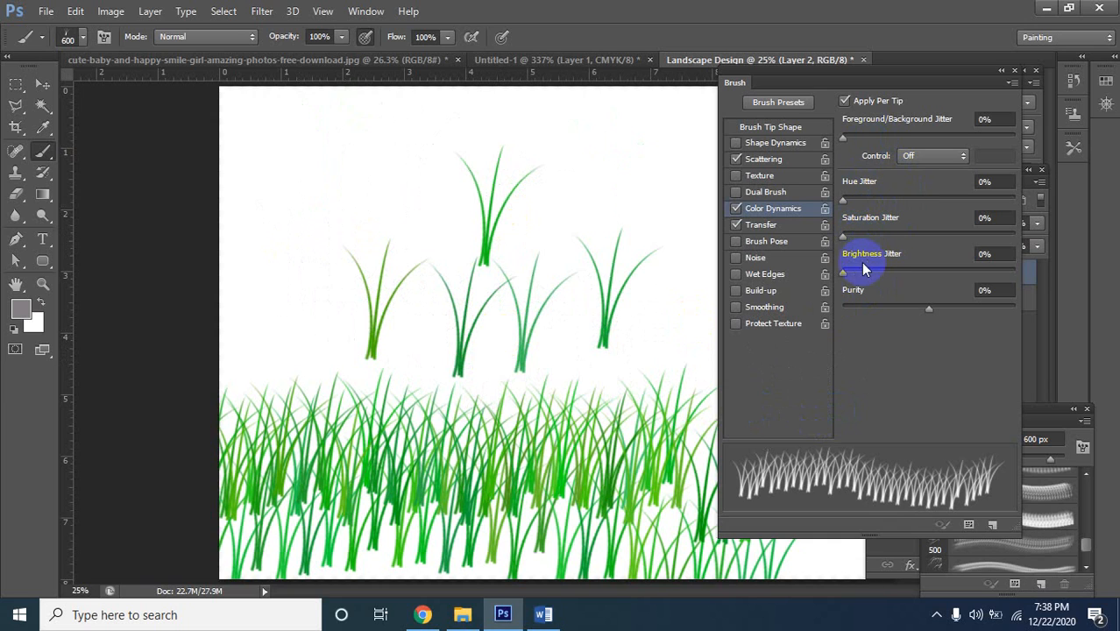
key("ctrl+alt+z")
key("ctrl+alt+z")
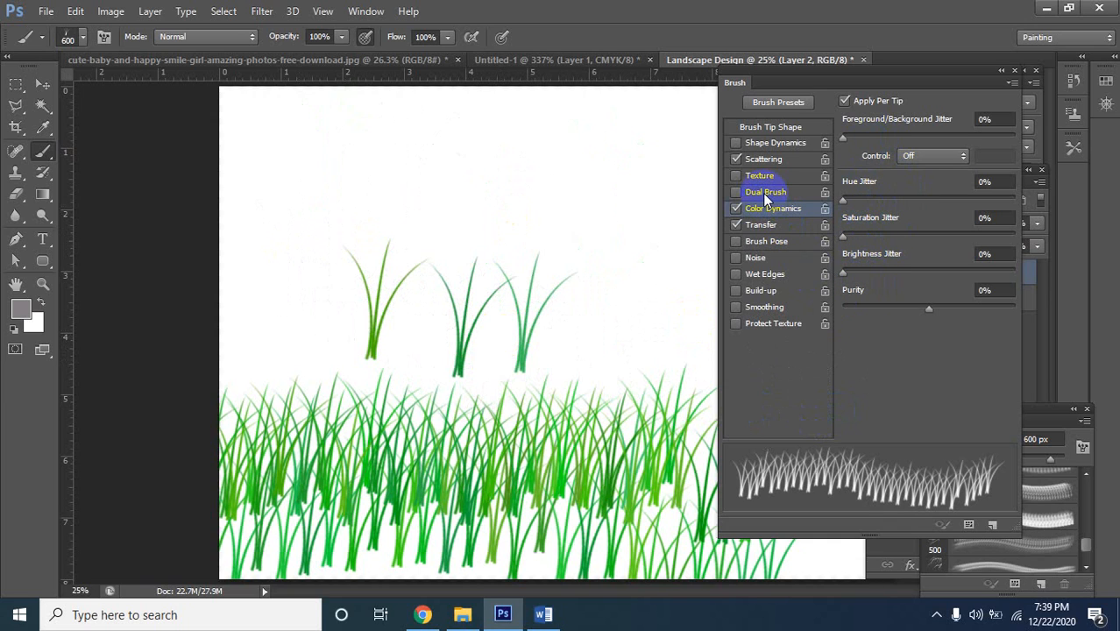
key("ctrl+alt+z")
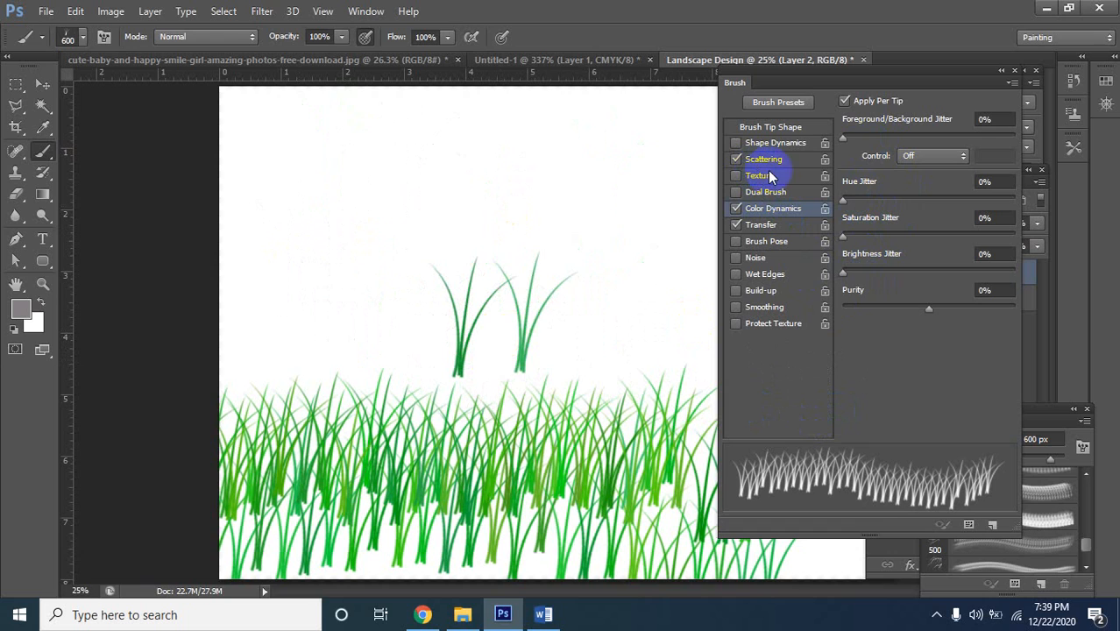
key("ctrl+alt+z")
key("ctrl+alt+z")
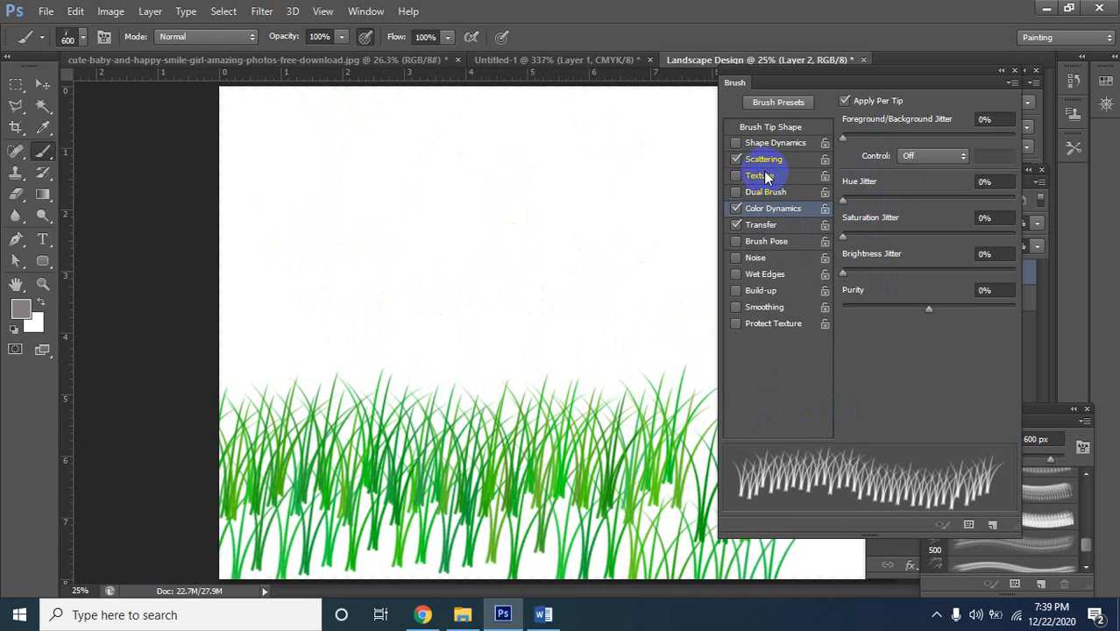
key("ctrl+alt+z")
key("ctrl+alt+z")
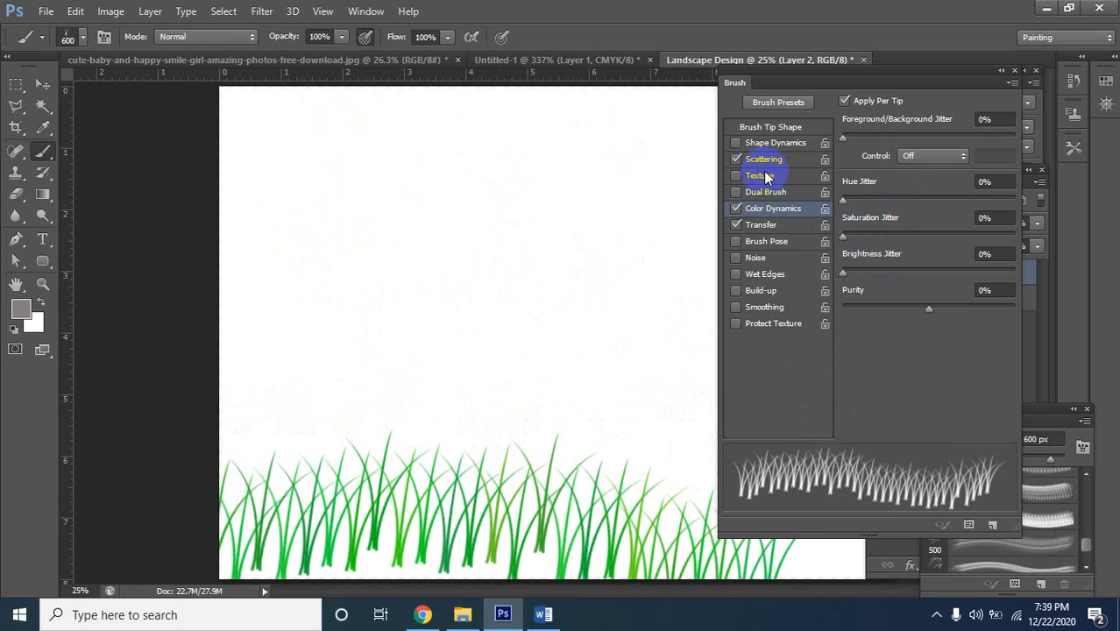
key("ctrl+alt+z")
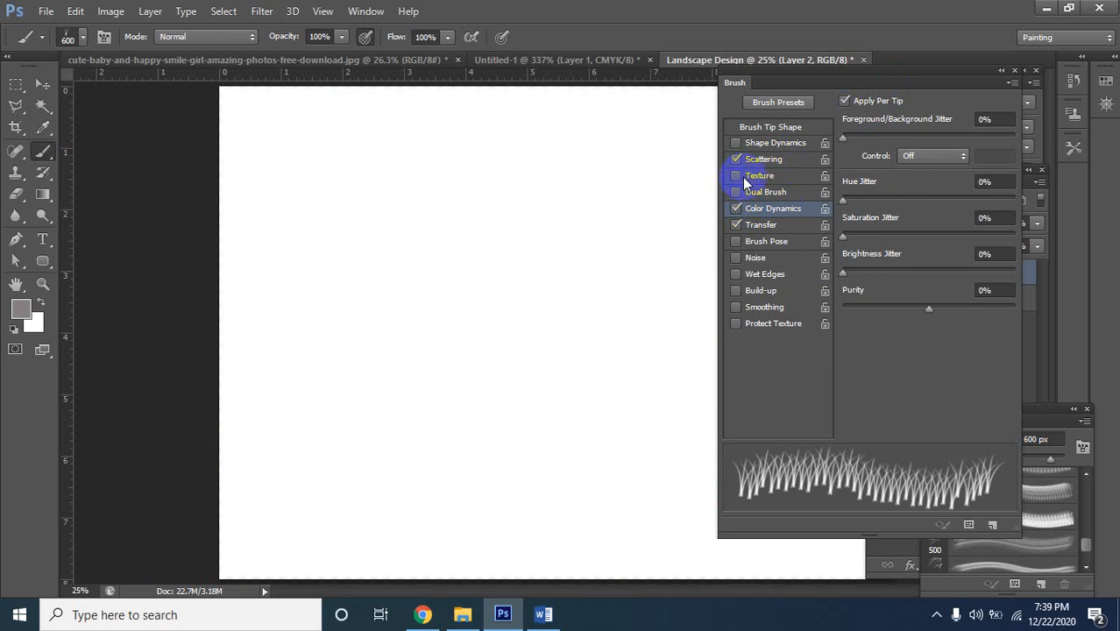
Turn on Texture with the rainbow-coloured pattern and paint a diagonal grey grass test stroke on the canvas
left_click(742, 177)
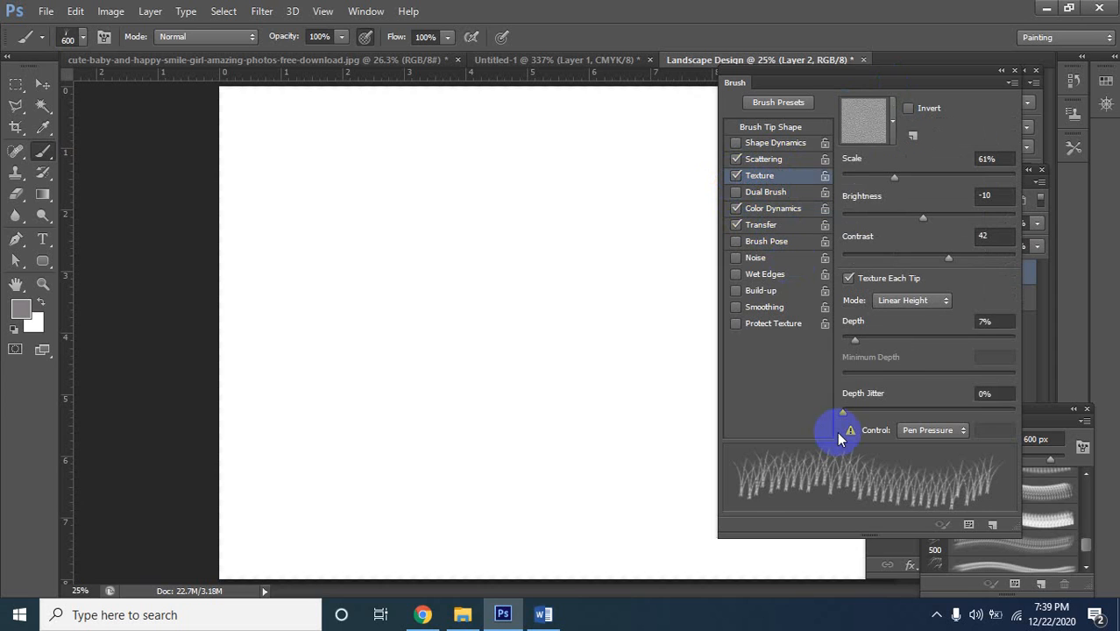
left_click(863, 114)
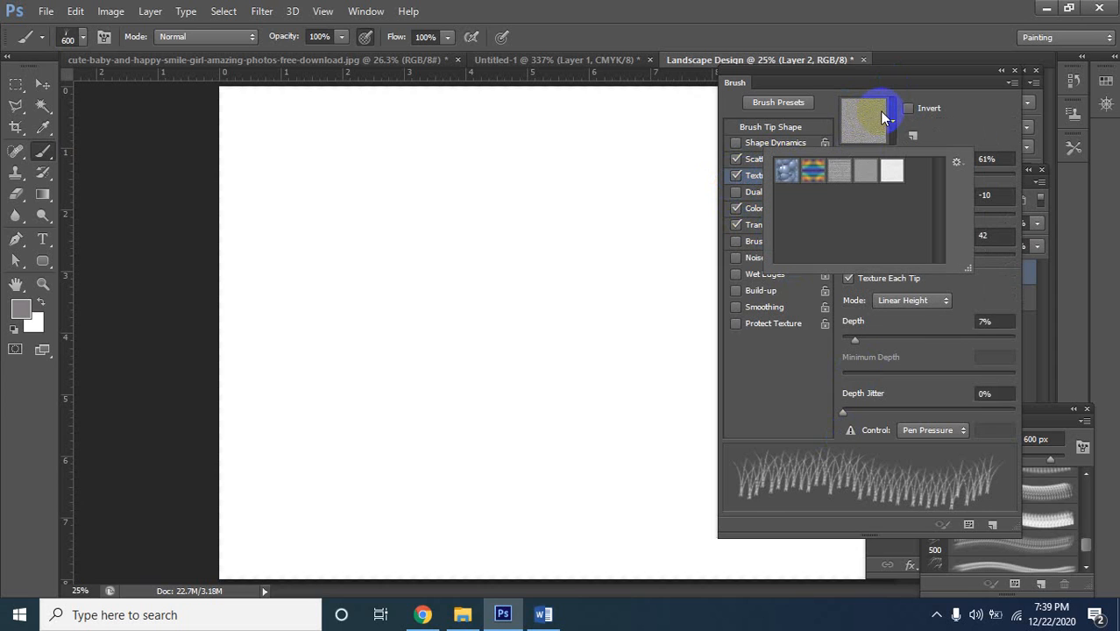
left_click(812, 176)
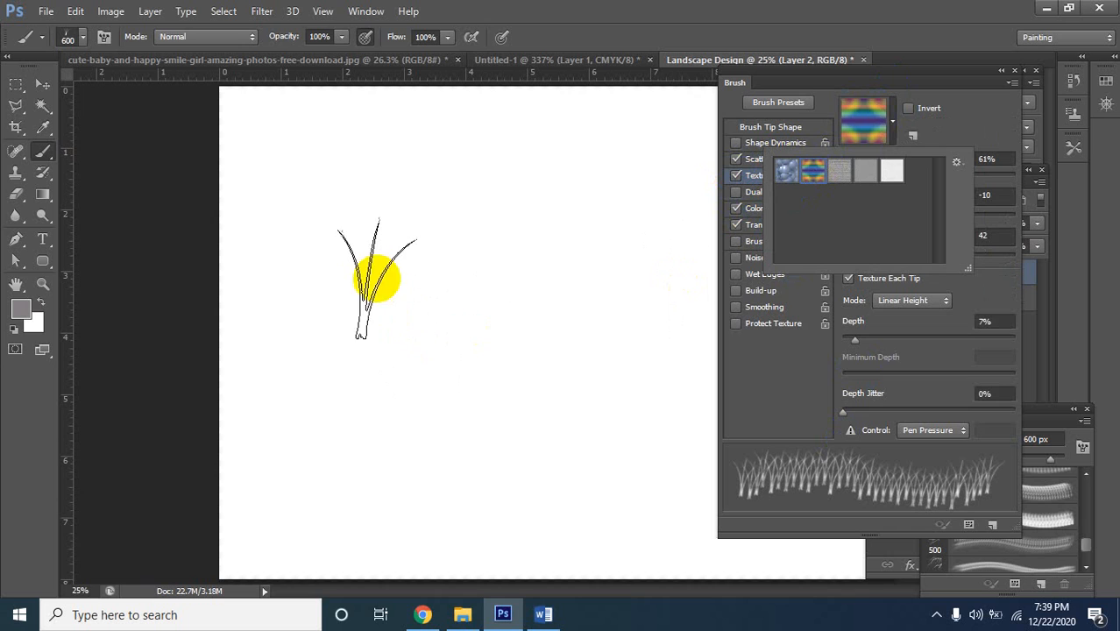
left_click(449, 397)
mouse_move(449, 397)
left_mouse_down()
mouse_move(513, 430)
mouse_move(520, 463)
left_mouse_up()
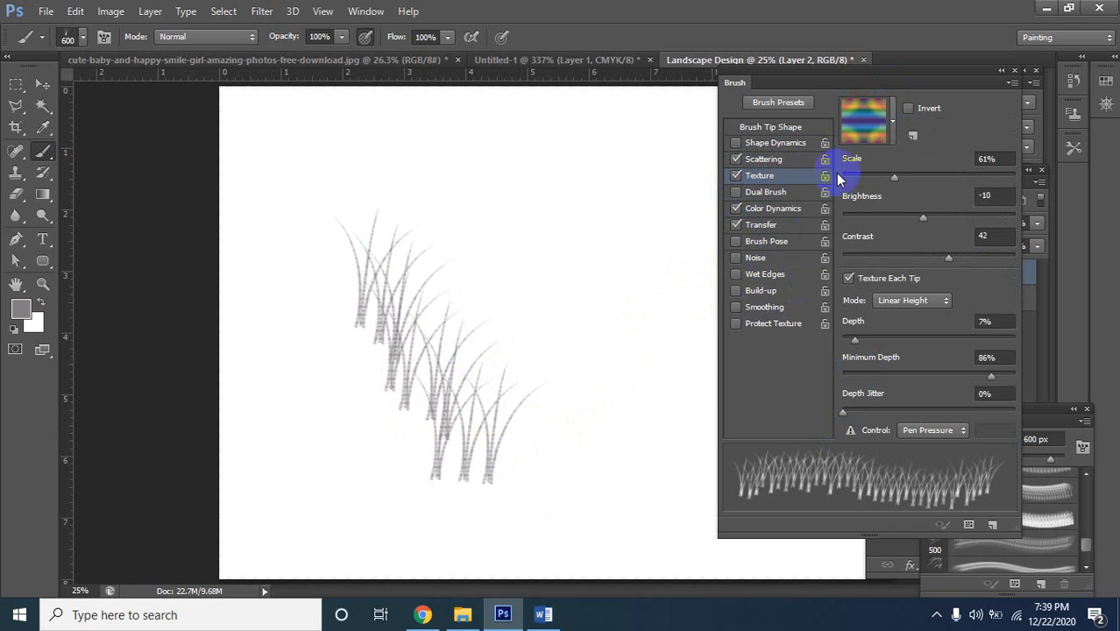
Change the foreground color to green and stamp one green grass tuft beside the grey grass stroke
left_click(22, 308)
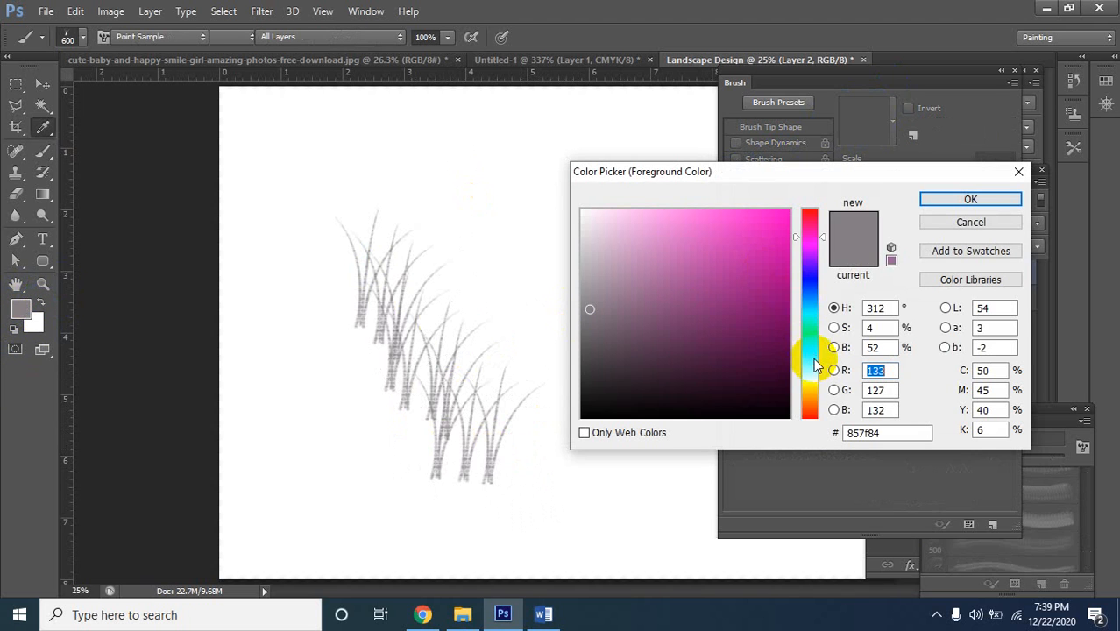
left_click(808, 357)
left_click(782, 256)
left_click(980, 203)
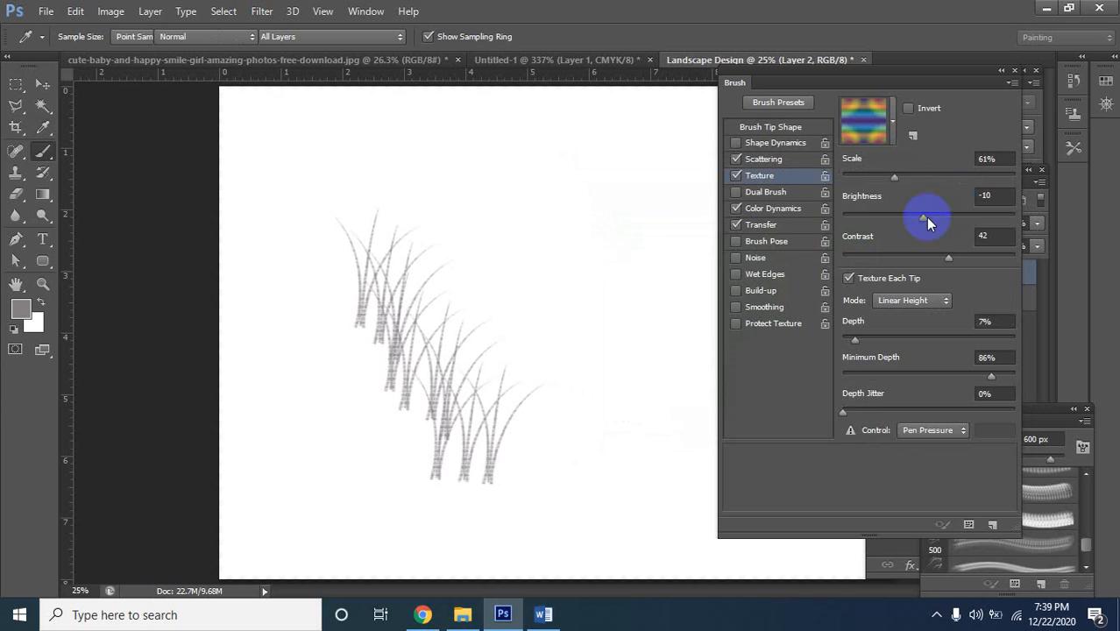
left_click(583, 245)
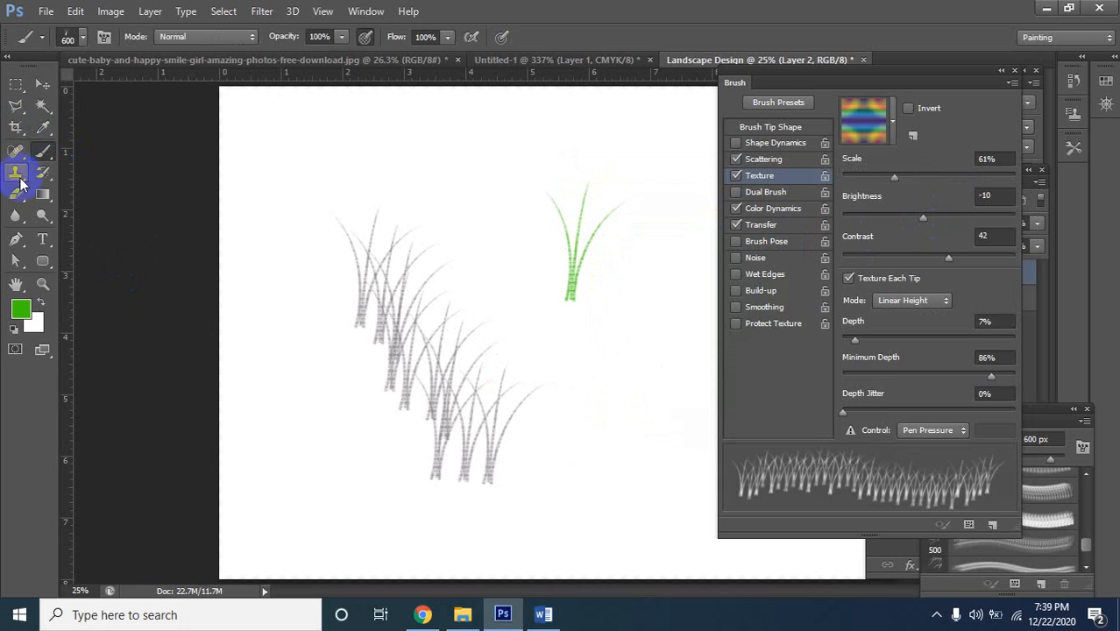
Stamp a green grass tuft in the canvas's lower right area with the texture inverted and turn Invert back off
left_click(785, 102)
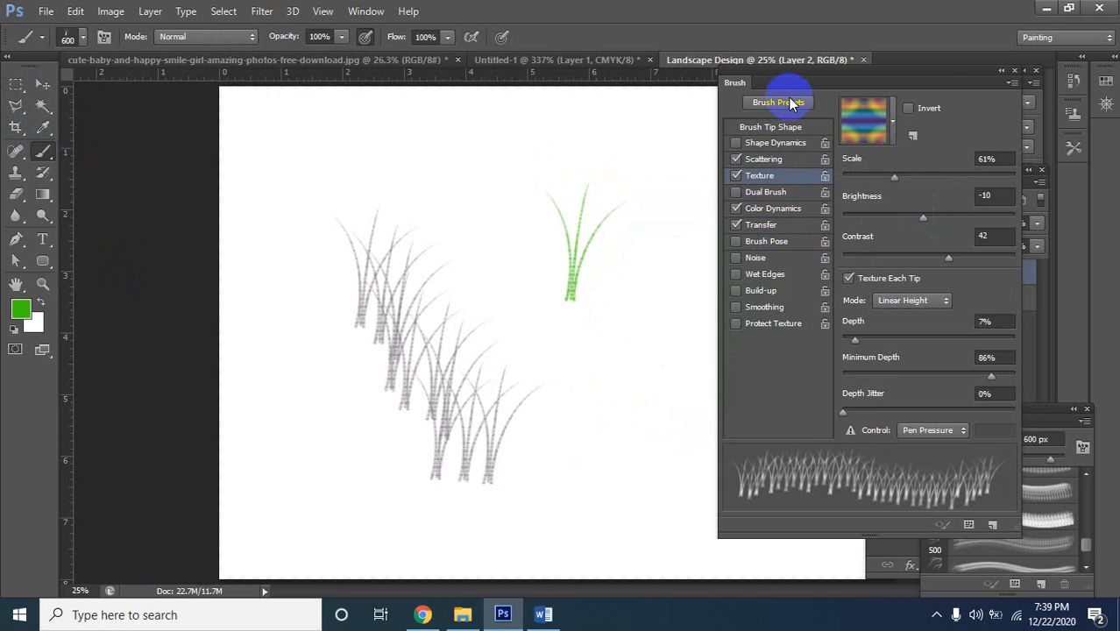
left_click(790, 103)
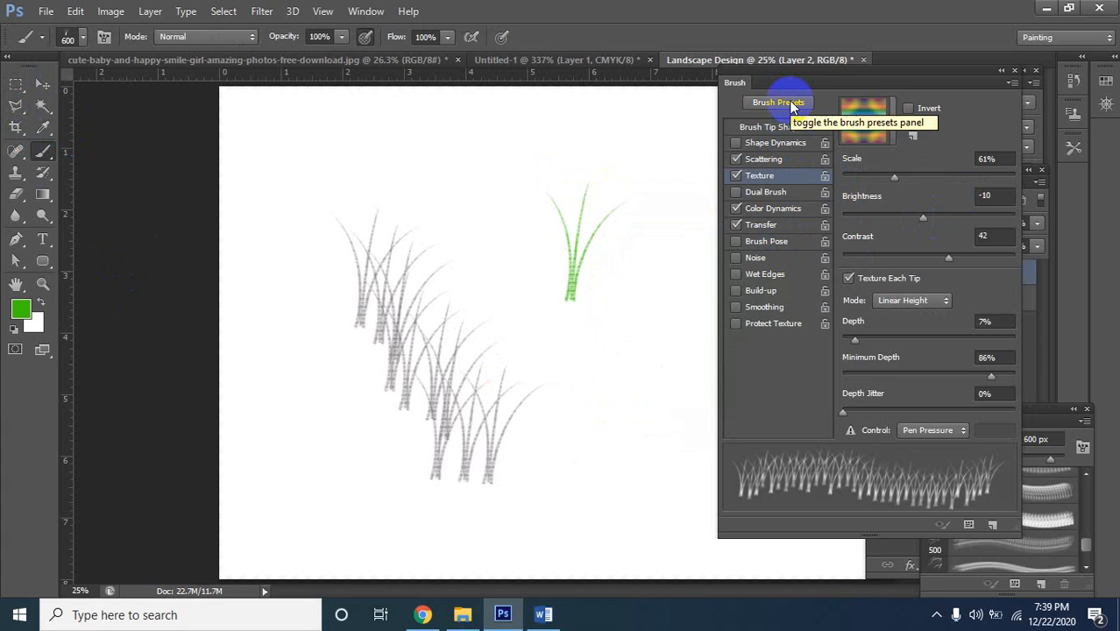
left_click(910, 109)
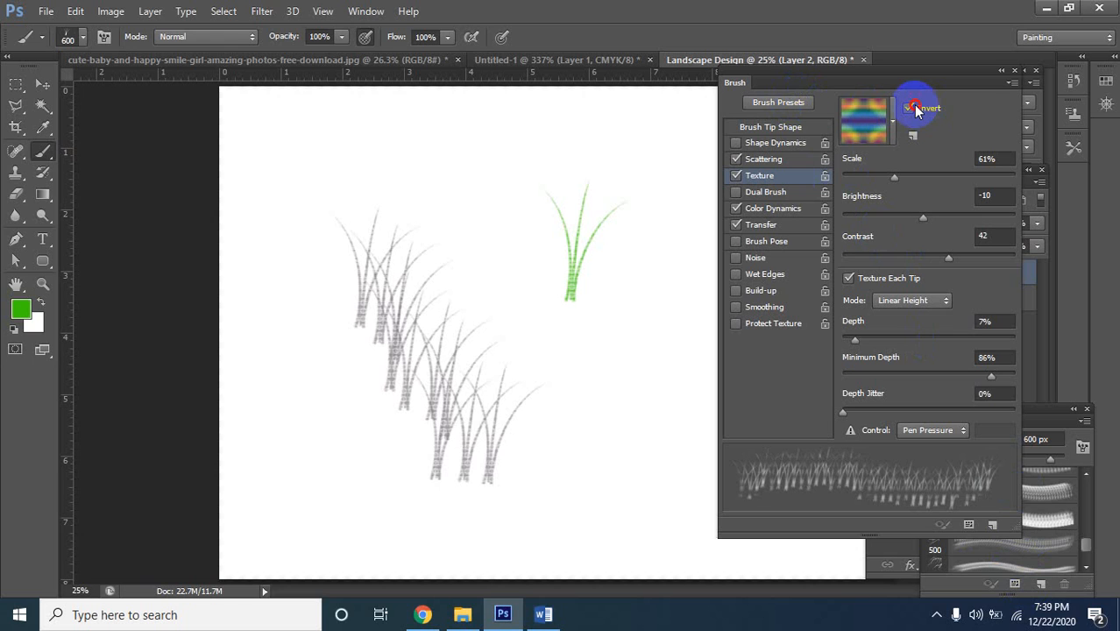
left_click(910, 108)
left_click(635, 442)
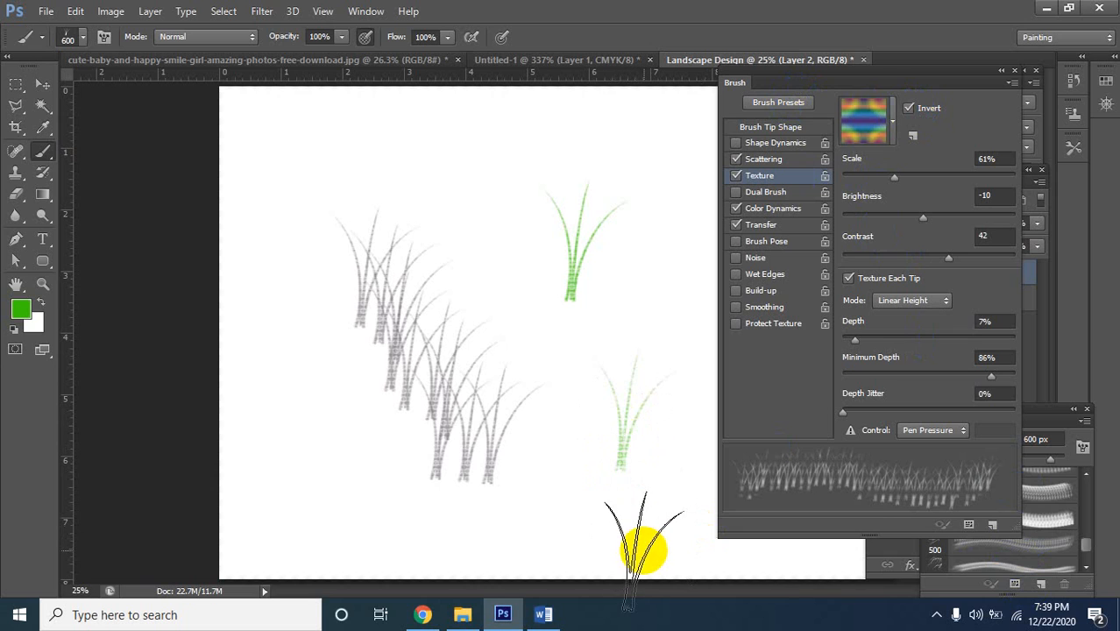
left_click(910, 109)
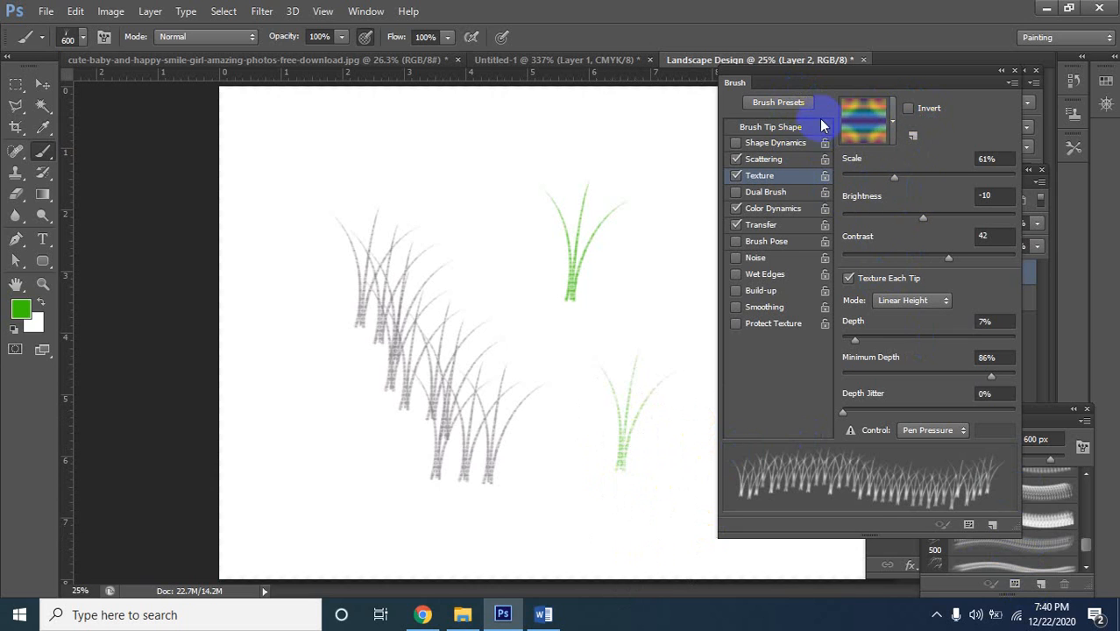
Try the other texture patterns and set the brush texture to the blue bubbles pattern
left_click(892, 121)
left_click(835, 175)
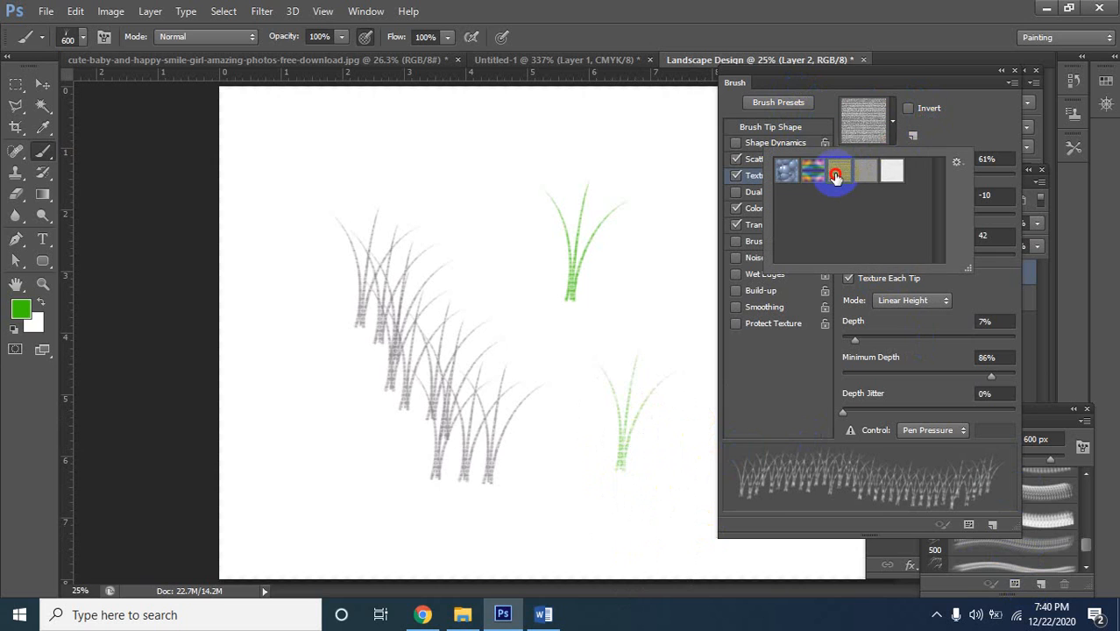
left_click(892, 171)
left_click(865, 172)
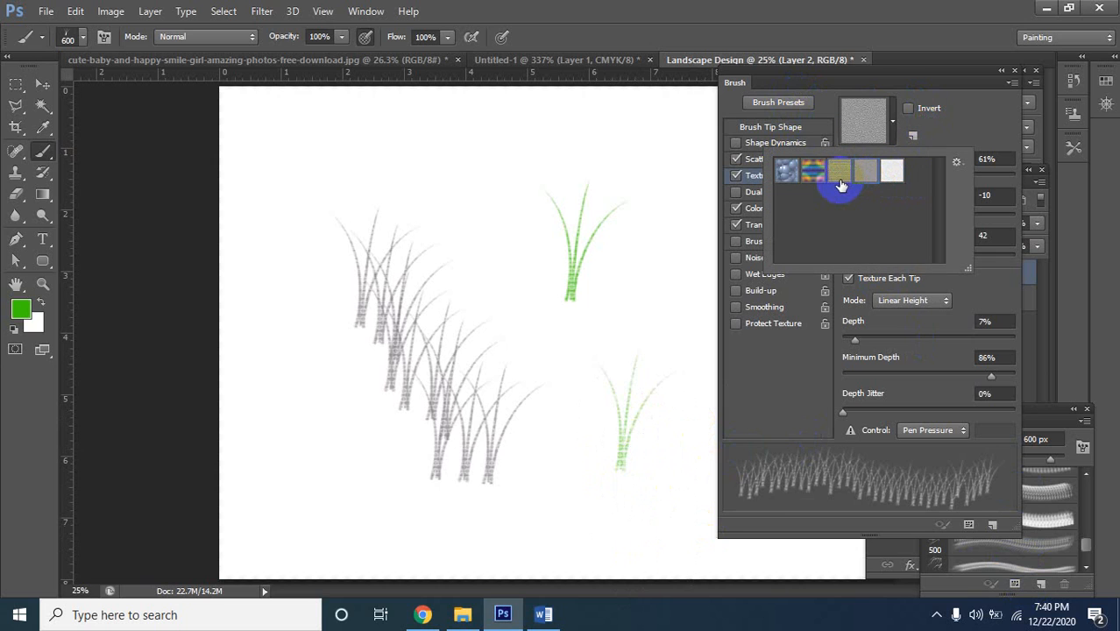
left_click(887, 175)
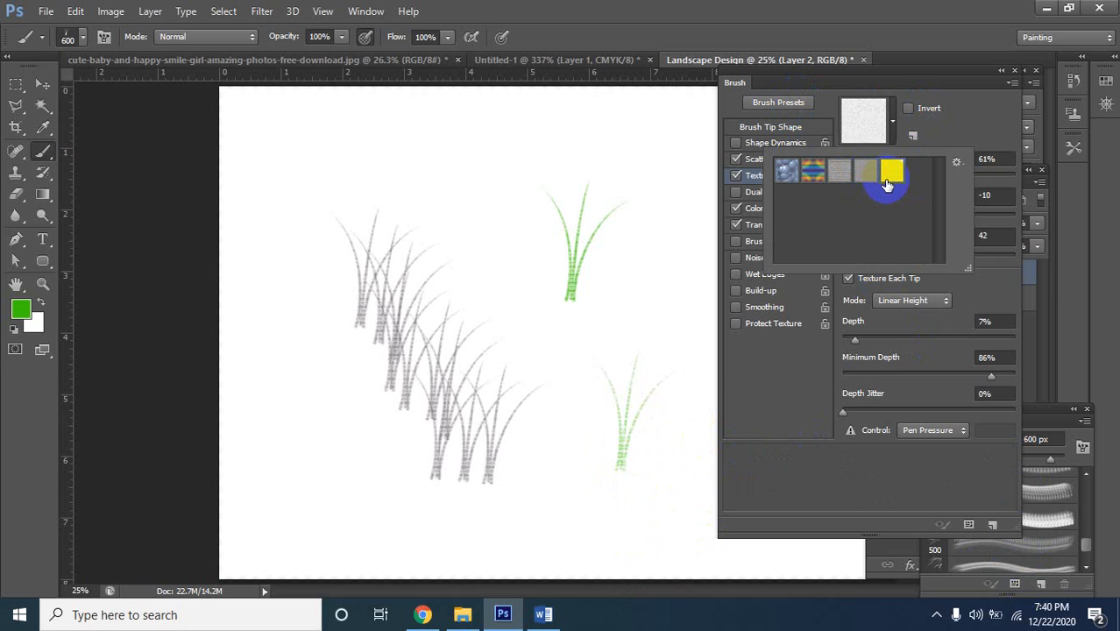
left_click(865, 172)
left_click(812, 172)
left_click(787, 172)
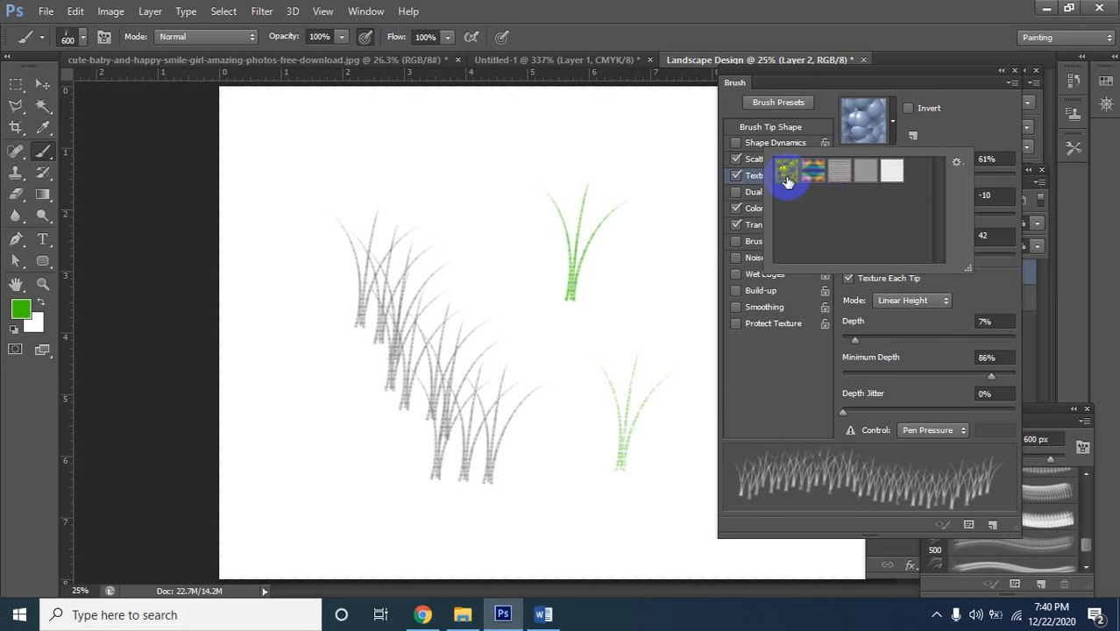
Paint a green grass test stroke downward between the two green tufts using the blue bubbles texture
left_click_drag(637, 243, 672, 357)
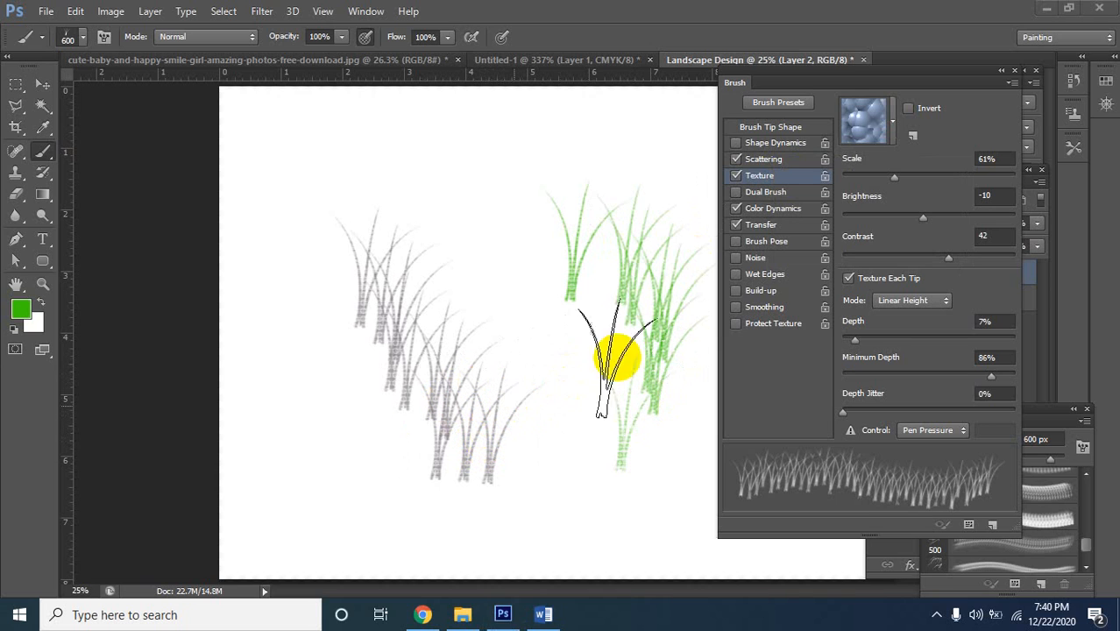
key("super")
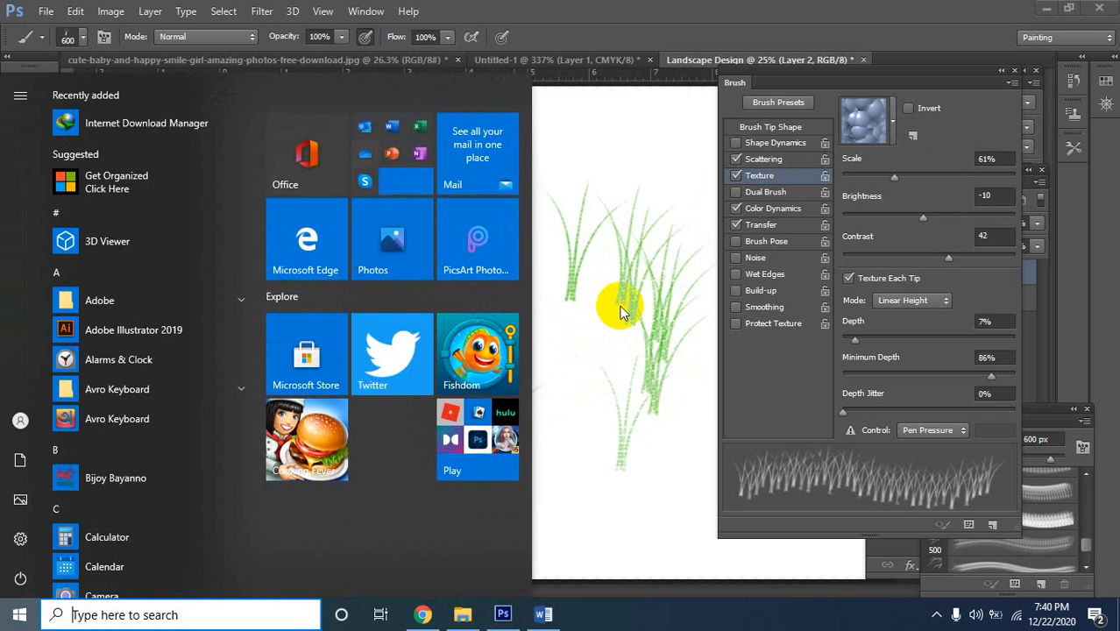
left_click(642, 160)
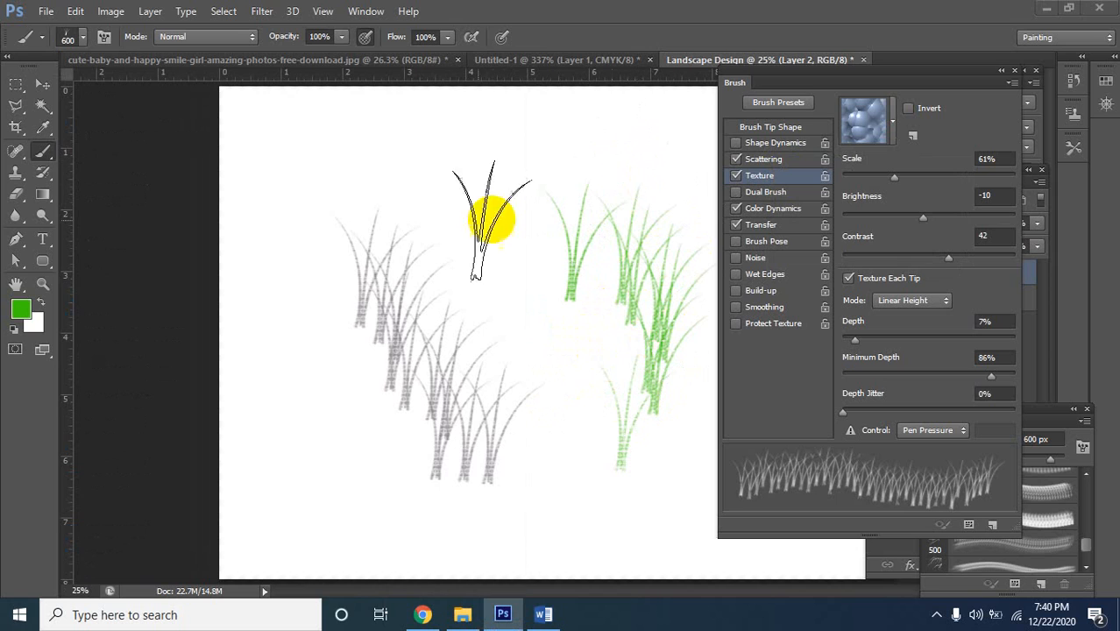
Undo all the grass strokes and tufts, continuing back past the thick curved and short vertical green line strokes
key("ctrl+z")
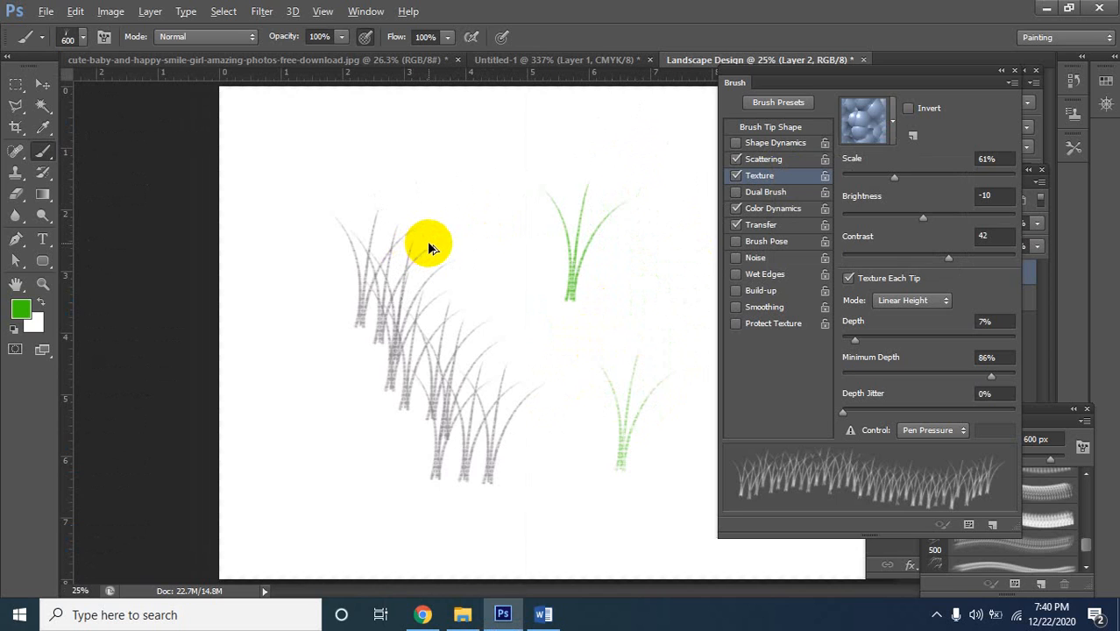
key("ctrl+z")
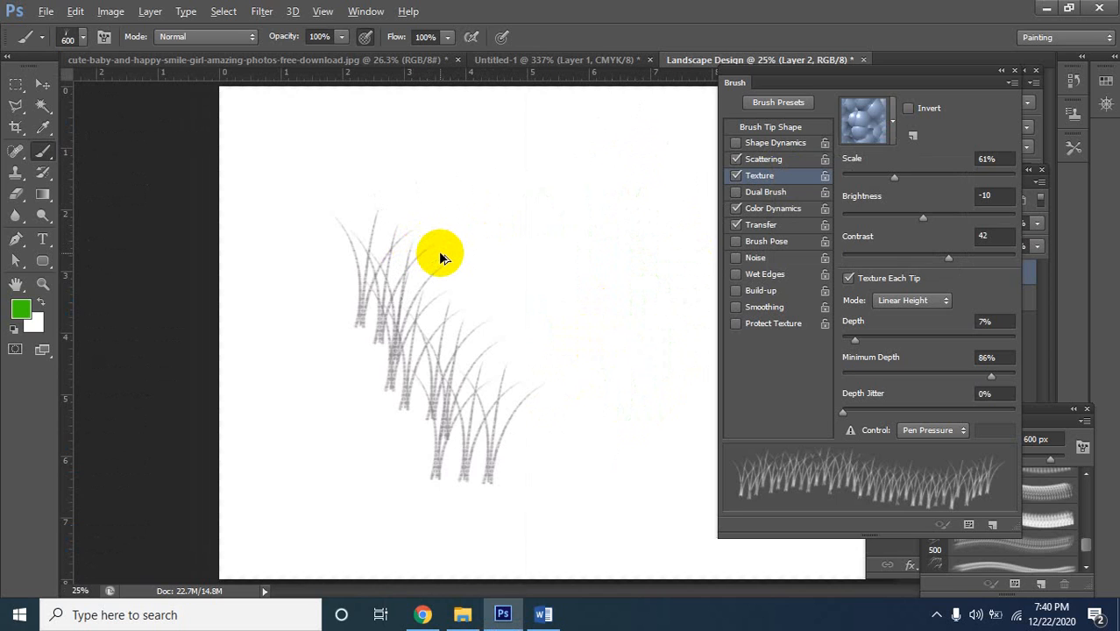
key("ctrl+z")
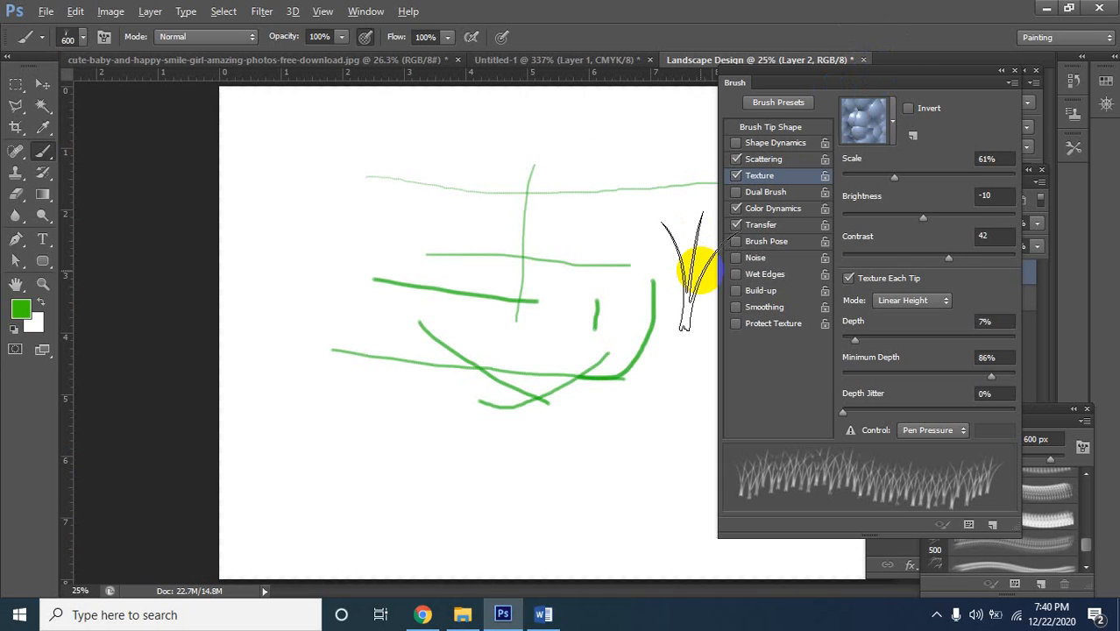
key("ctrl+alt+z")
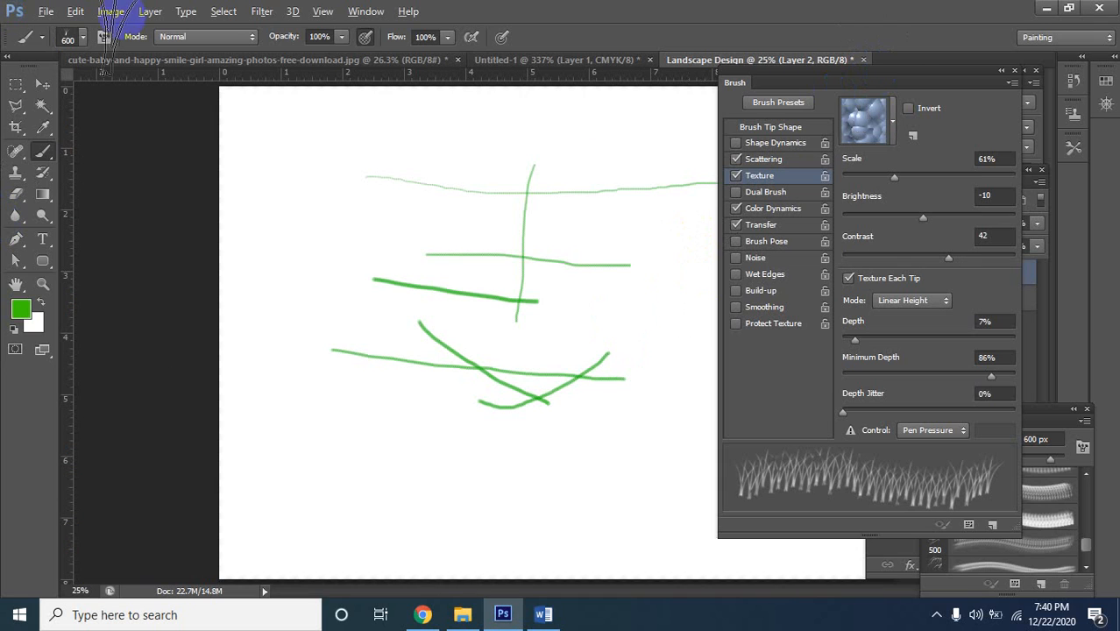
Activate the Move tool, bring the layer list to the front, select Layer 2 and open its layer commands
left_click(42, 84)
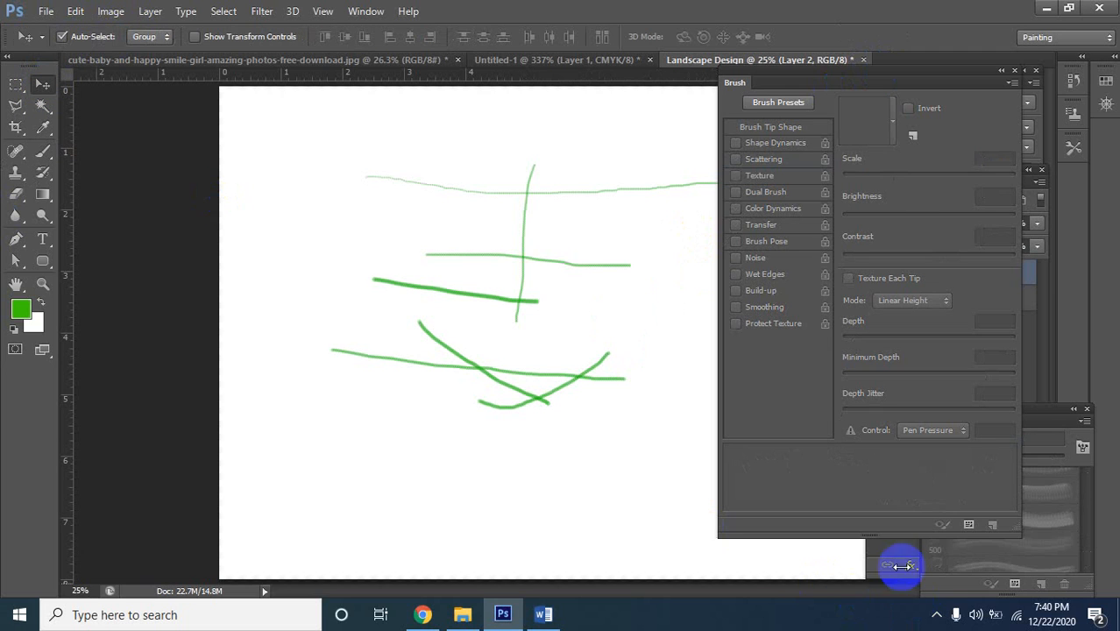
left_click(880, 548)
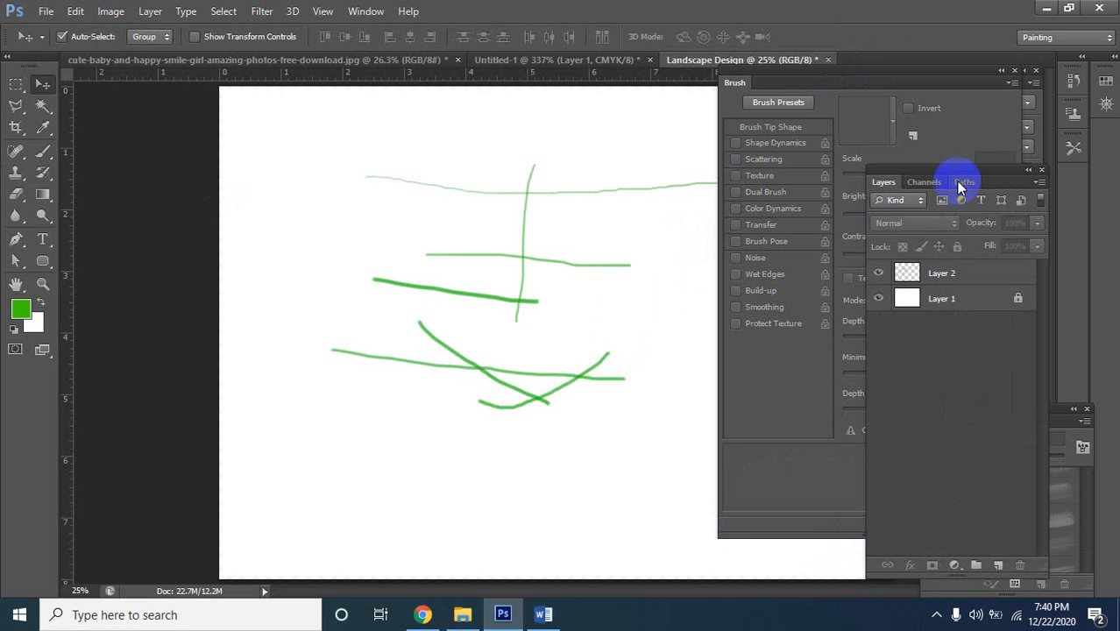
left_click(944, 277)
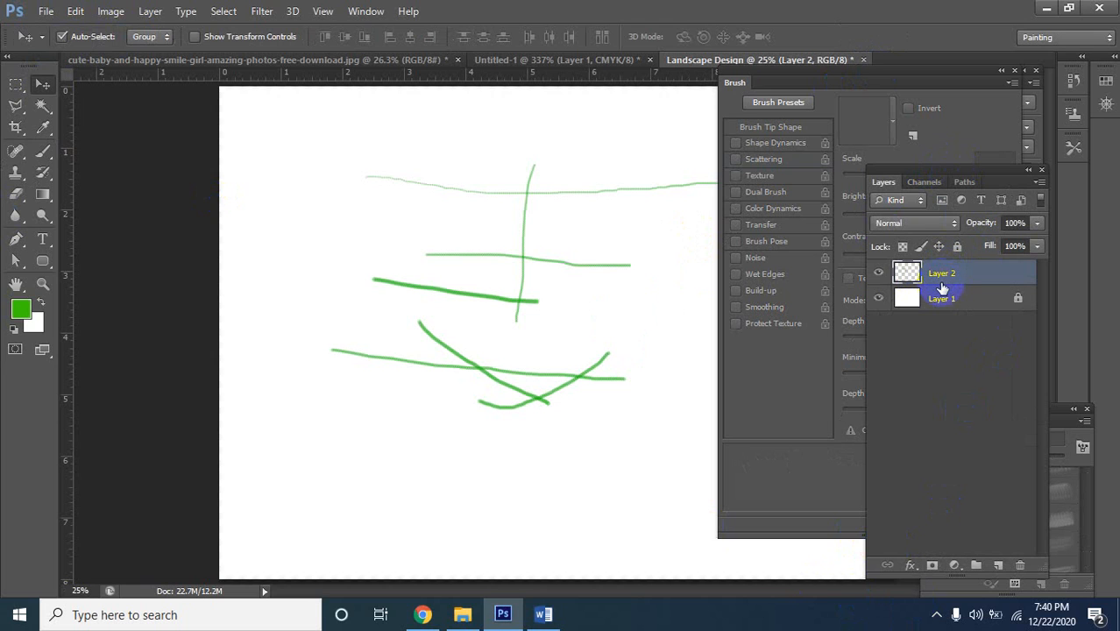
left_click(793, 348)
left_click(895, 276)
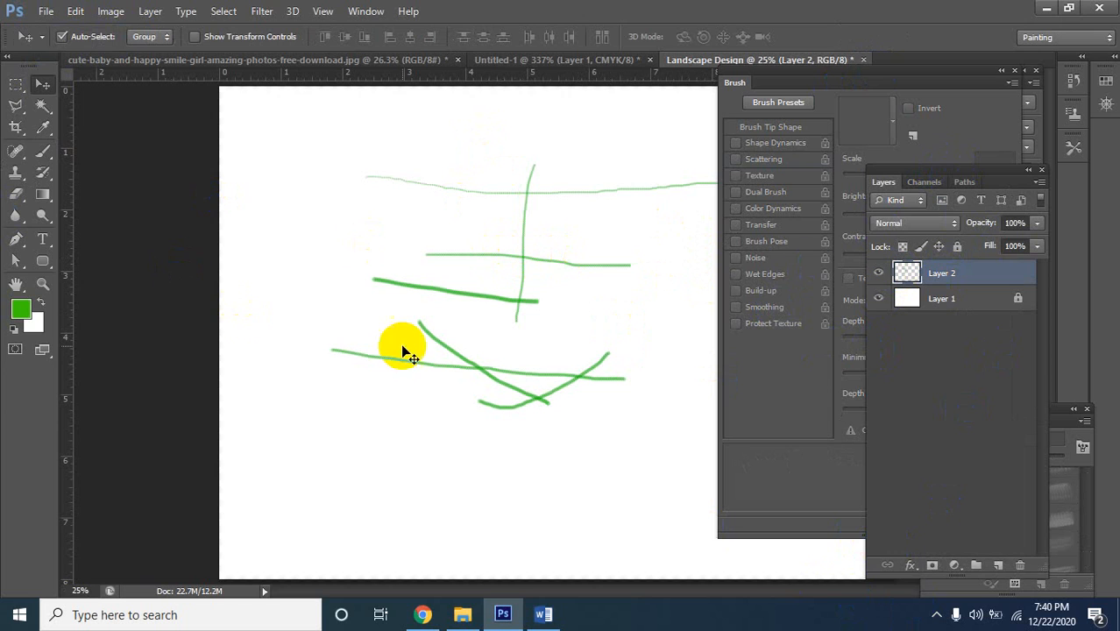
left_click(958, 277)
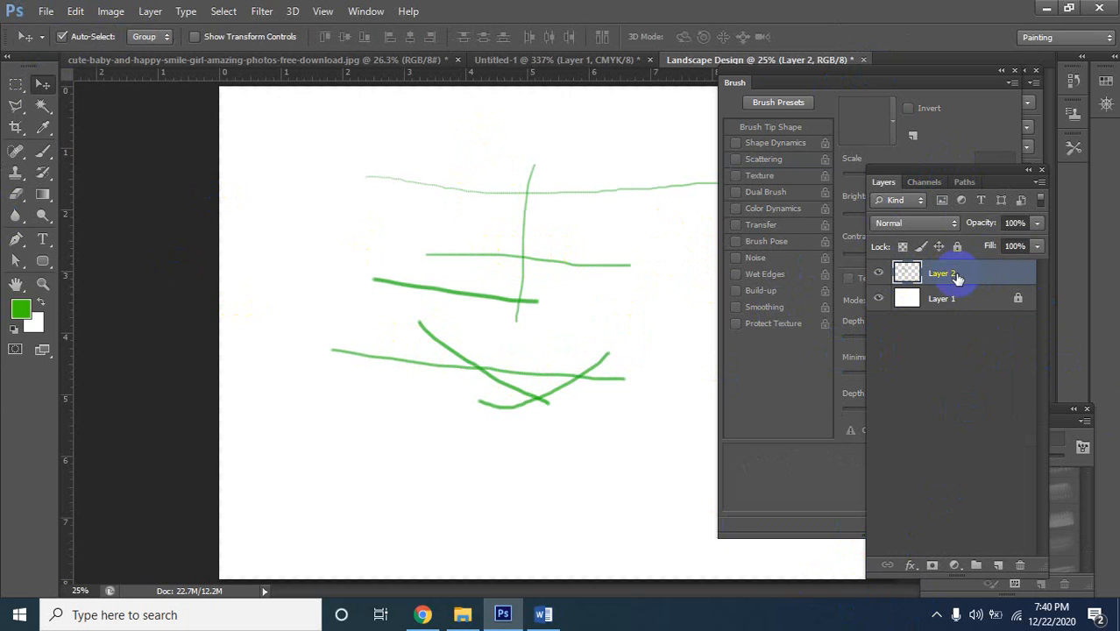
double_click(950, 275)
right_click(948, 277)
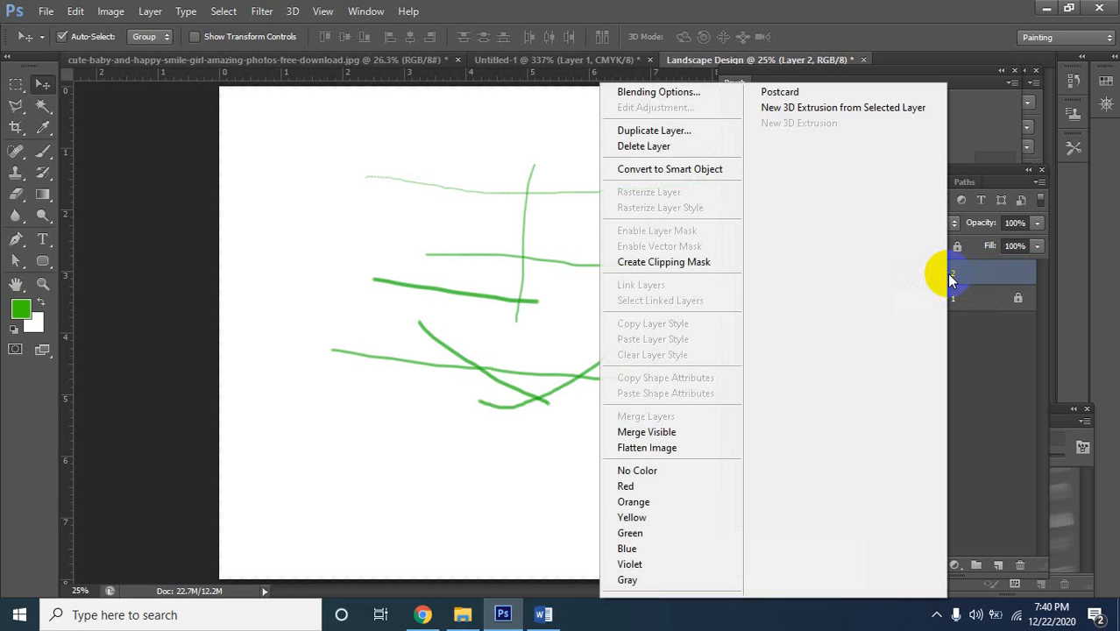
Delete Layer 2, which holds the green brush strokes
left_click(677, 146)
left_click(487, 241)
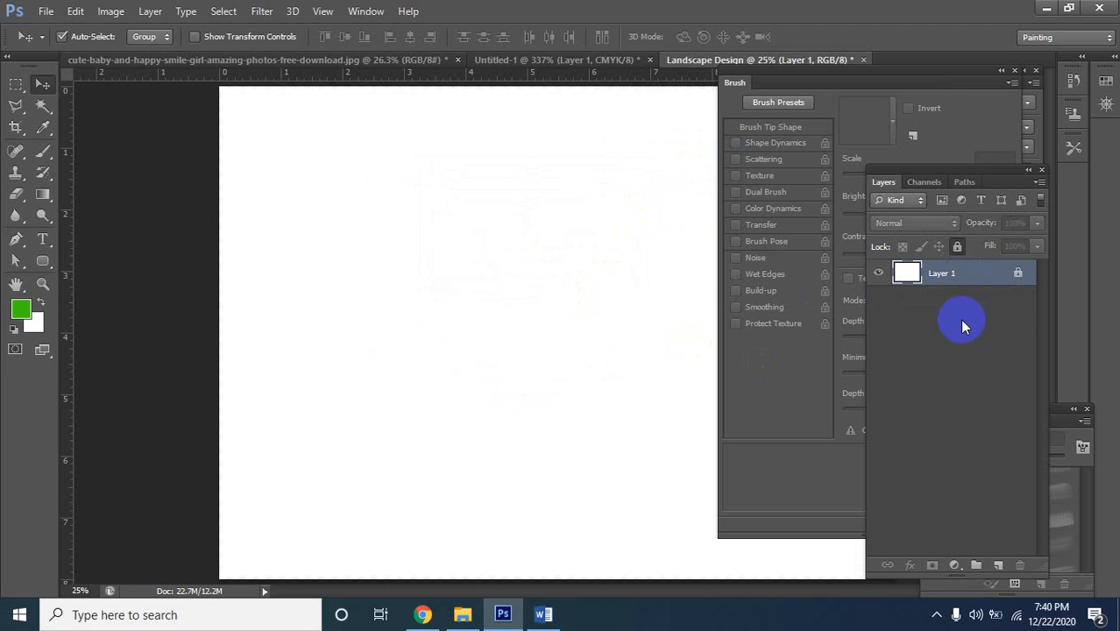
Add a new empty layer above Layer 1 and delete it again
left_click(997, 565)
left_click(914, 270)
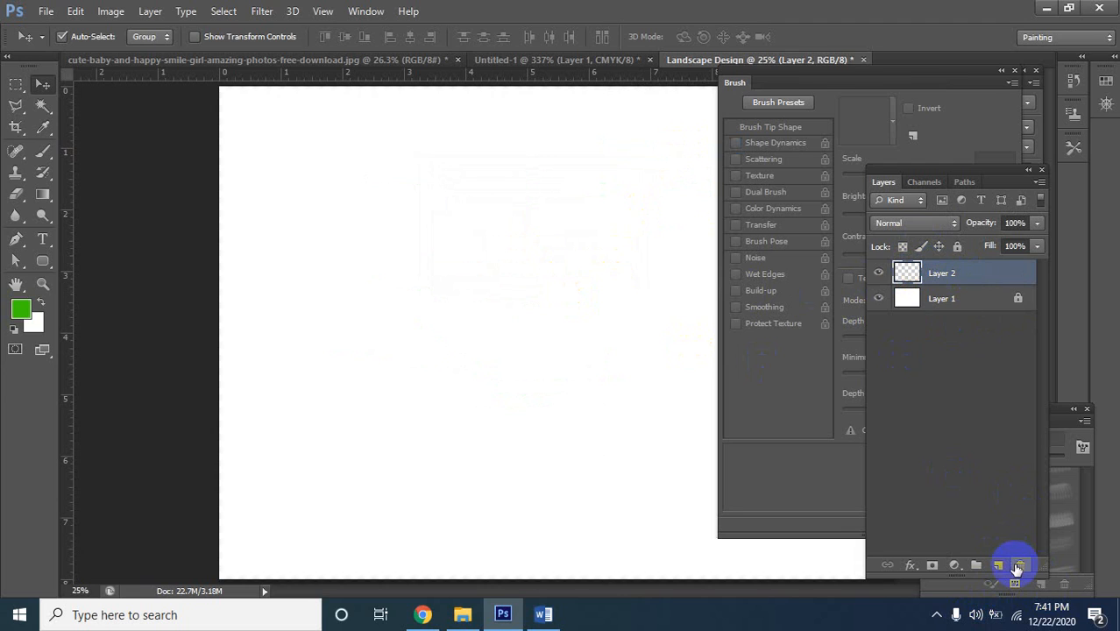
left_click(907, 275)
left_click(1020, 566)
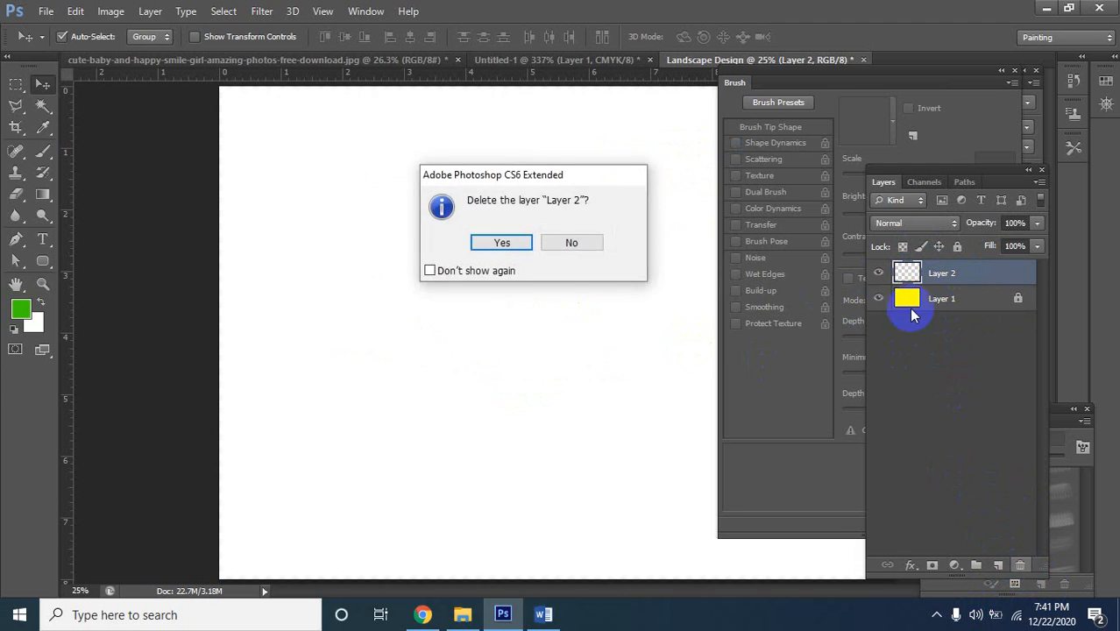
left_click(500, 243)
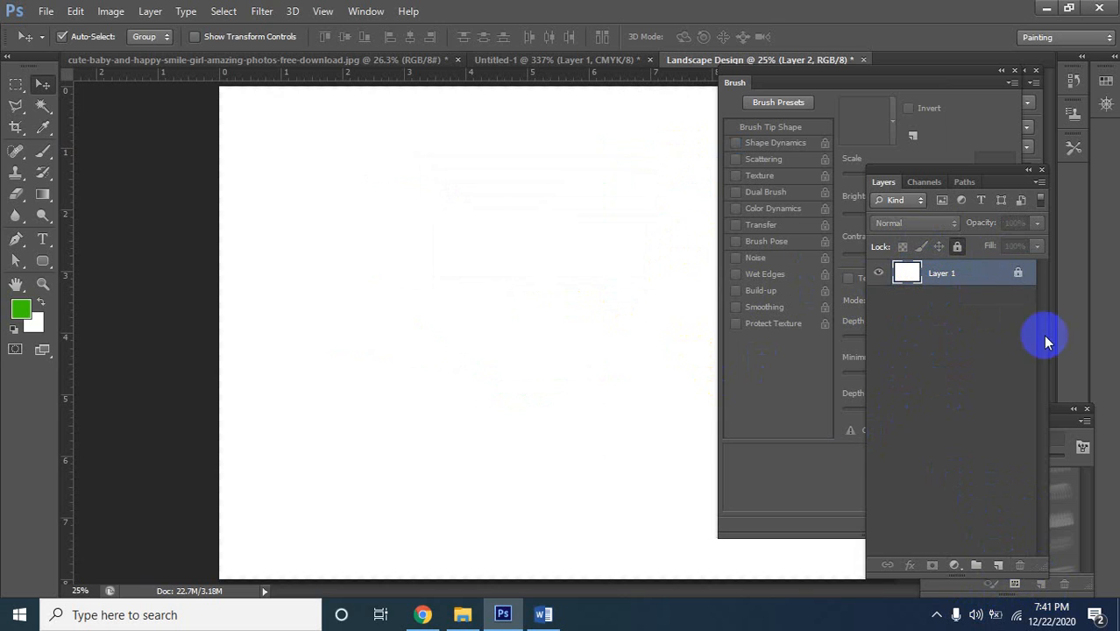
Create another empty layer above Layer 1
left_click(997, 566)
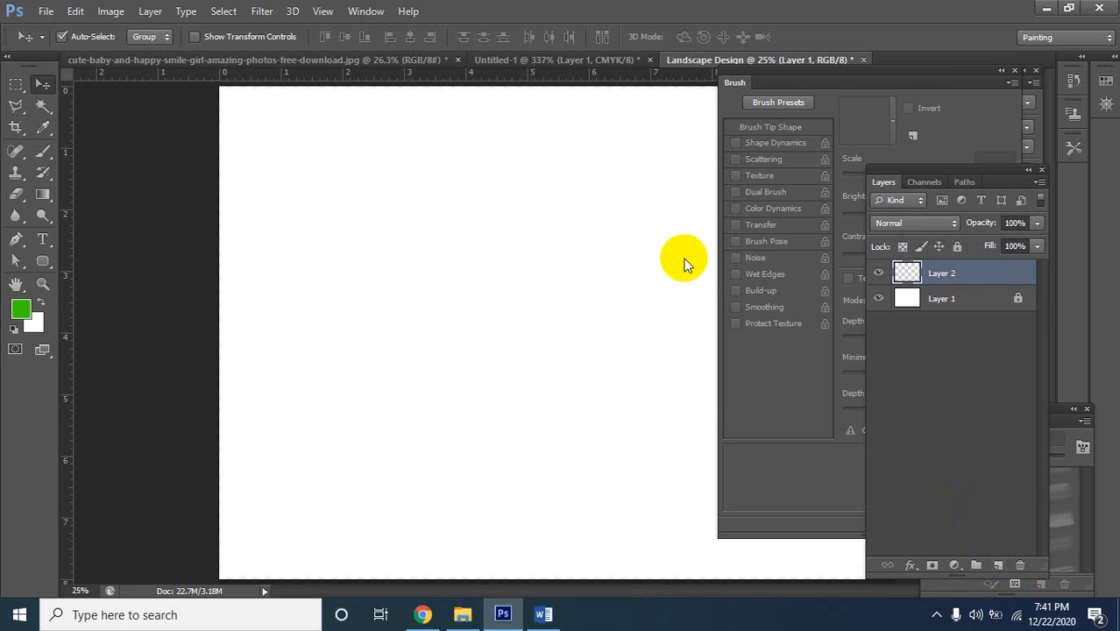
left_click(412, 329)
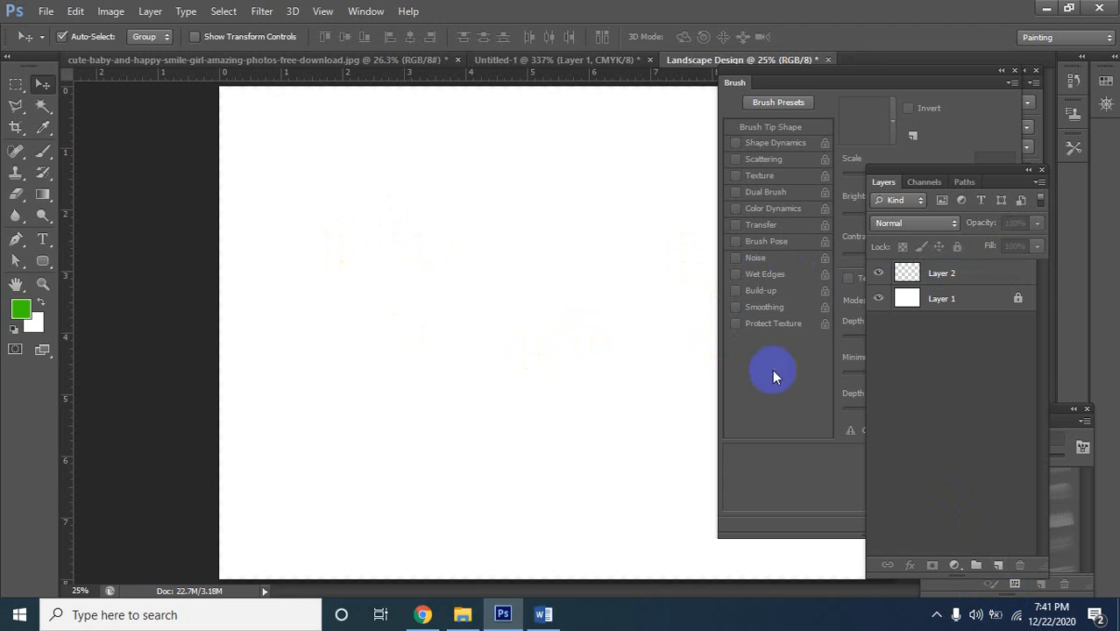
Activate the Brush tool and show the brush presets
left_click(768, 179)
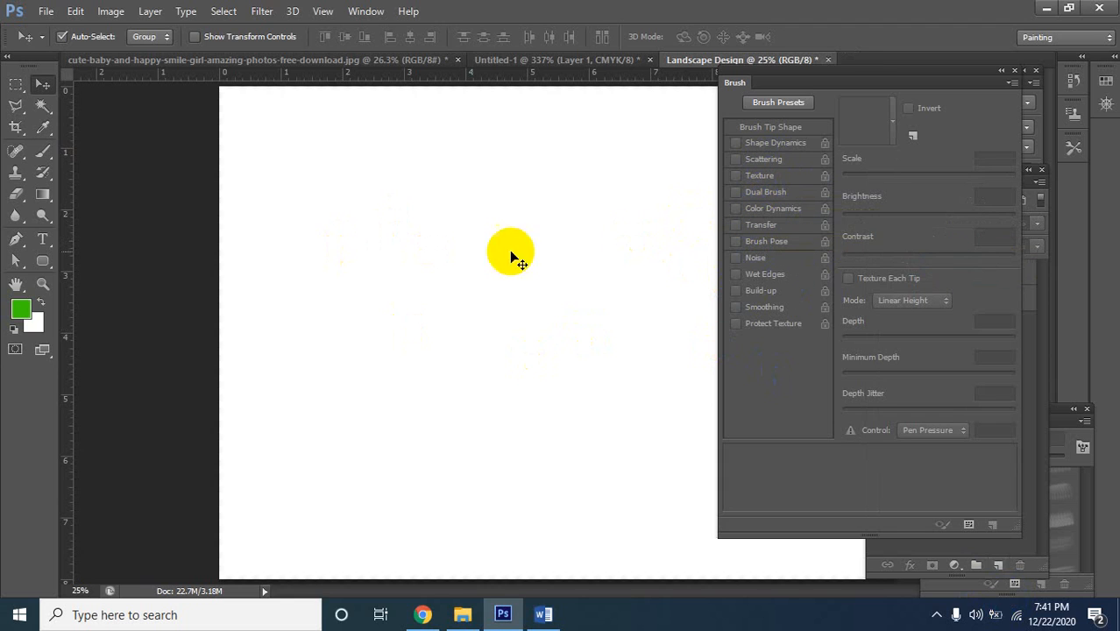
left_click(44, 154)
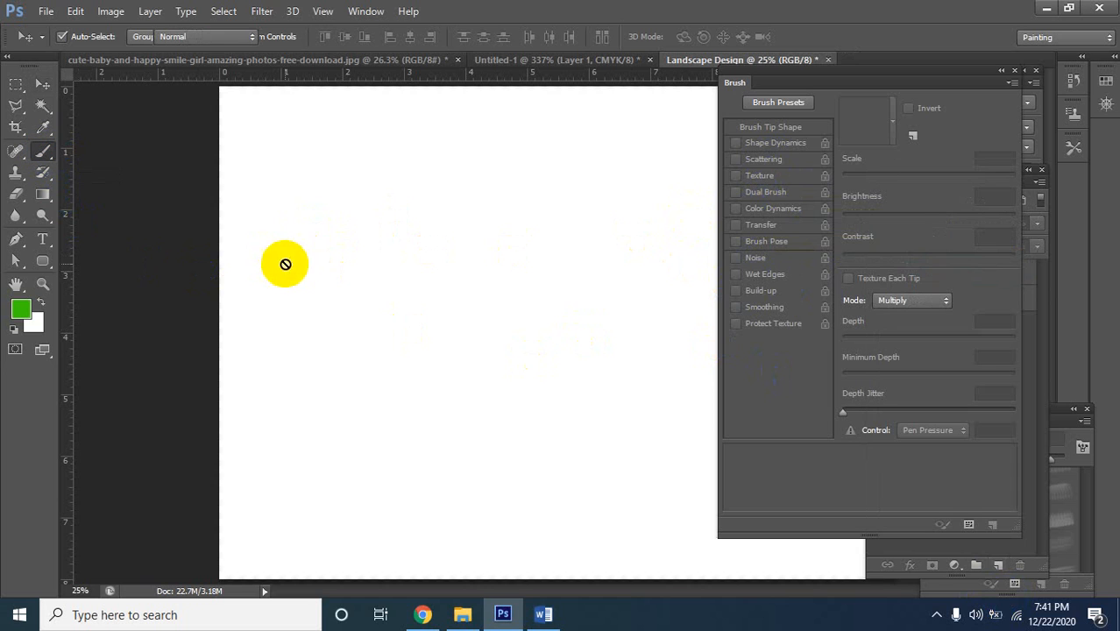
left_click(794, 103)
left_click(793, 104)
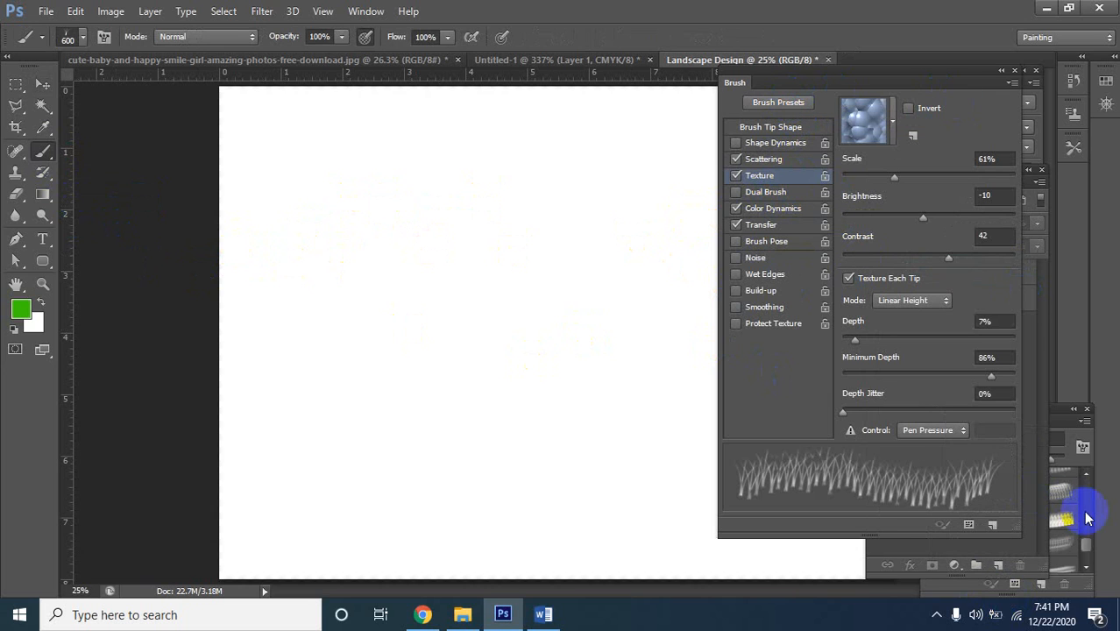
Move the Brush Presets window up over the Layers window and choose a 384 px brush preset
left_click(1082, 516)
mouse_move(1030, 430)
left_mouse_down()
mouse_move(1012, 405)
mouse_move(1028, 328)
mouse_move(995, 246)
left_mouse_up()
left_click(1017, 548)
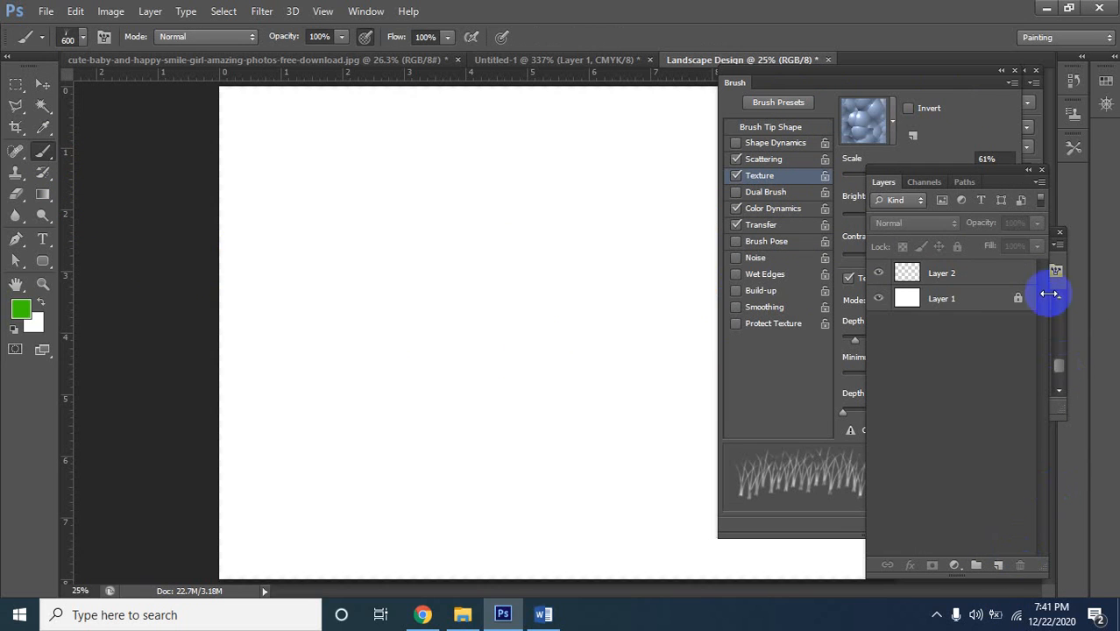
left_click(1058, 335)
scroll(1058, 320, "down", 5)
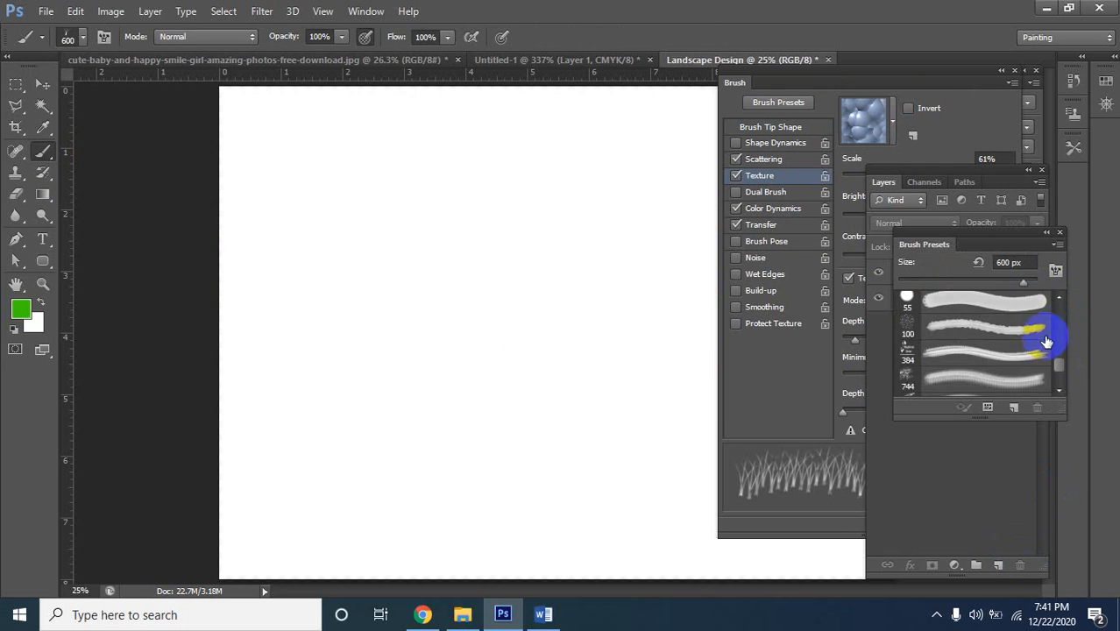
scroll(1004, 376, "down", 5)
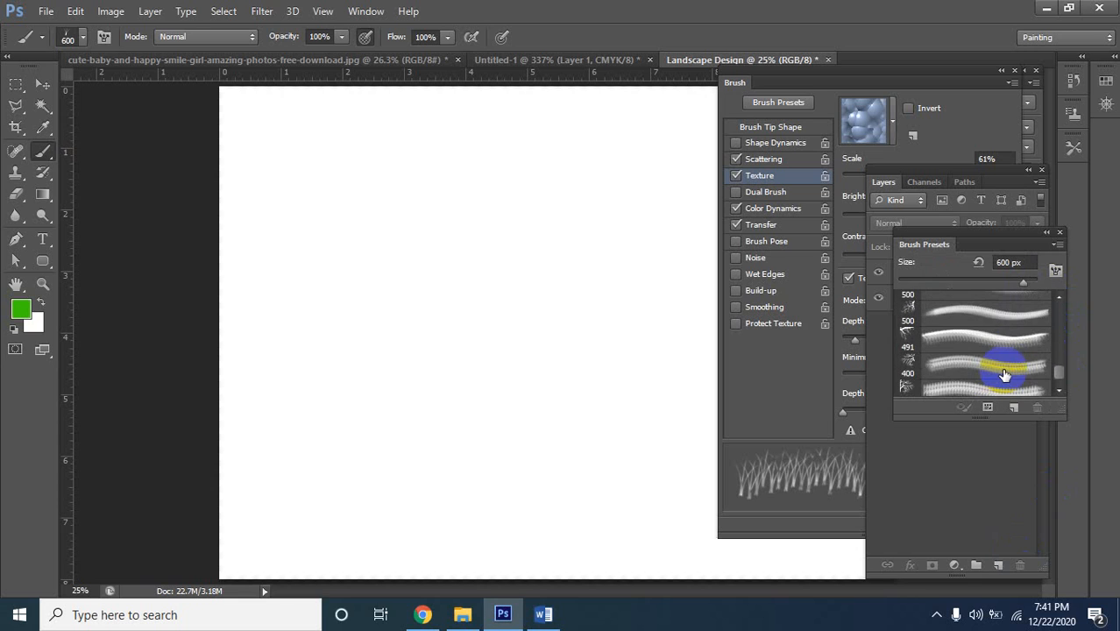
scroll(1005, 376, "down", 1)
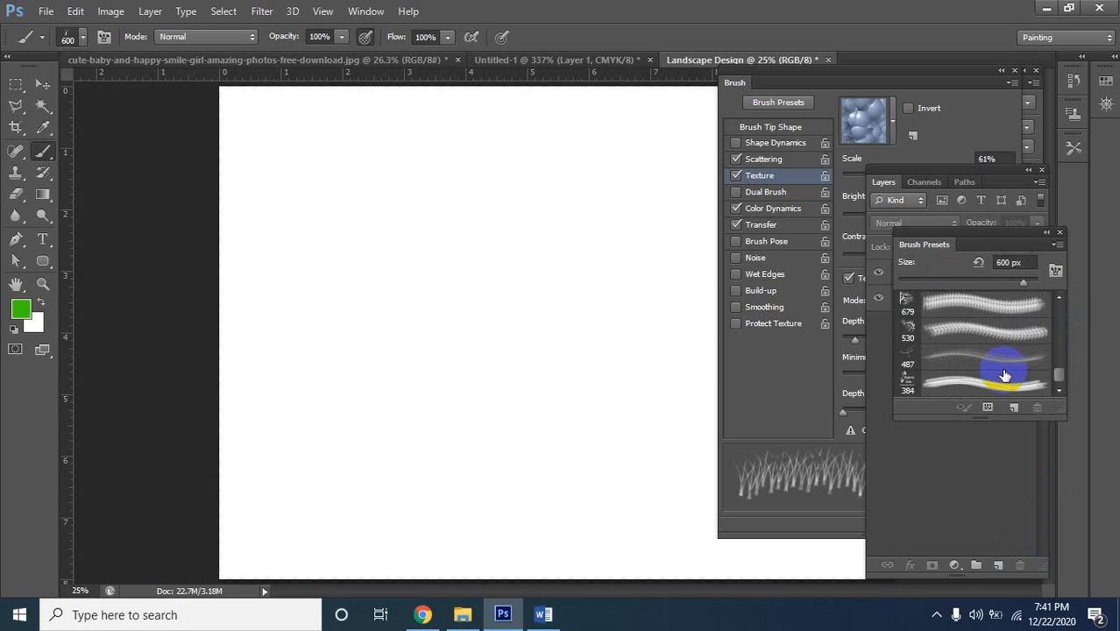
left_click(903, 383)
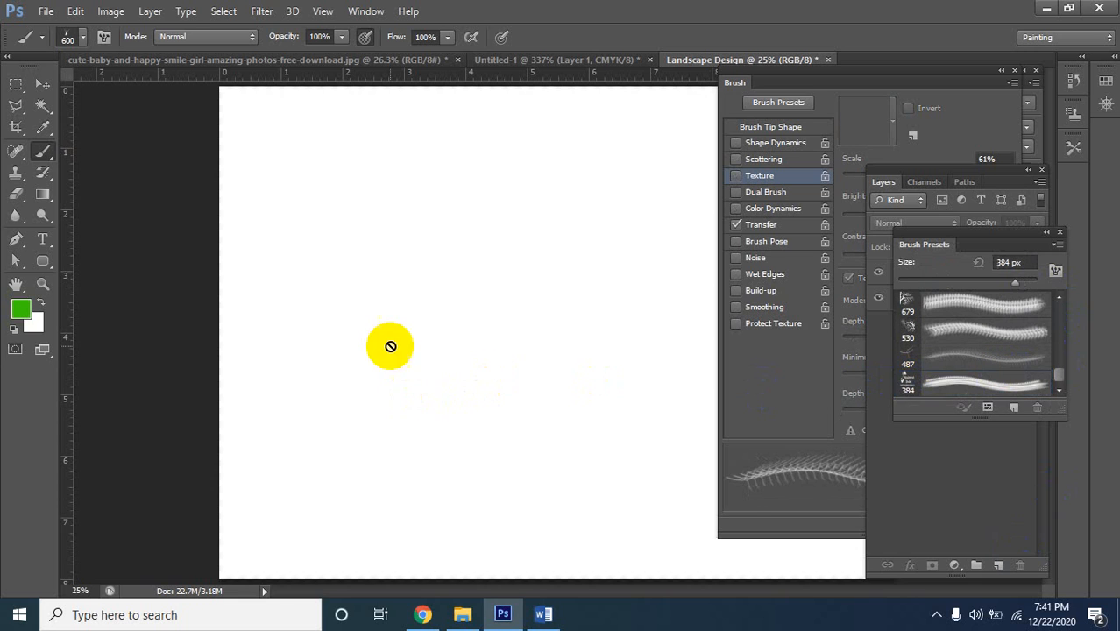
Select Layer 2 and stamp the 384 px brush once in the upper-left part of the canvas
left_click(552, 368)
left_click(560, 243)
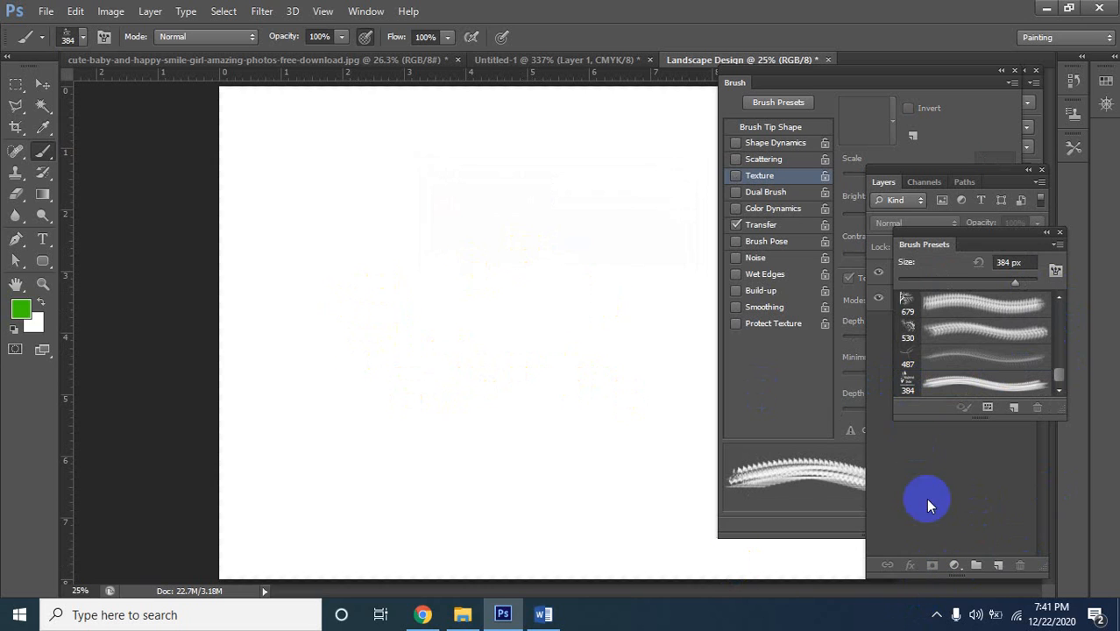
left_click(922, 465)
left_click(912, 277)
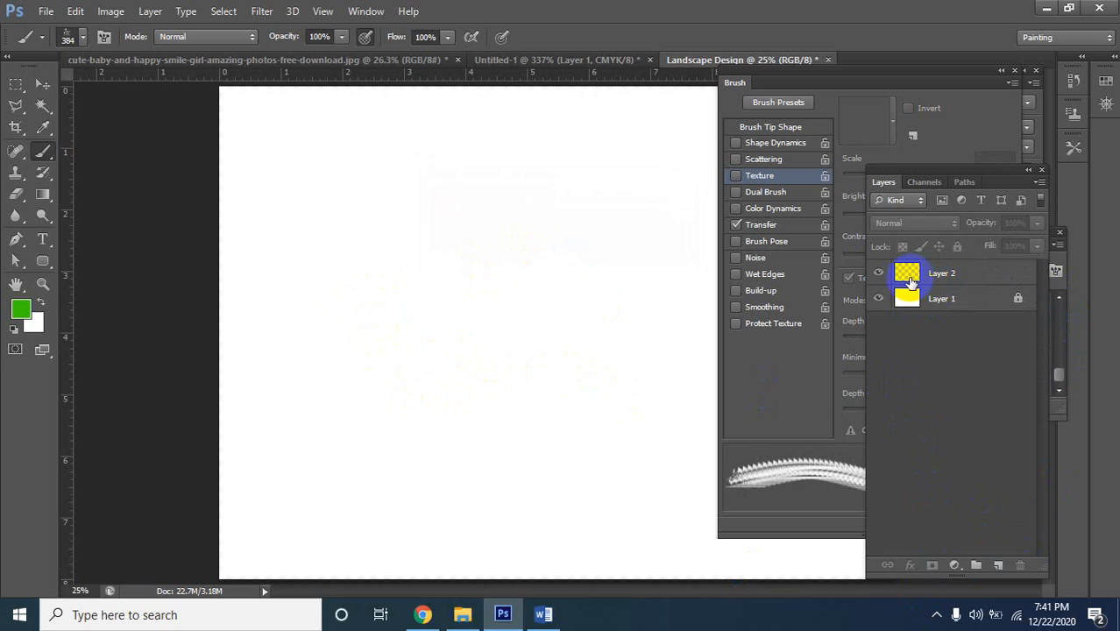
left_click(912, 280)
left_click(397, 218)
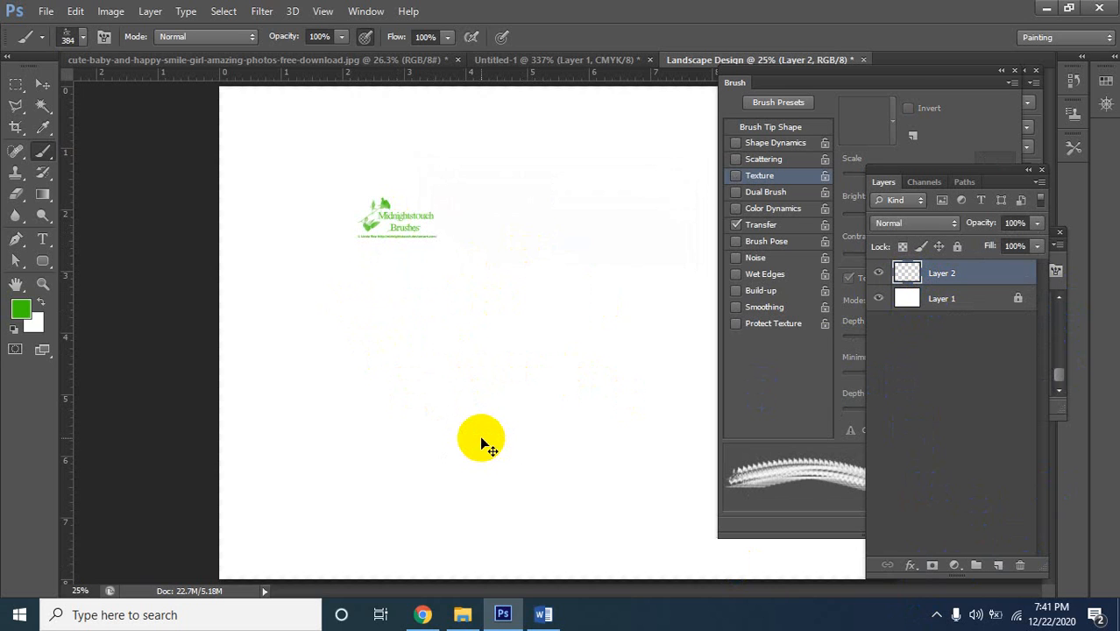
Undo the brush stamp and the creation of Layer 2
key("ctrl+alt+z")
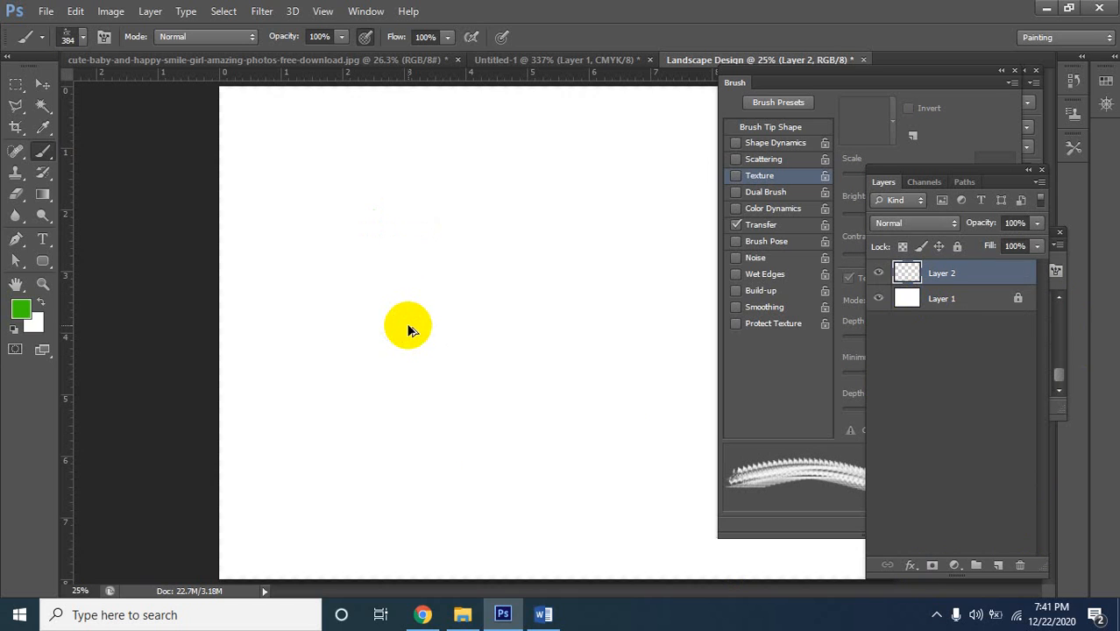
key("ctrl+alt+z")
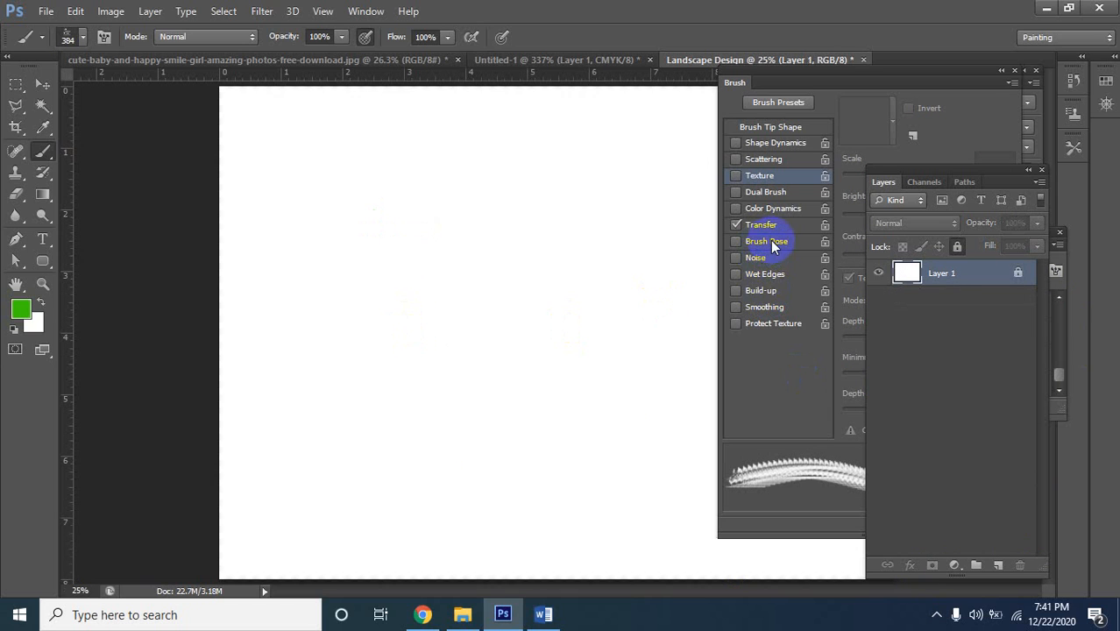
Examine the brush's Brush Pose and Transfer settings, leaving Brush Pose disabled
left_click(785, 245)
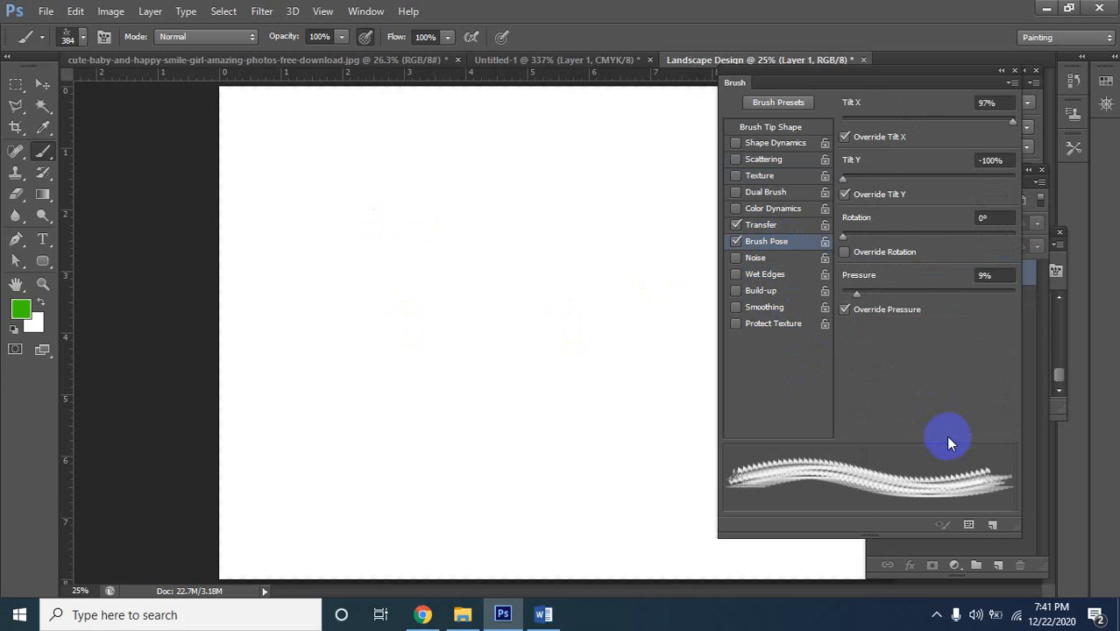
left_click(737, 241)
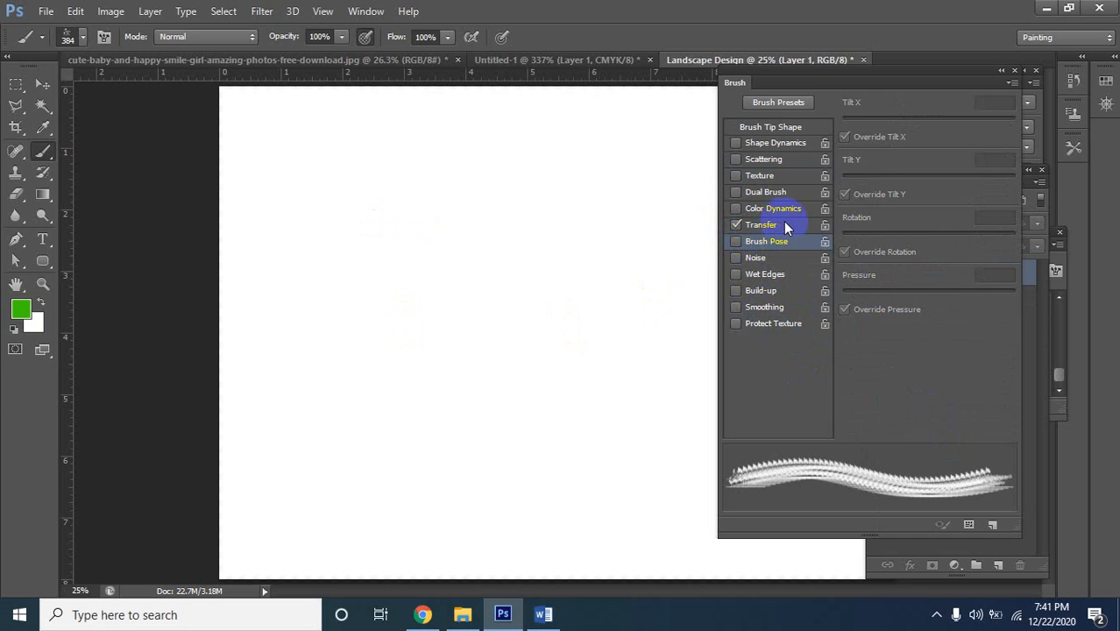
left_click(783, 226)
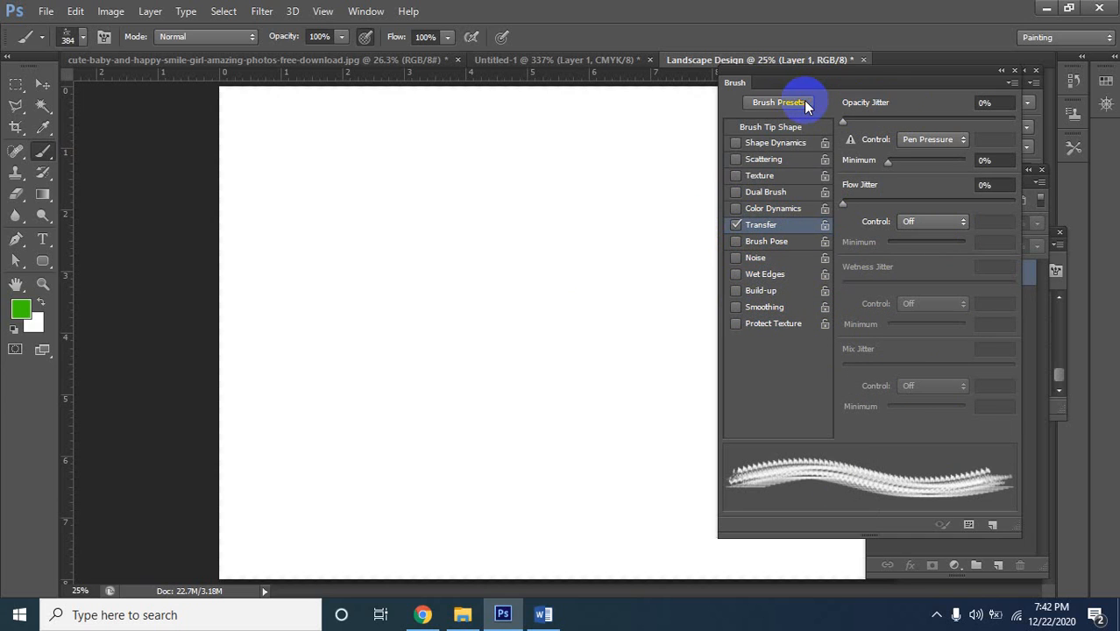
left_click(1012, 82)
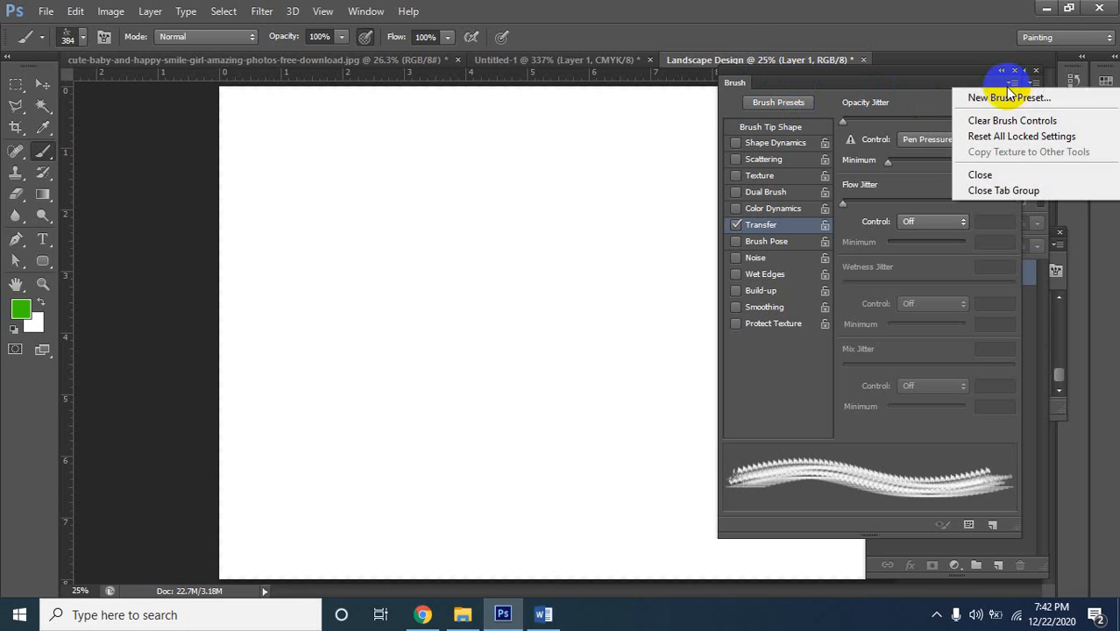
left_click(977, 99)
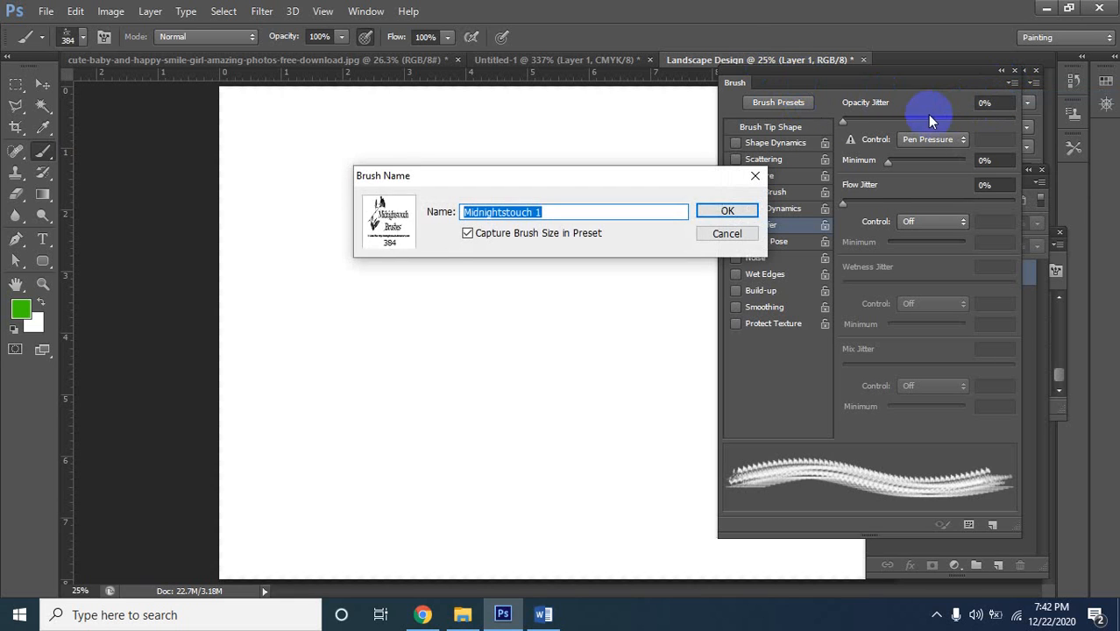
left_click(728, 234)
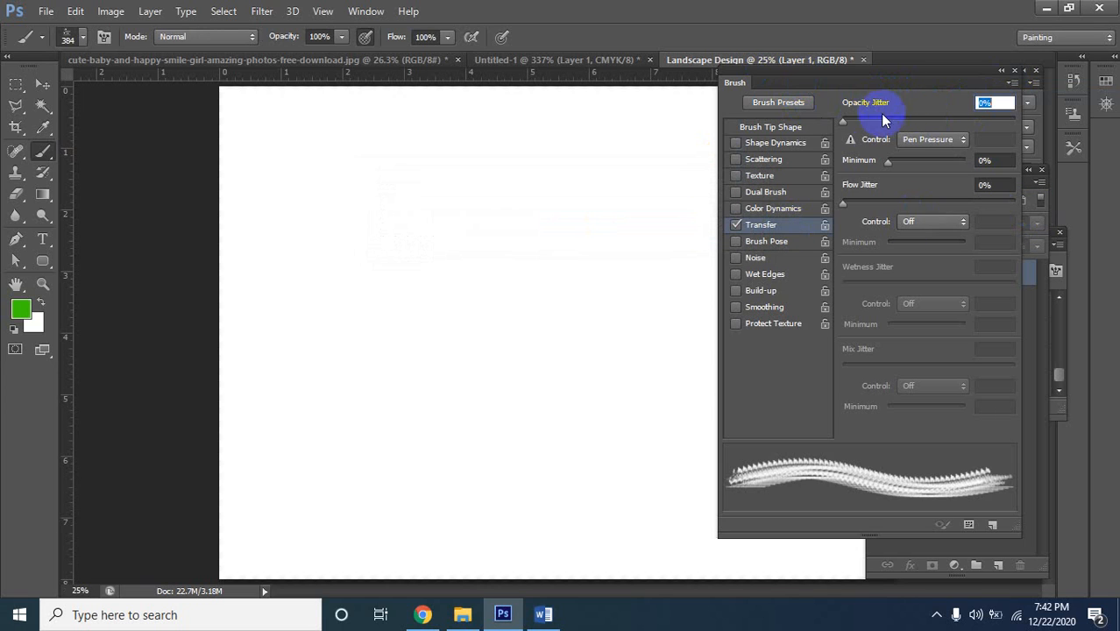
Choose the 490 px brush from the brush presets and switch to the Move tool
left_click(1039, 219)
left_click(1055, 326)
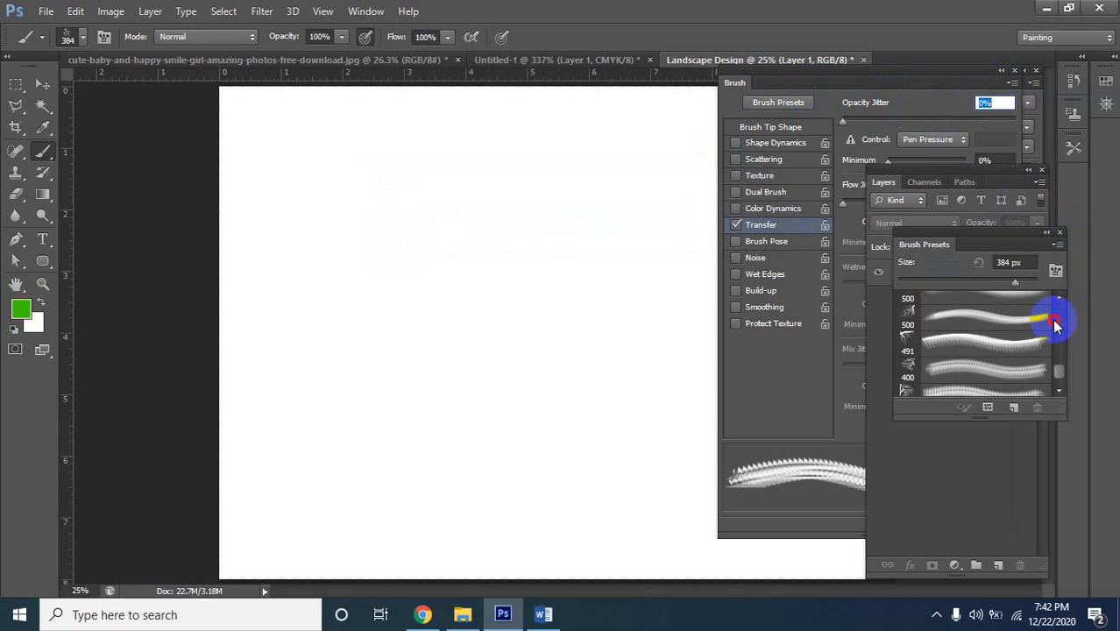
scroll(1012, 309, "up", 3)
scroll(1012, 309, "up", 3)
scroll(1012, 310, "down", 3)
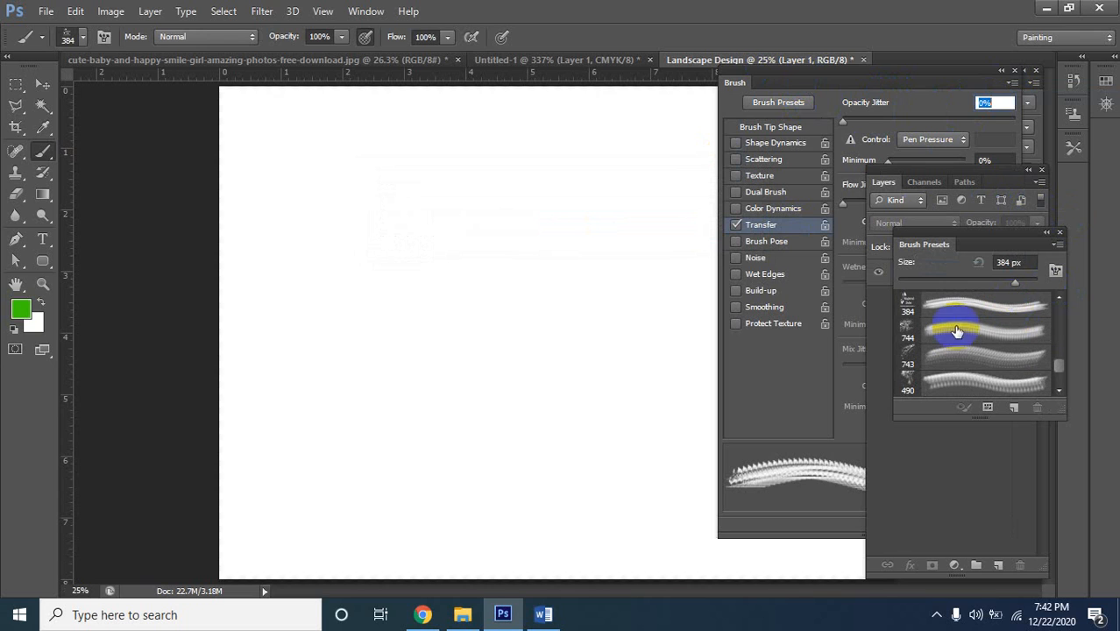
left_click(904, 374)
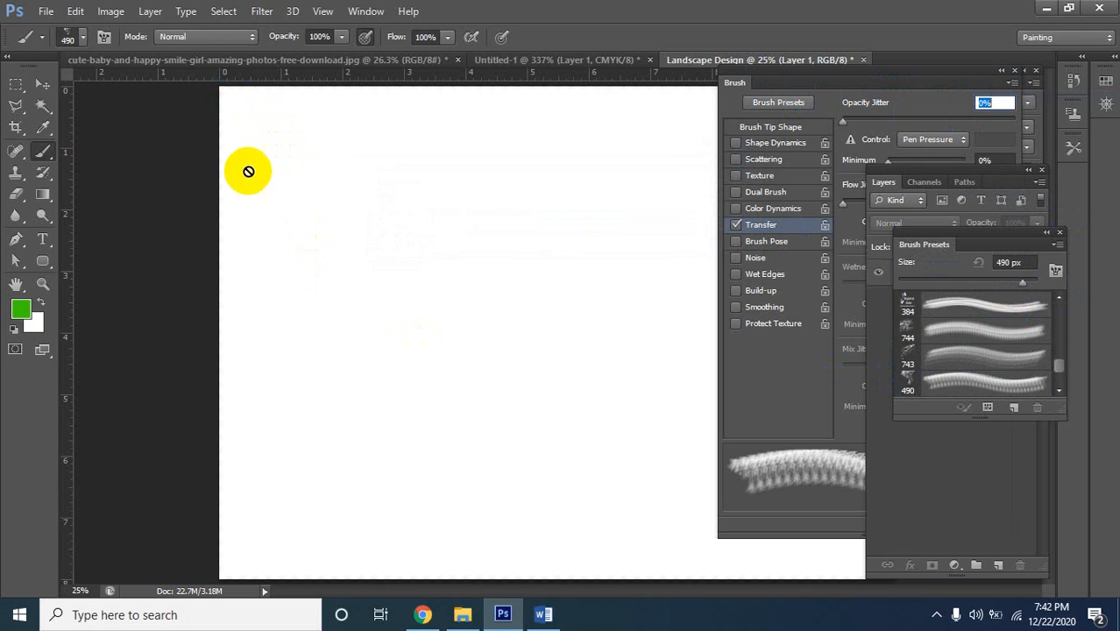
left_click(38, 98)
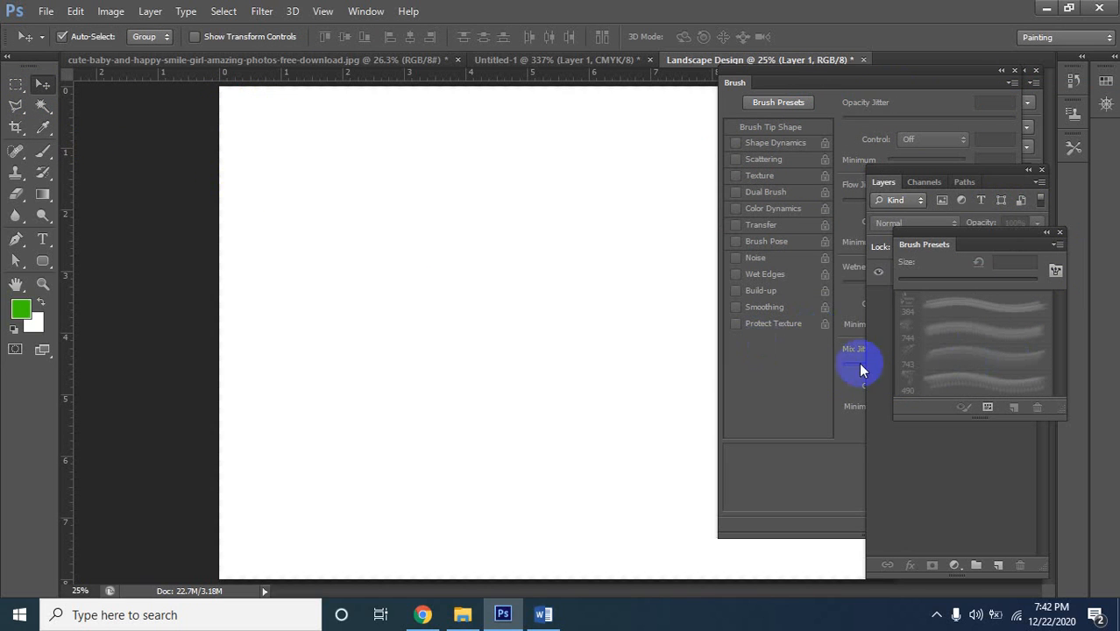
left_click(822, 462)
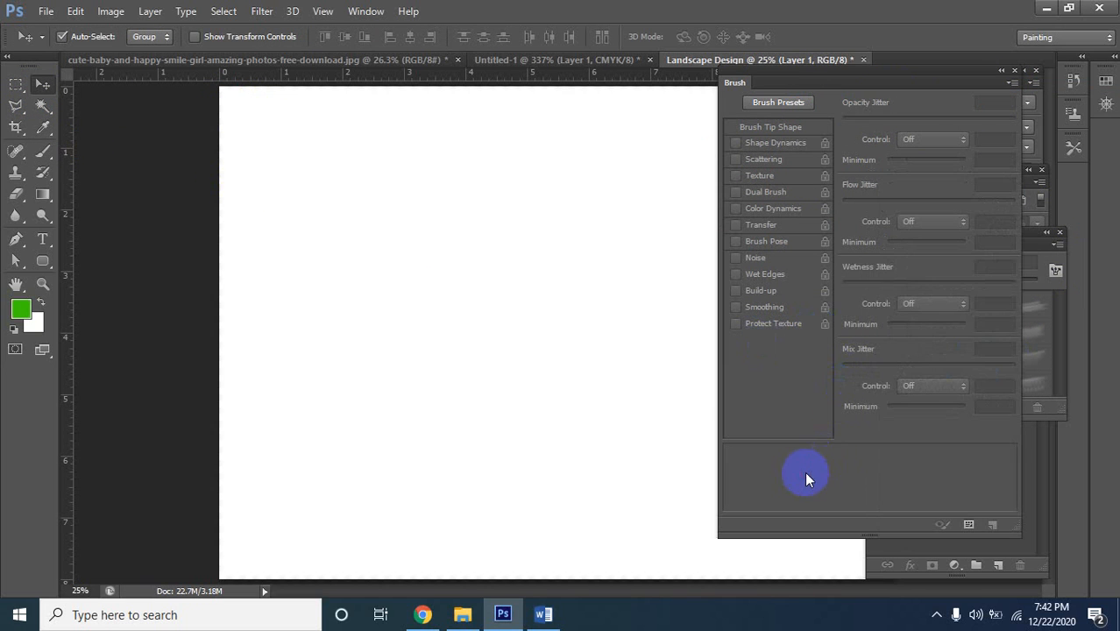
Switch to the Word design sheet and review the Download Brush item under Class # 3
left_click(545, 616)
left_click(545, 616)
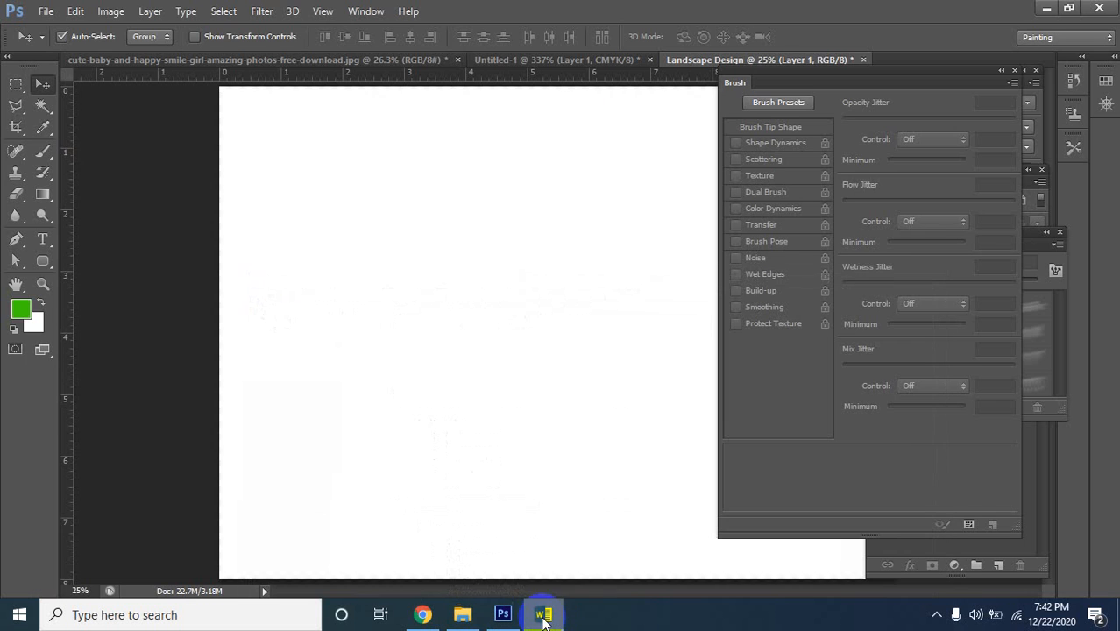
left_click(545, 616)
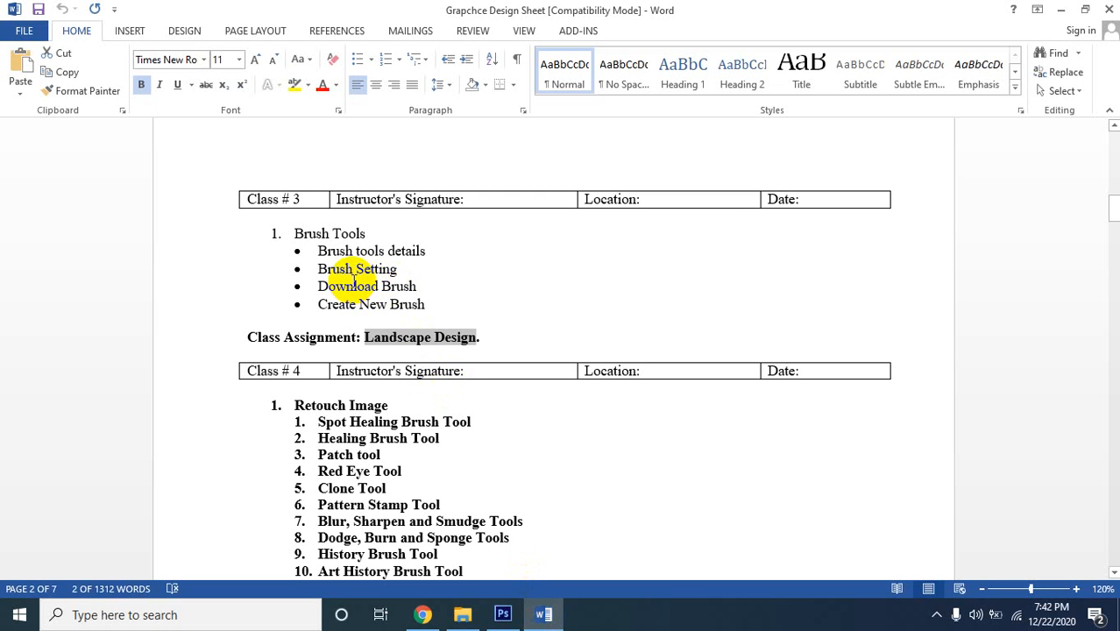
left_click(333, 287)
left_click(427, 285)
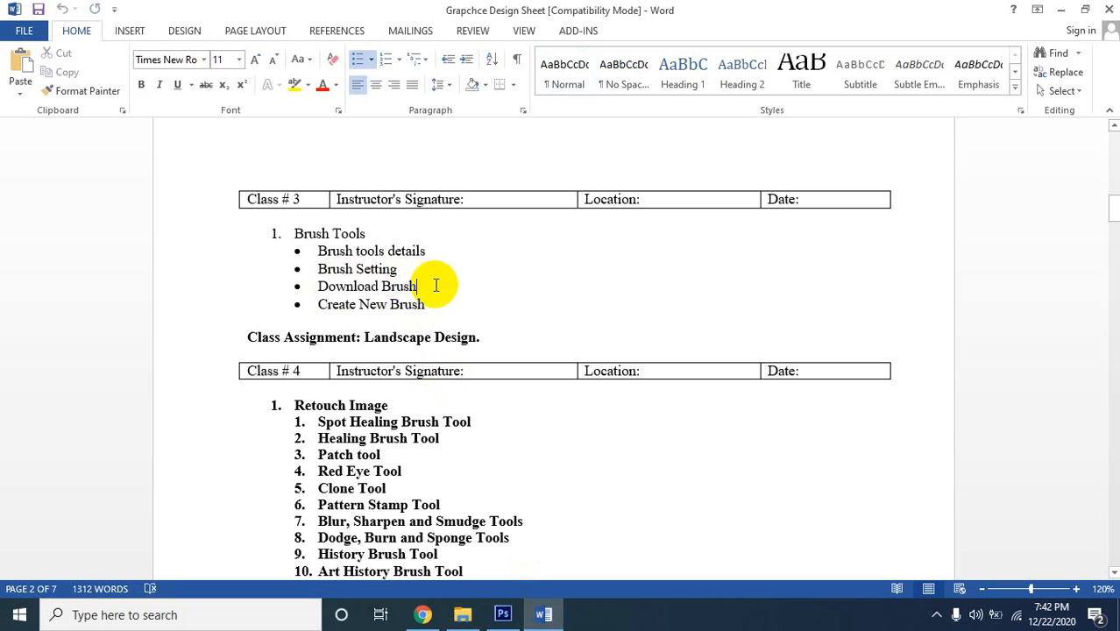
Minimize the Word design sheet and switch to the Chrome browser
left_click(1061, 10)
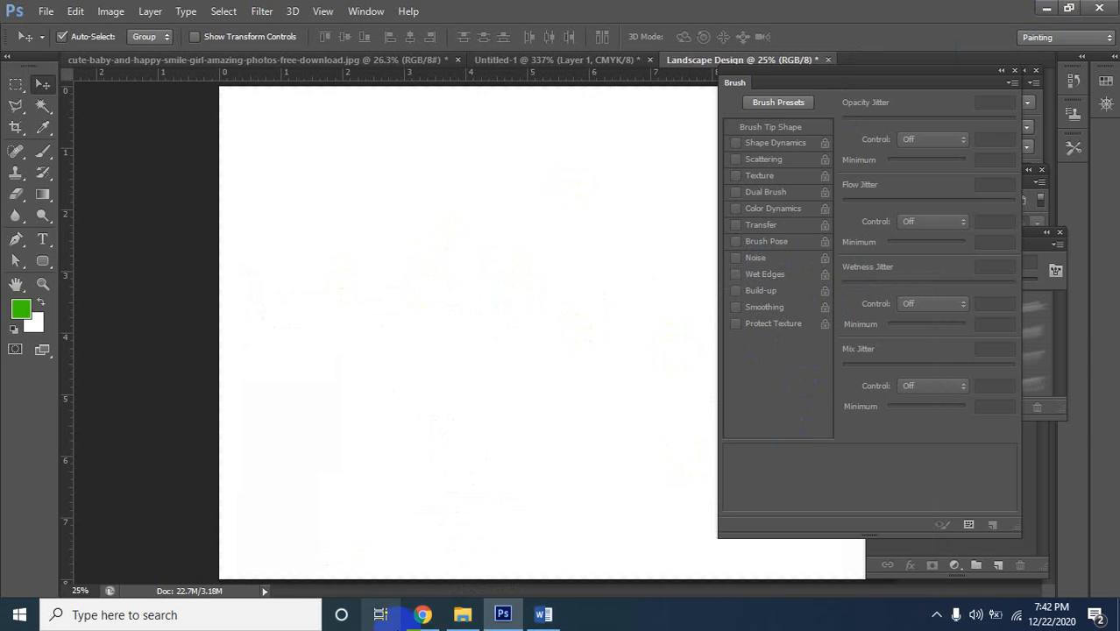
left_click(422, 614)
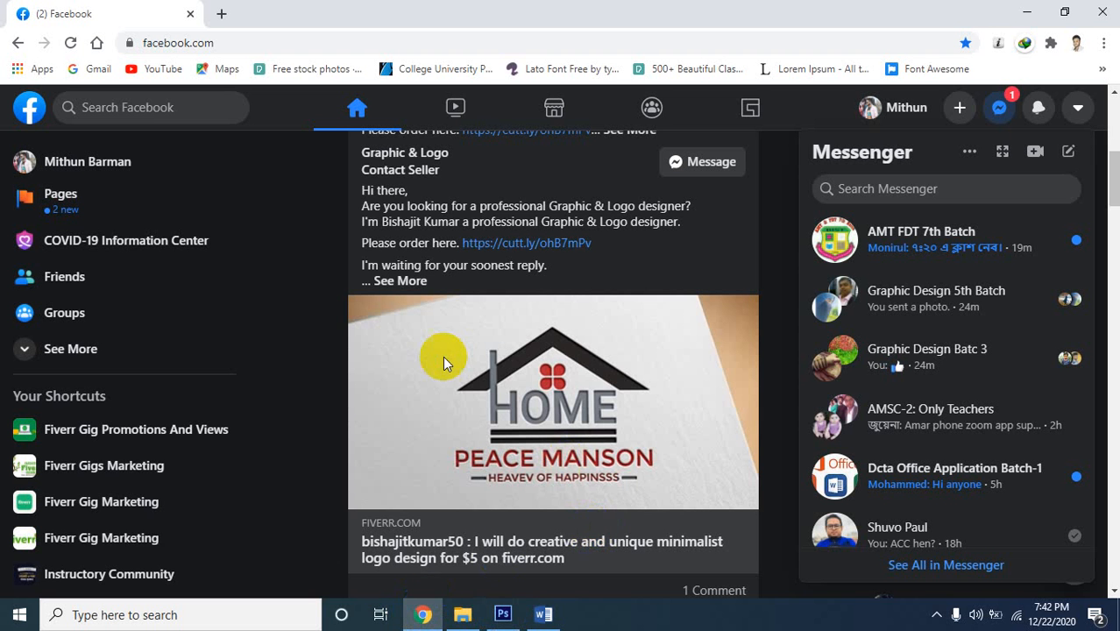
Search Google for brusheezy in a new browser tab and open the Free Photoshop Brushes site from the results
left_click(222, 12)
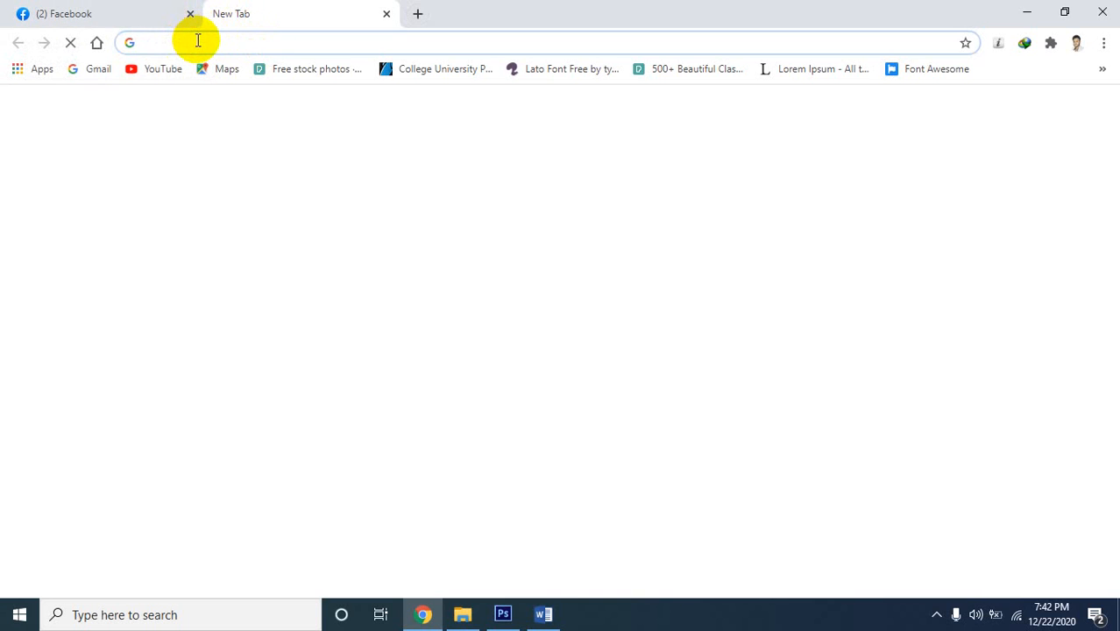
left_click(164, 42)
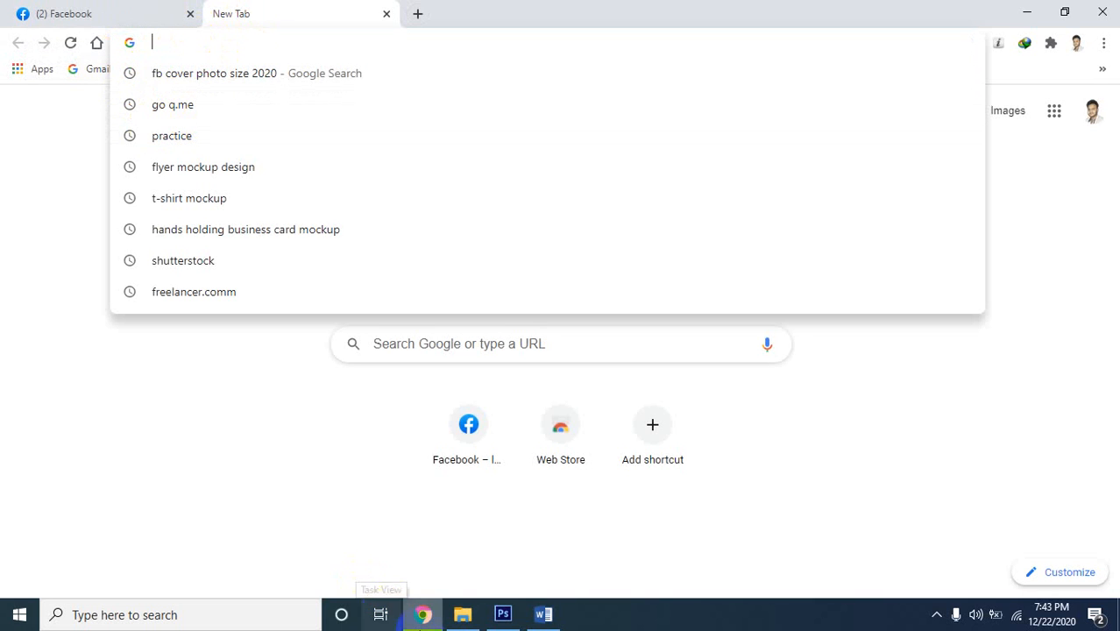
mouse_move(423, 615)
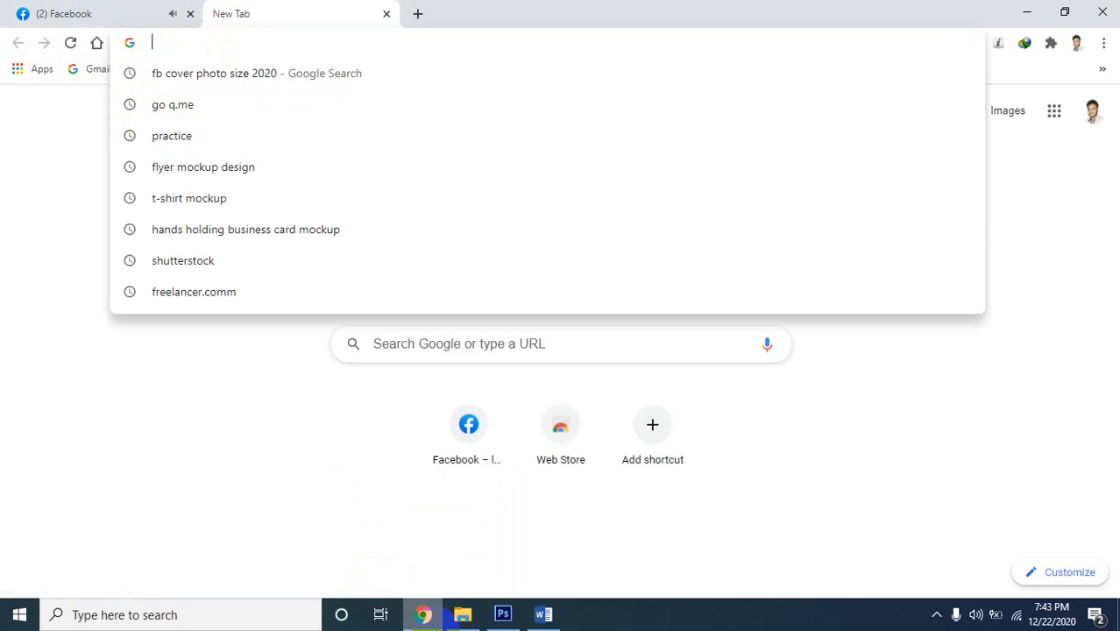
type("bras")
key("BackSpace")
key("BackSpace")
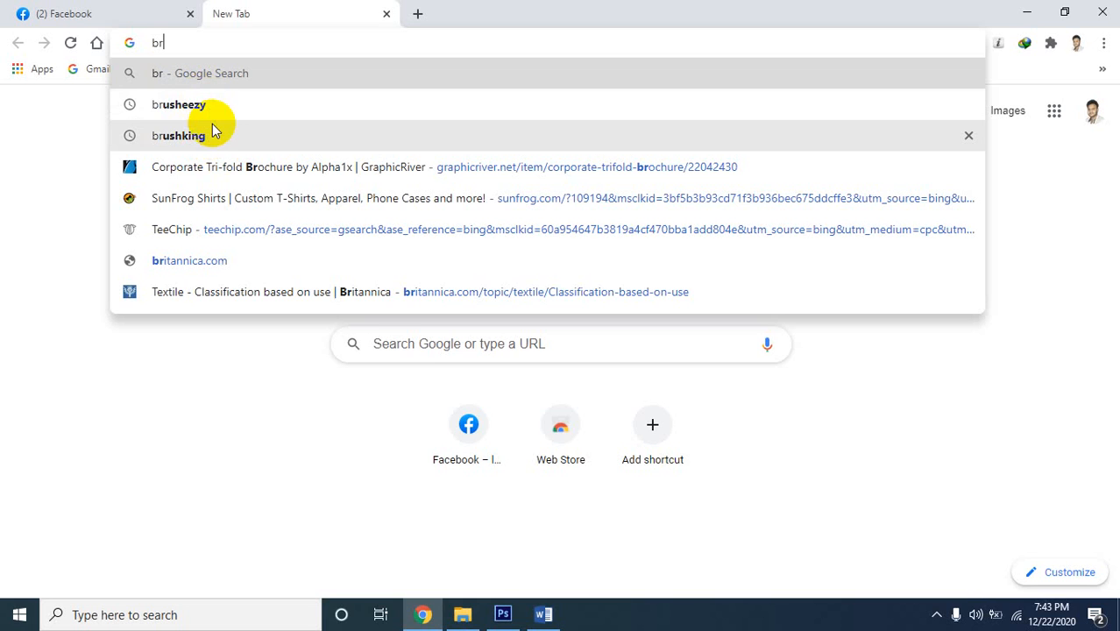
key("Down")
key("Return")
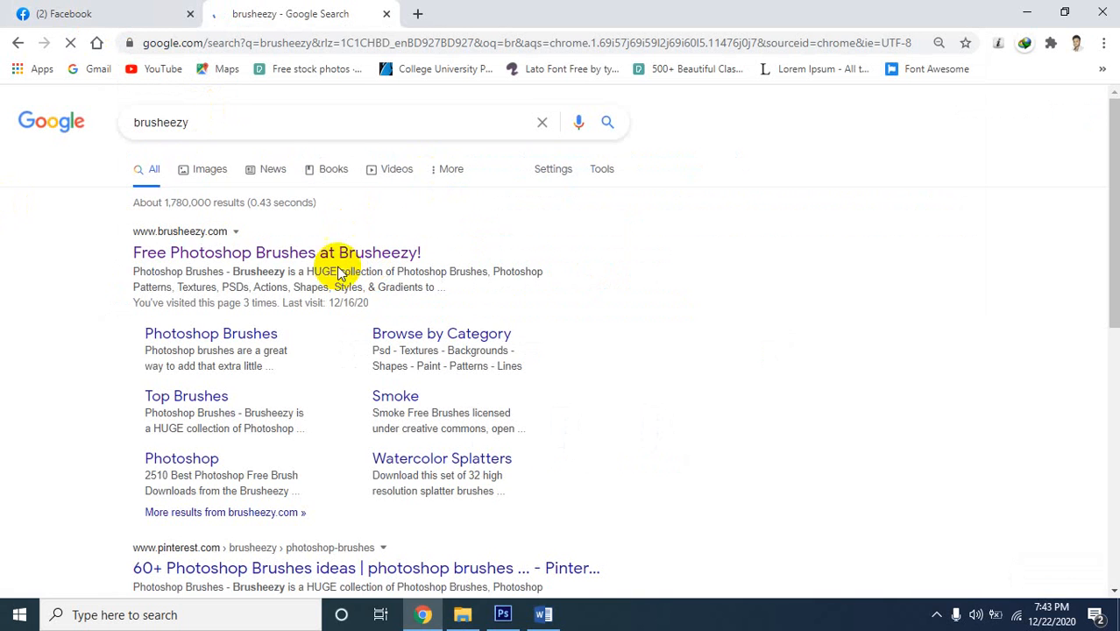
left_click(208, 249)
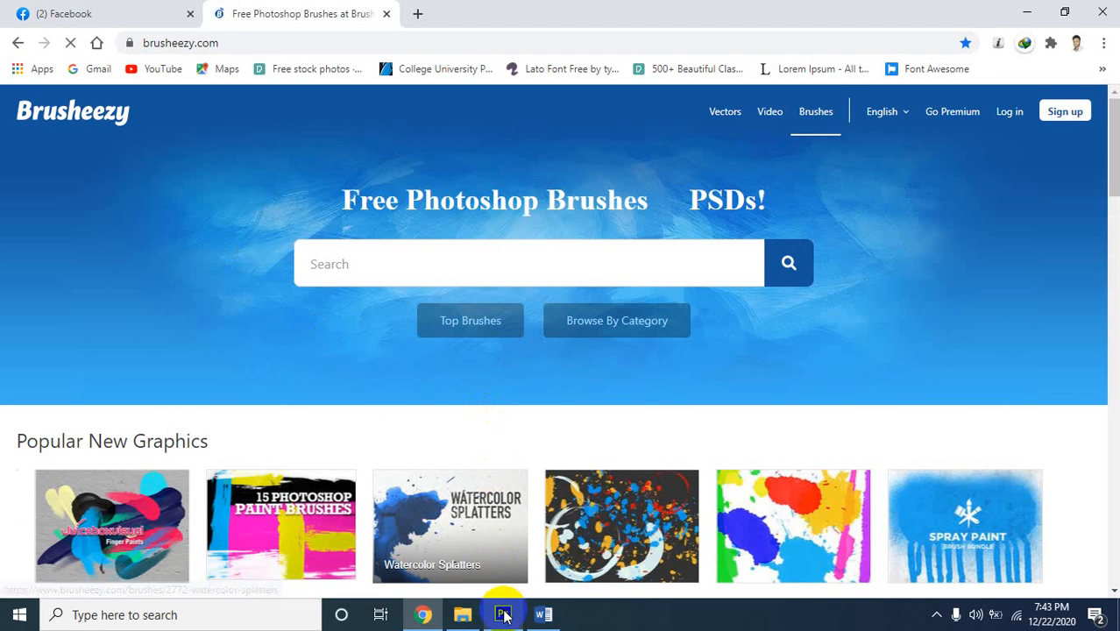
Switch to Photoshop and open the Landscape Design JPG from the Landscape Design folder inside GD Class 3 Batch 4th
mouse_move(502, 610)
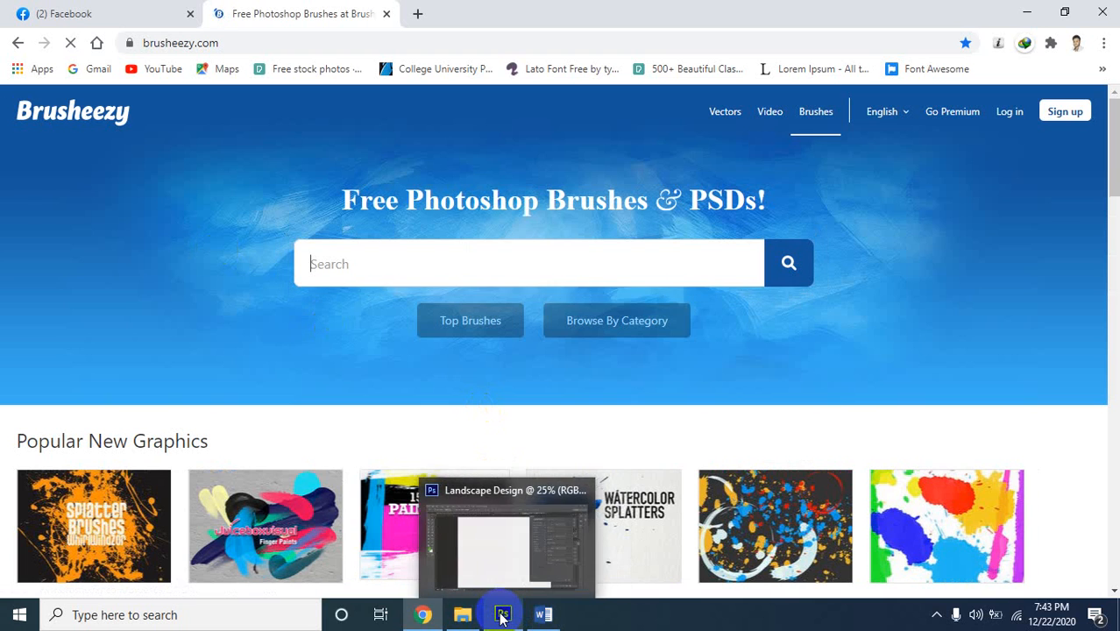
left_click(502, 617)
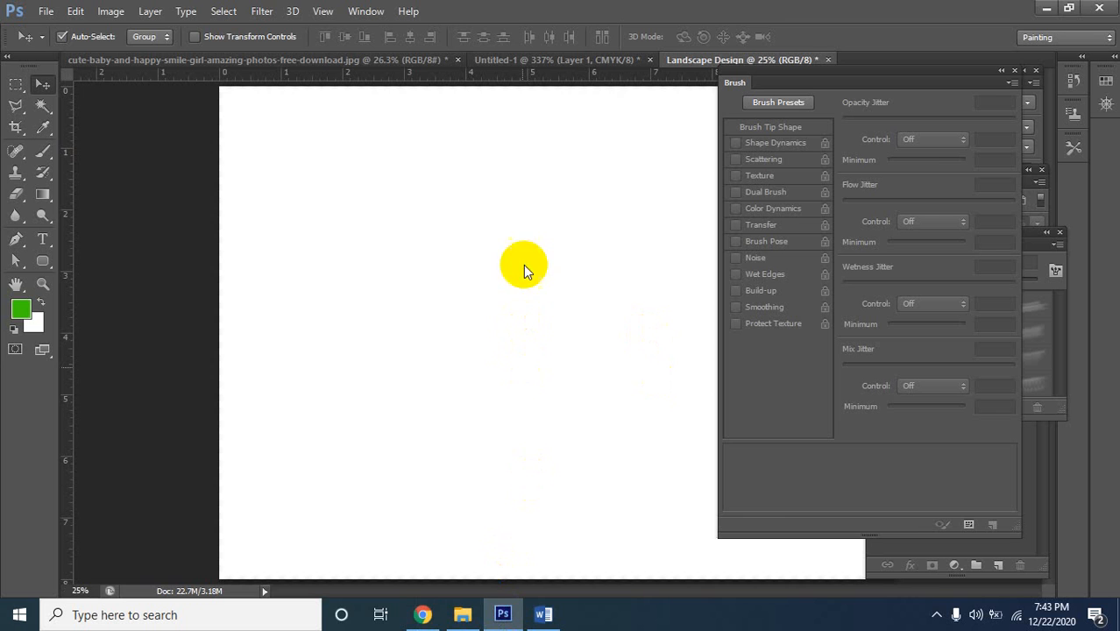
key("ctrl+o")
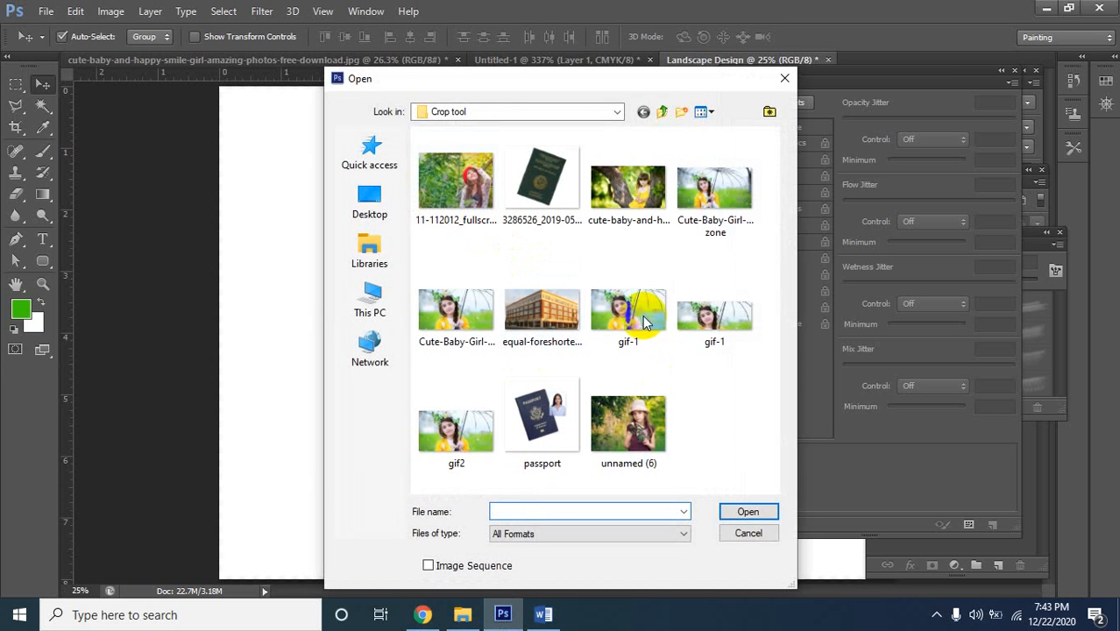
left_click(662, 112)
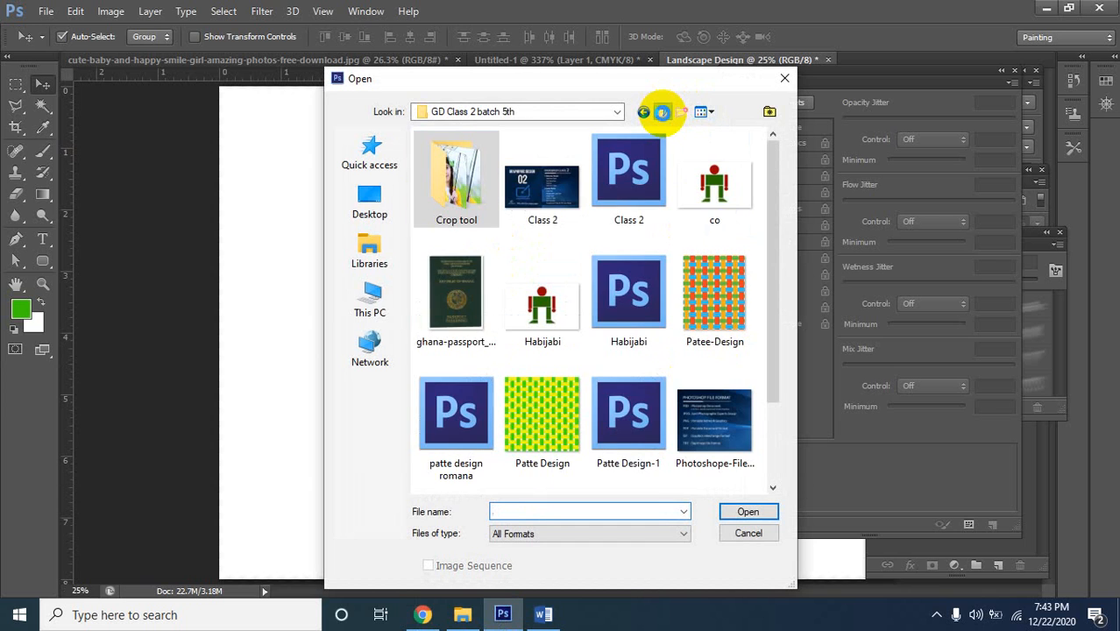
left_click(664, 113)
left_click(664, 112)
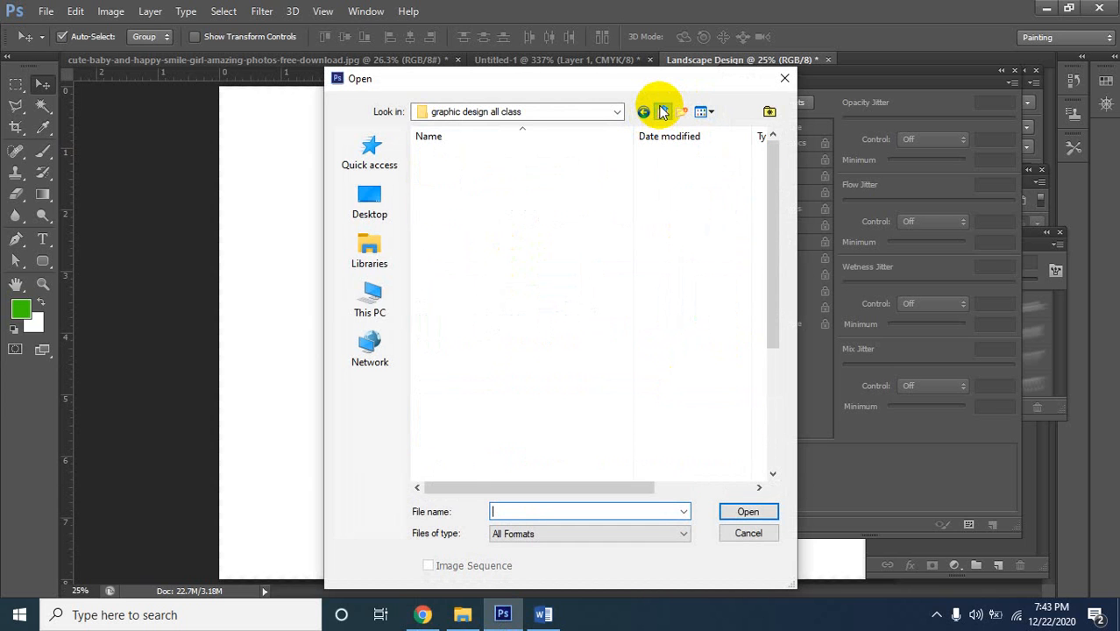
double_click(474, 278)
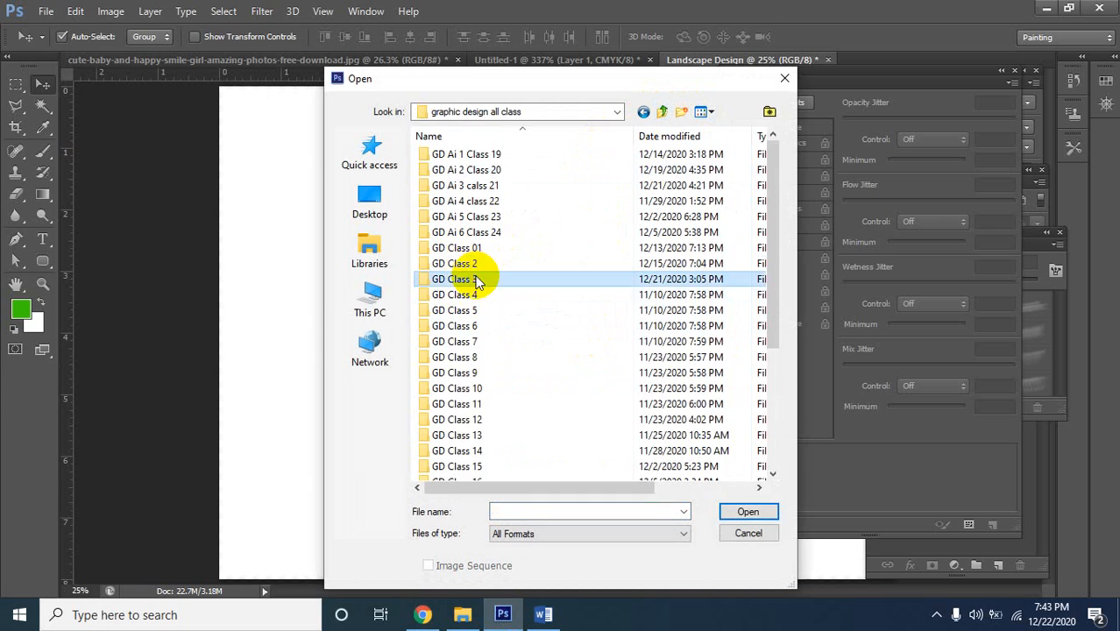
double_click(454, 156)
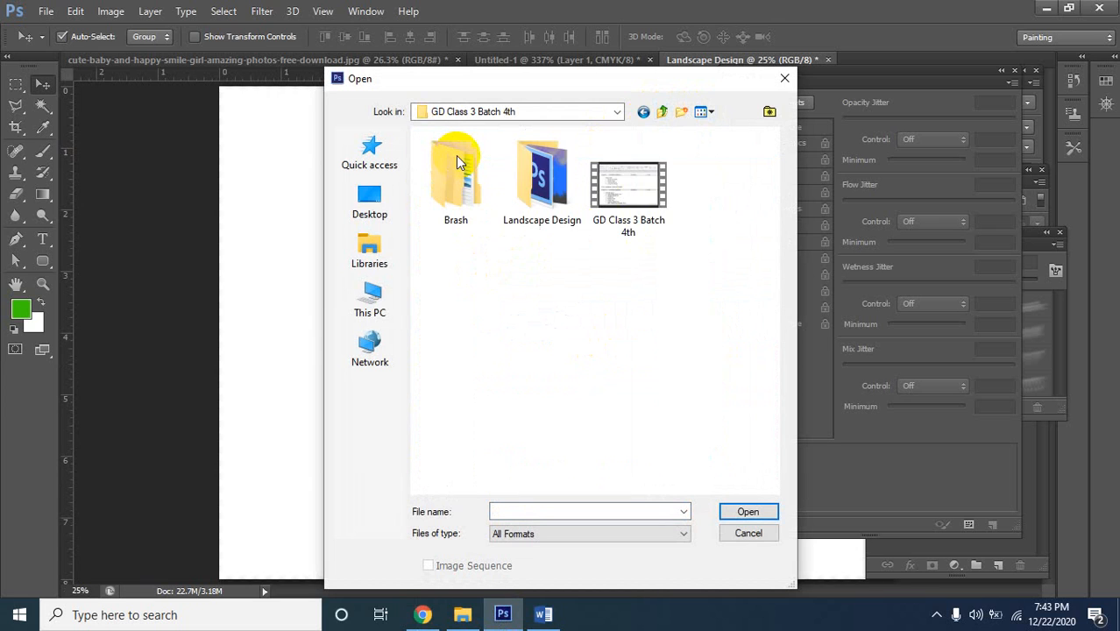
left_click(536, 203)
double_click(536, 203)
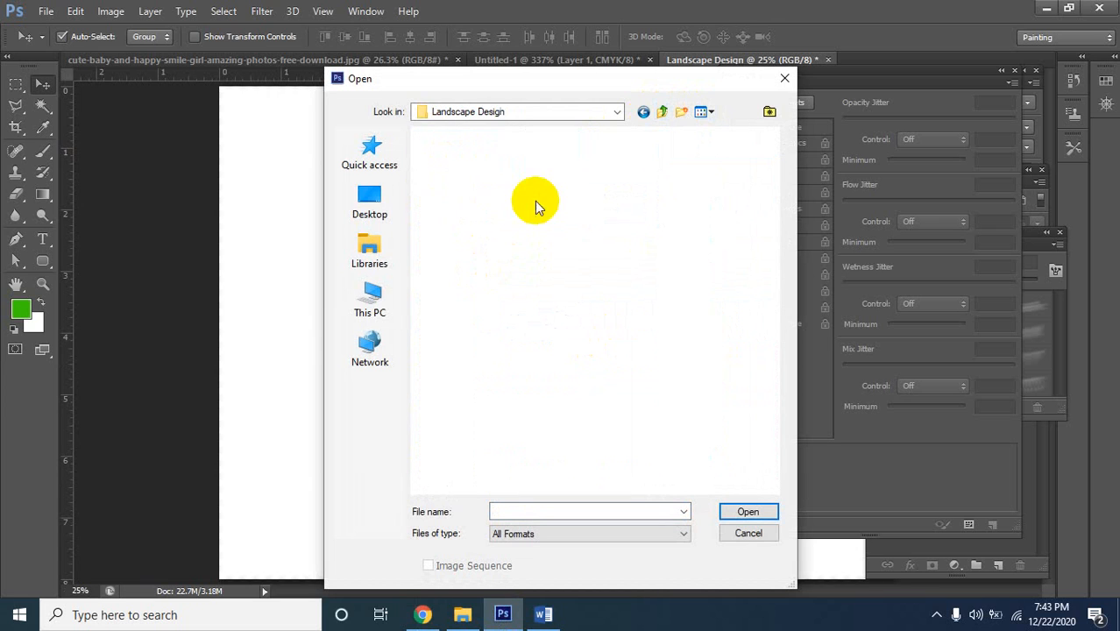
left_click(471, 200)
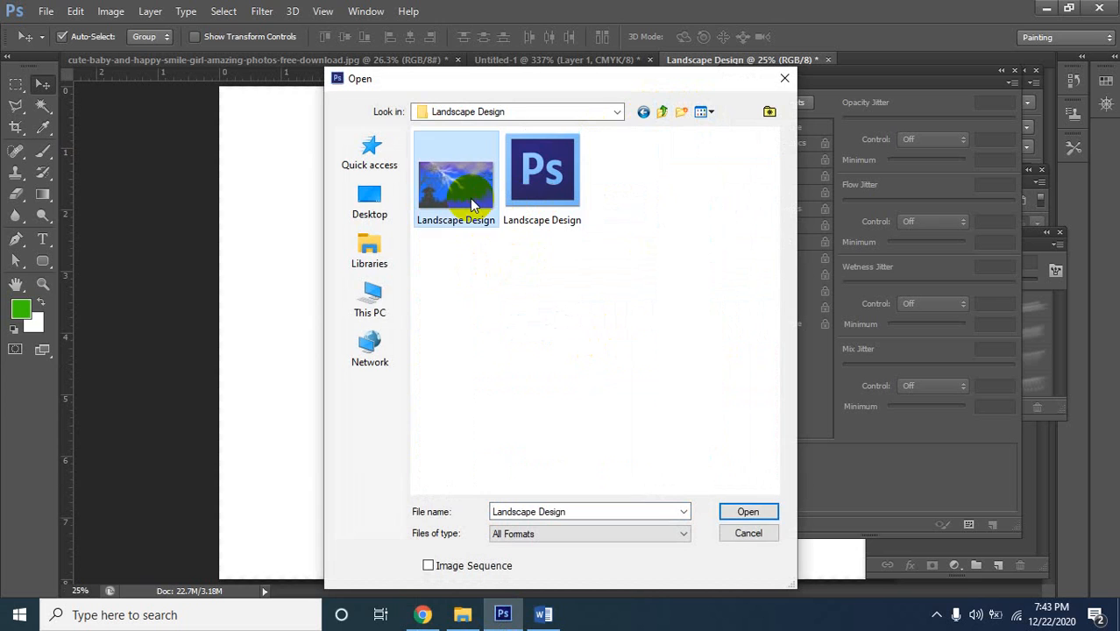
left_click(747, 512)
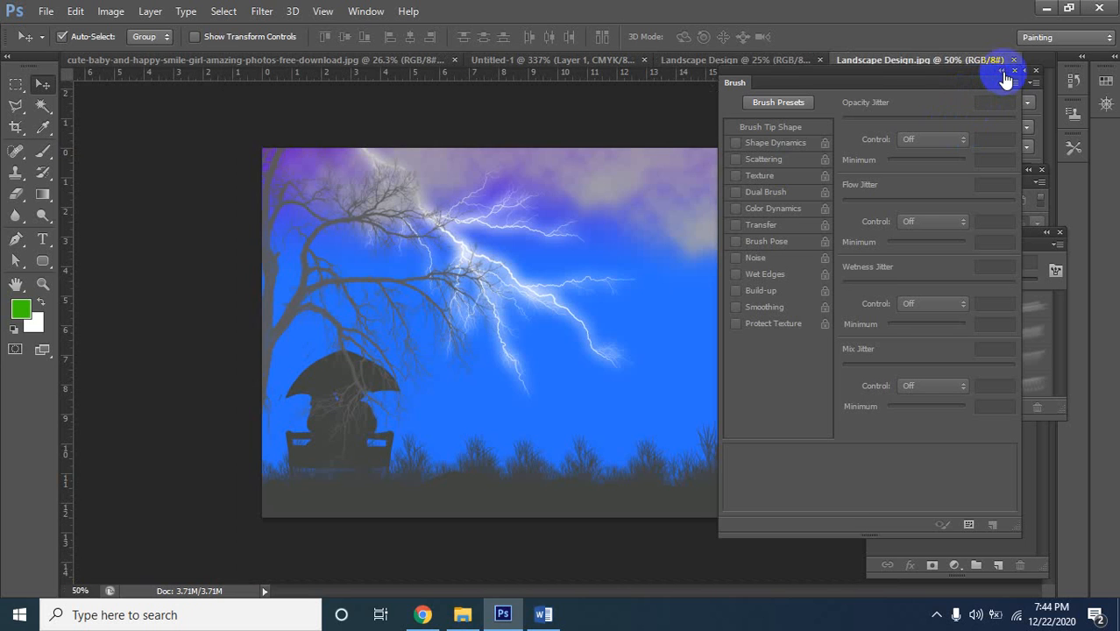
Uncover the landscape image by collapsing the Brush and Layers panels to icons and moving the Character panel aside
left_click(1004, 72)
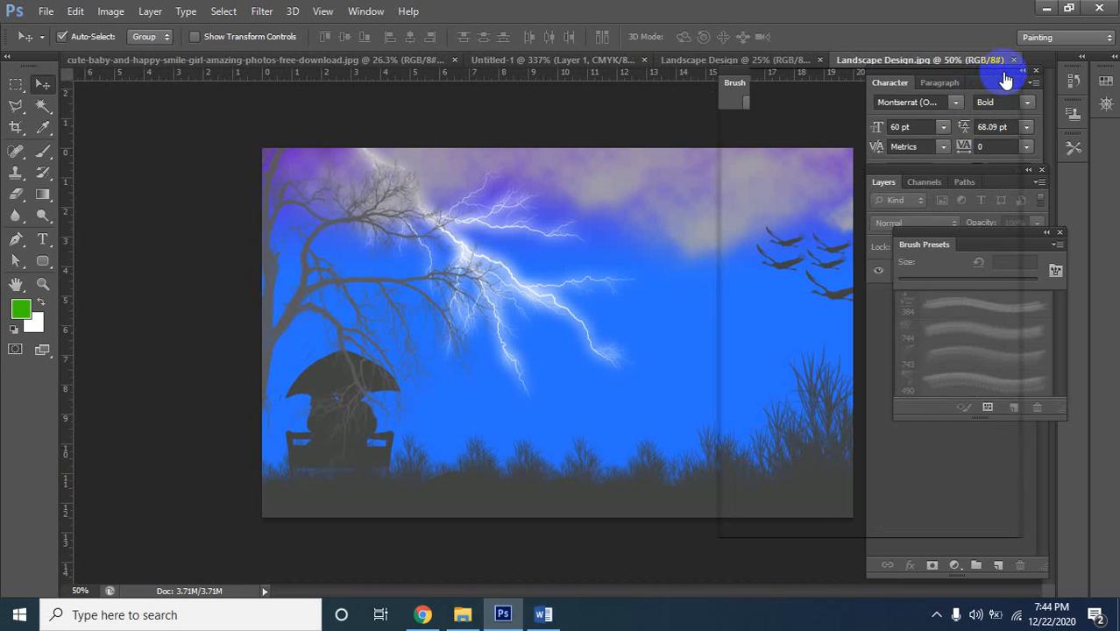
left_click(1012, 99)
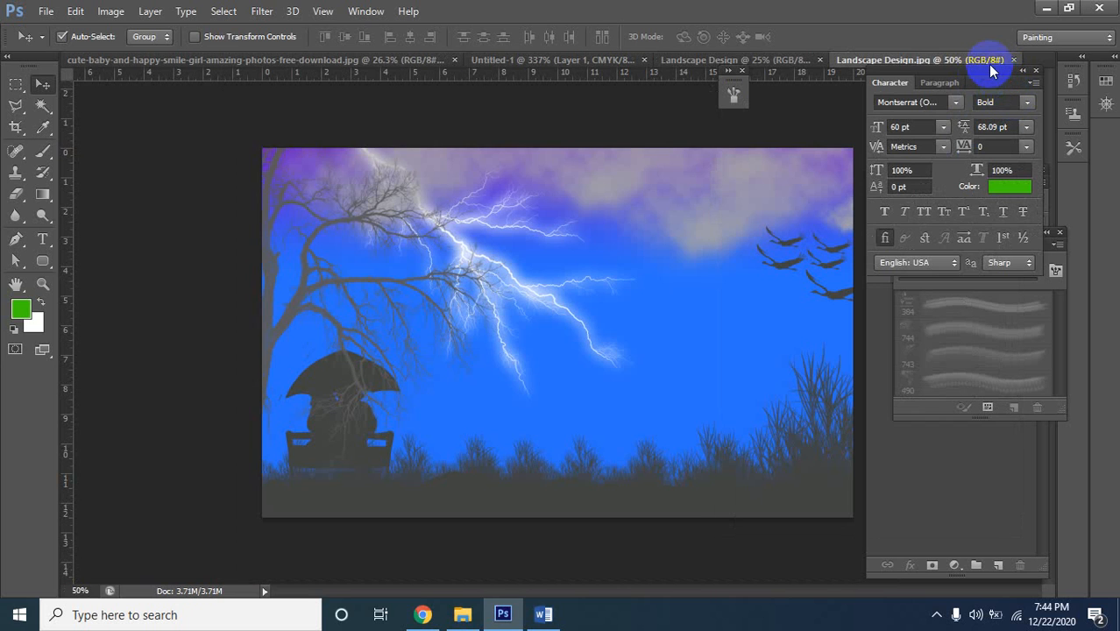
left_click_drag(987, 74, 1067, 95)
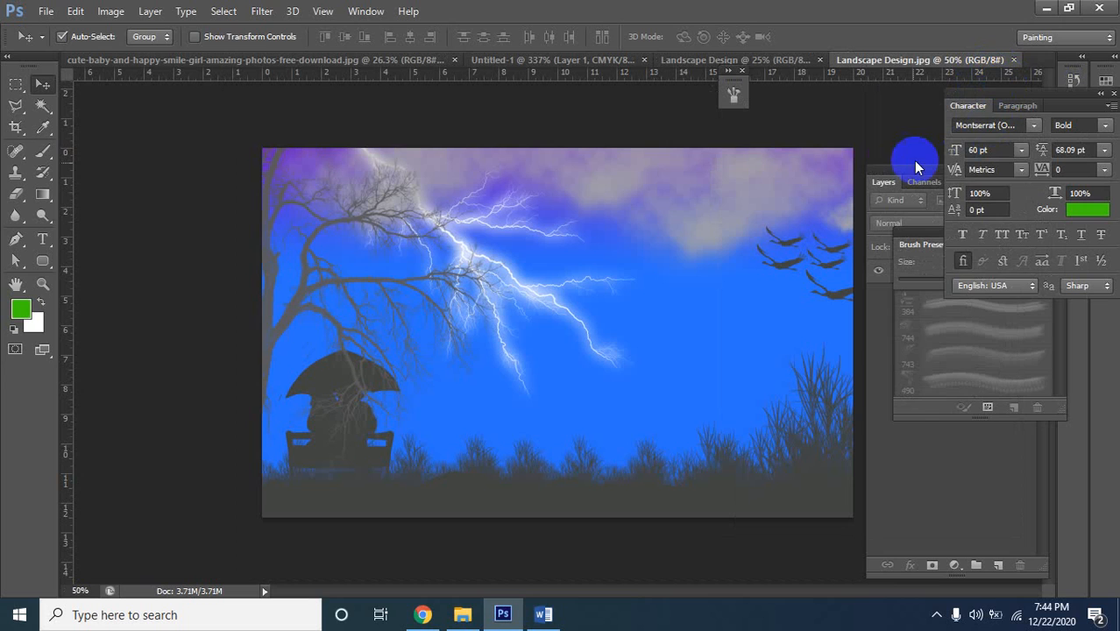
double_click(907, 167)
left_click(993, 209)
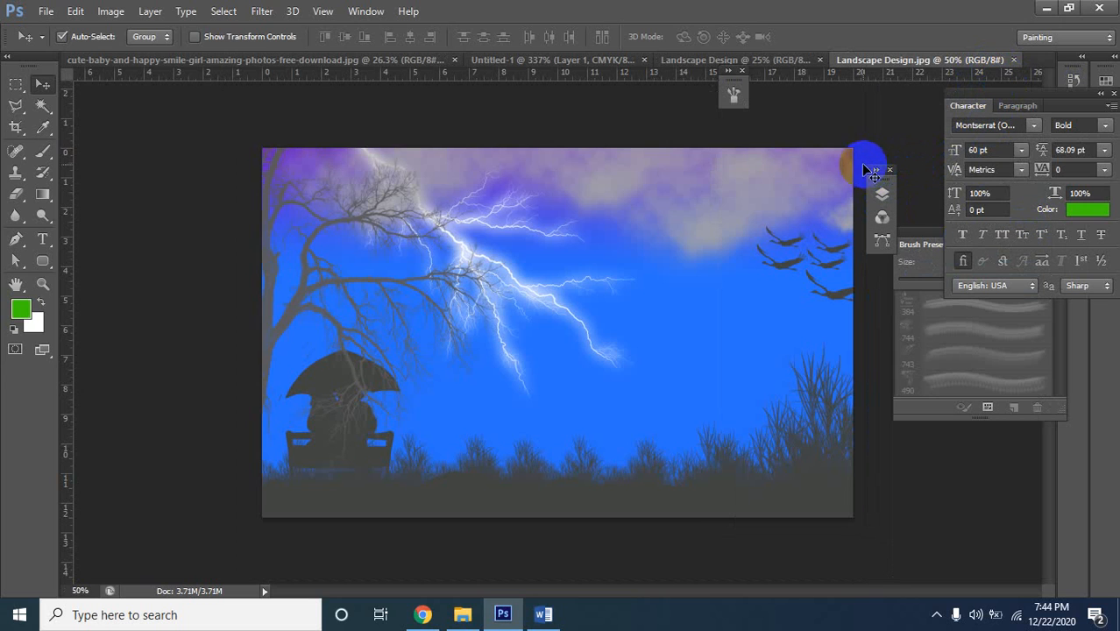
left_click(1009, 249)
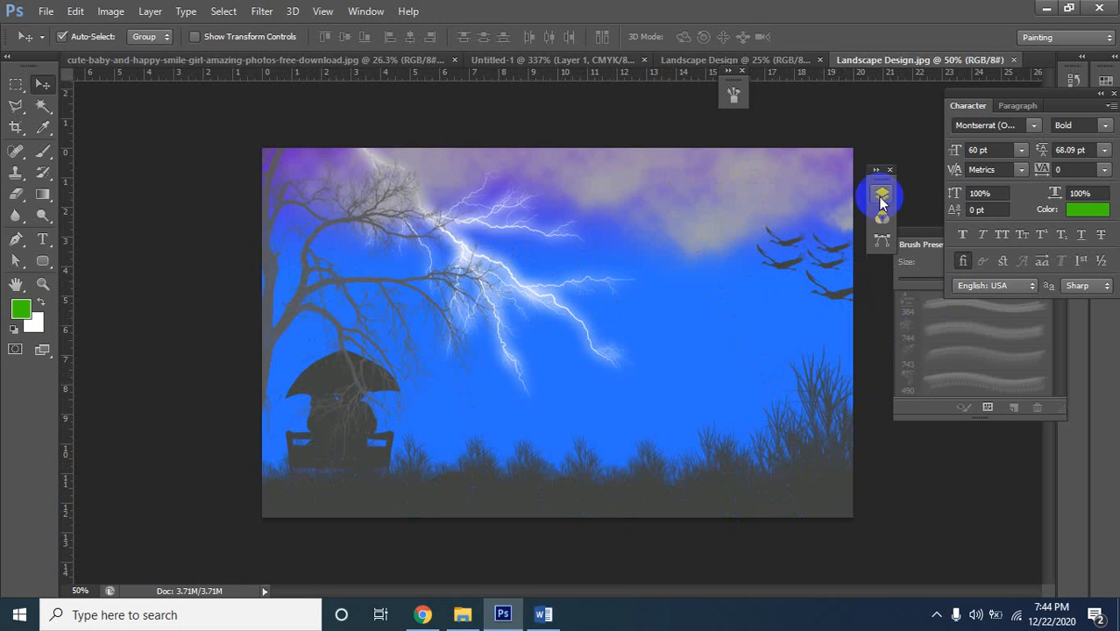
Move the Brush panel away from the landscape image and collapse both it and the Character panel to icons
left_click(732, 75)
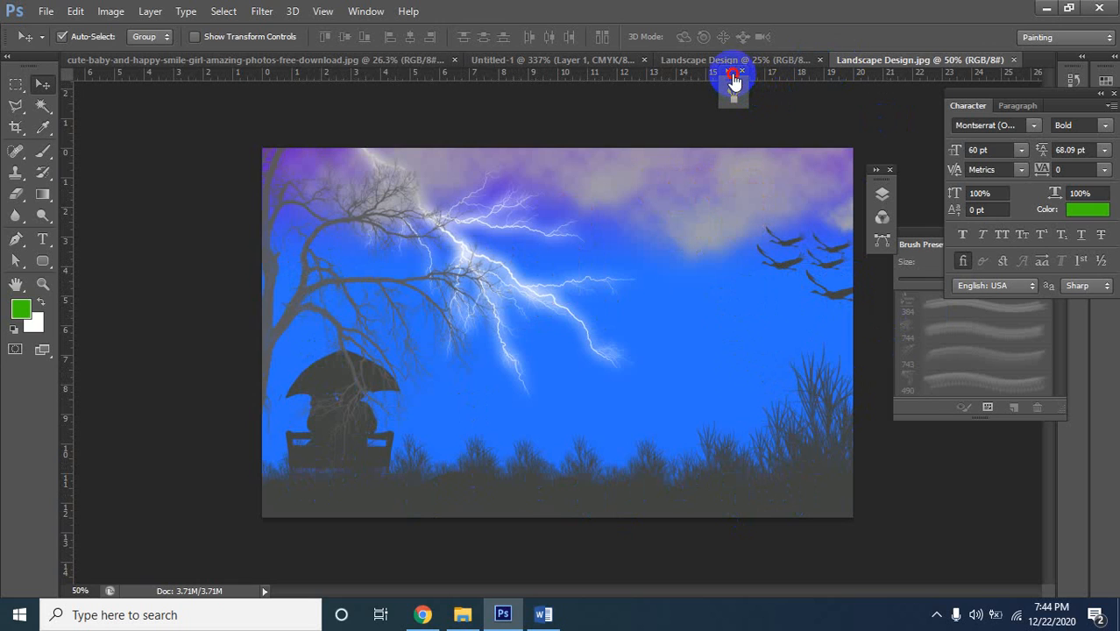
left_click(978, 133)
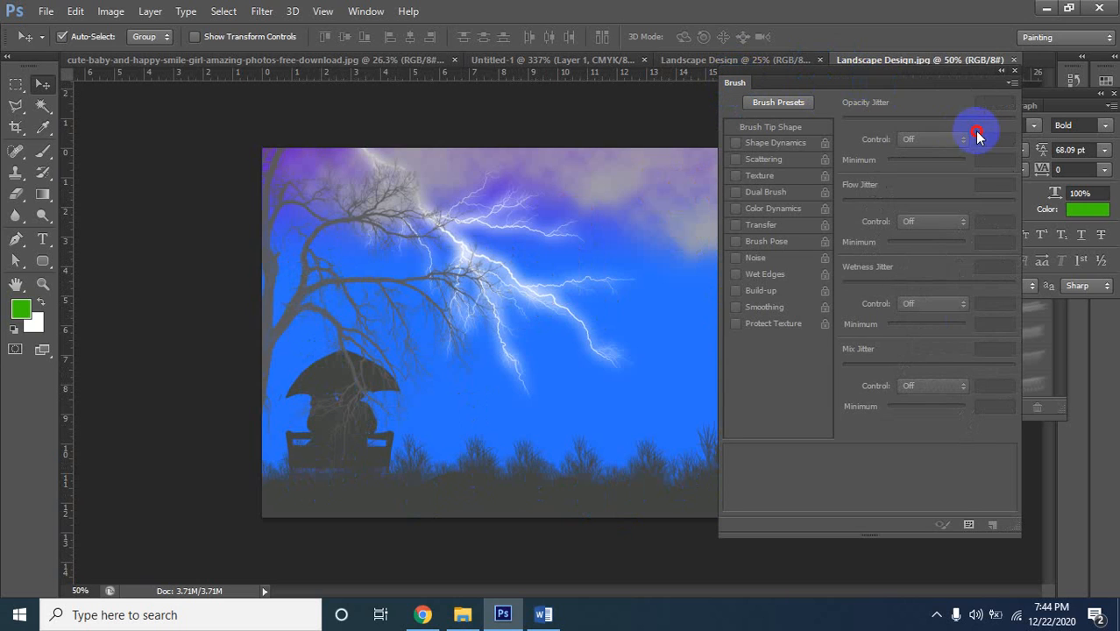
left_click_drag(1006, 88, 1056, 127)
left_click(1107, 109)
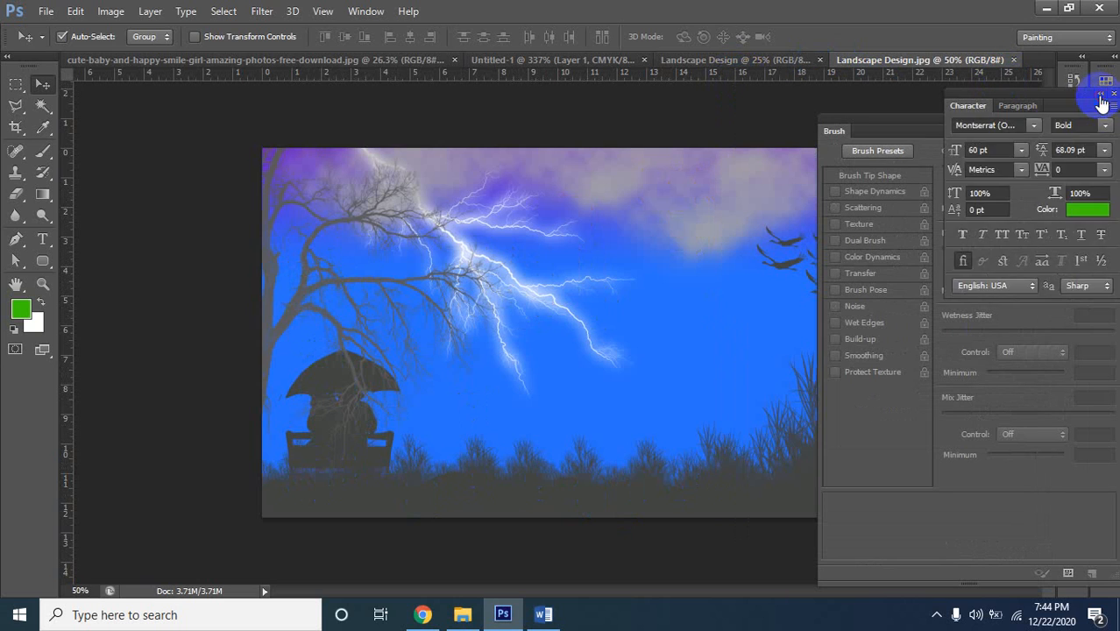
left_click(953, 196)
left_click(1026, 125)
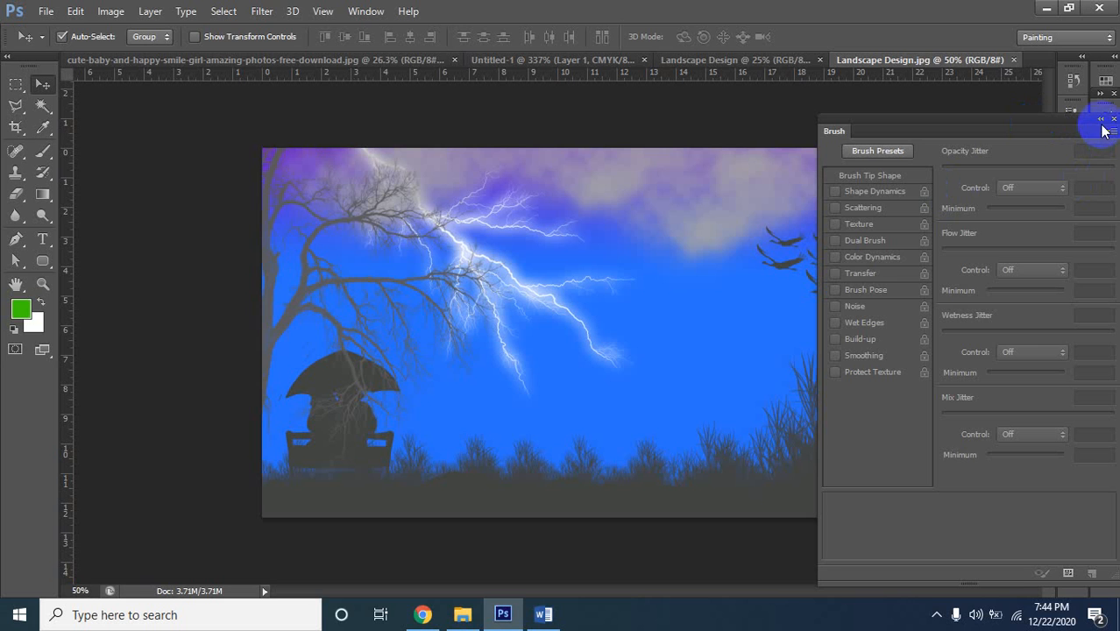
left_click(1101, 118)
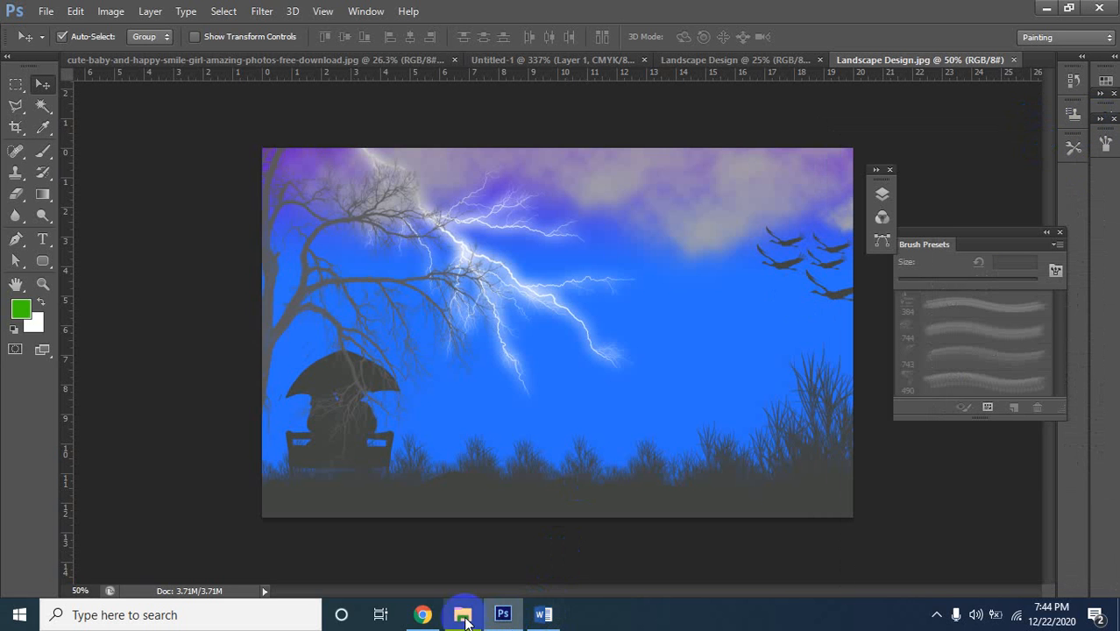
Switch to Chrome and look through the brushes, text effects and Team Favorites on the Brusheezy home page
left_click(424, 616)
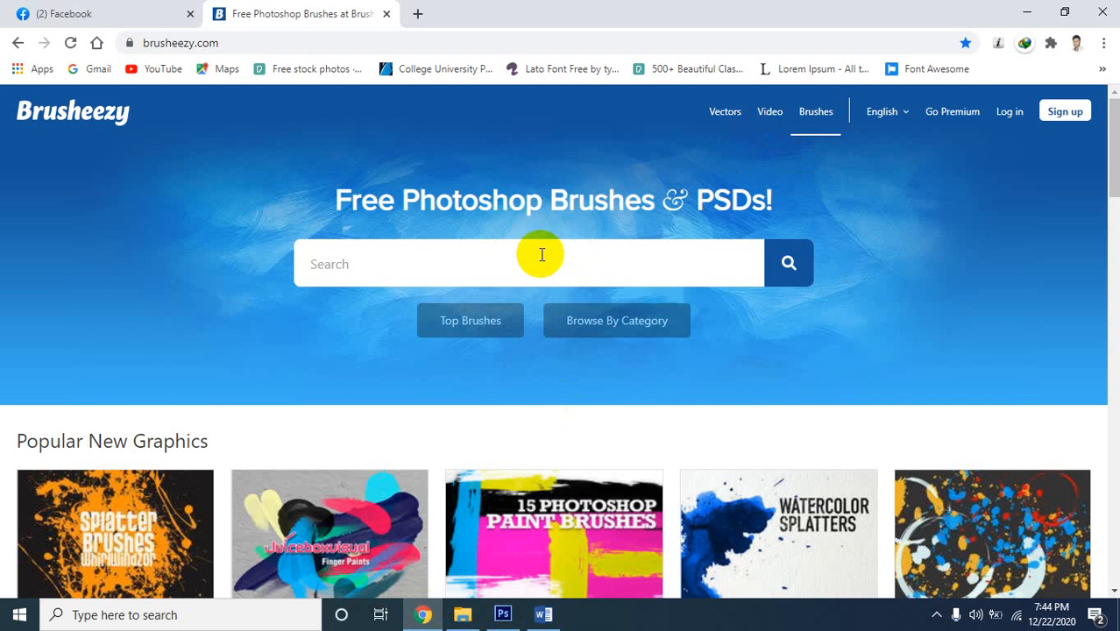
scroll(569, 248, "down", 10)
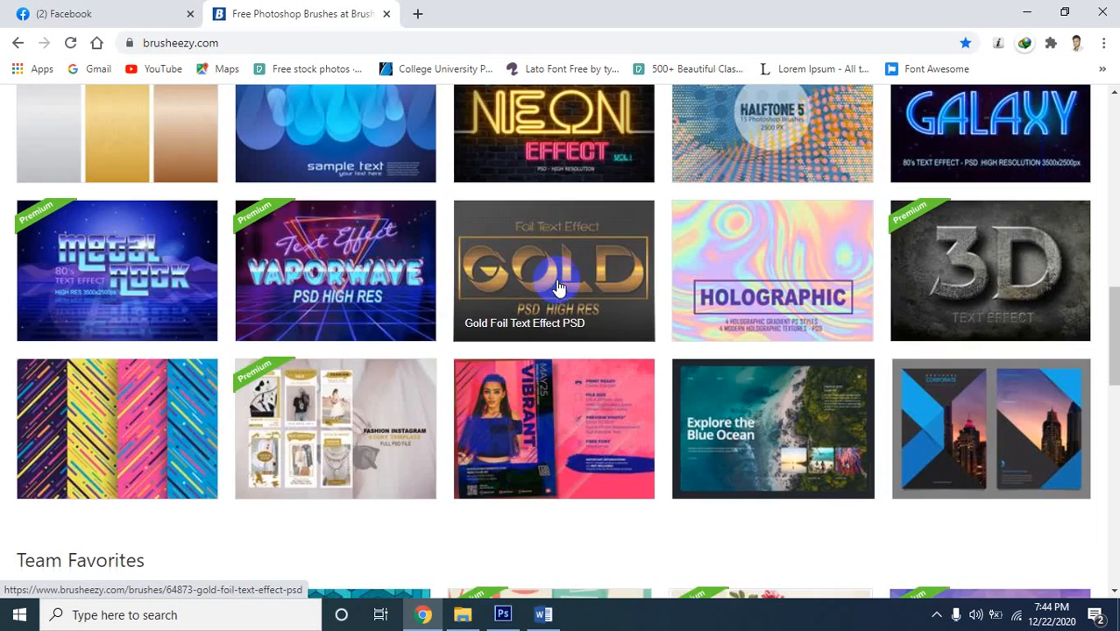
scroll(576, 274, "down", 2)
scroll(582, 274, "up", 2)
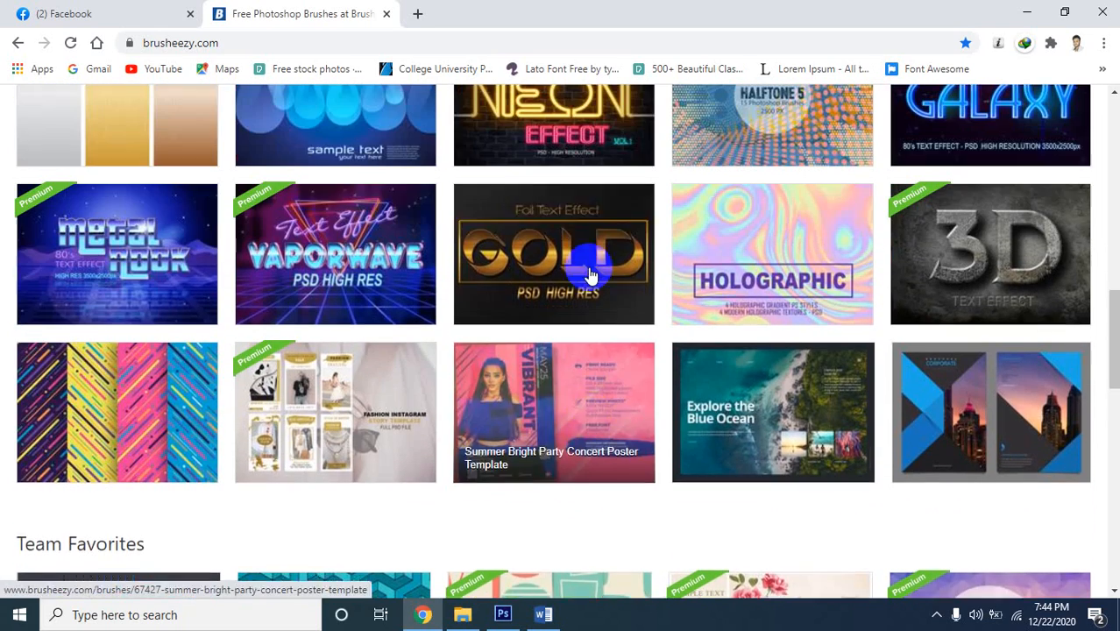
scroll(592, 273, "down", 5)
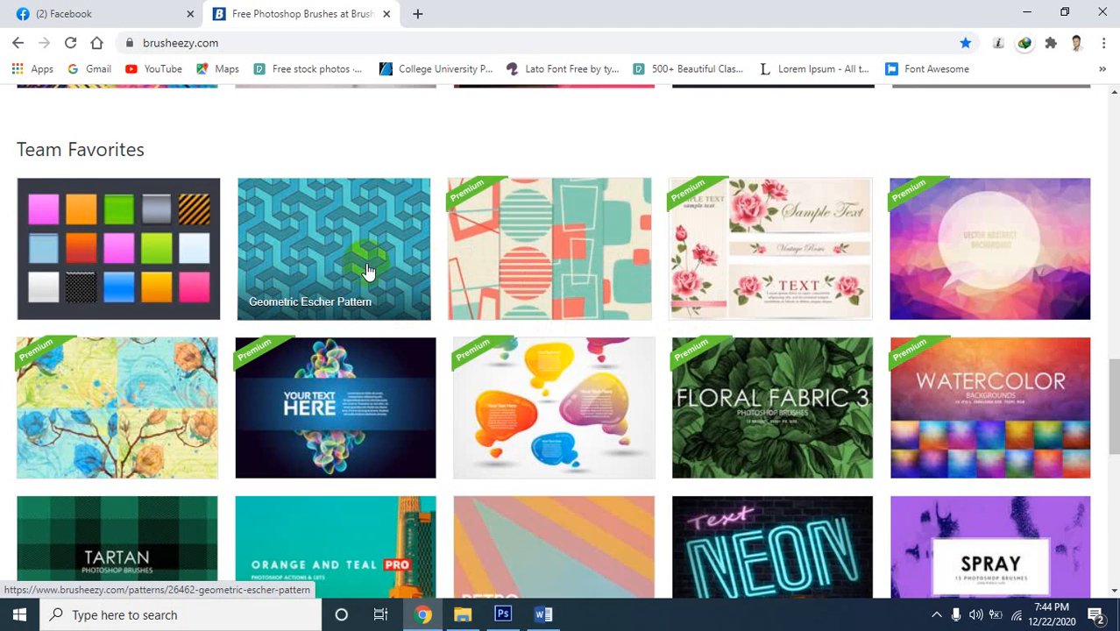
scroll(520, 321, "down", 4)
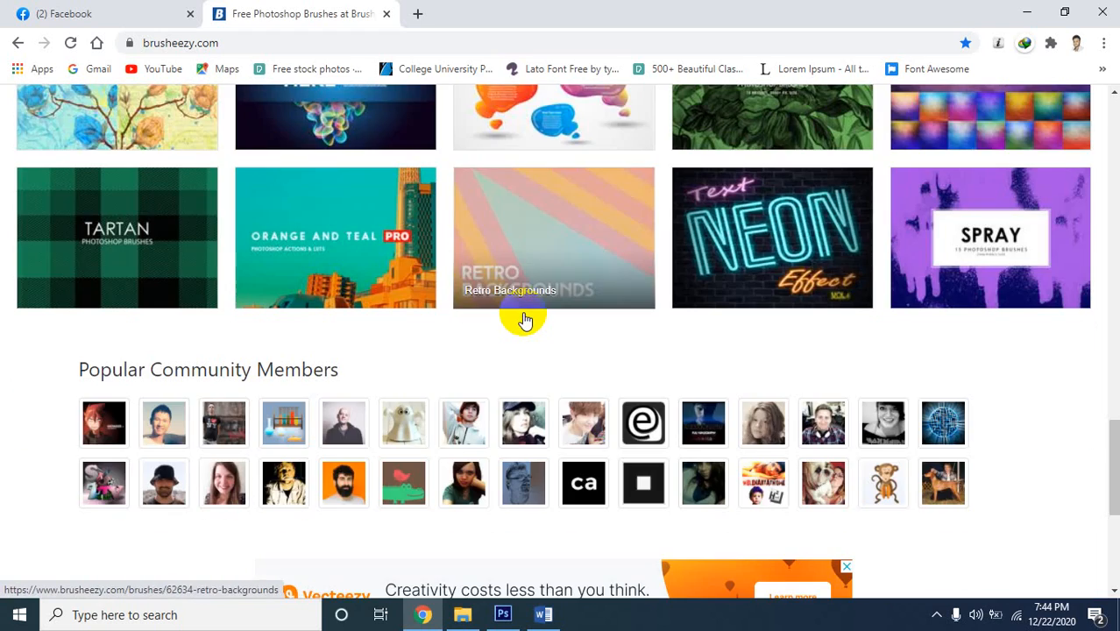
scroll(526, 306, "down", 5)
scroll(552, 254, "up", 10)
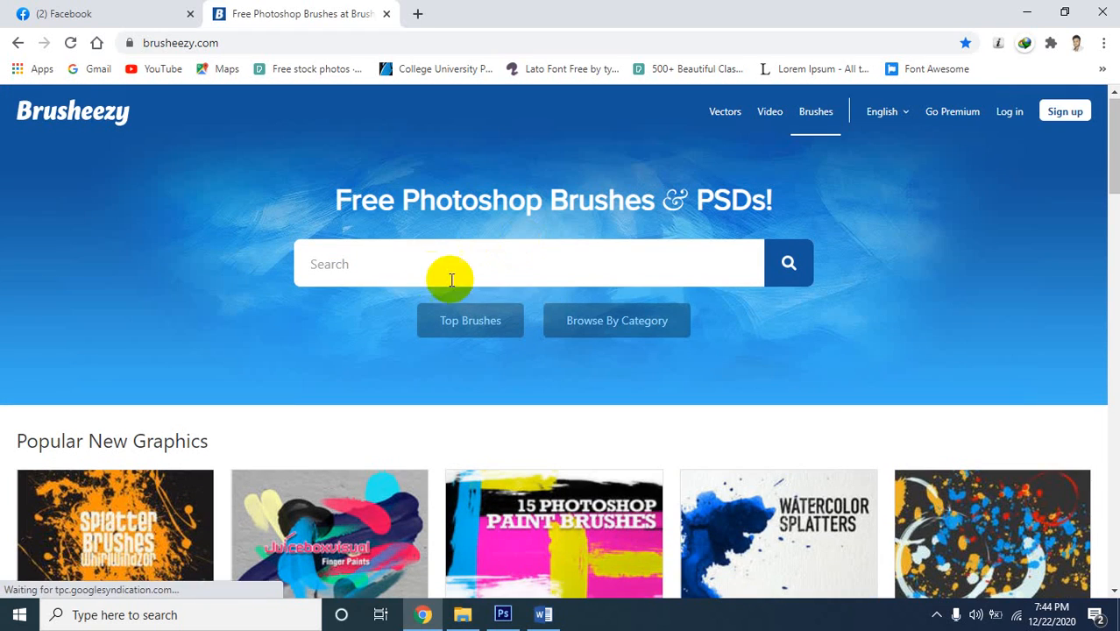
Search Brusheezy for "man" brushes
left_click(449, 269)
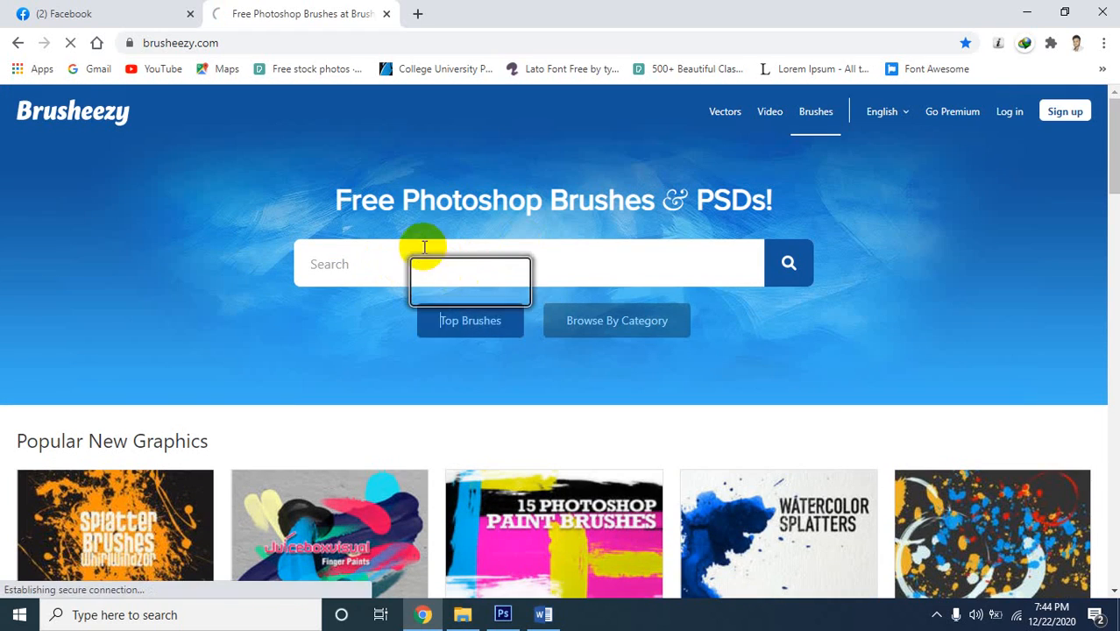
left_click(340, 251)
left_click(340, 256)
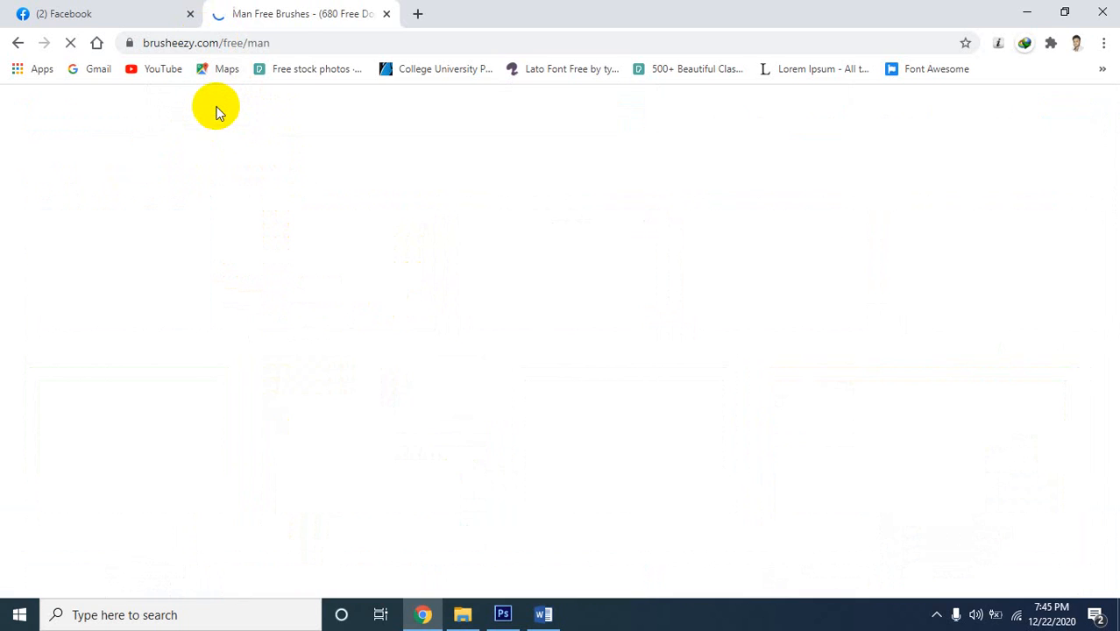
left_click(105, 9)
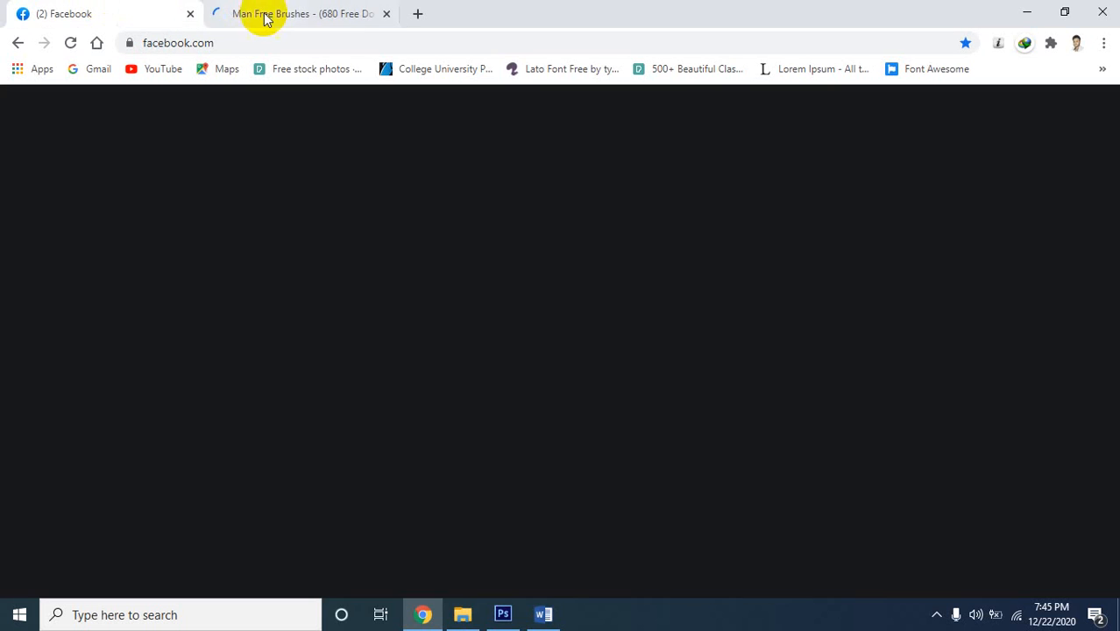
Look through the first page of "man" brush results on Brusheezy, including the people silhouette and groom sets
left_click(274, 15)
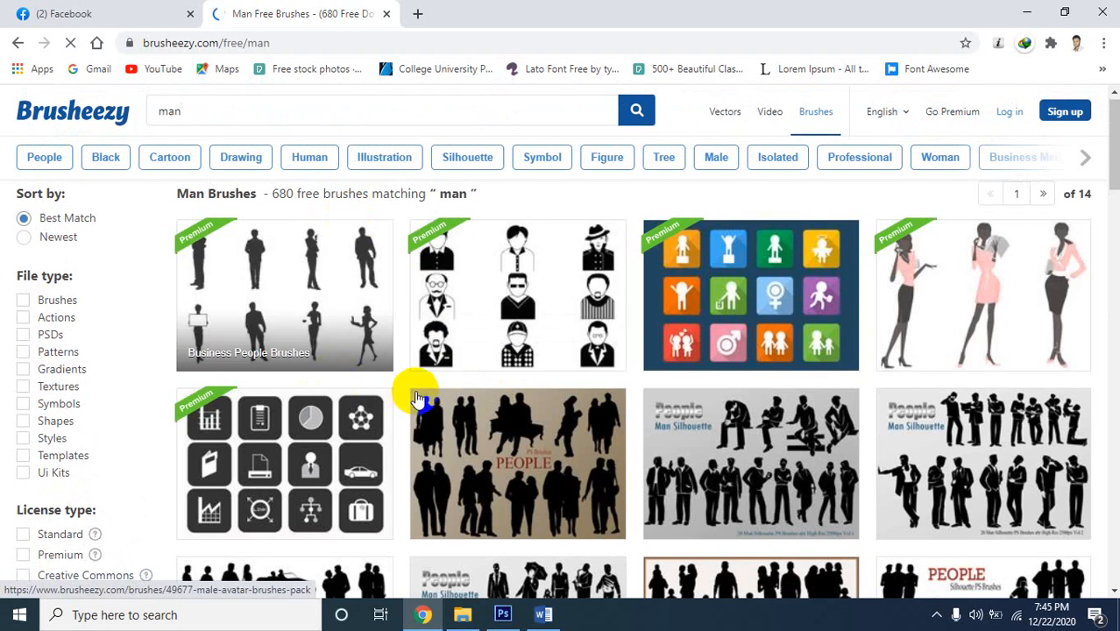
scroll(417, 388, "down", 1)
scroll(418, 395, "down", 2)
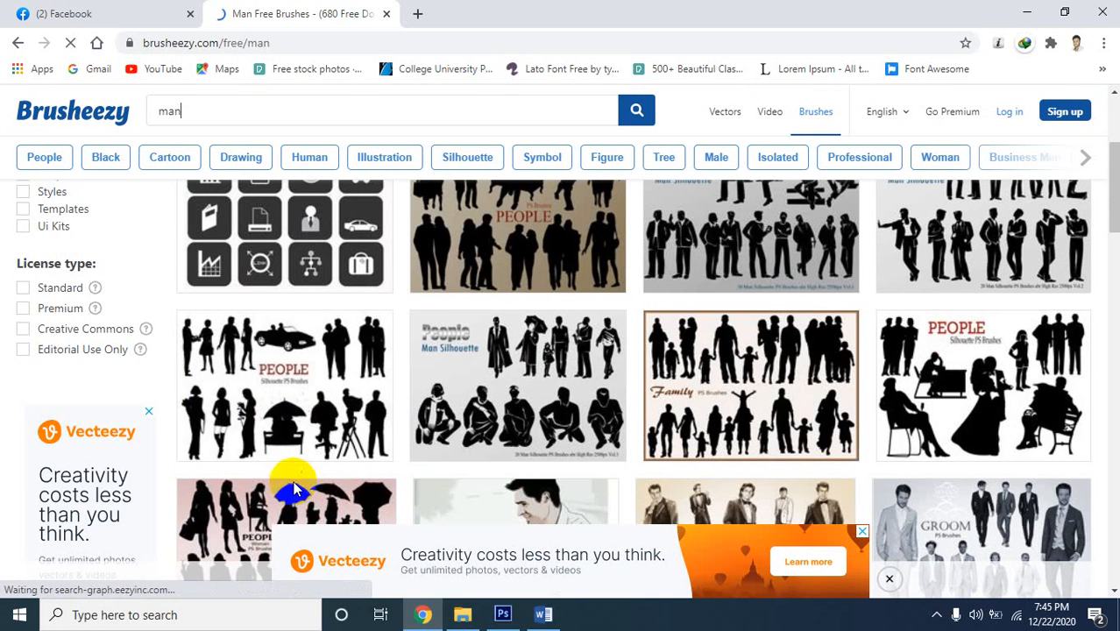
scroll(914, 317, "down", 3)
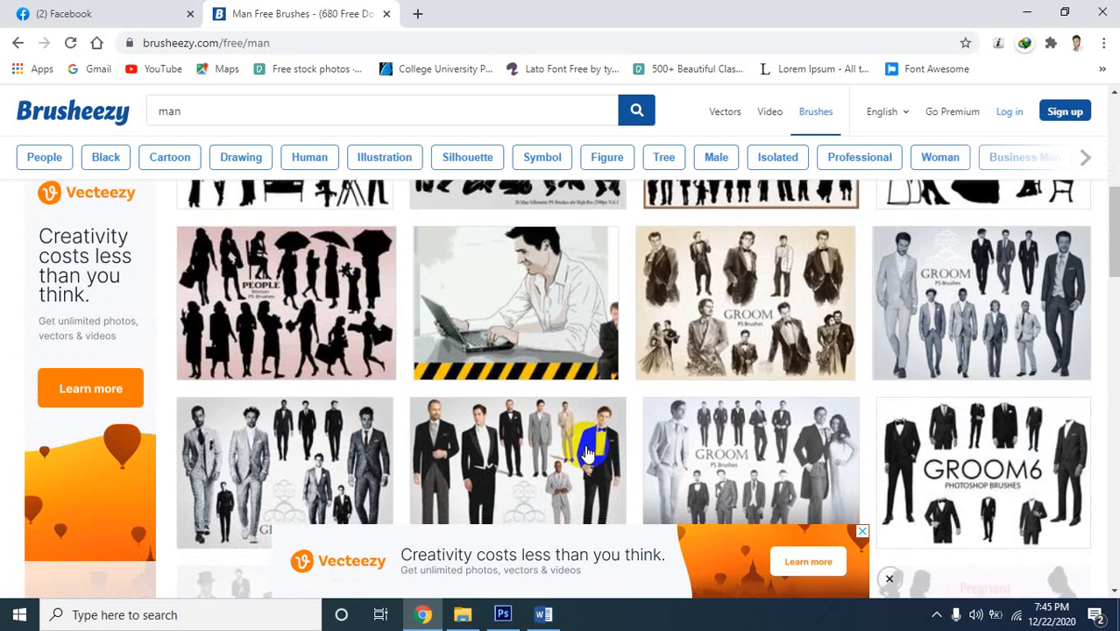
scroll(429, 423, "down", 1)
scroll(426, 422, "down", 2)
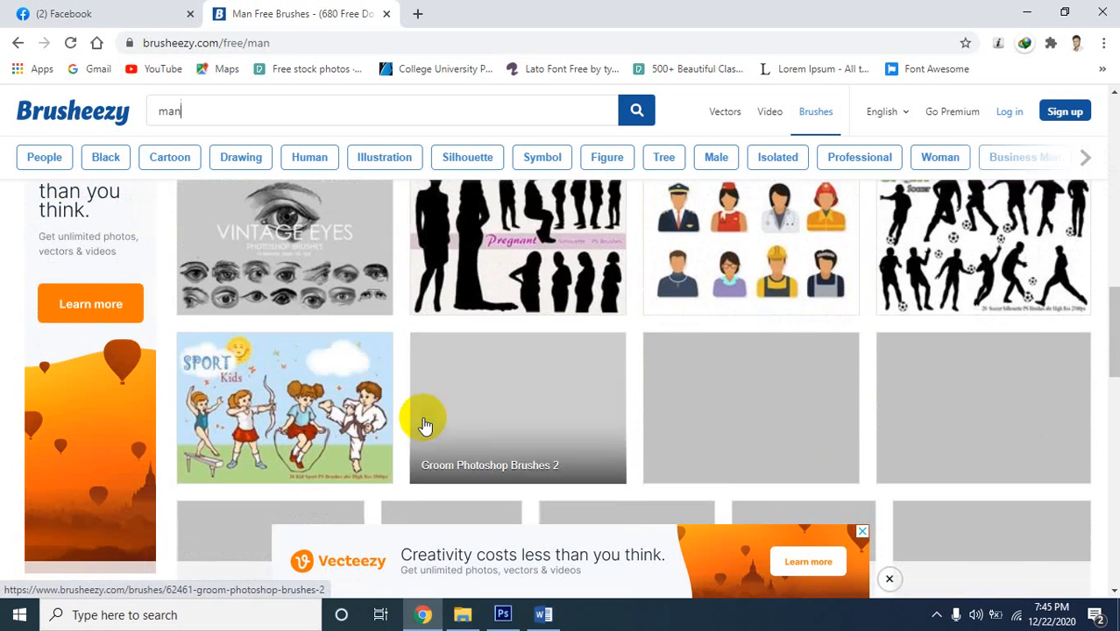
scroll(894, 447, "down", 2)
scroll(412, 399, "down", 5)
scroll(408, 390, "down", 3)
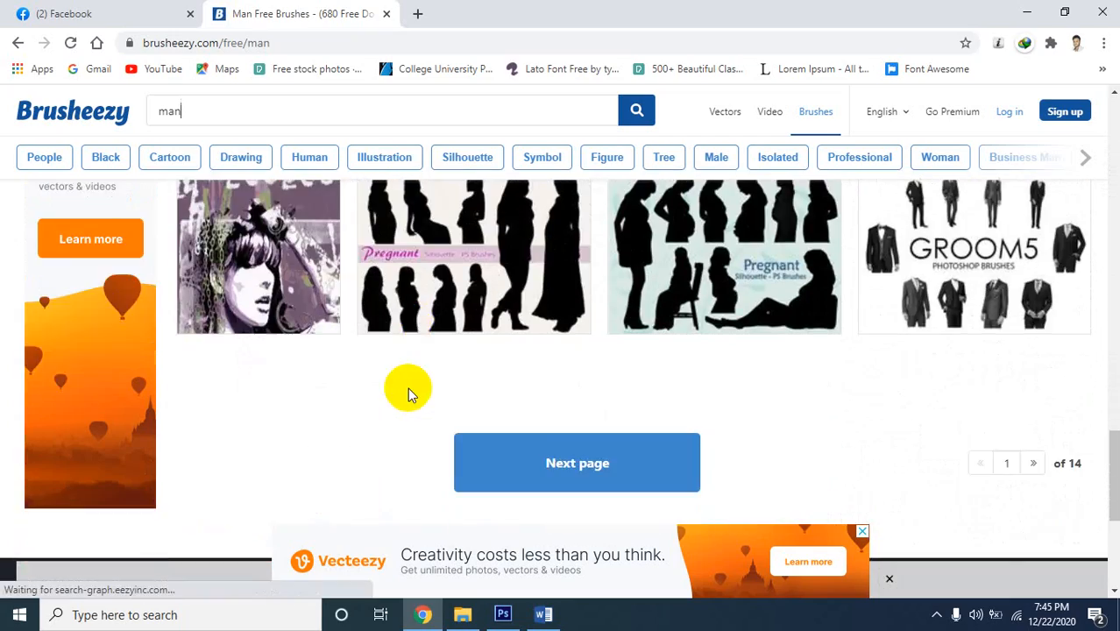
scroll(418, 390, "up", 7)
scroll(421, 394, "up", 8)
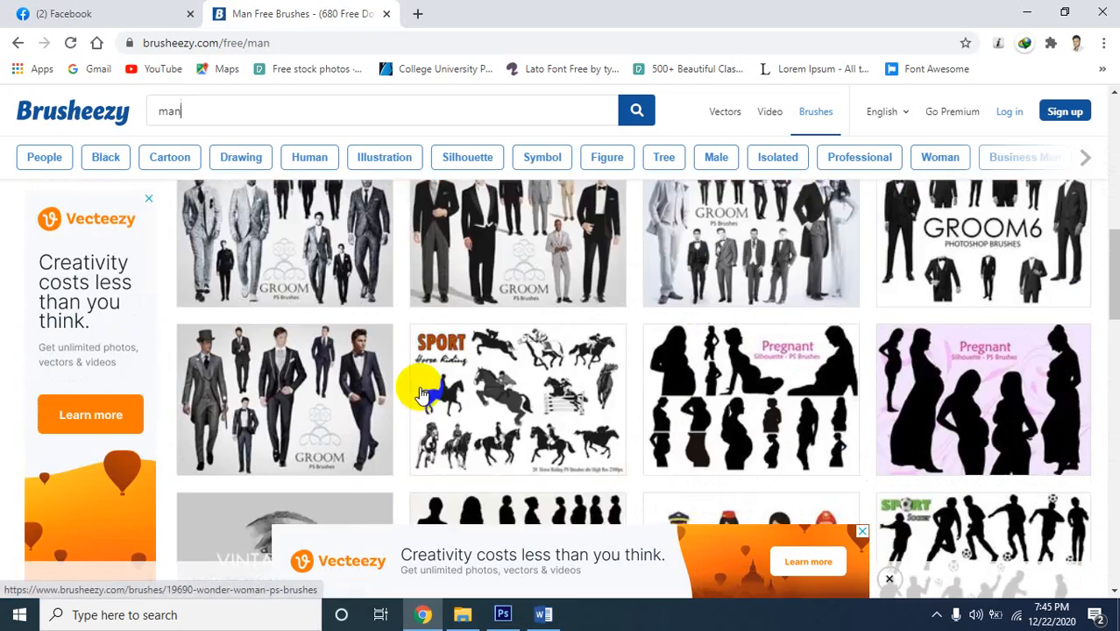
scroll(455, 394, "up", 2)
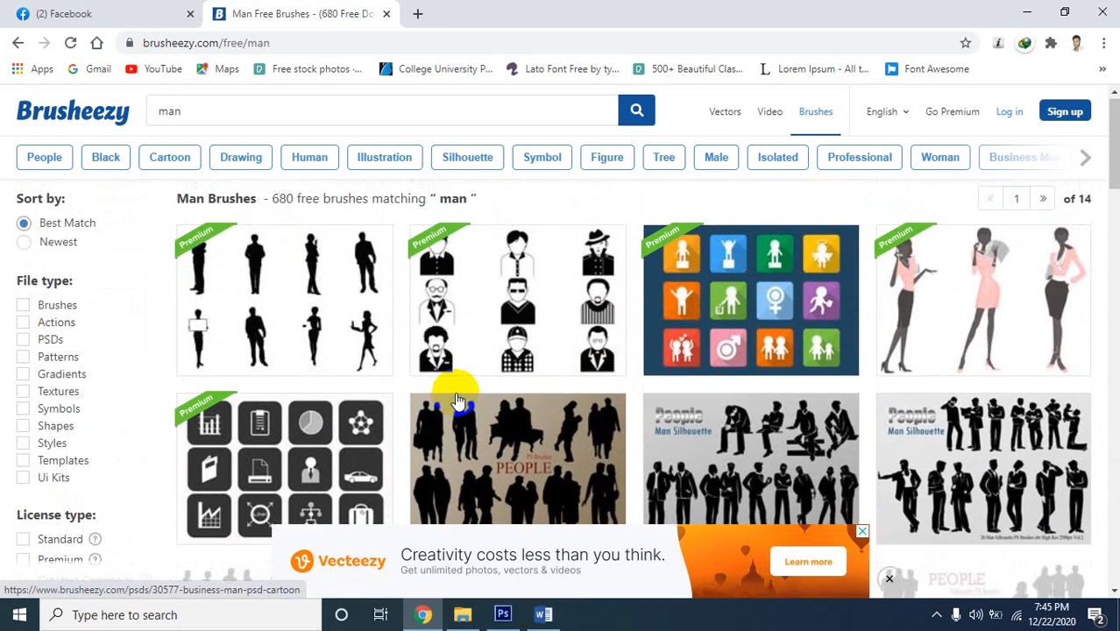
Open the 20 People Silhouette PS Brushes Vol.1 set from the "man" results
scroll(464, 388, "down", 3)
scroll(491, 393, "up", 1)
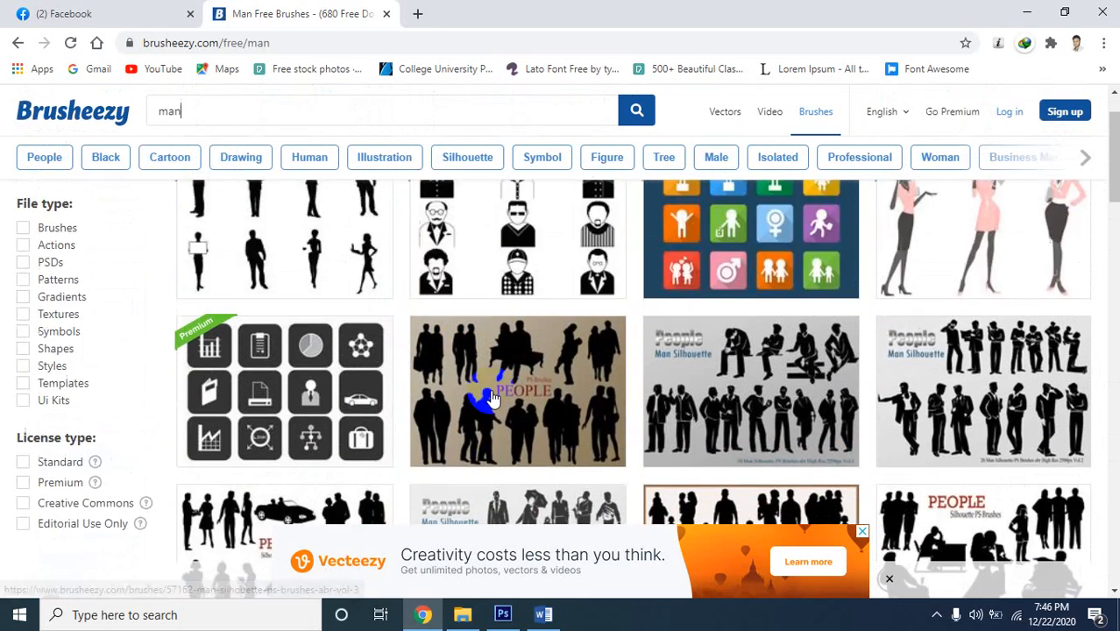
scroll(492, 390, "down", 3)
scroll(496, 394, "up", 1)
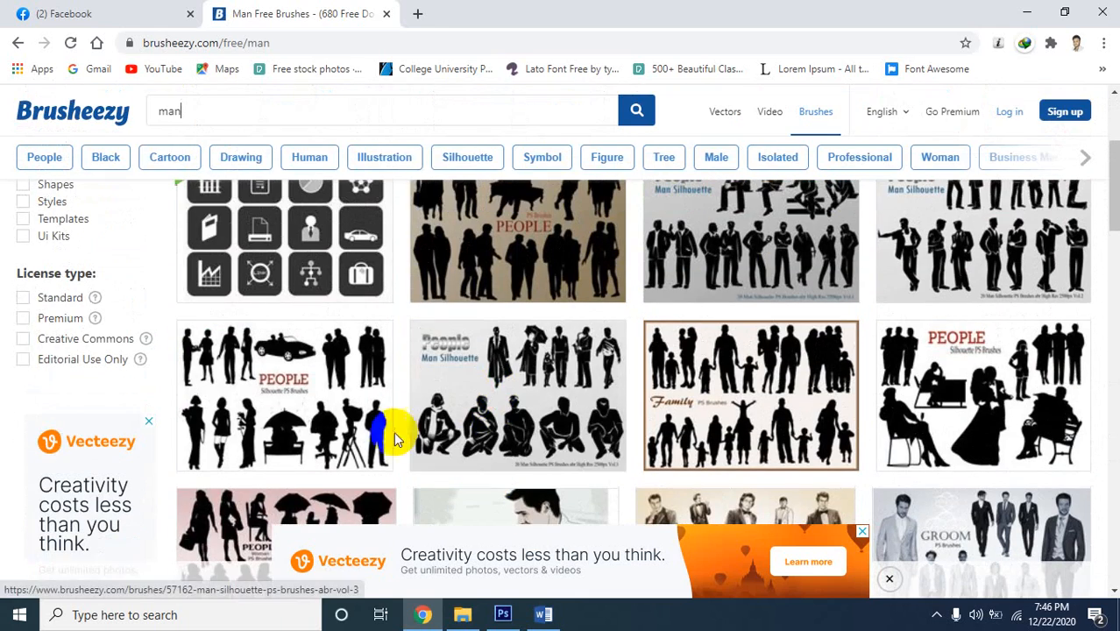
left_click(287, 407)
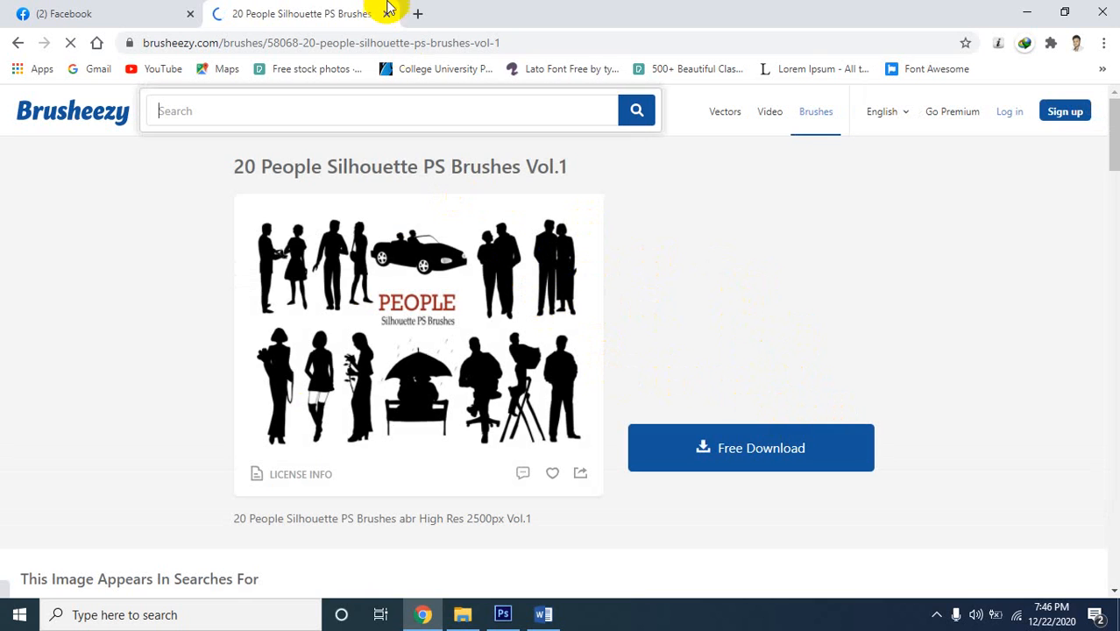
Search Google for "brushking" in a new tab and open the BrushKing free Photoshop brushes site
left_click(415, 13)
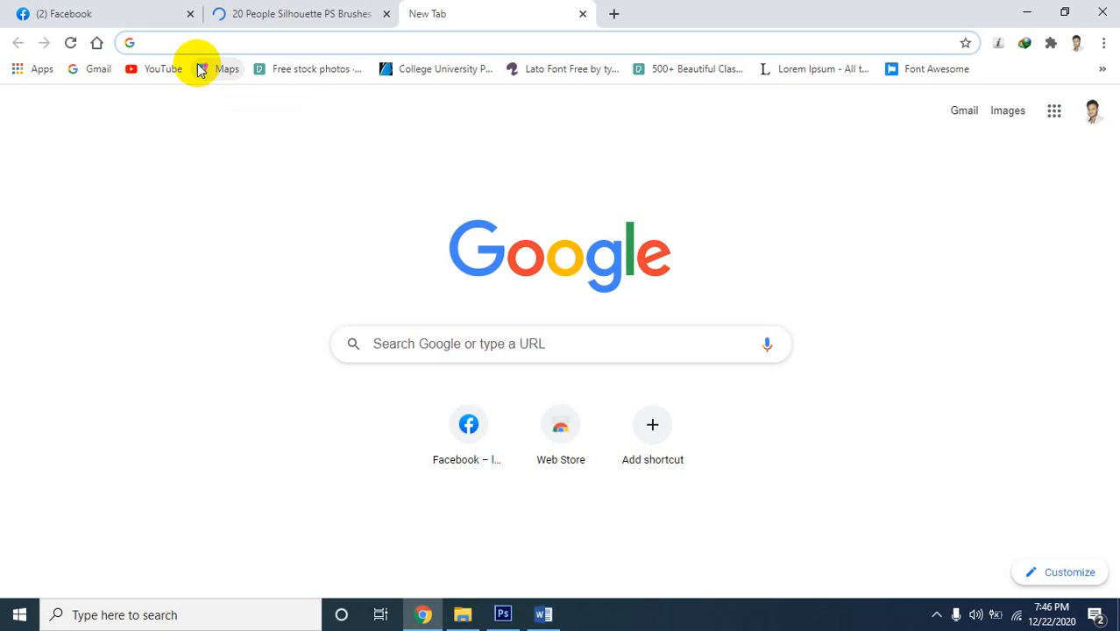
type("b")
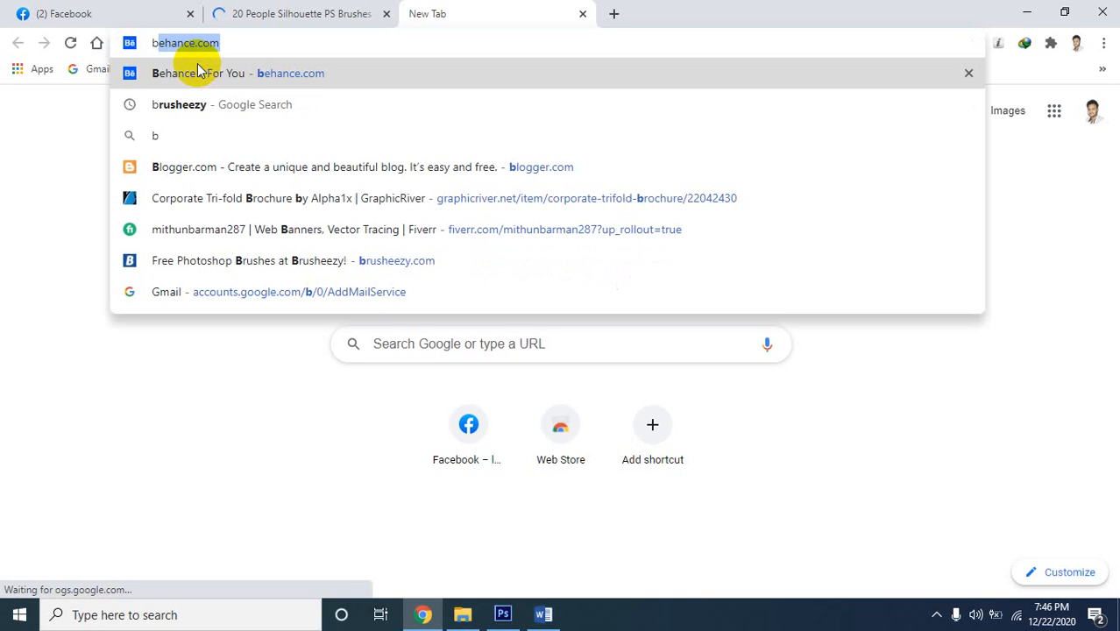
type("rusheezy")
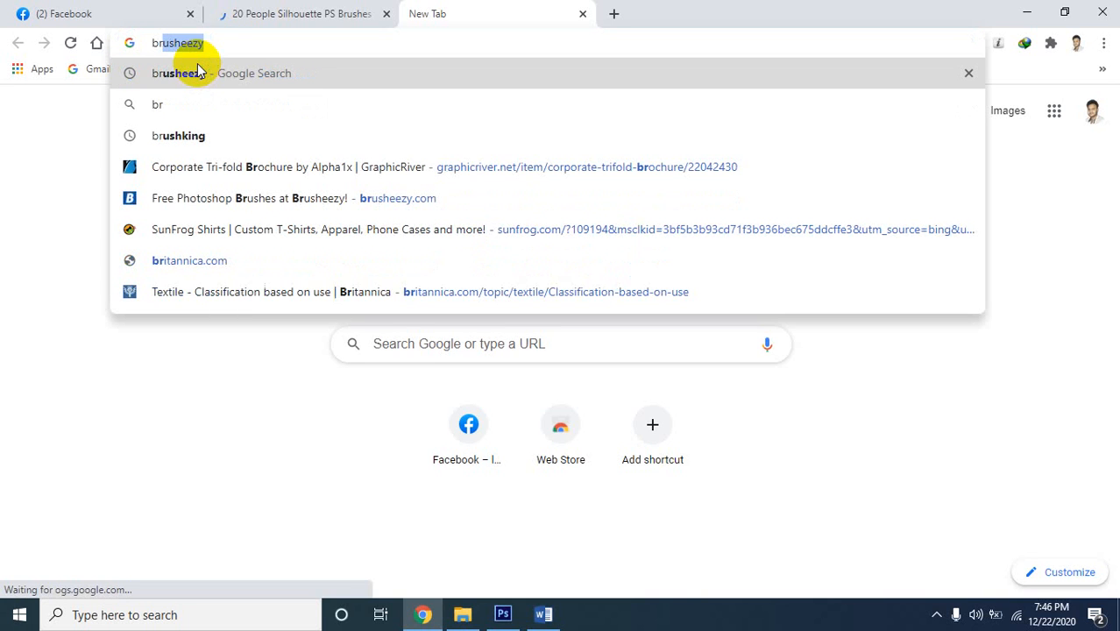
left_click(215, 137)
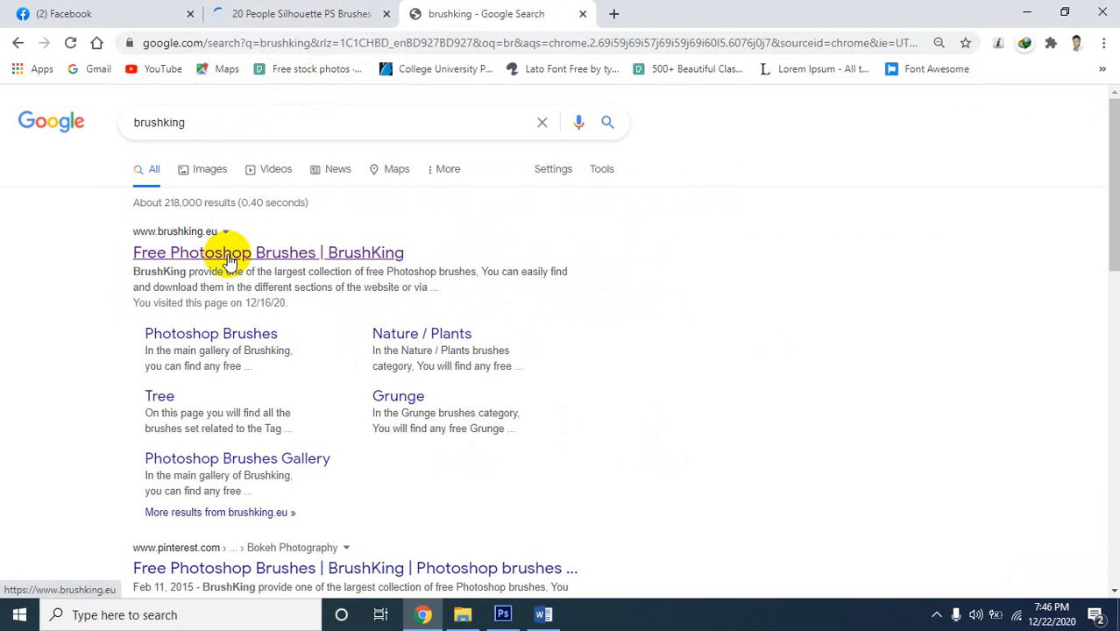
Start the free download of 20 People Silhouette PS Brushes Vol.1 and set GD Class 3 > GD Class 3 Batch 4th > Brash as its save location
left_click(294, 10)
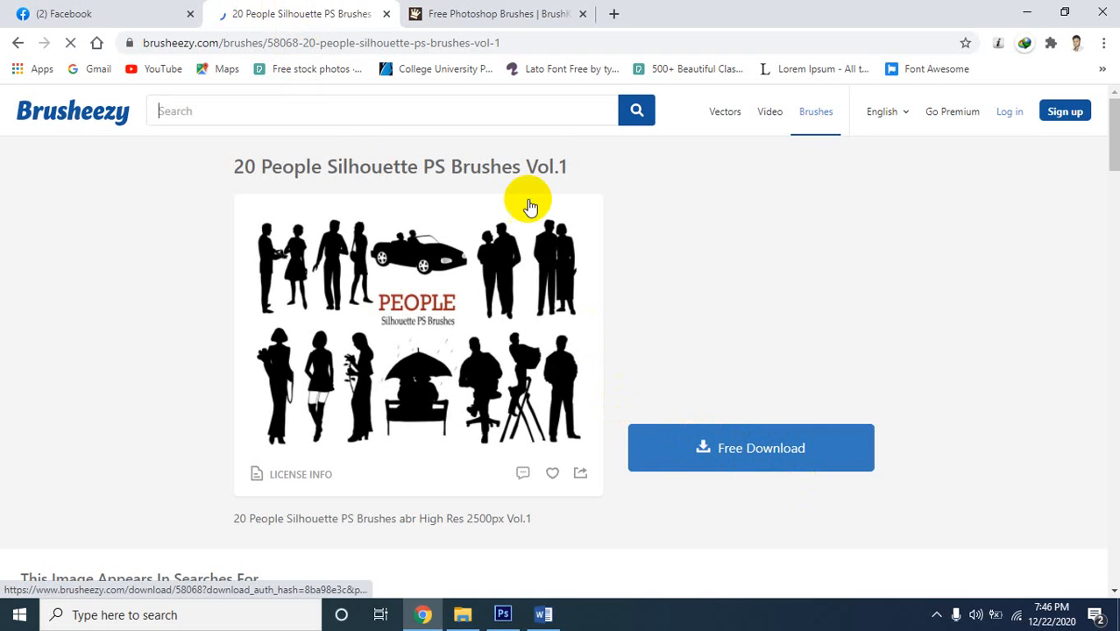
left_click(759, 465)
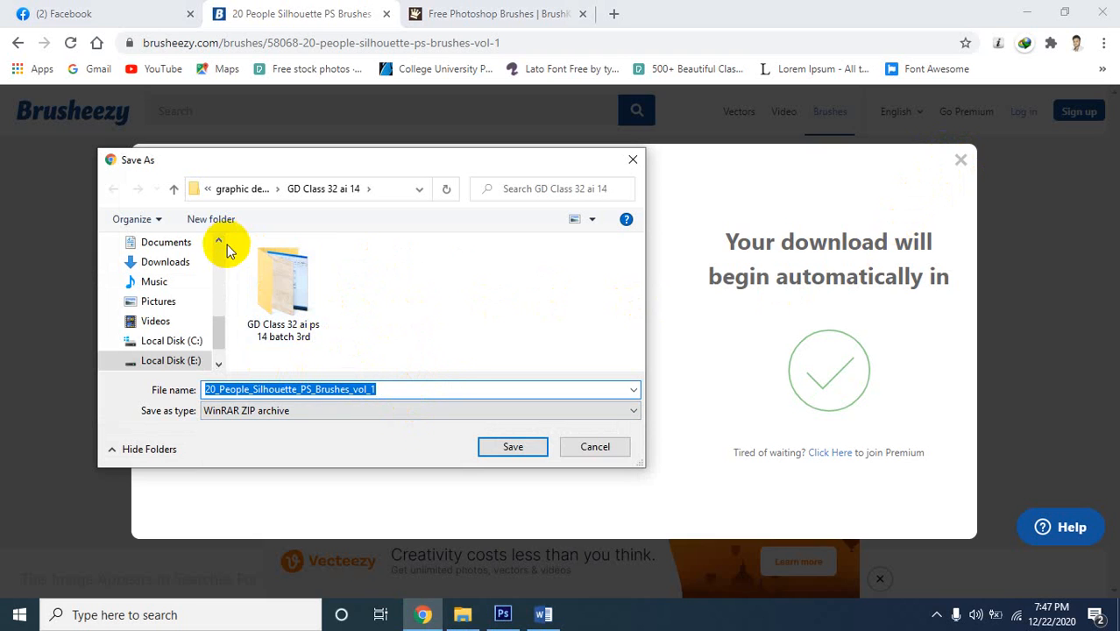
left_click(173, 190)
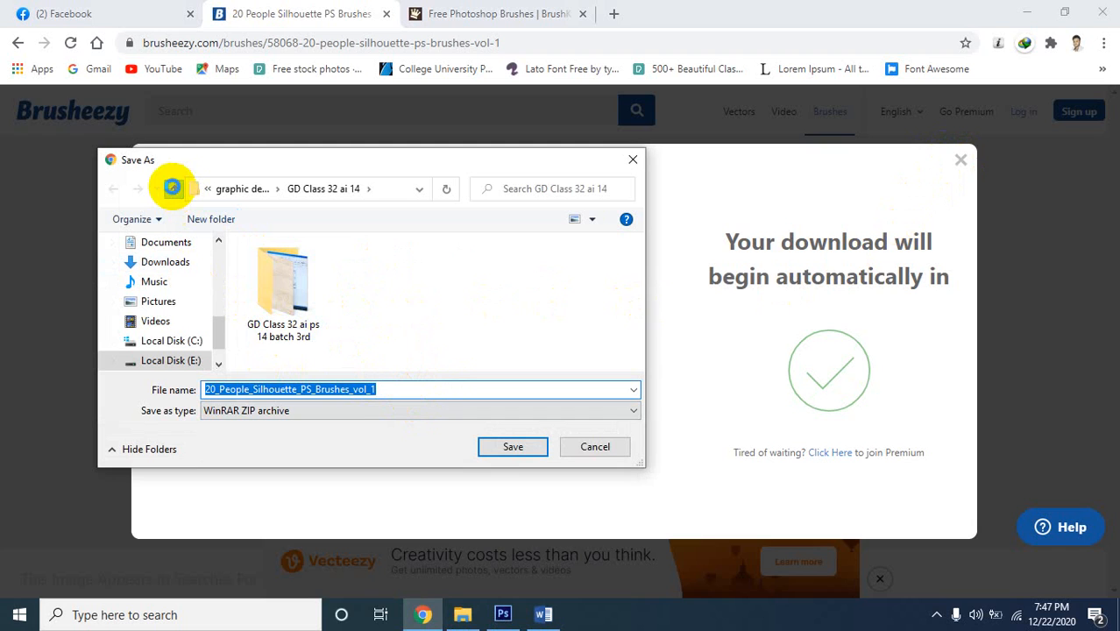
scroll(339, 300, "down", 2)
double_click(338, 312)
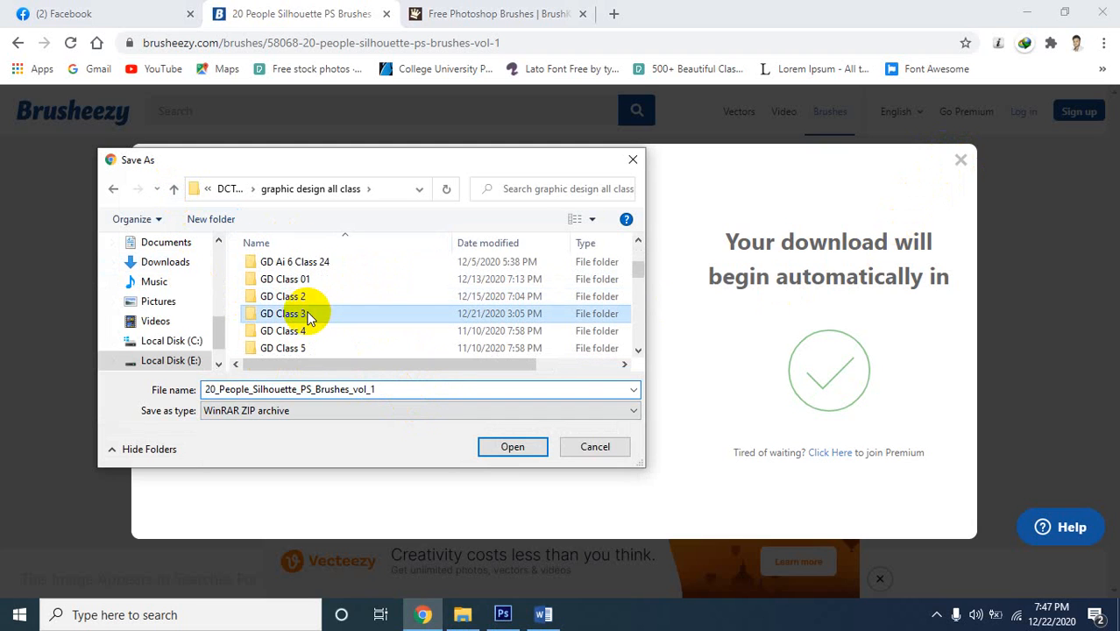
left_click(295, 264)
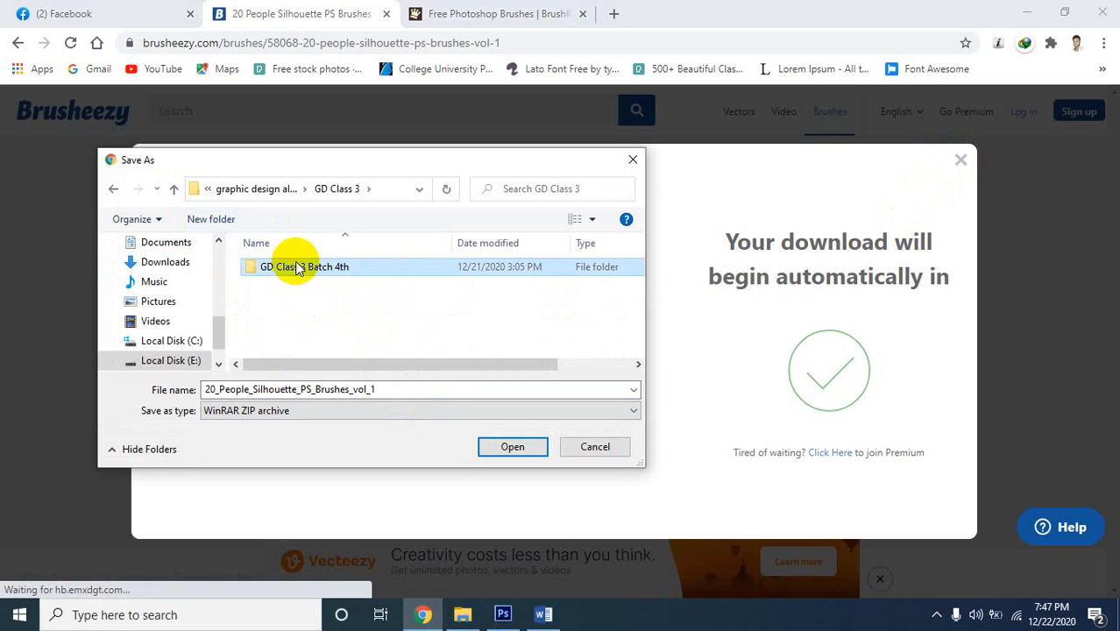
double_click(295, 265)
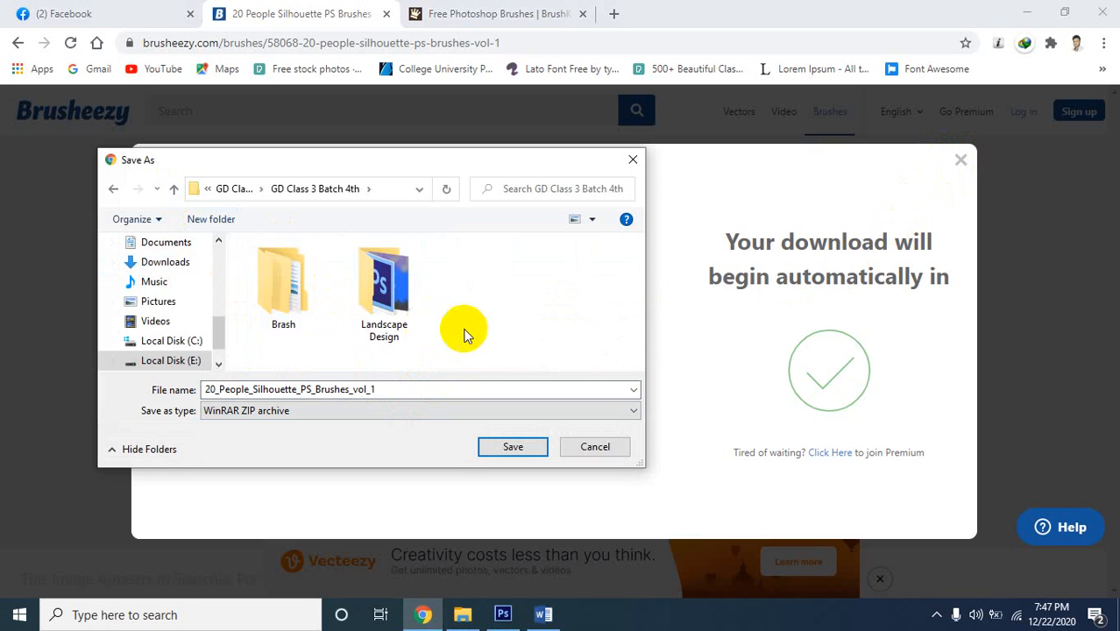
left_click(290, 297)
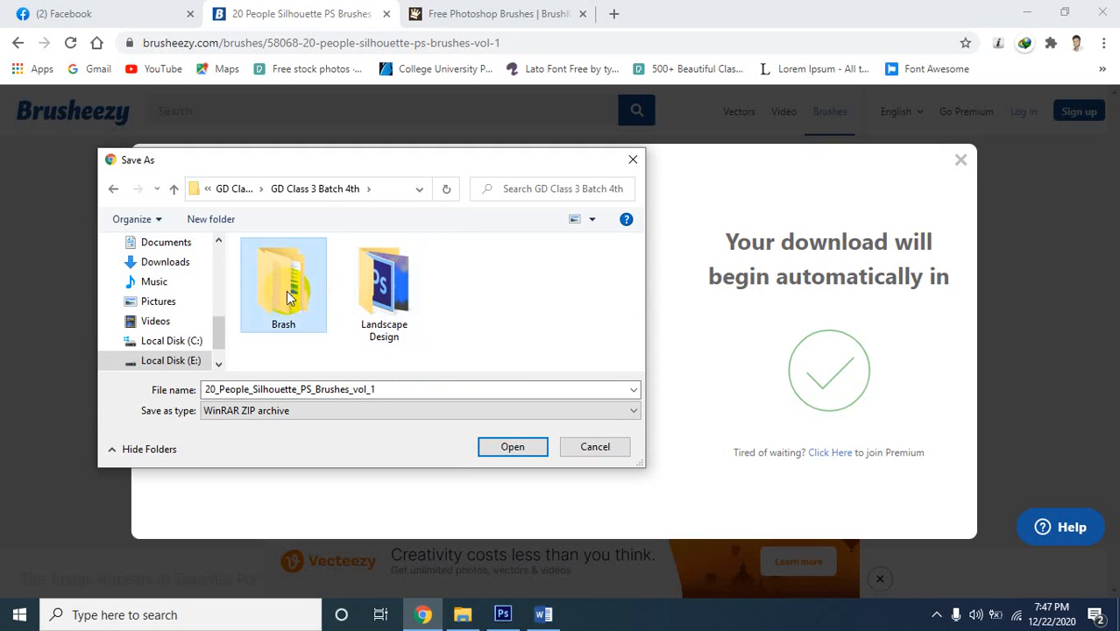
double_click(286, 293)
scroll(349, 313, "down", 1)
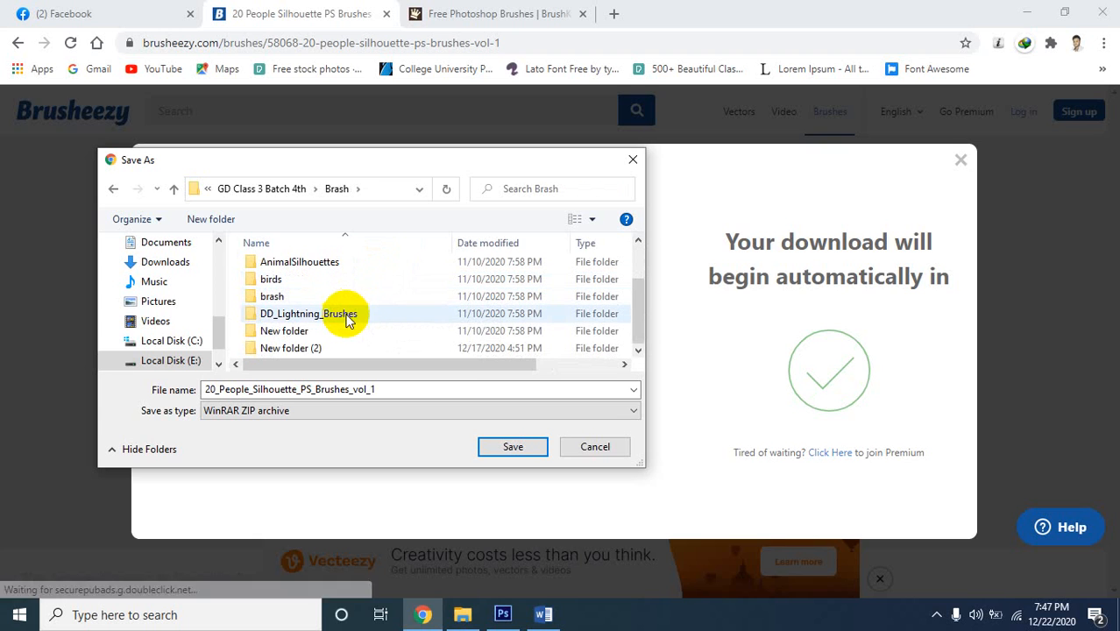
scroll(338, 340, "up", 1)
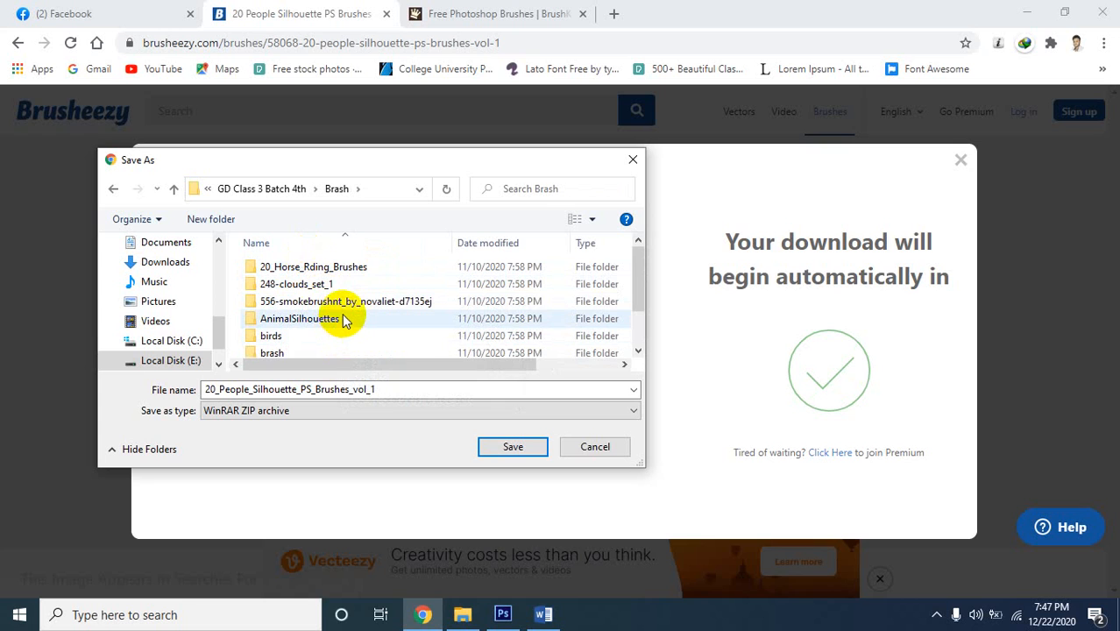
Create a folder named man inside Brash, save the brush ZIP archive in it, and close the download pop-up
scroll(357, 287, "down", 2)
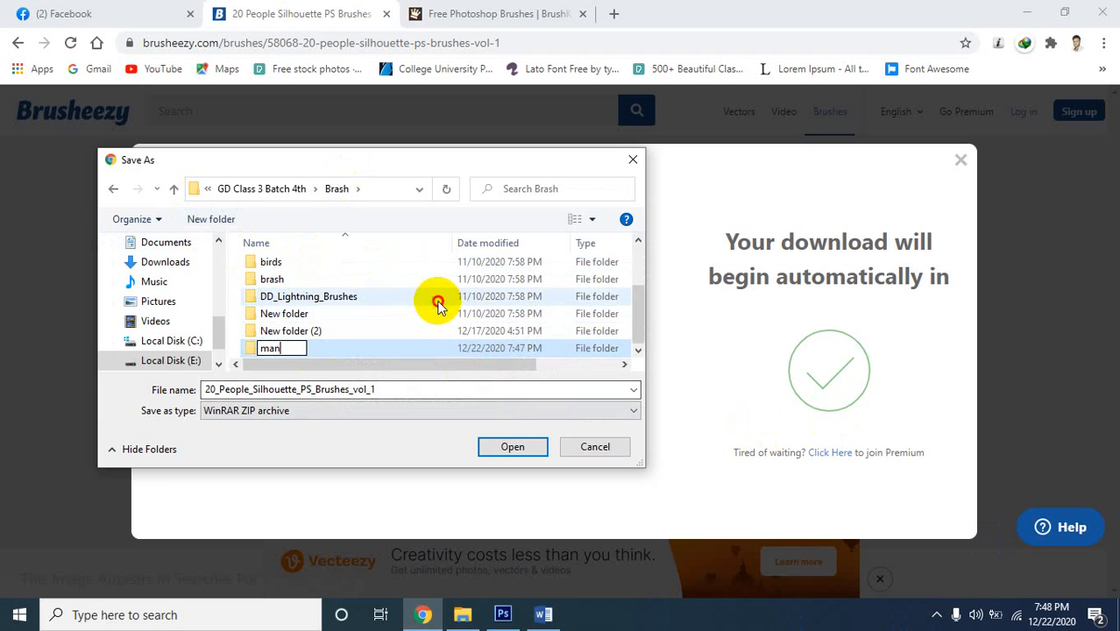
key("Return")
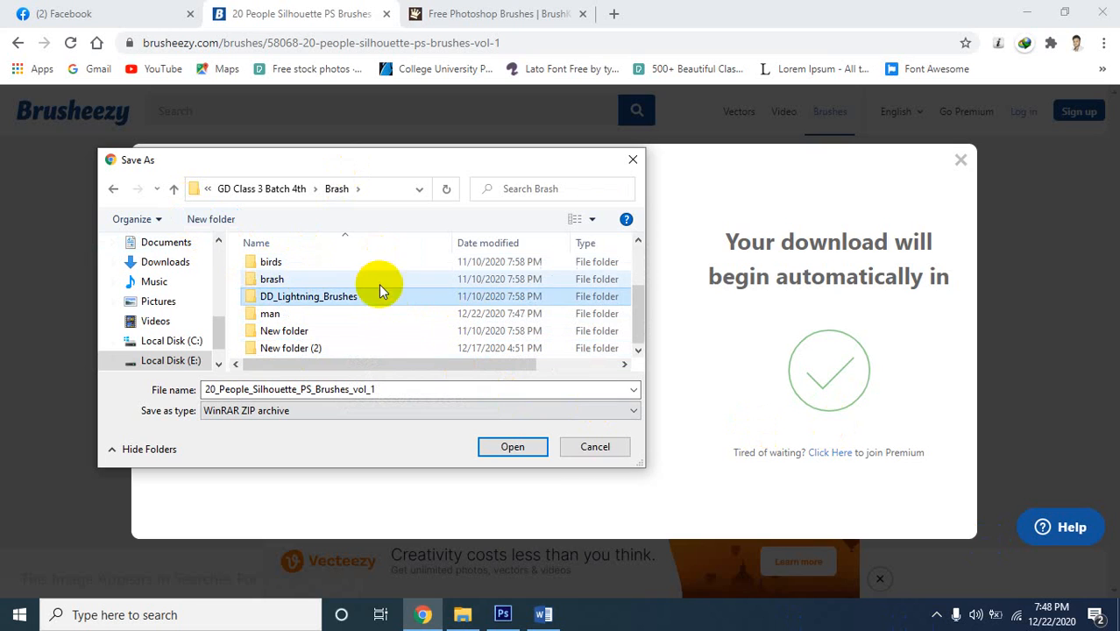
double_click(270, 313)
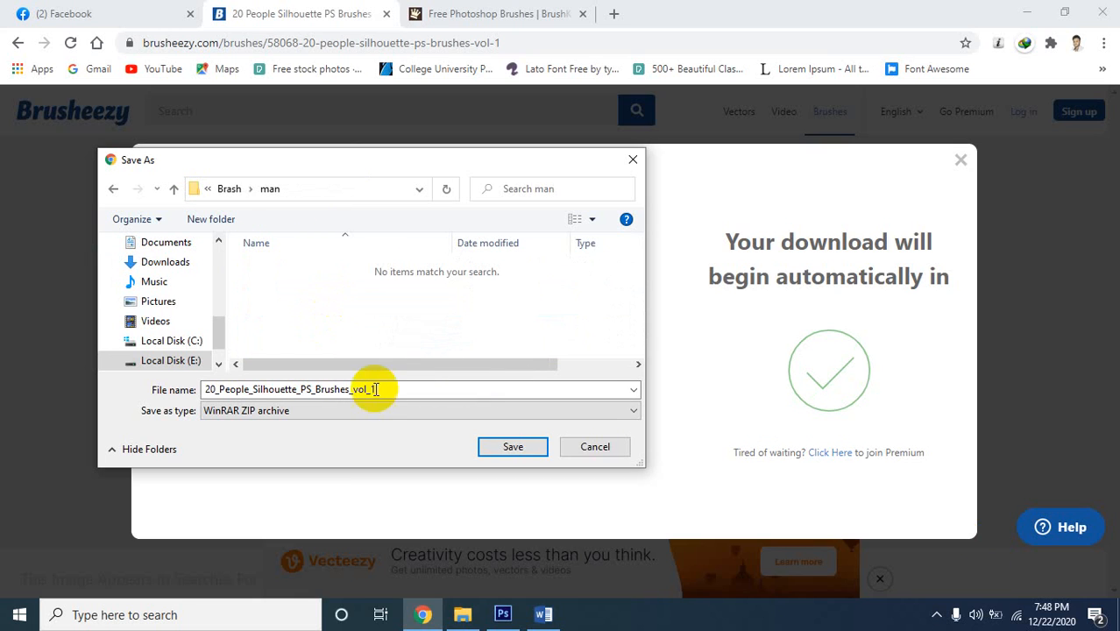
left_click(512, 447)
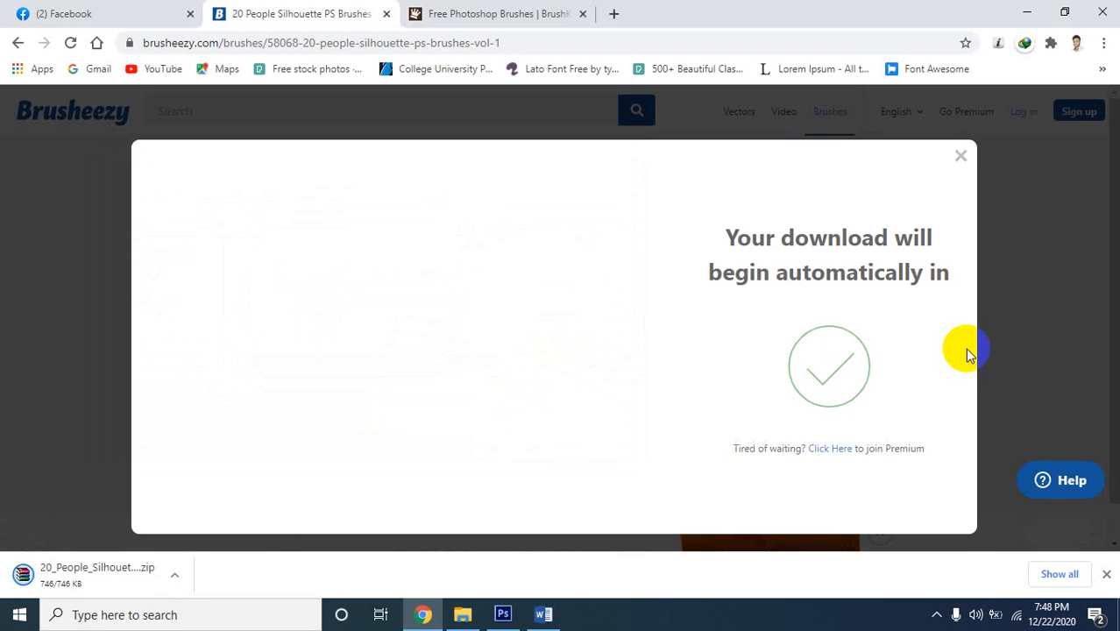
left_click(962, 158)
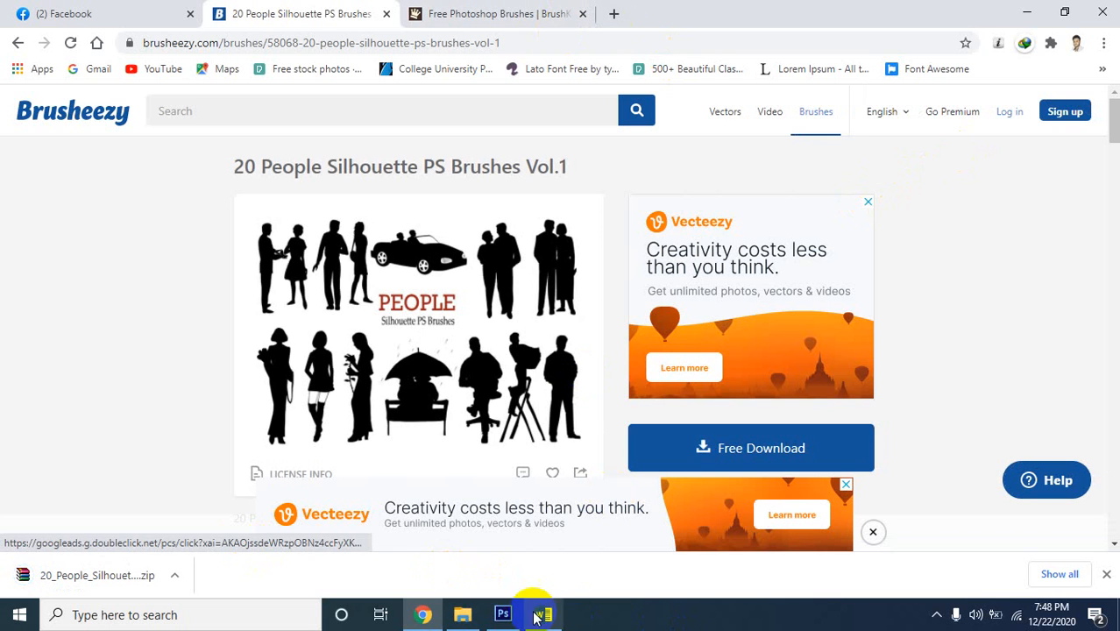
Switch to File Explorer, browse to GD Class 3 > GD Class 3 Batch 4th > Brash, and select the man folder
left_click(473, 614)
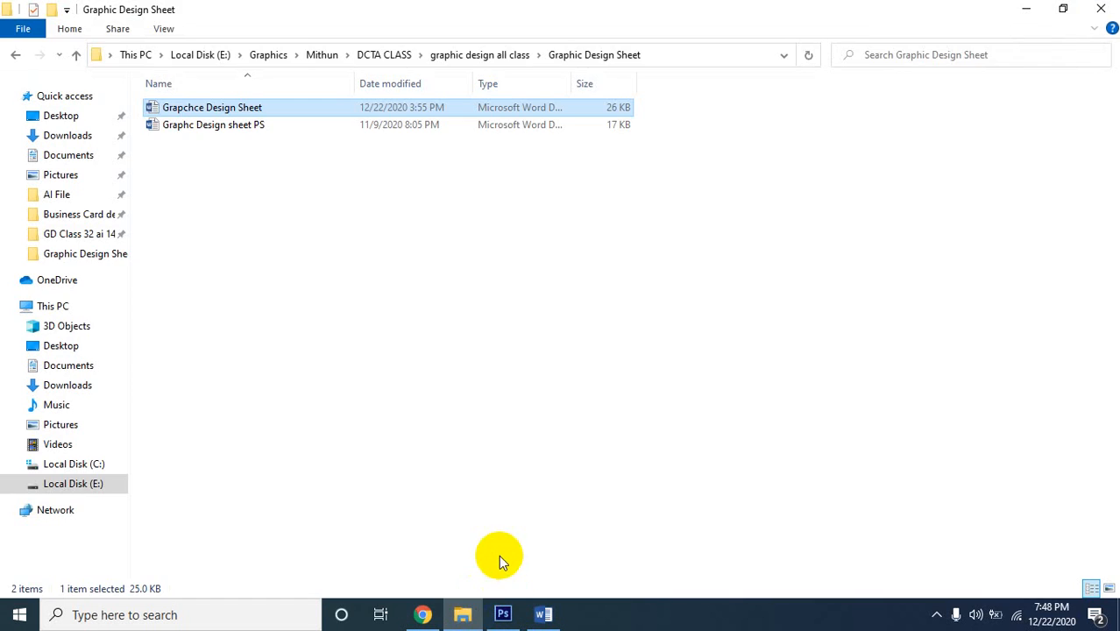
left_click(75, 56)
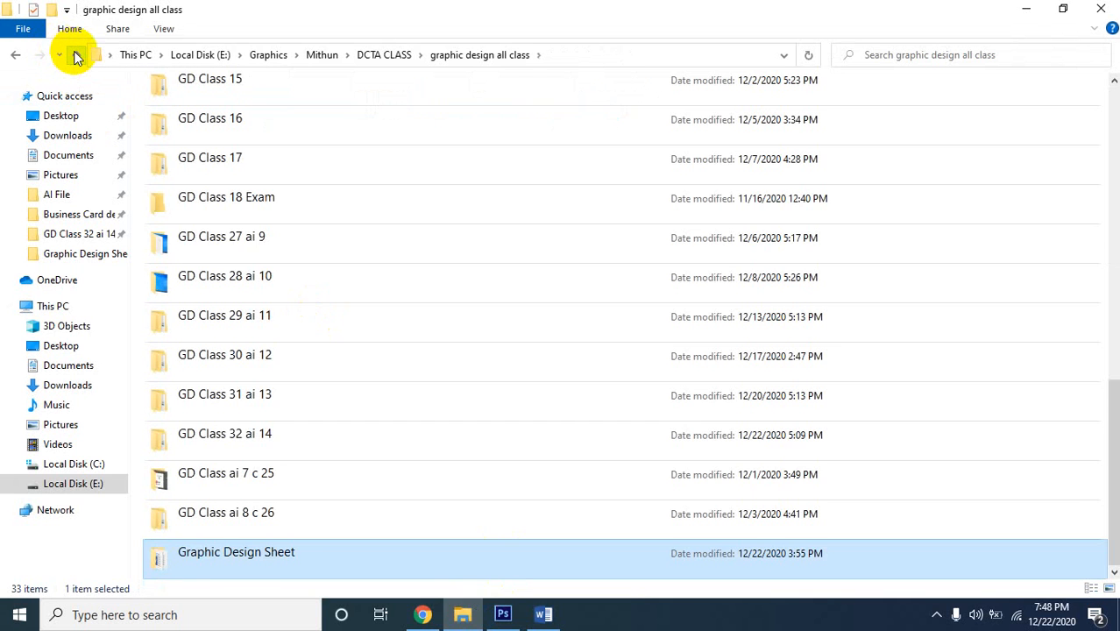
scroll(295, 205, "up", 7)
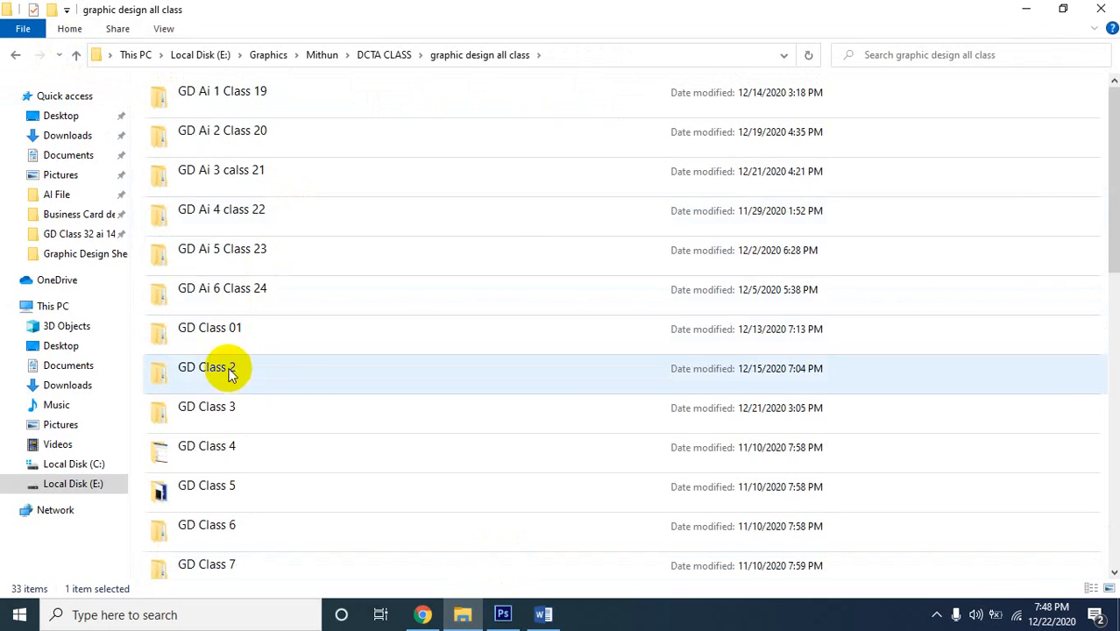
double_click(244, 396)
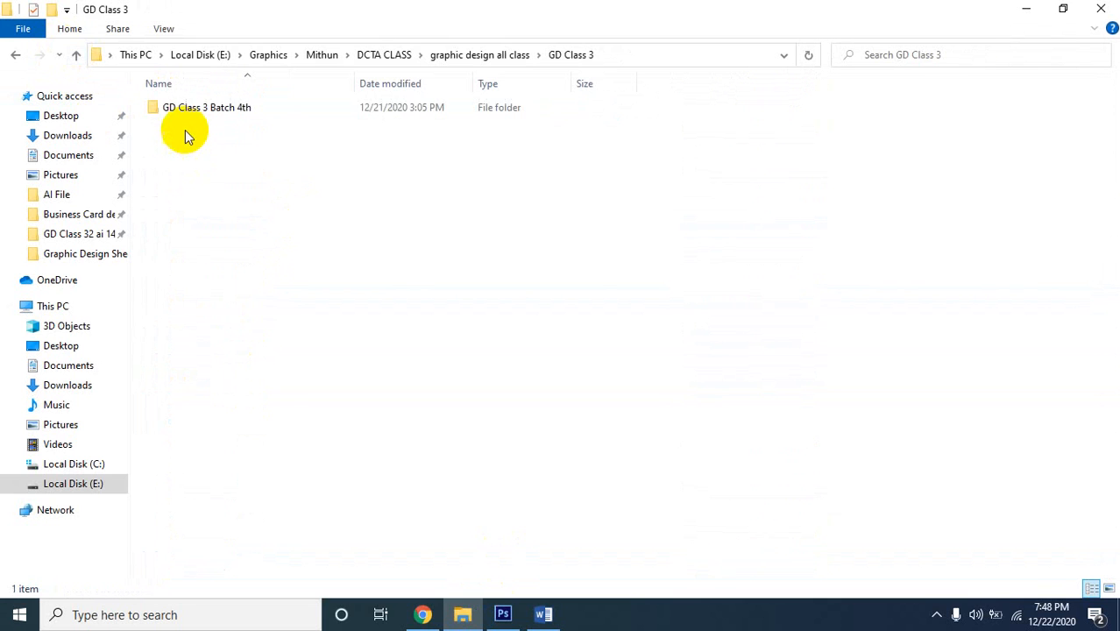
double_click(193, 112)
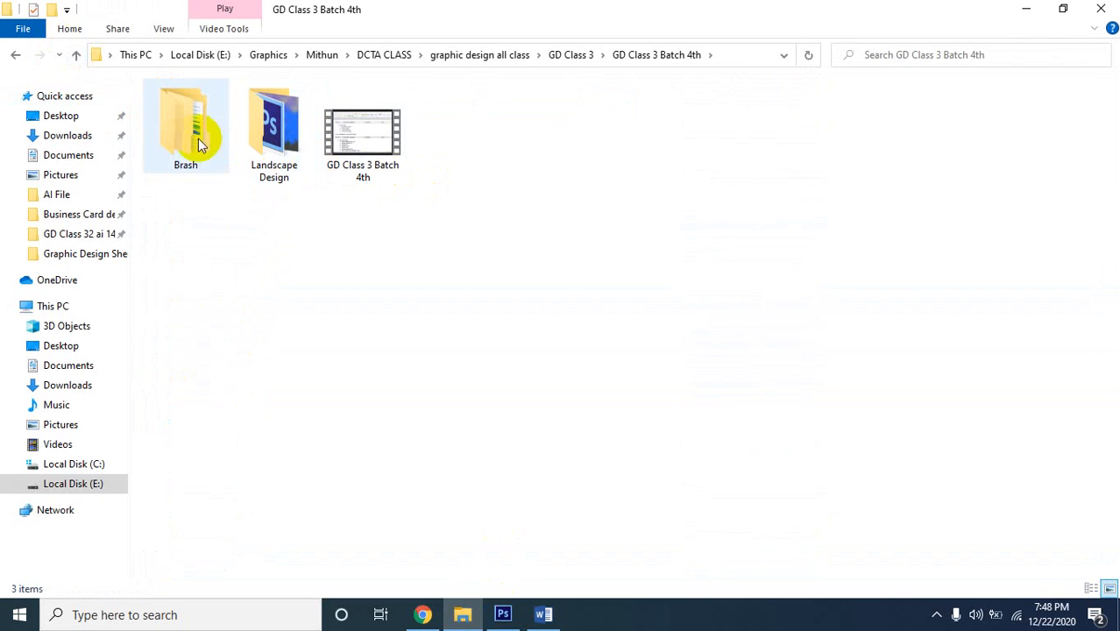
left_click(189, 143)
double_click(188, 138)
left_click(207, 263)
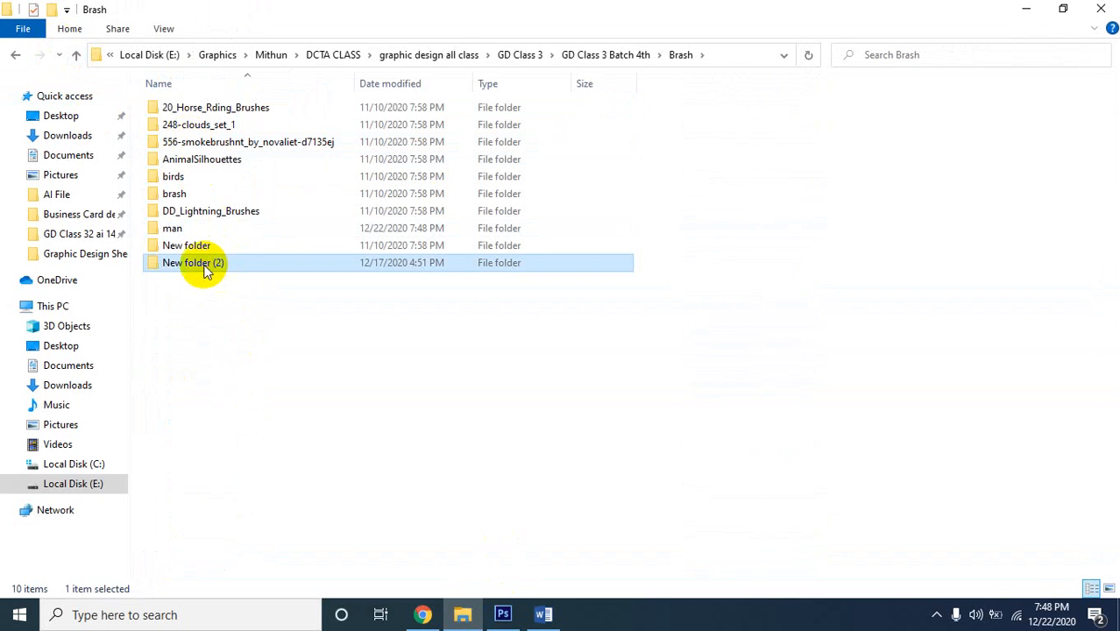
left_click(187, 230)
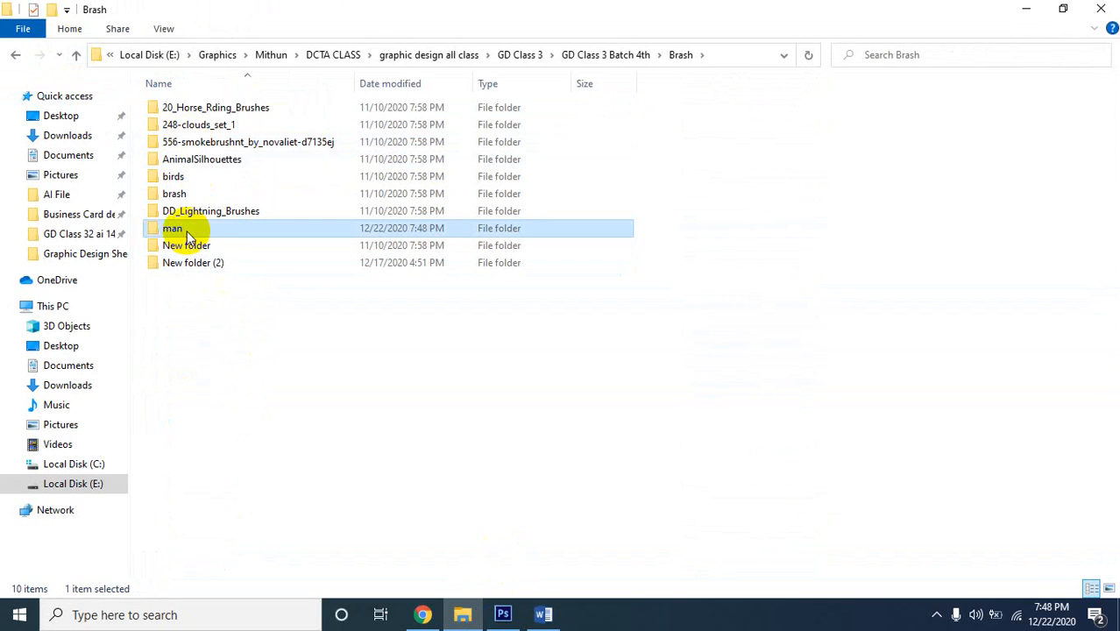
Extract the 20_People_Silhouette_PS_Brushes_vol_1 archive directly into the man folder and open the extracted 20 People Silhouette PS Brushes vol.1 folder
double_click(187, 229)
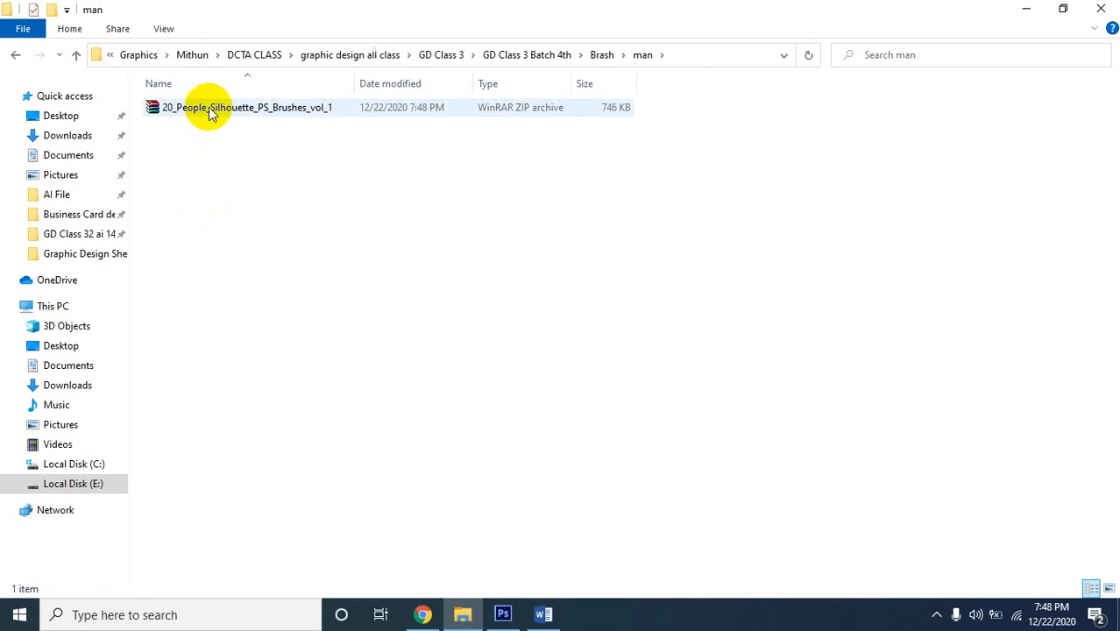
left_click(209, 107)
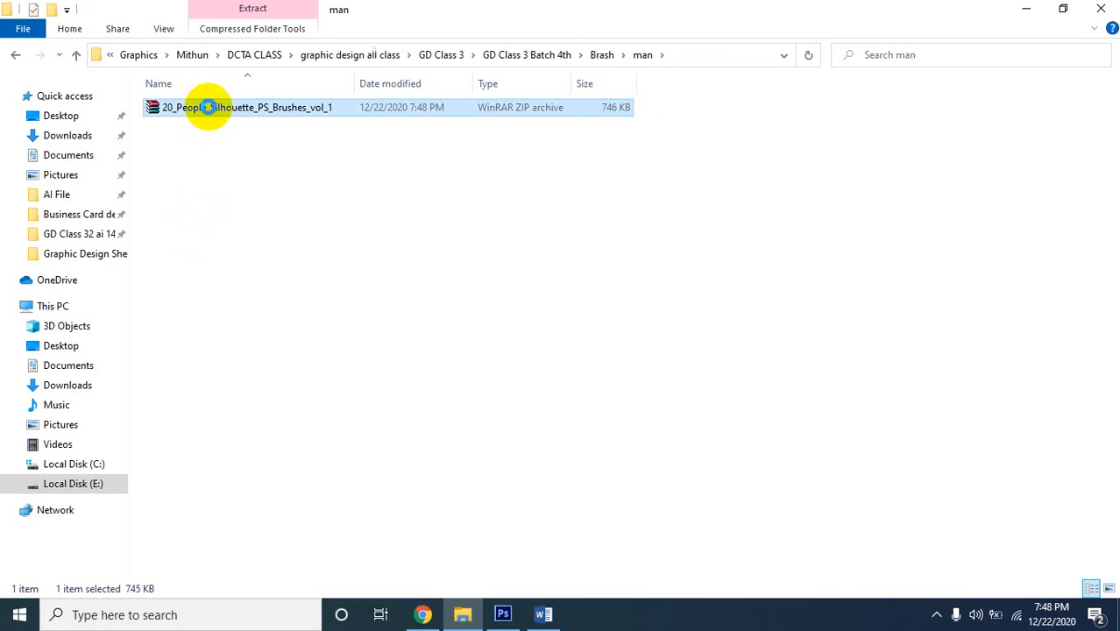
right_click(209, 107)
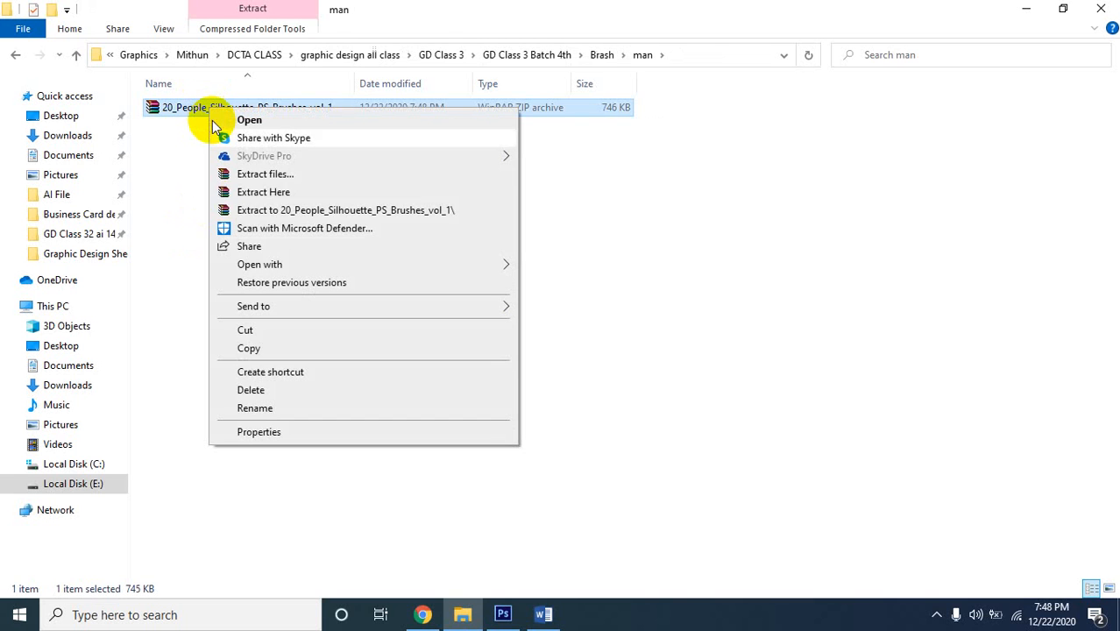
left_click(292, 192)
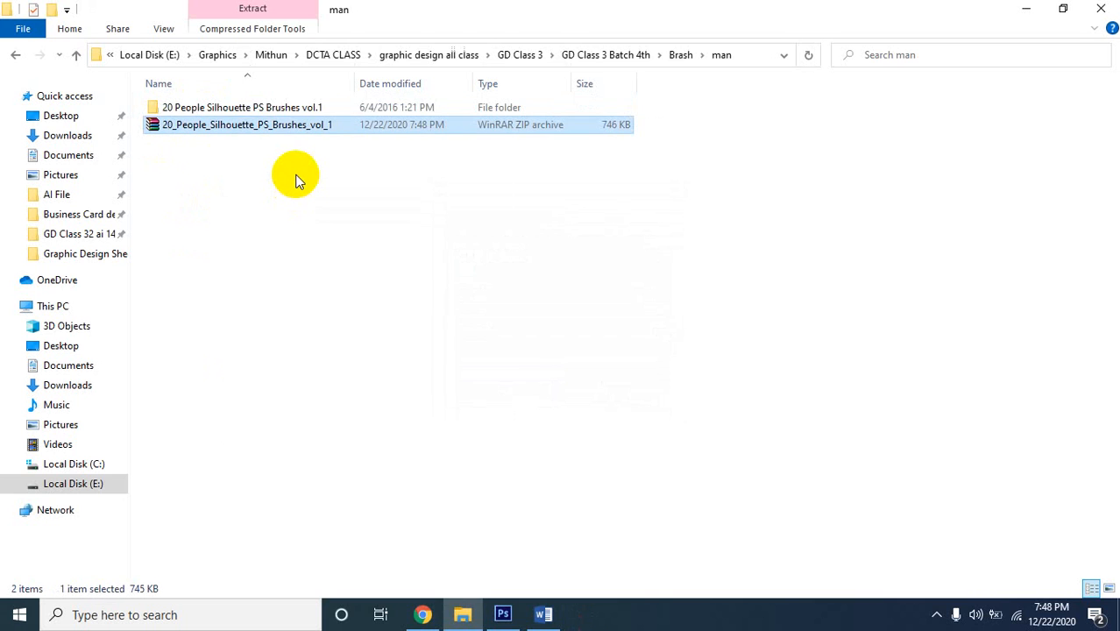
double_click(234, 109)
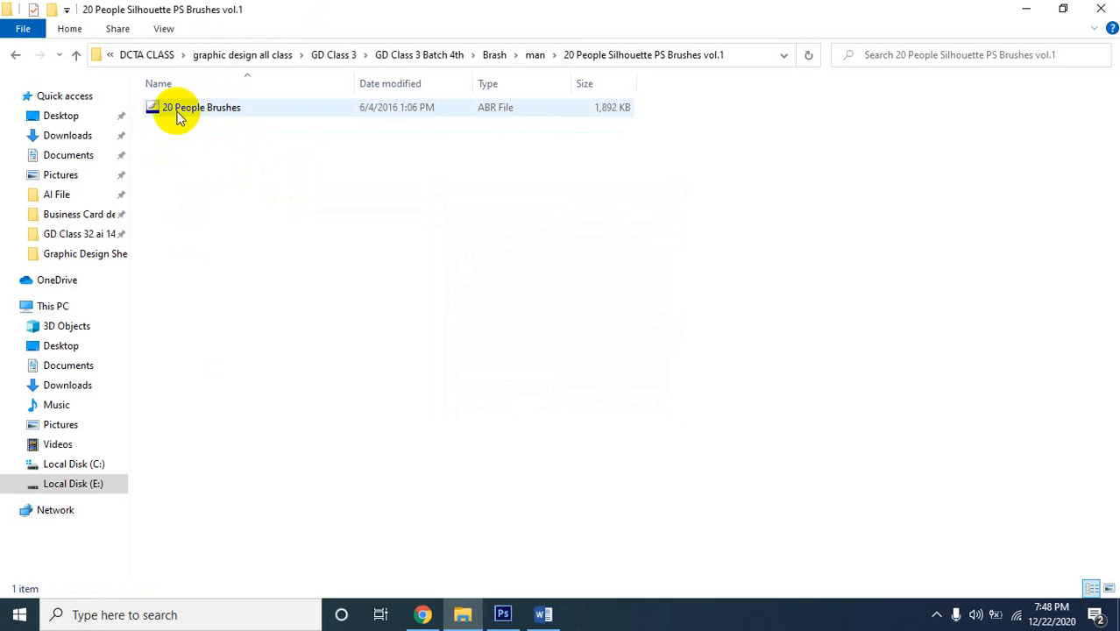
Switch to Photoshop and close the Landscape Design.jpg image, leaving the blank Landscape Design document active
left_click(502, 614)
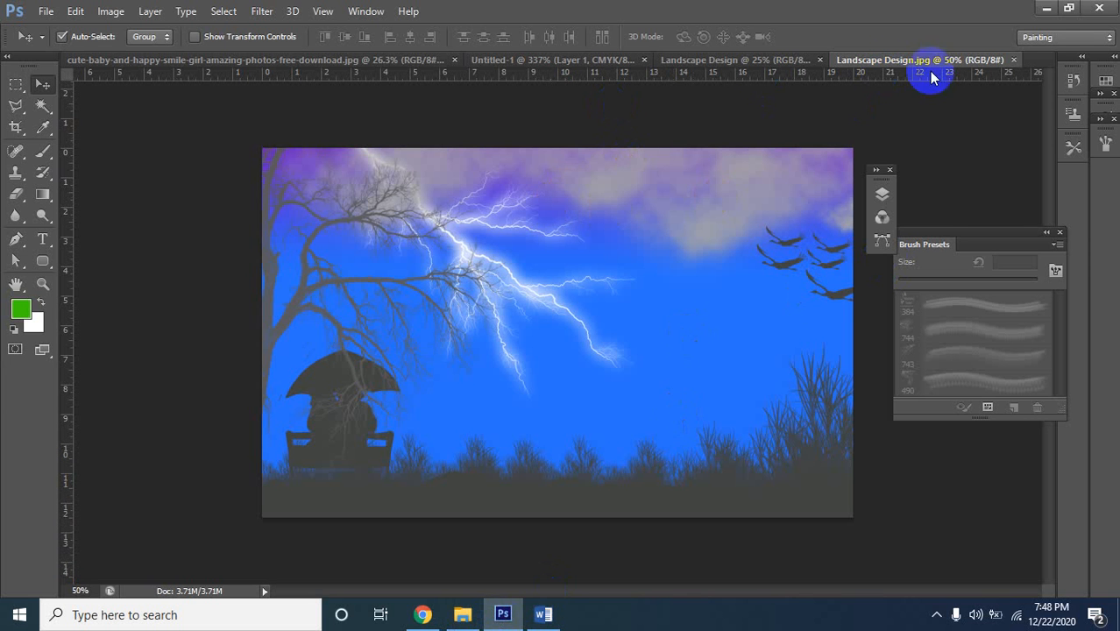
left_click(1014, 60)
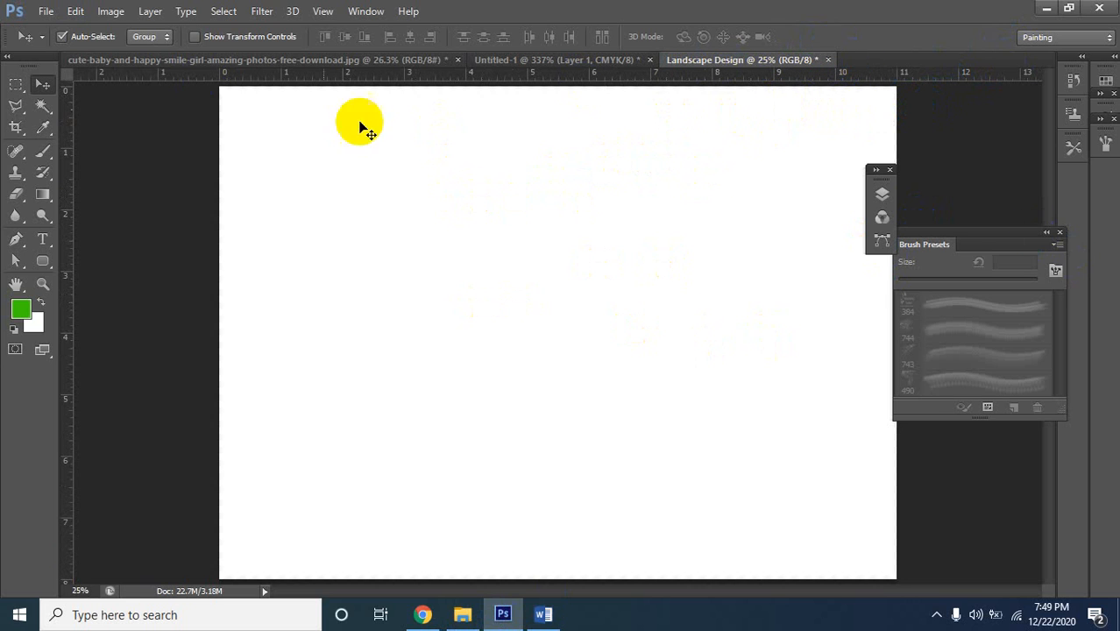
left_click(47, 12)
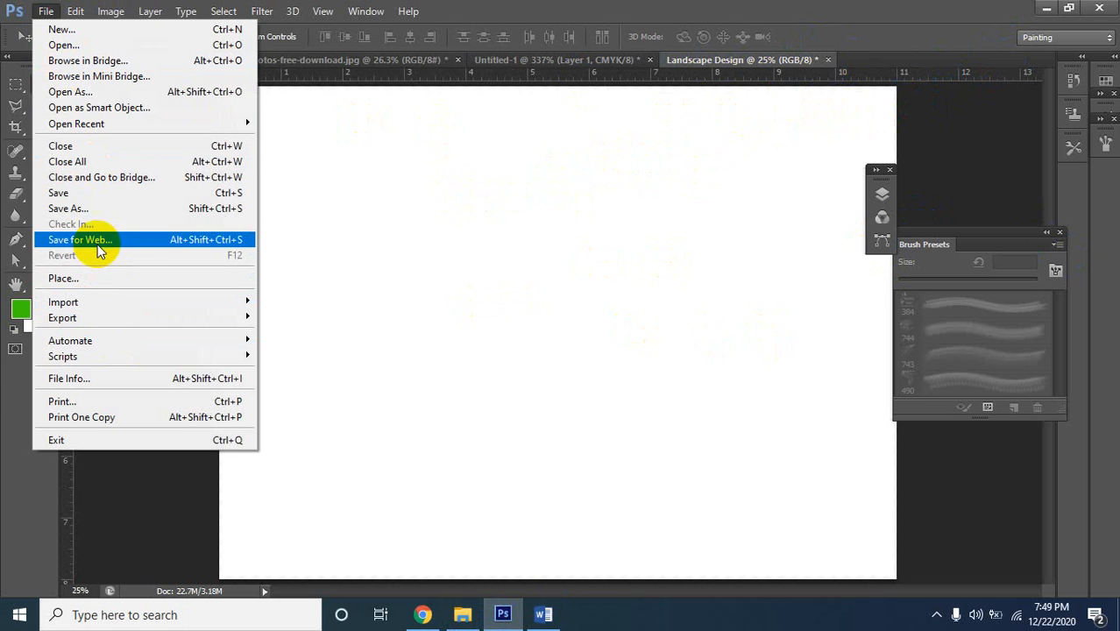
left_click(435, 237)
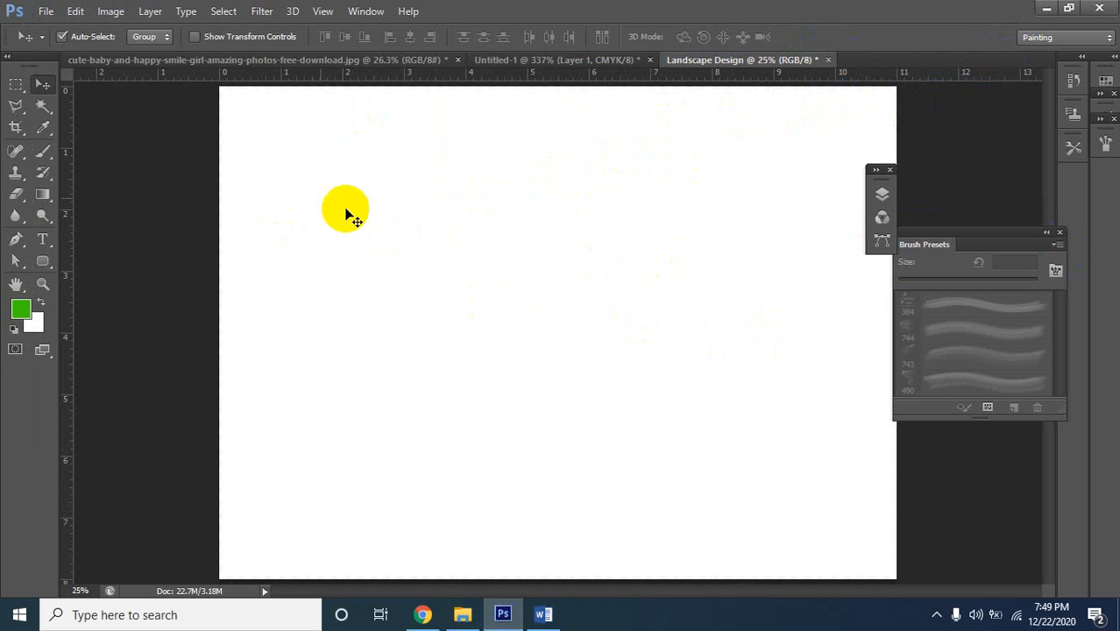
With the Brush tool, load the 20 People Brushes ABR file from Brash > man > 20 People Silhouette PS Brushes vol.1
left_click(41, 156)
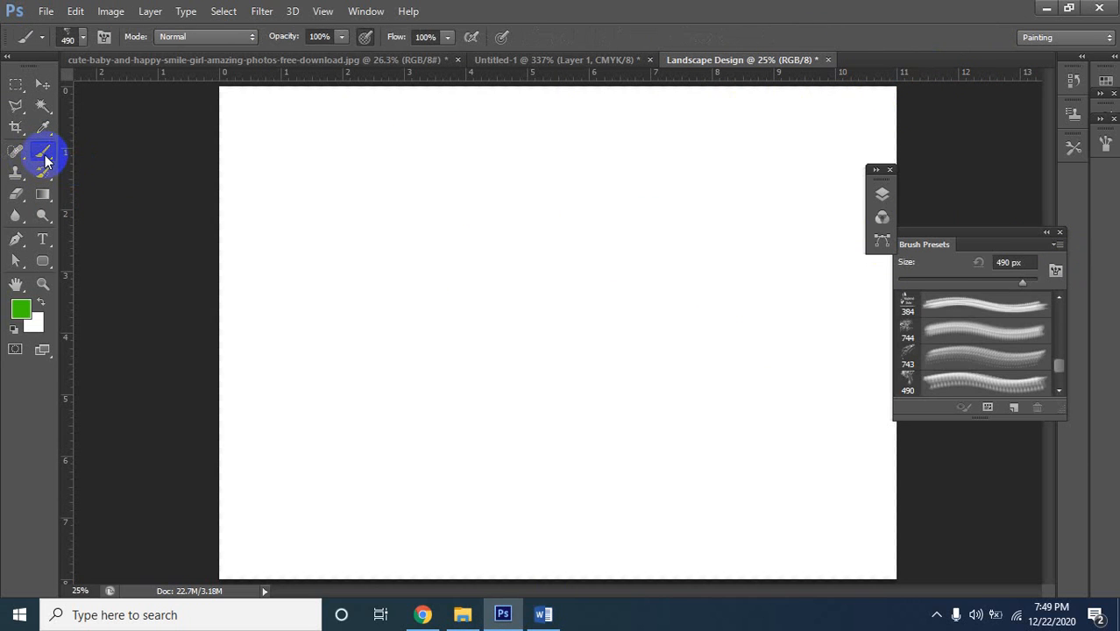
left_click(83, 41)
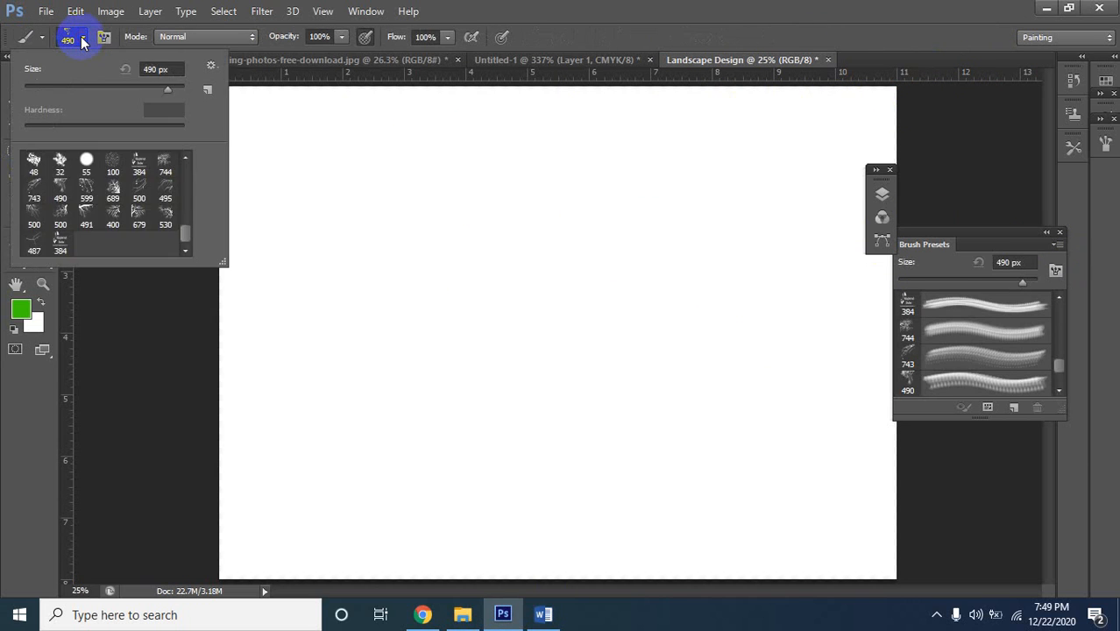
left_click(212, 67)
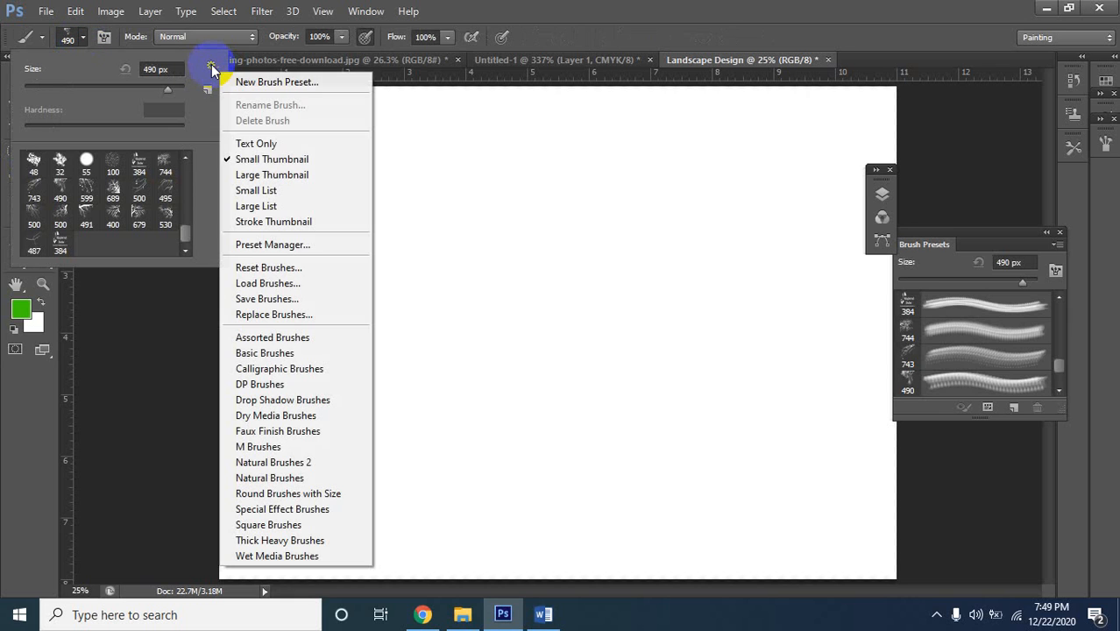
left_click(296, 287)
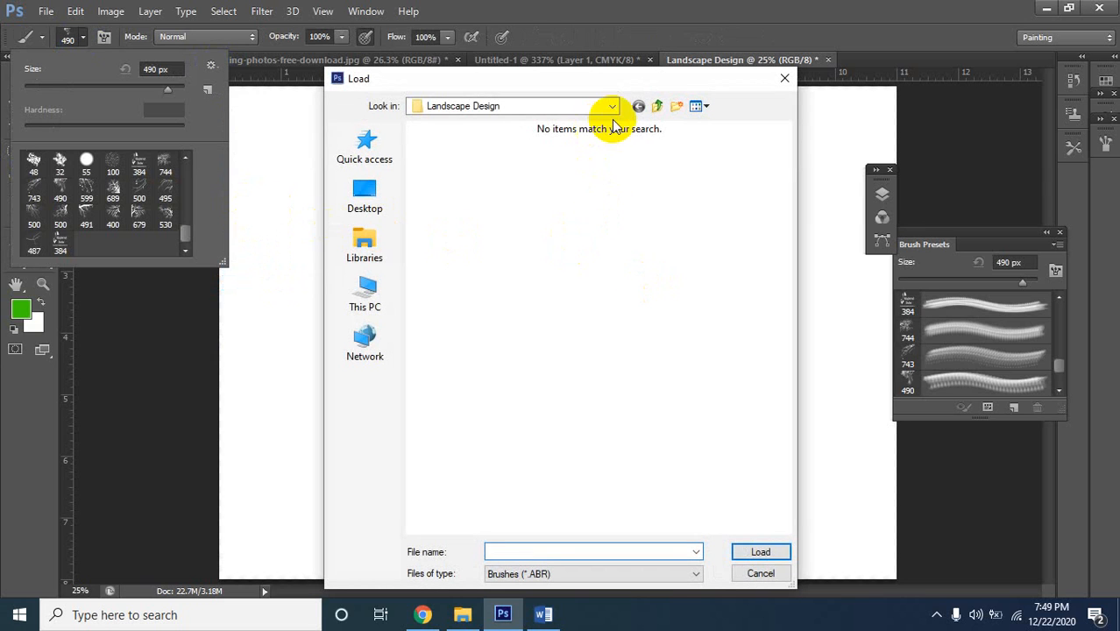
left_click(658, 107)
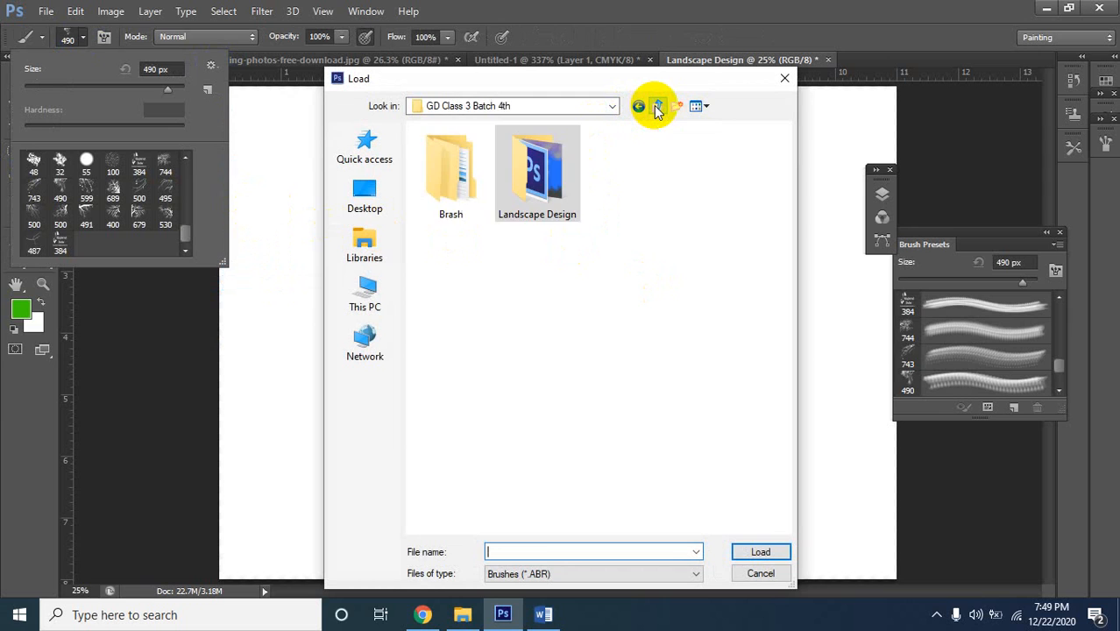
double_click(429, 194)
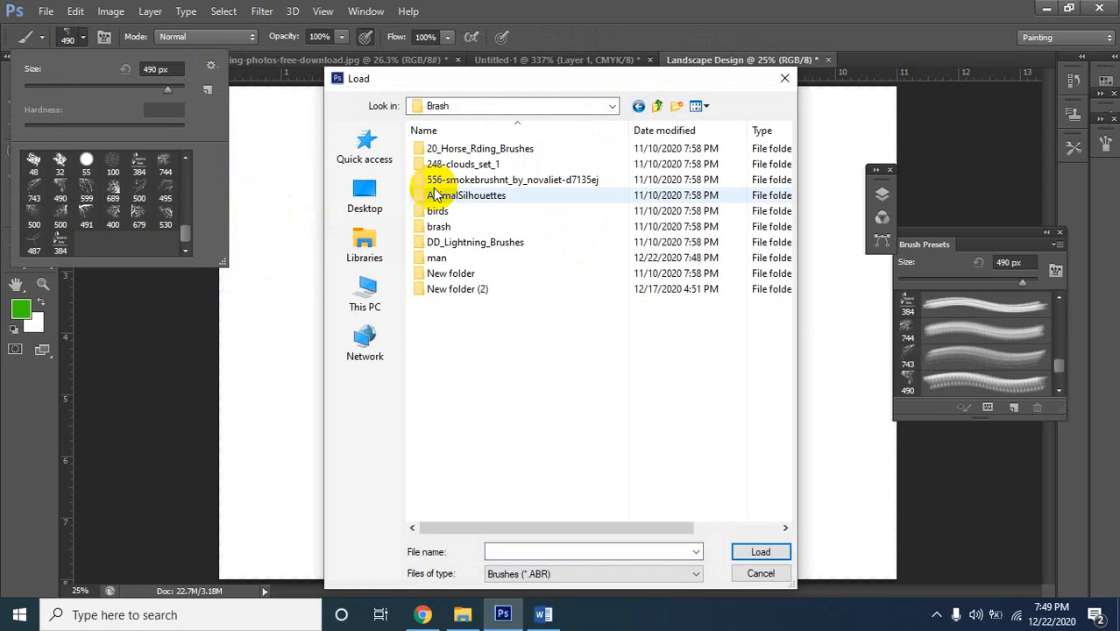
double_click(434, 258)
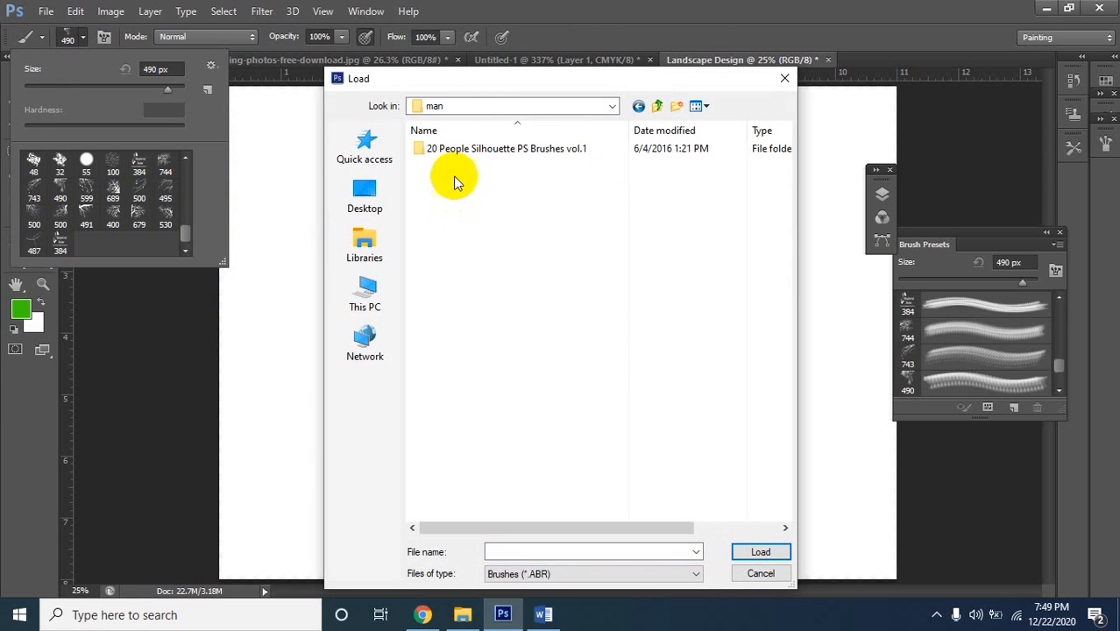
double_click(465, 157)
left_click(451, 153)
left_click(761, 551)
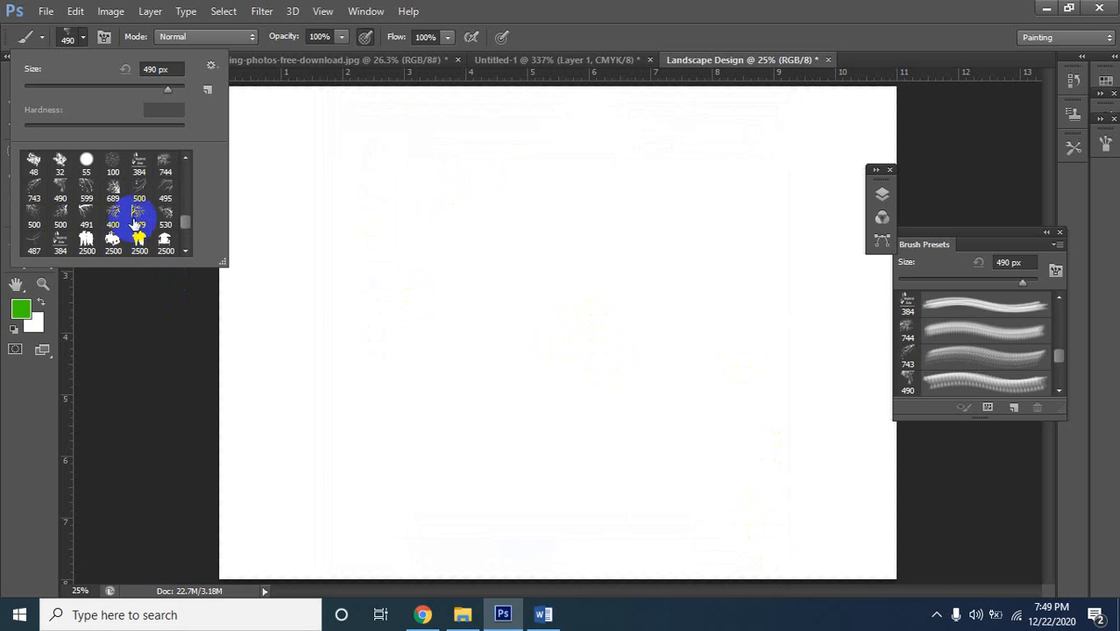
Choose the 2500 px brush of a man and woman facing each other from the loaded people silhouettes, keeping Normal mode
scroll(135, 220, "down", 1)
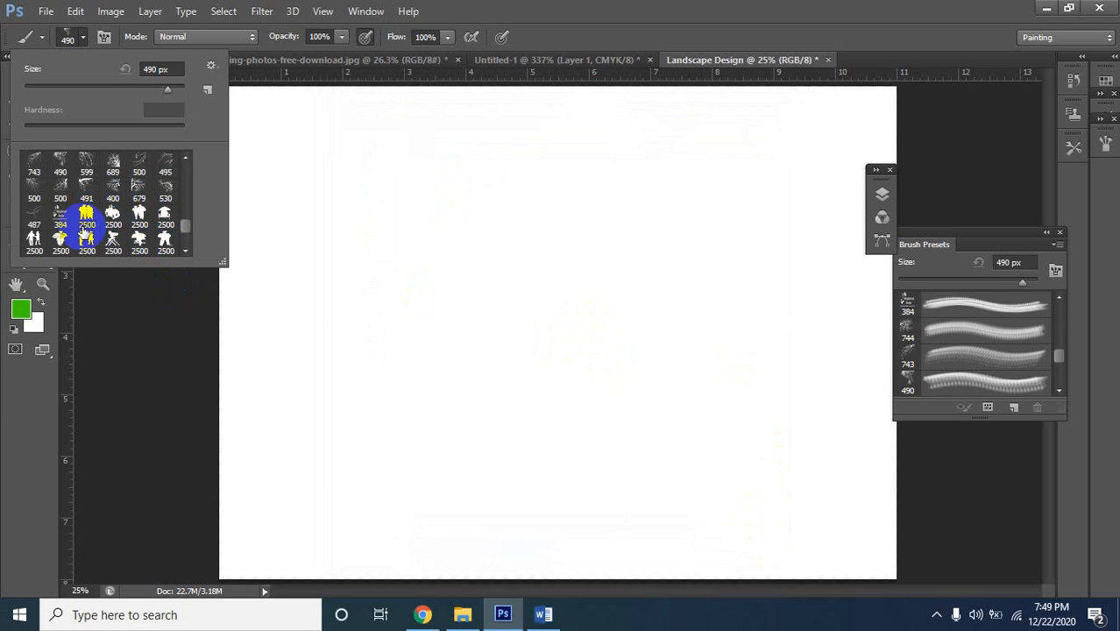
scroll(121, 235, "down", 2)
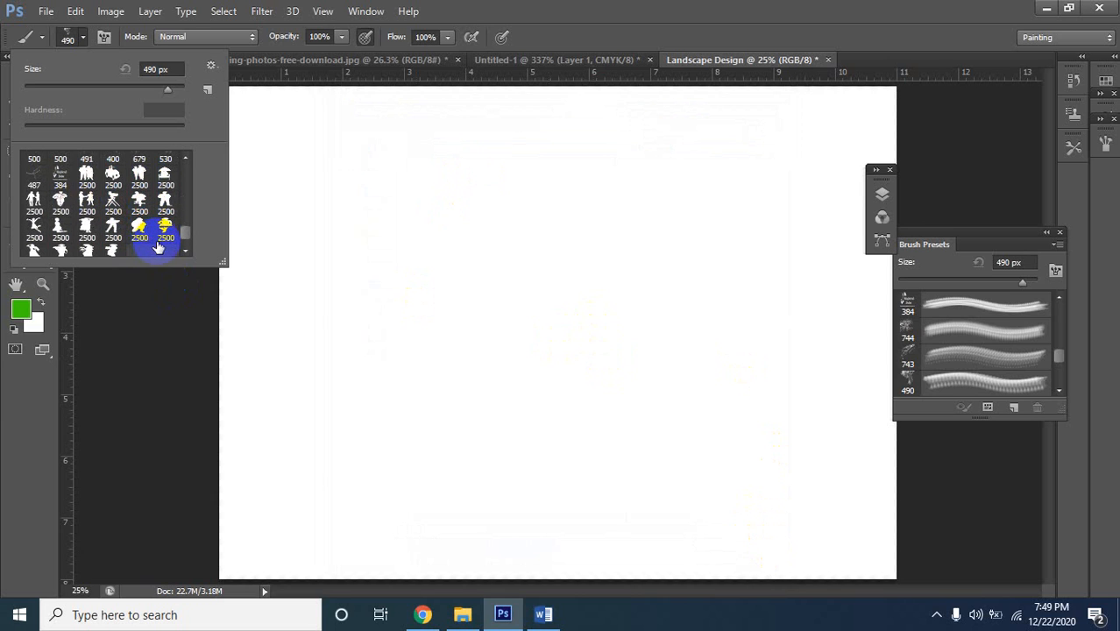
left_click(87, 200)
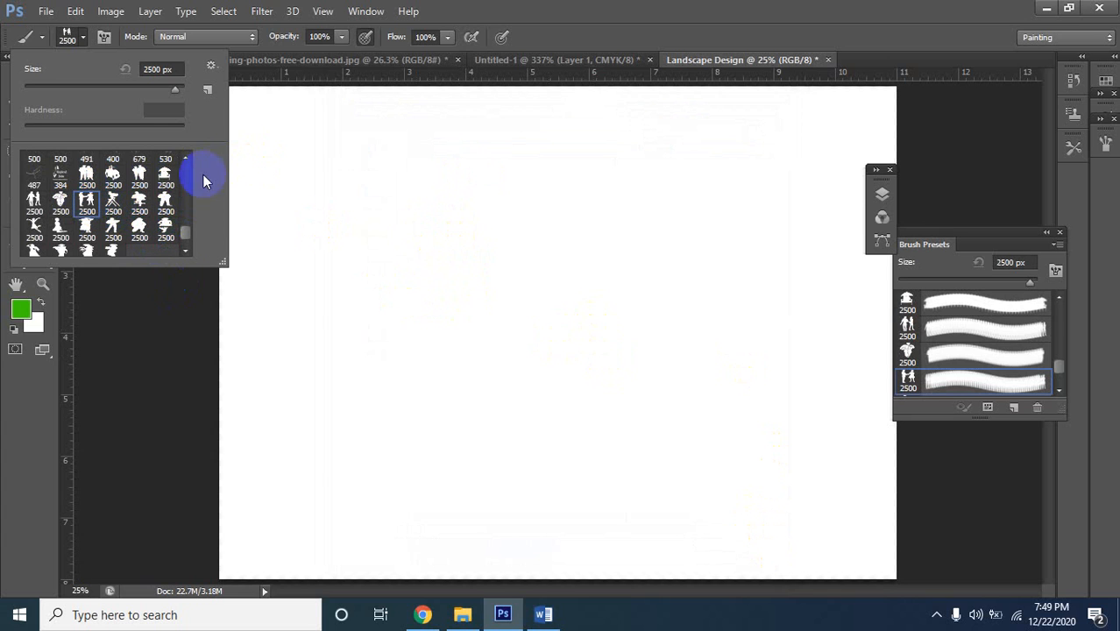
left_click(216, 36)
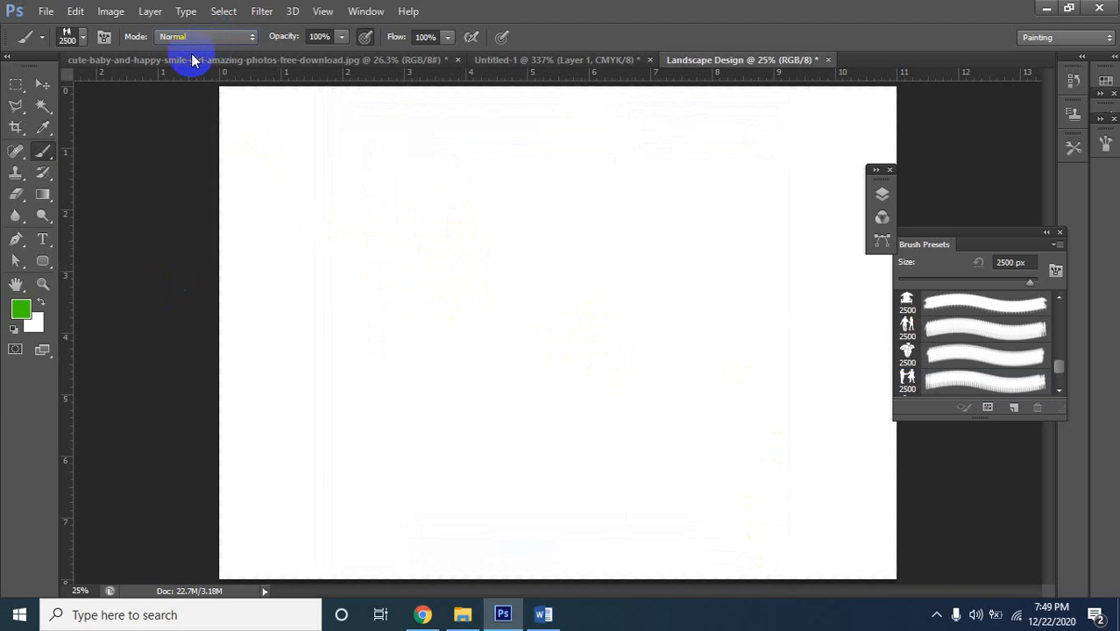
left_click(205, 39)
left_click(341, 153)
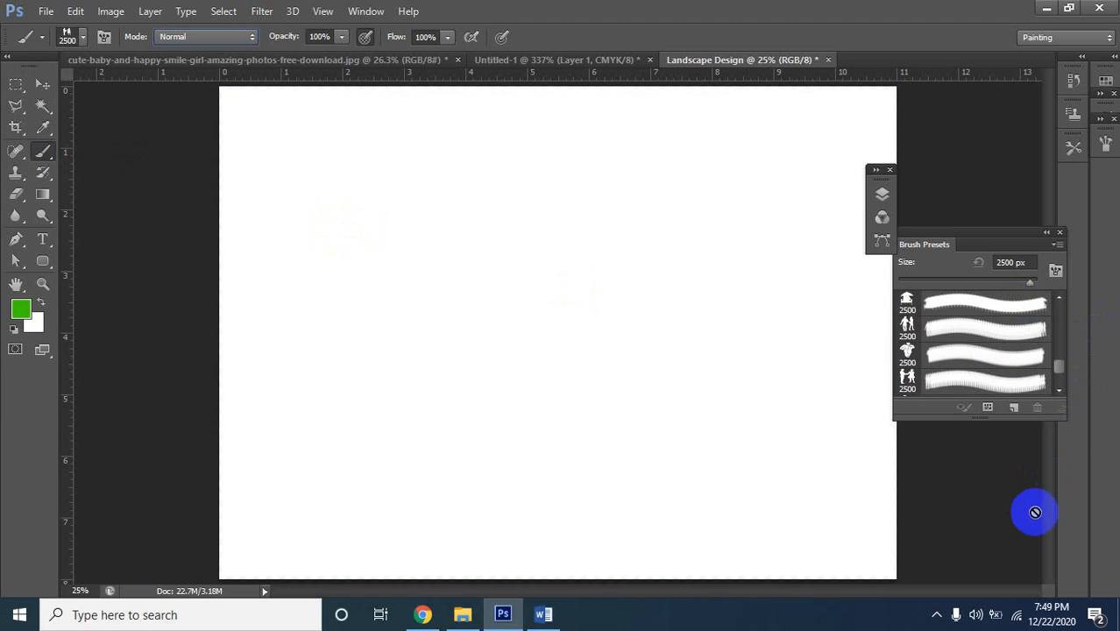
Add a new empty layer above Layer 1 in the Landscape Design document
left_click_drag(1096, 140, 1011, 211)
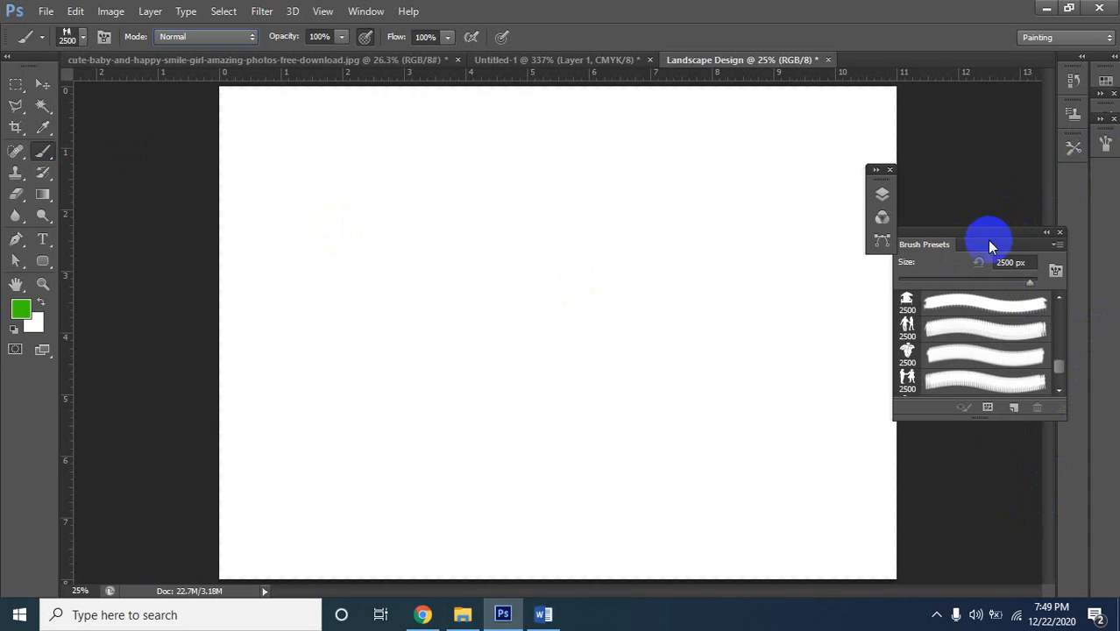
left_click(882, 193)
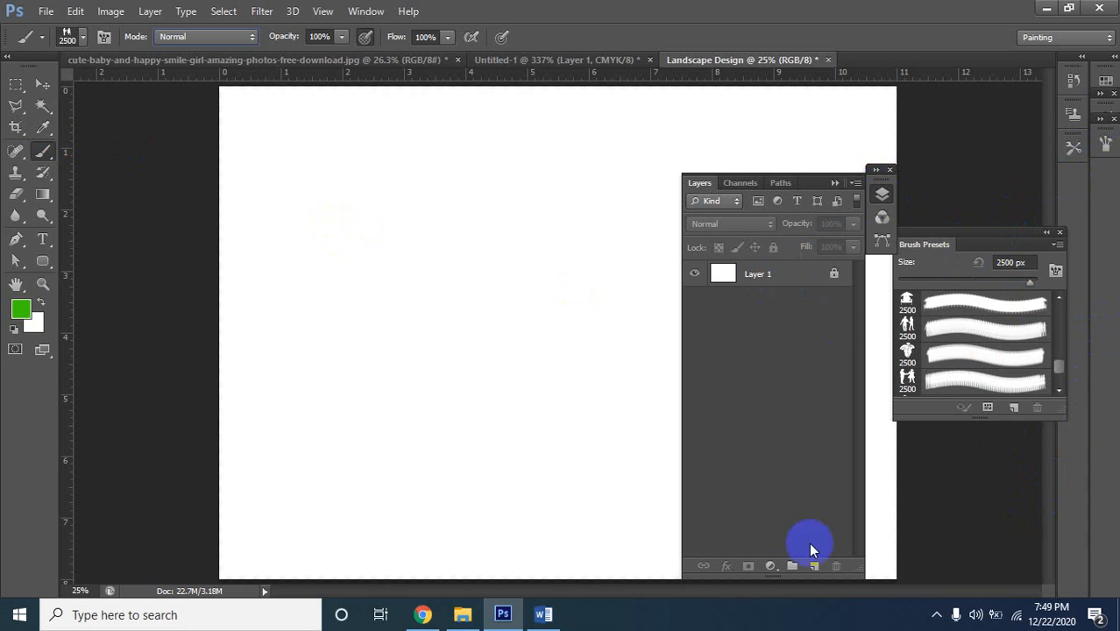
left_click(813, 568)
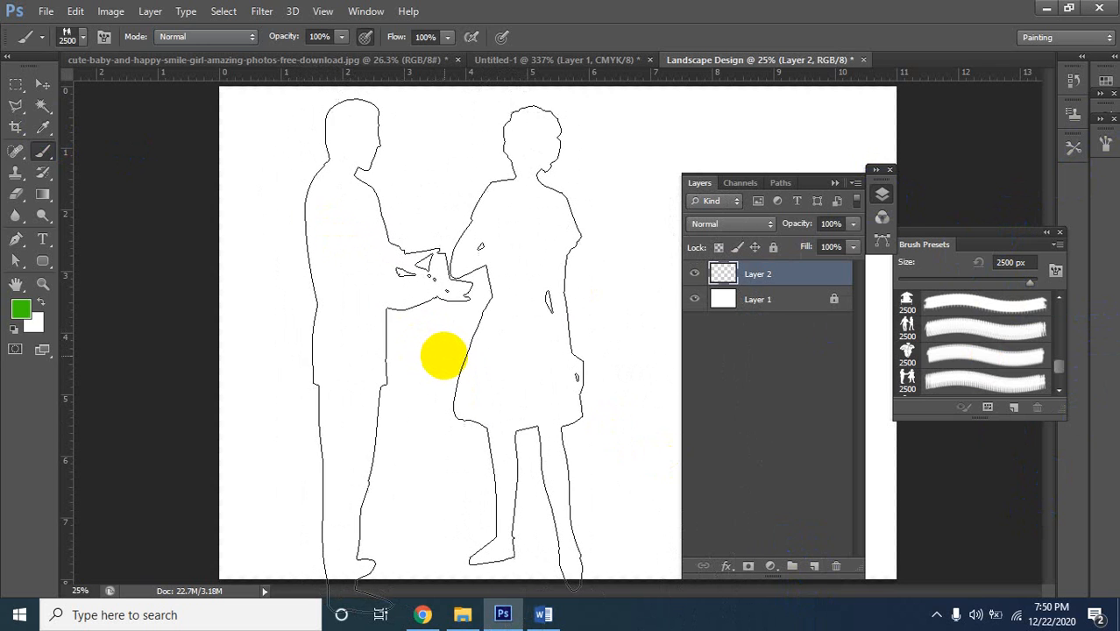
Reduce the couple brush to 1800 px, try one green stamp on Layer 2, and undo the stamp
key("bracketleft")
key("bracketleft")
key("bracketleft")
key("bracketleft")
key("bracketleft")
key("bracketleft")
key("bracketleft")
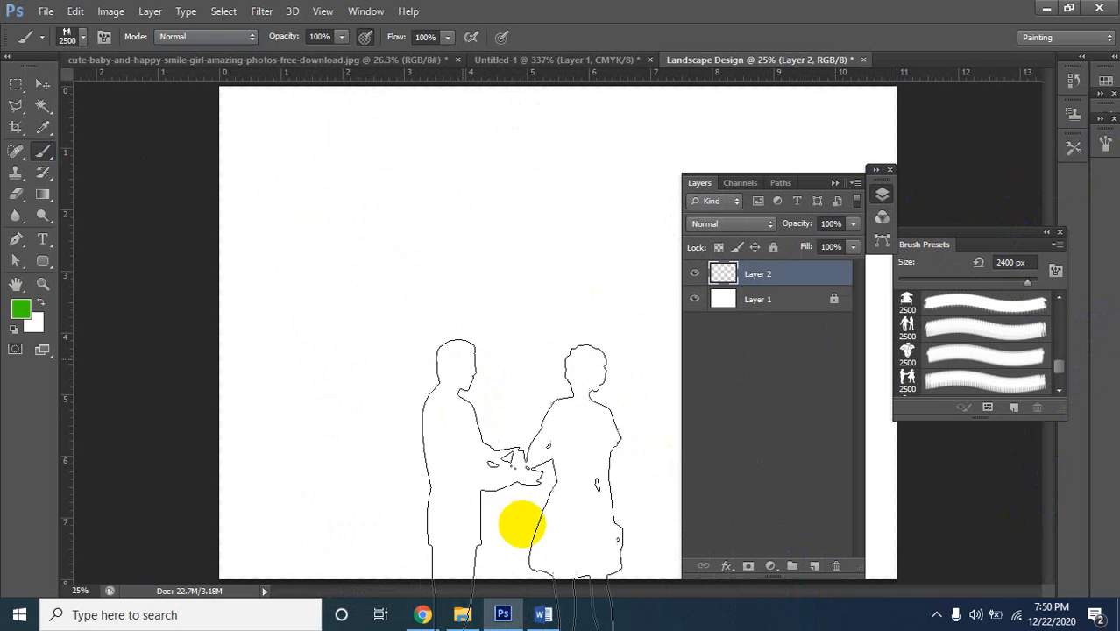
left_click(461, 368)
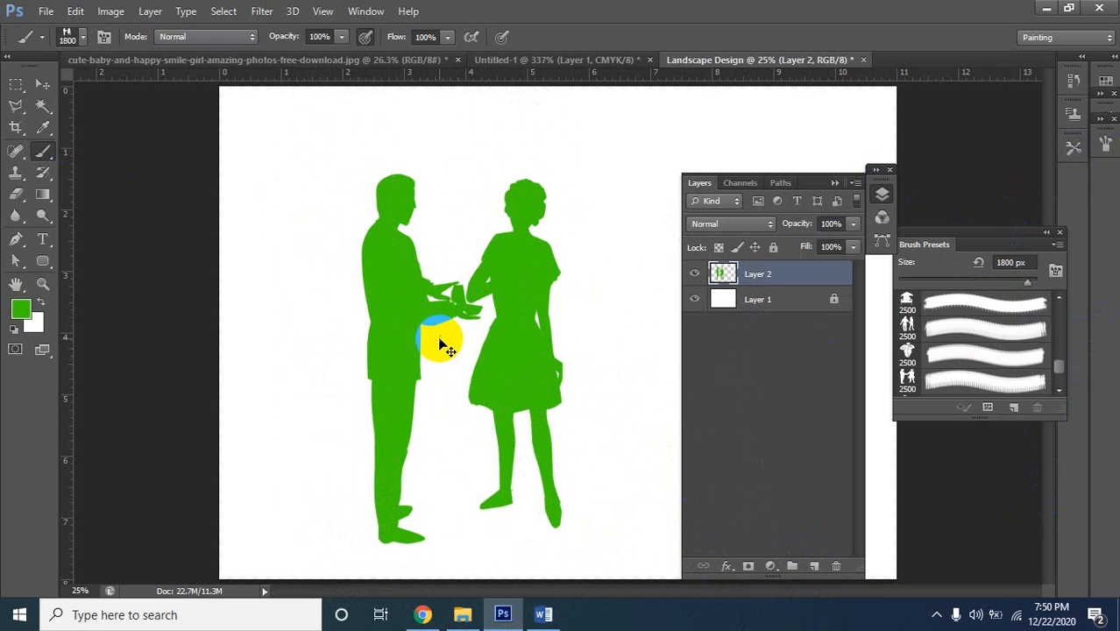
key("ctrl+z")
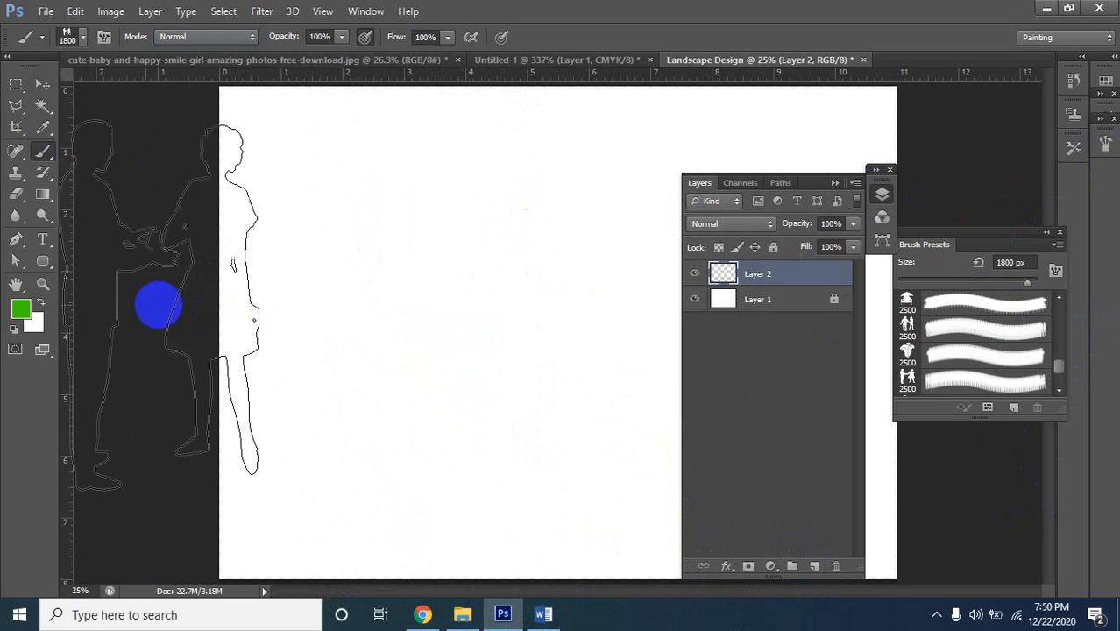
Set the foreground color to dark gray #60615f
left_click(20, 308)
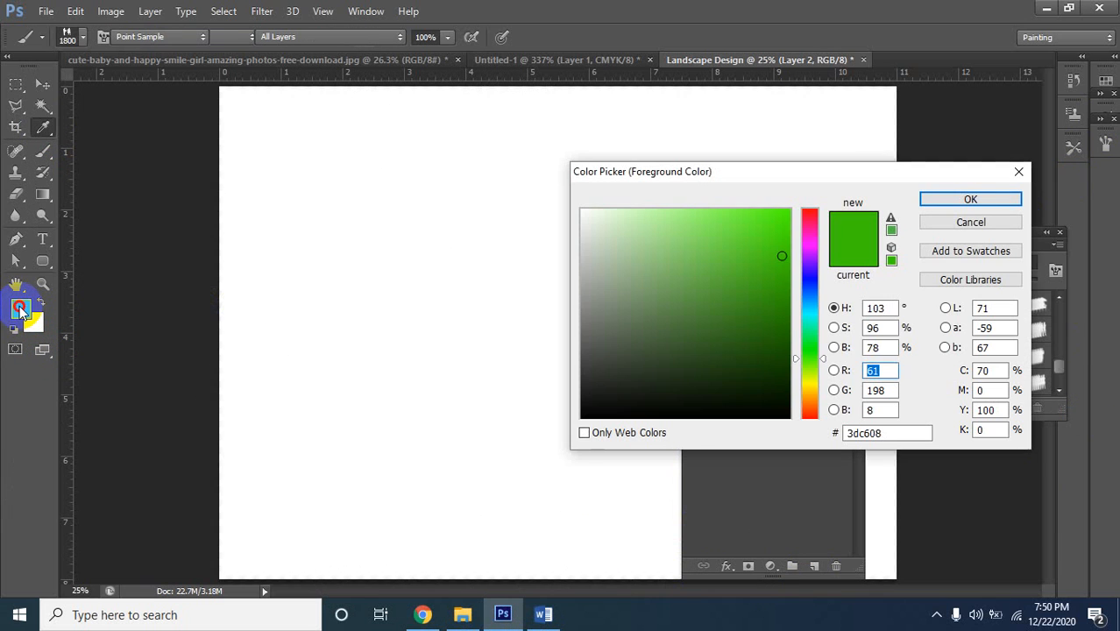
left_click(585, 339)
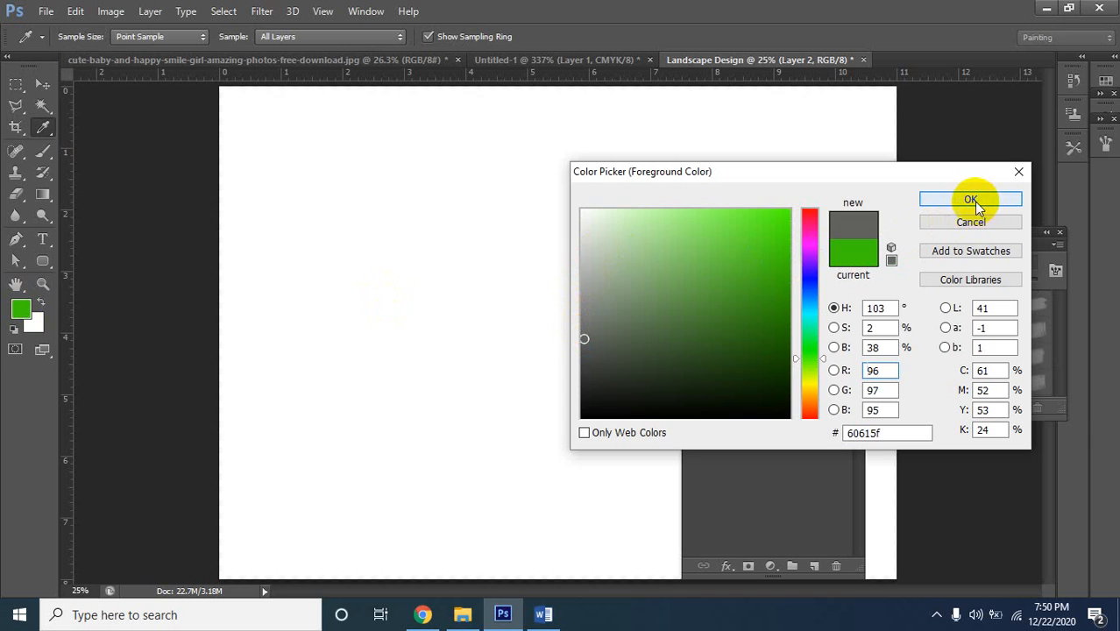
left_click(972, 200)
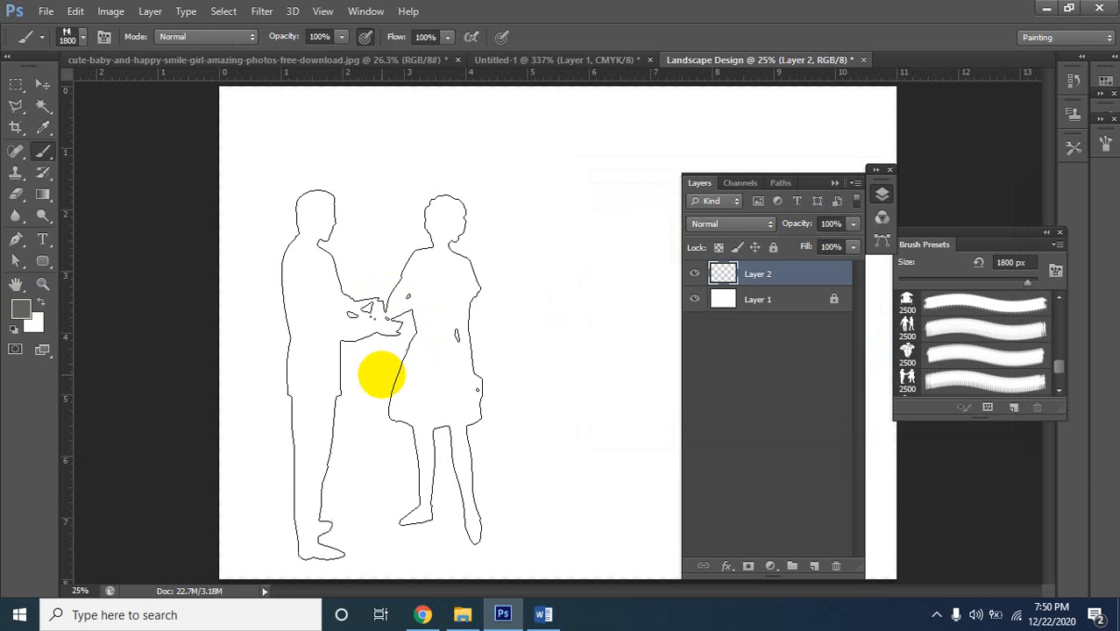
Try stamping the couple silhouette twice in gray on Layer 2, and undo both stamps
left_click(384, 379)
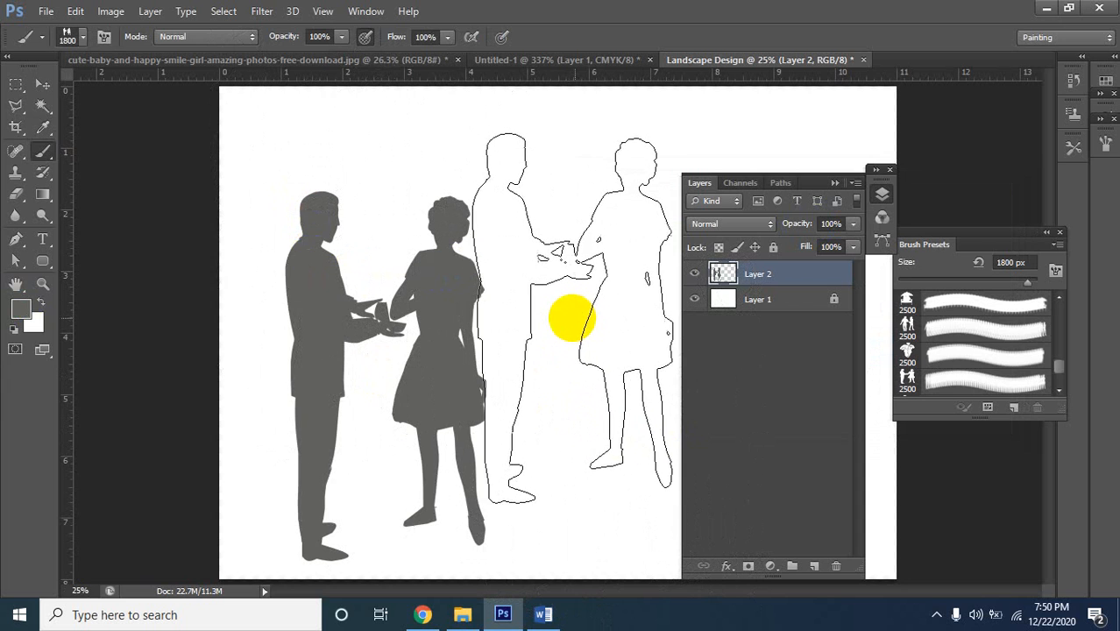
left_click(589, 310)
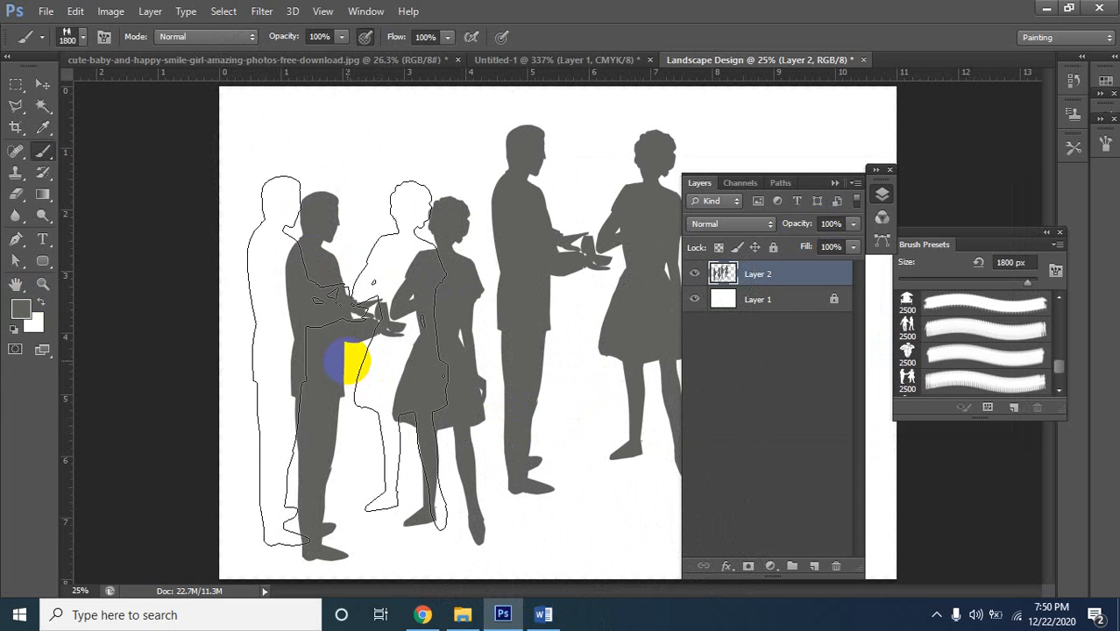
key("ctrl+z")
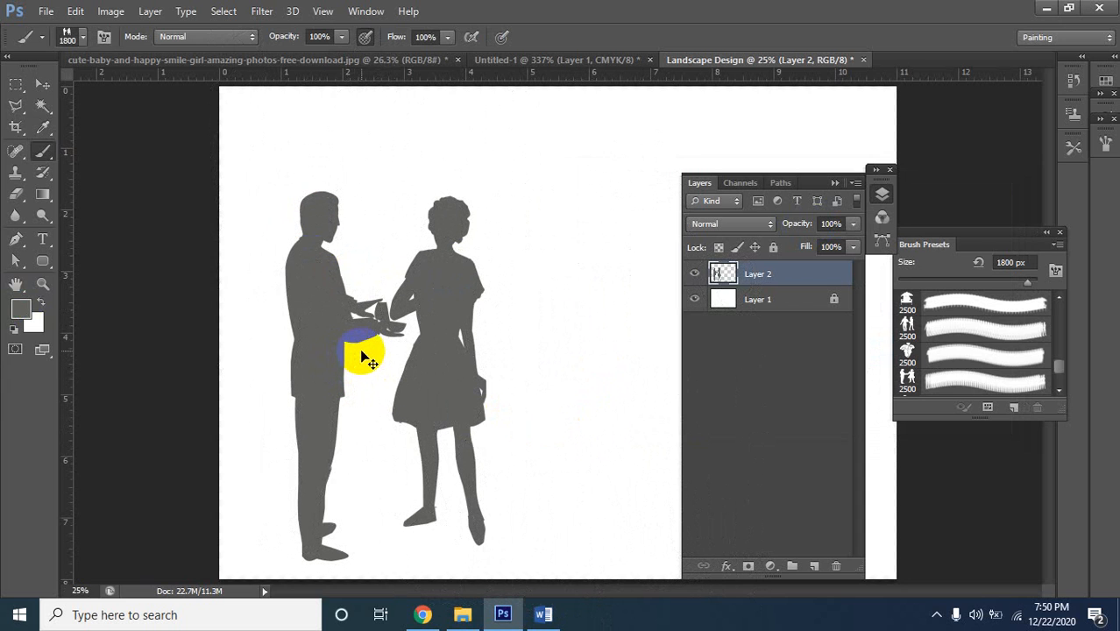
key("ctrl+z")
key("ctrl+alt+z")
key("ctrl+alt+z")
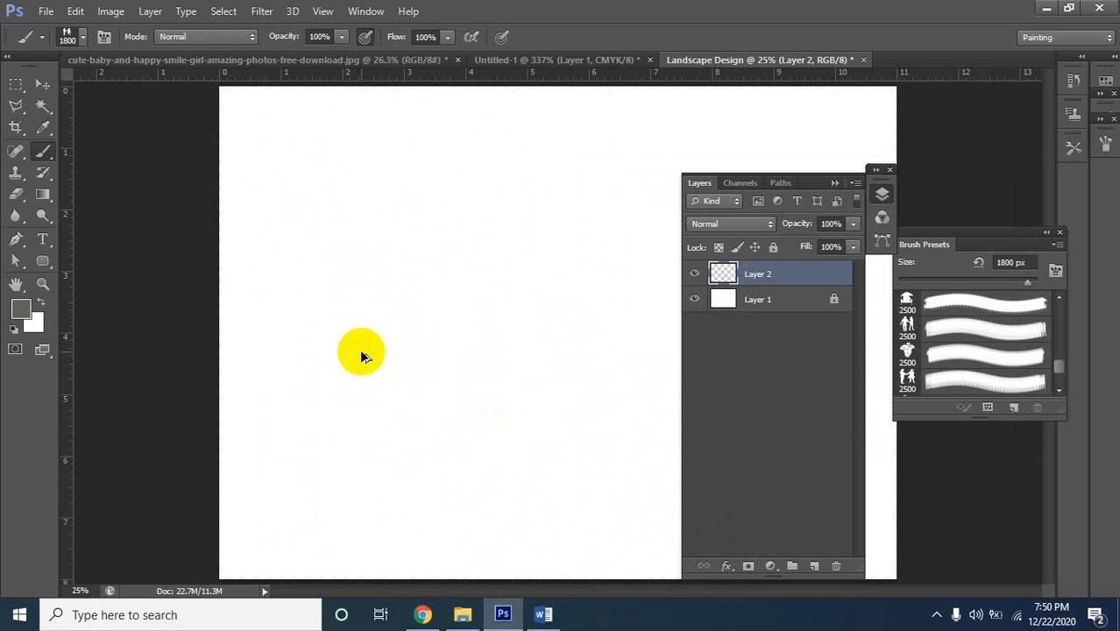
left_click(943, 333)
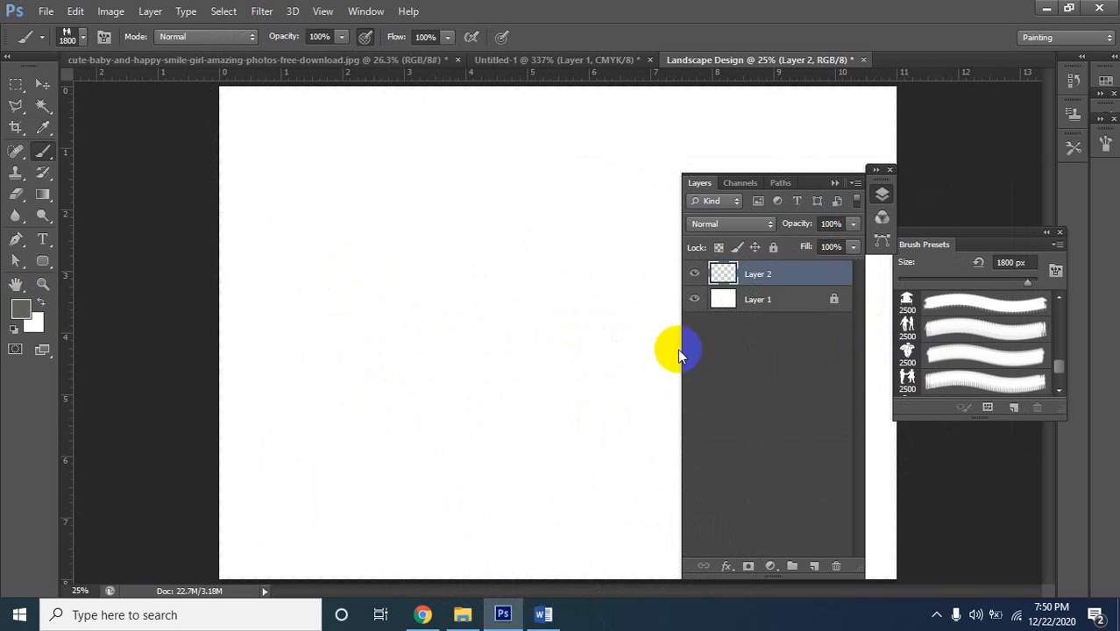
left_click(45, 11)
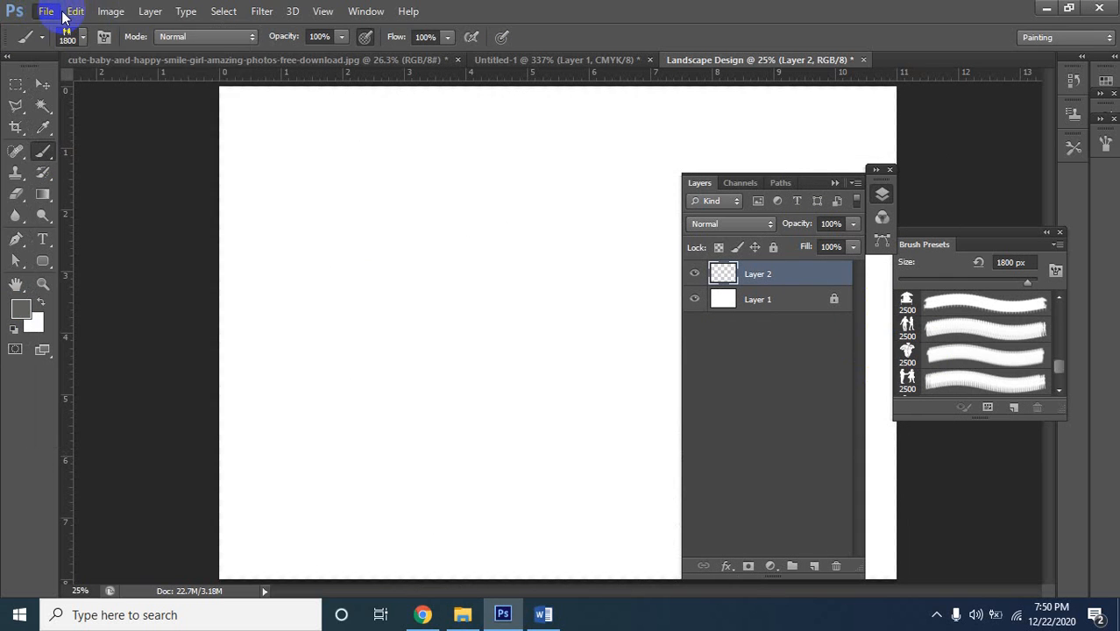
left_click(76, 11)
Load the birds brush file from the birds folder inside the Brash folder into the brush presets
left_click(84, 37)
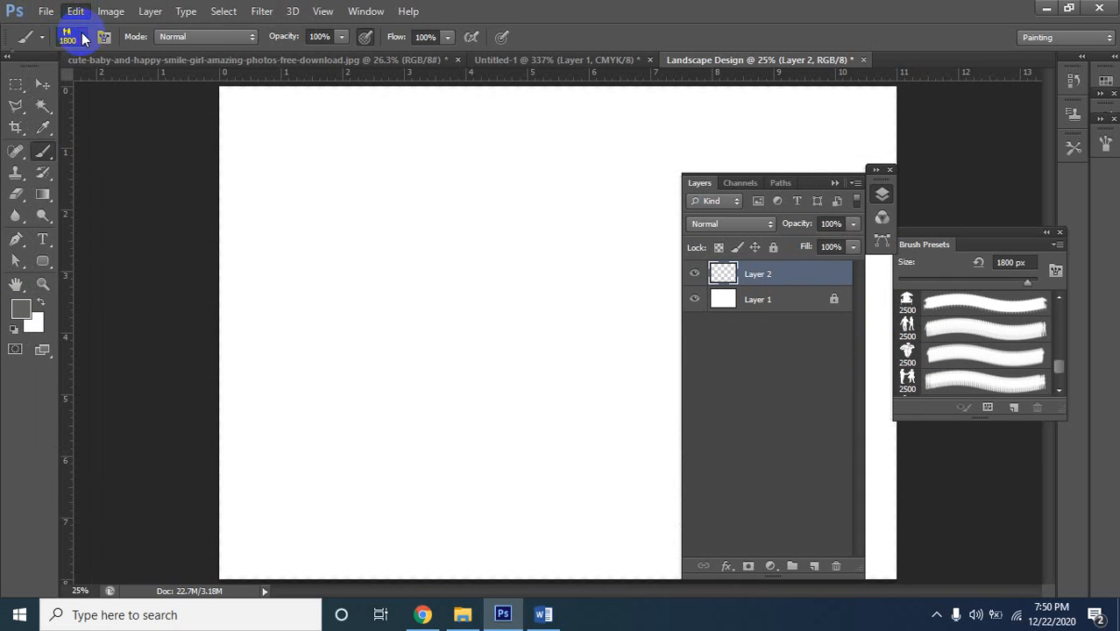
left_click(83, 36)
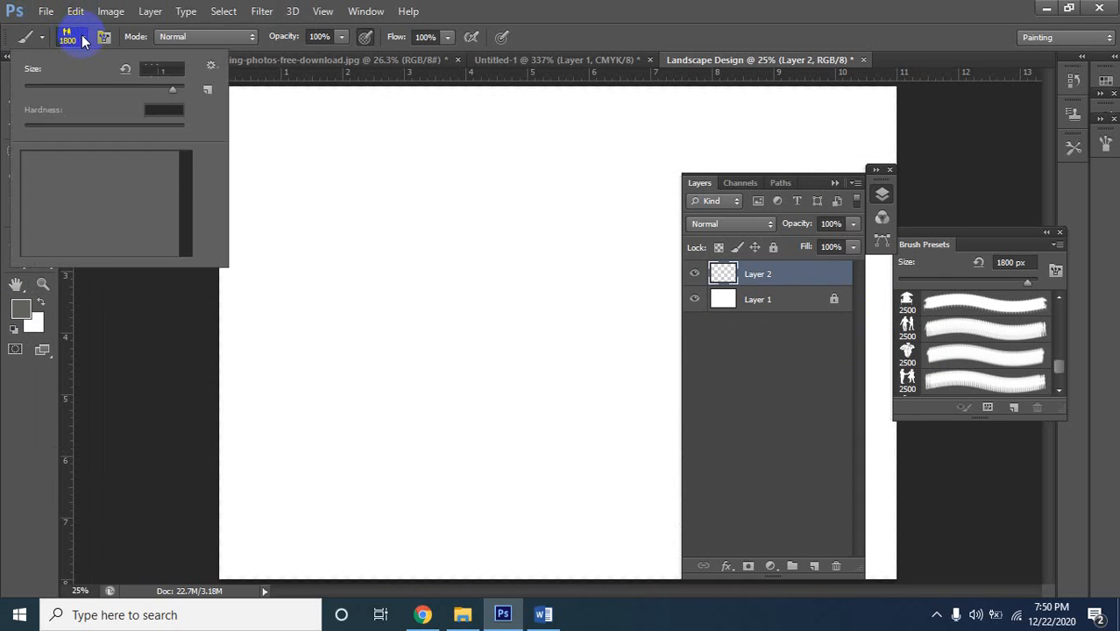
left_click(209, 72)
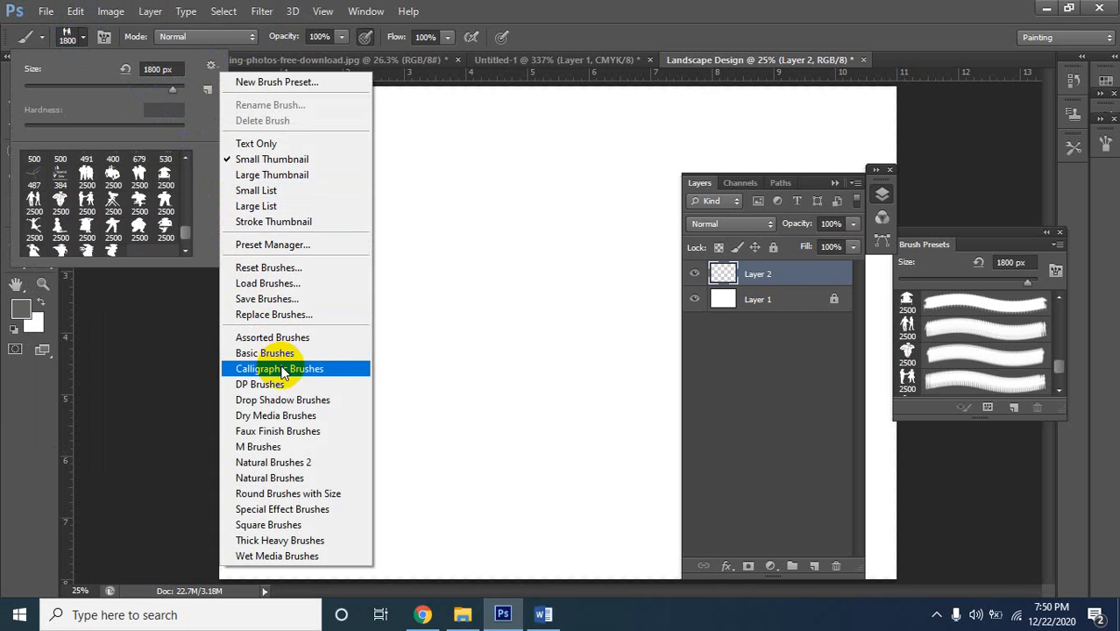
left_click(270, 285)
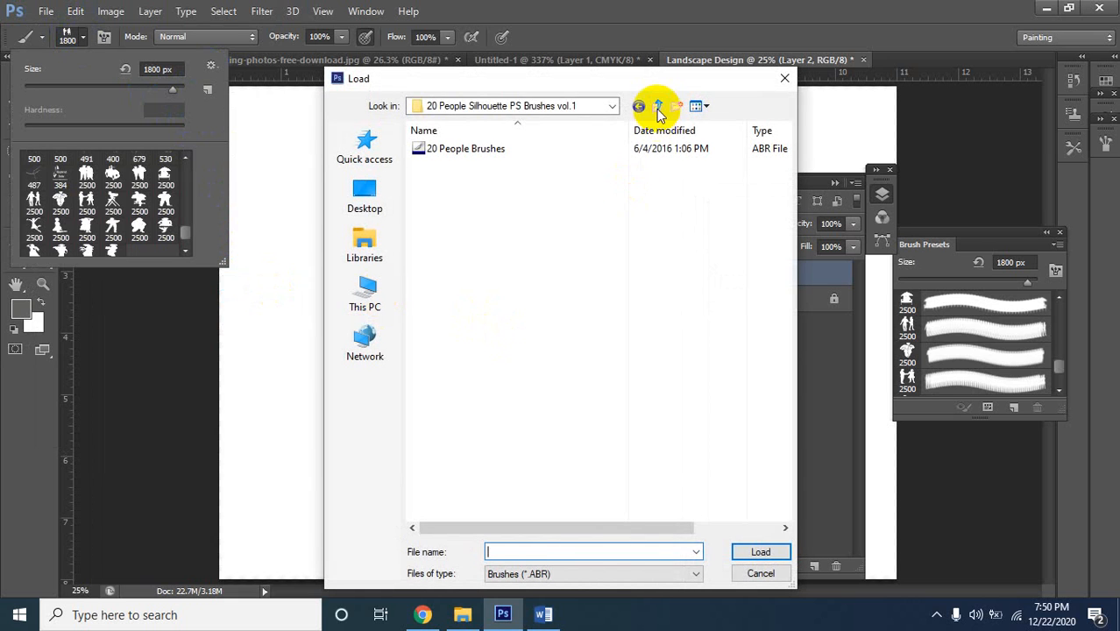
left_click(658, 106)
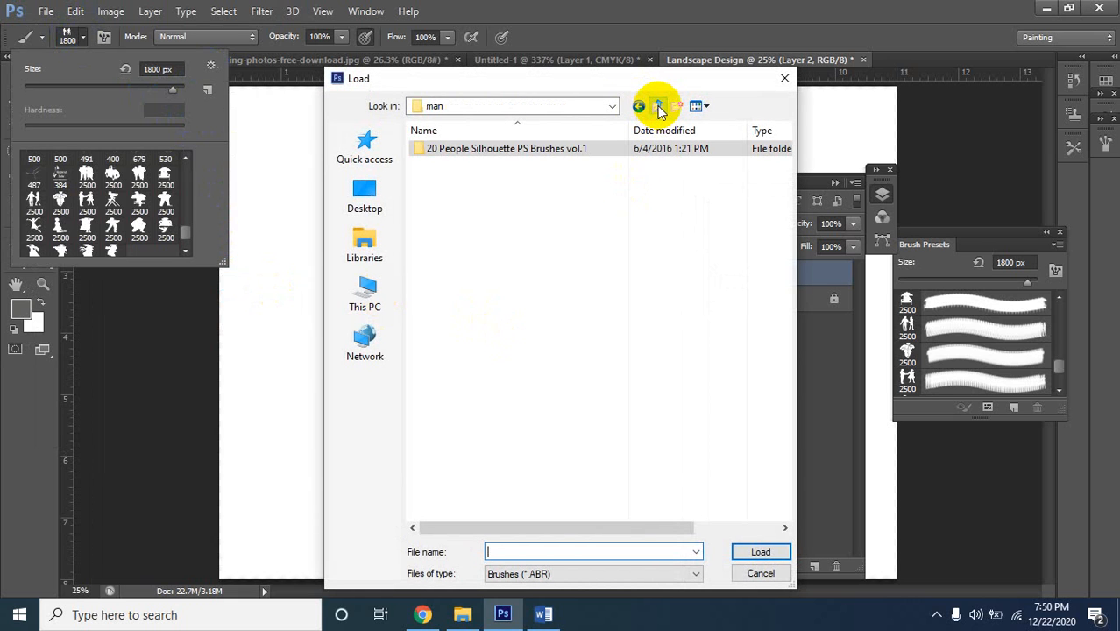
left_click(658, 106)
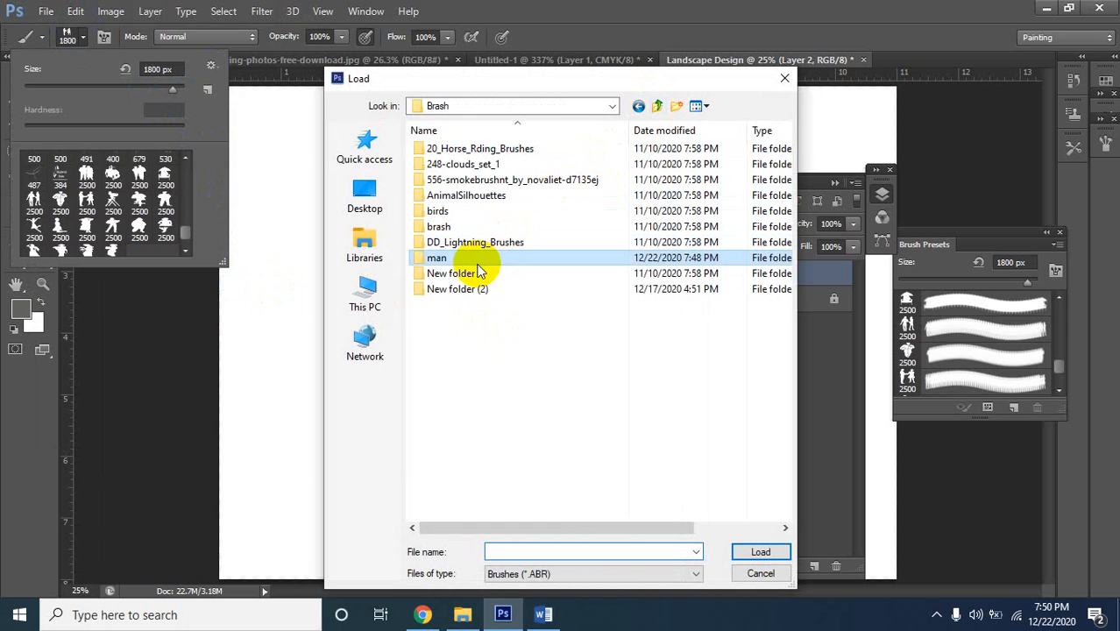
double_click(459, 215)
left_click(448, 149)
double_click(450, 150)
left_click(446, 152)
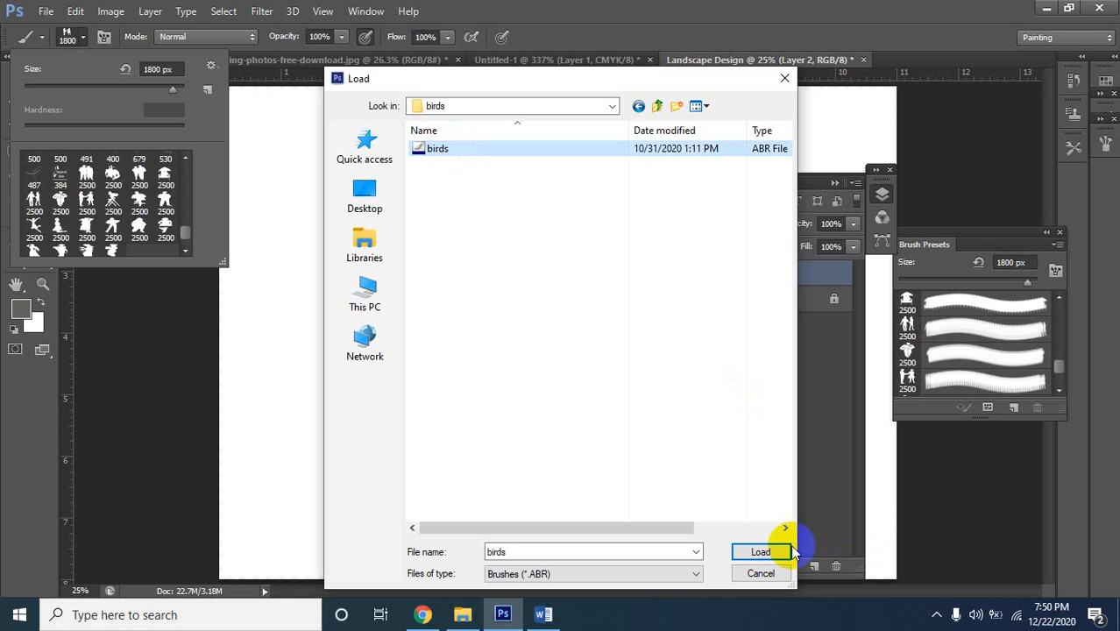
left_click(761, 551)
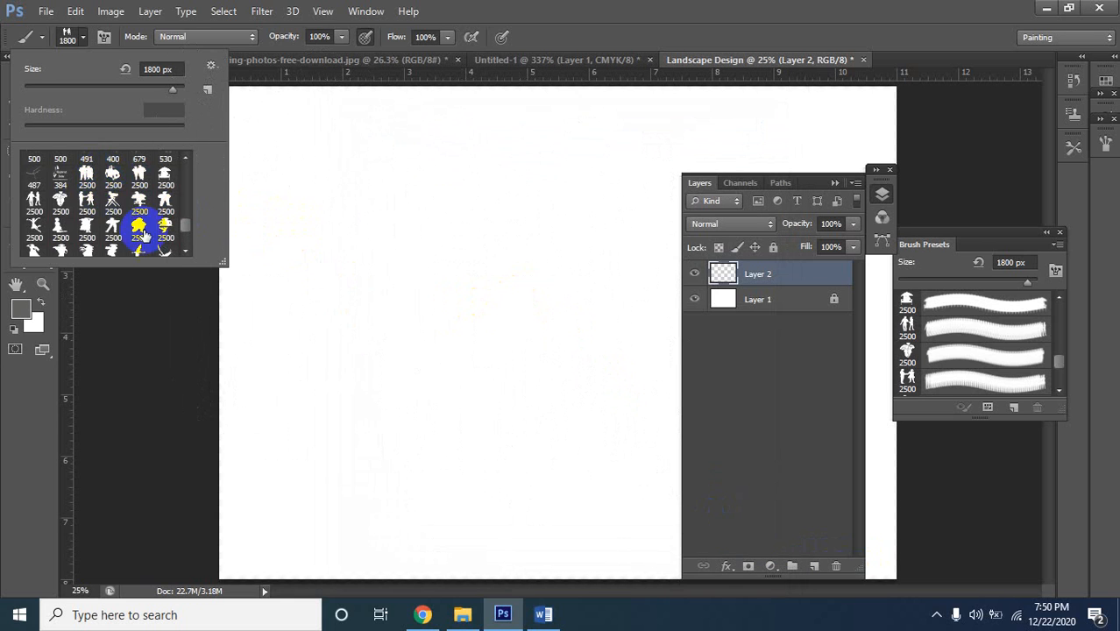
Try the 1474 px standing bird brush with one gray stamp on Layer 2, and undo the stamp
scroll(143, 219, "down", 10)
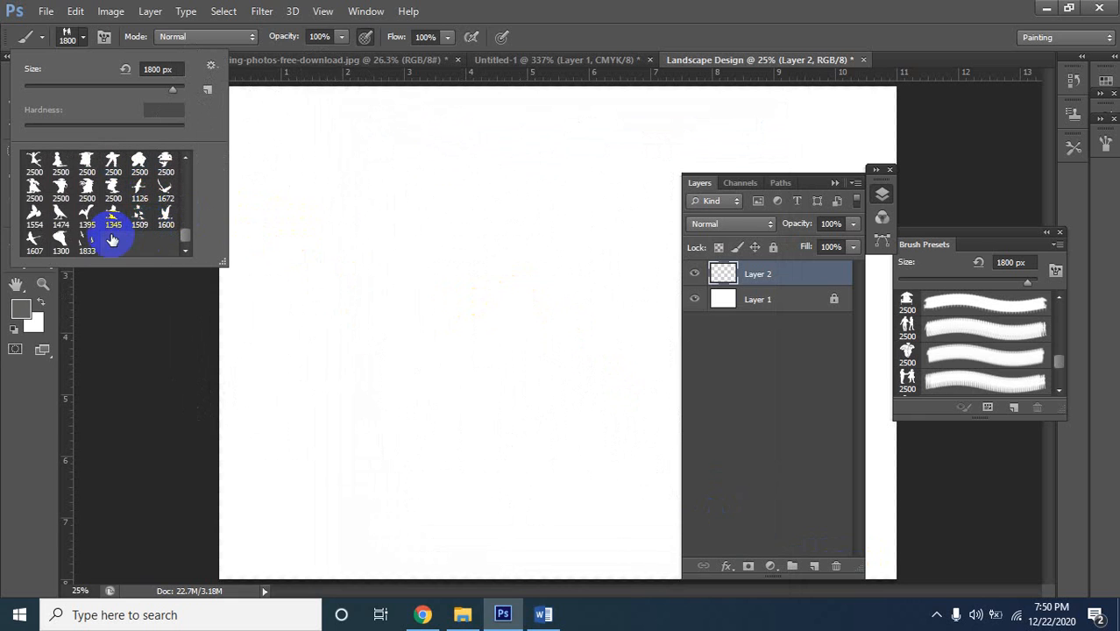
left_click(60, 224)
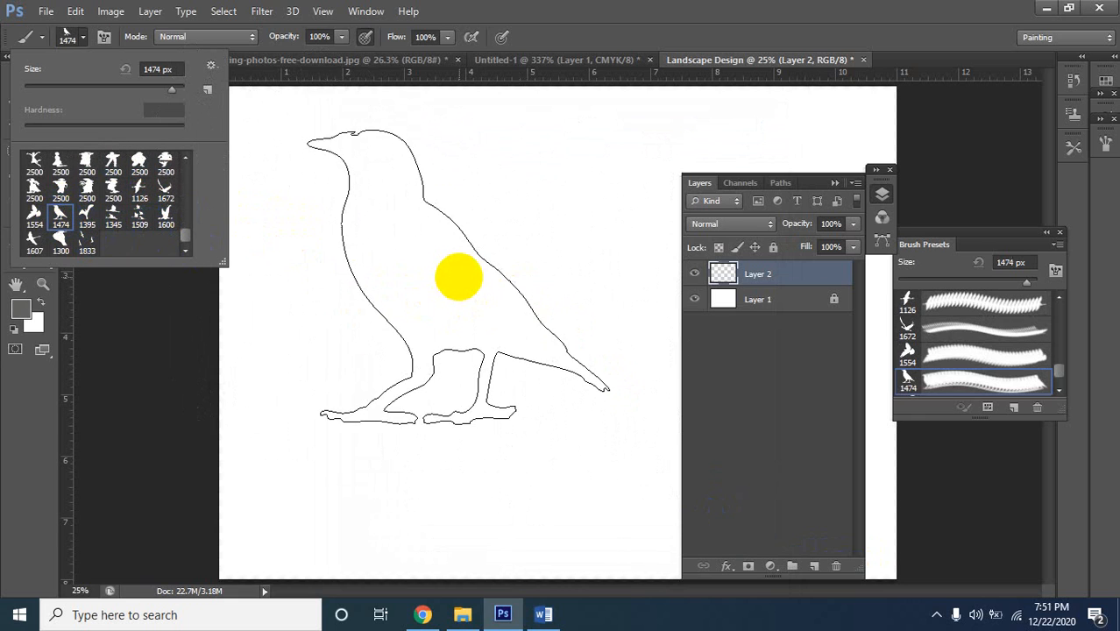
left_click(463, 272)
left_click(466, 270)
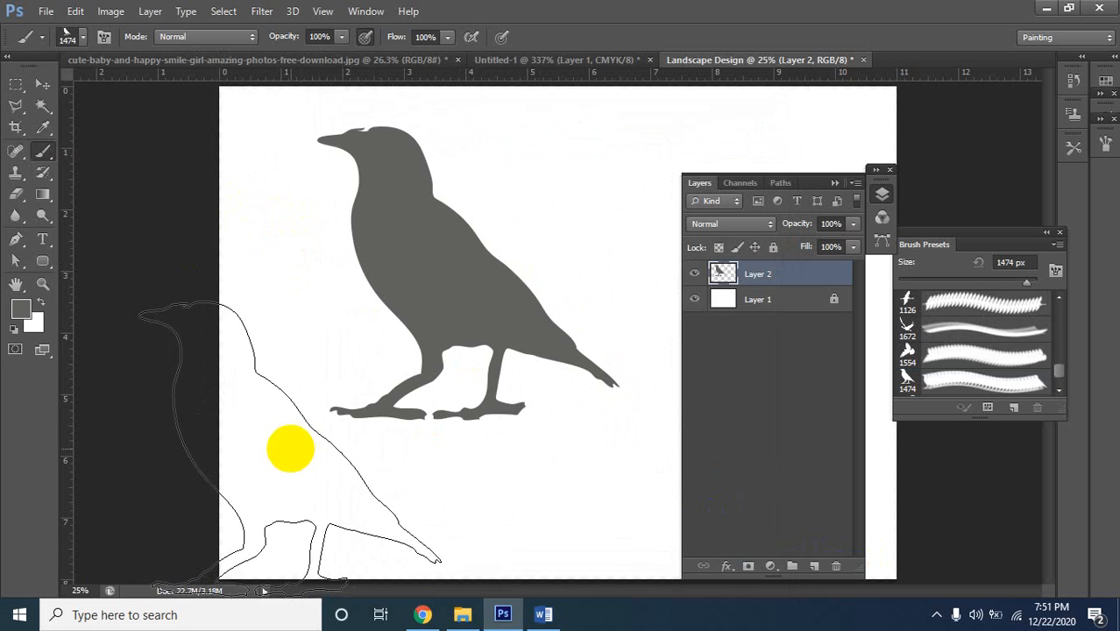
key("ctrl+z")
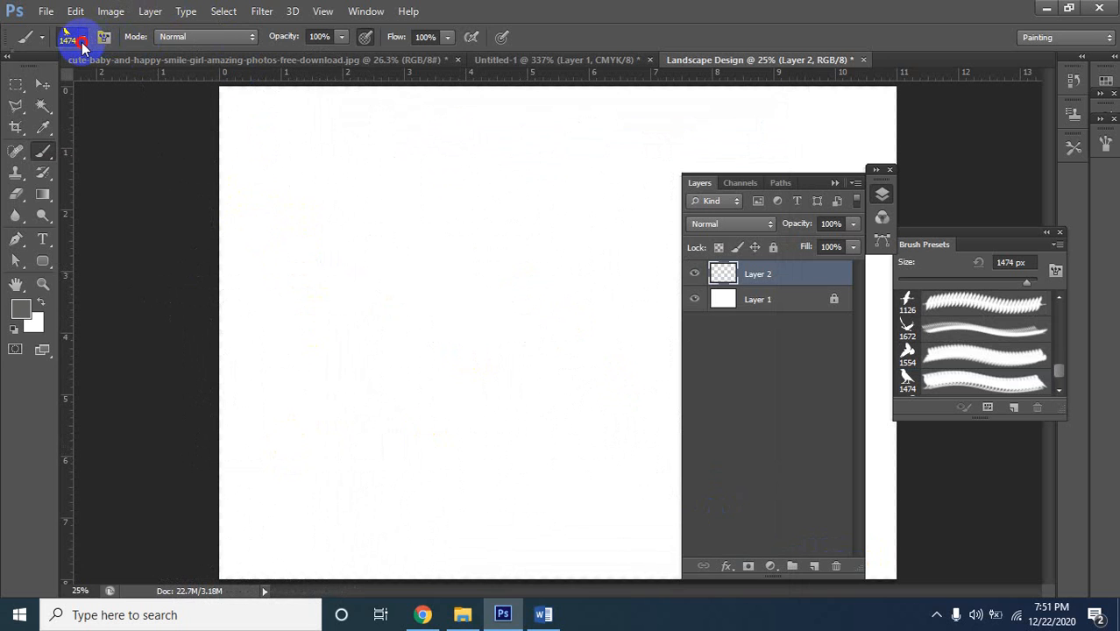
Choose the 1672 px flying bird brush, try painting overlapping gray birds on Layer 2, and undo the painting
left_click(81, 42)
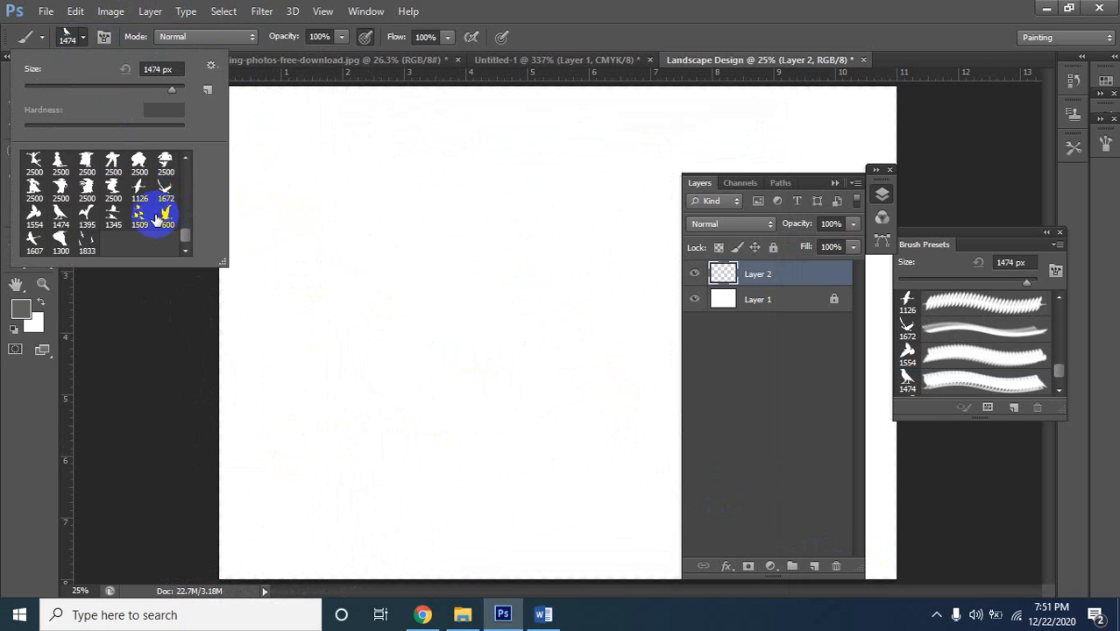
left_click(164, 191)
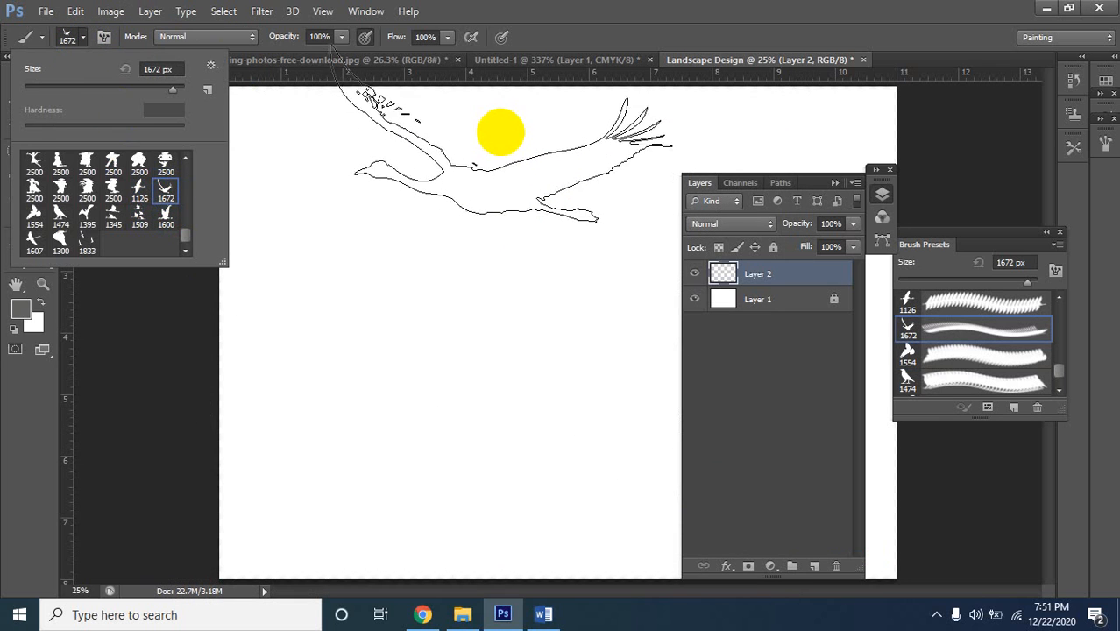
mouse_move(460, 251)
left_mouse_down()
mouse_move(417, 336)
mouse_move(382, 361)
mouse_move(462, 322)
left_mouse_up()
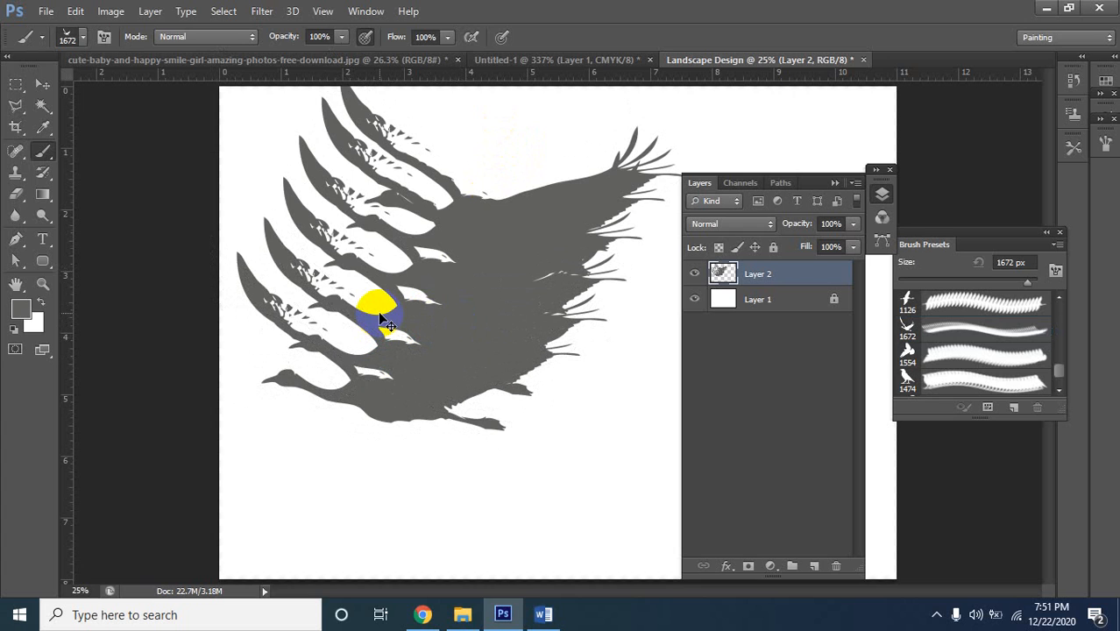
key("ctrl+z")
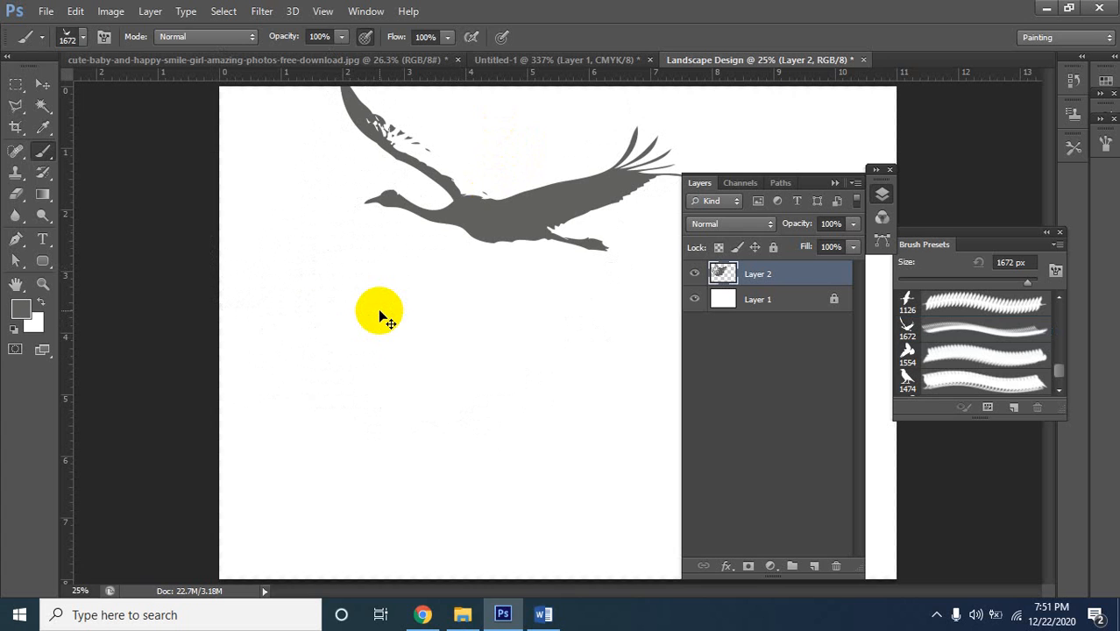
key("ctrl+z")
key("ctrl+z")
key("ctrl+z")
Stamp two separate gray flying birds on Layer 2 with the 1672 px brush
left_click(477, 198)
left_click(377, 331)
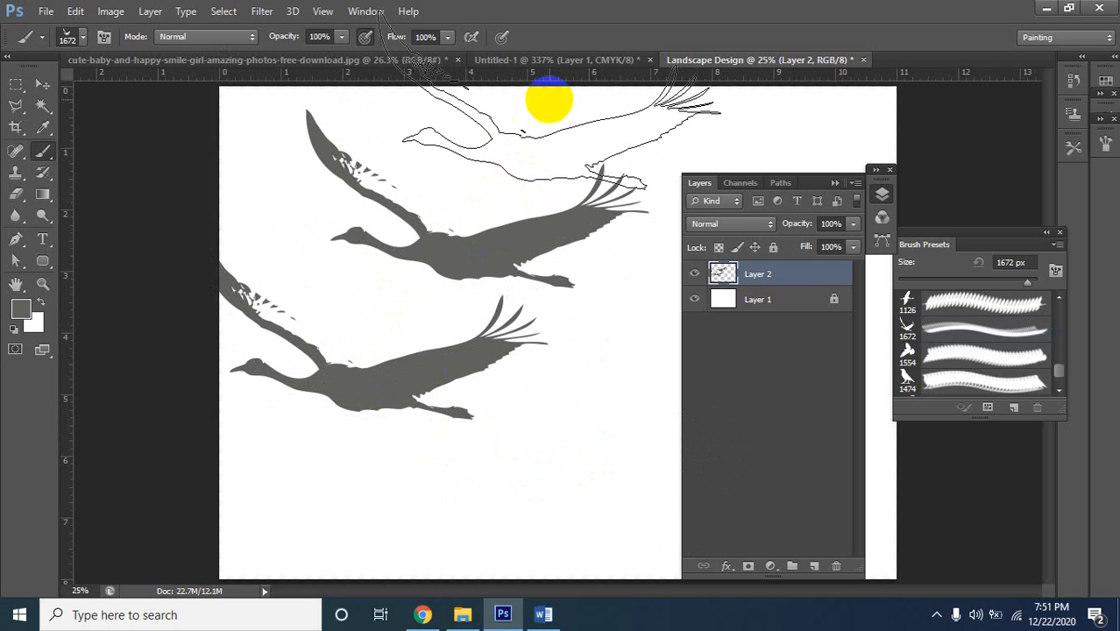
Reduce the flying bird brush to 100 px, try a small stamp, and undo all bird stamps on Layer 2
key("bracketleft")
key("bracketleft")
key("bracketleft")
key("bracketleft")
key("bracketleft")
key("bracketleft")
key("bracketleft")
key("bracketleft")
key("bracketleft")
key("bracketleft")
key("bracketleft")
key("bracketleft")
key("bracketleft")
key("bracketleft")
key("bracketleft")
key("bracketleft")
key("bracketleft")
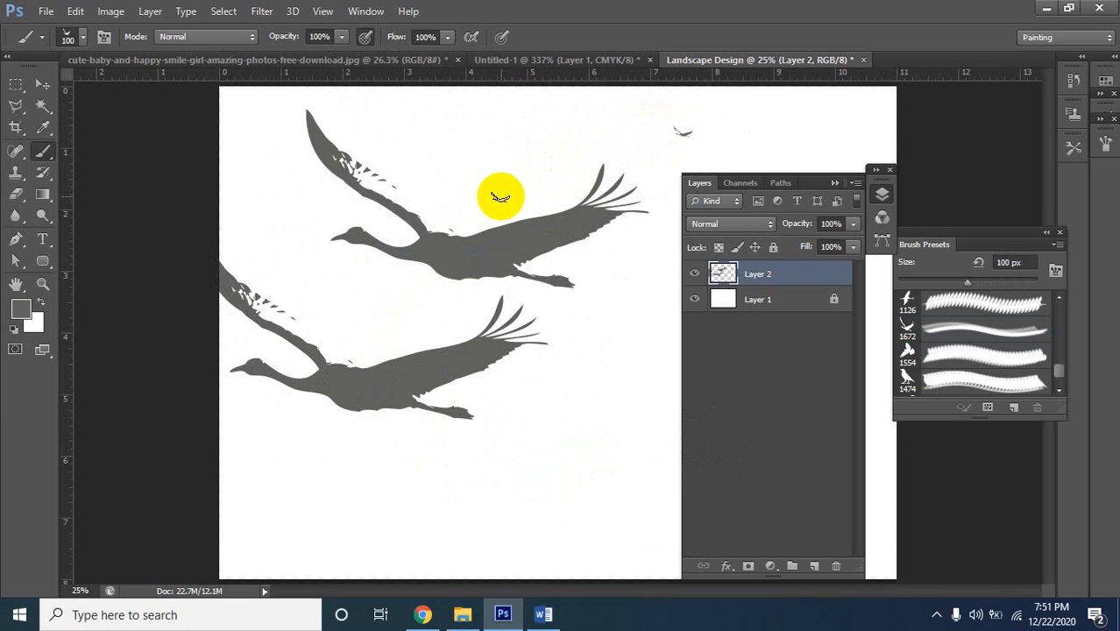
key("ctrl+z")
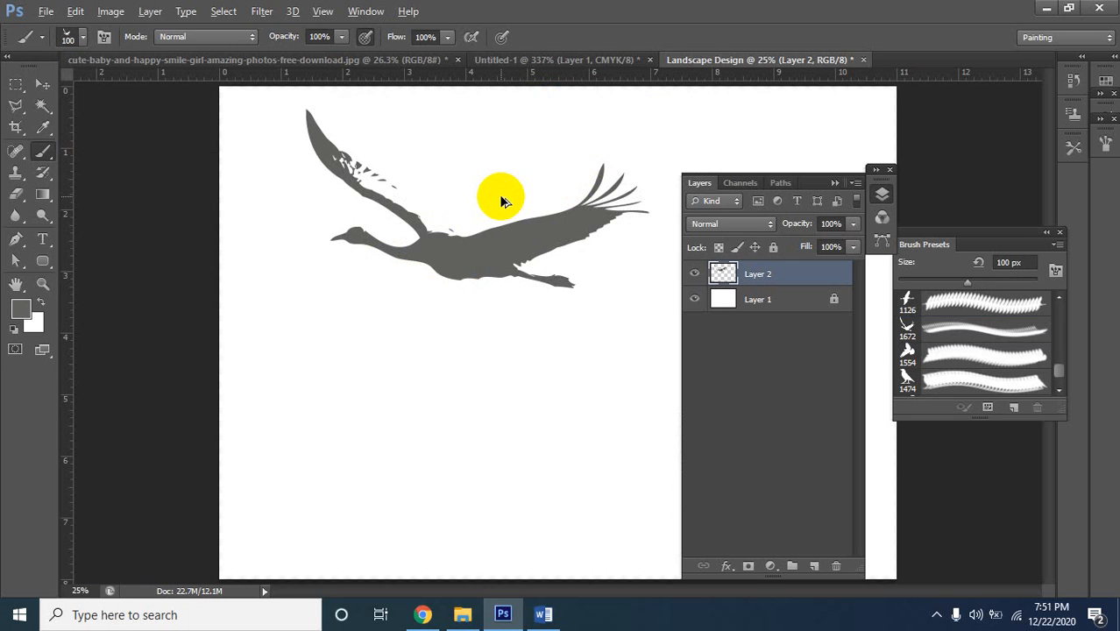
key("ctrl+z")
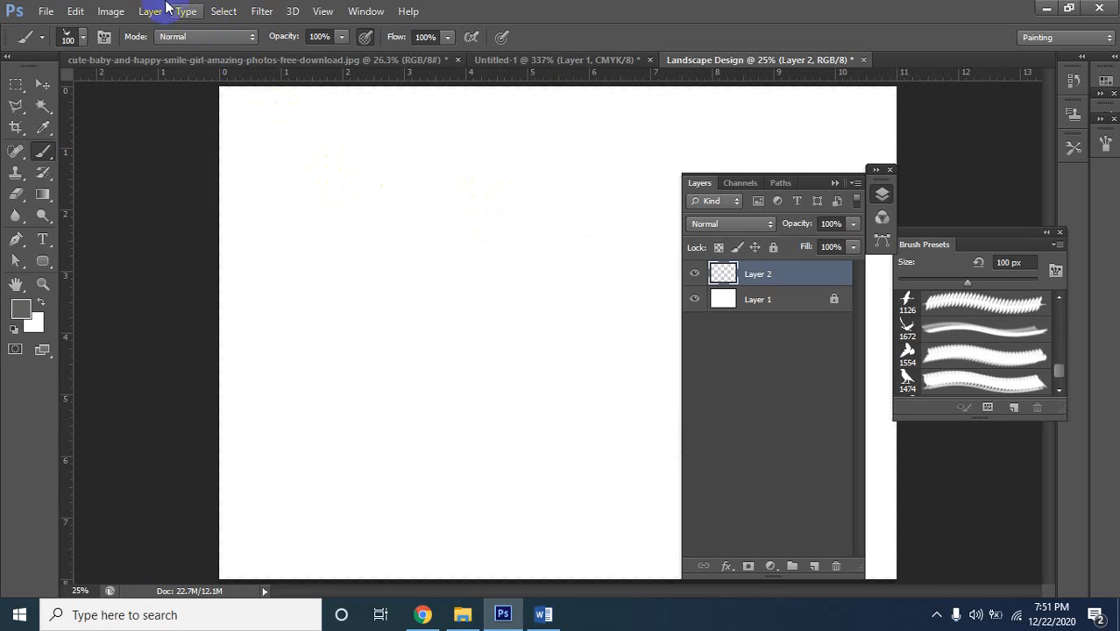
left_click(46, 15)
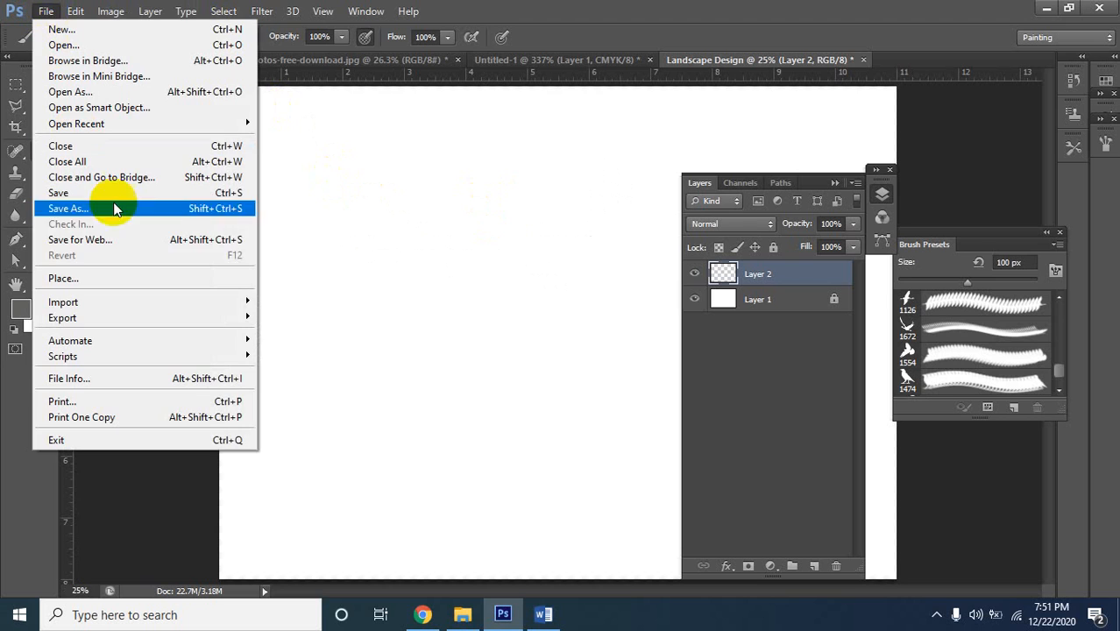
left_click(48, 12)
left_click(68, 16)
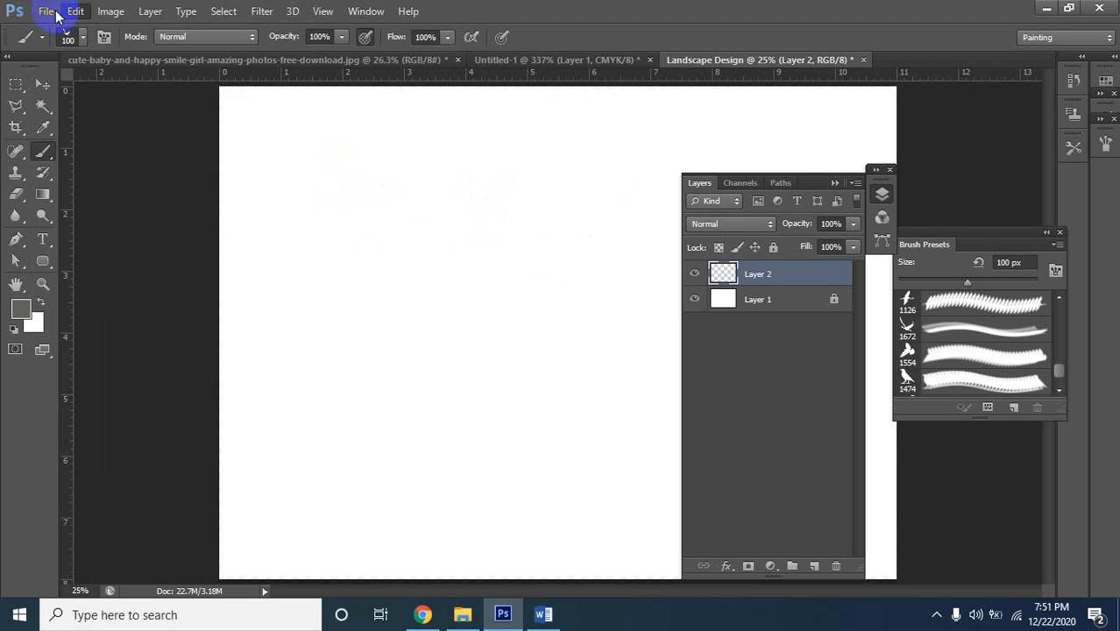
left_click(46, 11)
left_click(75, 10)
Load the animals brush file from the inner AnimalSilhouettes folder inside the Brash folder into the brush presets
left_click(83, 37)
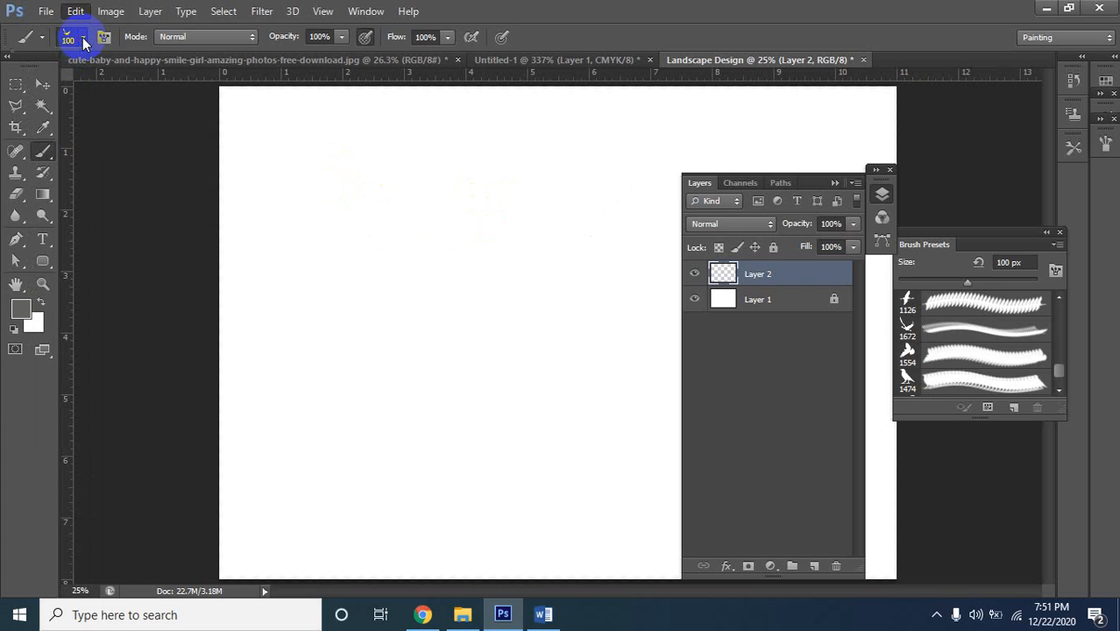
left_click(83, 37)
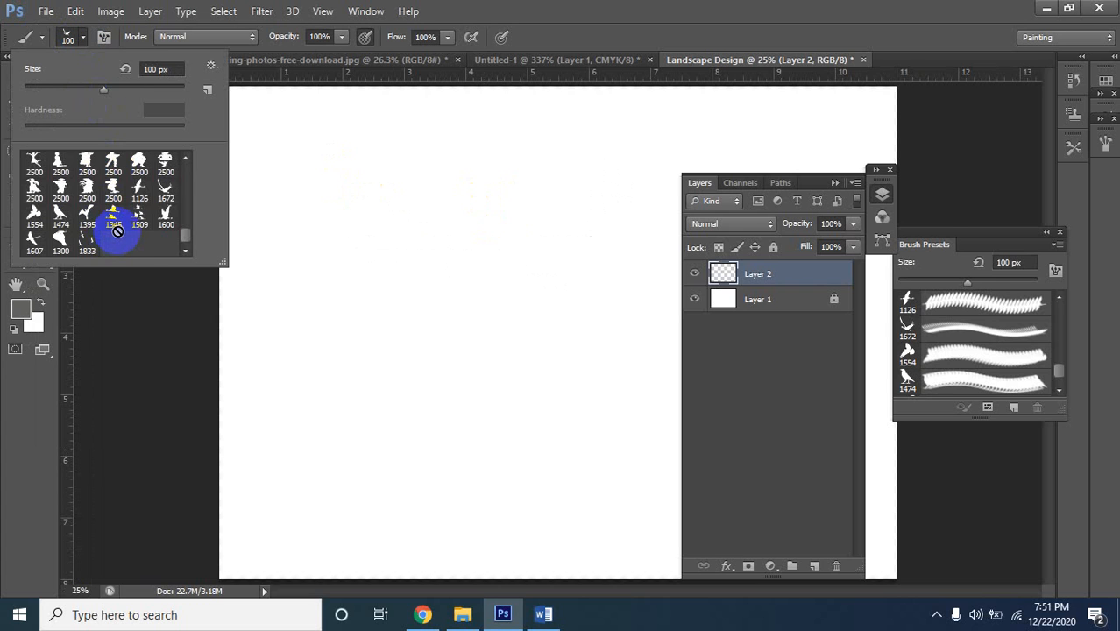
scroll(118, 229, "up", 5)
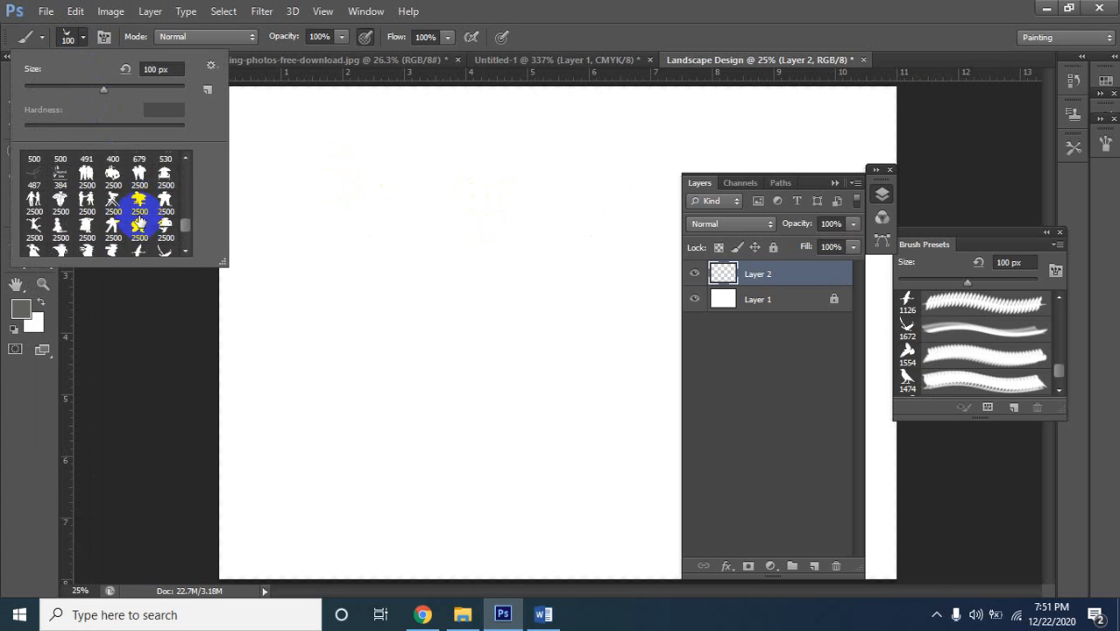
scroll(131, 210, "down", 2)
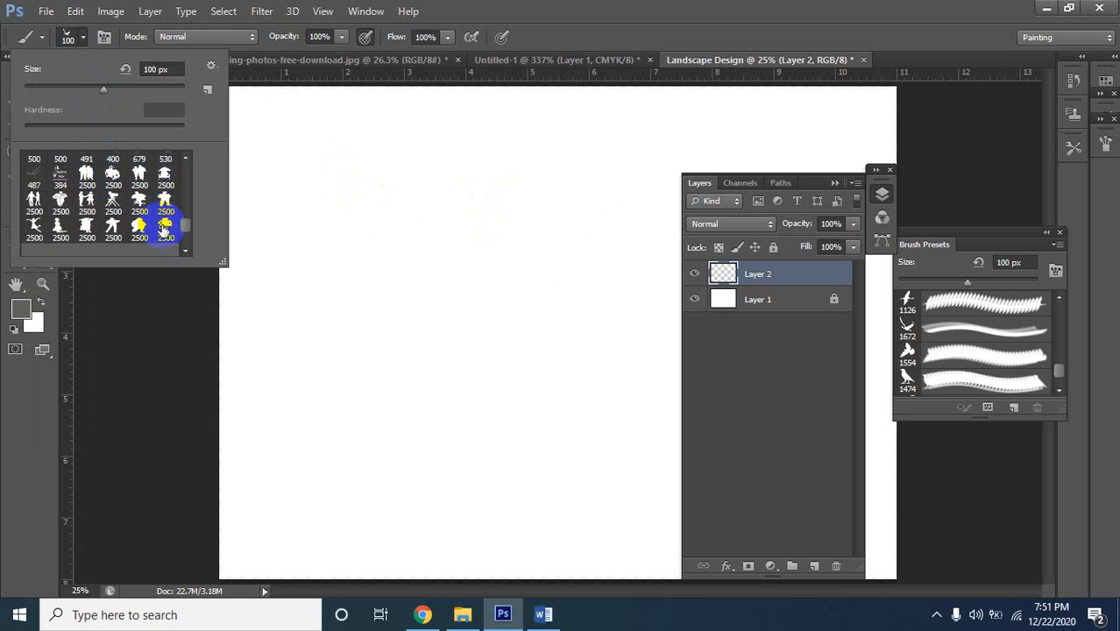
left_click(210, 65)
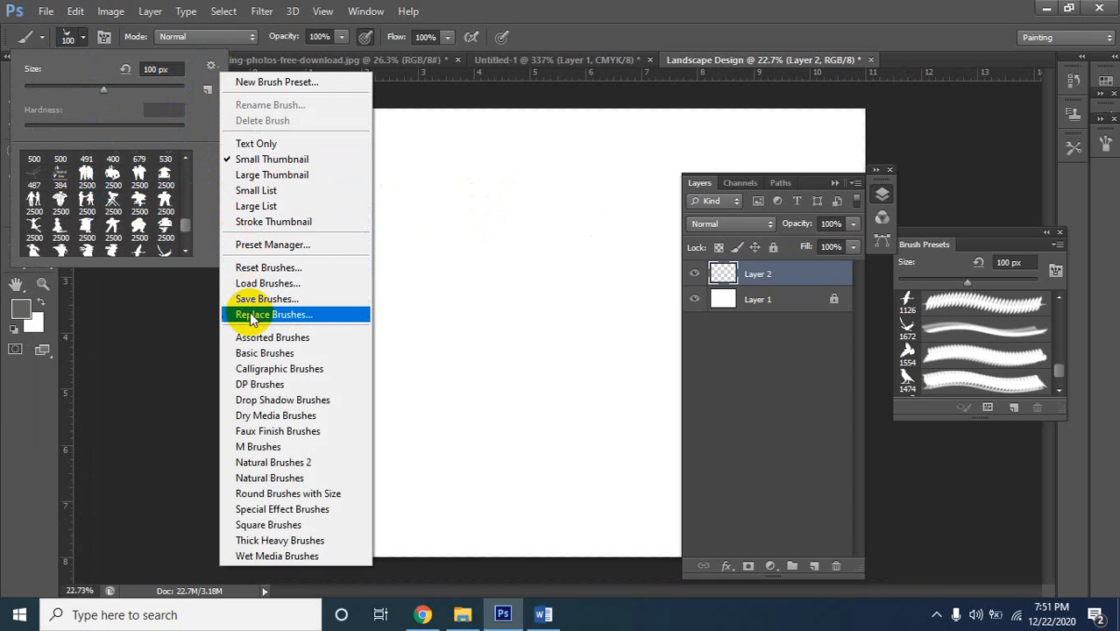
left_click(263, 282)
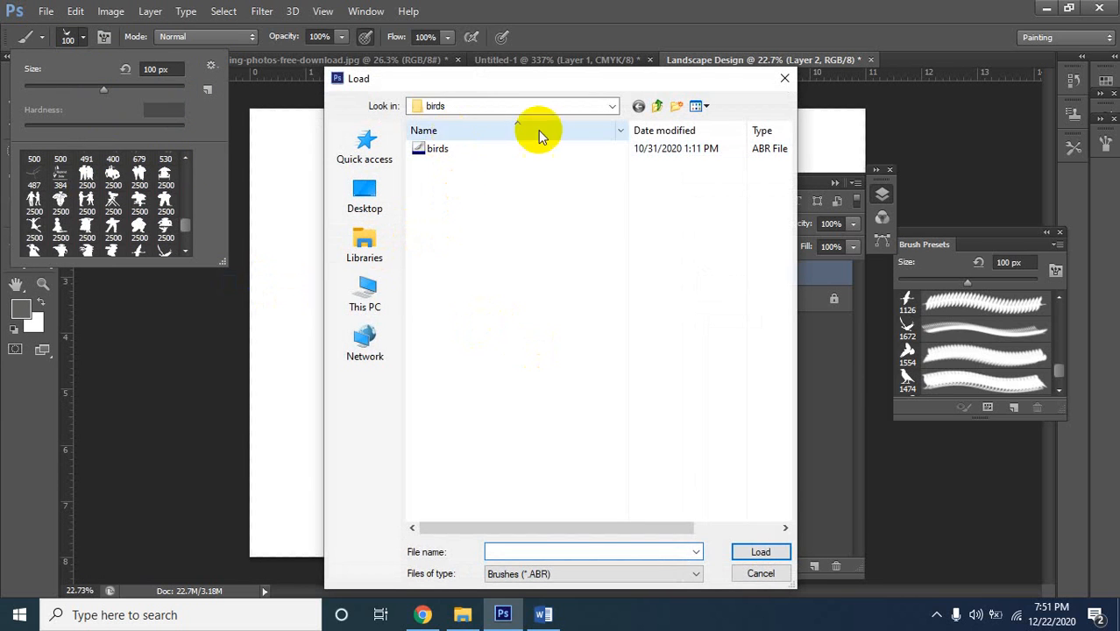
left_click(657, 106)
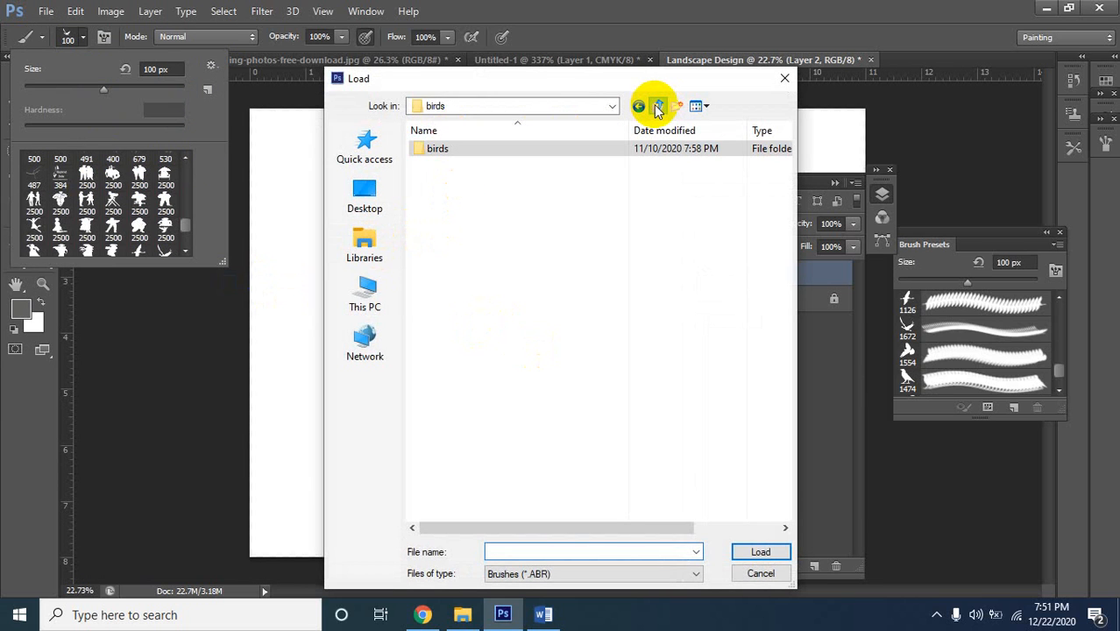
left_click(657, 106)
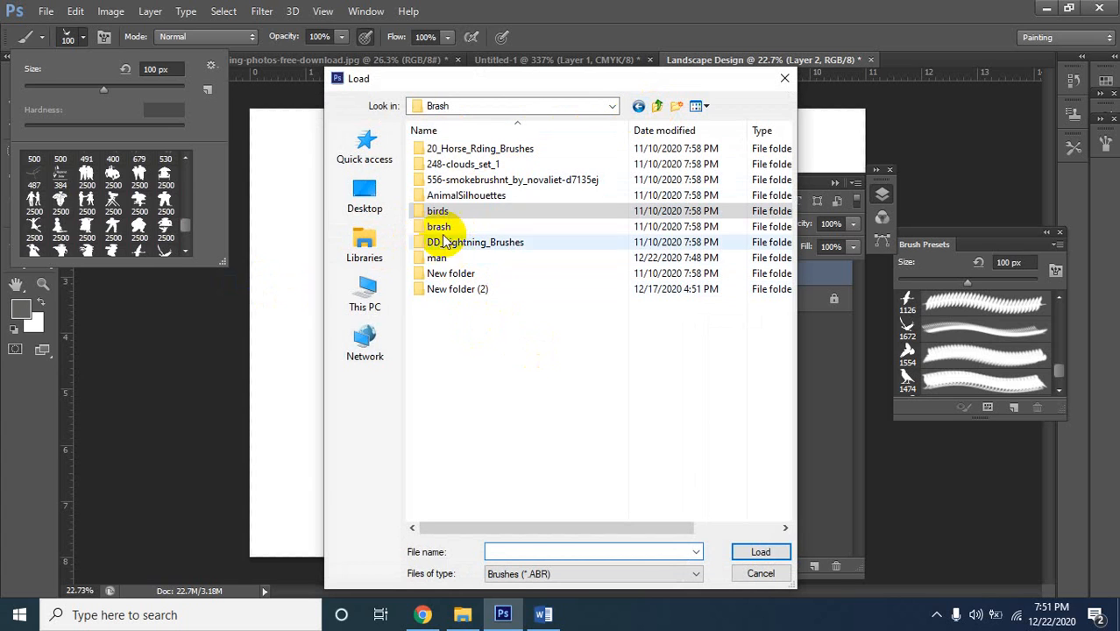
left_click(491, 201)
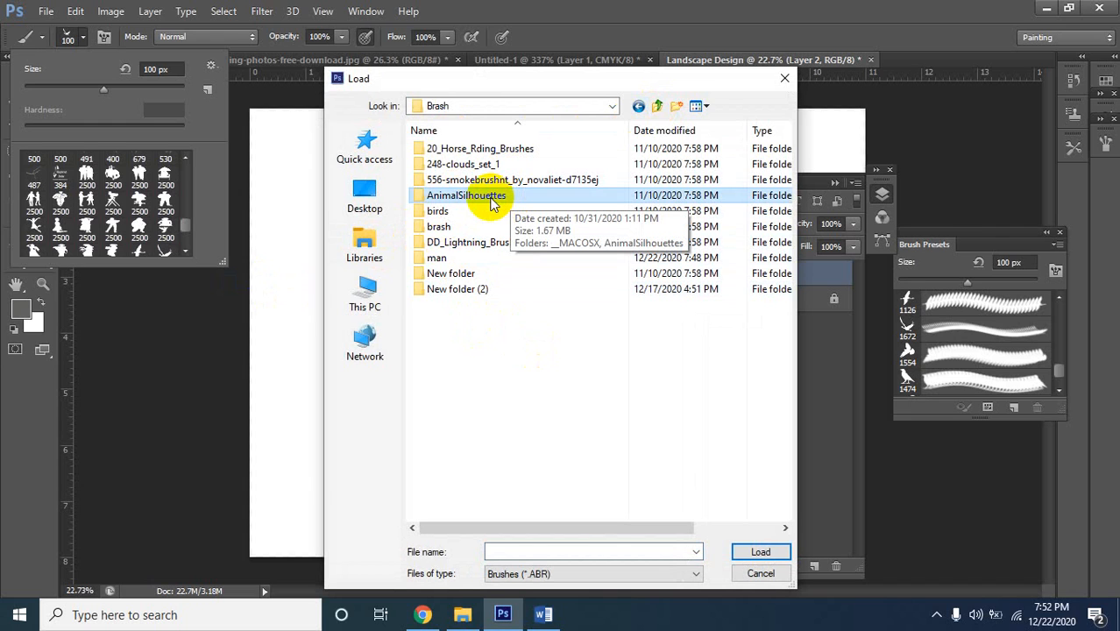
double_click(493, 203)
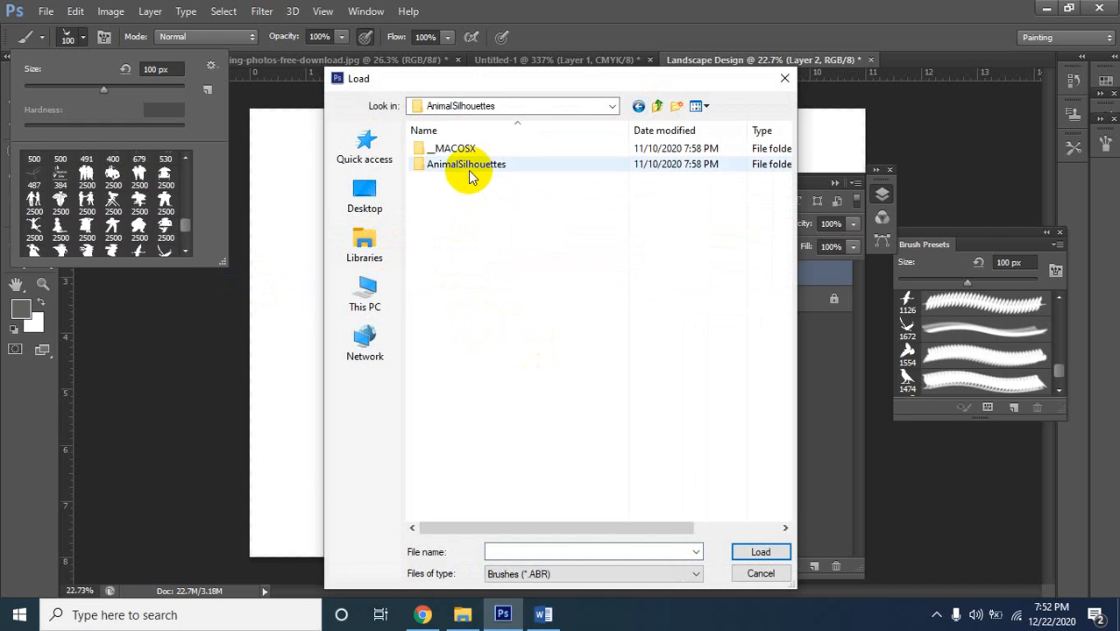
double_click(469, 165)
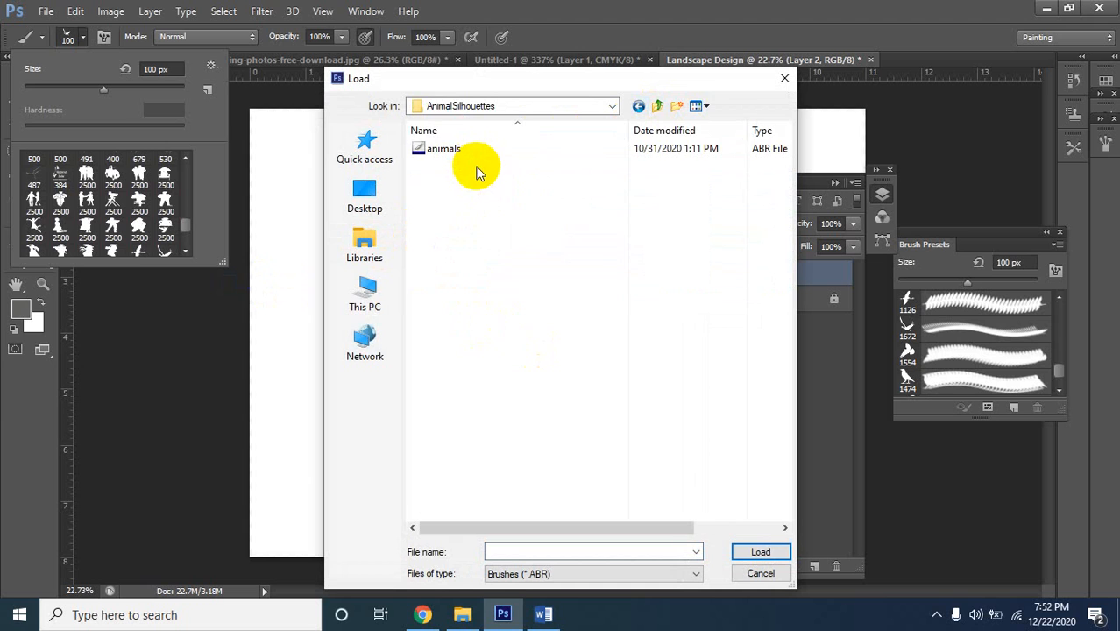
left_click(447, 157)
left_click(752, 552)
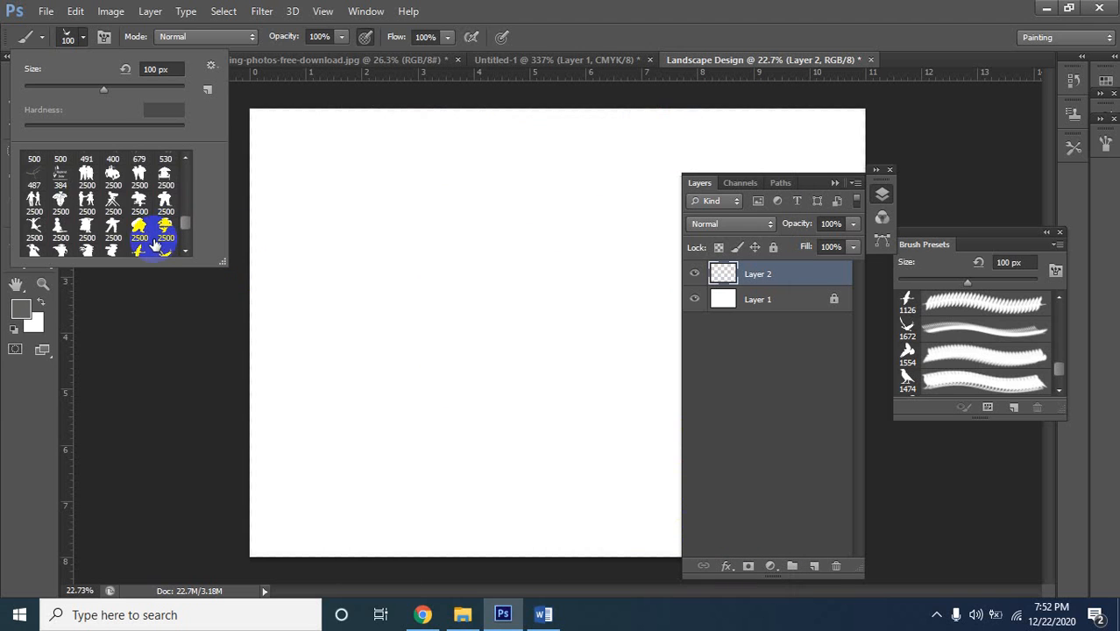
Try the 2449 px antlered deer brush with one gray stamp on Layer 2, and undo the stamp
scroll(96, 180, "down", 5)
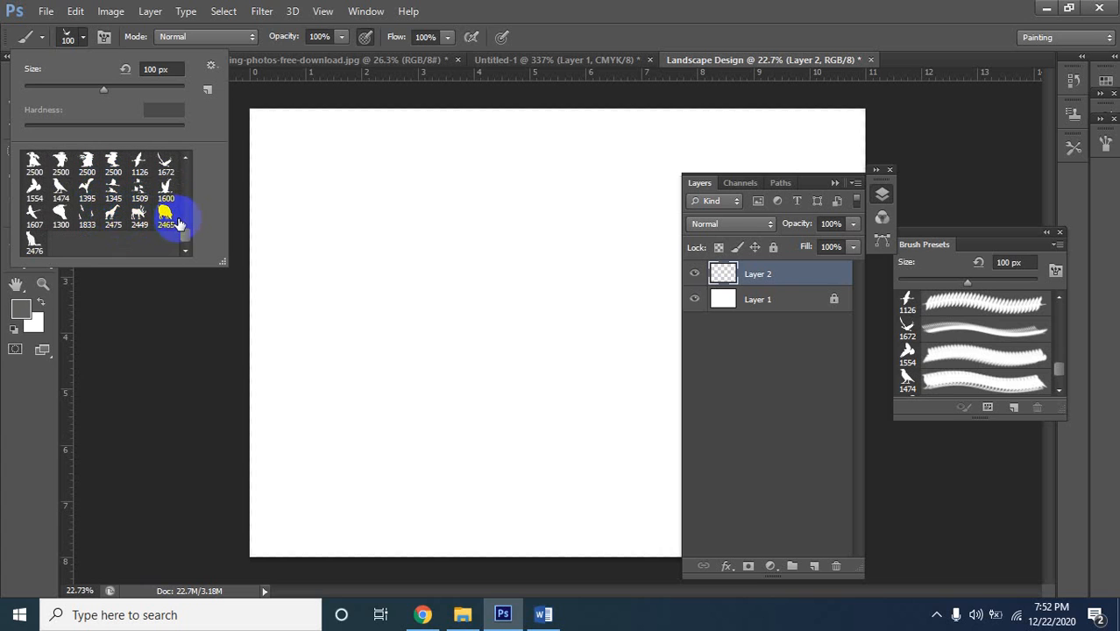
left_click(139, 217)
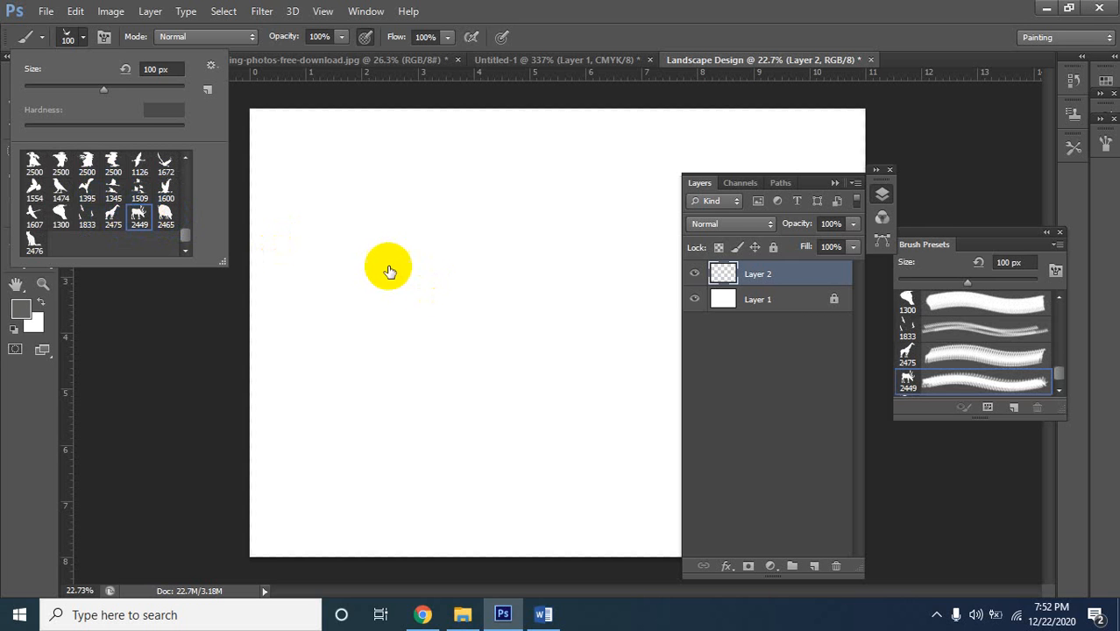
left_click(494, 300)
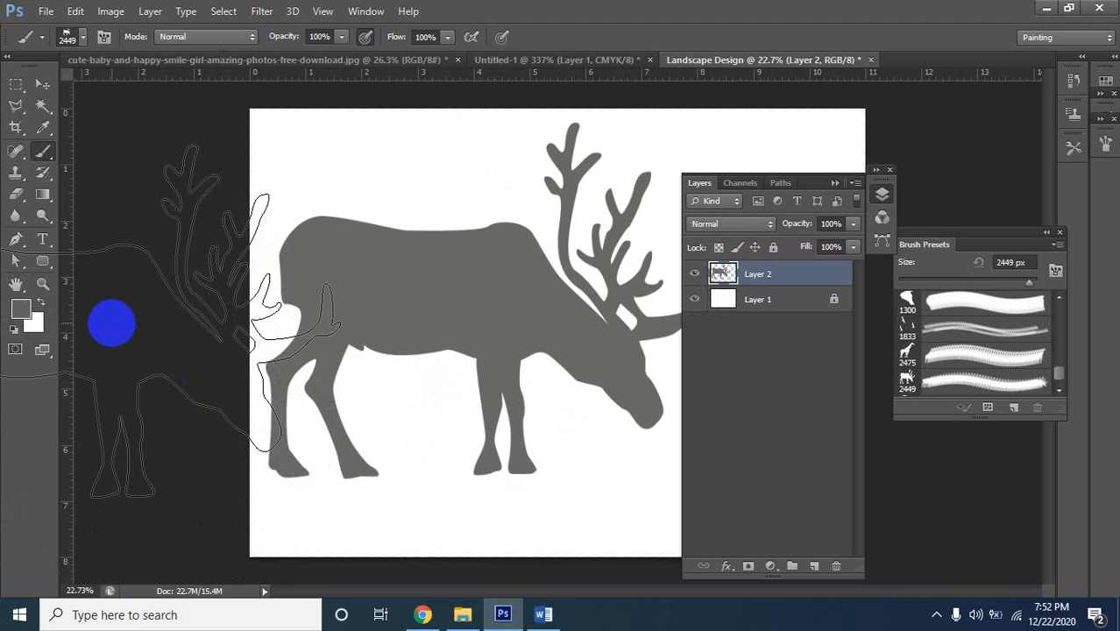
key("ctrl+z")
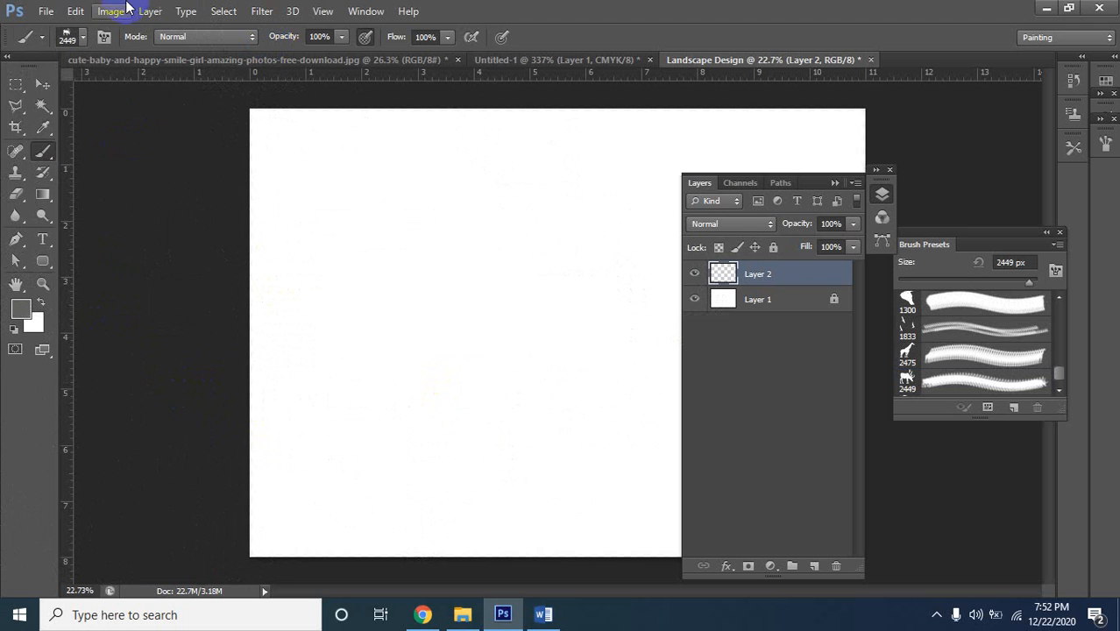
Try the 2476 px sitting cat brush with a gray stamp on Layer 2, and undo the stamp
left_click(81, 41)
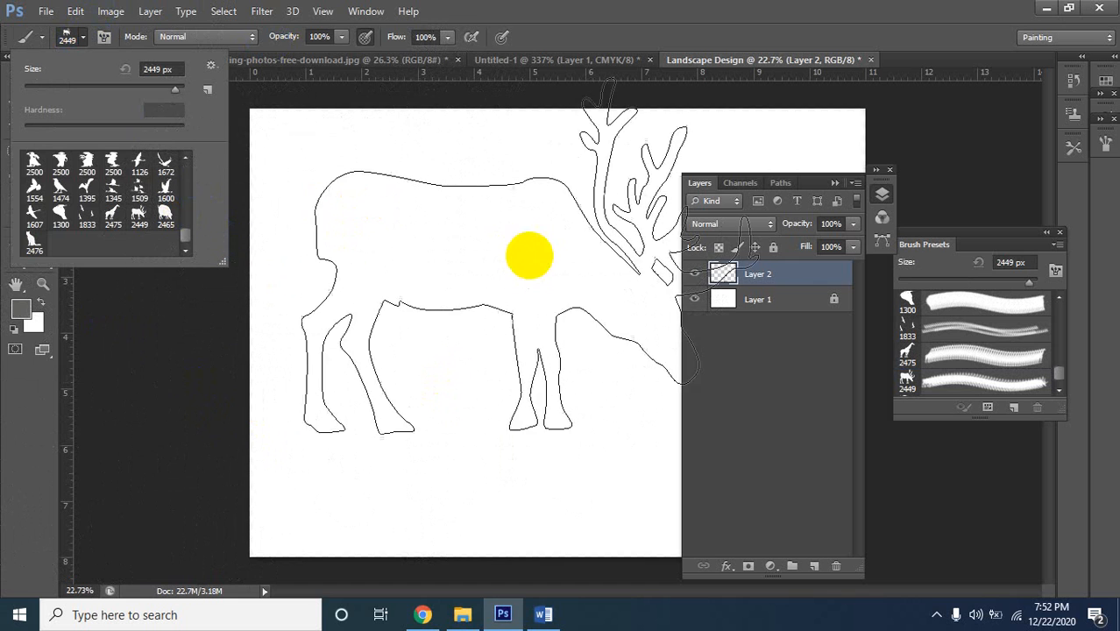
left_click(29, 241)
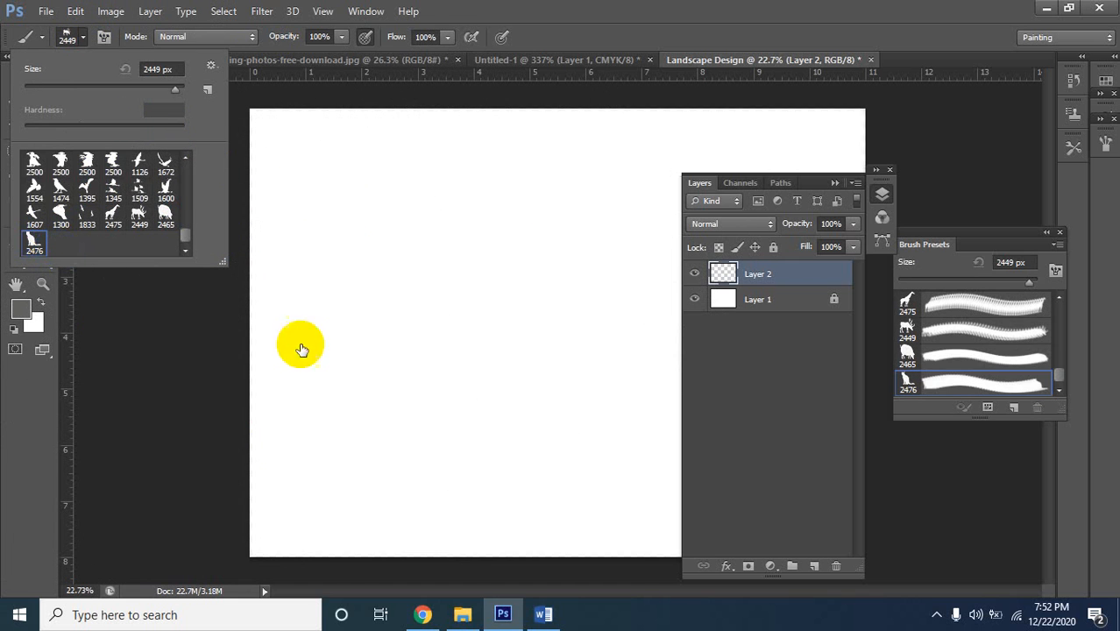
left_click(522, 323)
left_click(521, 323)
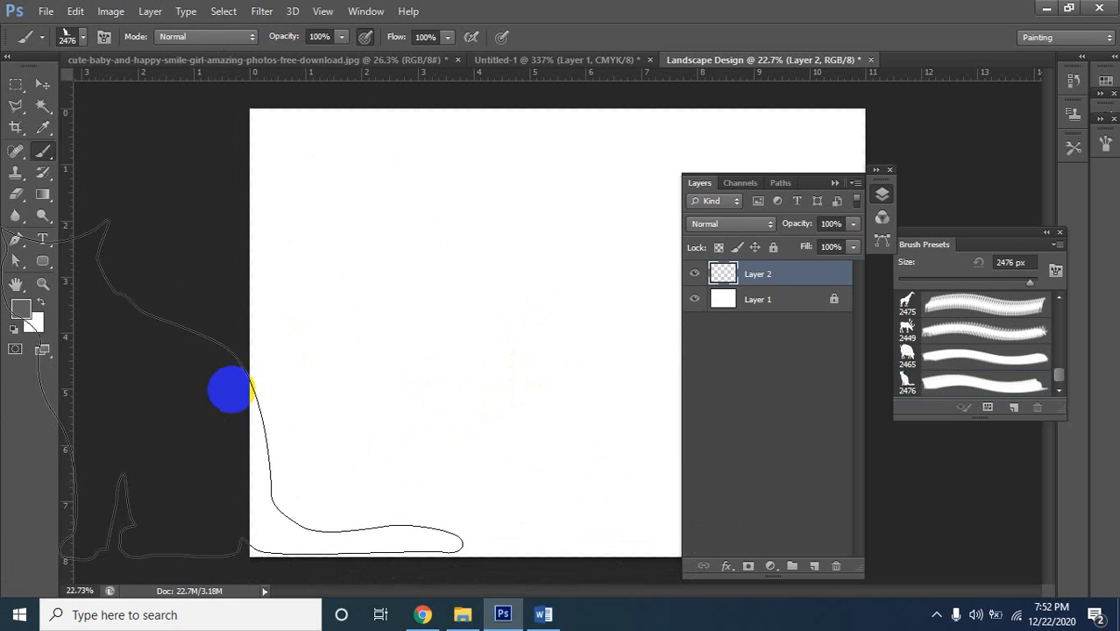
key("ctrl+z")
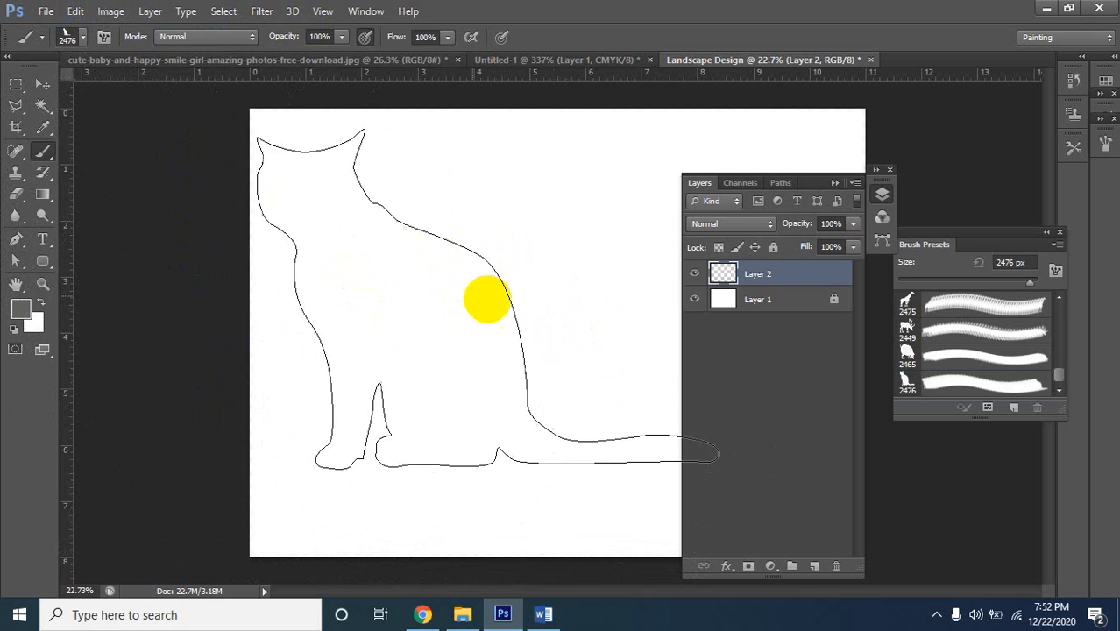
Load the clouds set 1 brush file from the 248-clouds_set_1 folder into the brush presets
left_click(82, 37)
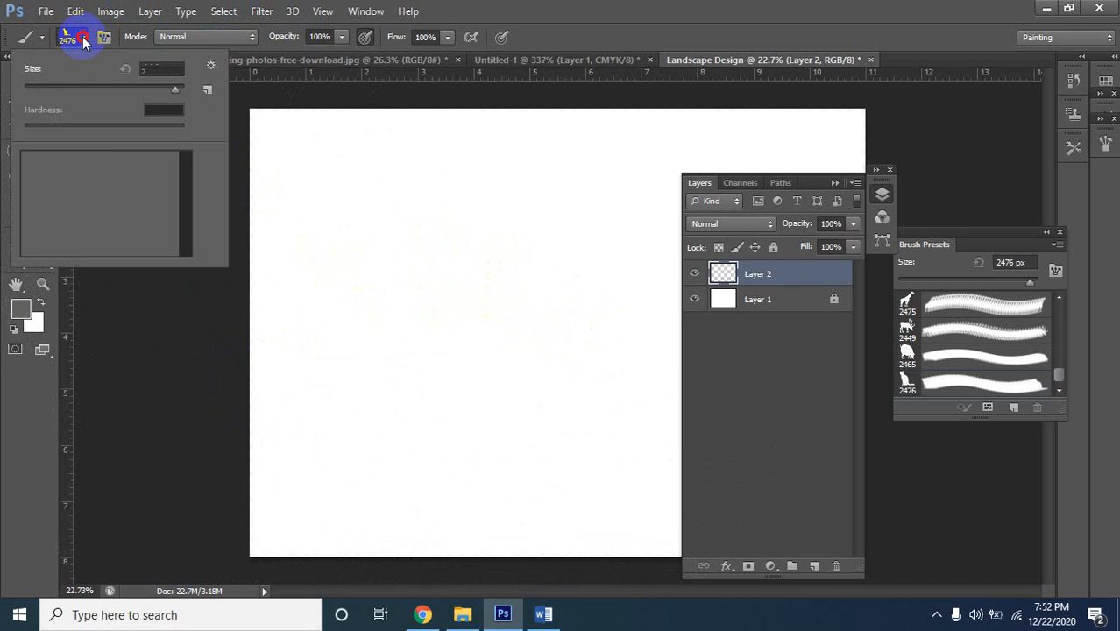
left_click(211, 69)
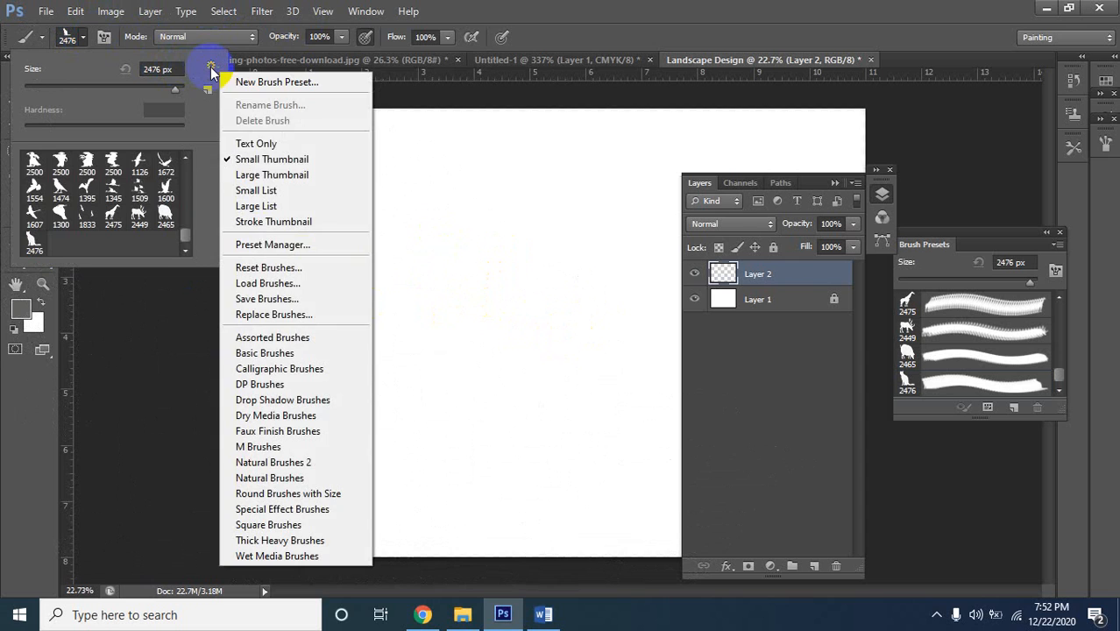
left_click(282, 292)
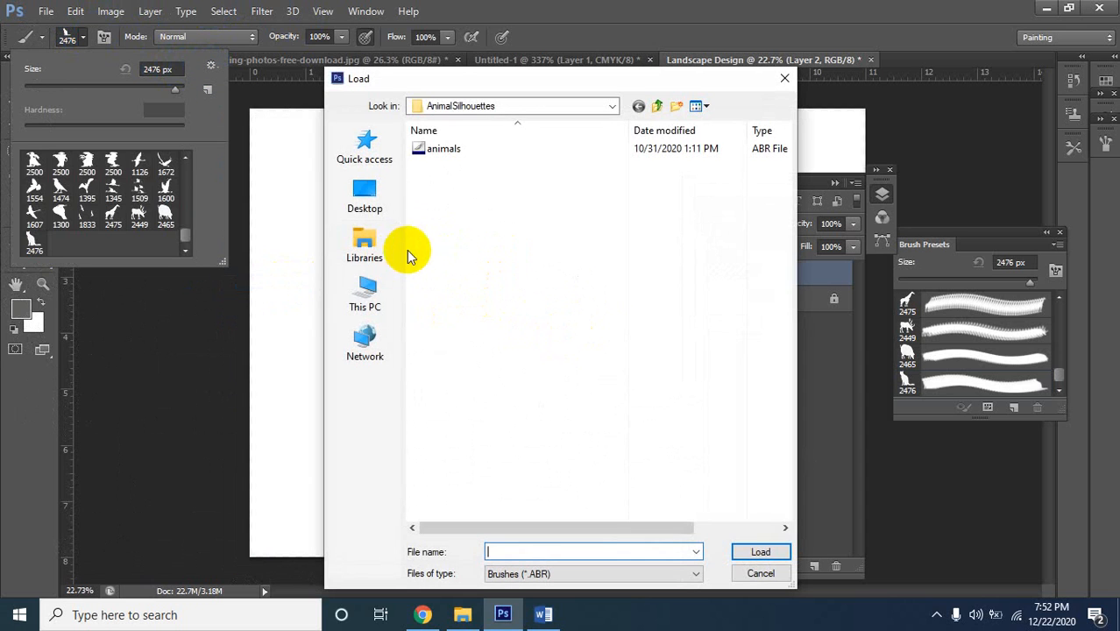
left_click(658, 106)
left_click(658, 107)
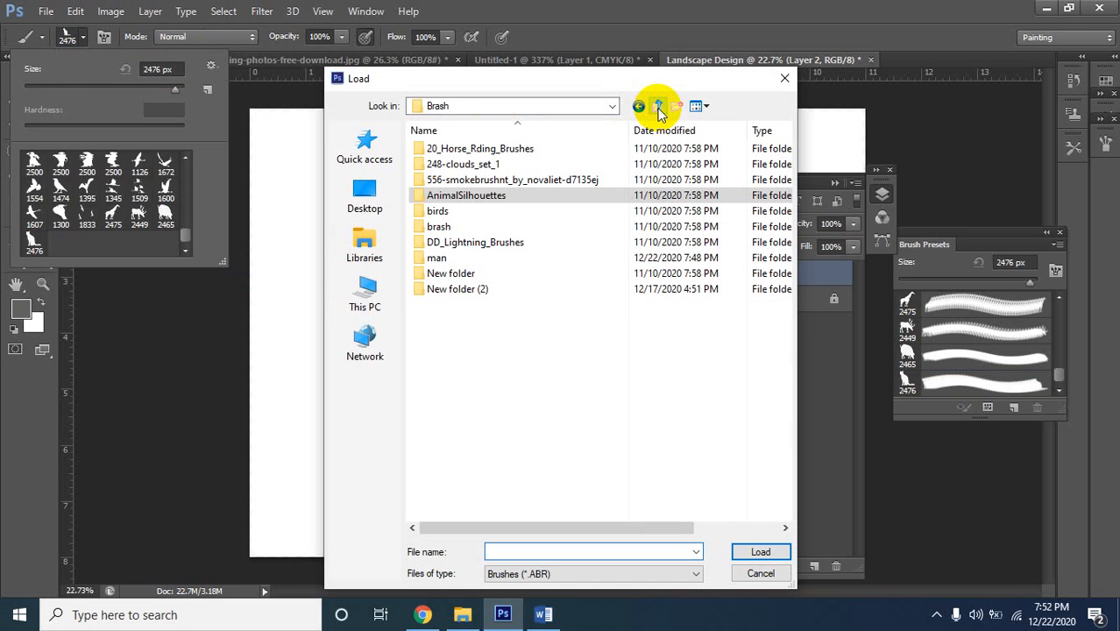
double_click(460, 165)
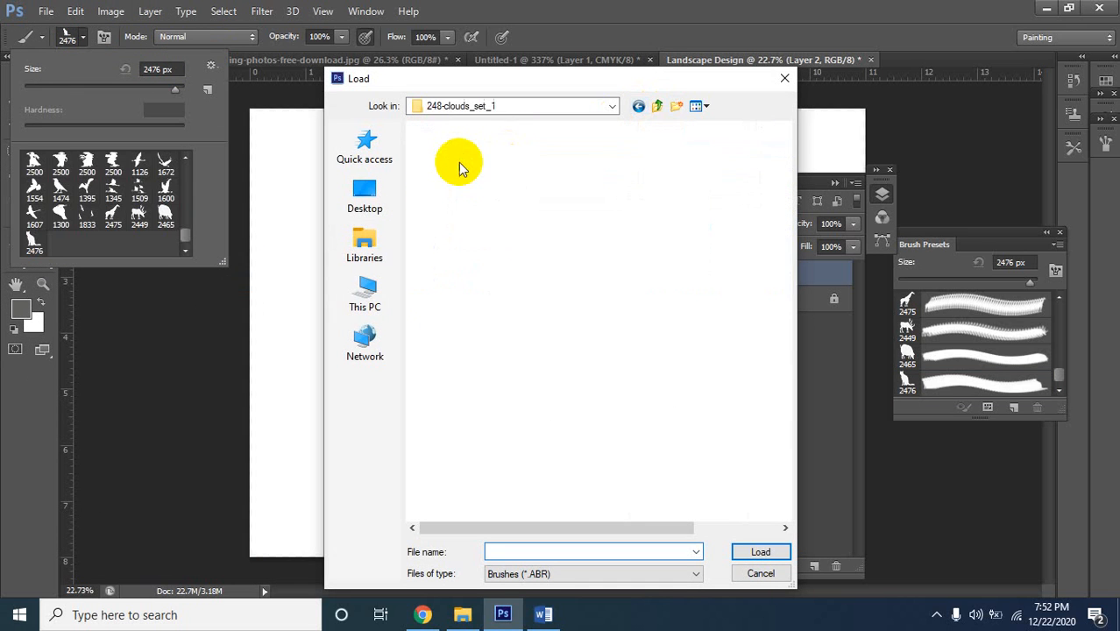
left_click(442, 154)
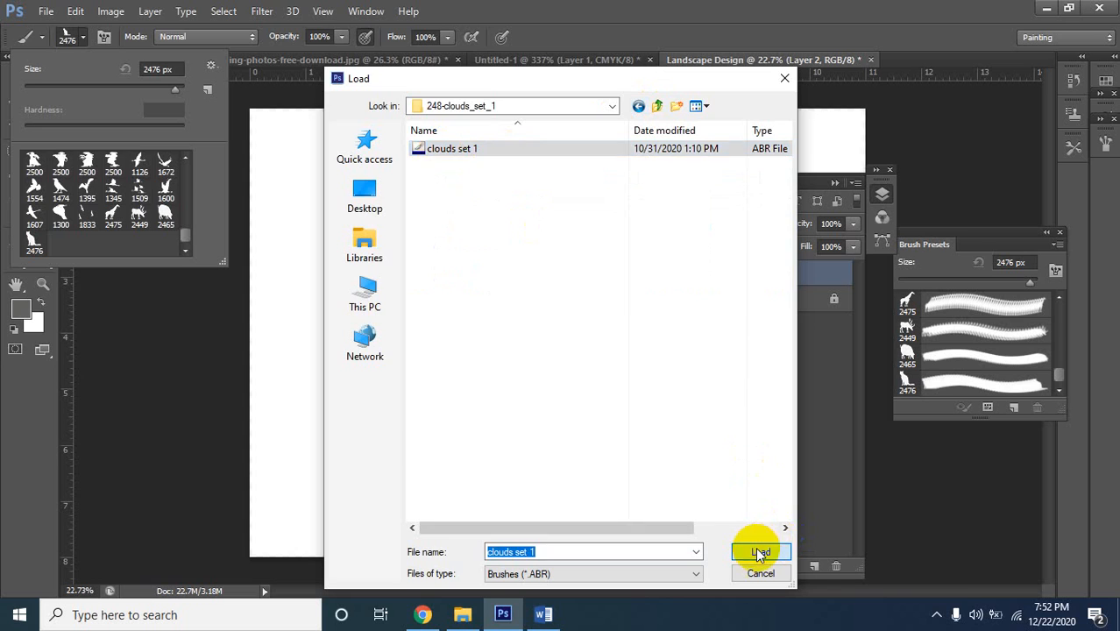
left_click(759, 552)
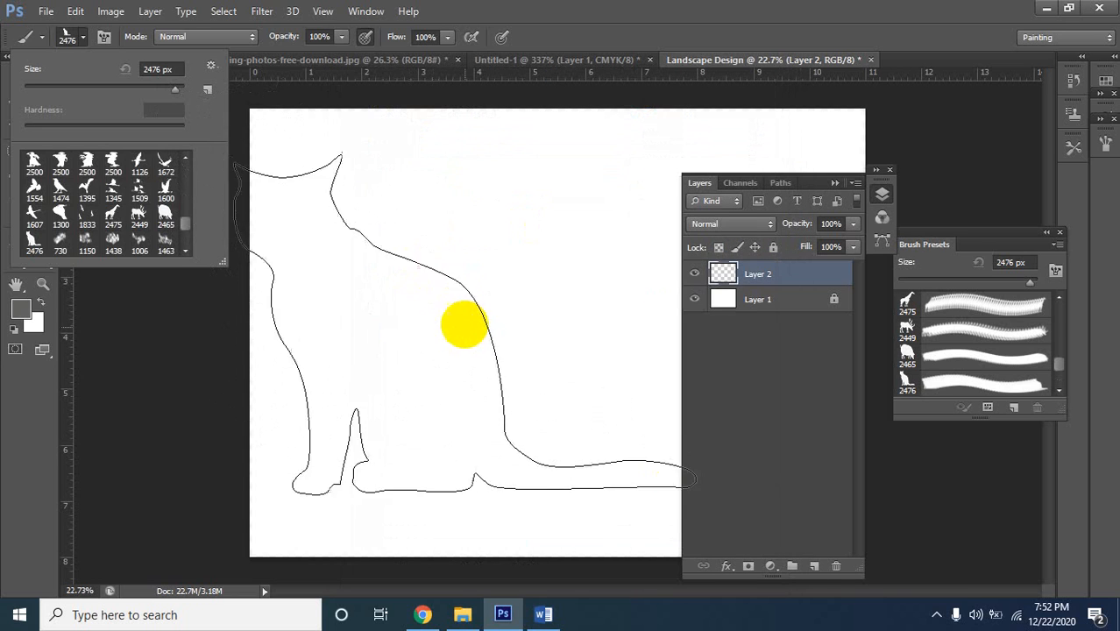
Choose the 1438 px cloud brush, try one gray cloud stamp near the canvas's upper edge on Layer 2, and undo the stamp
scroll(146, 170, "down", 2)
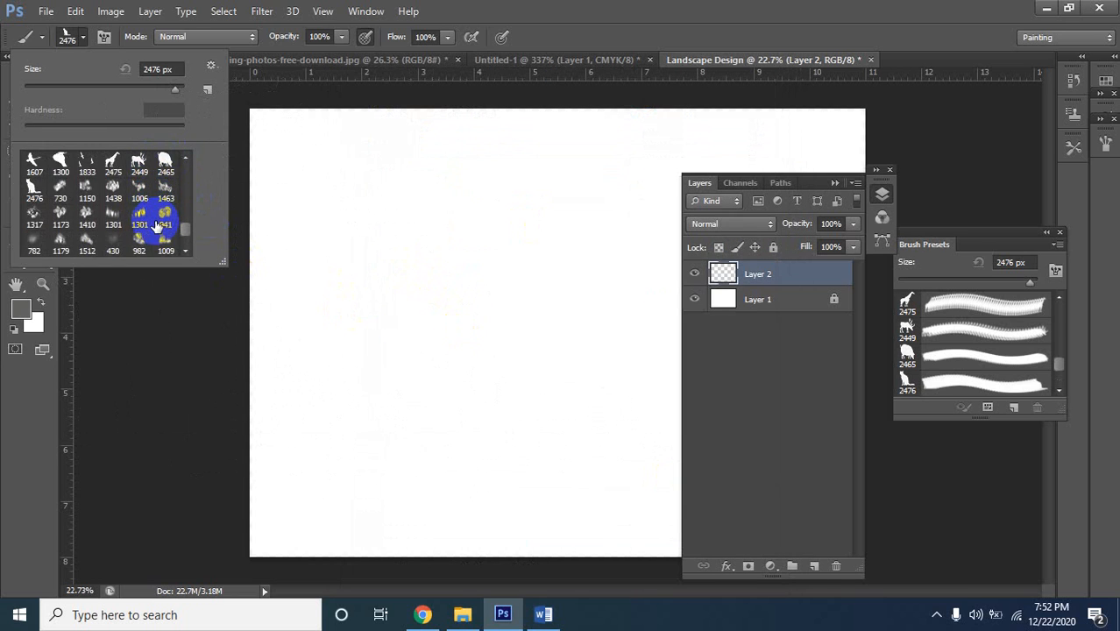
scroll(115, 189, "down", 1)
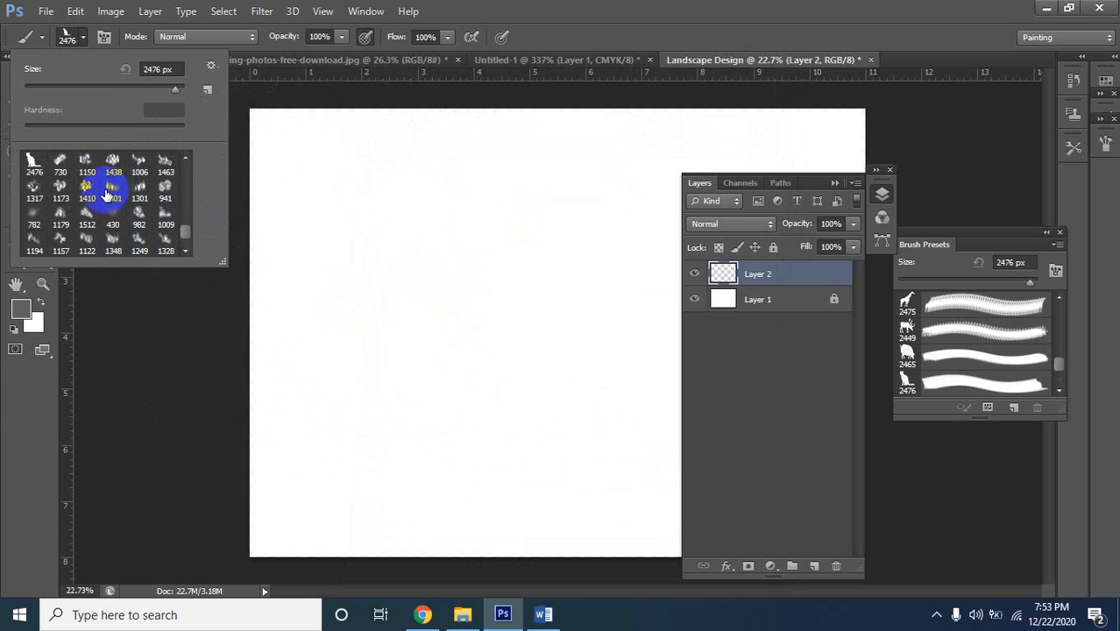
left_click(115, 169)
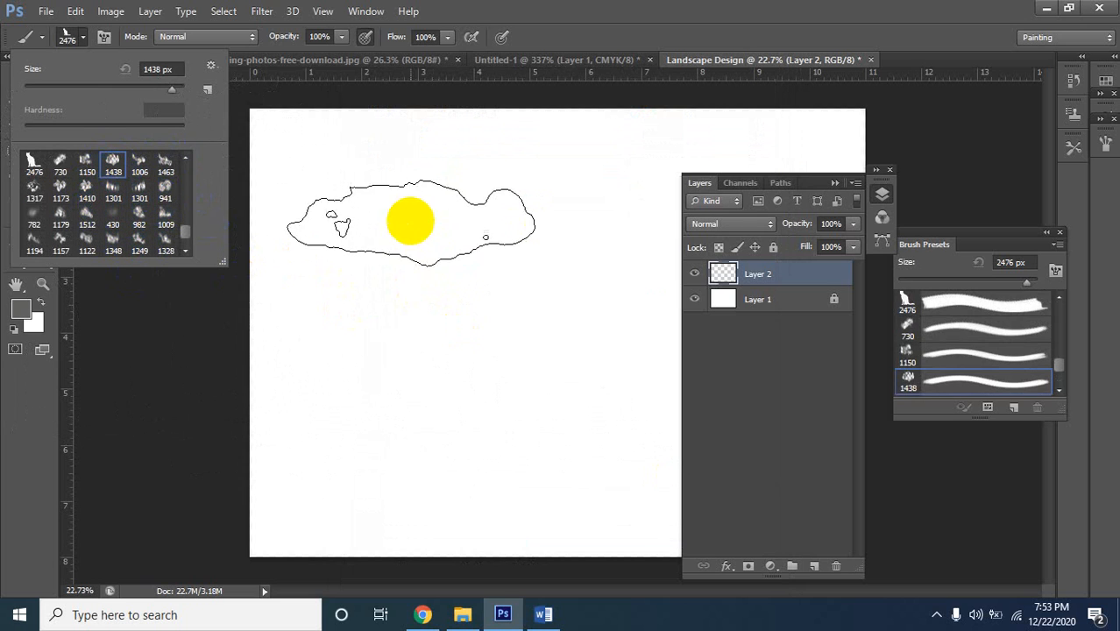
left_click(412, 193)
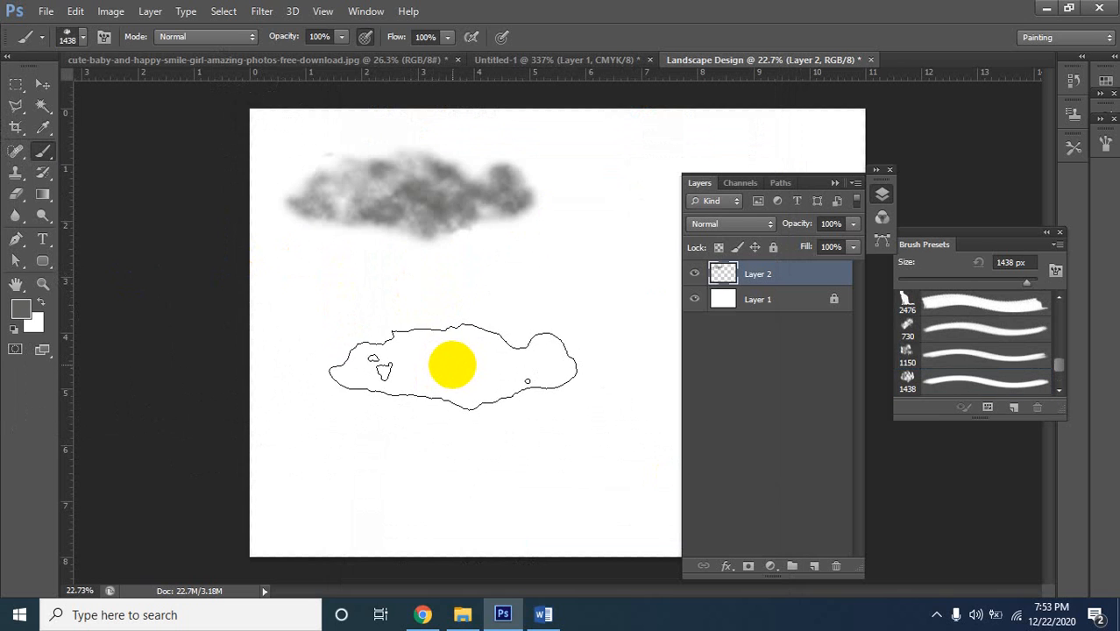
key("ctrl+z")
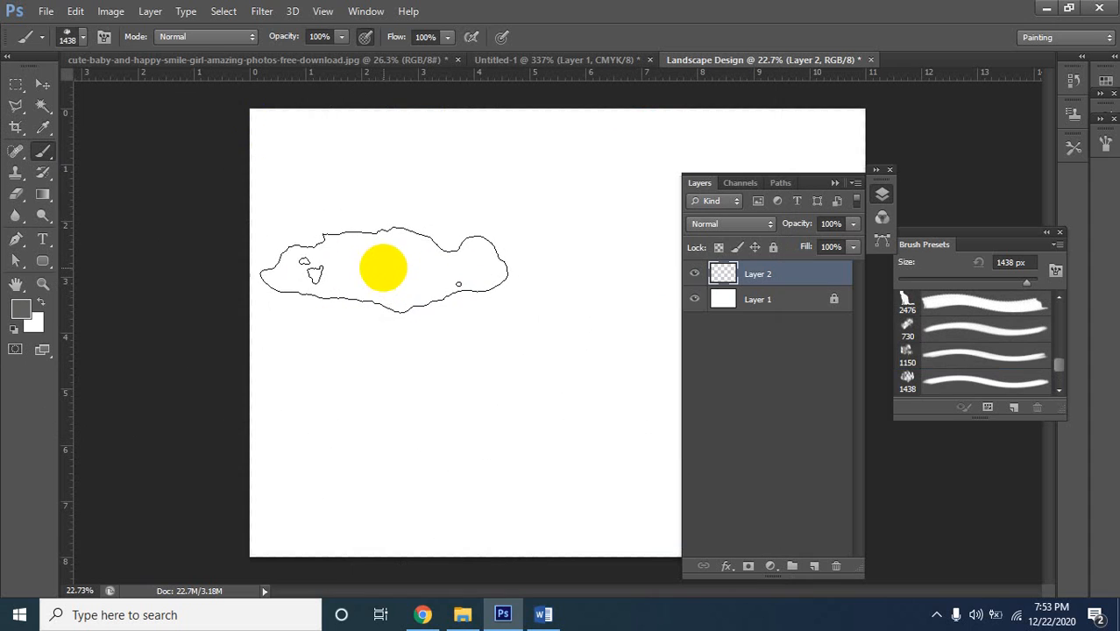
Load the DD Lightning Brushes file from the DD_Lightning_Brushes folder into the brush presets
left_click(83, 39)
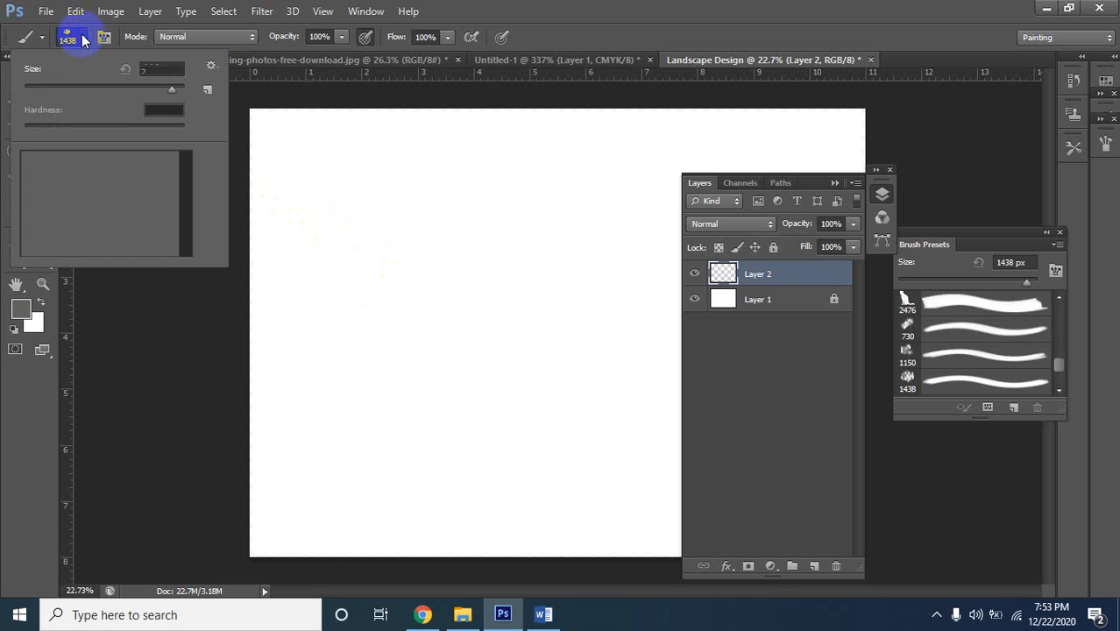
left_click(213, 68)
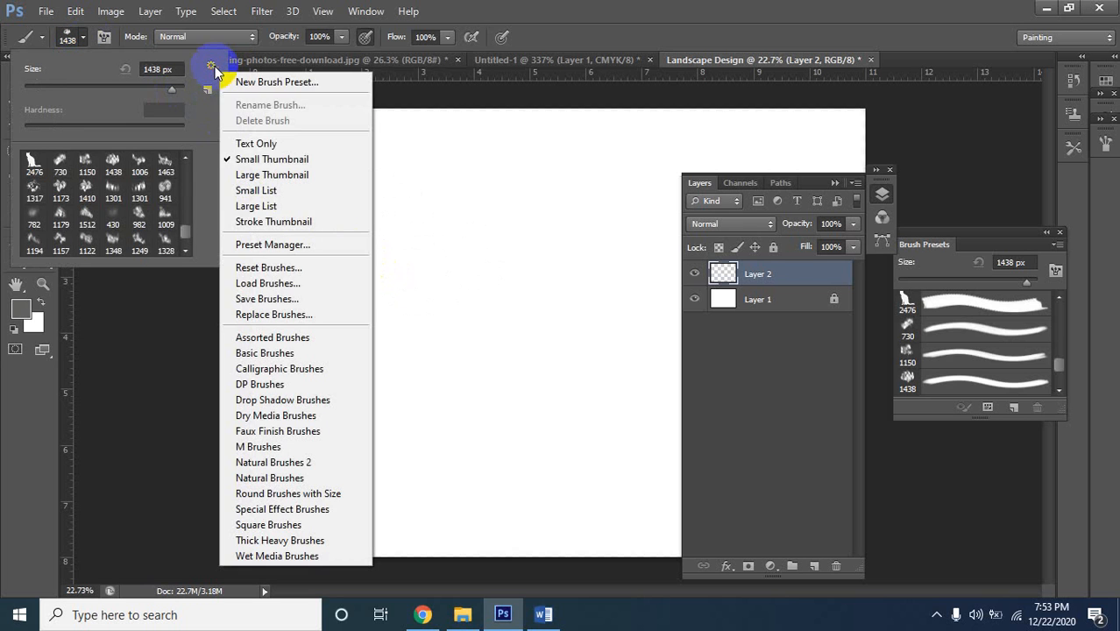
left_click(263, 284)
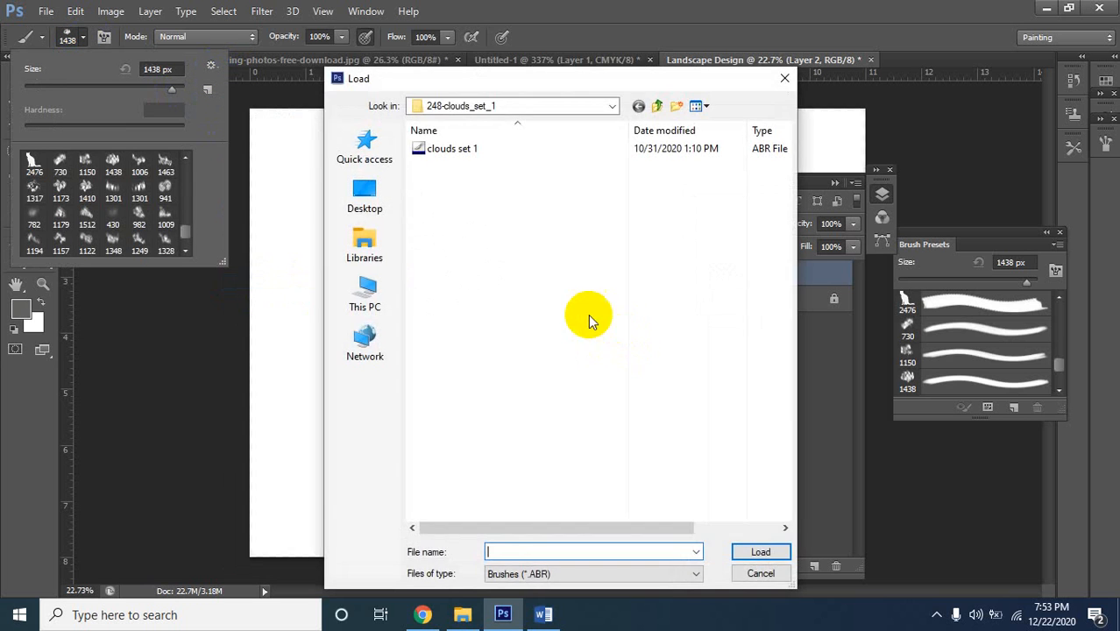
left_click(660, 106)
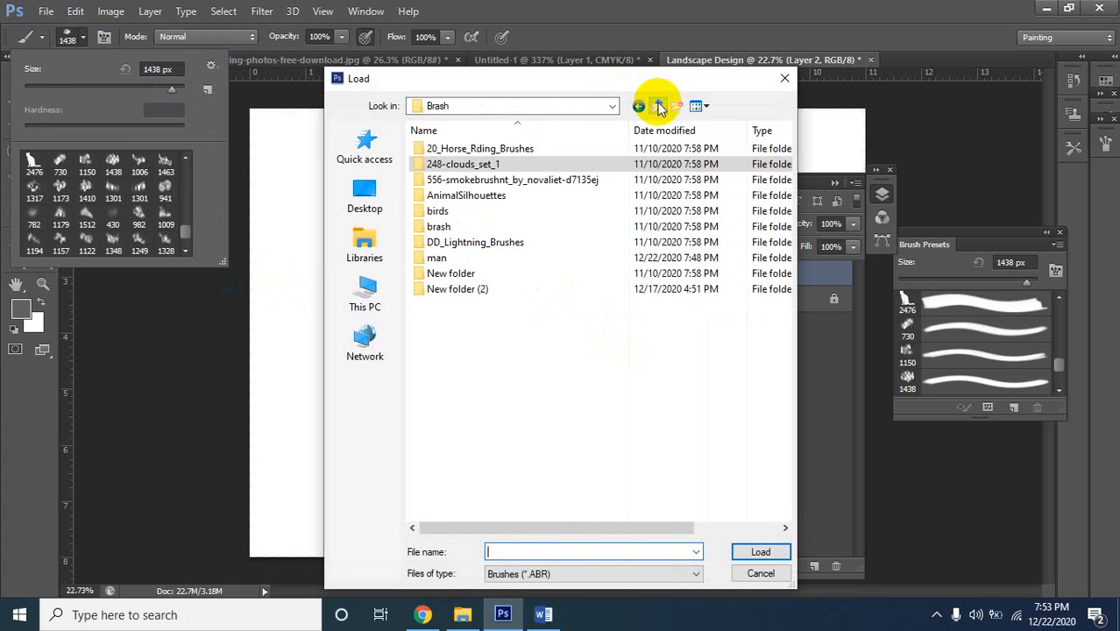
left_click(509, 198)
left_click(489, 165)
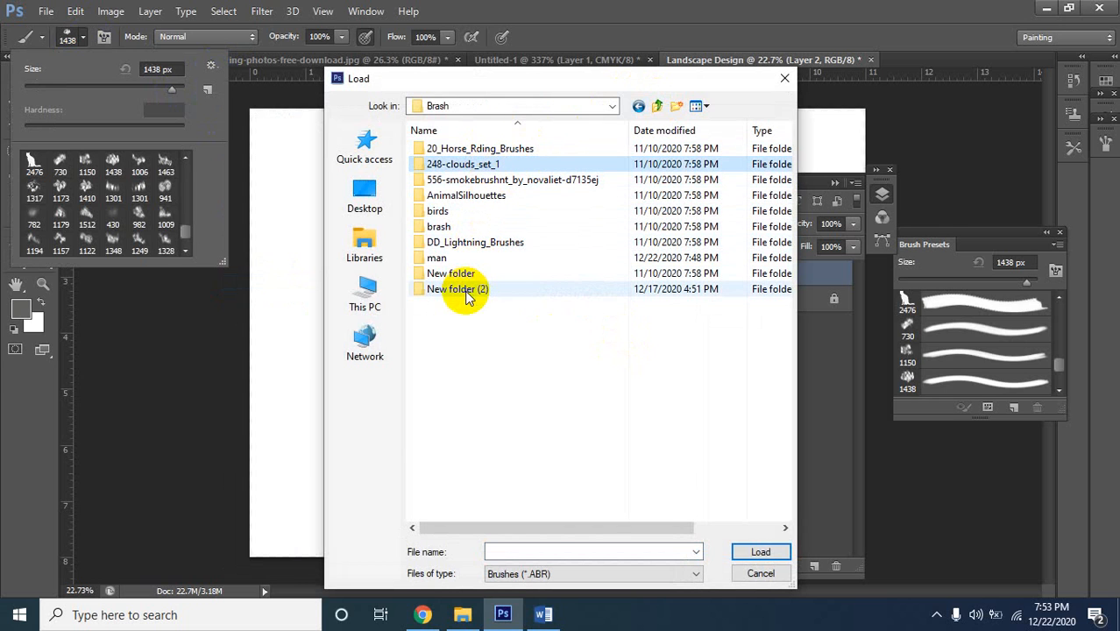
left_click(496, 244)
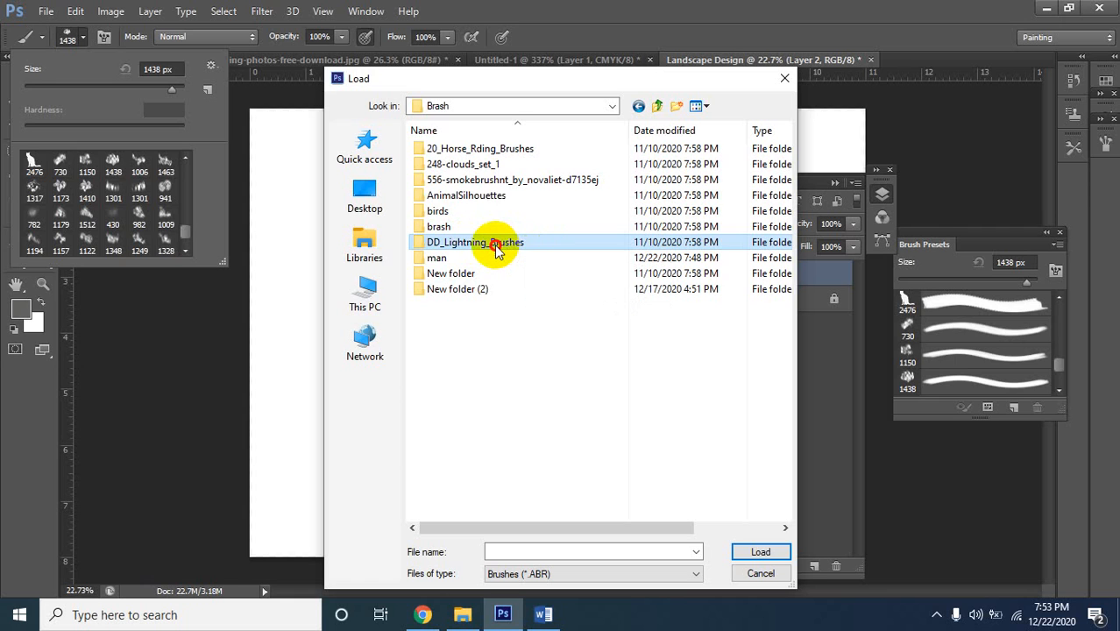
double_click(496, 246)
double_click(465, 147)
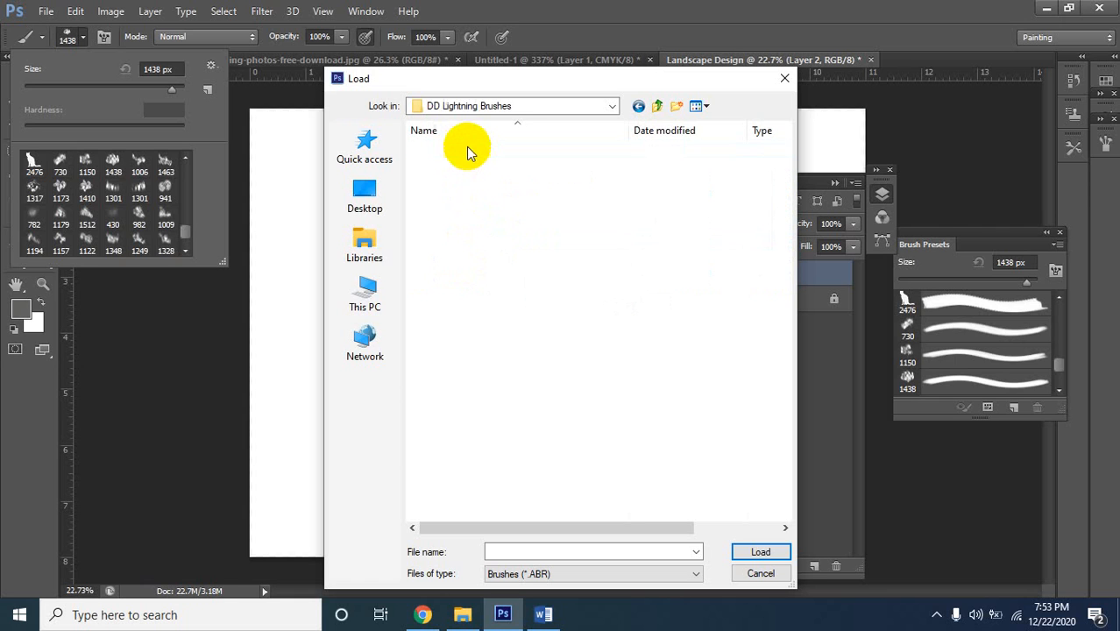
left_click(474, 151)
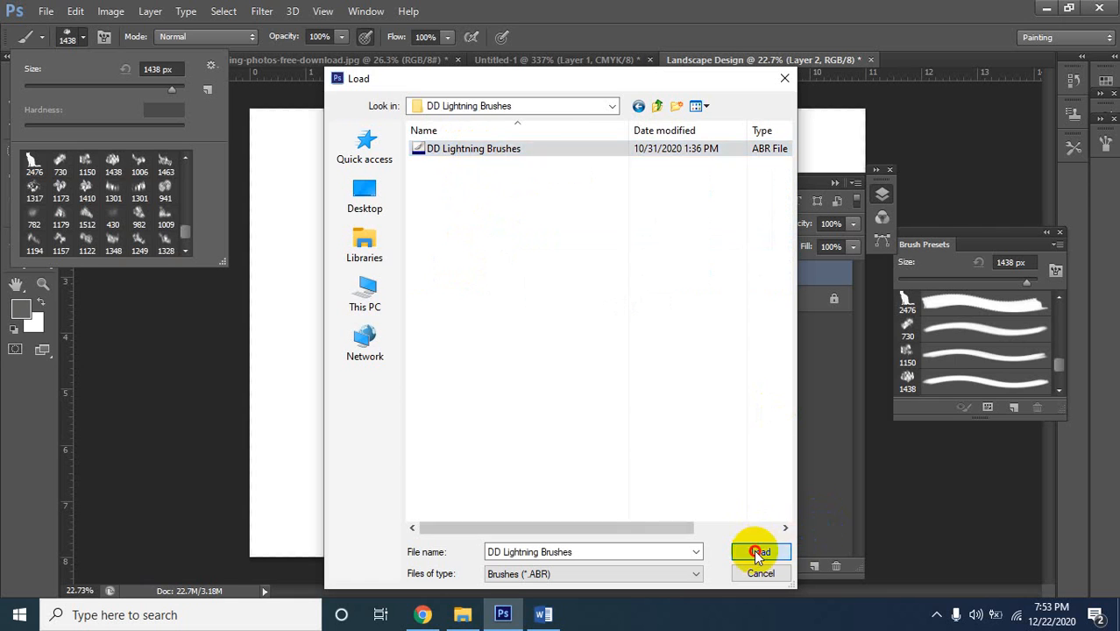
left_click(759, 553)
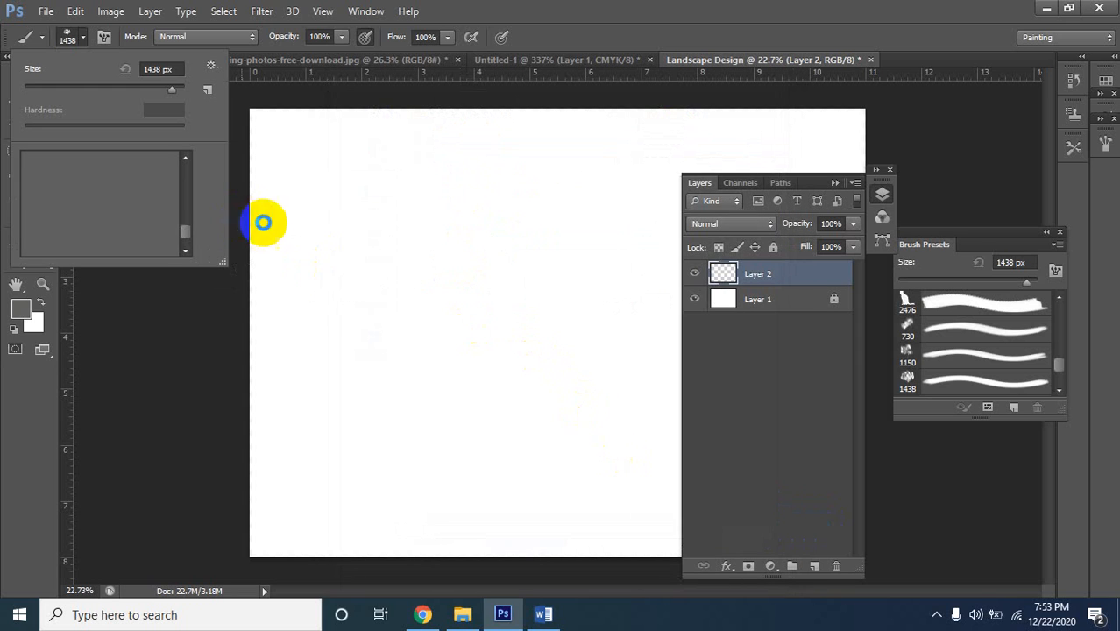
Choose the 3331 px lightning brush, try one gray stamp on Layer 2, and undo the stamp
scroll(114, 187, "down", 3)
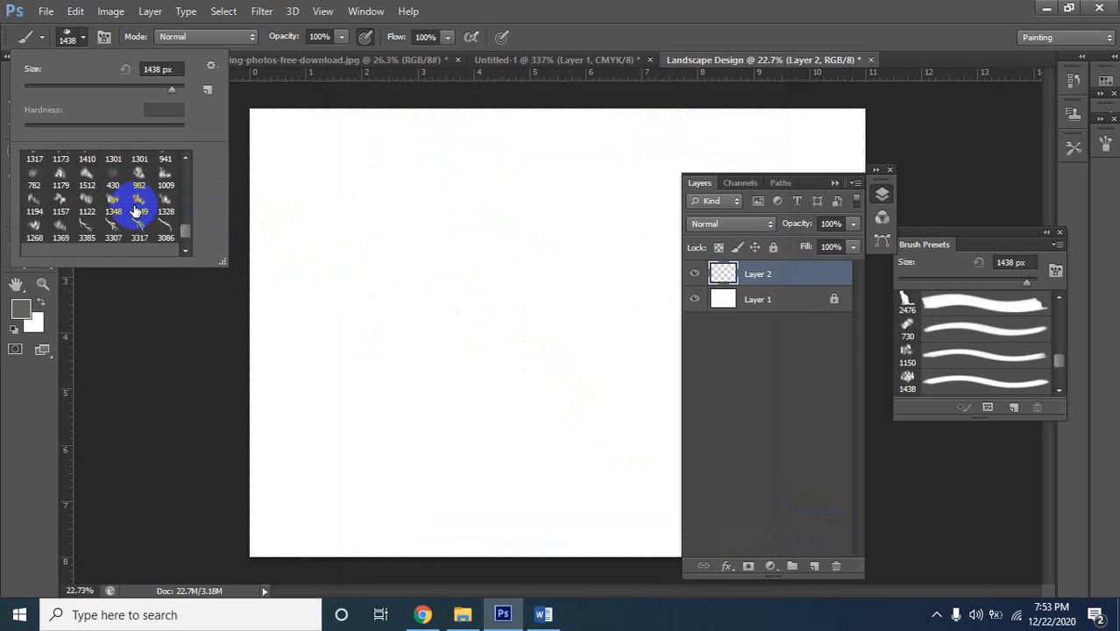
left_click(34, 213)
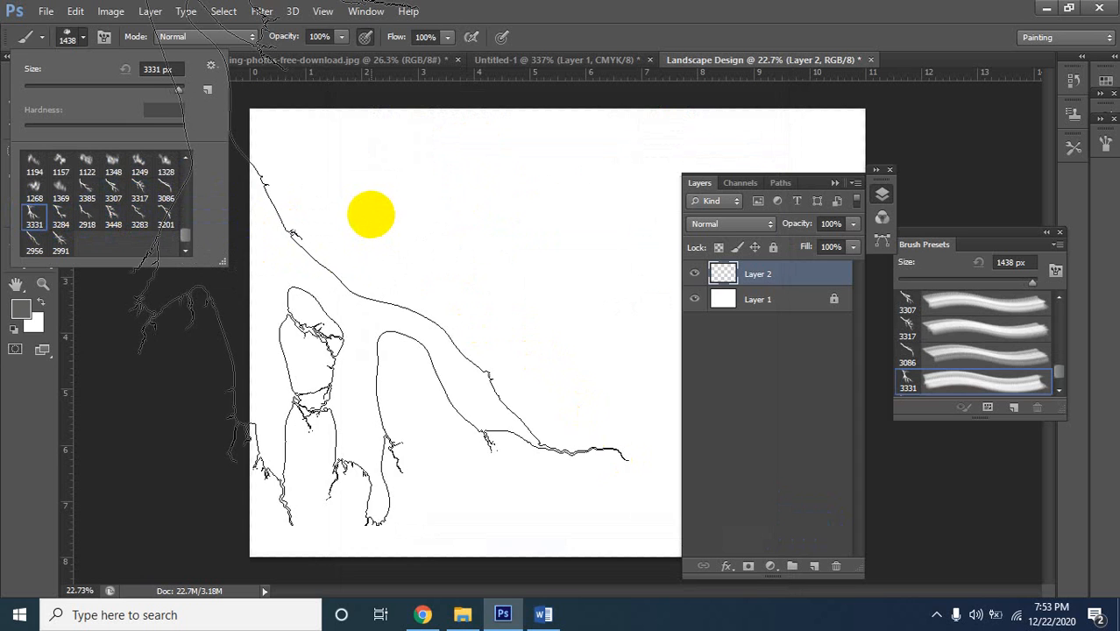
left_click(456, 185)
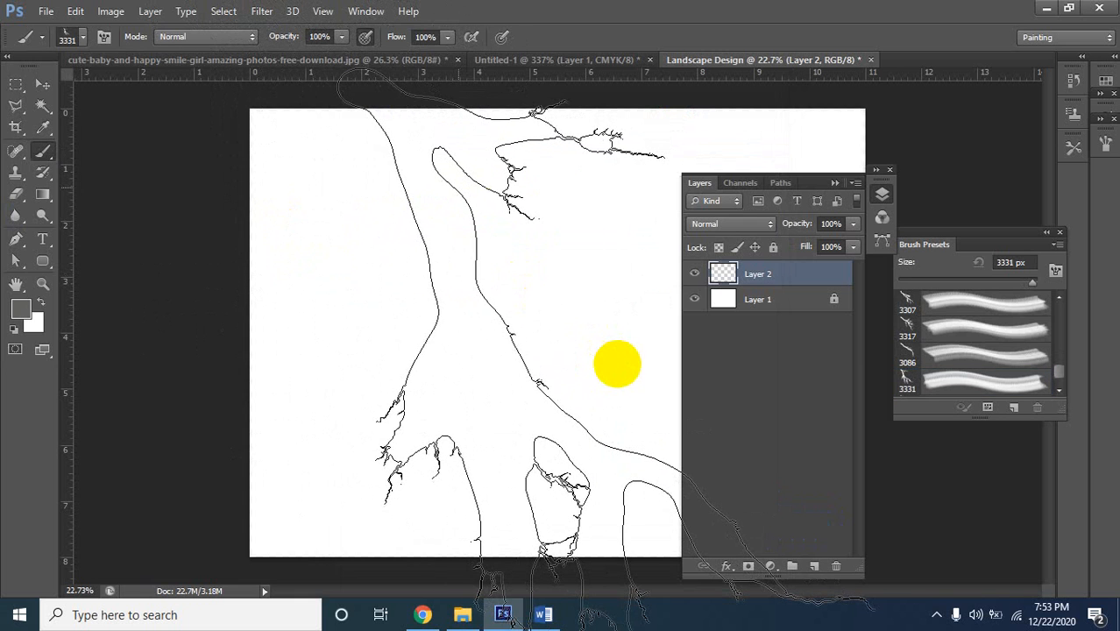
left_click(535, 341)
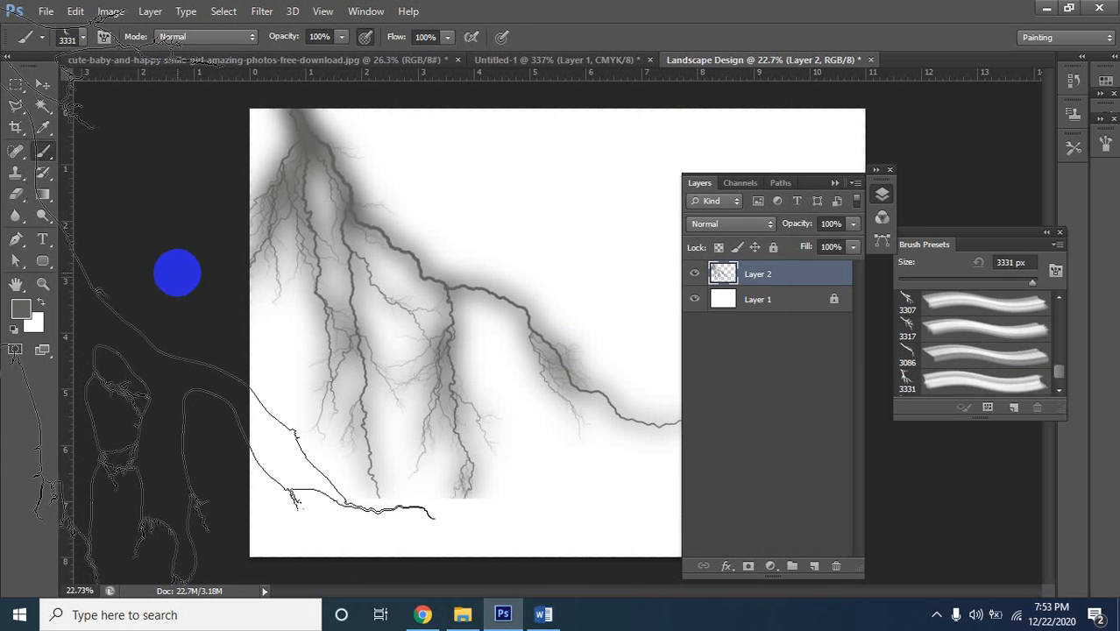
key("ctrl+z")
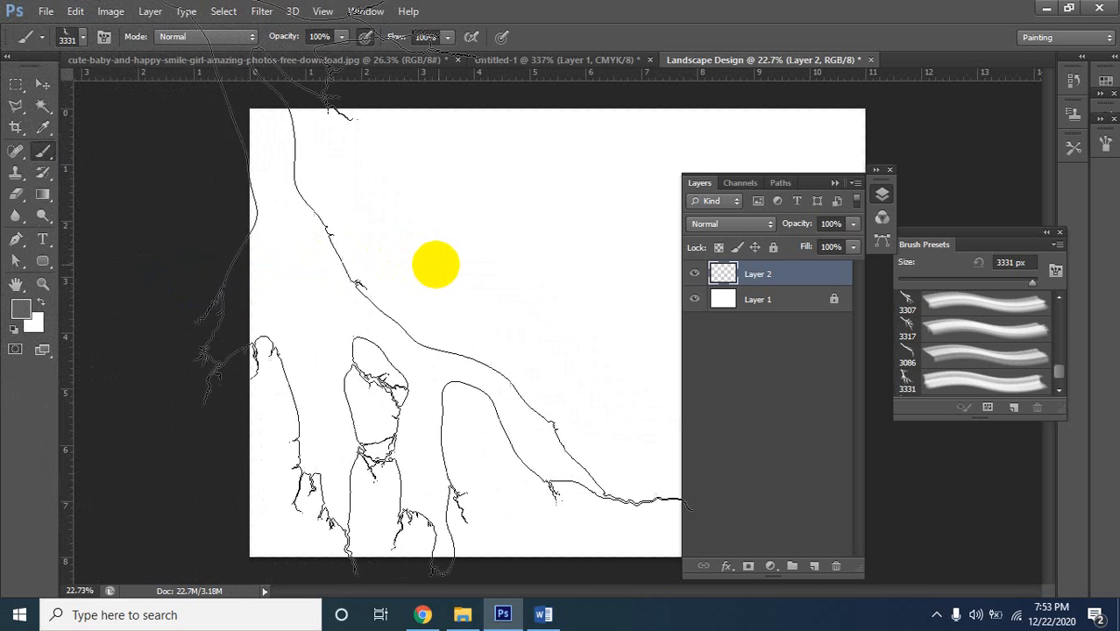
left_click(83, 39)
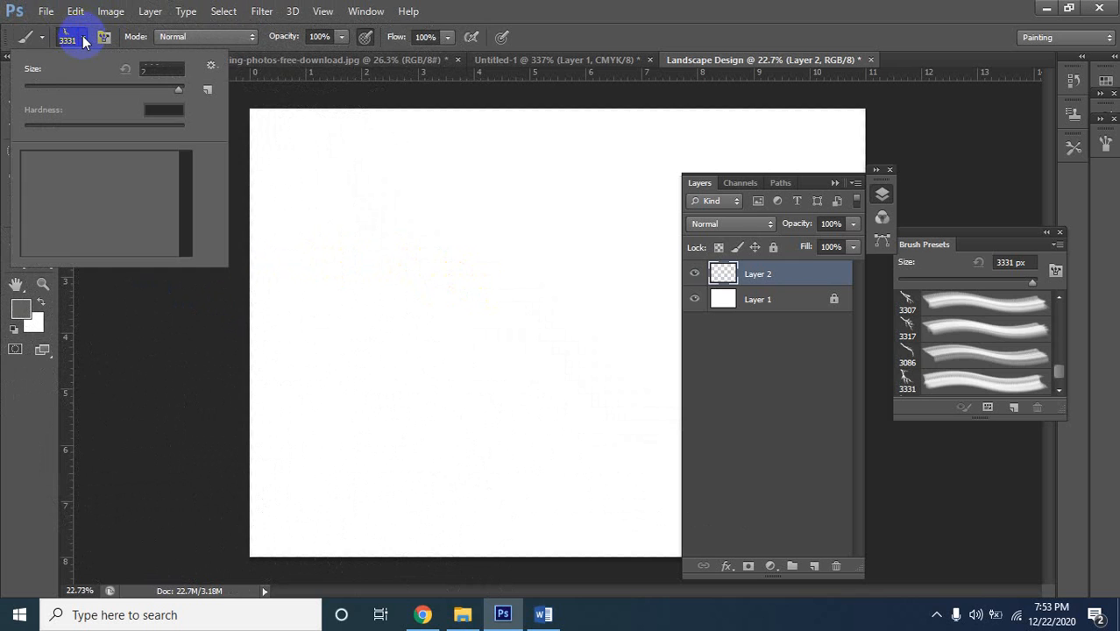
left_click(210, 67)
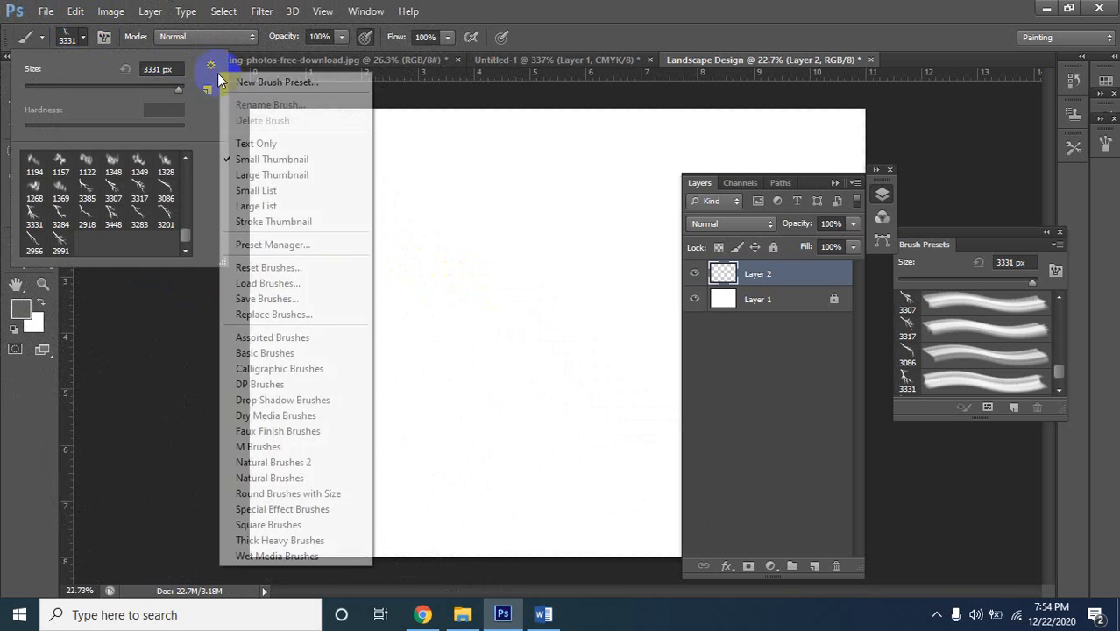
left_click(284, 283)
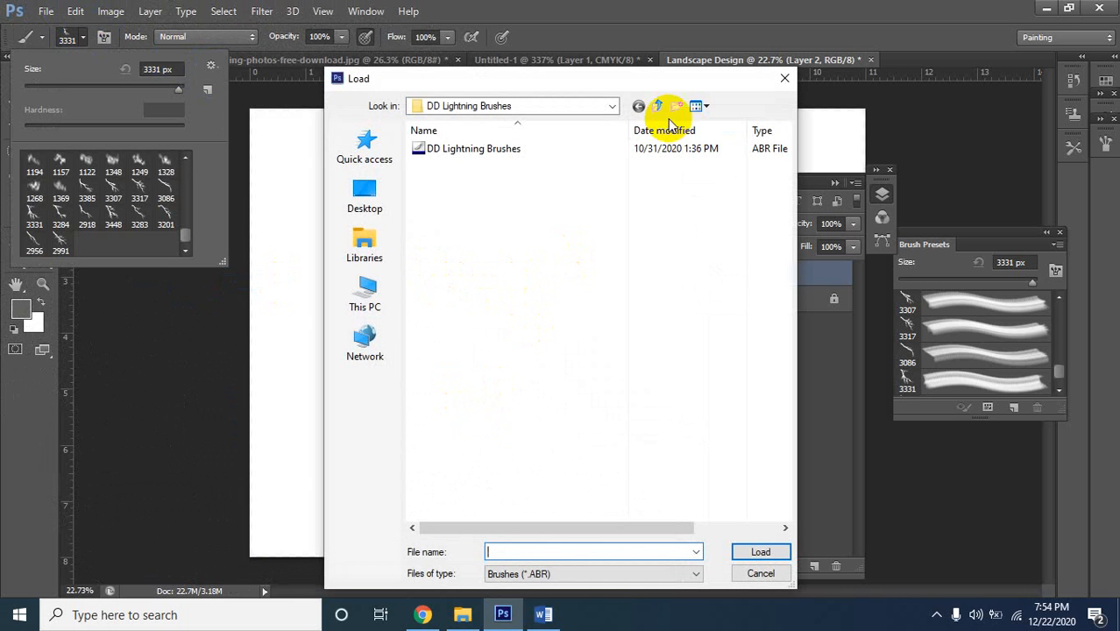
left_click(658, 106)
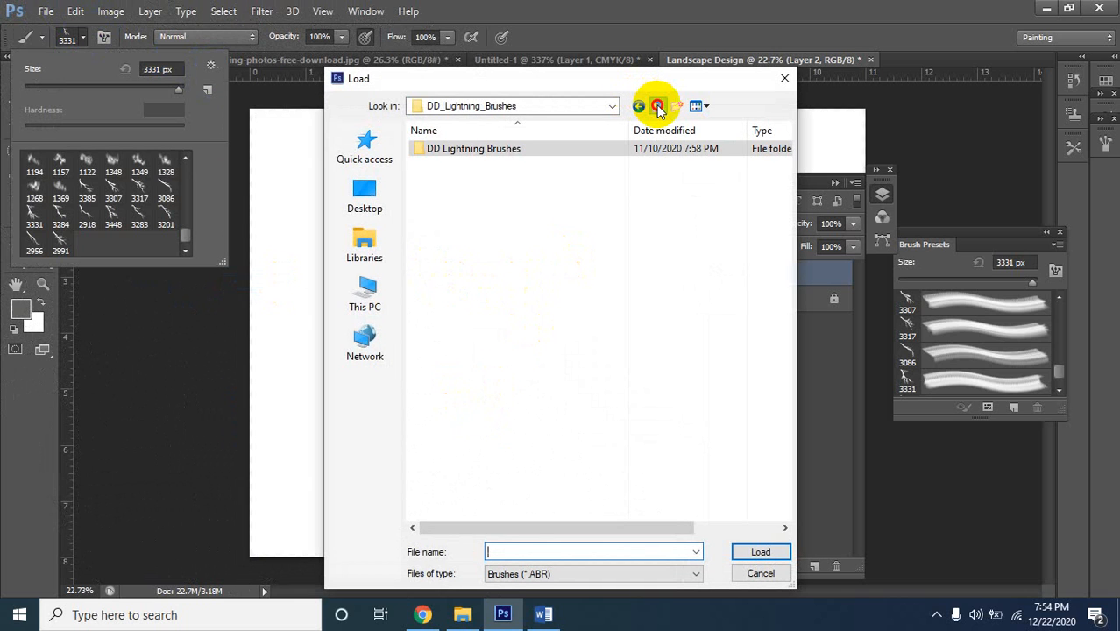
left_click(658, 107)
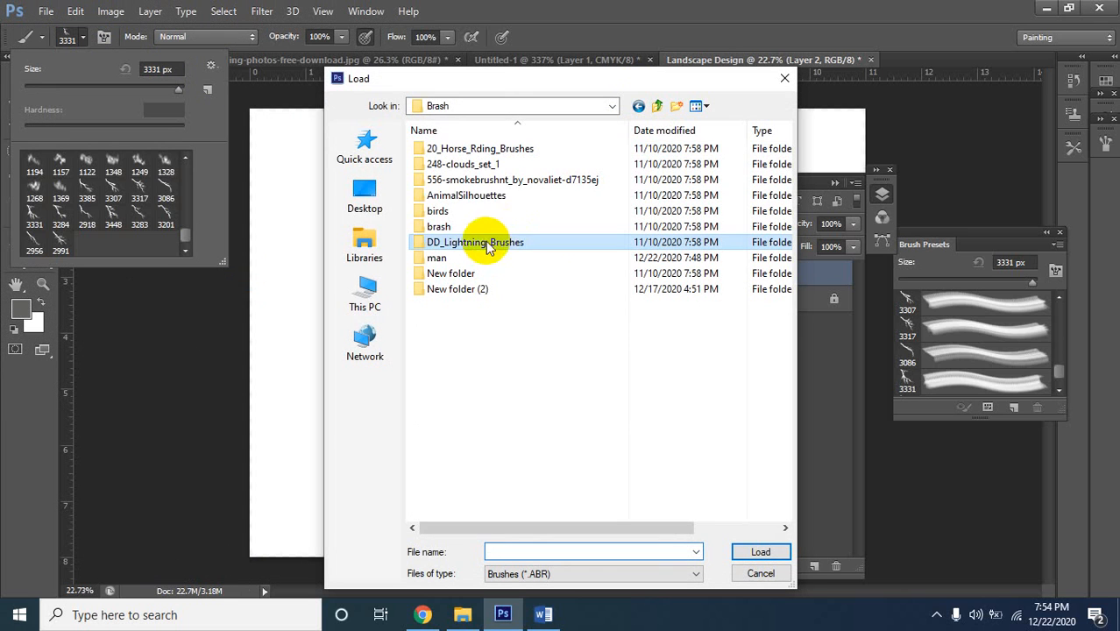
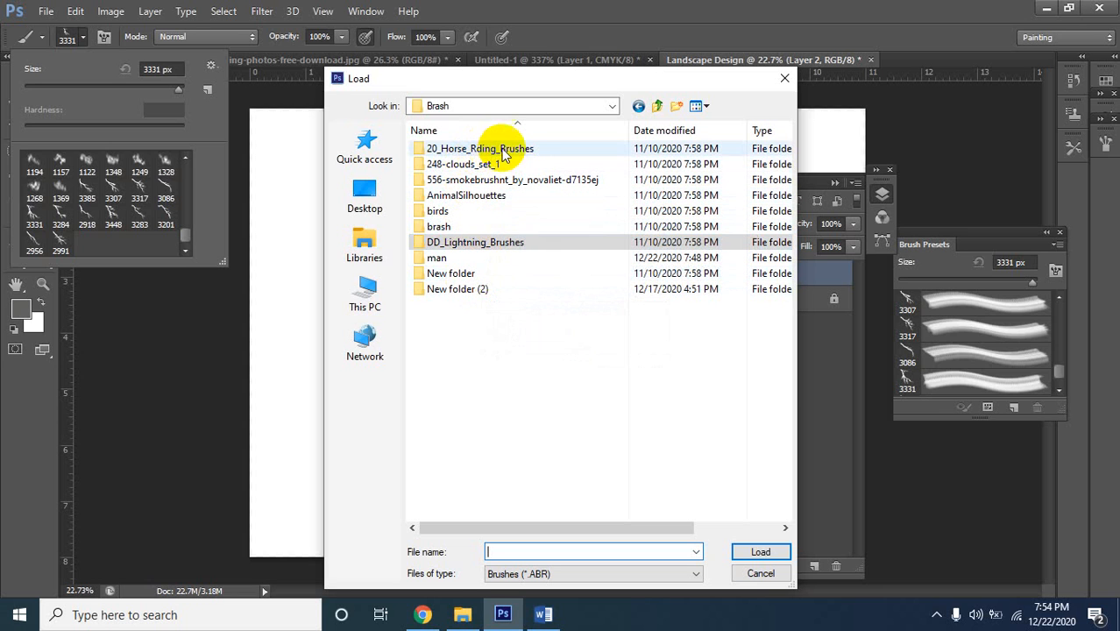
left_click(781, 90)
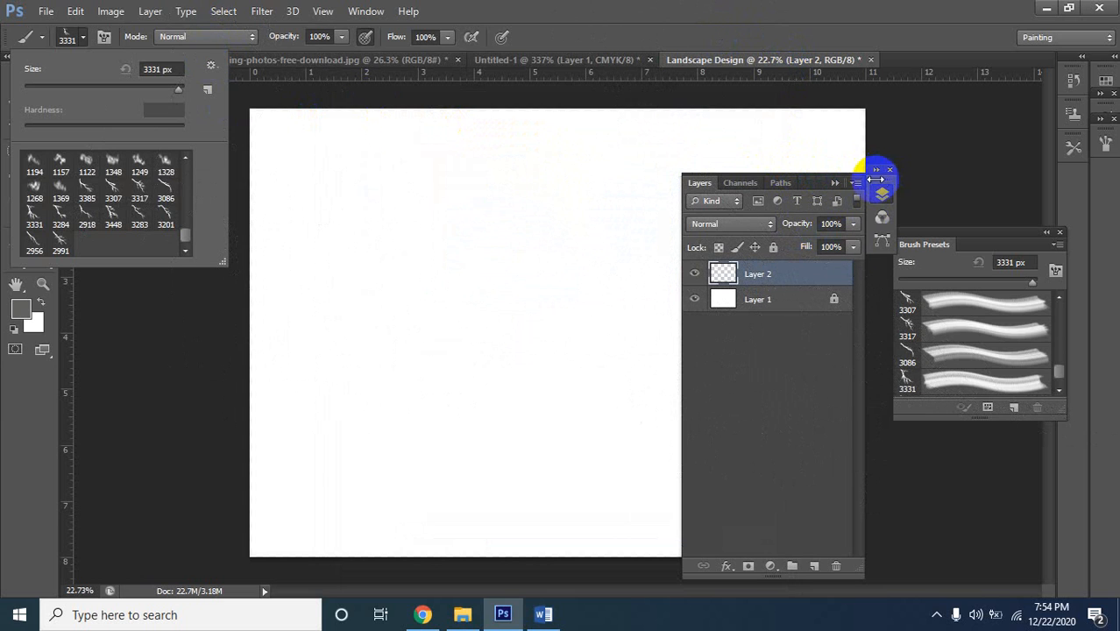
mouse_move(876, 175)
left_mouse_down()
mouse_move(992, 212)
mouse_move(1111, 184)
left_mouse_up()
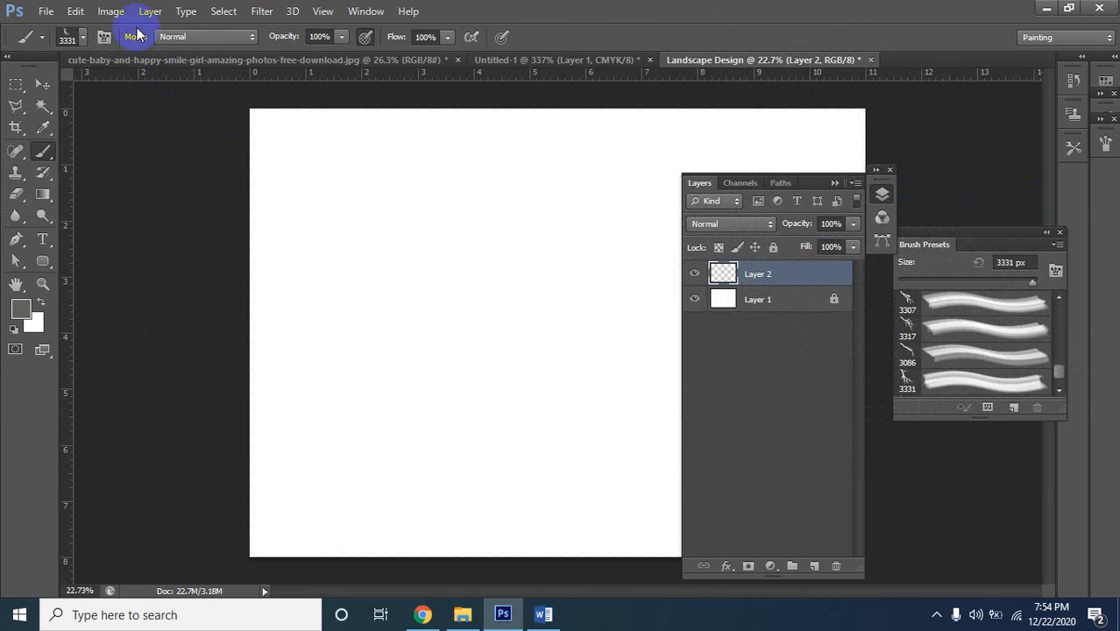
Activate the Move tool, place the Layers panel beside the canvas's right edge, and close the Brush Presets panel
left_click(47, 85)
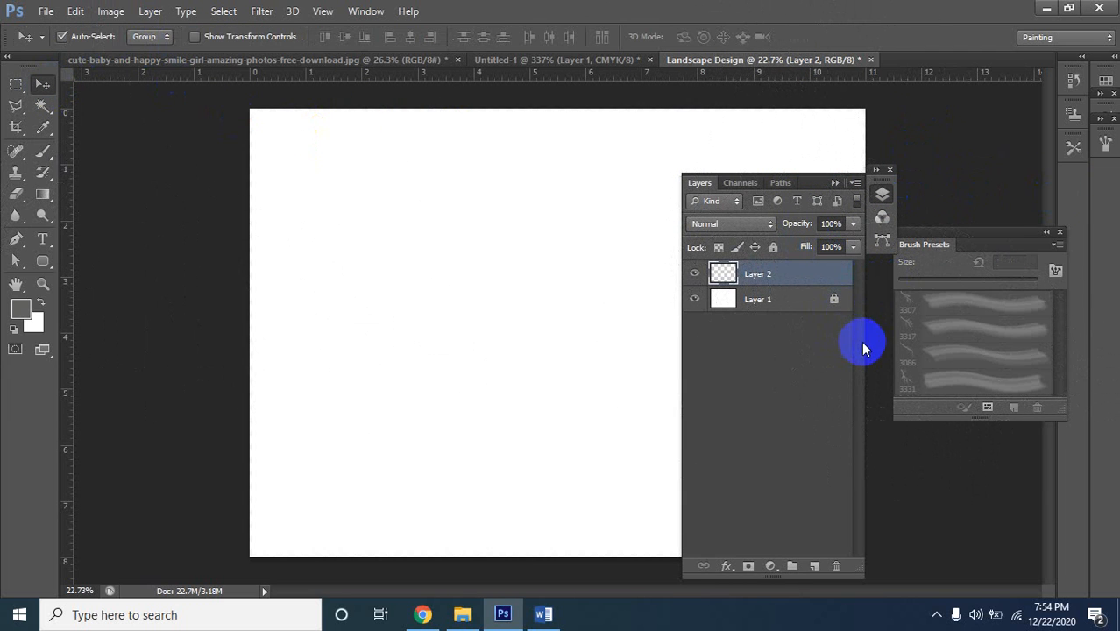
left_click(1037, 390)
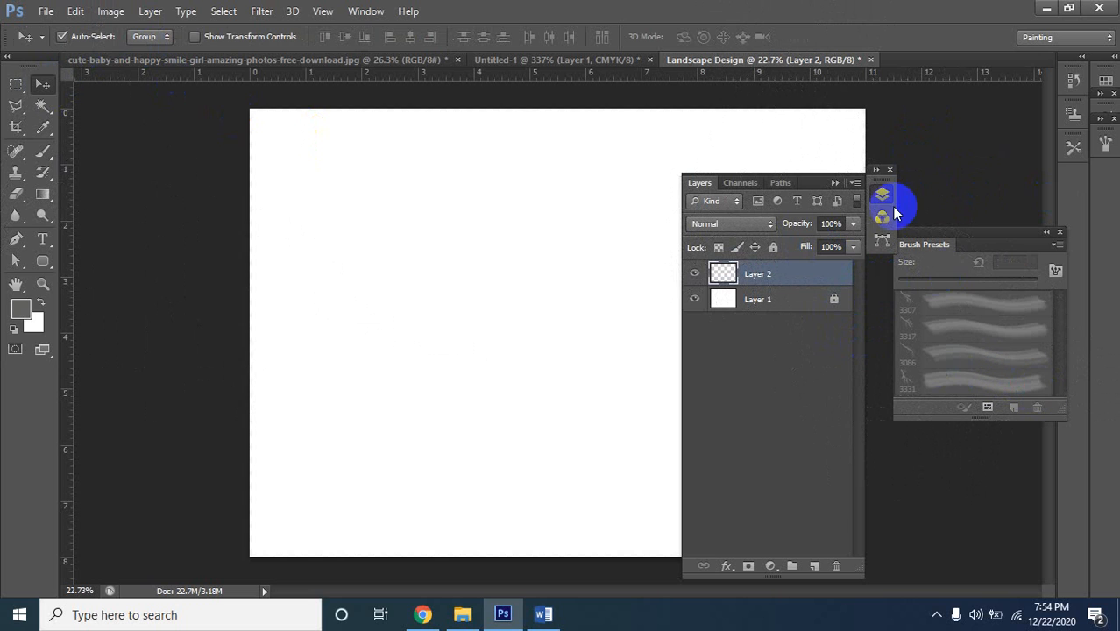
mouse_move(825, 183)
left_mouse_down()
mouse_move(945, 225)
mouse_move(995, 225)
mouse_move(1023, 180)
mouse_move(944, 169)
mouse_move(1052, 182)
mouse_move(1012, 191)
left_mouse_up()
left_click(1055, 237)
left_click(1059, 234)
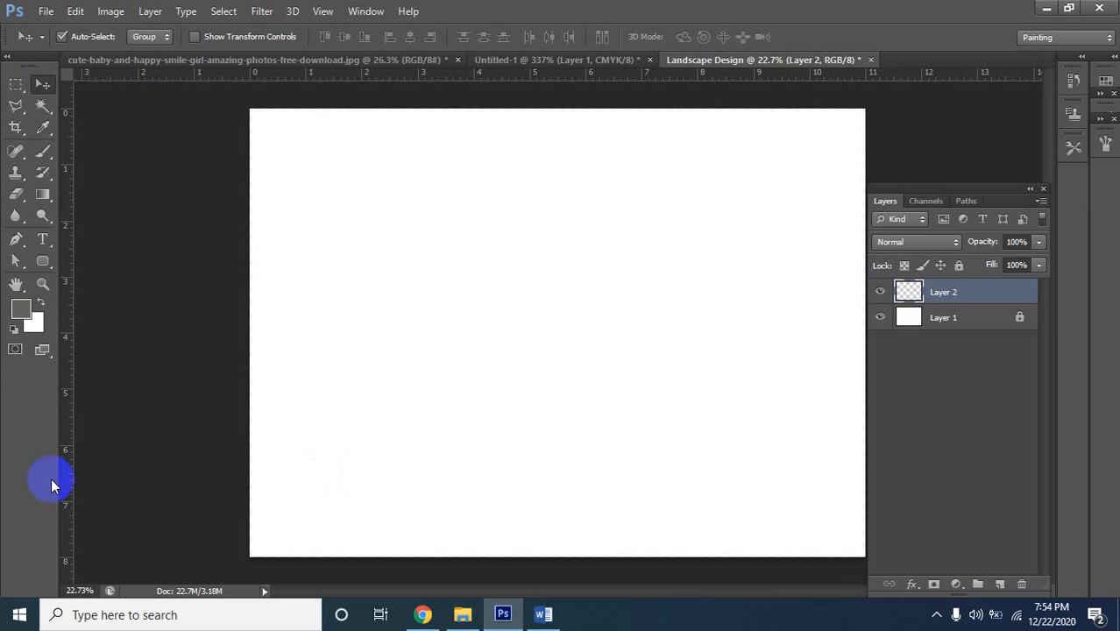
Try to draw a gray wavy ground line across the canvas's lower part with the Pen tool in Shape mode
left_click(19, 248)
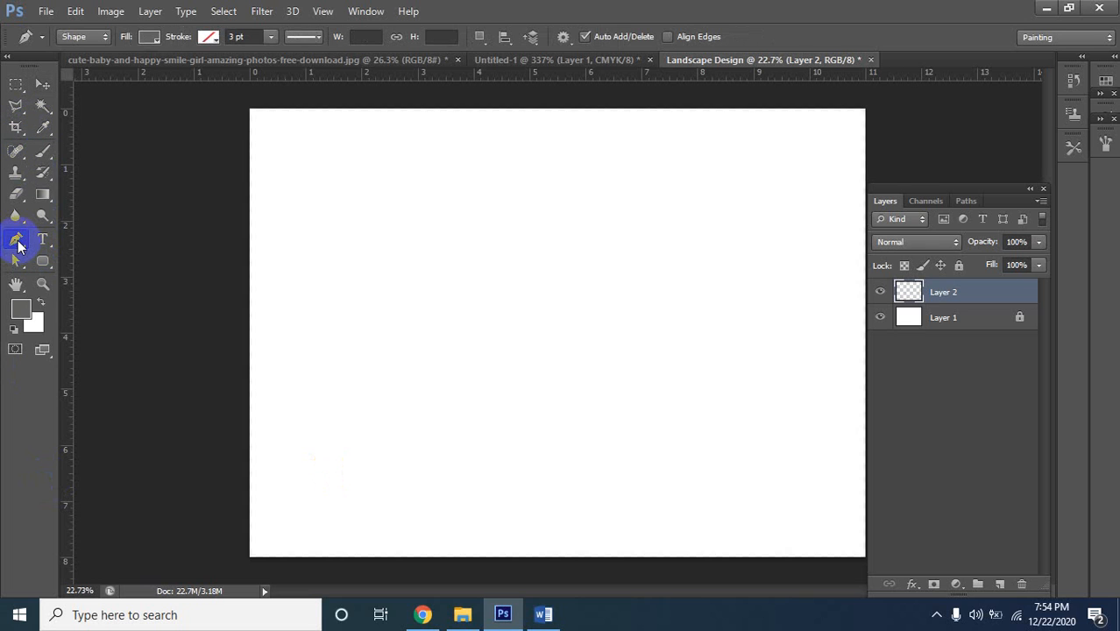
left_click(248, 509)
left_click_drag(286, 498, 337, 510)
left_click(374, 503)
left_click_drag(409, 503, 424, 507)
left_click_drag(496, 521, 509, 520)
left_click_drag(629, 515, 833, 524)
left_click(876, 504)
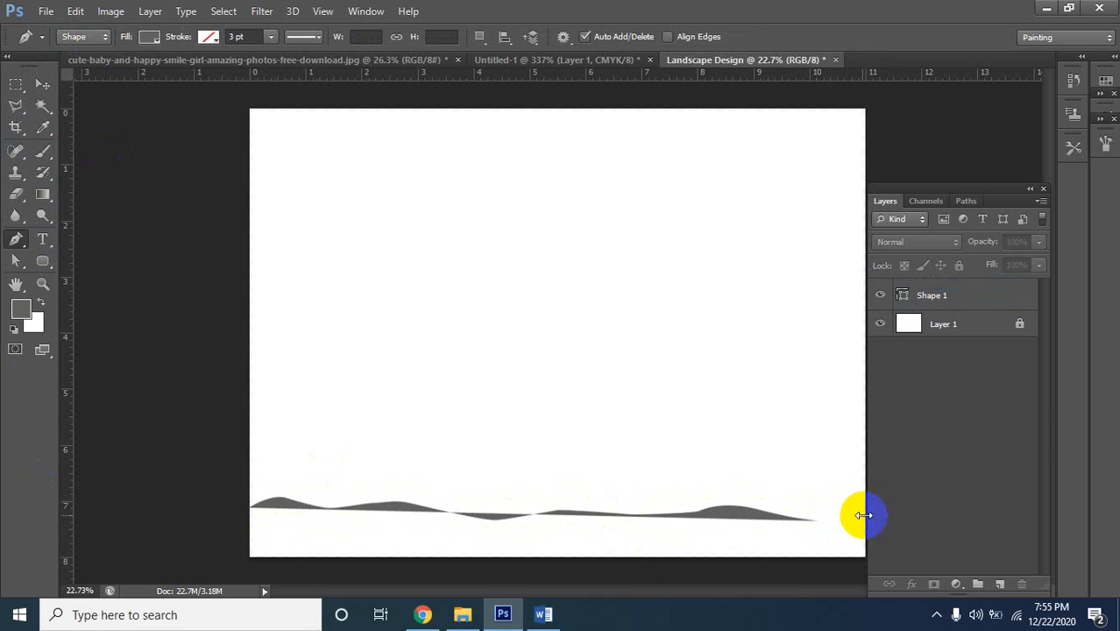
left_click(861, 517)
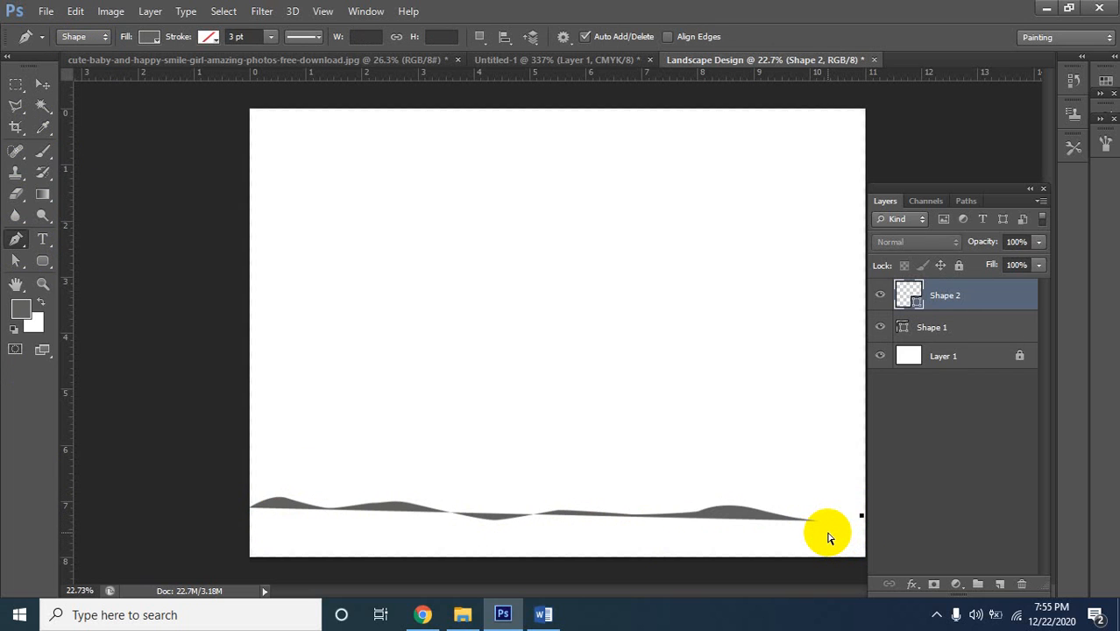
Undo all the pen-drawn ground shapes and the empty layer, back to the locked Layer 1
key("ctrl+alt+z")
key("ctrl+alt+z")
key("ctrl+alt+z")
key("ctrl+alt+z")
left_click_drag(795, 510, 848, 510)
key("ctrl+alt+z")
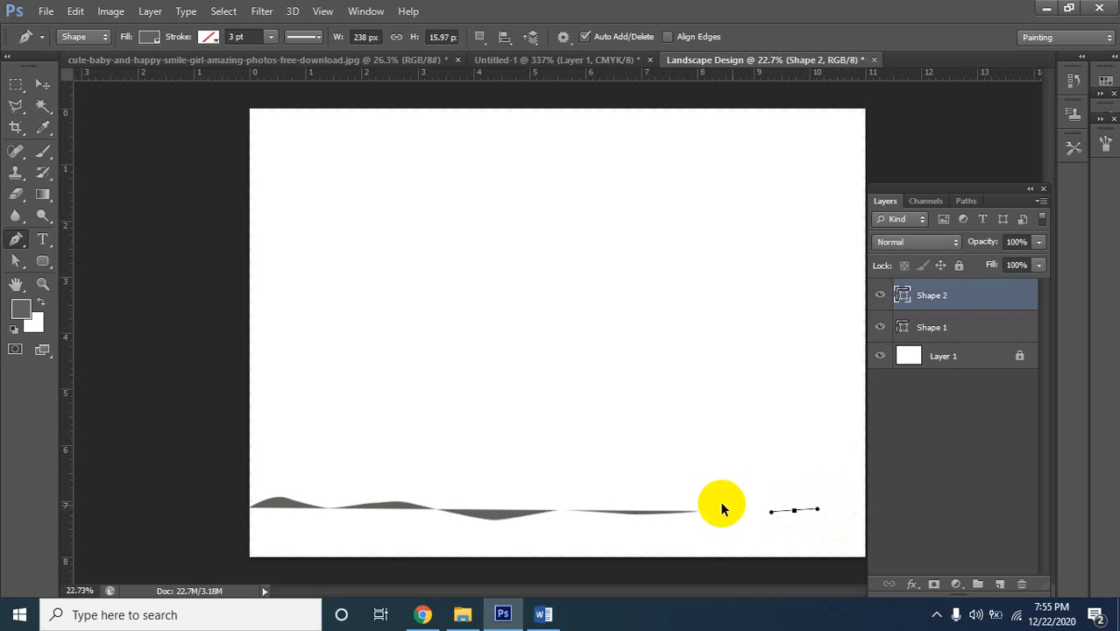
key("ctrl+alt+z")
key("ctrl+alt+z")
key("ctrl+alt+z")
key("ctrl+alt+z")
key("ctrl+alt+z")
key("ctrl+alt+z")
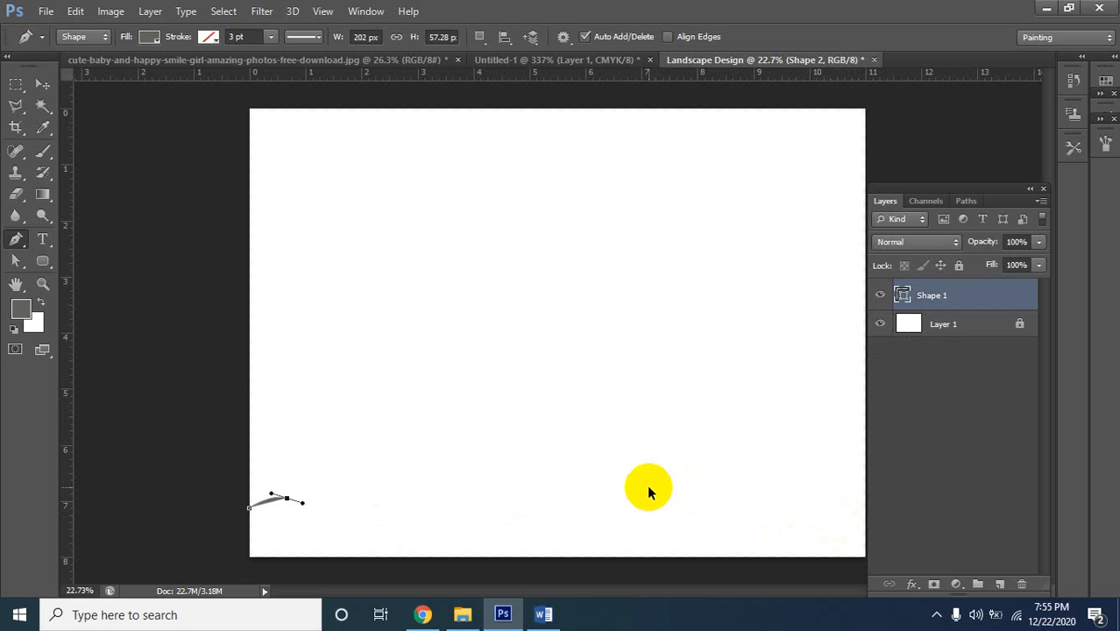
key("ctrl+alt+z")
key("ctrl+alt+z")
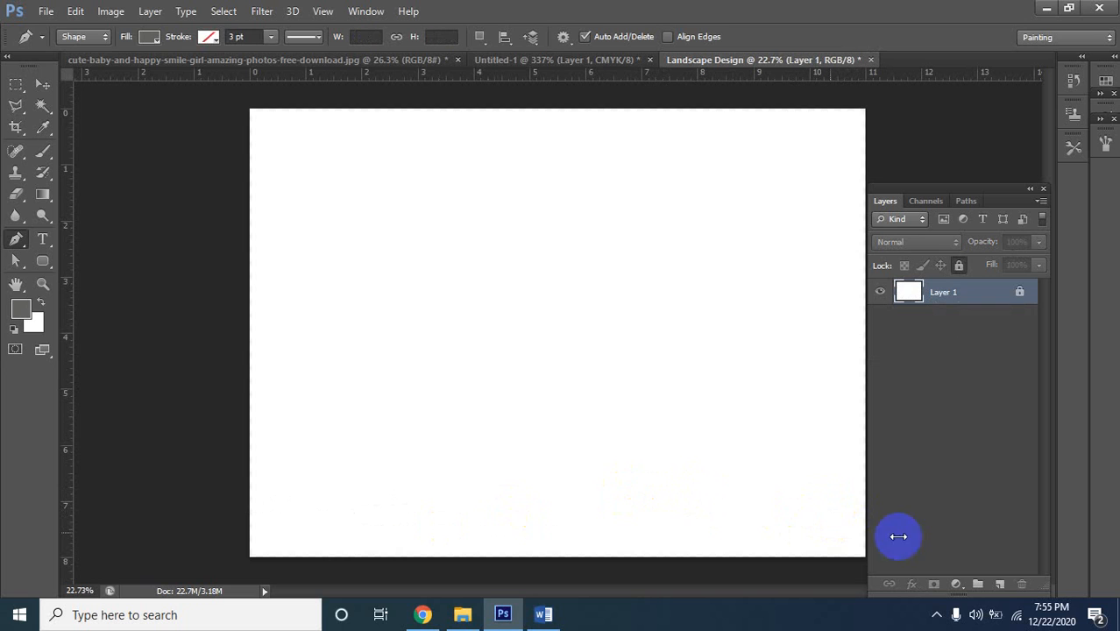
On a new layer, draw a wavy gray Pen-tool ground line about 3282 px wide across the lower canvas, and dock the Layers panel
left_click(999, 584)
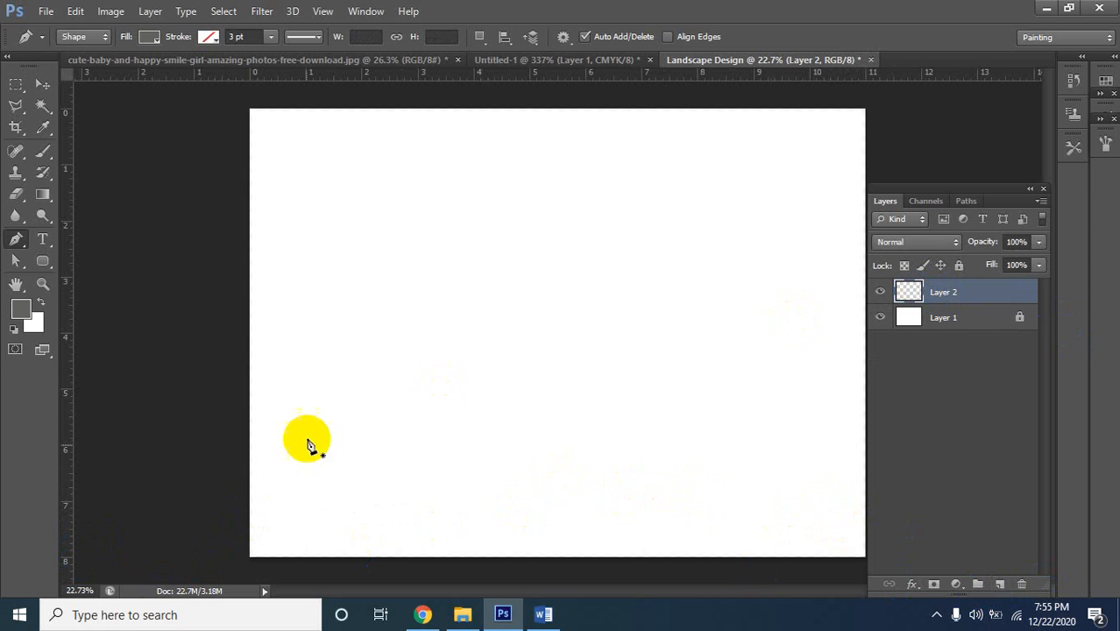
left_click(250, 488)
left_click(318, 477)
left_click(345, 484)
left_click(388, 497)
left_click(433, 509)
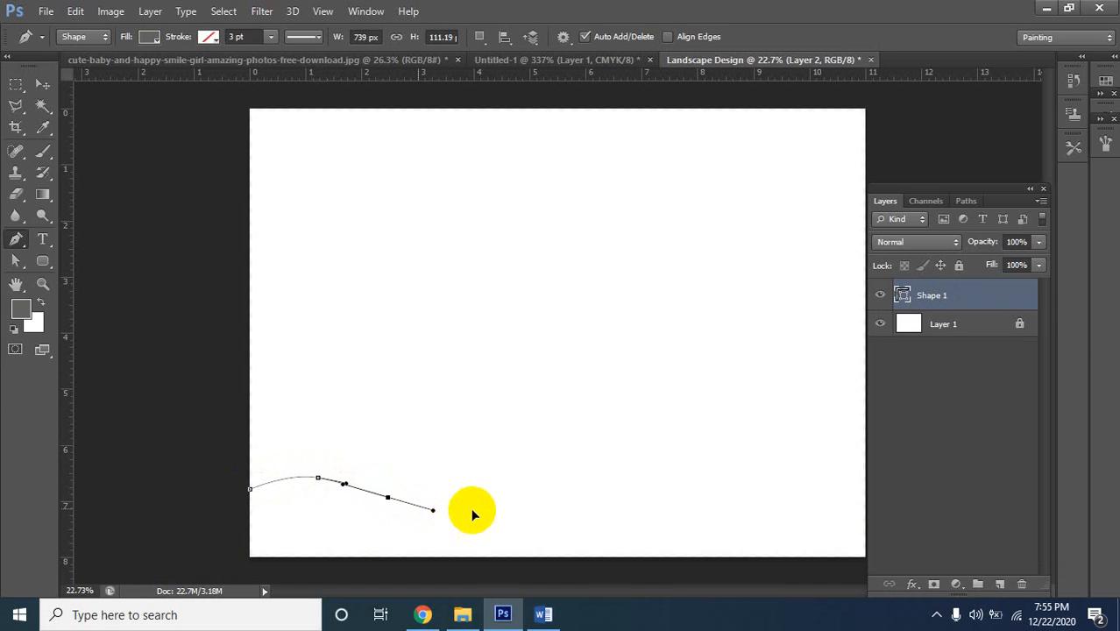
left_click_drag(511, 495, 525, 496)
left_click_drag(598, 495, 637, 495)
left_click_drag(723, 474, 790, 494)
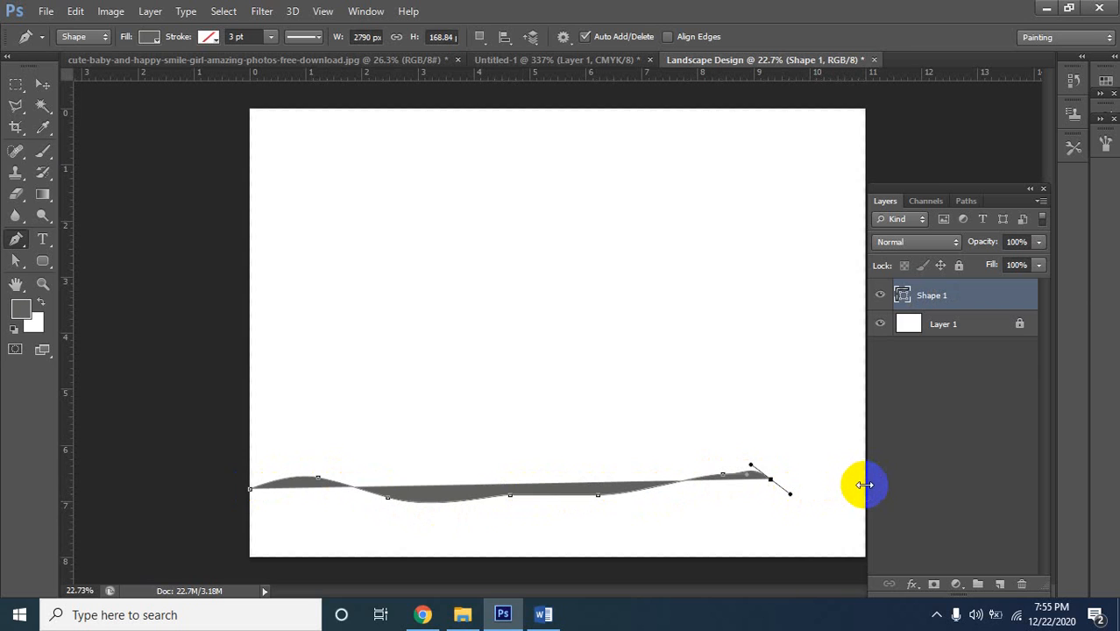
left_click_drag(865, 485, 865, 492)
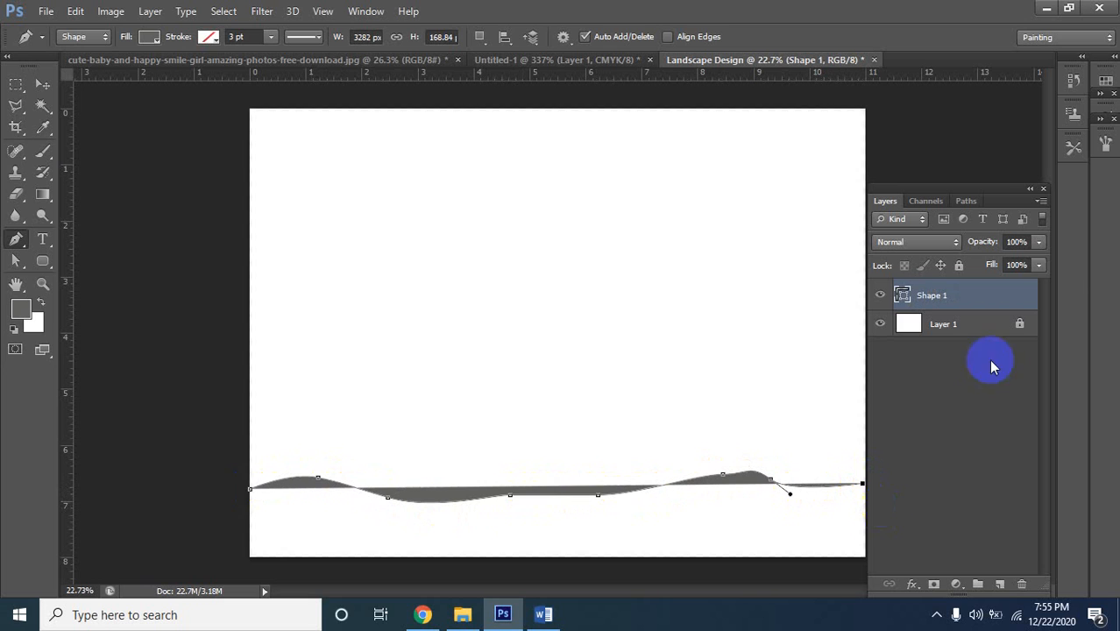
left_click_drag(995, 197, 958, 385)
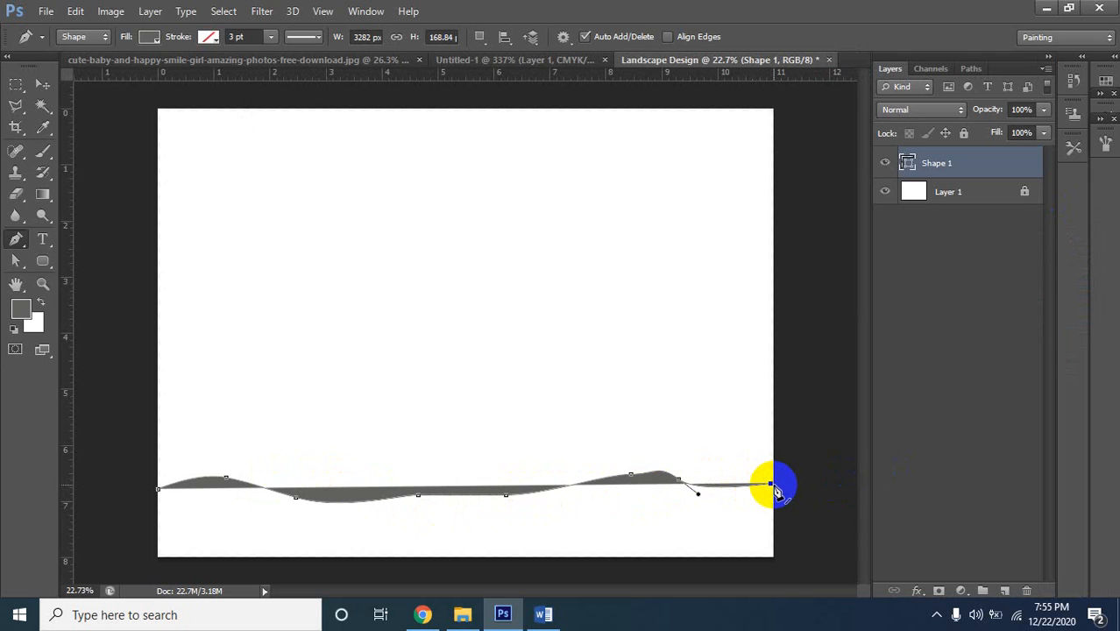
left_click(773, 557)
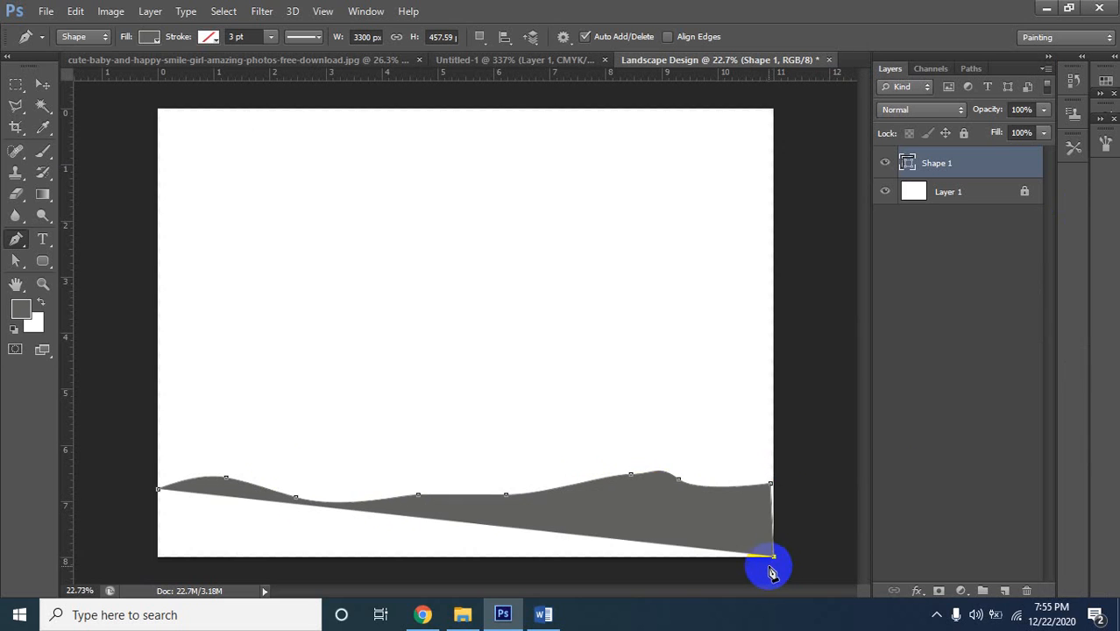
key("ctrl+z")
key("ctrl+z")
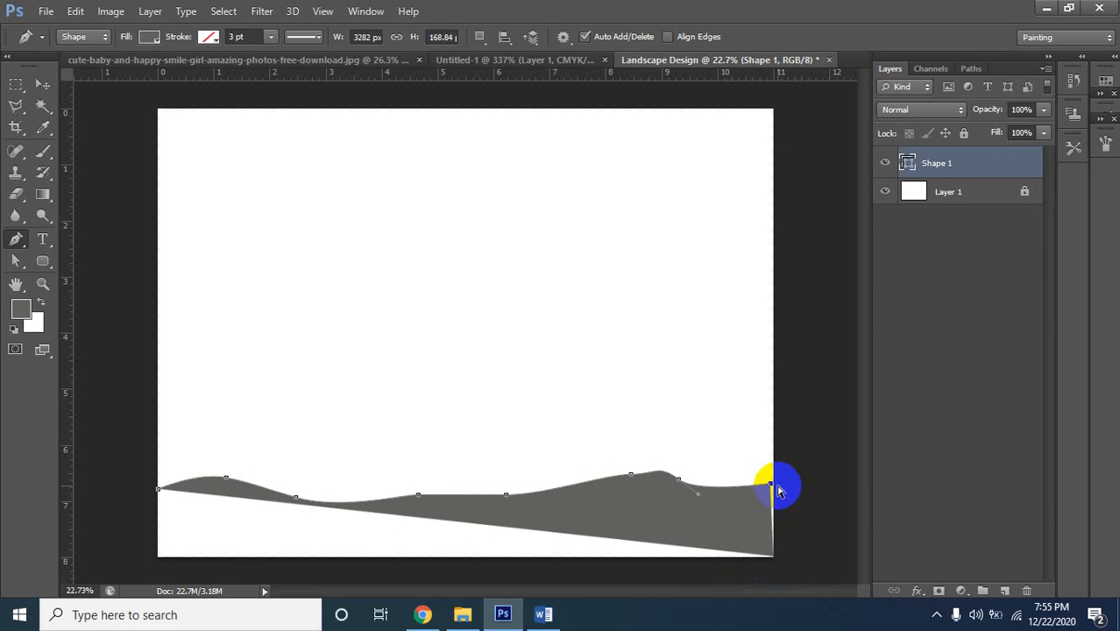
key("ctrl+z")
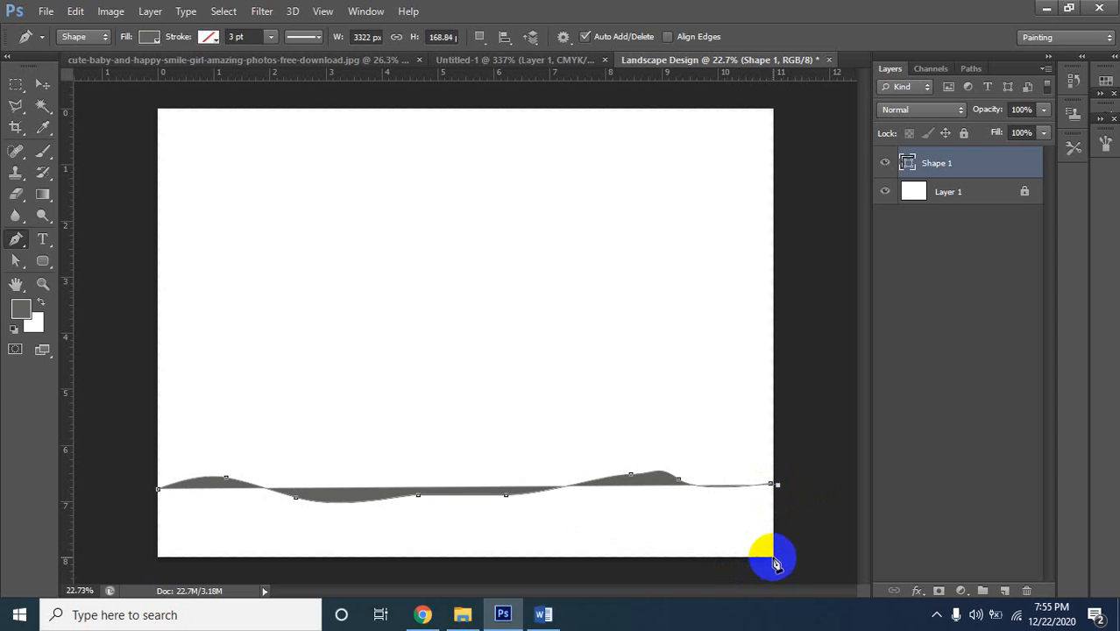
Extend the gray ground outline just past the canvas's right edge and bottom corners, and close the shape at its starting point
left_click(778, 560)
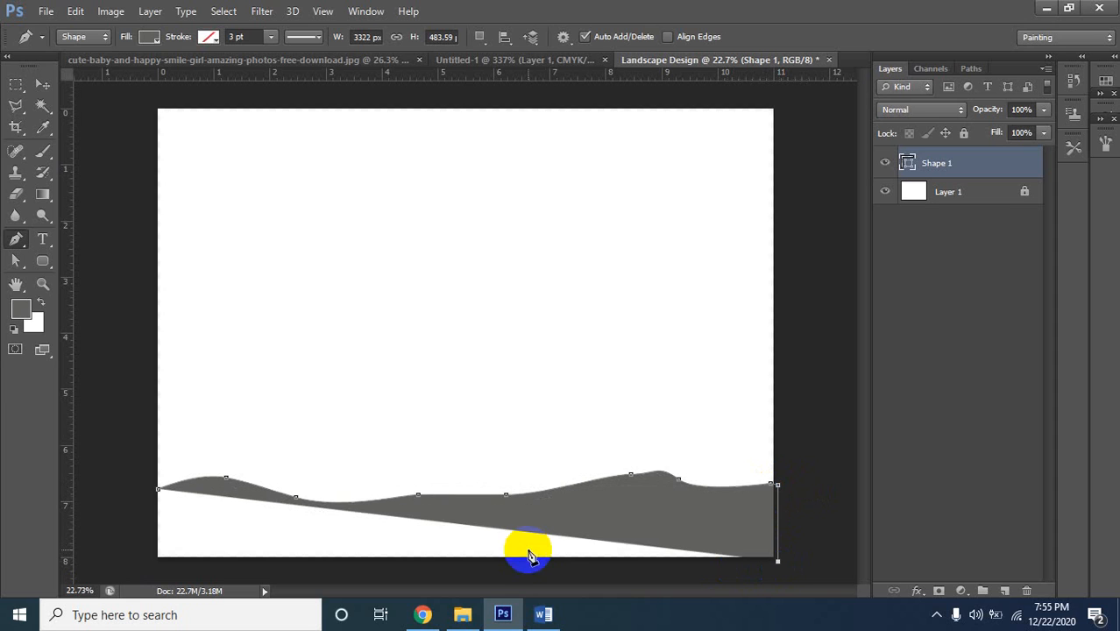
left_click(149, 561)
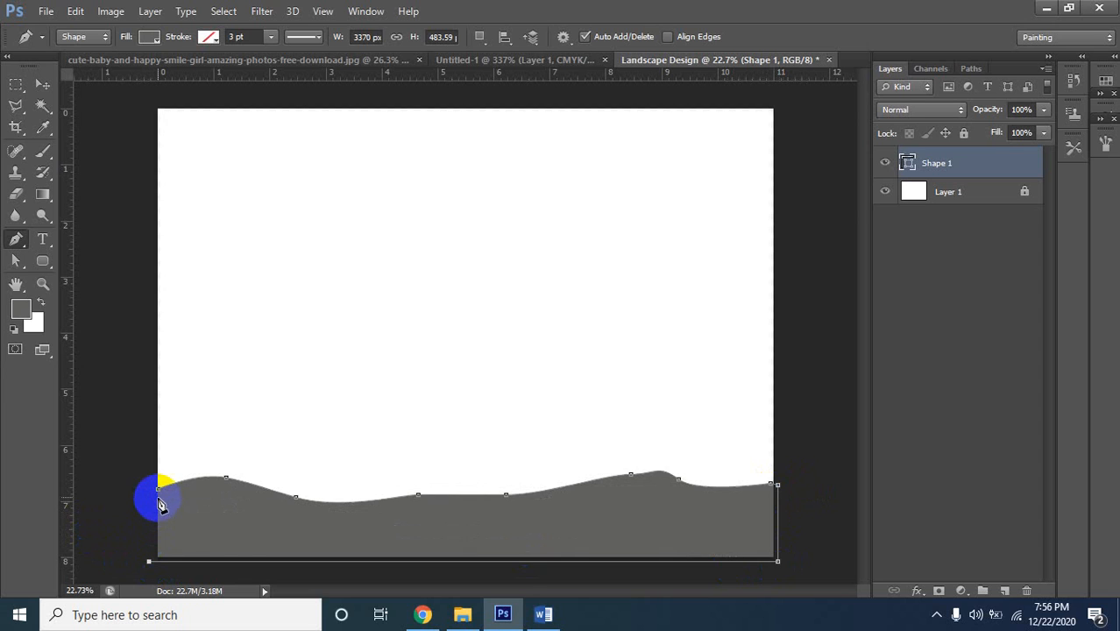
left_click(158, 496)
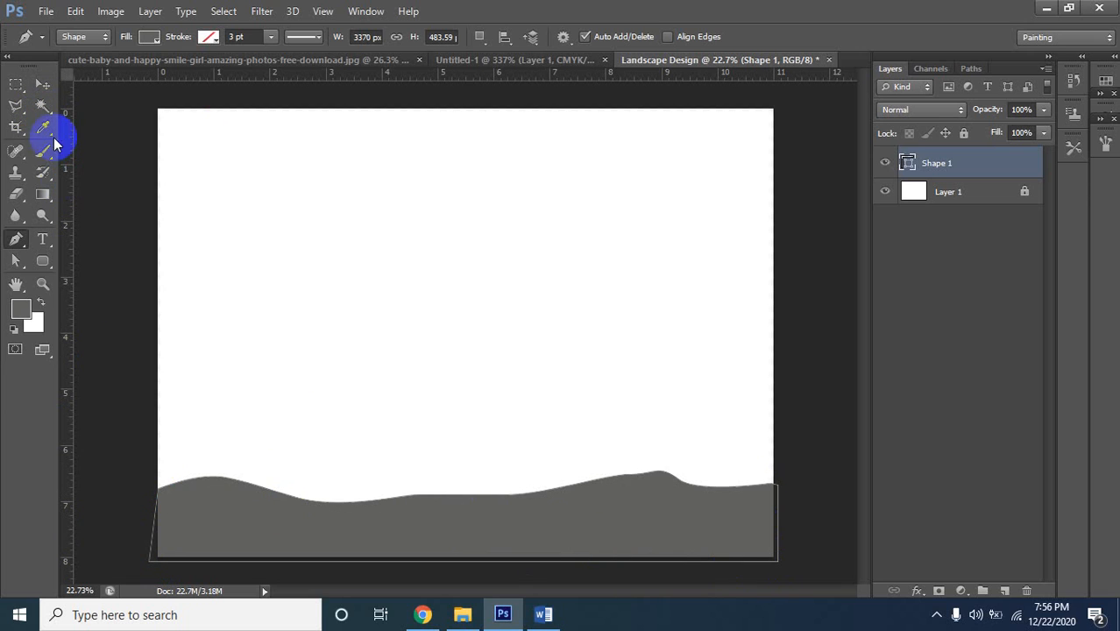
left_click(42, 84)
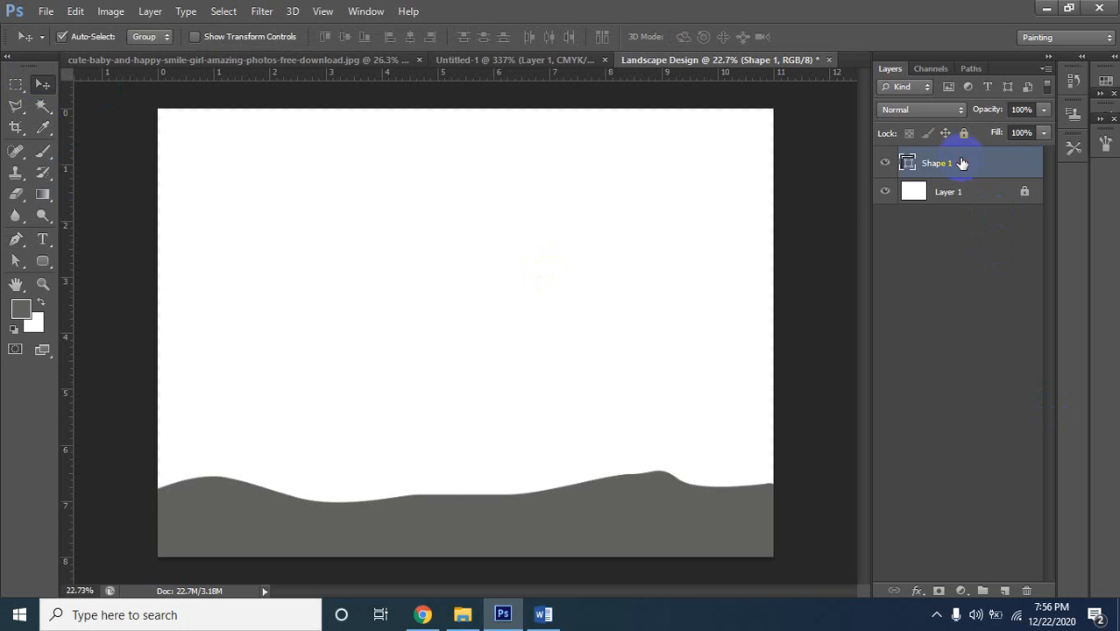
Add a new layer above the ground shape and set the foreground color to bright blue 015ef7
left_click(1005, 592)
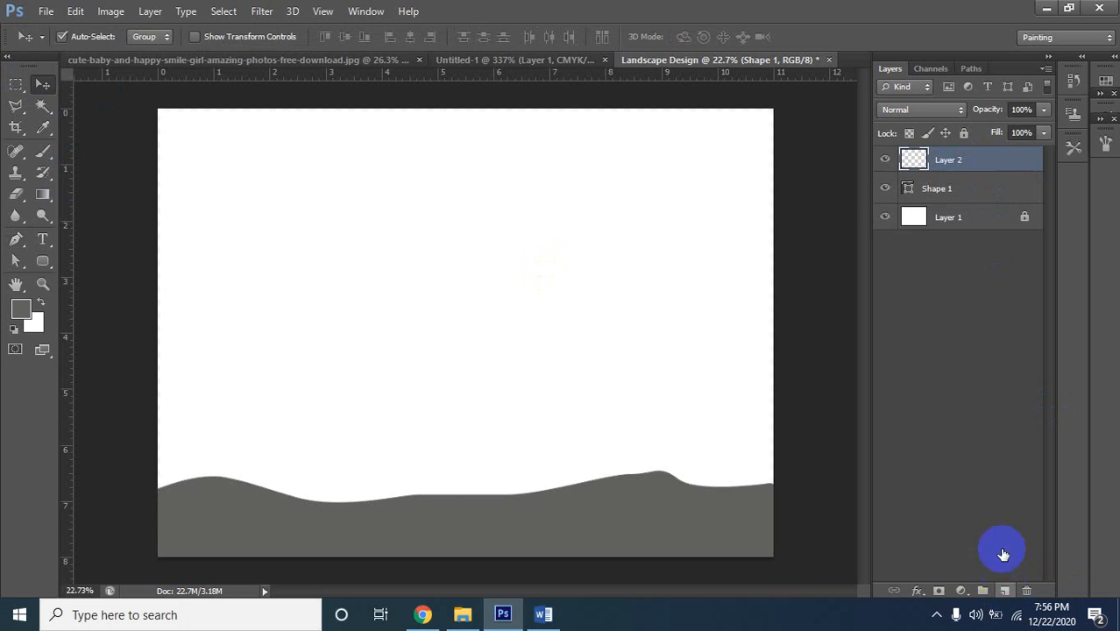
left_click(23, 312)
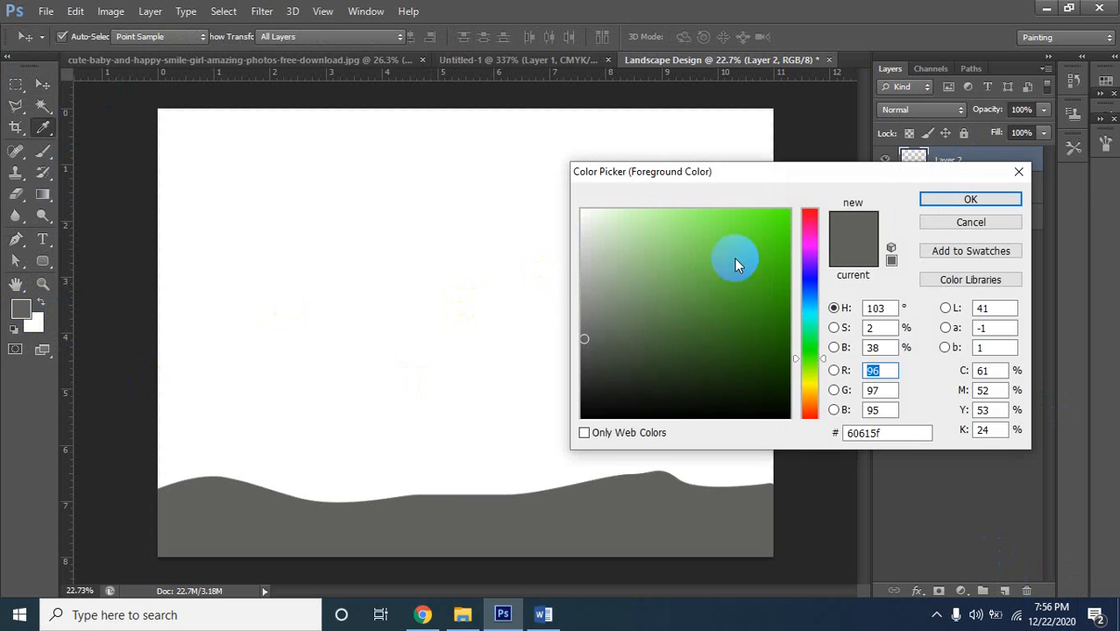
left_click(816, 295)
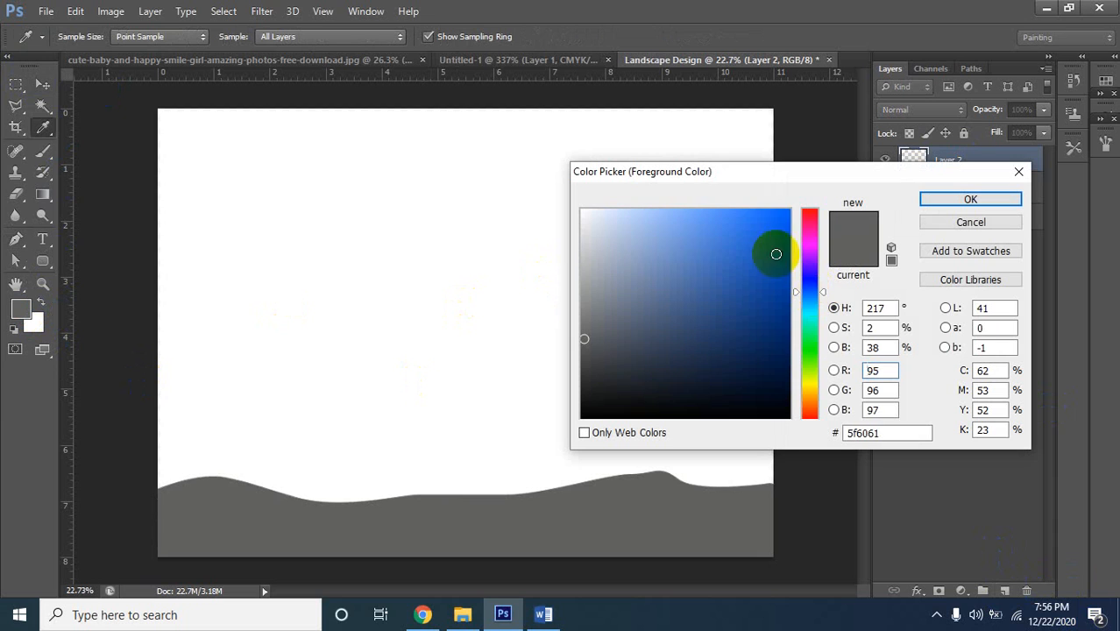
left_click(788, 216)
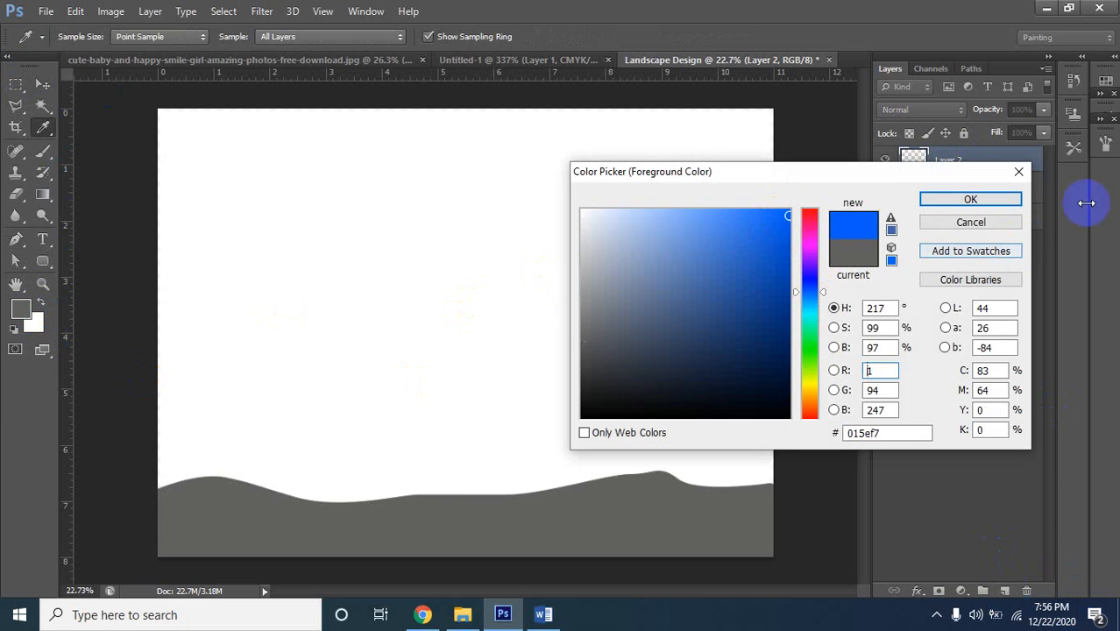
left_click(970, 200)
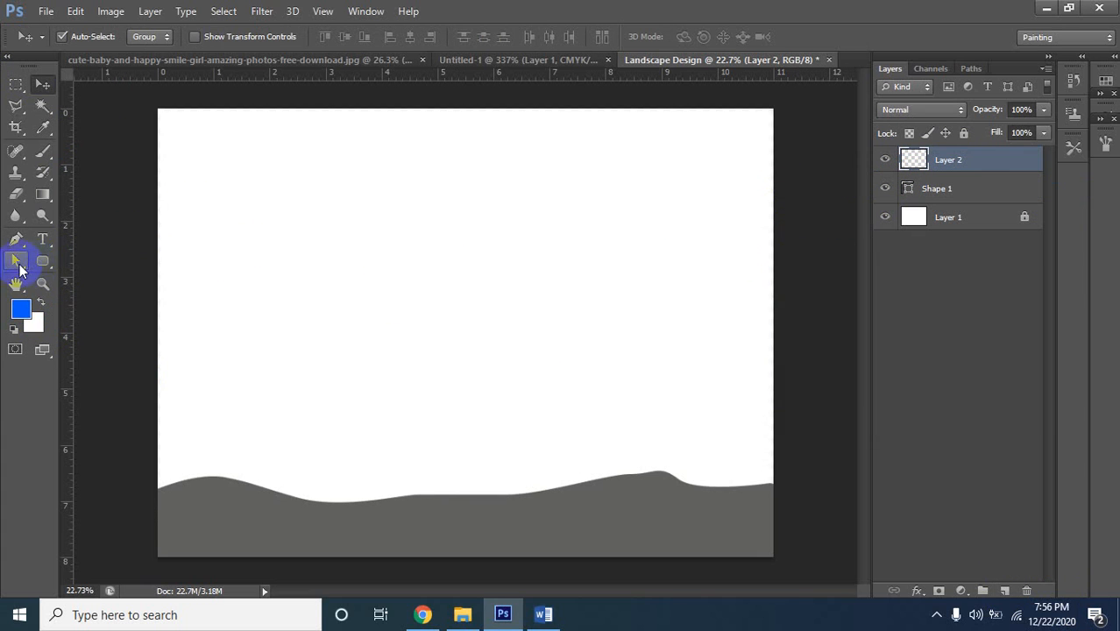
Draw a blue rectangle about 3310 × 2410 px covering the whole canvas and place its layer below Shape 1
left_click(40, 261)
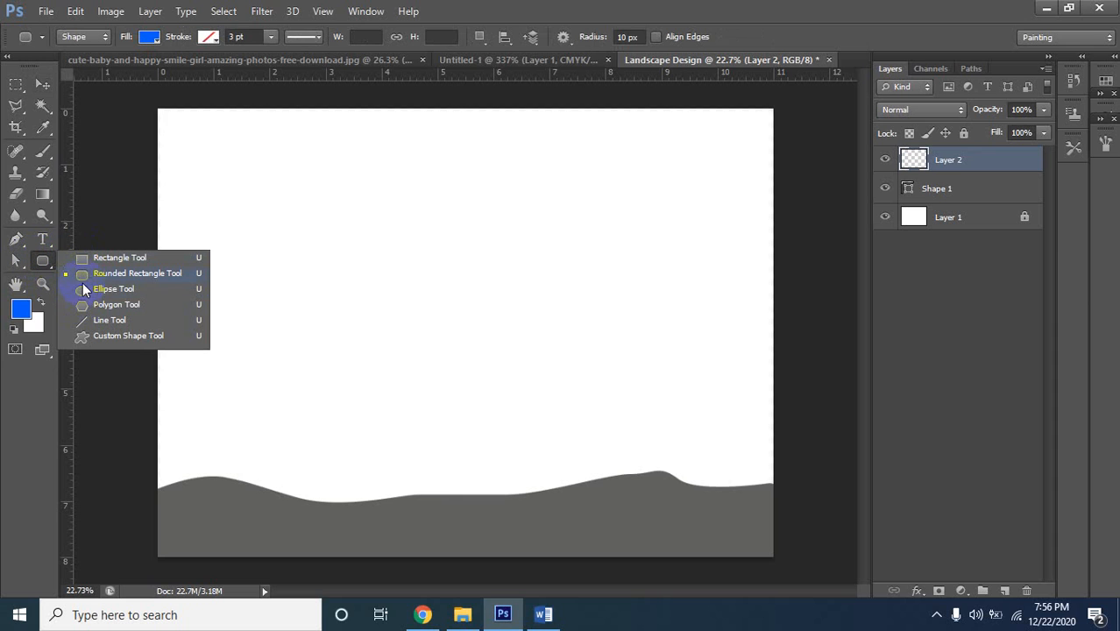
left_click(83, 262)
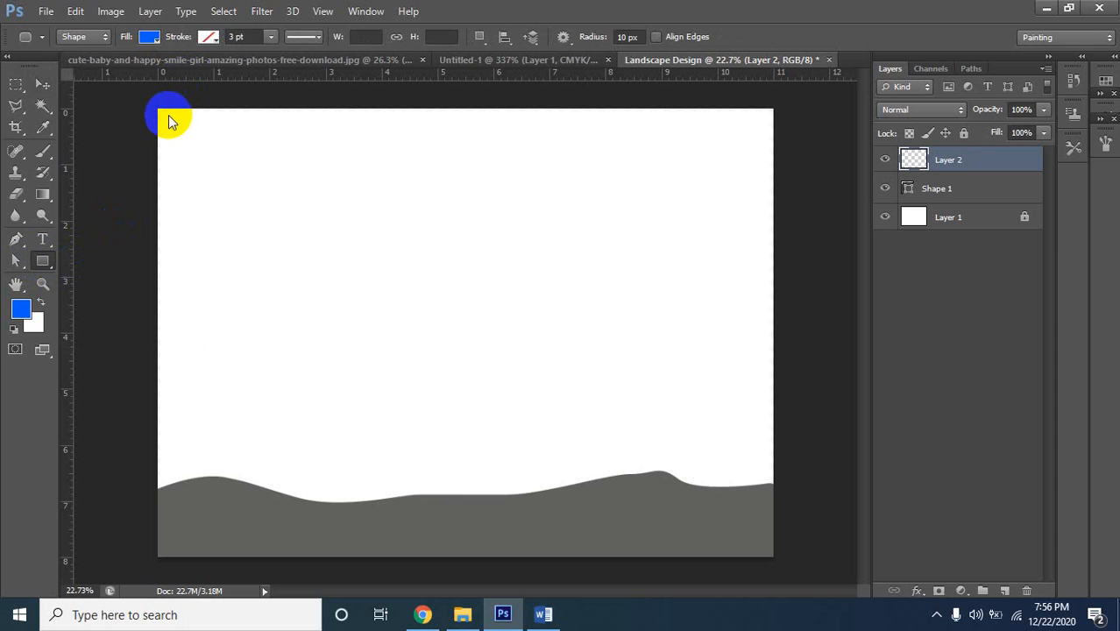
left_click_drag(158, 116, 770, 555)
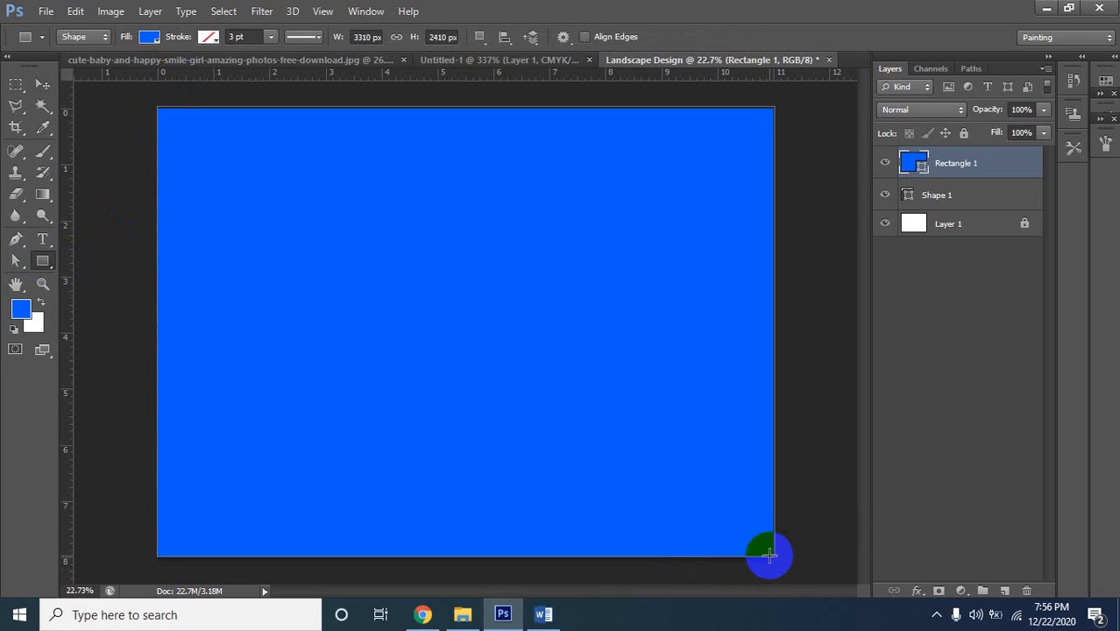
left_click_drag(951, 165, 951, 209)
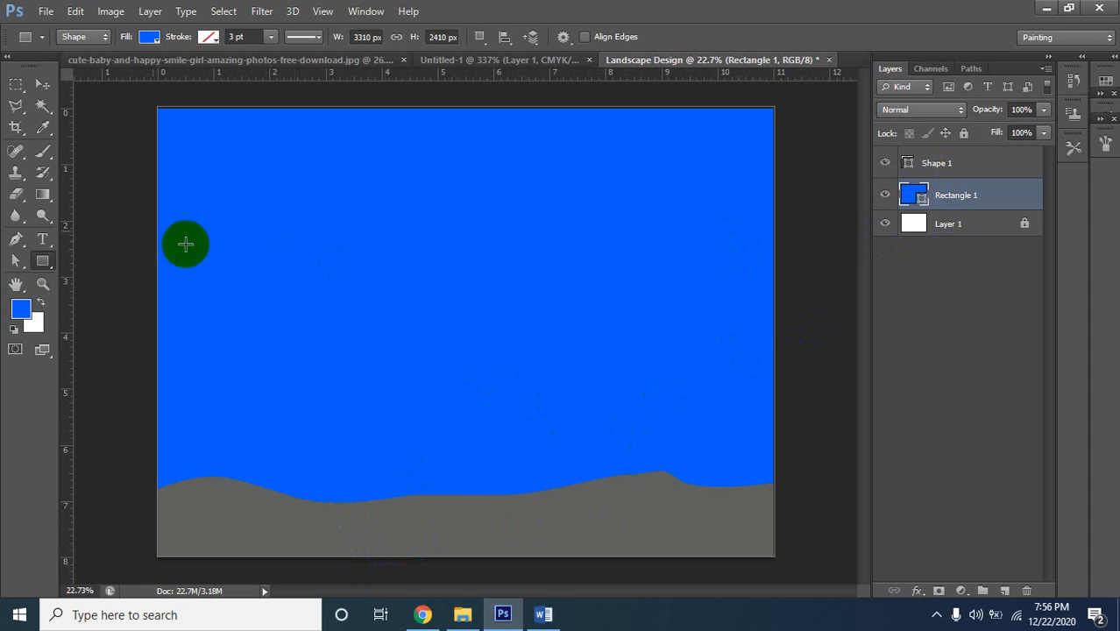
Select the wavy ground shape and change its fill color to dark gray 3f3f3f
left_click(42, 84)
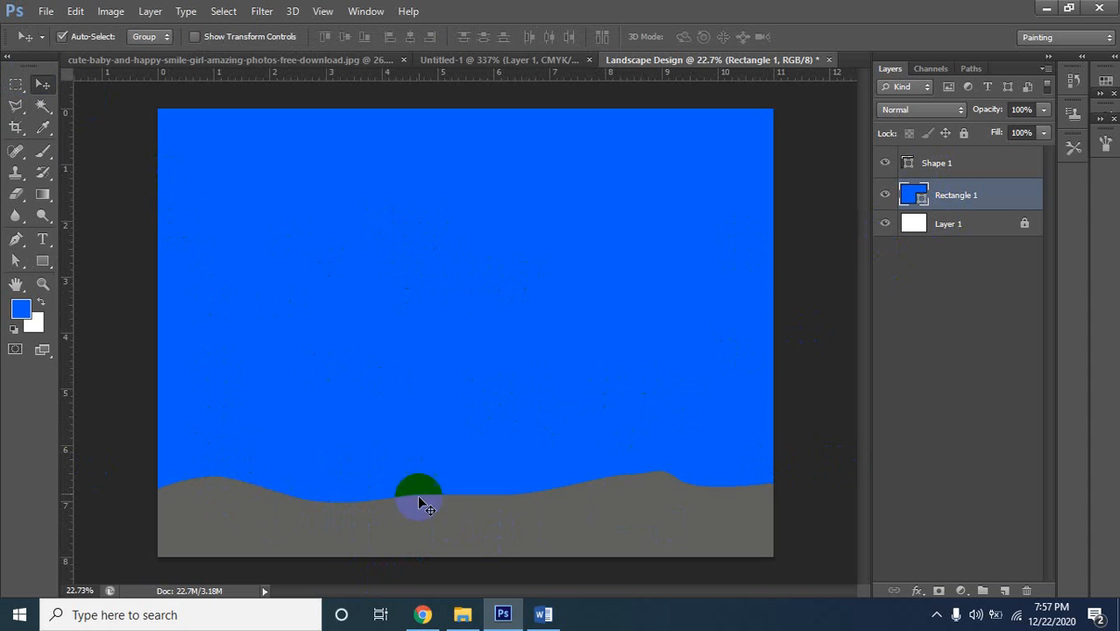
left_click(246, 532)
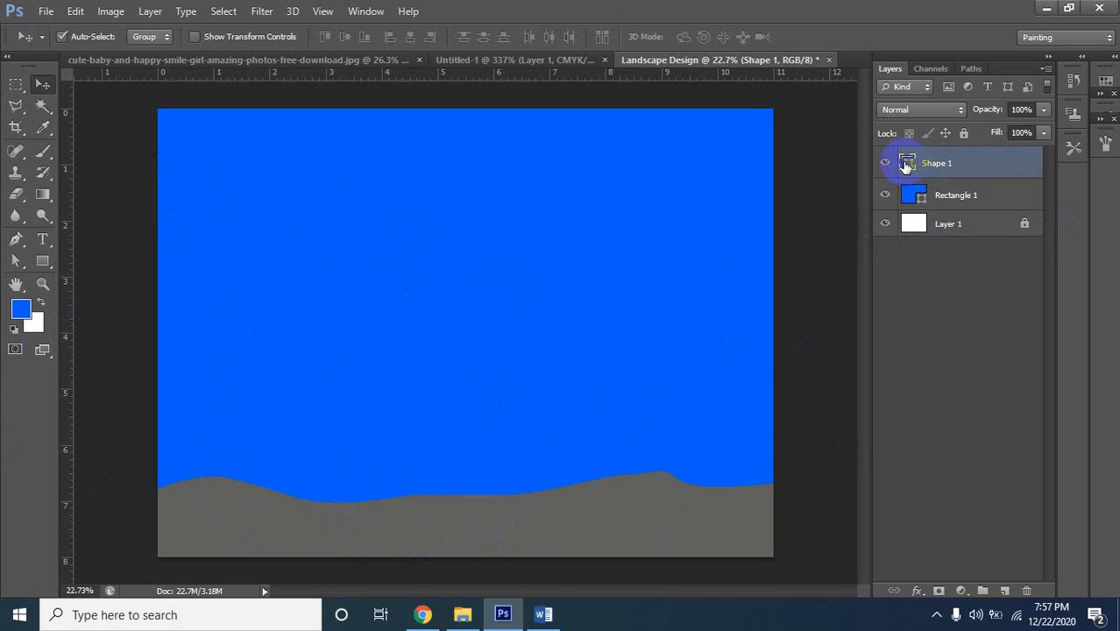
double_click(905, 164)
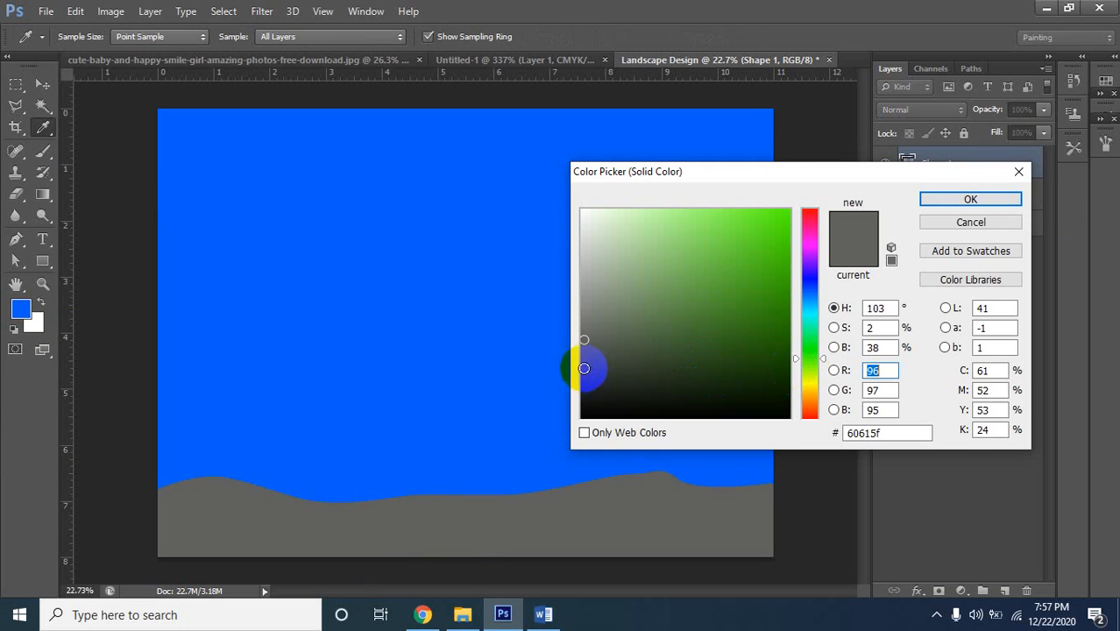
left_click(582, 367)
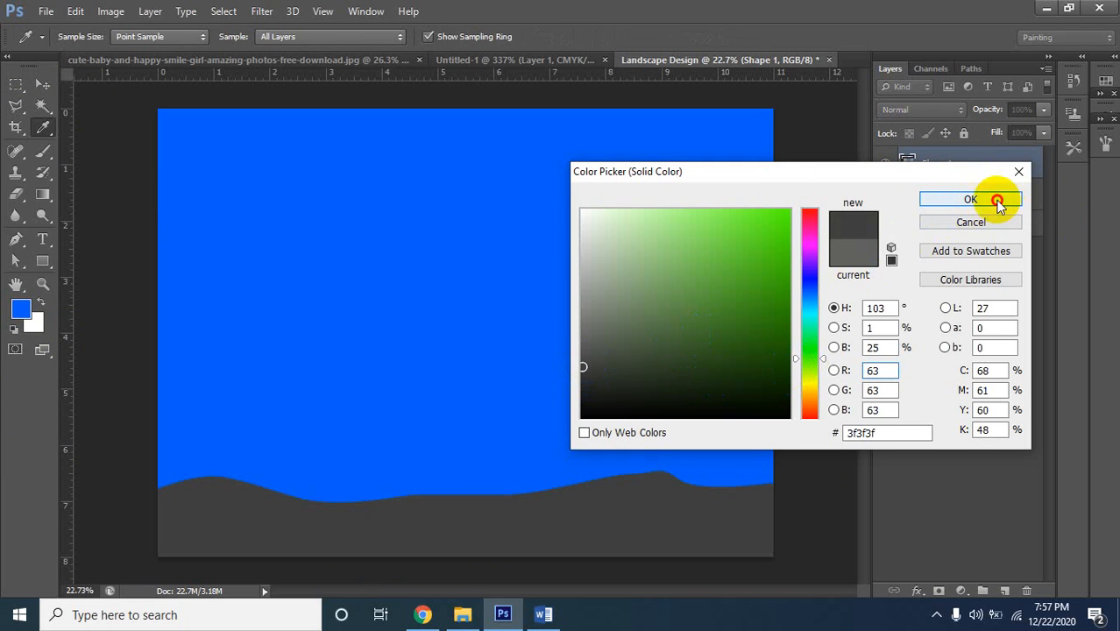
left_click(969, 205)
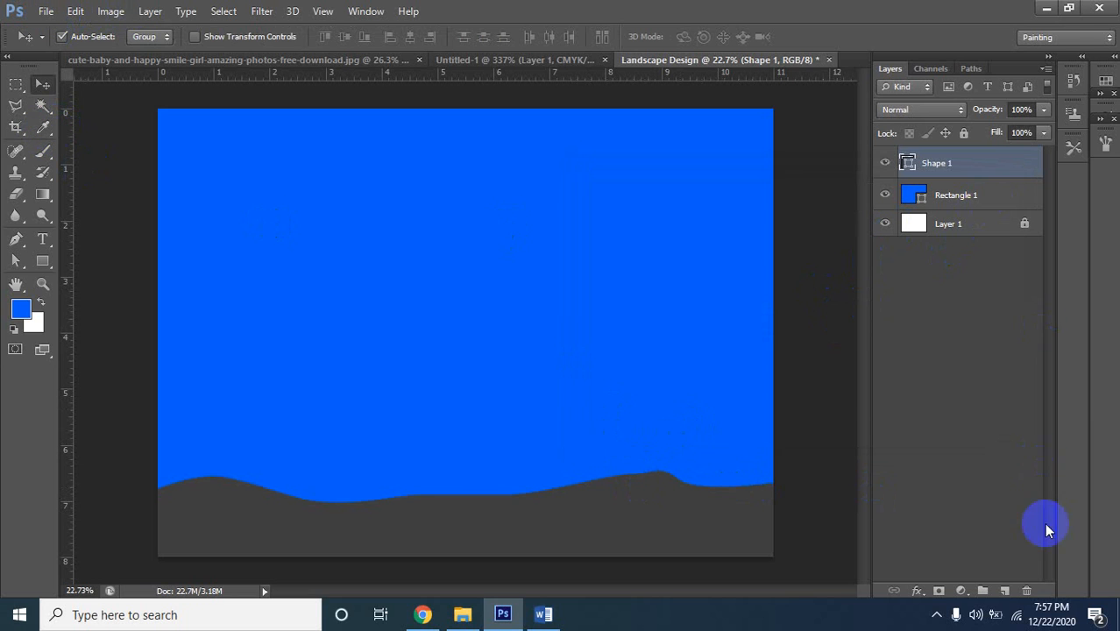
Add a new layer above Shape 1 and activate the Brush tool with its preset picker open
left_click(1001, 593)
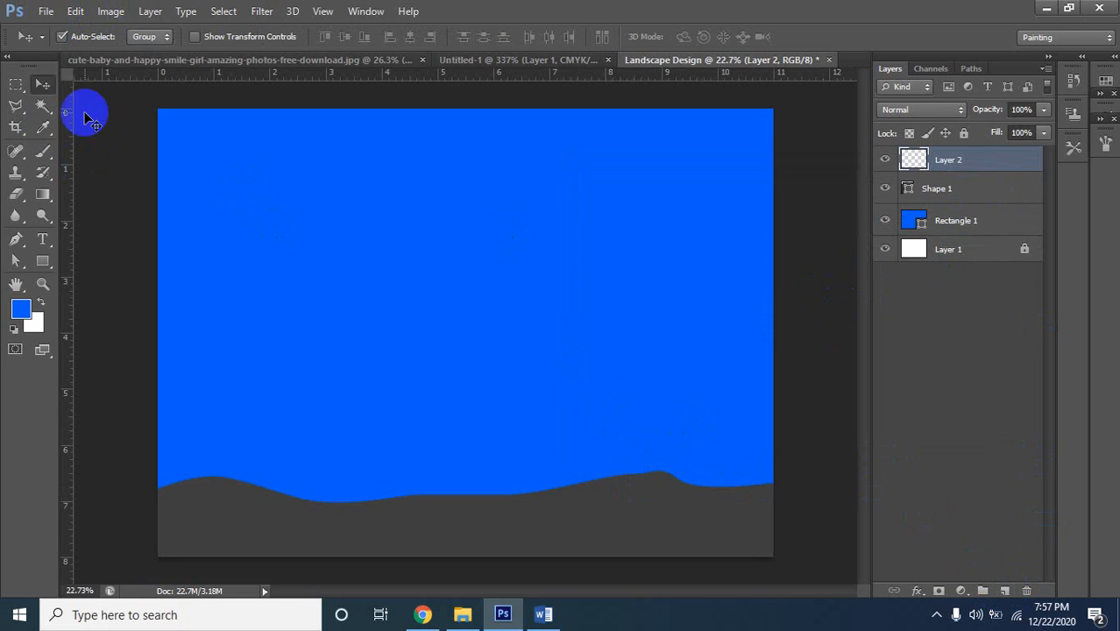
left_click(39, 165)
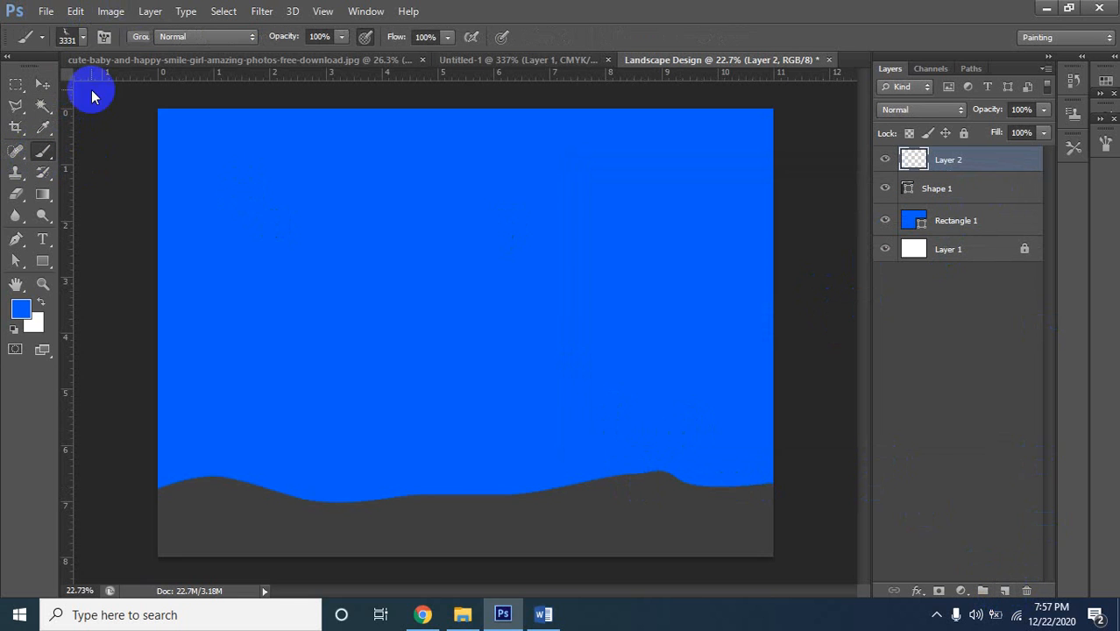
left_click(80, 40)
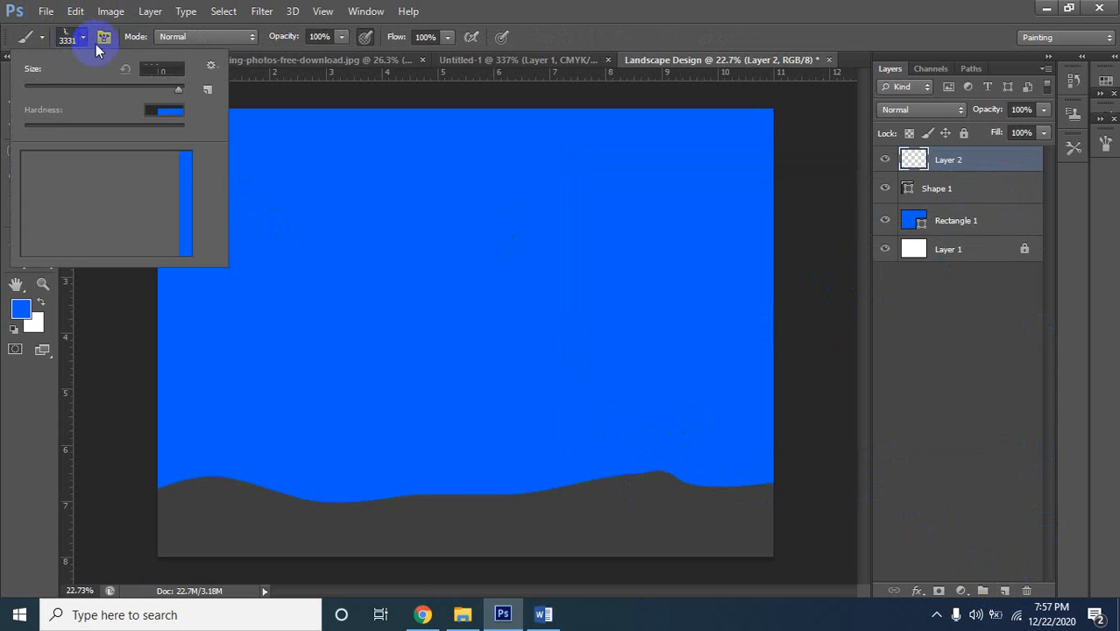
Look through the available brush presets and choose the 1328 px brush
scroll(180, 223, "up", 1)
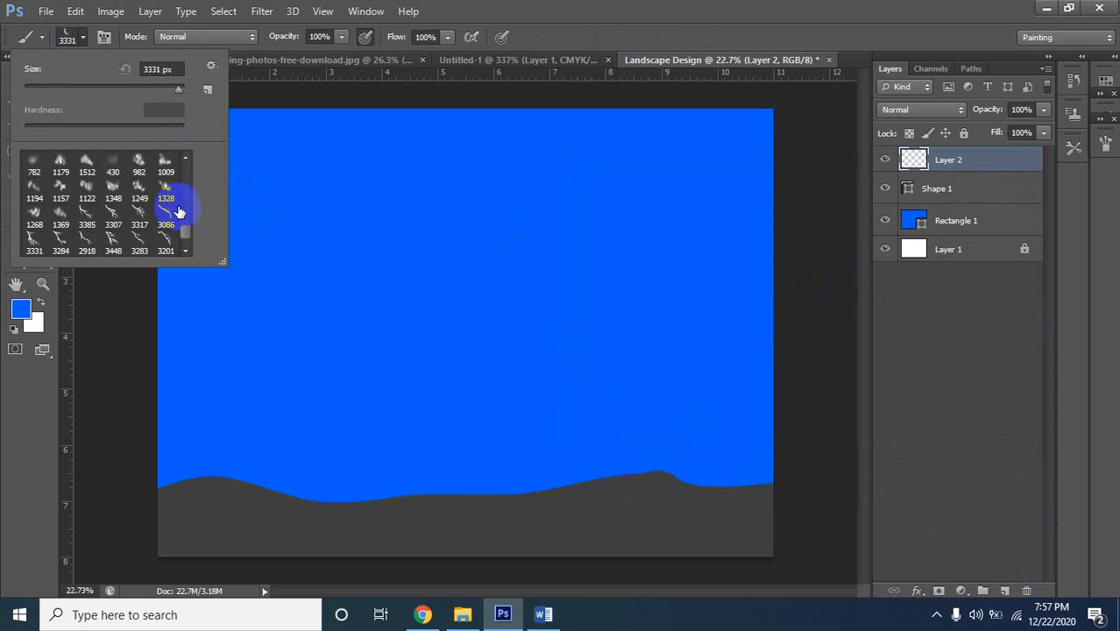
scroll(156, 197, "up", 1)
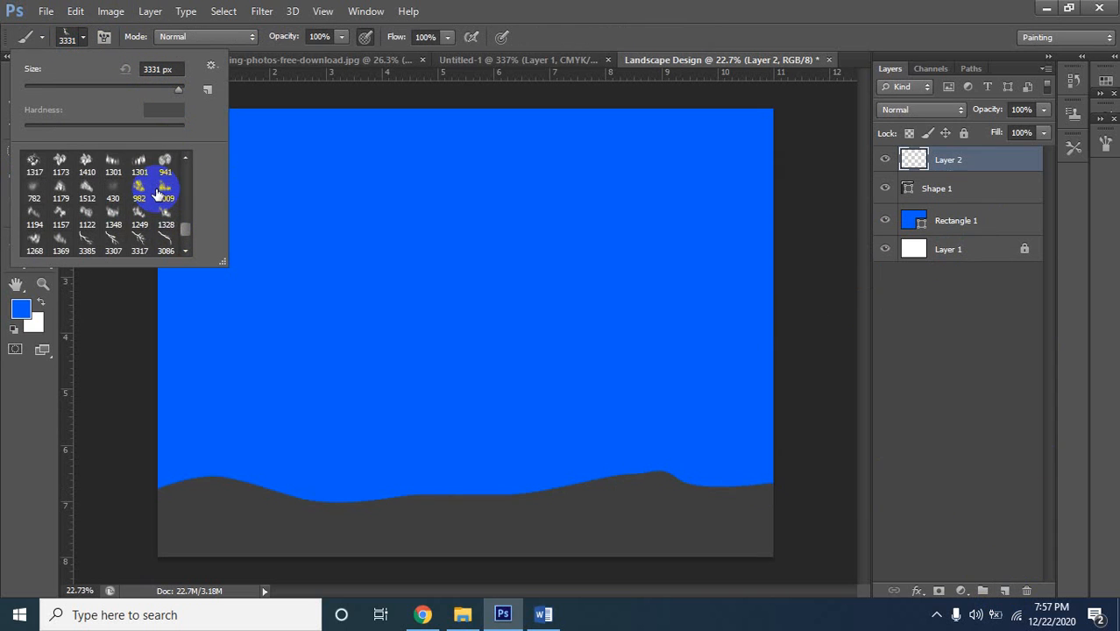
scroll(149, 202, "up", 1)
scroll(132, 215, "up", 5)
scroll(139, 214, "up", 10)
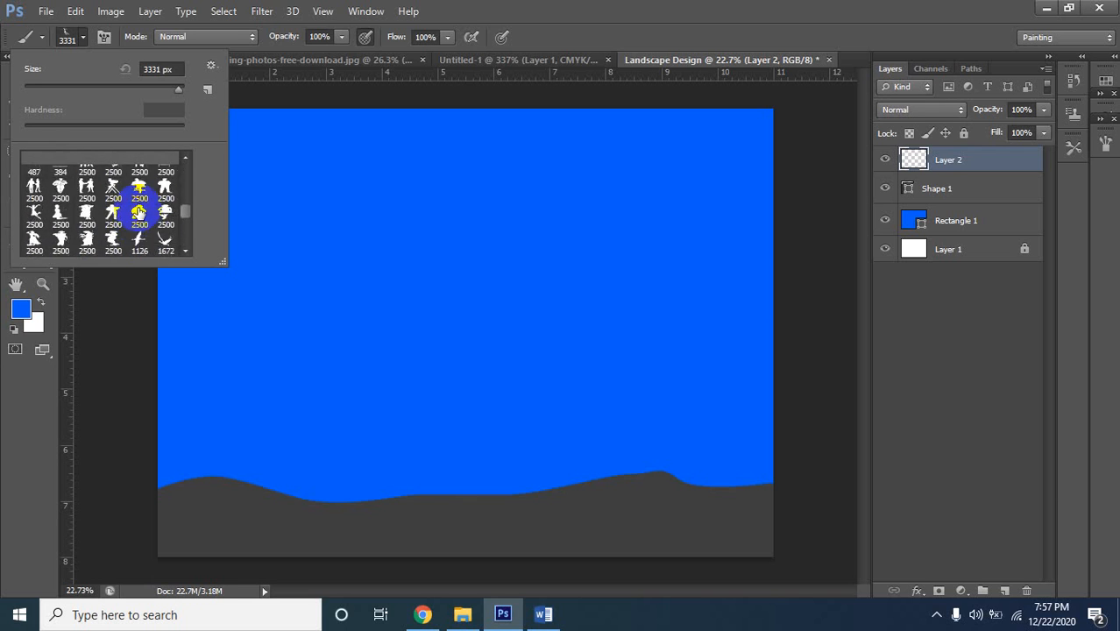
scroll(140, 213, "up", 3)
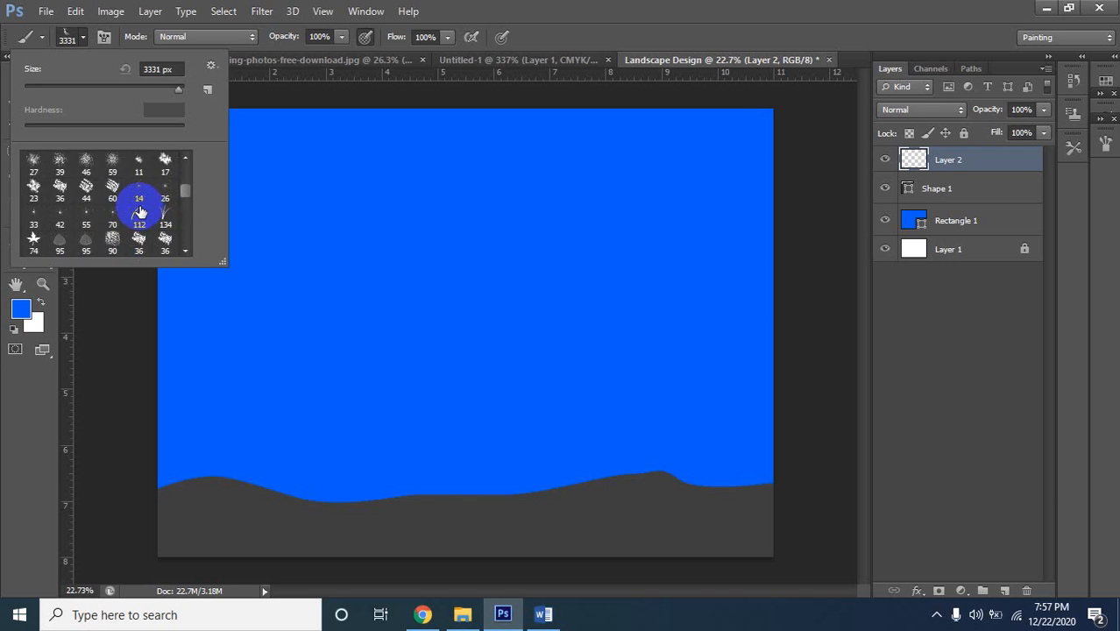
scroll(140, 212, "up", 6)
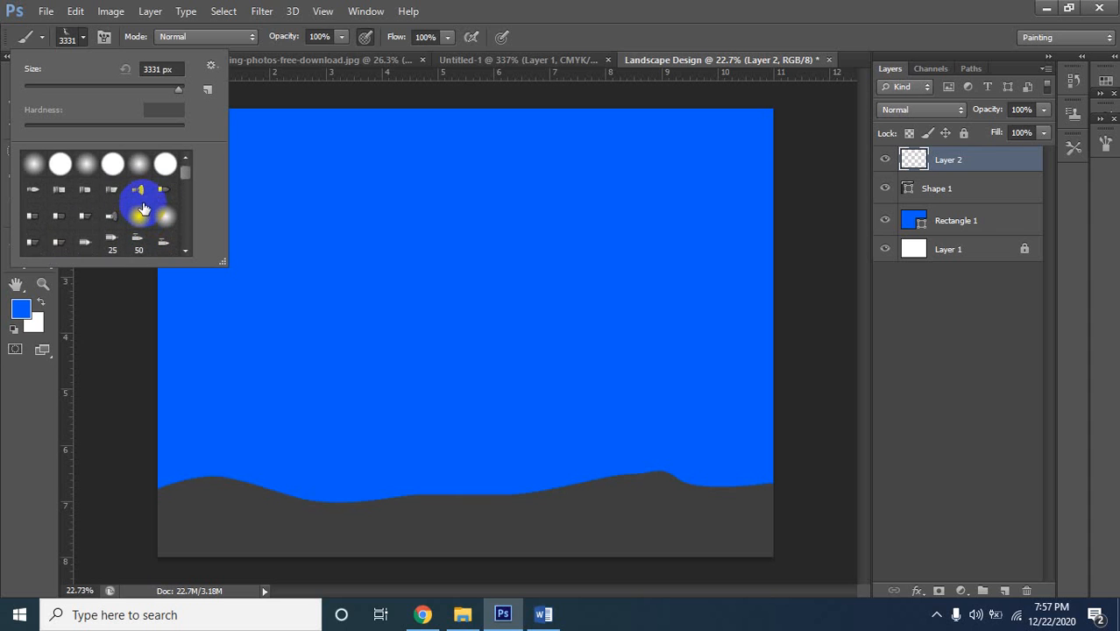
scroll(144, 207, "down", 8)
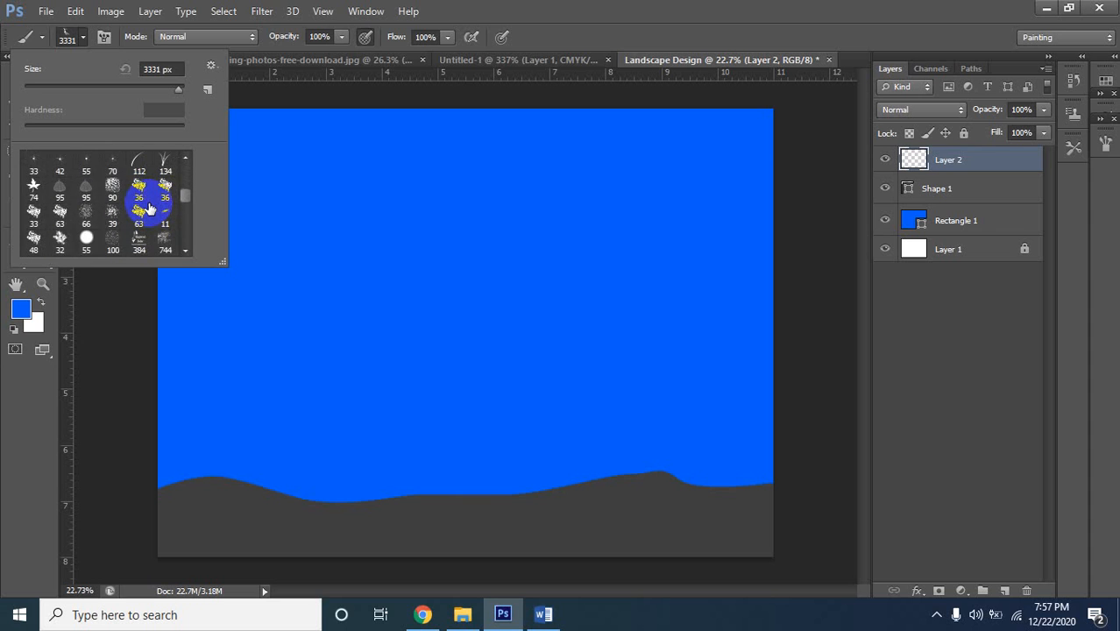
scroll(149, 209, "down", 10)
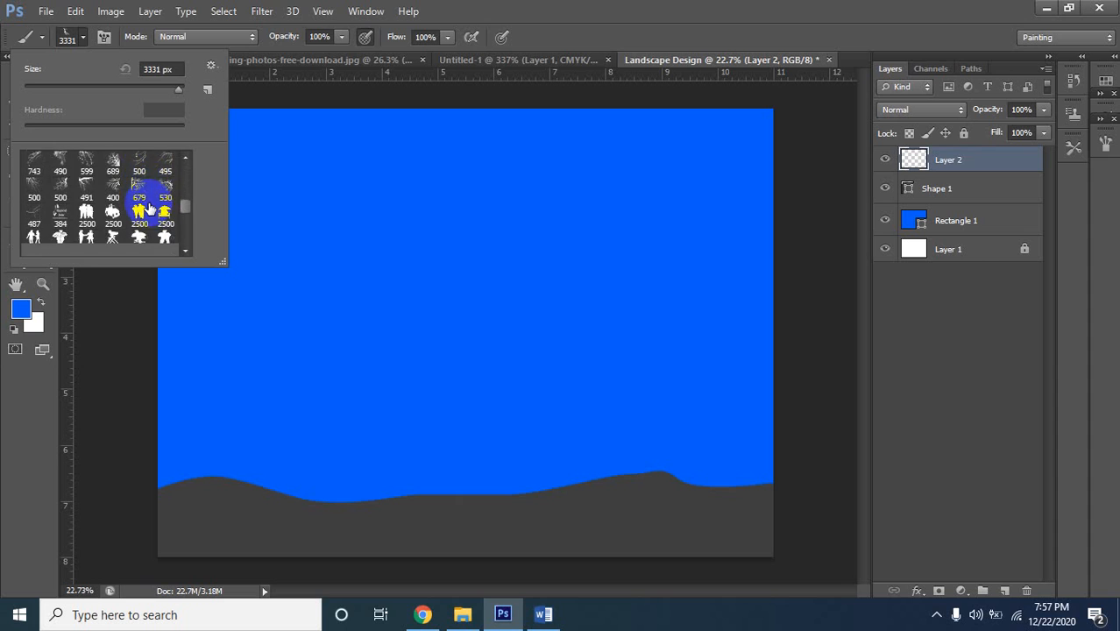
scroll(149, 208, "down", 8)
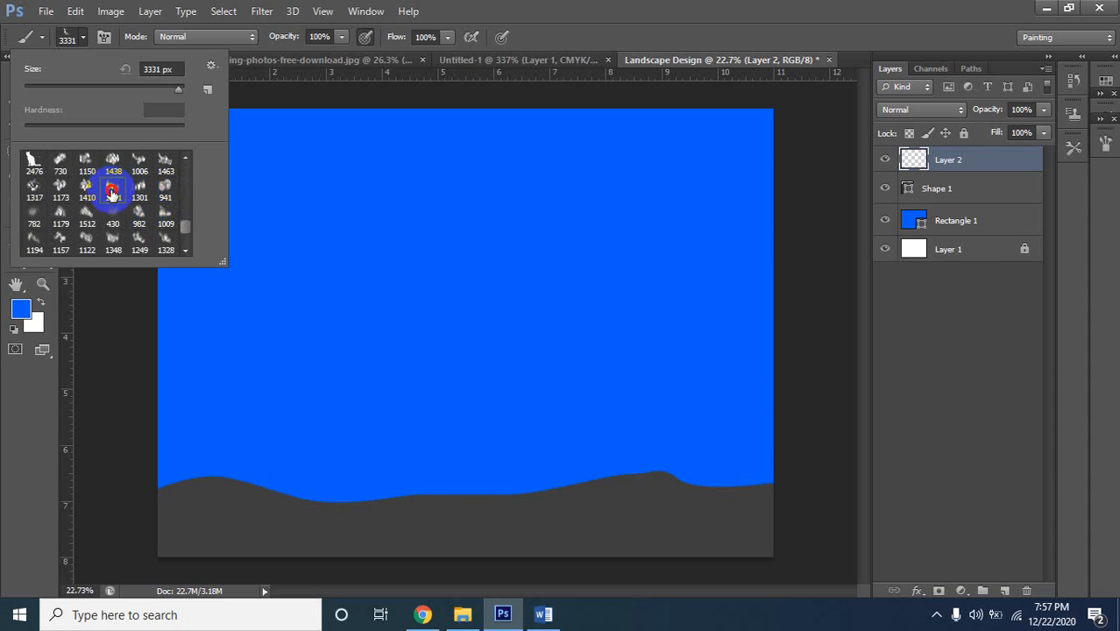
left_click(145, 184)
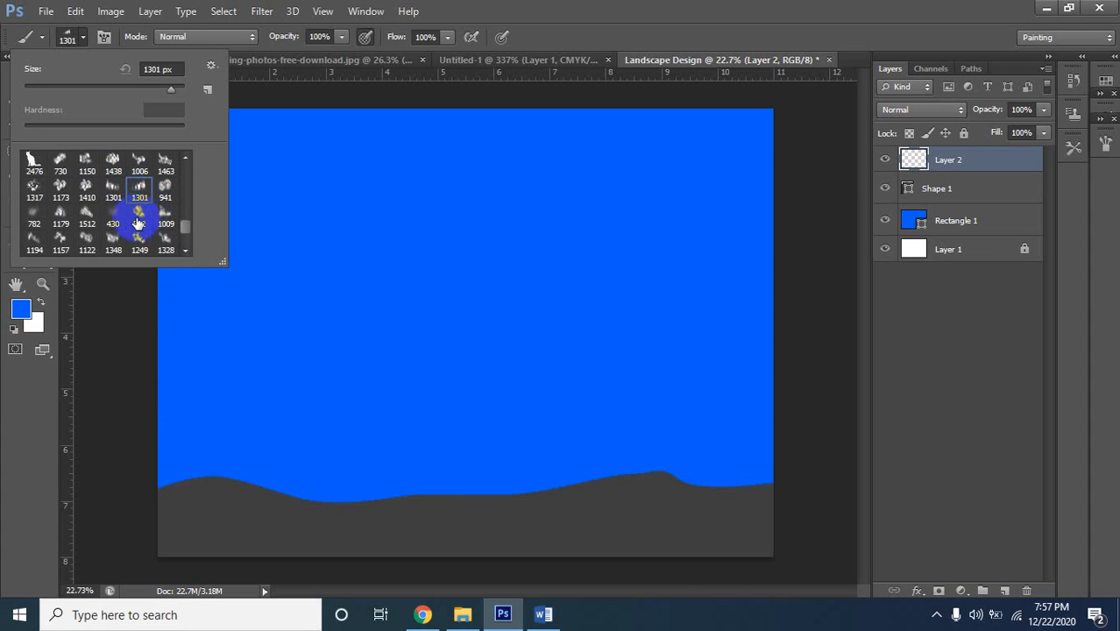
left_click(165, 242)
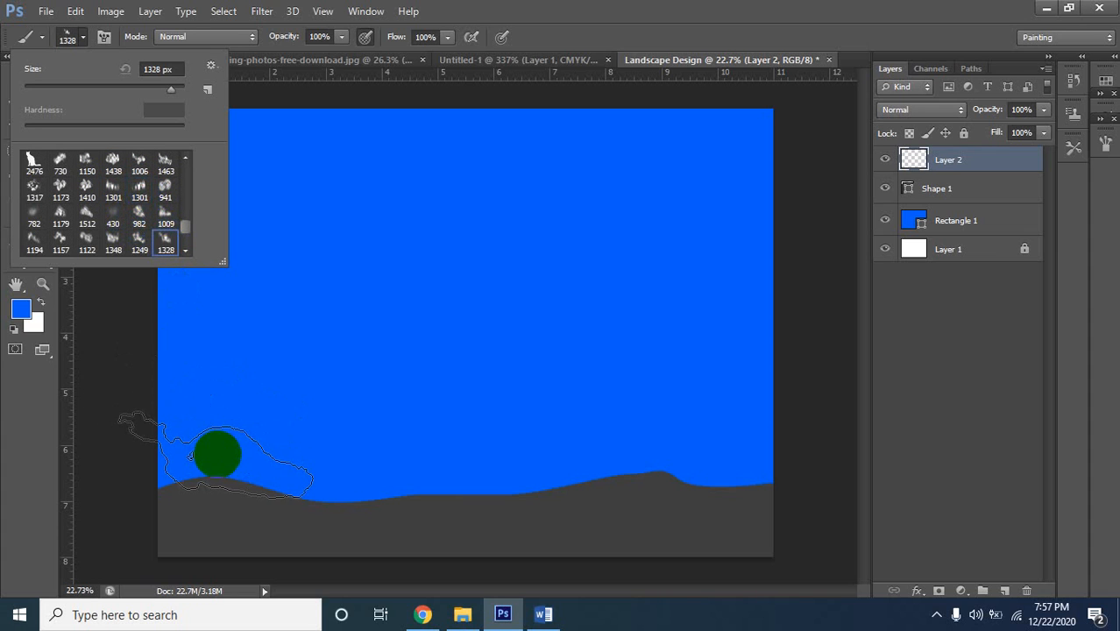
Start loading additional brushes and go up from the DD Lightning Brushes folder to the Brash folder
left_click(212, 67)
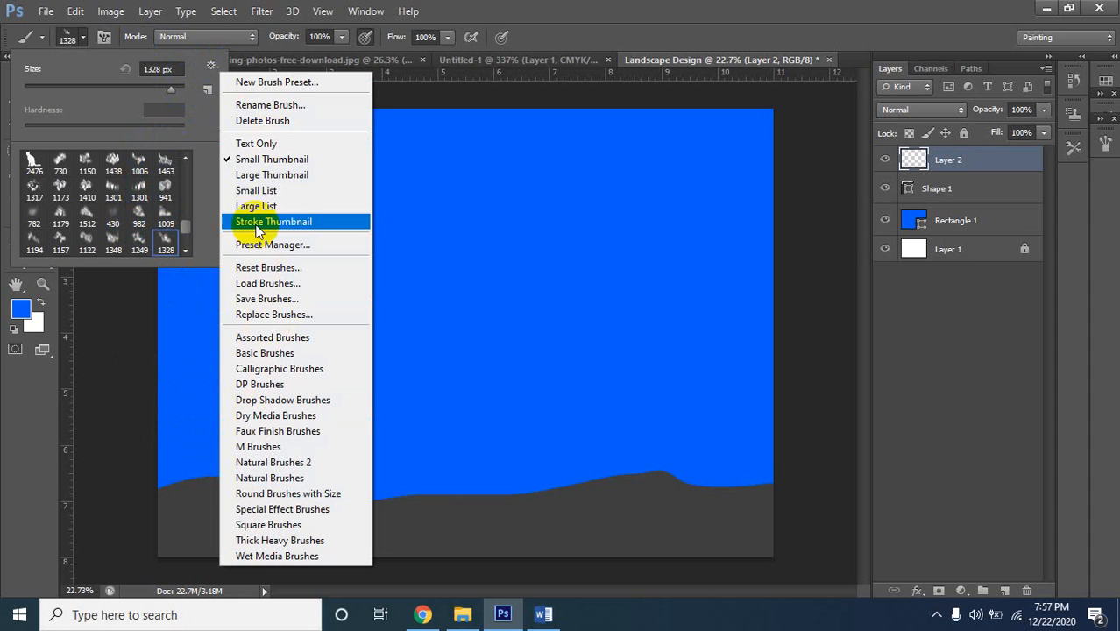
left_click(265, 286)
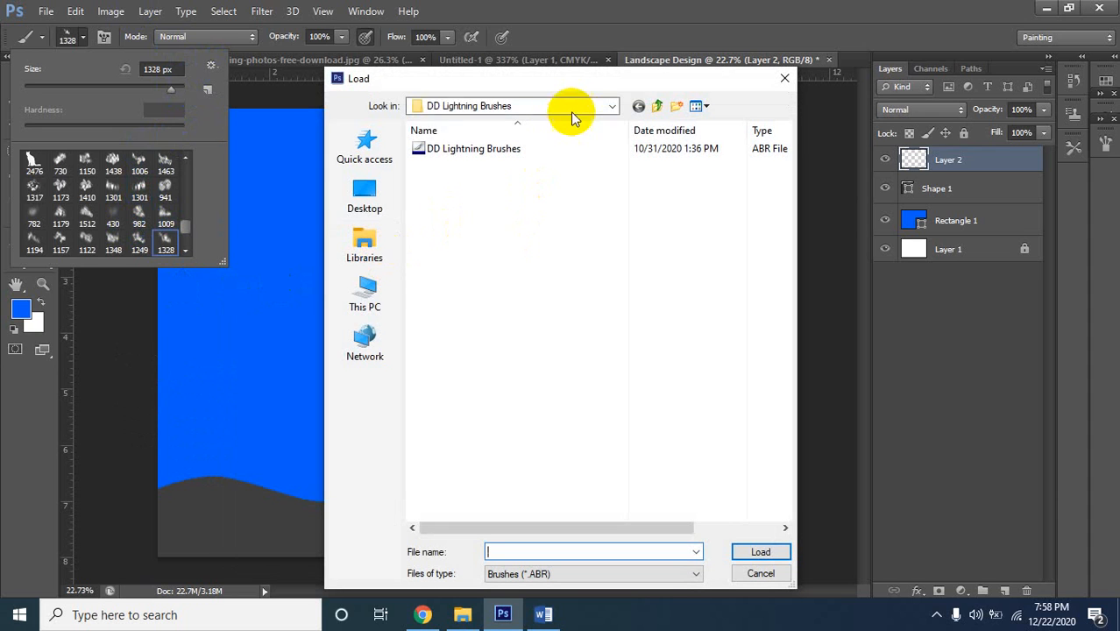
left_click(655, 105)
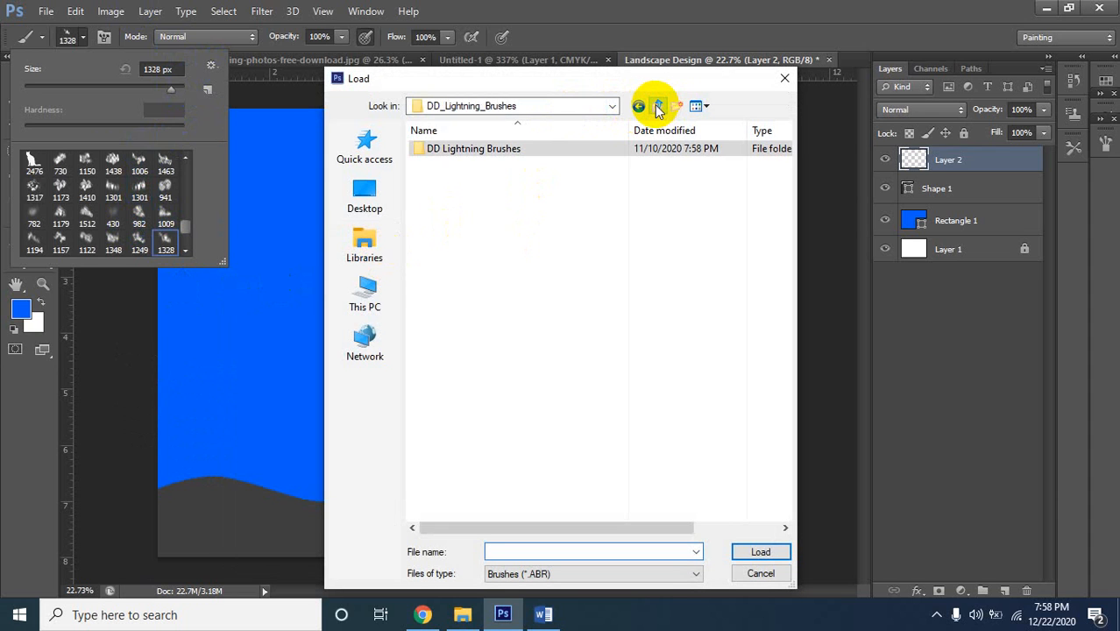
left_click(657, 106)
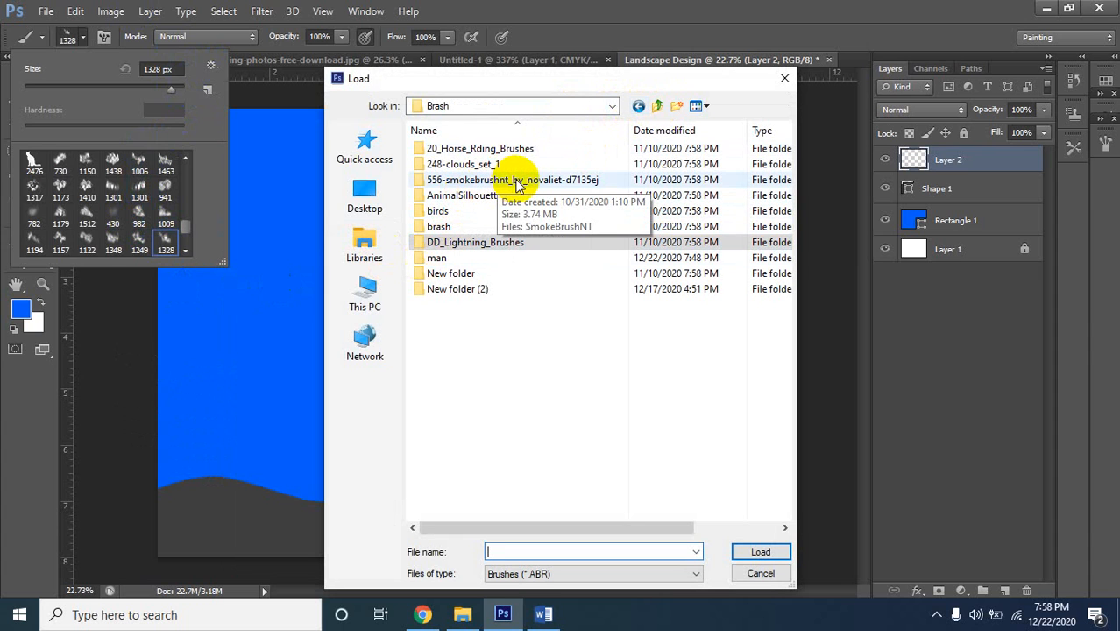
Examine the brush files in the brash subfolder and return to the parent Brash folder
left_click(437, 211)
left_click(443, 196)
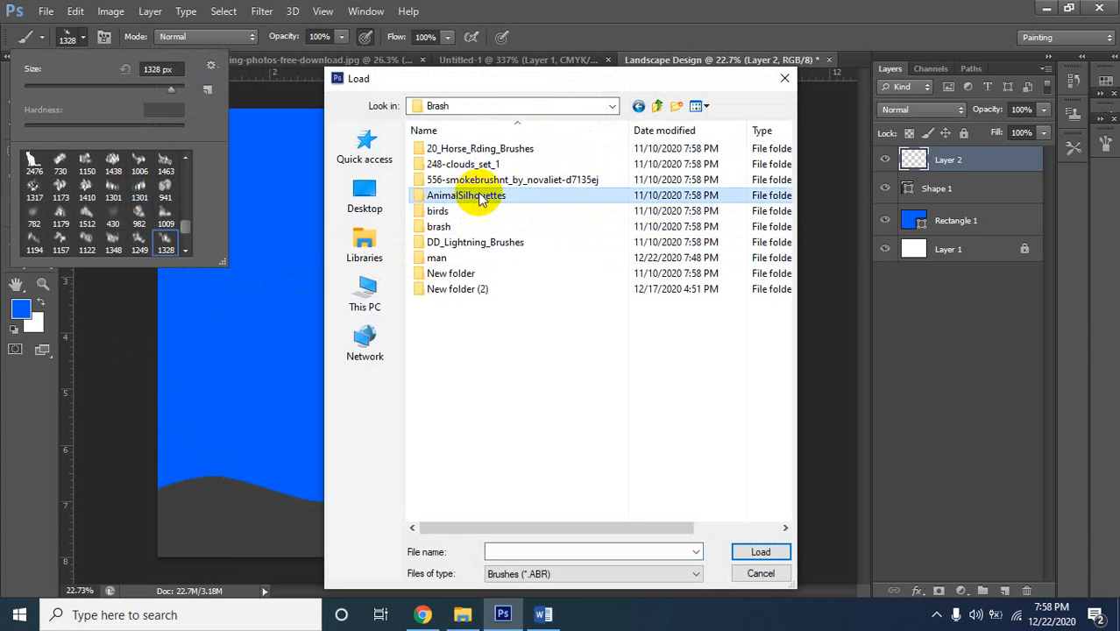
left_click(448, 215)
left_click(451, 230)
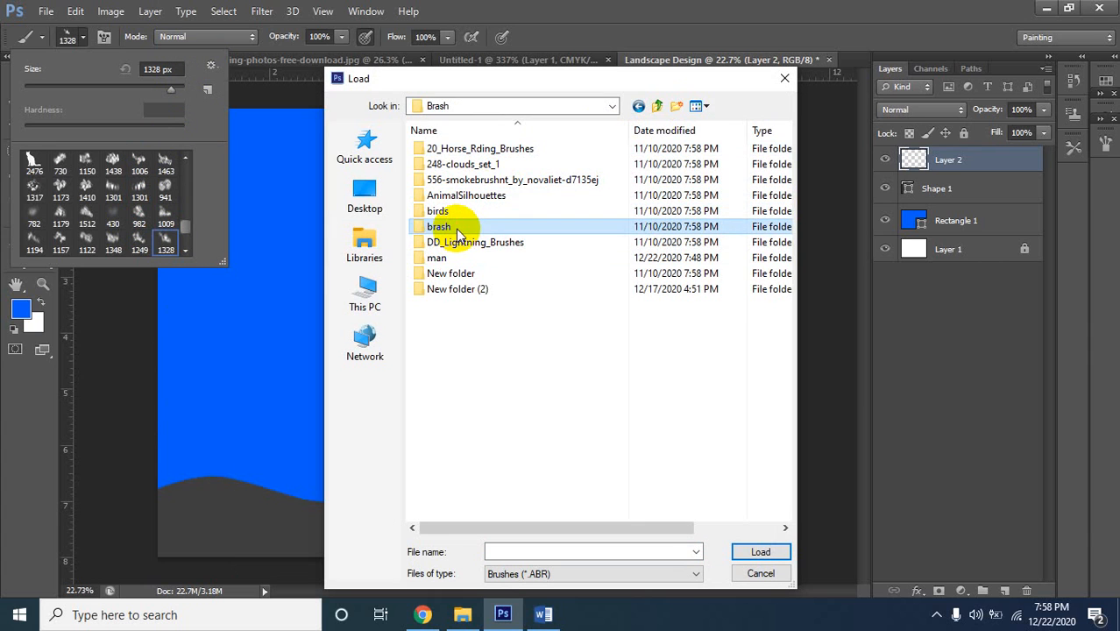
double_click(456, 228)
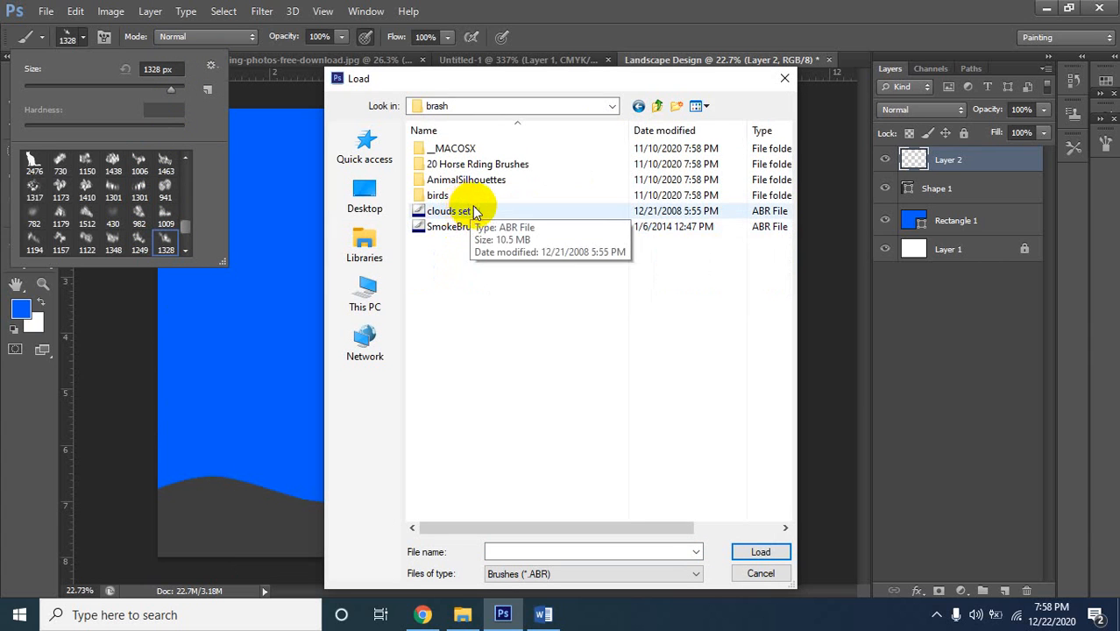
left_click(463, 180)
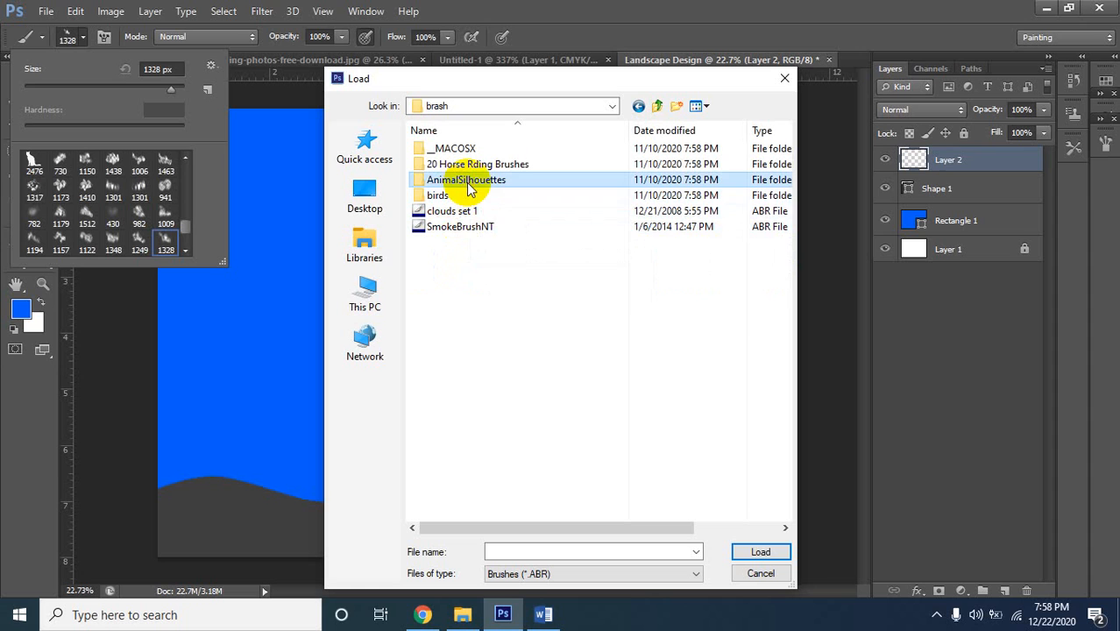
left_click(468, 230)
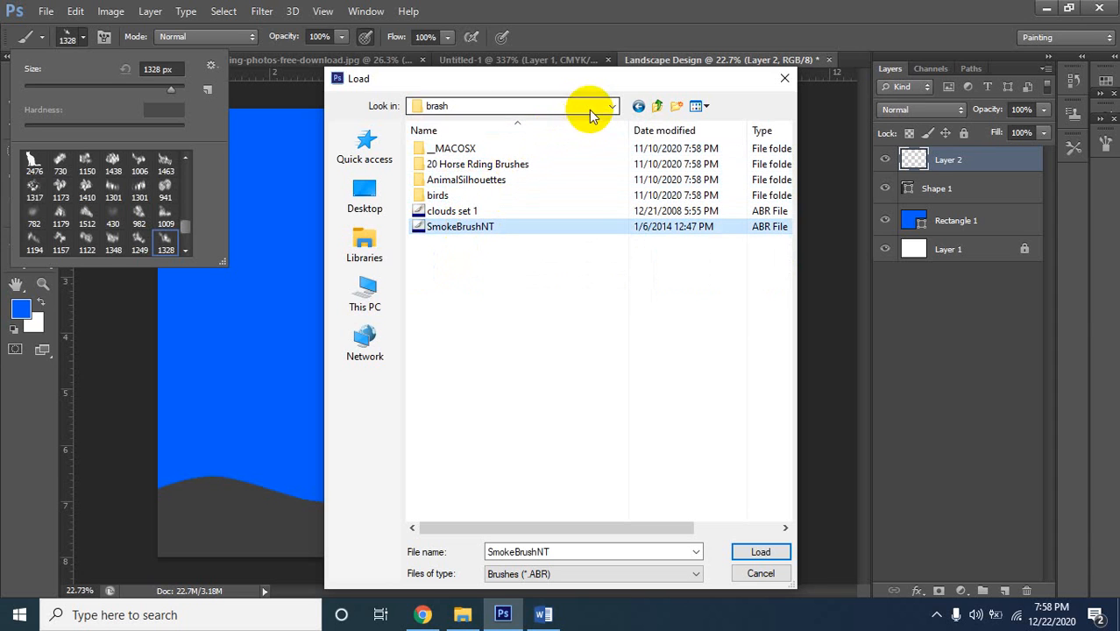
left_click(657, 106)
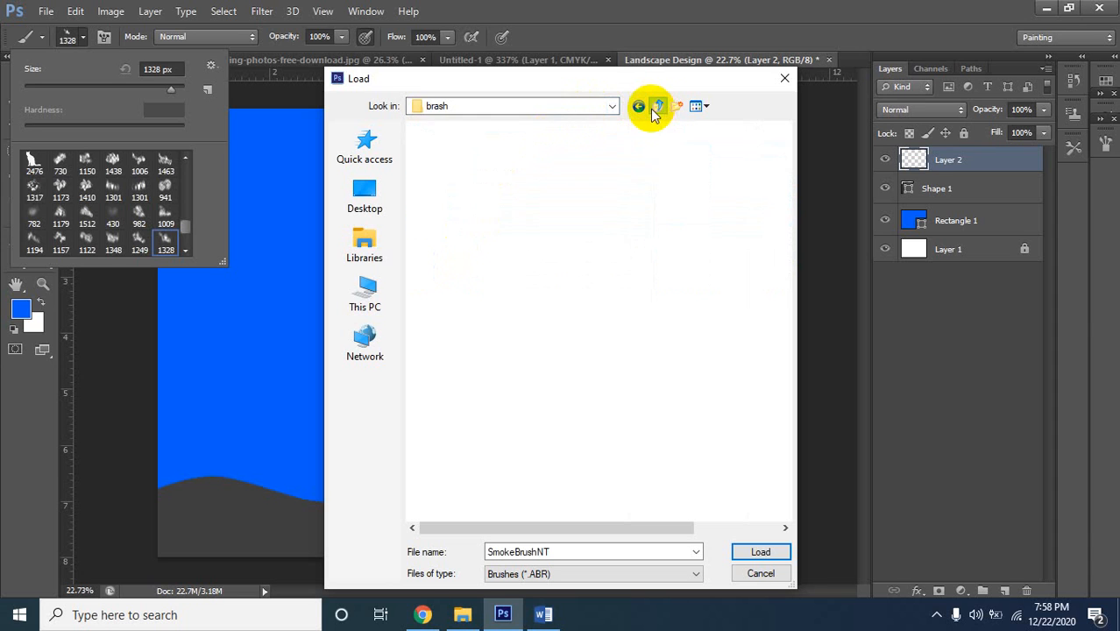
Check the birds subfolder inside New folder for brush files and go back up to Brash
double_click(450, 274)
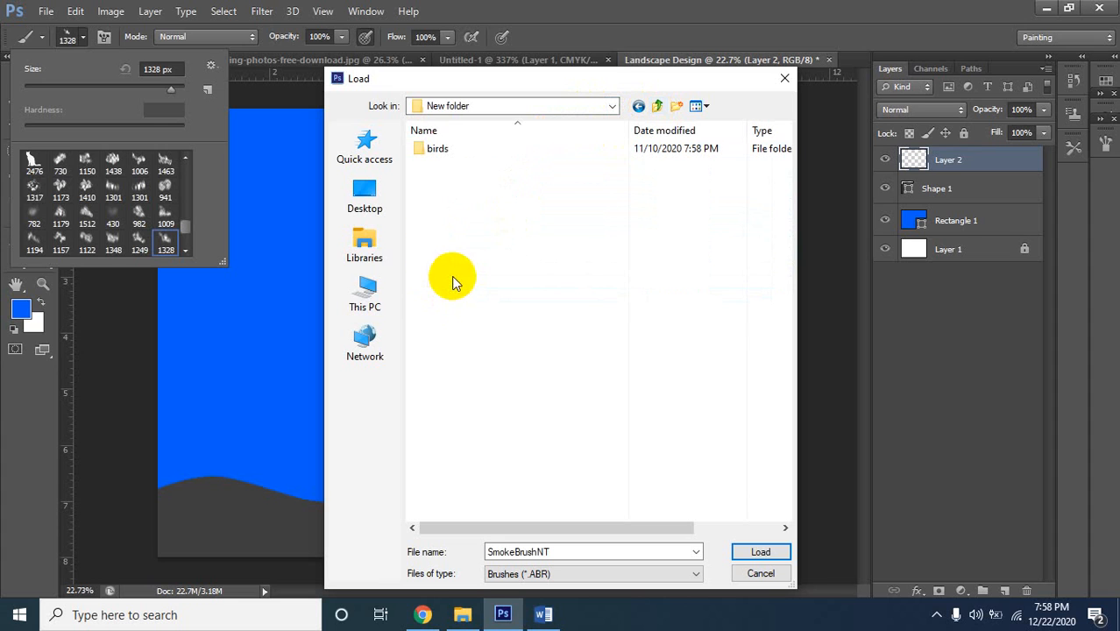
left_click(462, 149)
double_click(463, 149)
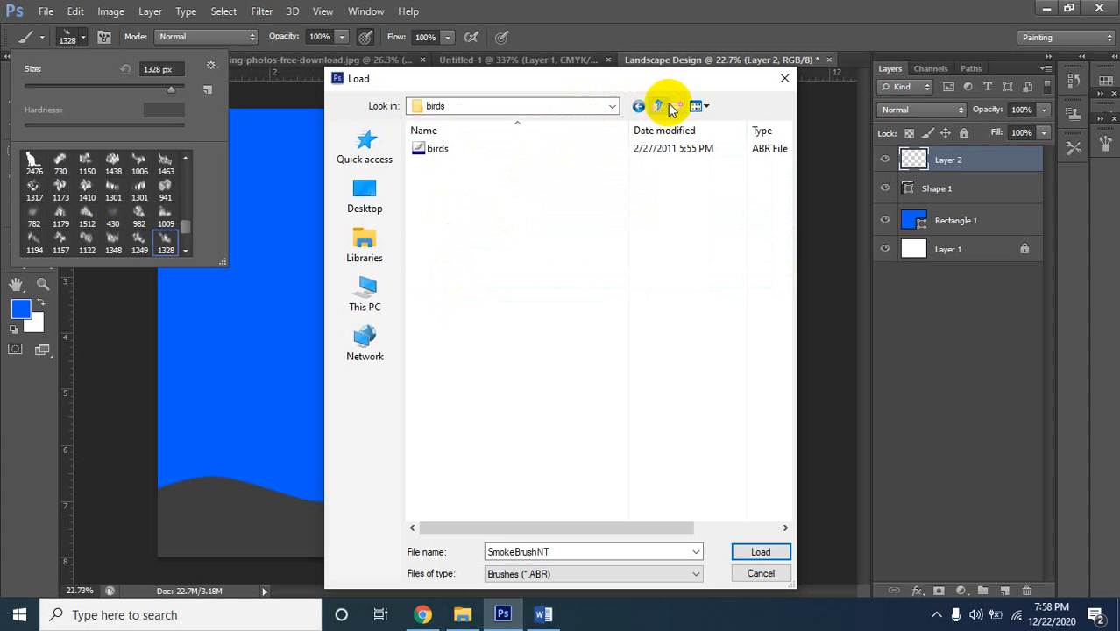
left_click(657, 107)
left_click(657, 106)
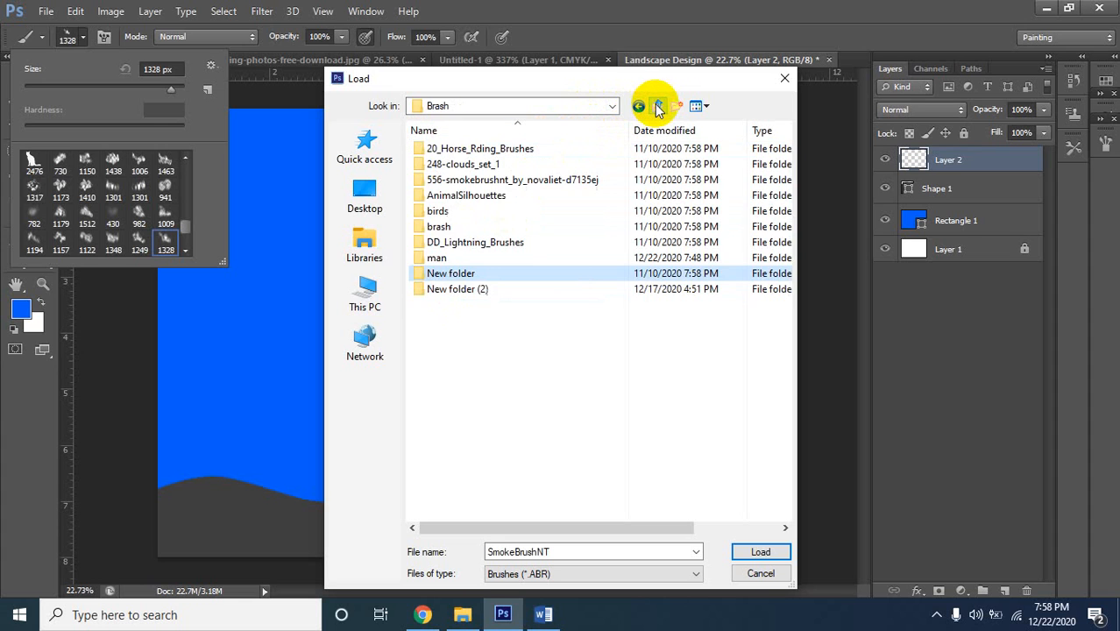
Load the Tree Borders III brush file from New folder (2) and check the added presets
double_click(452, 295)
left_click(452, 164)
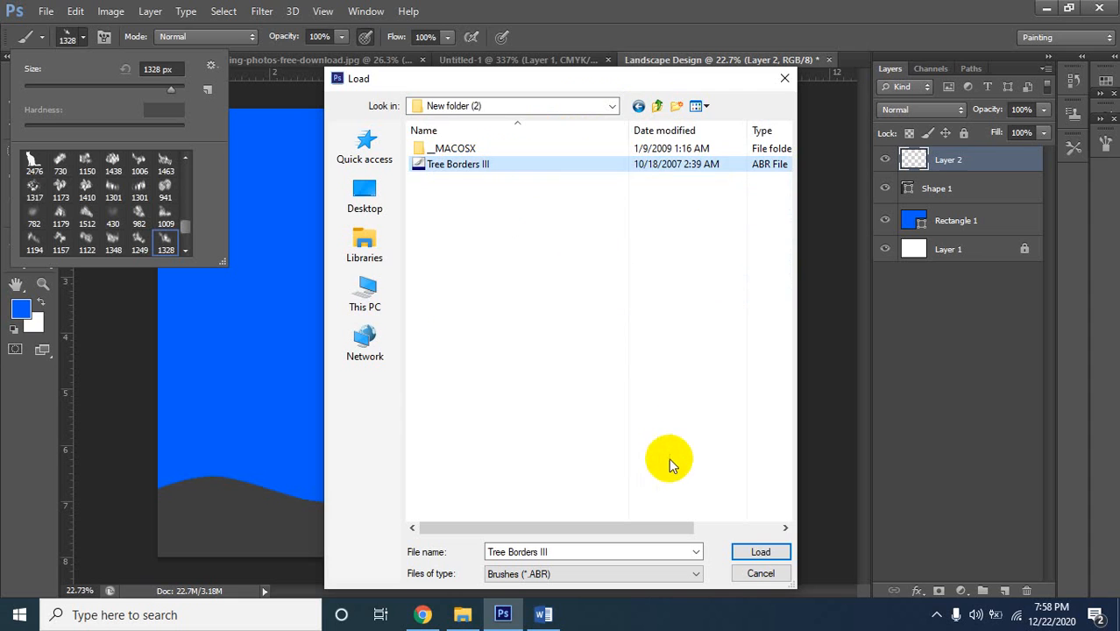
left_click(740, 551)
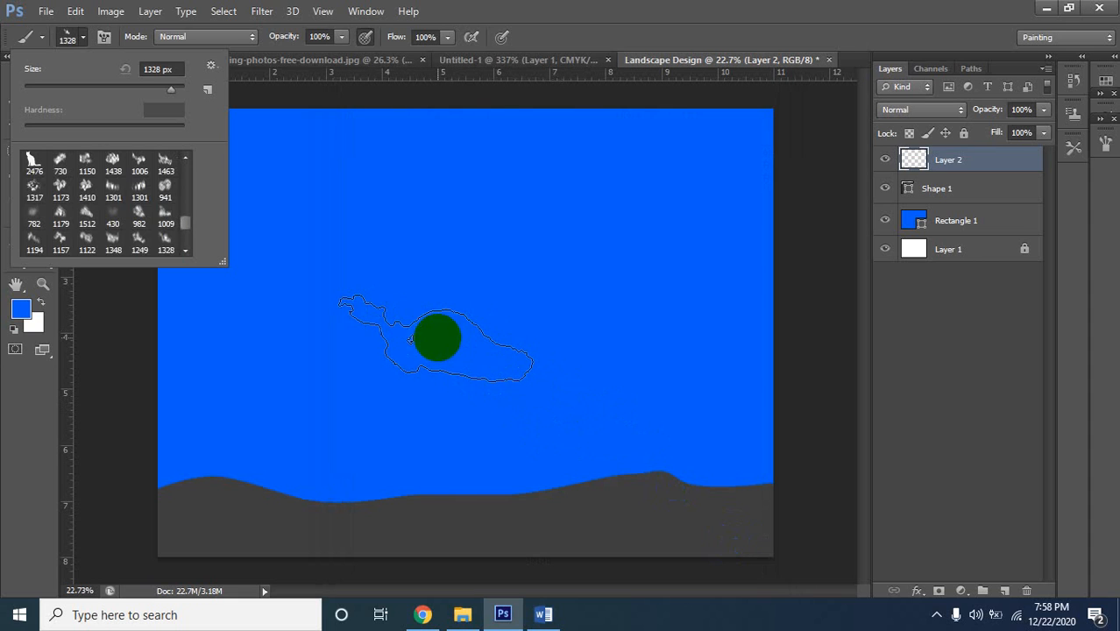
scroll(154, 213, "down", 2)
scroll(153, 223, "down", 5)
scroll(138, 197, "up", 2)
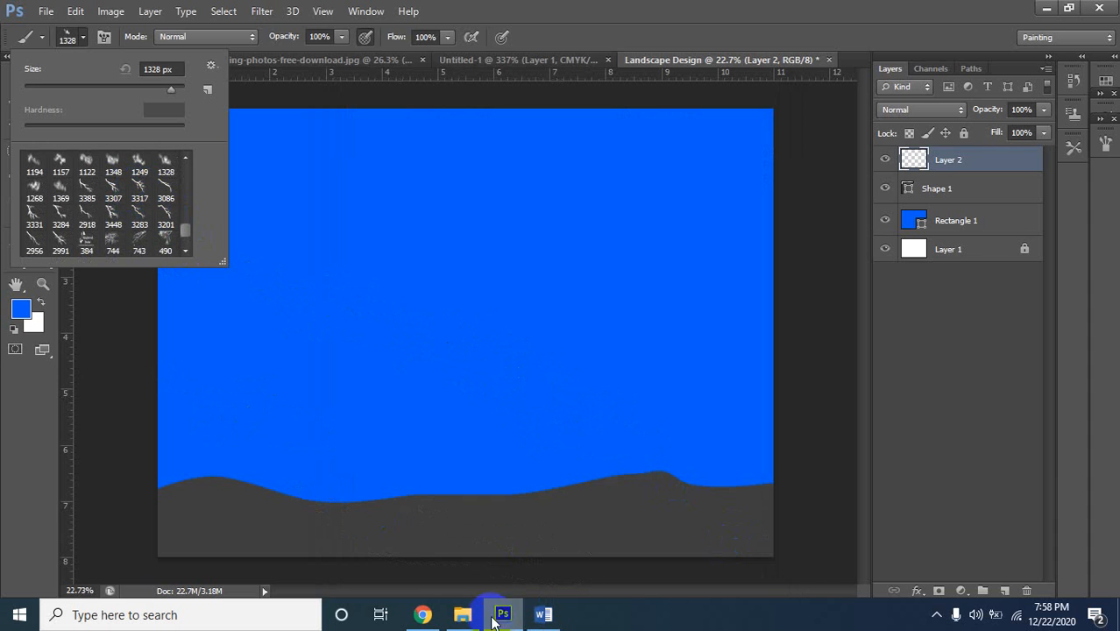
Switch to Chrome, search Brusheezy for "grass" brushes, and browse the results
mouse_move(427, 619)
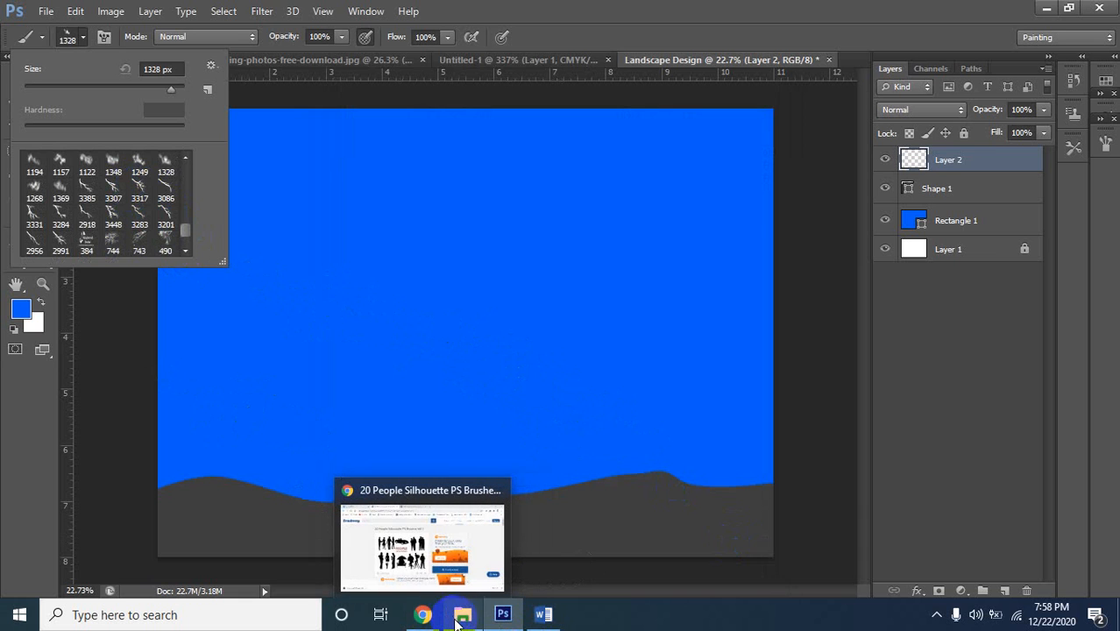
left_click(427, 617)
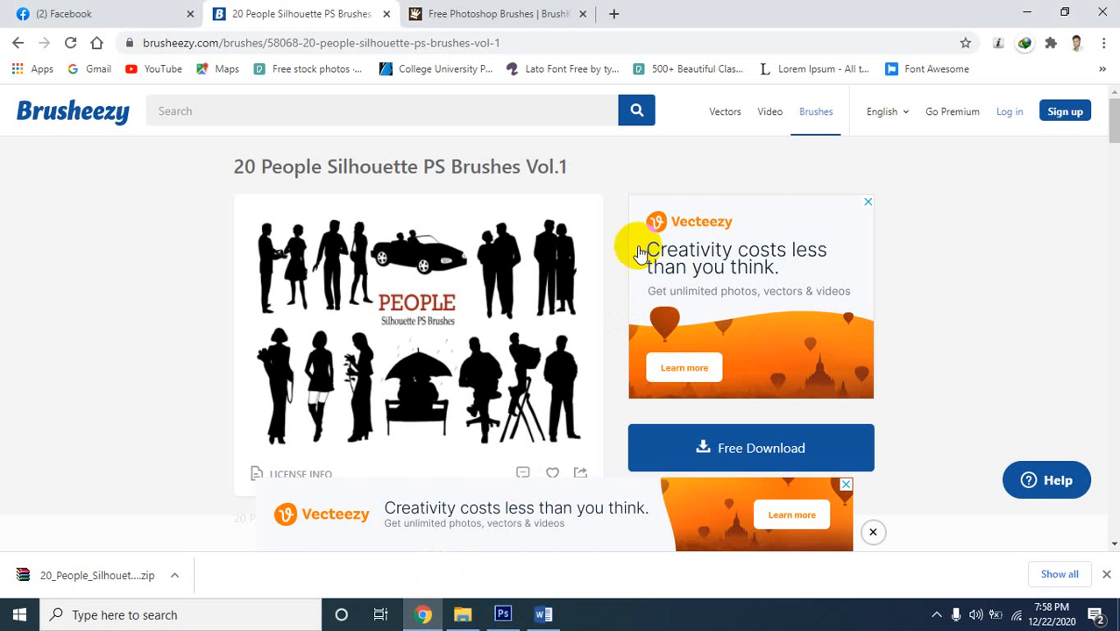
left_click(289, 107)
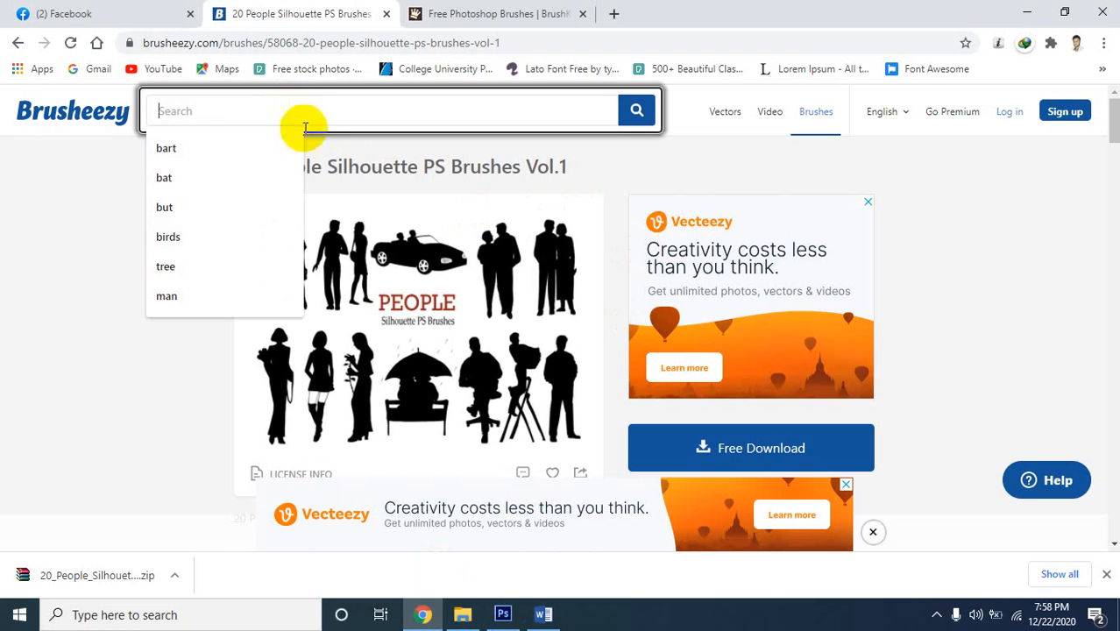
type("grass")
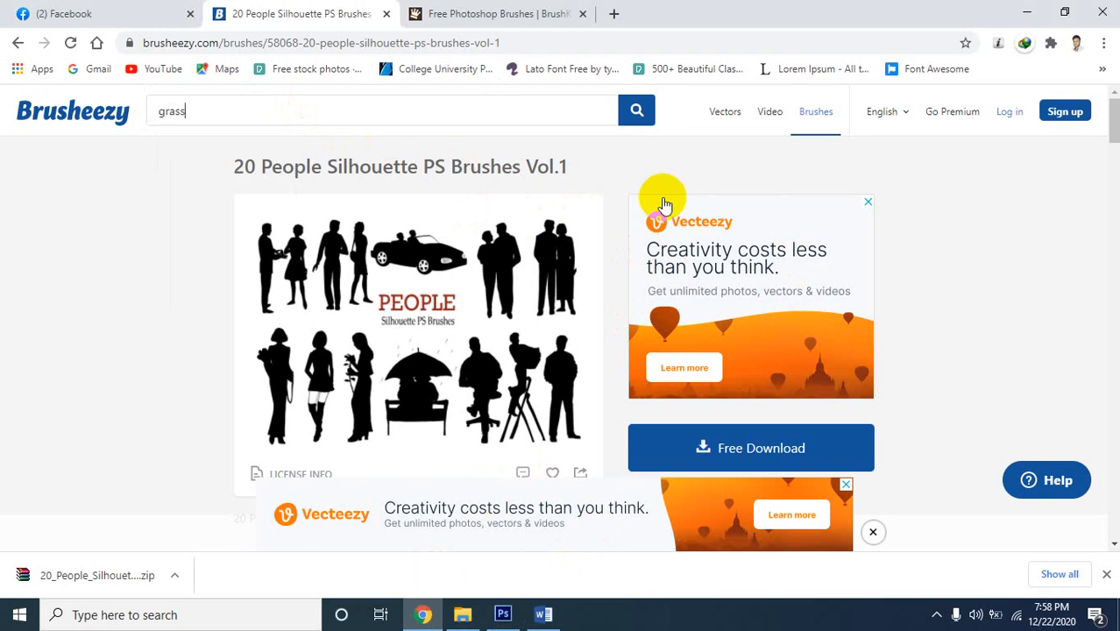
left_click(639, 116)
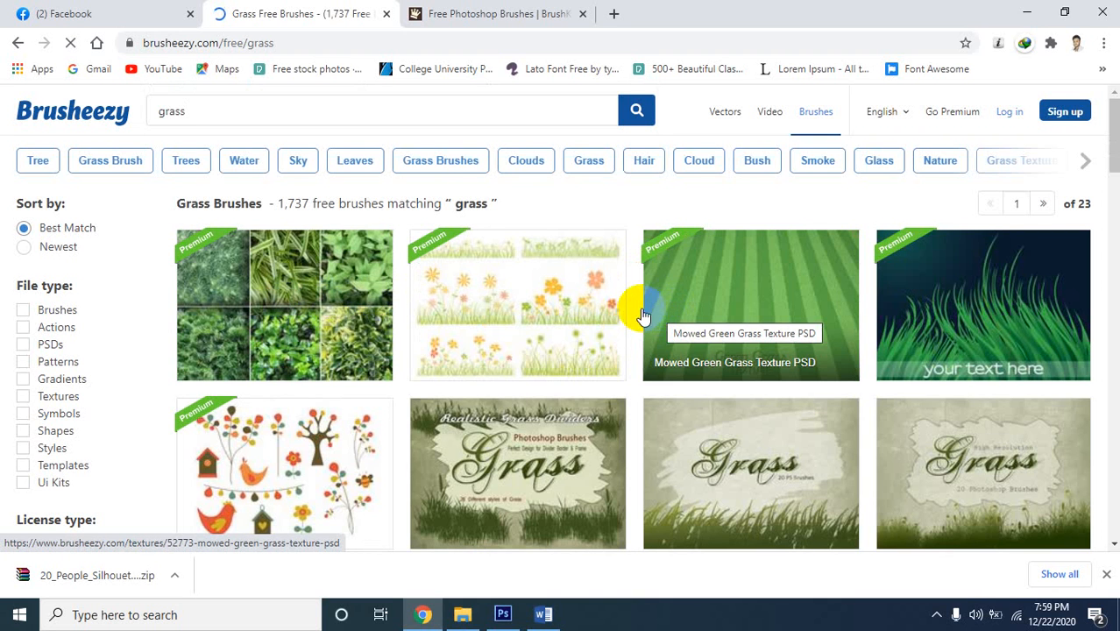
scroll(644, 311, "down", 5)
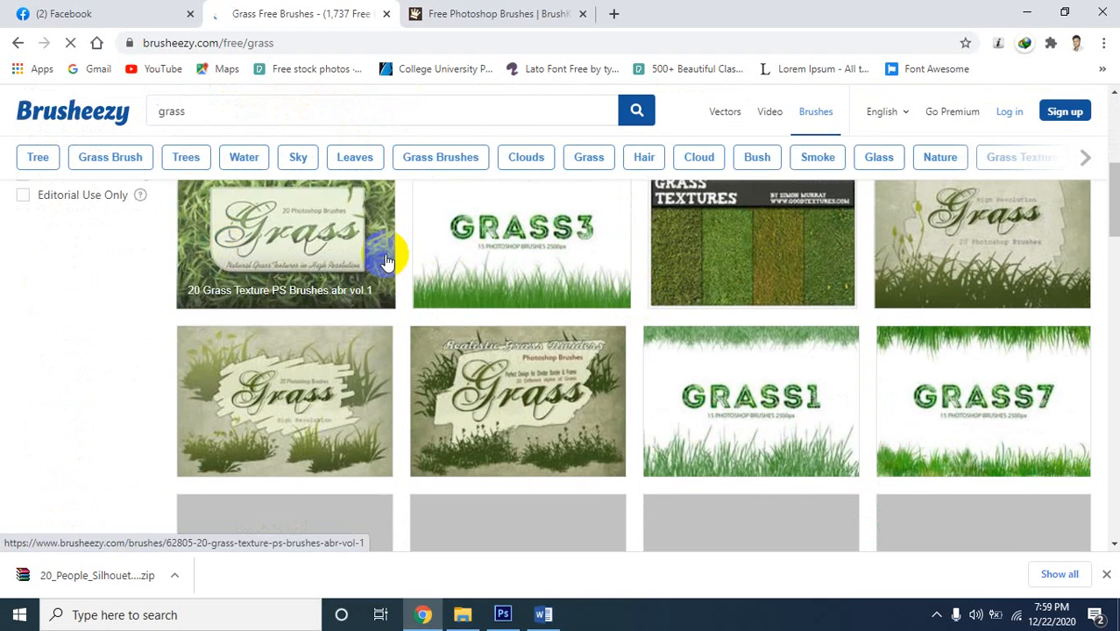
Browse the Brusheezy grass results, open Grass Photoshop Brushes 3, and start its free download
scroll(387, 260, "up", 4)
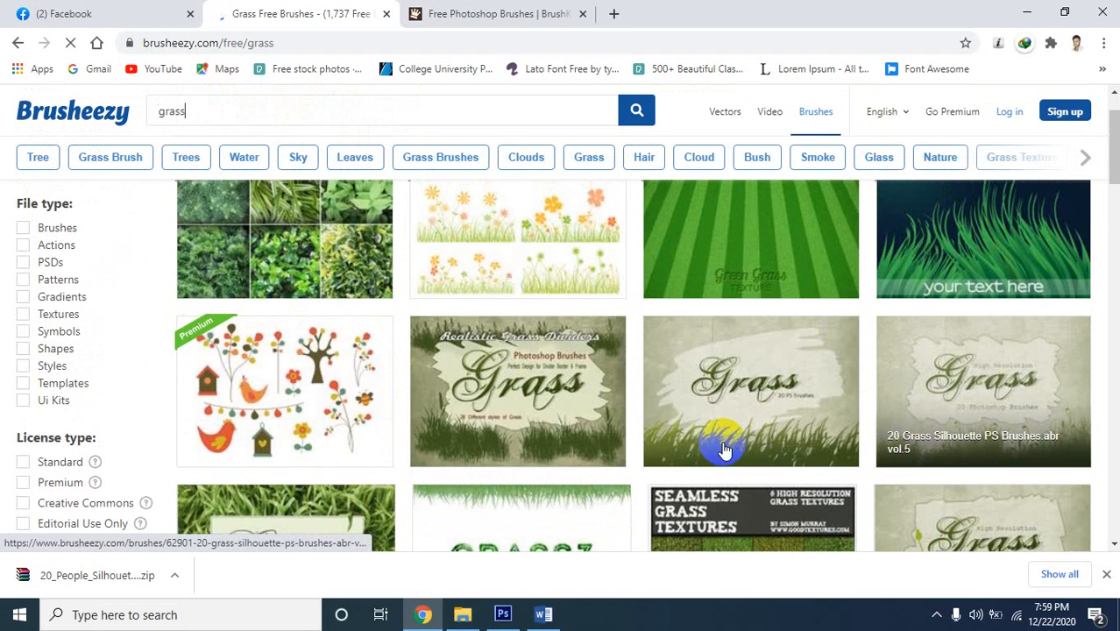
scroll(964, 394, "down", 2)
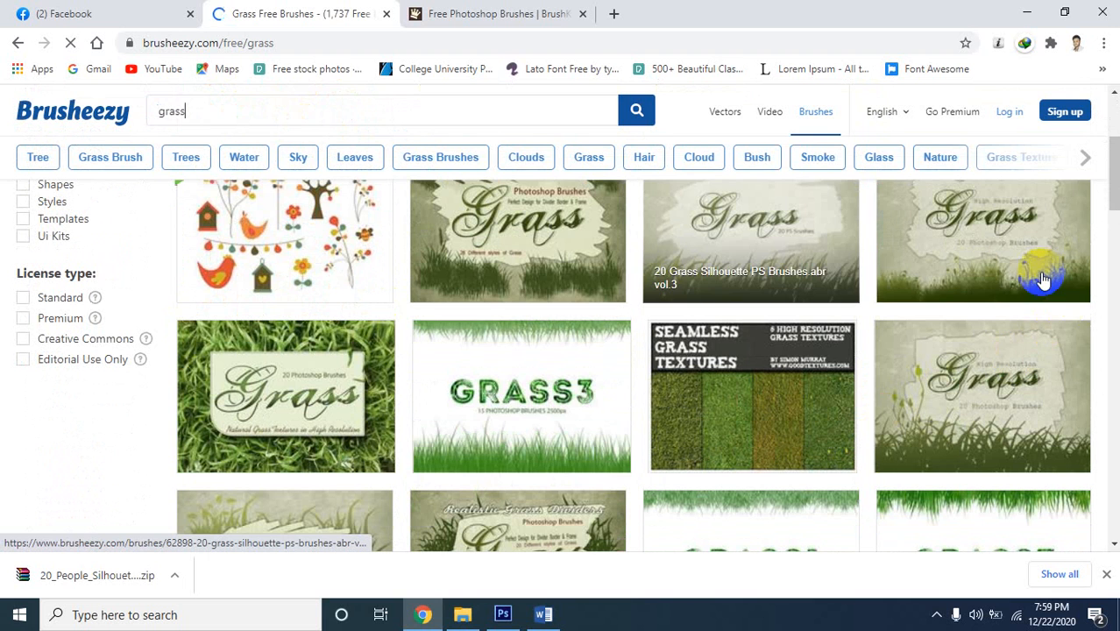
scroll(614, 395, "down", 3)
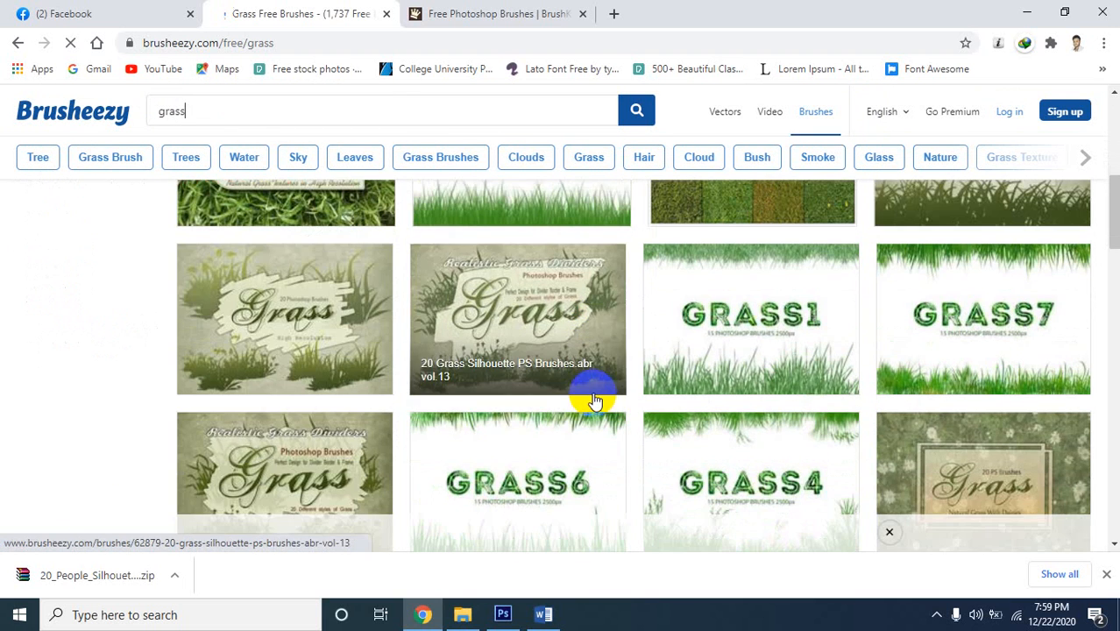
scroll(594, 401, "up", 1)
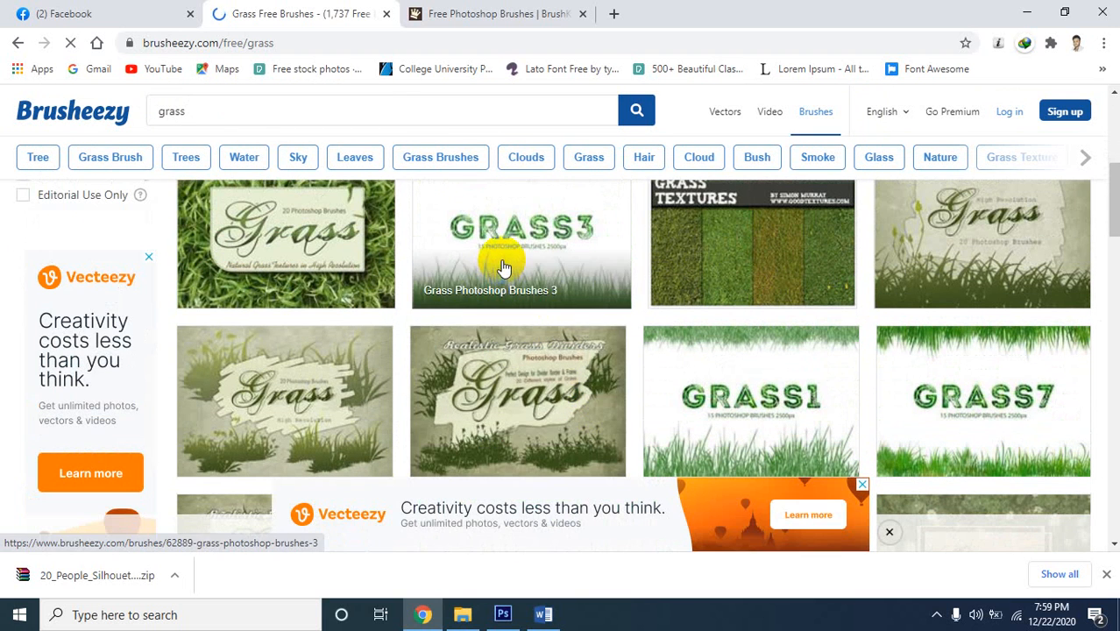
left_click(514, 229)
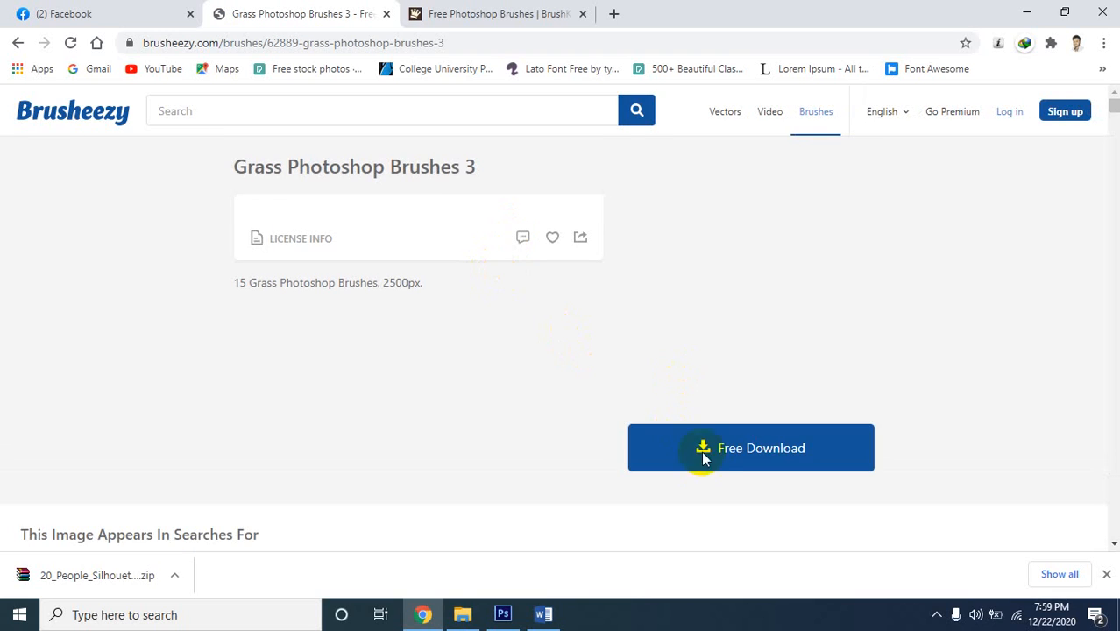
left_click(756, 457)
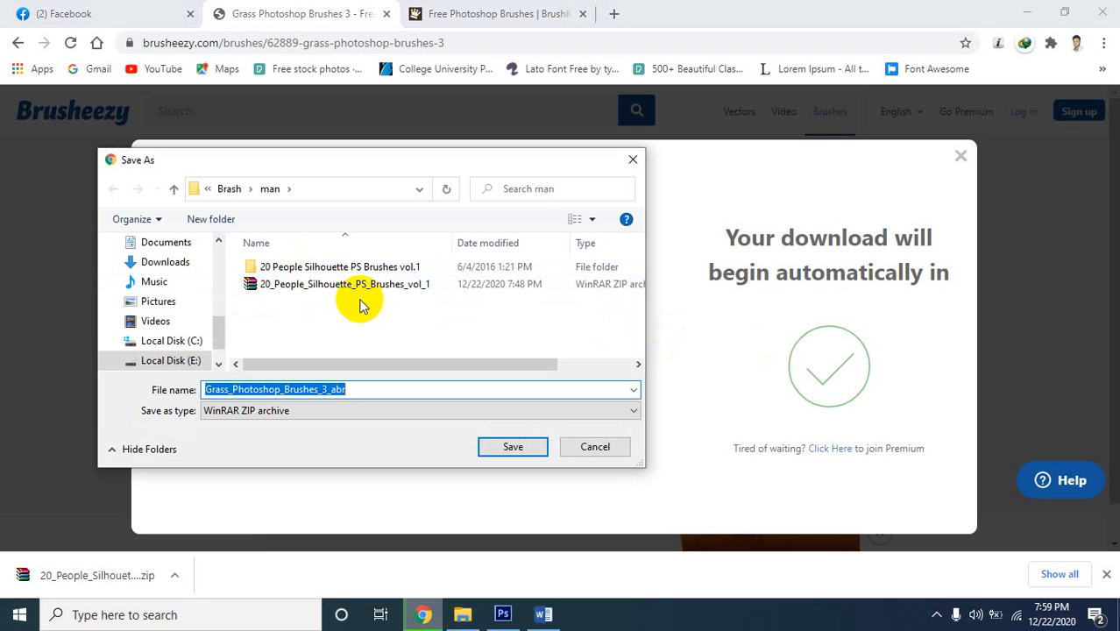
Save the Grass_Photoshop_Brushes_3_abr archive into a new folder named Grass inside the Brash folder
left_click(176, 191)
scroll(409, 320, "down", 2)
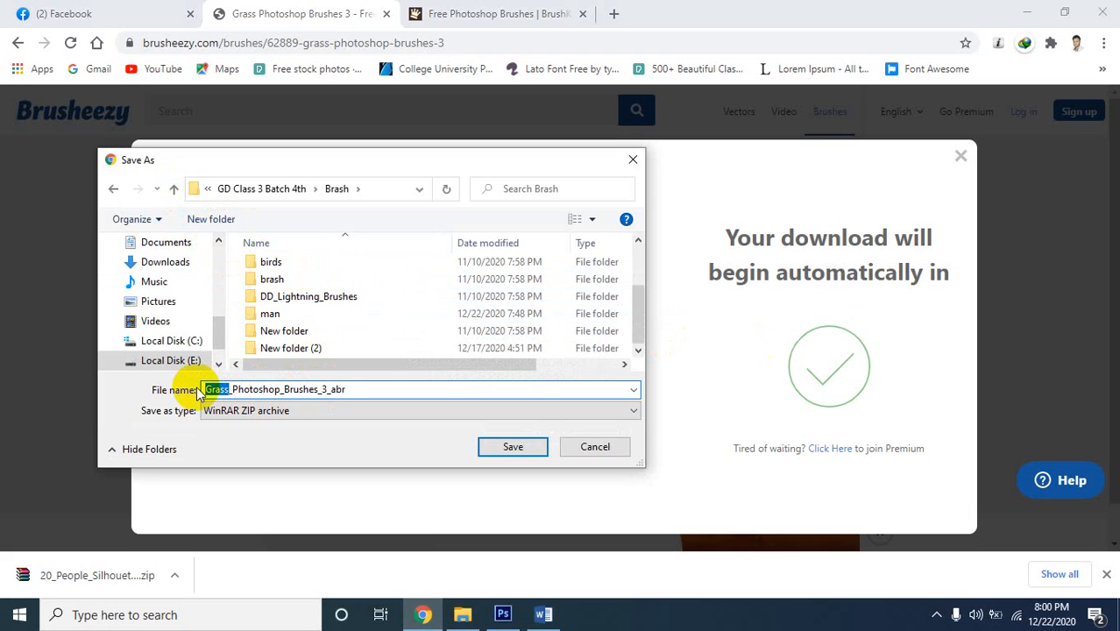
left_click(209, 223)
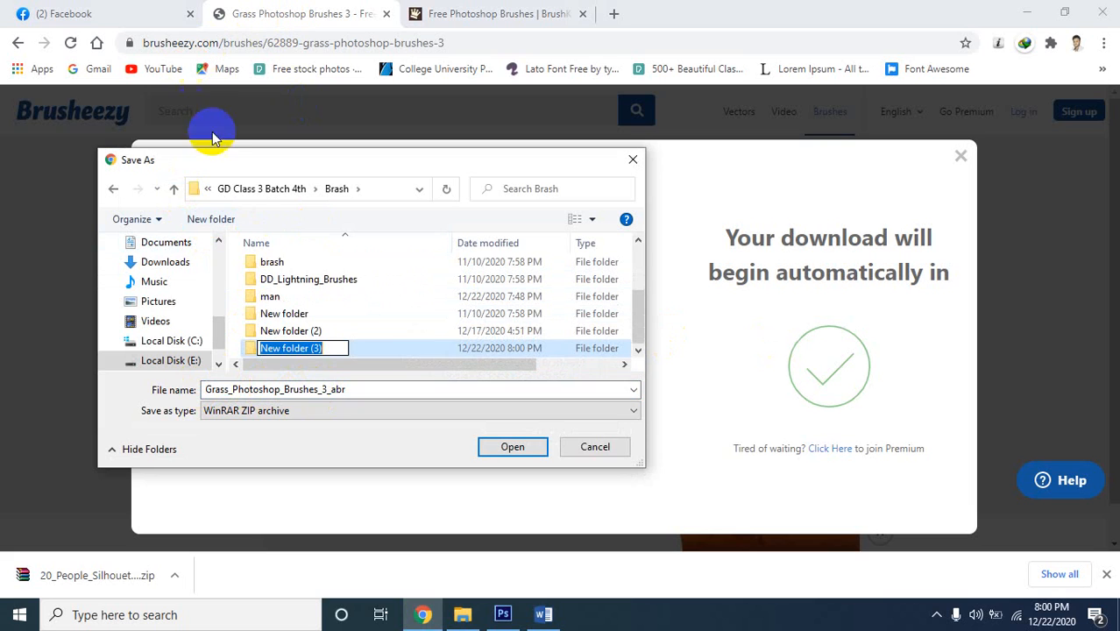
type("Grass")
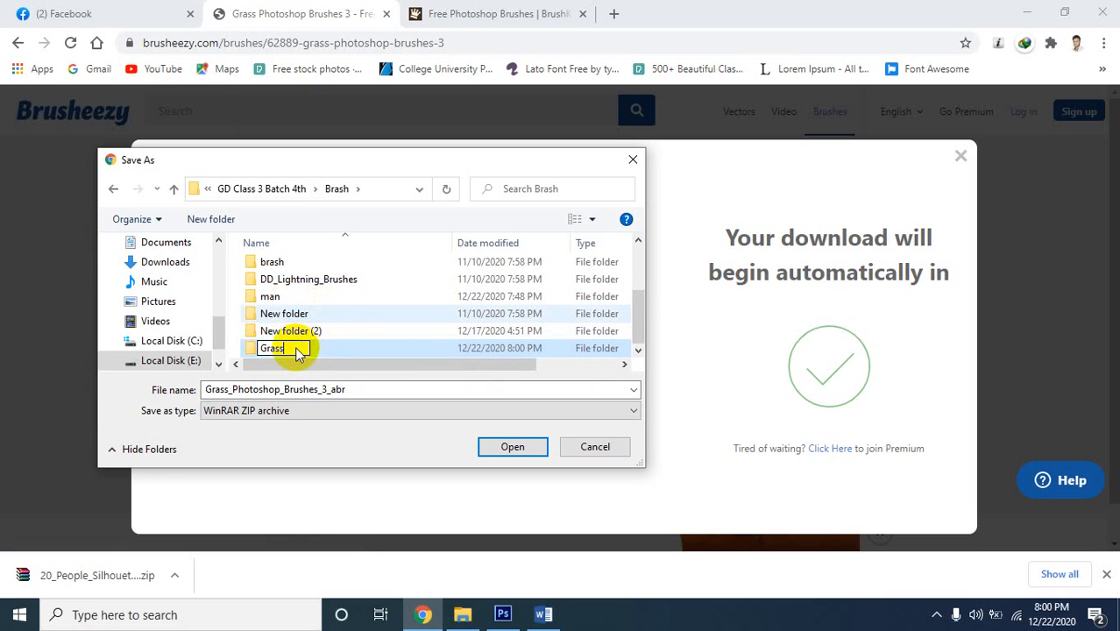
left_click(317, 347)
left_click(289, 298)
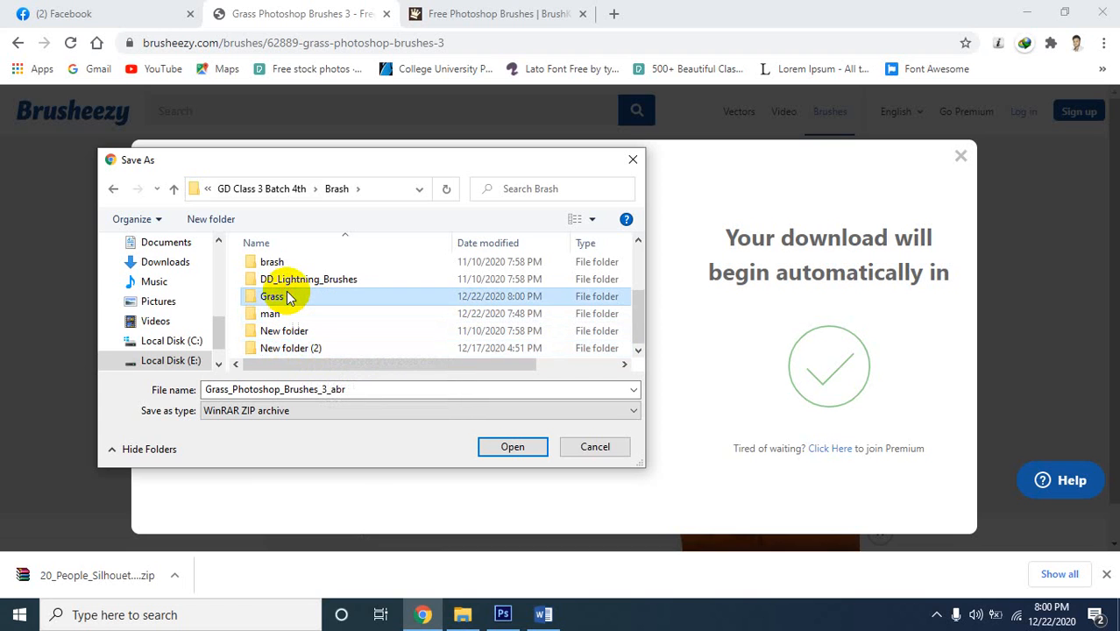
double_click(288, 298)
left_click(531, 449)
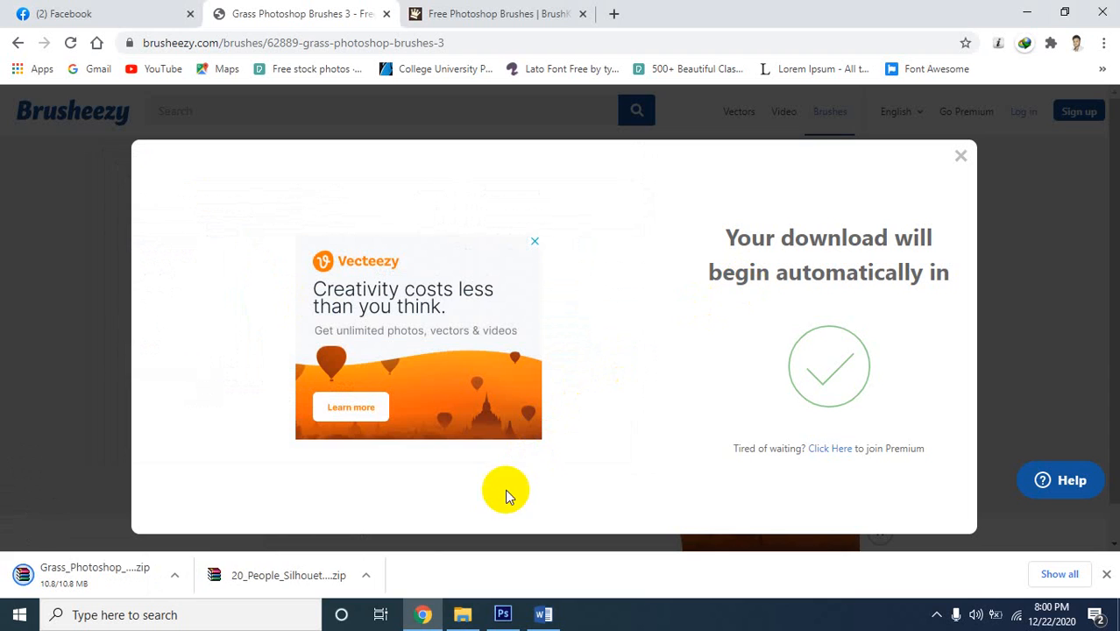
Switch to File Explorer and extract the Grass_Photoshop_Brushes_3_abr archive directly into the Brash folder's Grass subfolder
left_click(462, 615)
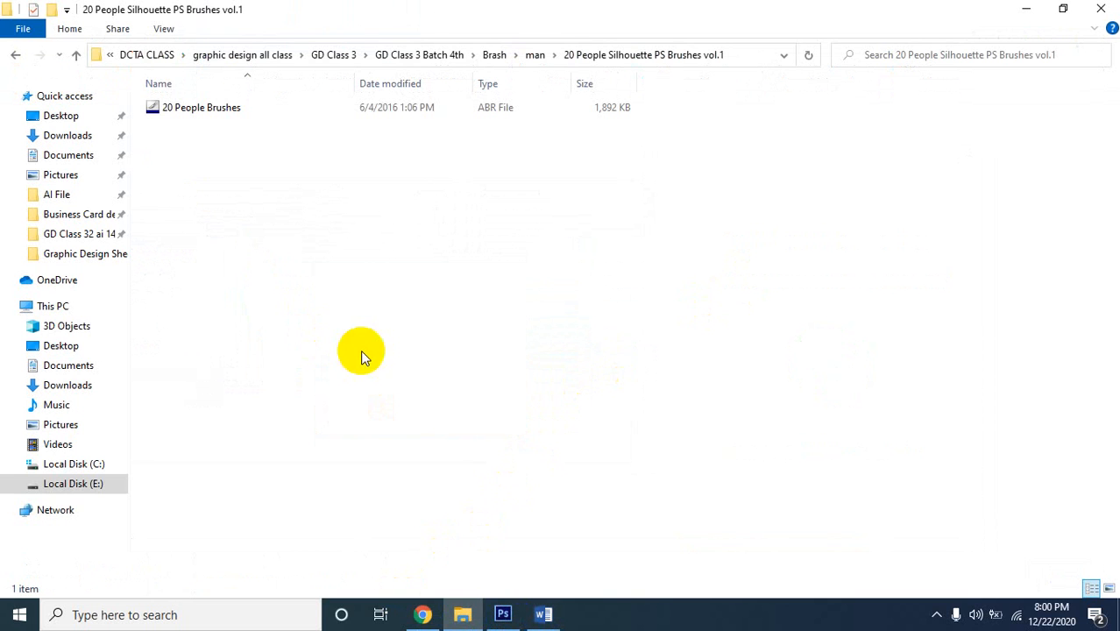
left_click(78, 56)
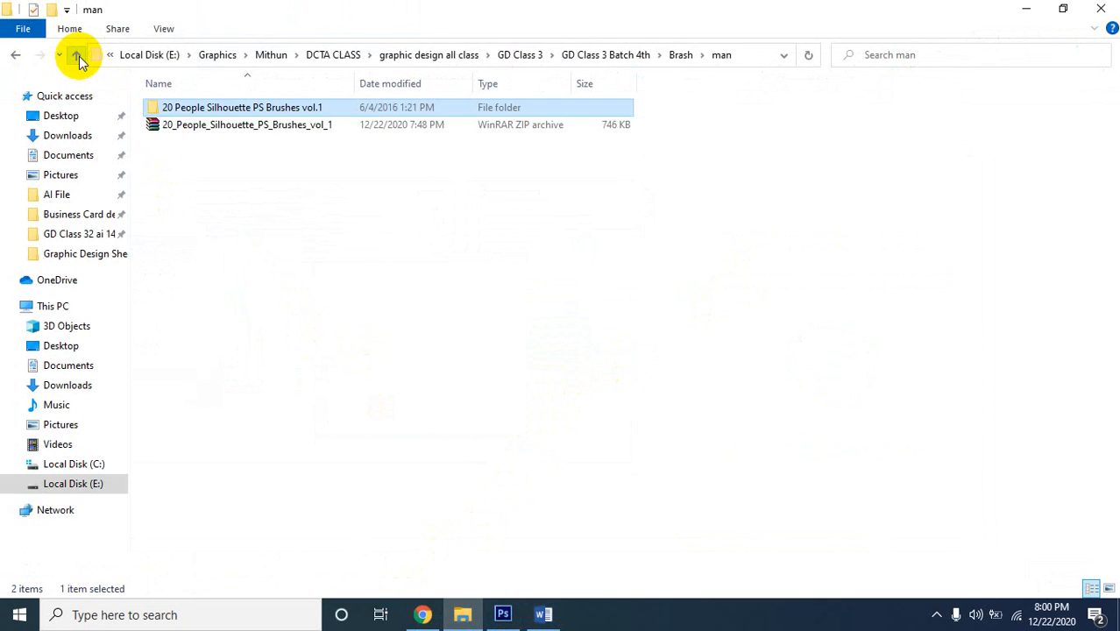
left_click(78, 57)
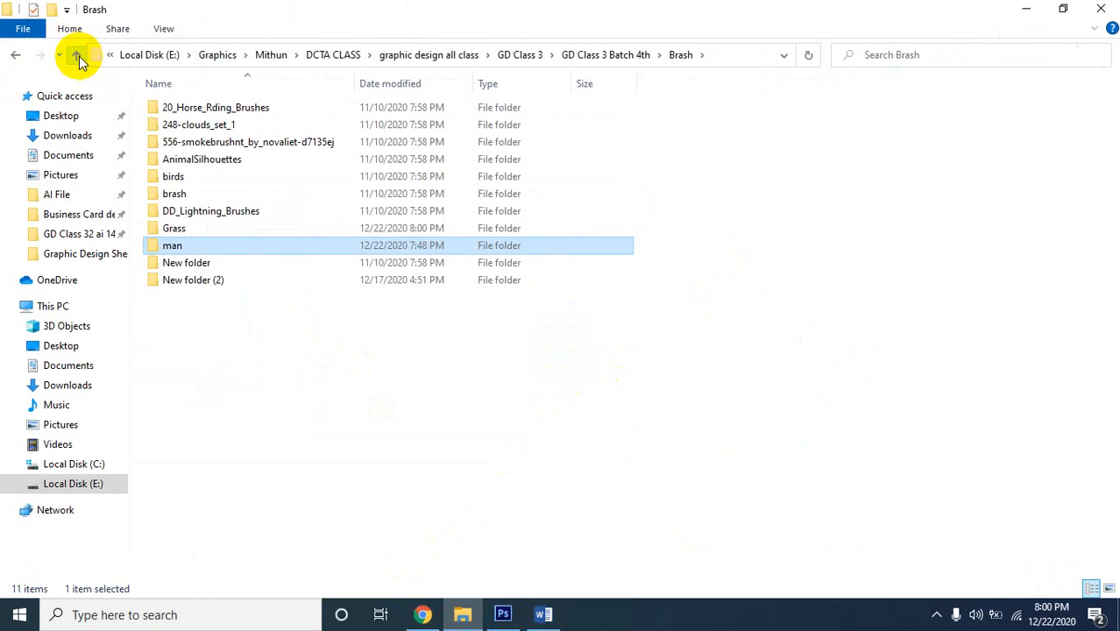
double_click(189, 230)
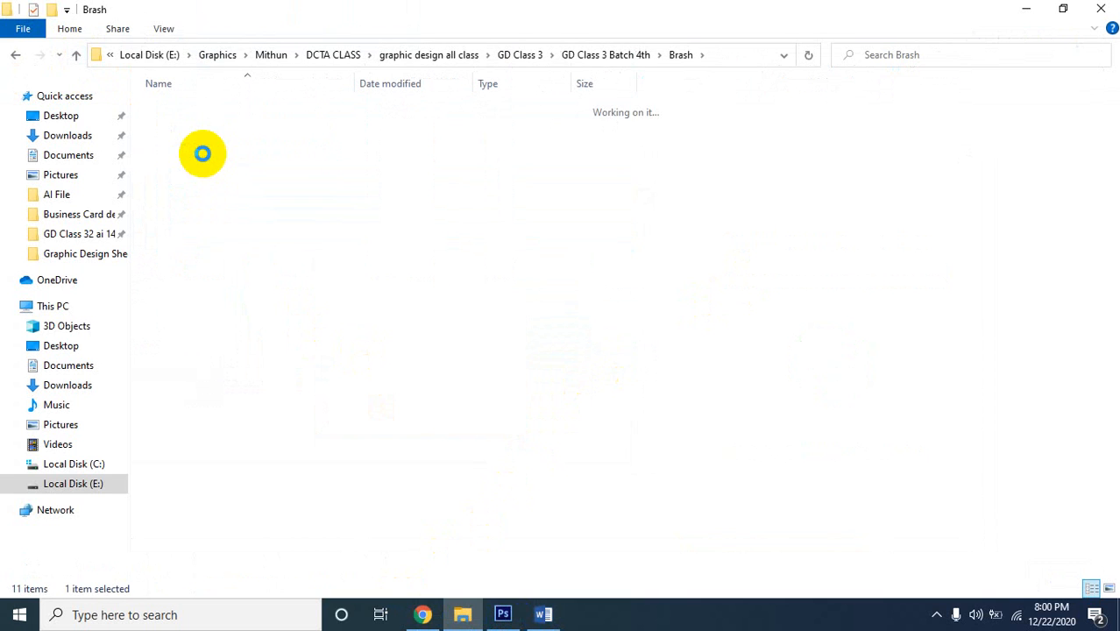
left_click(180, 107)
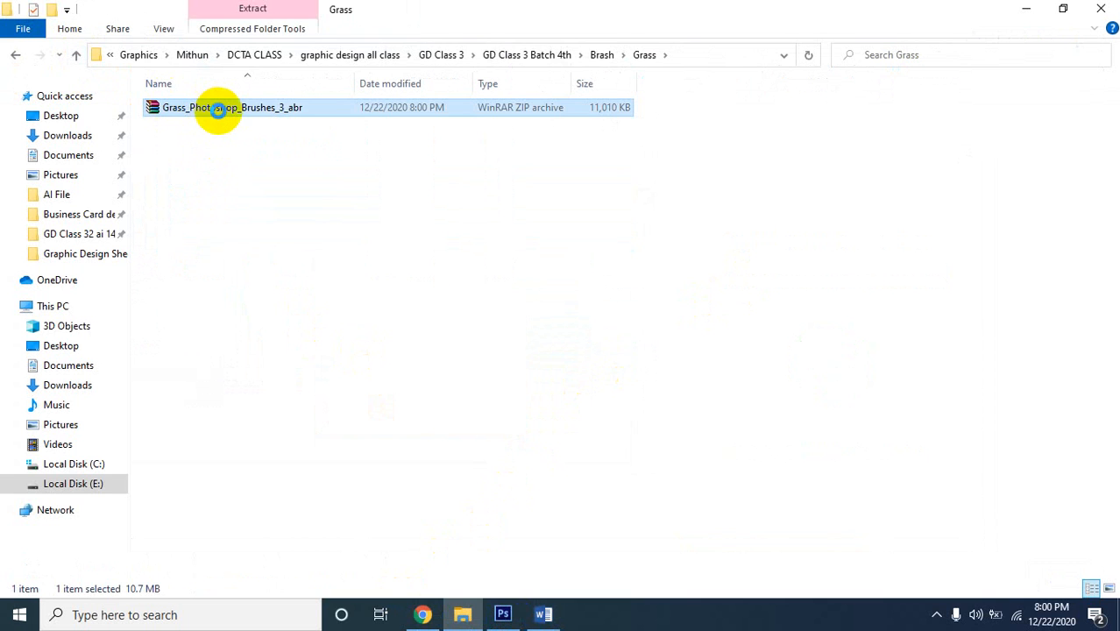
right_click(223, 108)
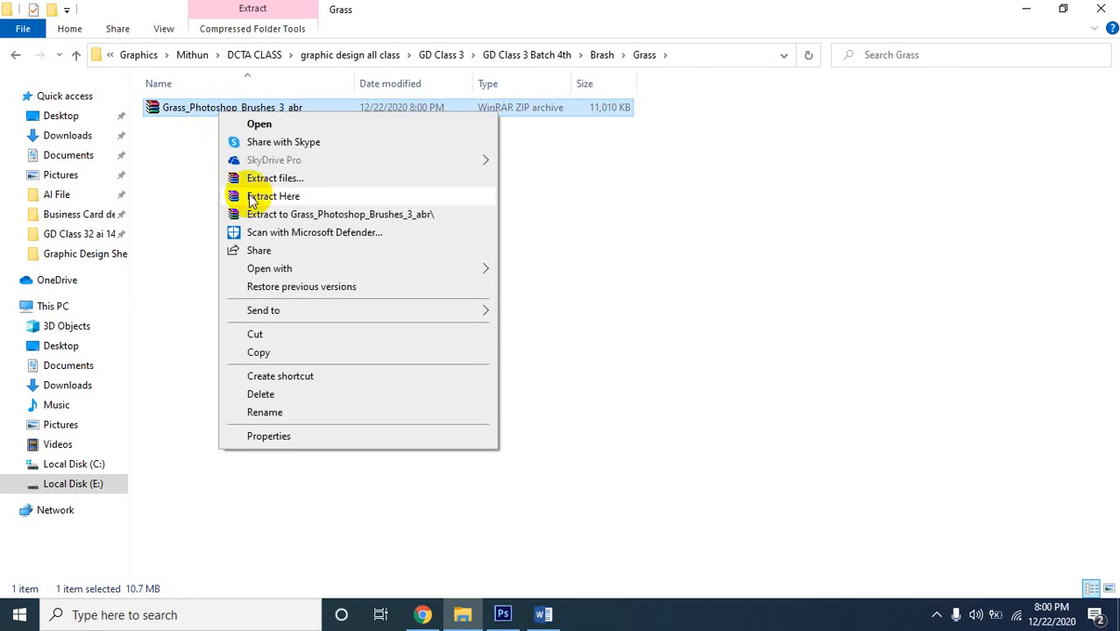
left_click(289, 194)
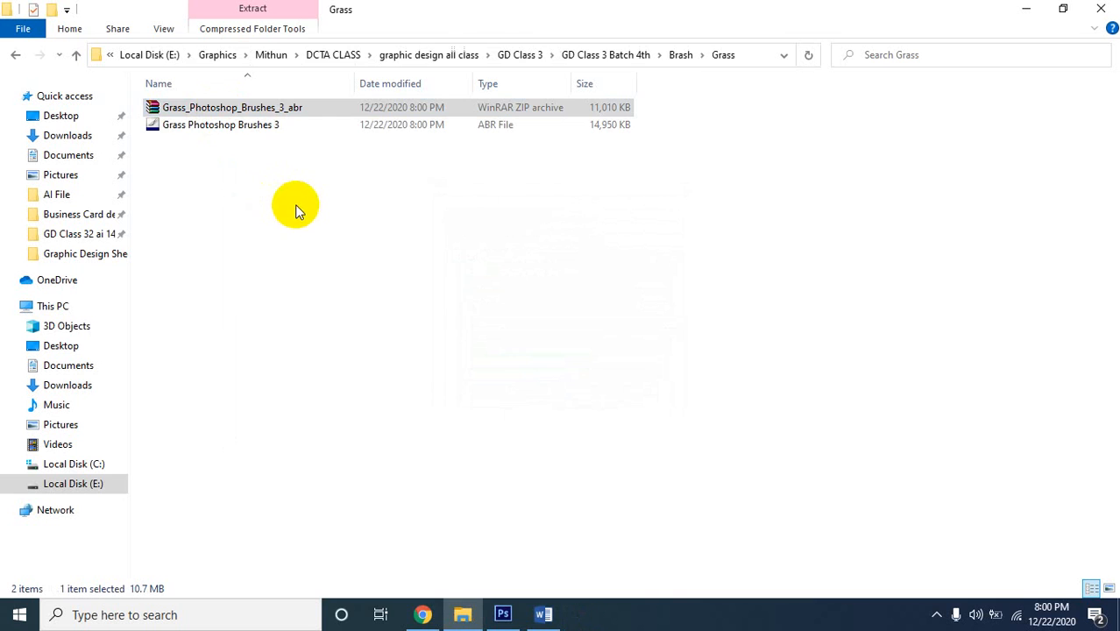
left_click(201, 128)
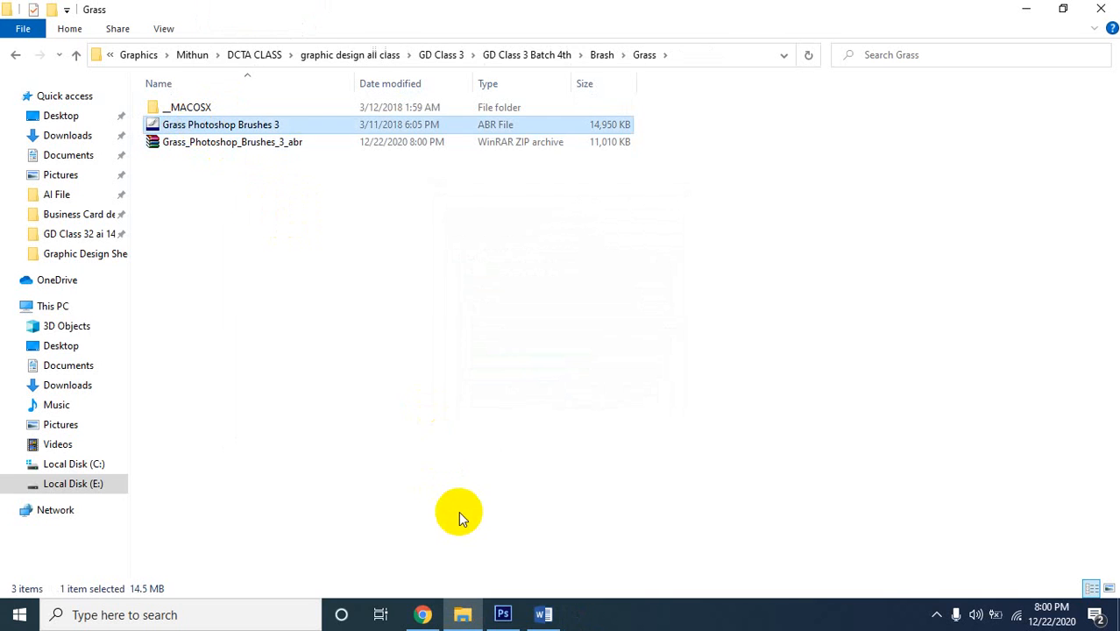
Switch to Photoshop and load the Grass Photoshop Brushes 3 file from the Grass folder into the brush presets
left_click(497, 616)
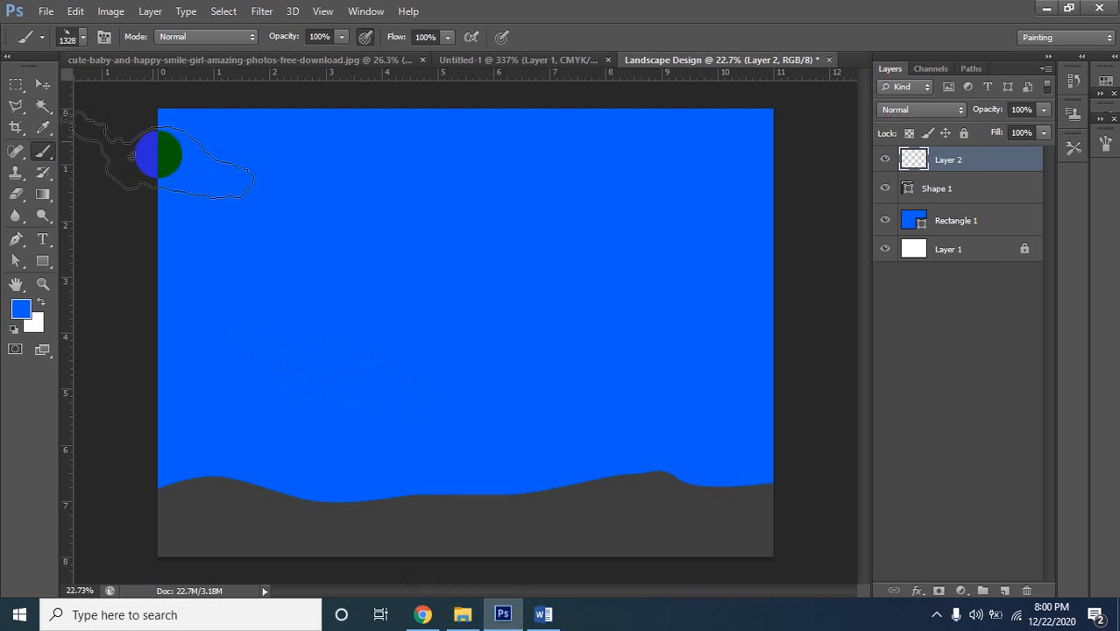
left_click(84, 38)
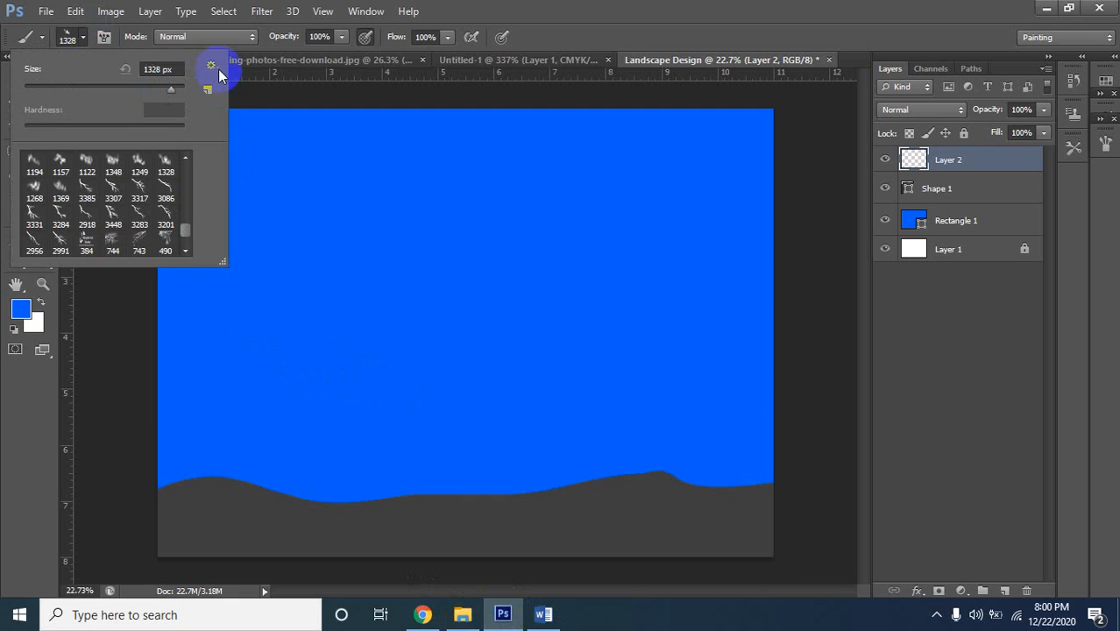
left_click(213, 66)
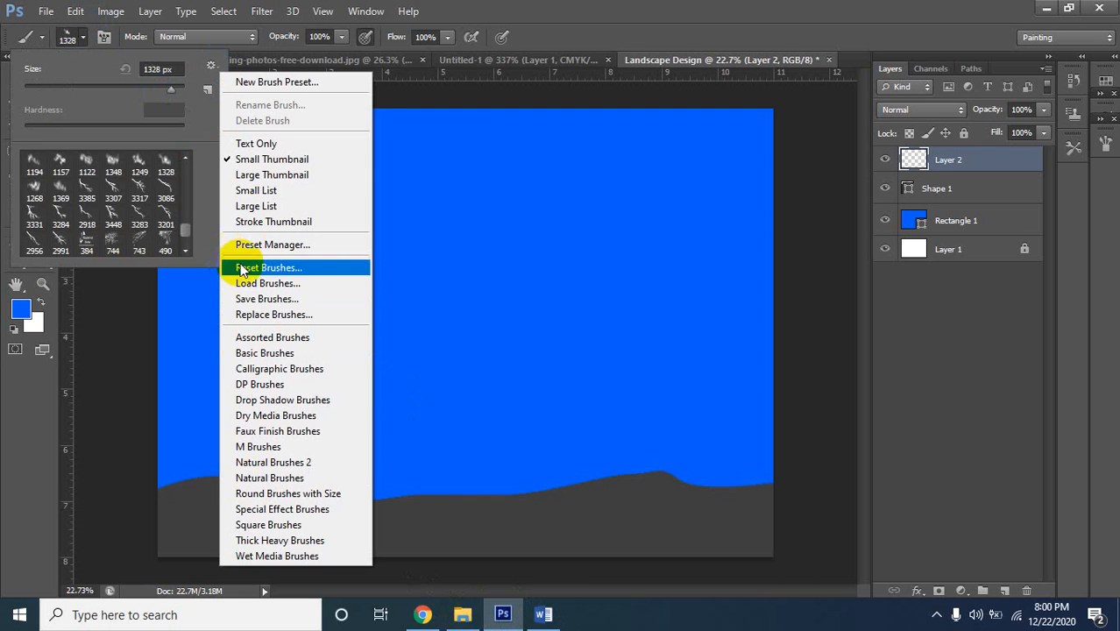
left_click(265, 284)
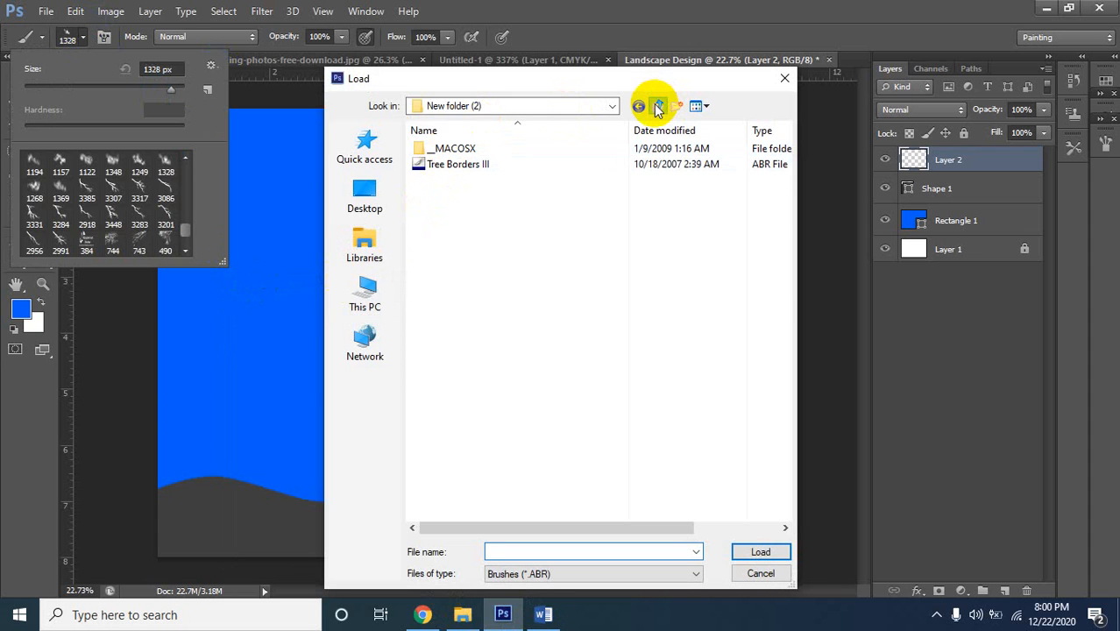
left_click(658, 107)
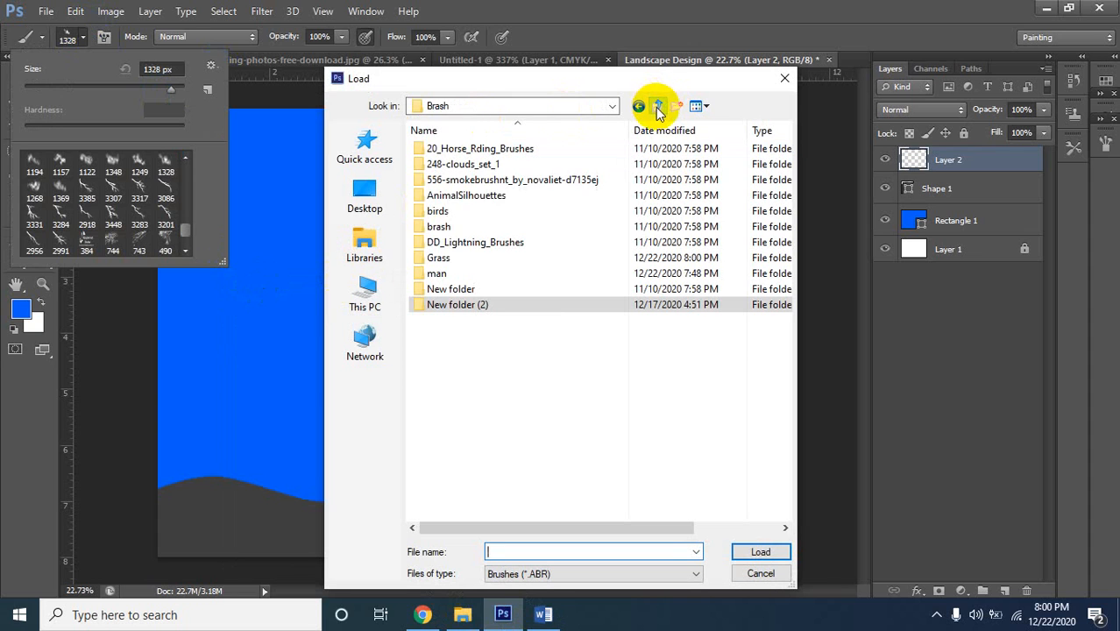
double_click(455, 259)
left_click(462, 171)
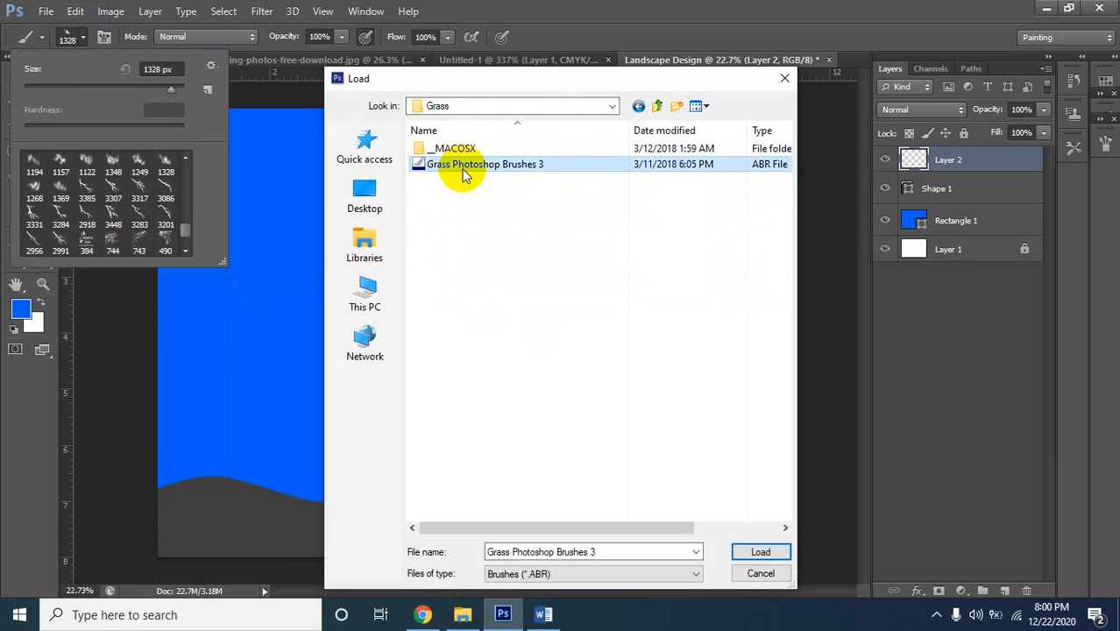
left_click(759, 552)
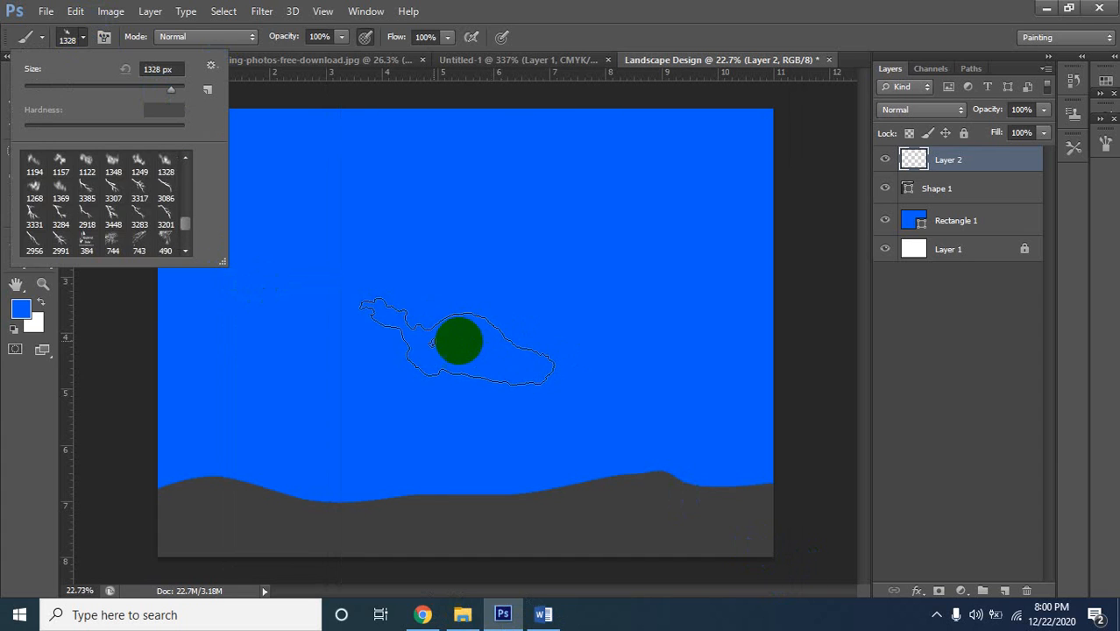
Try a wide 2500 px grass brush in blue along the edge of the ground, and undo the stamp
scroll(175, 223, "down", 5)
scroll(169, 226, "down", 1)
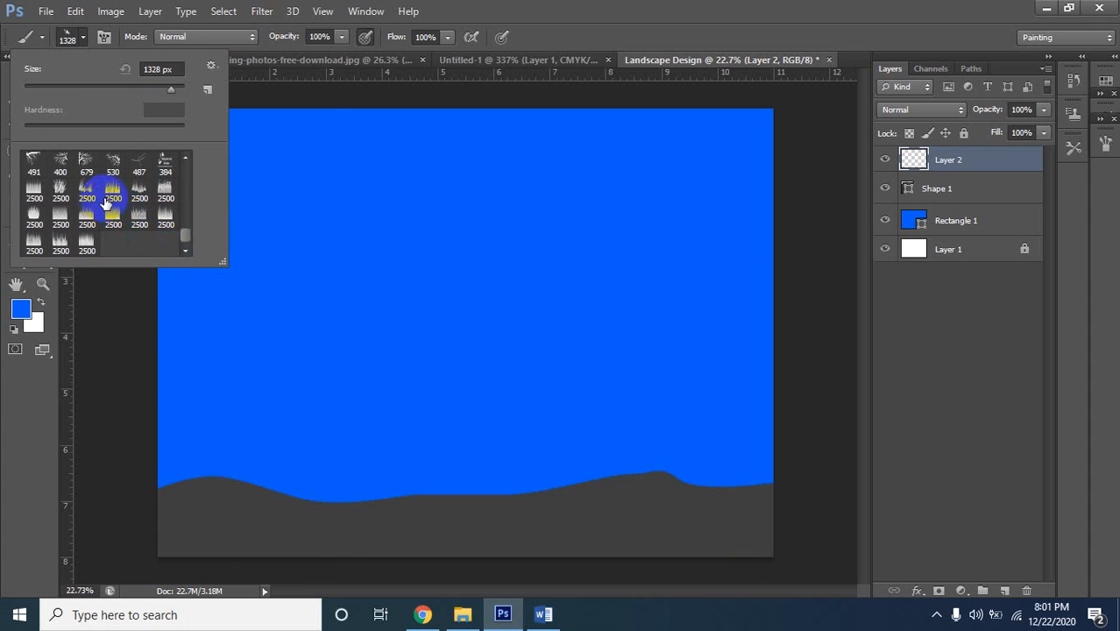
left_click(58, 241)
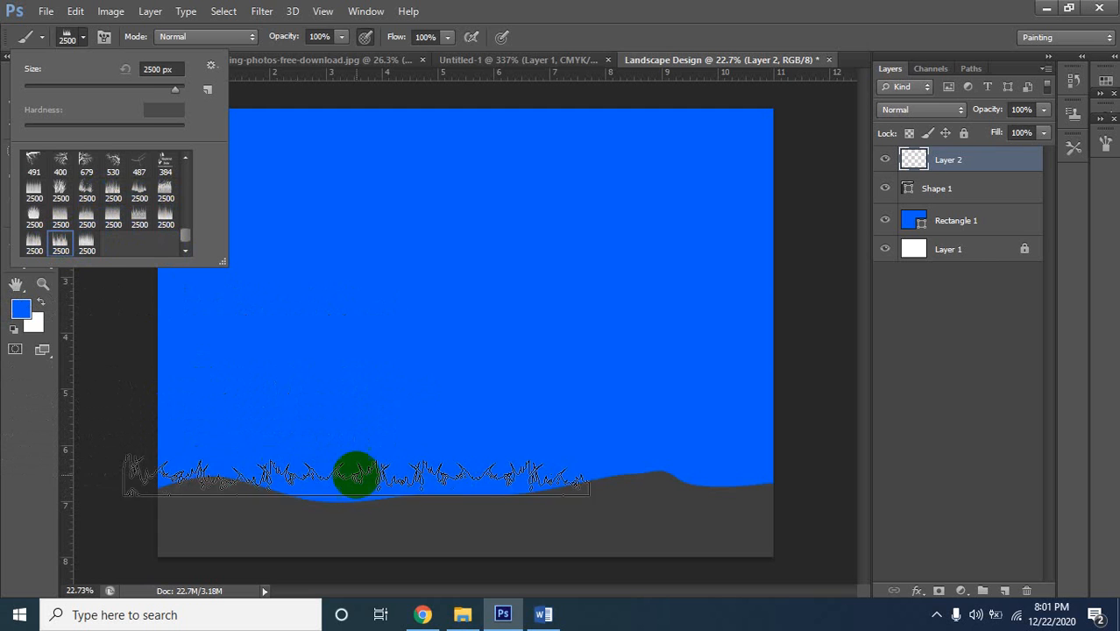
left_click(391, 487)
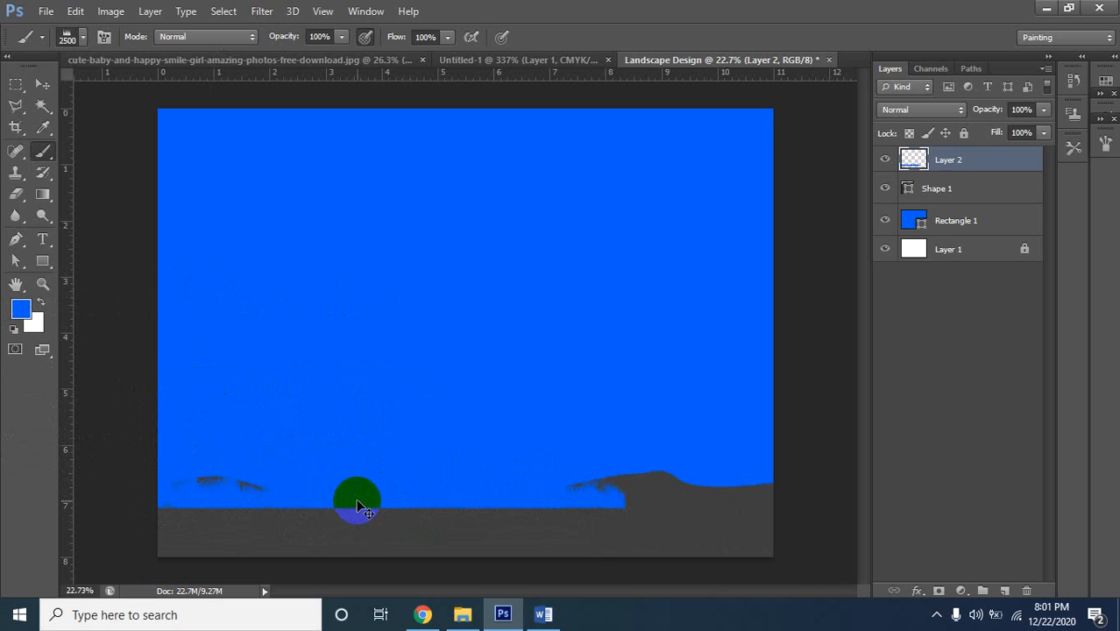
key("ctrl+z")
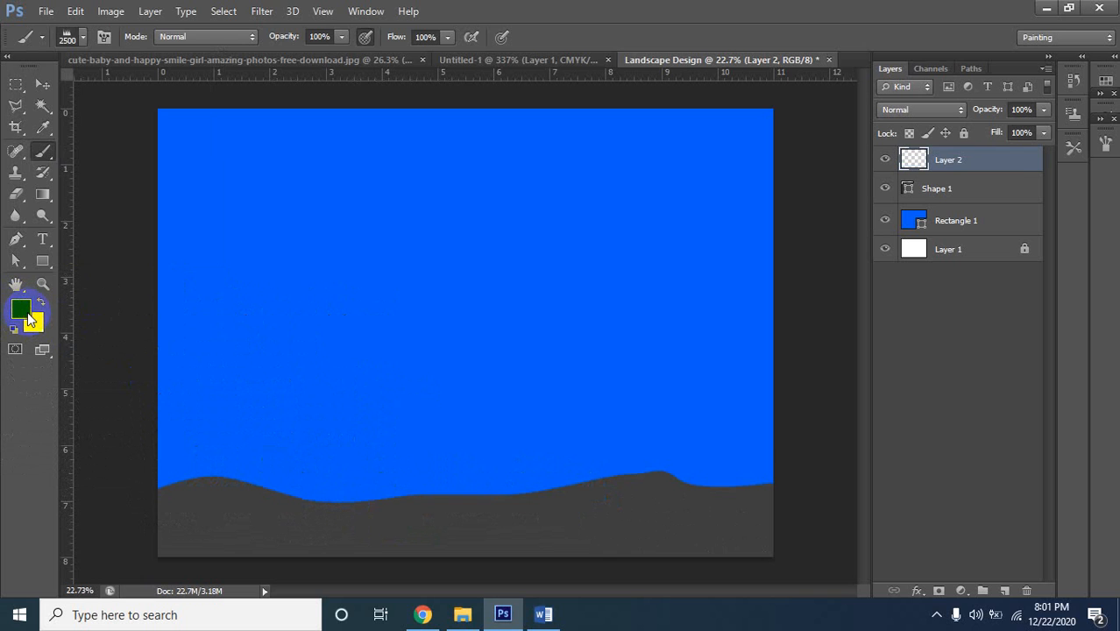
Set the foreground color to dark gray 4f4f50
left_click(26, 312)
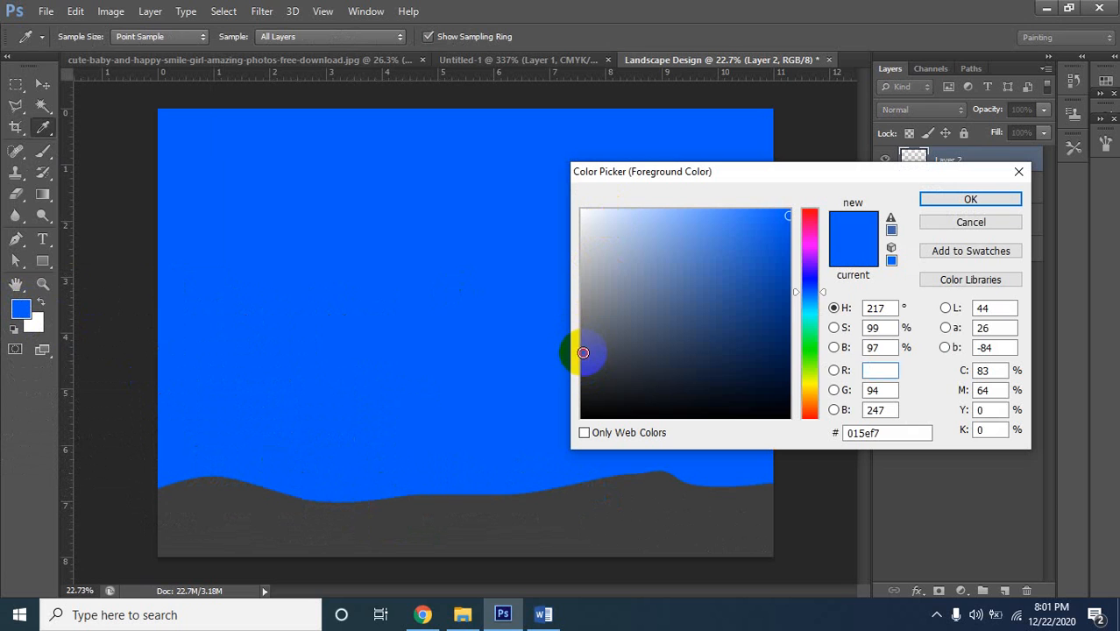
left_click(583, 352)
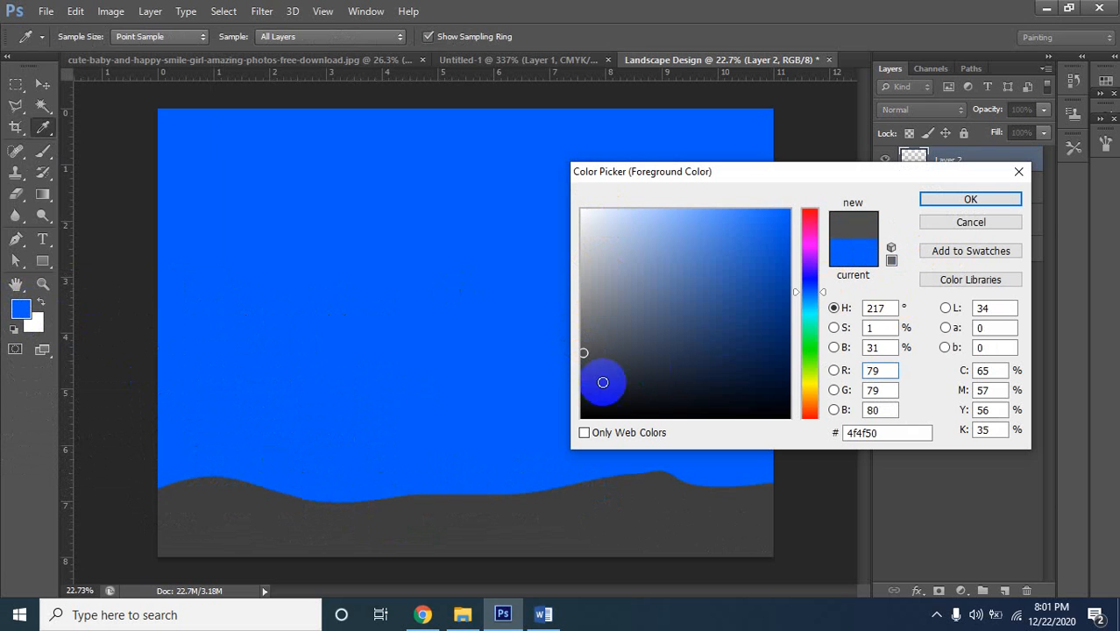
left_click(970, 200)
Undo the gray grass test stroke over the ground and select the tall, spreading grass tuft brush of 2500 px
mouse_move(579, 456)
left_mouse_down()
mouse_move(402, 487)
mouse_move(502, 499)
mouse_move(574, 480)
mouse_move(363, 490)
mouse_move(224, 522)
mouse_move(229, 533)
mouse_move(275, 527)
left_mouse_up()
key("ctrl+z")
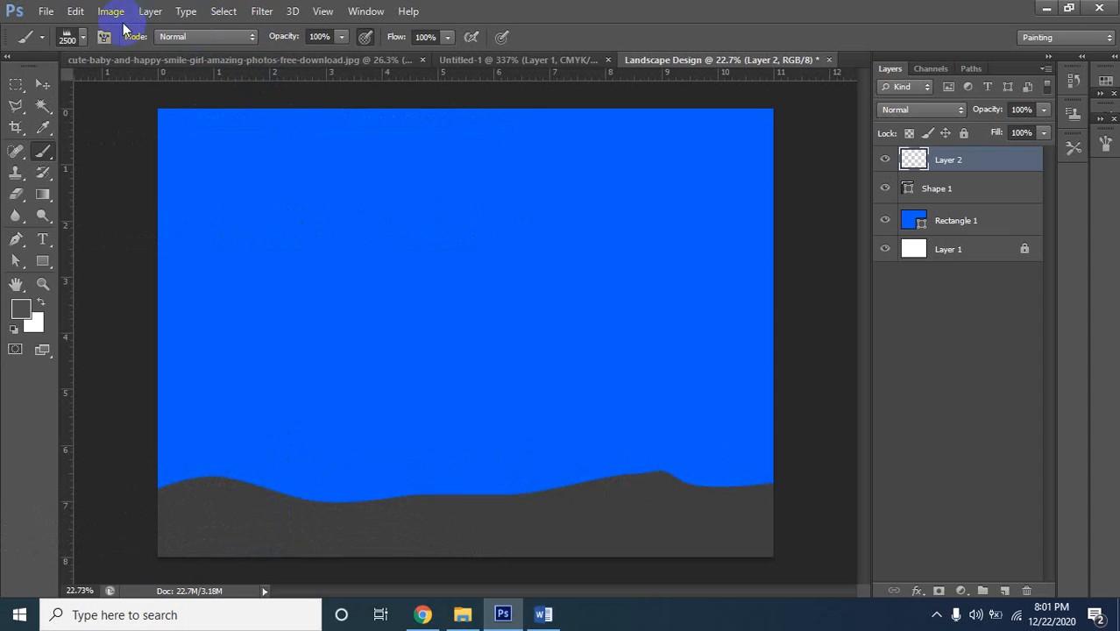
left_click(83, 40)
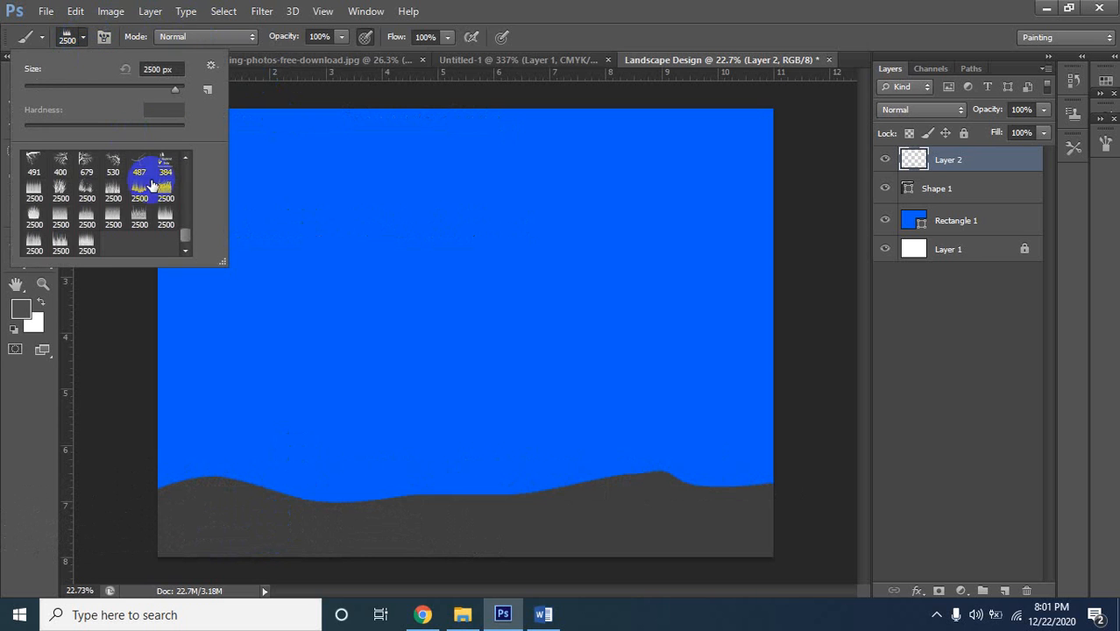
left_click(60, 187)
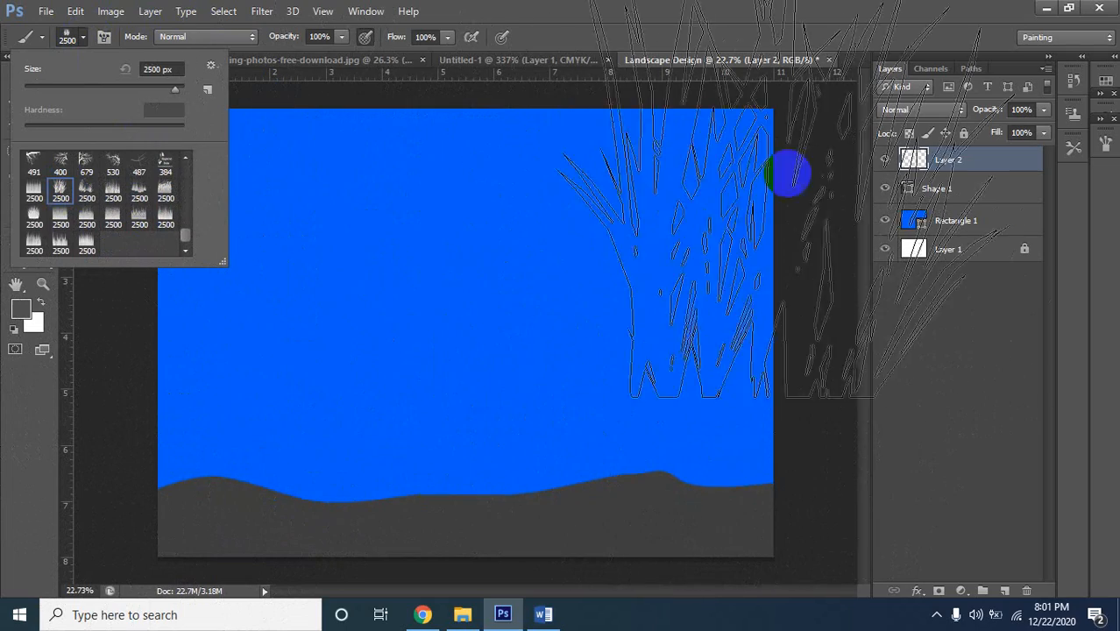
Reduce the spreading grass tuft brush to 700 px
left_click(692, 270)
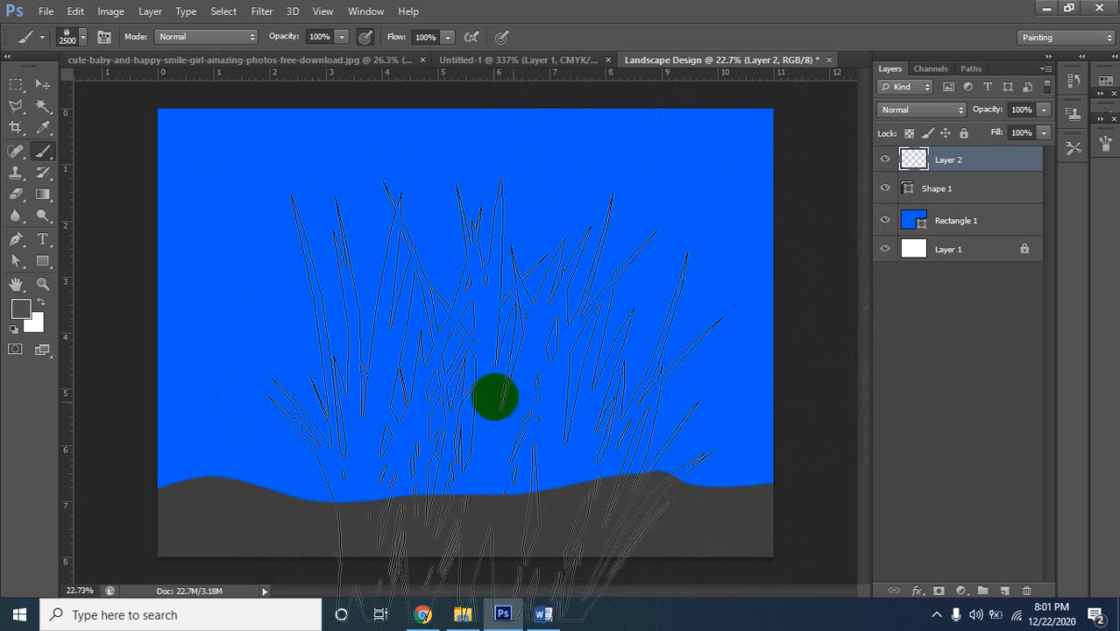
key("bracketleft")
key("bracketleft")
key("bracketleft")
key("bracketleft")
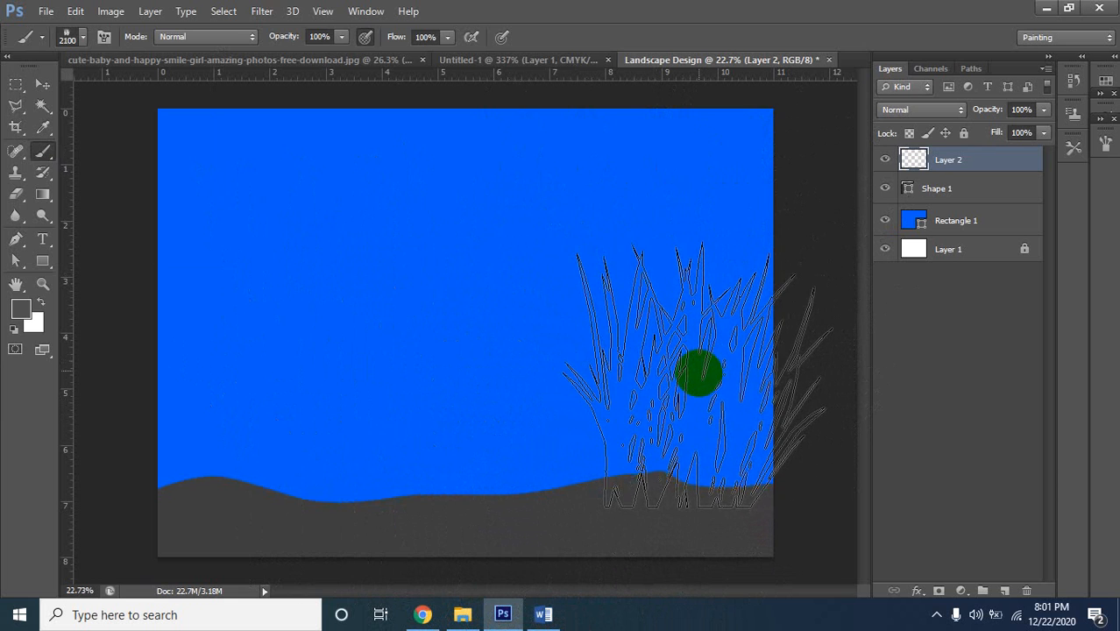
key("bracketleft")
key("bracketleft")
key("bracketleft")
key("bracketleft")
key("bracketleft")
key("bracketleft")
key("bracketleft")
key("bracketleft")
key("bracketleft")
key("bracketleft")
key("bracketleft")
key("bracketleft")
key("bracketleft")
key("bracketleft")
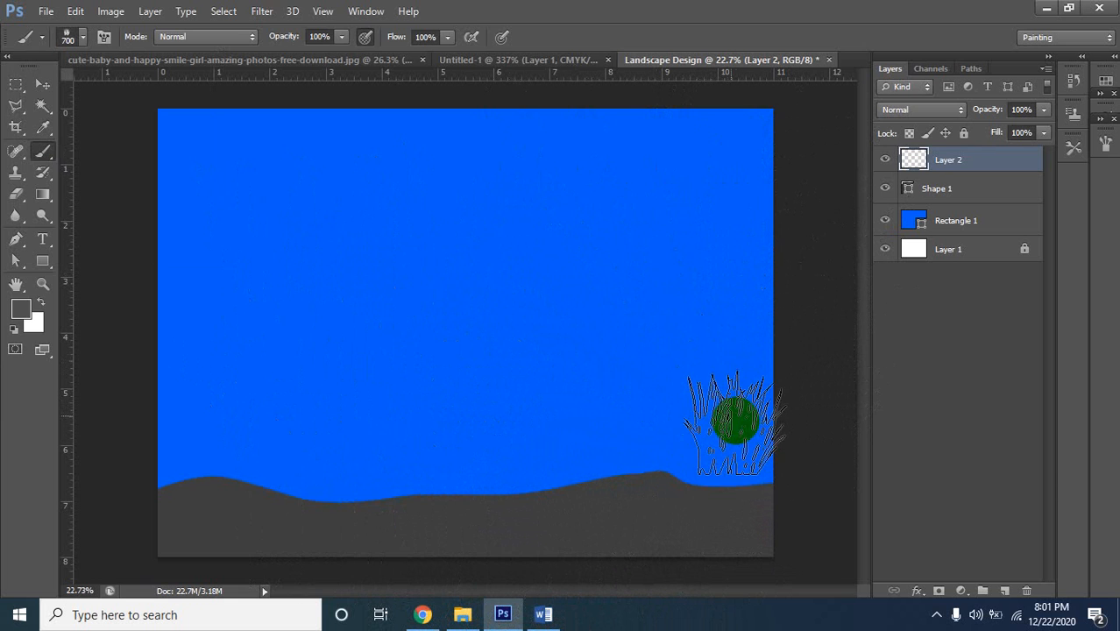
Try a 700 px grass stroke across the sky just above the ground, and undo it
key("bracketright")
key("bracketleft")
mouse_move(746, 434)
left_mouse_down()
mouse_move(545, 446)
mouse_move(607, 446)
mouse_move(583, 450)
mouse_move(611, 433)
mouse_move(367, 453)
left_mouse_up()
key("ctrl+z")
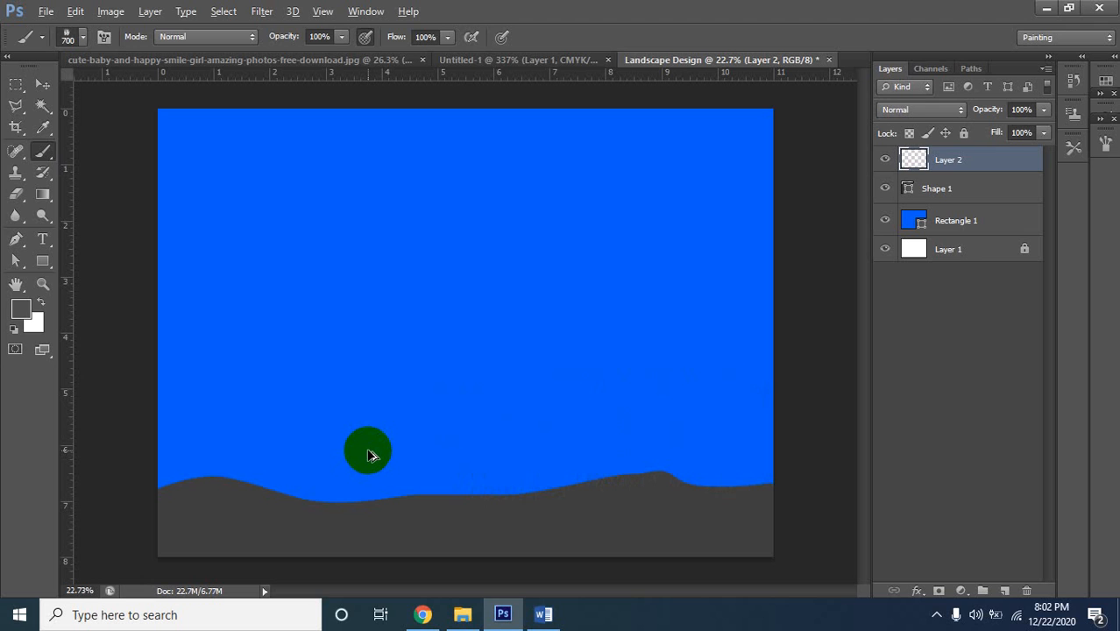
Reduce the grass brush to 200 px, paint a stroke along the ground's whole upper edge on Layer 2, and inspect its blades
key("bracketleft")
key("bracketleft")
key("bracketleft")
key("bracketleft")
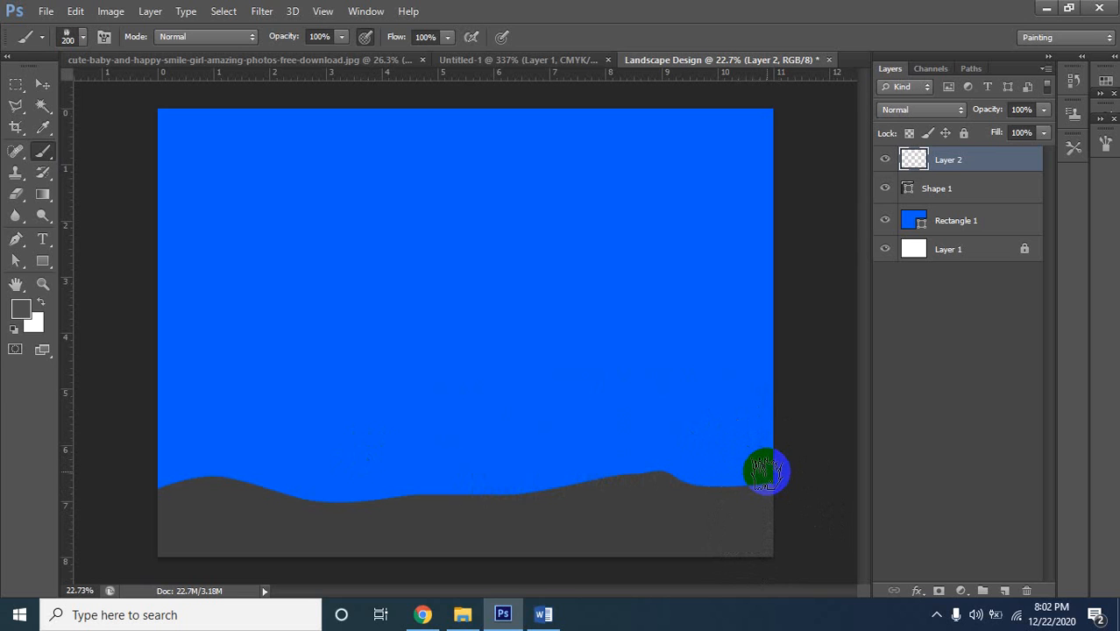
mouse_move(767, 474)
left_mouse_down()
mouse_move(603, 468)
mouse_move(539, 487)
mouse_move(367, 493)
mouse_move(249, 475)
mouse_move(155, 483)
left_mouse_up()
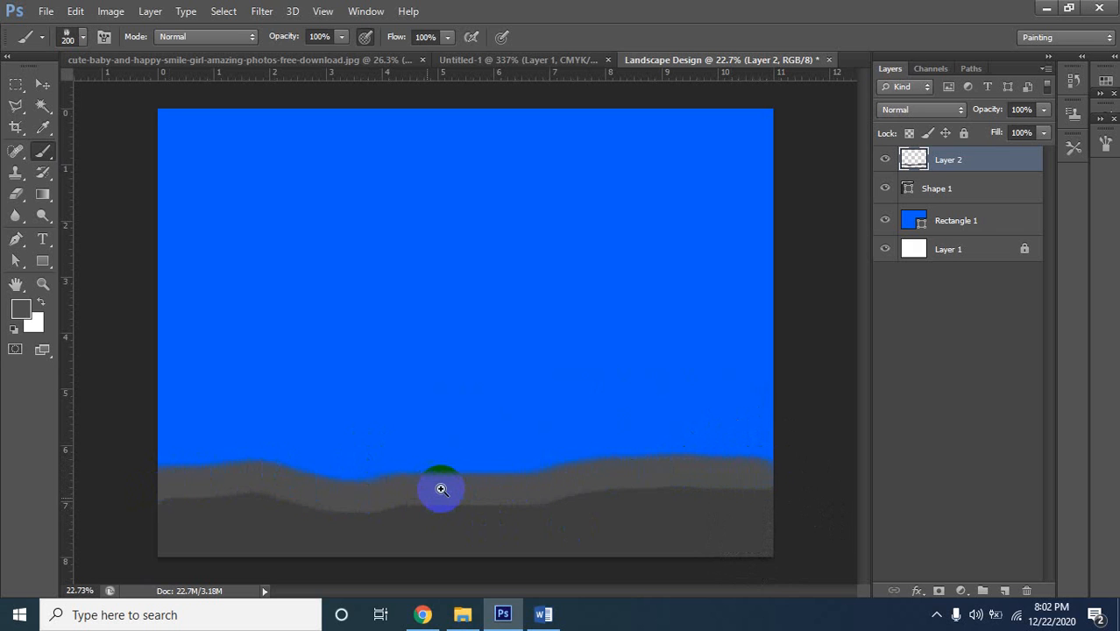
left_click(427, 500, "ctrl")
left_click(397, 512, "ctrl")
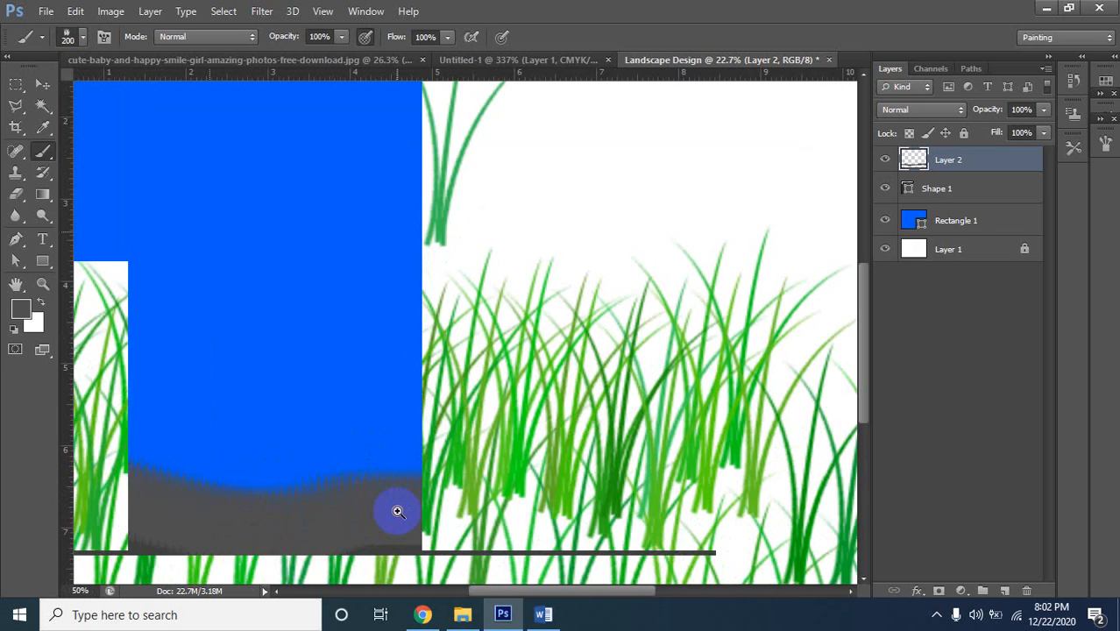
left_click(426, 492, "alt")
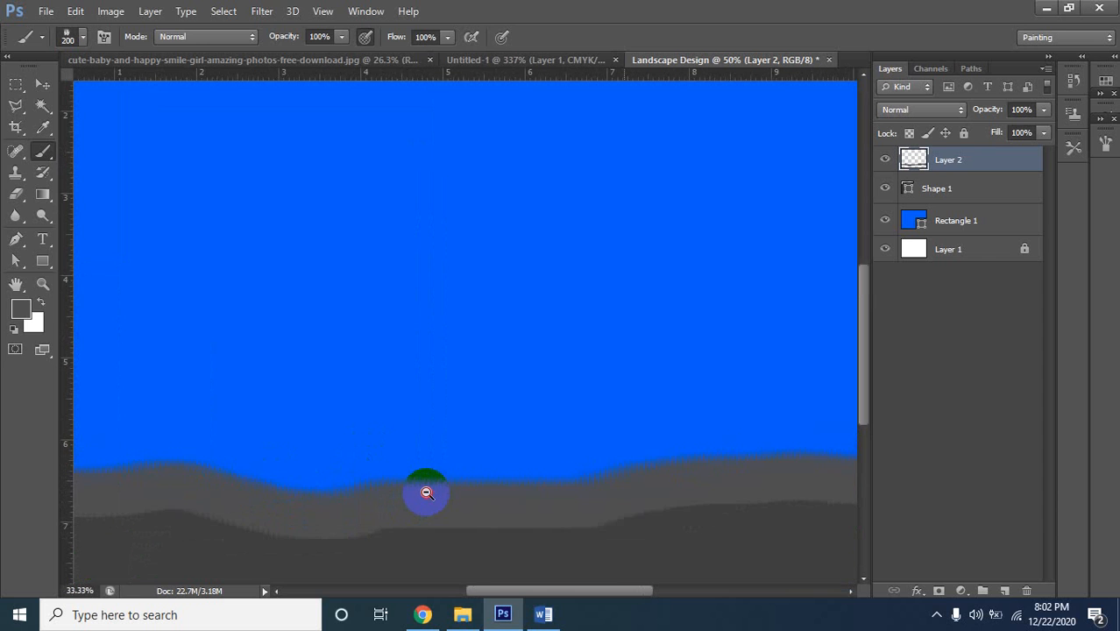
left_click(427, 493, "alt")
left_click(426, 492, "alt")
left_click(426, 493, "alt")
left_click(427, 492, "alt")
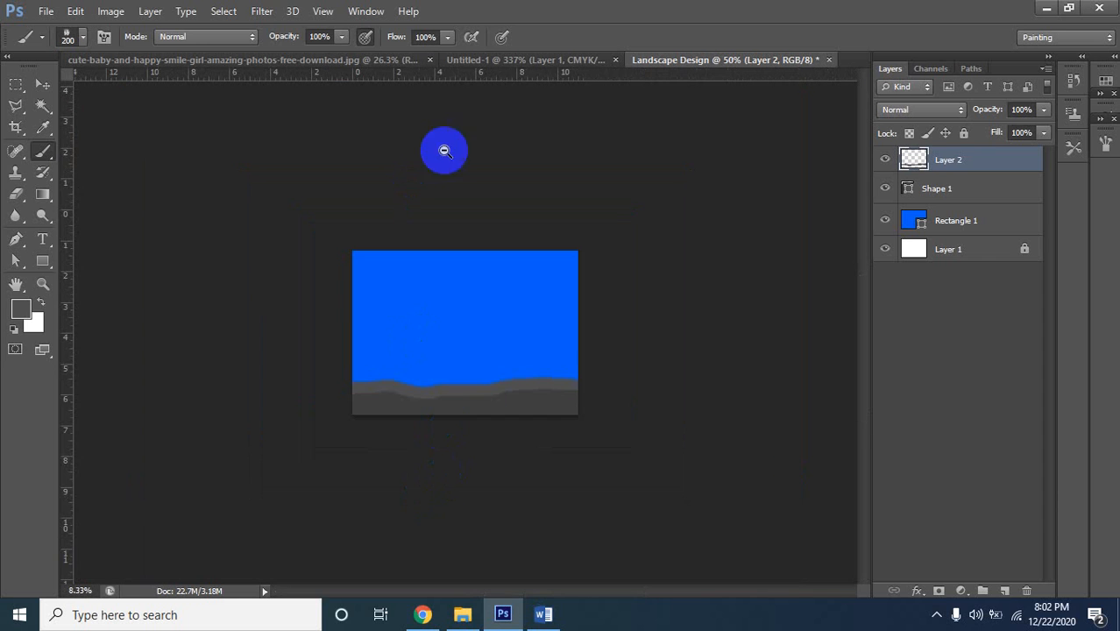
Close the Untitled-1 document and the cute-baby-and-happy-smile-girl photo without saving changes, keeping only Landscape Design open
left_click(543, 59)
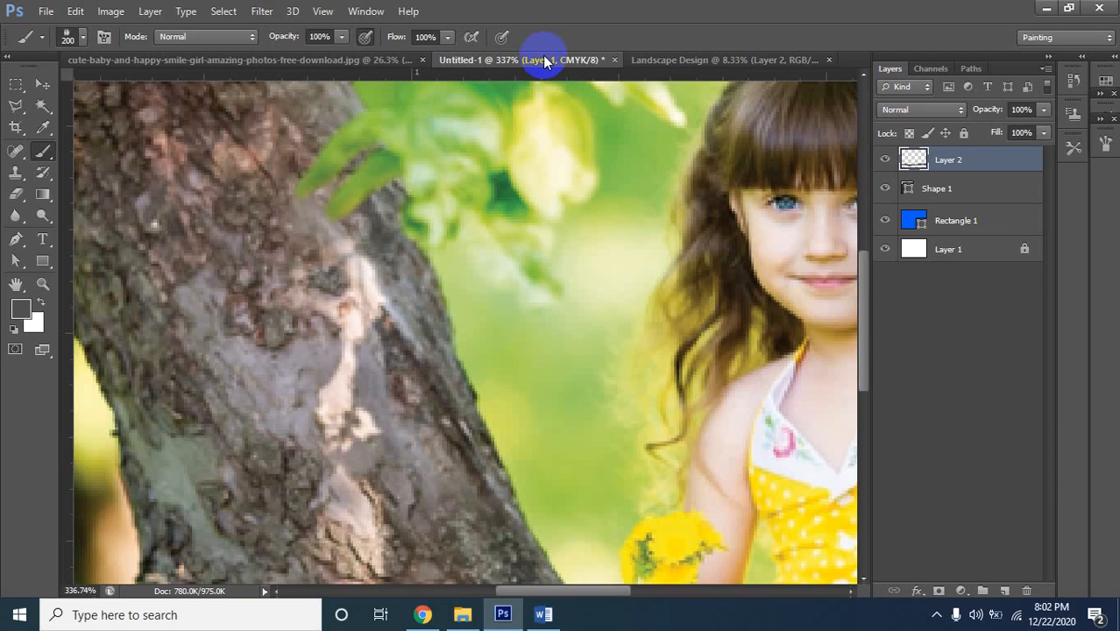
left_click(611, 60)
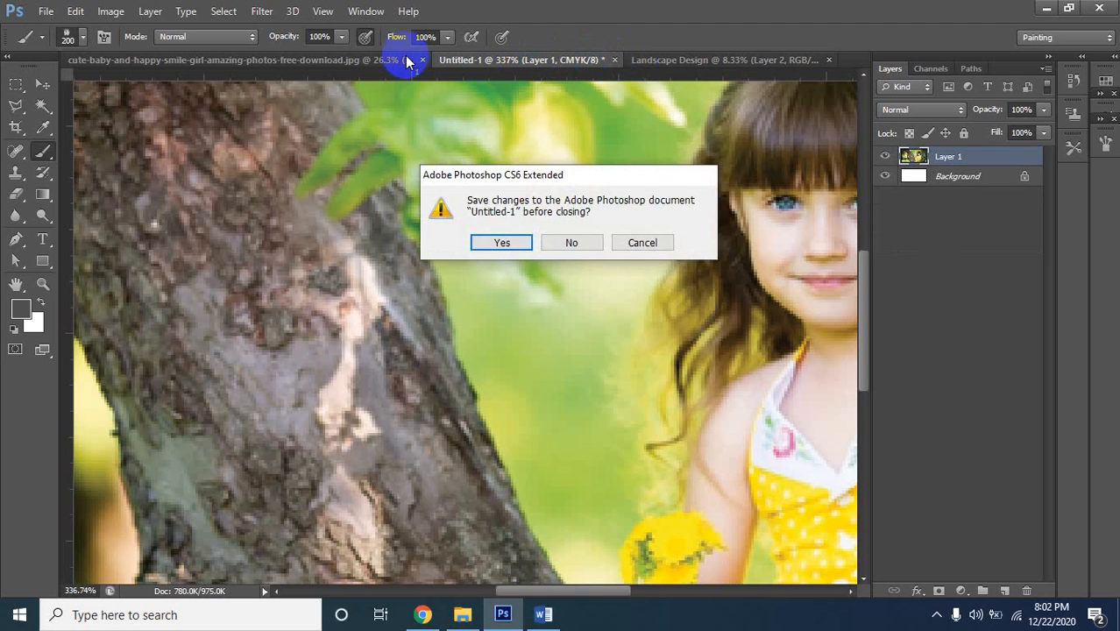
left_click(574, 244)
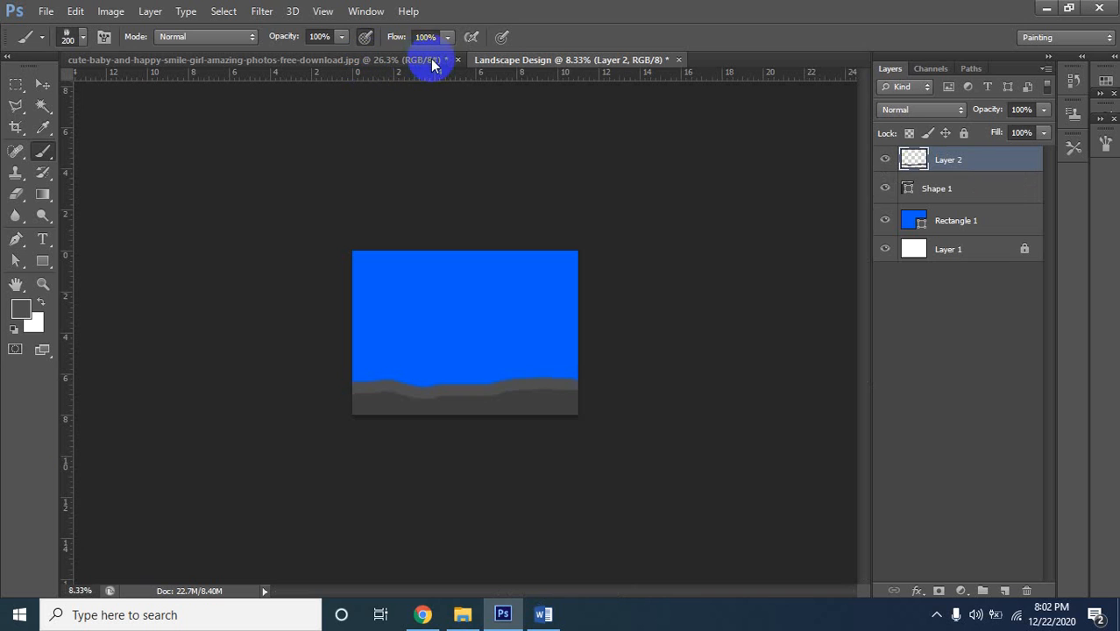
left_click(446, 61)
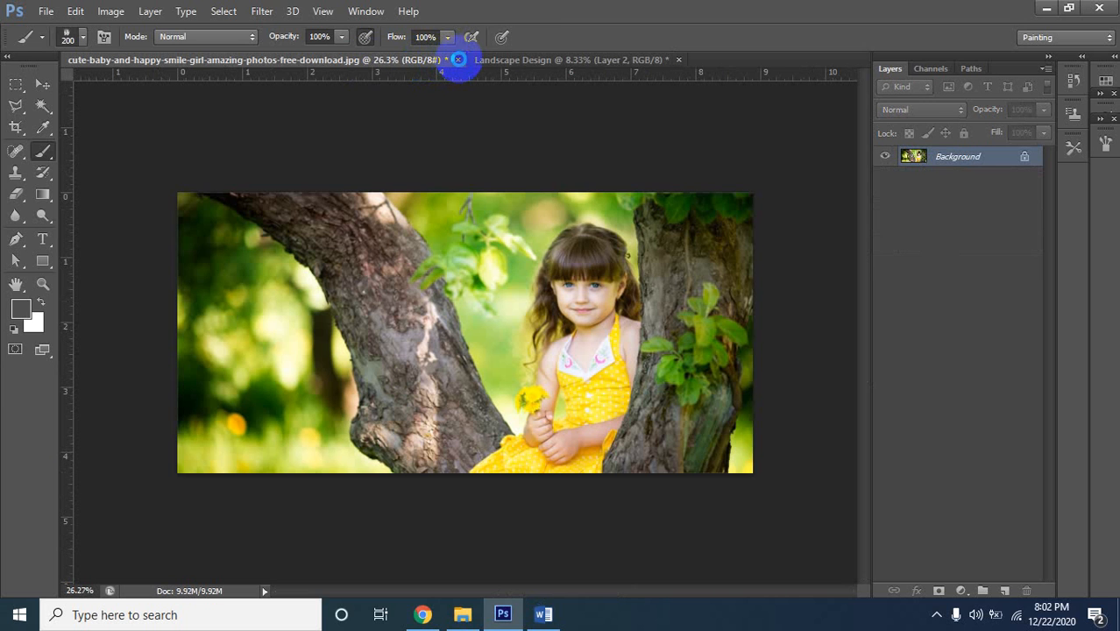
left_click(457, 58)
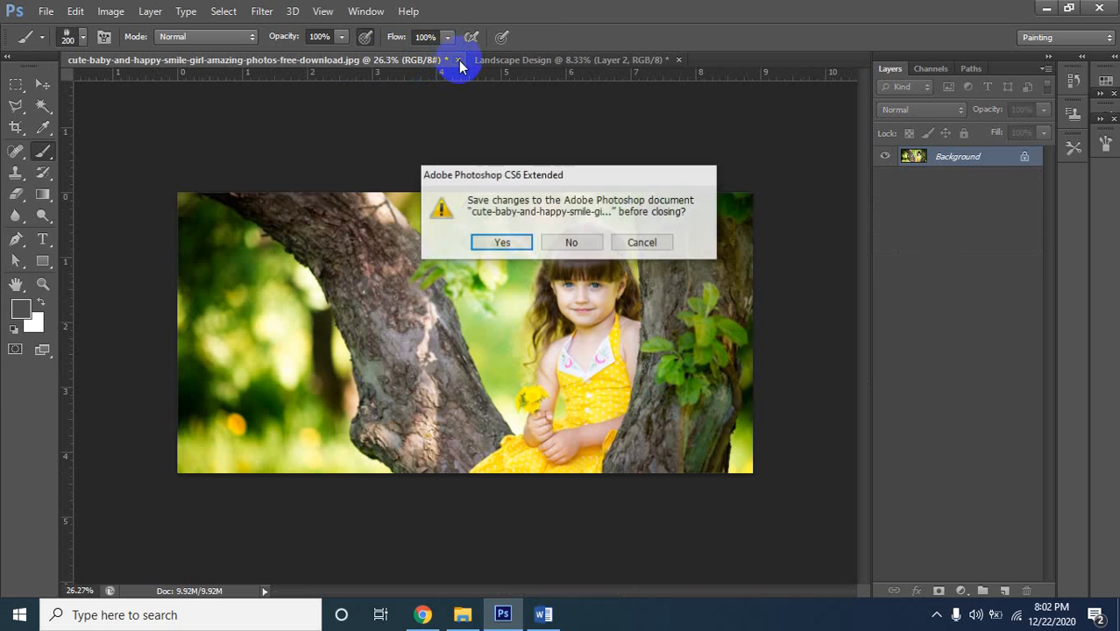
left_click(577, 243)
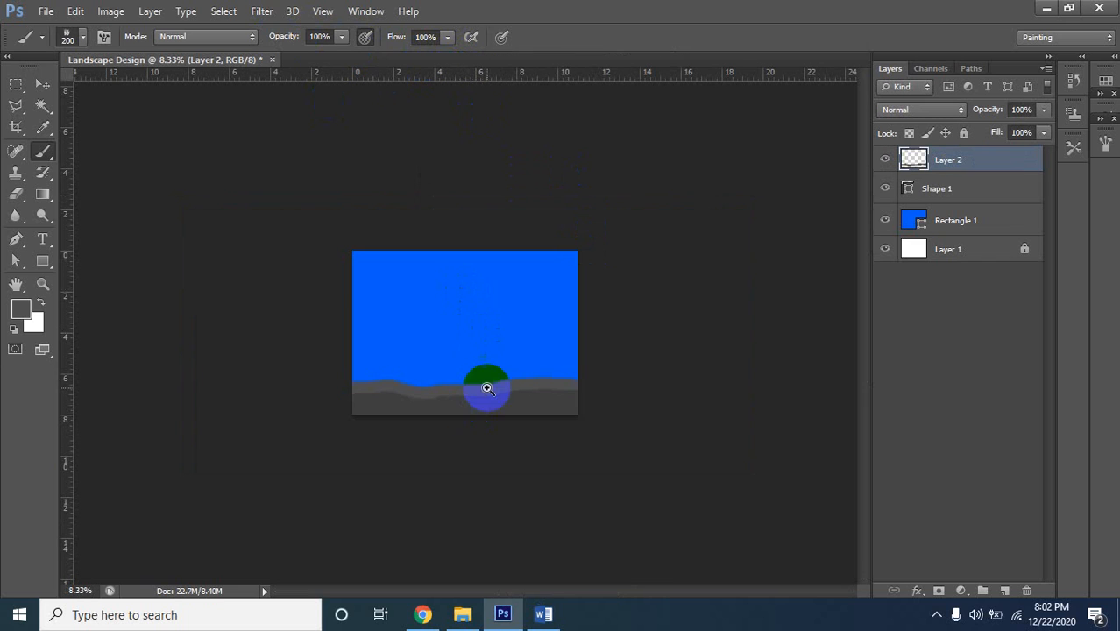
Enlarge the landscape view to 25% and bring up the list of panels that can be shown
left_click(509, 355, "ctrl")
left_click(500, 379, "ctrl")
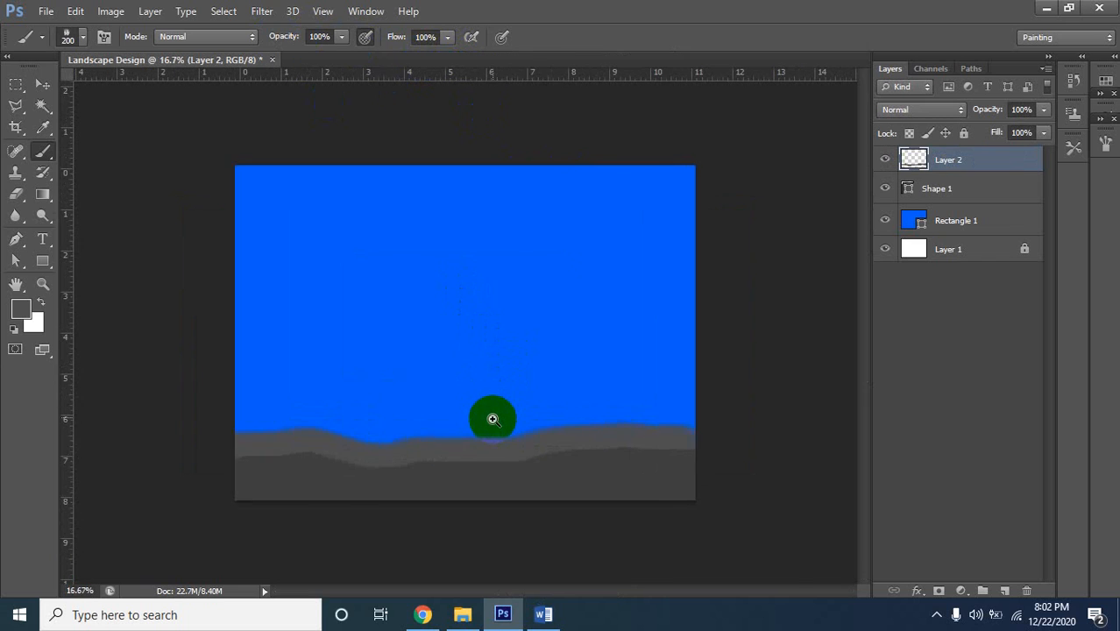
left_click(493, 414, "ctrl")
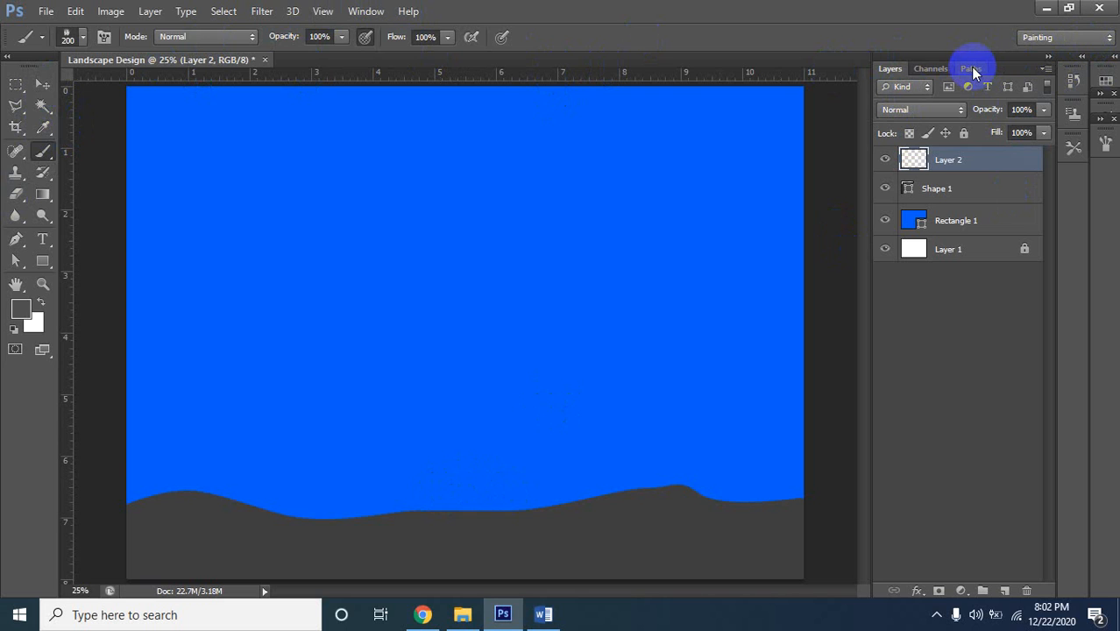
left_click(363, 13)
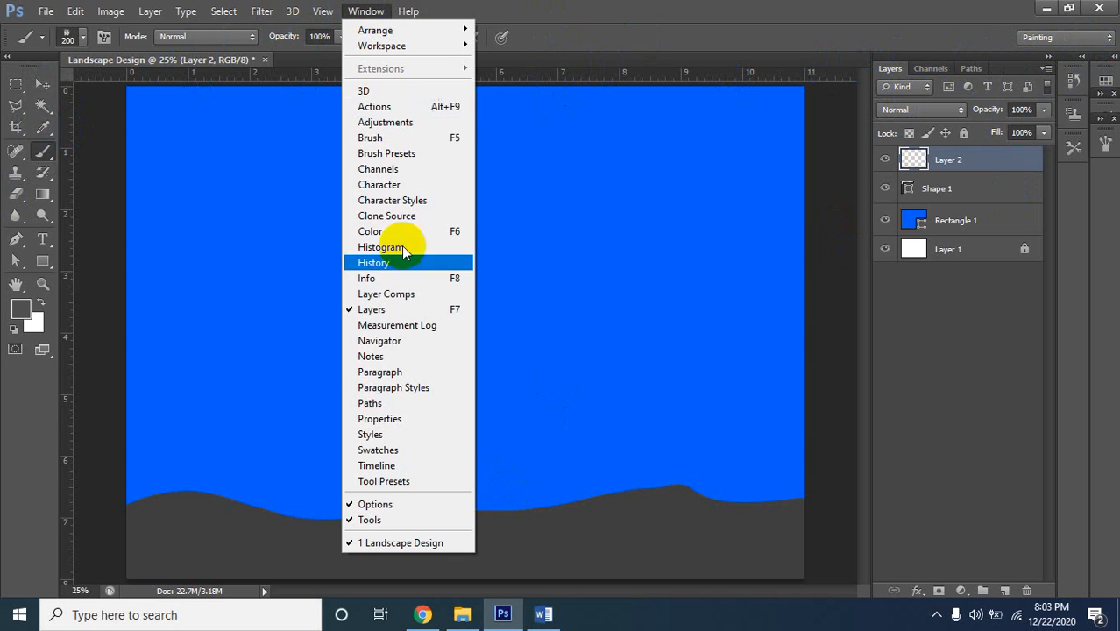
Open the brush settings, enable Transfer and Brush Pose, and set the pose rotation to 0° and pressure to 1%
left_click(372, 137)
left_click(803, 273)
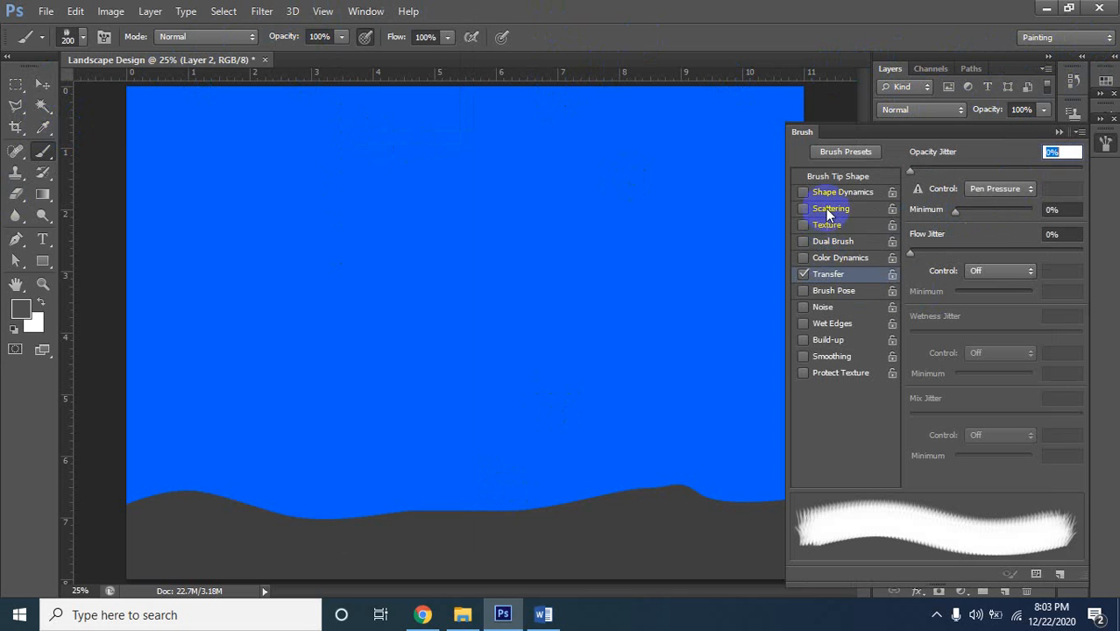
left_click(837, 295)
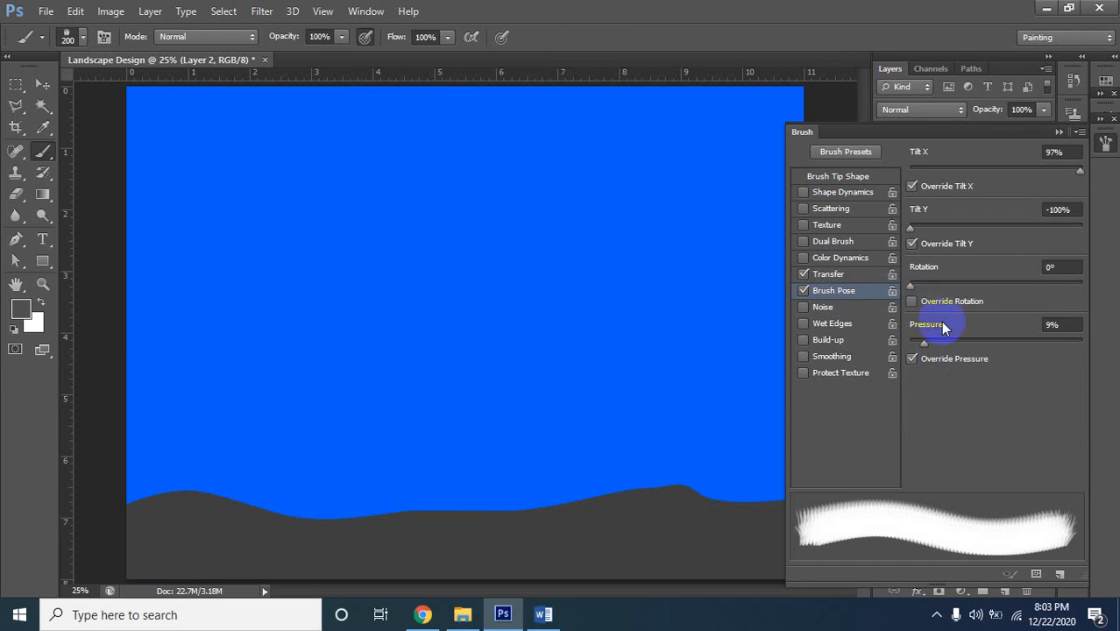
mouse_move(909, 282)
left_mouse_down()
mouse_move(968, 283)
mouse_move(913, 286)
left_mouse_up()
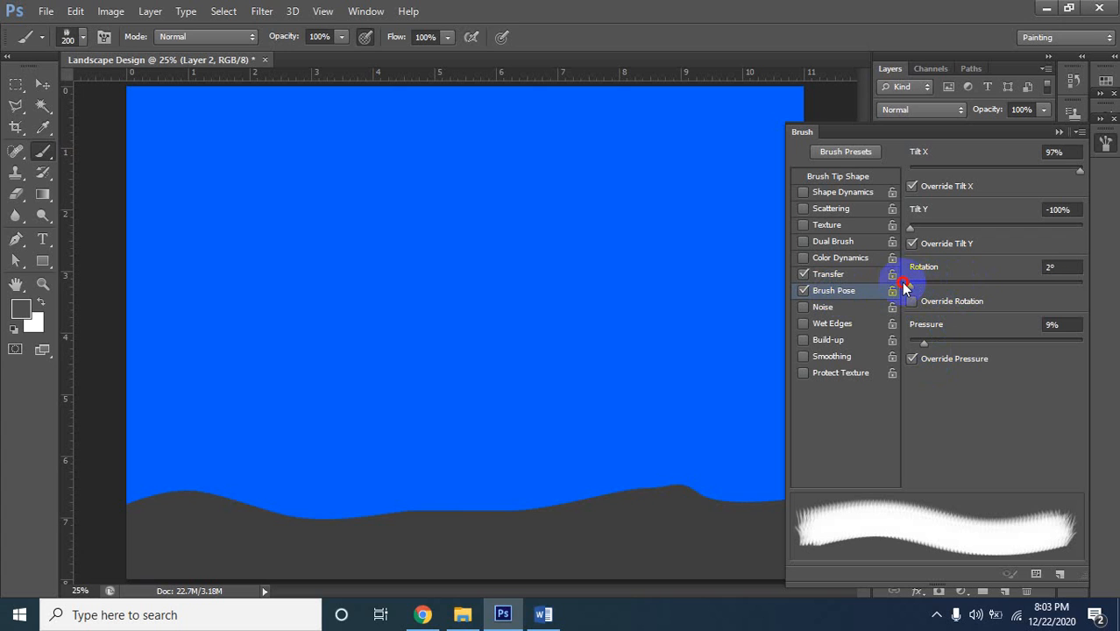
left_click_drag(927, 348, 881, 348)
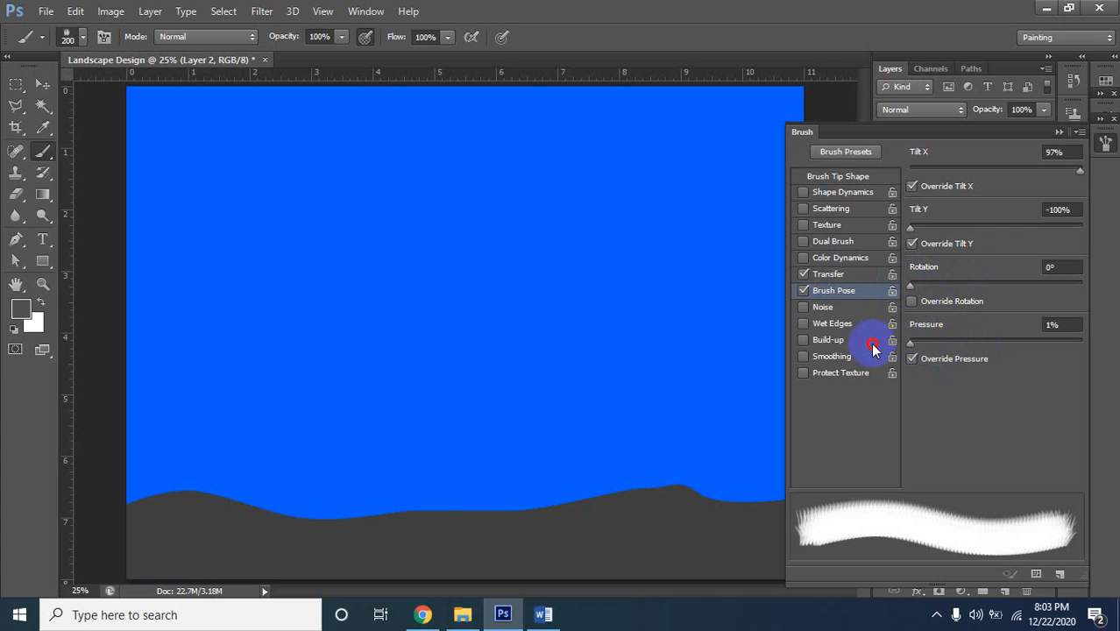
Enable Shape Dynamics with size jitter, minimum diameter and angle jitter all set to 0%
left_click(830, 195)
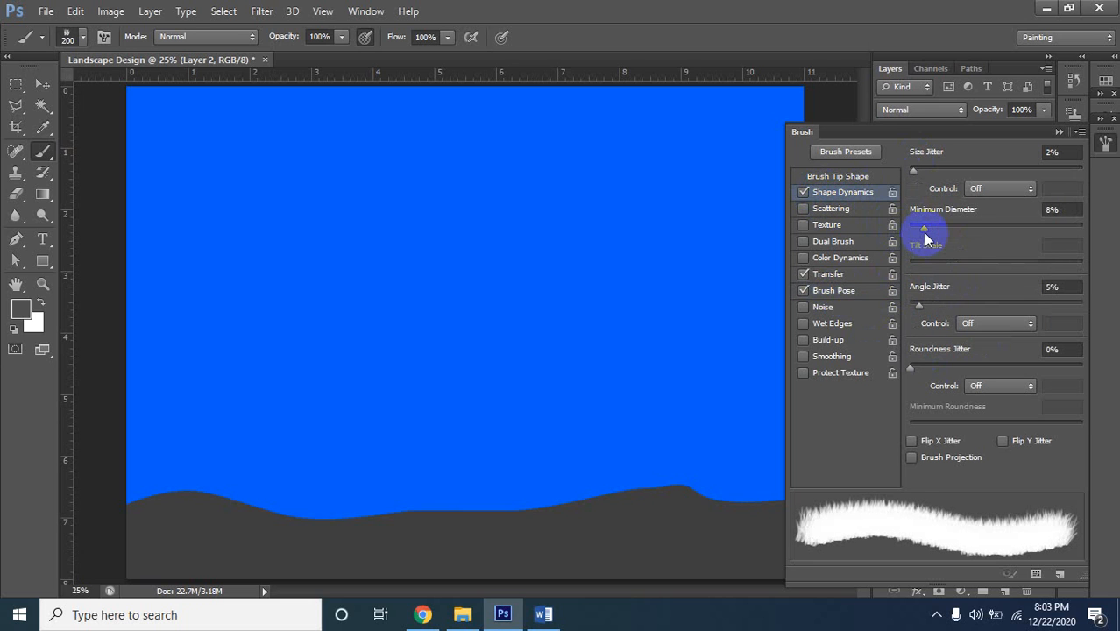
left_click_drag(926, 234, 894, 236)
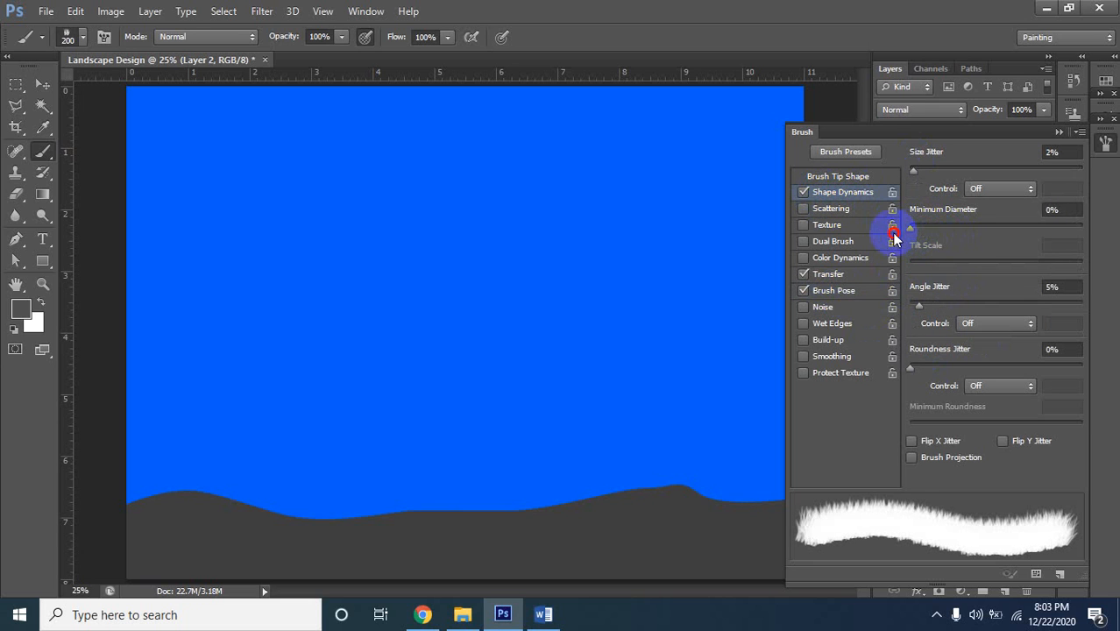
mouse_move(922, 305)
left_mouse_down()
mouse_move(959, 303)
mouse_move(899, 301)
left_mouse_up()
mouse_move(913, 169)
left_mouse_down()
mouse_move(977, 165)
mouse_move(908, 171)
left_mouse_up()
Enable Scattering with scatter at 110%, count at 1 and count jitter at 0%
left_click(838, 212)
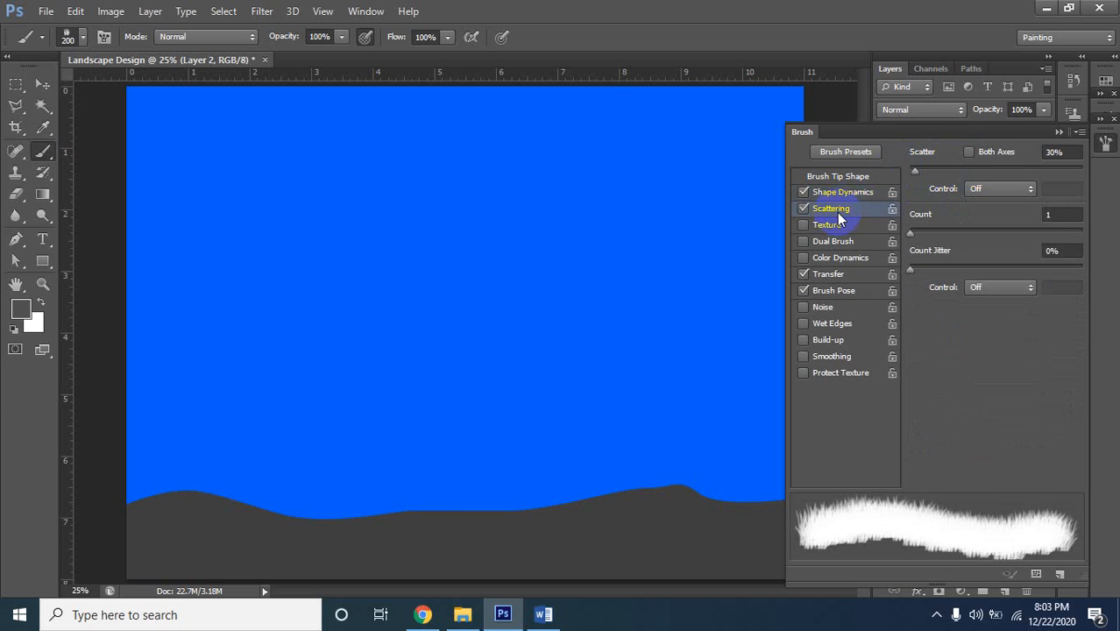
left_click_drag(915, 173, 929, 175)
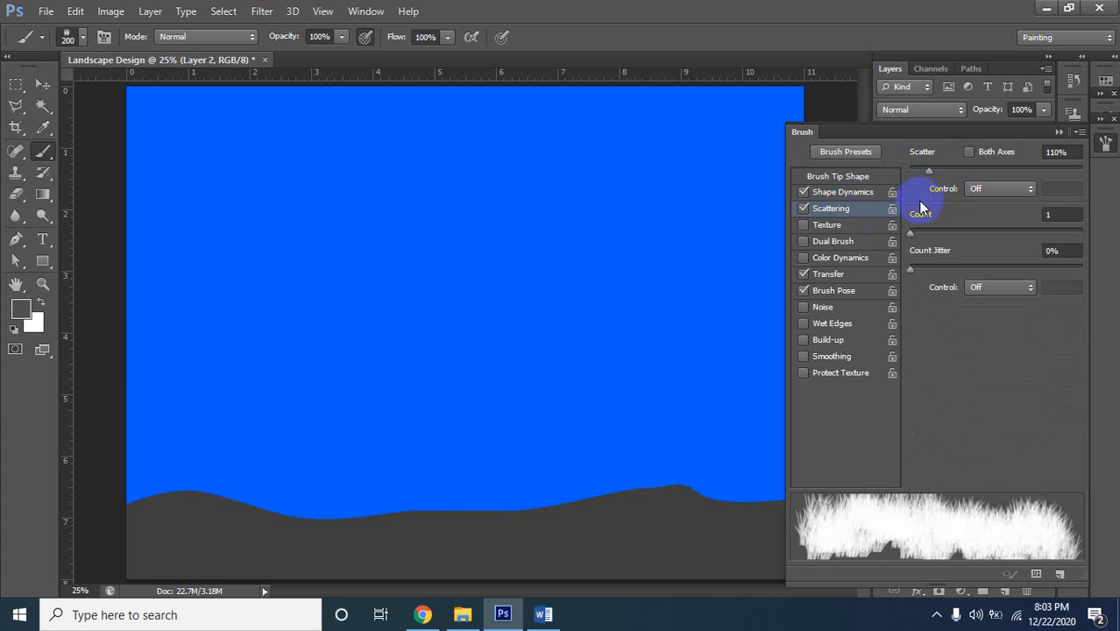
left_click(929, 232)
mouse_move(929, 232)
left_mouse_down()
mouse_move(970, 221)
mouse_move(895, 226)
left_mouse_up()
mouse_move(908, 265)
left_mouse_down()
mouse_move(916, 278)
mouse_move(938, 270)
mouse_move(895, 265)
left_mouse_up()
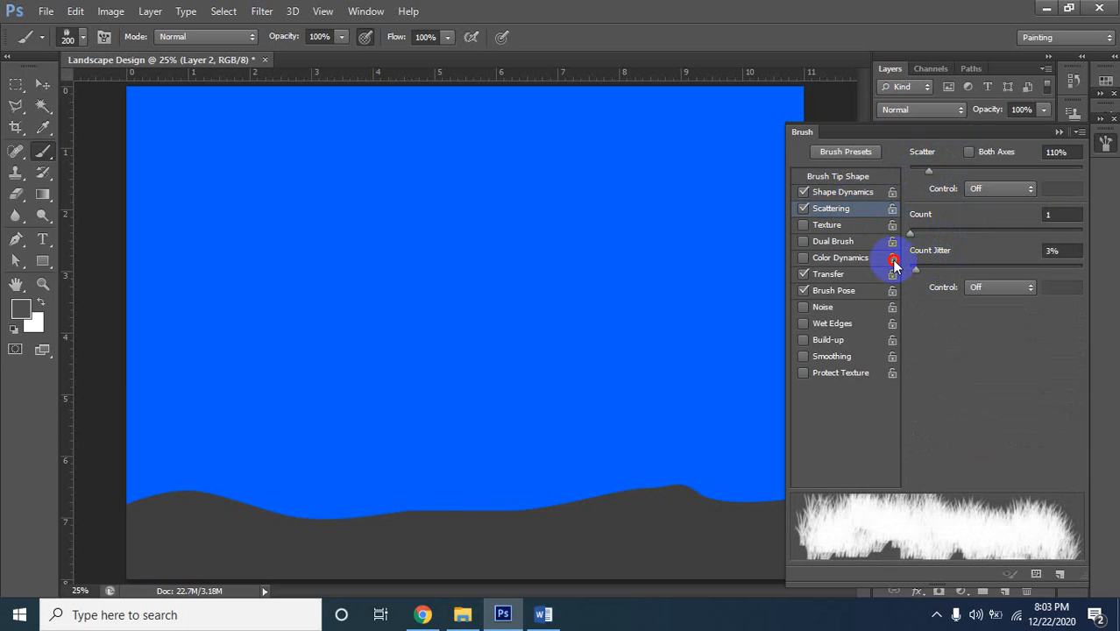
Enable Dual Brush and Color Dynamics for the grass brush
left_click(832, 239)
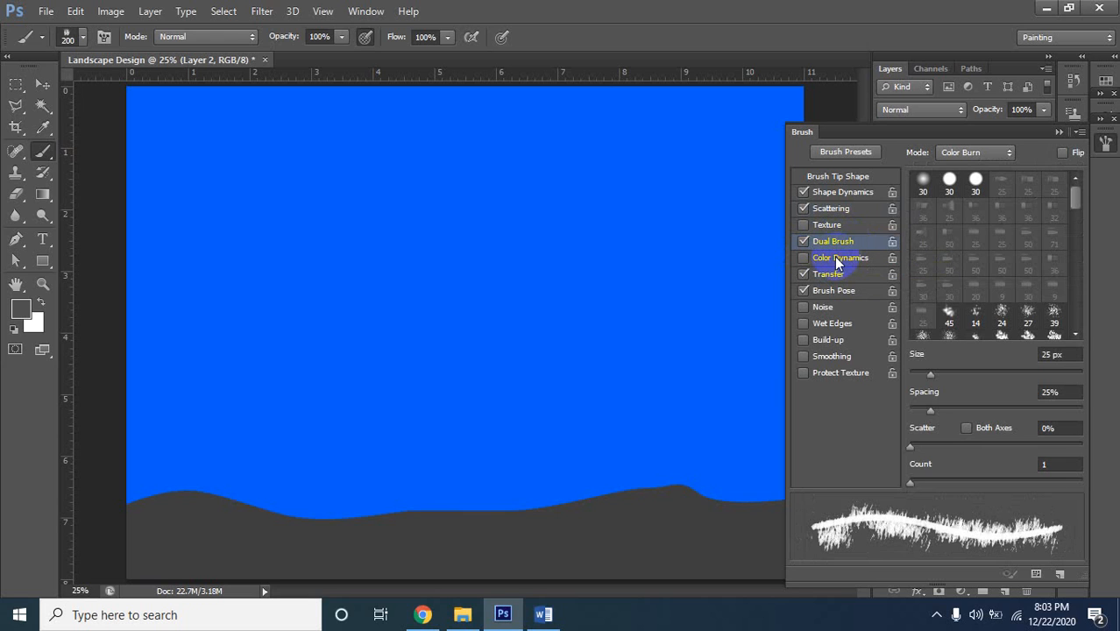
left_click(834, 257)
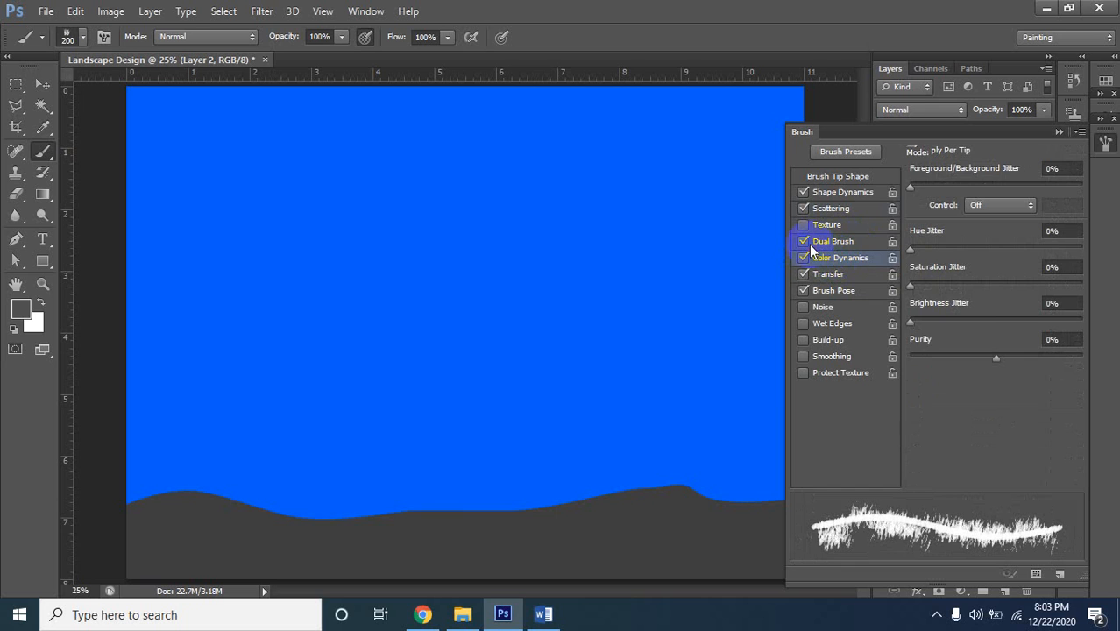
left_click(811, 245)
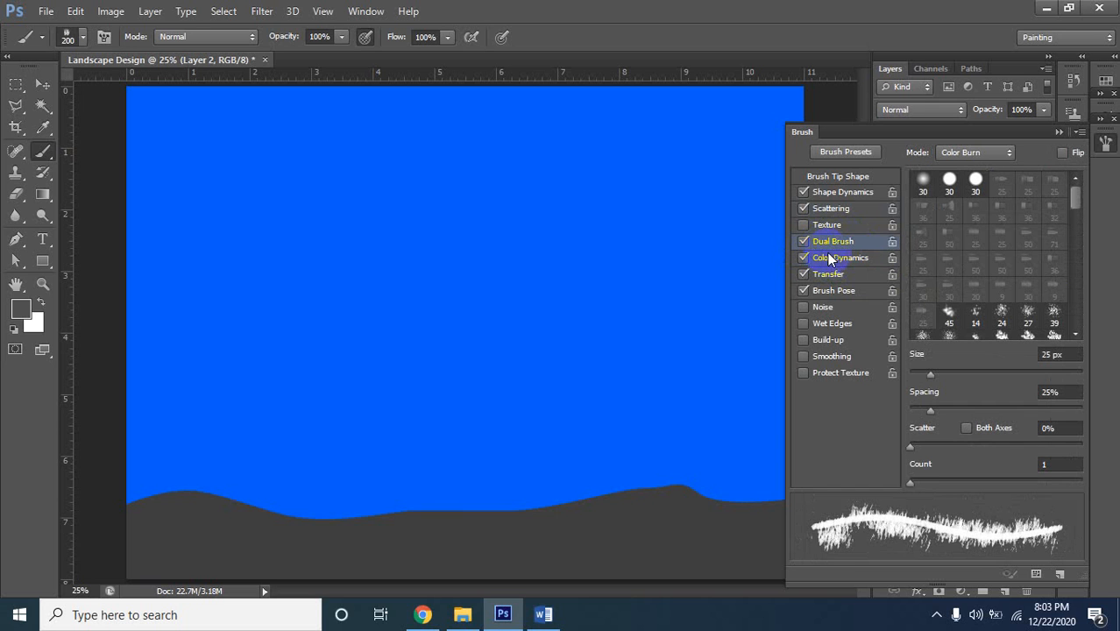
Try the Noise, Wet Edges, Build-up, Smoothing and Protect Texture options on the brush and leave them off
left_click(838, 310)
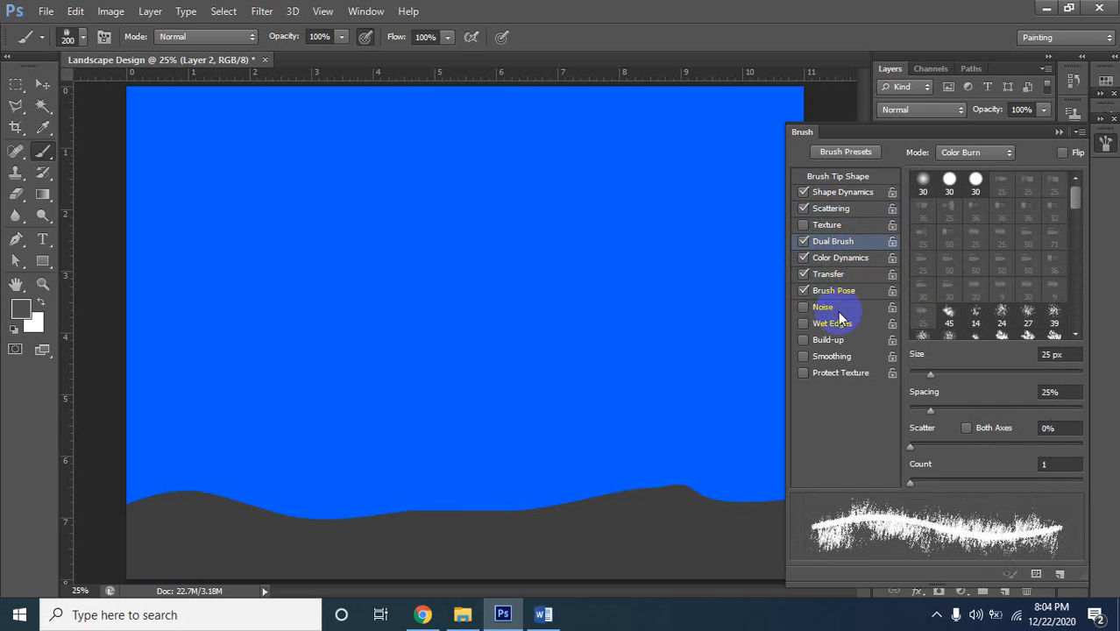
left_click(834, 324)
left_click(833, 328)
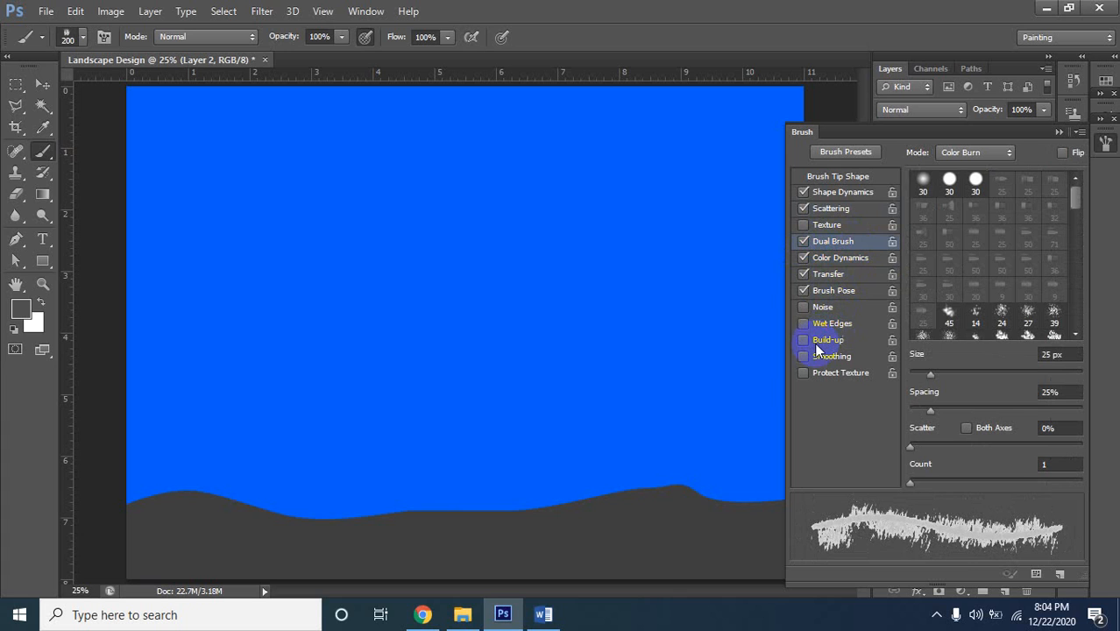
left_click(818, 341)
left_click(815, 343)
left_click(814, 357)
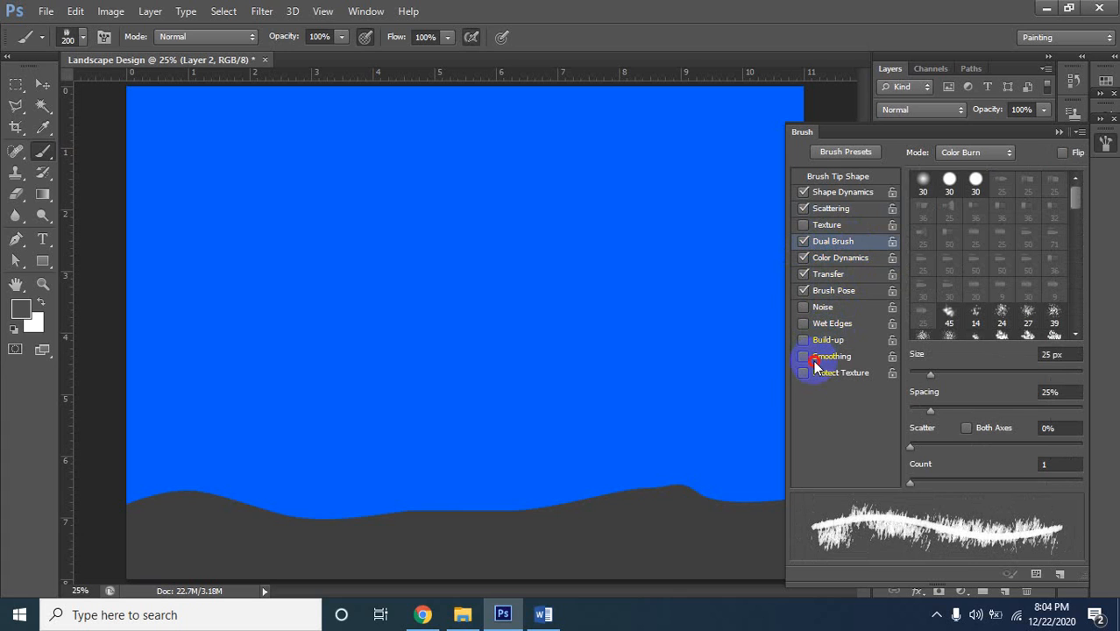
left_click(810, 359)
left_click(805, 373)
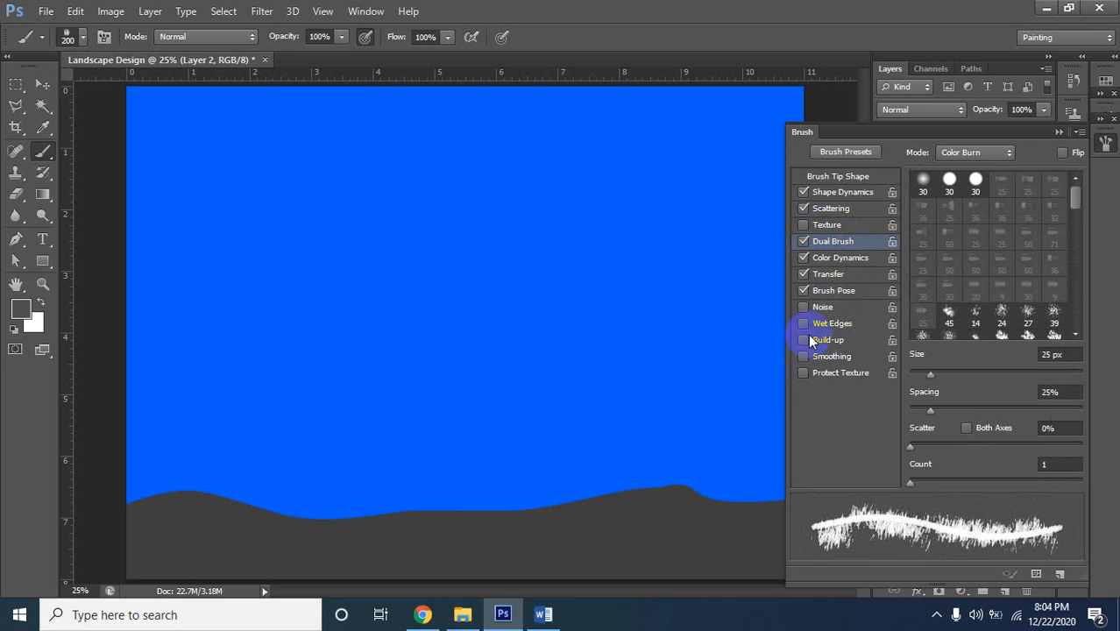
Review the Brush Pose and Scattering settings and turn off Dual Brush
left_click(826, 291)
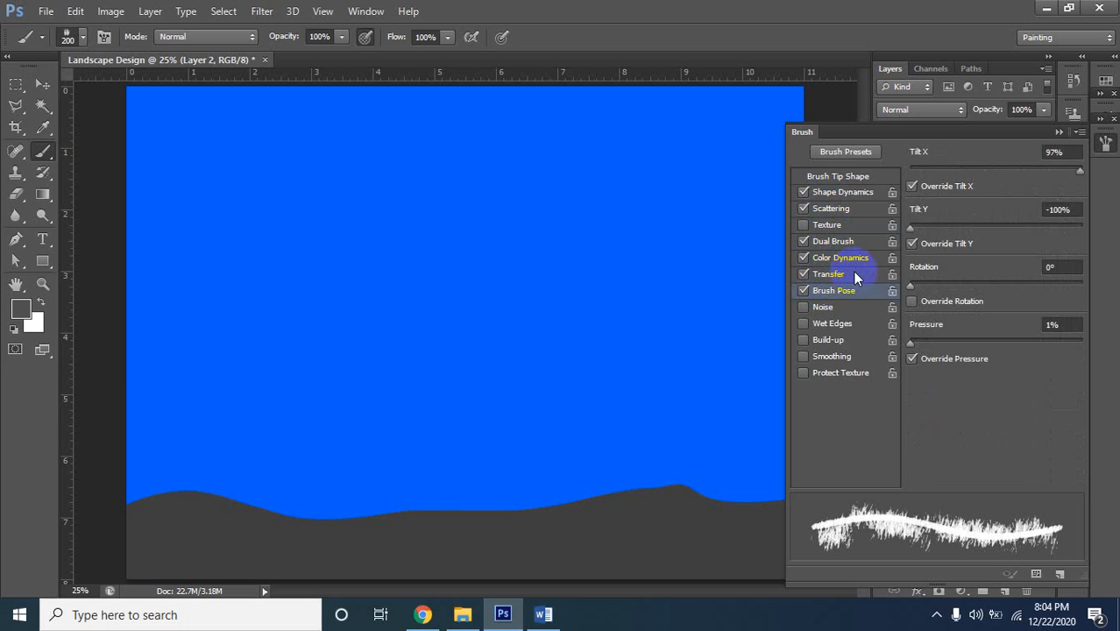
left_click(835, 208)
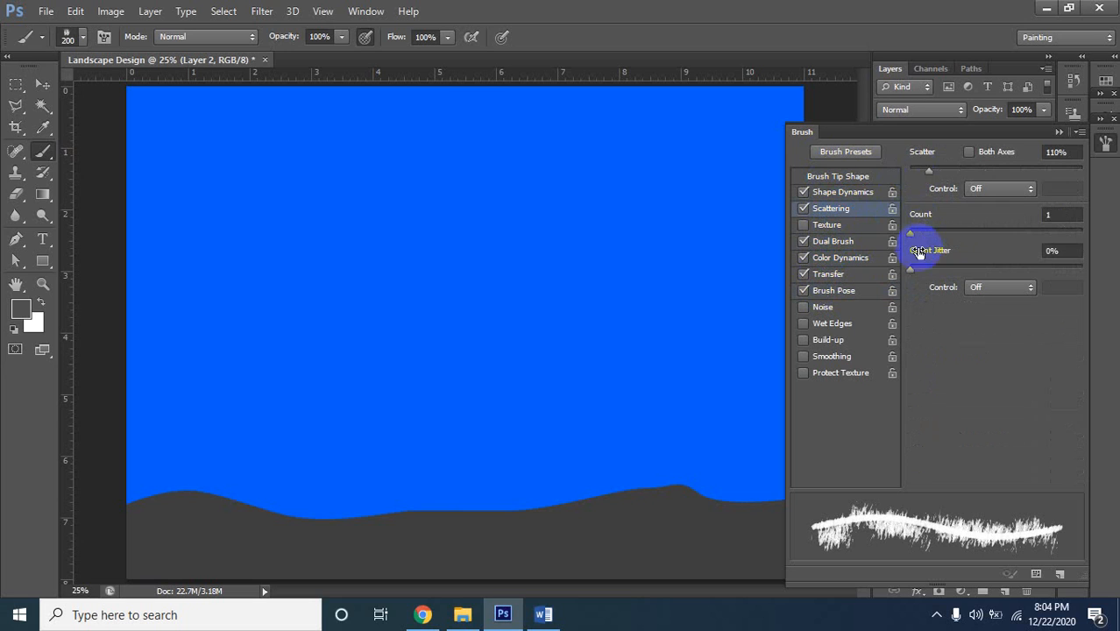
mouse_move(911, 233)
left_mouse_down()
mouse_move(928, 233)
mouse_move(910, 232)
left_mouse_up()
left_click(803, 242)
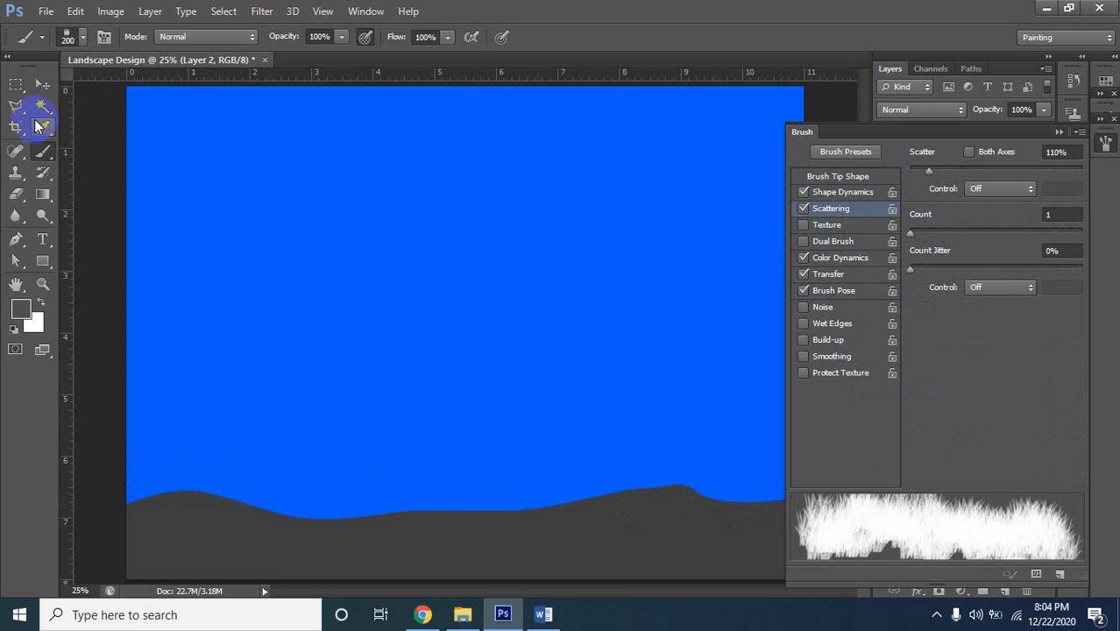
Select the dark ground shape on the canvas and try to paint on it with the Brush tool
left_click(43, 83)
left_click(202, 503)
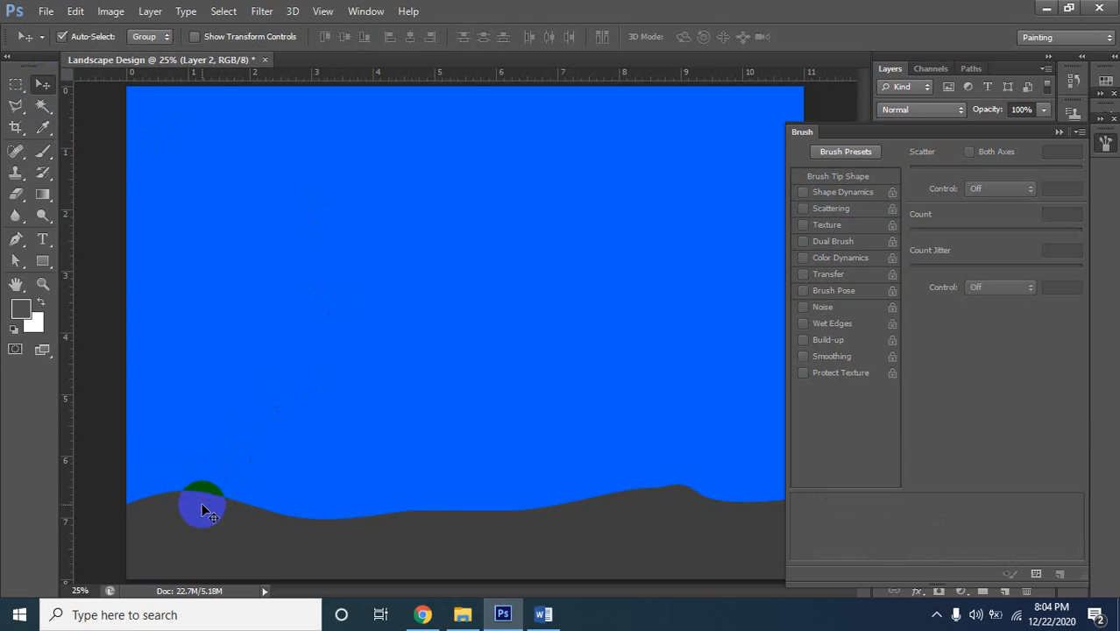
left_click(44, 153)
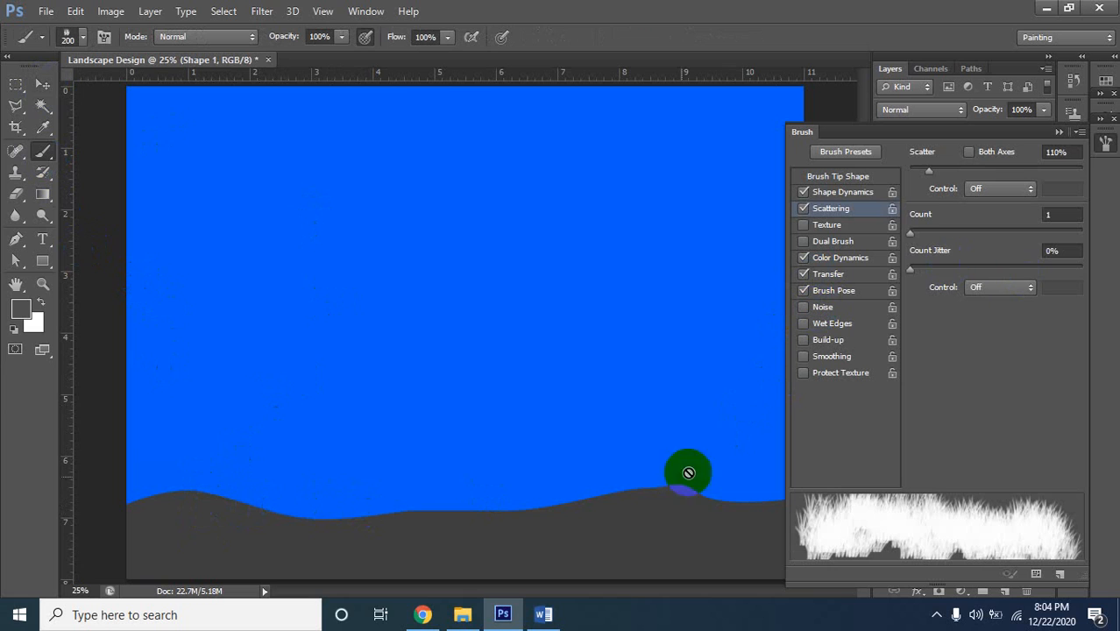
left_click(644, 544)
left_click(511, 243)
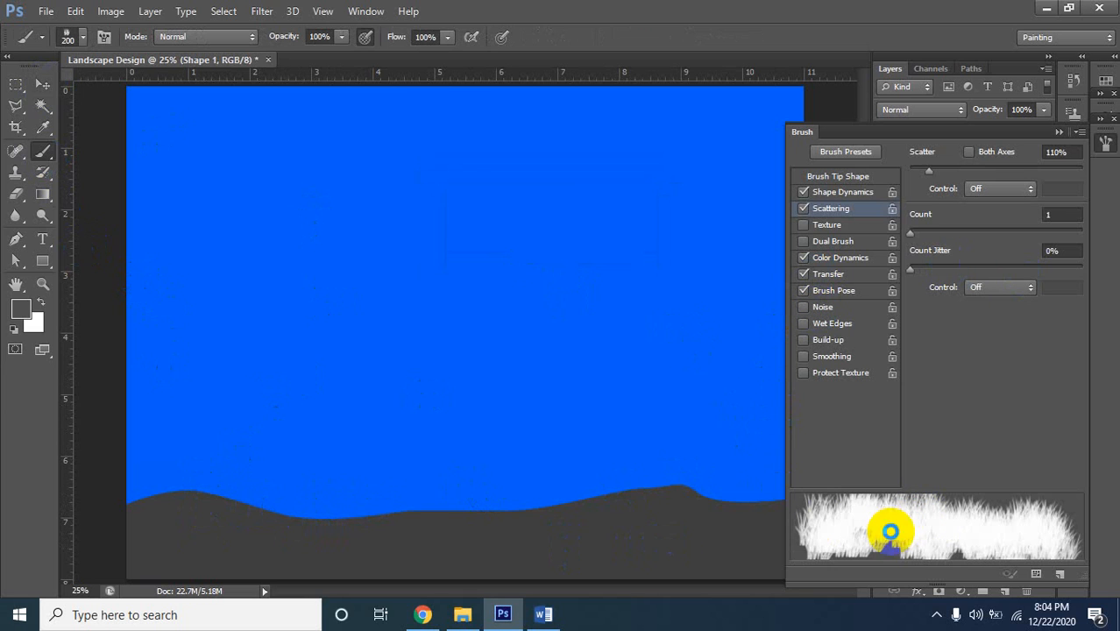
Add a new layer above the ground shape and brush along the upper edge of the ground
left_click(995, 594)
left_click_drag(140, 479, 144, 479)
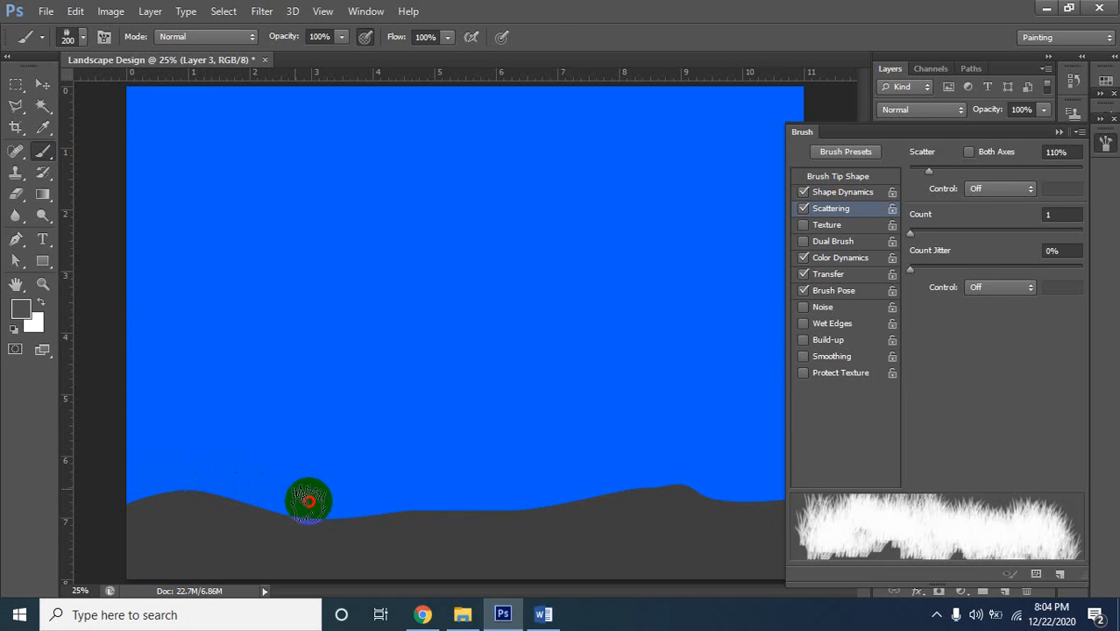
Turn off Brush Pose, Color Dynamics, Scattering and Shape Dynamics, and test the brush with a short stroke above the dark ground
left_click(804, 290)
left_click(804, 258)
left_click(803, 208)
left_click(804, 192)
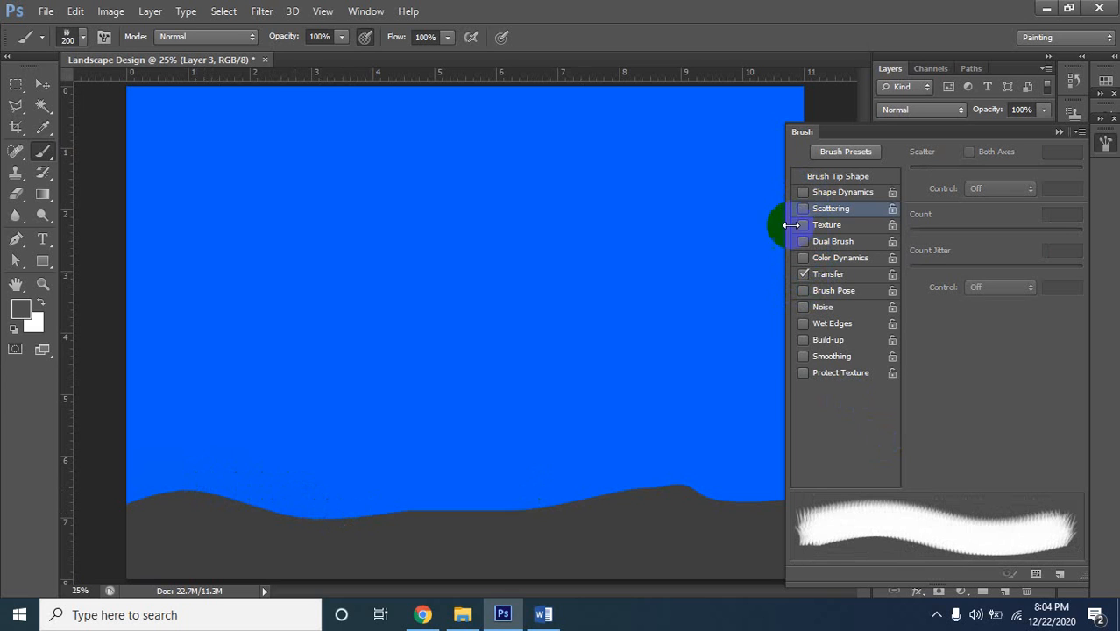
left_click_drag(596, 488, 514, 489)
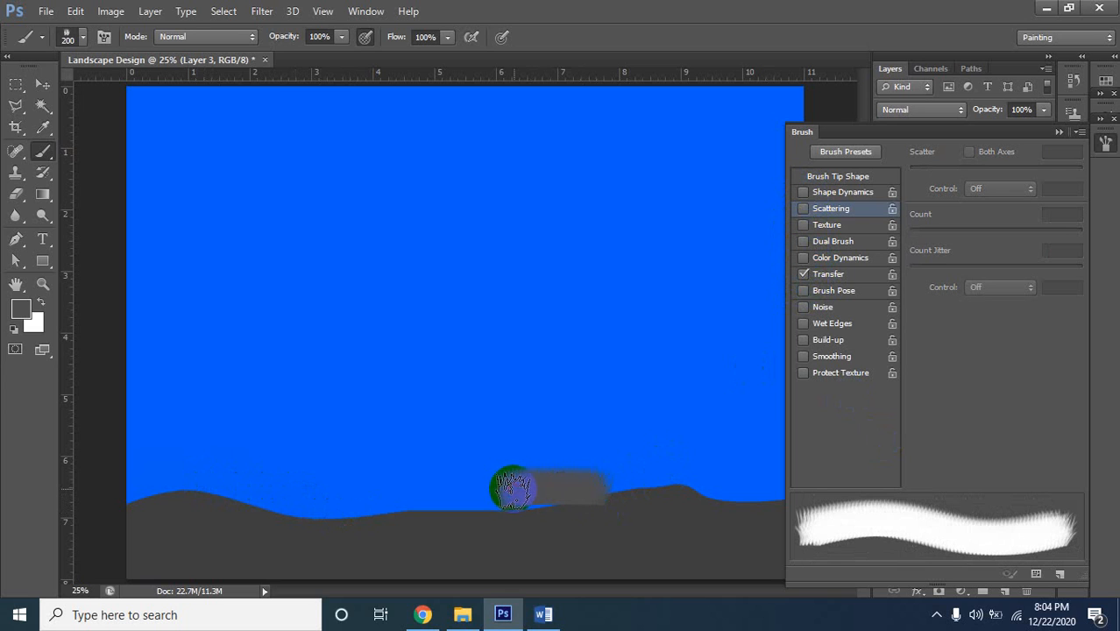
left_click(555, 488)
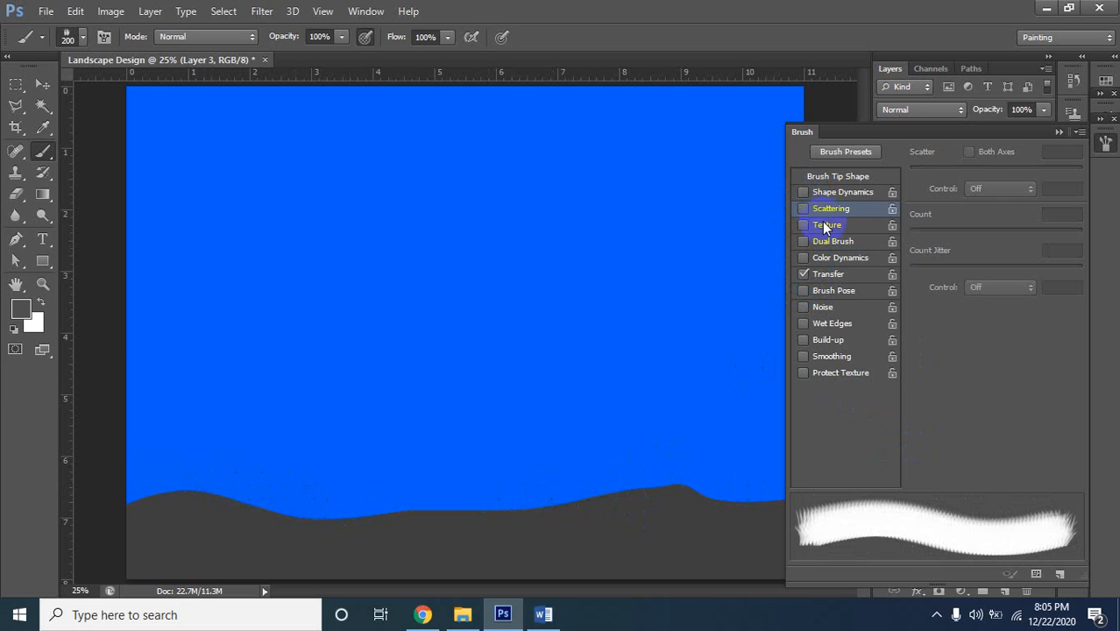
Enable Color Dynamics with foreground/background jitter and hue jitter at 0%
left_click(805, 274)
left_click(833, 258)
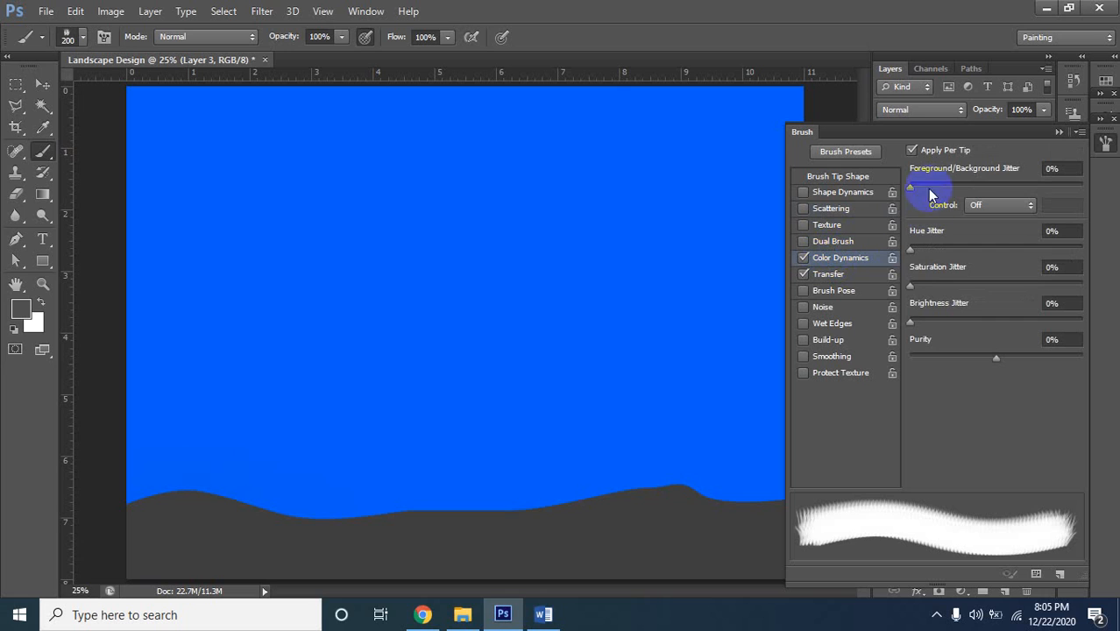
mouse_move(911, 188)
left_mouse_down()
mouse_move(940, 186)
mouse_move(908, 188)
left_mouse_up()
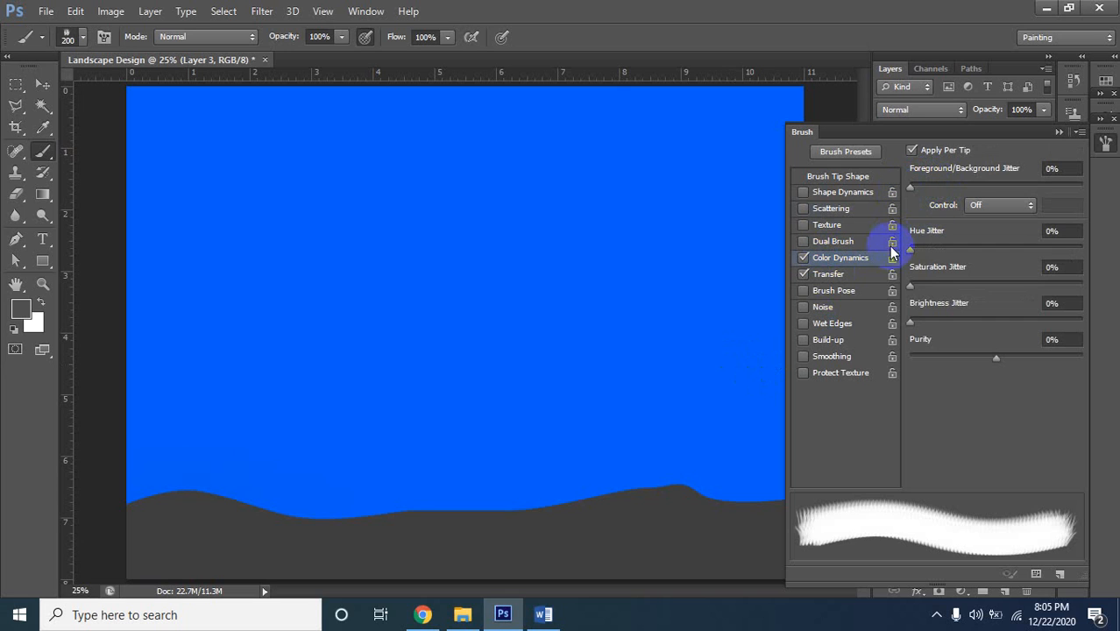
mouse_move(911, 248)
left_mouse_down()
mouse_move(932, 248)
mouse_move(911, 248)
left_mouse_up()
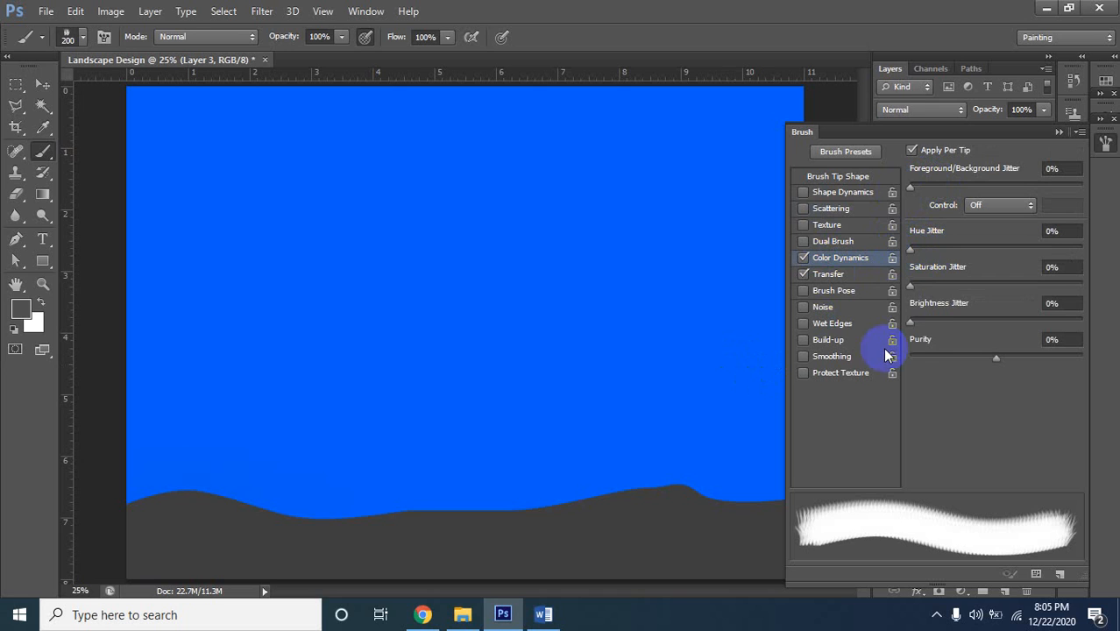
Try Dual Brush on the grass brush, and turn off Dual Brush, Color Dynamics and Transfer
left_click(825, 241)
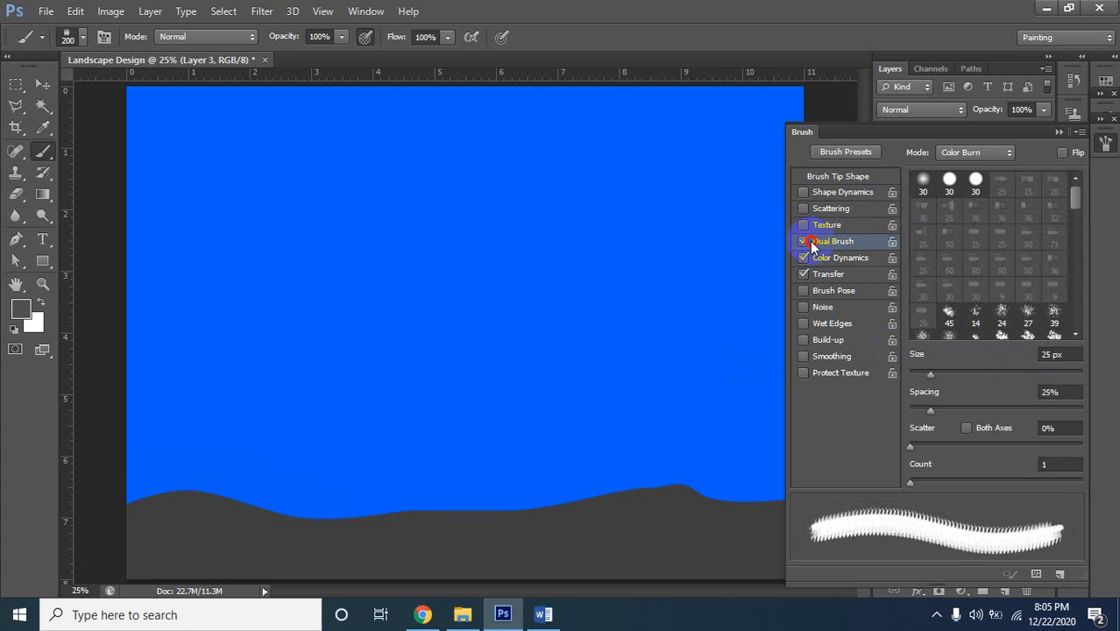
left_click(804, 241)
left_click(802, 258)
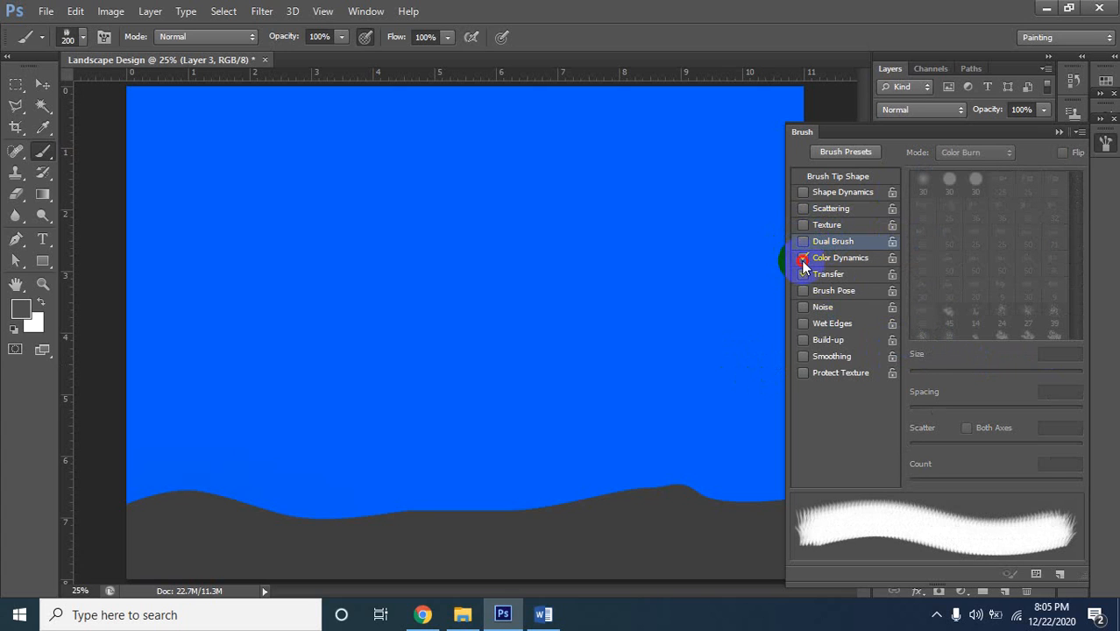
Enable Shape Dynamics with size jitter at 0% and its control set to Pen Pressure
left_click(815, 192)
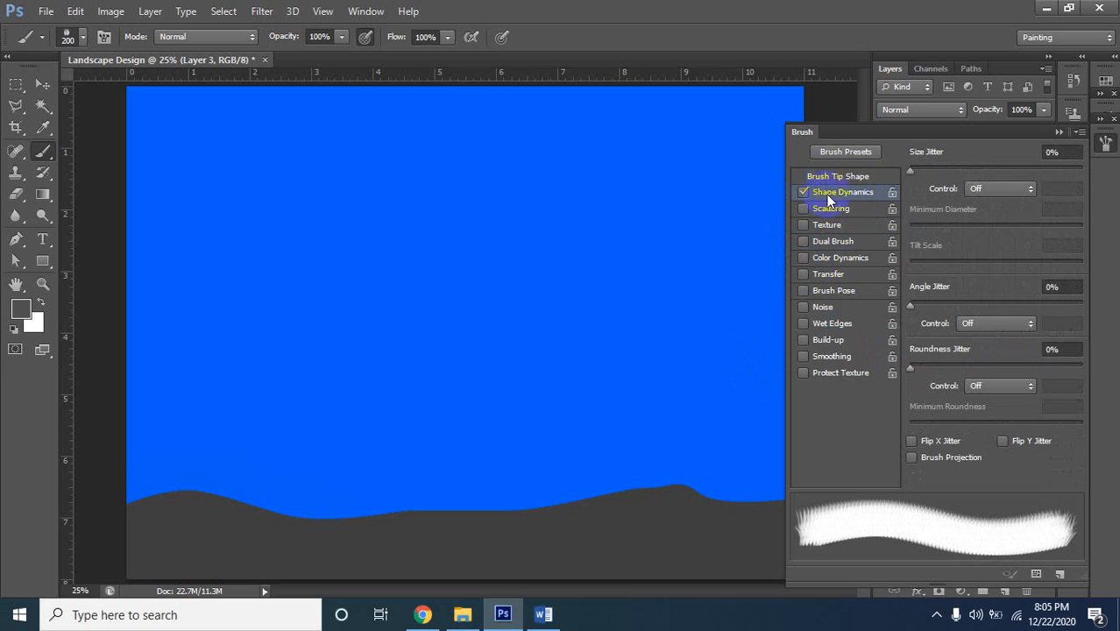
mouse_move(912, 170)
left_mouse_down()
mouse_move(1088, 168)
mouse_move(900, 171)
left_mouse_up()
left_click(978, 189)
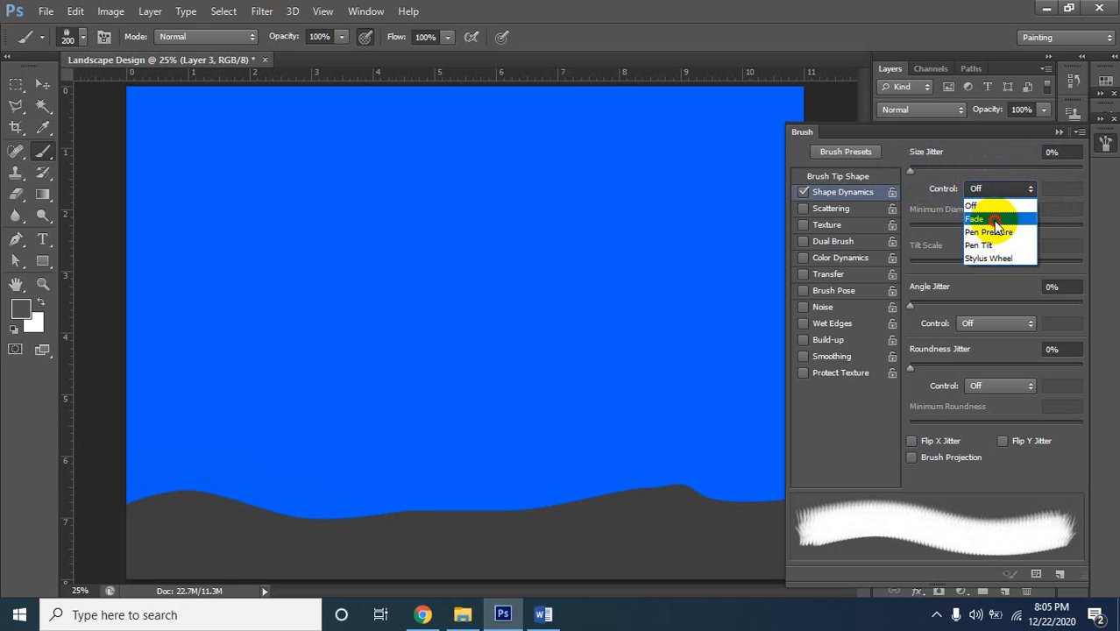
left_click(993, 219)
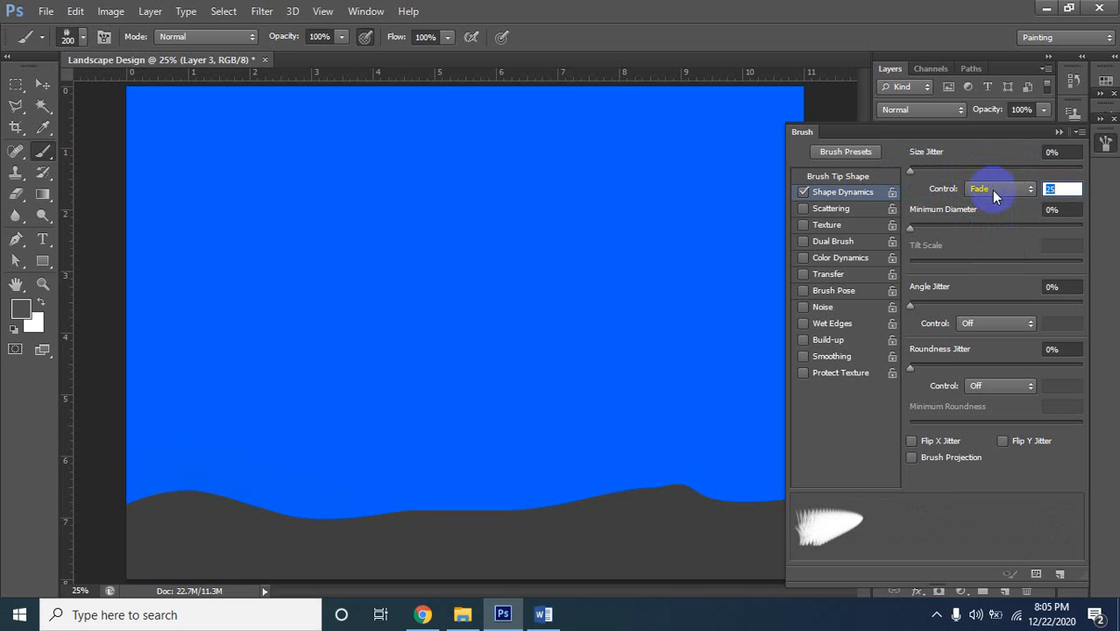
left_click(990, 188)
left_click(988, 233)
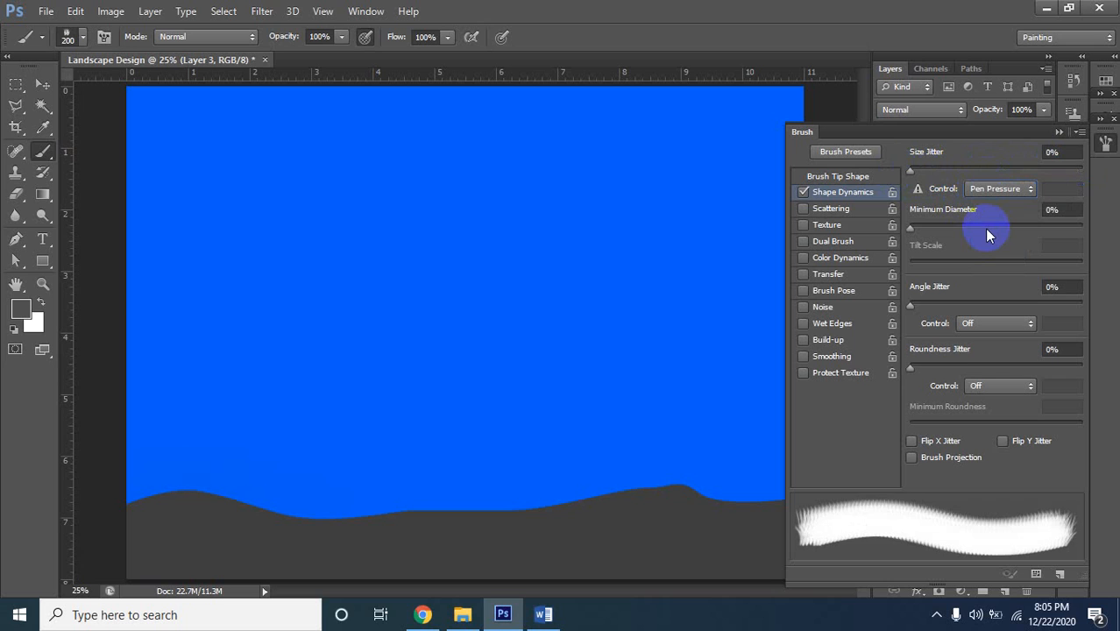
Try Pen Tilt as the size jitter control, and set the control to Stylus Wheel
left_click(1002, 189)
left_click(992, 244)
left_click(1006, 190)
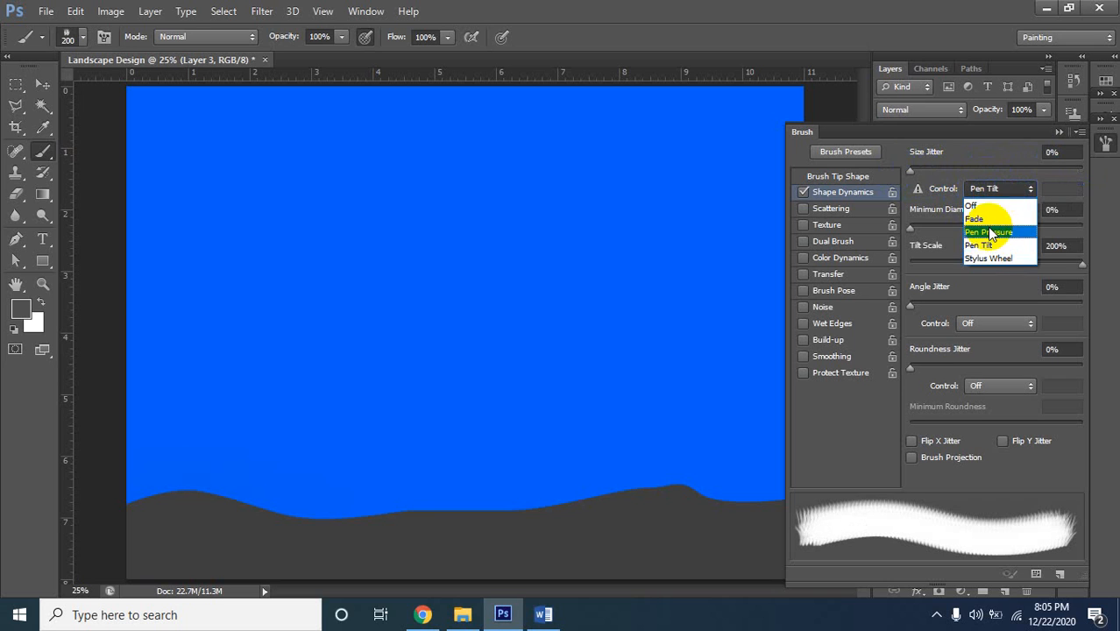
left_click(983, 258)
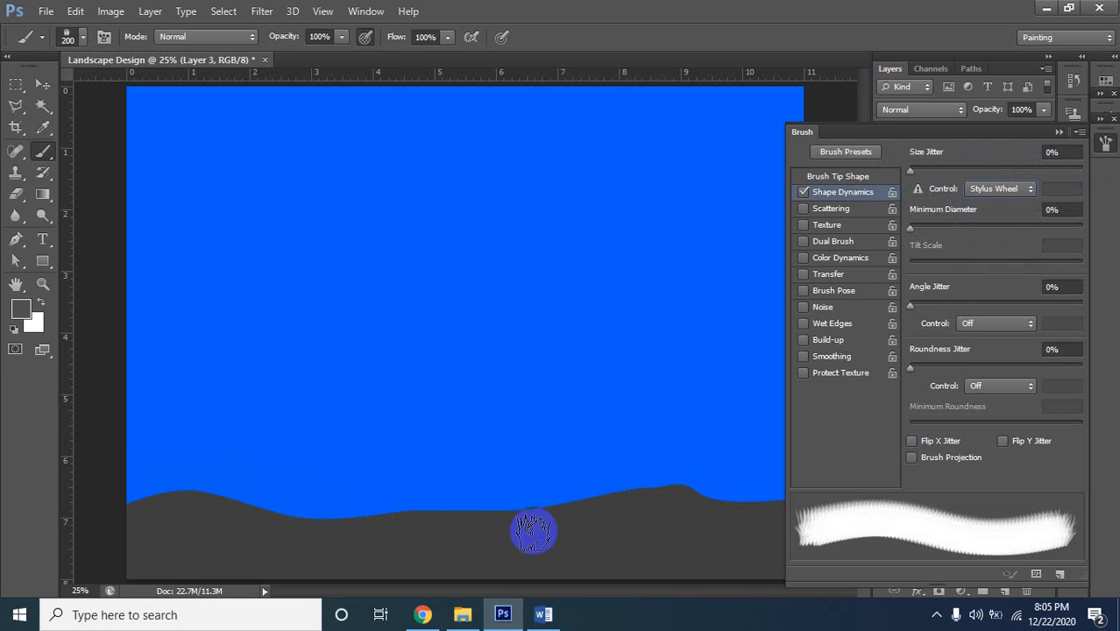
Test the 200 px grass brush with six separate dabs along the upper edge of the dark ground
left_click(348, 504)
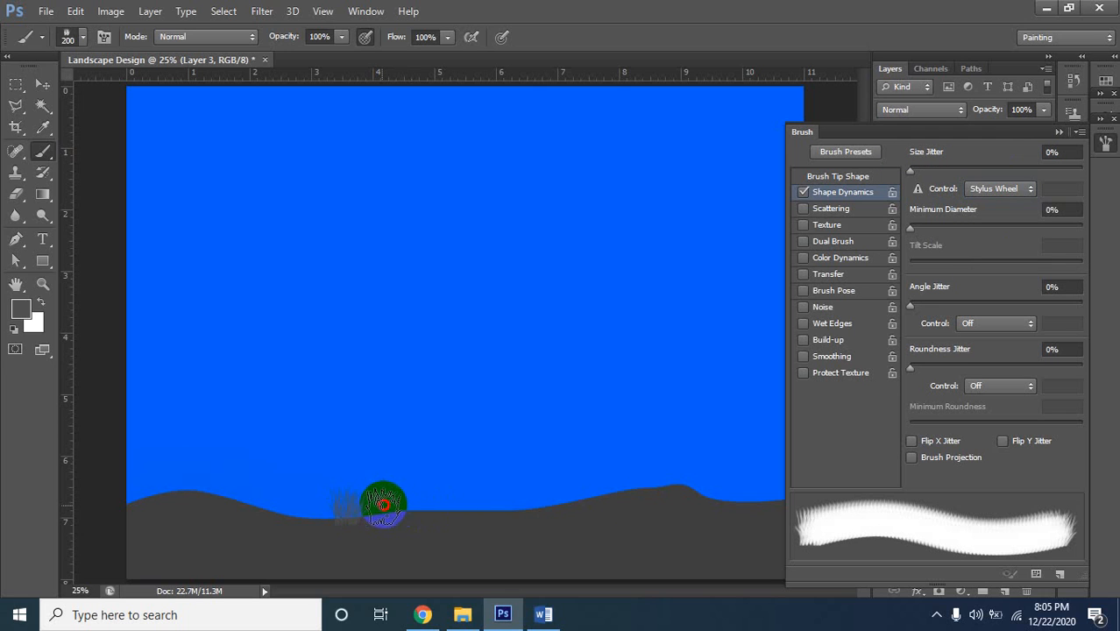
left_click(384, 504)
left_click(438, 503)
left_click(526, 503)
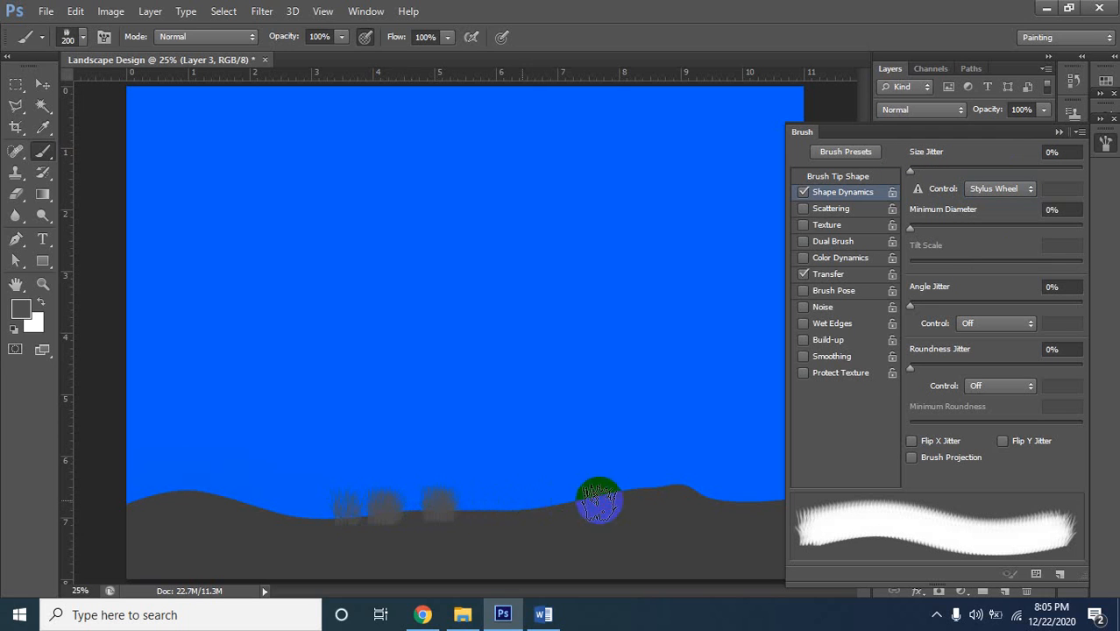
left_click(605, 502)
left_click(688, 495)
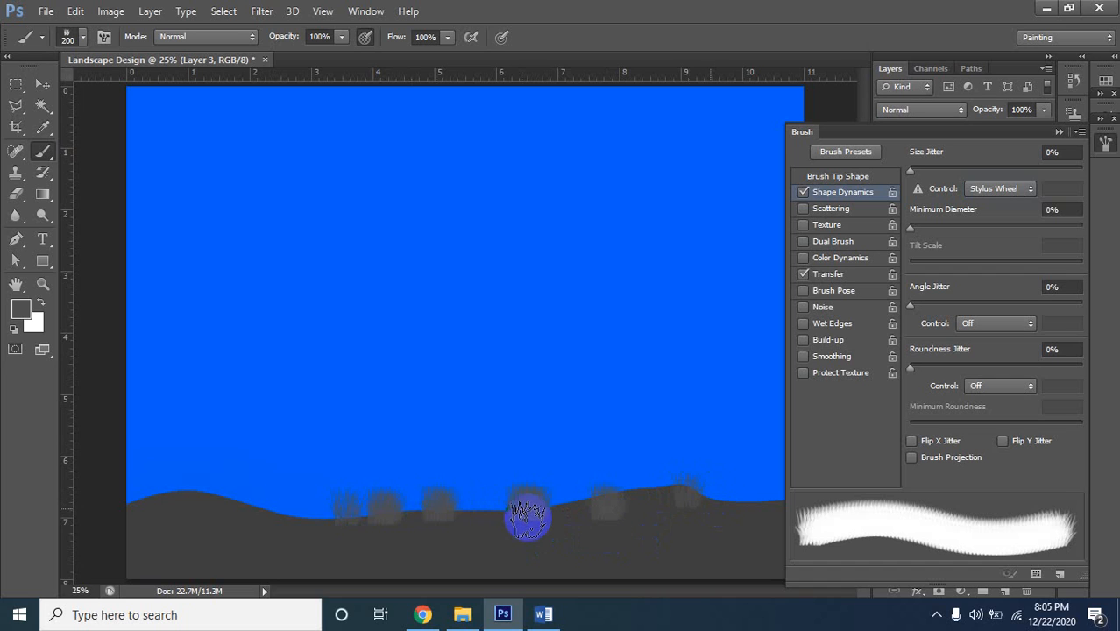
Undo all the test grass dabs along the ground's edge
key("ctrl+z")
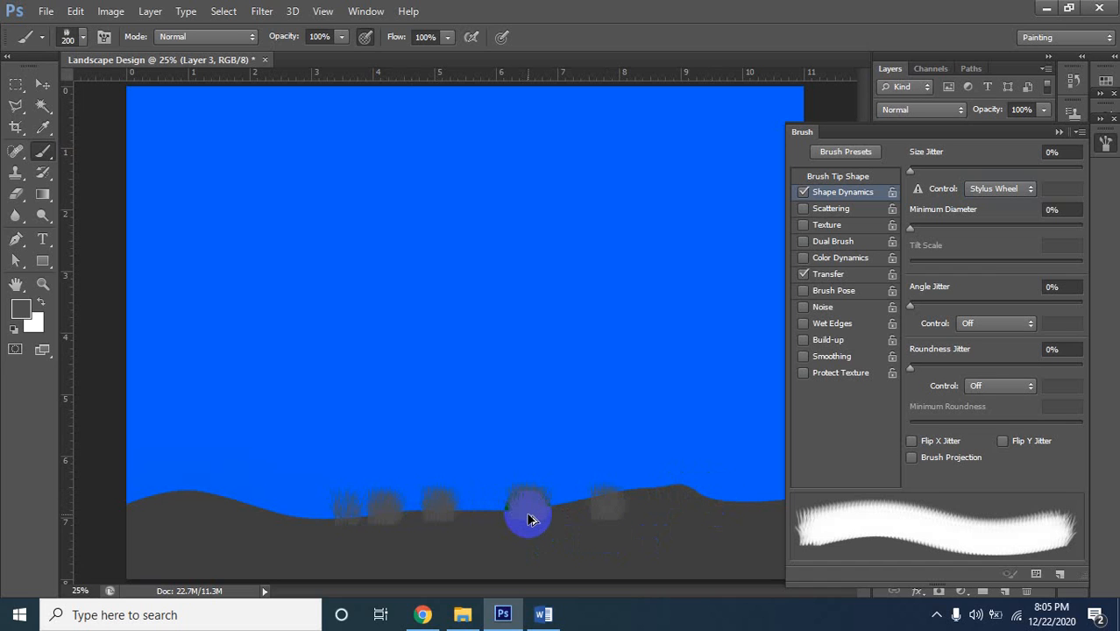
key("ctrl+alt+z")
left_click(529, 518)
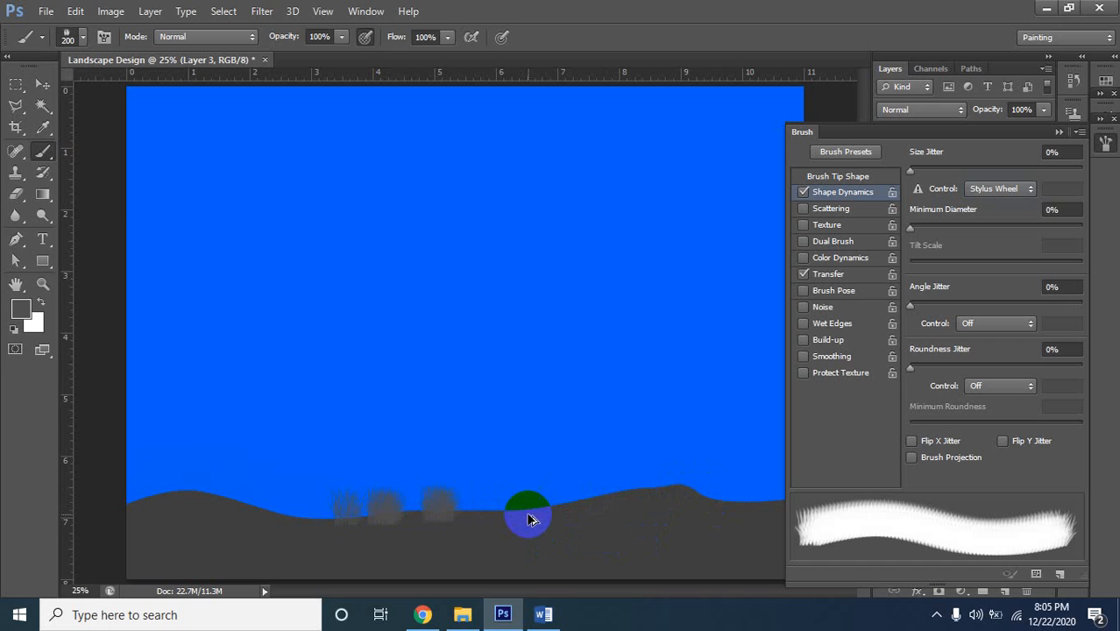
key("ctrl+alt+z")
key("ctrl+alt+z")
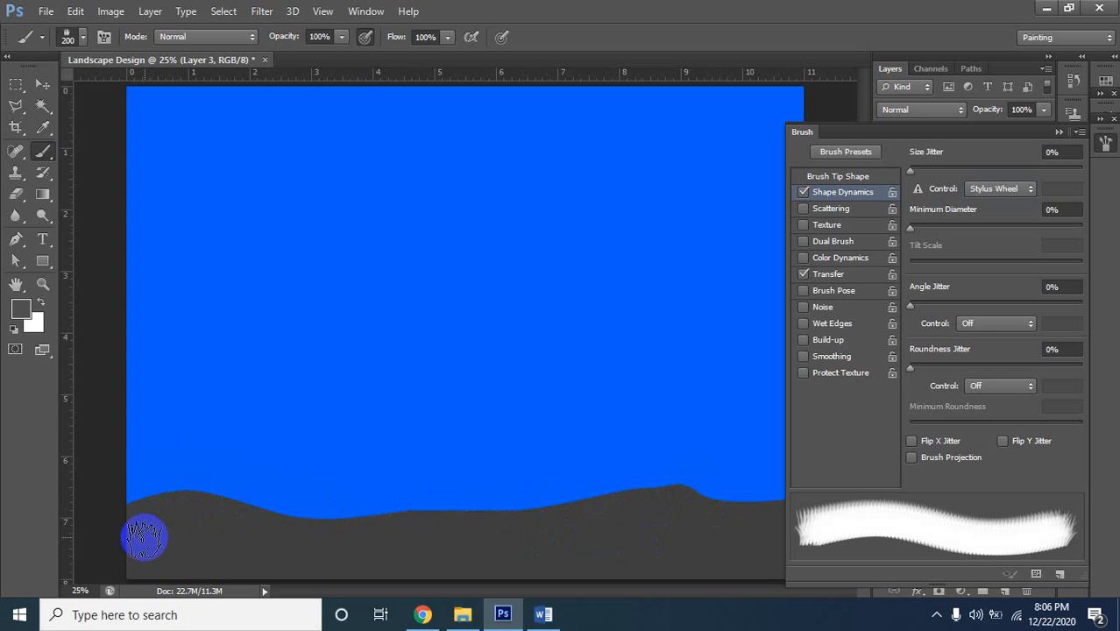
Enlarge the grass brush to 700 px
key("bracketright")
key("bracketright")
key("bracketright")
key("bracketright")
key("bracketright")
key("bracketright")
key("bracketright")
key("bracketright")
key("bracketright")
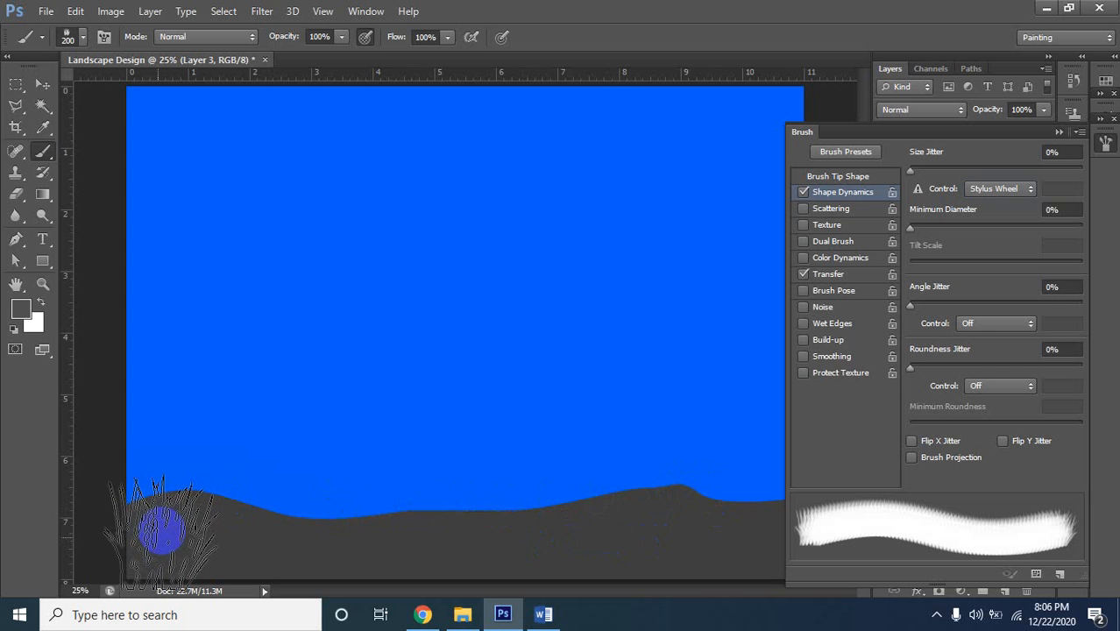
key("bracketright")
key("bracketright")
key("bracketright")
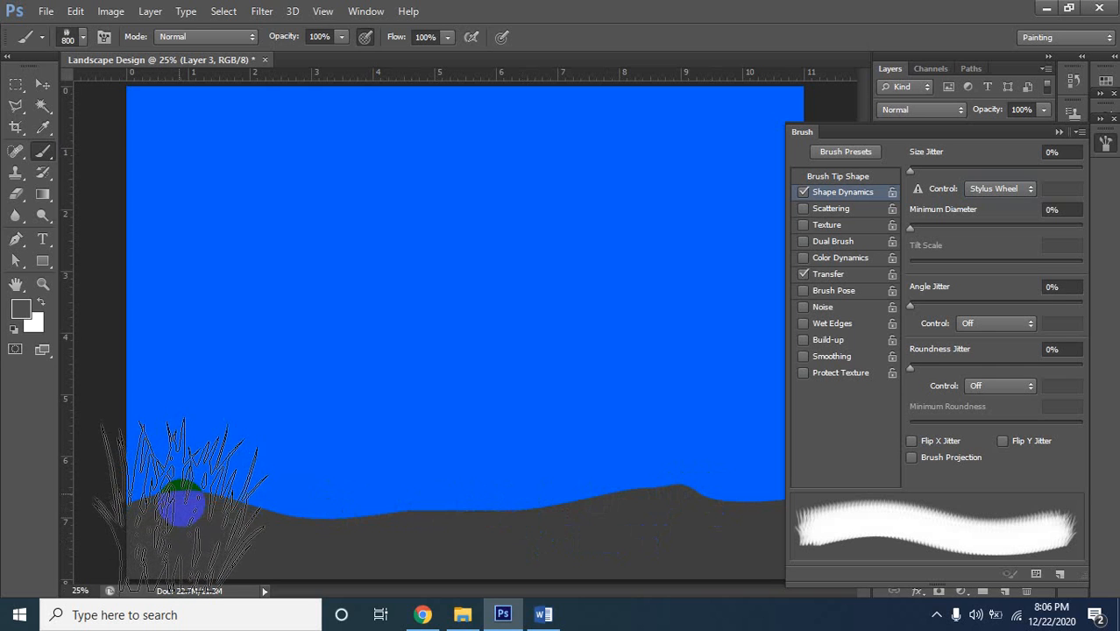
key("bracketleft")
key("bracketleft")
key("bracketleft")
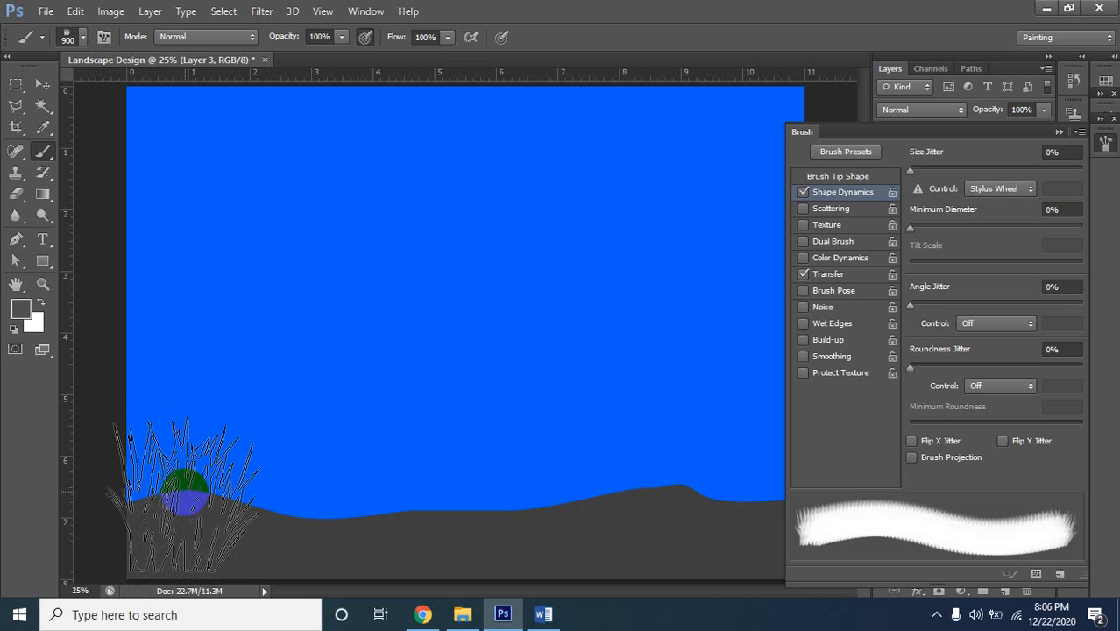
Paint tall grass across the full width of the dark ground's upper edge, undoing the first trial stroke
mouse_move(177, 504)
left_mouse_down()
mouse_move(92, 534)
mouse_move(161, 513)
mouse_move(307, 510)
mouse_move(640, 518)
mouse_move(617, 540)
mouse_move(766, 538)
mouse_move(643, 538)
mouse_move(512, 513)
mouse_move(372, 506)
left_mouse_up()
key("ctrl+z")
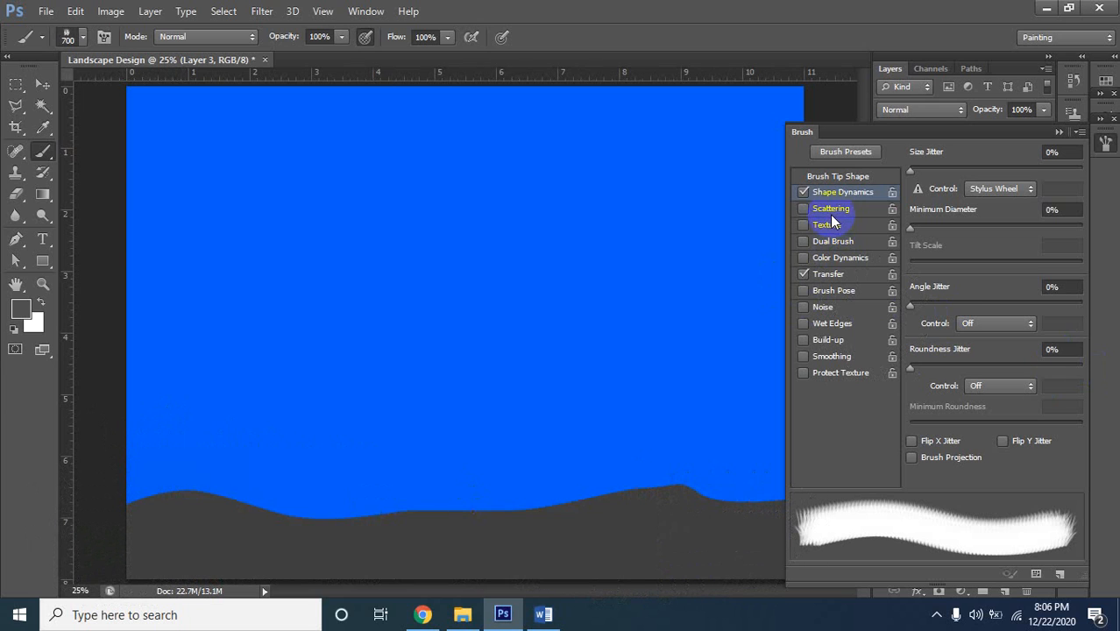
left_click(176, 510)
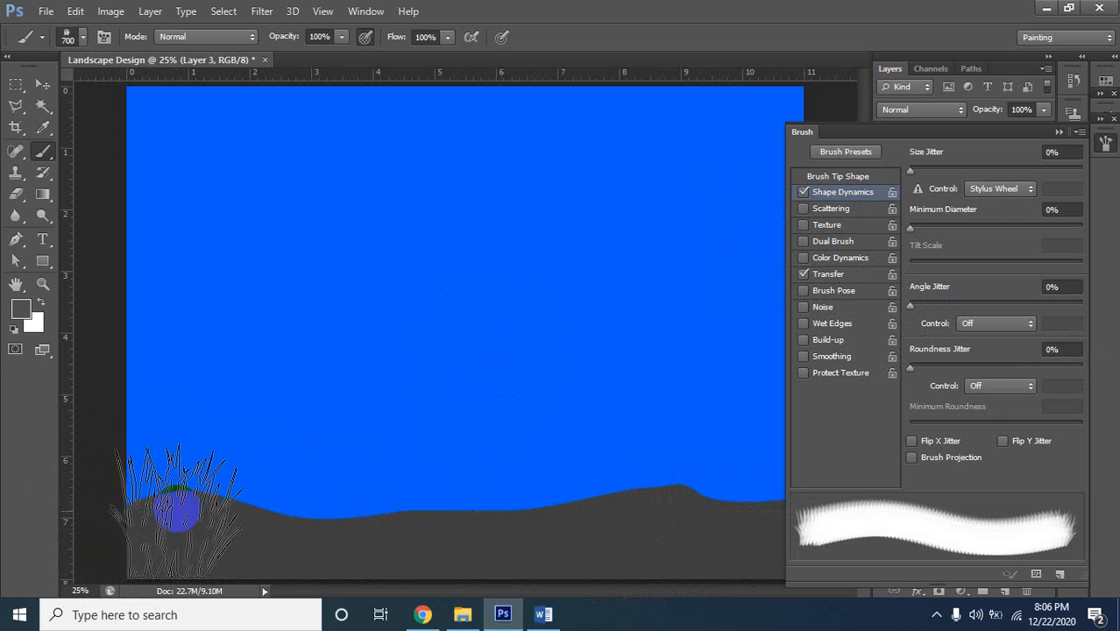
left_click_drag(297, 504, 290, 506)
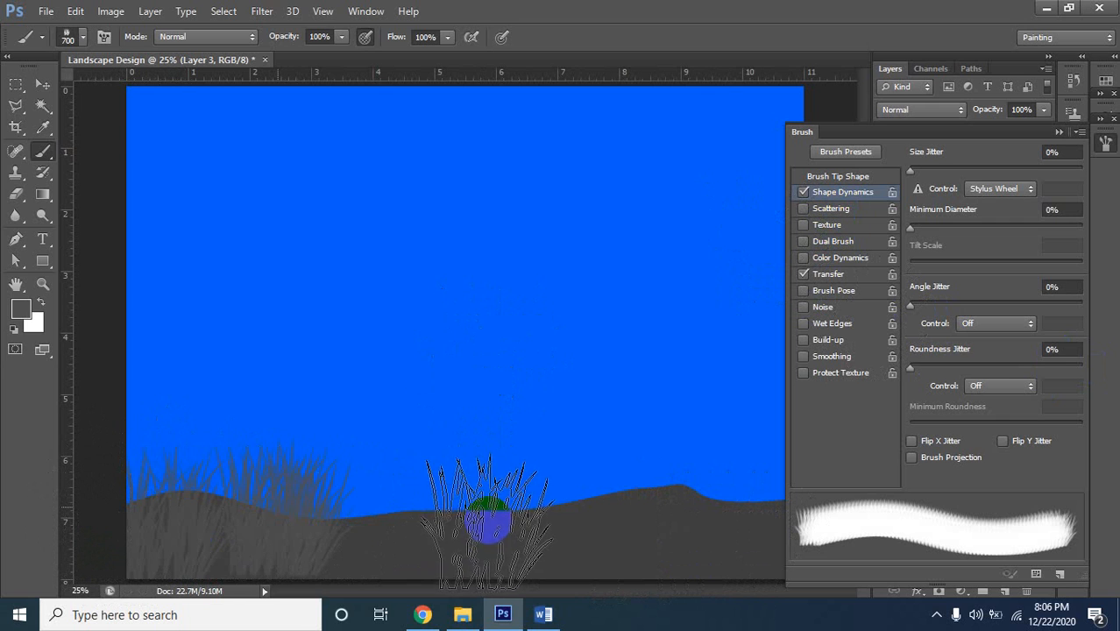
mouse_move(454, 507)
left_mouse_down()
mouse_move(408, 504)
mouse_move(577, 517)
mouse_move(621, 500)
mouse_move(552, 498)
mouse_move(628, 532)
mouse_move(690, 503)
mouse_move(776, 495)
left_mouse_up()
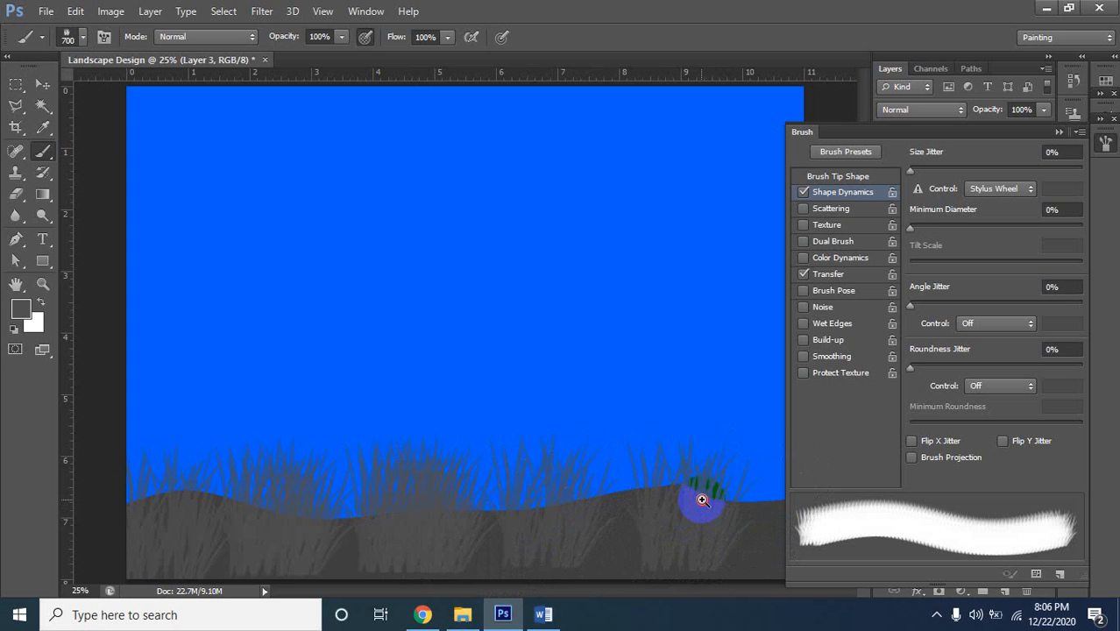
left_click(703, 499, "alt")
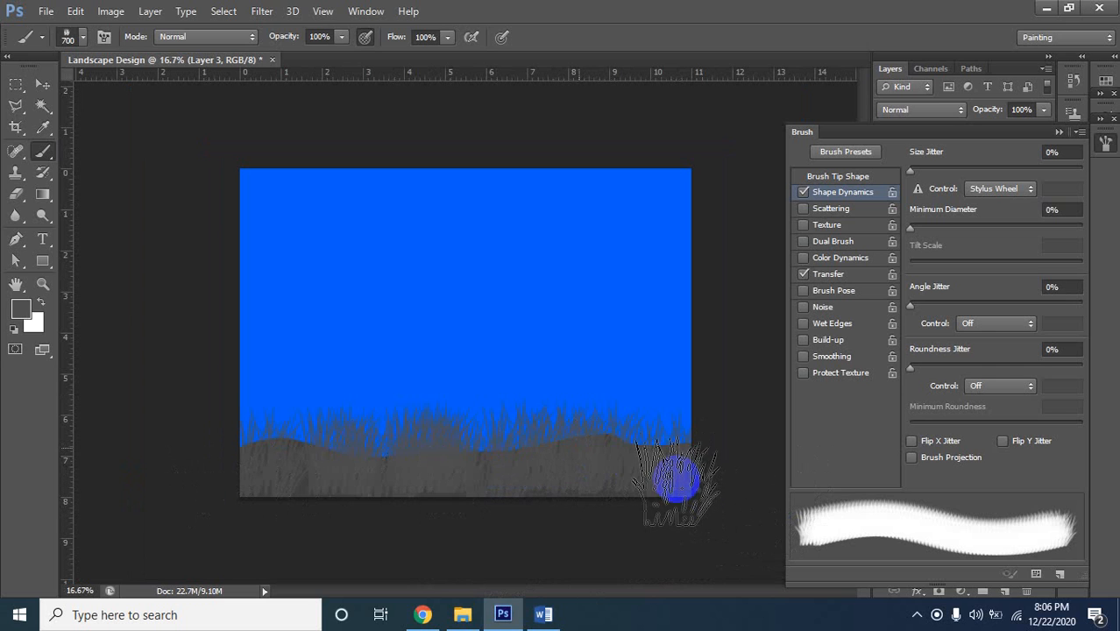
Switch to the Move tool and examine the painted grass up close along the ground
left_click(41, 81)
left_click(314, 397, "ctrl")
left_click(371, 394, "ctrl")
left_click(325, 437, "alt")
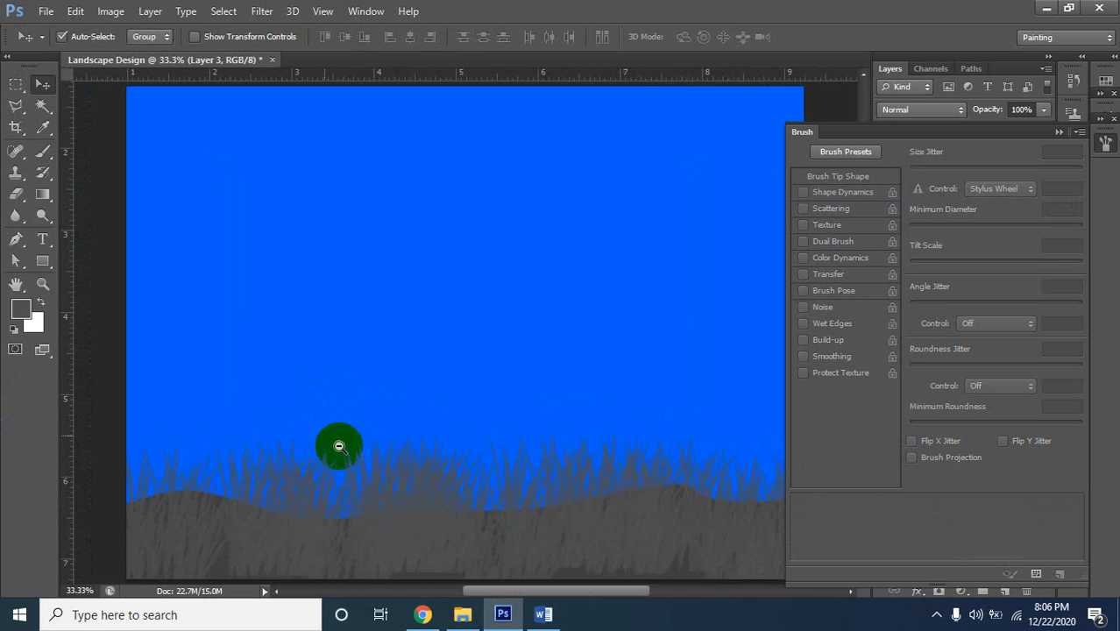
left_click(363, 462, "alt")
left_click(437, 430, "ctrl")
left_click_drag(438, 425, 430, 310)
left_click(370, 405, "alt")
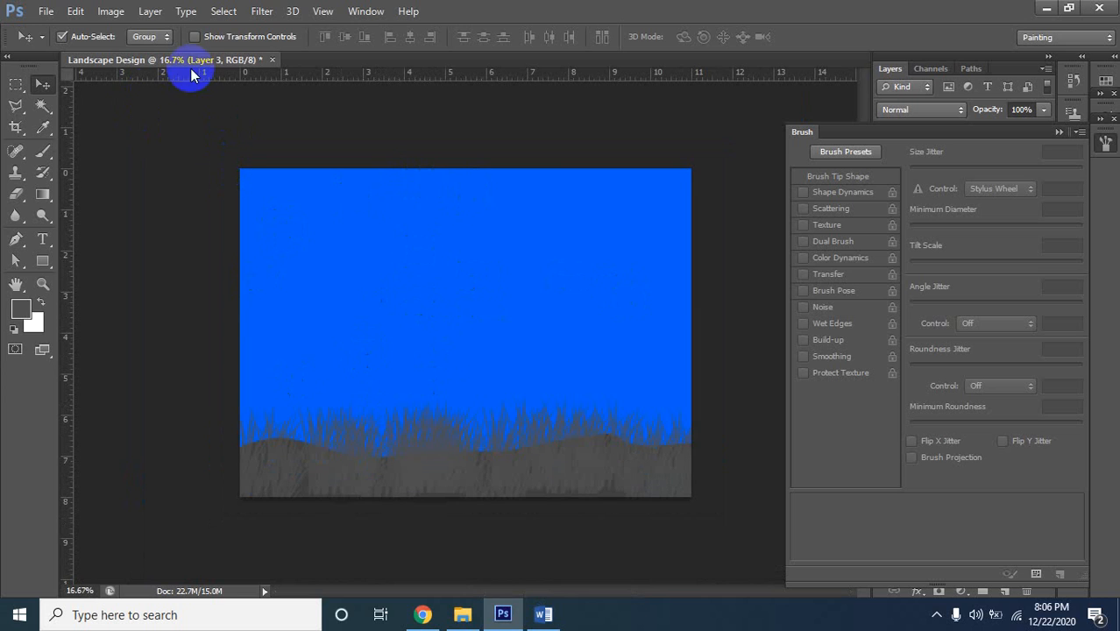
left_click(46, 13)
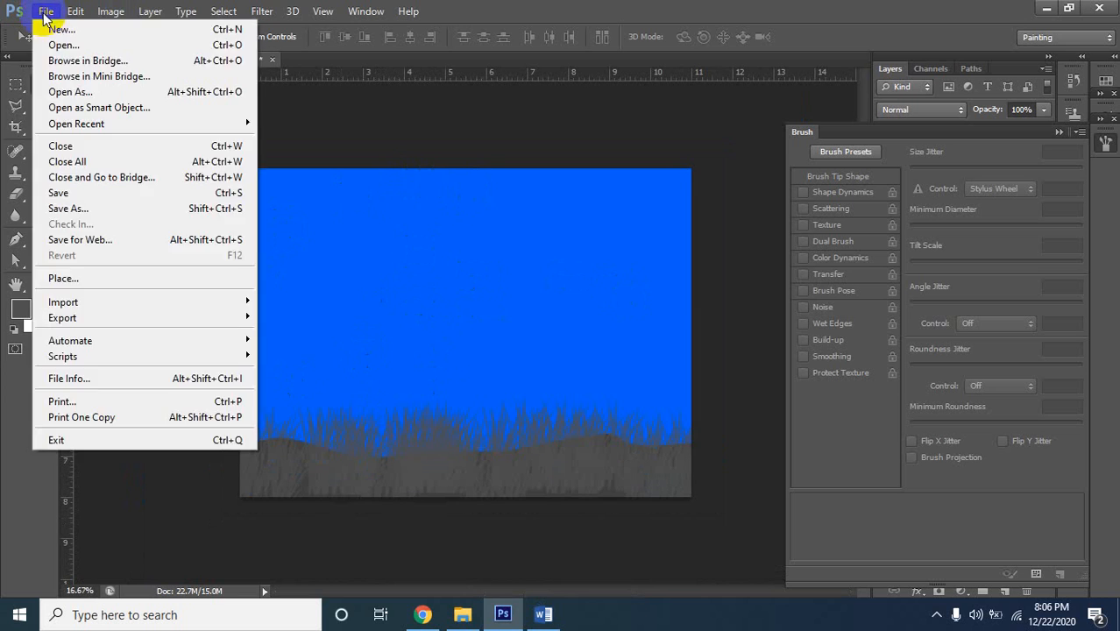
left_click(425, 167)
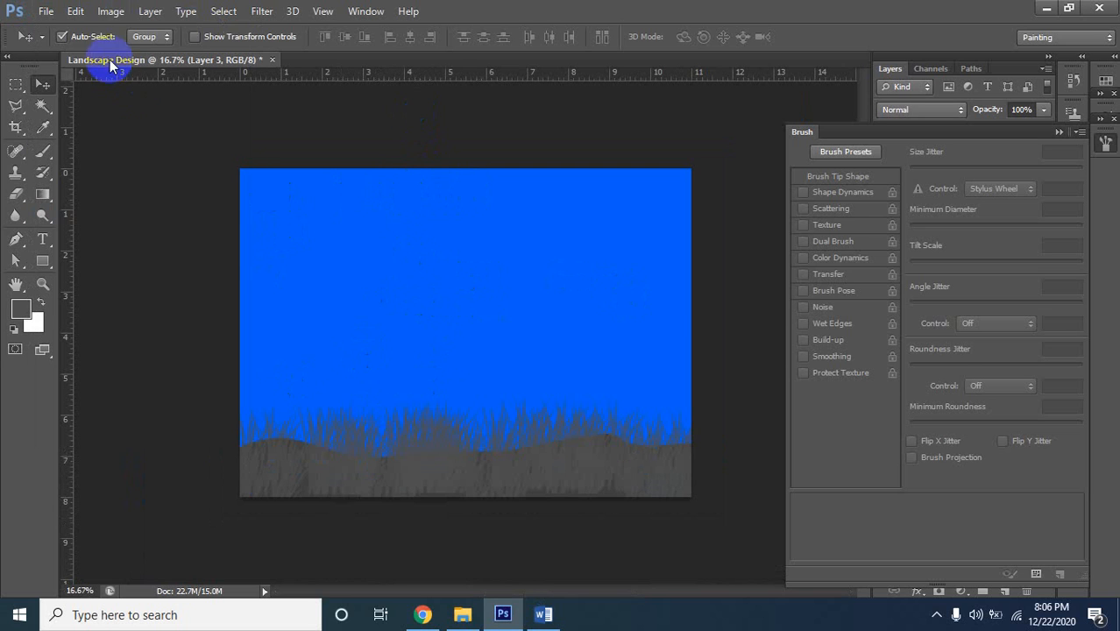
left_click(77, 11)
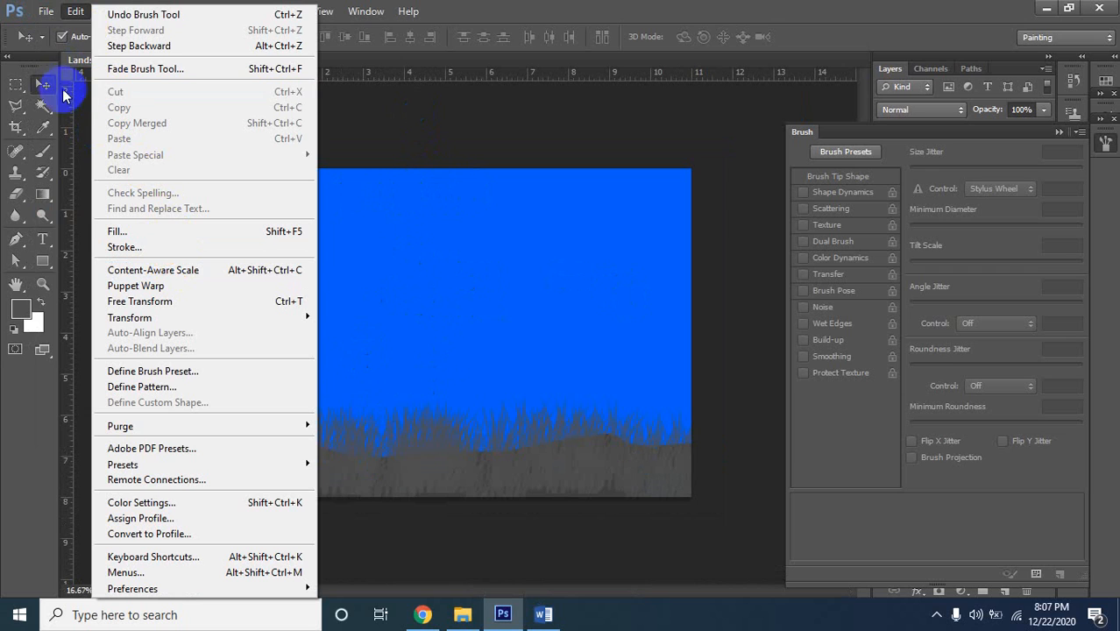
left_click(316, 157)
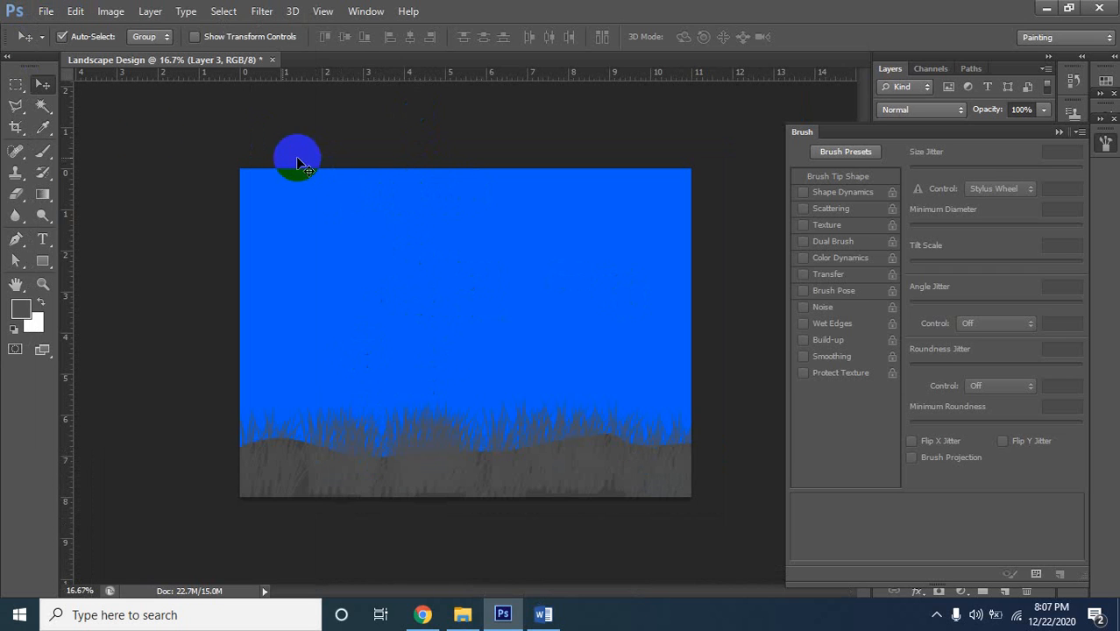
Switch to the Brush tool and choose the 679 px bare tree brush from the brush presets
left_click(46, 153)
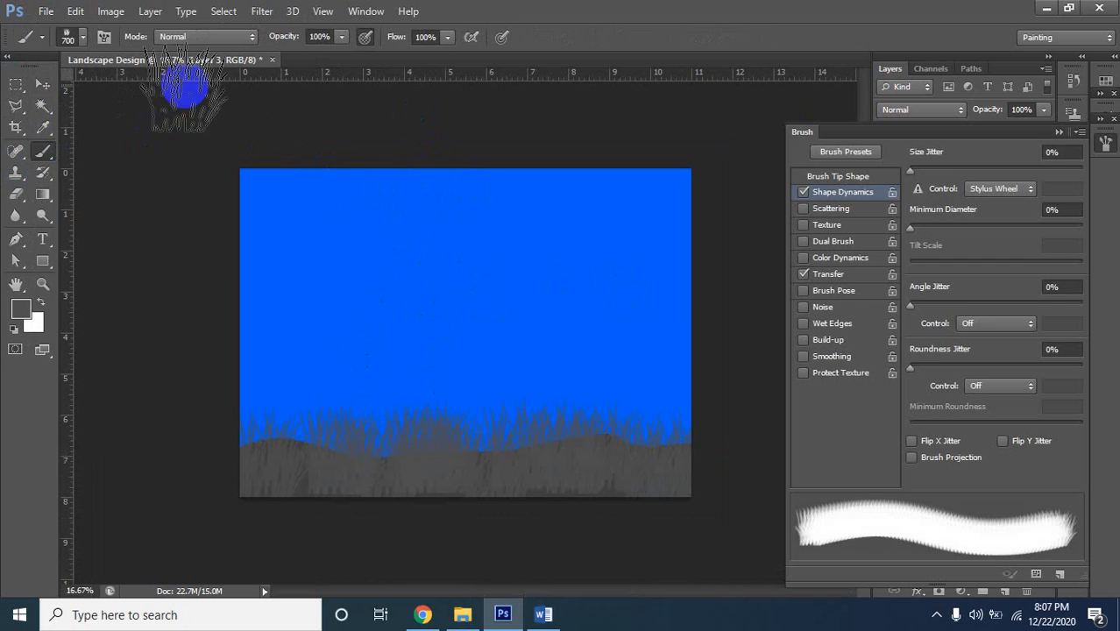
left_click(85, 39)
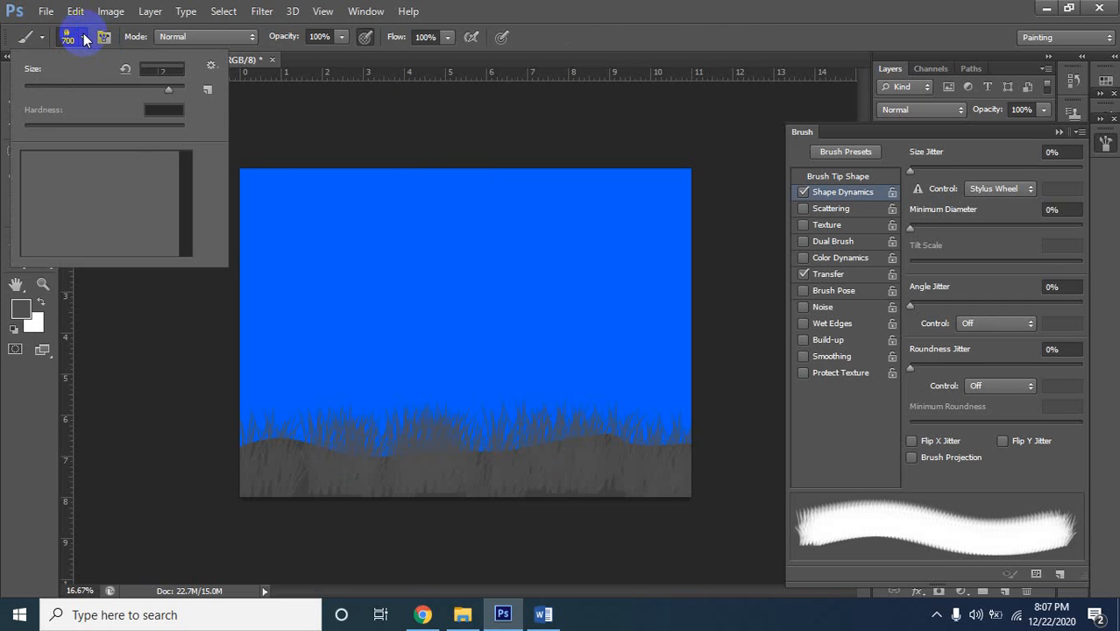
scroll(112, 181, "up", 2)
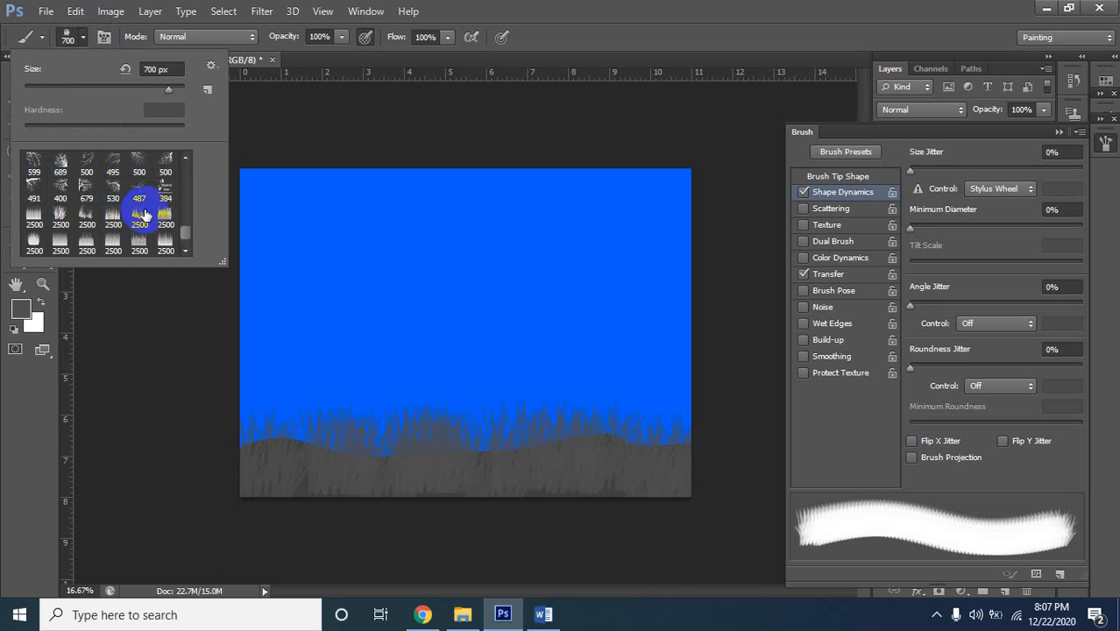
scroll(50, 211, "up", 3)
scroll(106, 207, "up", 3)
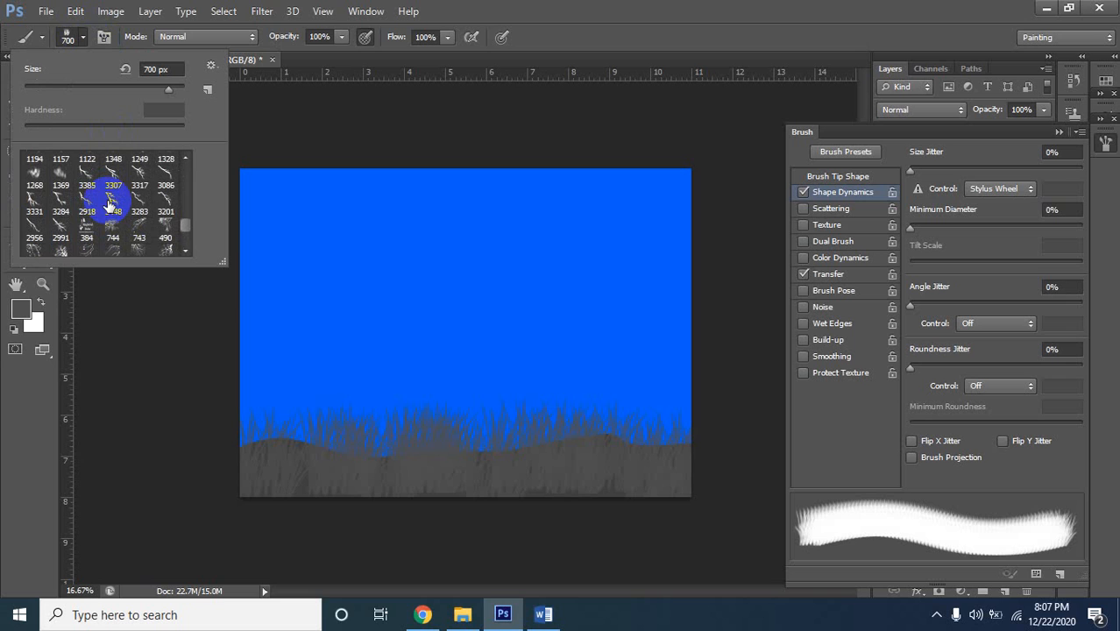
scroll(111, 203, "up", 2)
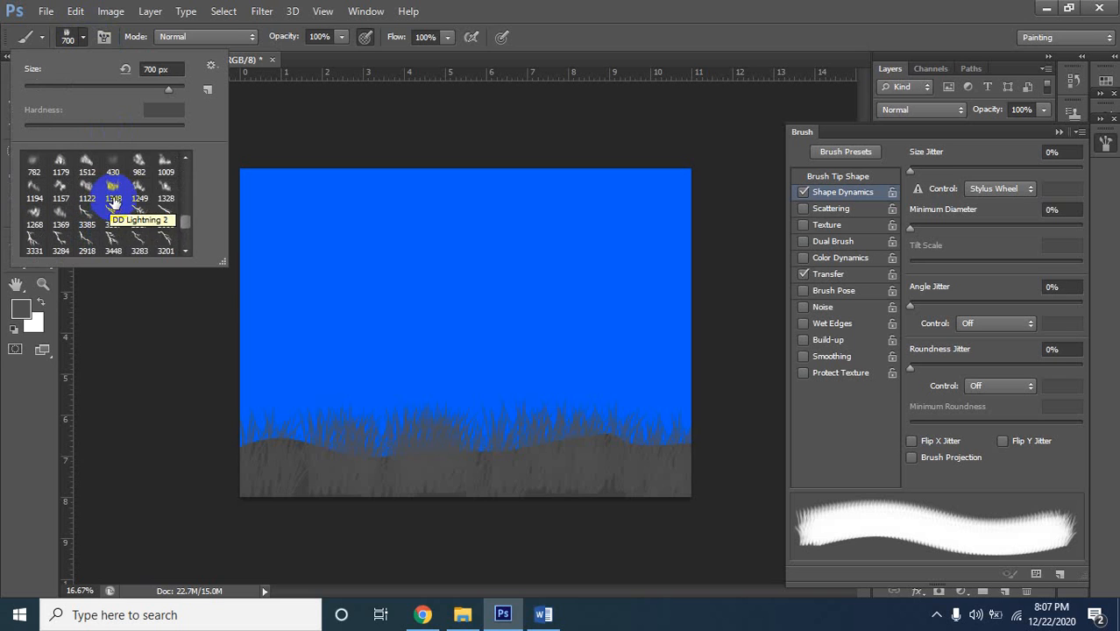
scroll(114, 230, "down", 3)
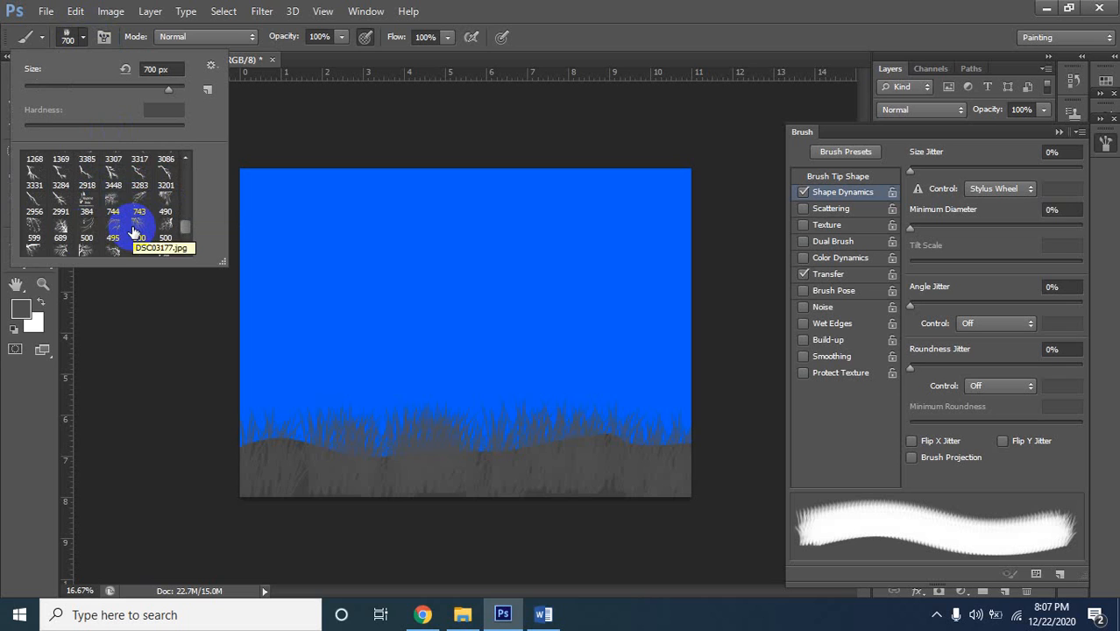
scroll(114, 238, "down", 1)
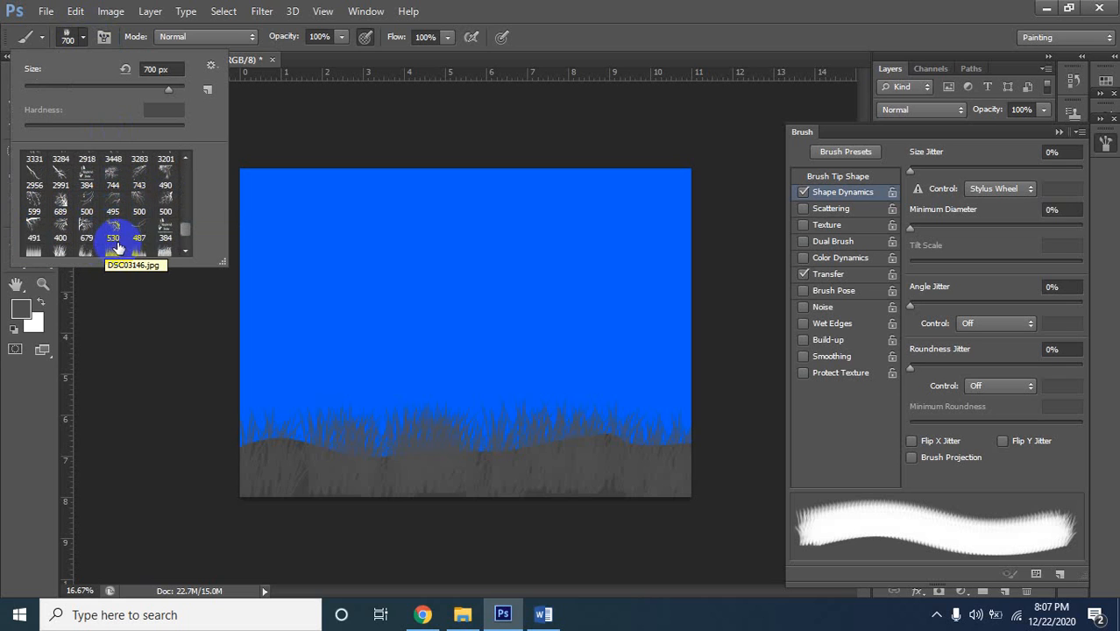
scroll(137, 236, "down", 2)
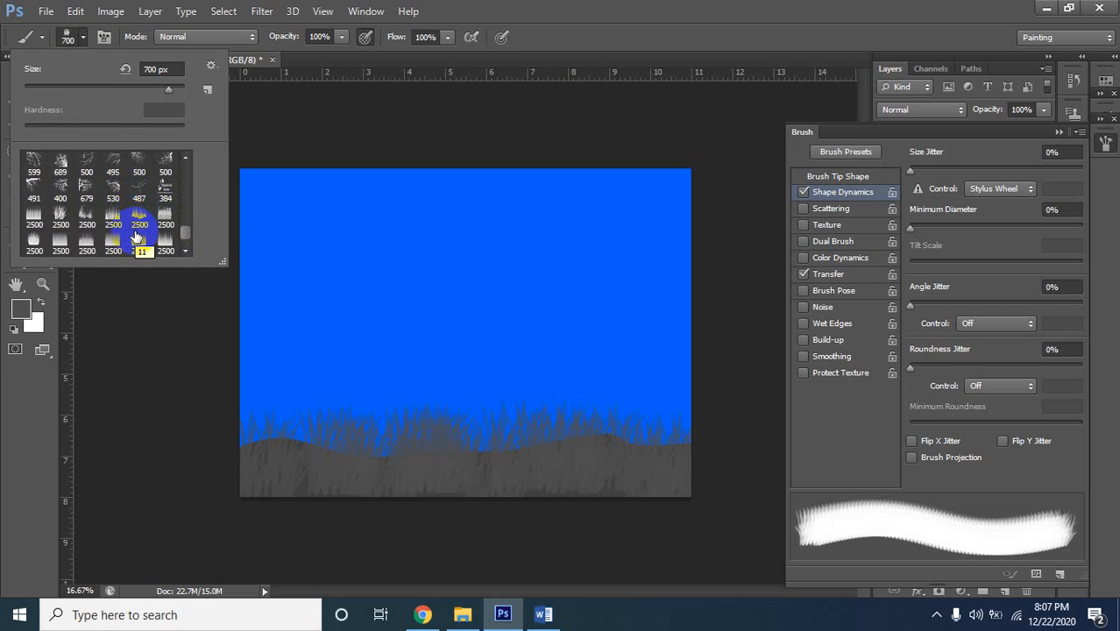
left_click(86, 186)
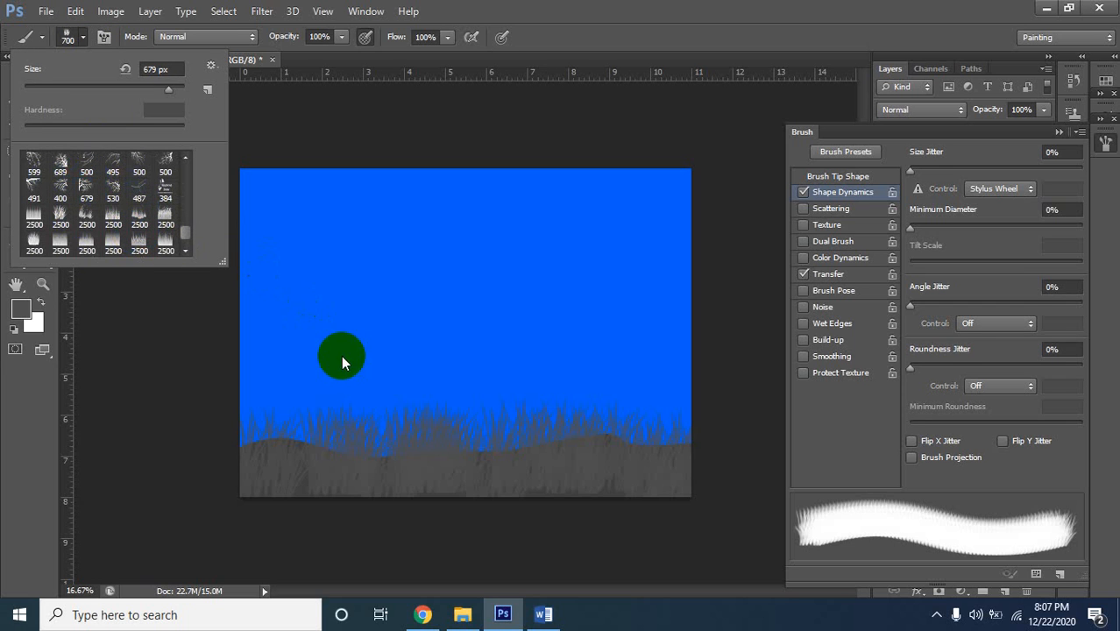
left_click(325, 290)
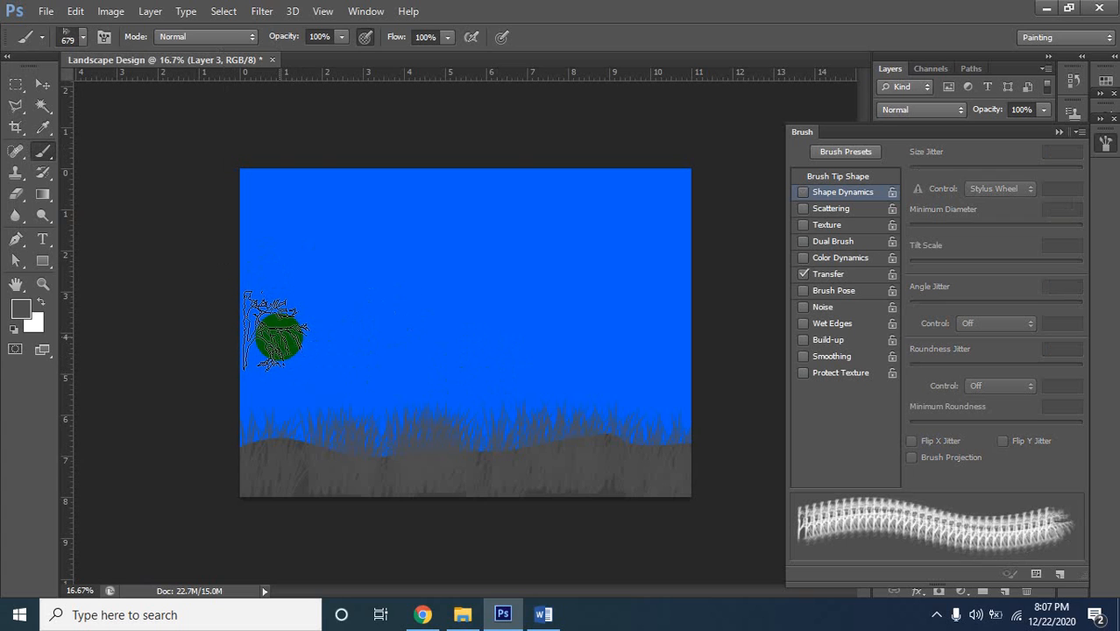
Enlarge the tree brush to 2000 px
key("bracketright")
key("bracketright")
key("bracketright")
key("bracketright")
key("bracketright")
key("bracketright")
key("bracketright")
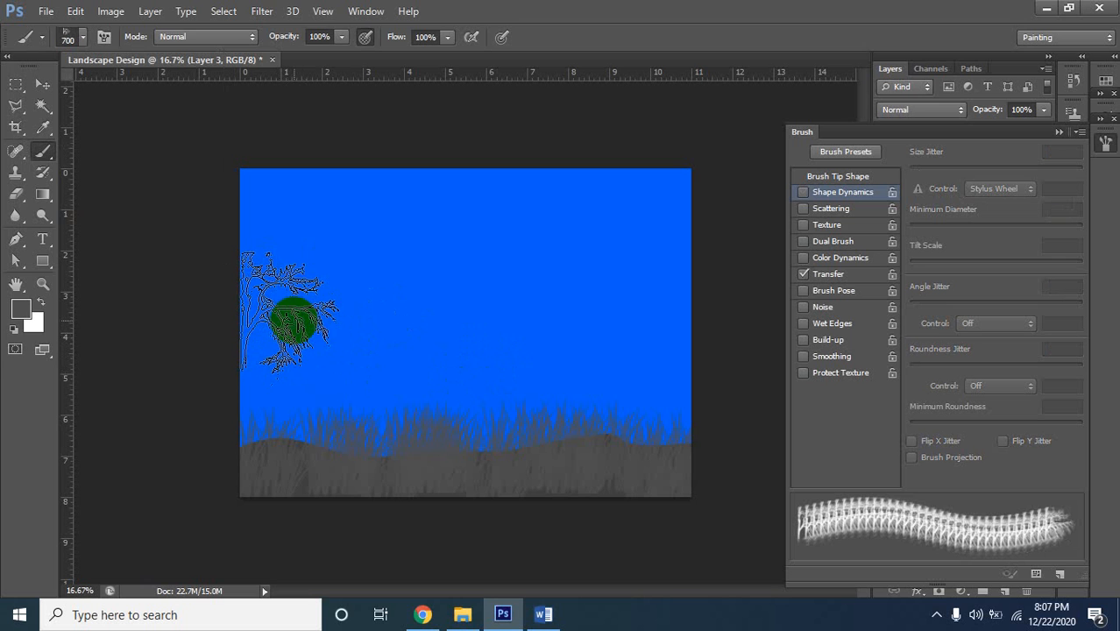
key("bracketright")
key("bracketright")
key("bracketright")
key("bracketright")
key("bracketright")
key("bracketright")
key("bracketright")
key("bracketright")
key("bracketright")
key("bracketright")
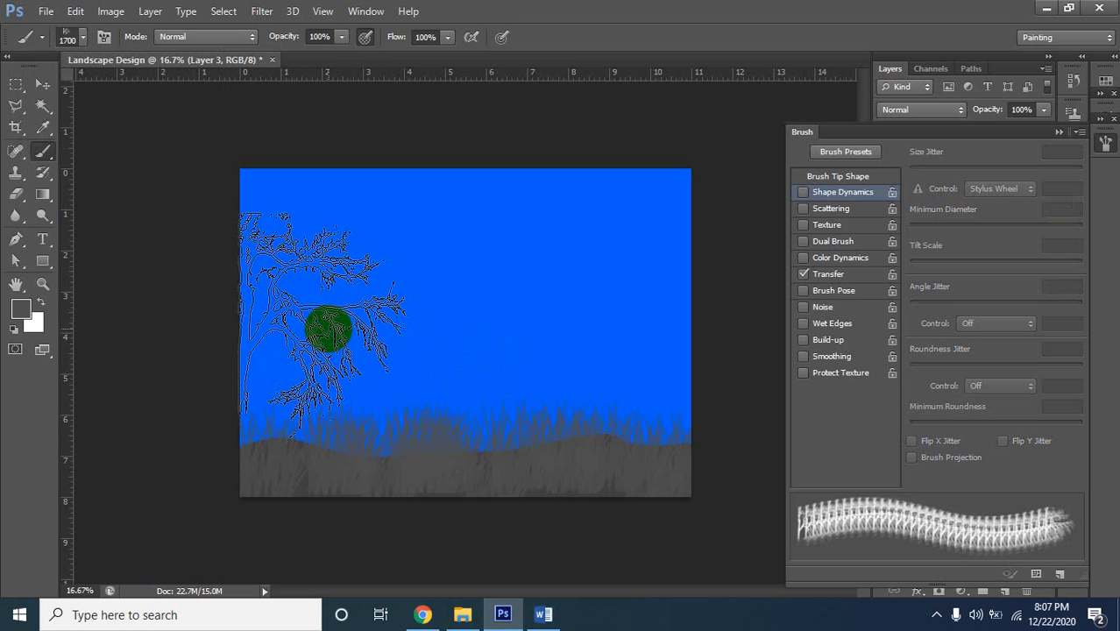
key("bracketright")
key("bracketright")
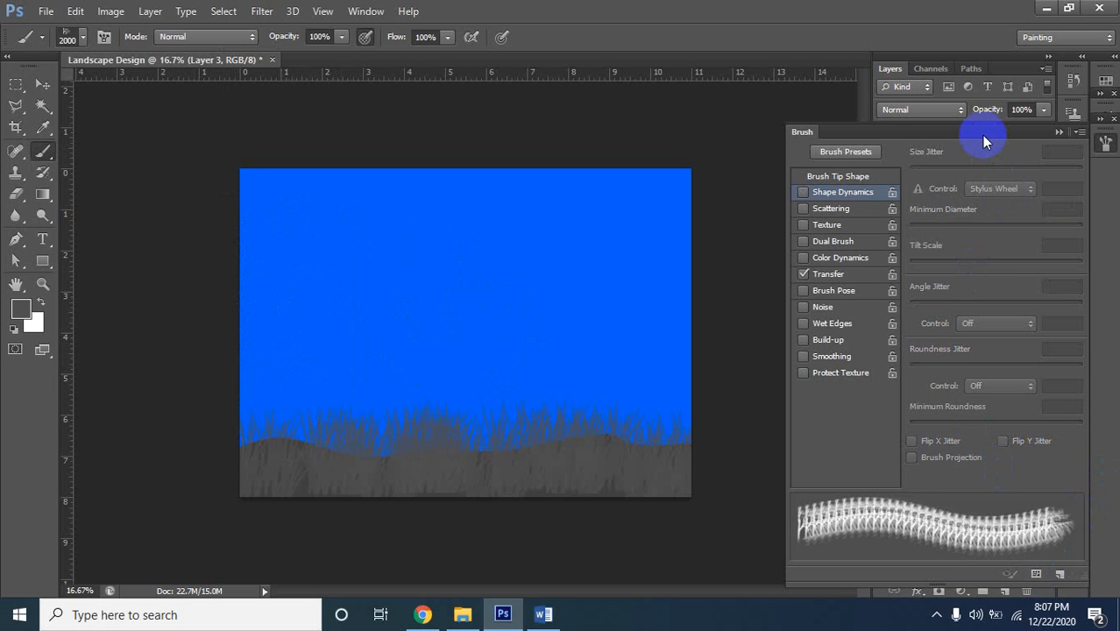
Put away the floating brush settings and add a new layer directly above Layer 3 for the tree
left_click_drag(984, 136, 971, 99)
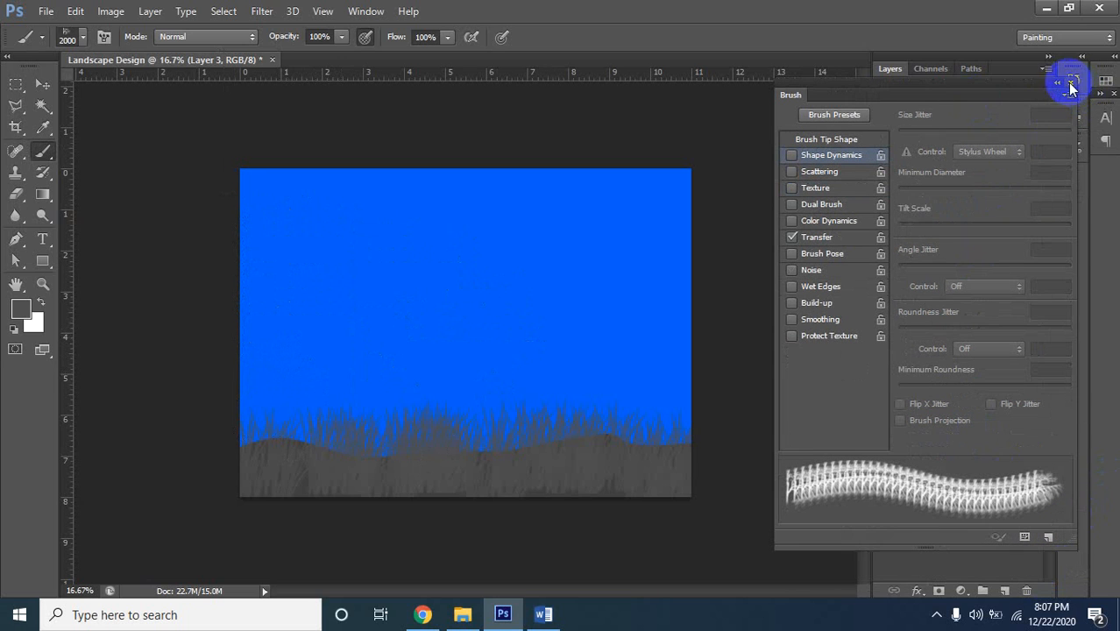
left_click(1066, 86)
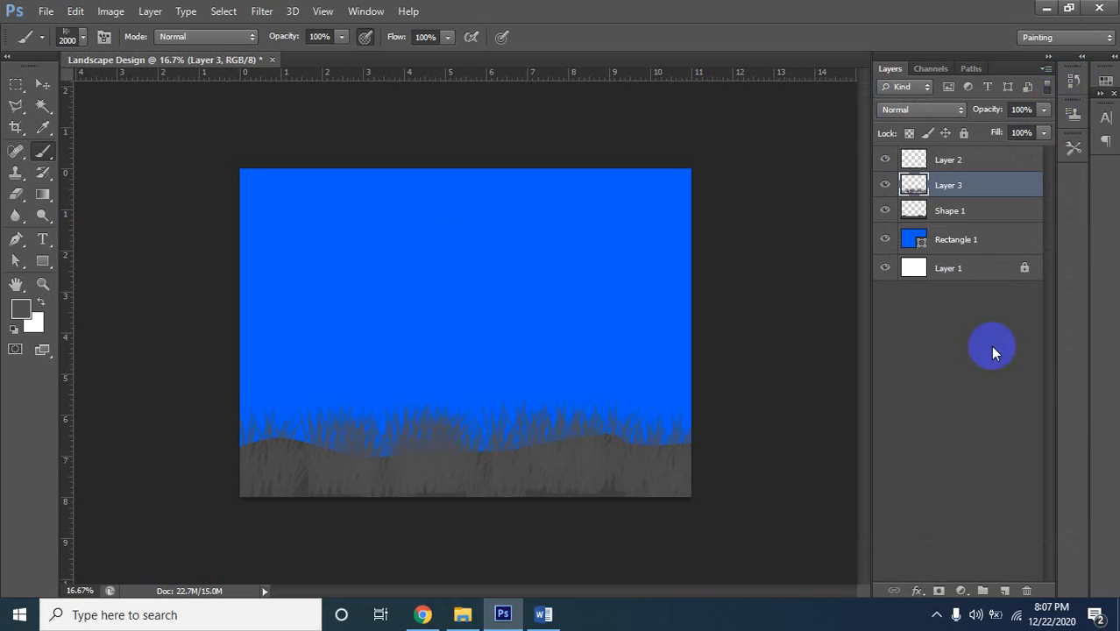
left_click(1004, 594)
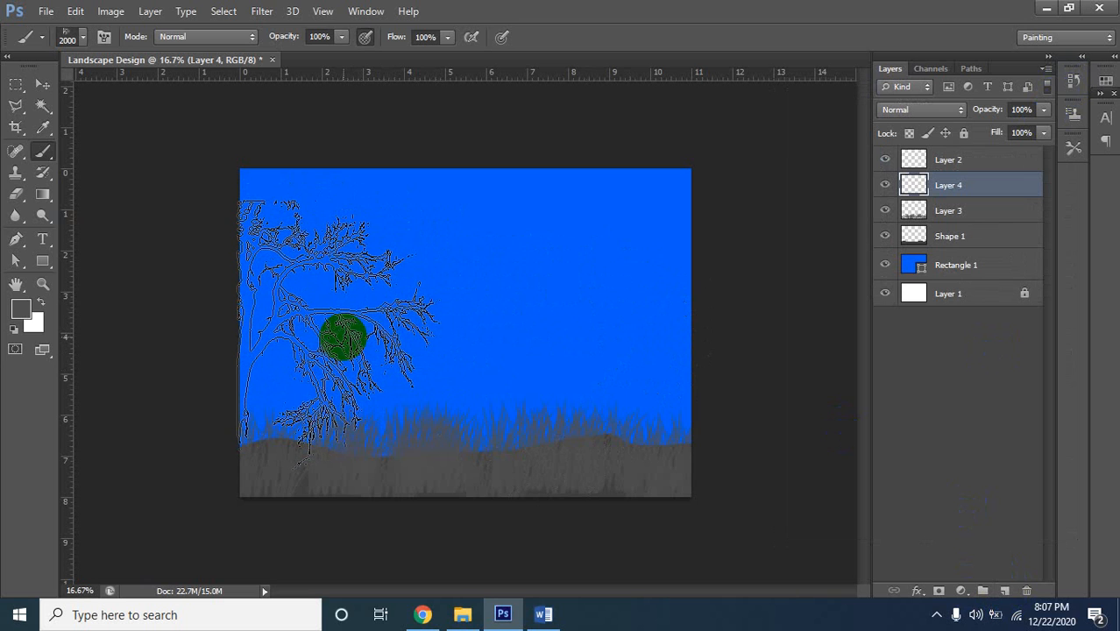
Undo the first trial tree stamp, enlarge the tree brush to 2200 px and stamp the tree at the canvas's left edge
left_click(342, 338)
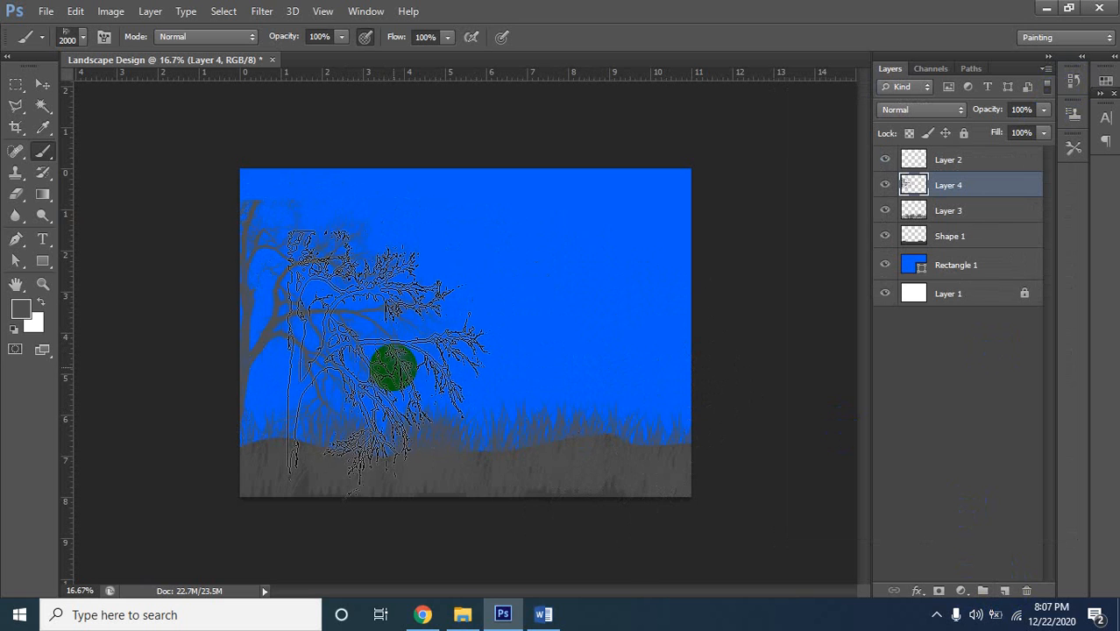
key("ctrl+z")
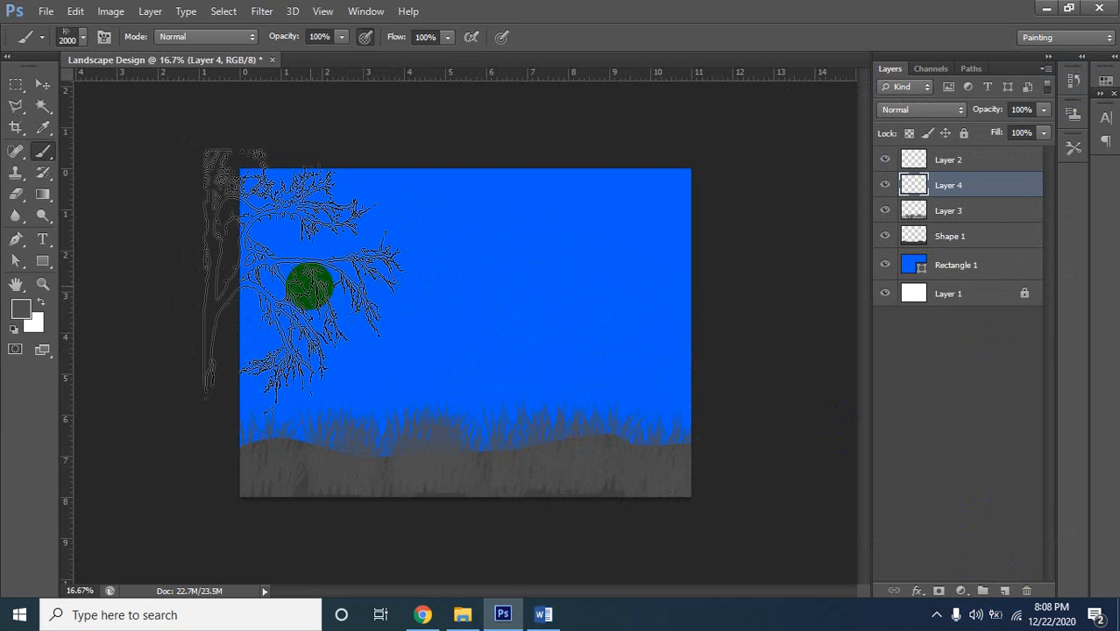
key("bracketright")
key("bracketright")
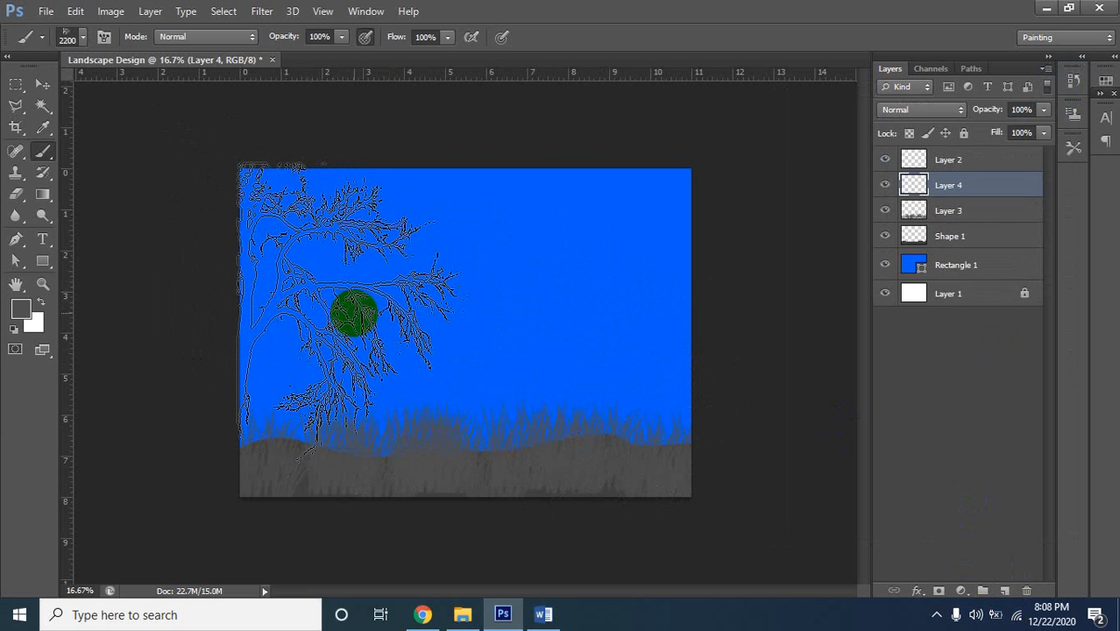
left_click(354, 313)
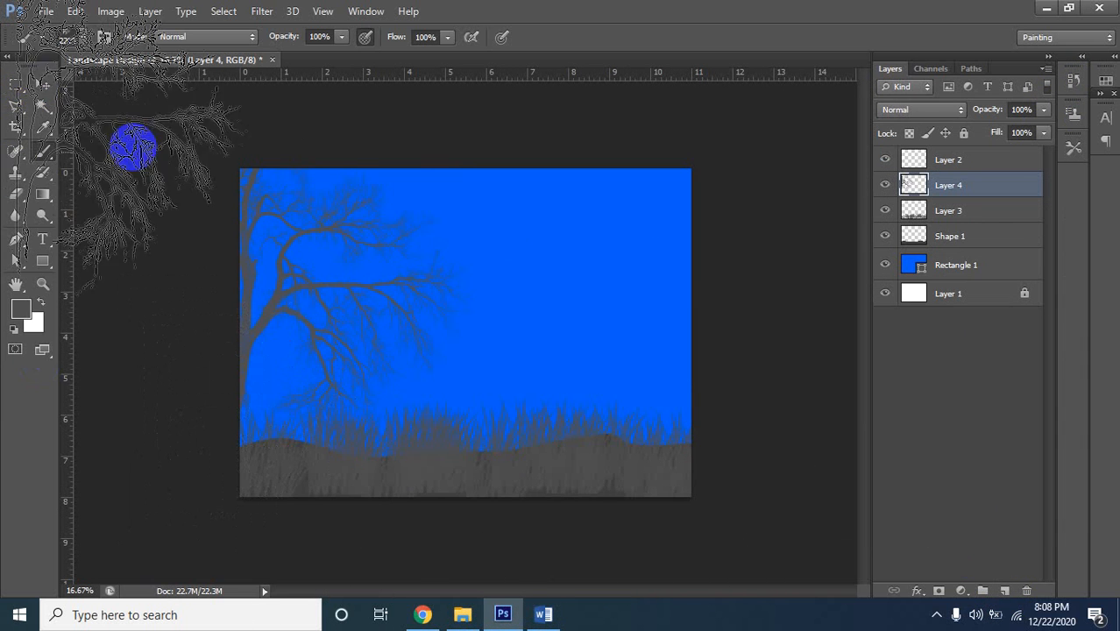
left_click(45, 89)
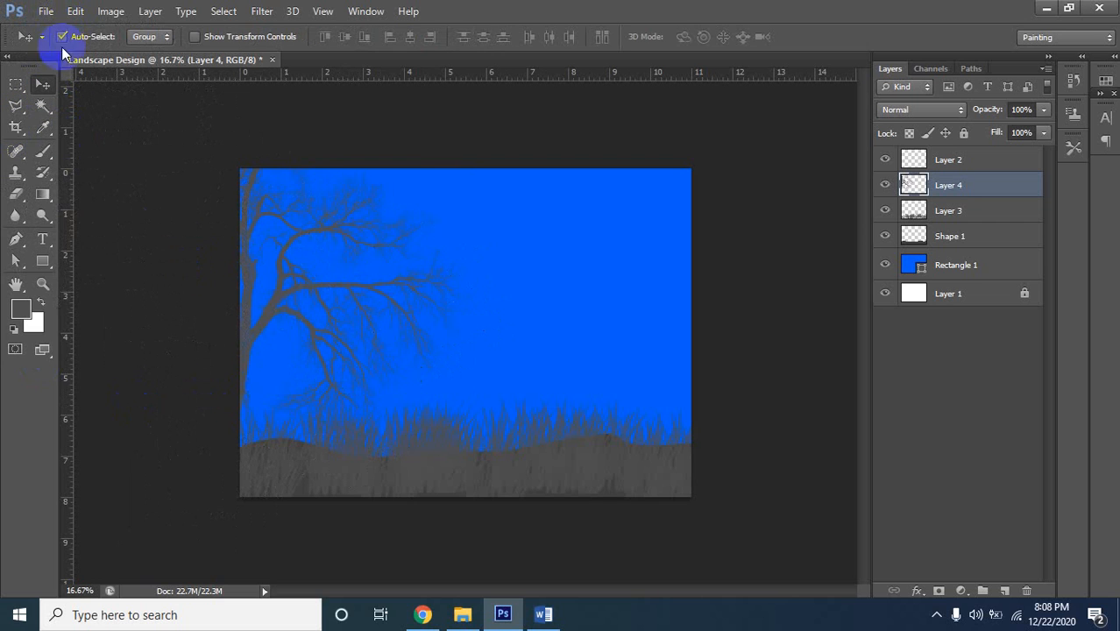
left_click(46, 10)
mouse_move(75, 10)
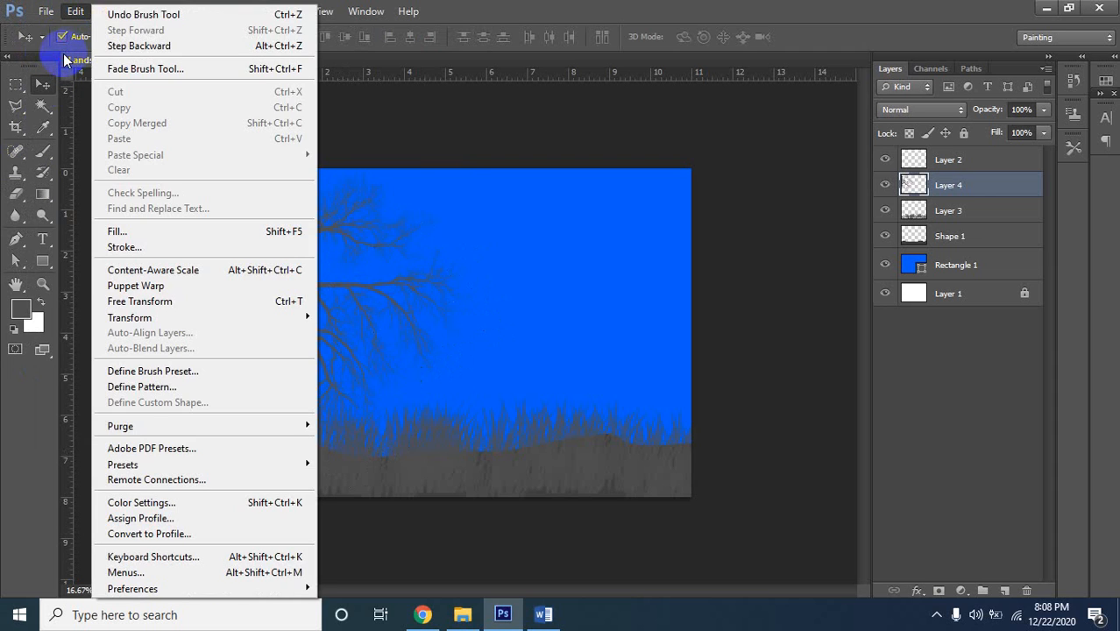
left_click(66, 53)
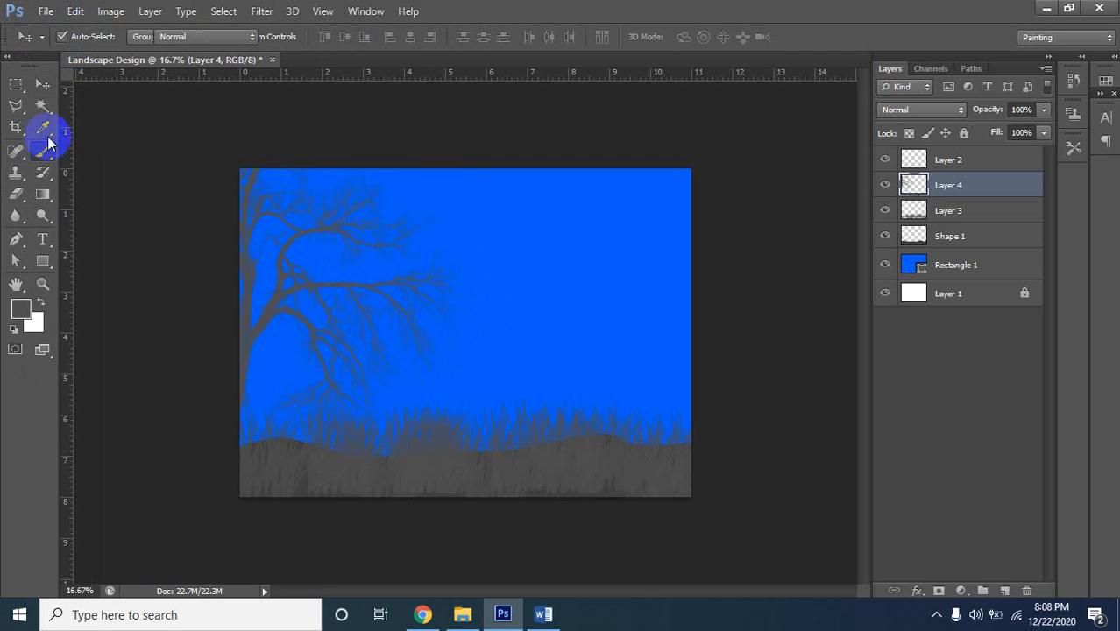
Switch to the Brush tool and choose the 2500 px brush of a couple on a bench under an umbrella from the presets
left_click(44, 154)
left_click(83, 36)
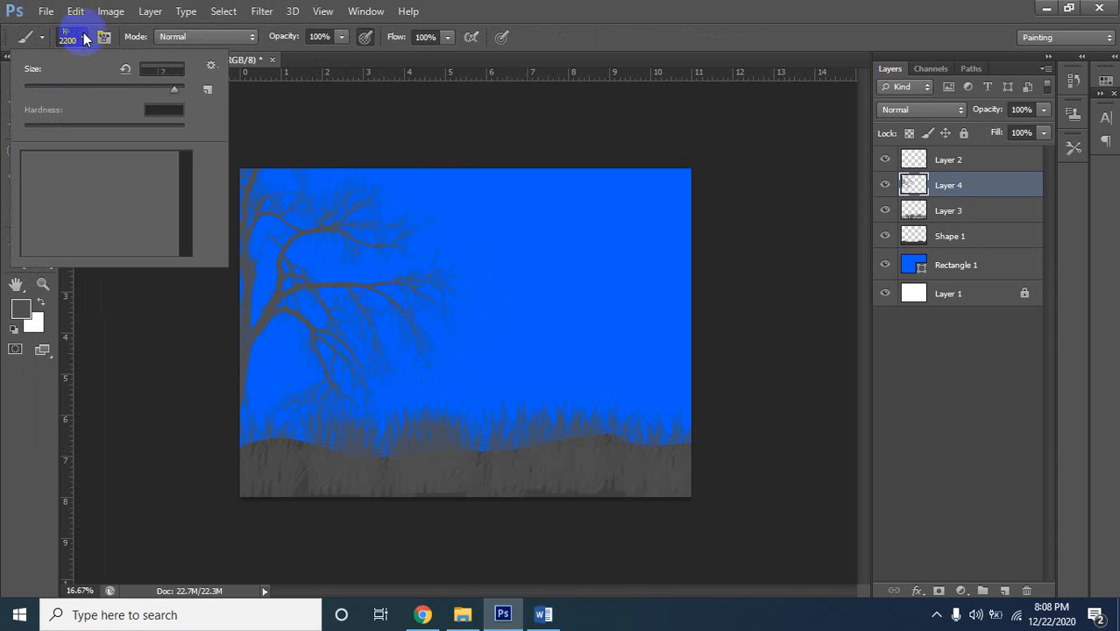
left_click_drag(185, 231, 186, 235)
scroll(158, 224, "up", 8)
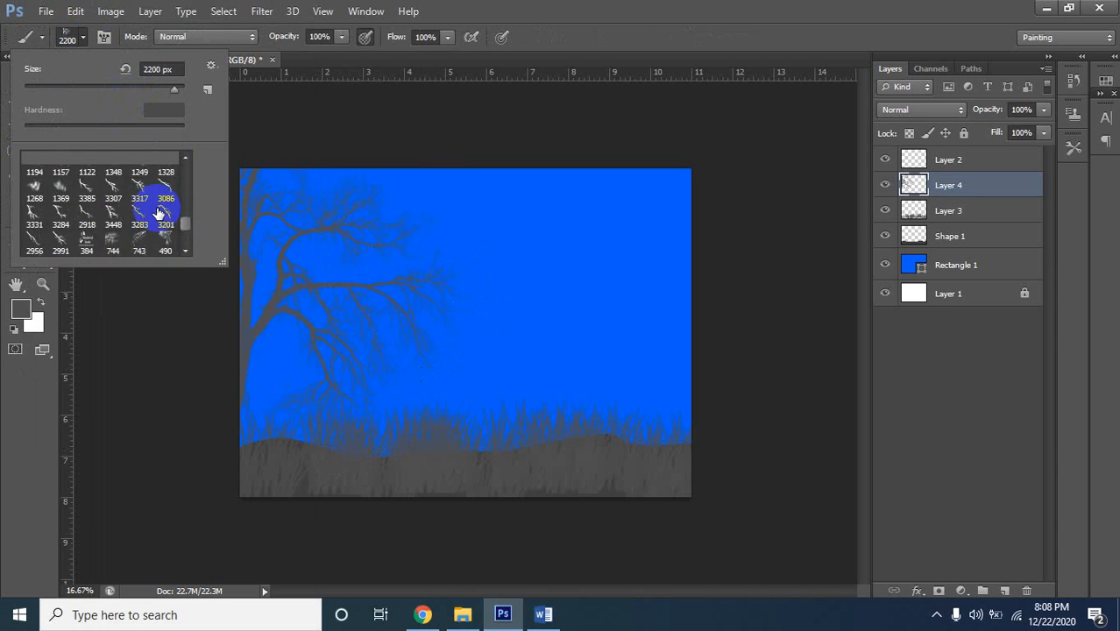
scroll(109, 186, "up", 10)
scroll(113, 189, "up", 10)
scroll(114, 189, "down", 10)
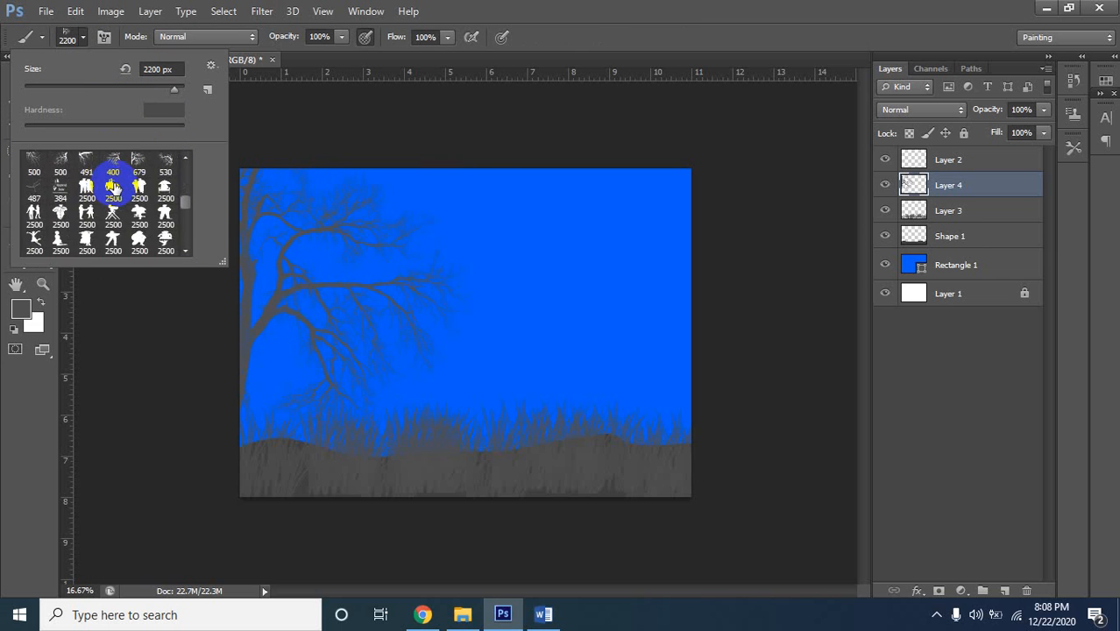
scroll(114, 193, "down", 5)
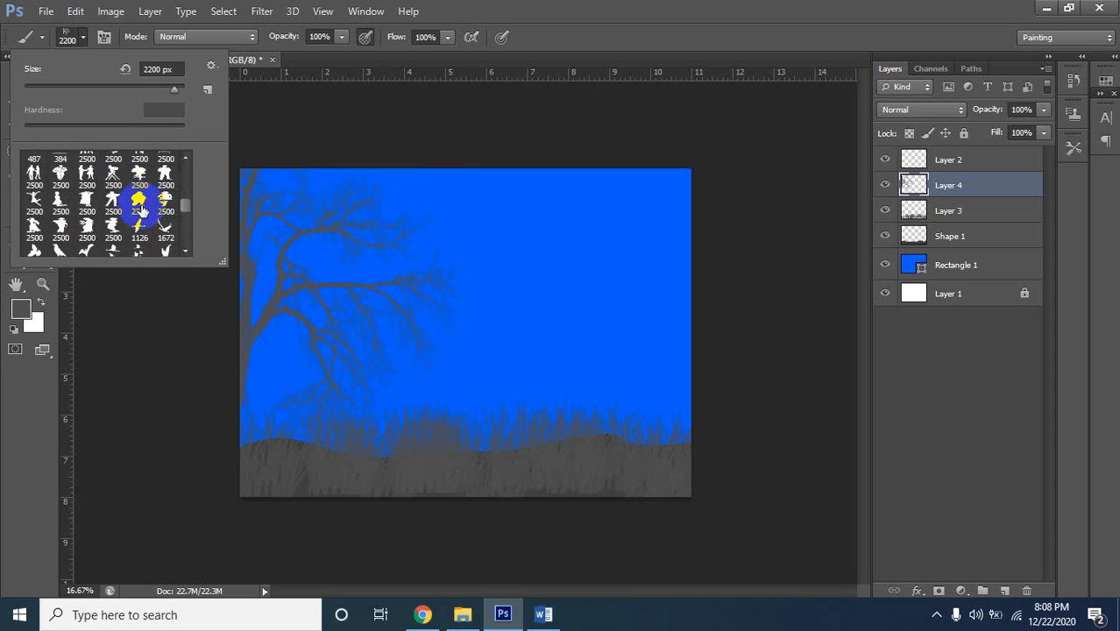
scroll(141, 210, "up", 5)
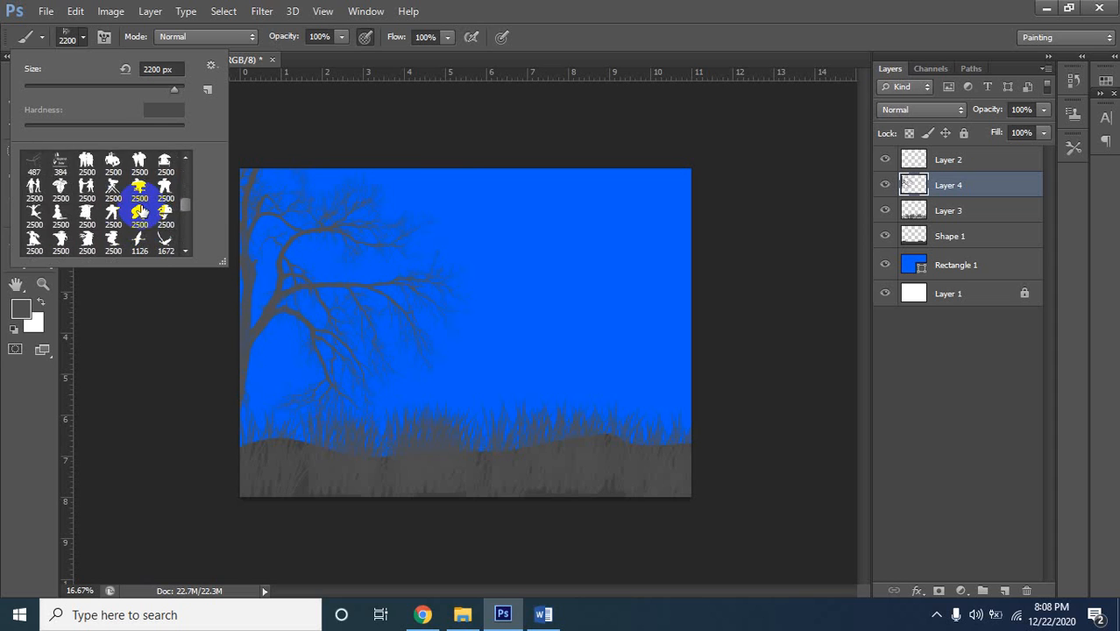
scroll(141, 210, "up", 1)
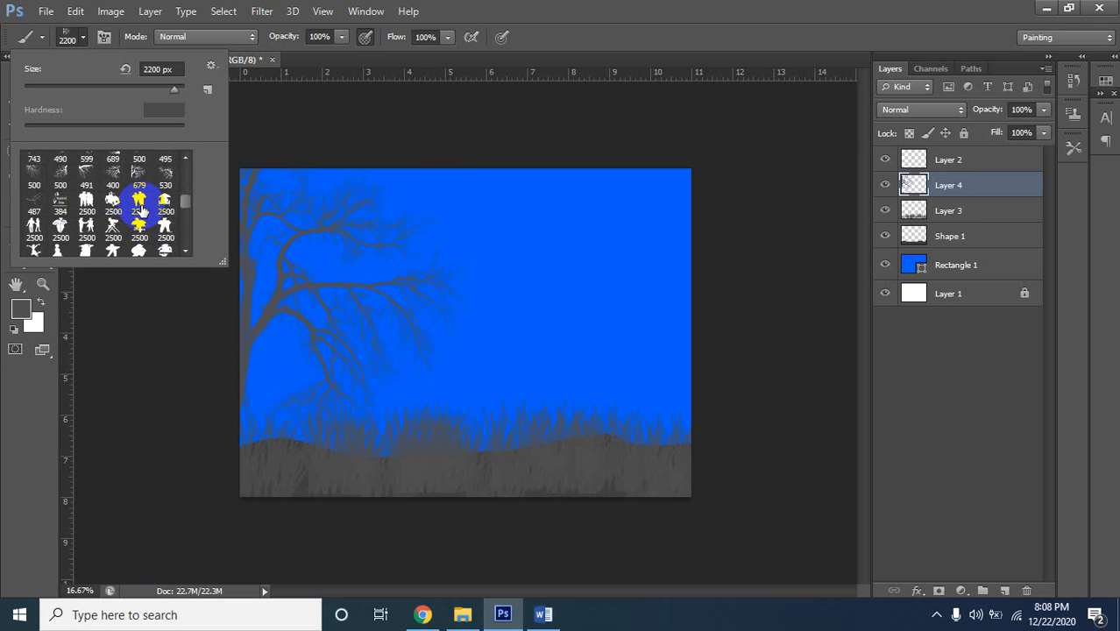
left_click(167, 203)
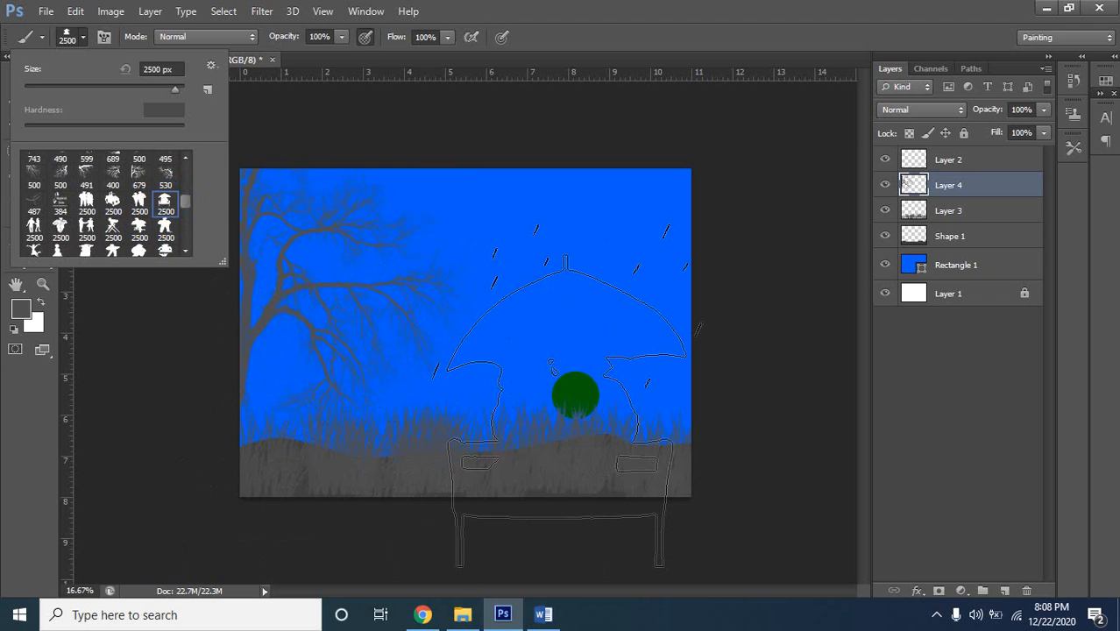
Add a new layer above Layer 4, reduce the brush to 1000 px and stamp the umbrella couple beside the tree trunk
left_click(1007, 593)
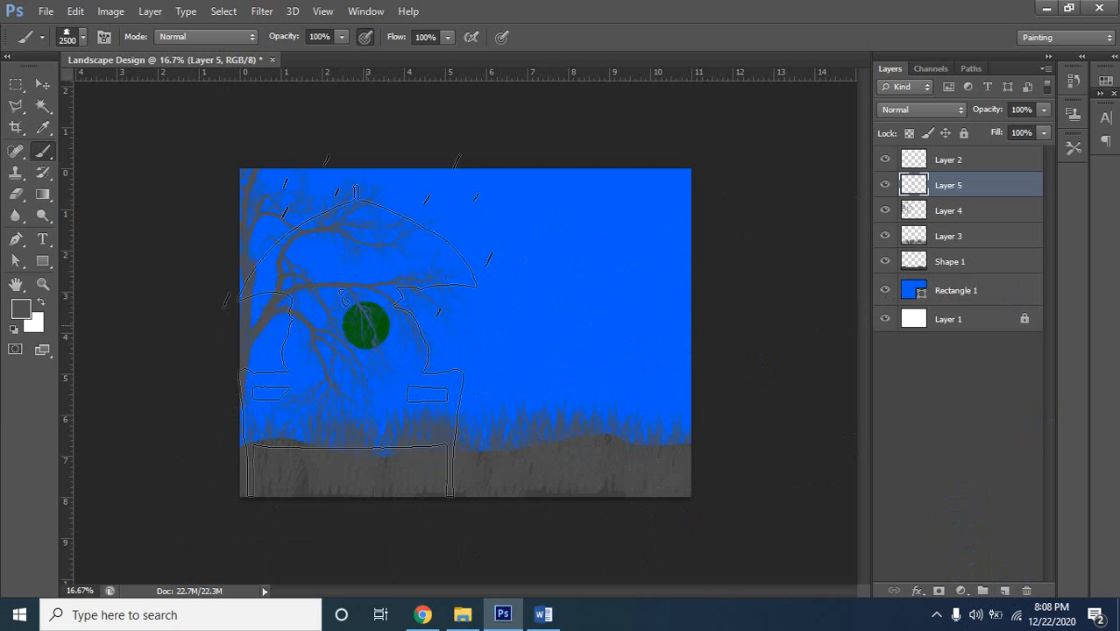
key("bracketleft")
key("bracketleft")
key("bracketleft")
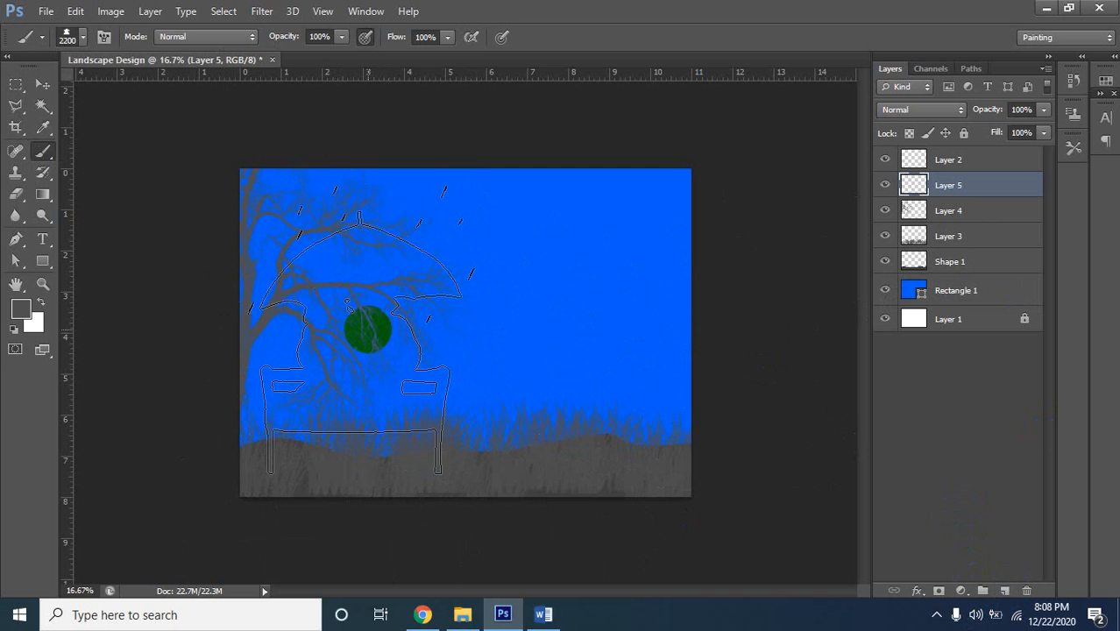
key("bracketleft")
key("bracketleft")
key("bracketleft")
key("bracketleft")
key("bracketleft")
key("bracketleft")
key("bracketleft")
key("bracketleft")
key("bracketleft")
key("bracketleft")
key("bracketleft")
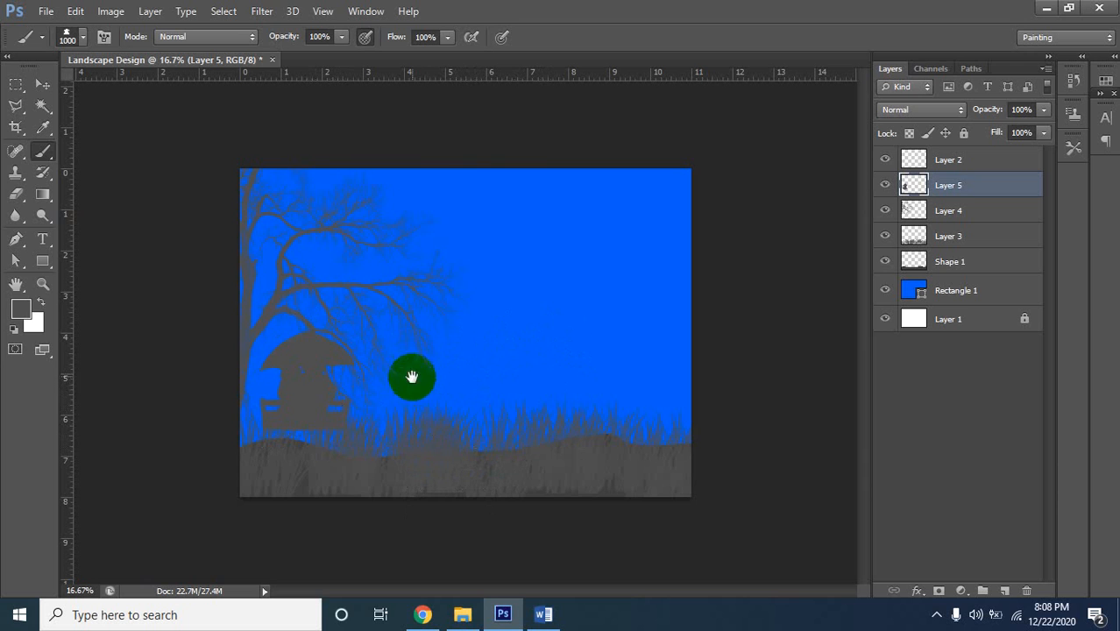
Move the umbrella couple's silhouette to the right along the ground, away from the tree trunk and its lower branches
left_click(367, 359, "ctrl")
left_click(325, 371, "ctrl")
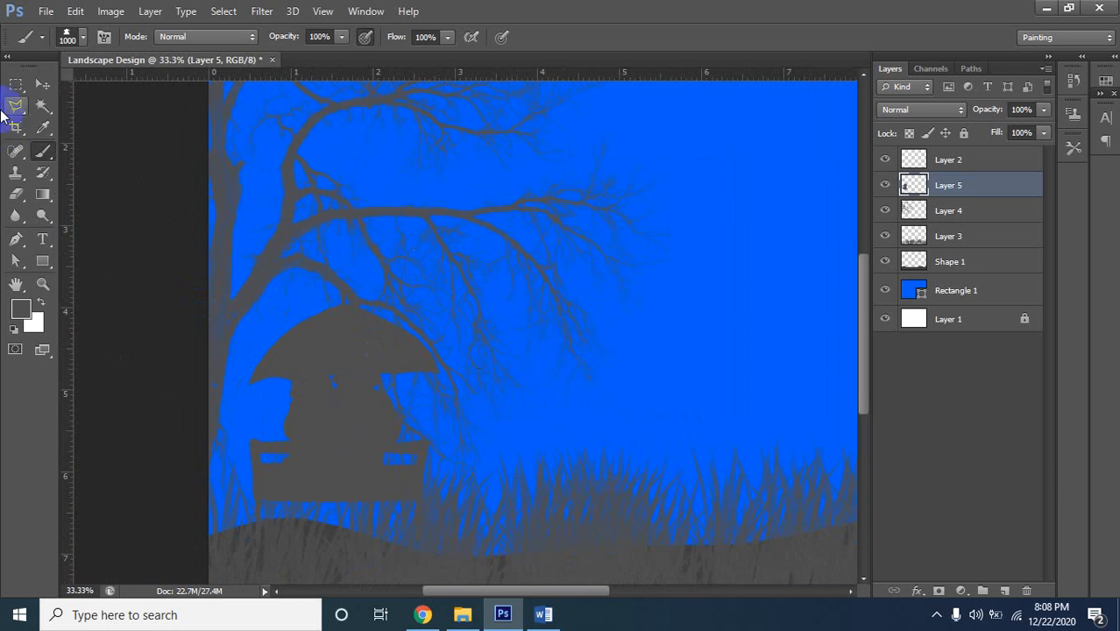
left_click(41, 86)
left_click_drag(333, 427, 433, 436)
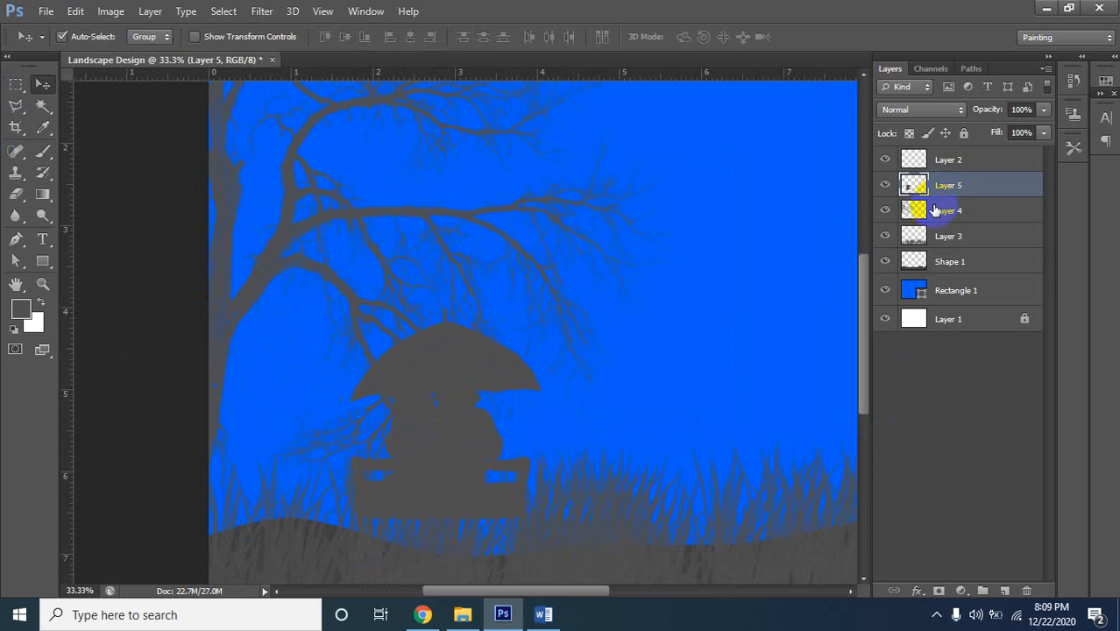
left_click_drag(935, 215, 947, 169)
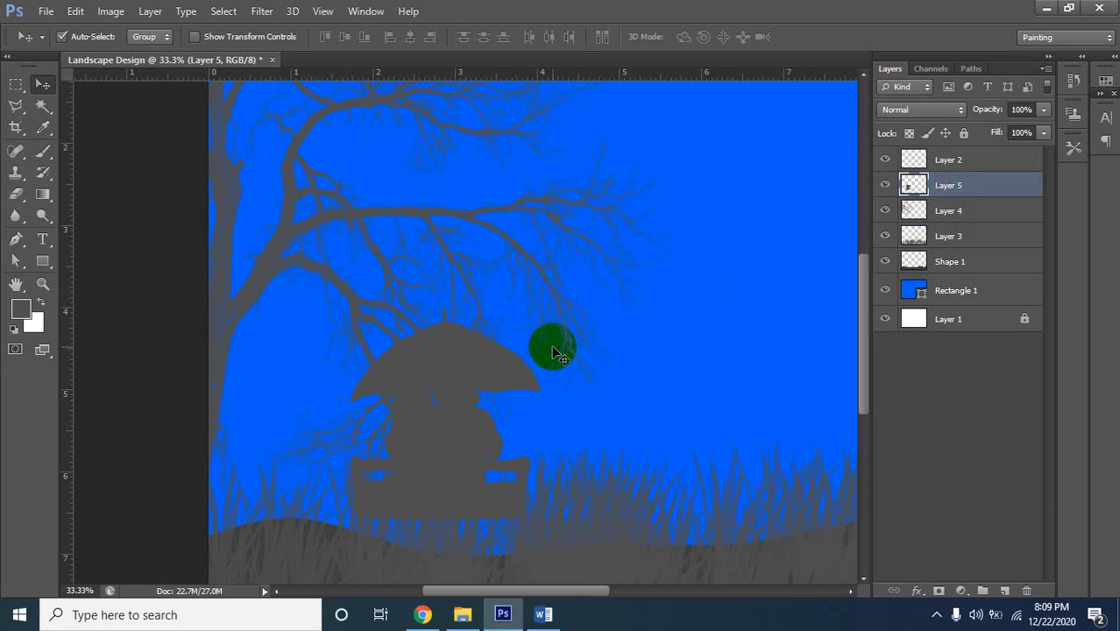
left_click_drag(452, 423, 568, 421)
Reorder the tree layer against the umbrella couple's layer to compare their overlap, leaving Layer 4 above Layer 5
left_click_drag(908, 223, 914, 171)
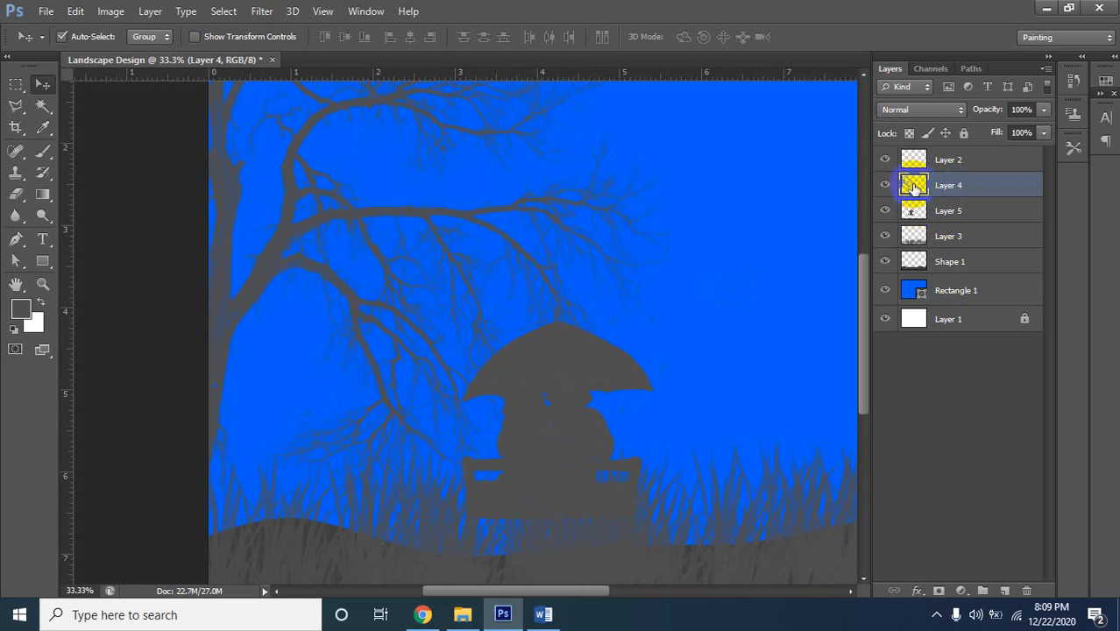
left_click_drag(912, 211, 914, 214)
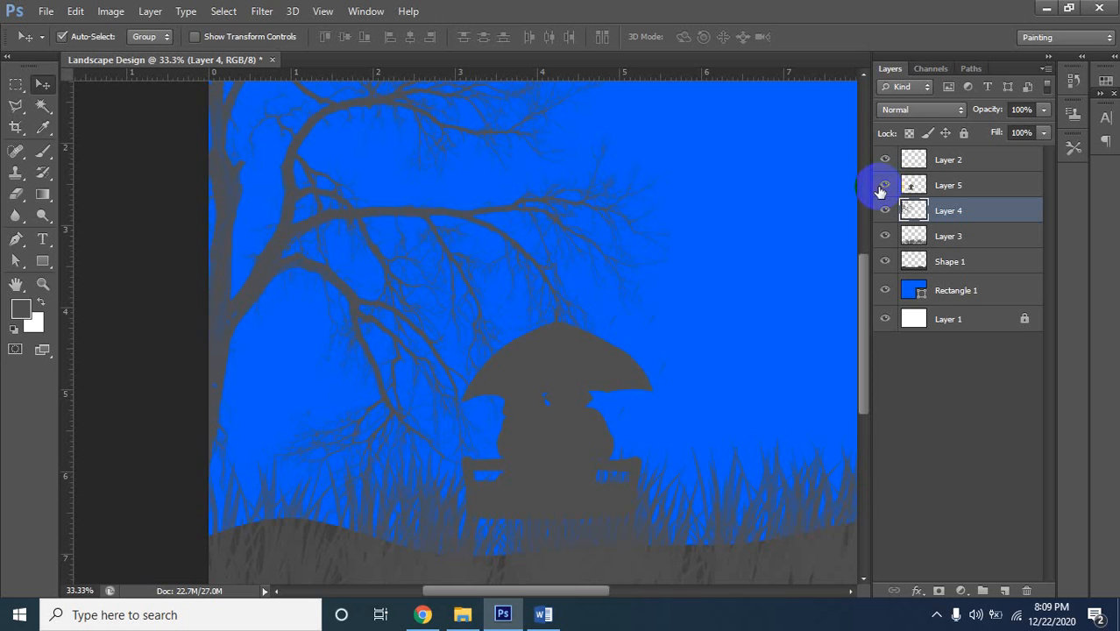
left_click_drag(910, 227, 908, 188)
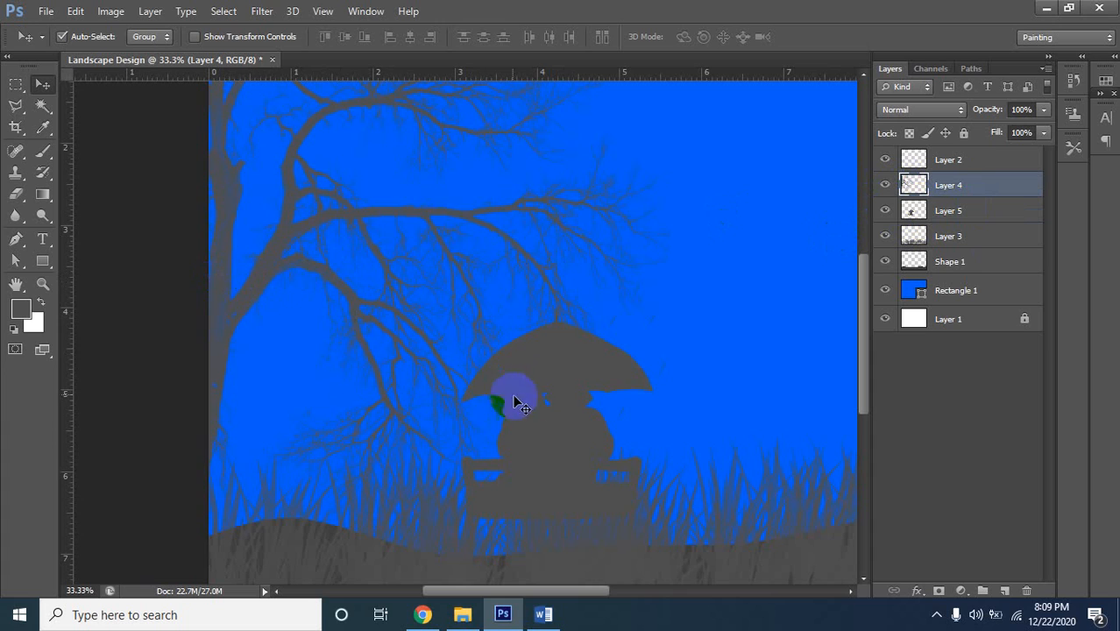
left_click(611, 406)
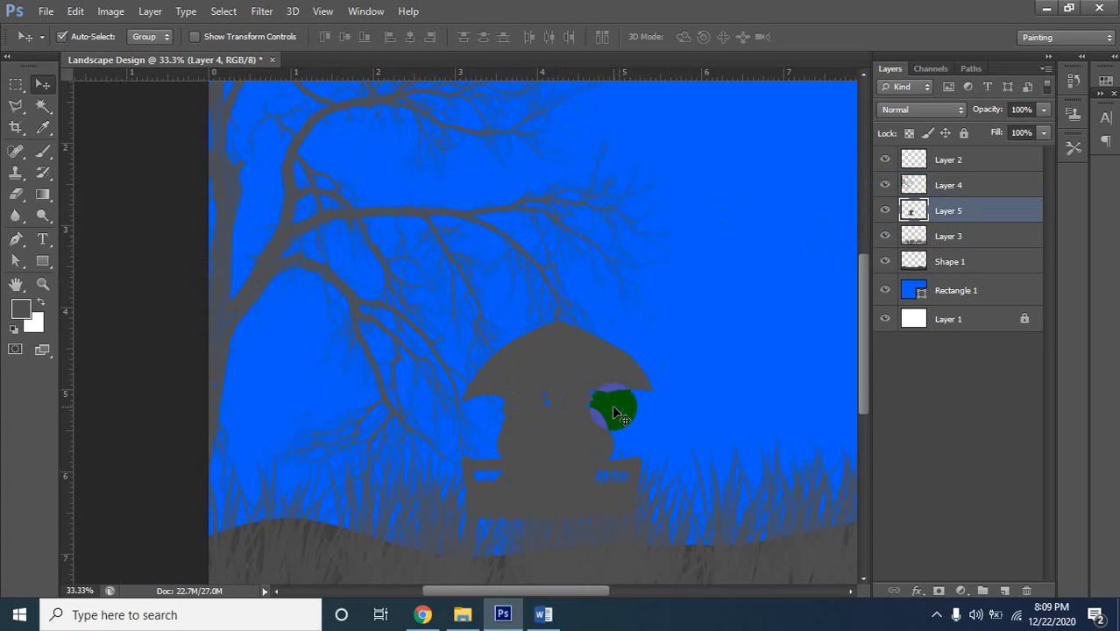
Select the tree on Layer 4 and delete that layer
left_click(913, 185)
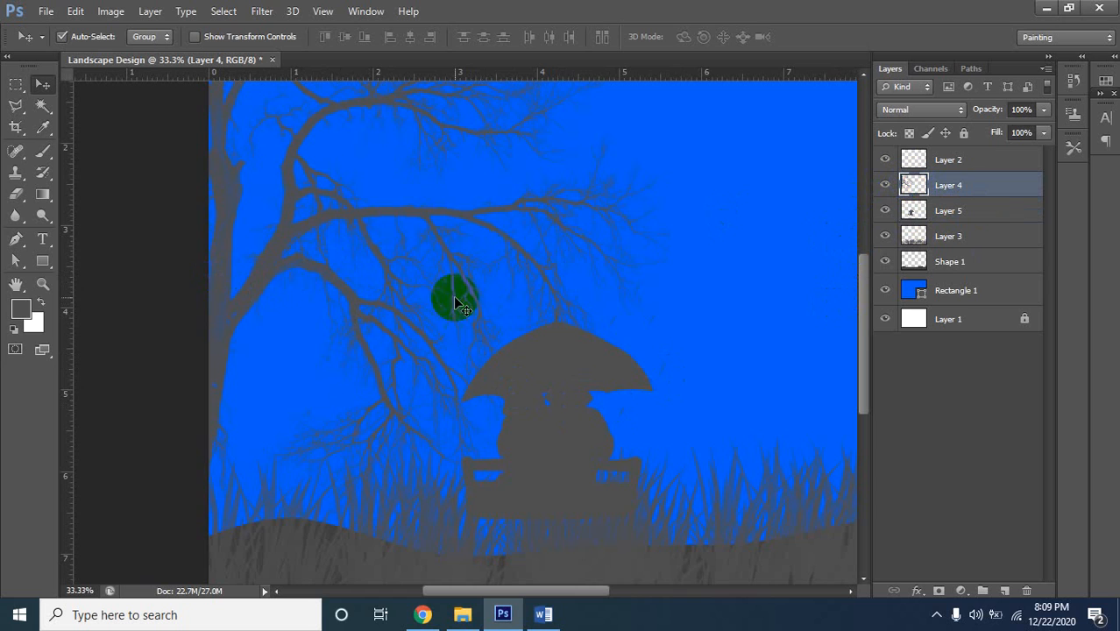
left_click_drag(329, 267, 346, 262)
key("Delete")
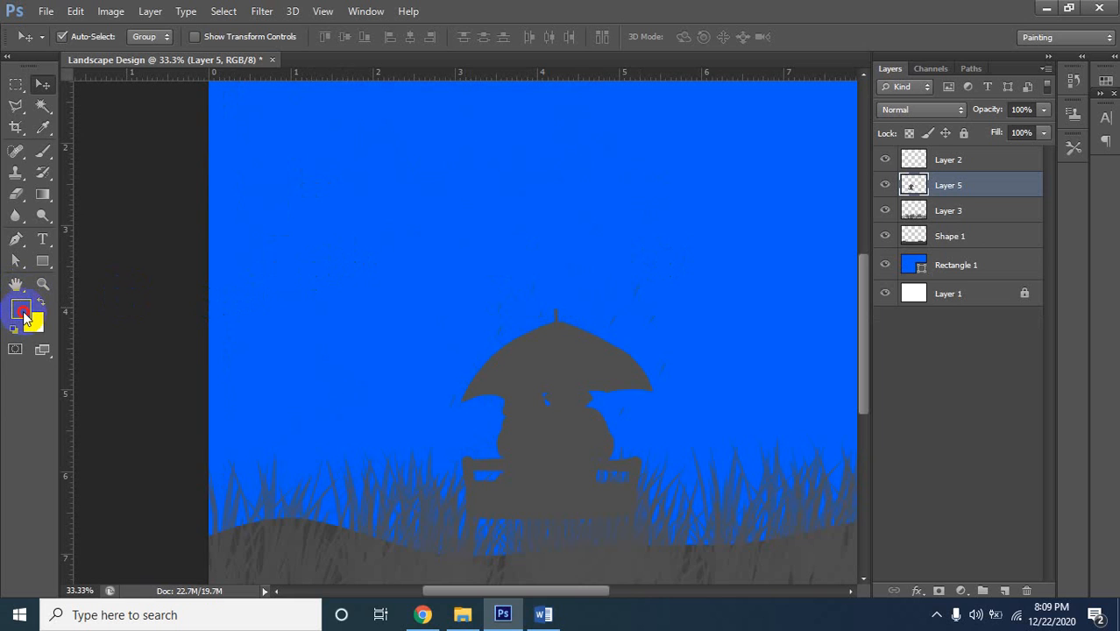
Set the foreground colour to the lighter grey 626363
left_click(24, 314)
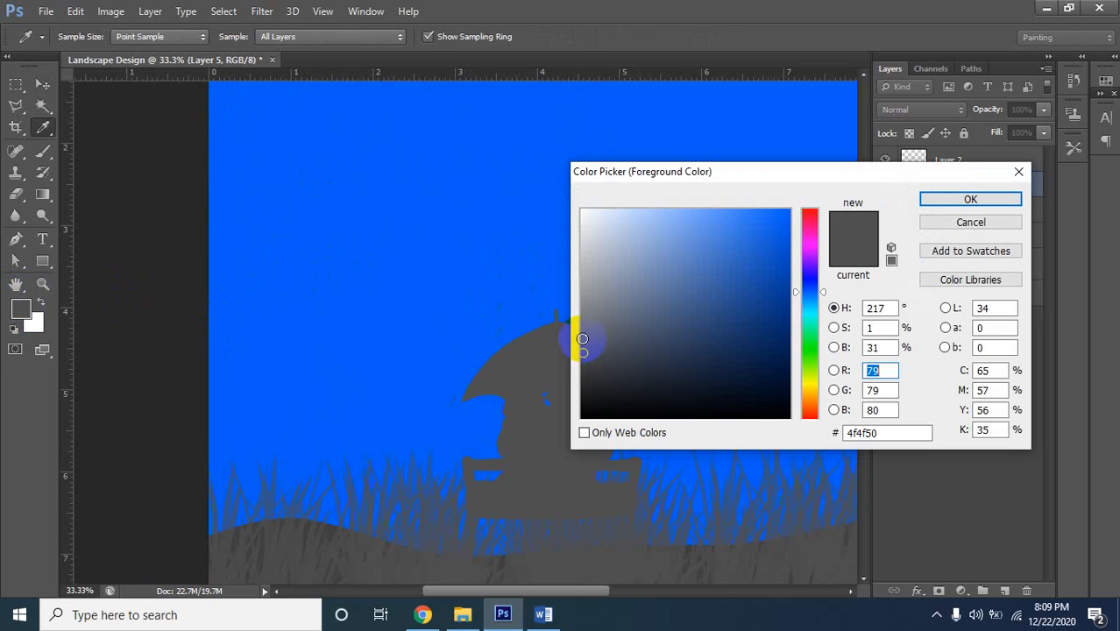
left_click(582, 337)
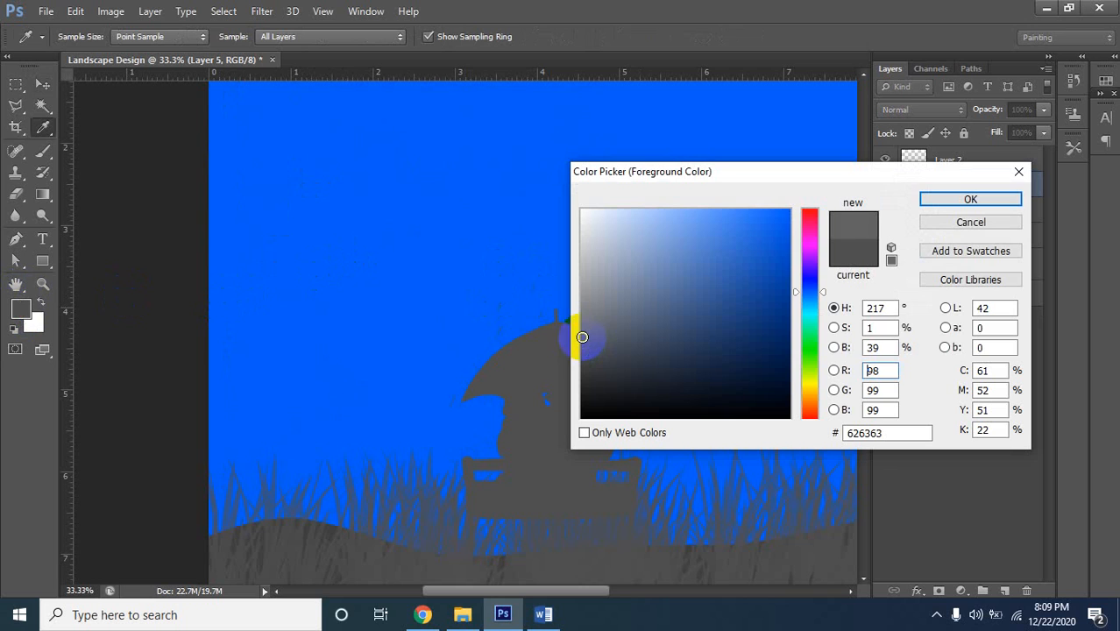
left_click(936, 205)
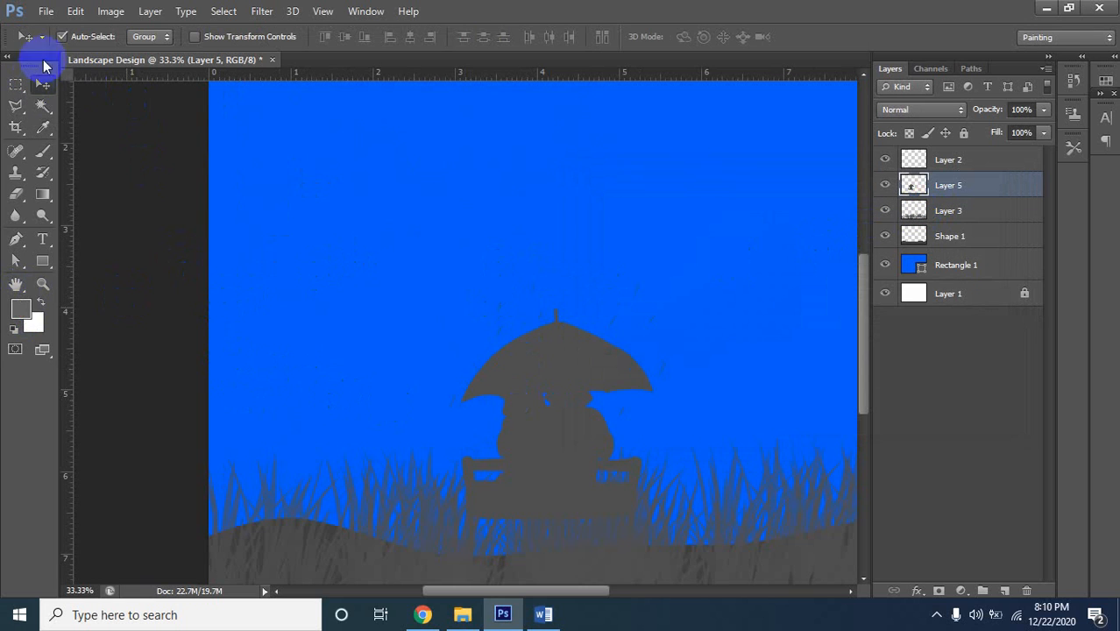
Switch to the Brush tool and choose the 679 px bare tree brush from the brush presets again
left_click(42, 158)
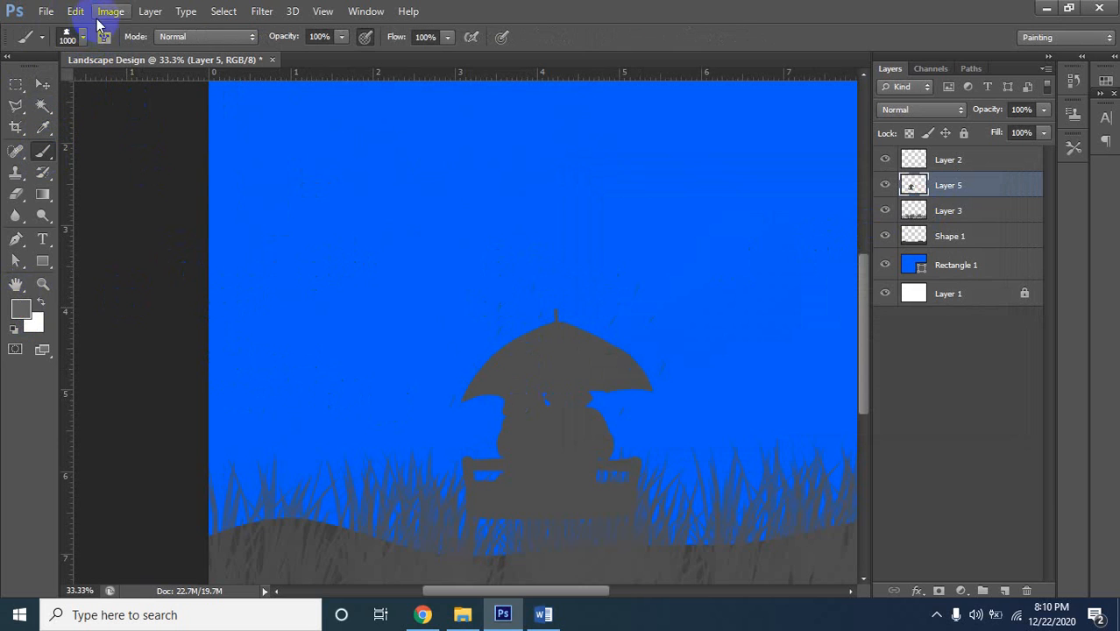
left_click(79, 40)
left_click(81, 39)
left_click(84, 41)
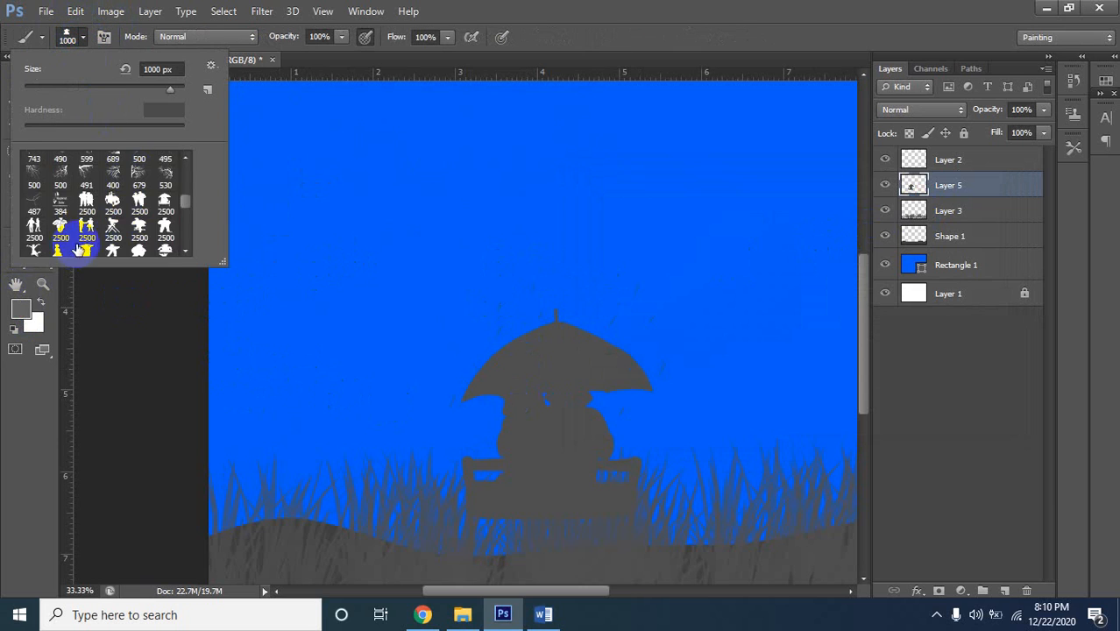
left_click(138, 179)
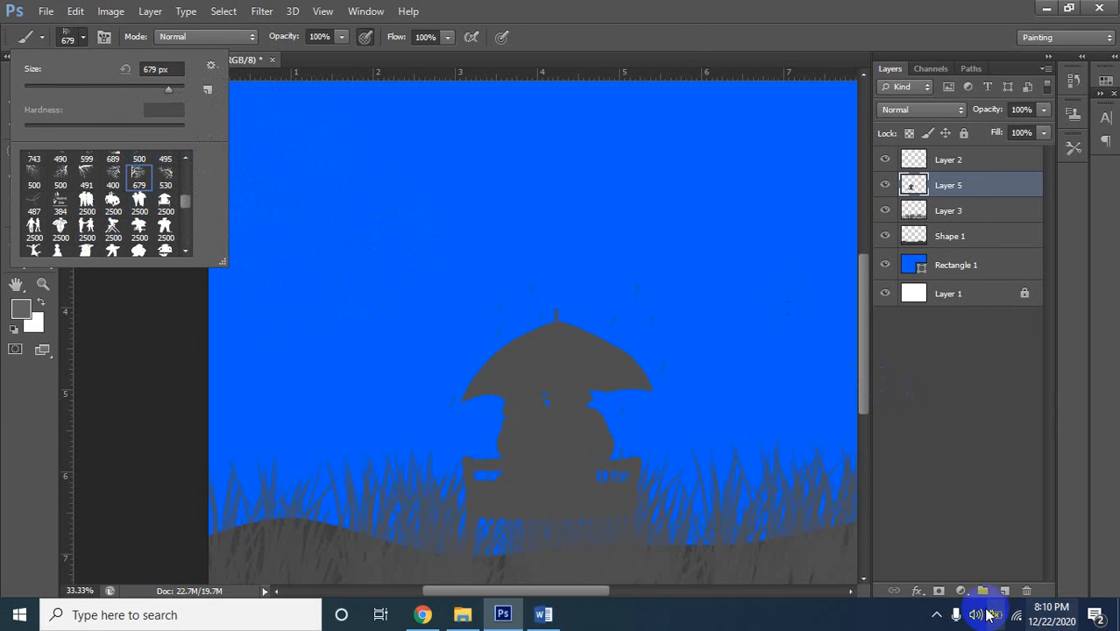
On Layer 2, enlarge the bare tree brush to 2100 px and stamp a grey tree along the canvas's left edge
left_click(929, 161)
left_click(889, 163)
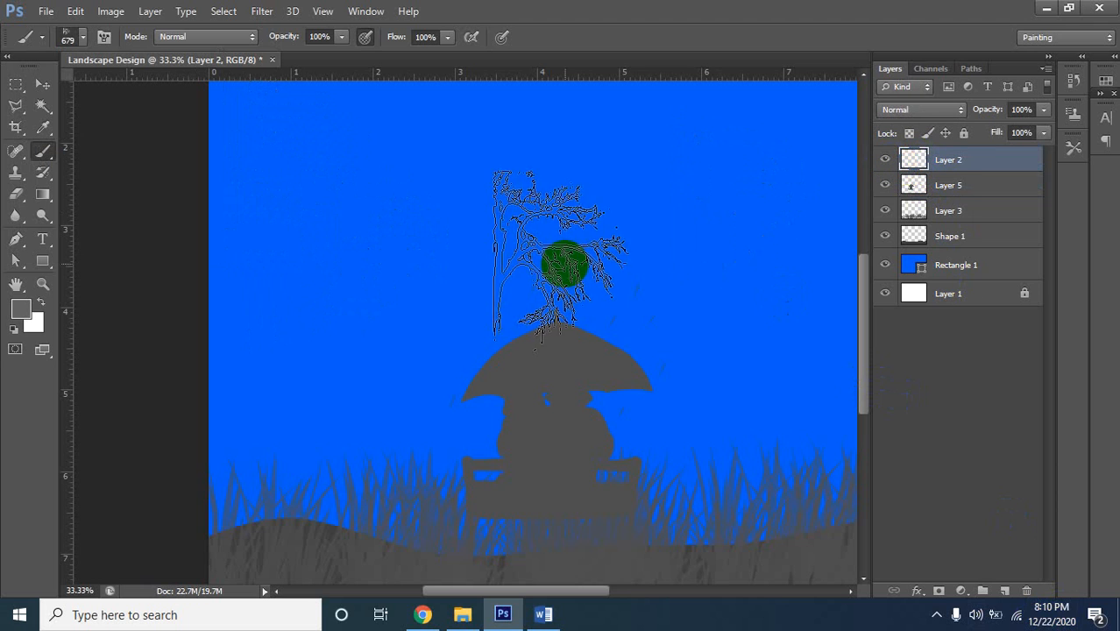
key("bracketright")
key("bracketright")
key("bracketright")
key("bracketright")
key("bracketright")
key("bracketright")
key("bracketright")
key("bracketright")
key("bracketright")
key("bracketright")
key("bracketright")
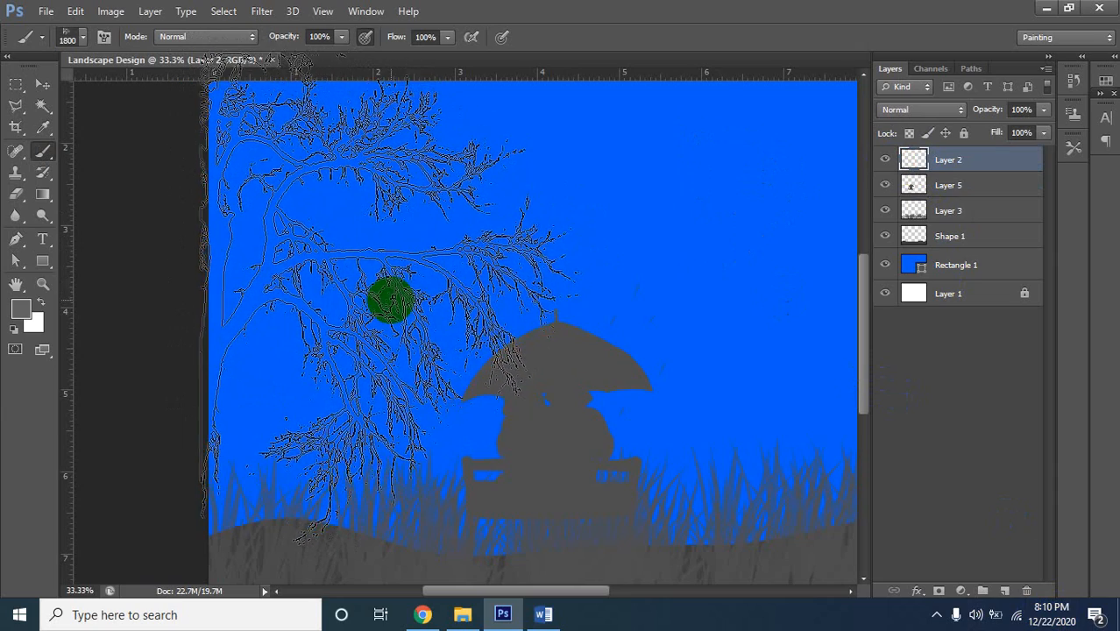
key("ctrl+minus")
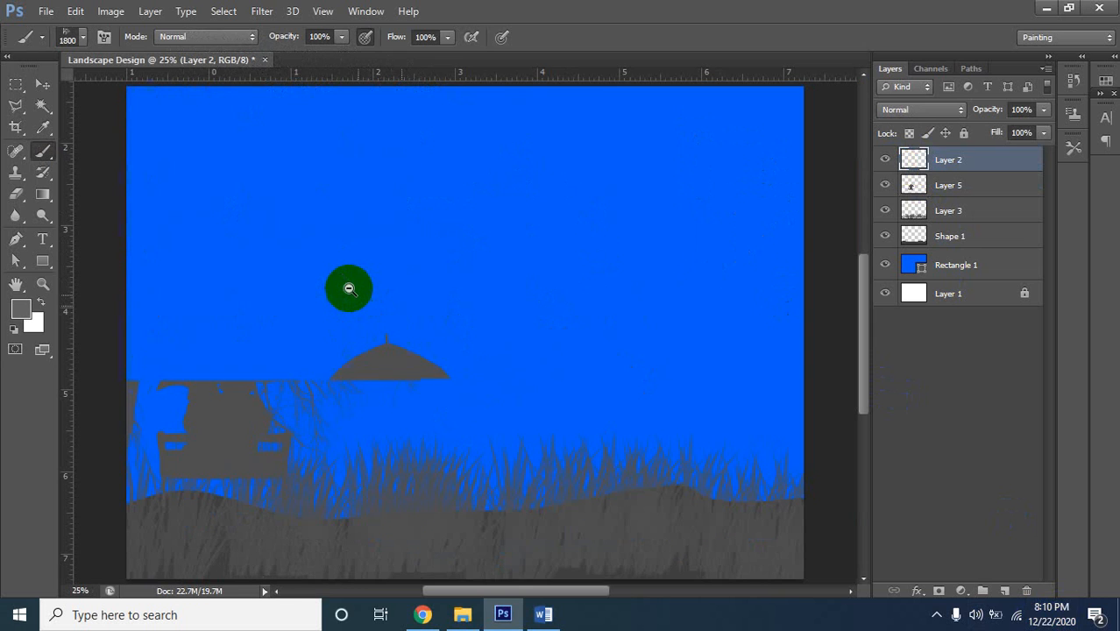
key("ctrl+minus")
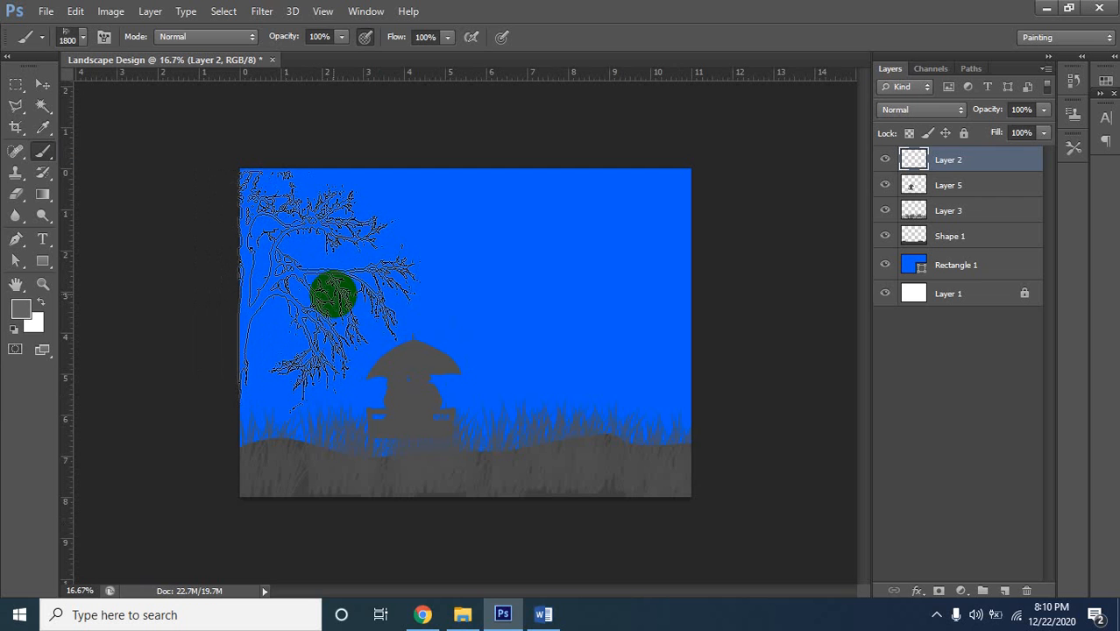
key("bracketright")
key("bracketright")
key("bracketright")
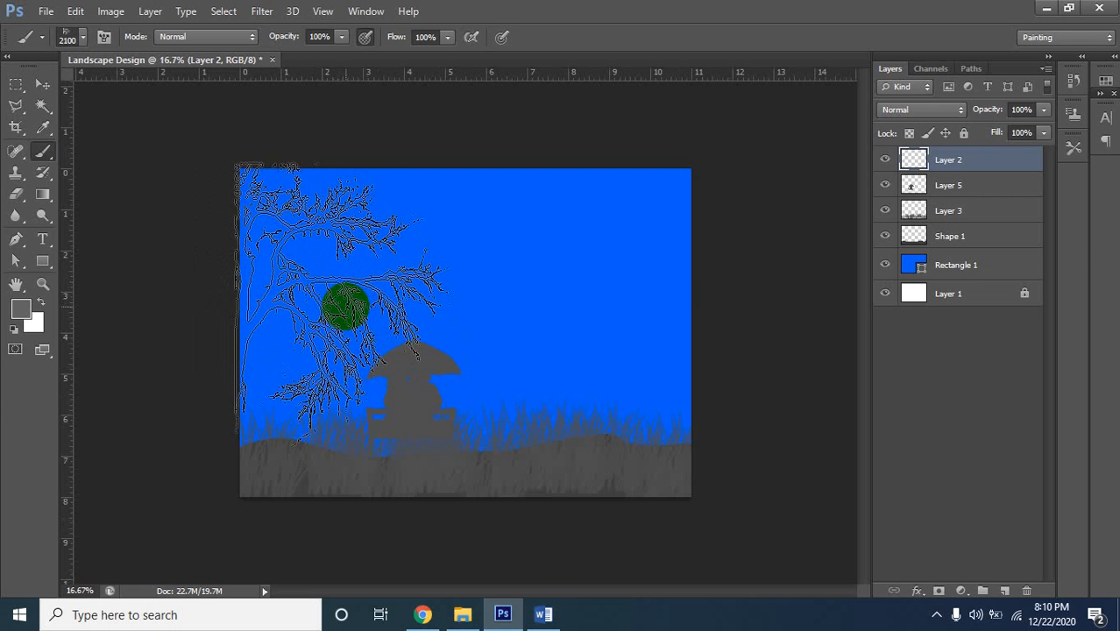
left_click(344, 307)
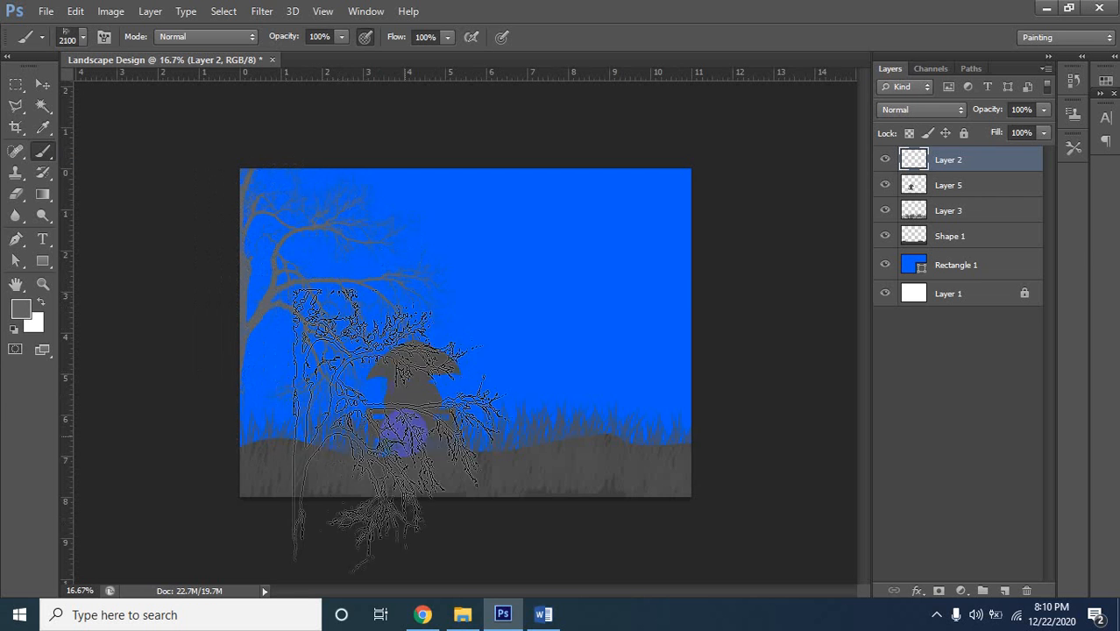
Move the umbrella couple on the bench leftwards so it sits beneath the tree's hanging branches
left_click(42, 84)
left_click(401, 405)
left_click_drag(402, 403, 344, 402)
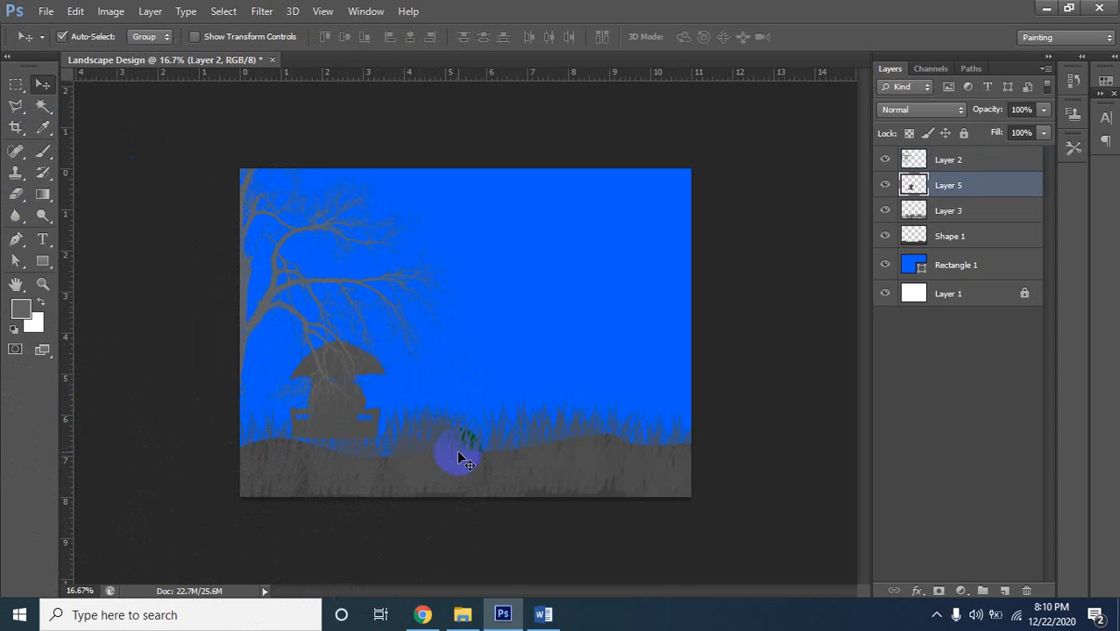
Examine how the tree branches overlap the umbrella couple, both close up and in the whole composition
left_click(312, 402, "ctrl")
left_click(299, 375, "ctrl")
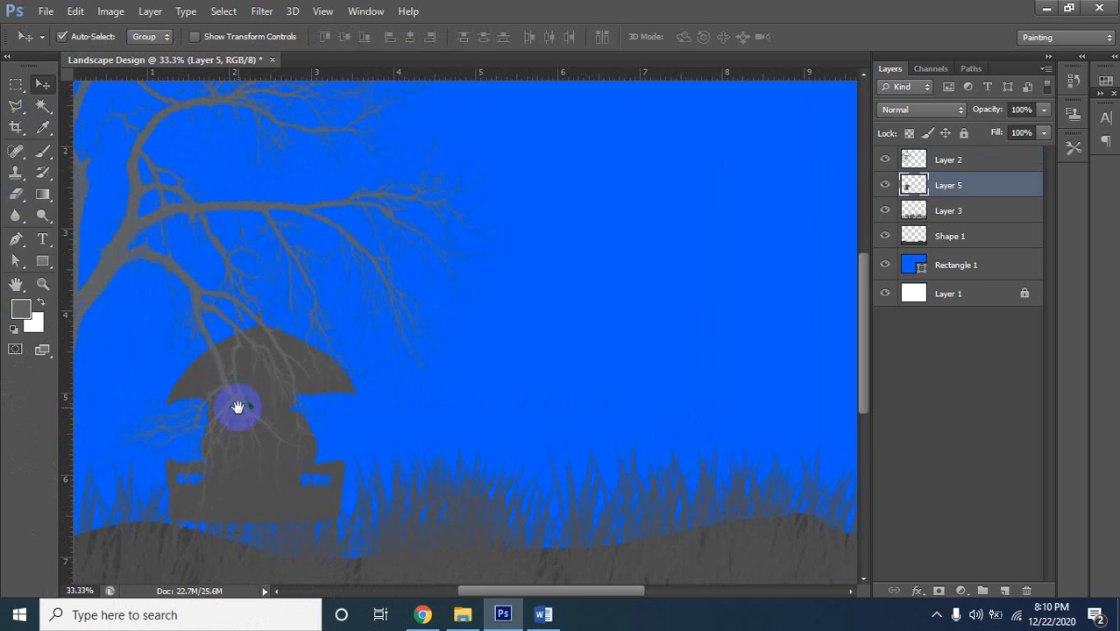
left_click(224, 394, "alt")
left_click(258, 405, "alt")
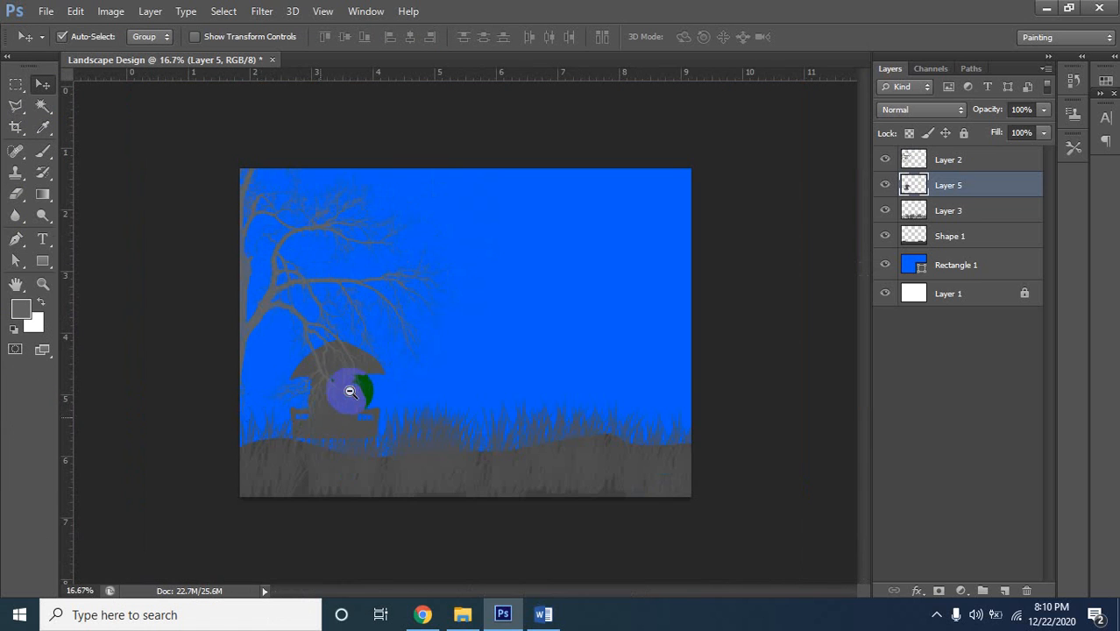
left_click(349, 386, "ctrl")
left_click(364, 355, "ctrl")
left_click(368, 338, "alt")
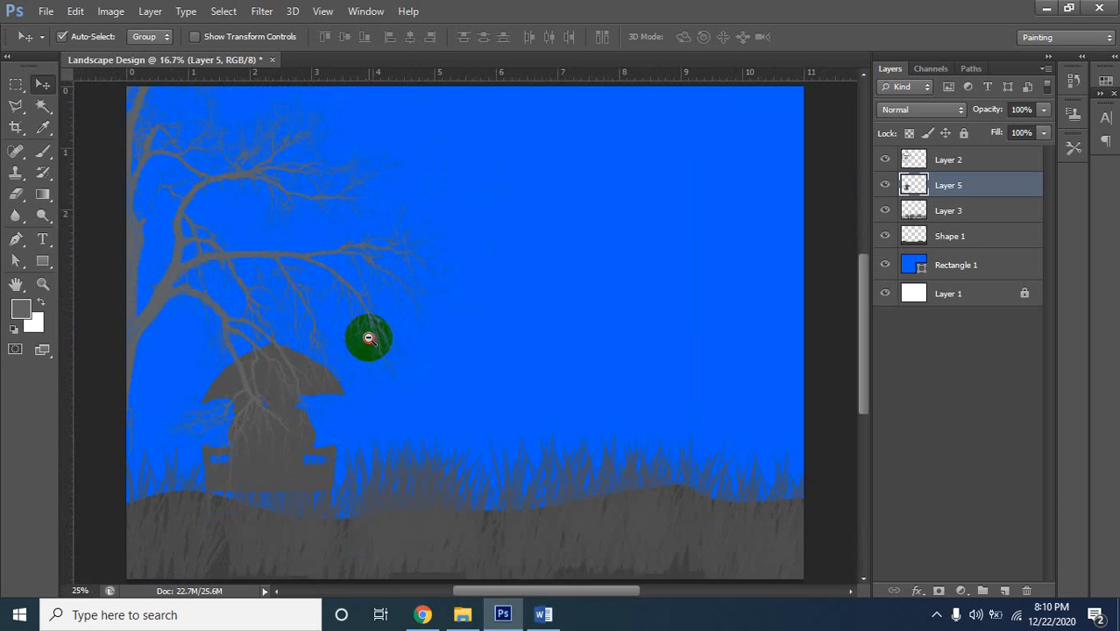
left_click(368, 337, "alt")
left_click(675, 338, "alt")
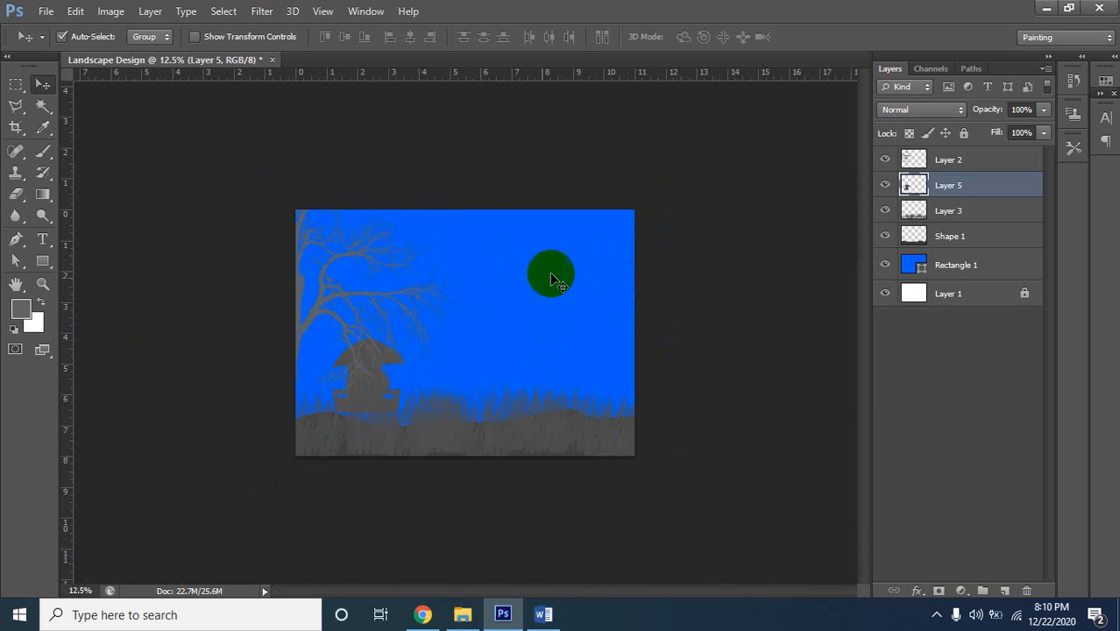
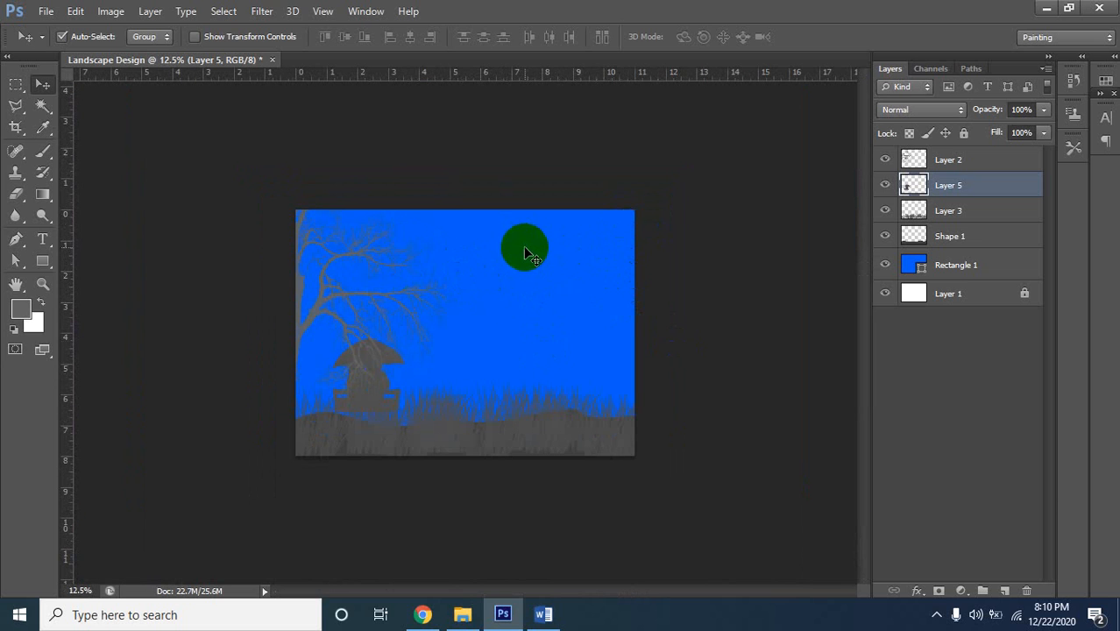
left_click(46, 11)
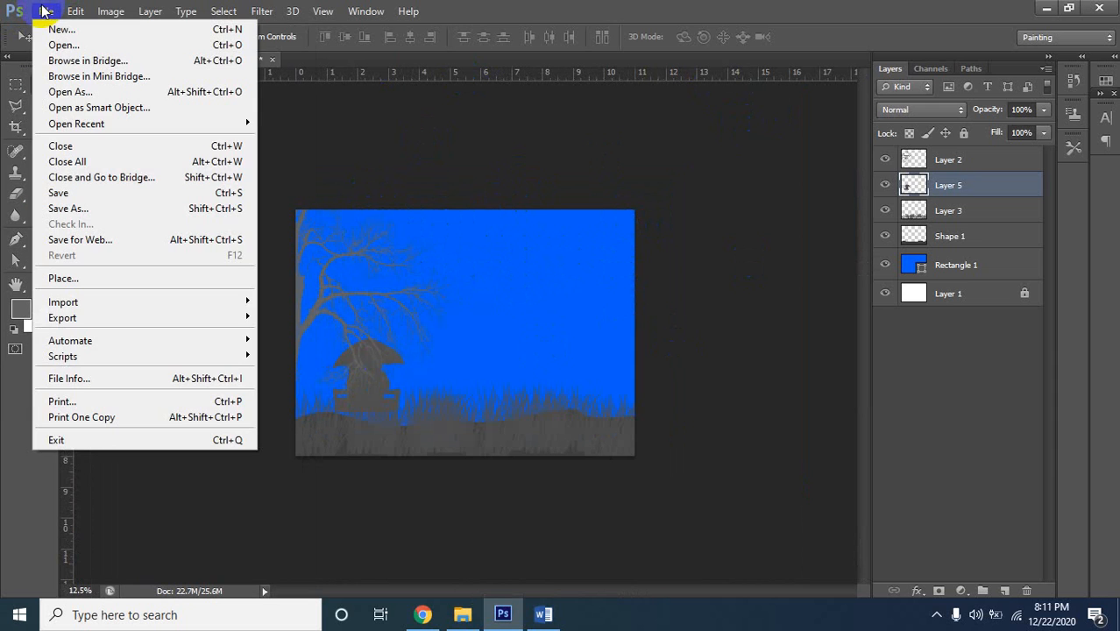
mouse_move(110, 11)
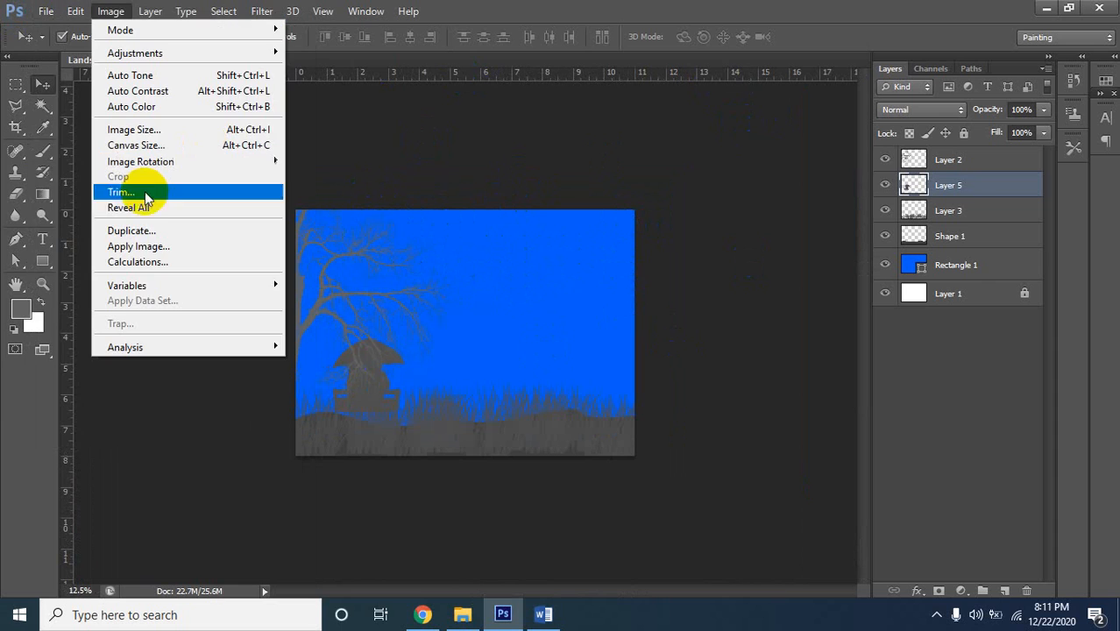
Switch to the Brush tool, try the 3283 px and 3201 px branching brushes, and choose the 2991 px lightning-like brush
left_click(44, 154)
left_click(43, 154)
left_click(44, 154)
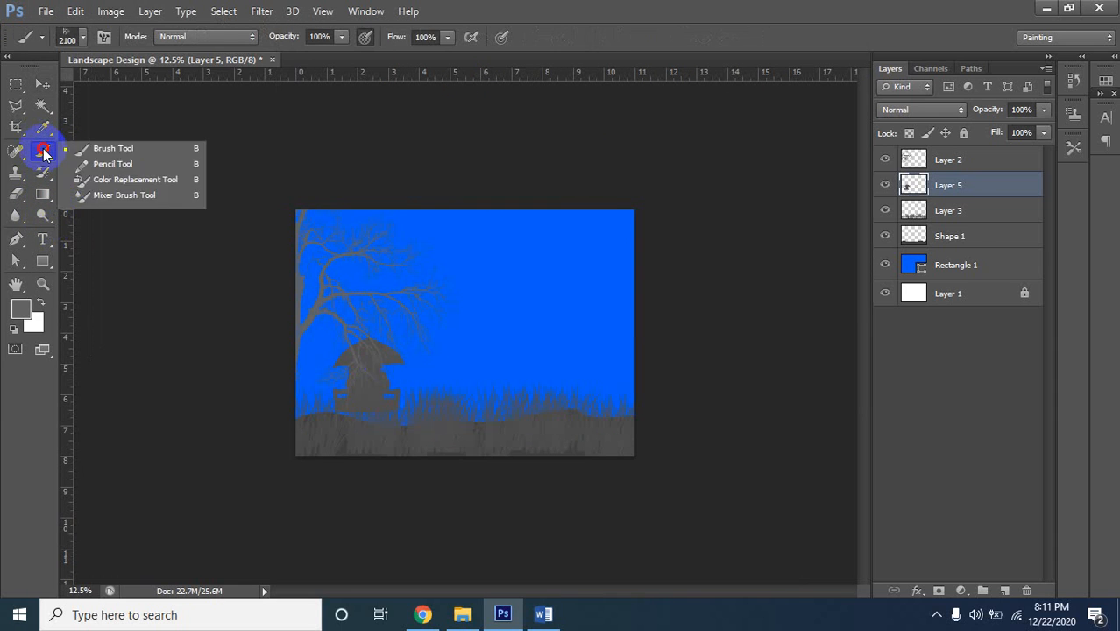
left_click(96, 146)
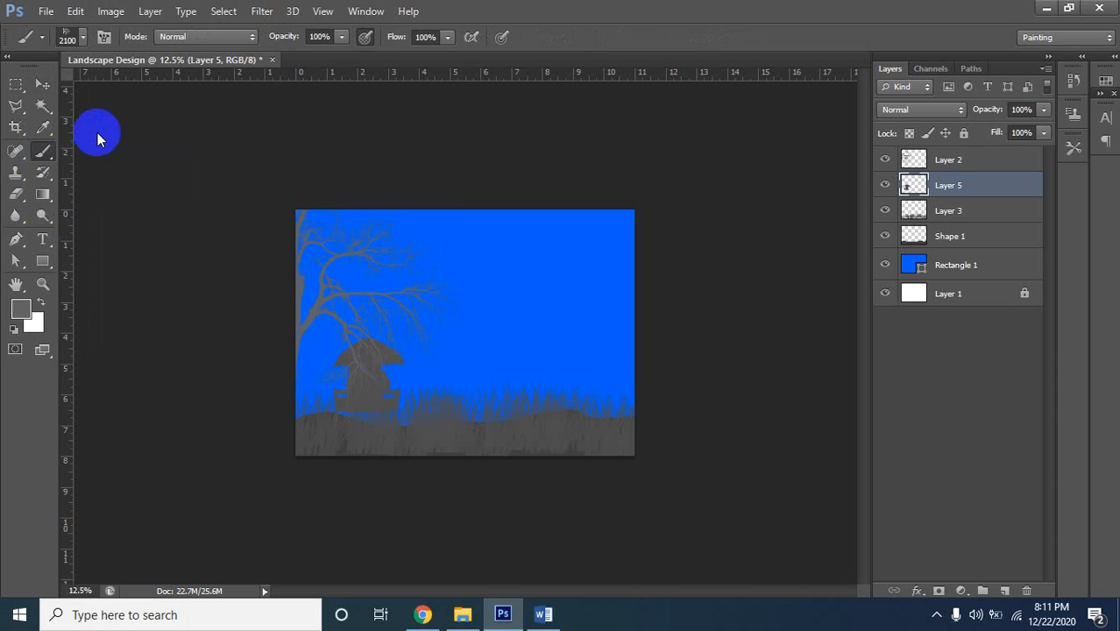
left_click(85, 37)
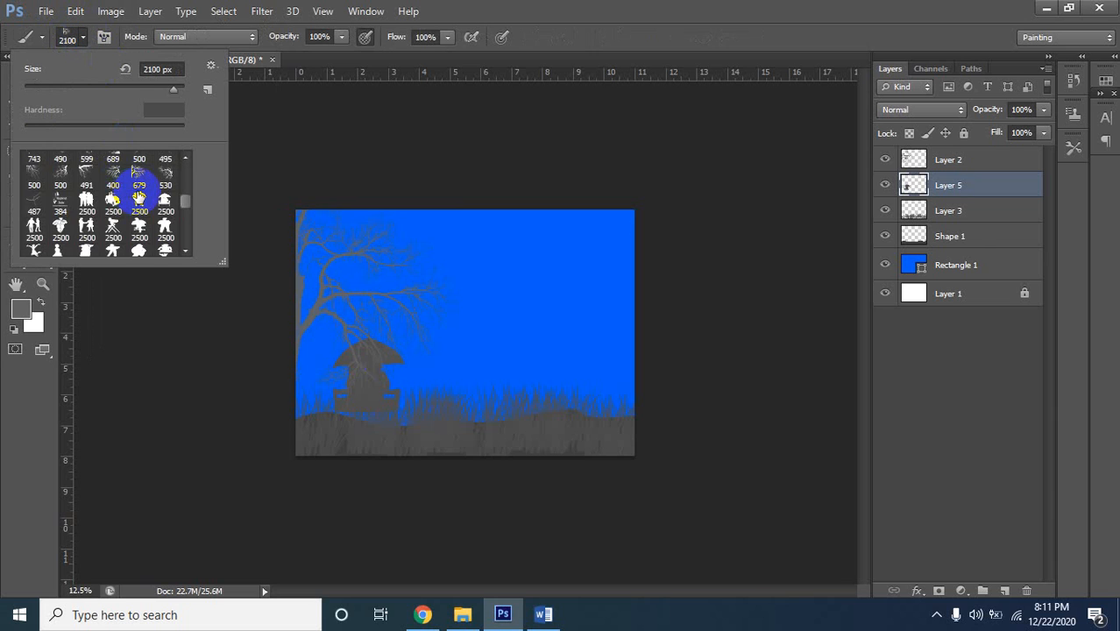
scroll(96, 213, "down", 8)
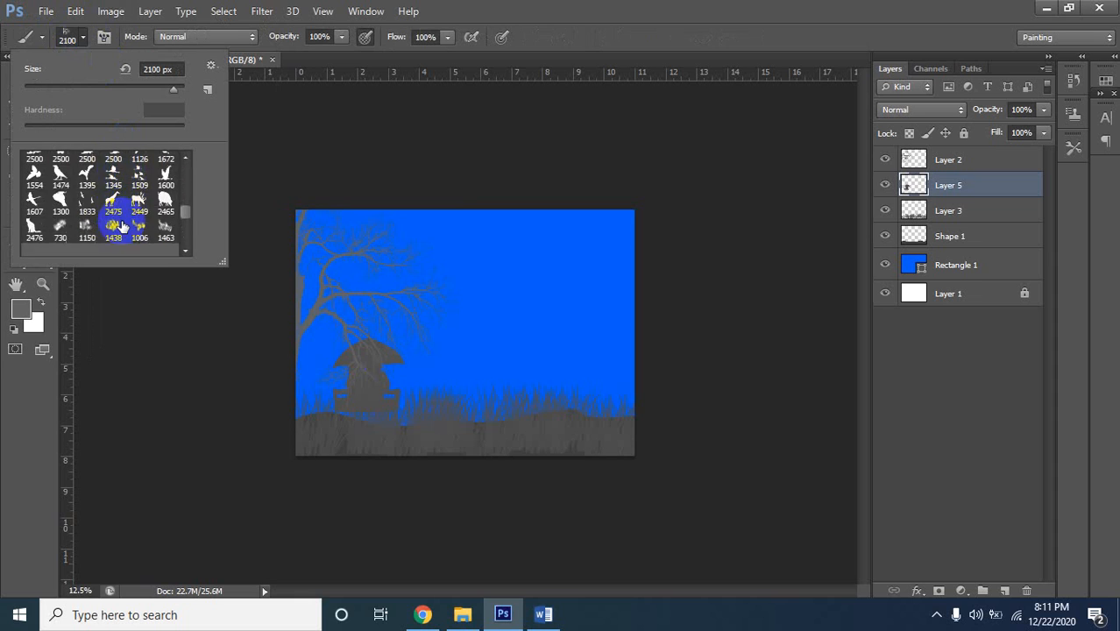
scroll(126, 227, "down", 6)
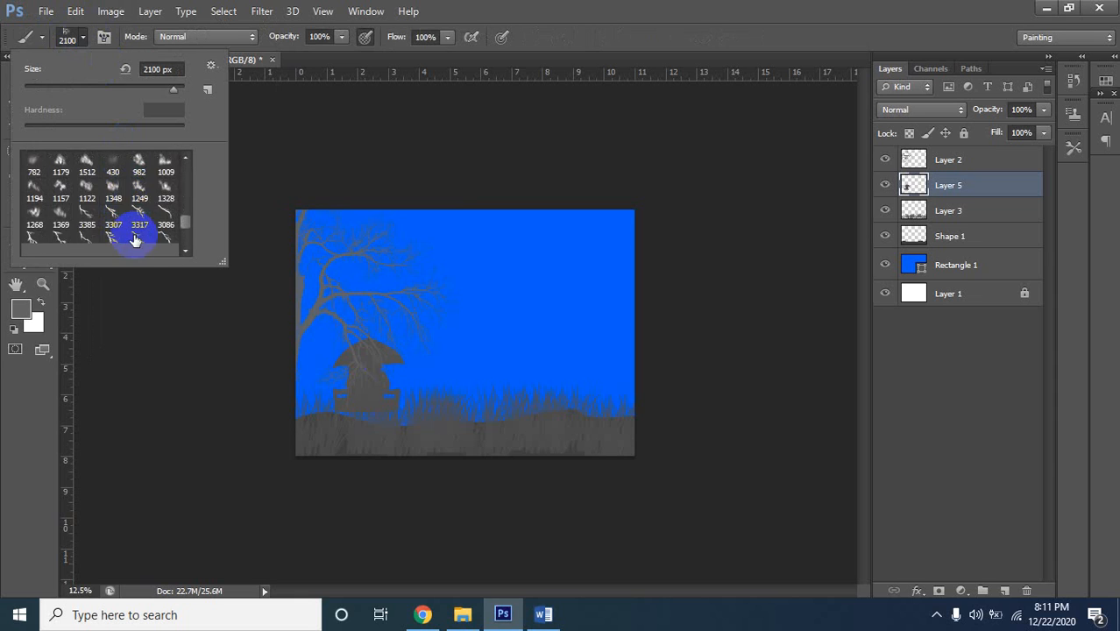
scroll(136, 241, "down", 10)
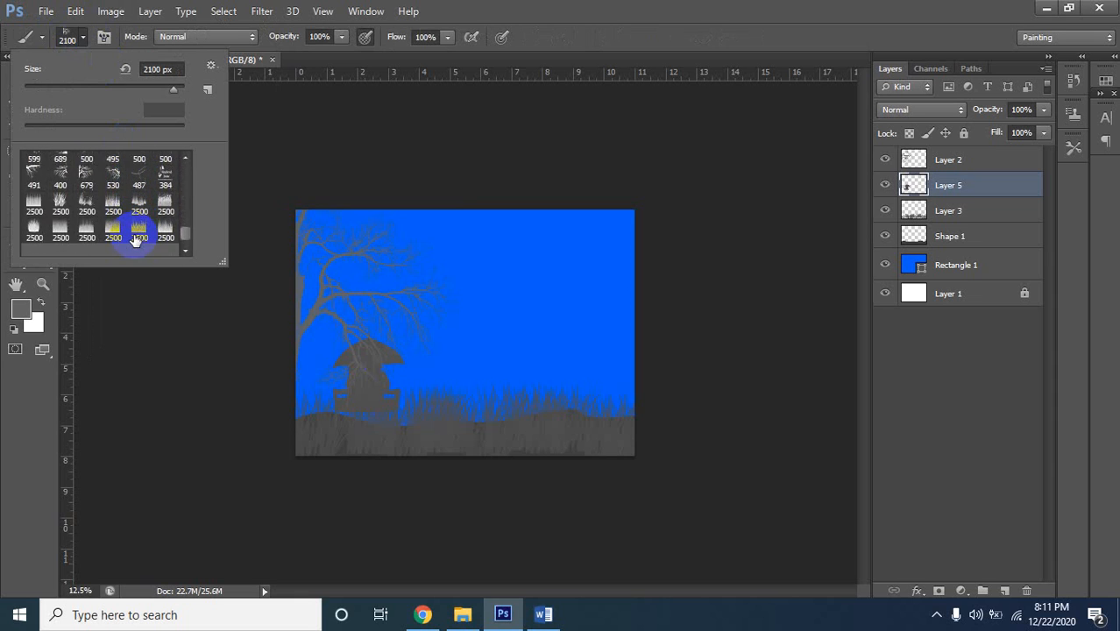
scroll(114, 212, "up", 3)
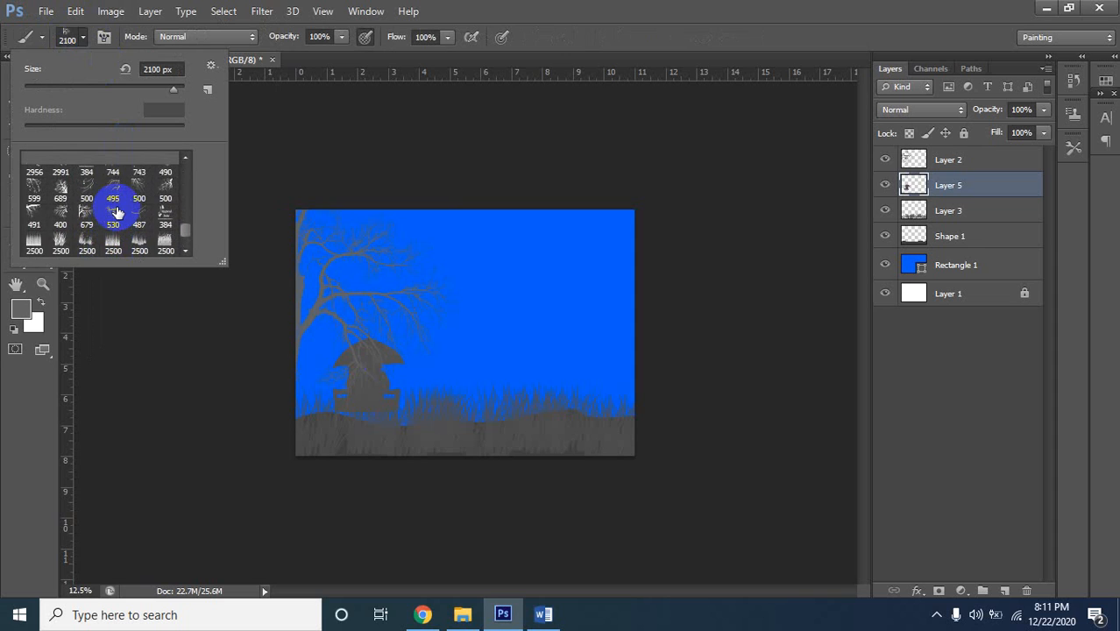
scroll(114, 212, "up", 1)
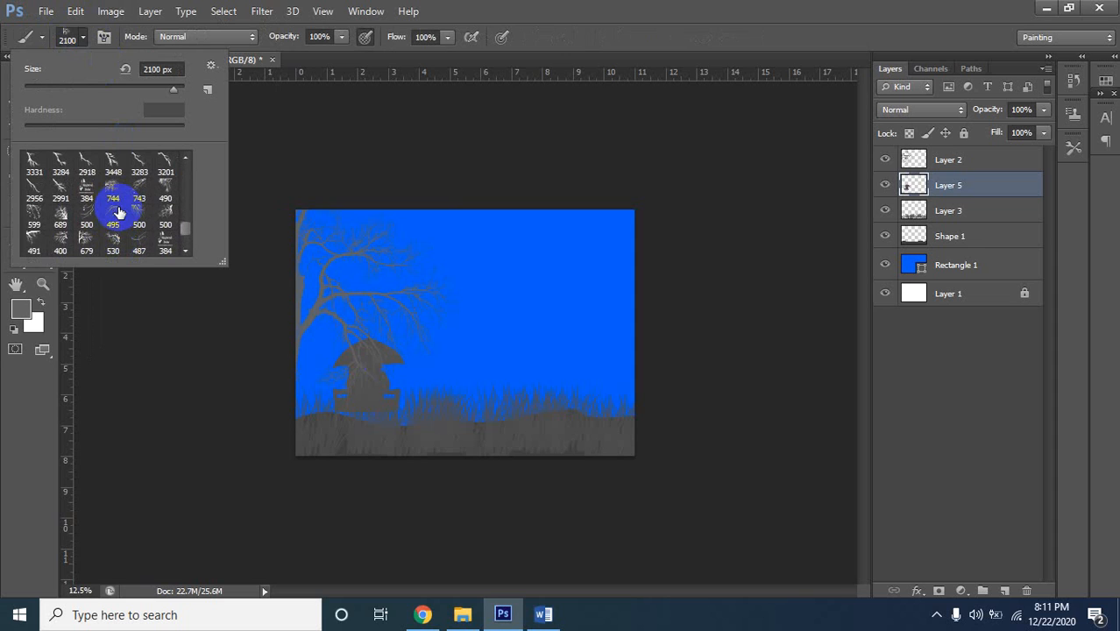
left_click(135, 161)
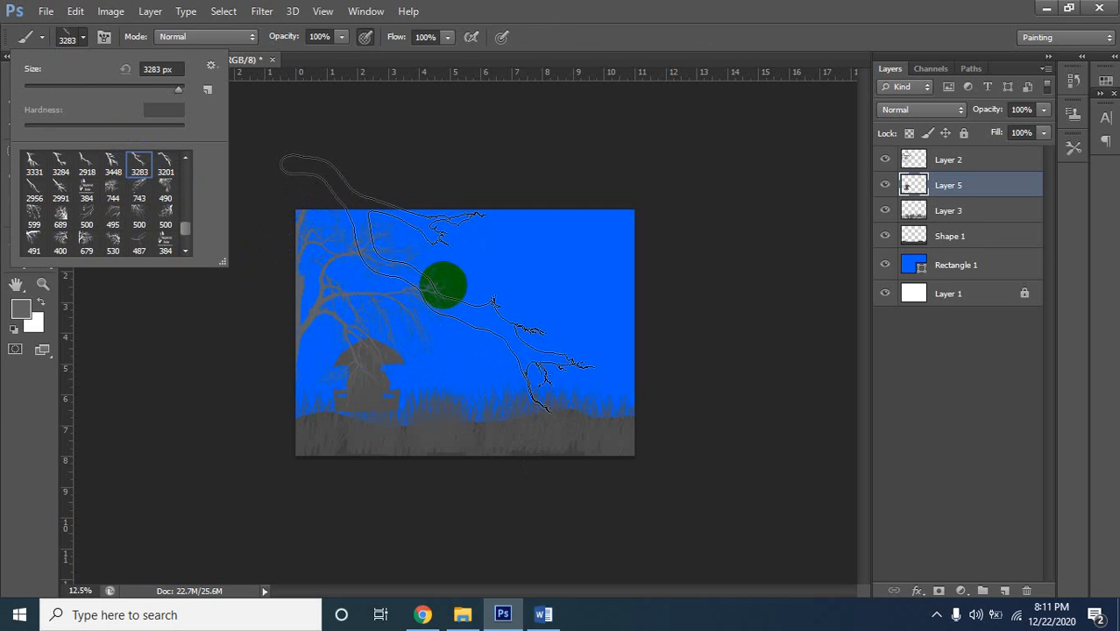
left_click(163, 161)
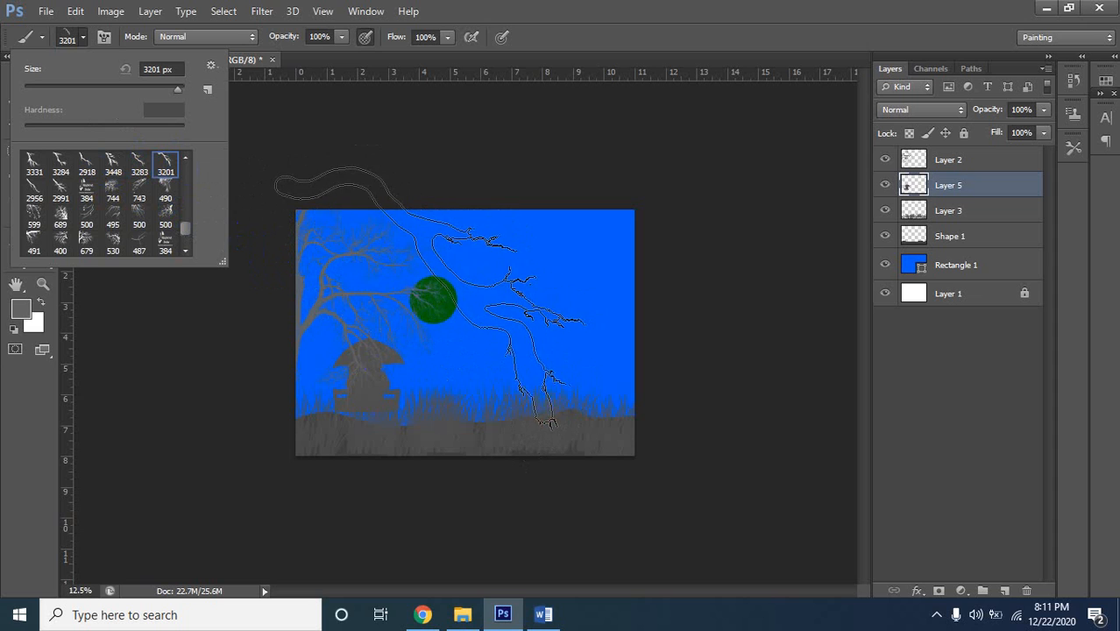
left_click(59, 188)
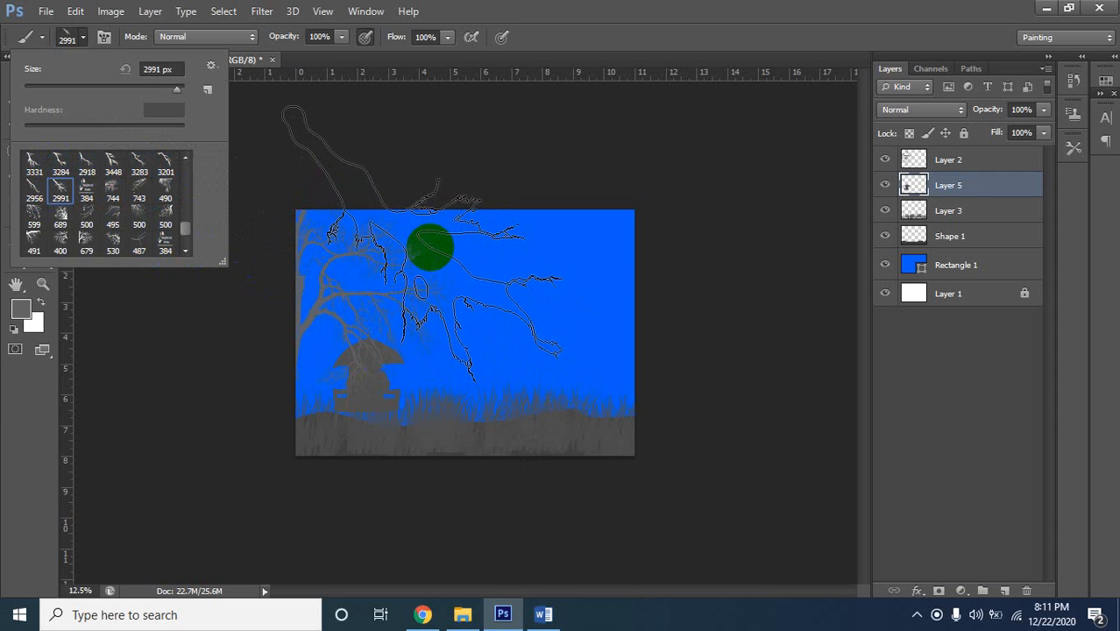
Add a new empty layer directly above the tree's Layer 2
left_click(462, 275, "alt")
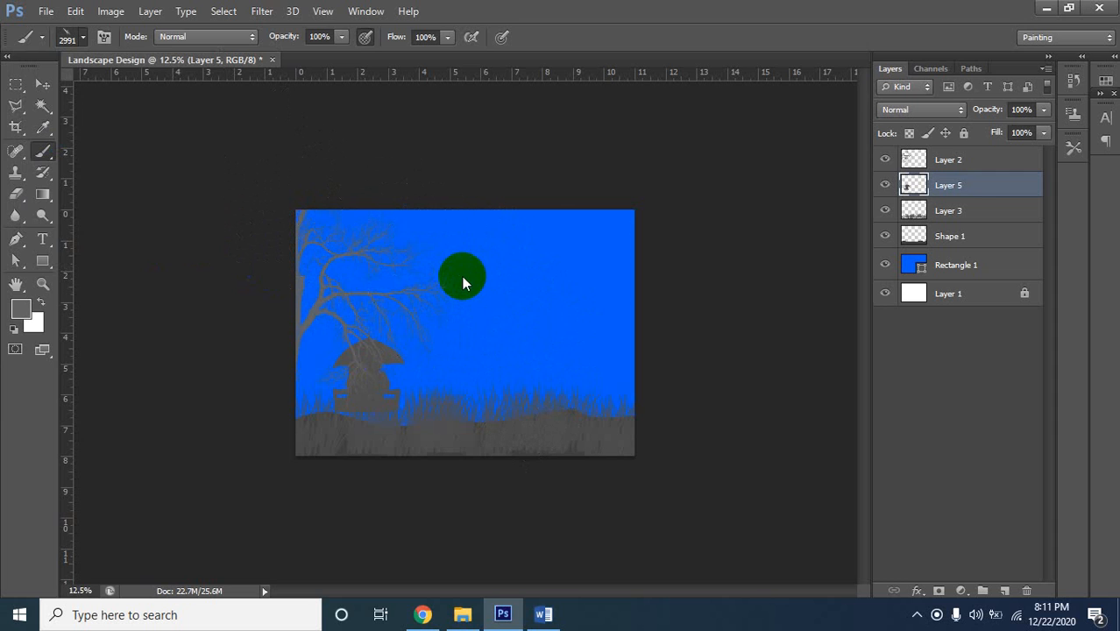
left_click(391, 262, "alt")
left_click(407, 266, "ctrl")
left_click(395, 272, "ctrl")
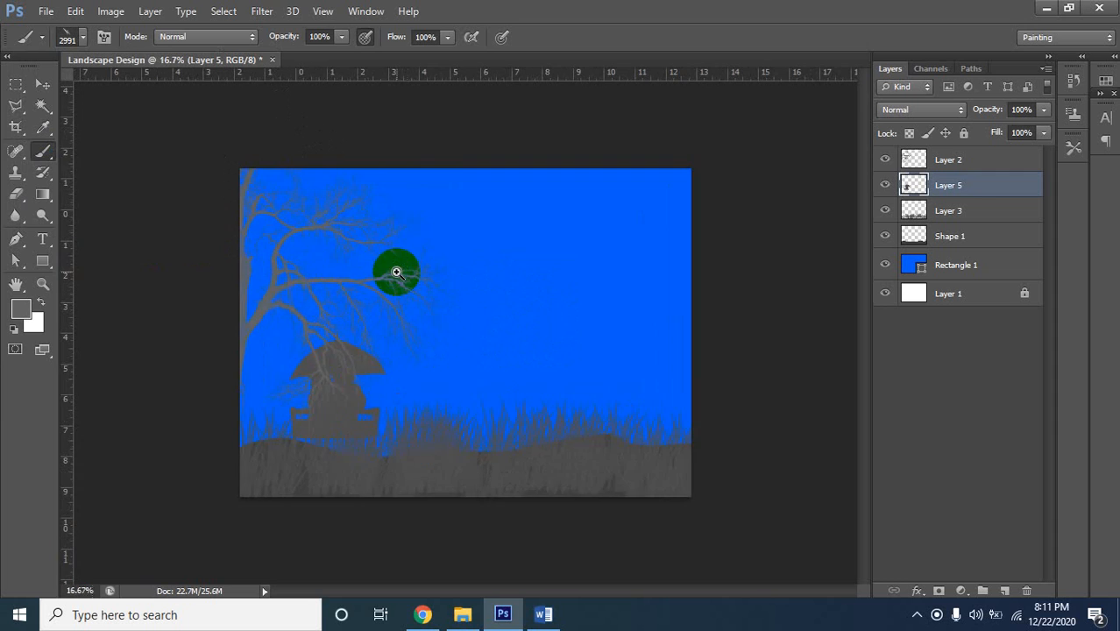
left_click(387, 265, "ctrl")
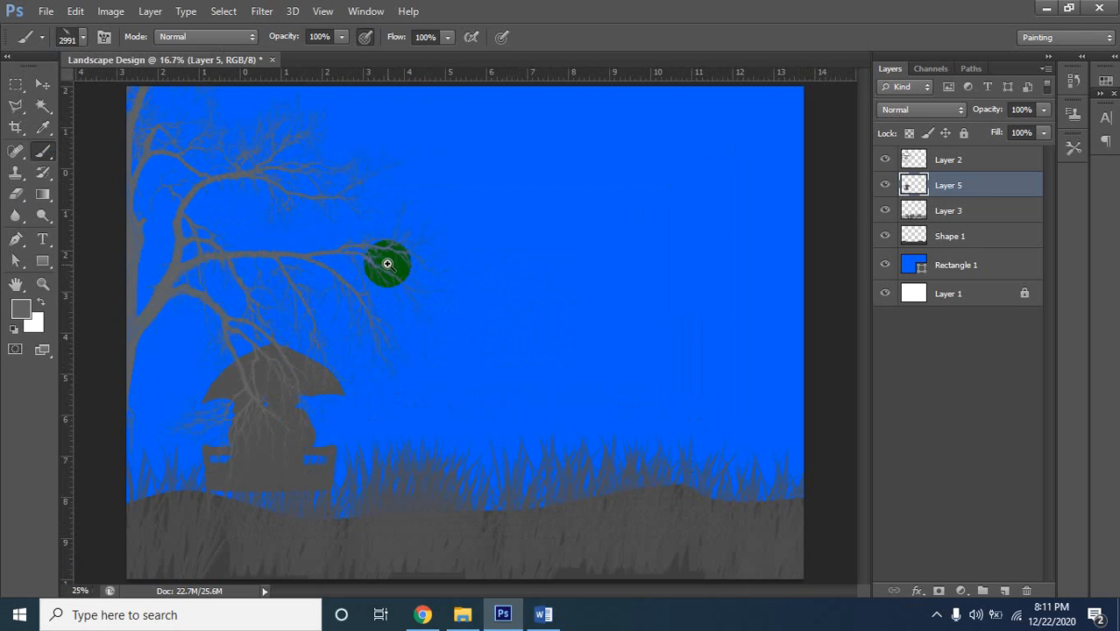
left_click(945, 163)
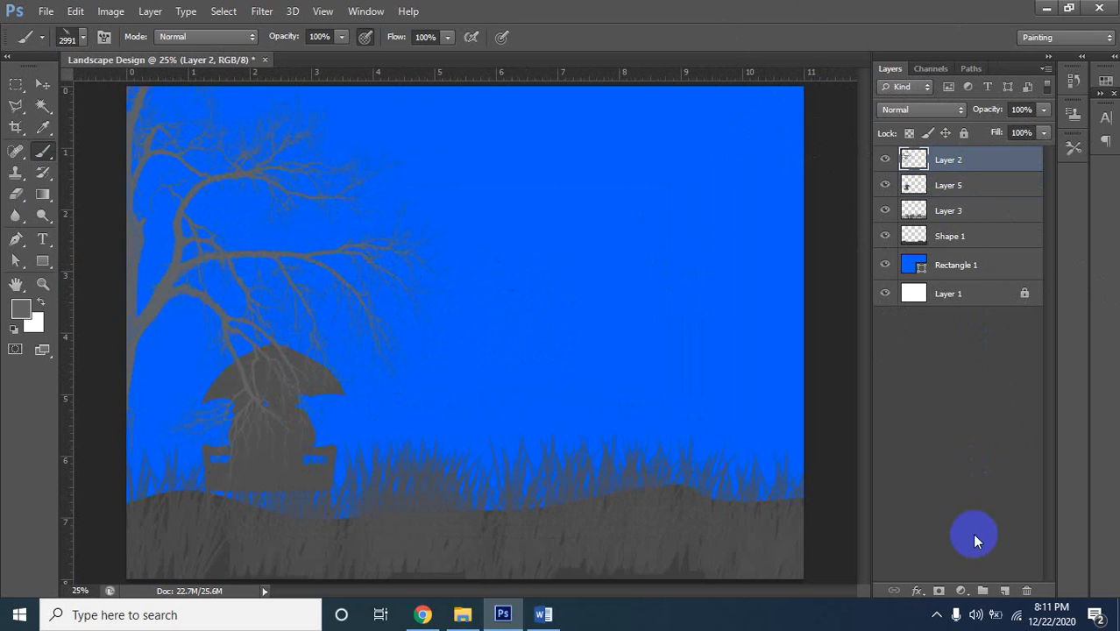
left_click(1006, 592)
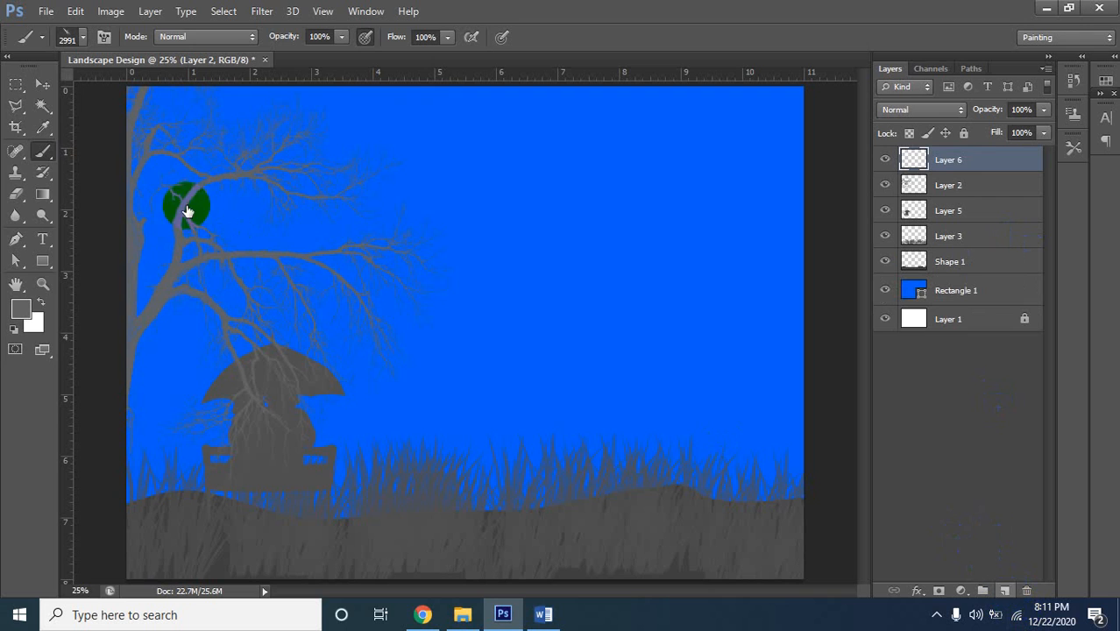
Set the foreground colour to white for painting on the new layer
left_click(26, 307)
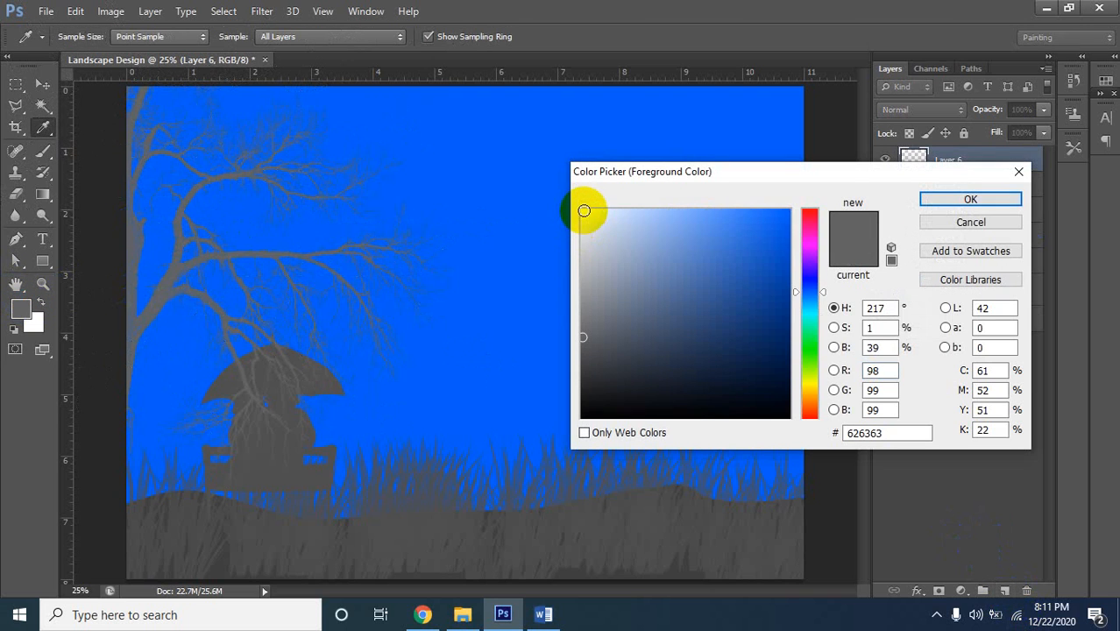
left_click(584, 210)
left_click(938, 203)
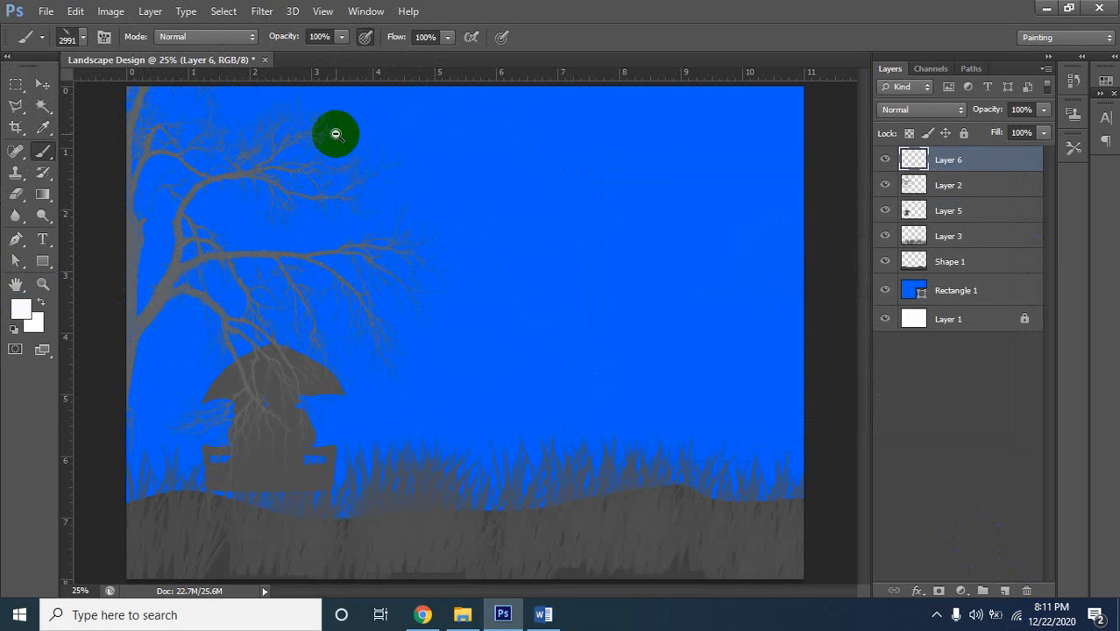
Reduce the lightning brush to 1200 px and stamp one white bolt from the canvas's top edge over the tree's upper branches
key("ctrl+minus")
key("bracketleft")
key("bracketleft")
key("bracketleft")
key("bracketleft")
key("bracketleft")
key("bracketleft")
key("bracketleft")
key("bracketleft")
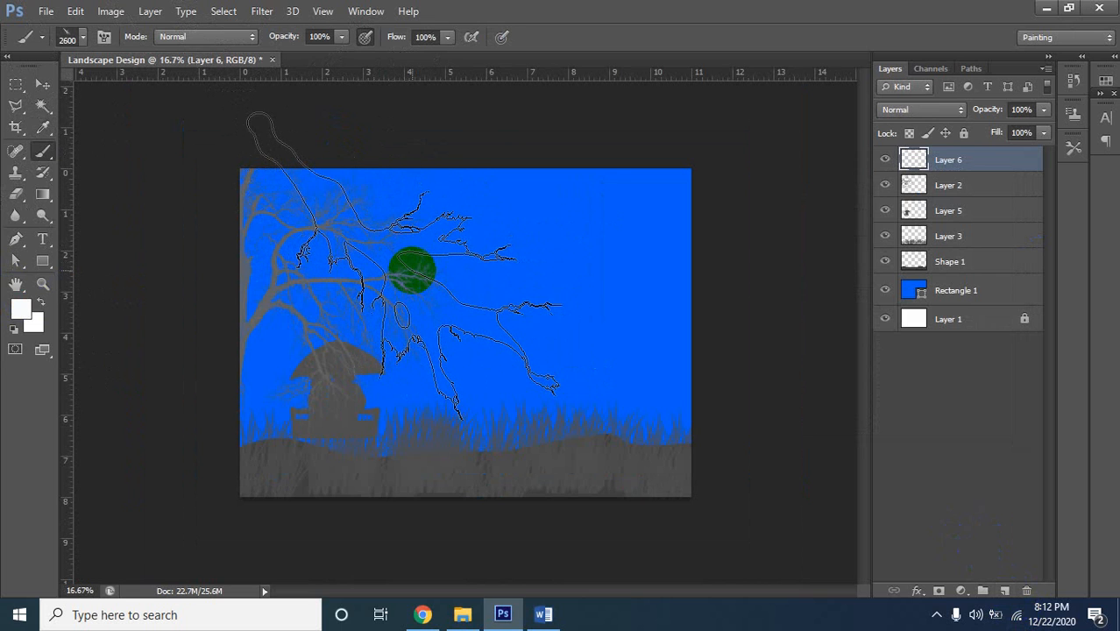
key("bracketleft")
key("bracketleft")
key("bracketleft")
key("bracketleft")
key("bracketleft")
key("bracketleft")
key("bracketleft")
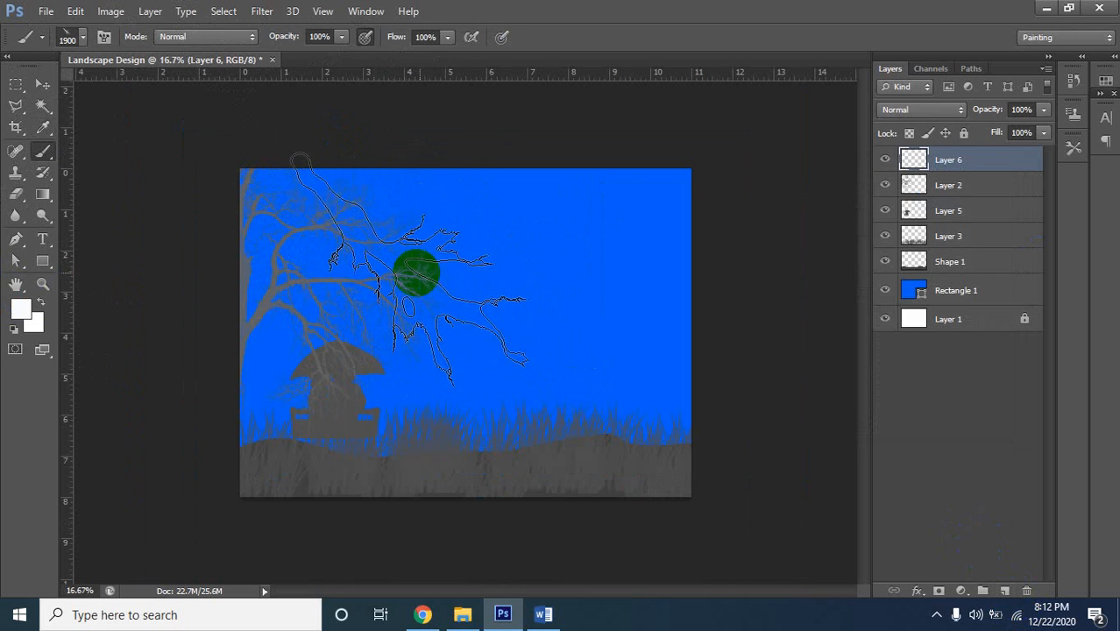
key("bracketleft")
key("bracketleft")
key("bracketleft")
key("bracketleft")
key("bracketleft")
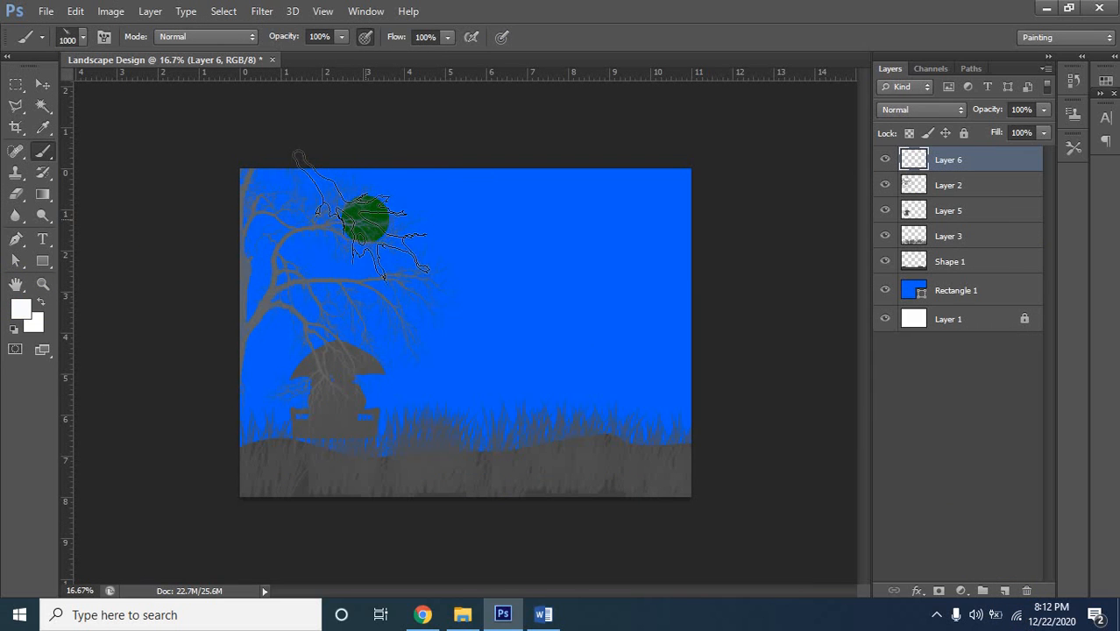
left_click(369, 219)
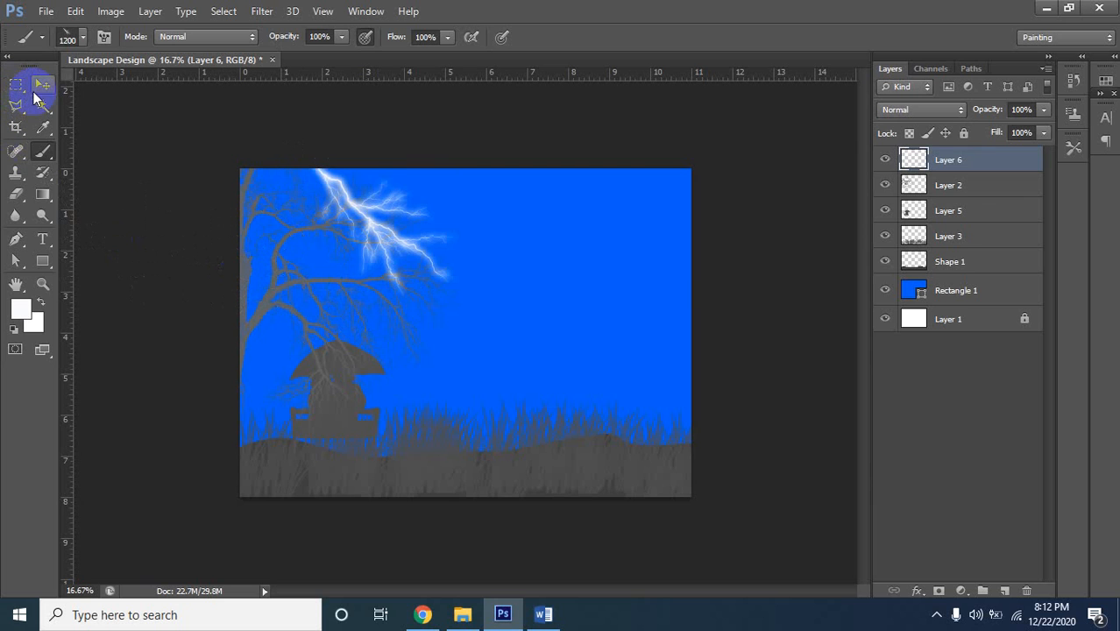
Place the lightning's Layer 6 directly beneath the tree's Layer 2 in the layer order
left_click(47, 87)
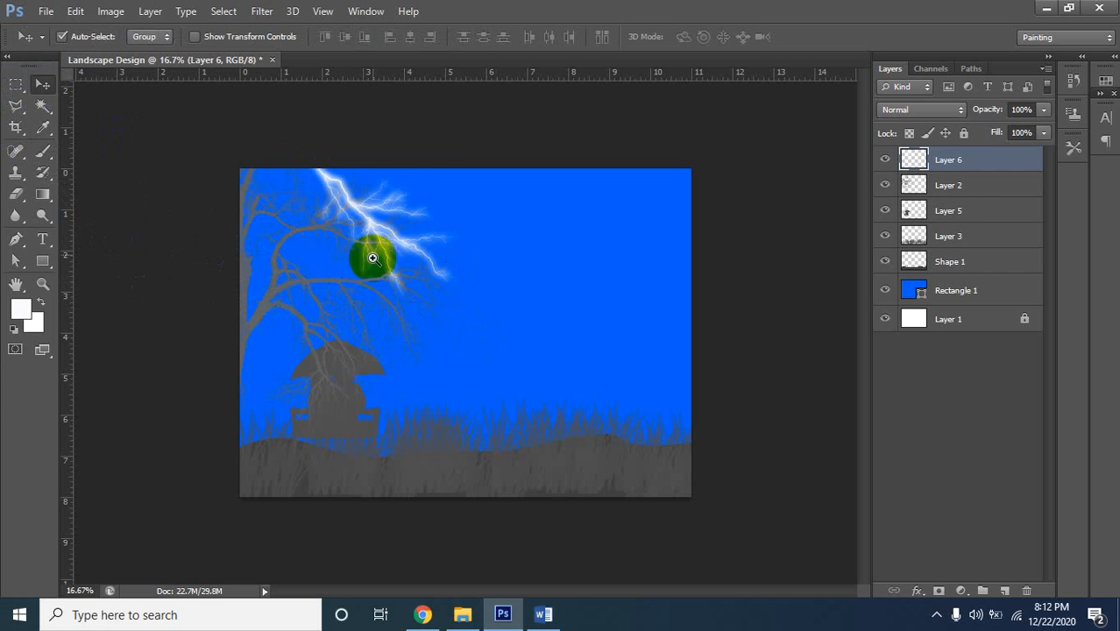
left_click(366, 225, "ctrl")
left_click(349, 211, "ctrl")
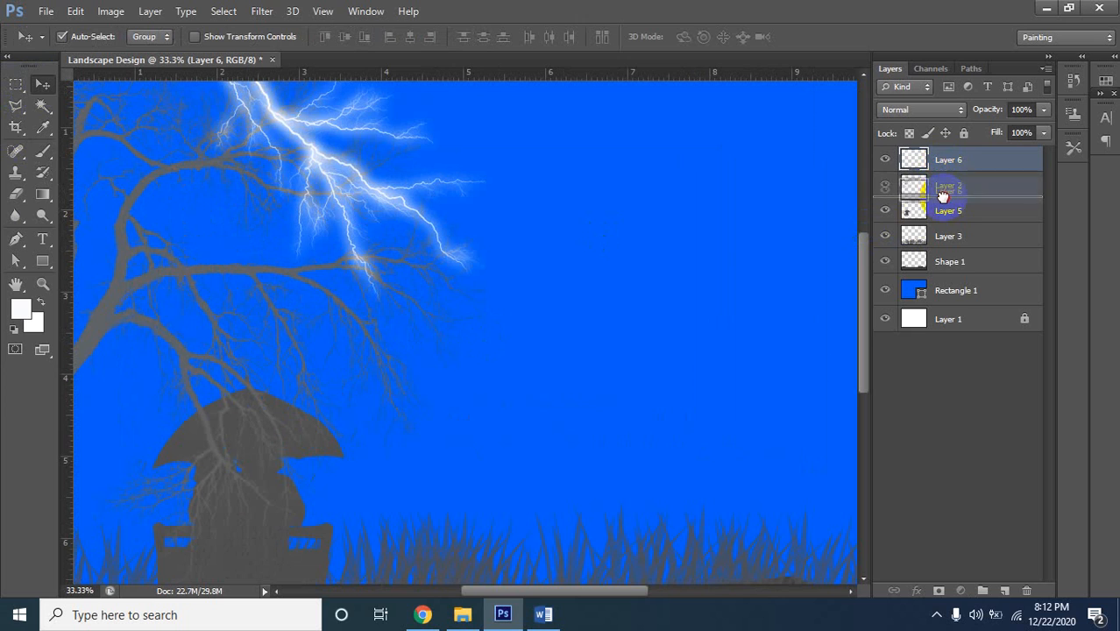
left_click_drag(942, 196, 944, 202)
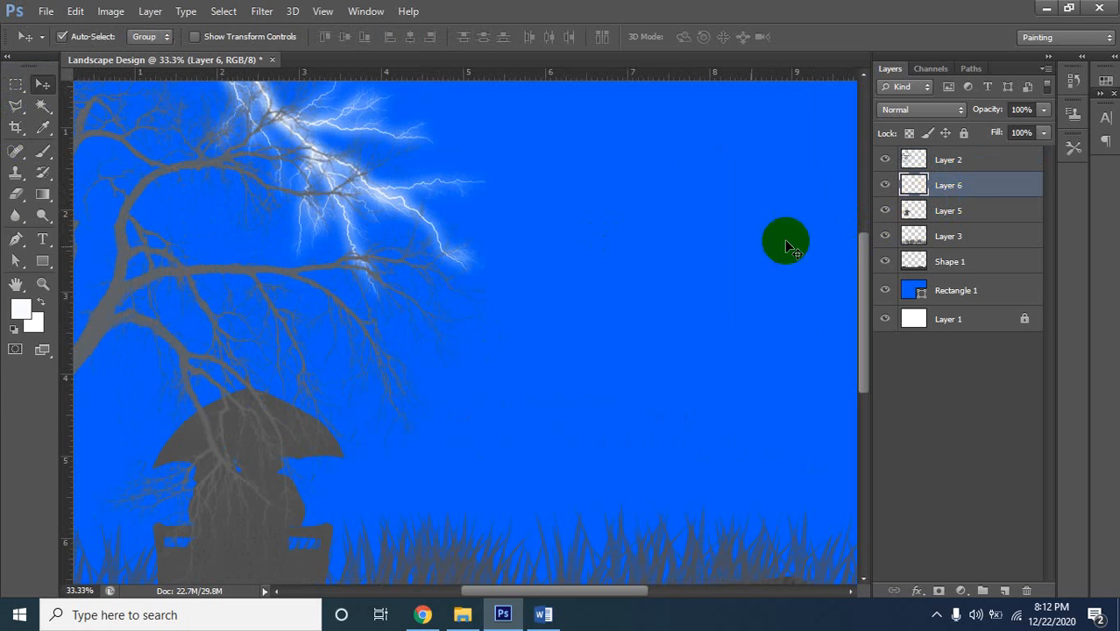
left_click(293, 233, "ctrl+alt")
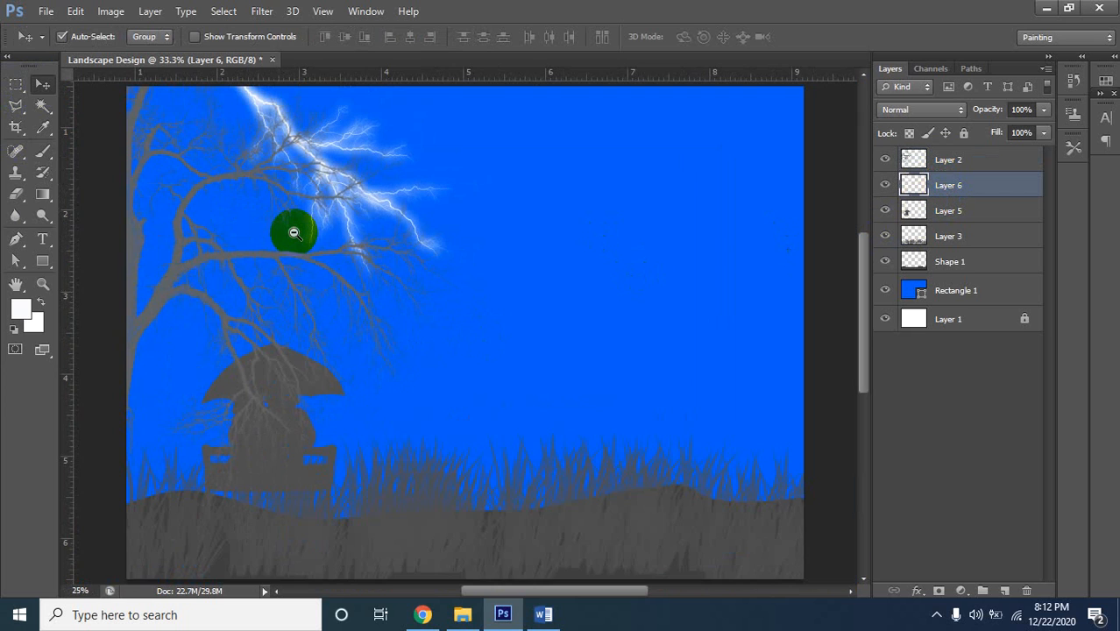
left_click(293, 240, "ctrl+alt")
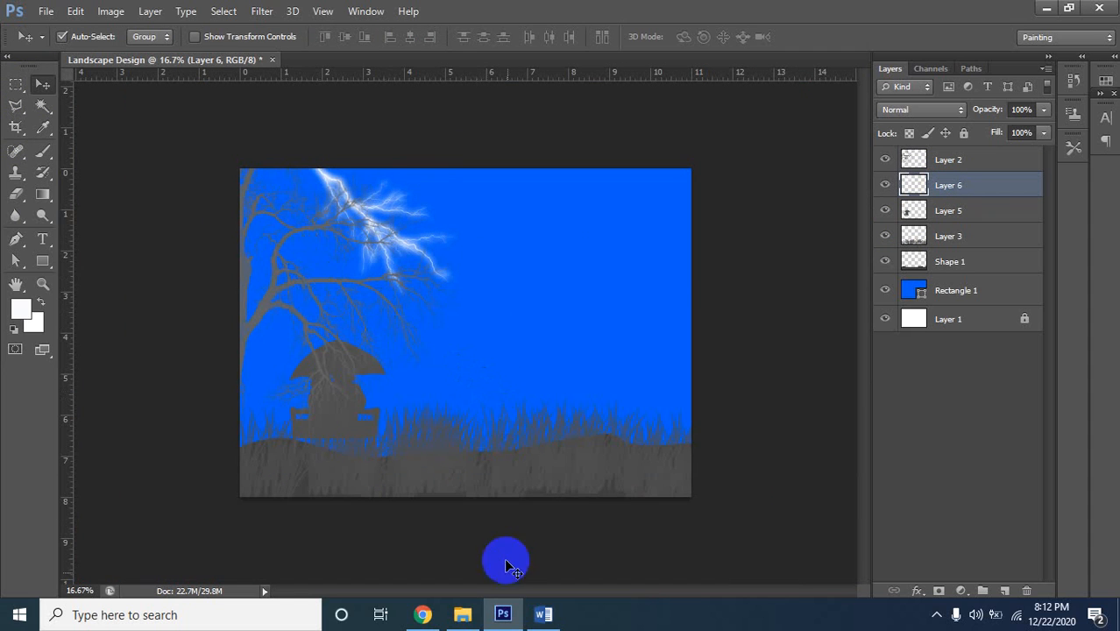
Move the lightning bolt right into the open sky beside the tree, with its origin at the canvas's top edge
mouse_move(427, 618)
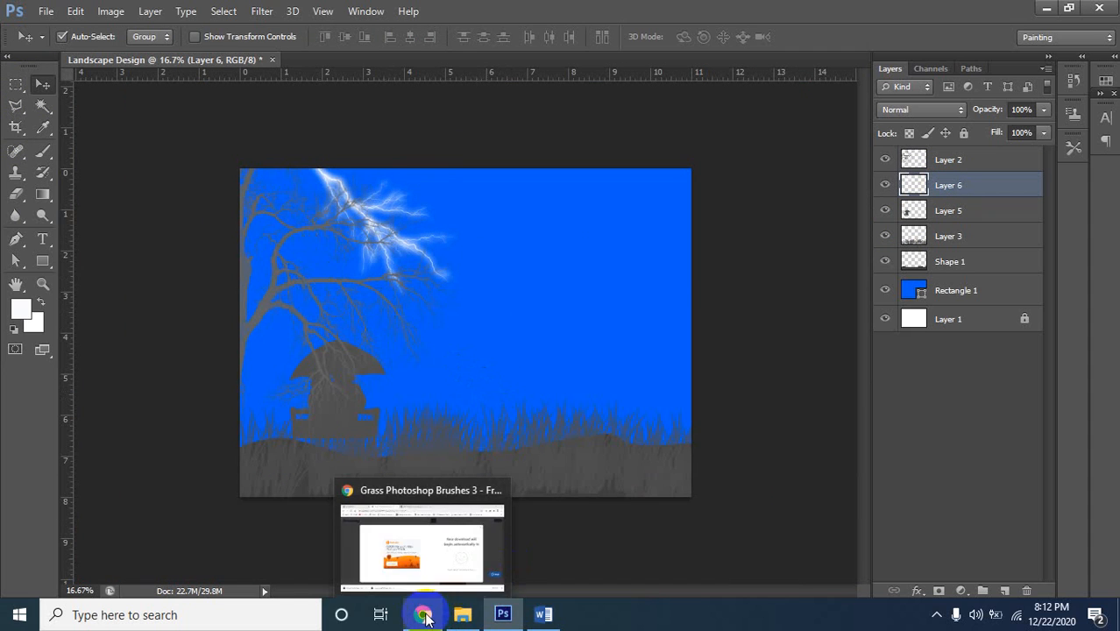
left_click_drag(361, 235, 365, 208)
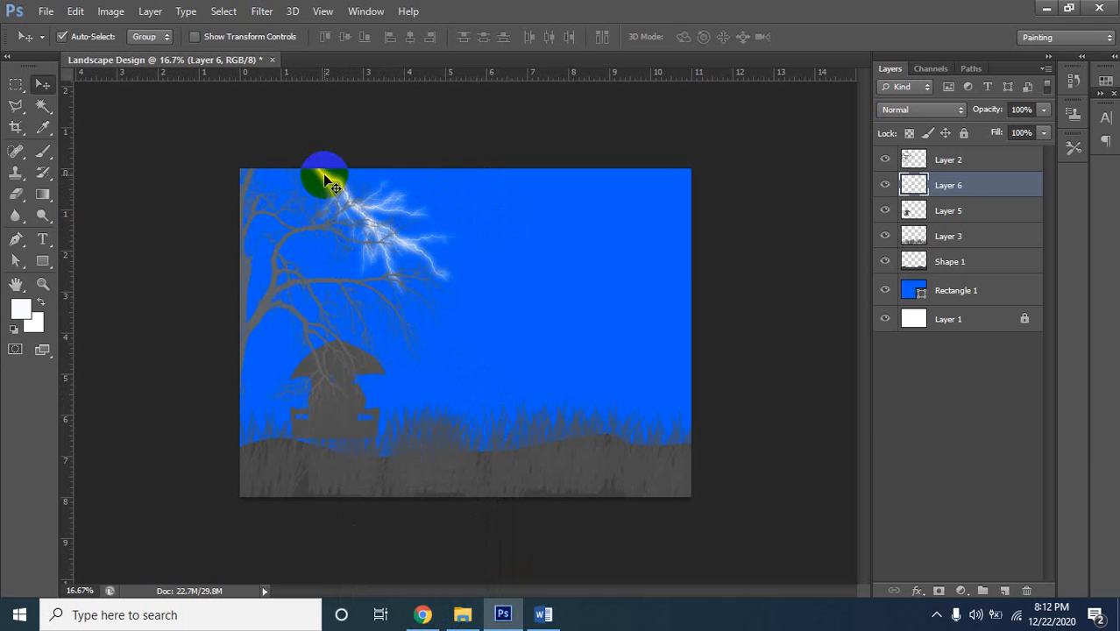
left_click_drag(323, 175, 354, 403)
left_click_drag(352, 195, 391, 177)
left_click(530, 316)
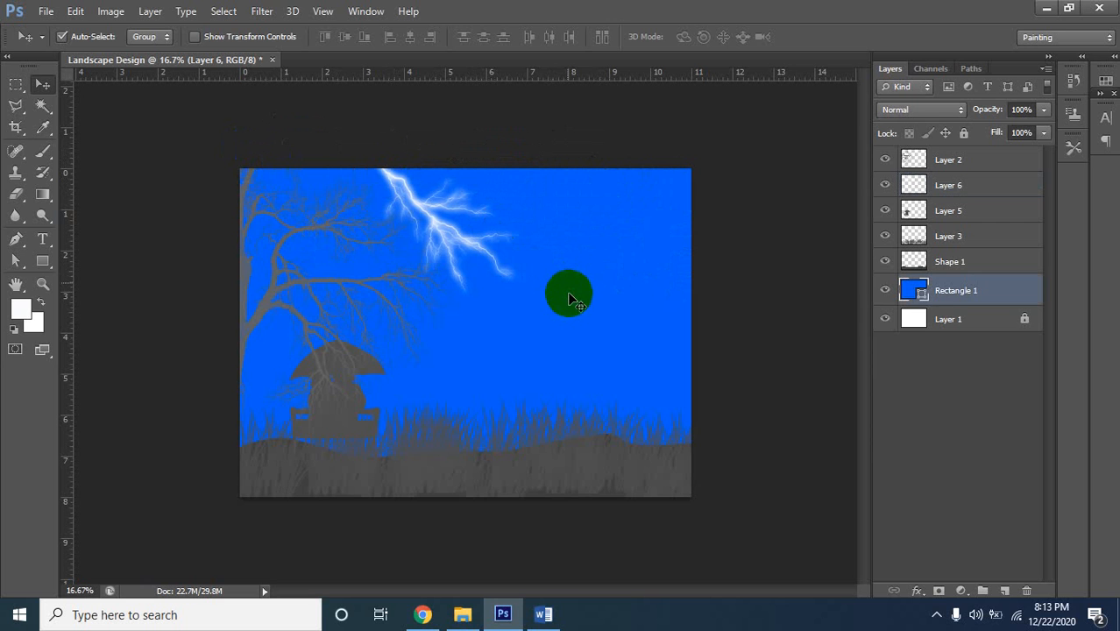
Examine the repositioned lightning close up and within the whole composition
left_click(426, 175)
left_click(425, 168)
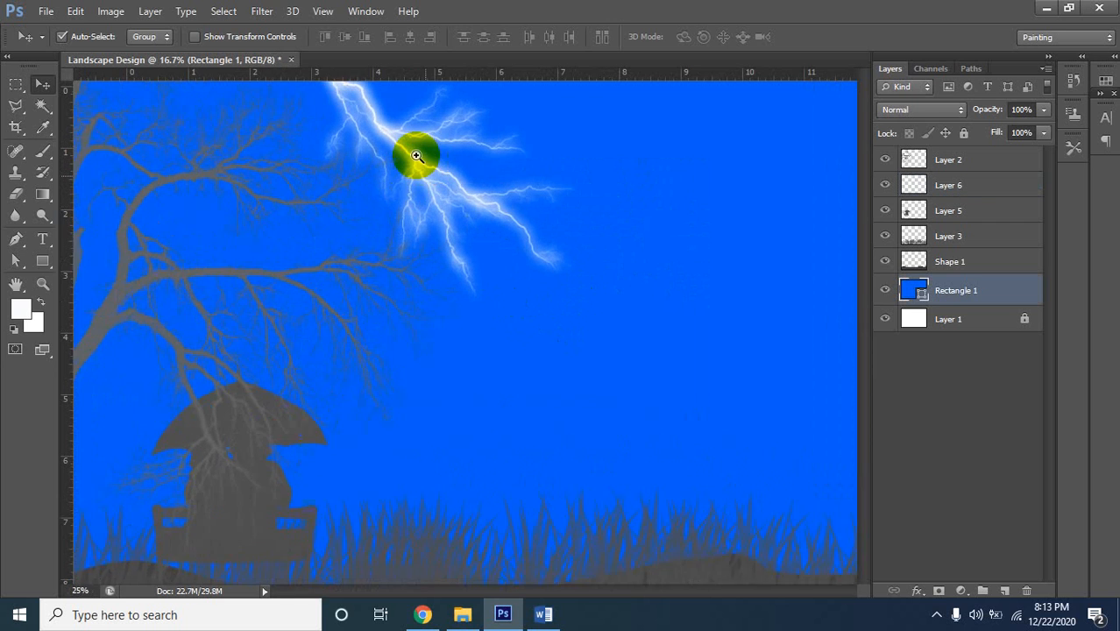
left_click(423, 156)
left_click(424, 156)
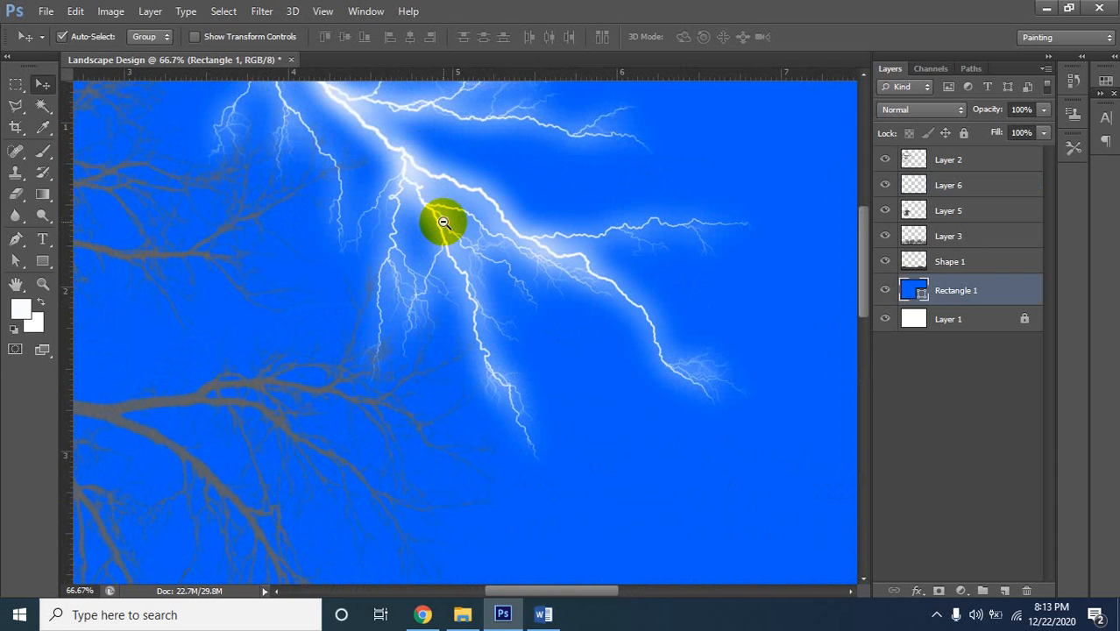
left_click(442, 222, "alt")
left_click(458, 247, "alt")
left_click(483, 290, "alt")
left_click(485, 290, "alt")
left_click(542, 225)
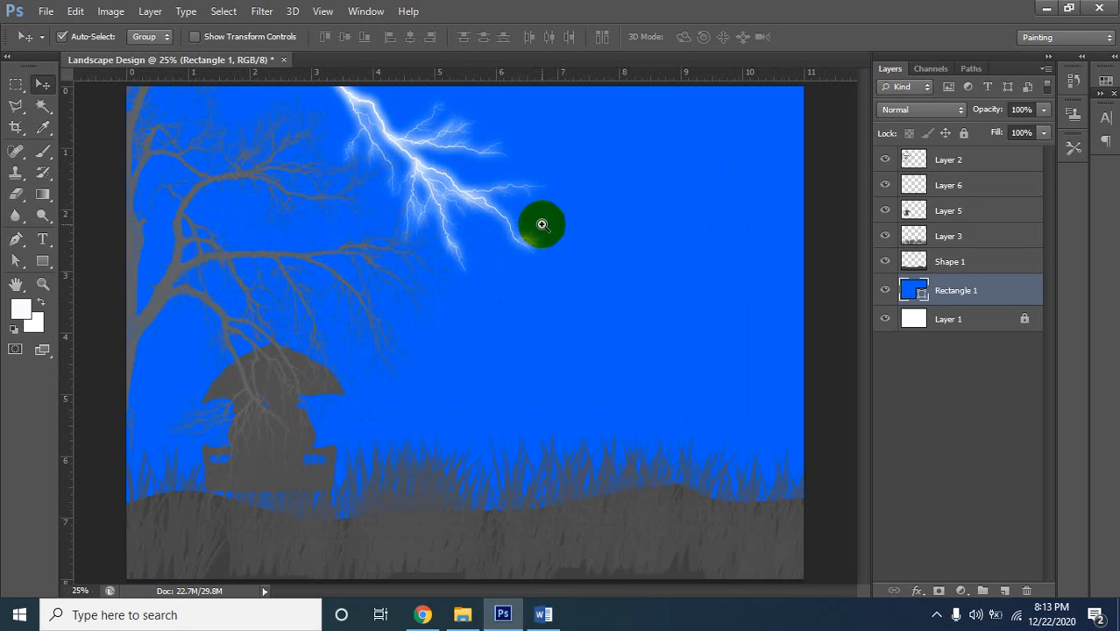
left_click(539, 225, "alt")
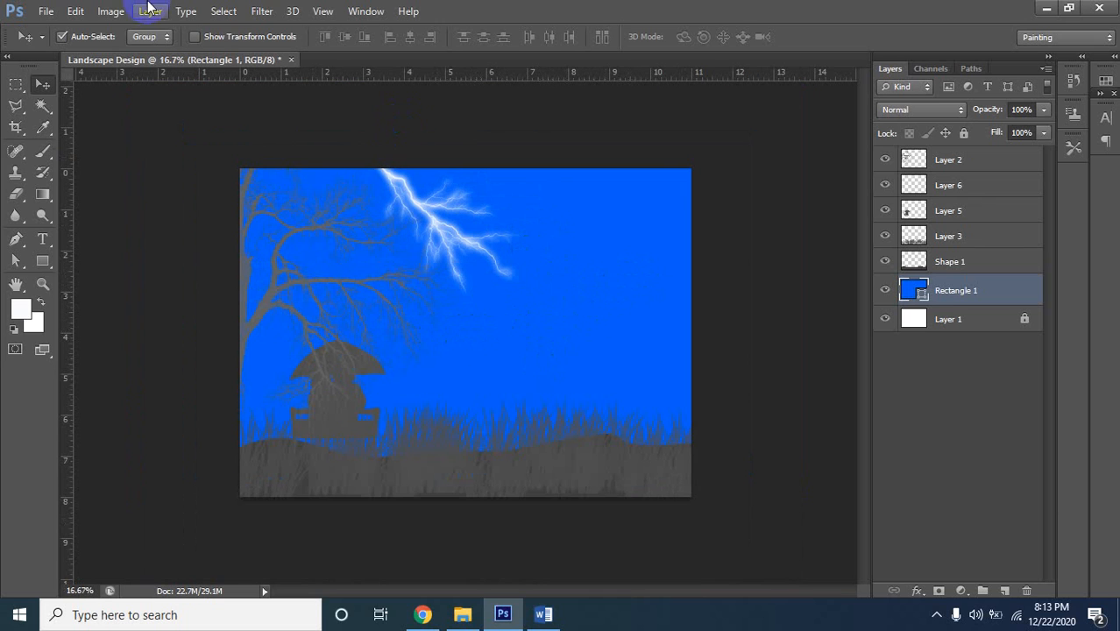
left_click(44, 11)
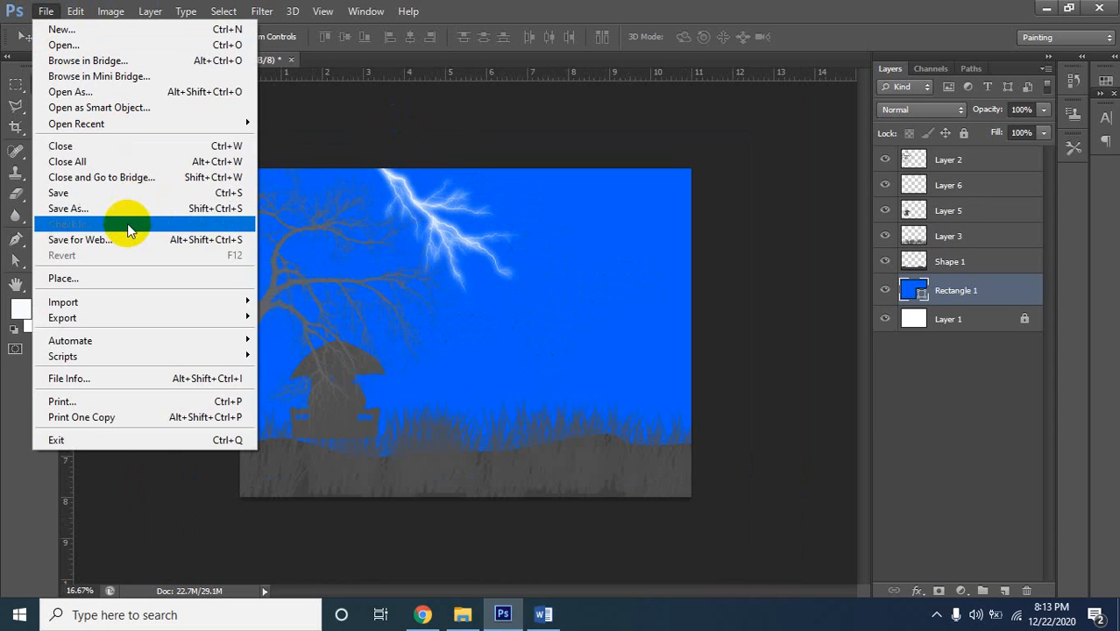
left_click(386, 132)
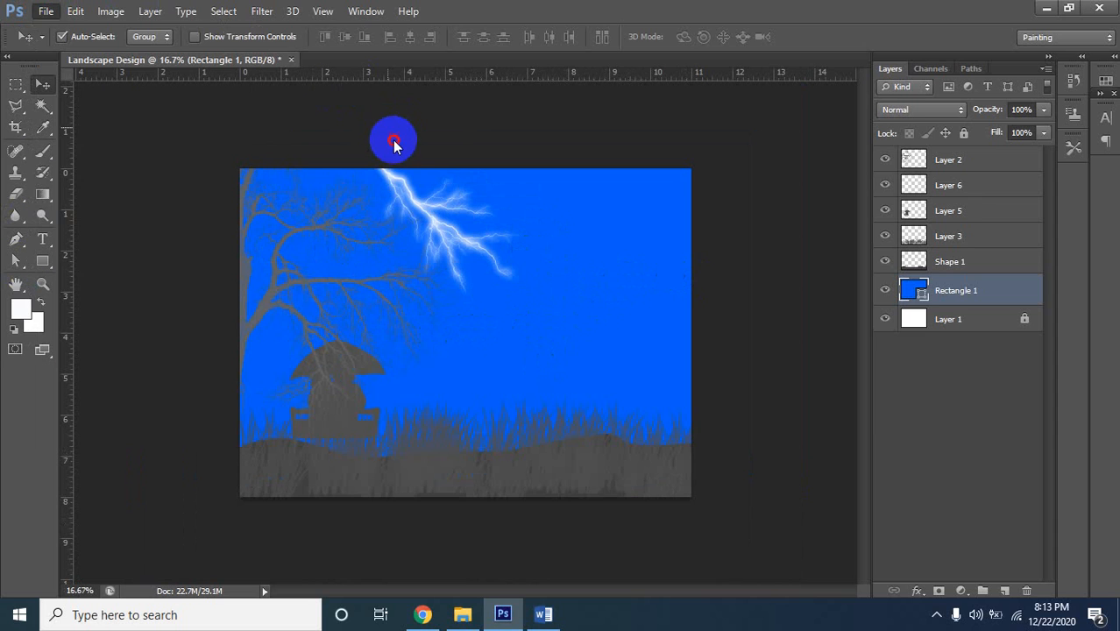
Switch to the Brush tool and choose the 1554 px flying bird brush from the presets
left_click(43, 150)
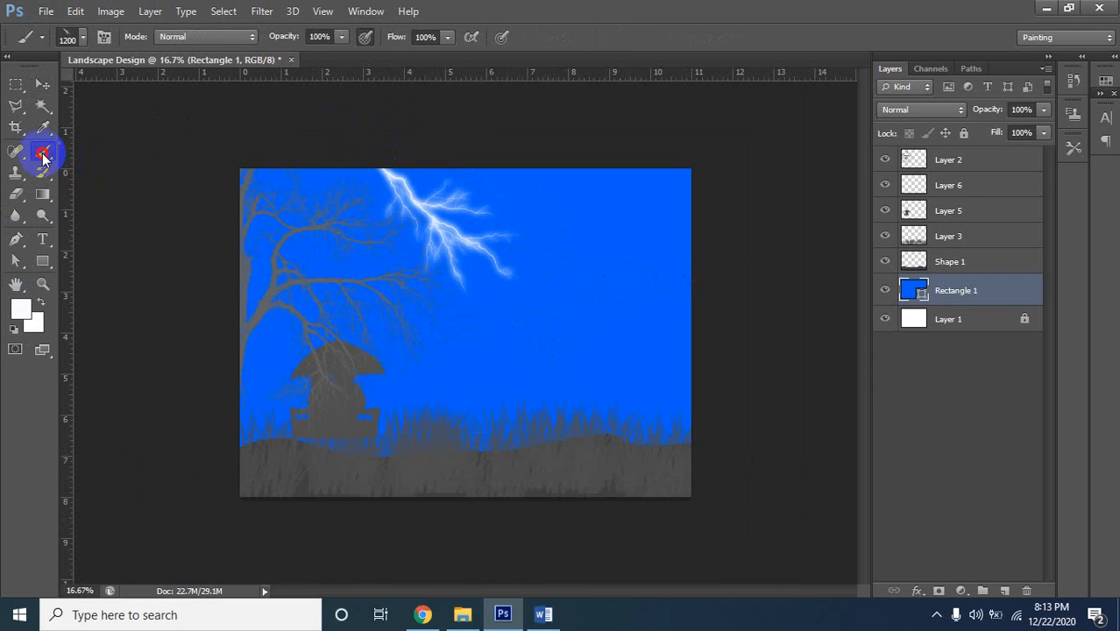
left_click(85, 39)
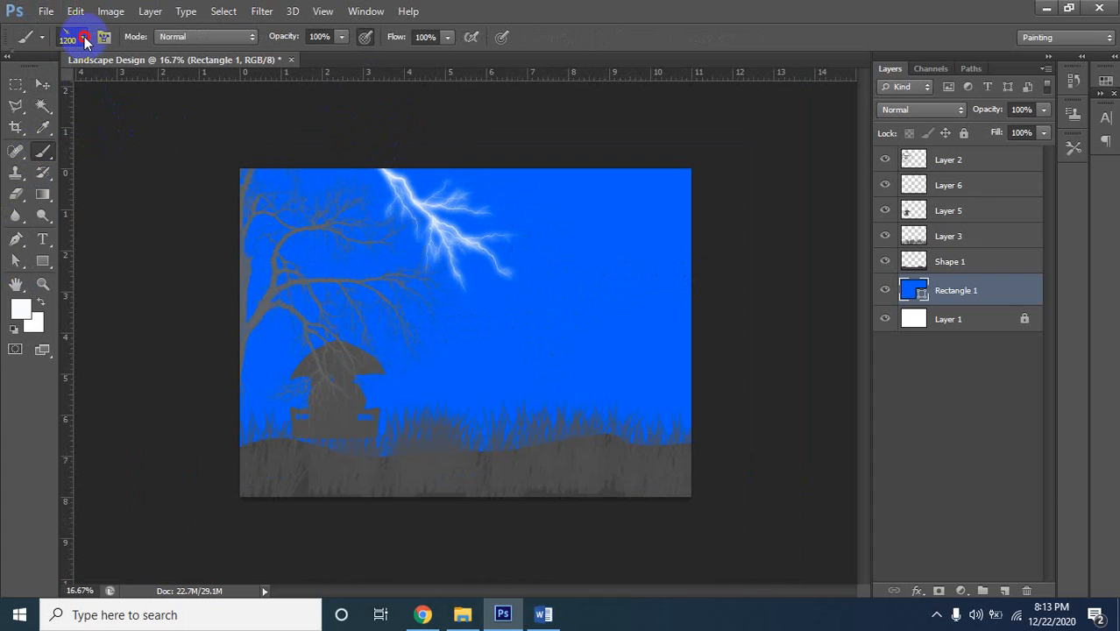
scroll(149, 215, "down", 2)
scroll(144, 218, "down", 2)
scroll(151, 218, "up", 5)
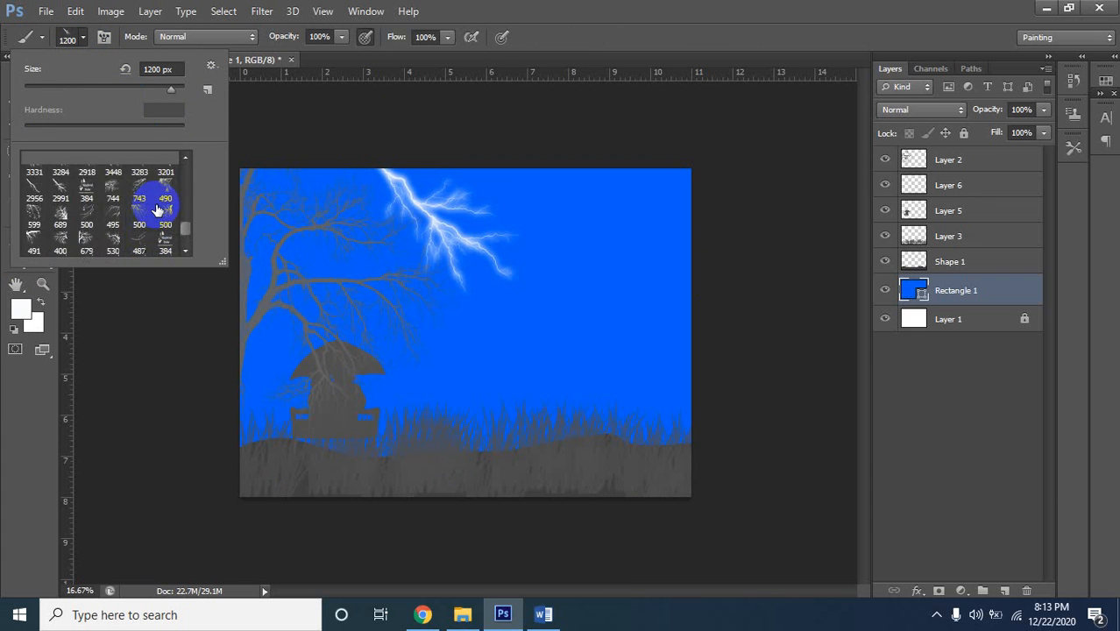
scroll(158, 208, "down", 5)
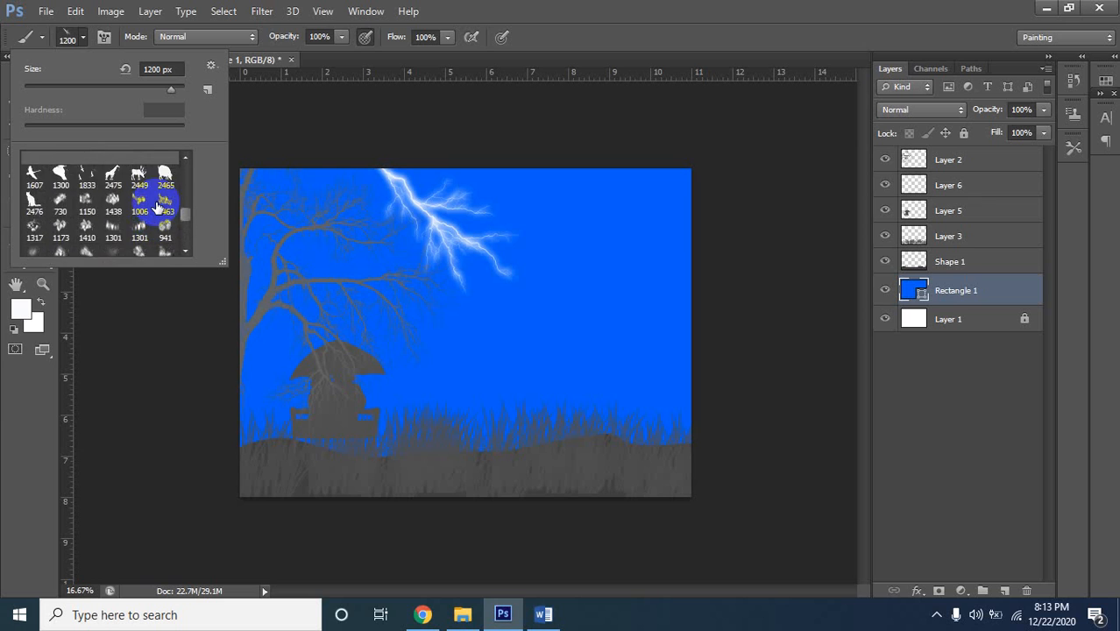
scroll(158, 207, "down", 1)
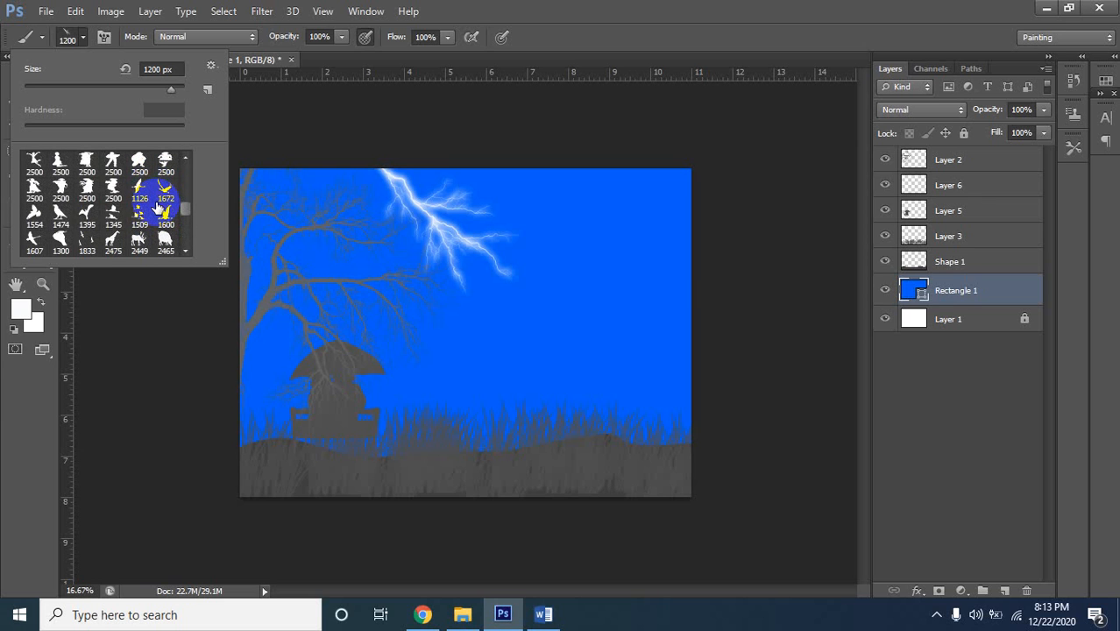
left_click(34, 219)
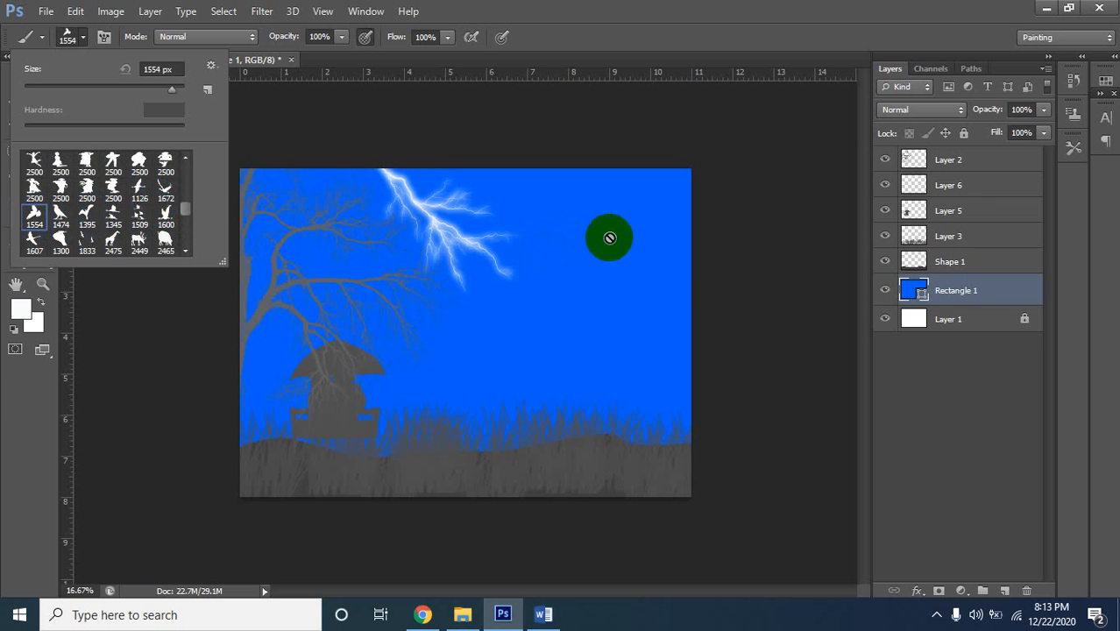
Add a new layer above Rectangle 1 and try one white bird at 250 px in the upper-right sky
left_click(1005, 591)
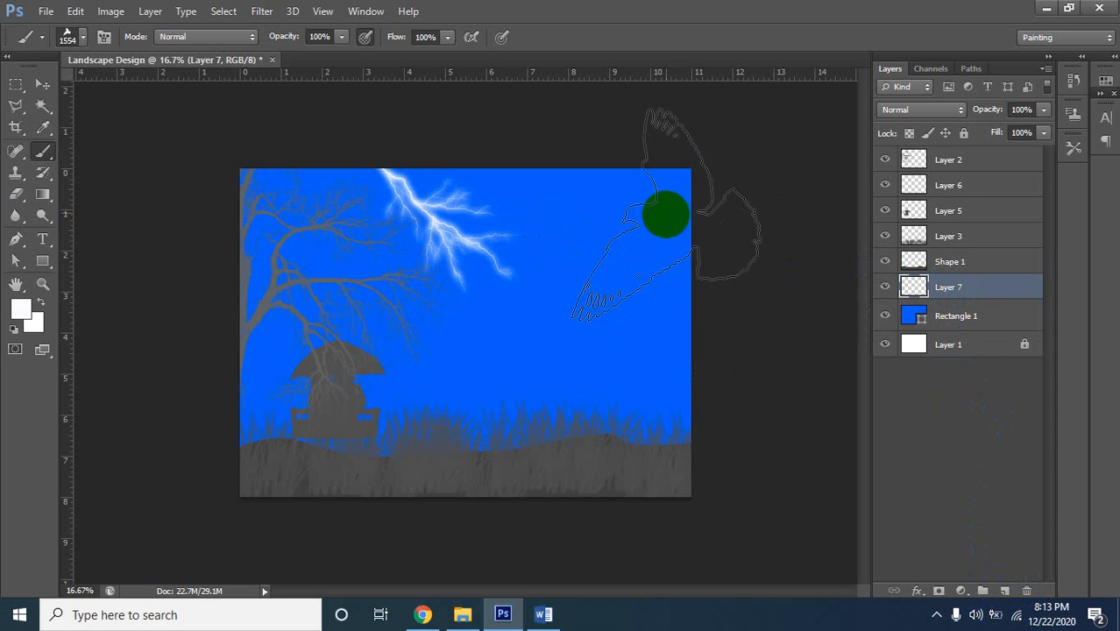
key("bracketleft")
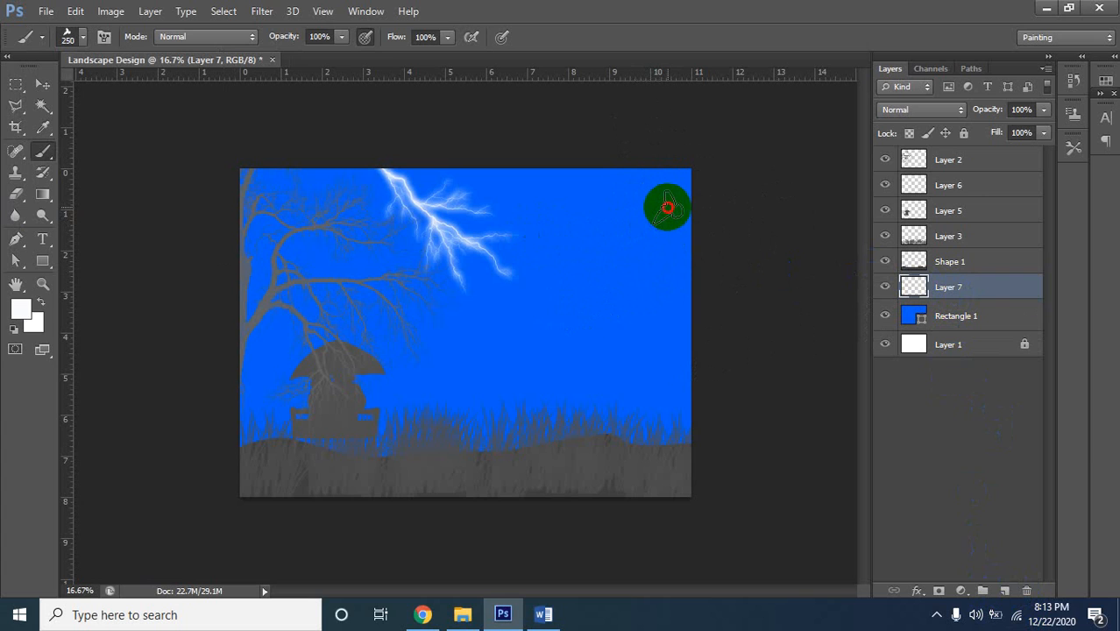
left_click(667, 208)
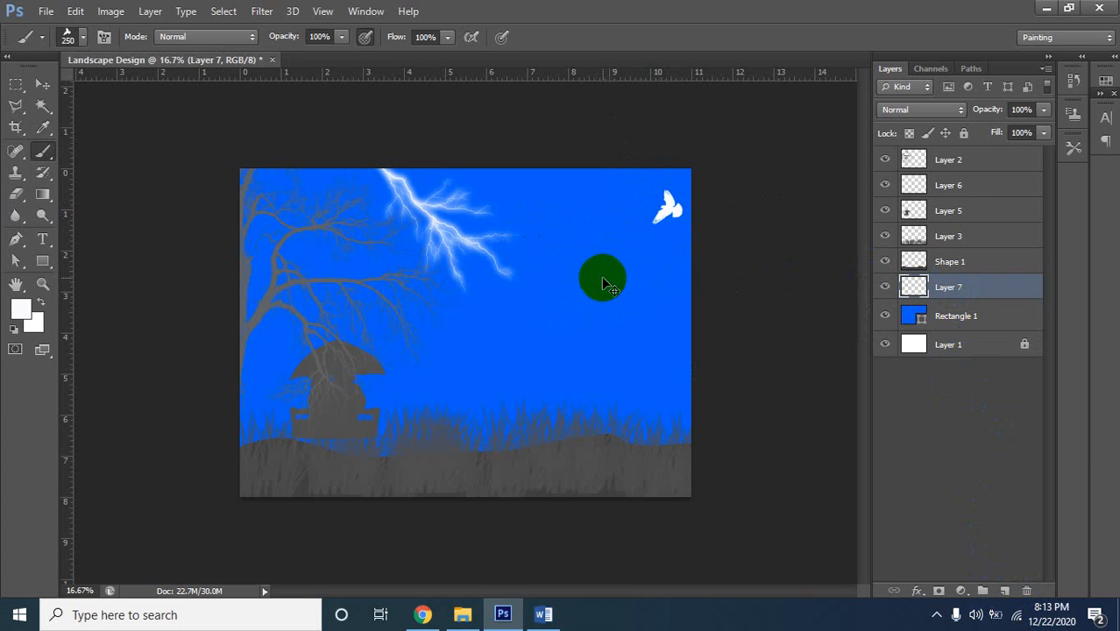
Set the foreground colour to dark grey 444445
left_click(19, 309)
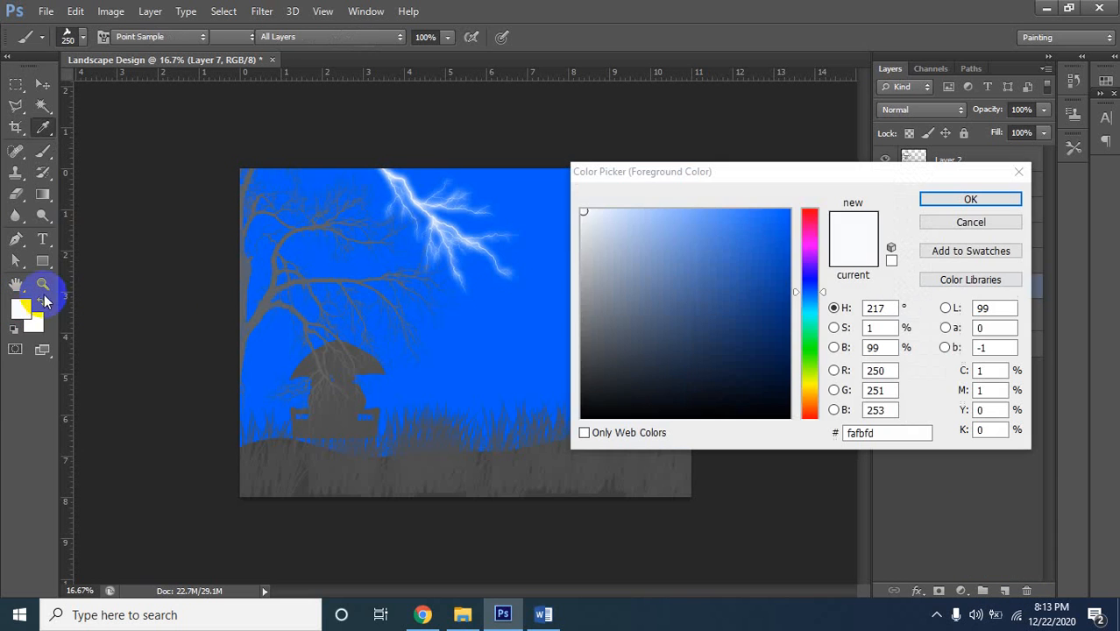
left_click(584, 361)
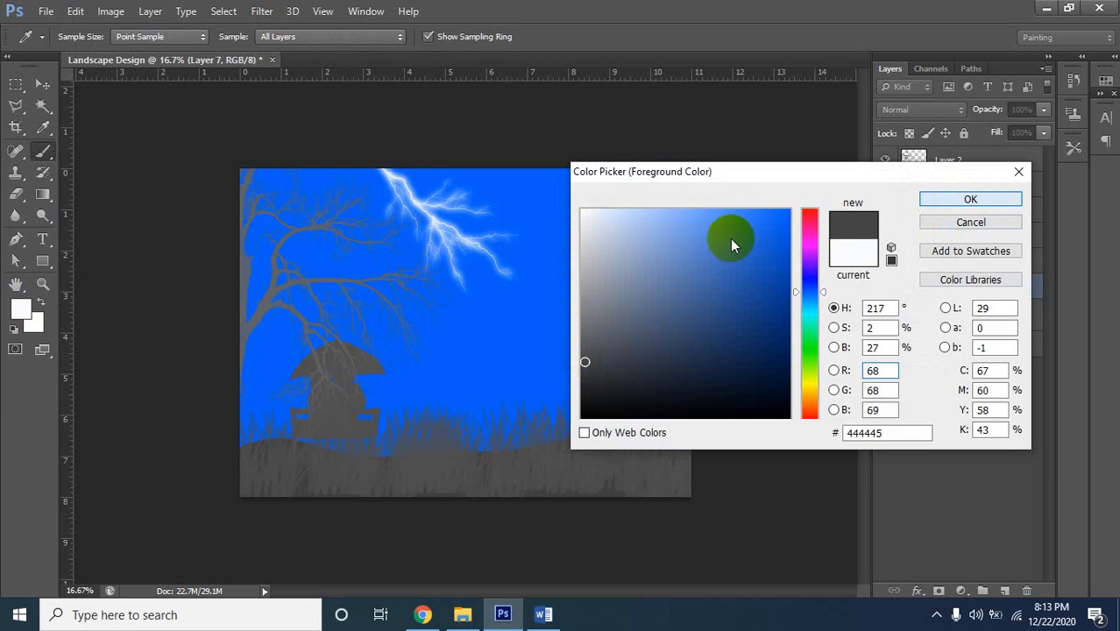
key("Return")
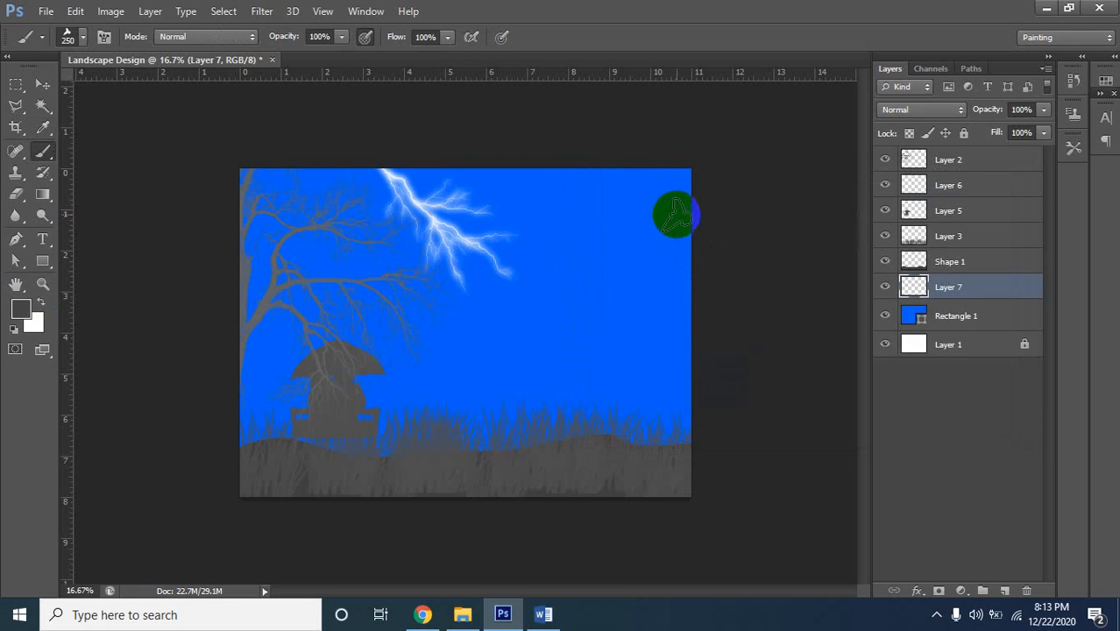
Stamp a cluster of four dark grey birds near the sky's right edge, and move the flock slightly lower
left_click(680, 210)
left_click(671, 247)
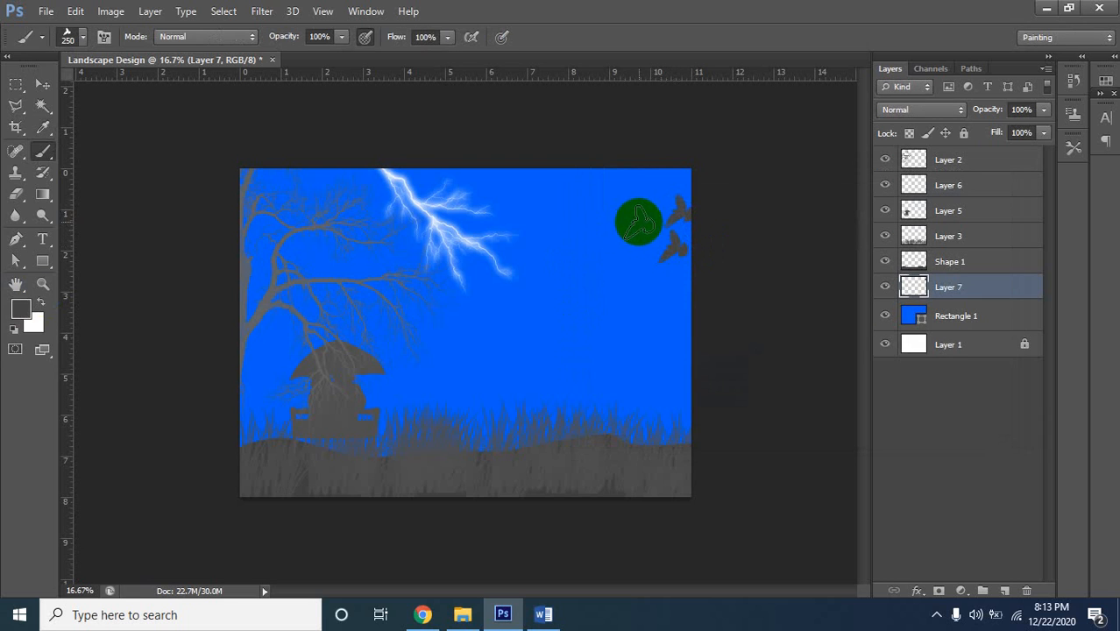
left_click(646, 224)
left_click(655, 184)
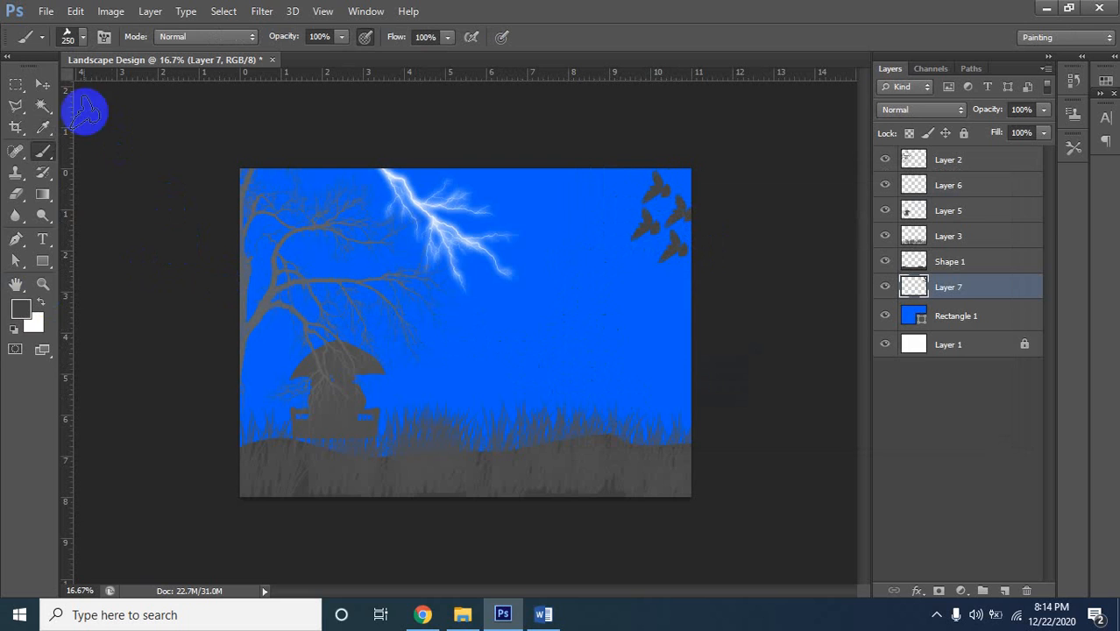
left_click(42, 84)
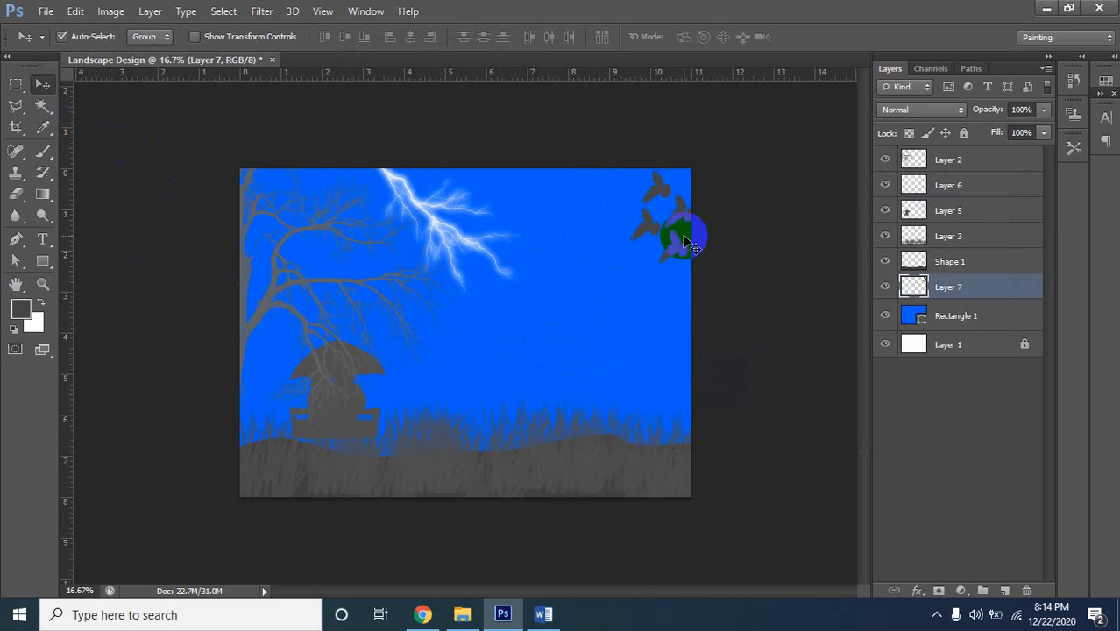
left_click_drag(677, 253, 665, 291)
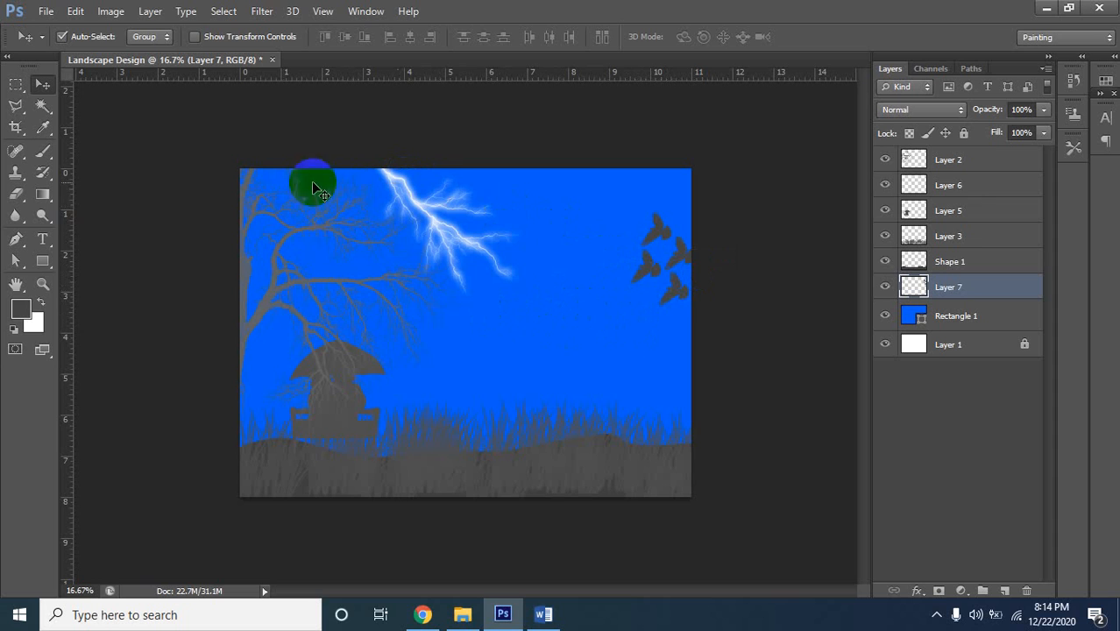
left_click(46, 11)
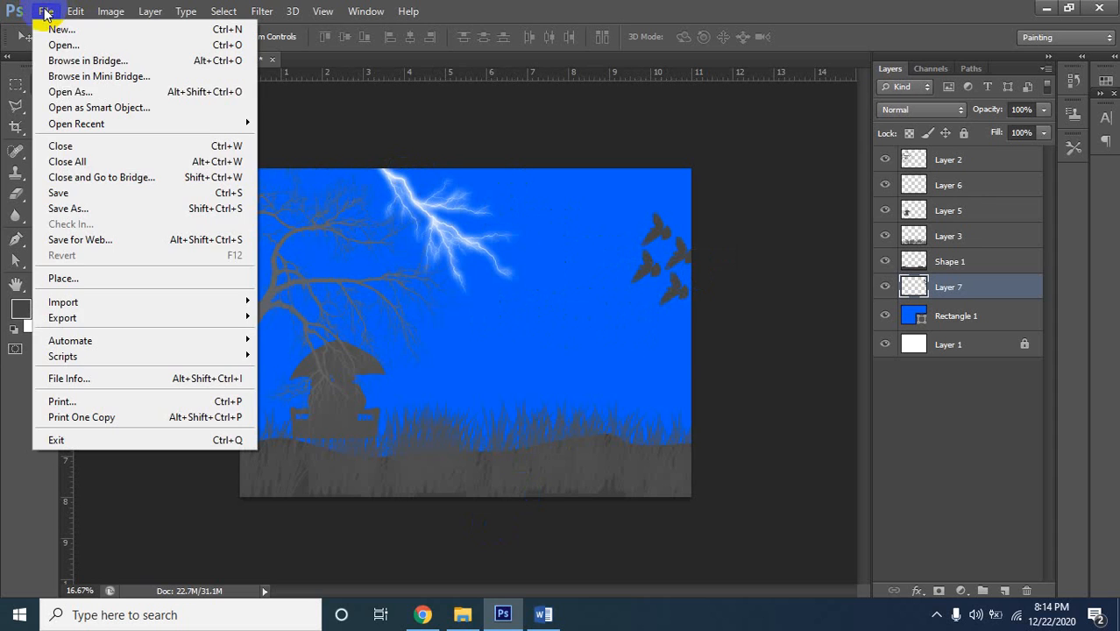
left_click(387, 137)
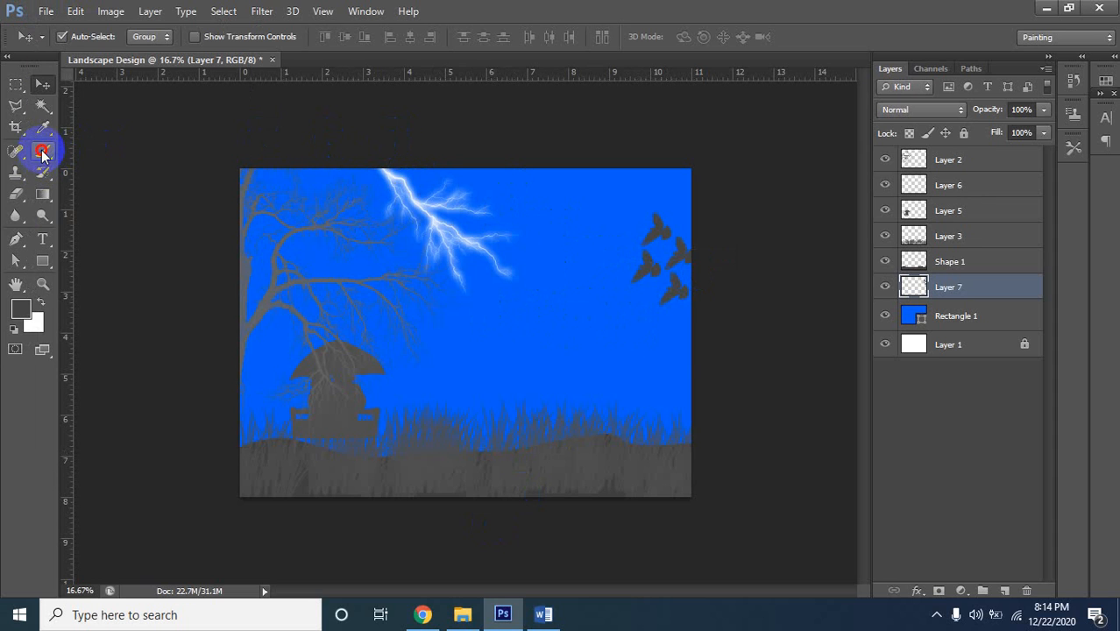
Switch to the Brush tool and choose the 1512 px cloud brush from the presets
left_click(43, 150)
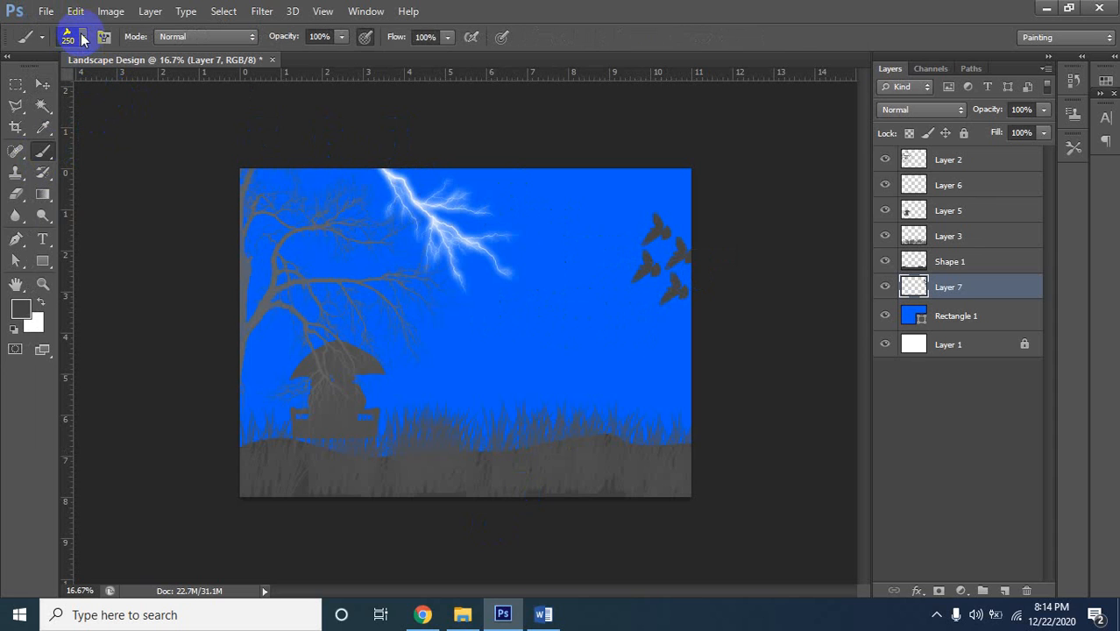
left_click(81, 39)
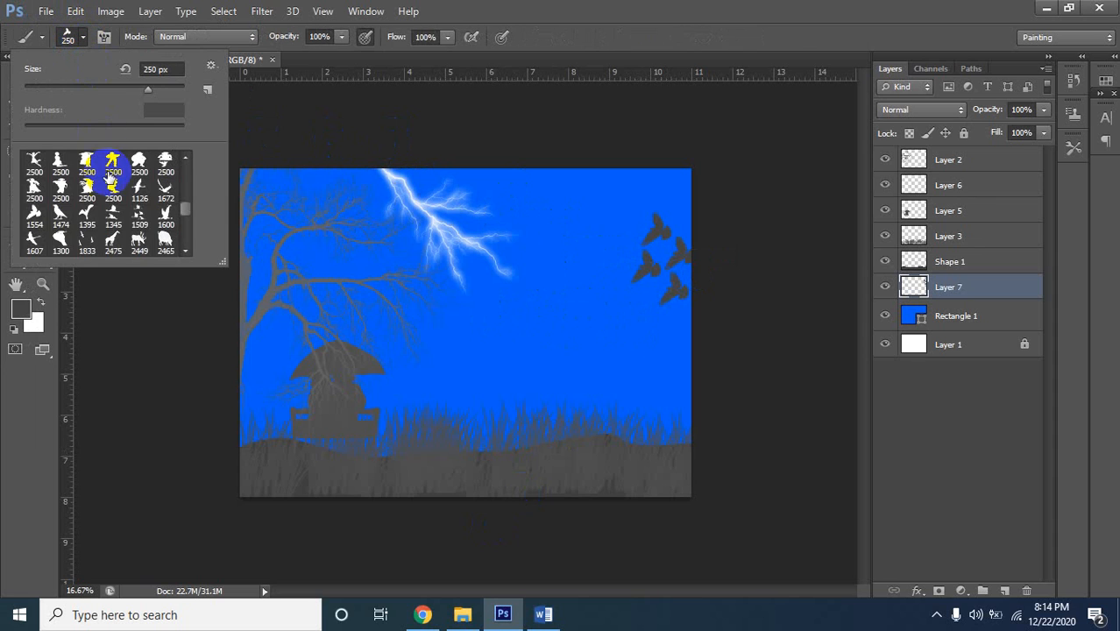
scroll(128, 231, "down", 6)
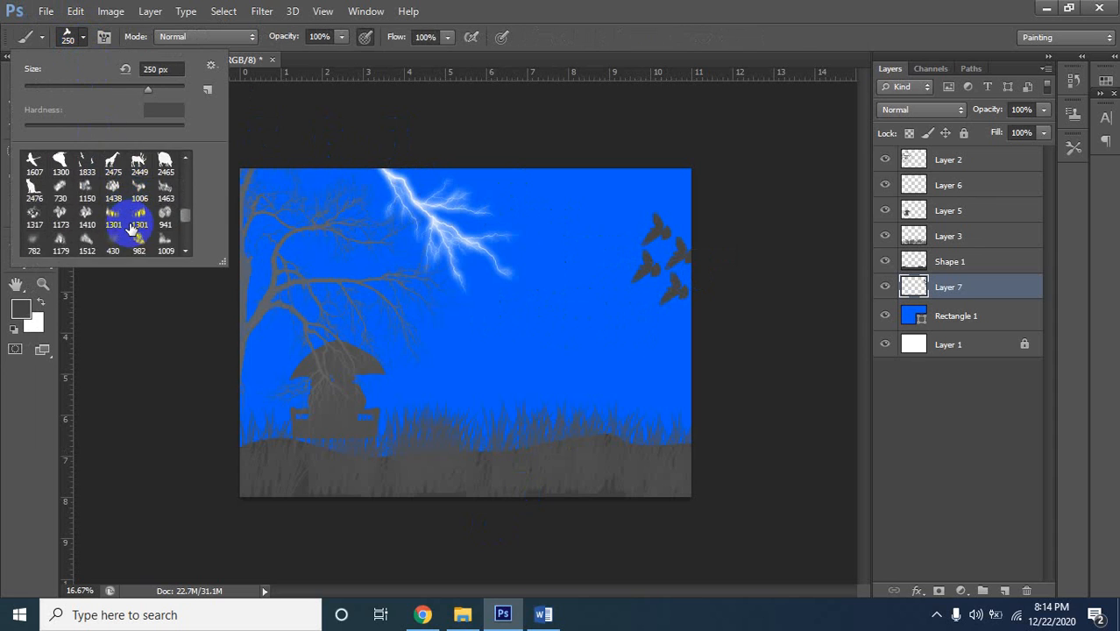
scroll(136, 229, "down", 2)
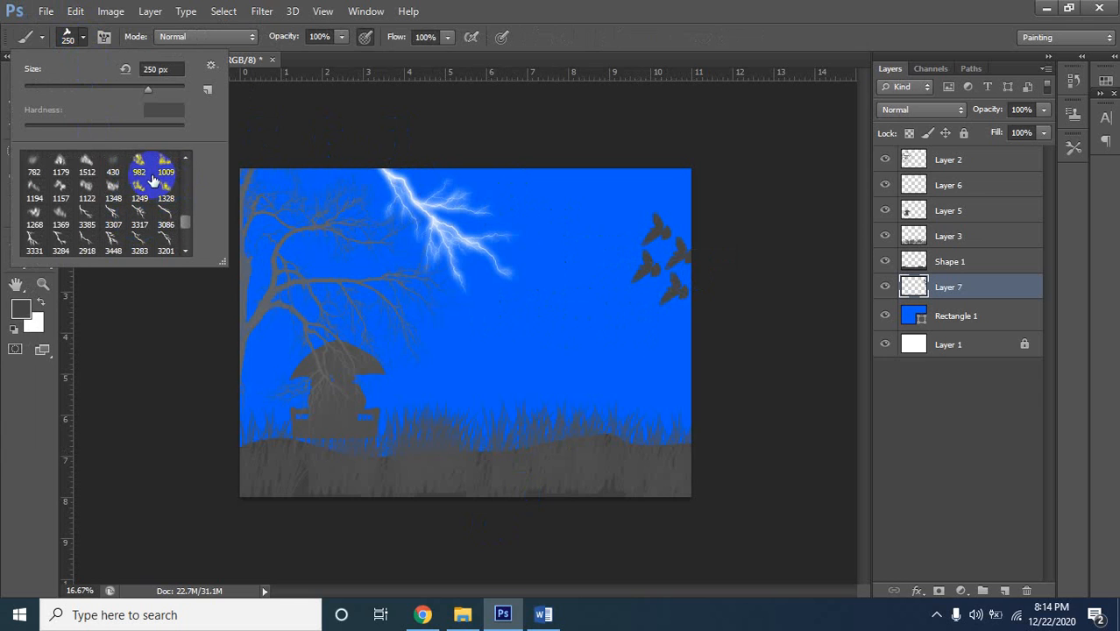
left_click(87, 164)
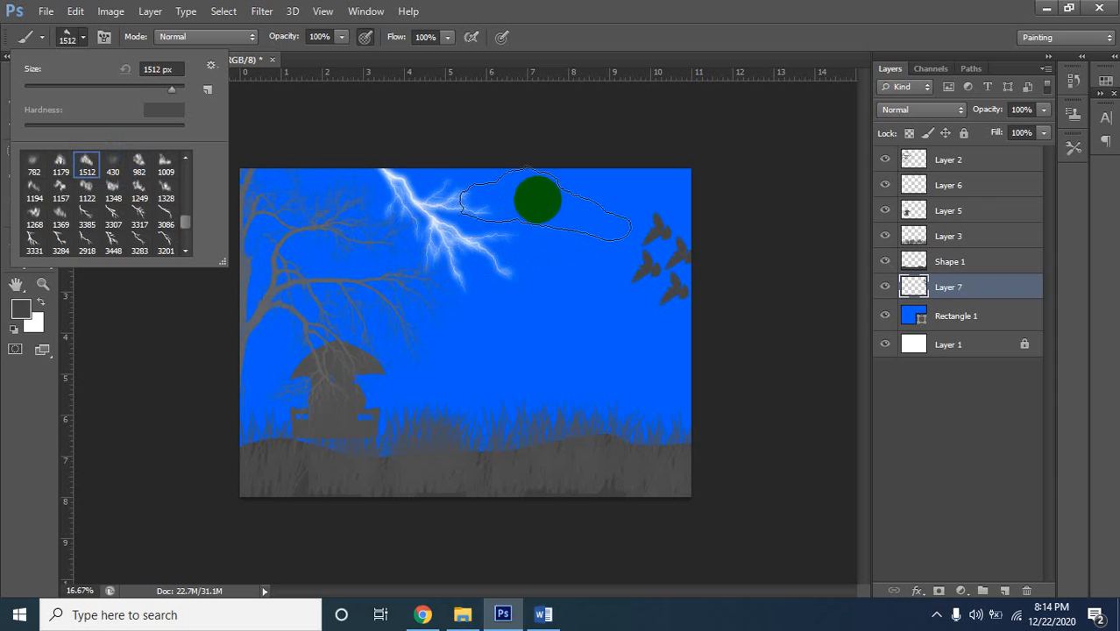
Try dark grey clouds across the top of the sky on Layer 7, and undo them
left_click(620, 171)
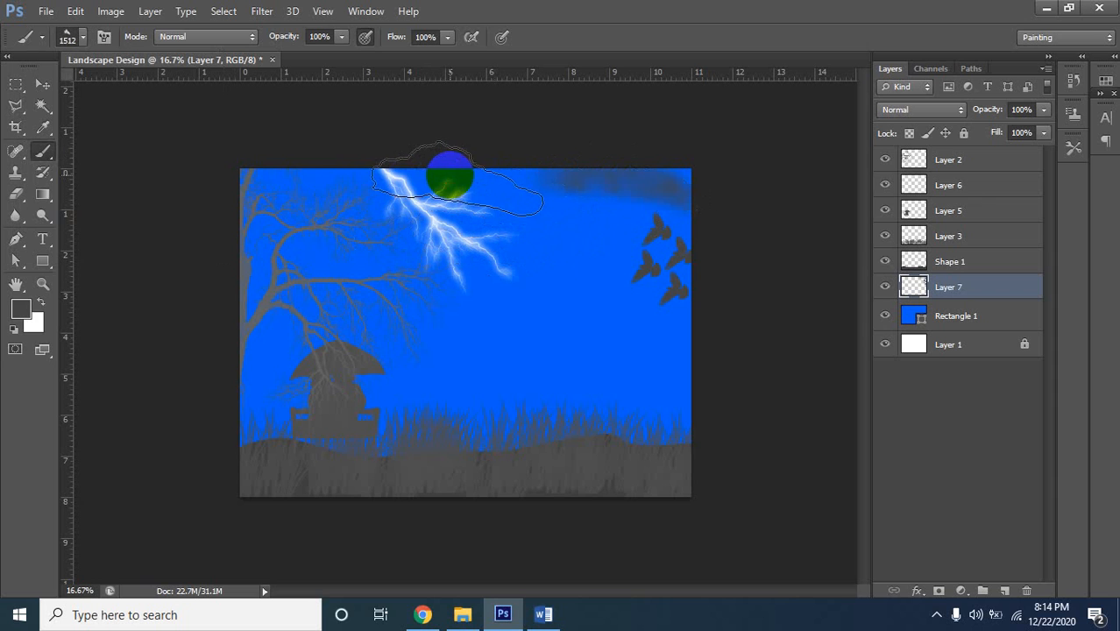
left_click(450, 174)
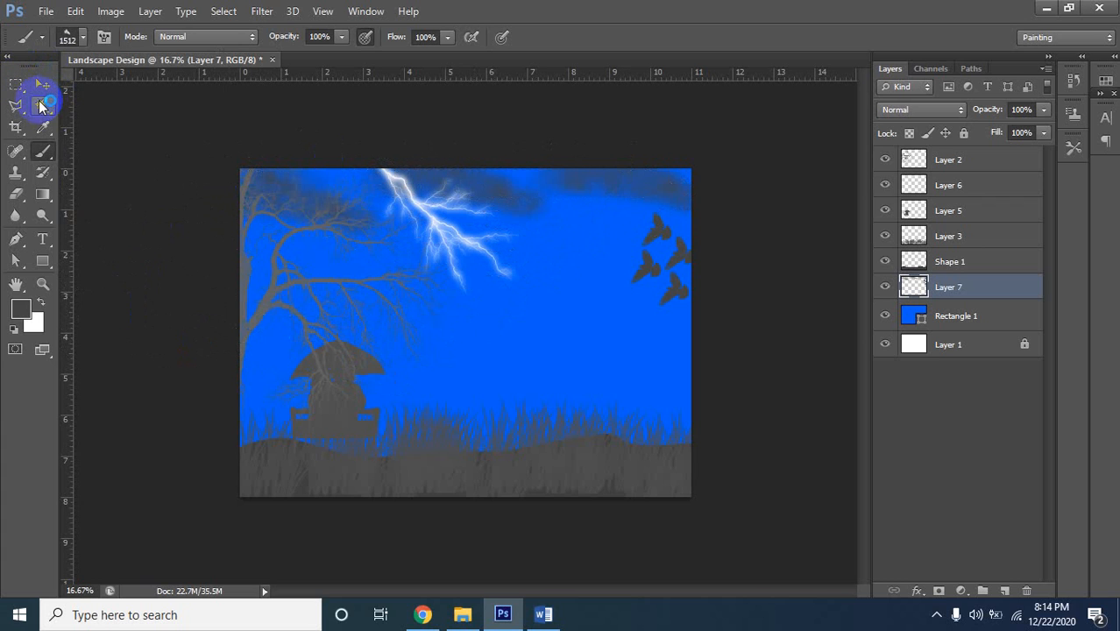
key("ctrl+z")
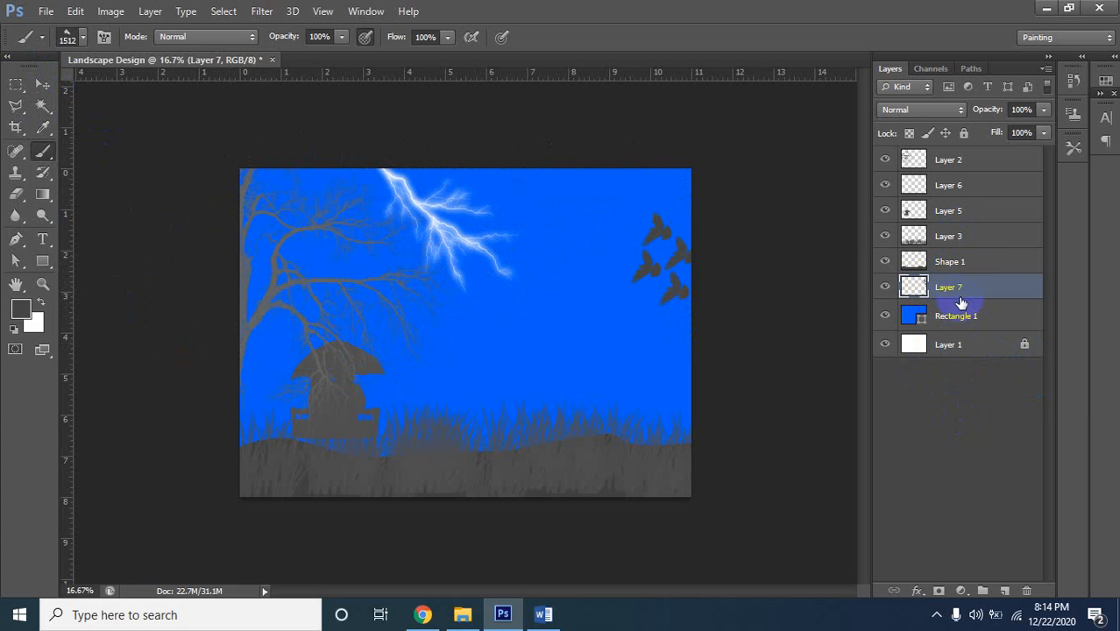
Add a new layer above Layer 2 and set the foreground colour to a medium neutral grey
left_click(946, 163)
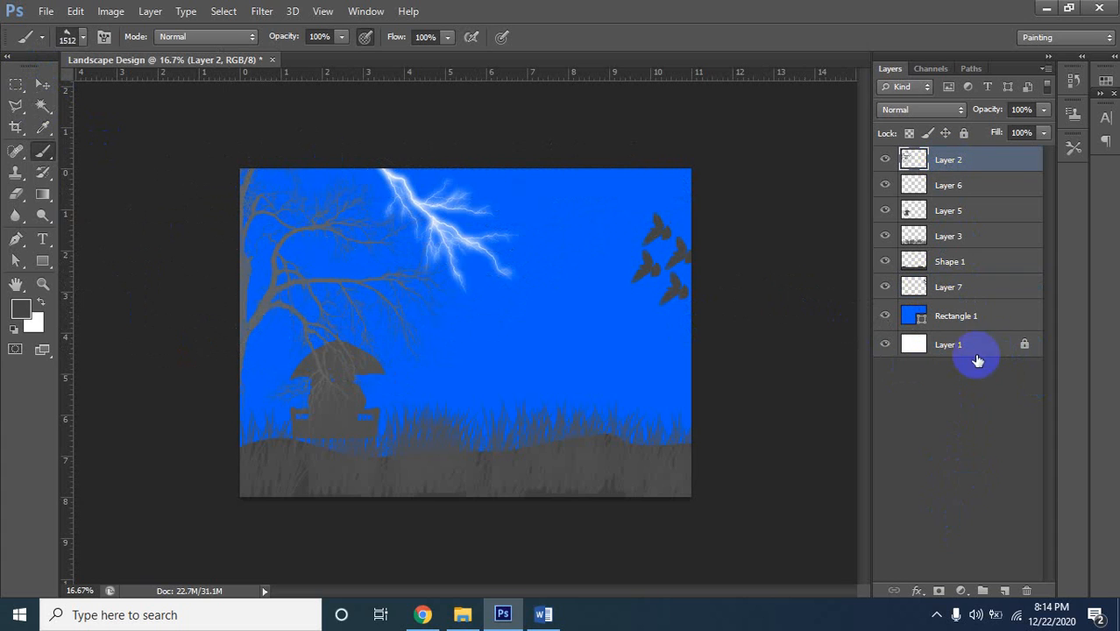
left_click(1003, 592)
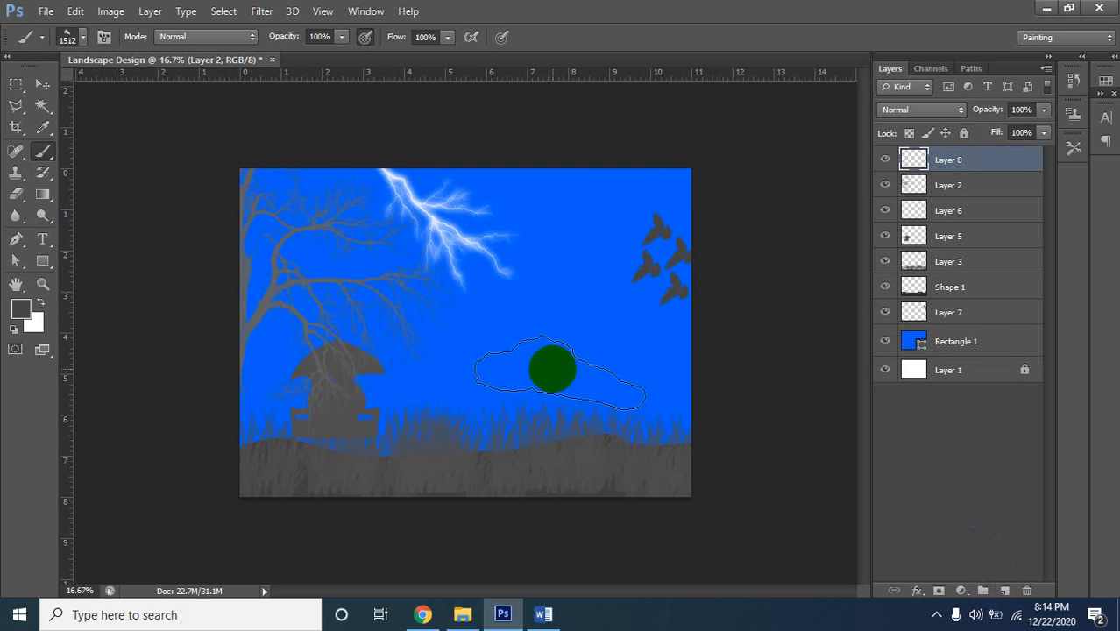
left_click(24, 311)
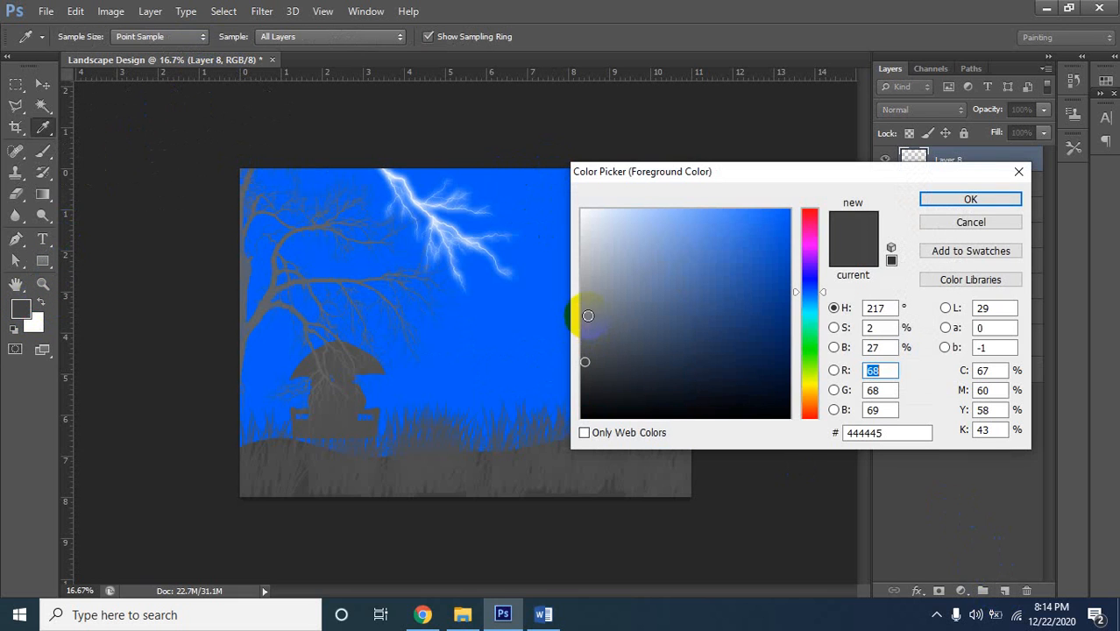
left_click(581, 308)
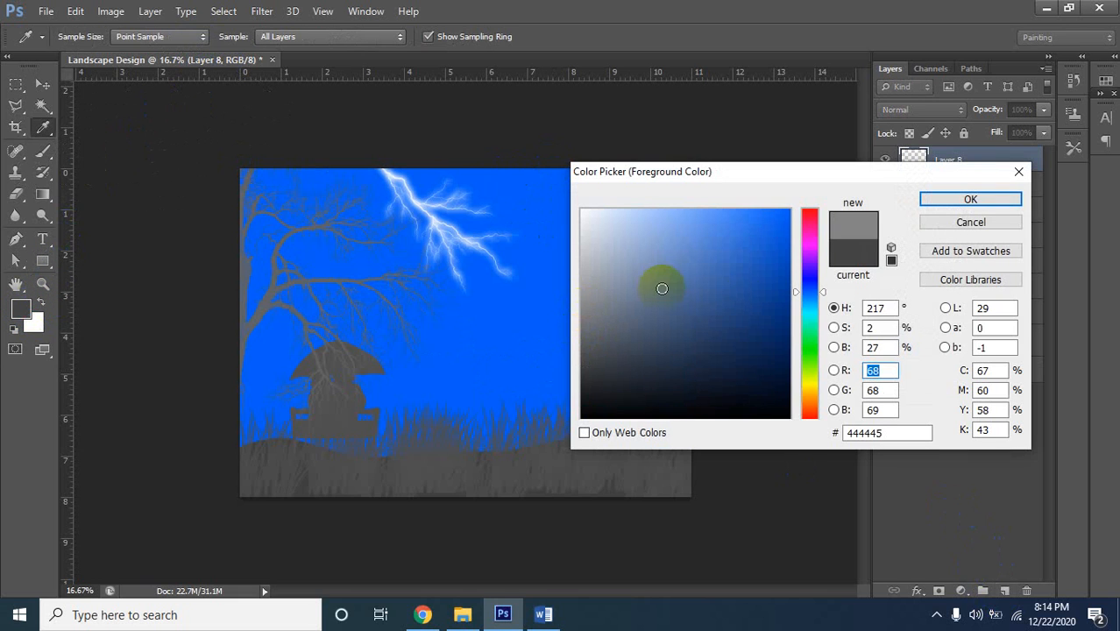
left_click(933, 203)
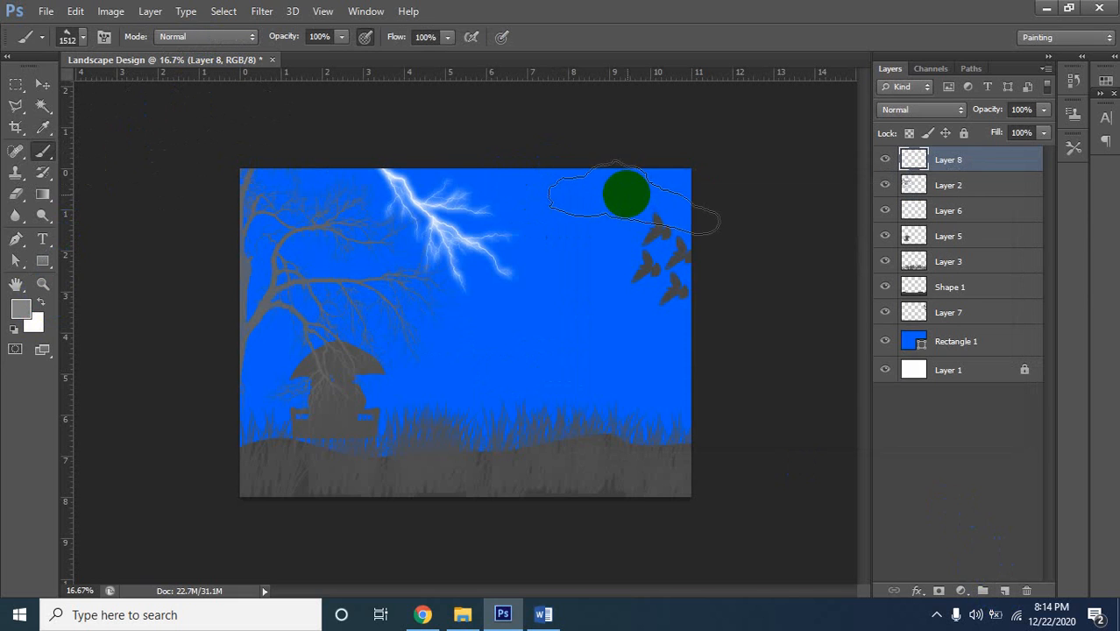
Stamp overlapping medium grey clouds along the entire upper edge of the sky on Layer 8
left_click(621, 180)
left_click(521, 200)
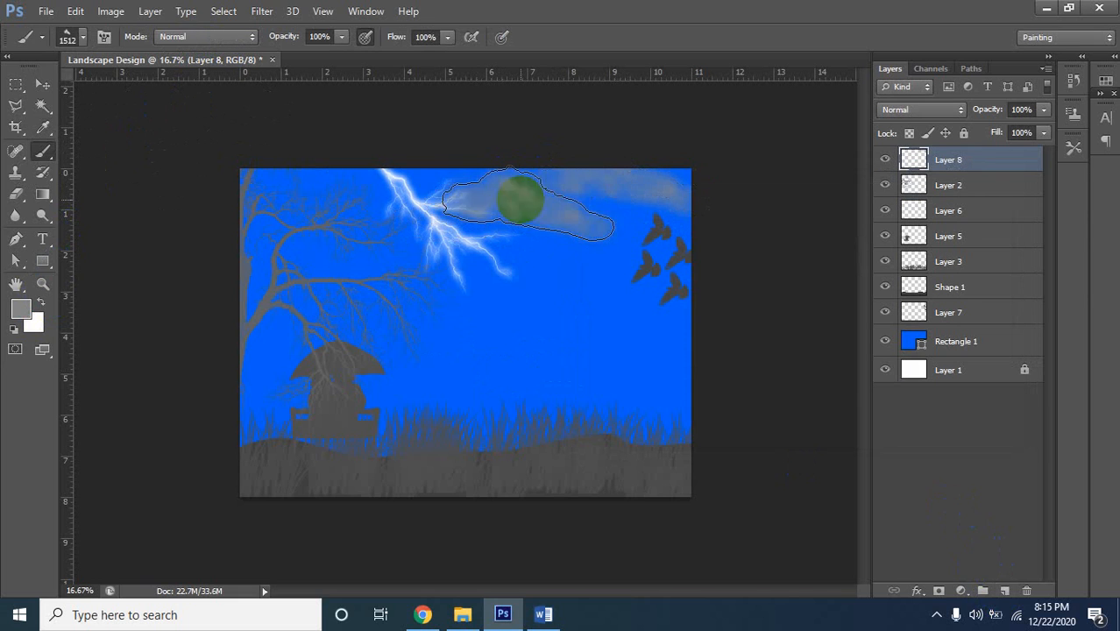
left_click(298, 176)
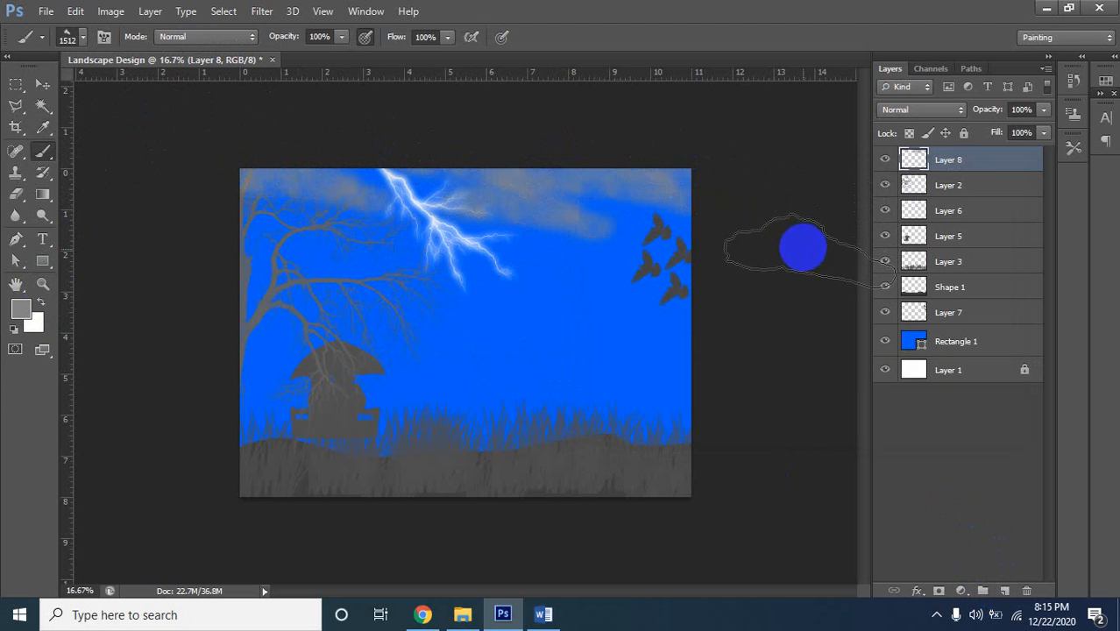
left_click(675, 200)
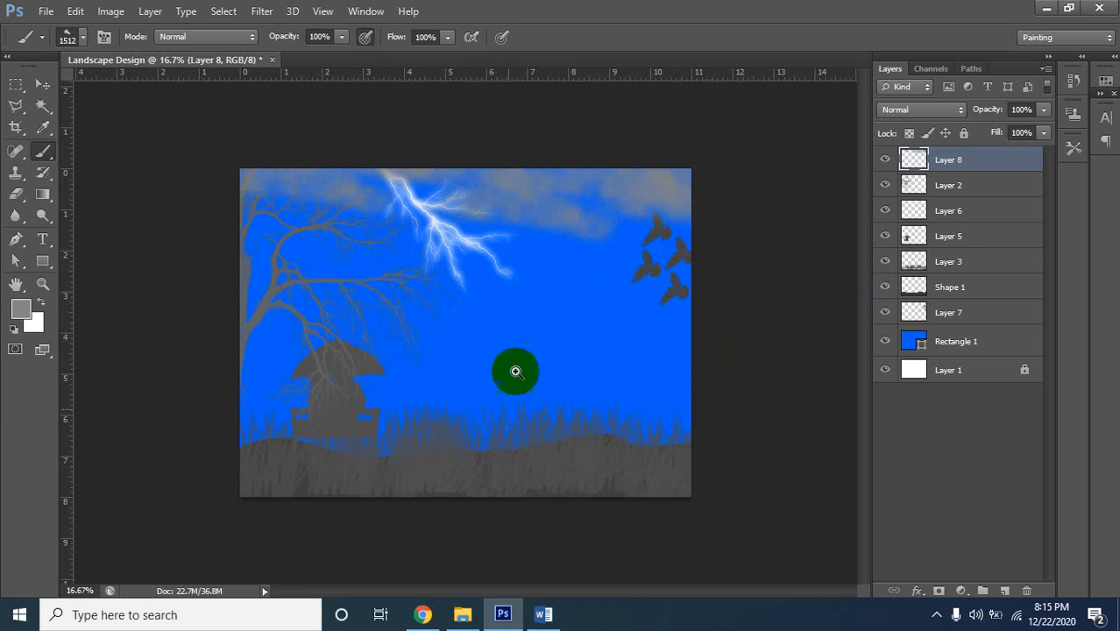
left_click(518, 315, "ctrl")
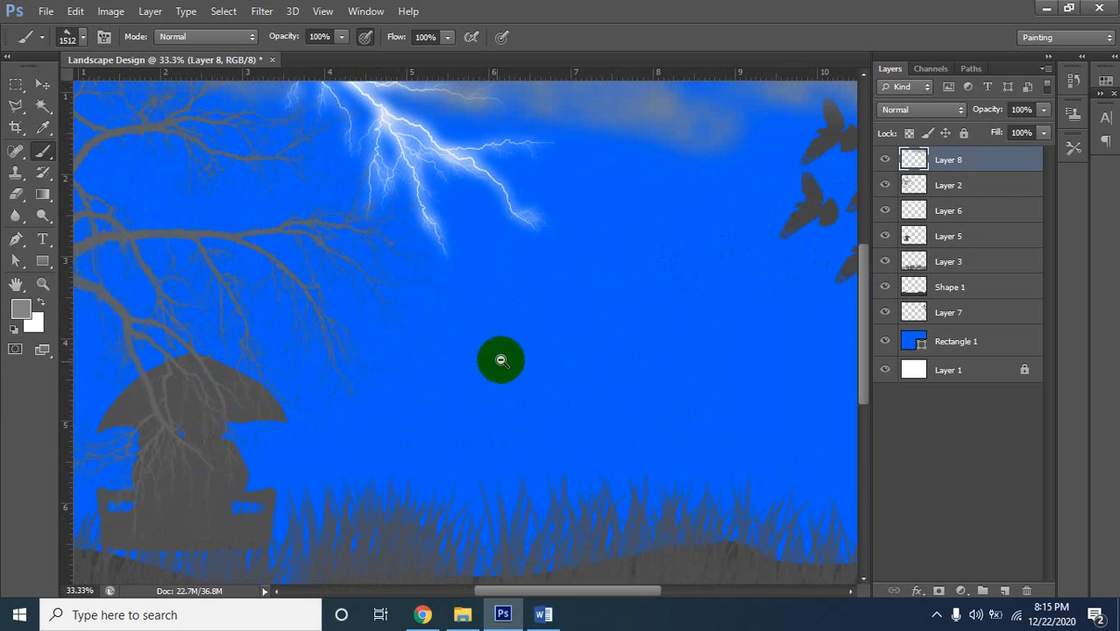
left_click(467, 376, "alt")
left_click(506, 386, "alt")
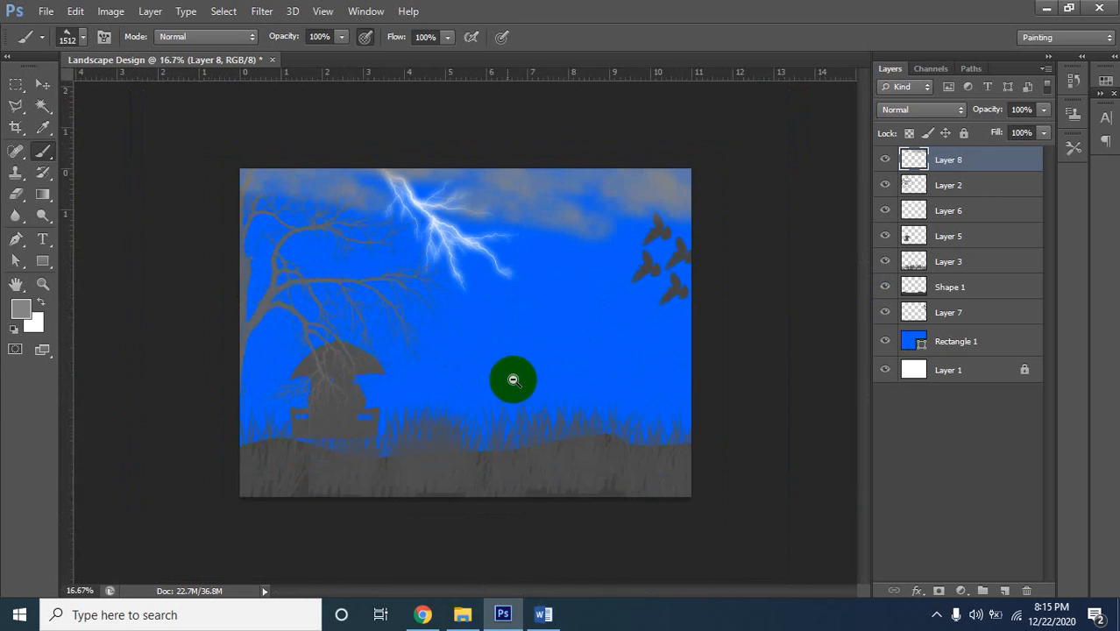
left_click(515, 358, "ctrl")
left_click(515, 355, "alt")
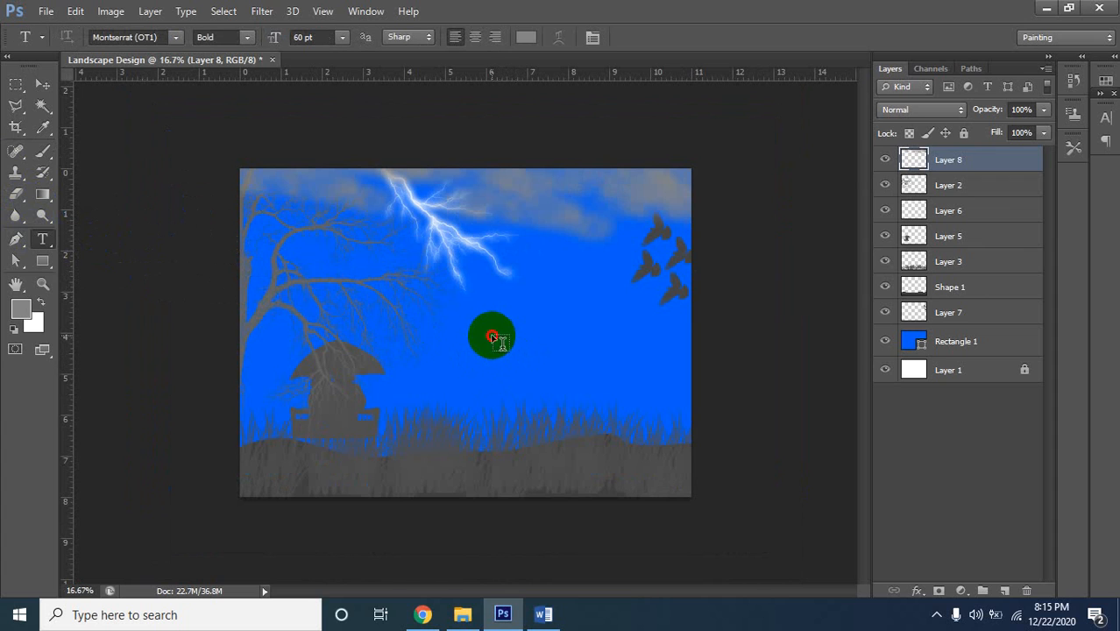
Add a text box in the sky above the grass reading "Family" in 60 pt Montserrat Bold
left_click(497, 349)
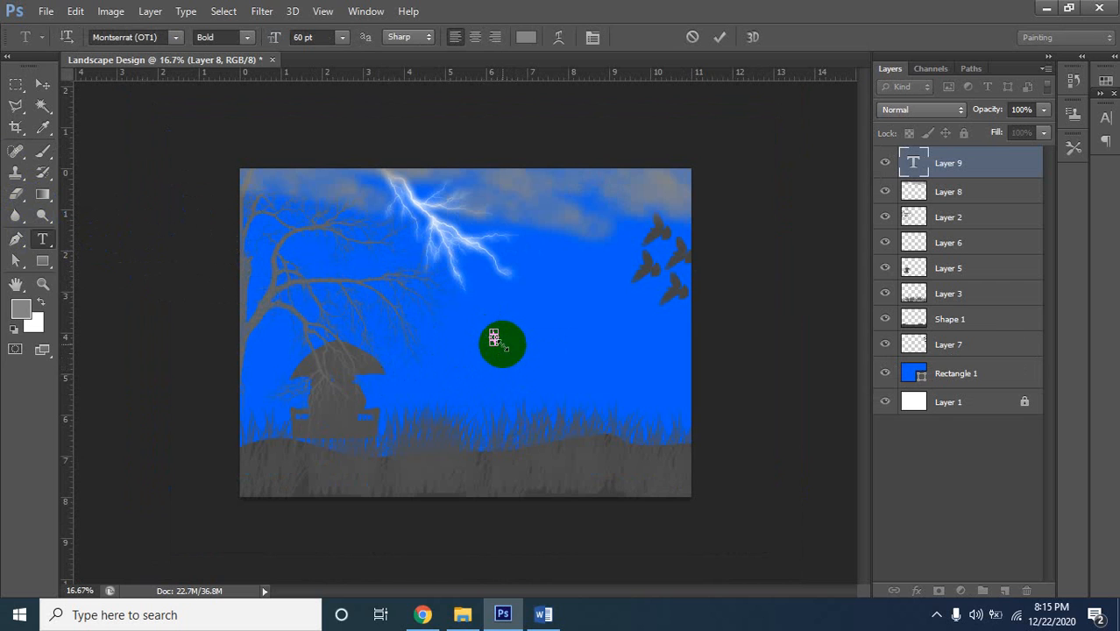
left_click_drag(494, 340, 601, 399)
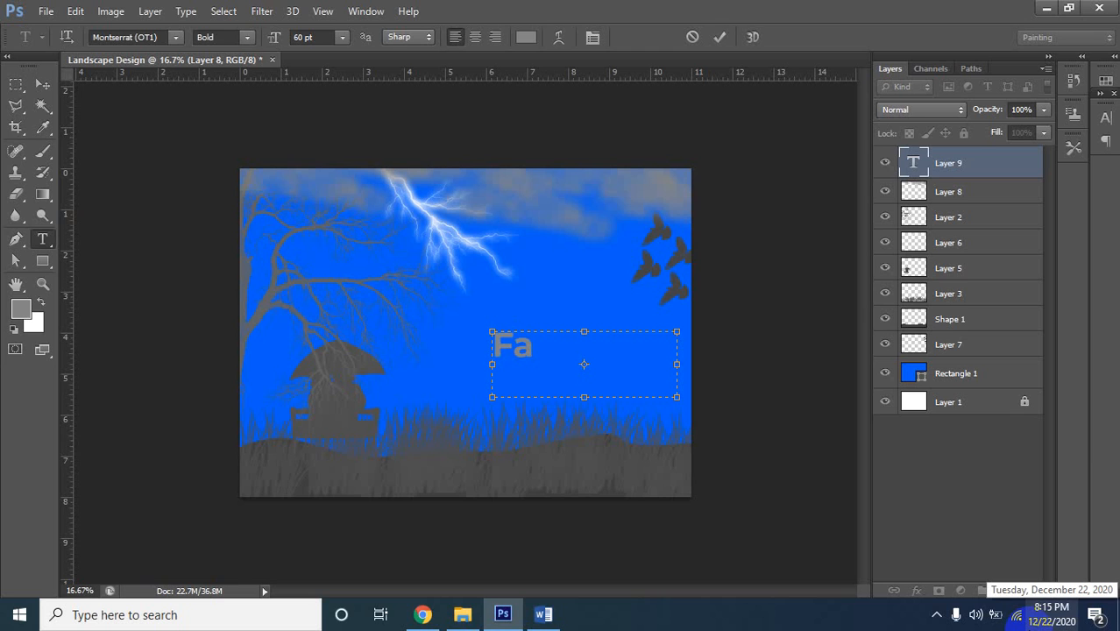
type("mal")
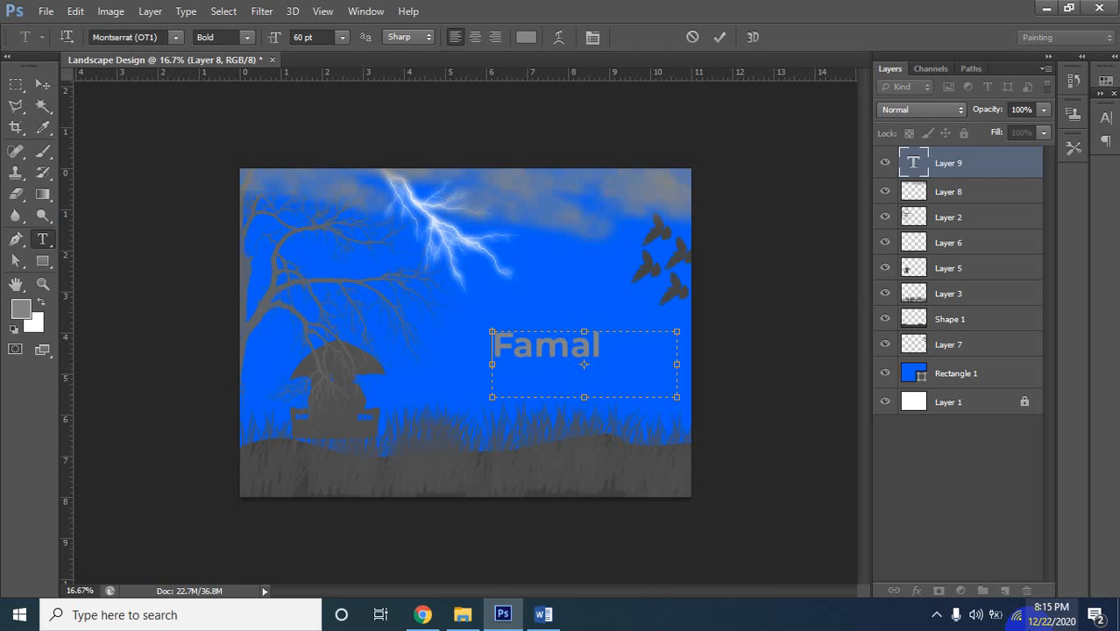
key("ctrl+a")
key("BackSpace")
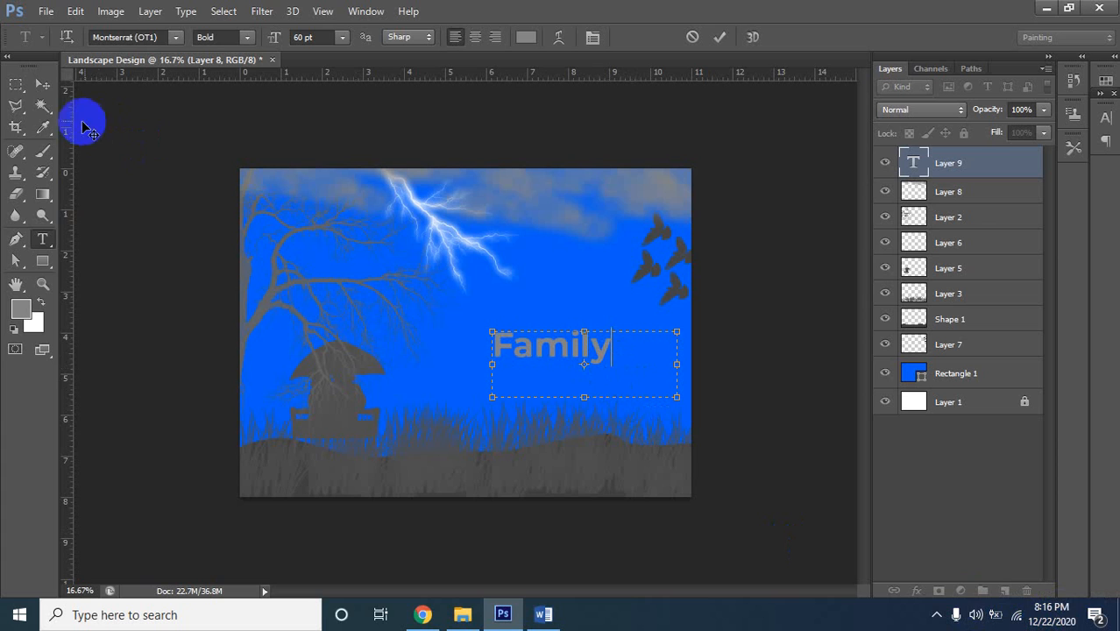
Move the Family text slightly down towards the bench, and delete its layer
left_click(42, 83)
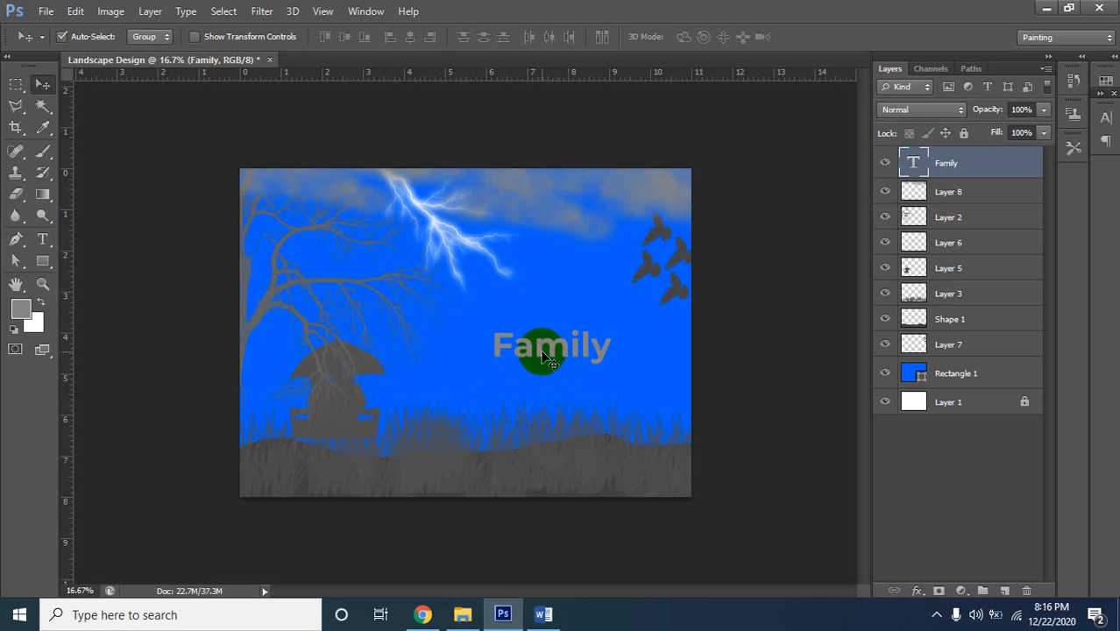
left_click_drag(550, 350, 508, 370)
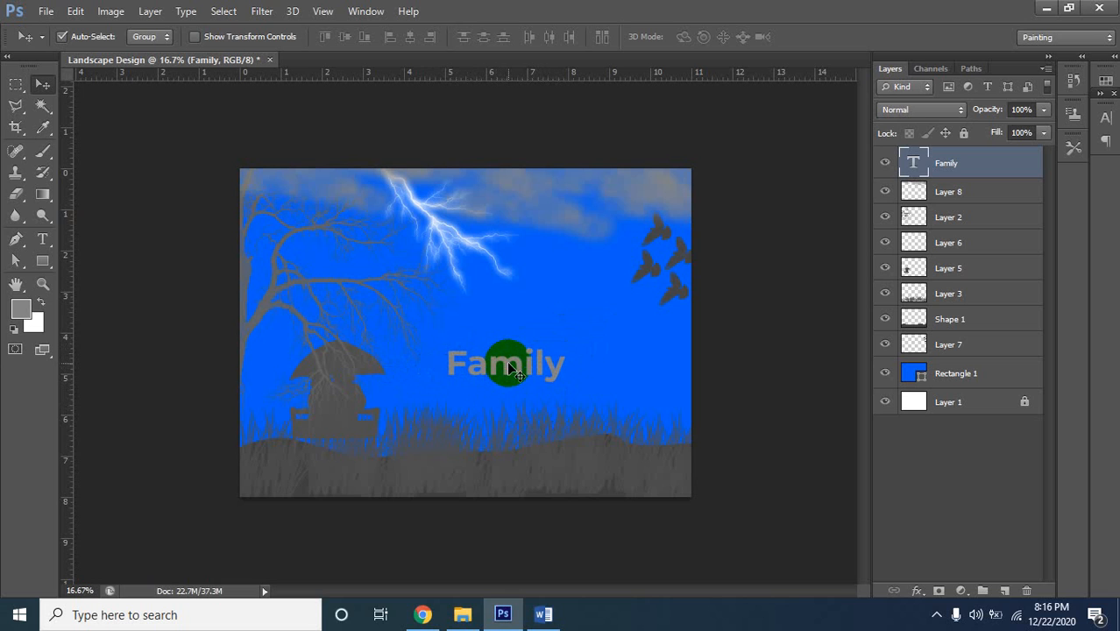
key("Delete")
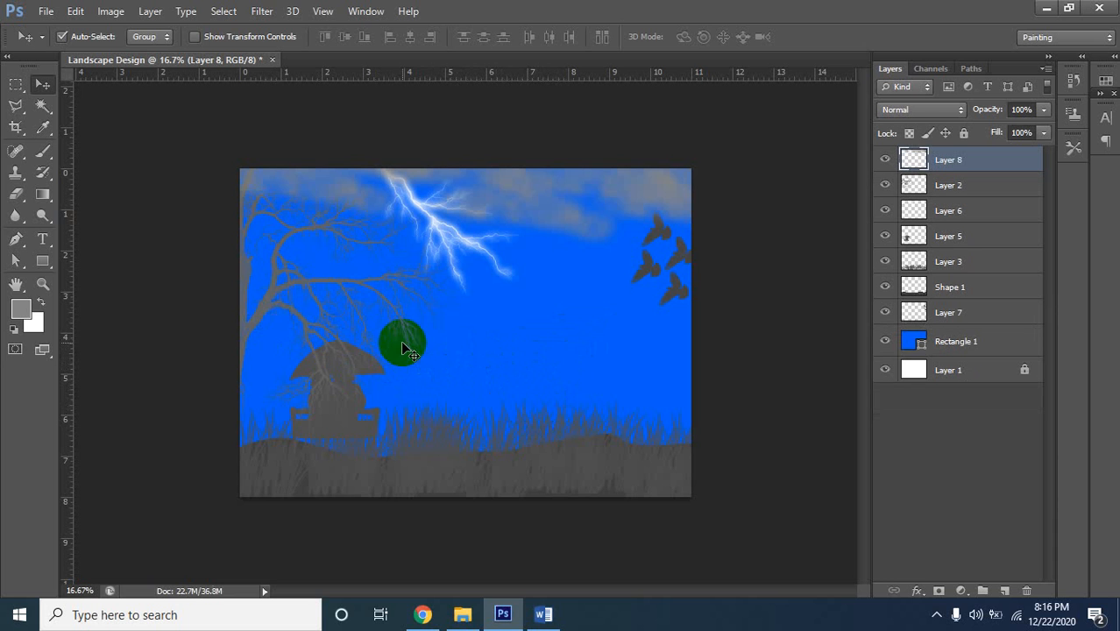
left_click(414, 257, "ctrl")
left_click(420, 180, "ctrl")
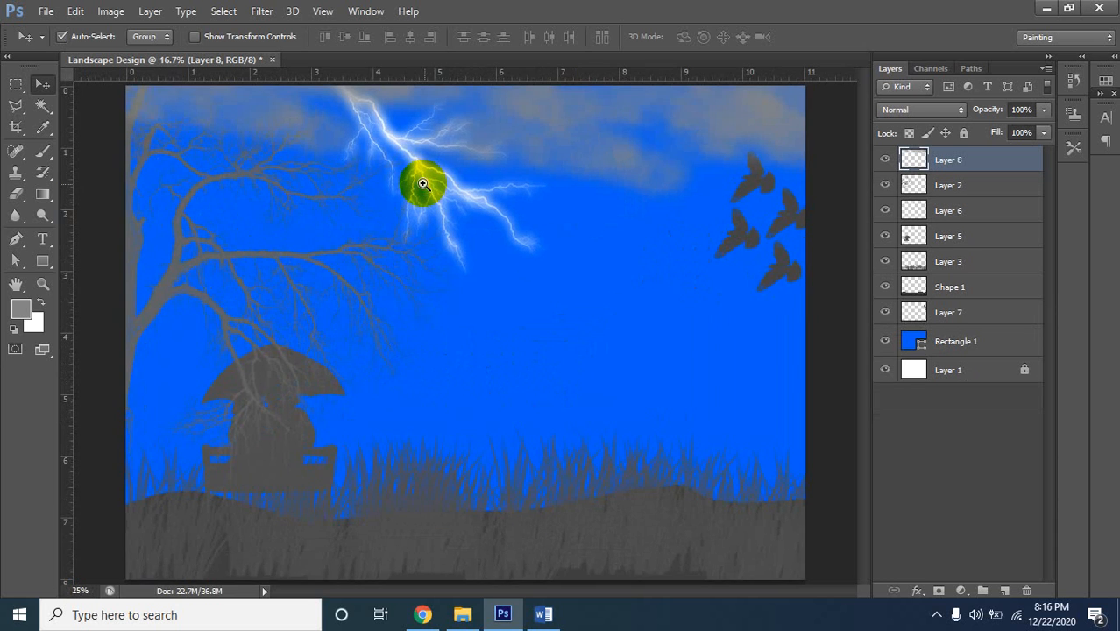
left_click(433, 206, "alt")
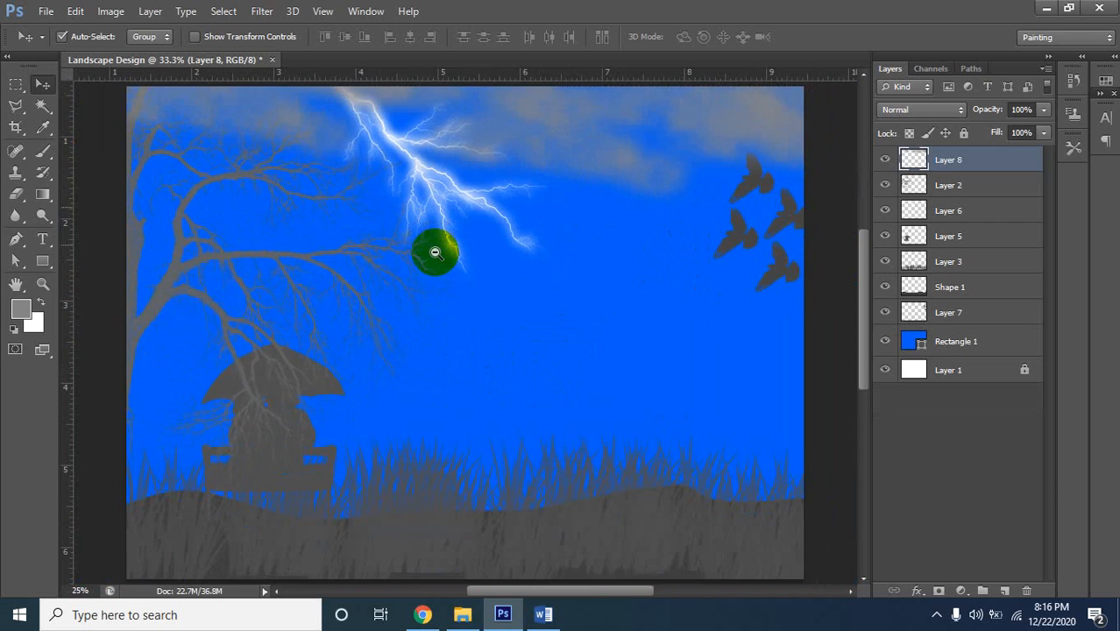
left_click(435, 252, "alt")
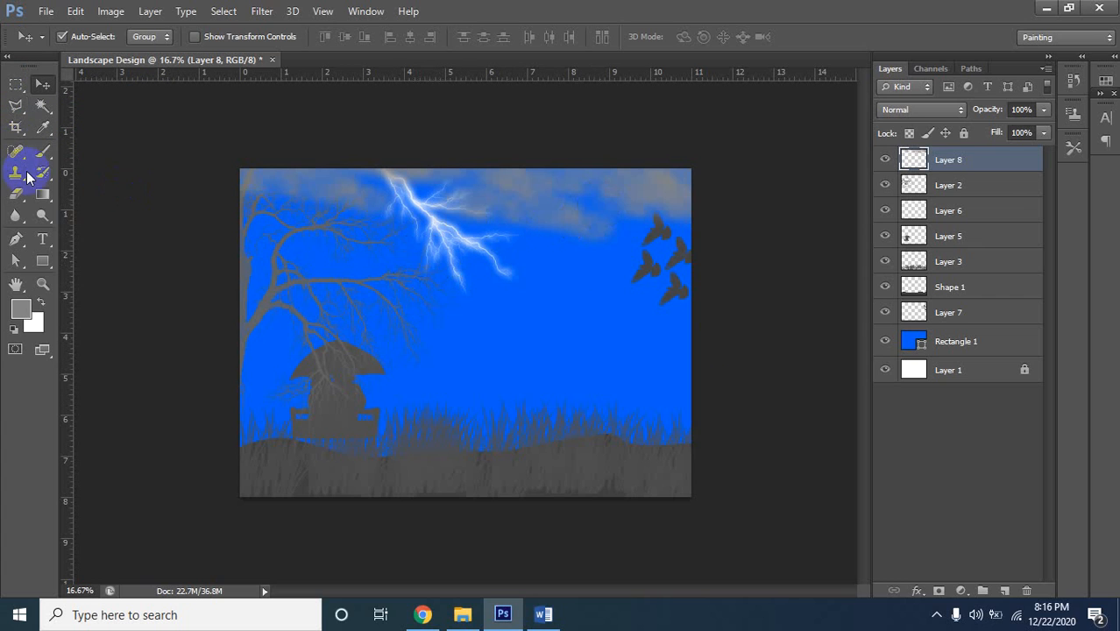
Draw a small circular selection centred on the canvas's upper-left corner, using the Elliptical Marquee tool with a fixed 1:1 ratio
left_click_drag(14, 86, 13, 86)
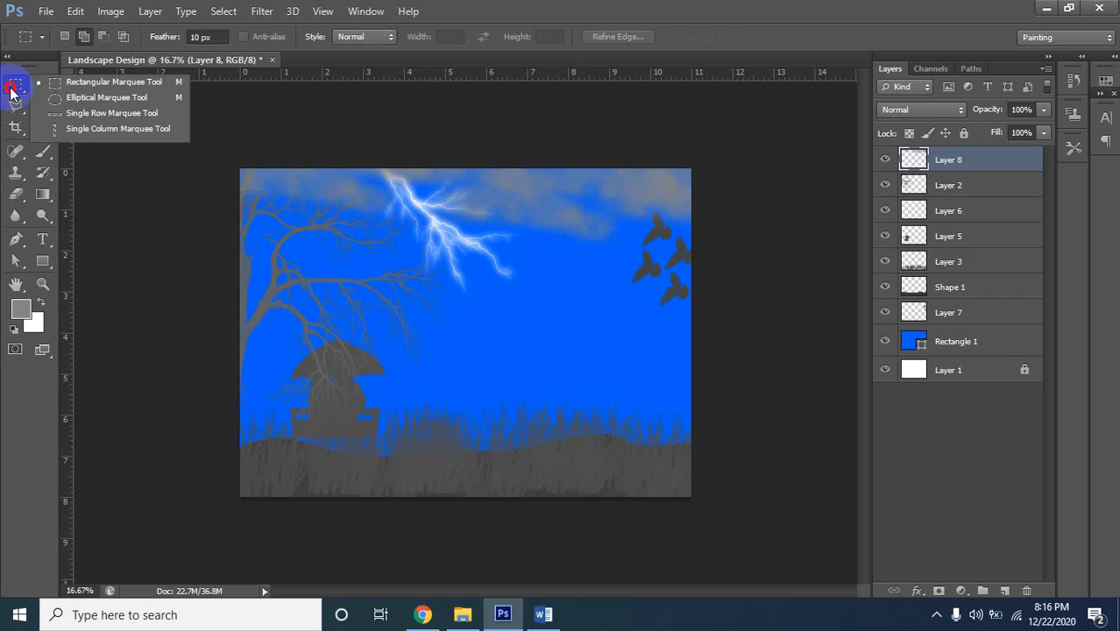
left_click(53, 100)
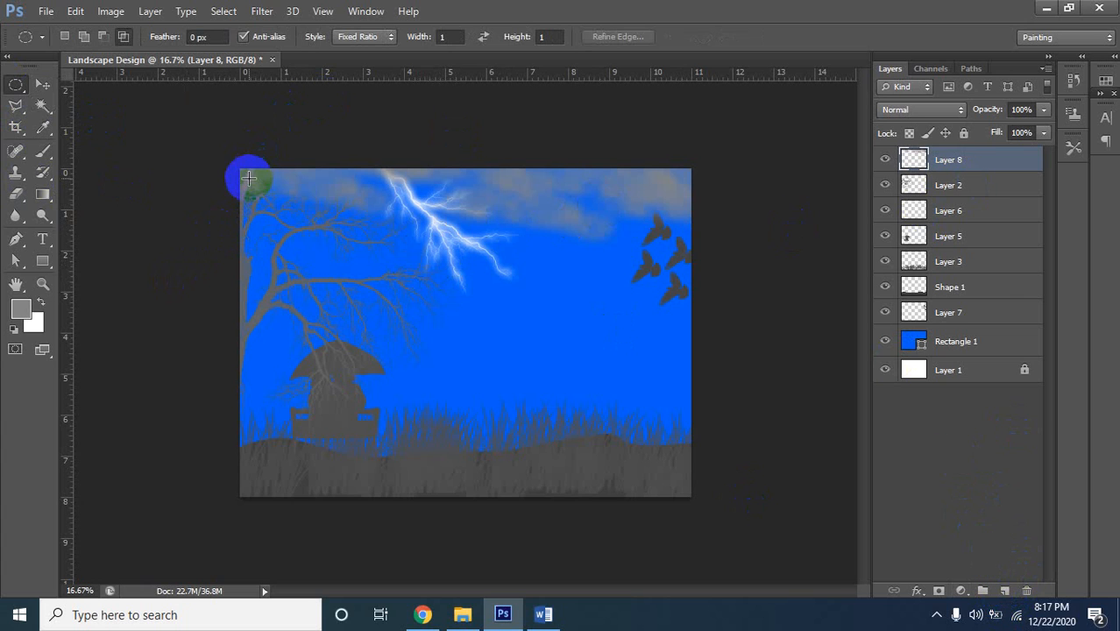
left_click_drag(250, 176, 314, 226)
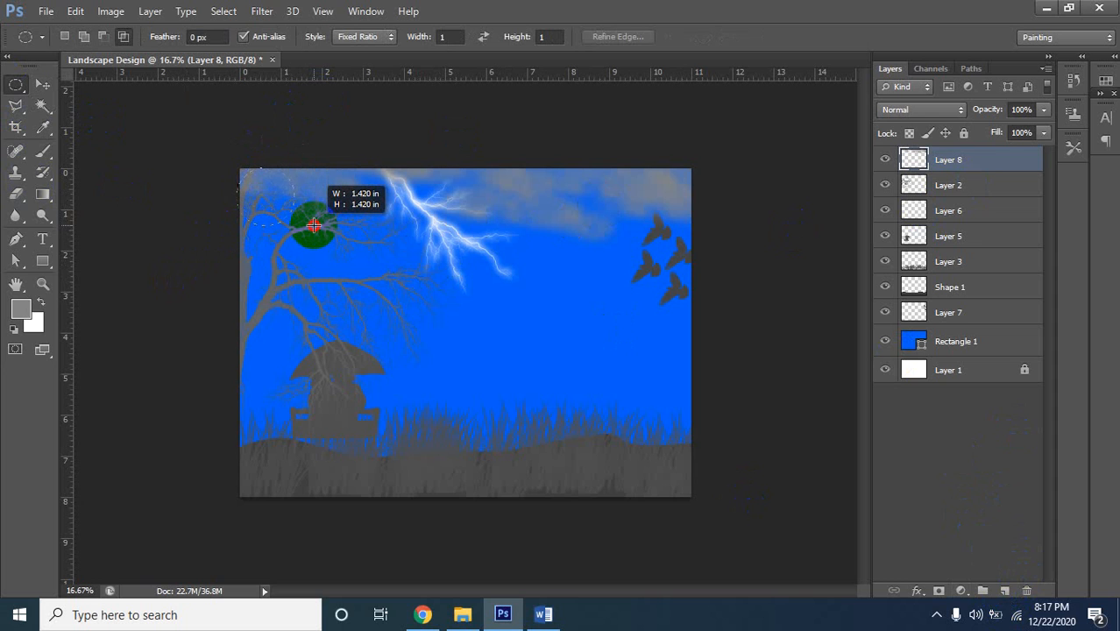
left_click_drag(314, 227, 277, 189)
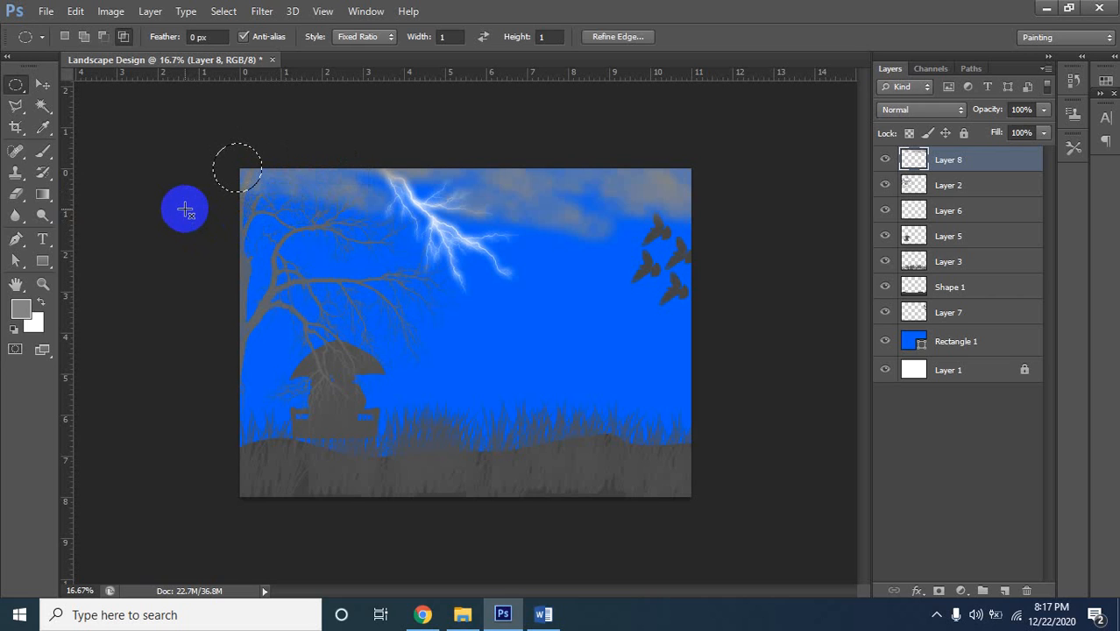
Move the circular selection diagonally inwards so that it lies fully inside the canvas's upper-left corner
key("shift+Right")
key("shift+Right")
key("shift+Right")
key("shift+Right")
key("shift+Right")
key("shift+Right")
key("shift+Right")
key("shift+Right")
key("shift+Right")
key("shift+Right")
key("shift+Right")
key("shift+Right")
key("shift+Right")
key("shift+Right")
key("shift+Right")
key("shift+Right")
key("shift+Right")
key("shift+Right")
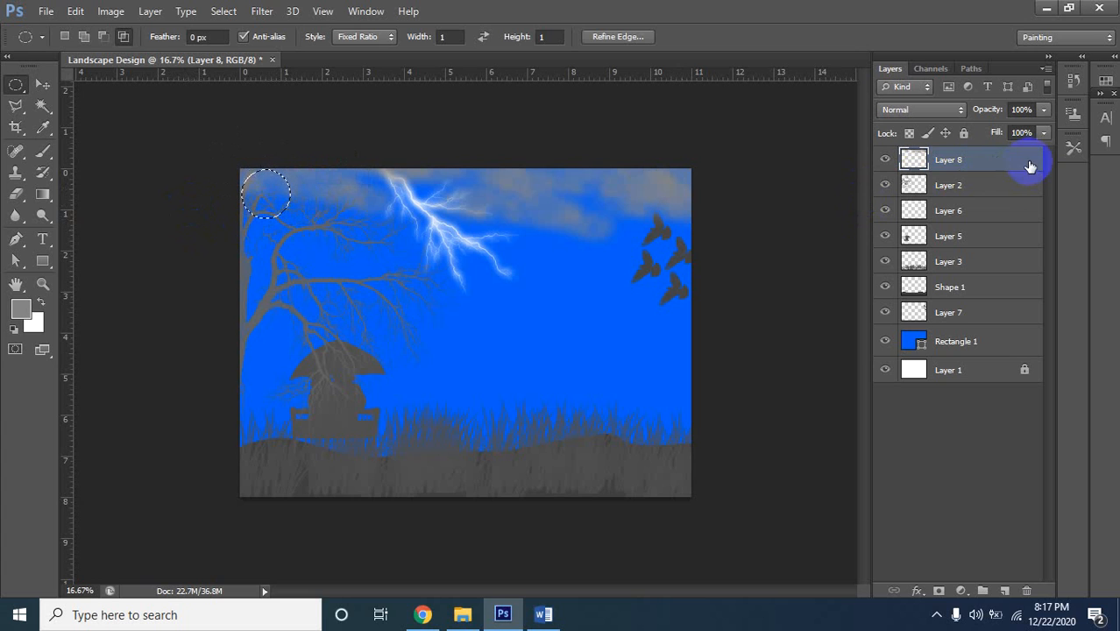
Set the foreground colour to a very light, near-white grey
left_click(15, 312)
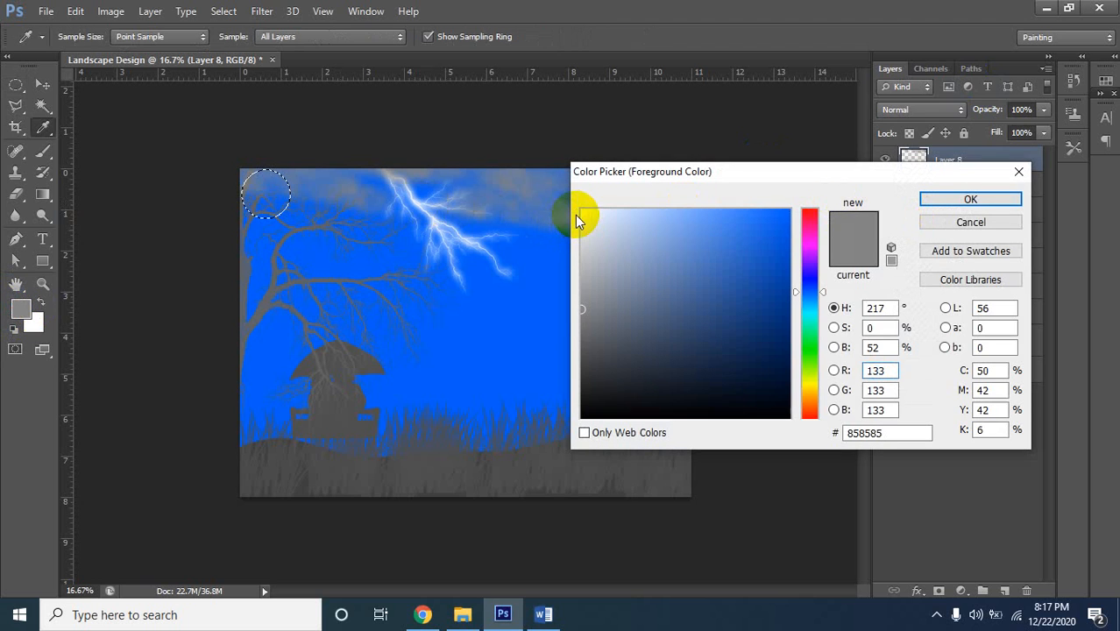
left_click(583, 224)
left_click(951, 199)
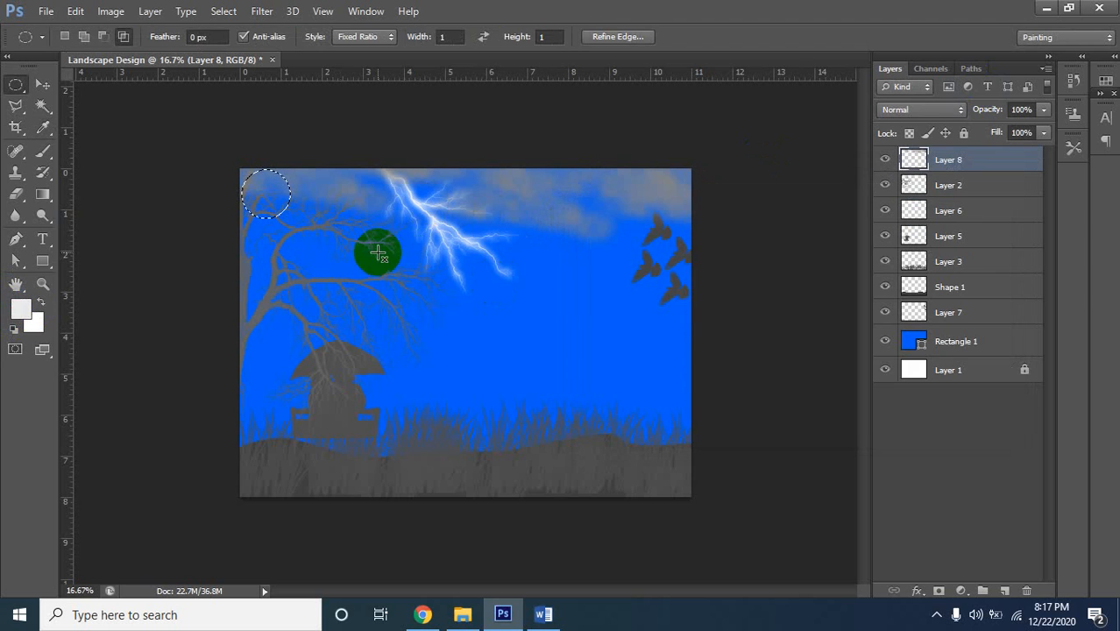
Switch to the Brush tool and choose the soft round brush with 0% hardness
left_click(43, 37)
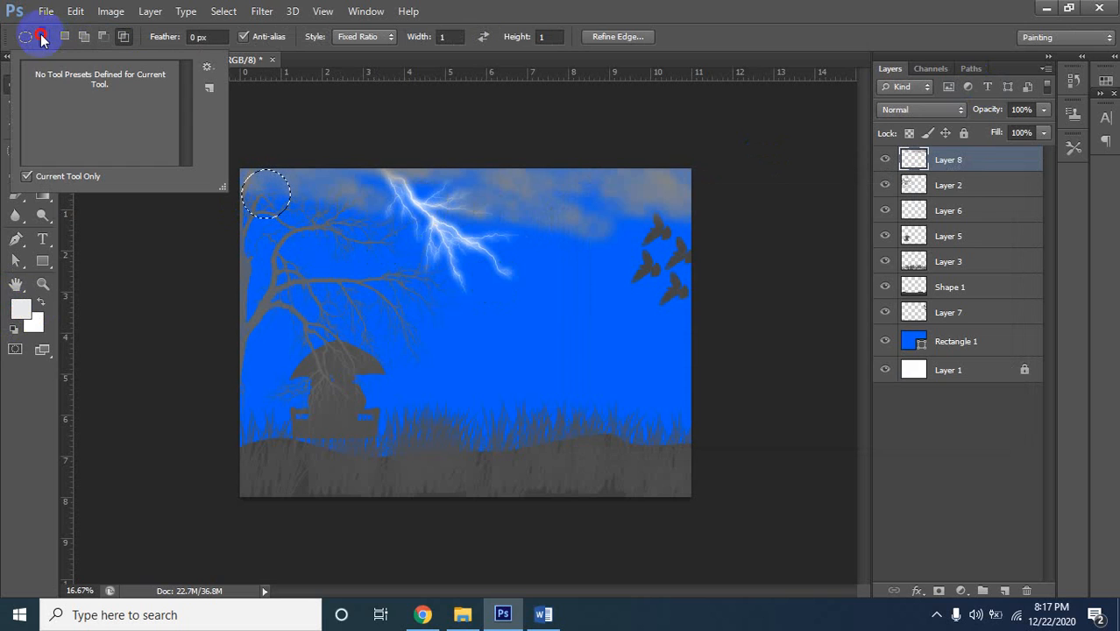
left_click(66, 238)
left_click(43, 105)
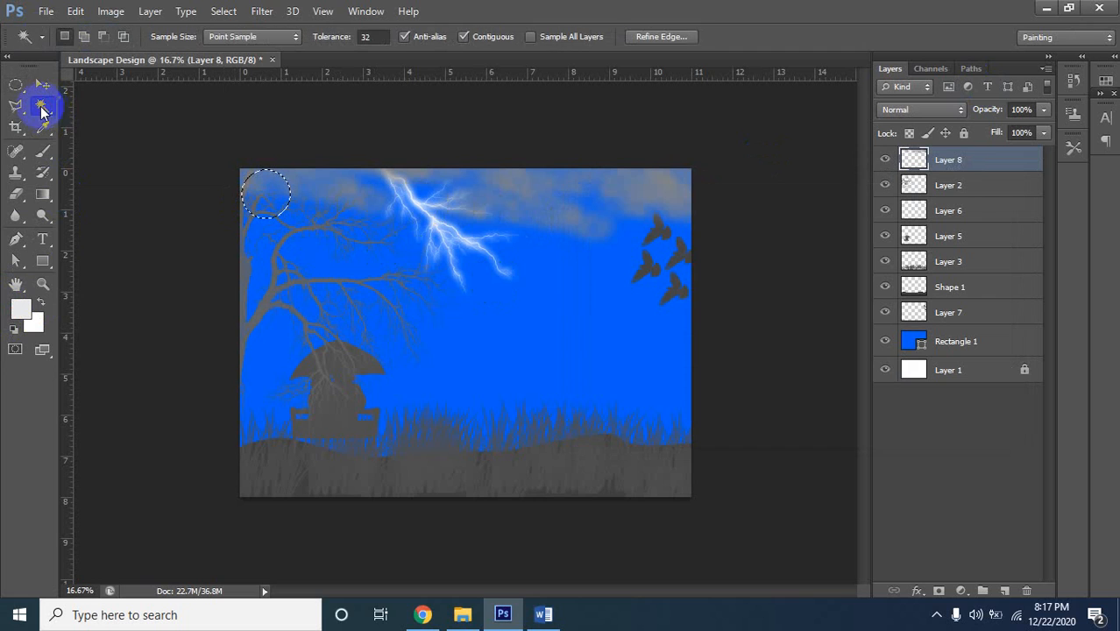
left_click(46, 146)
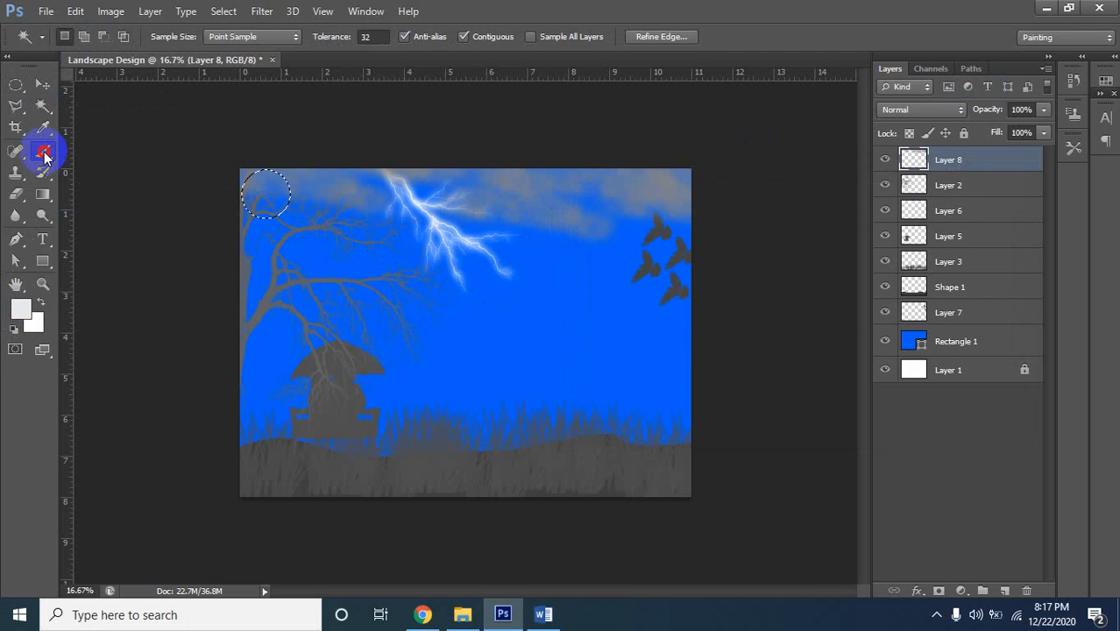
left_click(81, 39)
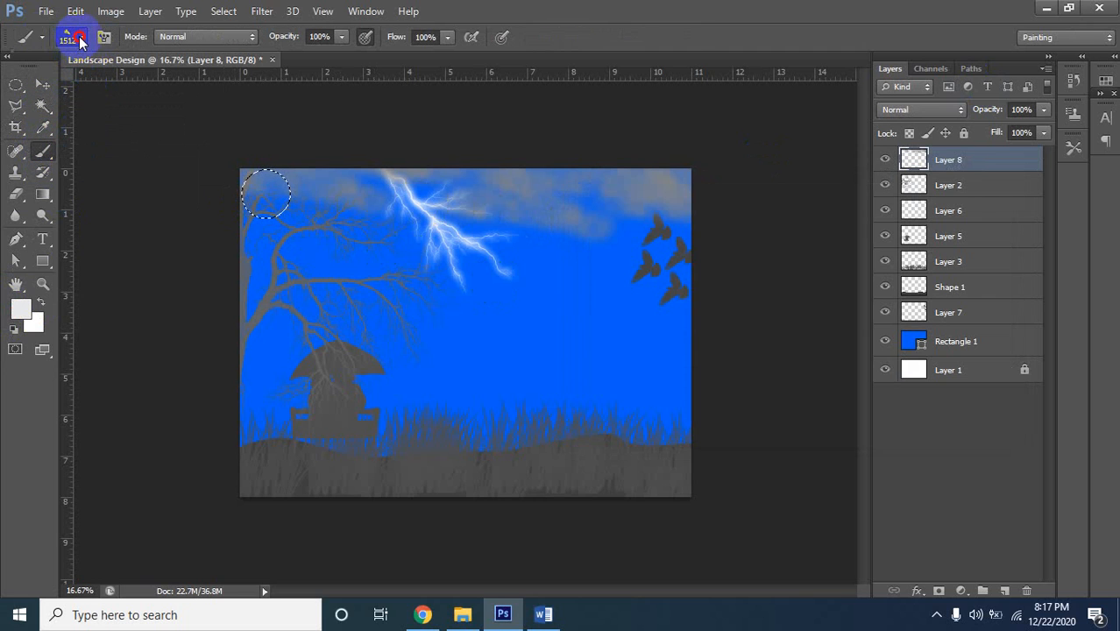
left_click(86, 39)
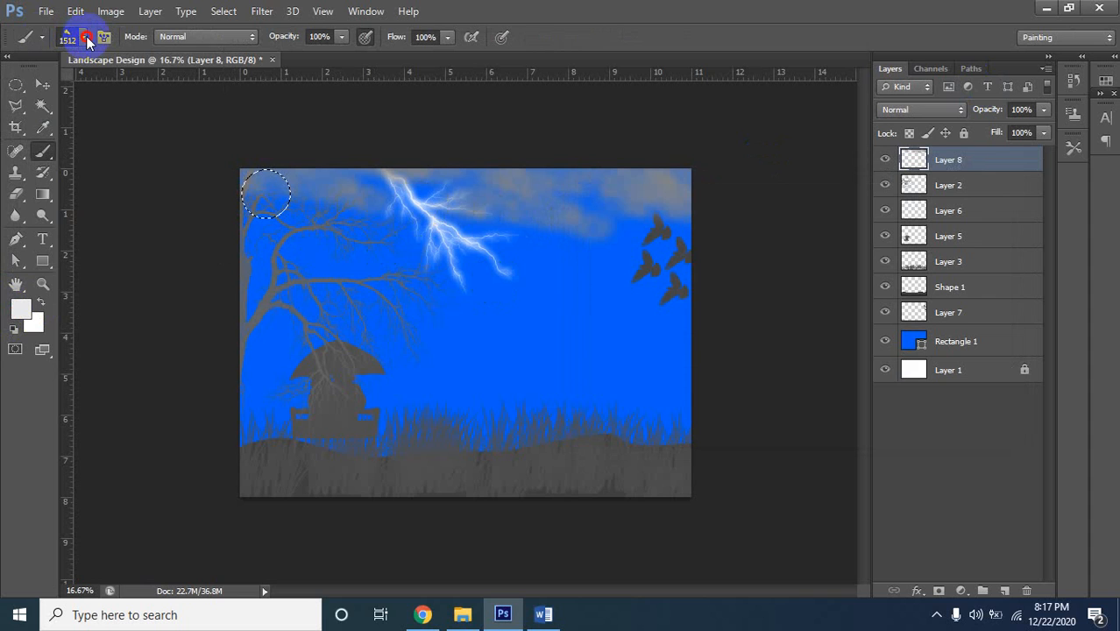
left_click(87, 39)
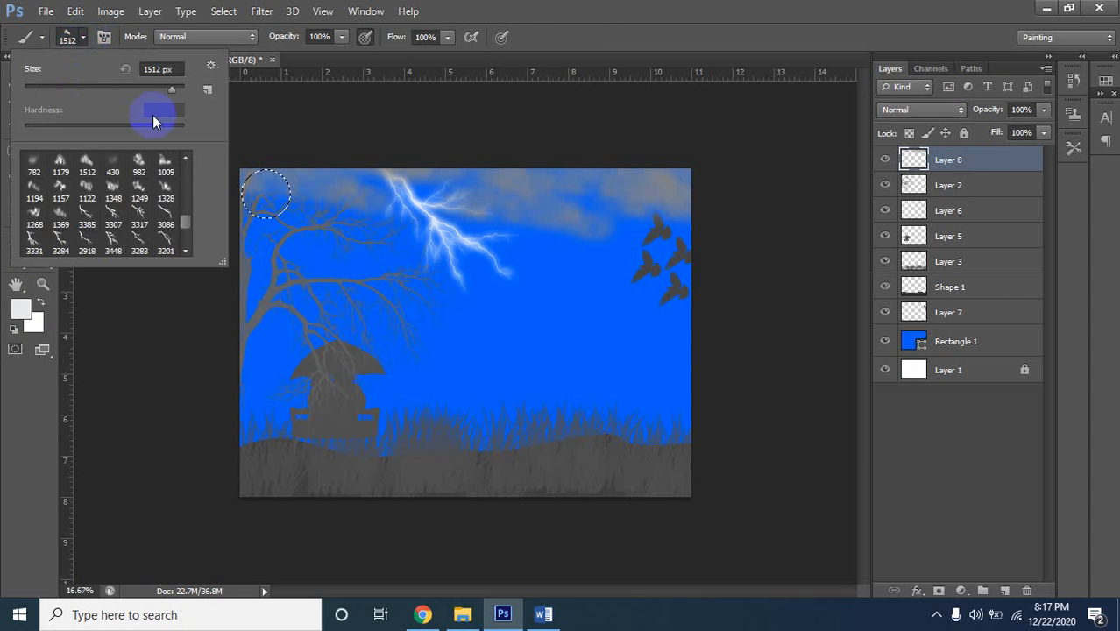
scroll(166, 173, "up", 5)
scroll(162, 166, "up", 8)
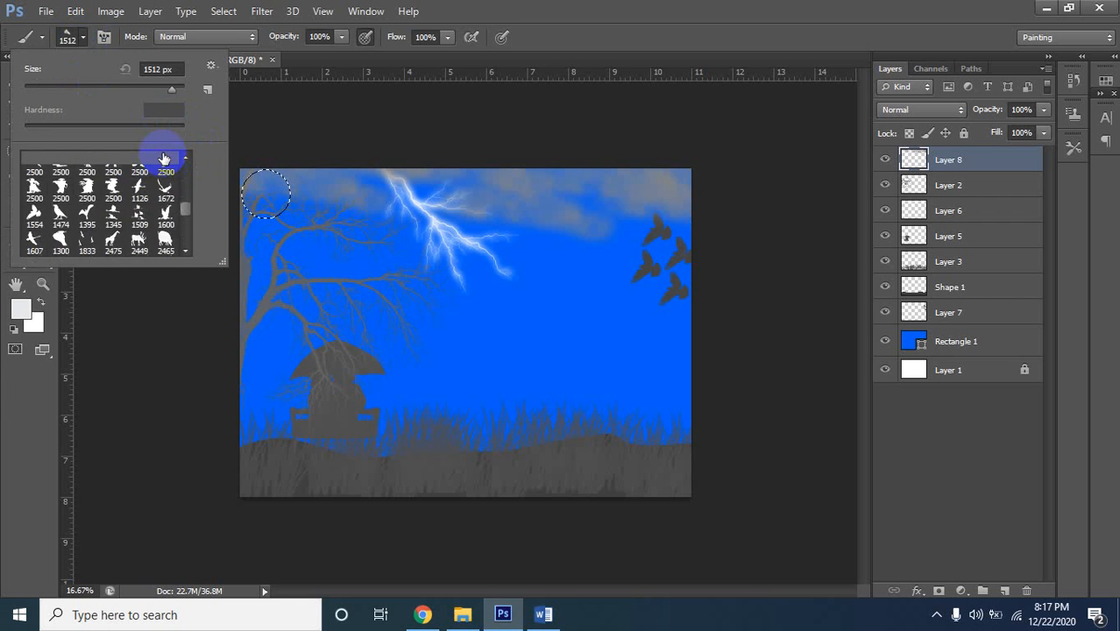
scroll(170, 203, "up", 10)
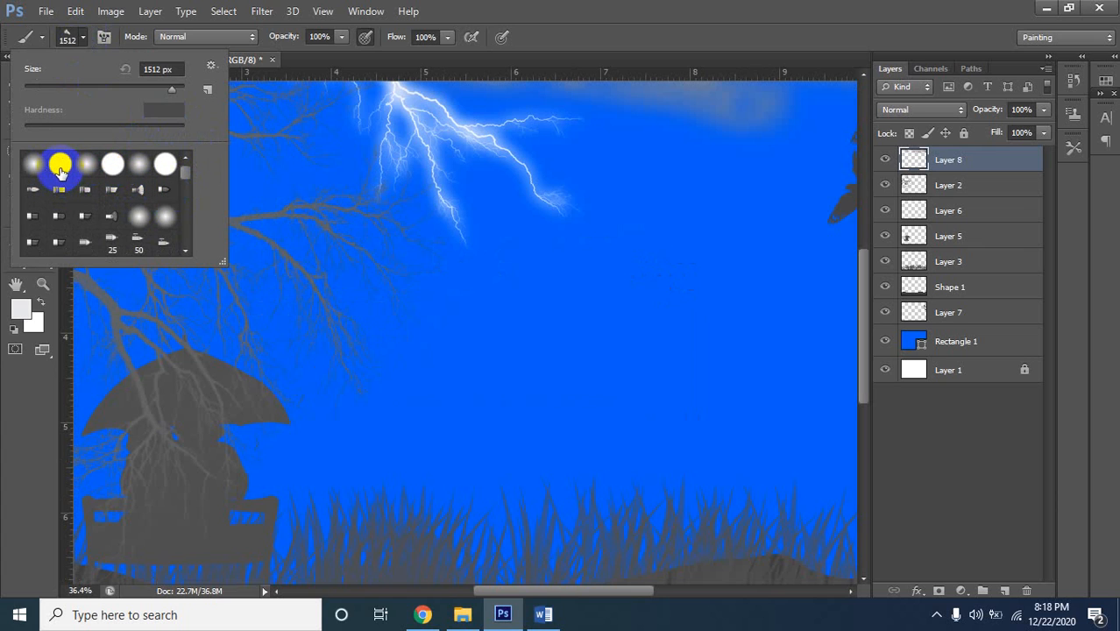
left_click(33, 164)
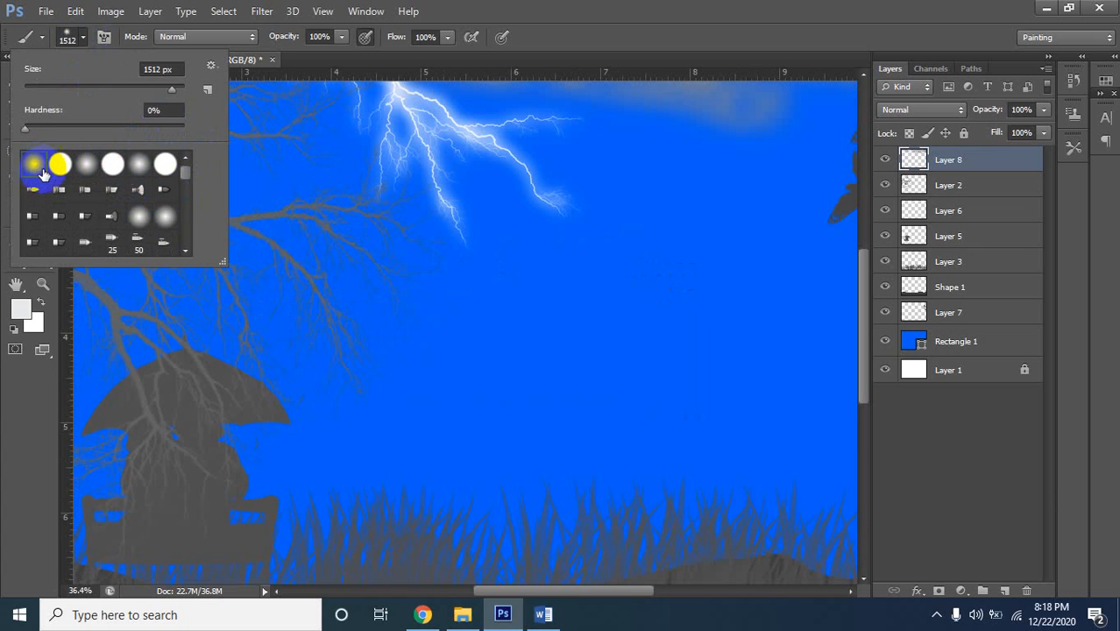
left_click(464, 289)
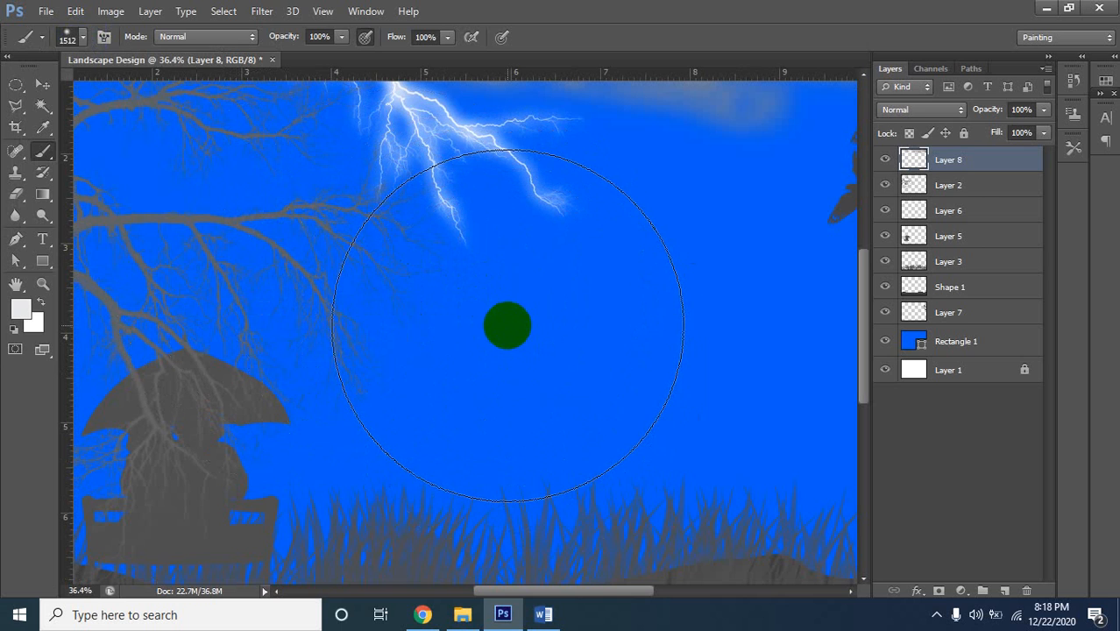
Reduce the soft brush to 500 px and paint one pale glow in the sky's upper-left corner on Layer 8, without a selection
left_click(336, 231, "alt")
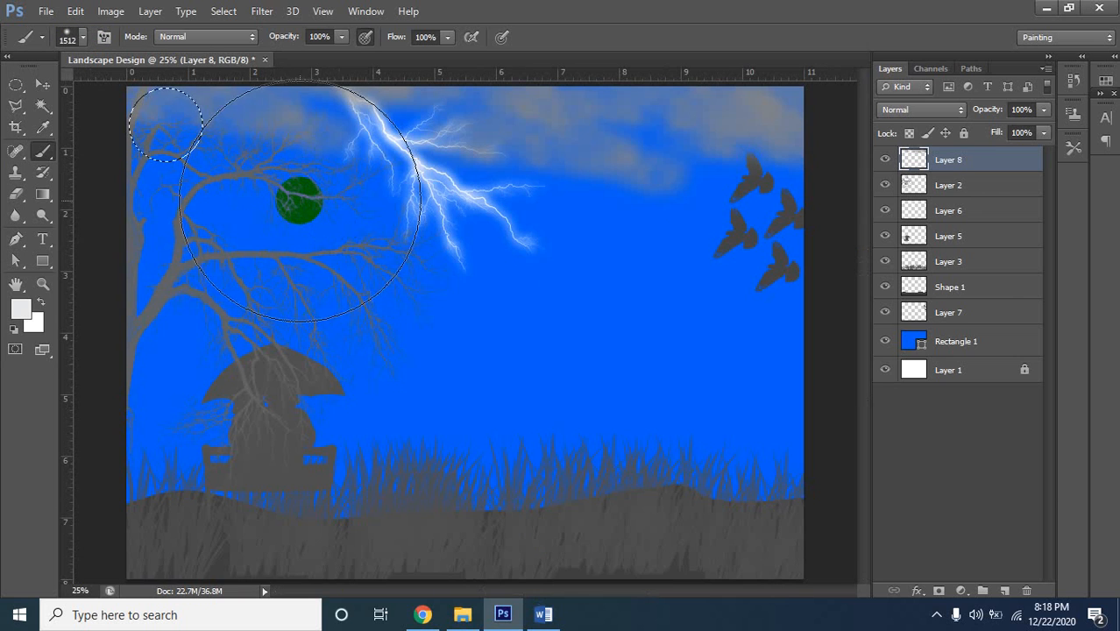
key("bracketleft")
key("bracketleft")
key("bracketleft")
key("bracketleft")
key("bracketleft")
key("bracketleft")
key("bracketleft")
key("bracketleft")
key("bracketleft")
key("bracketleft")
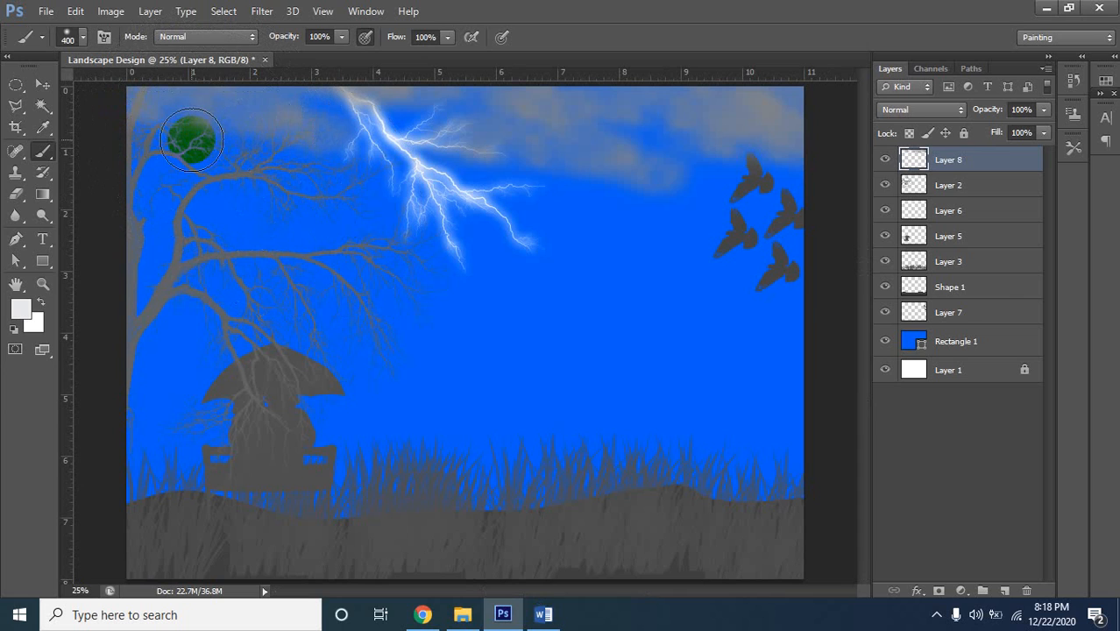
left_click(175, 124)
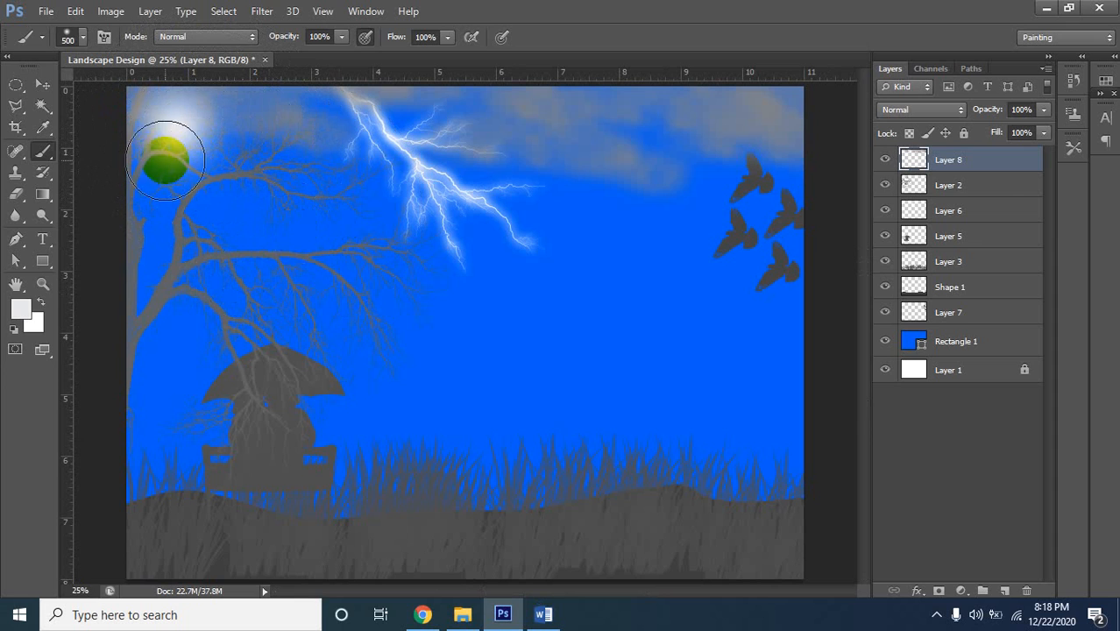
Paint a solid pale moon disc over the centre of the glow on a new layer above Layer 8, using a smaller hard round brush
left_click(83, 37)
left_click(59, 163)
left_click(945, 159)
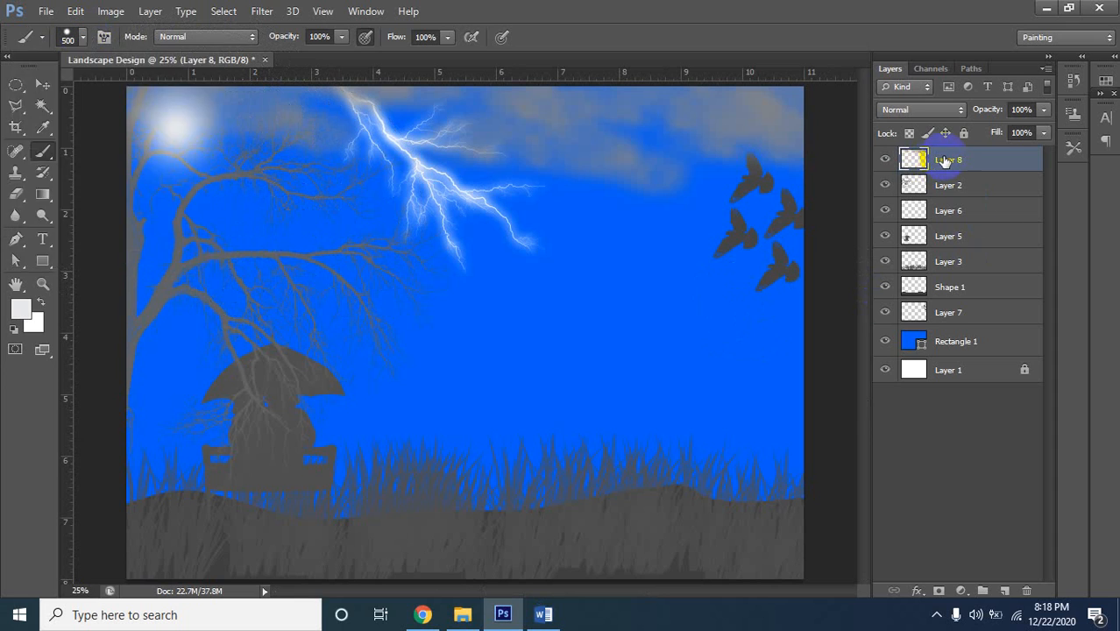
left_click(1007, 590)
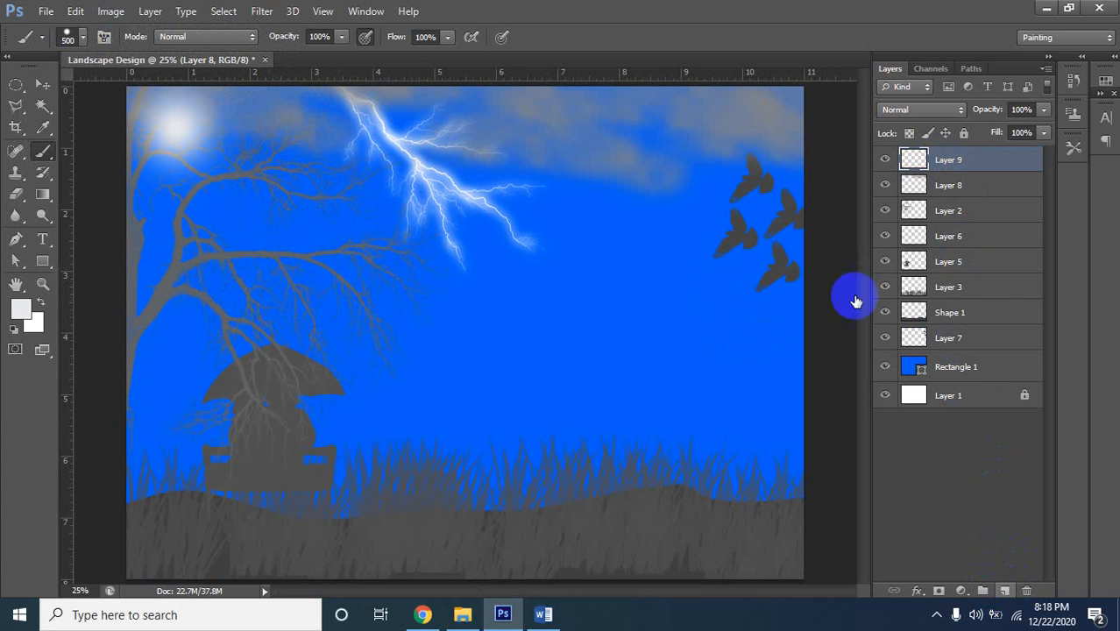
left_click(178, 128)
key("bracketleft")
key("bracketleft")
key("bracketleft")
key("bracketleft")
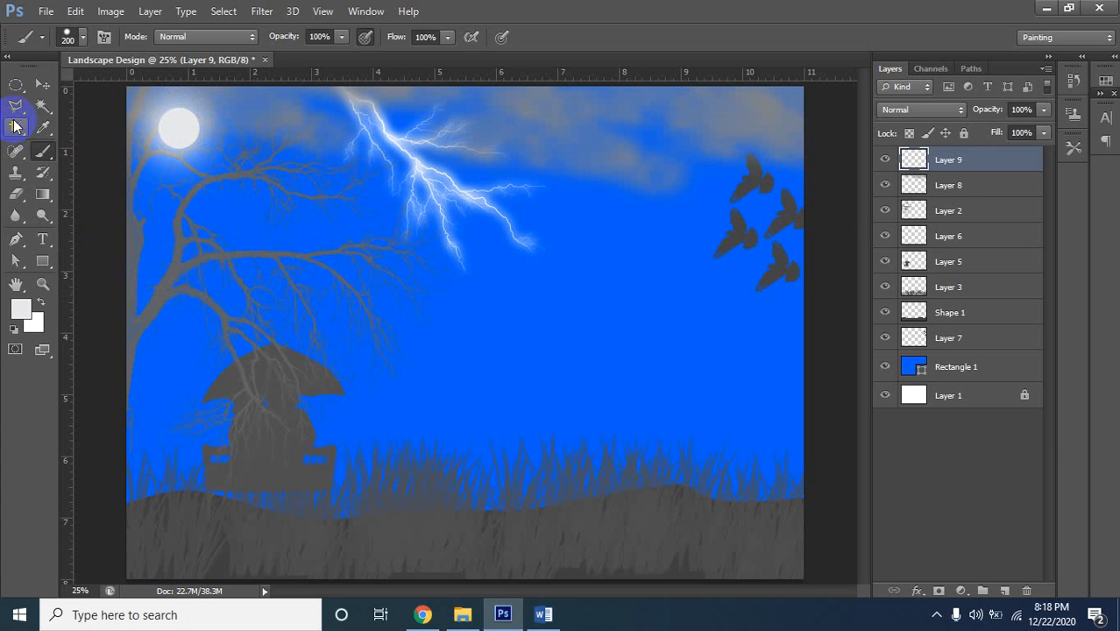
Move the tree on Layer 2 above Layer 9 so its branches lie in front of the moon
left_click(42, 84)
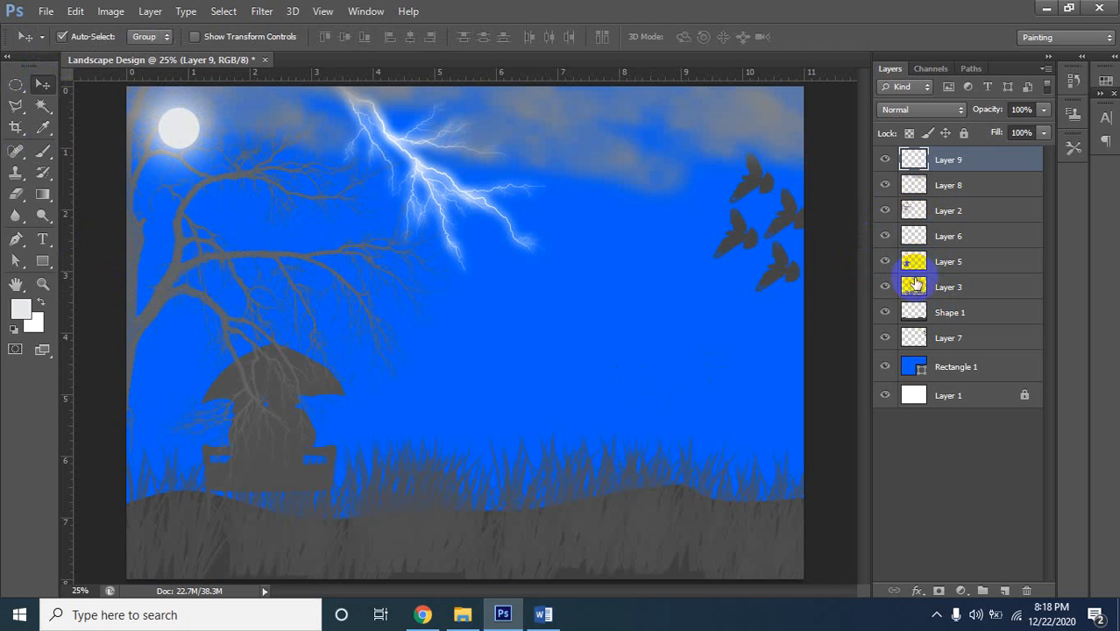
left_click(919, 211)
left_click_drag(918, 210, 932, 160)
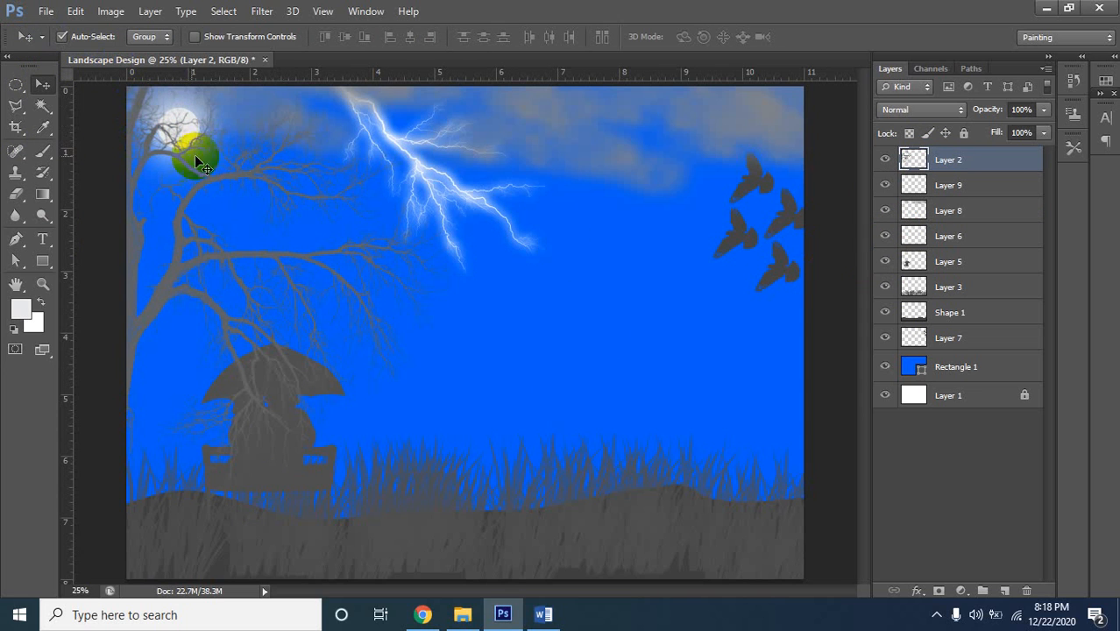
left_click(484, 302, "ctrl+alt")
left_click(360, 235, "ctrl")
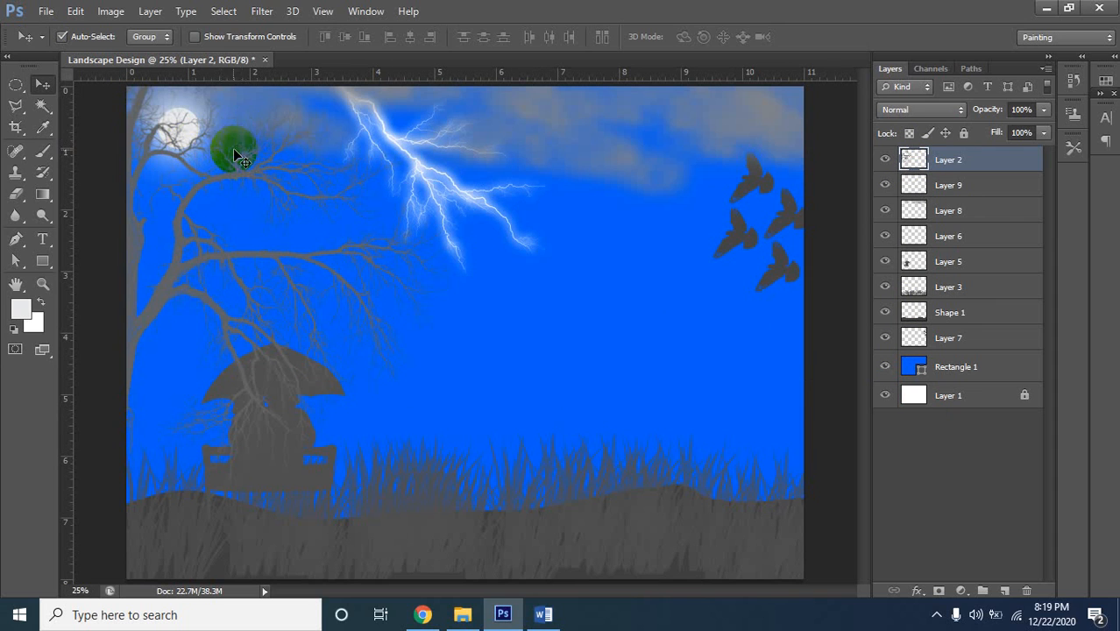
left_click(263, 143, "alt")
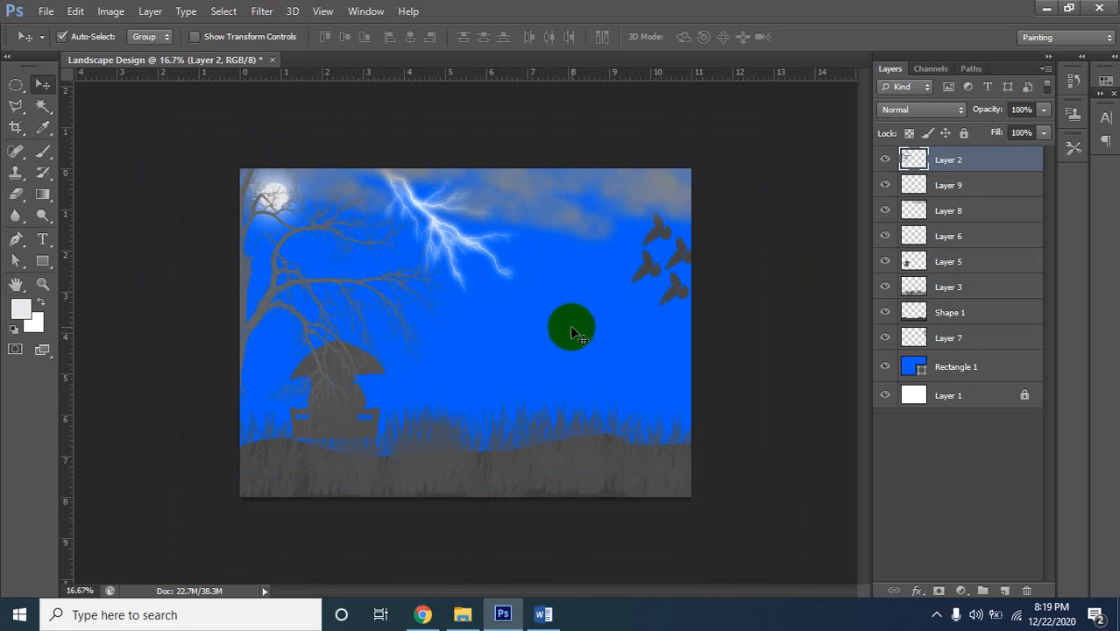
left_click(531, 352)
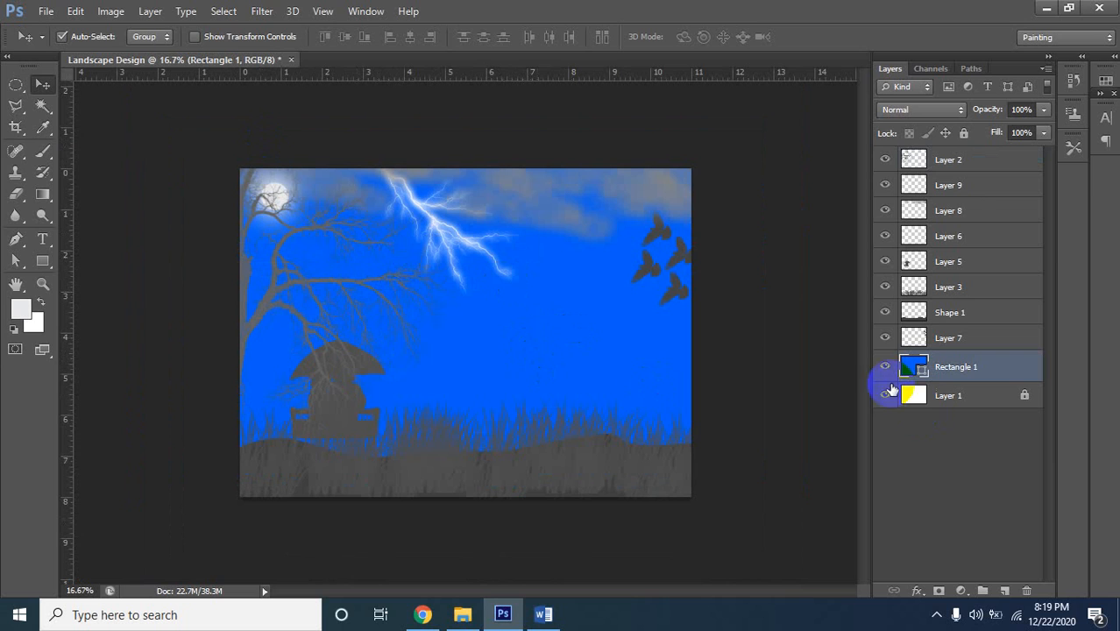
left_click(454, 239)
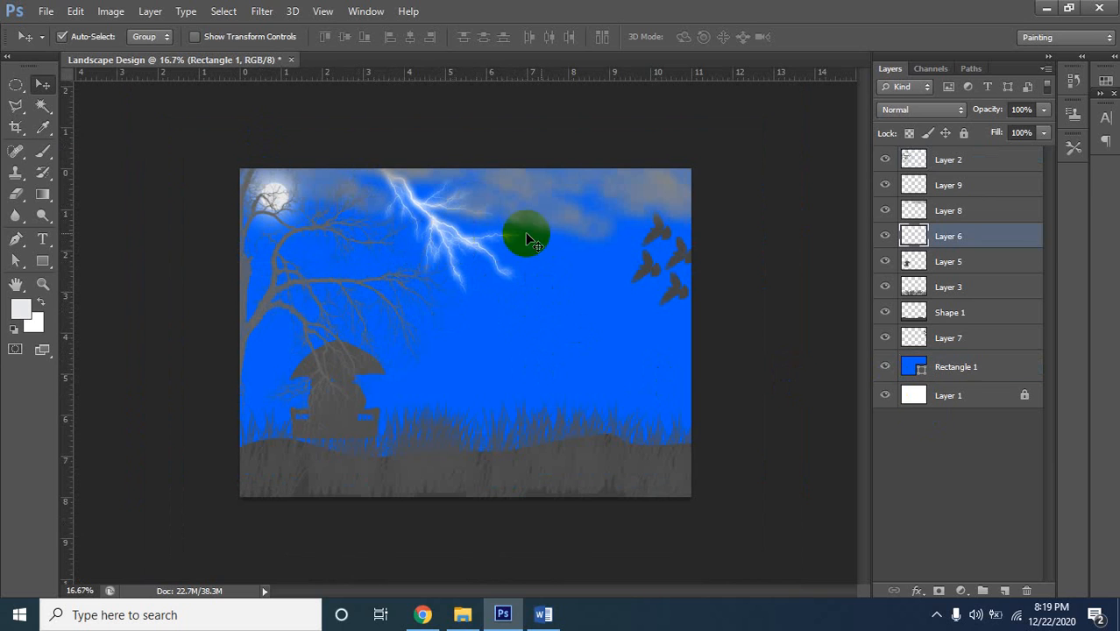
Open the Save for Web export for the finished landscape
left_click(44, 12)
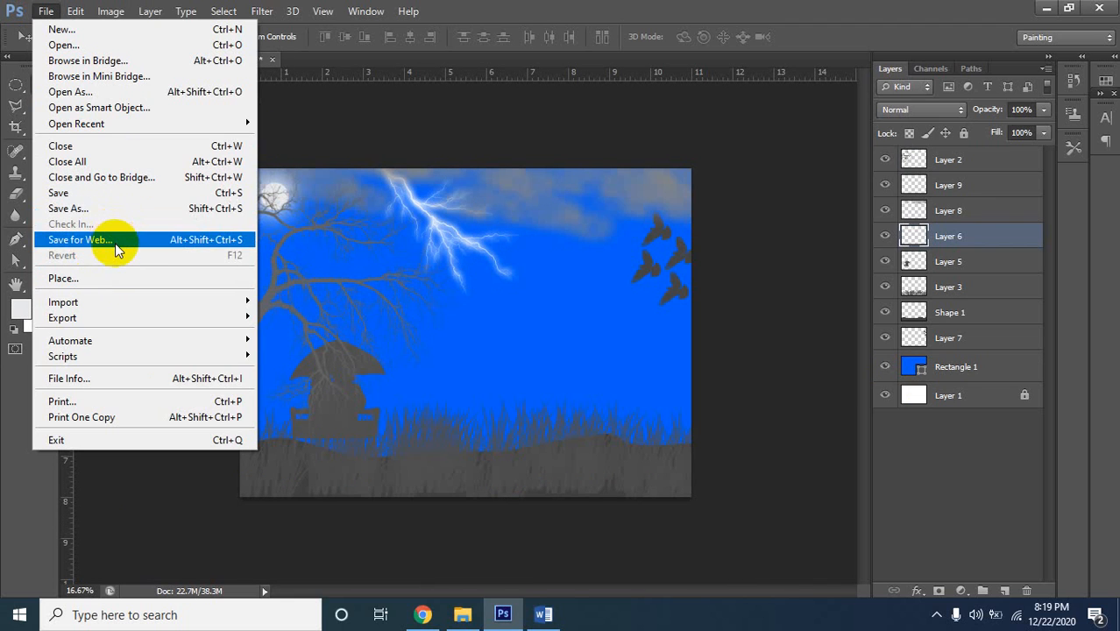
left_click(353, 253)
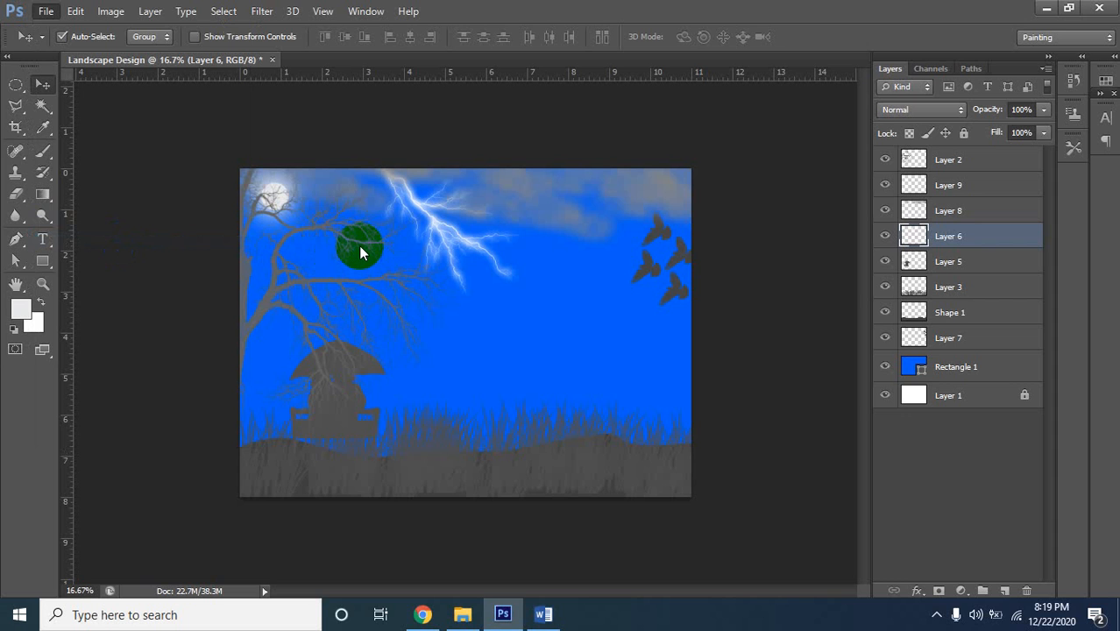
key("ctrl+alt+shift+s")
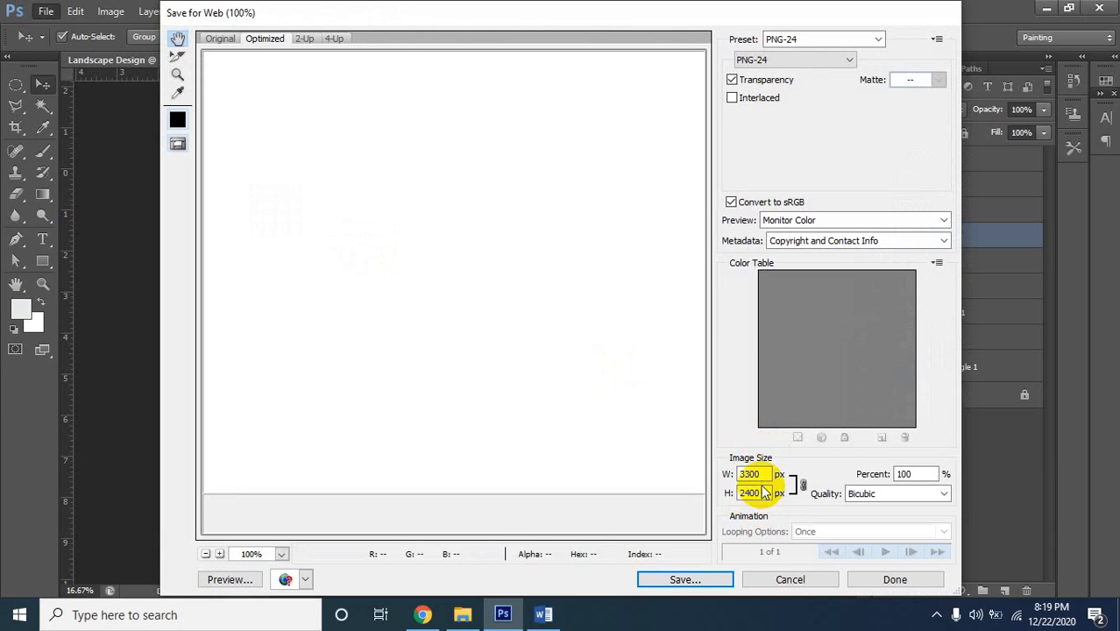
type("0")
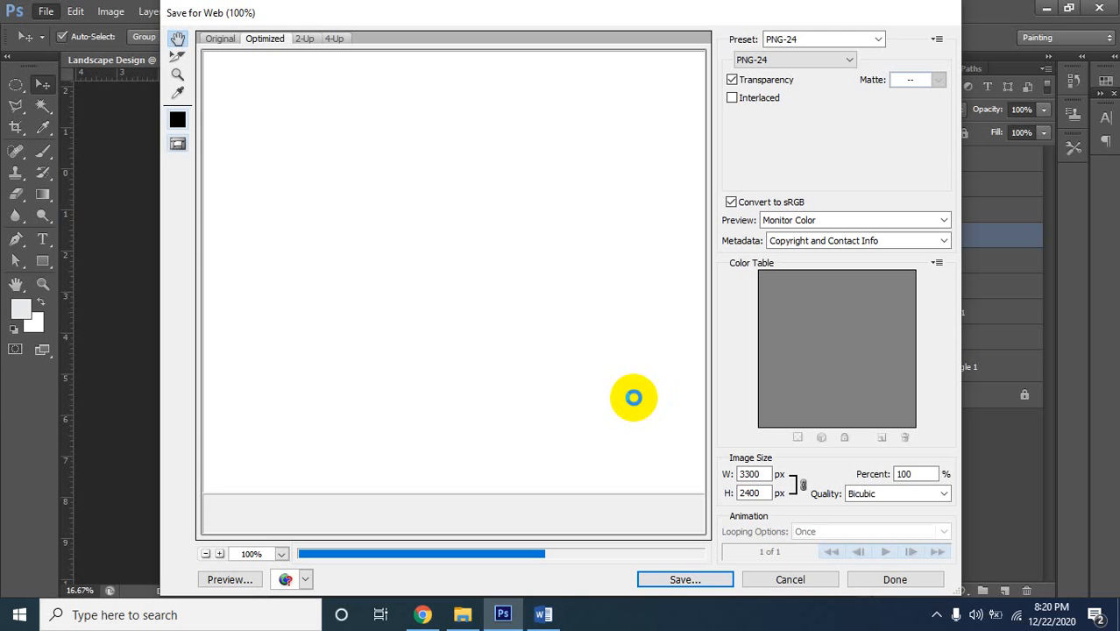
Switch to Word to look over the Class # 3 brush topics and assignment, and return to the export
left_click(544, 617)
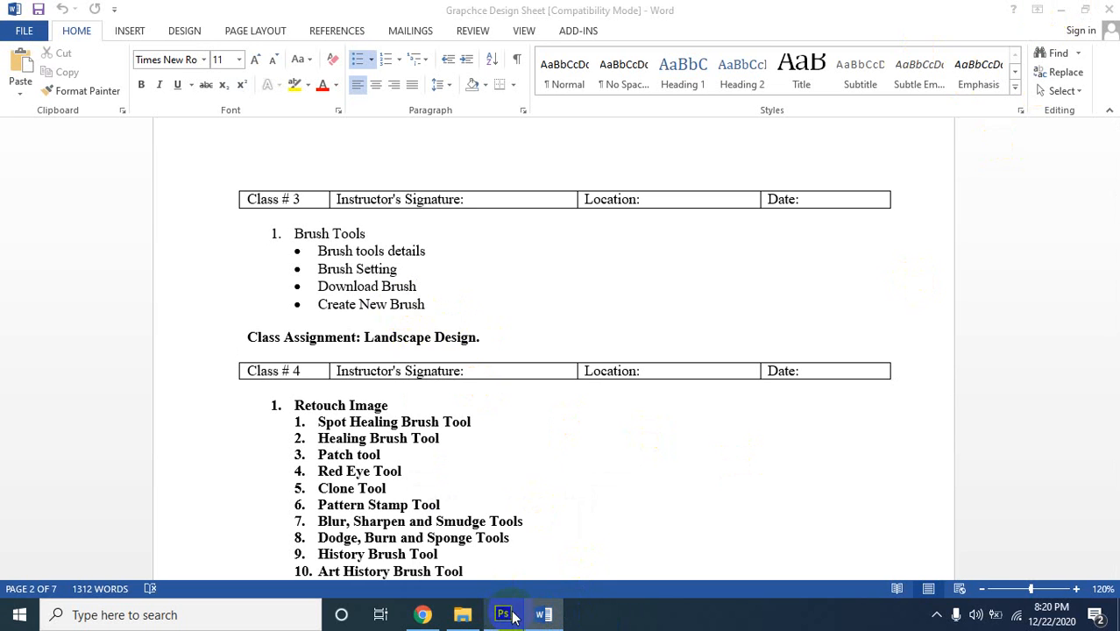
left_click(537, 618)
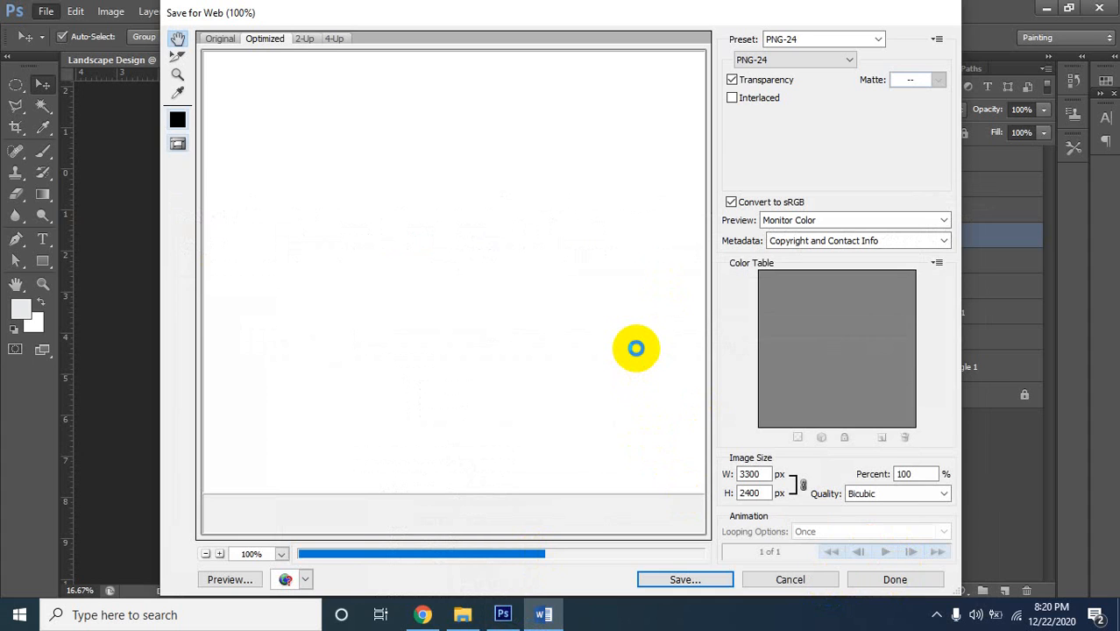
Switch to Chrome, close the download overlay on the Brusheezy page and the Facebook tab, and return to Photoshop
left_click(430, 614)
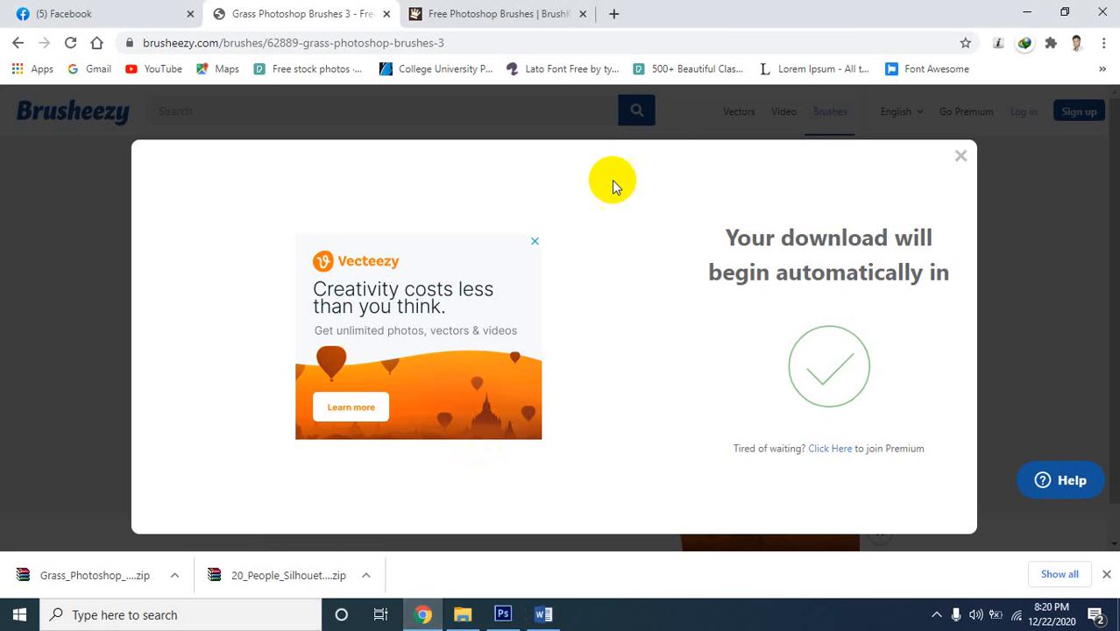
left_click(960, 158)
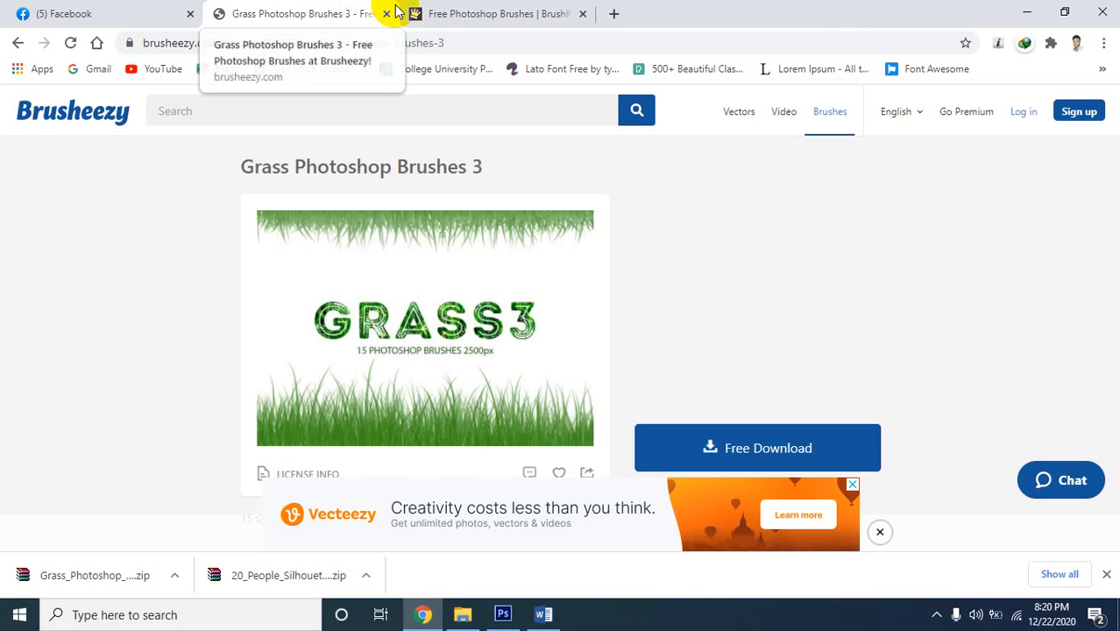
left_click(191, 15)
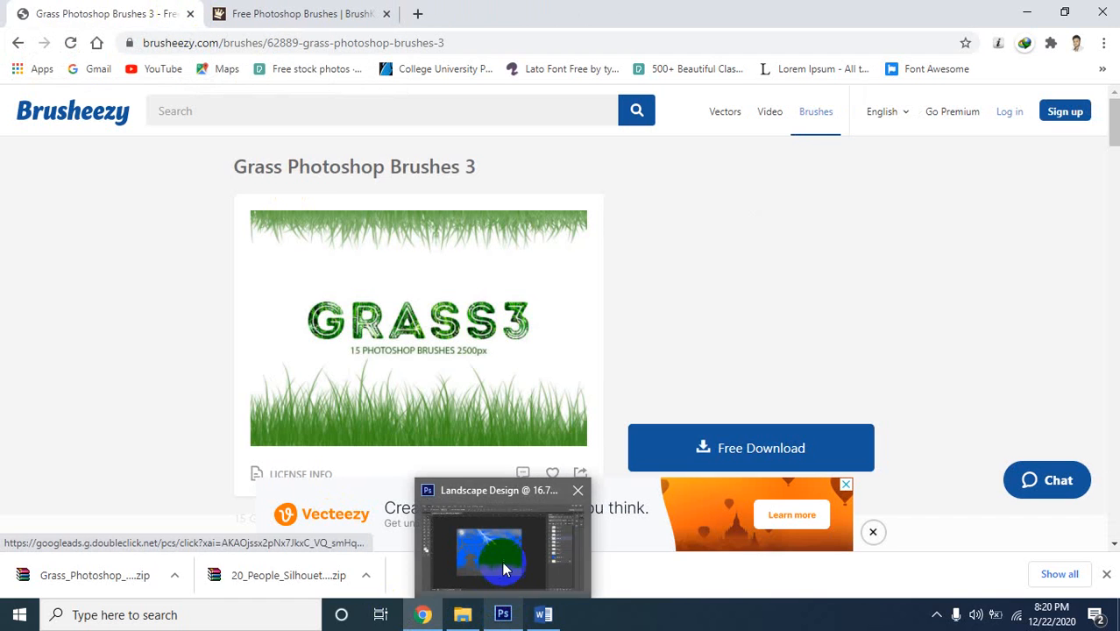
left_click(501, 572)
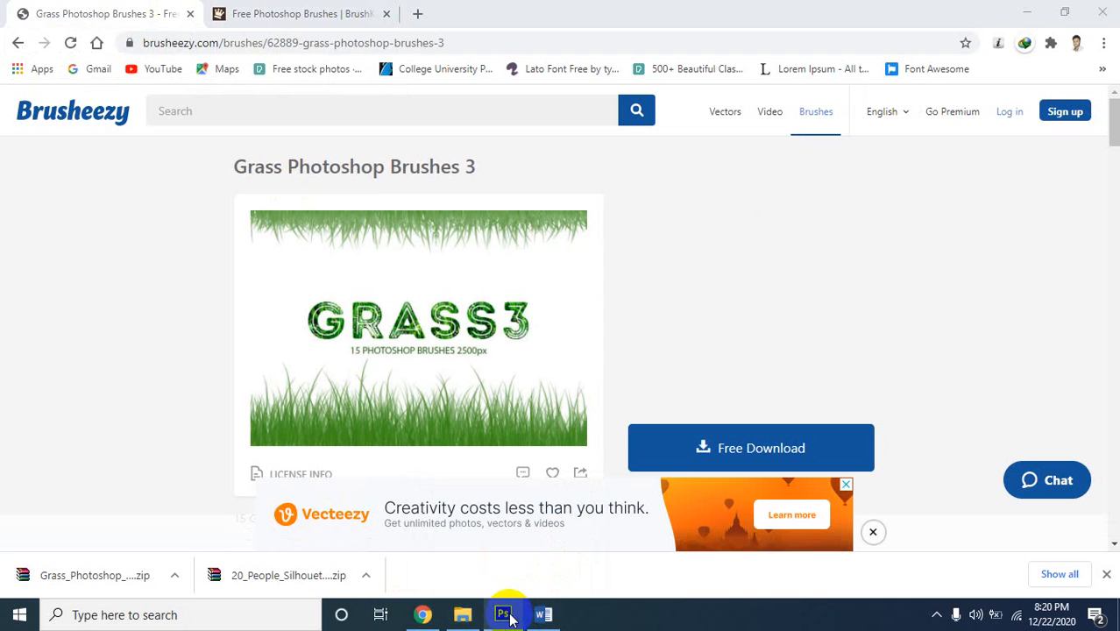
Return to Photoshop, start saving the PNG-24 export, and move up out of the goina folder through its parent folders
left_click(1027, 11)
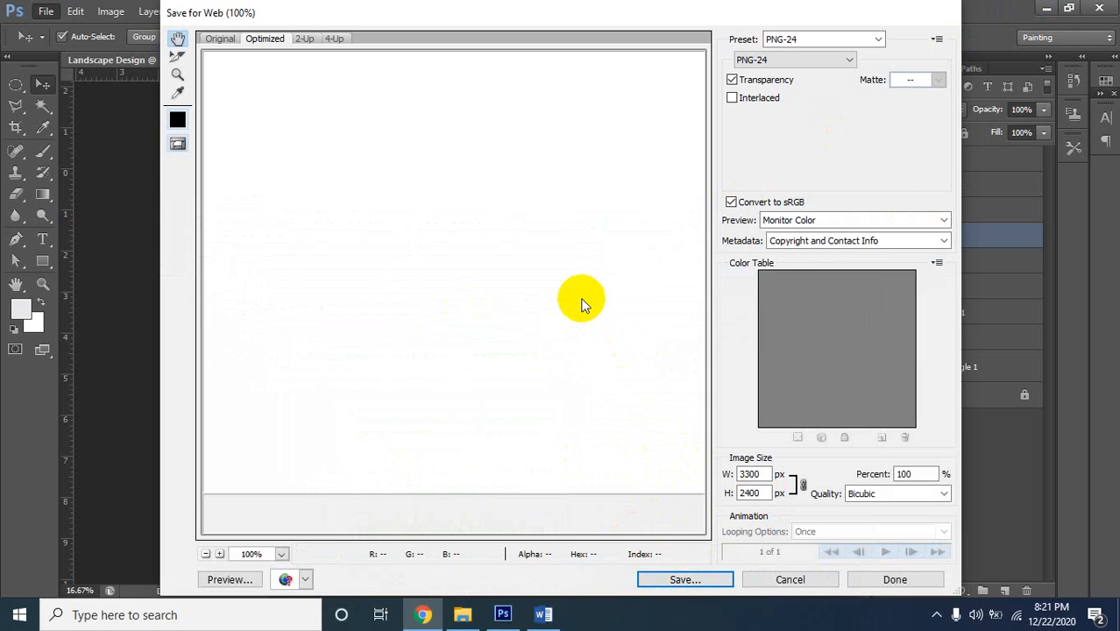
left_click(704, 581)
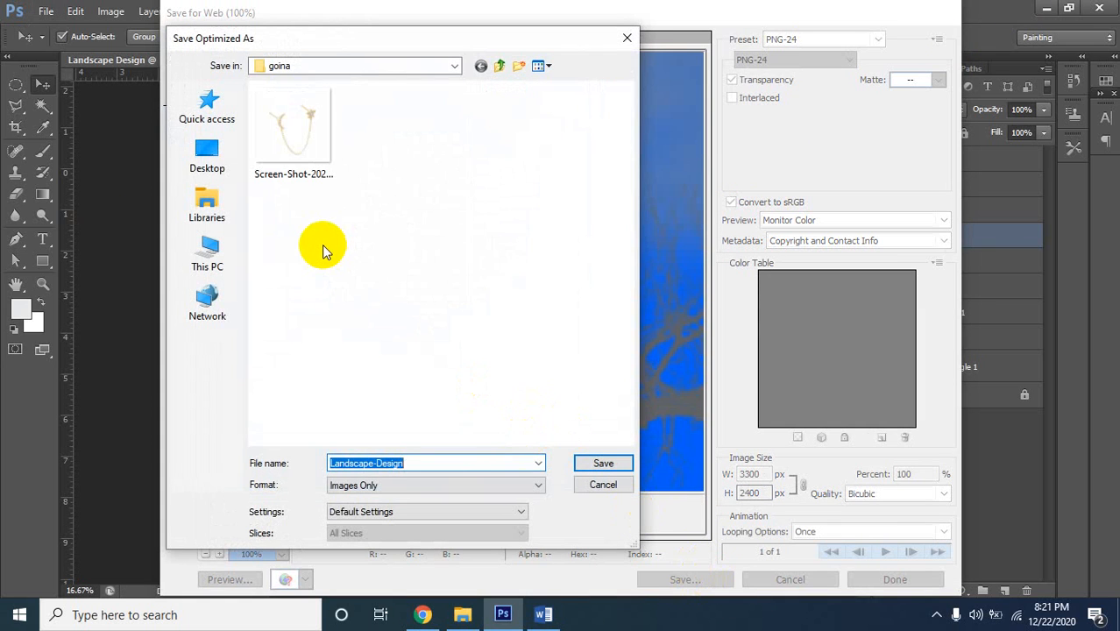
left_click(500, 68)
left_click(500, 68)
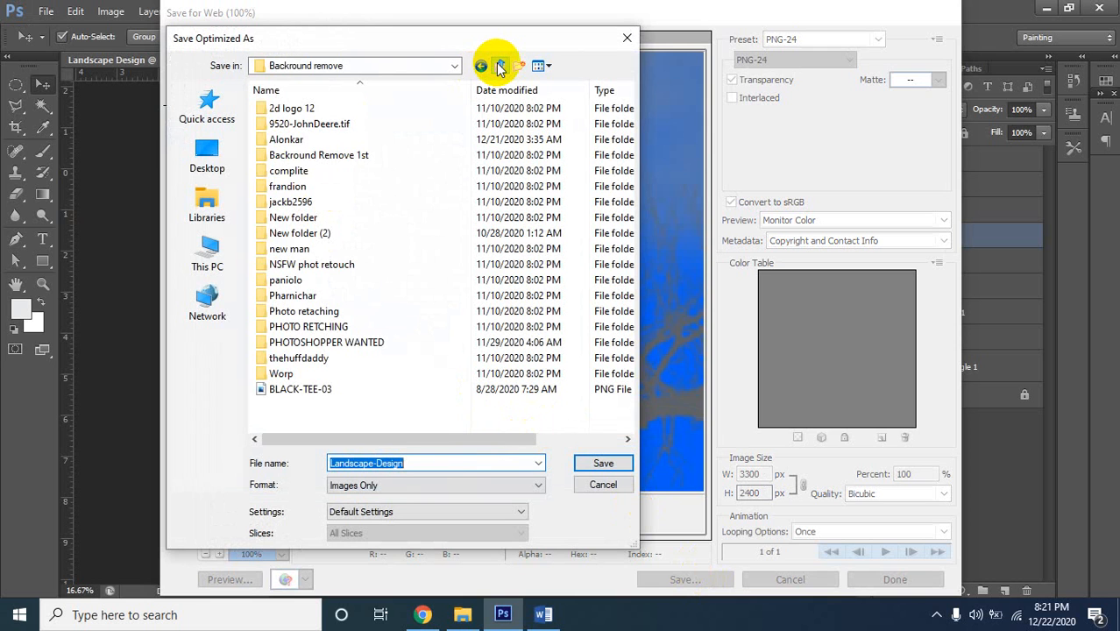
left_click(500, 68)
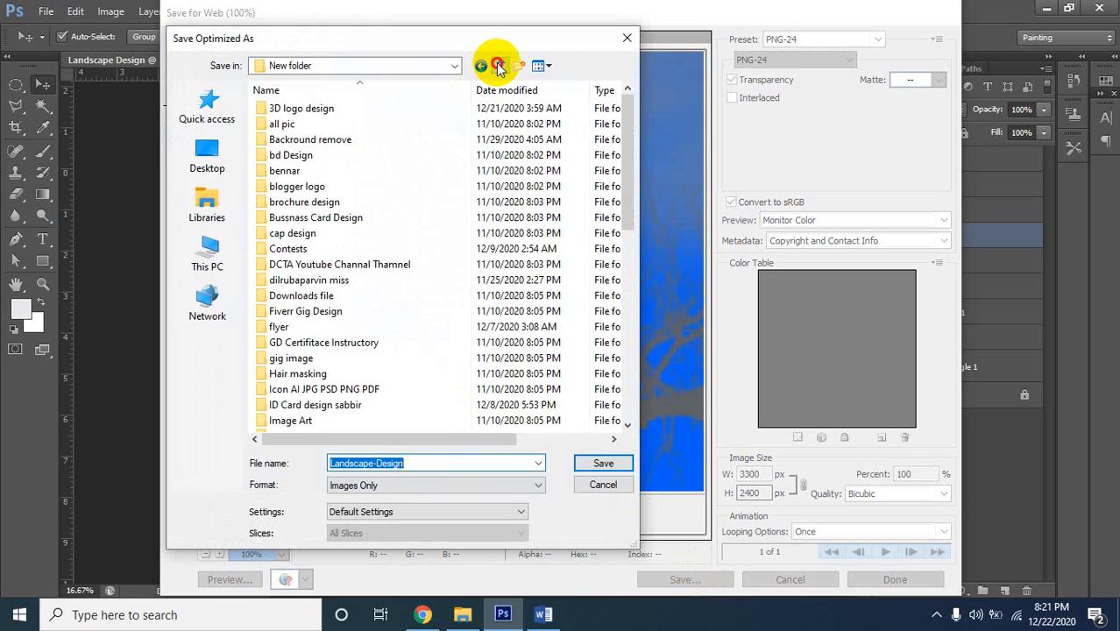
left_click(499, 68)
Browse into DCTA CLASS, graphic design all class, and GD Class 3 as the export's save location
left_click(294, 139)
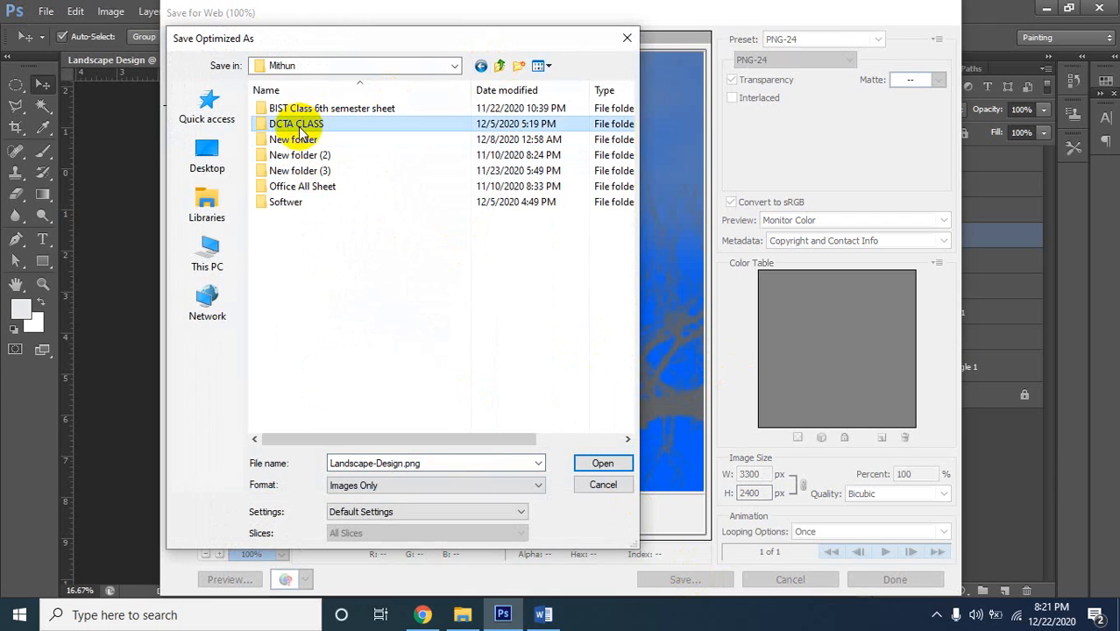
double_click(302, 124)
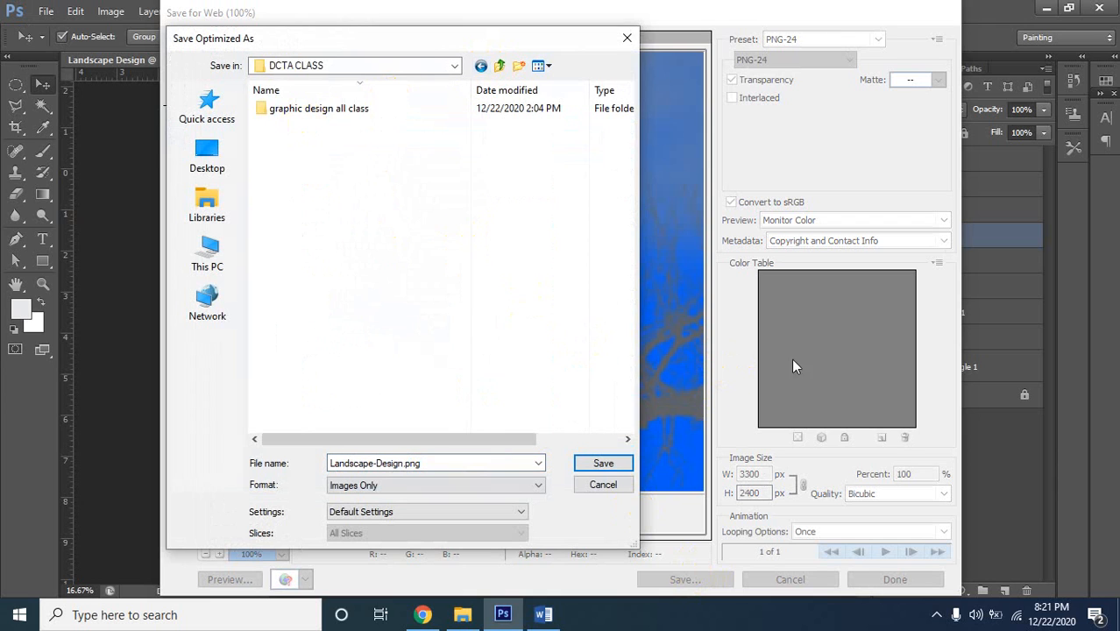
double_click(368, 108)
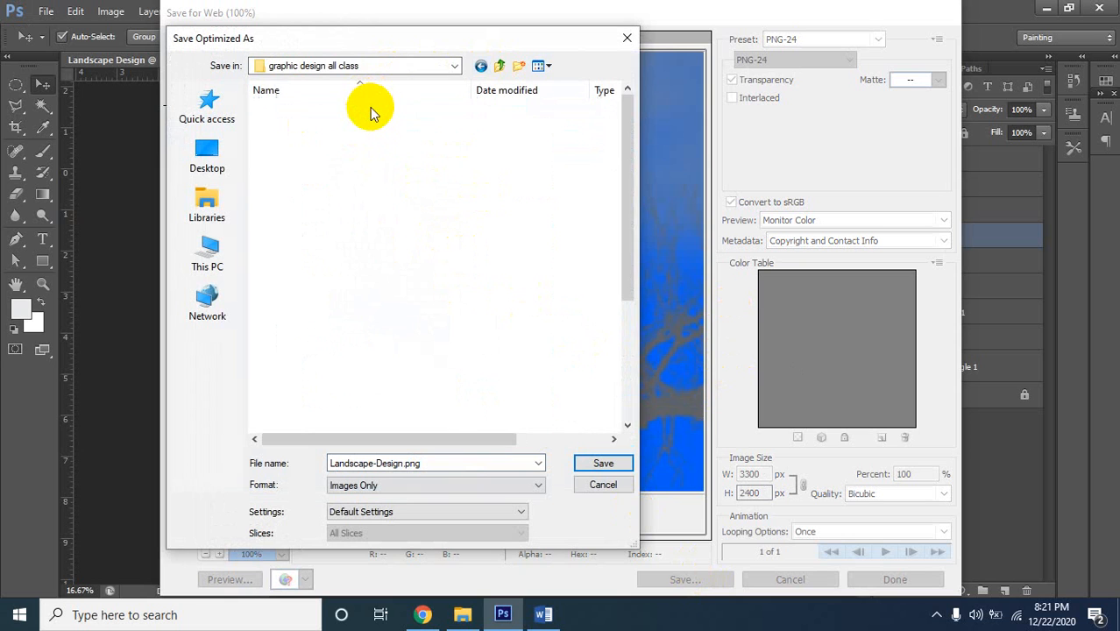
left_click(322, 219)
left_click(322, 233)
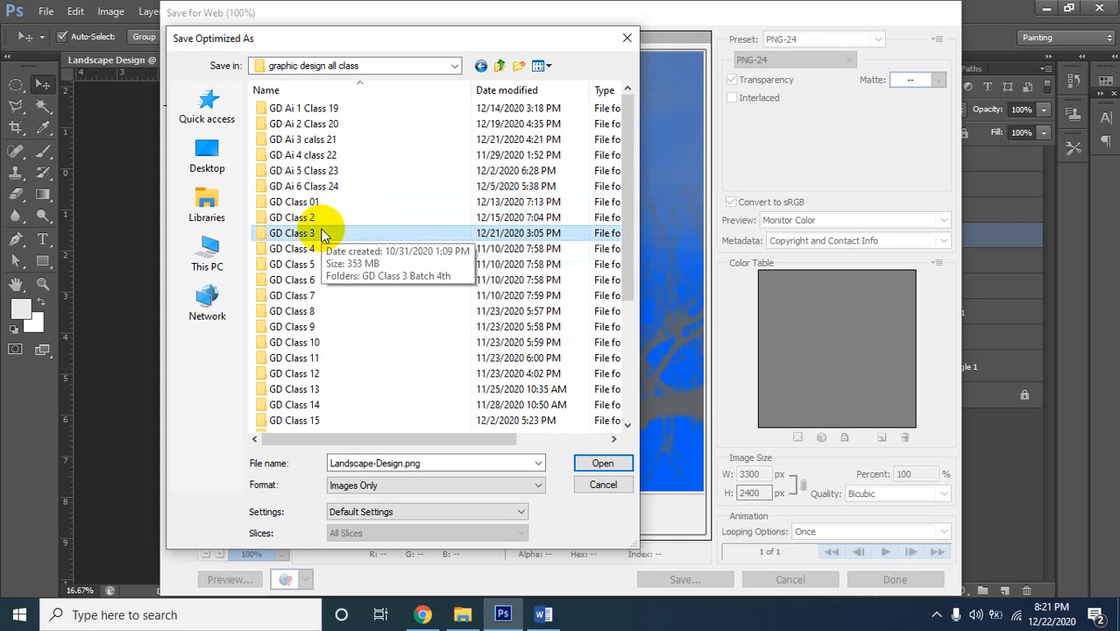
double_click(323, 233)
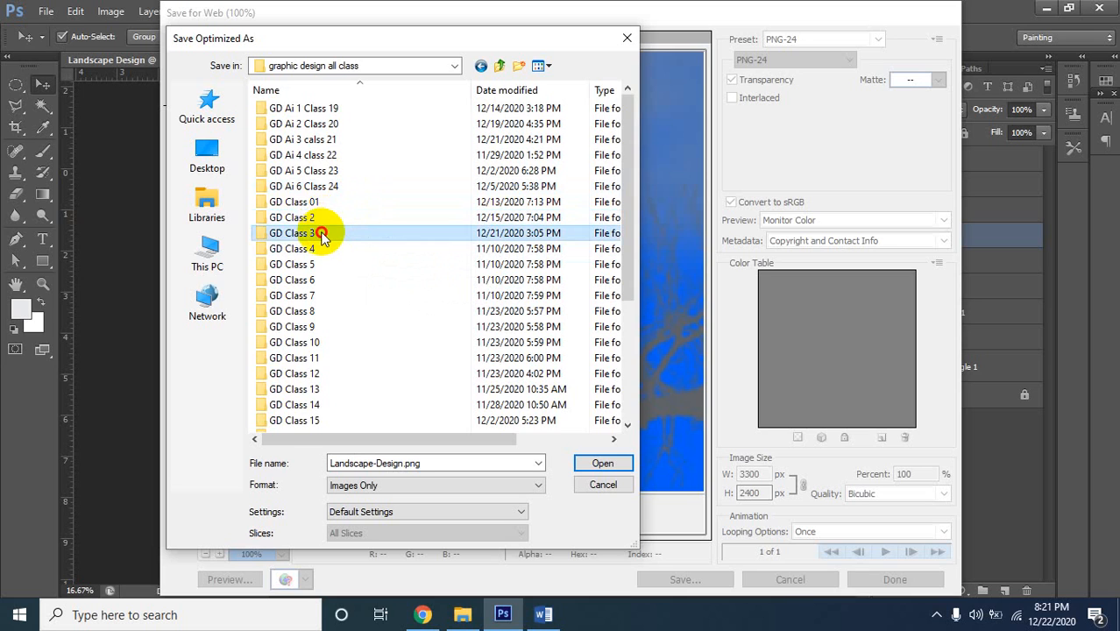
left_click(312, 110)
left_click(357, 220)
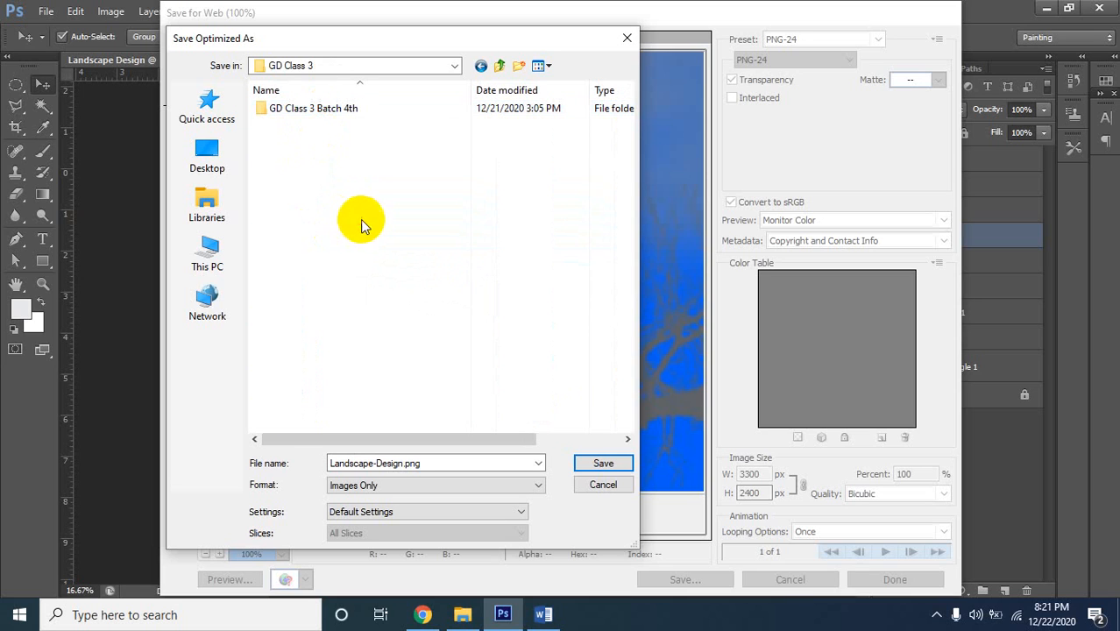
Create a folder named GD Class 3 batch 5th inside GD Class 3 and save Landscape-Design.png in it
left_click(518, 67)
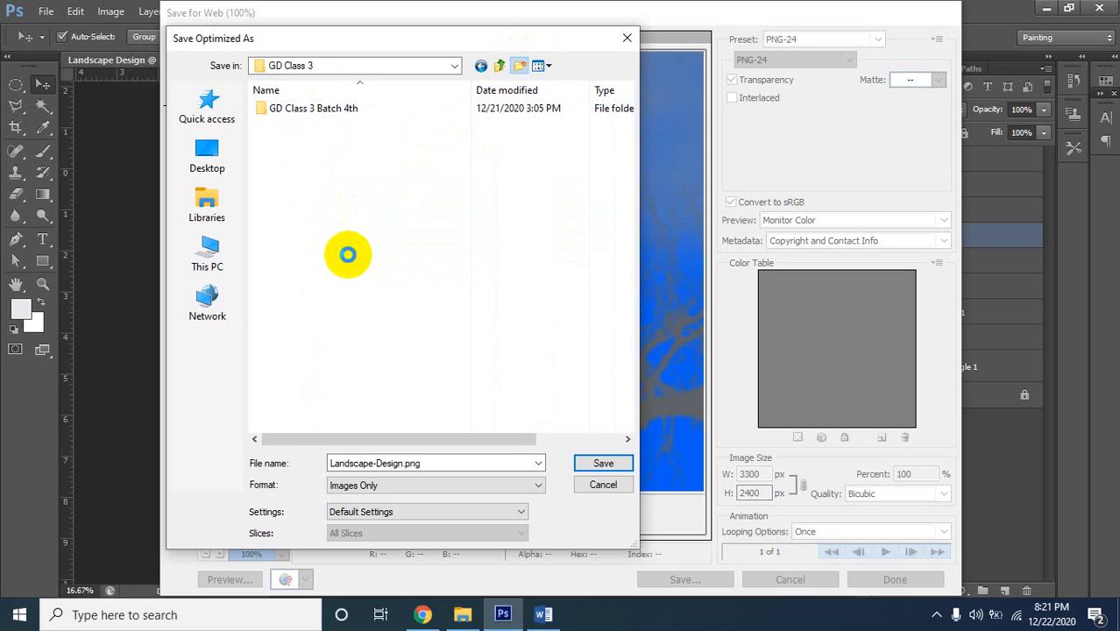
type("GD Class ")
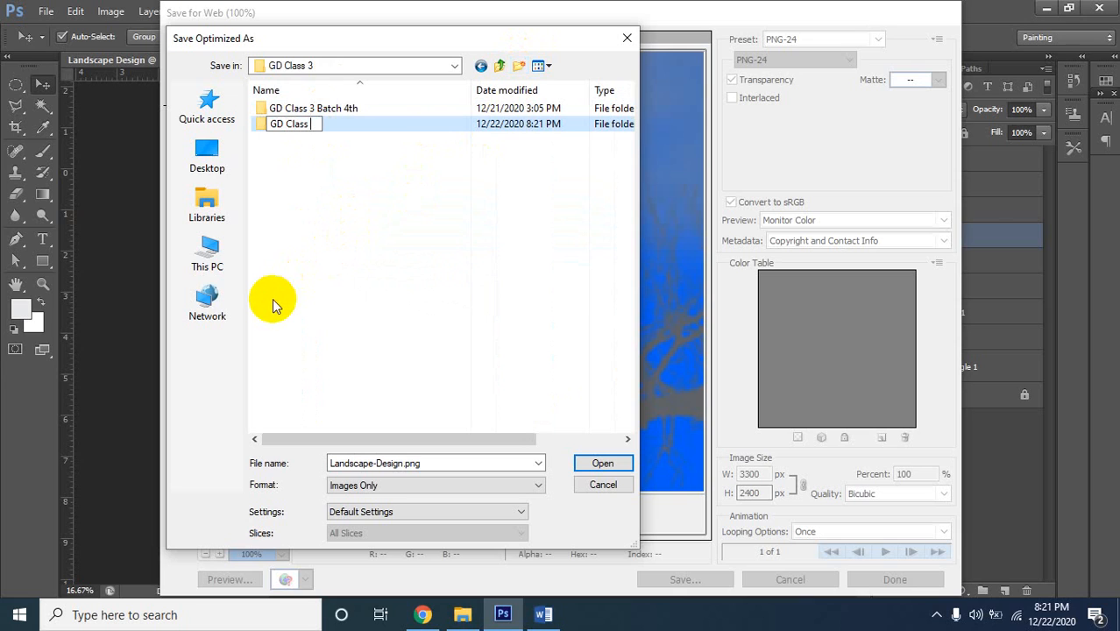
type("3 bat")
type("crh")
key("BackSpace")
key("BackSpace")
key("BackSpace")
type("ch 5th")
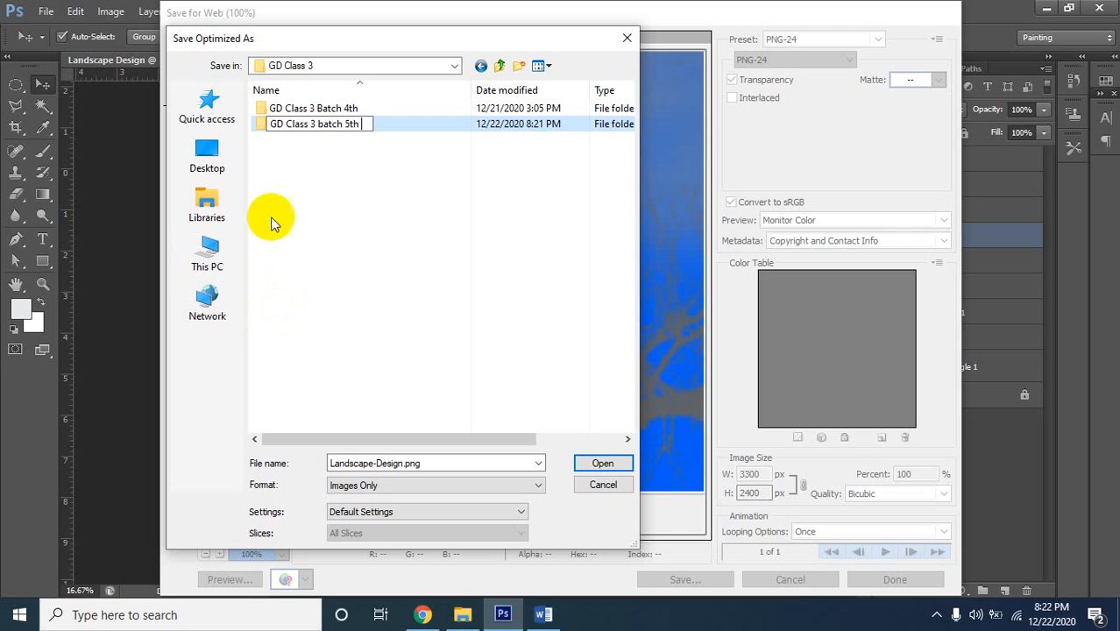
key("Return")
double_click(282, 122)
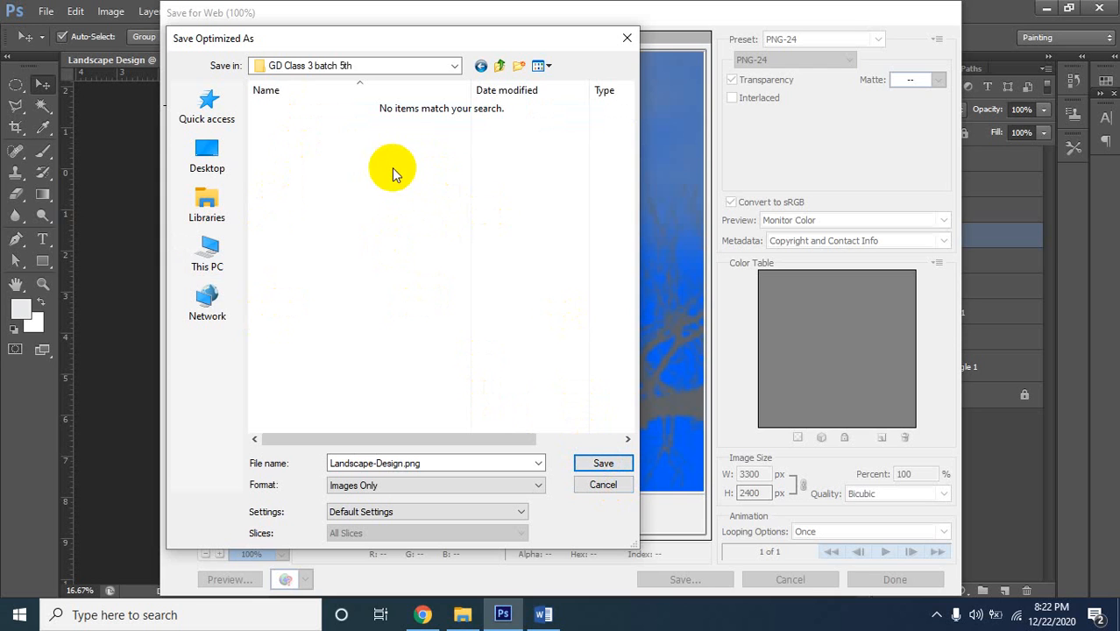
left_click(605, 463)
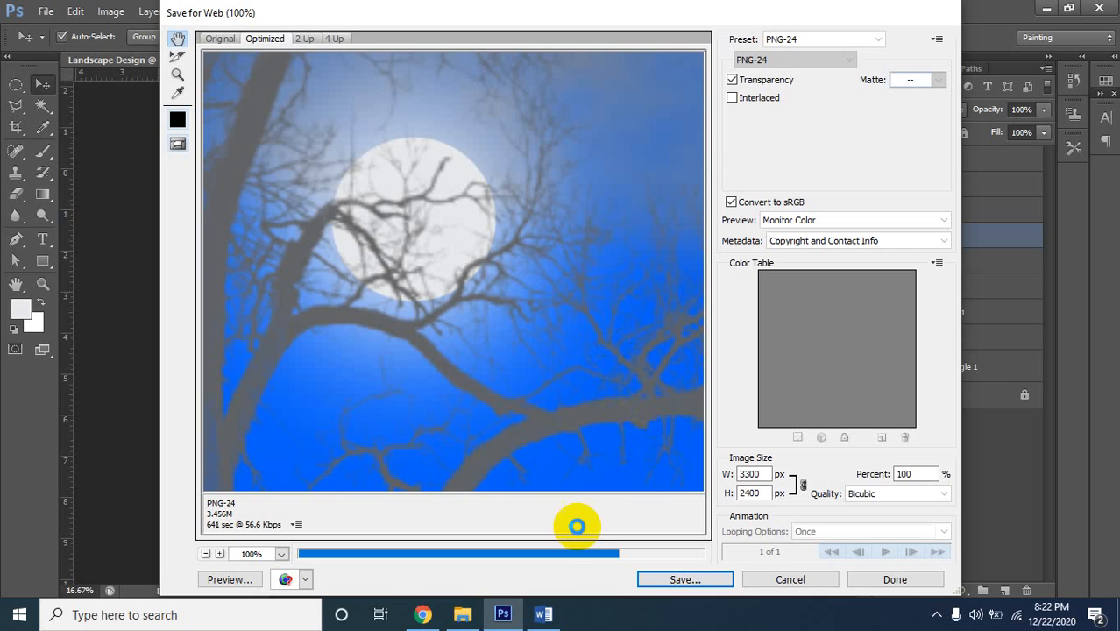
Switch to Chrome and look through the related grass, waterfall, firefly and nature brushes on the Brusheezy page
left_click(544, 618)
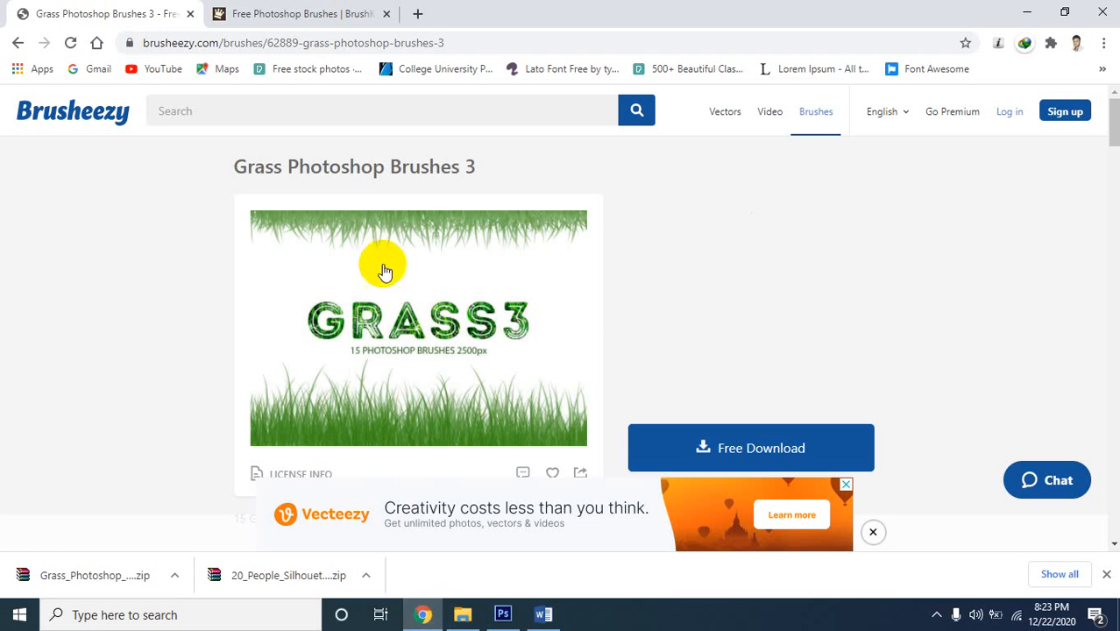
scroll(377, 235, "down", 8)
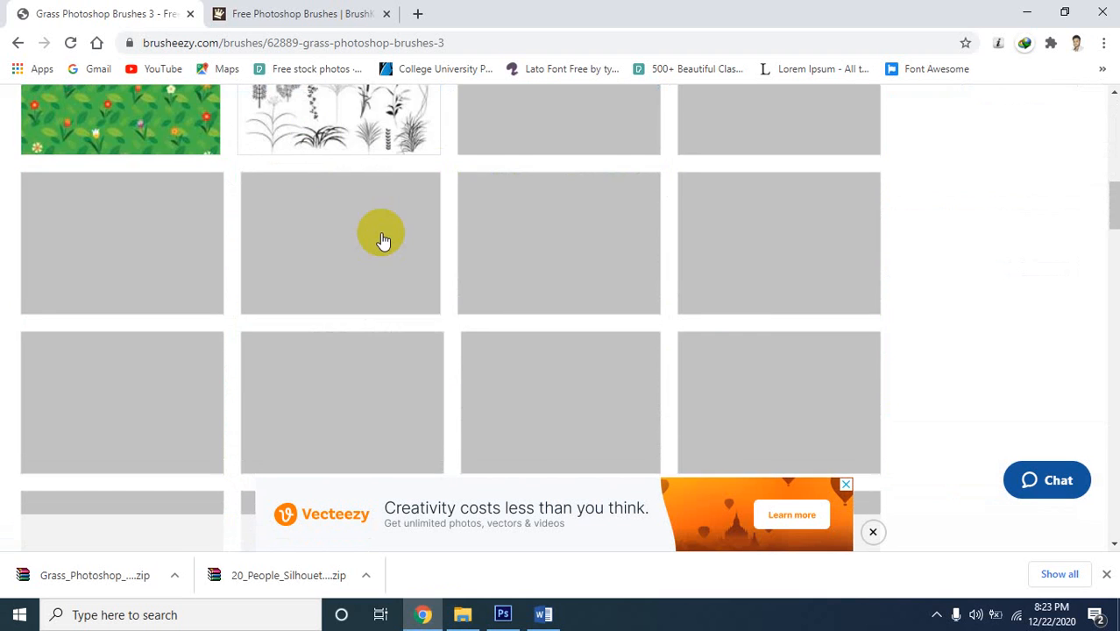
scroll(383, 240, "up", 4)
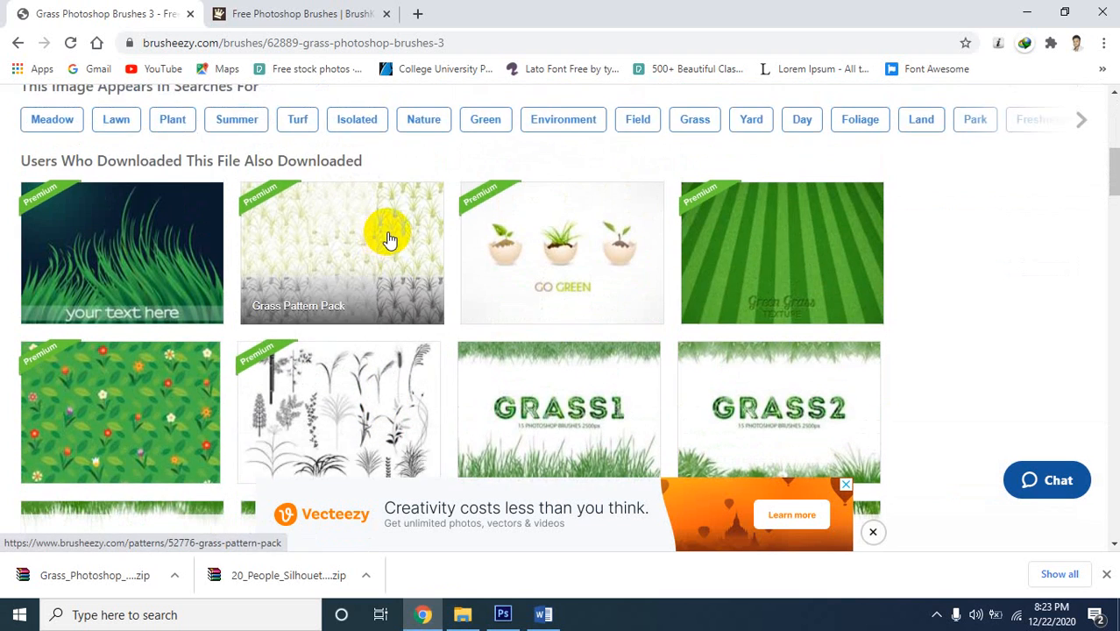
scroll(388, 240, "down", 5)
scroll(390, 238, "up", 4)
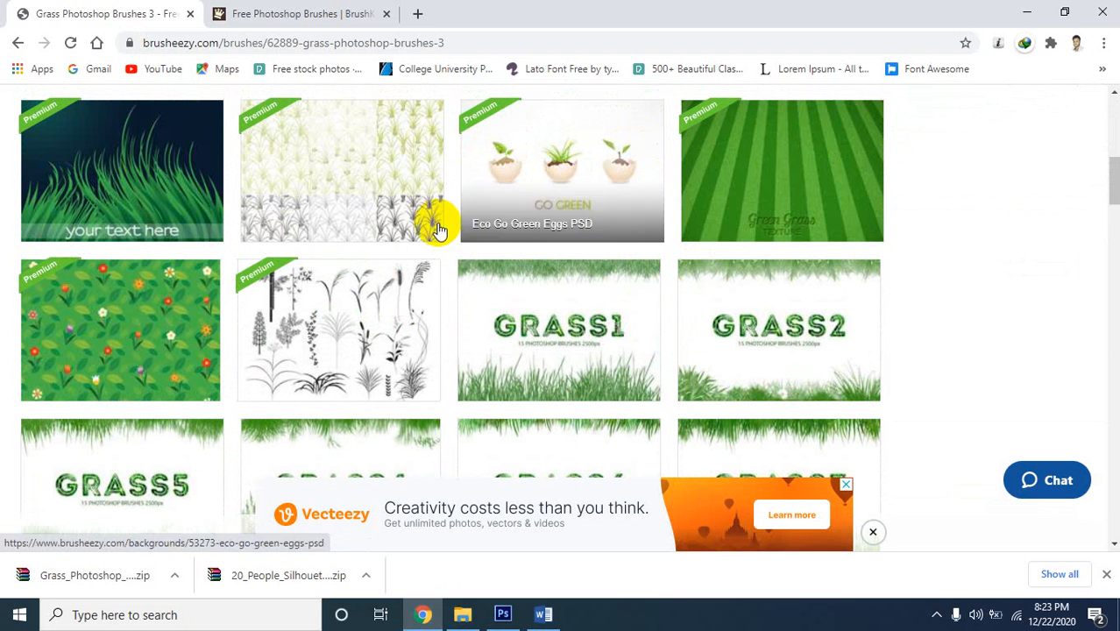
scroll(741, 380, "down", 3)
scroll(741, 379, "down", 10)
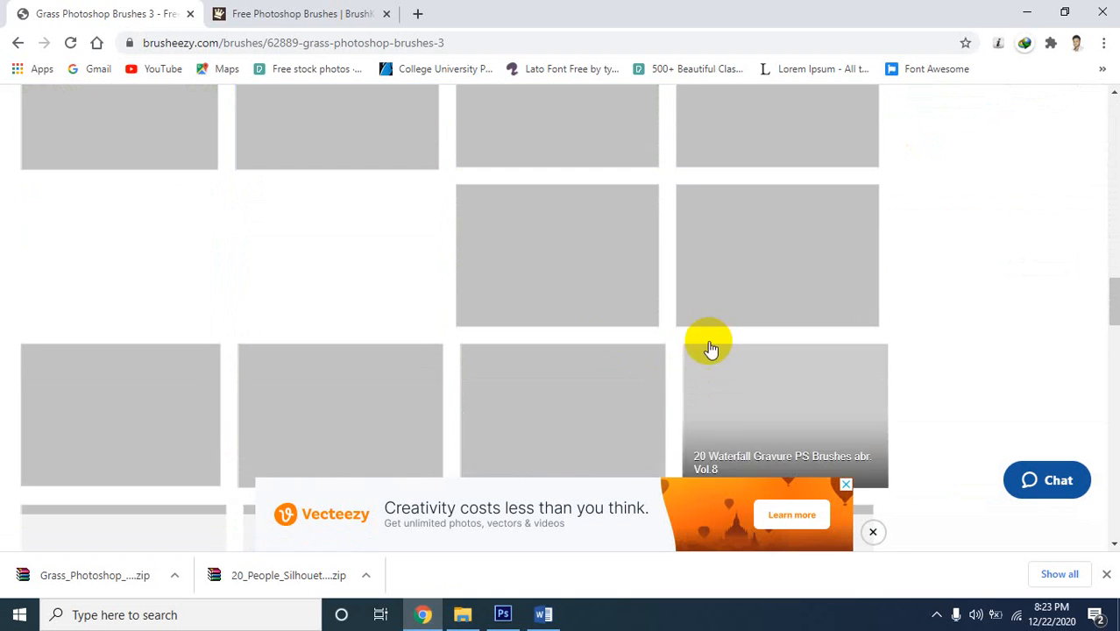
scroll(713, 347, "up", 2)
scroll(713, 348, "down", 3)
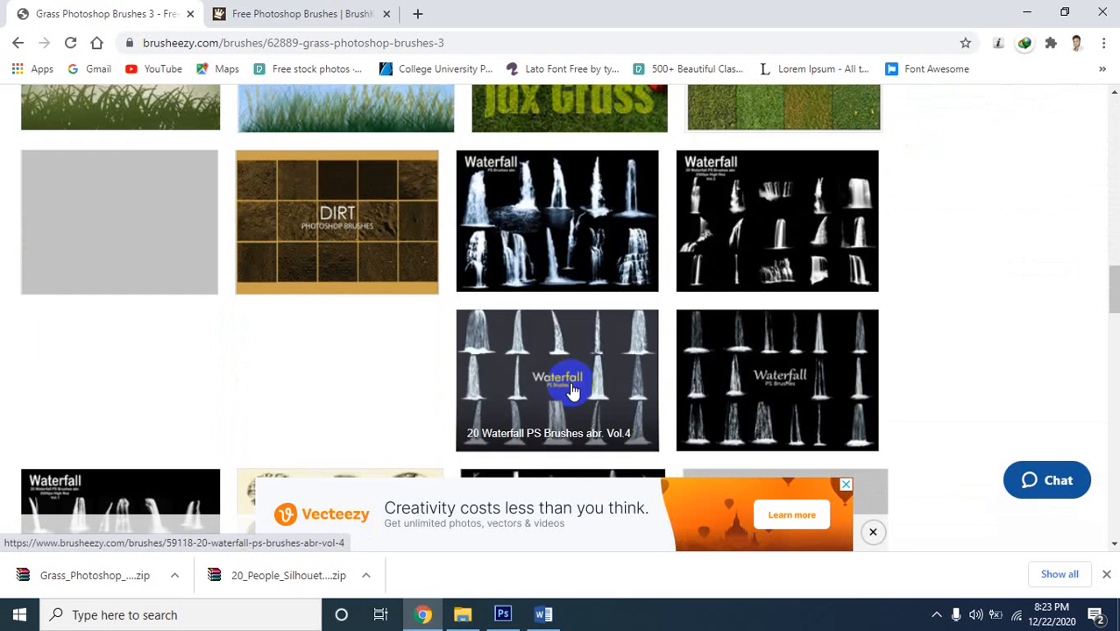
scroll(342, 318, "down", 7)
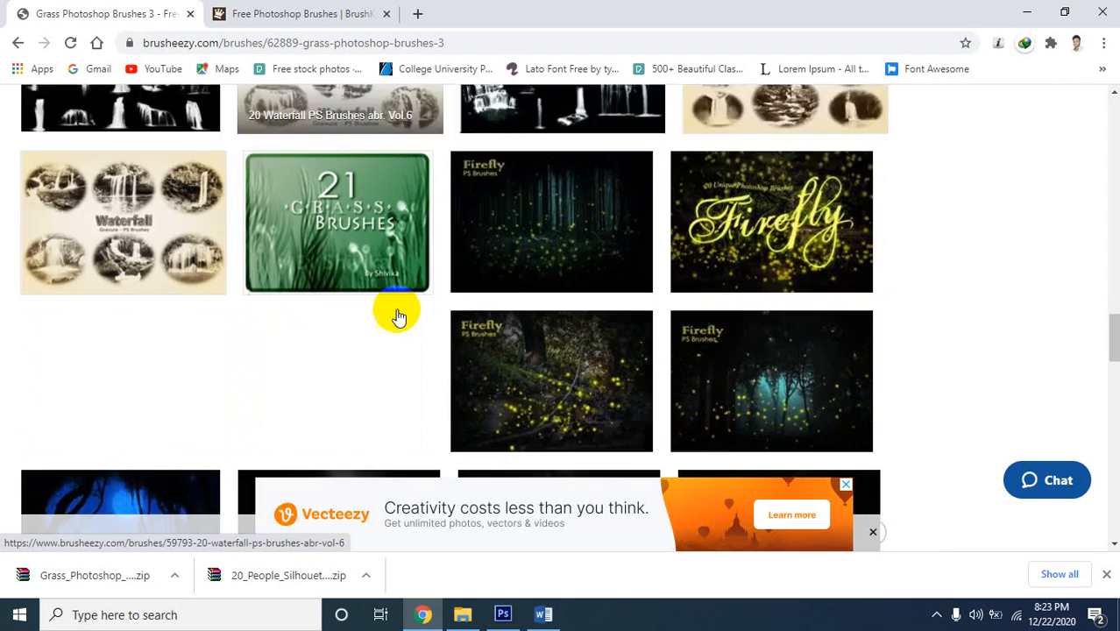
scroll(396, 309, "down", 2)
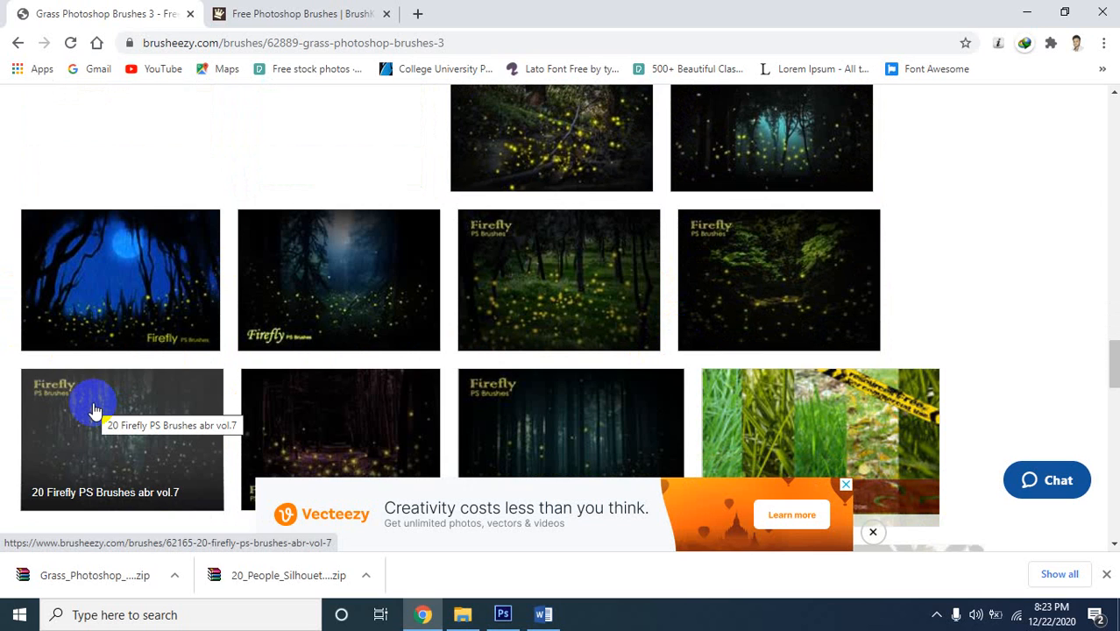
scroll(138, 230, "down", 4)
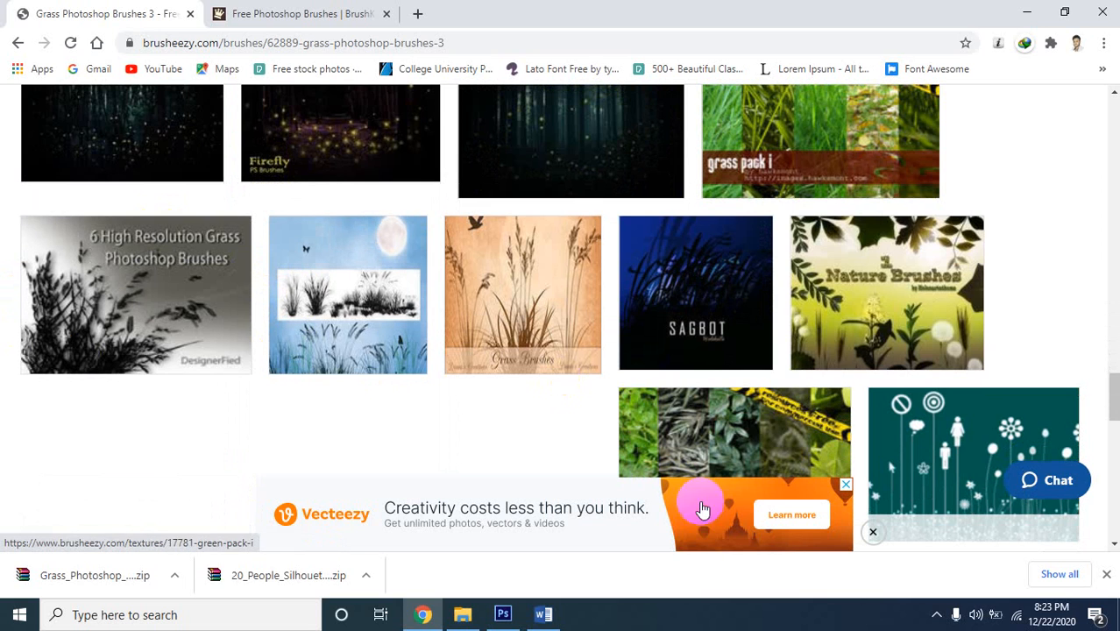
Minimize Chrome and Word to return to Photoshop, and deselect all layers of the landscape
left_click(502, 615)
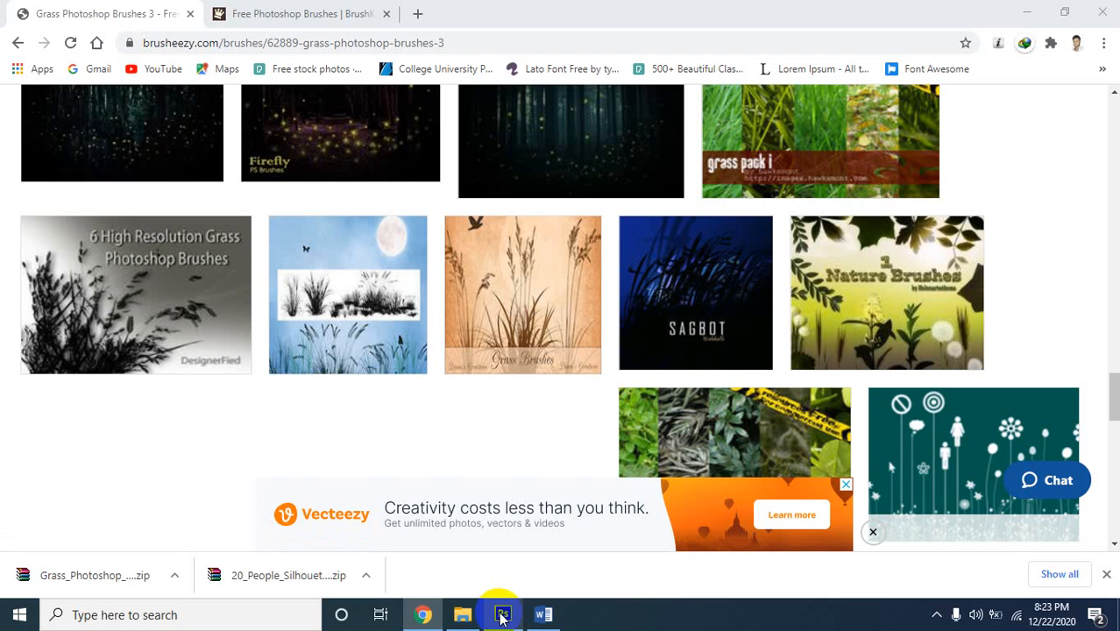
left_click(1026, 14)
left_click(502, 615)
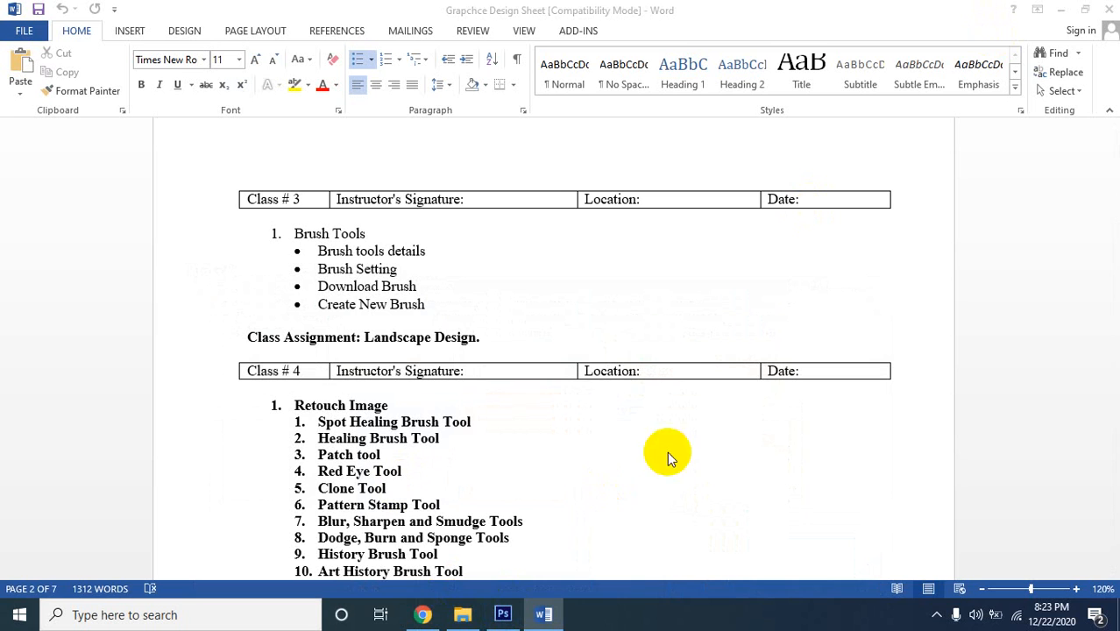
left_click(1059, 12)
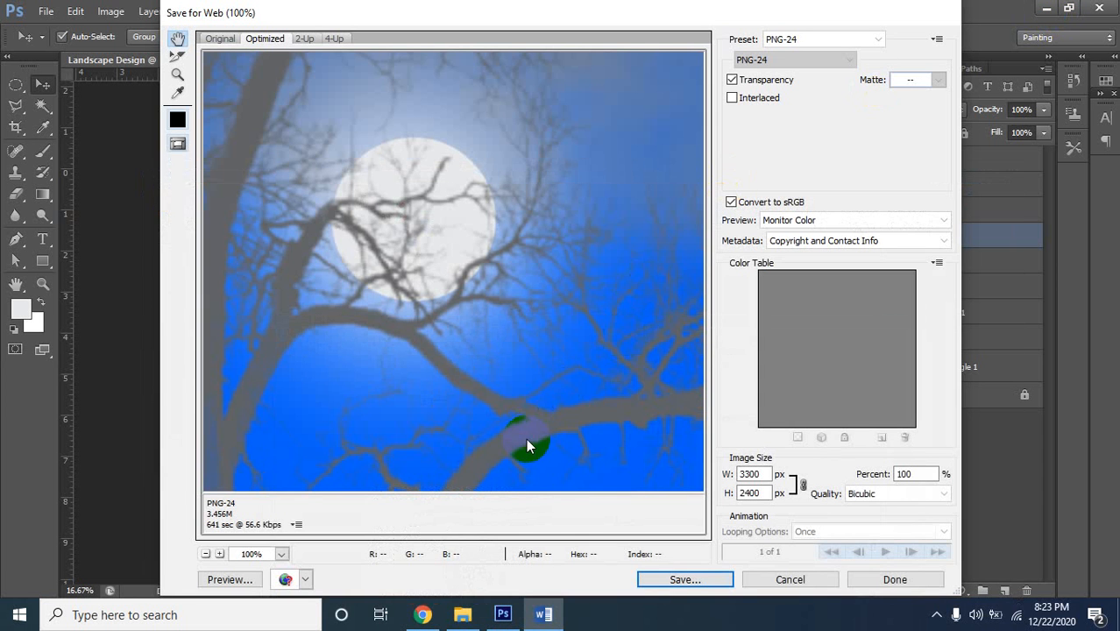
left_click(699, 580)
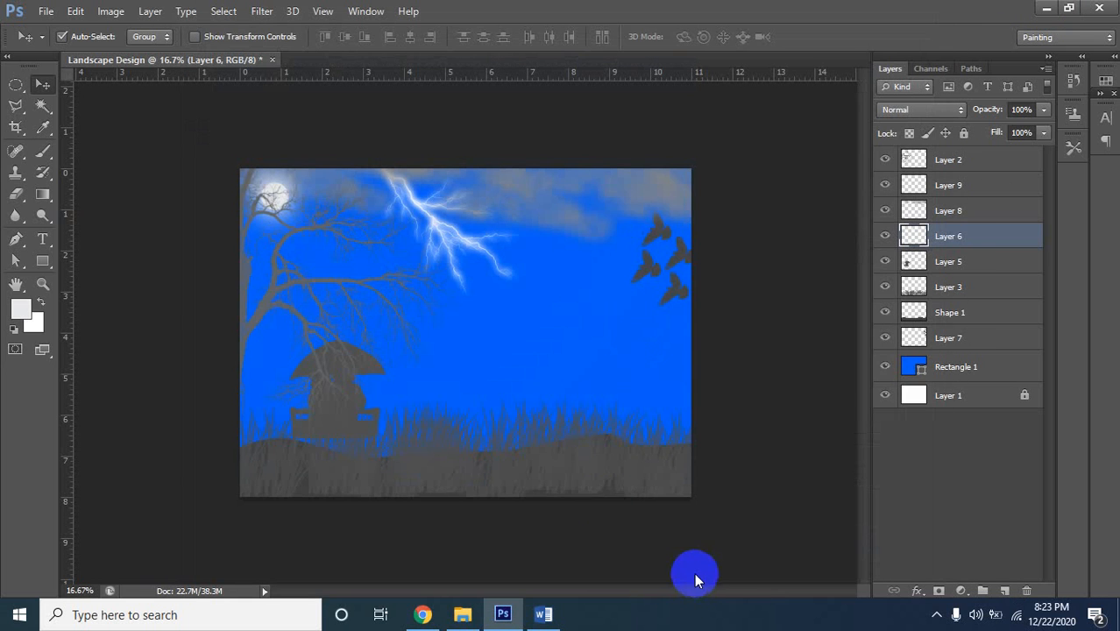
left_click(584, 481)
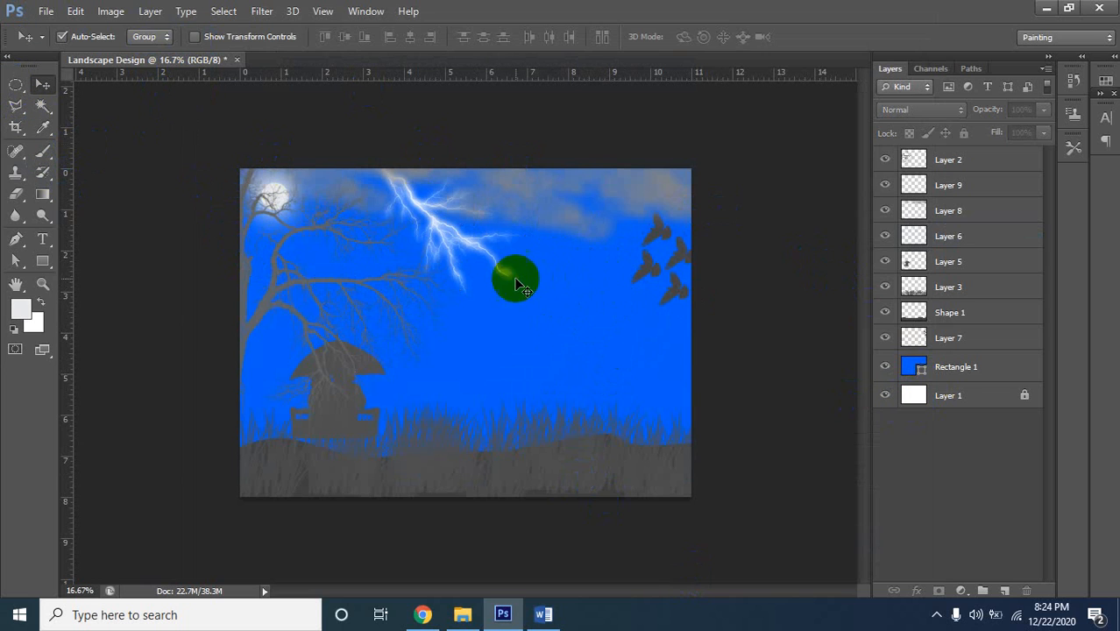
Draw a closed five-pointed star shape about 73 px wide and 61 px high with the Pen tool, in the open sky between the lightning and the birds
left_click(9, 221)
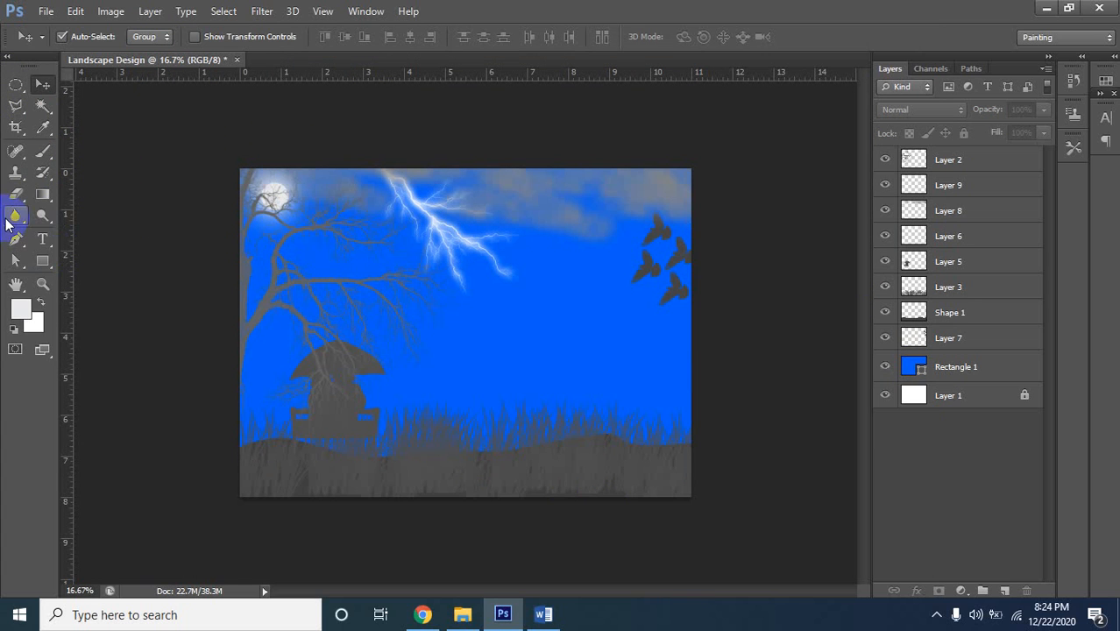
left_click(19, 129)
left_click(16, 240)
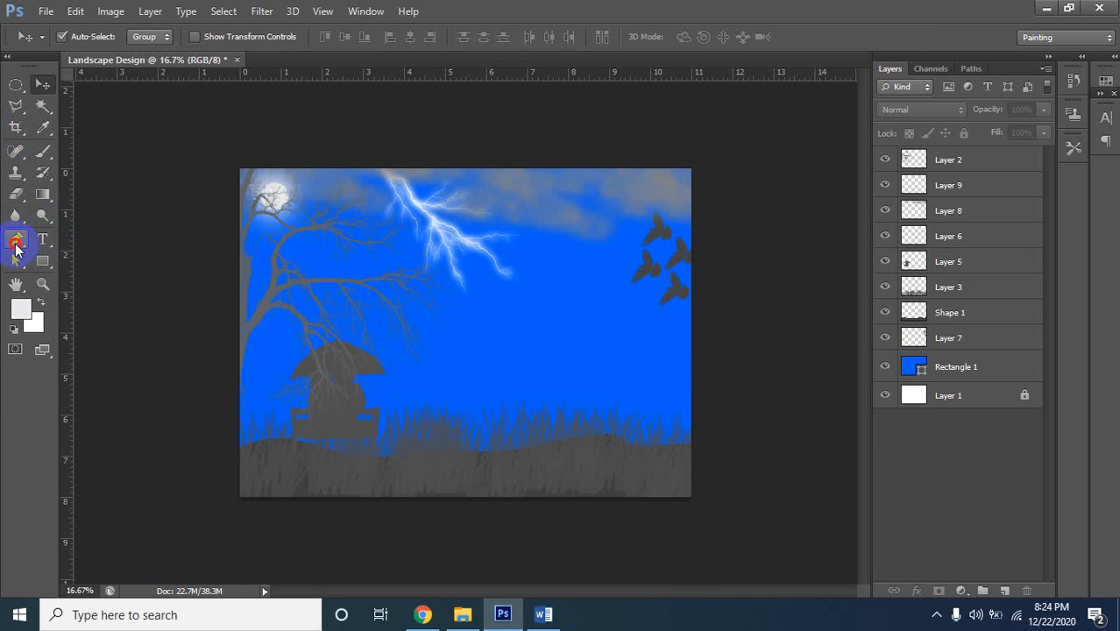
left_click(560, 300, "ctrl")
left_click(574, 260, "ctrl")
left_click(587, 272, "ctrl")
left_click(575, 288, "ctrl")
left_click(557, 311, "ctrl")
left_click(566, 315, "ctrl")
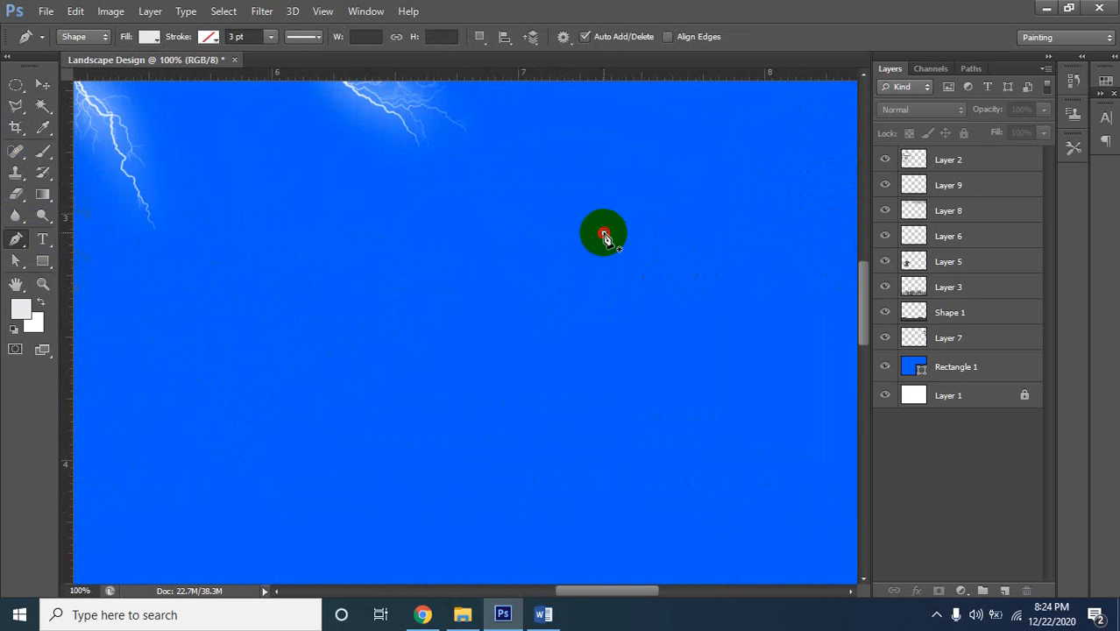
left_click(604, 234)
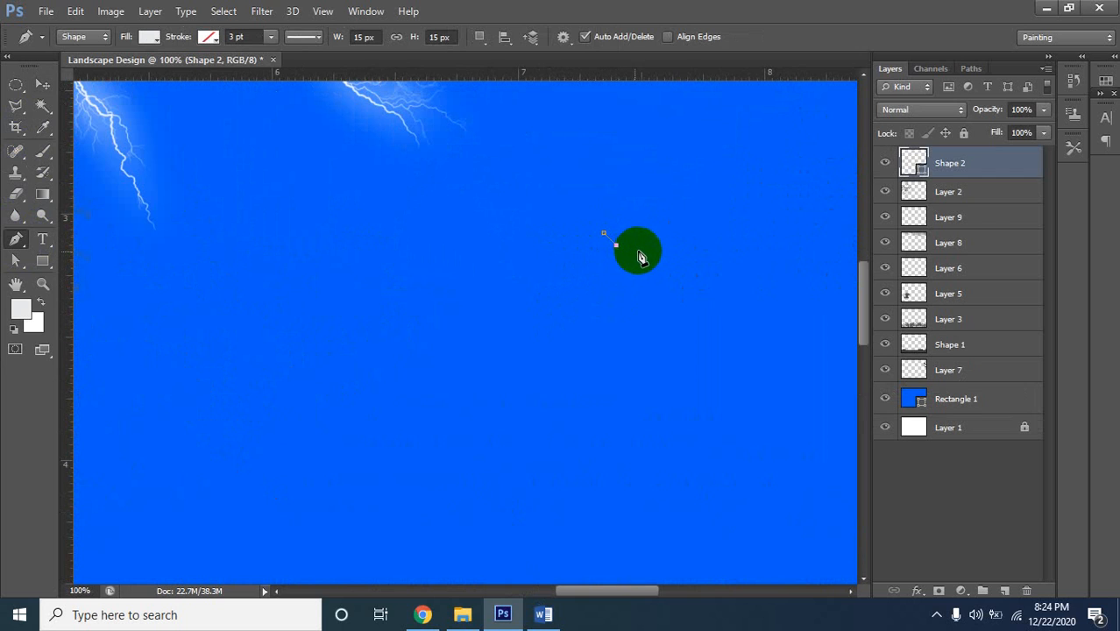
left_click(639, 247)
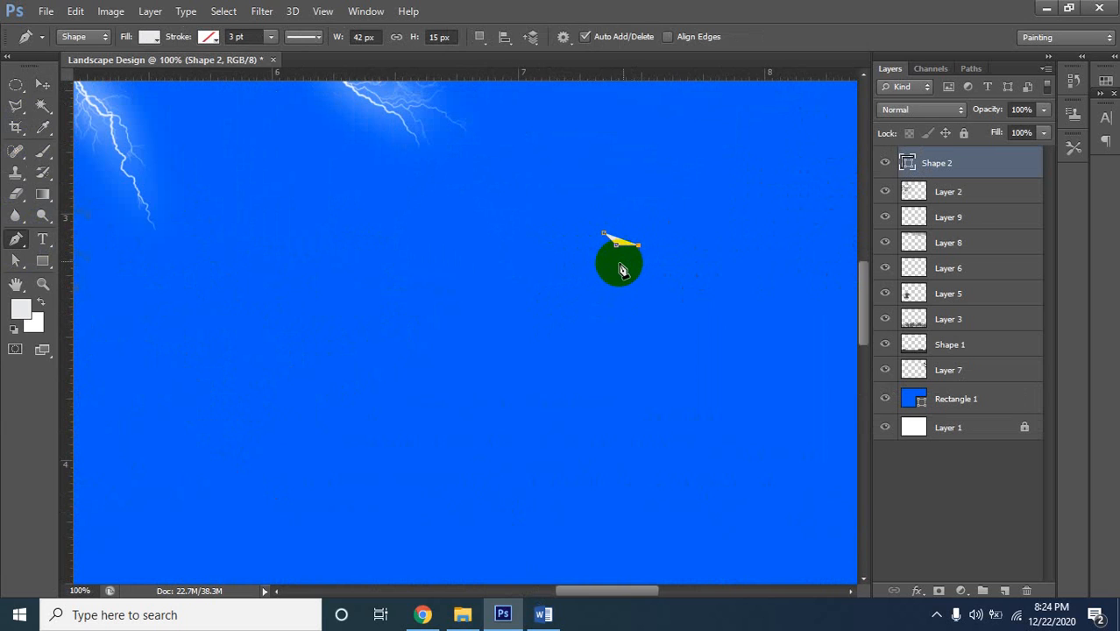
left_click(620, 263)
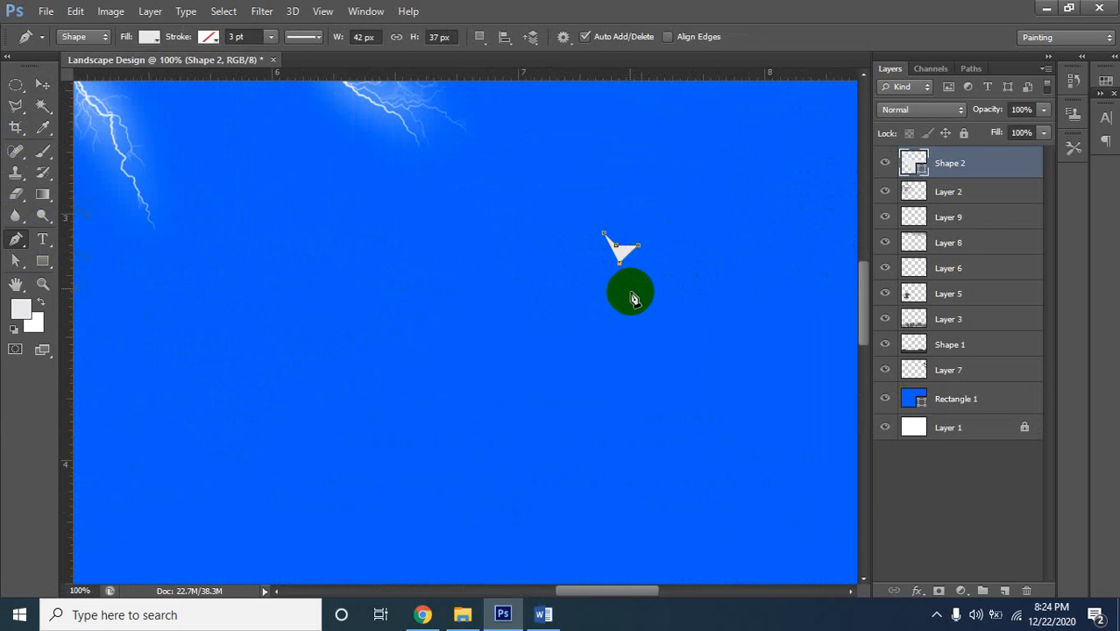
left_click(627, 283)
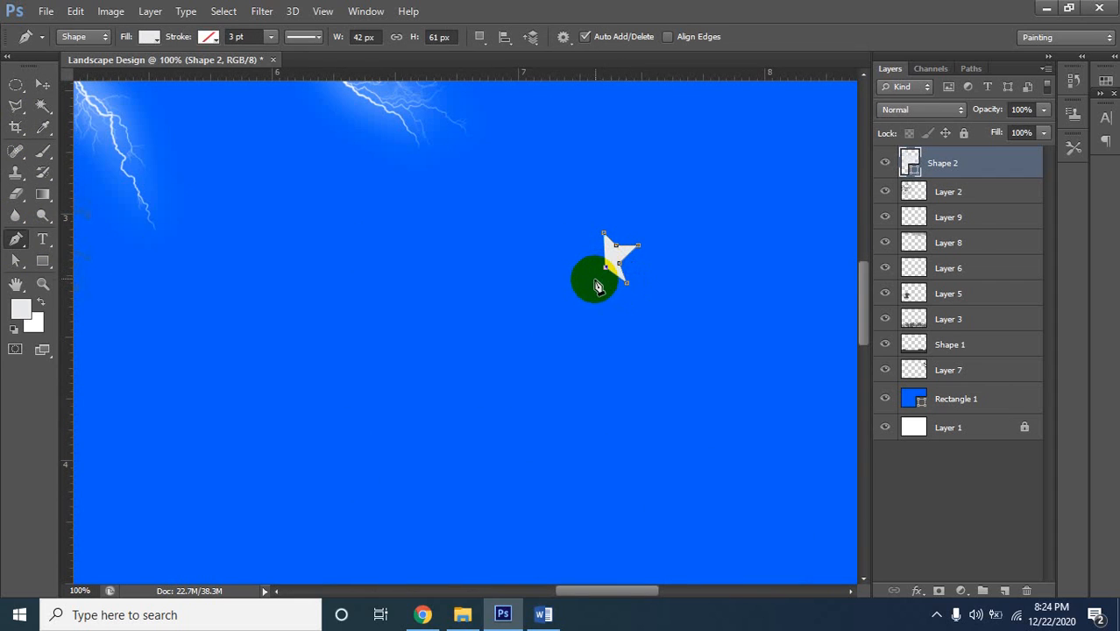
left_click(592, 280)
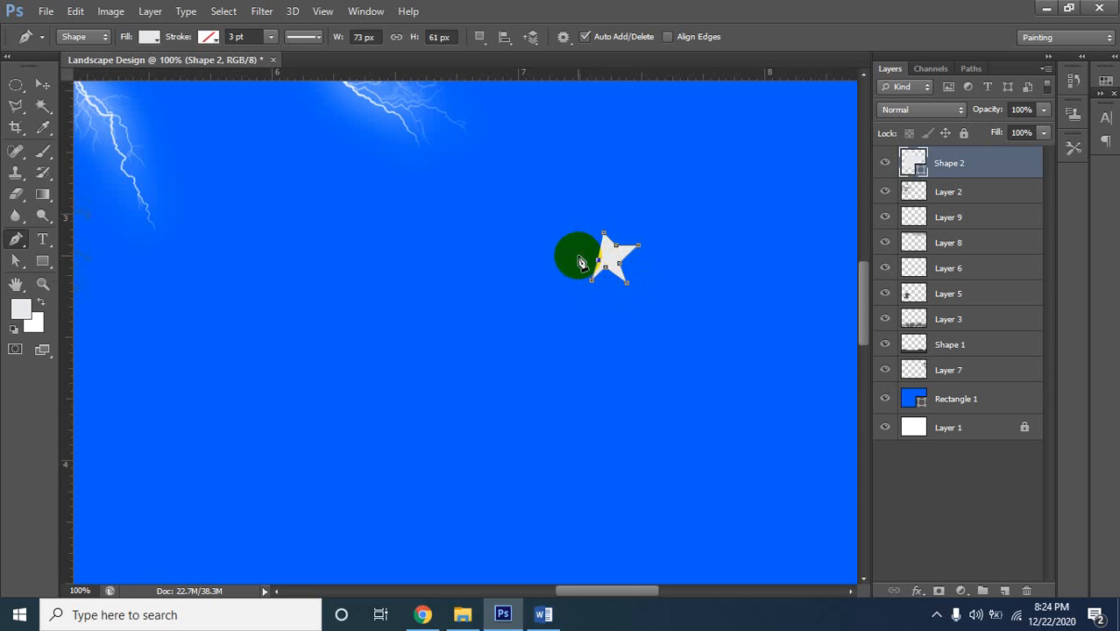
left_click(578, 257)
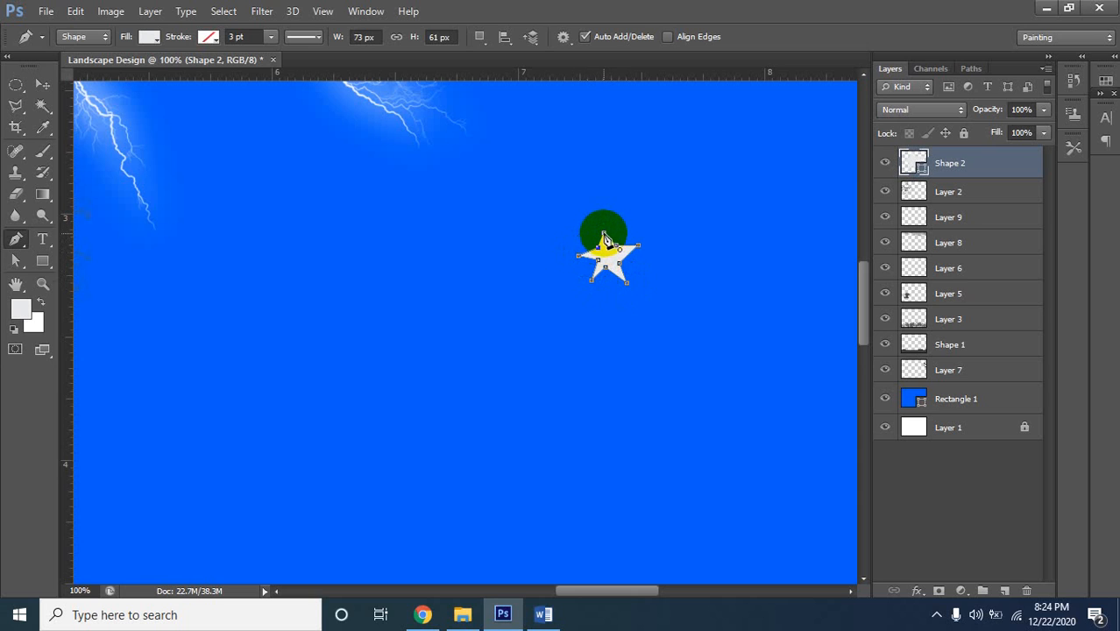
left_click(604, 236)
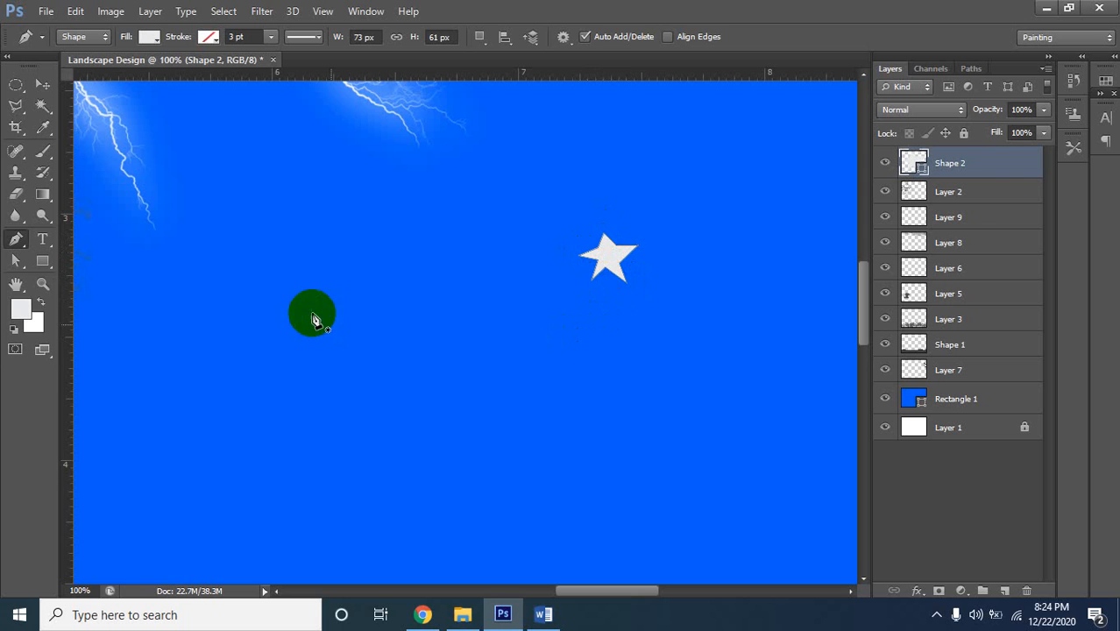
Move the star slightly lower in the open sky
left_click(37, 89)
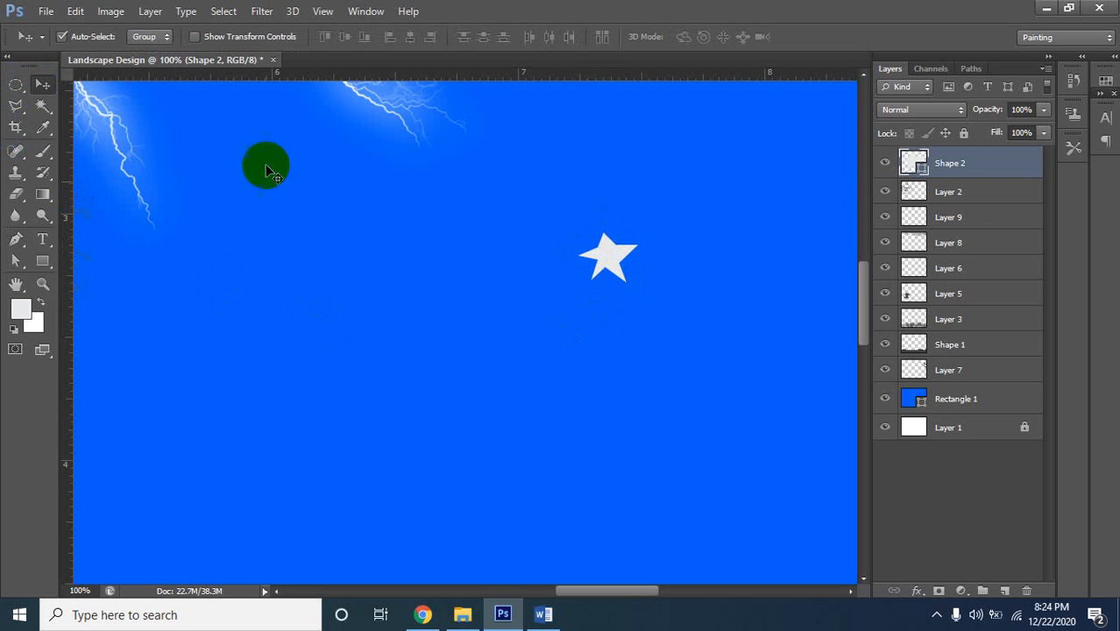
left_click_drag(615, 261, 616, 322)
left_click(606, 276, "ctrl")
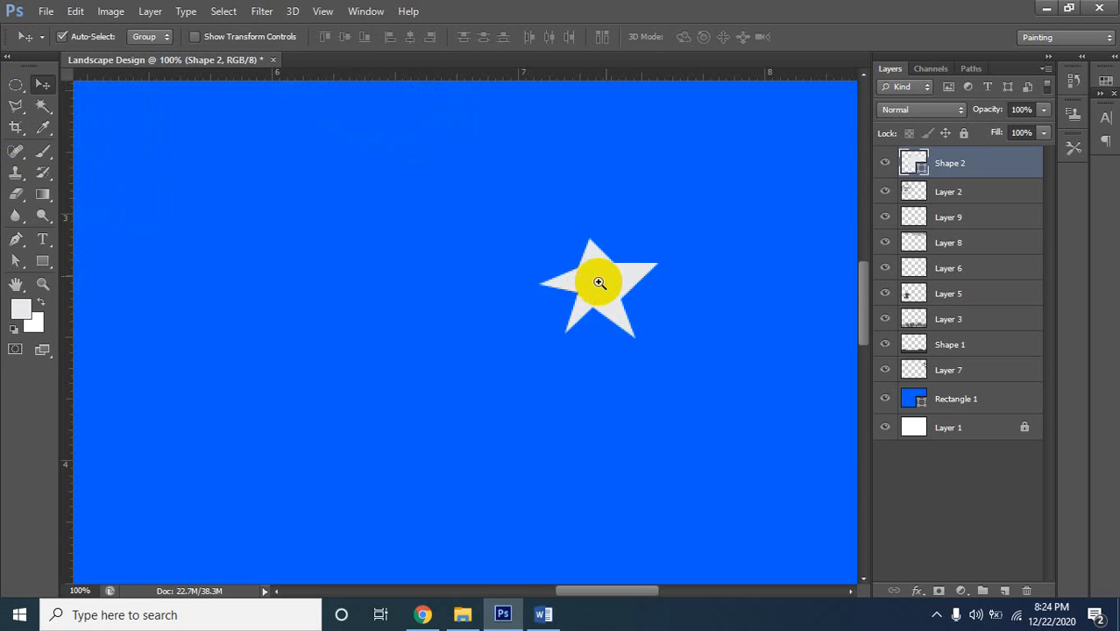
left_click(594, 282, "ctrl")
left_click(593, 282, "ctrl")
left_click(615, 293, "ctrl")
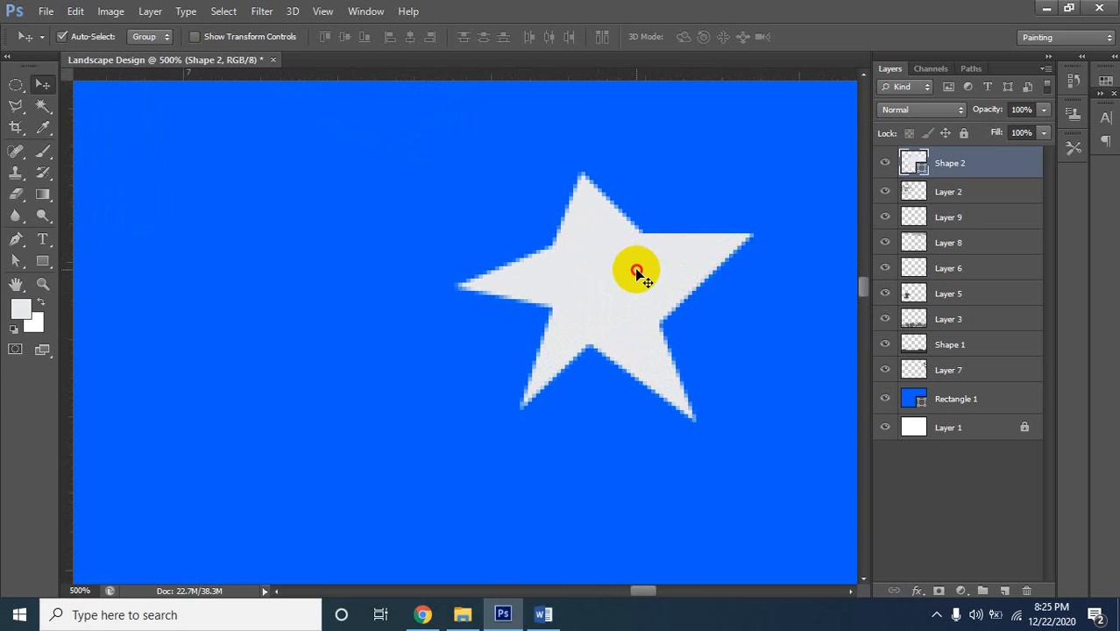
left_click_drag(637, 275, 608, 302)
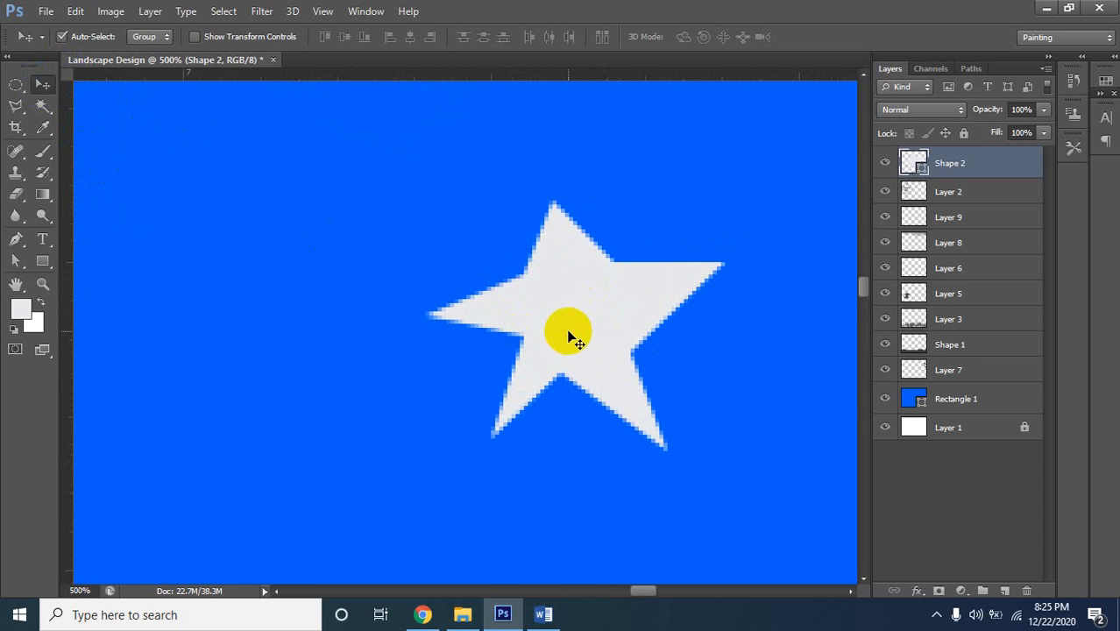
left_click_drag(572, 299, 576, 337)
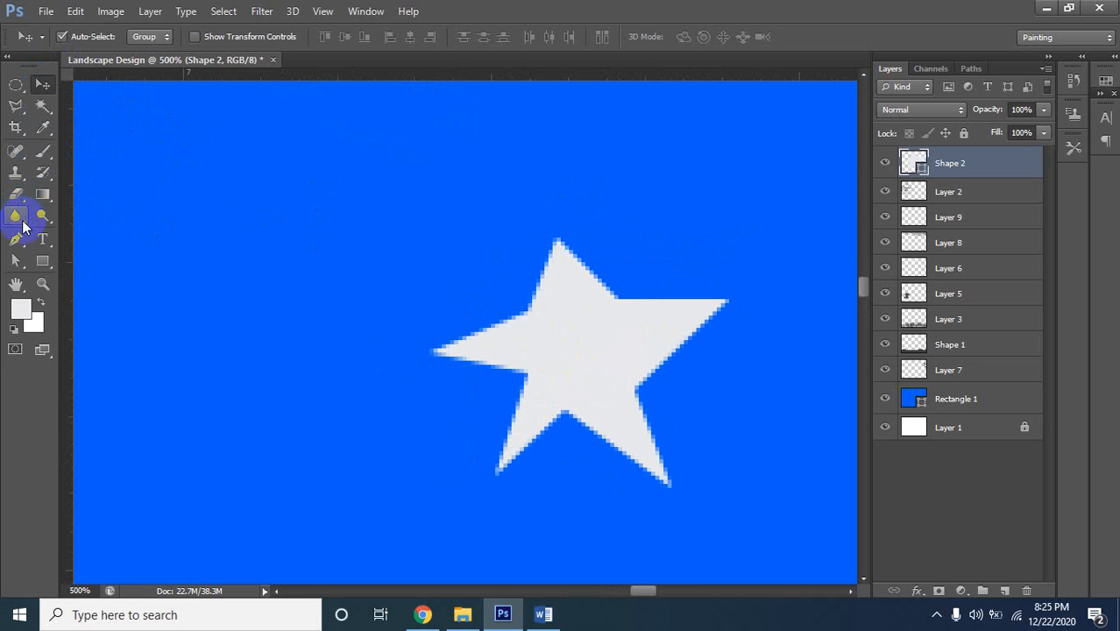
left_click(21, 237)
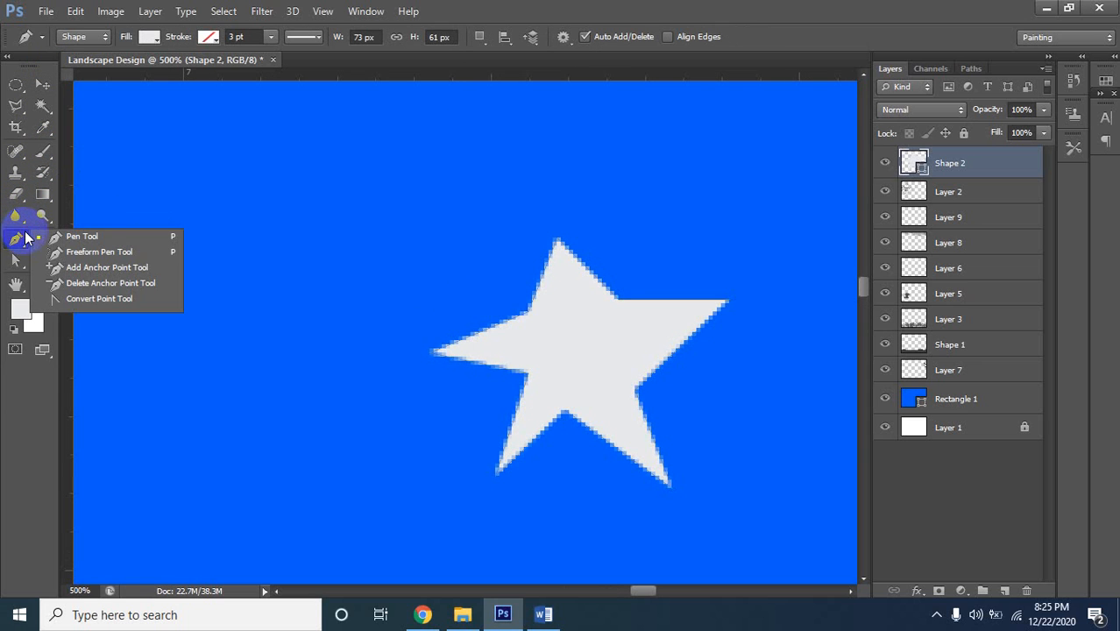
left_click(88, 299)
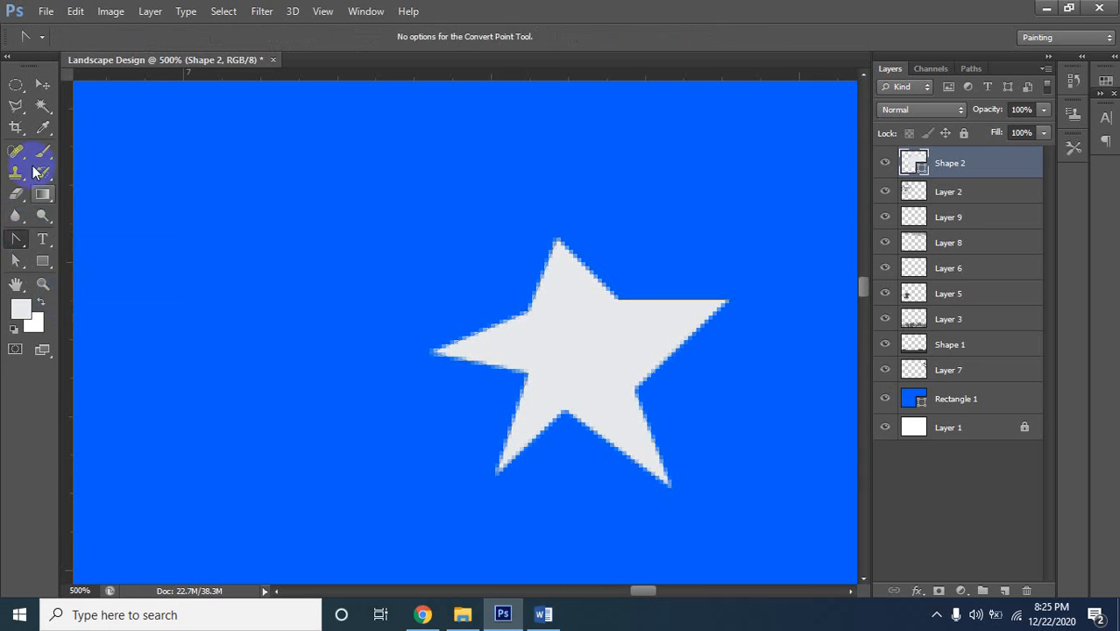
left_click(44, 86)
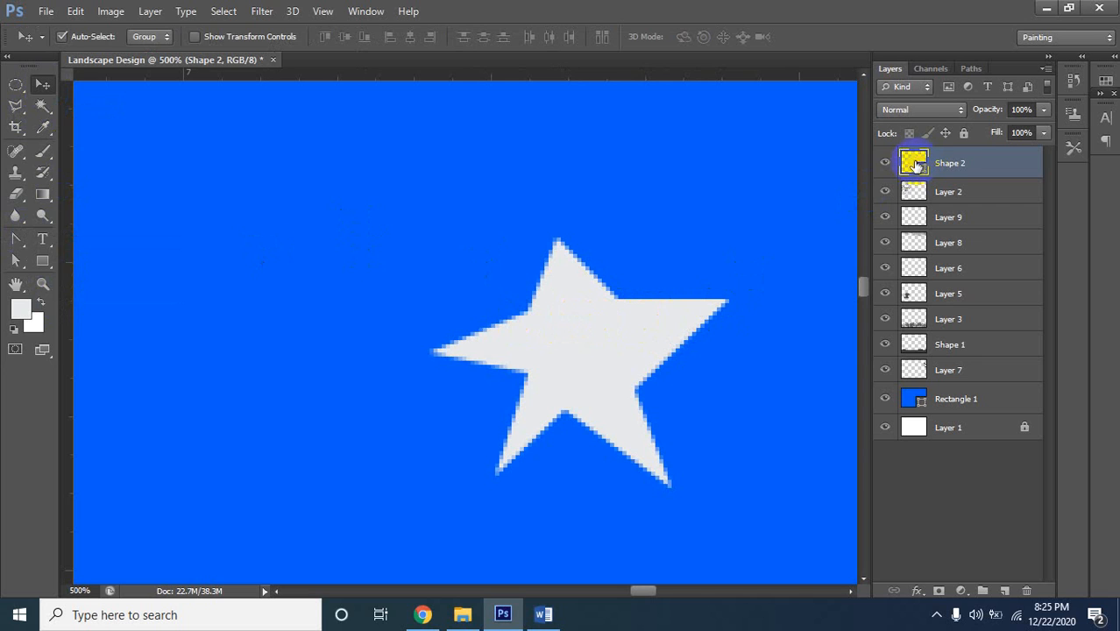
mouse_move(574, 352)
left_mouse_down()
mouse_move(543, 350)
mouse_move(569, 351)
left_mouse_up()
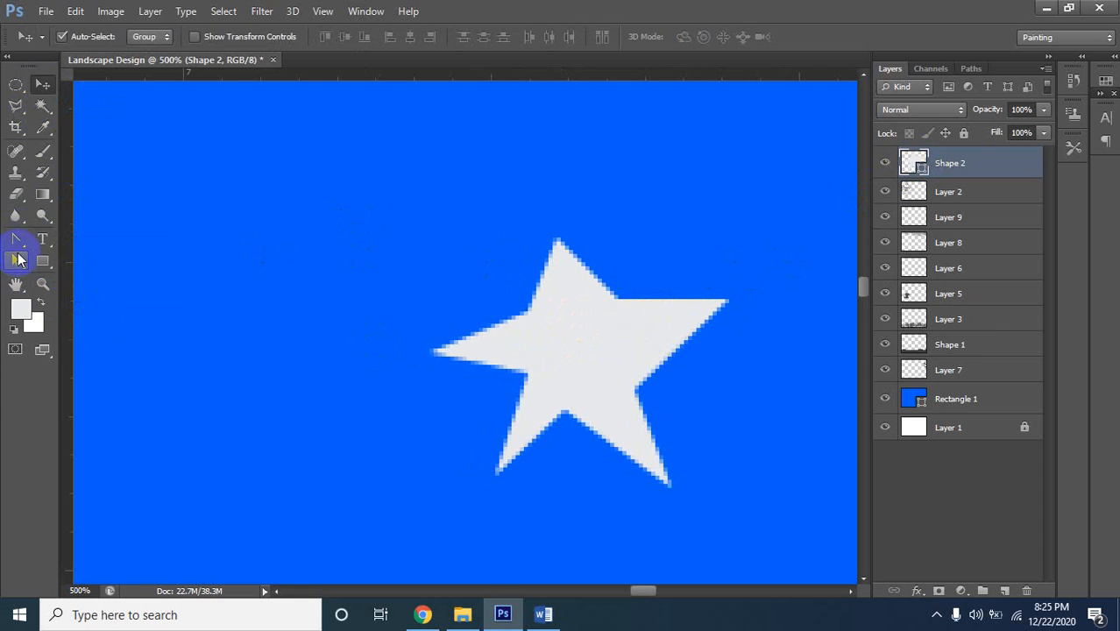
left_click(17, 240)
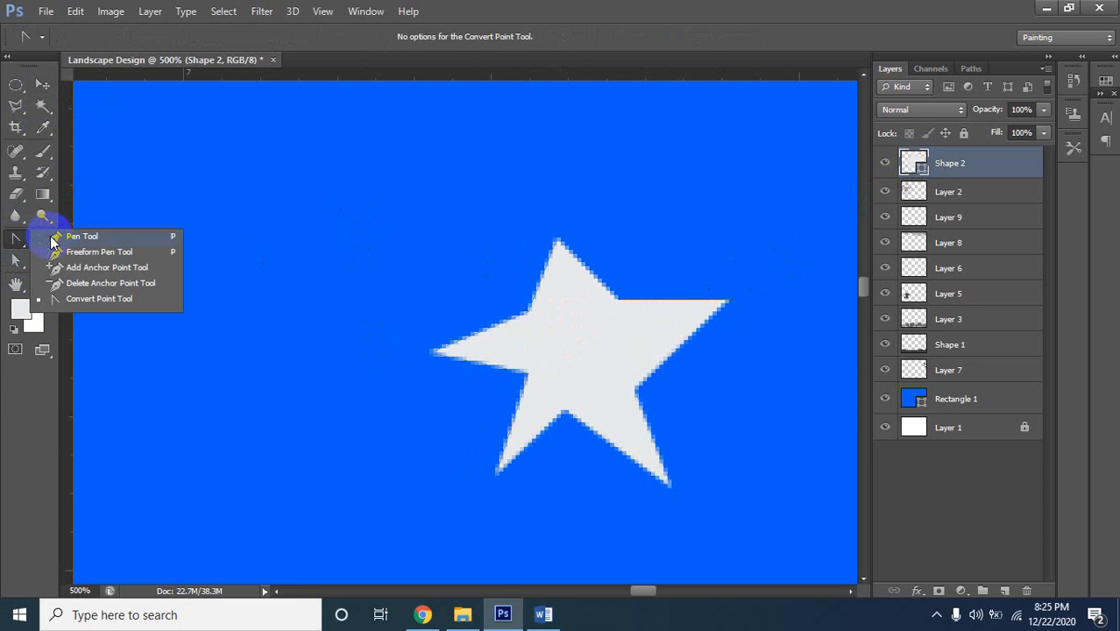
left_click(41, 84)
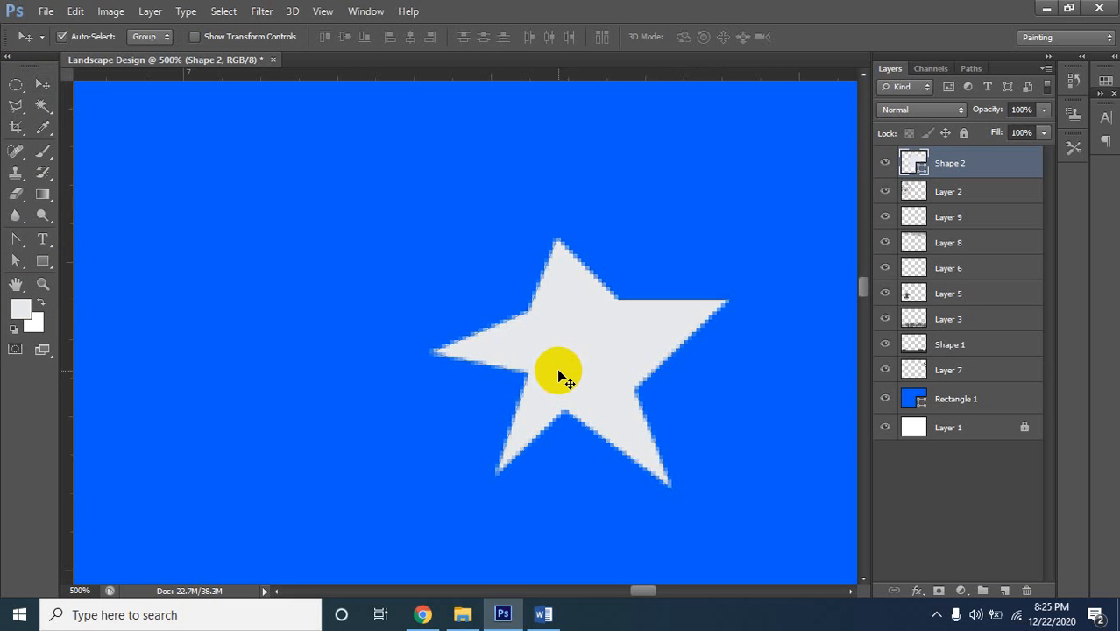
key("ctrl+t")
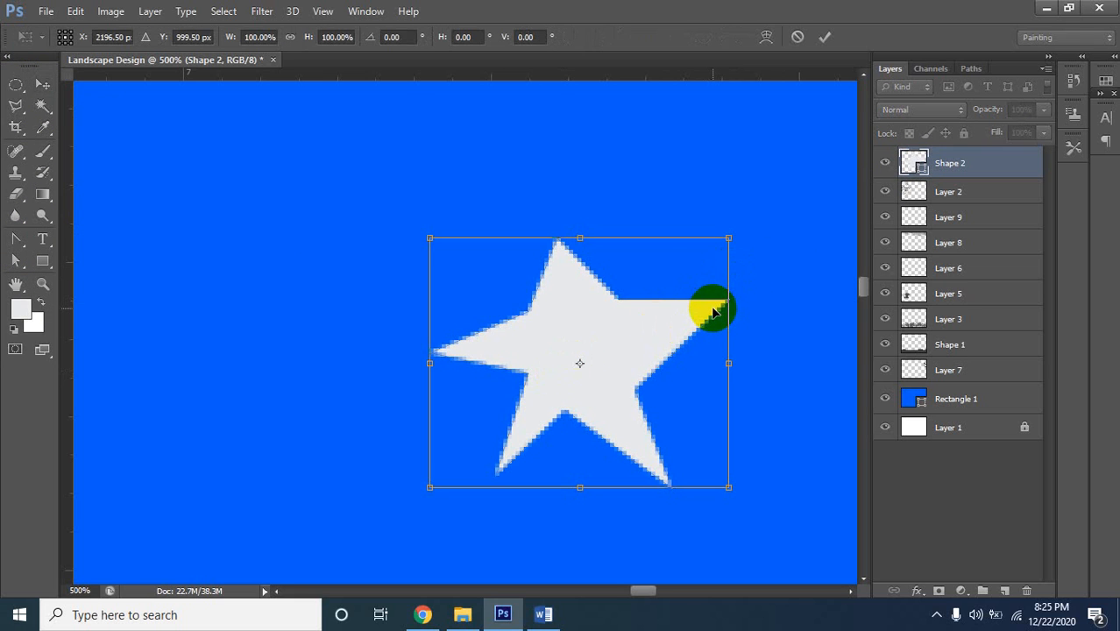
key("Return")
Try scattering three copies of the star across the sky between the lightning and the birds, and undo the copies
left_click_drag(680, 317, 659, 331)
scroll(562, 328, "down", 4)
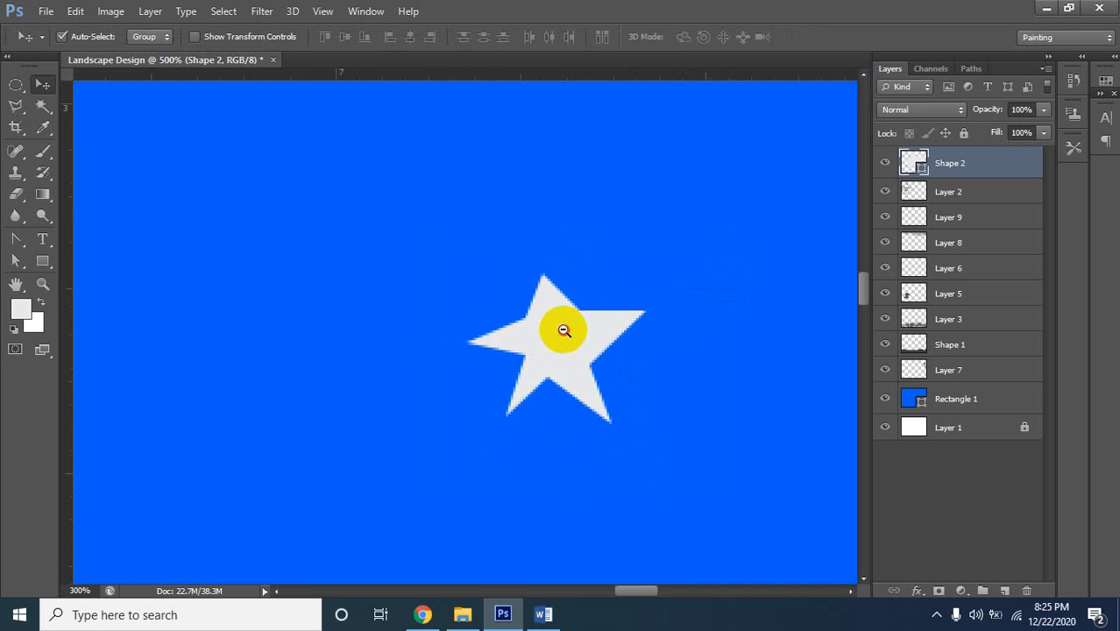
scroll(529, 347, "down", 5)
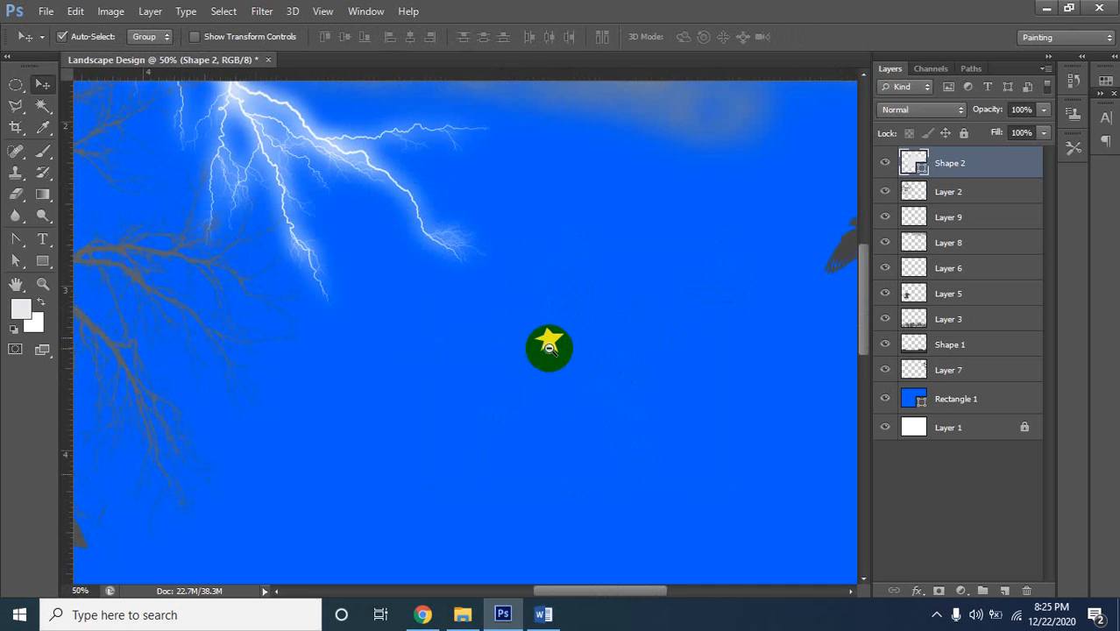
scroll(563, 392, "down", 1)
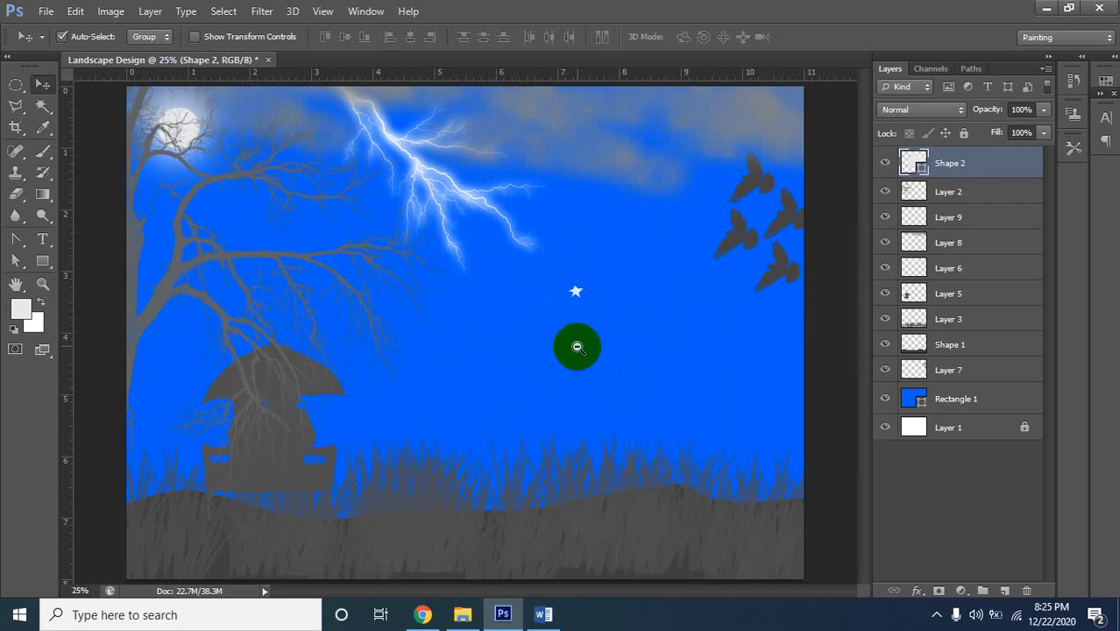
scroll(582, 301, "down", 1)
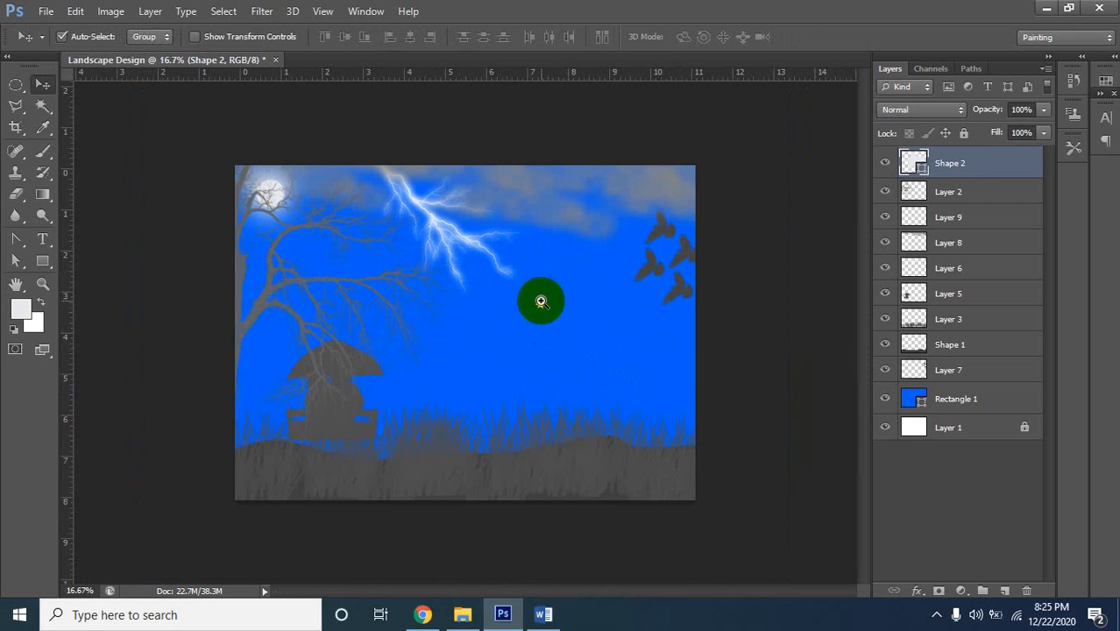
scroll(537, 300, "up", 1)
scroll(549, 301, "up", 3)
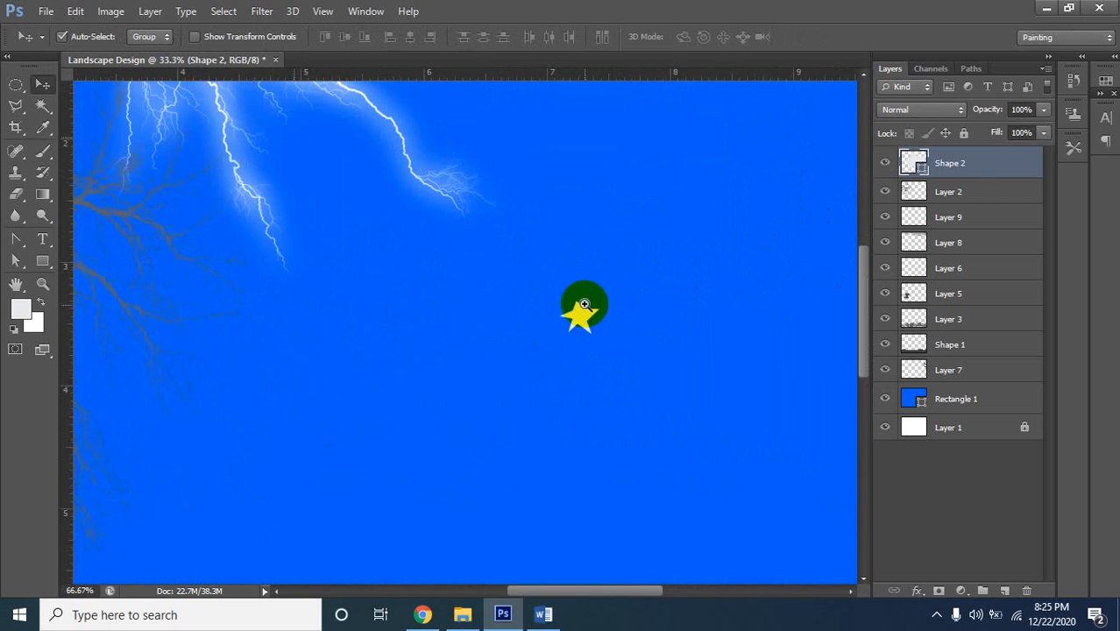
left_click_drag(584, 320, 725, 247)
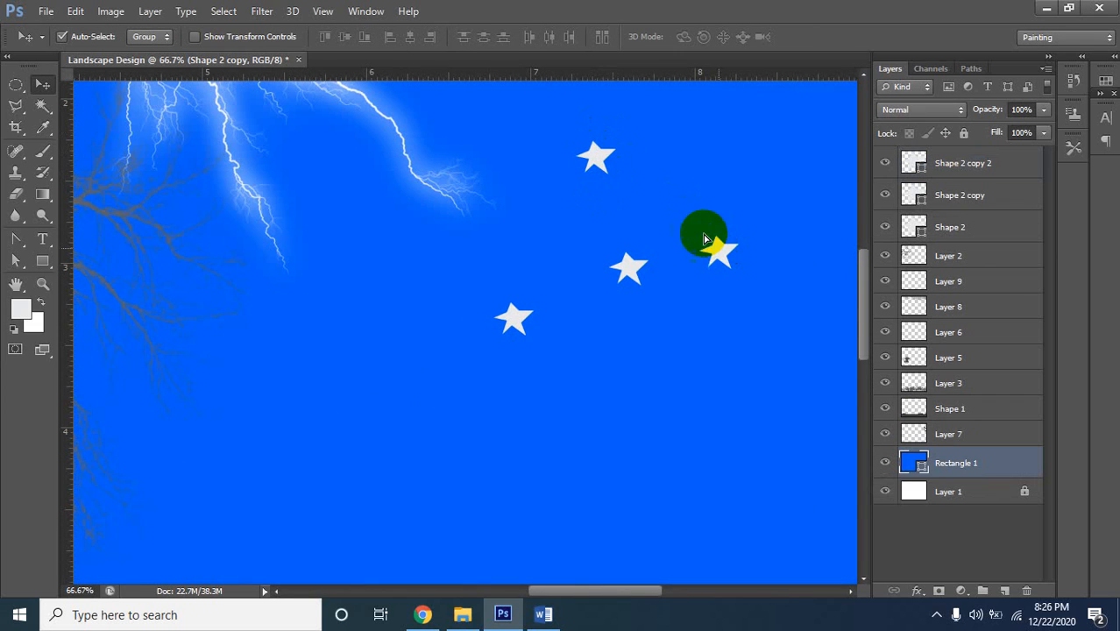
scroll(657, 239, "down", 2)
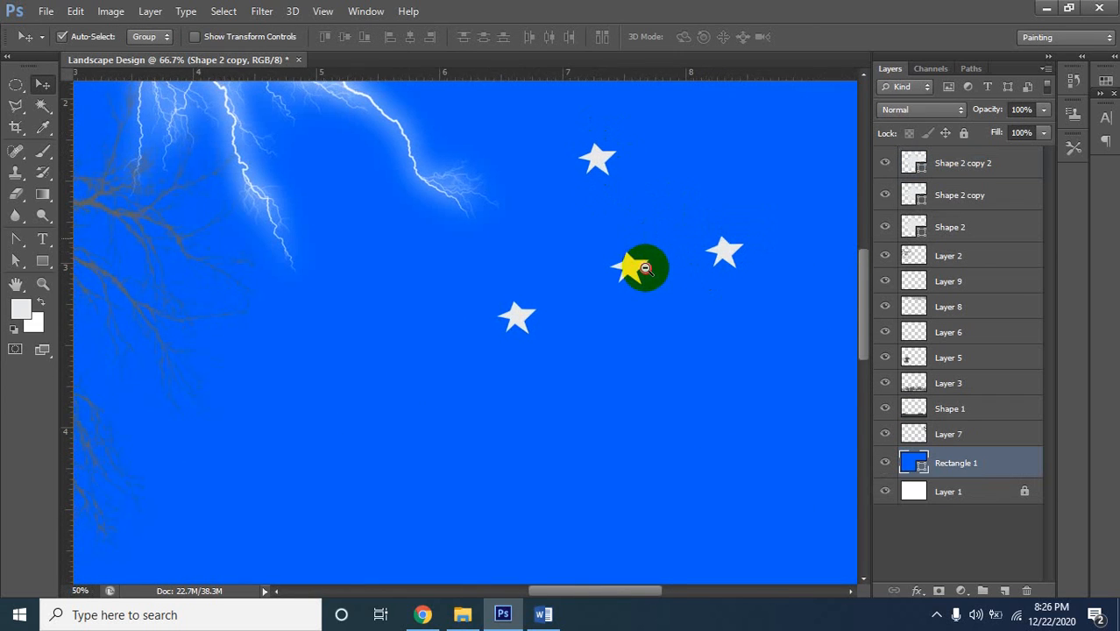
scroll(659, 304, "down", 1)
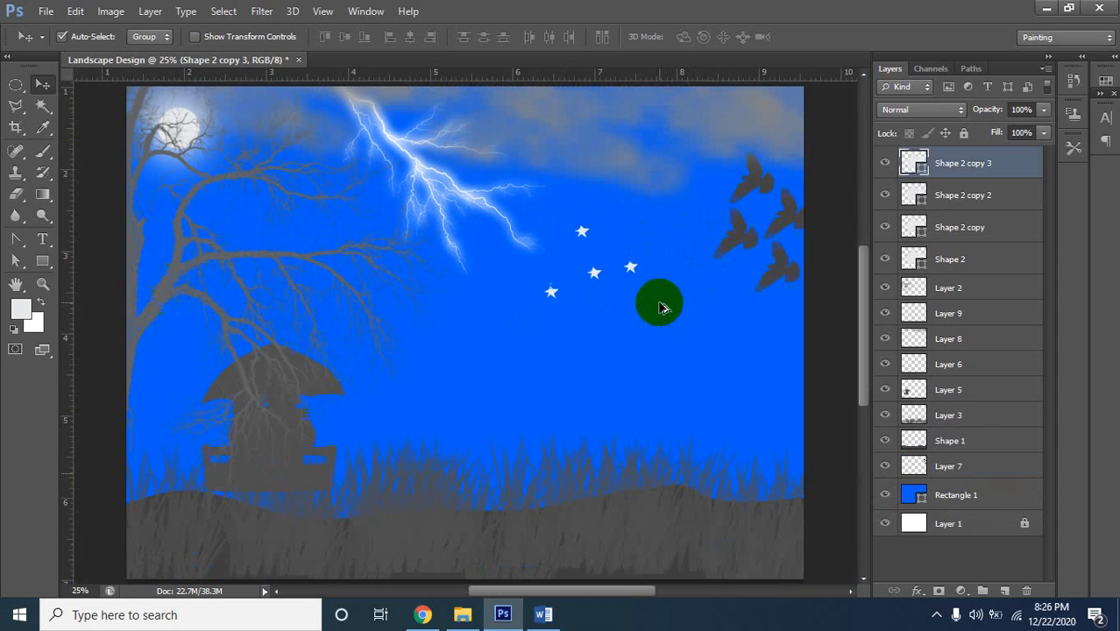
key("ctrl+z")
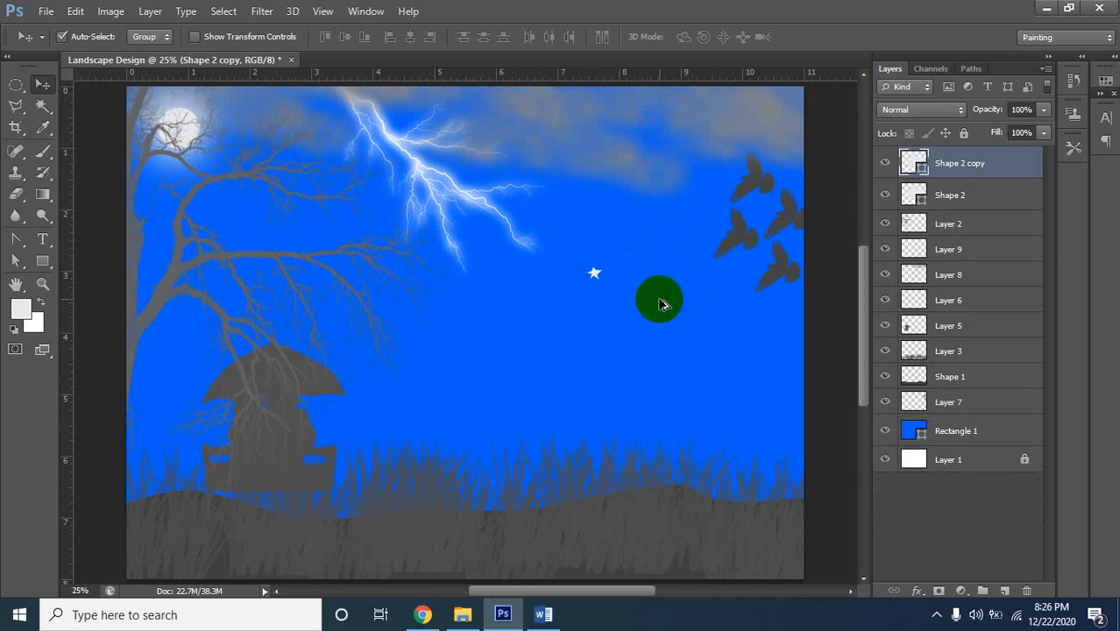
key("ctrl+alt+z")
Activate the Brush tool and examine its full brush settings, preset picker and the list of available brush libraries
scroll(601, 275, "up", 2)
scroll(603, 276, "up", 3)
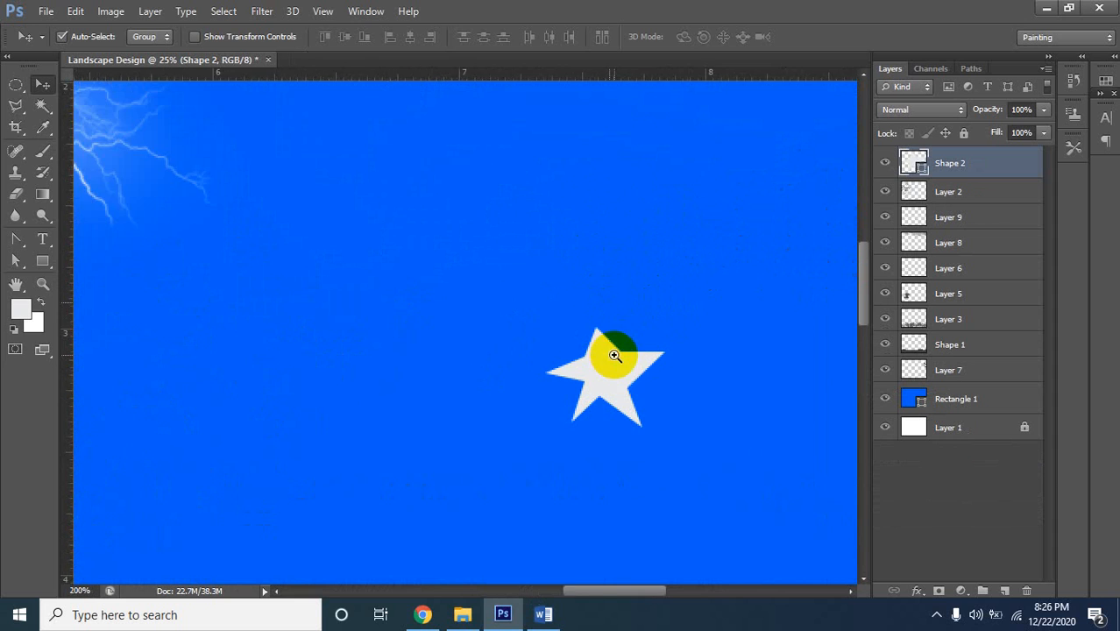
scroll(613, 354, "up", 2)
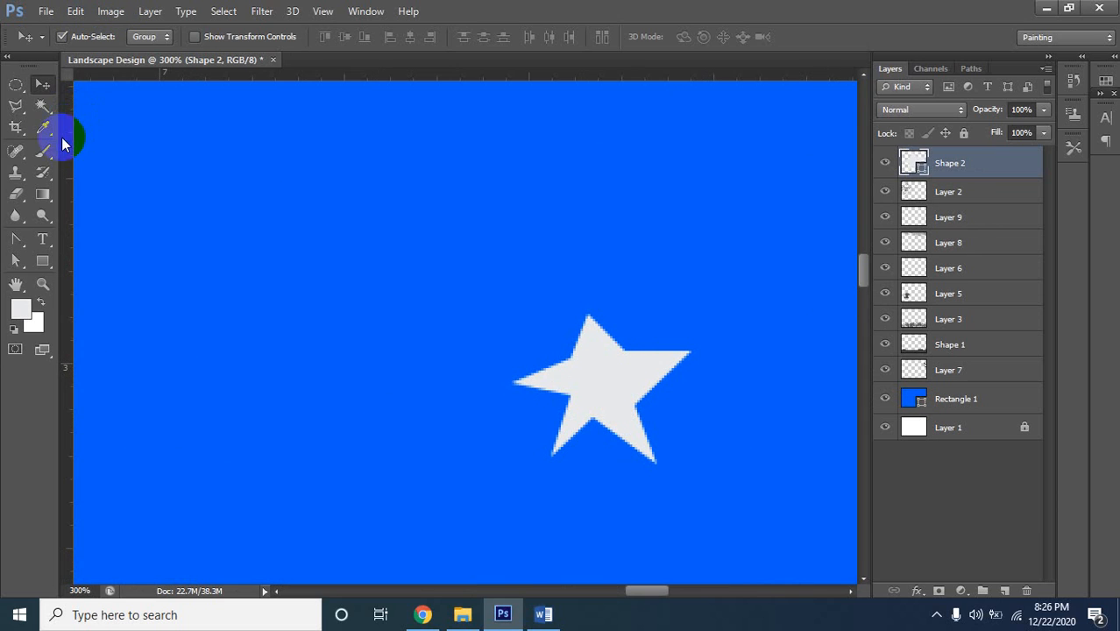
left_click(44, 151)
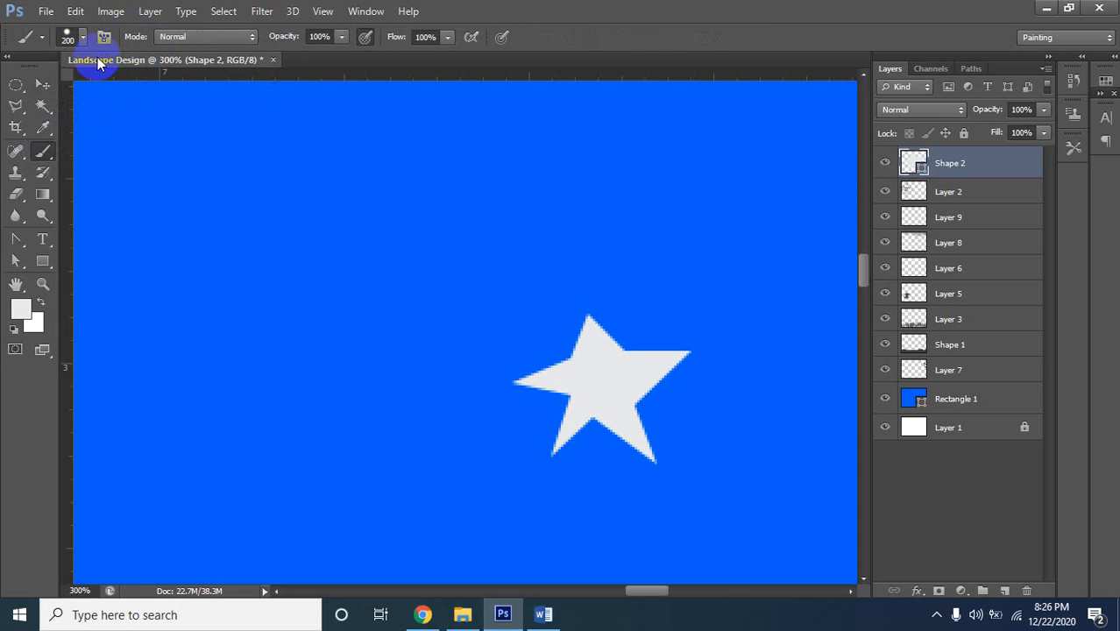
left_click(86, 37)
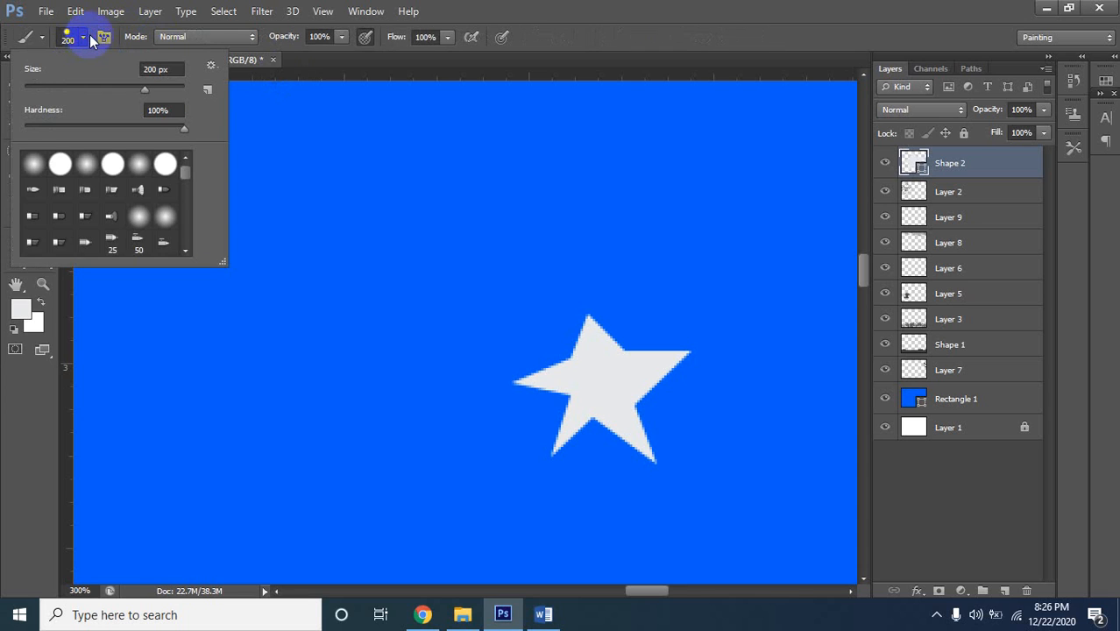
left_click(103, 39)
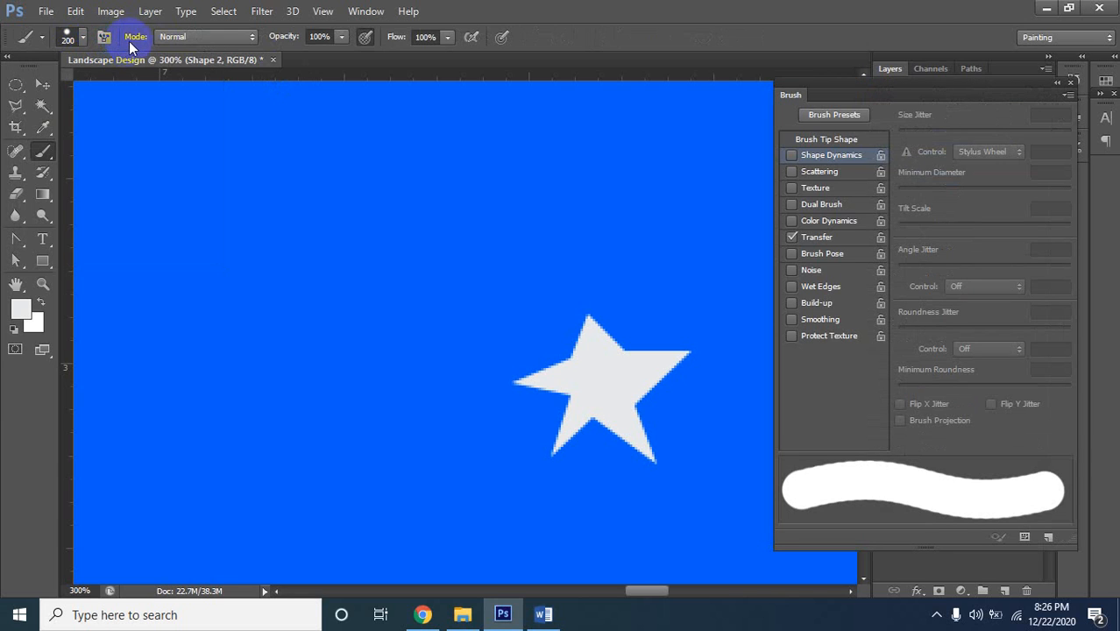
left_click(81, 38)
left_click(210, 68)
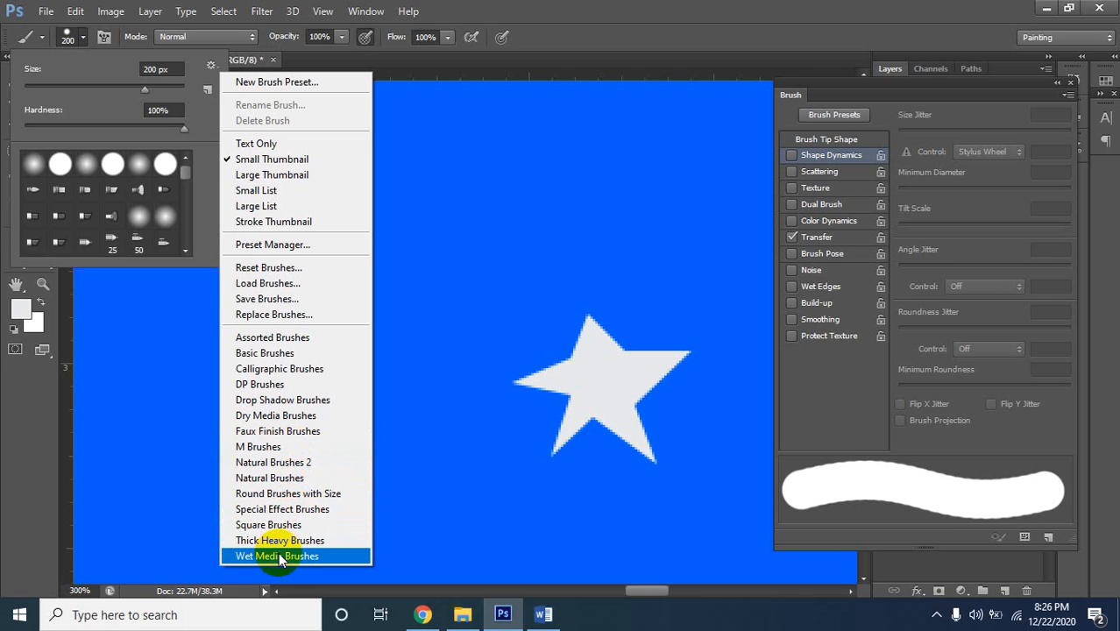
left_click(548, 375)
left_click(71, 10)
left_click(70, 10)
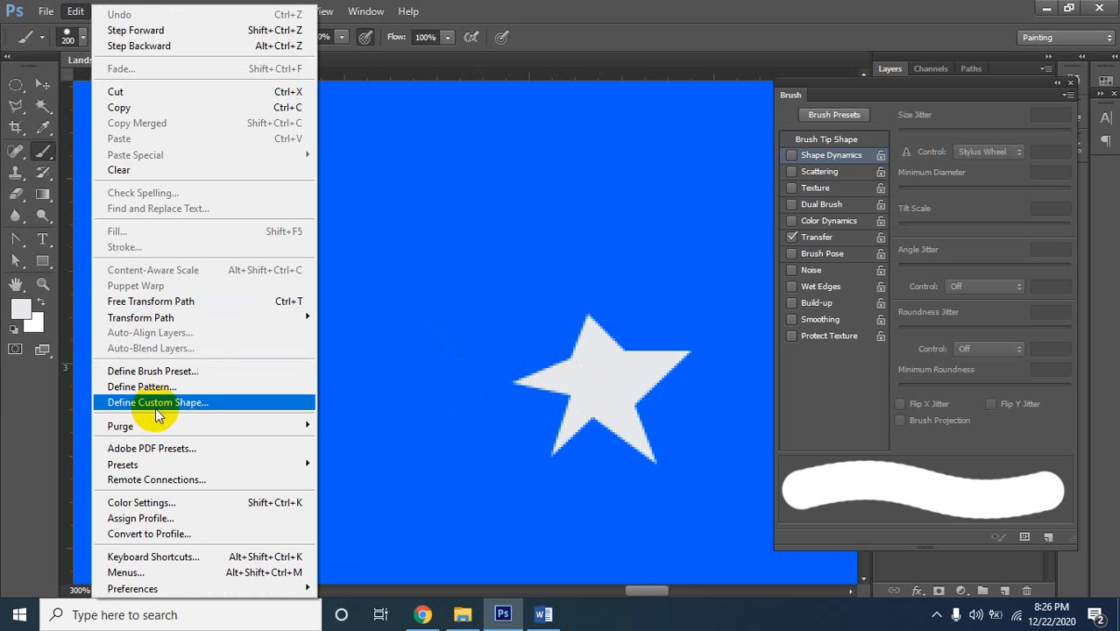
left_click(230, 371)
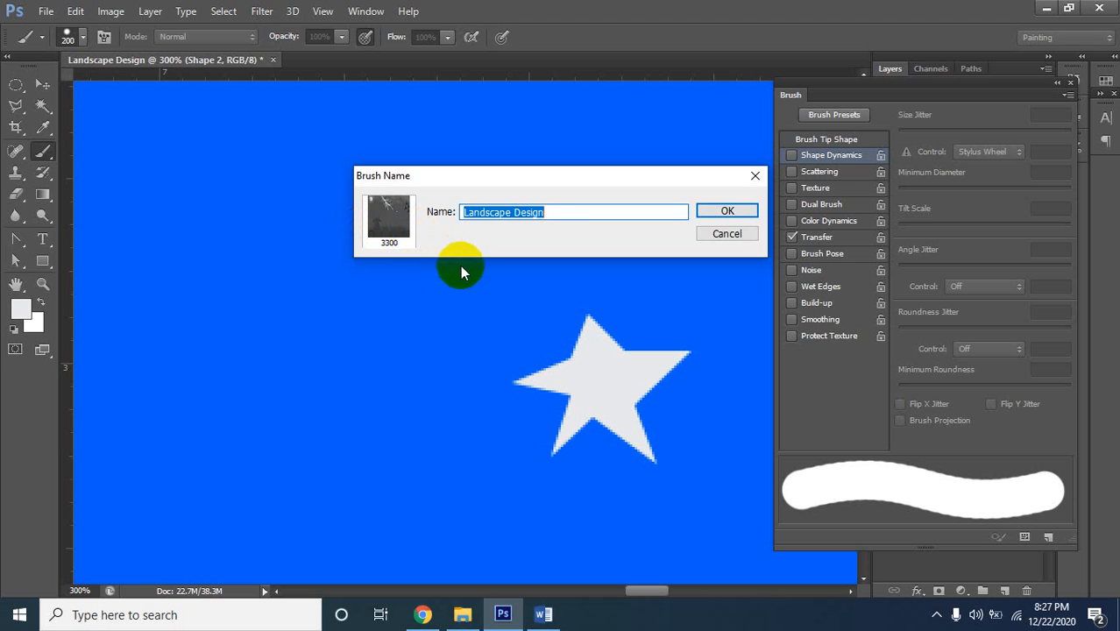
left_click(733, 236)
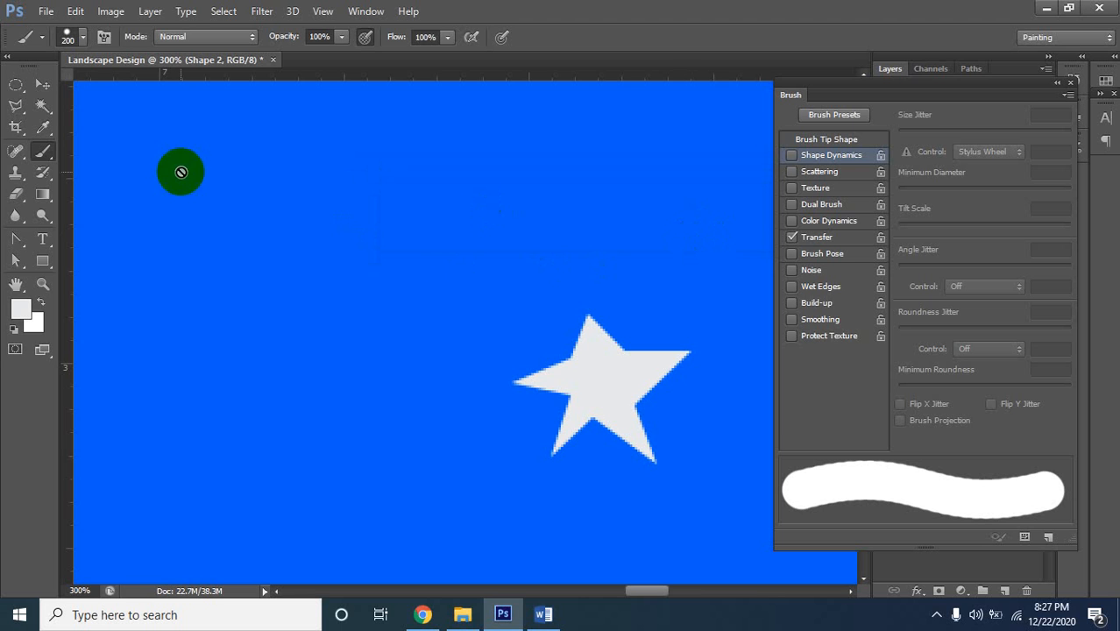
left_click(83, 16)
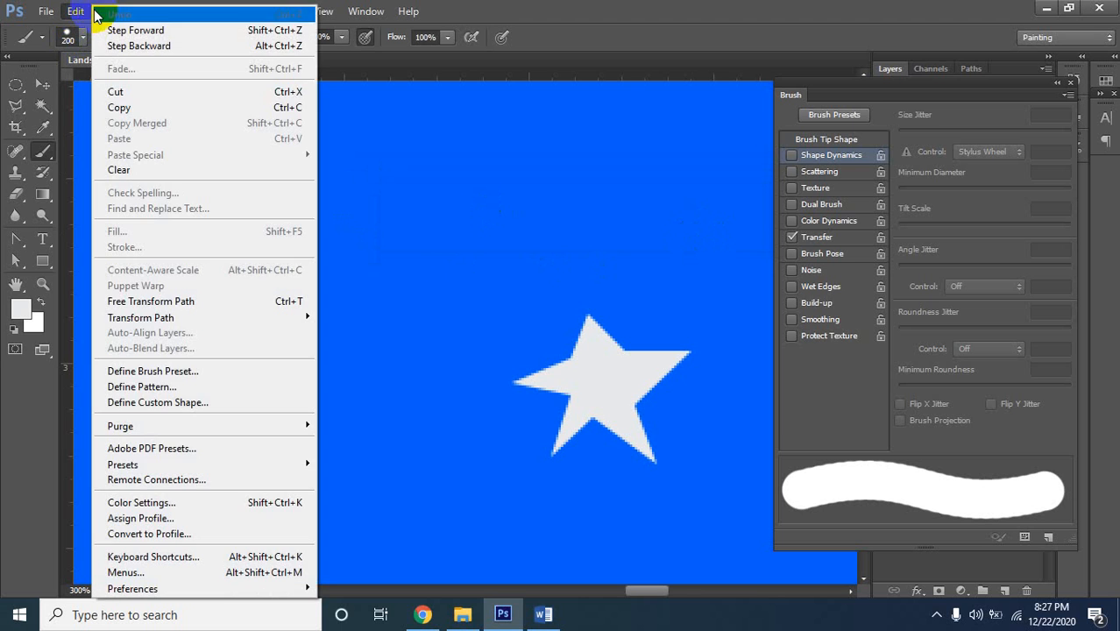
left_click(551, 12)
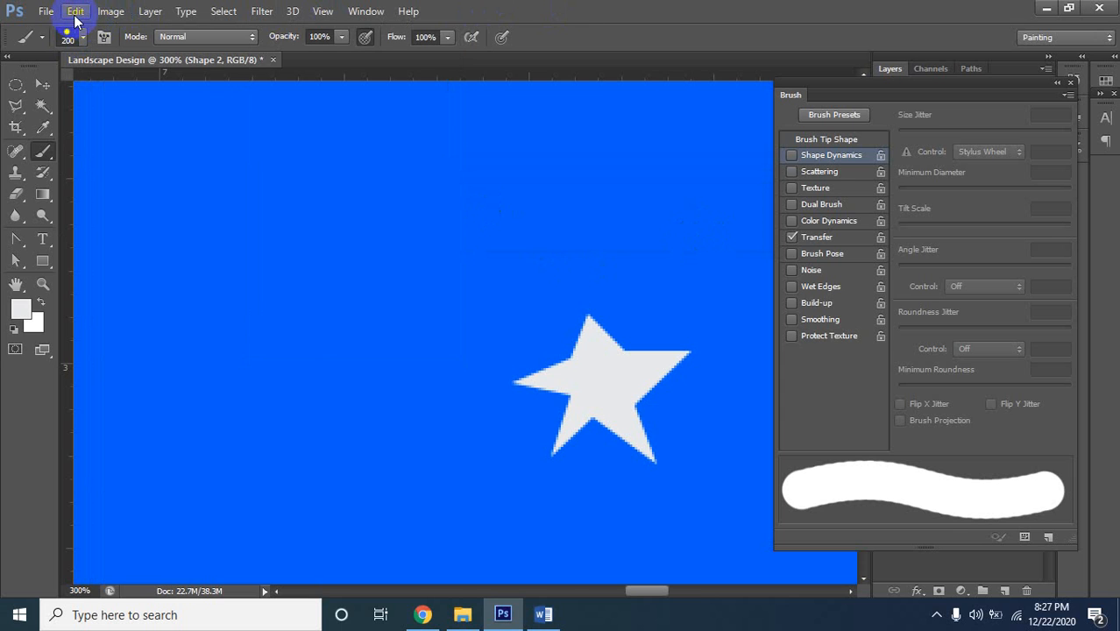
left_click(76, 17)
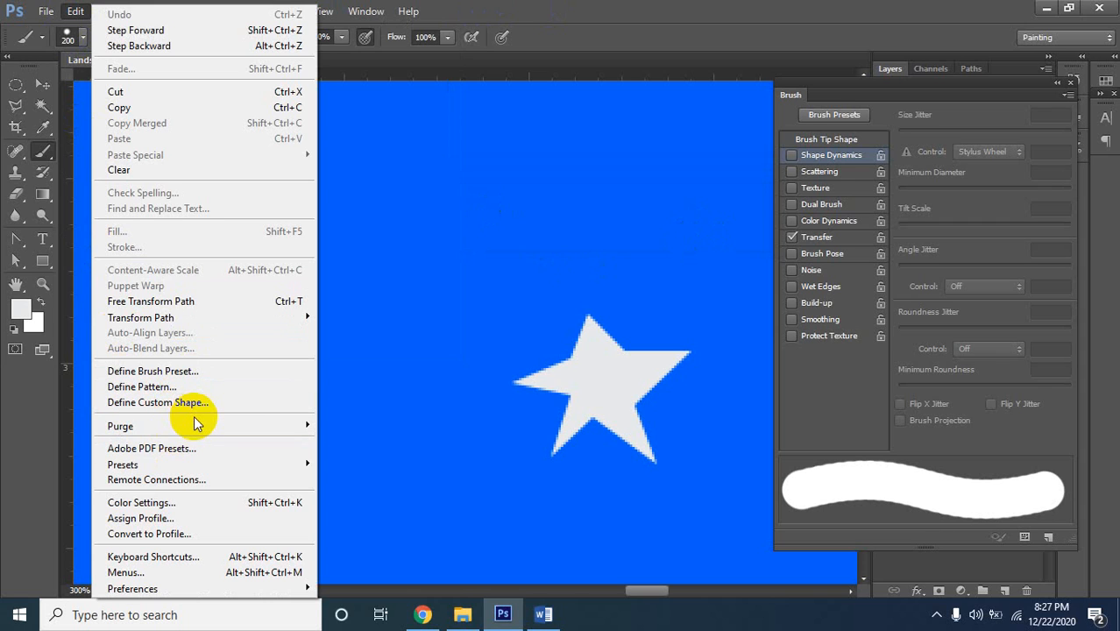
left_click(173, 373)
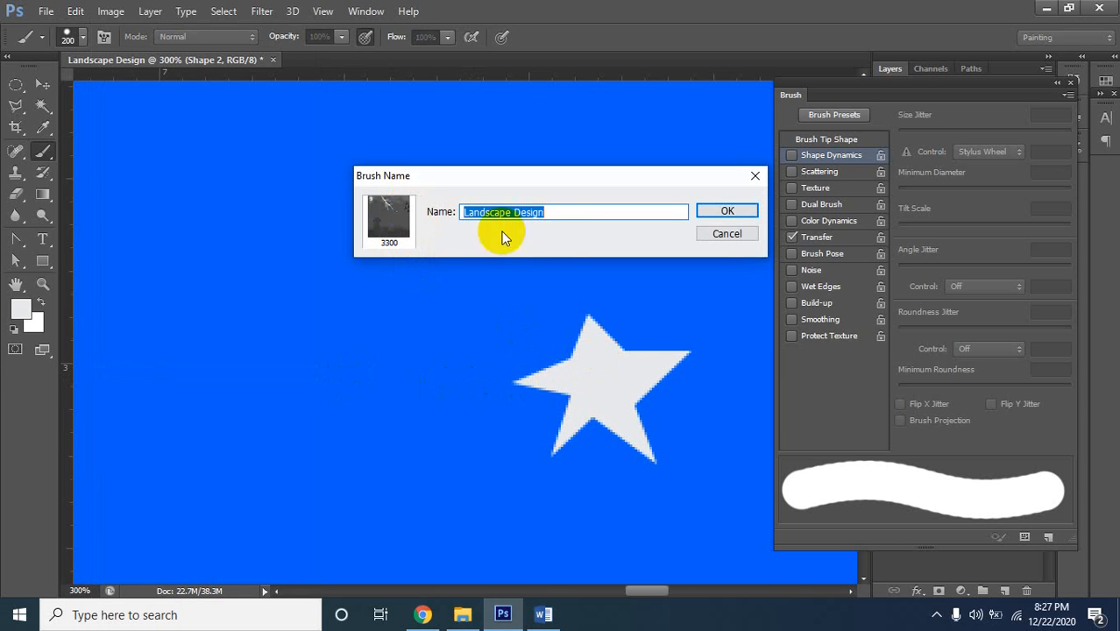
left_click(726, 235)
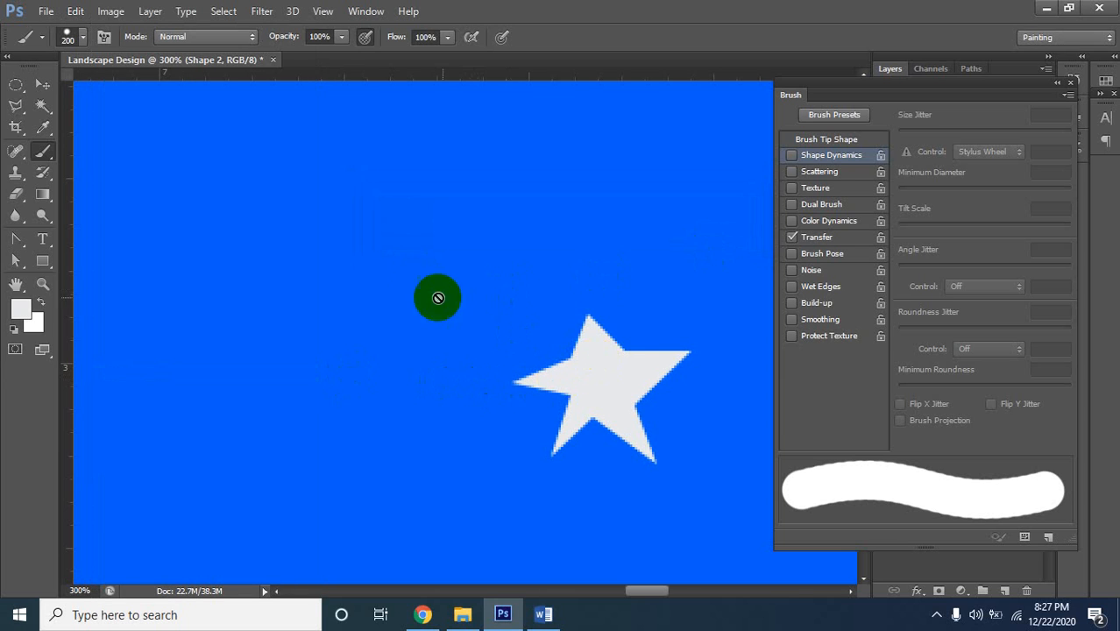
Create a new white 11 × 8 inch document at 300 pixels/inch in RGB Color, 8 bit
left_click(565, 271, "alt")
left_click(564, 271, "alt")
left_click(570, 278, "alt")
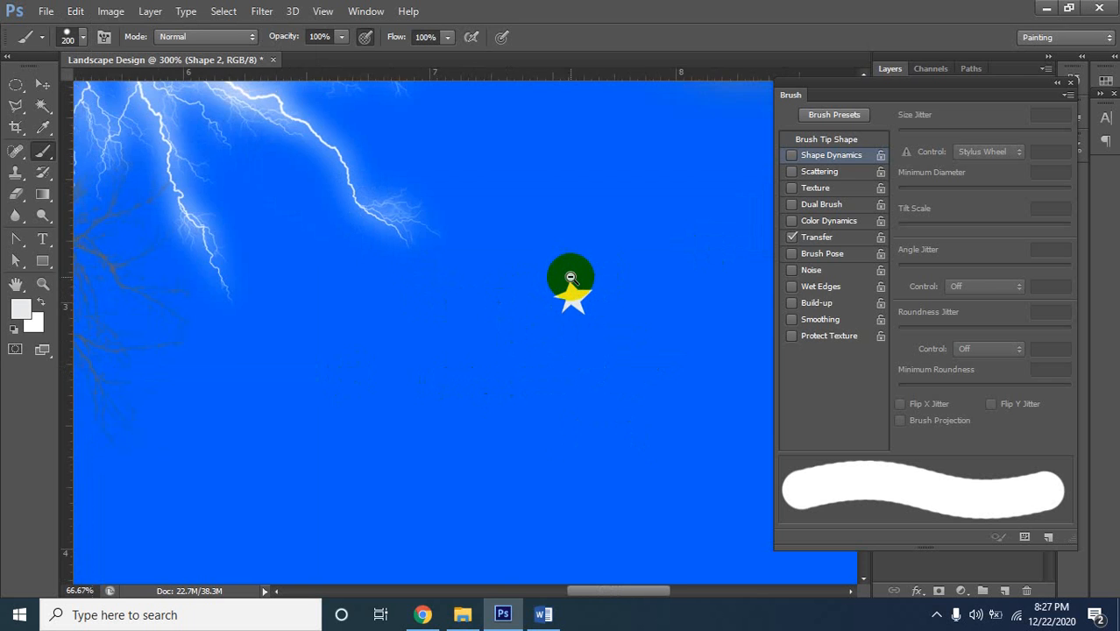
left_click(571, 278, "alt")
left_click(570, 278, "alt")
left_click(571, 278, "alt")
left_click(562, 289, "alt")
left_click(550, 273, "alt")
left_click(542, 252, "ctrl")
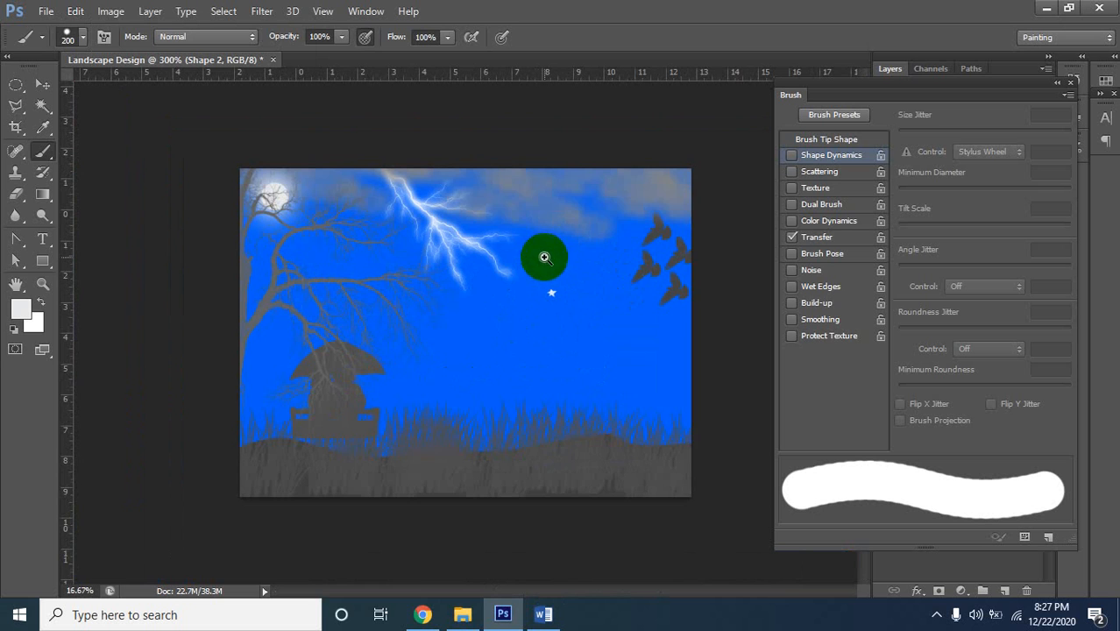
left_click(45, 10)
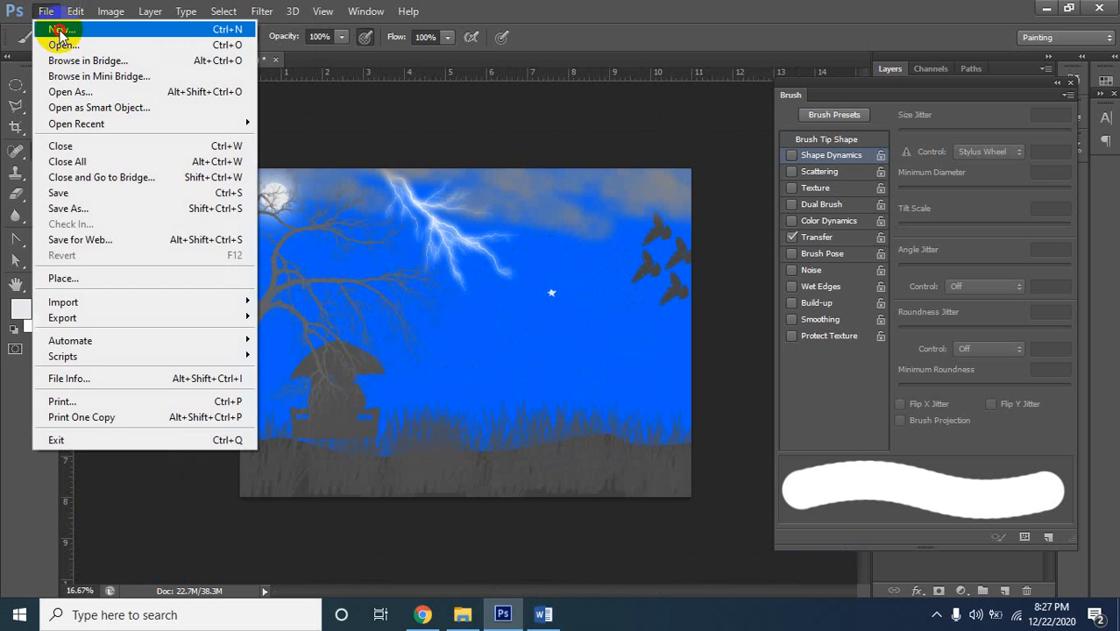
left_click(60, 29)
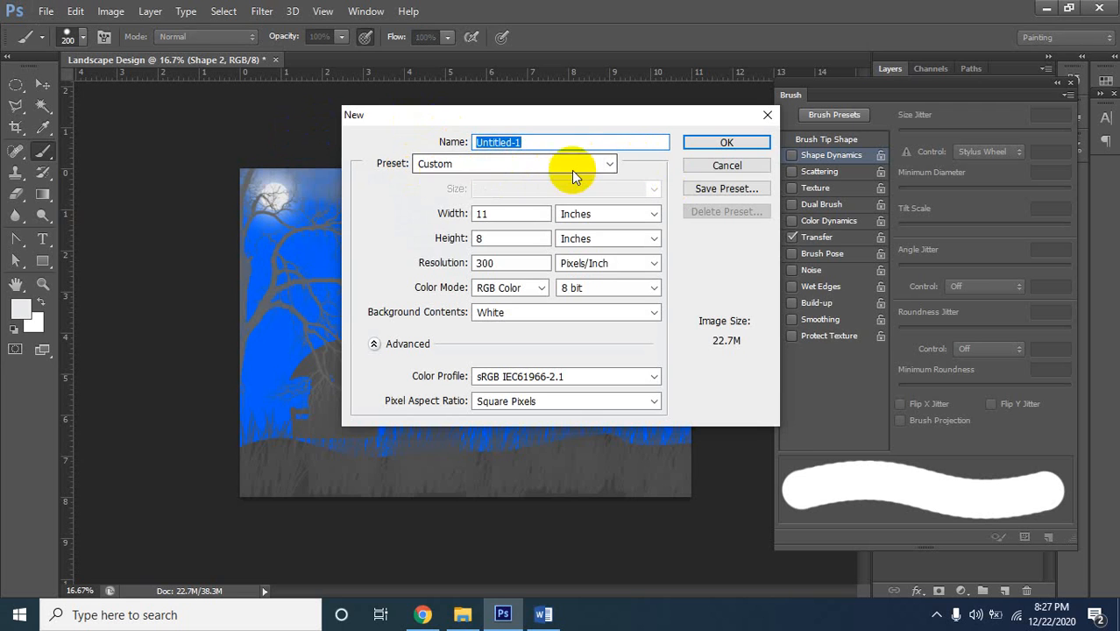
left_click(731, 143)
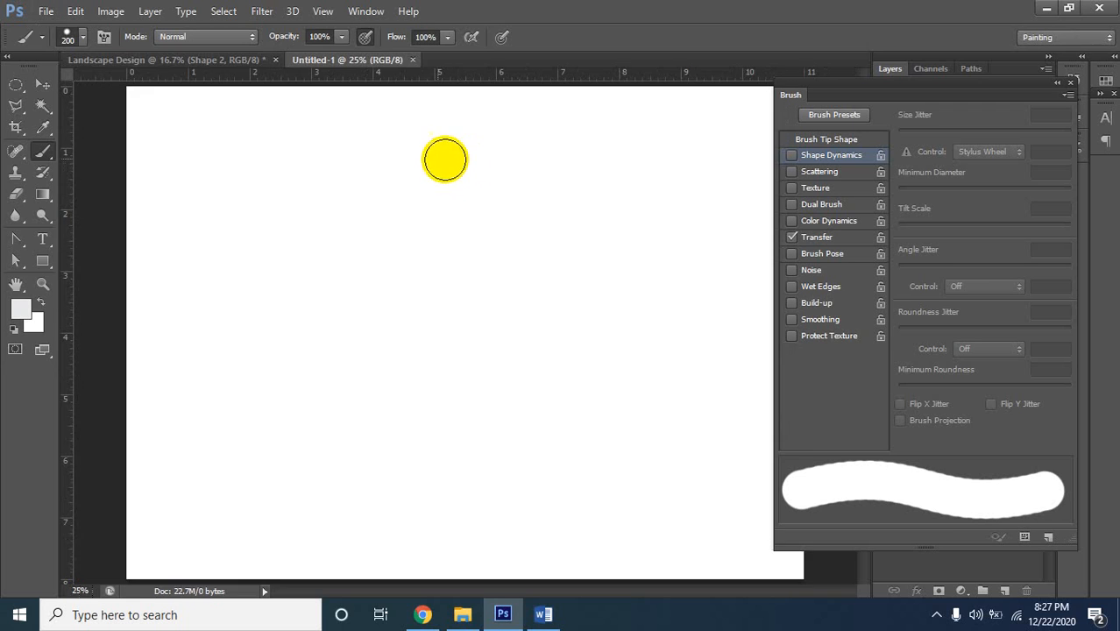
Draw a registered-trademark custom shape about 687 px wide and 627 px high in the upper middle of the blank canvas
left_click_drag(41, 256, 68, 283)
left_click_drag(82, 338, 82, 339)
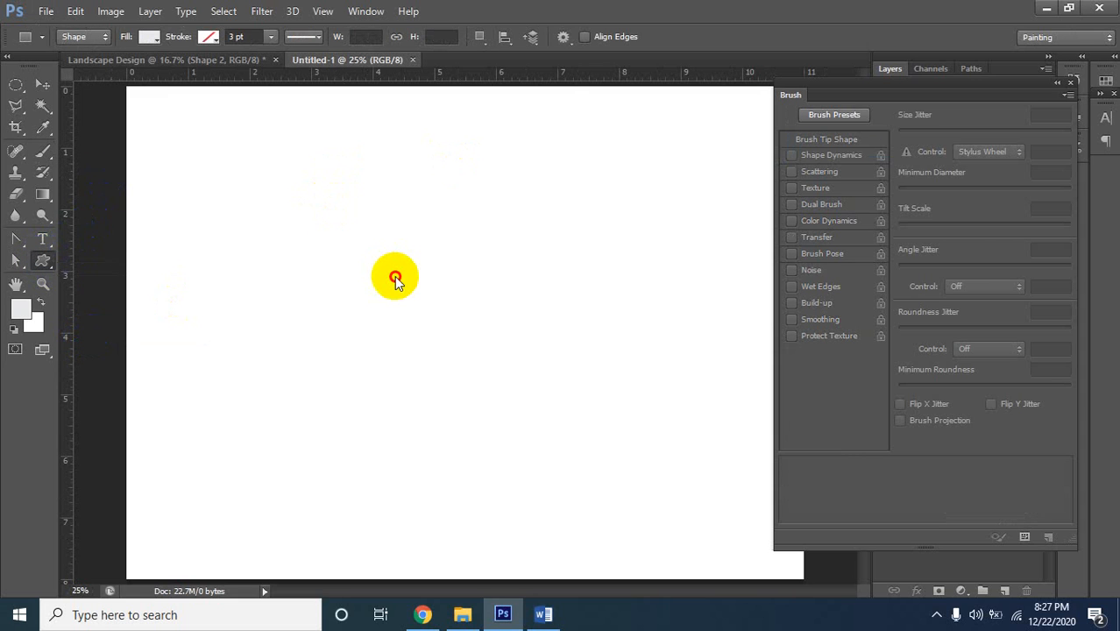
left_click_drag(400, 285, 468, 322)
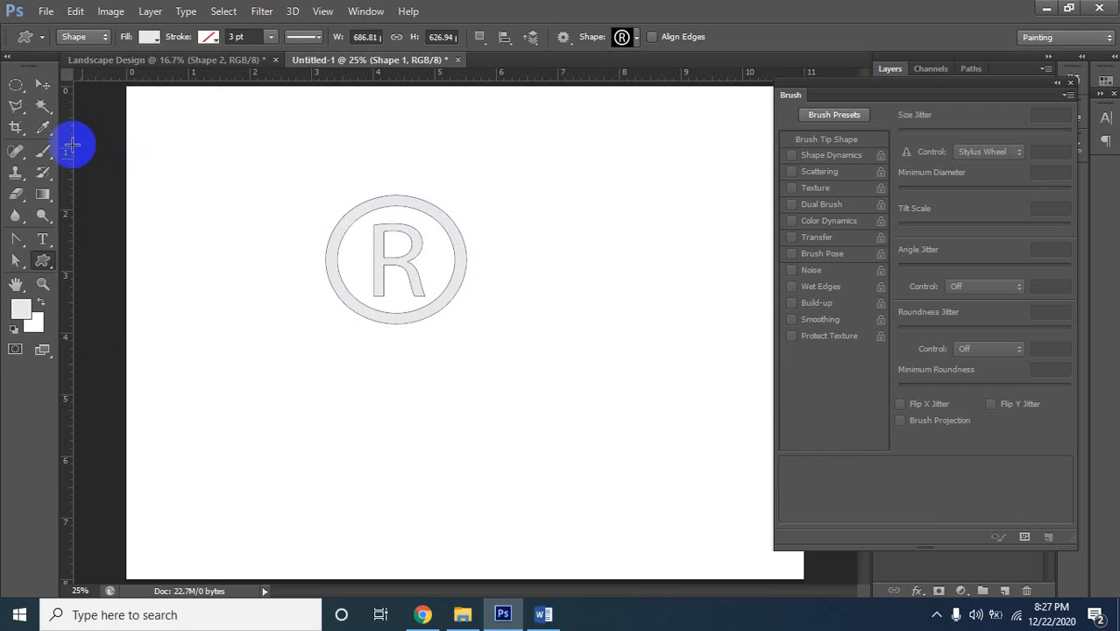
Draw a paw print custom shape about 440 px wide and 424 px high beside the registered-trademark symbol
left_click(637, 38)
left_click(622, 99)
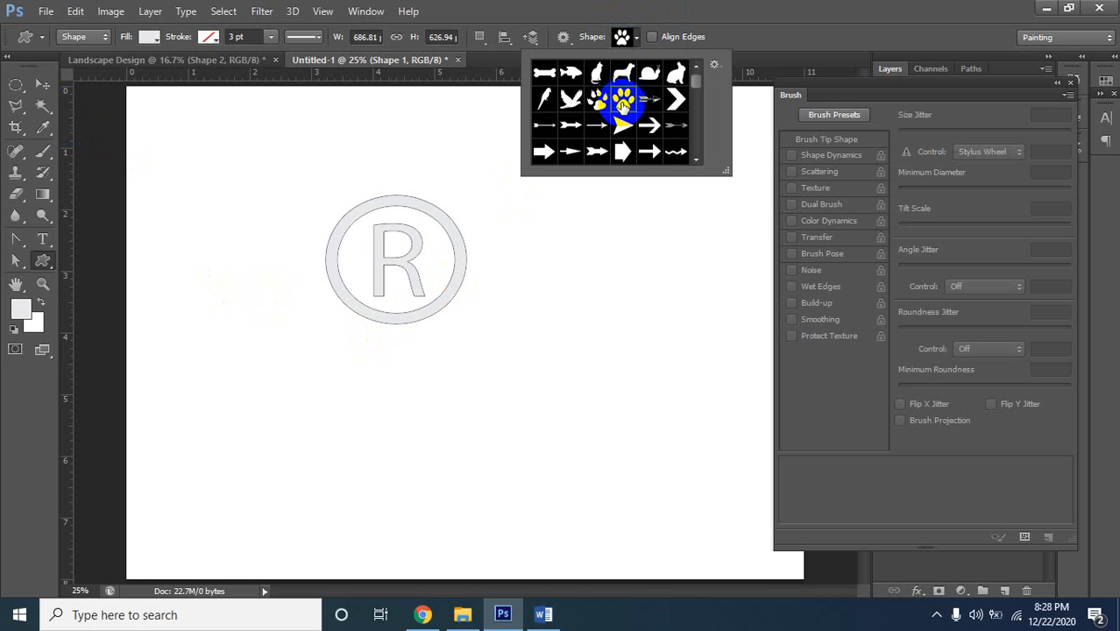
left_click(509, 292)
left_click_drag(505, 259, 598, 349)
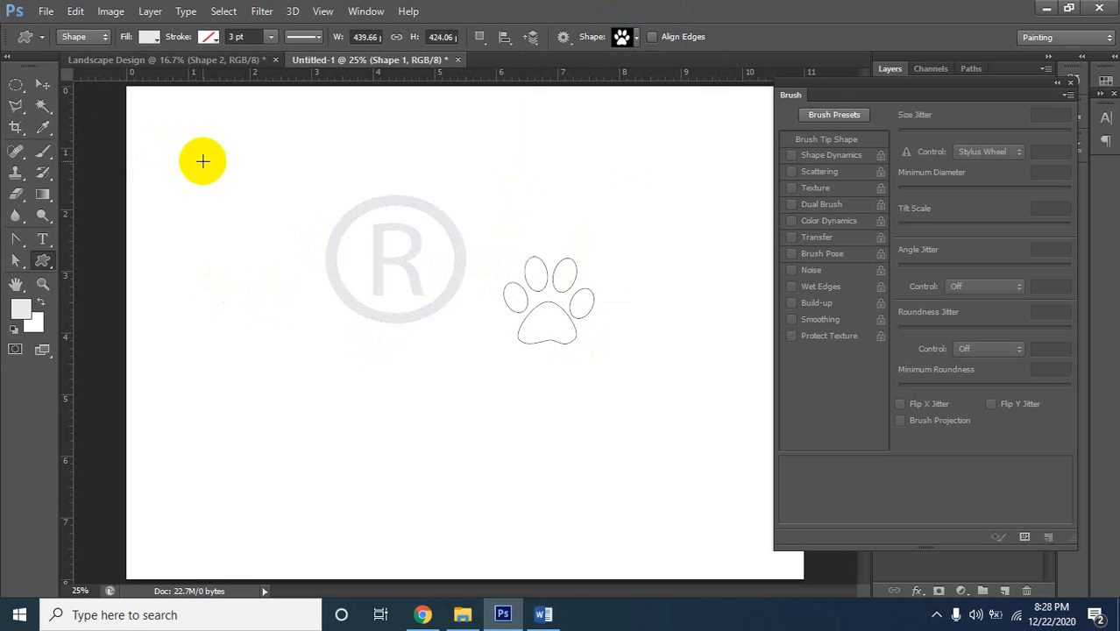
Define a brush preset named Sampled Brush 26 from both shapes, and move the paw print closer to the registered-trademark symbol
left_click(42, 84)
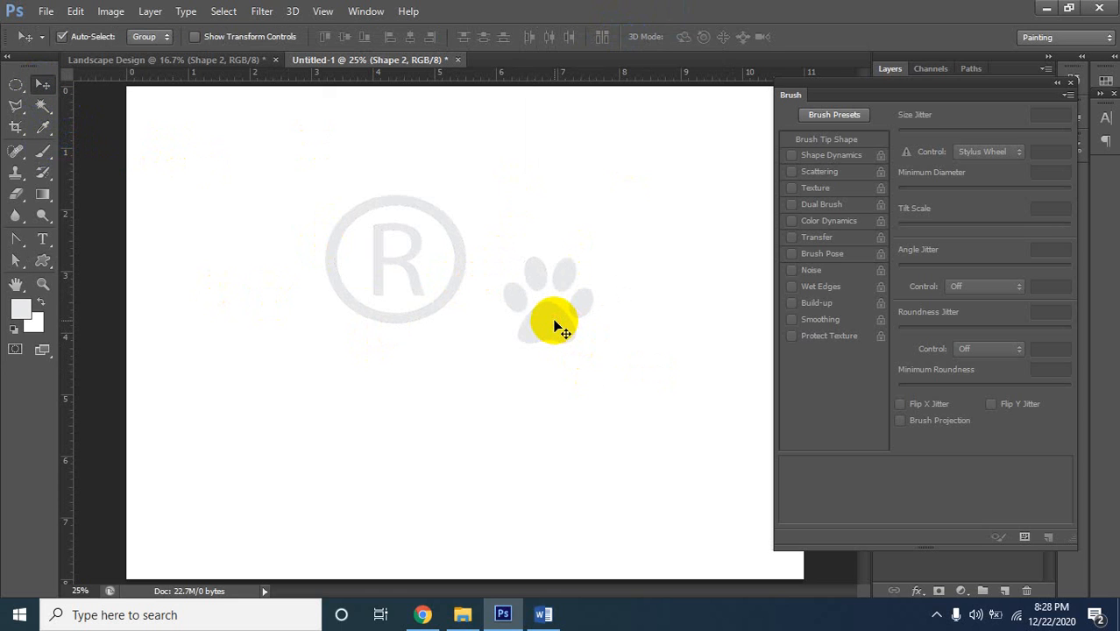
left_click(79, 11)
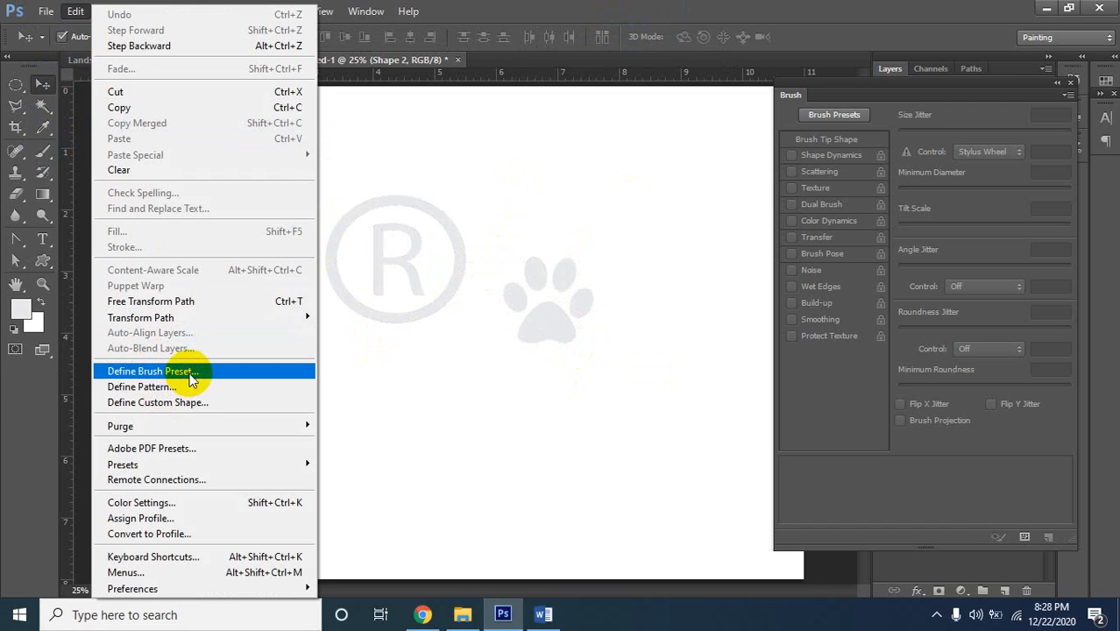
left_click(215, 373)
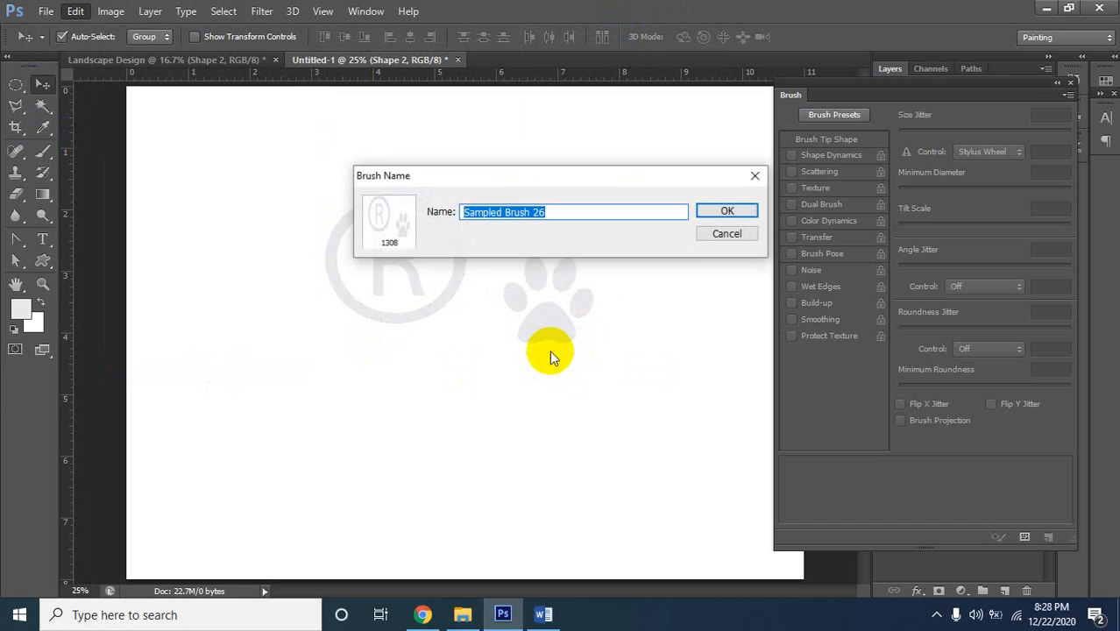
left_click(727, 219)
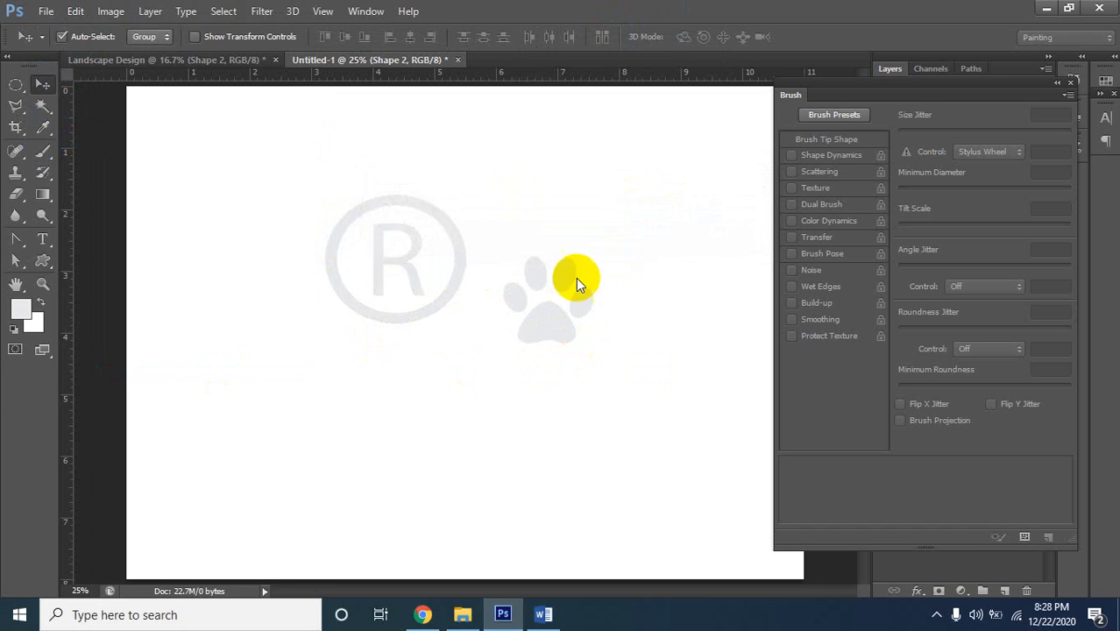
mouse_move(532, 310)
left_mouse_down()
mouse_move(405, 283)
mouse_move(550, 325)
mouse_move(456, 281)
left_mouse_up()
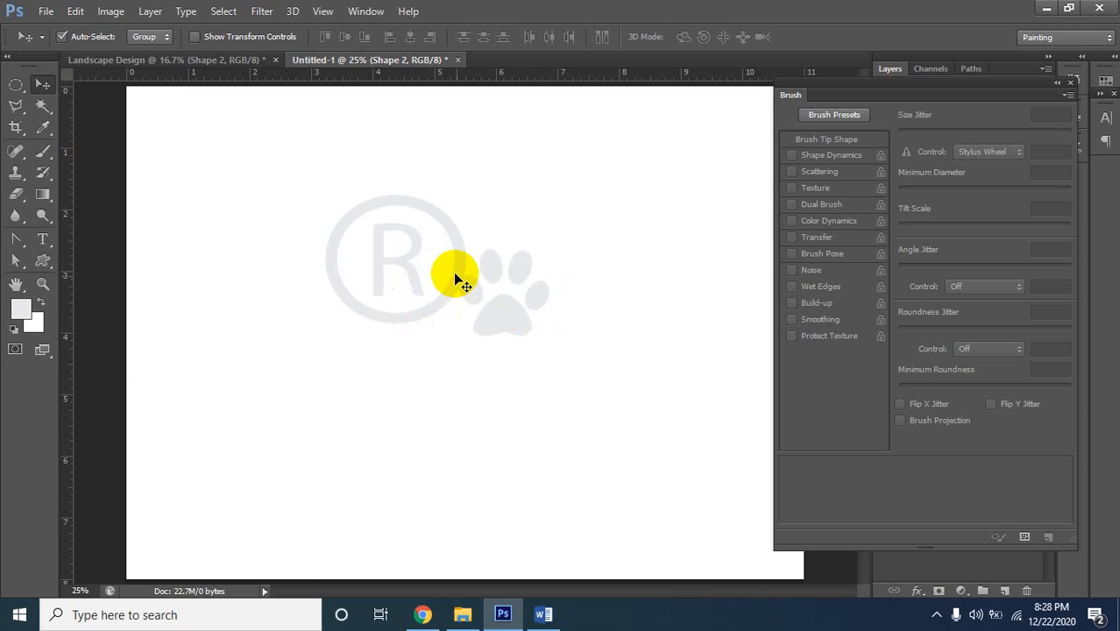
Return to the Landscape Design document and choose the new 1308 px sampled brush for the Brush tool
left_click(177, 58)
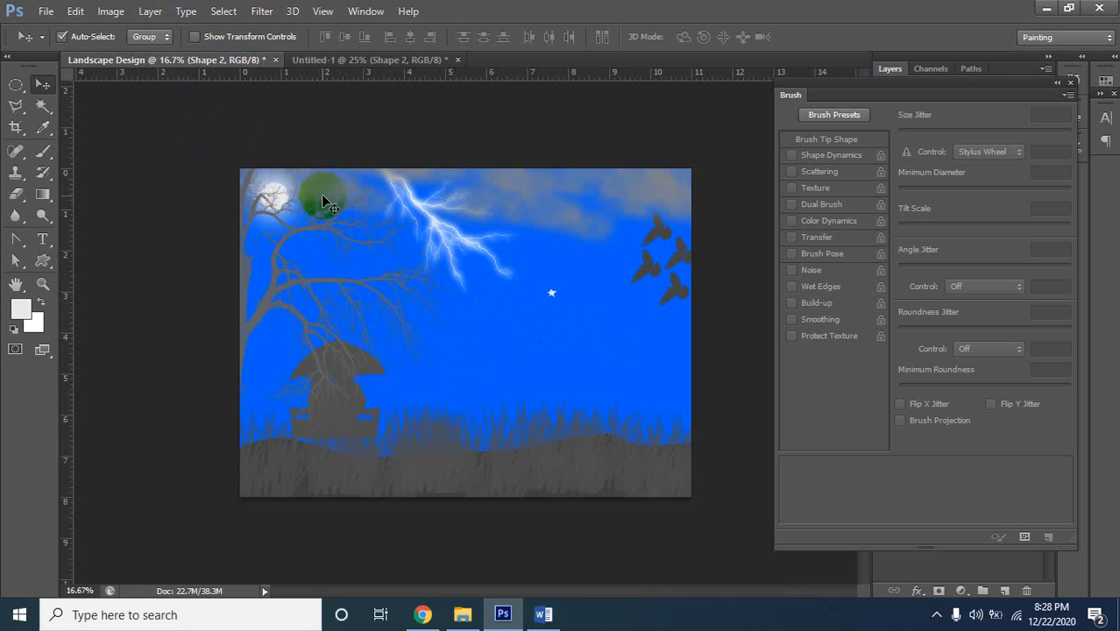
left_click(44, 153)
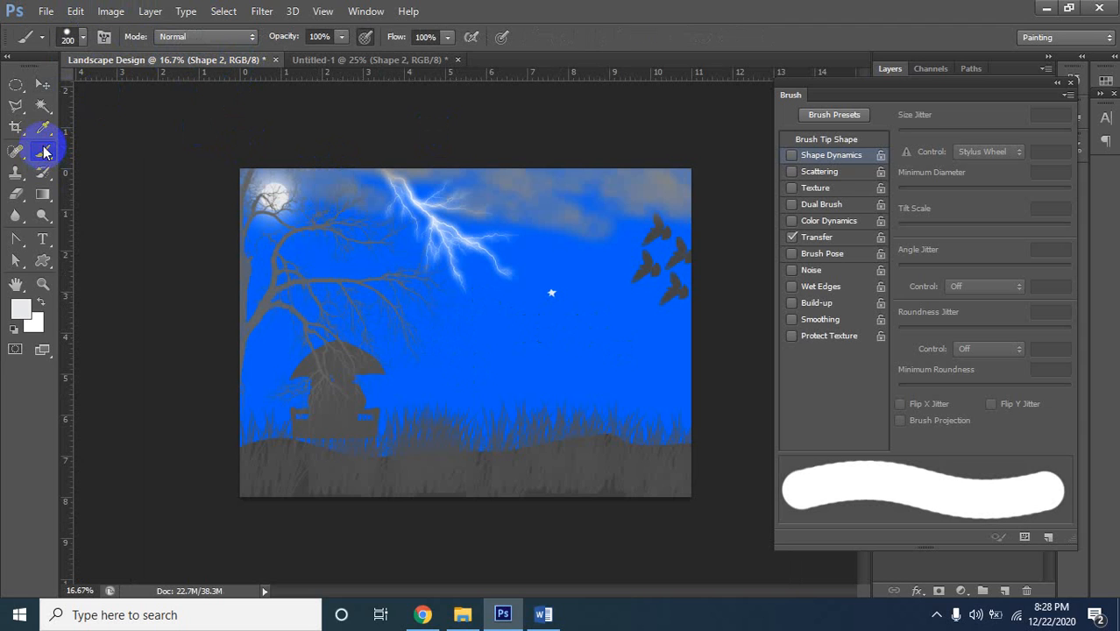
left_click(84, 39)
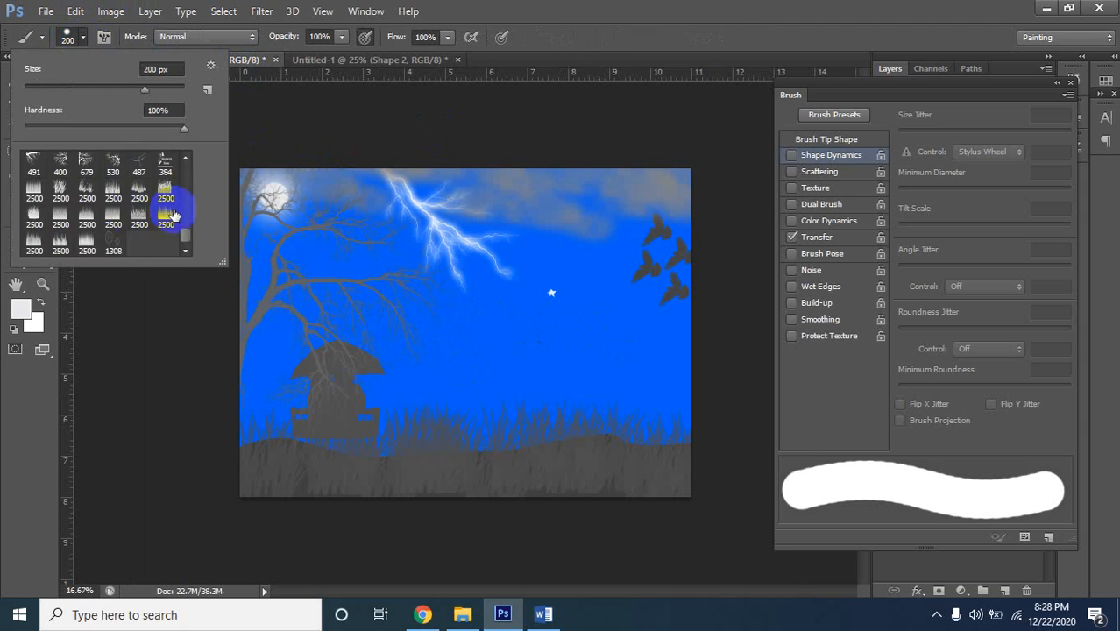
mouse_move(183, 234)
left_mouse_down()
mouse_move(185, 155)
mouse_move(181, 260)
left_mouse_up()
scroll(105, 215, "down", 3)
scroll(121, 230, "down", 1)
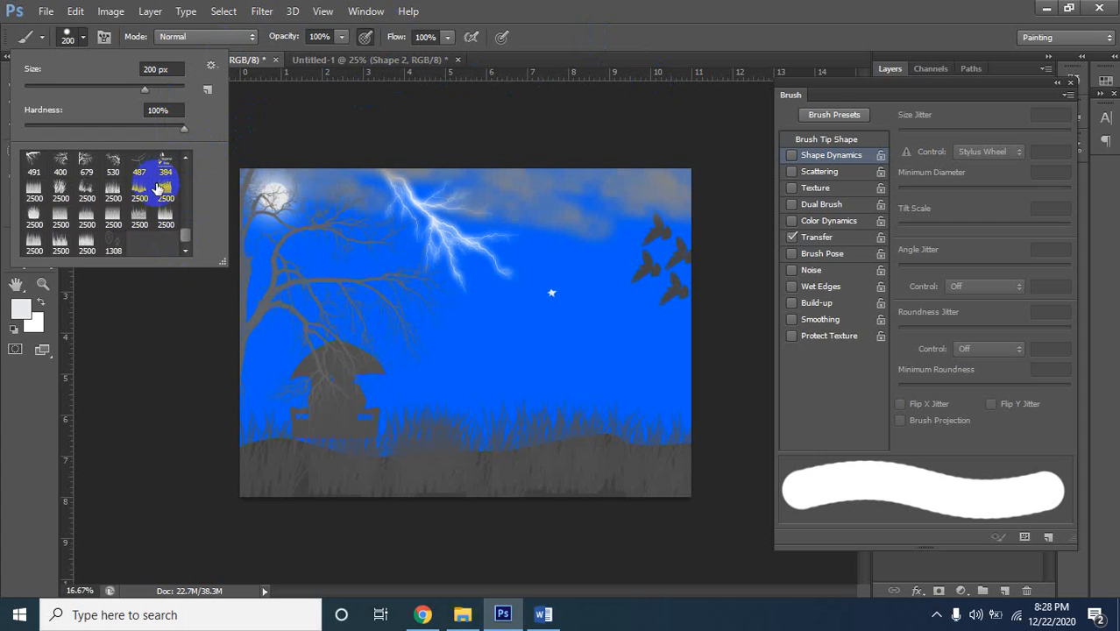
left_click(103, 246)
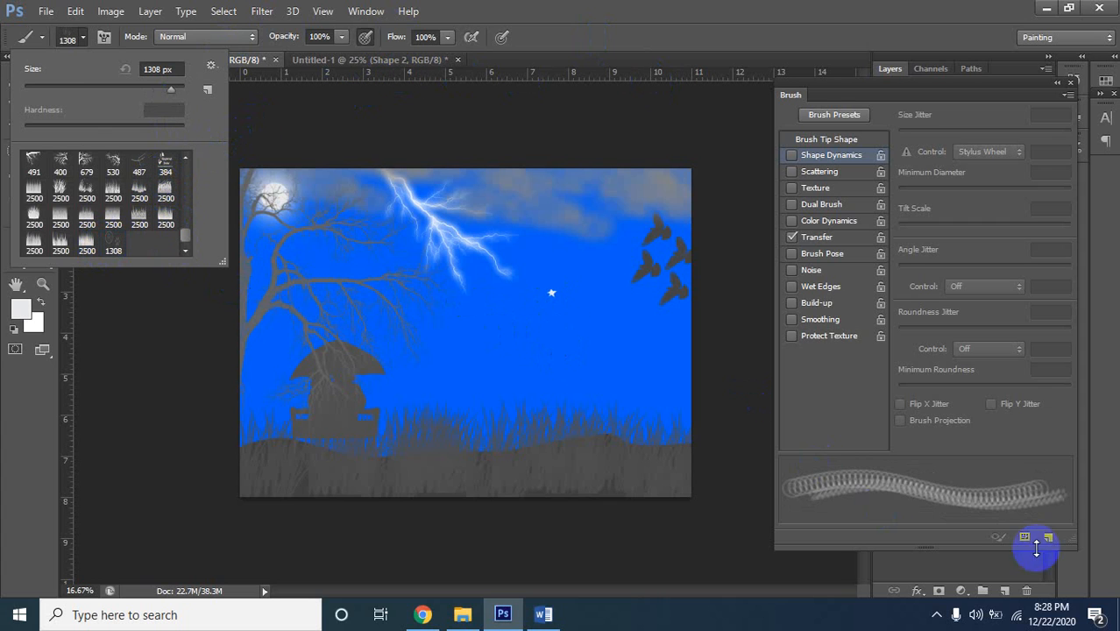
Try stamping and stroking the sampled brush over the landscape on a new layer, and undo the strokes and the layer
left_click(985, 580)
left_click(1005, 592)
left_click(485, 335)
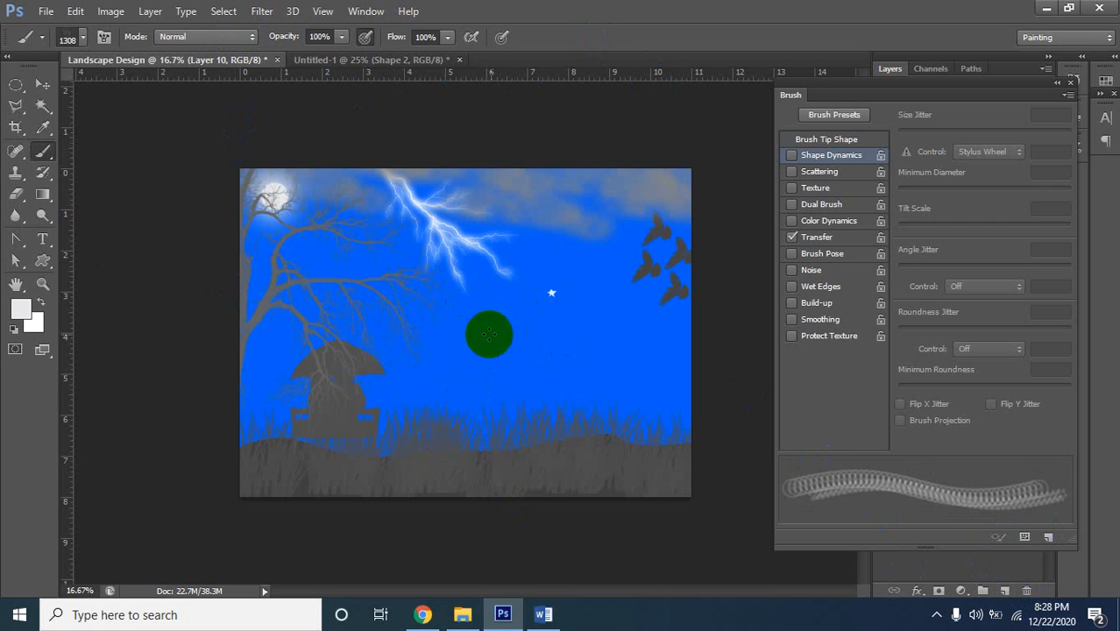
left_click(506, 332)
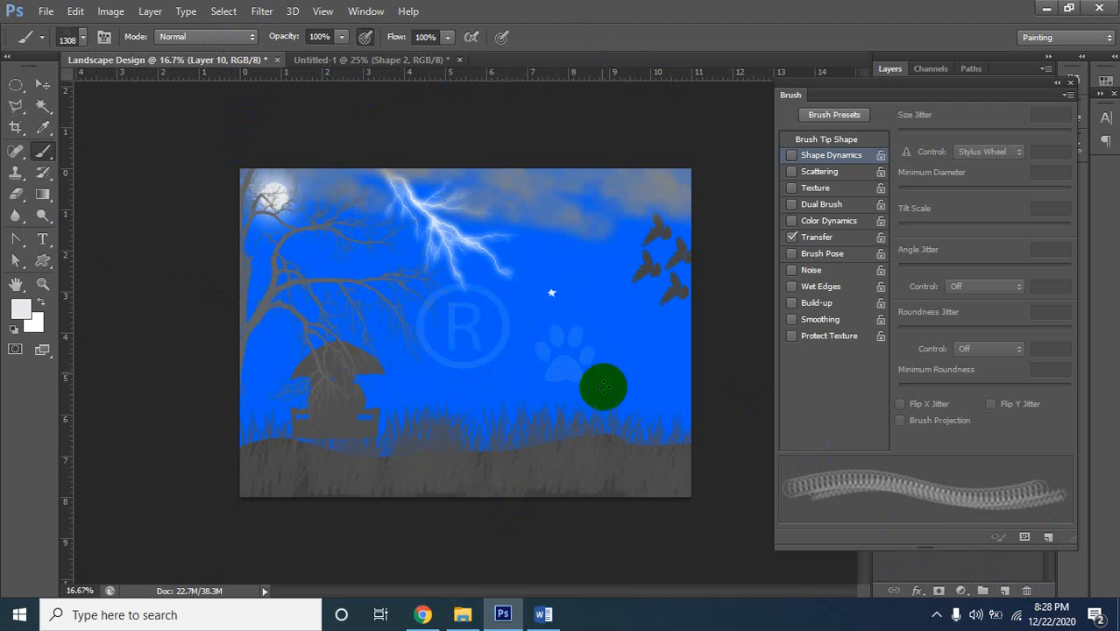
mouse_move(517, 268)
left_mouse_down()
mouse_move(658, 301)
mouse_move(647, 376)
mouse_move(604, 421)
mouse_move(461, 417)
mouse_move(352, 322)
left_mouse_up()
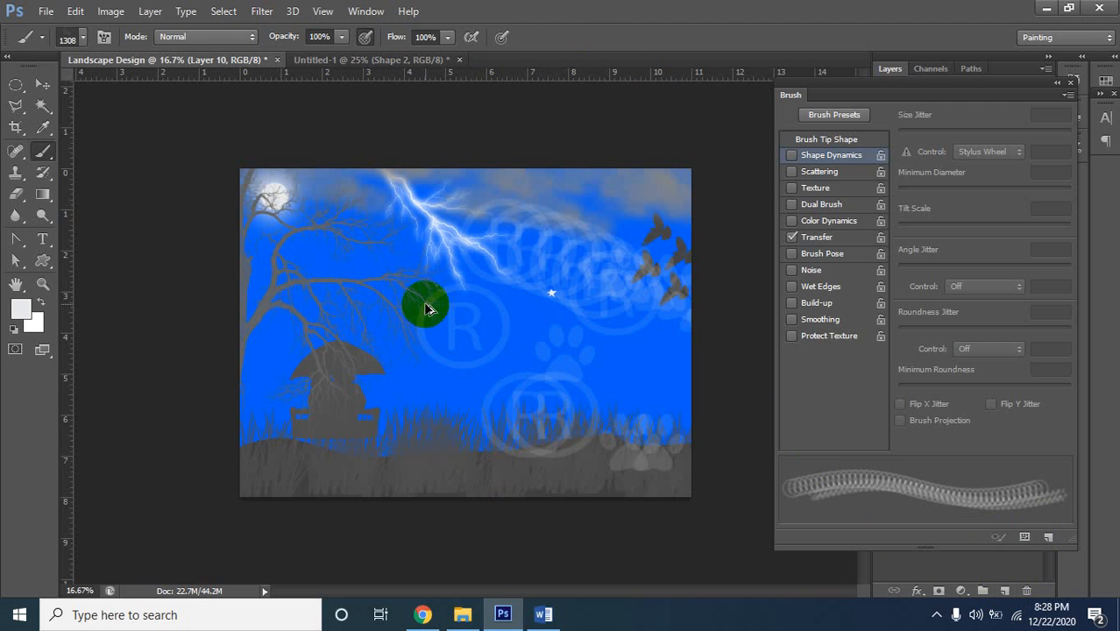
key("ctrl+z")
key("ctrl+alt+z")
key("ctrl+alt+z")
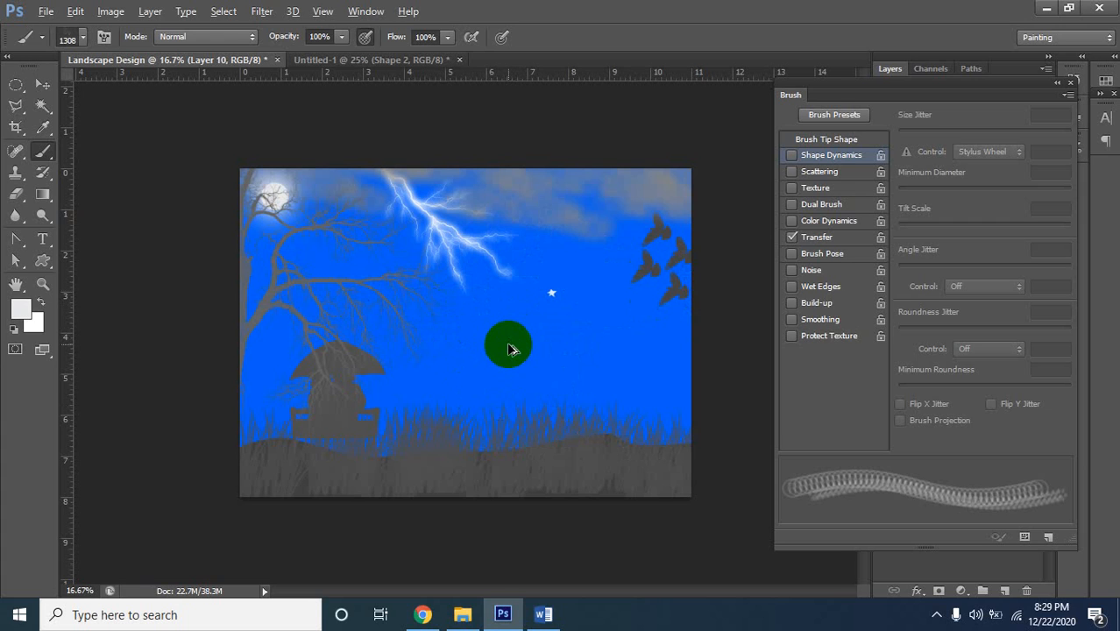
key("ctrl+alt+z")
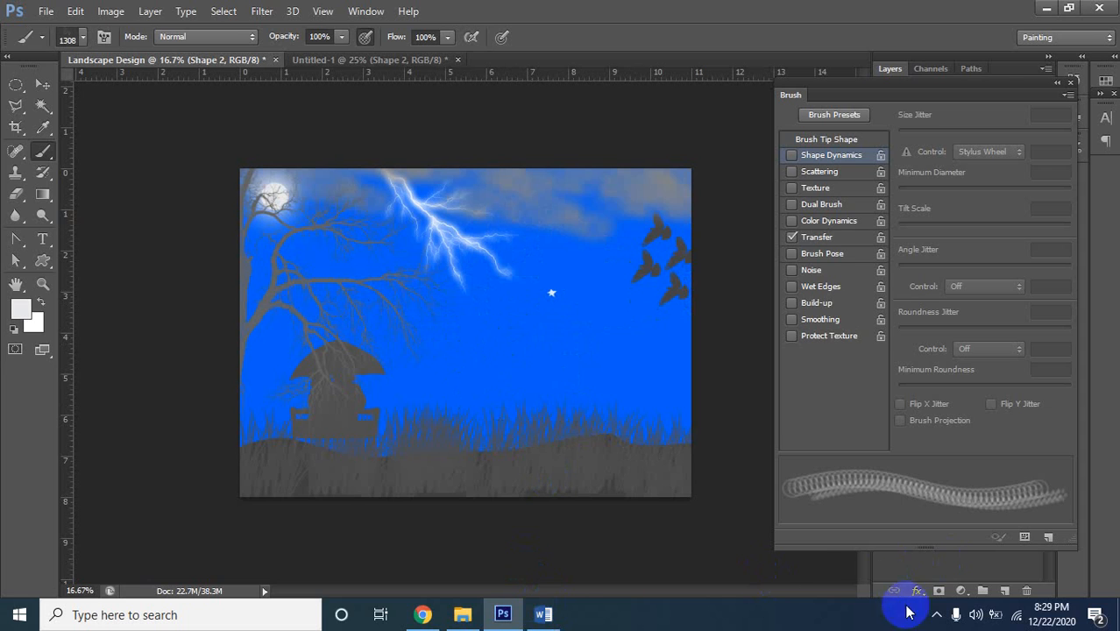
left_click(936, 617)
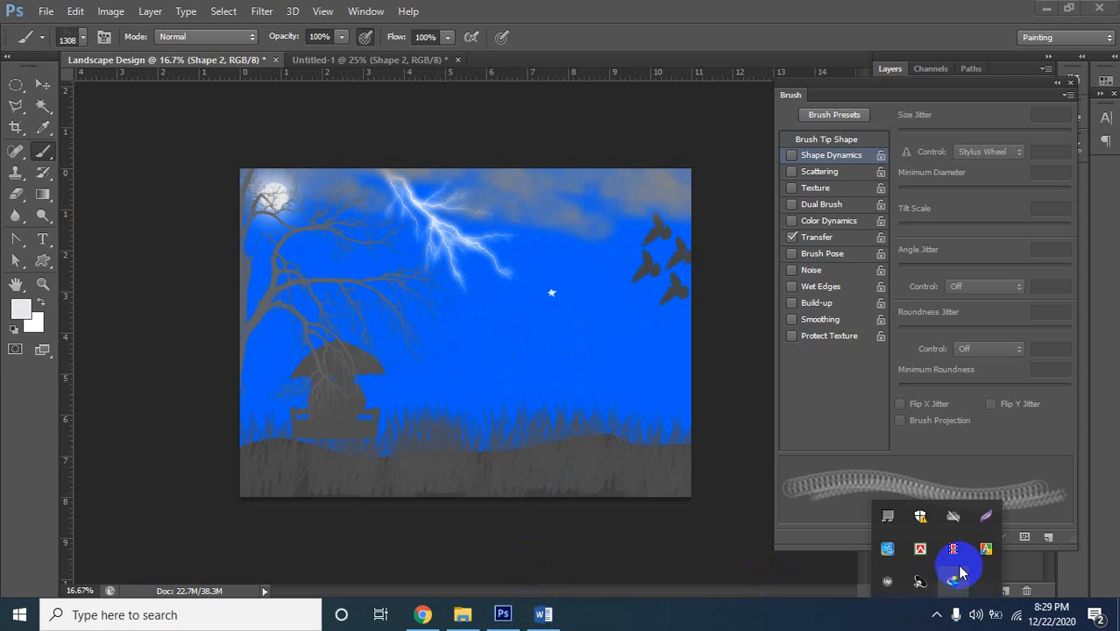